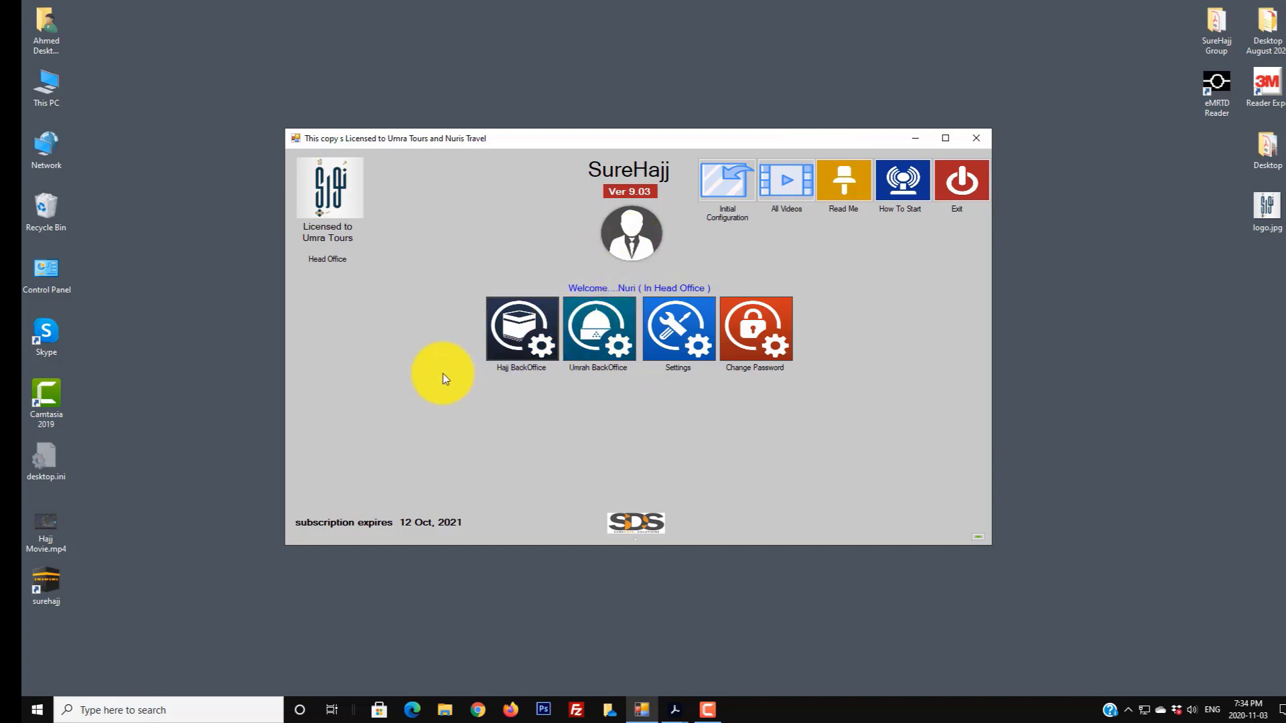
# - Open the Umrah BackOffice from the SureHajj launcher to reach the Umrah Main Menu
pyautogui.click(577, 339)
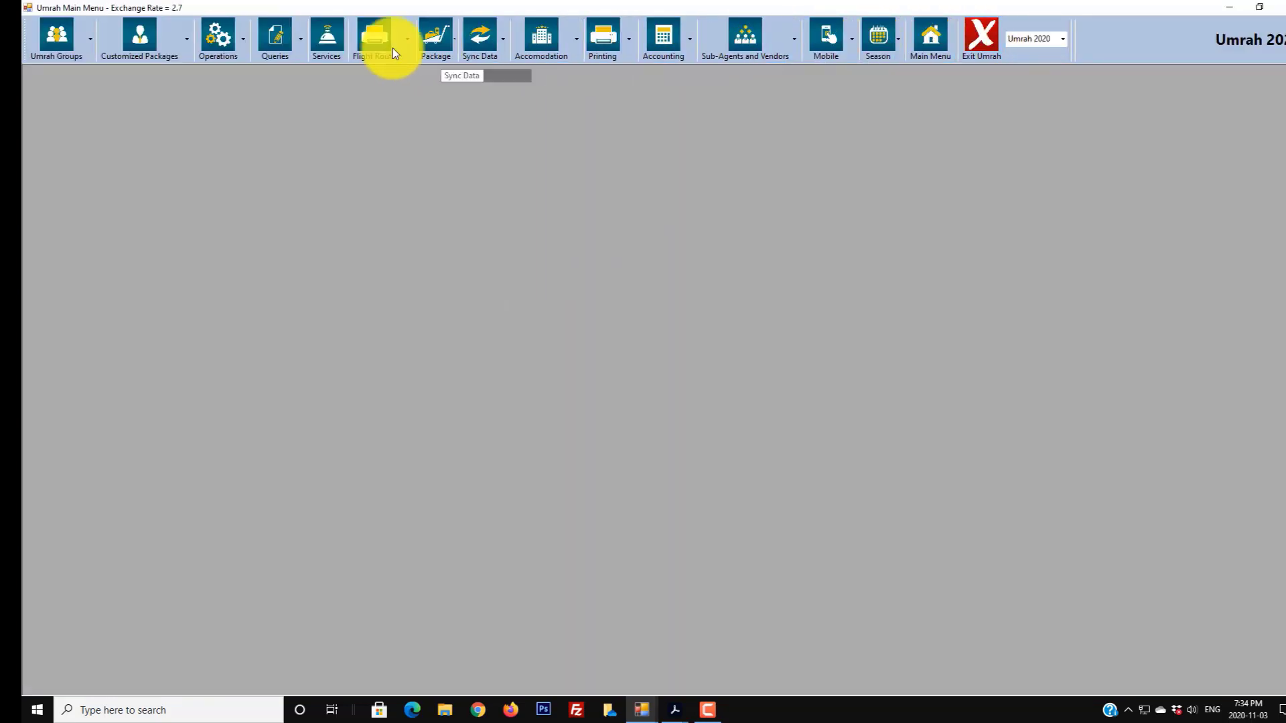
# - Open the Seasons list from the Season toolbar menu to view Umrah 2020's details
pyautogui.click(879, 56)
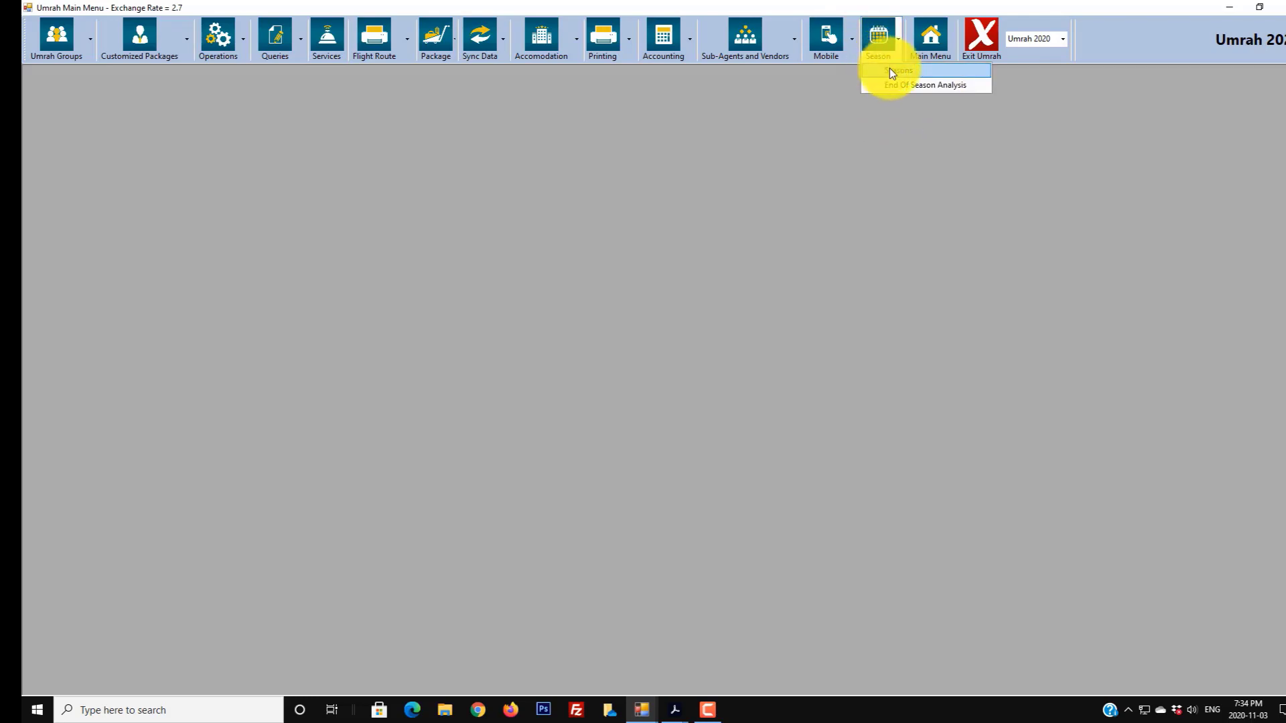
pyautogui.click(894, 73)
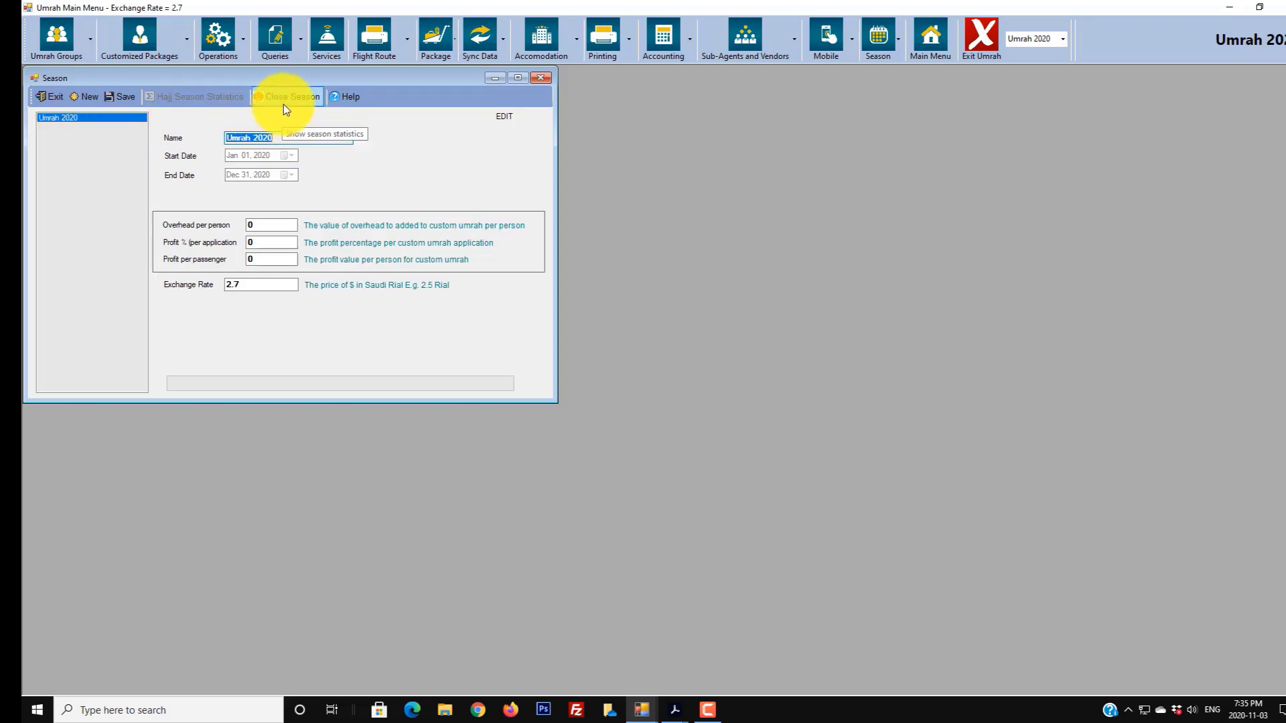
# - Start a new season named Umrah 2021 and pick December 31, 2021 as its end date
pyautogui.click(86, 97)
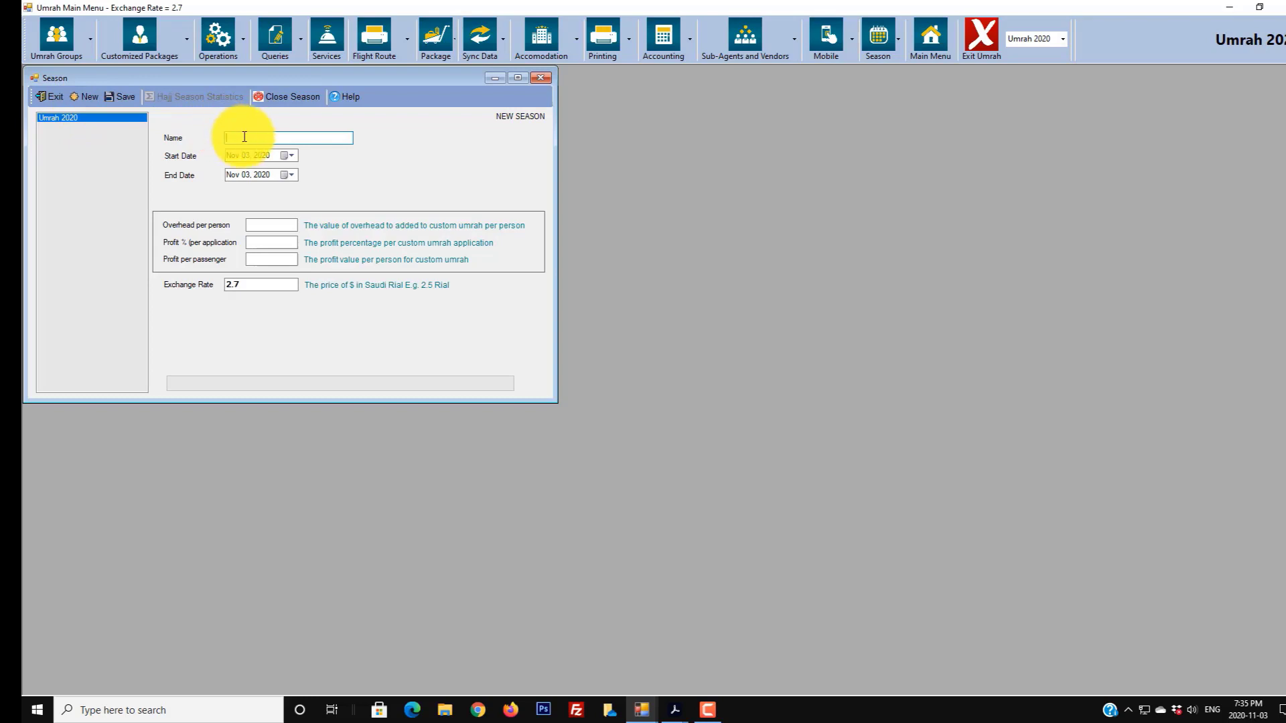
pyautogui.write('Umrah 2021')
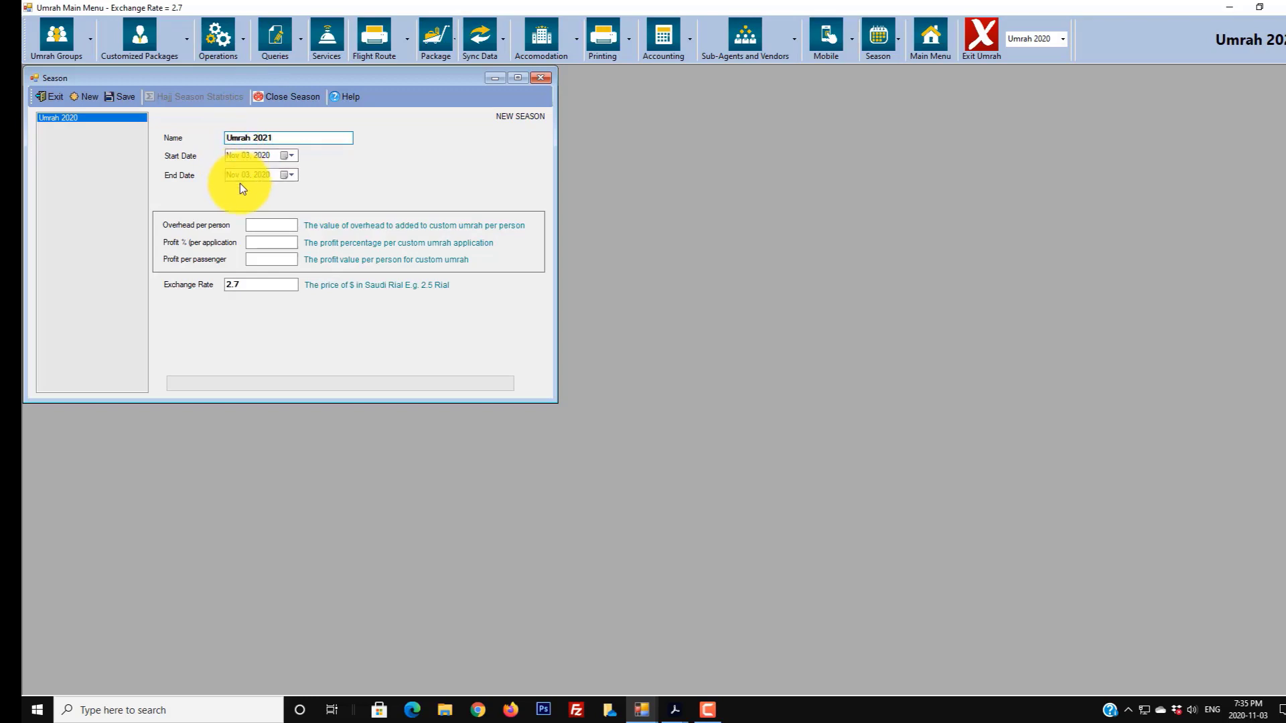
pyautogui.click(290, 174)
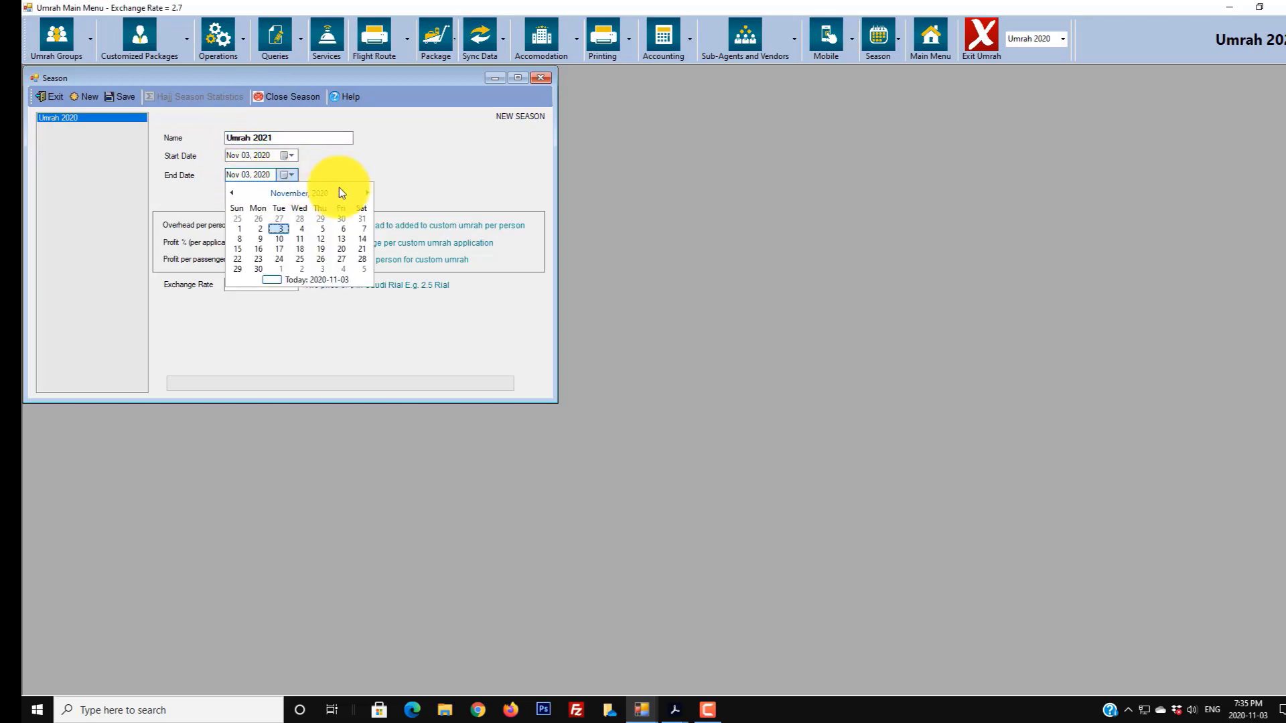
pyautogui.click(325, 193)
pyautogui.click(297, 194)
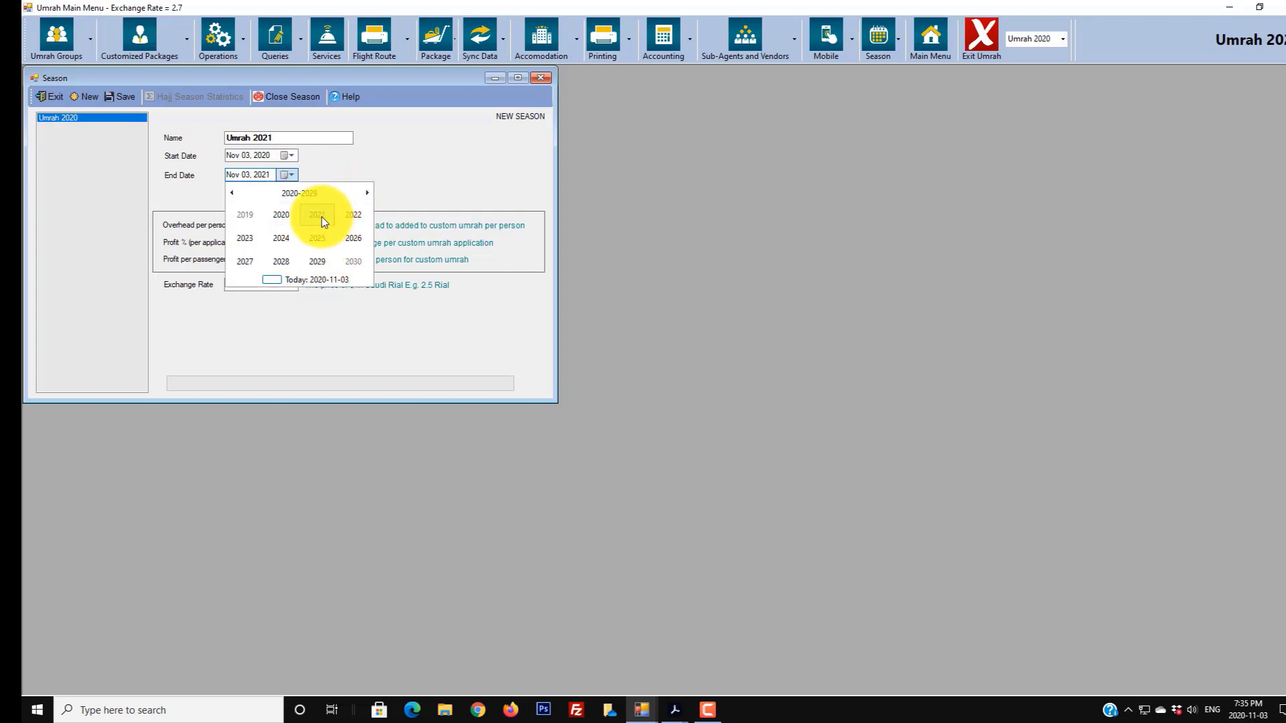
pyautogui.click(321, 217)
pyautogui.click(352, 261)
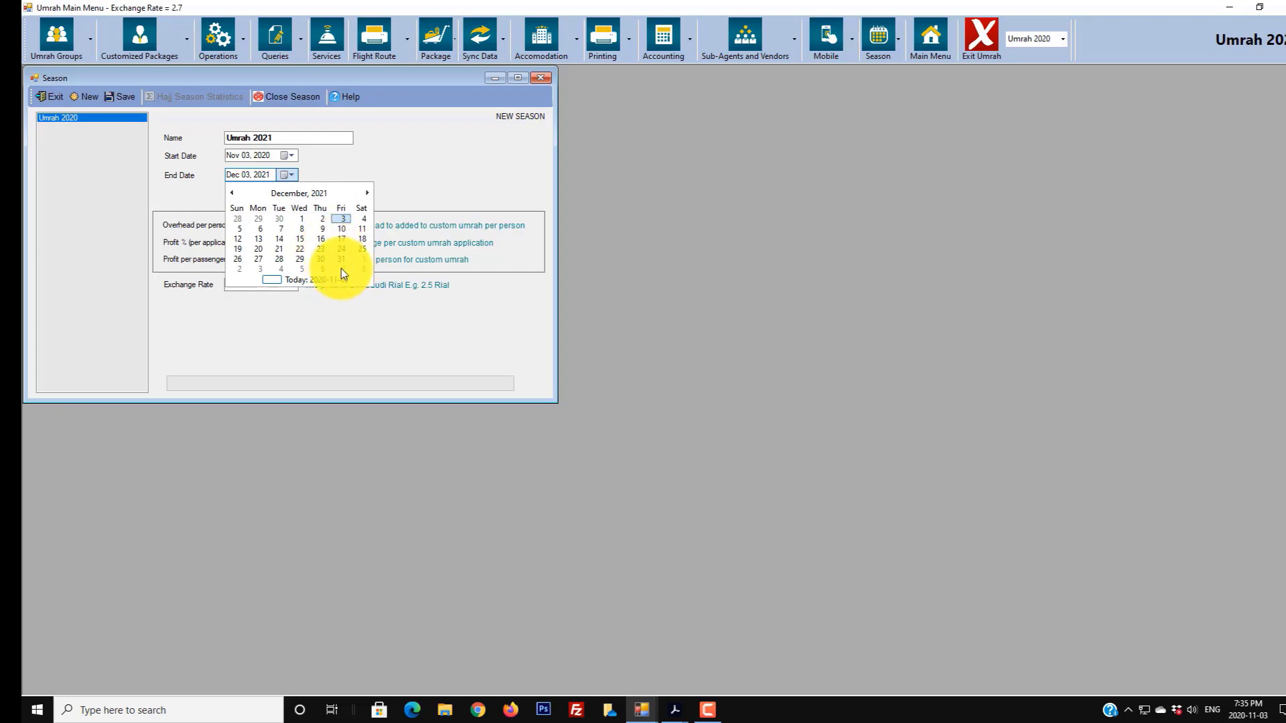
pyautogui.click(340, 268)
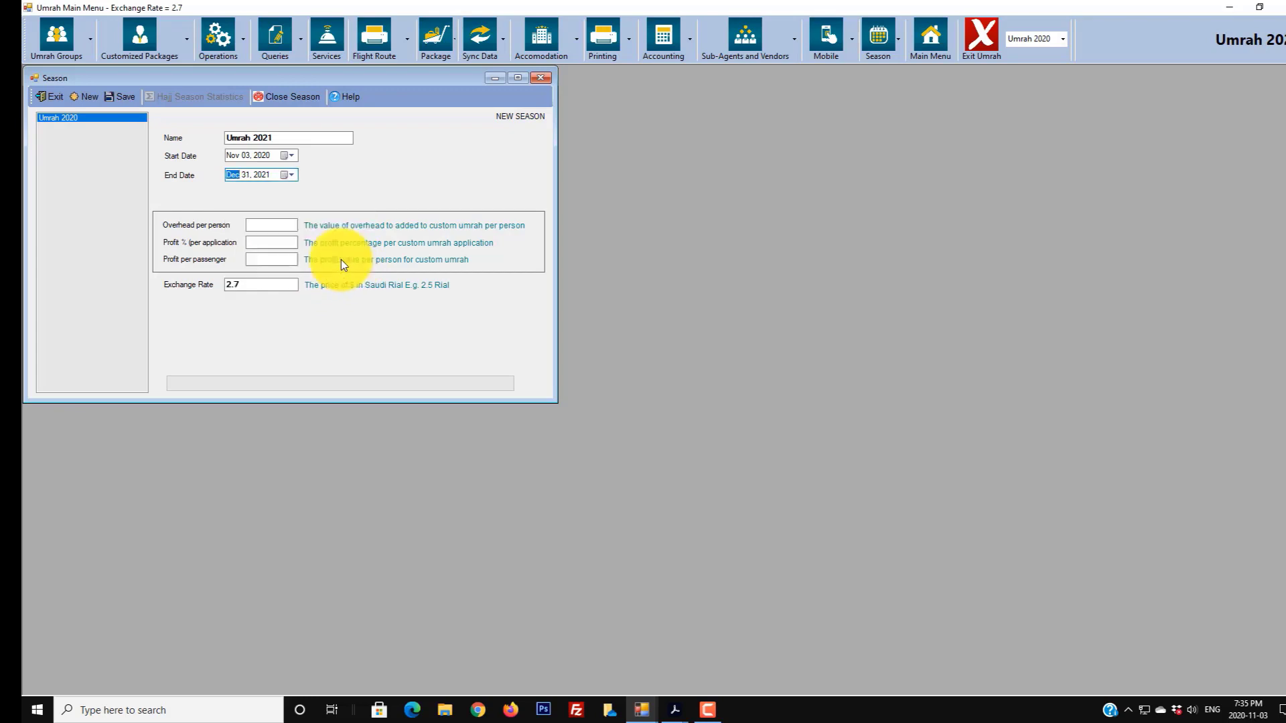
# - Enter overhead 100, profit per passenger 100 and exchange rate 2.5 for the new season
pyautogui.click(286, 226)
pyautogui.write('100')
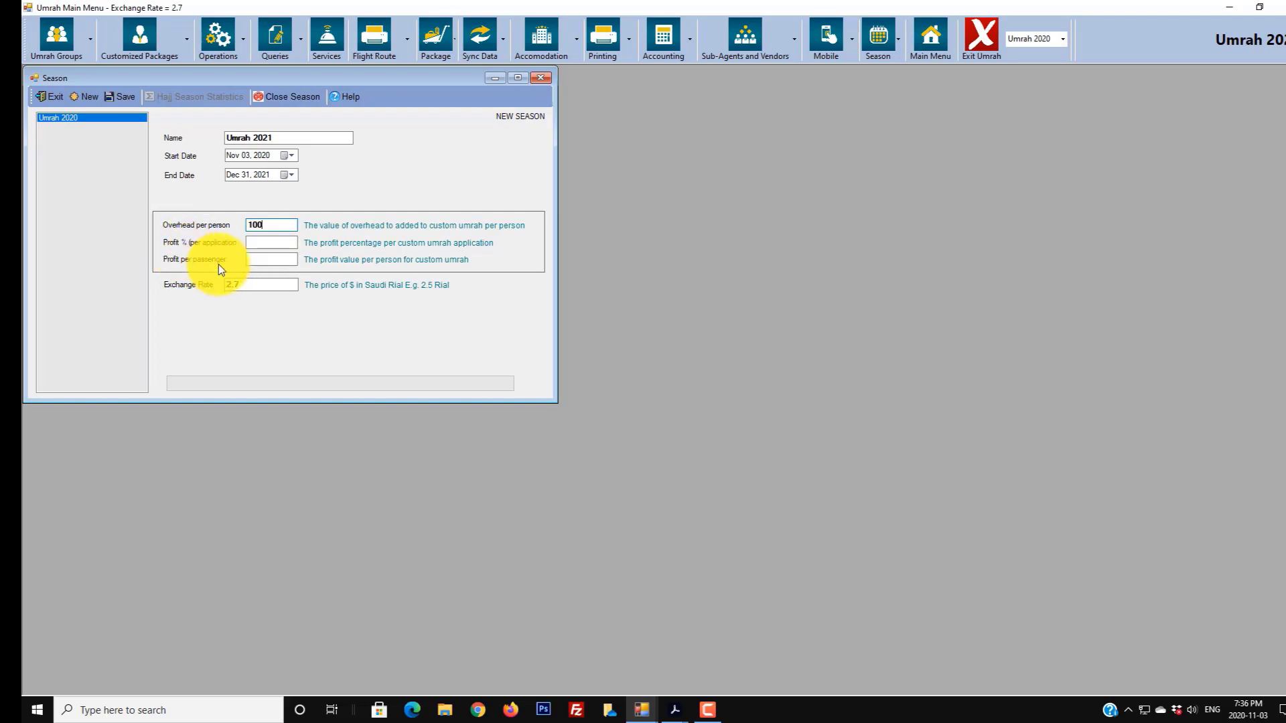
pyautogui.click(264, 258)
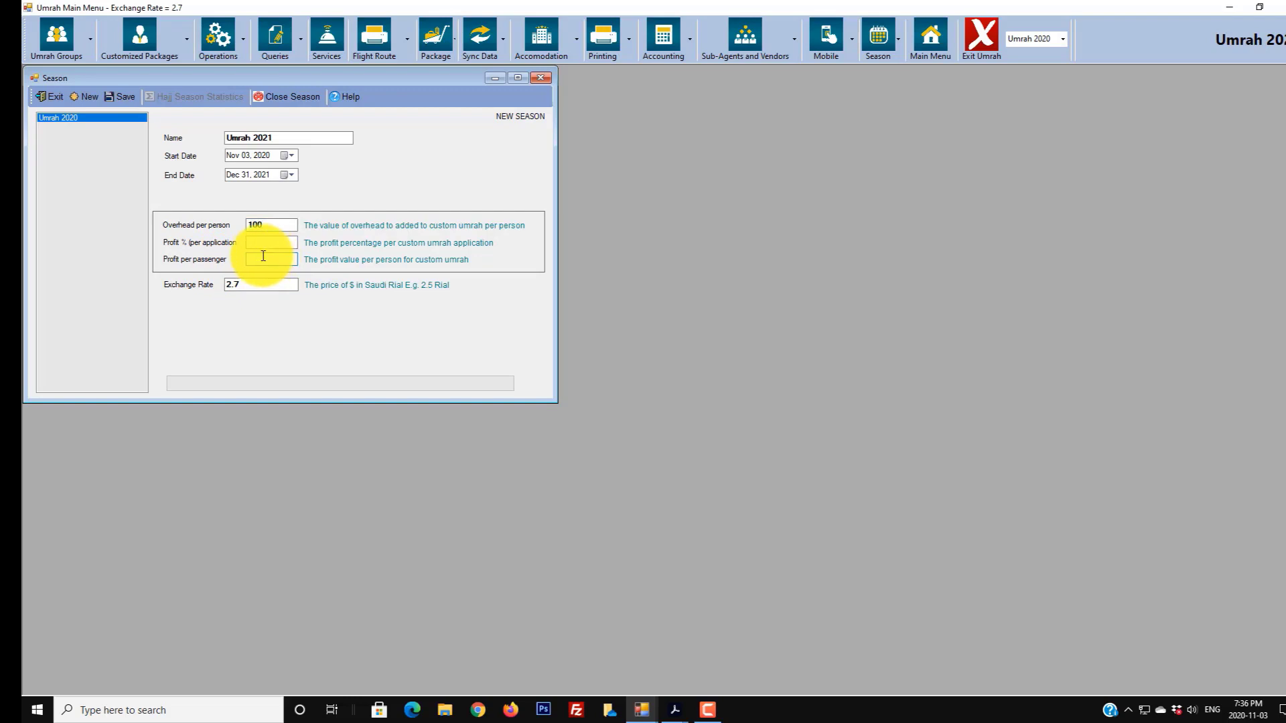
pyautogui.write('100')
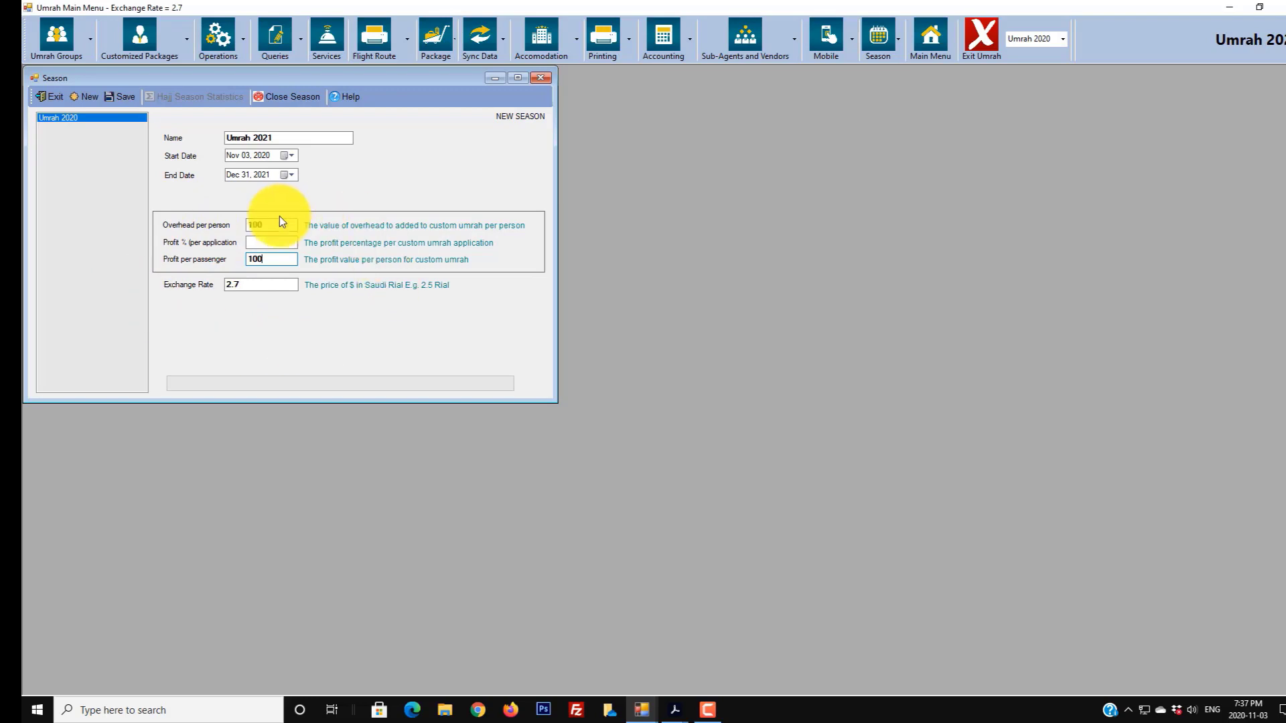
pyautogui.click(260, 284)
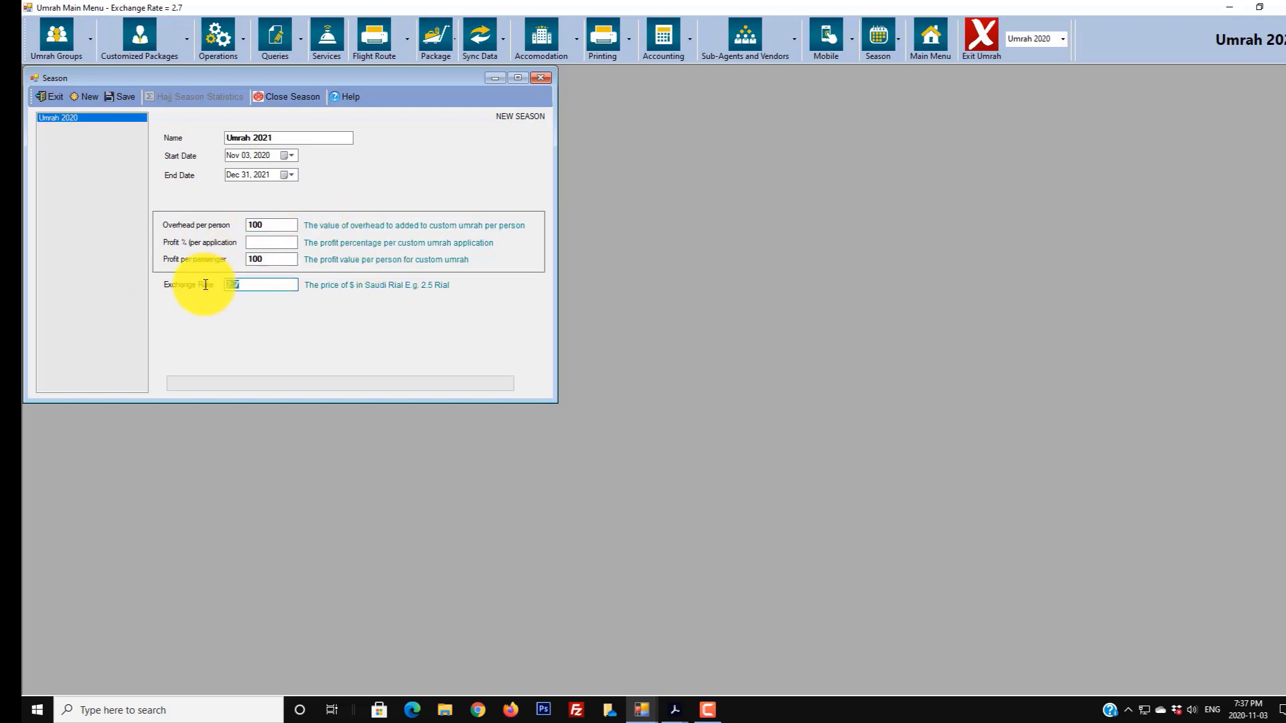
pyautogui.write('2.5')
# - Save the Umrah 2021 season, acknowledge the confirmation, and close the Season window
pyautogui.click(127, 98)
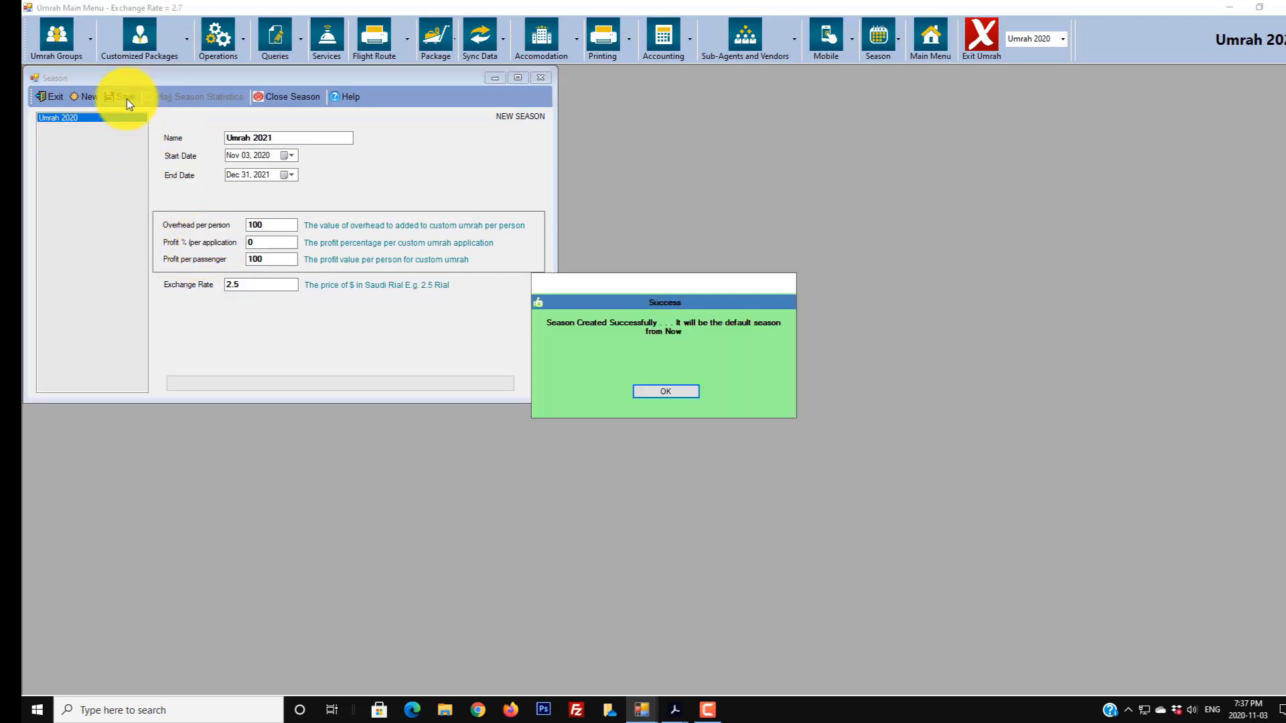
pyautogui.click(654, 394)
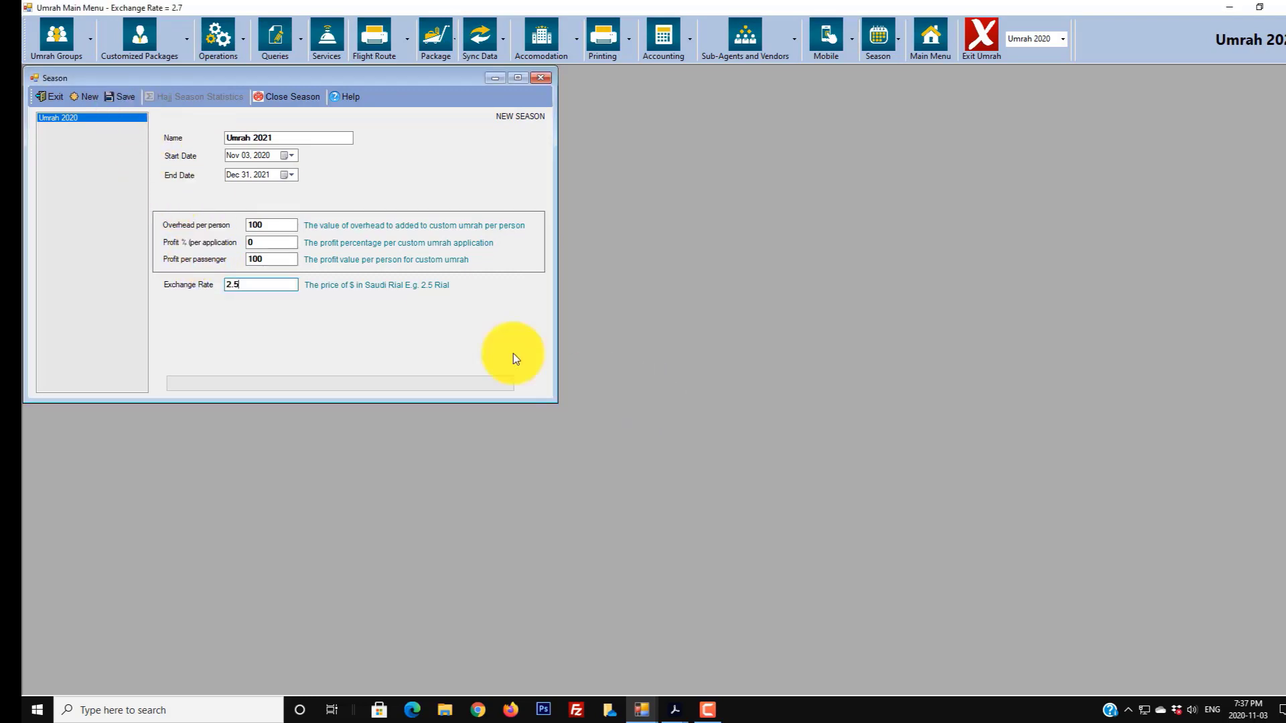
pyautogui.click(46, 98)
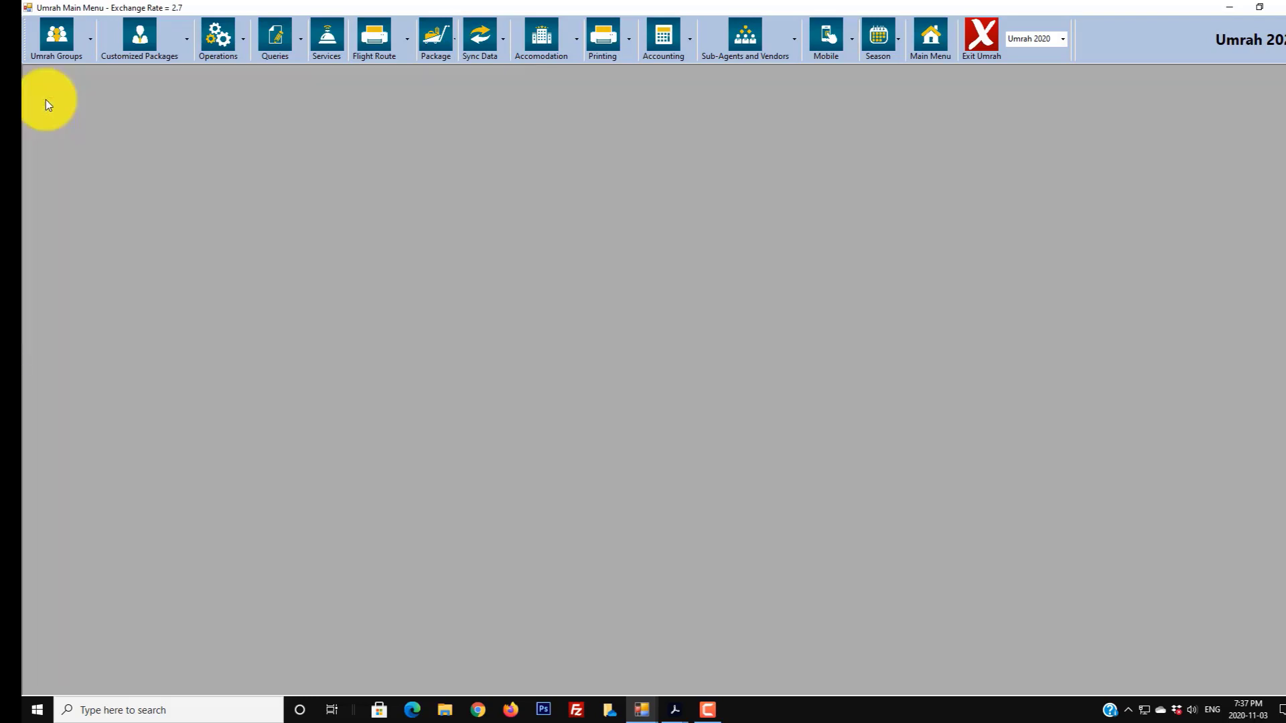
# - Quit and relaunch SureHajj, log in with the admin credentials, and reopen the Umrah BackOffice
pyautogui.click(991, 37)
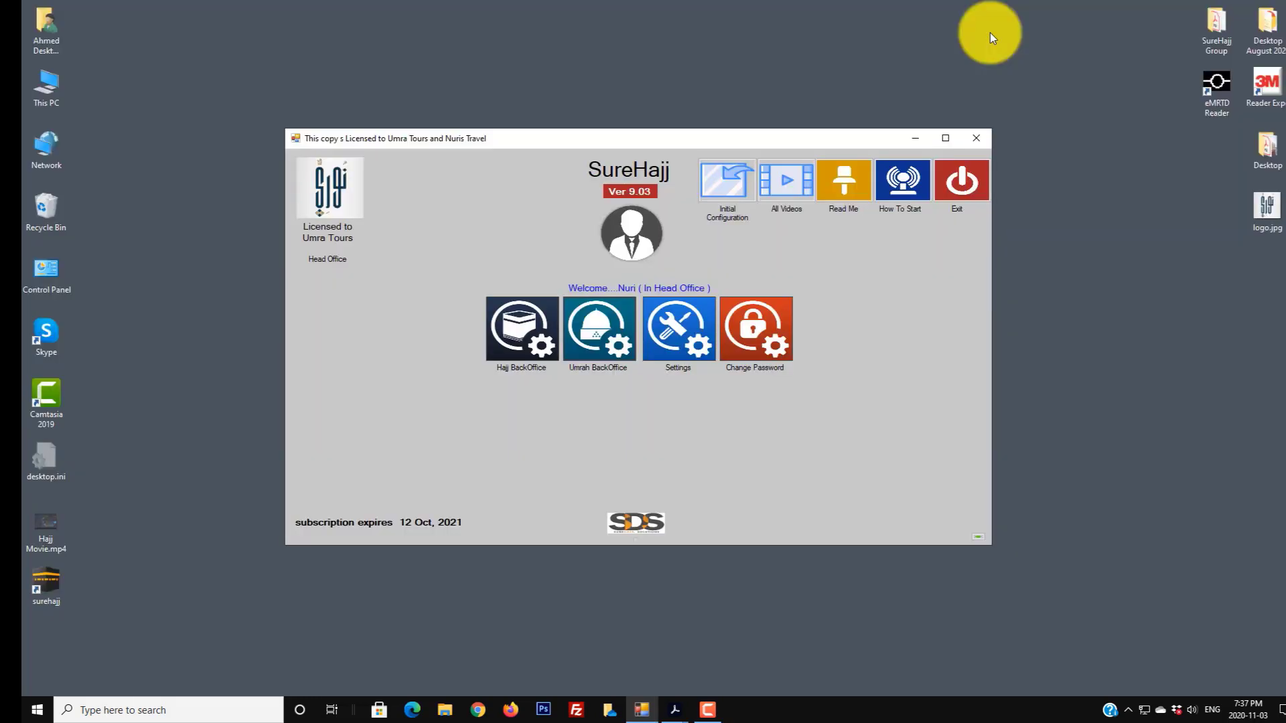
pyautogui.click(959, 186)
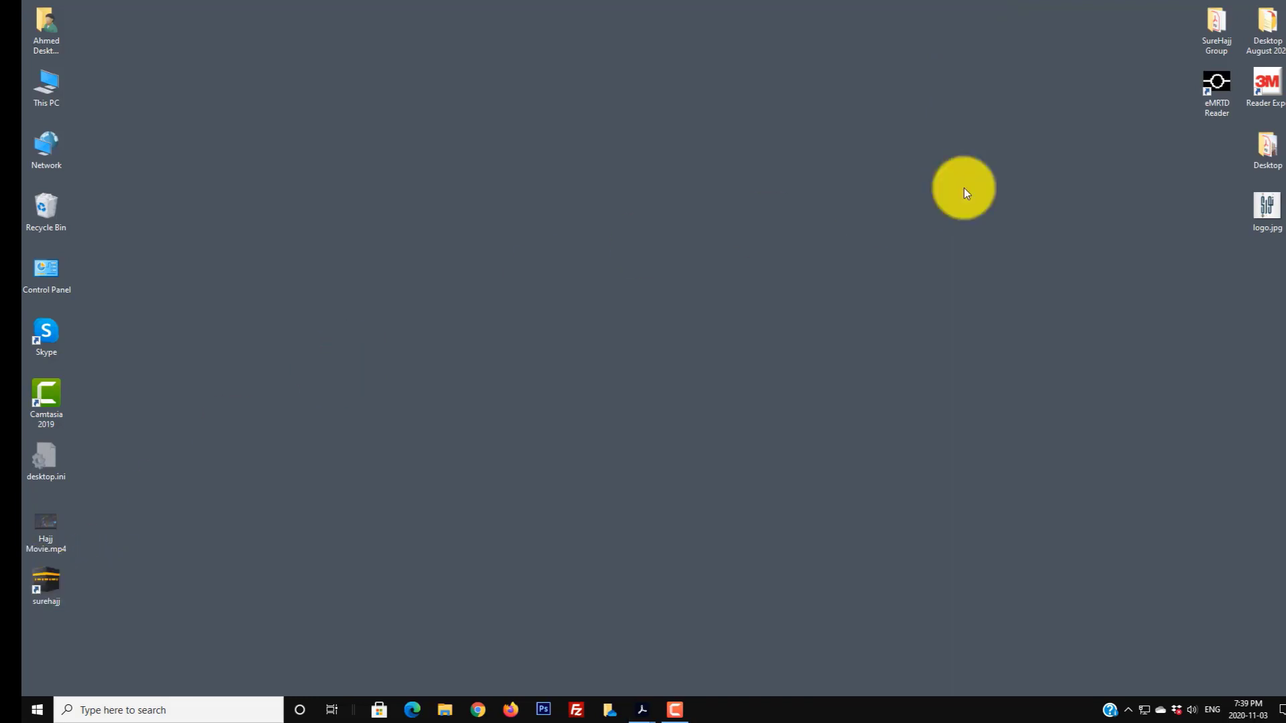
pyautogui.doubleClick(51, 590)
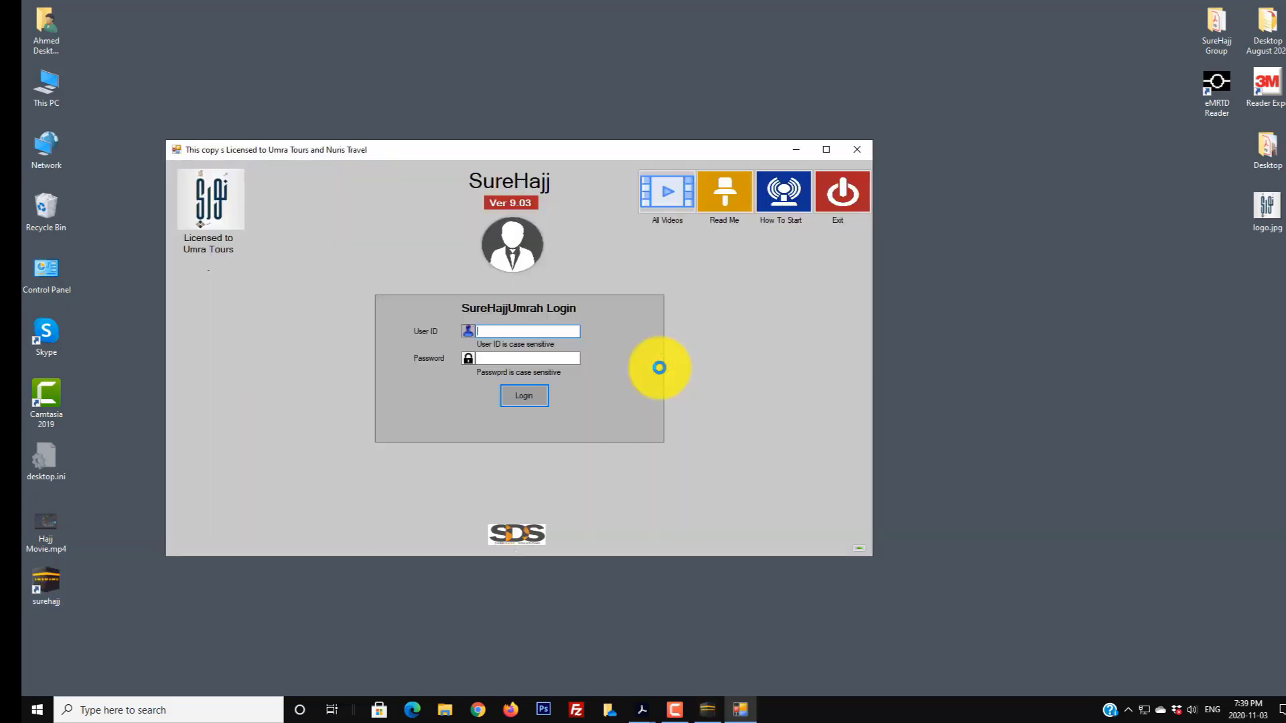
pyautogui.write('Adm')
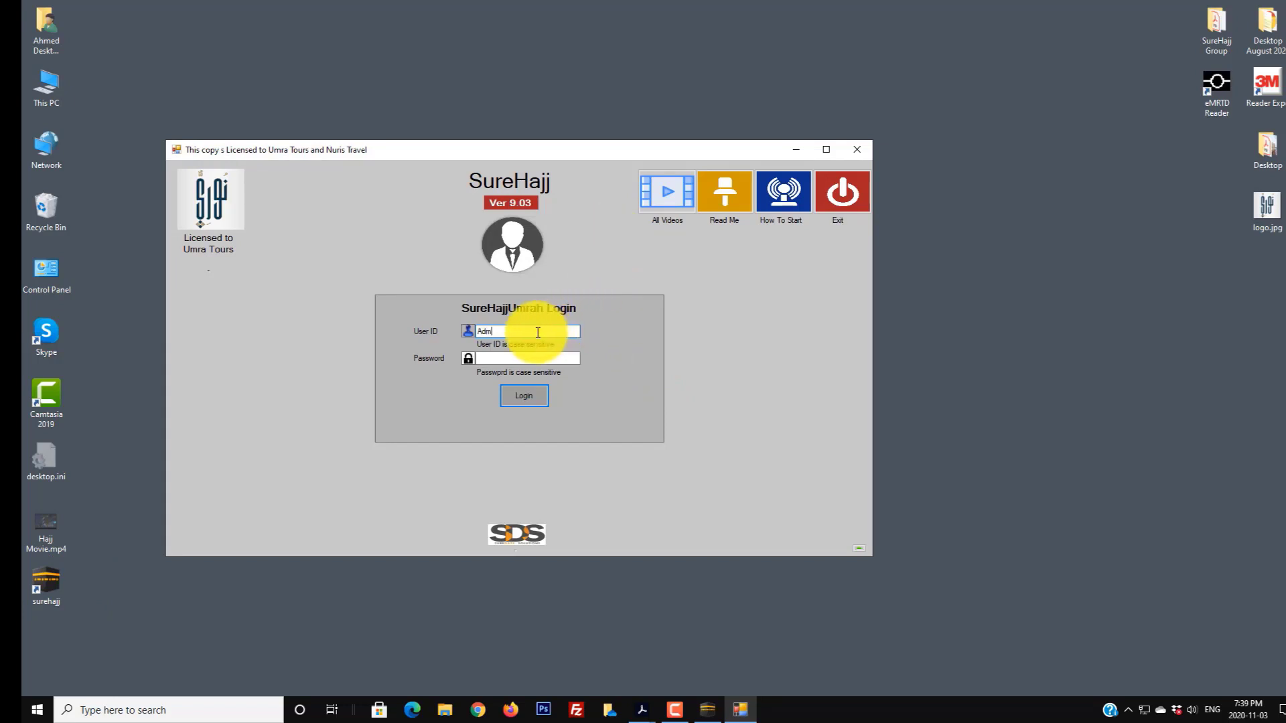
pyautogui.write('in')
pyautogui.press('Tab')
pyautogui.write('****')
pyautogui.press('Return')
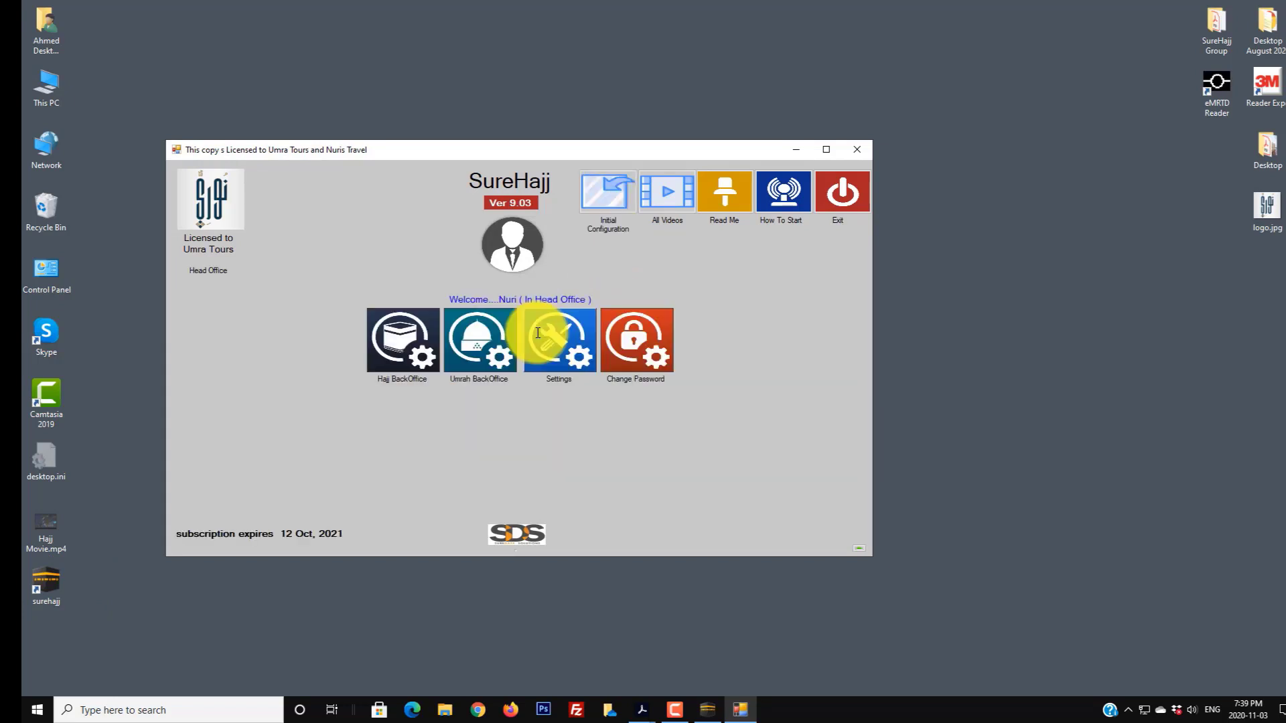
pyautogui.click(490, 332)
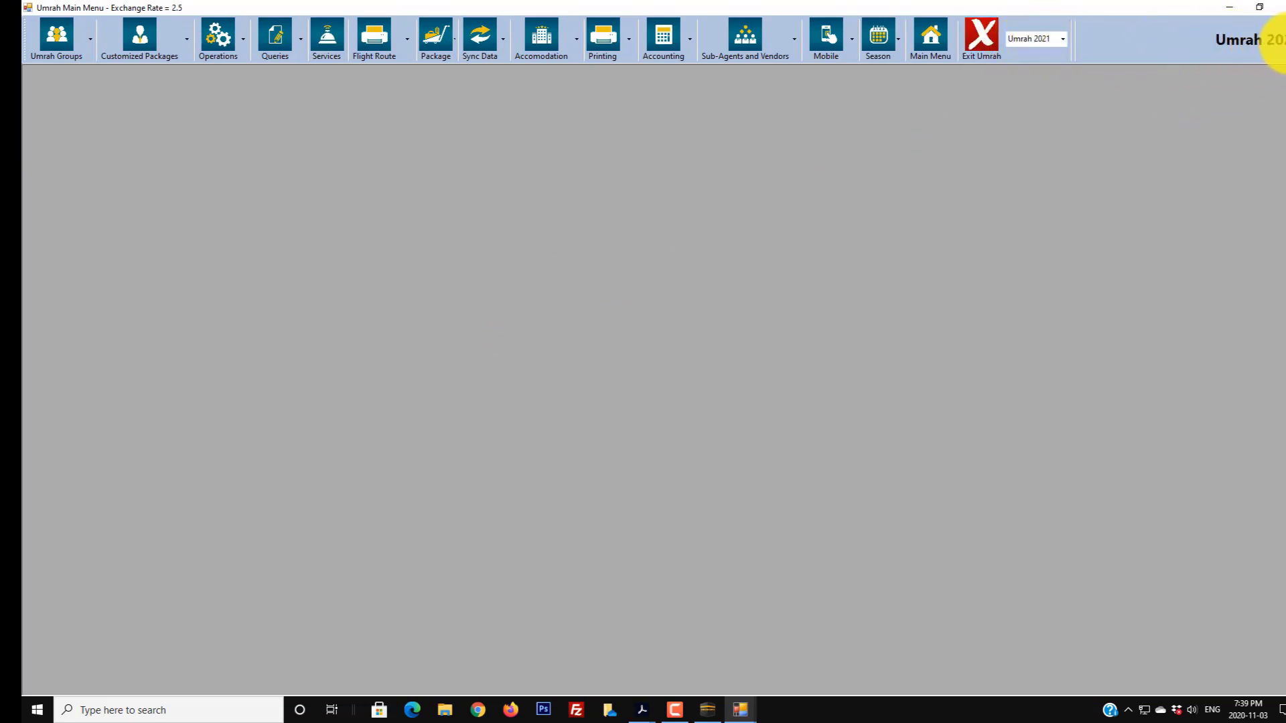
pyautogui.click(878, 39)
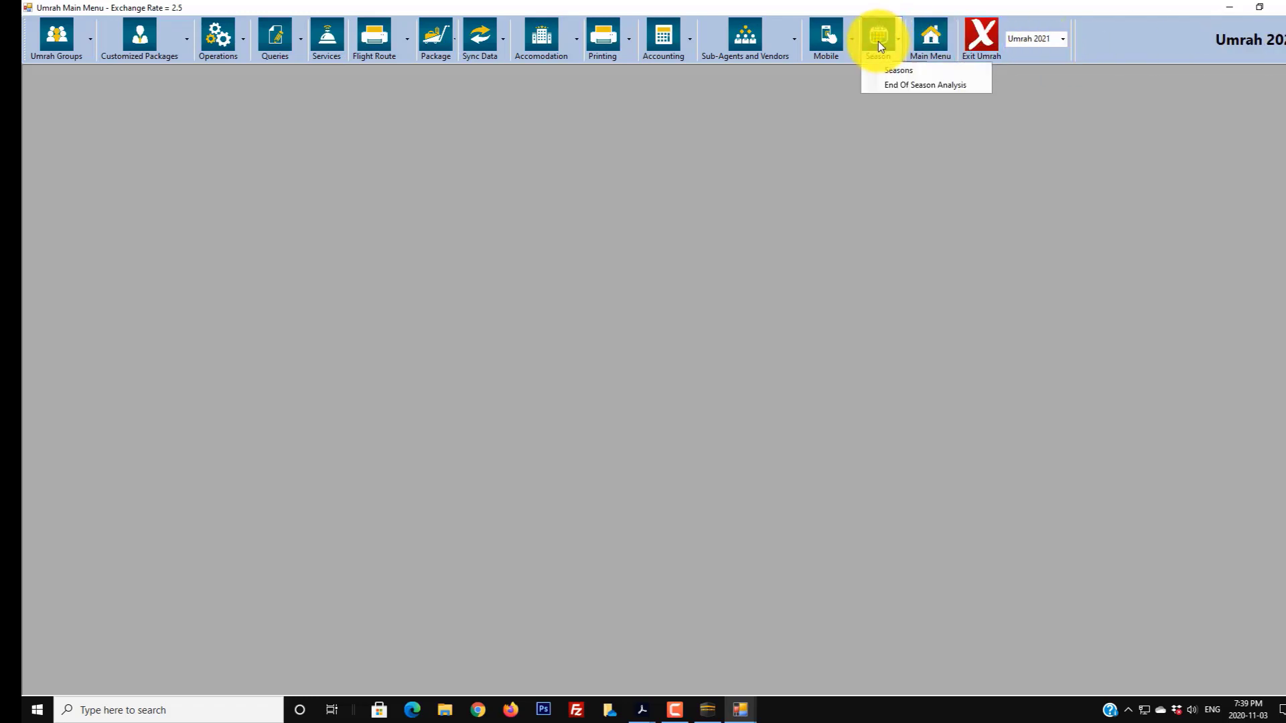
pyautogui.click(883, 72)
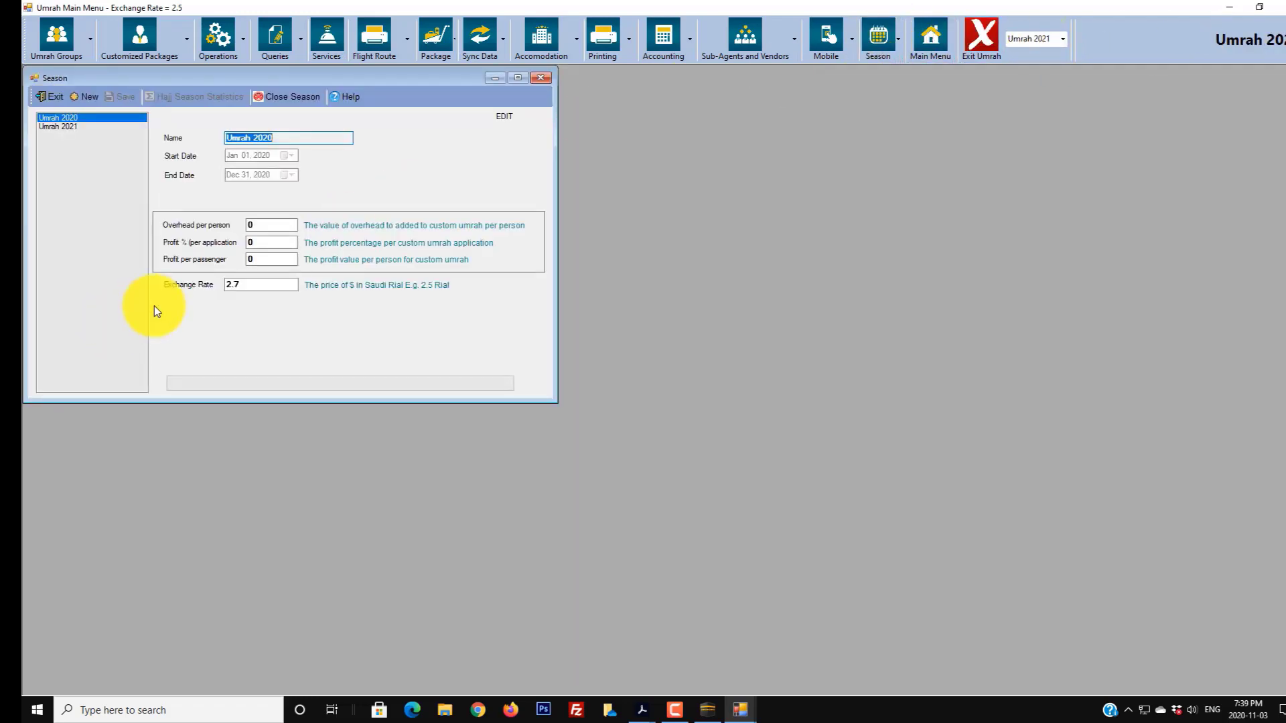
pyautogui.click(64, 127)
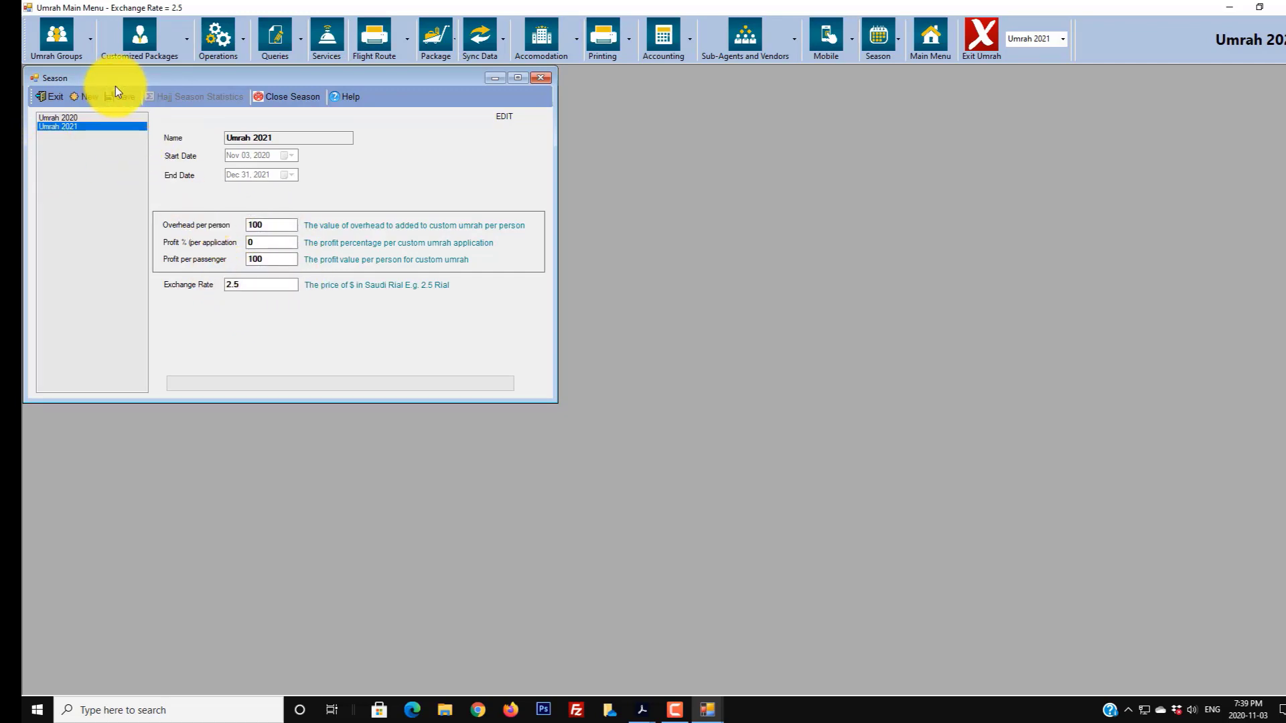
pyautogui.click(47, 95)
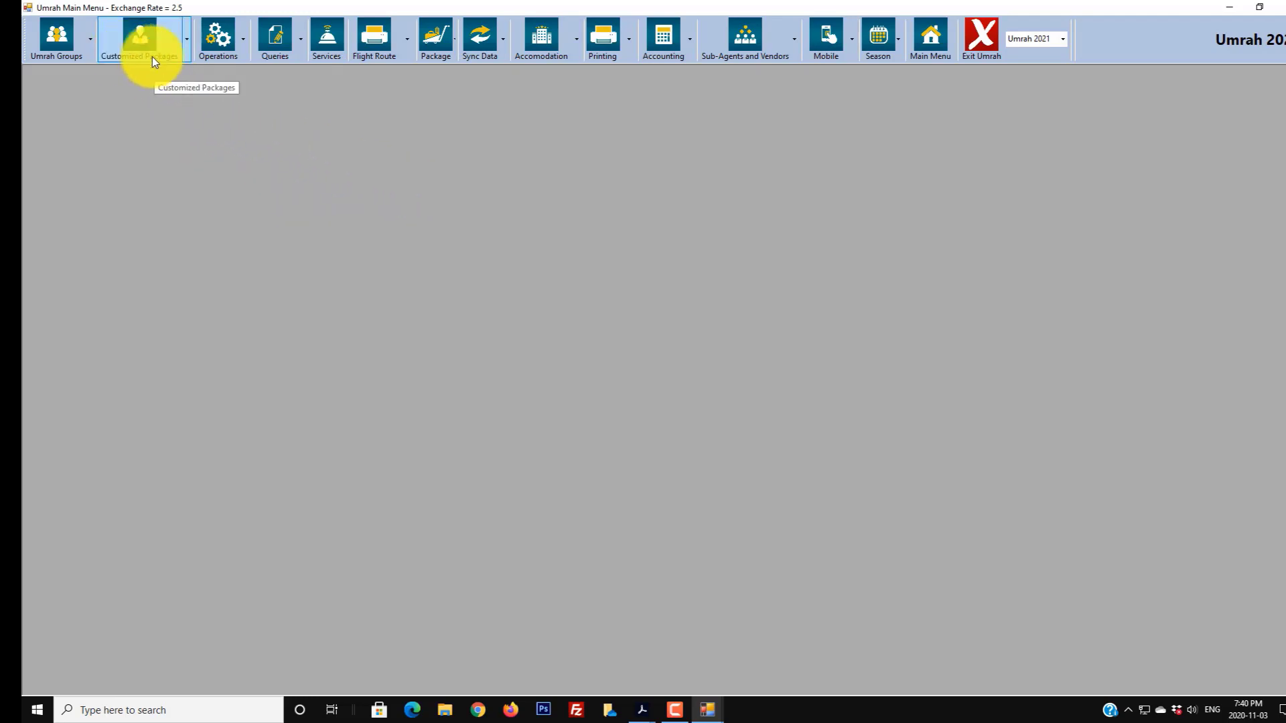
# - Open Hotel Prices Entry, scroll its hotel list, then open the Accommodation > Hotels form
pyautogui.click(187, 55)
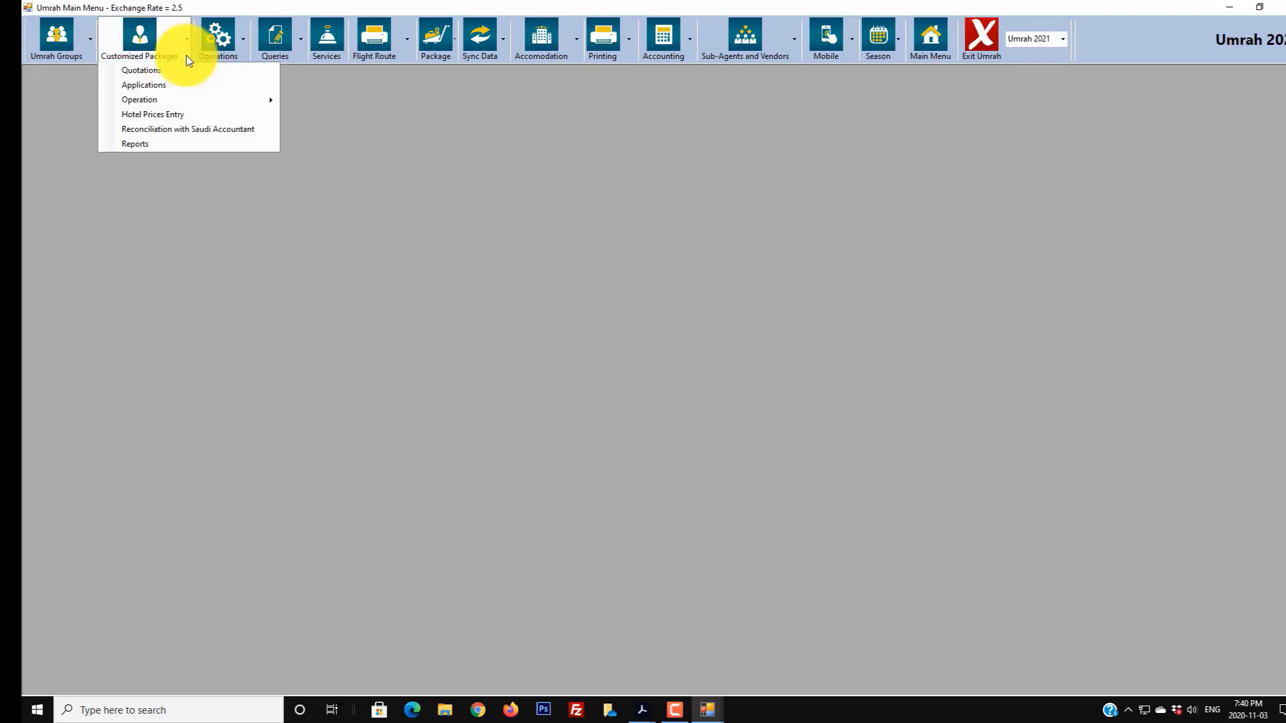
pyautogui.click(178, 114)
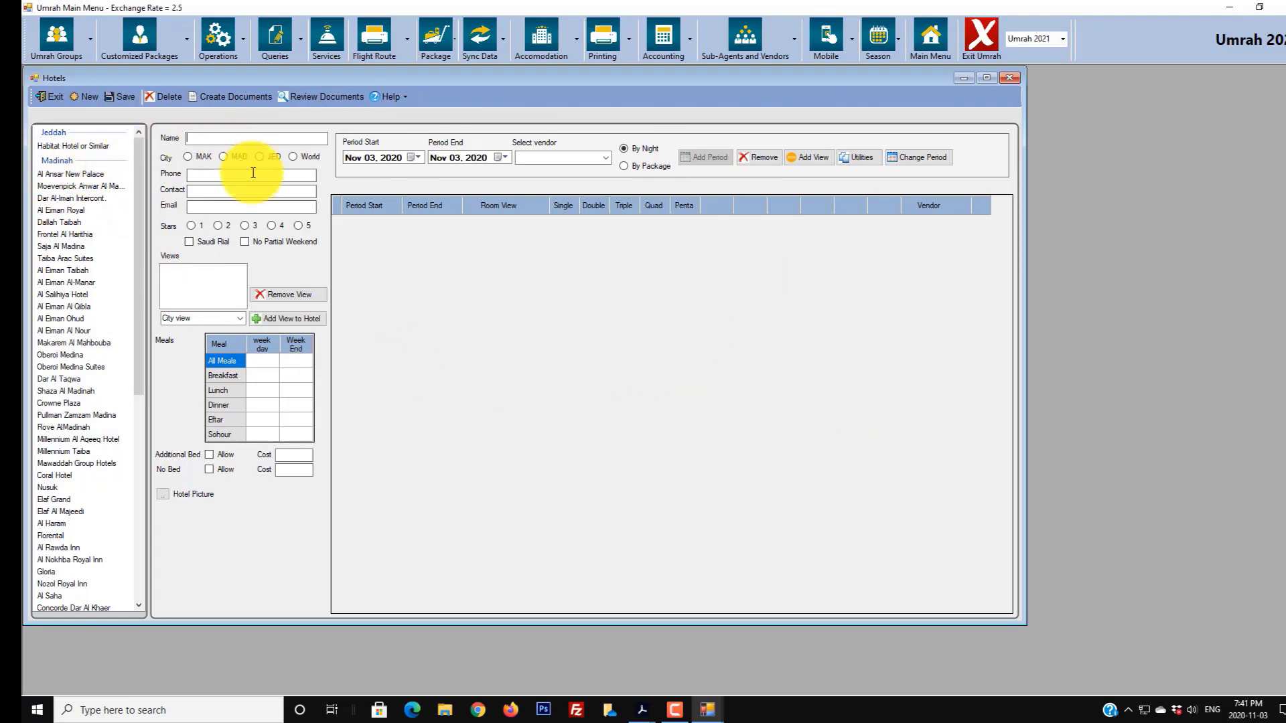
pyautogui.moveTo(140, 195); pyautogui.dragTo(147, 163)
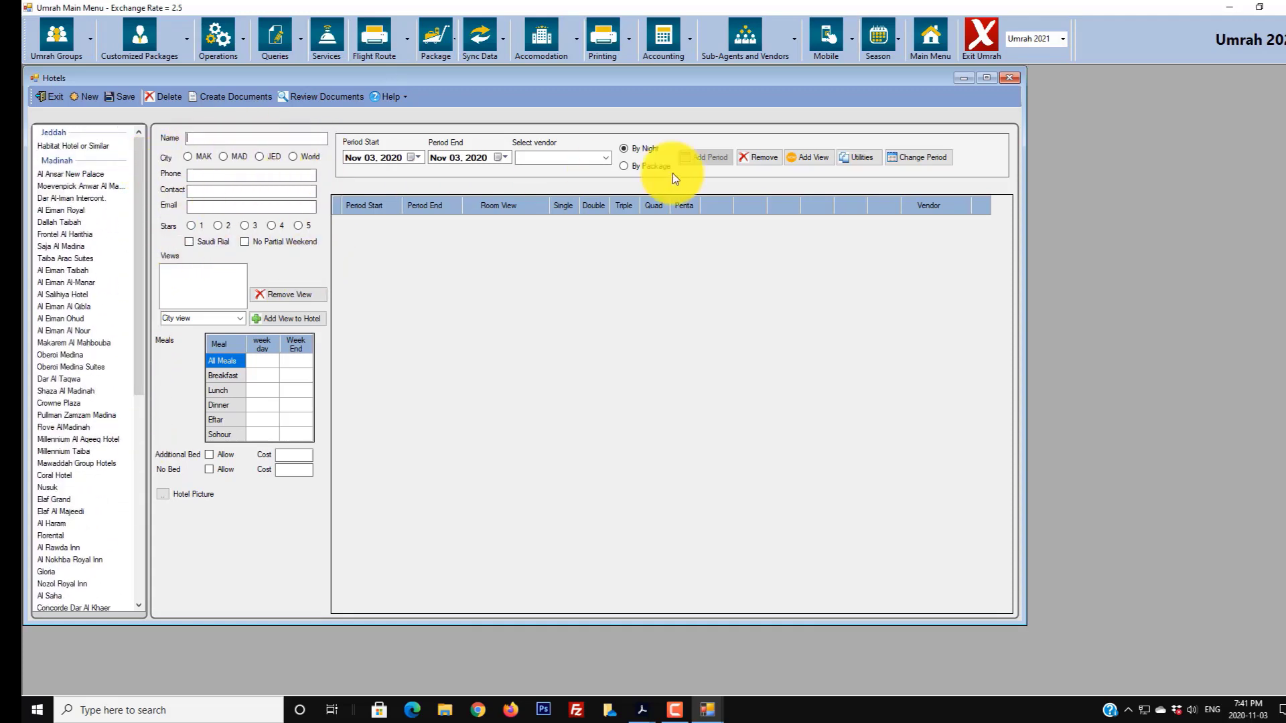
pyautogui.click(577, 54)
pyautogui.click(557, 69)
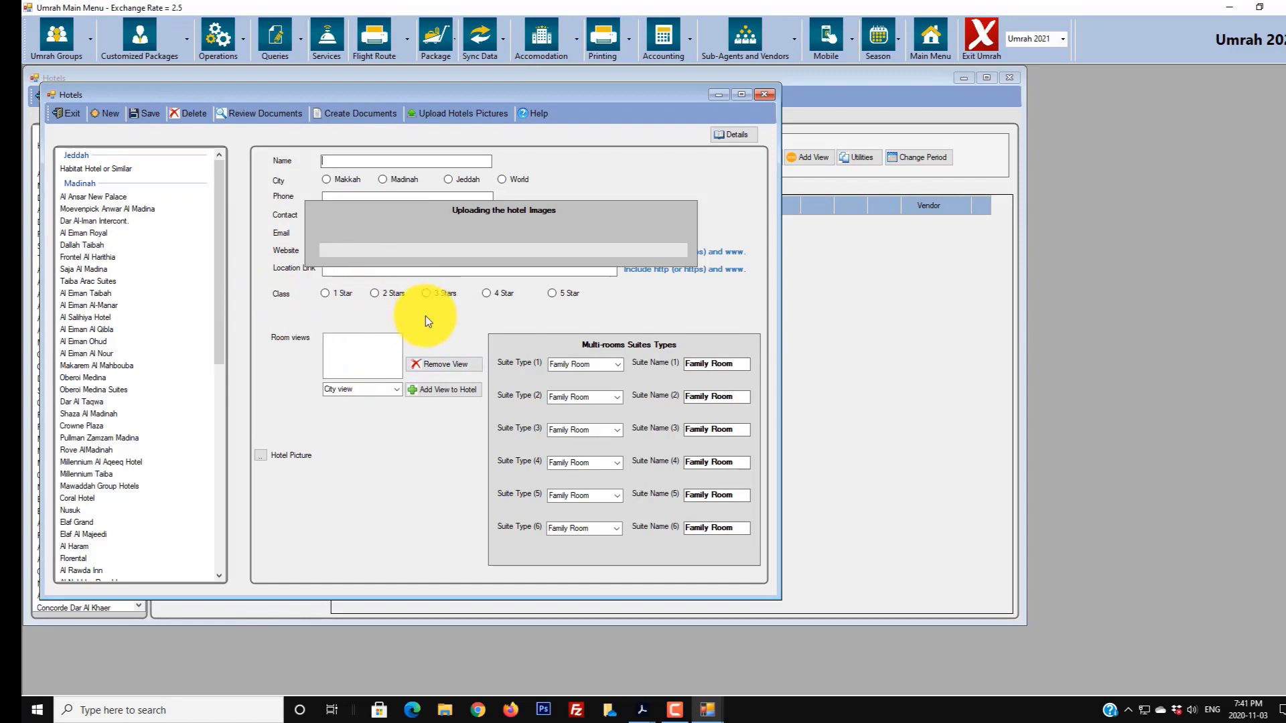
# - Exit the hotel images window to return to the Hotels pricing form
pyautogui.click(67, 108)
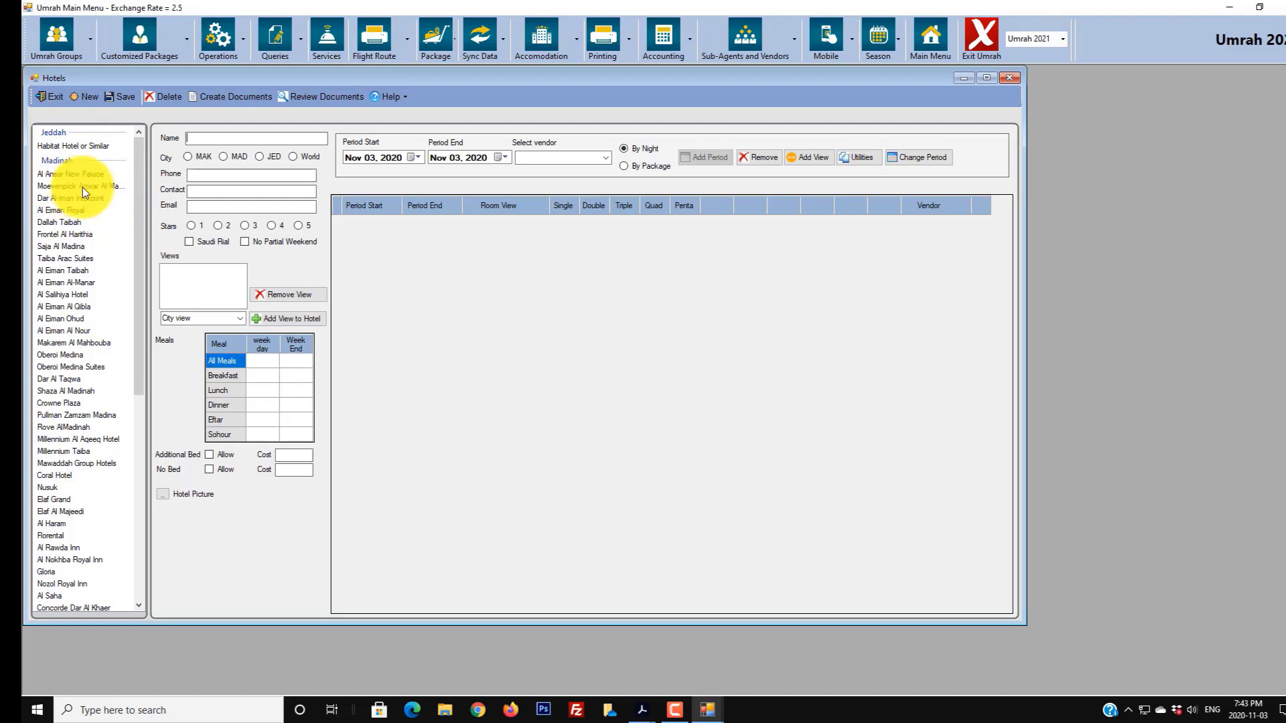
# - Load the Moevenpick Anwar Al Madina record (Madinah, 5 stars, Saudi Rial) into the Hotels form
pyautogui.click(82, 186)
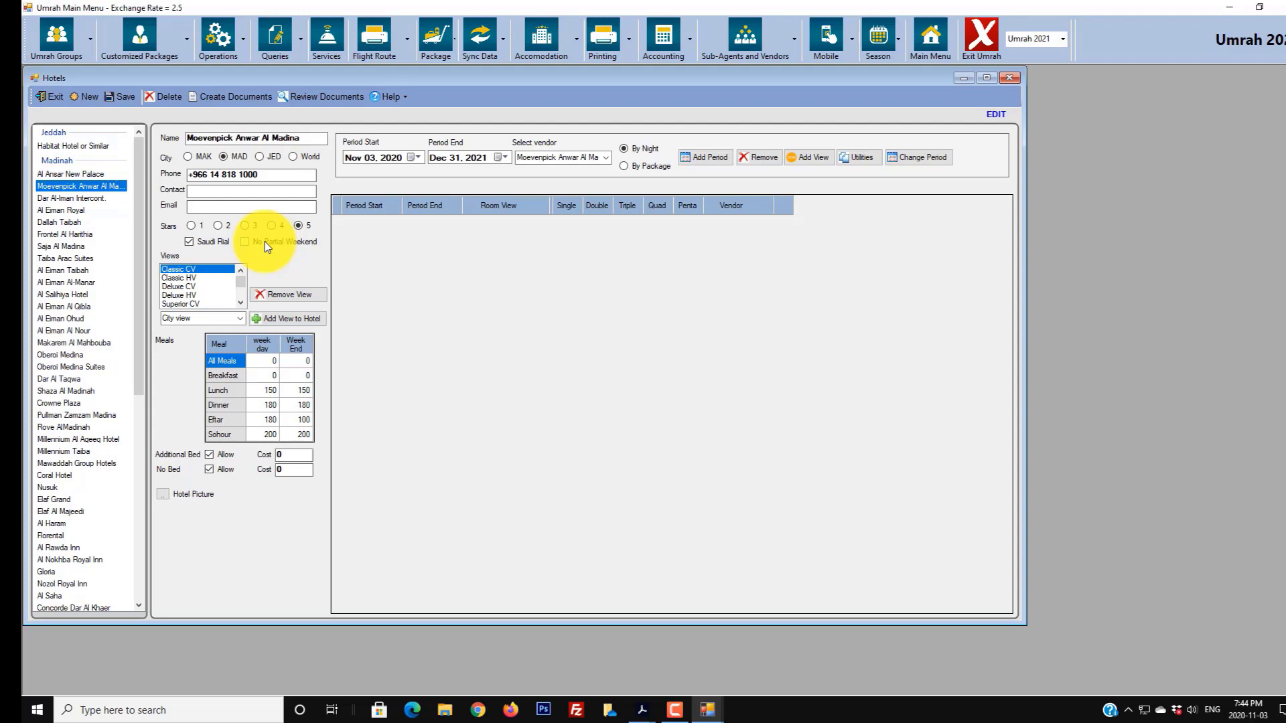
pyautogui.click(134, 711)
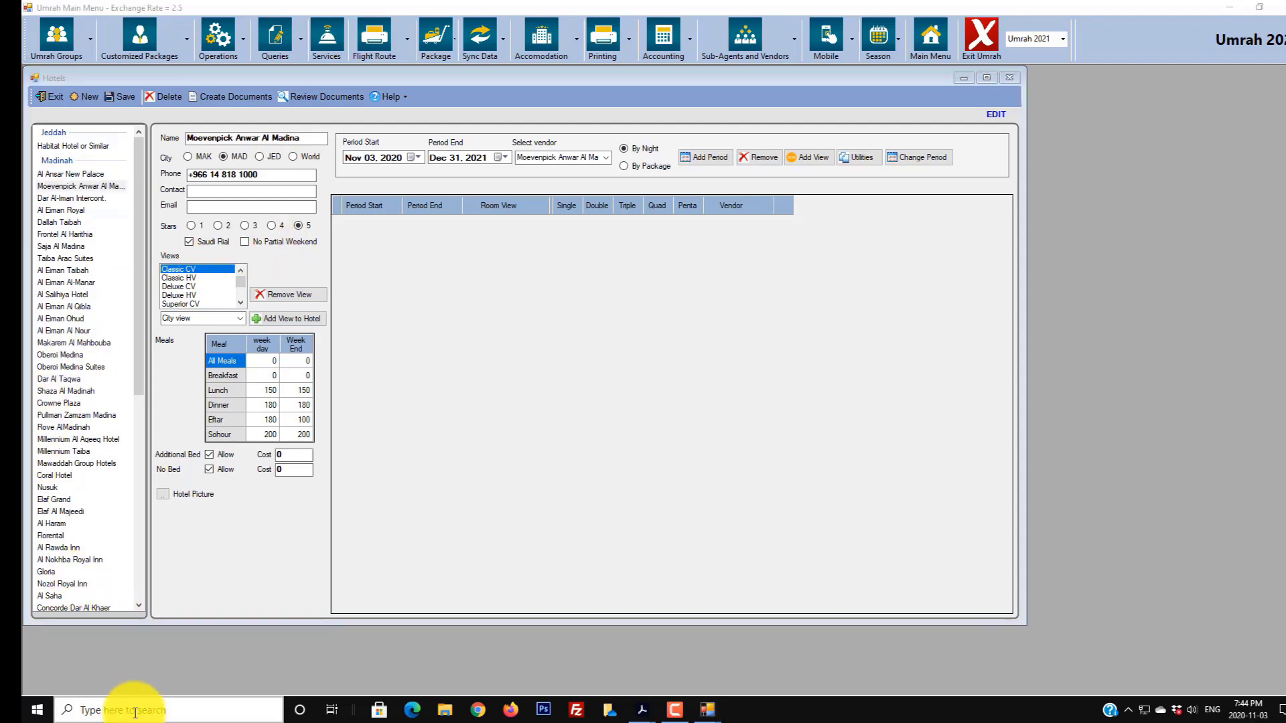
# - Search 'region' and open the additional date, time and regional settings from Windows Region settings
pyautogui.write('region')
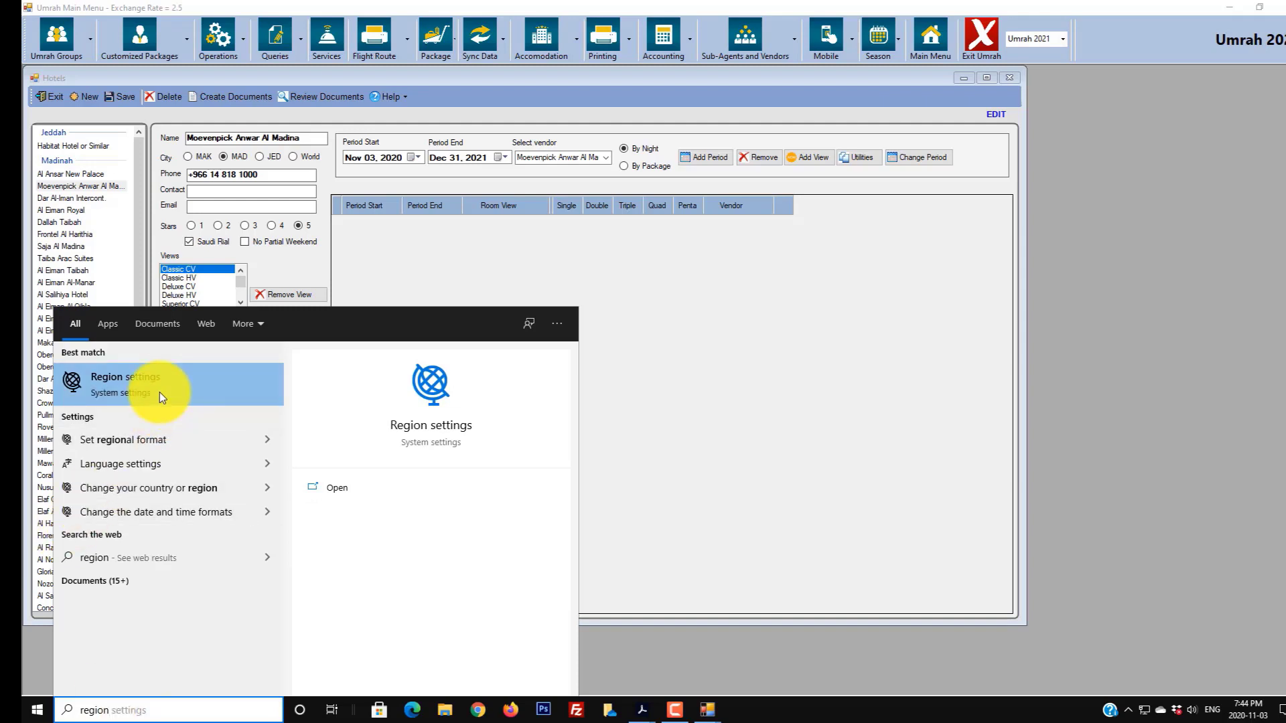
pyautogui.click(190, 381)
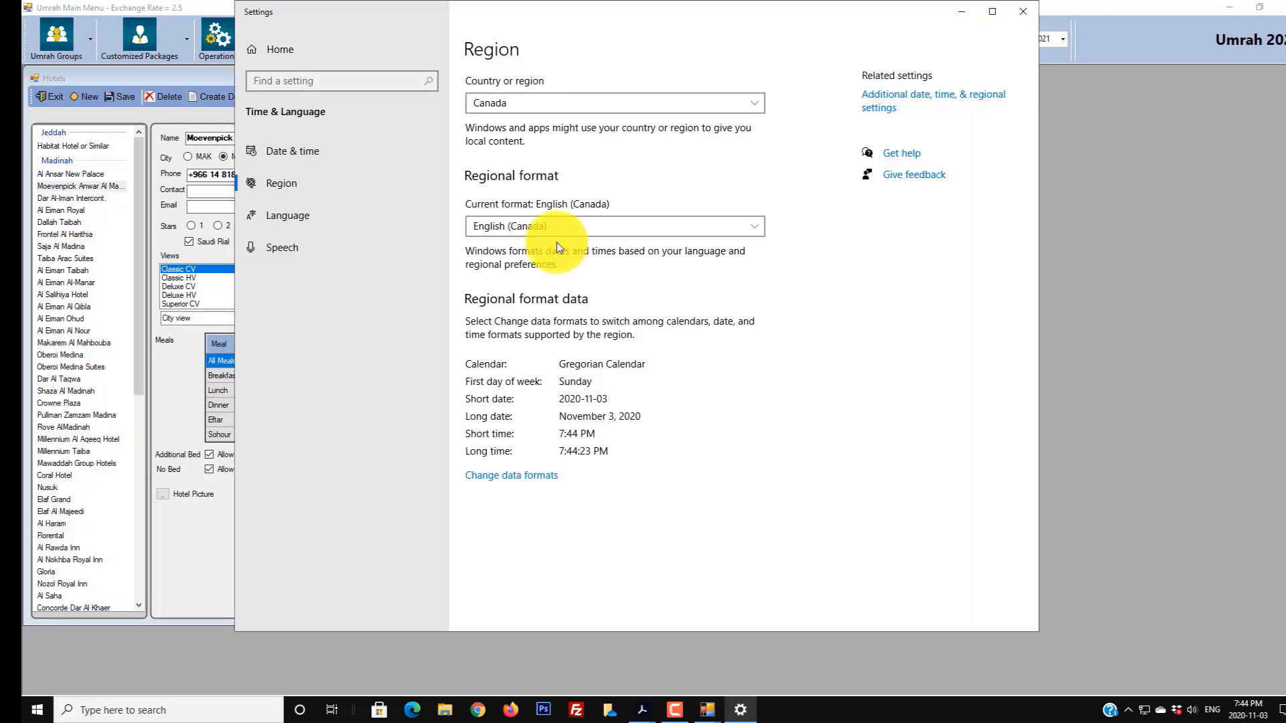
pyautogui.click(919, 100)
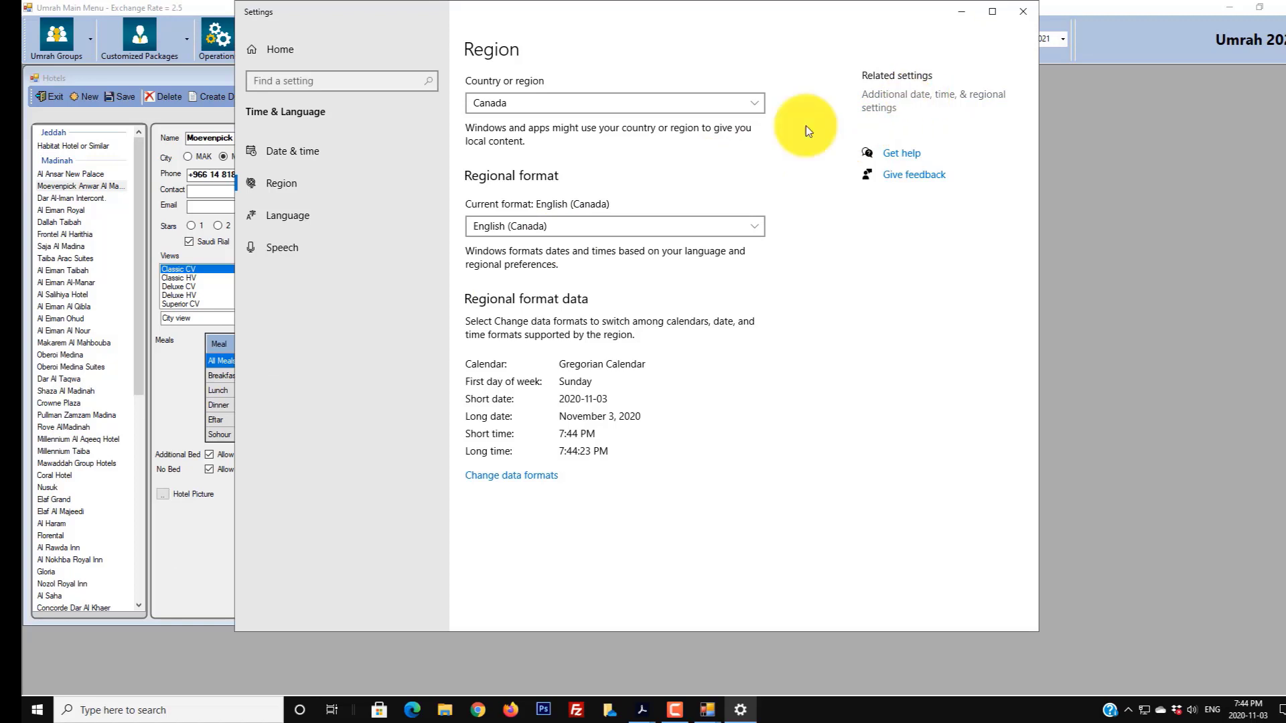
pyautogui.click(312, 186)
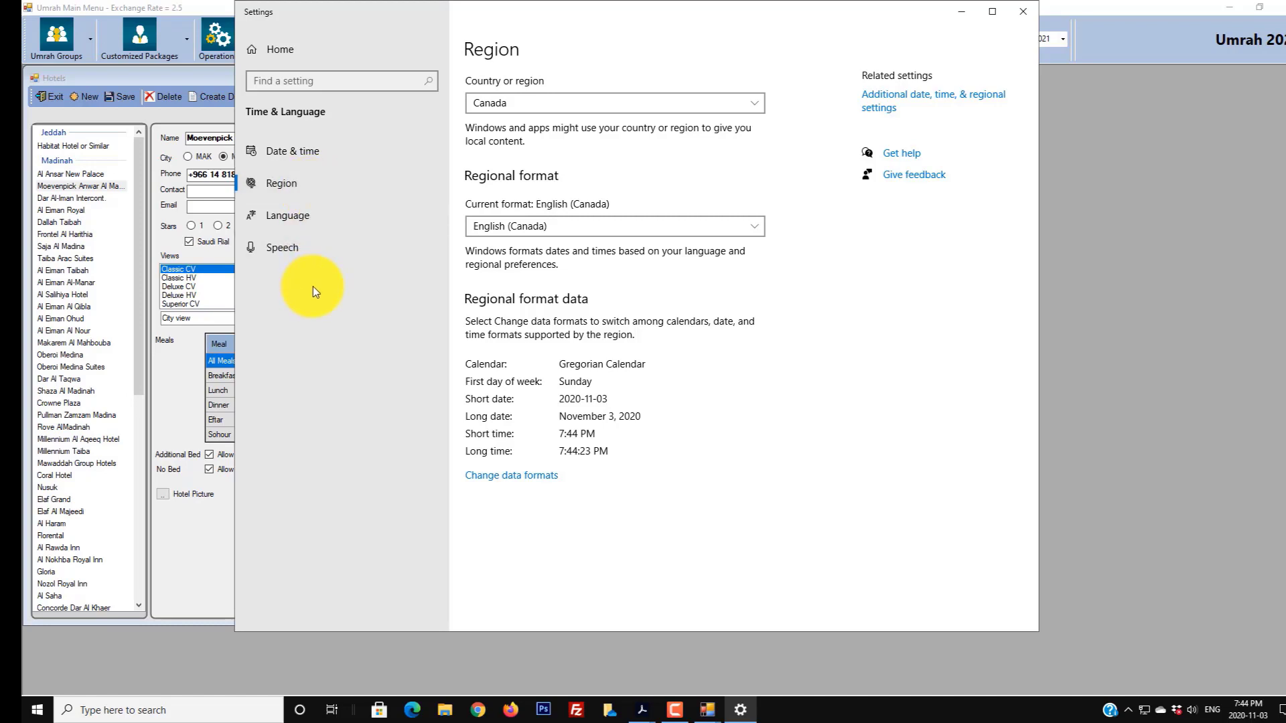
pyautogui.click(891, 97)
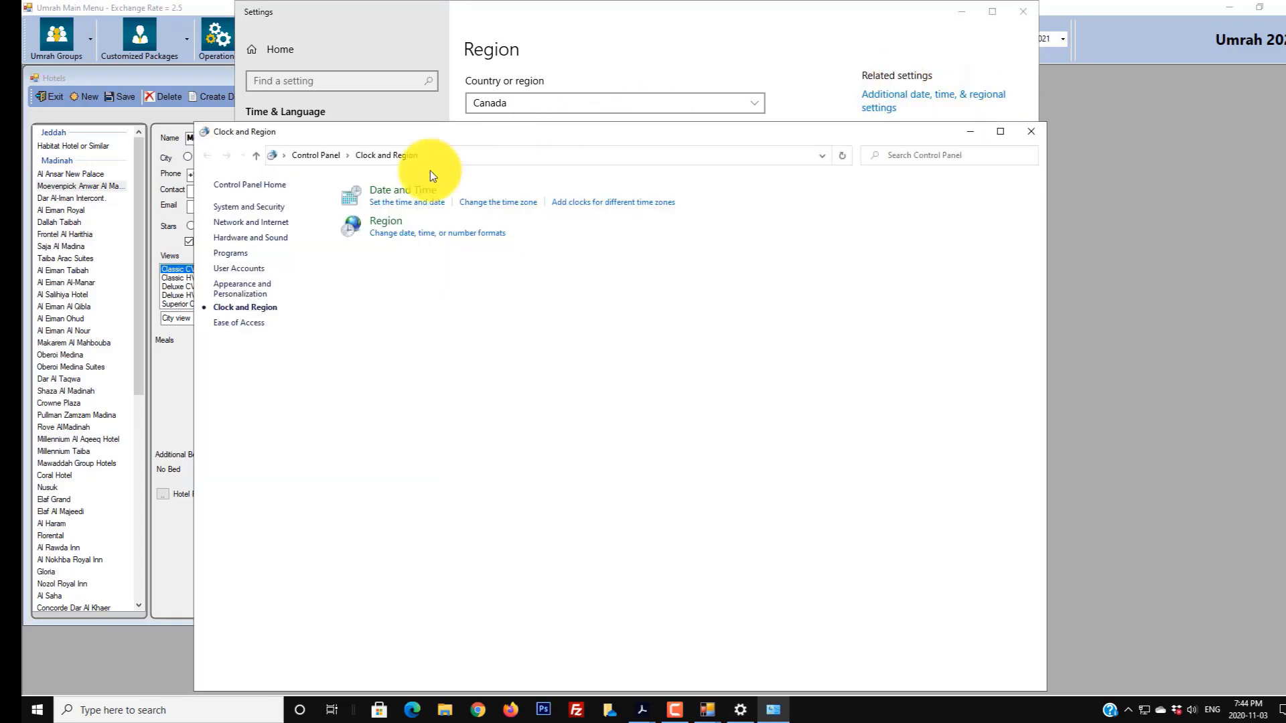
# - Change the Windows currency symbol from $ to R, then close the regional settings windows
pyautogui.click(386, 235)
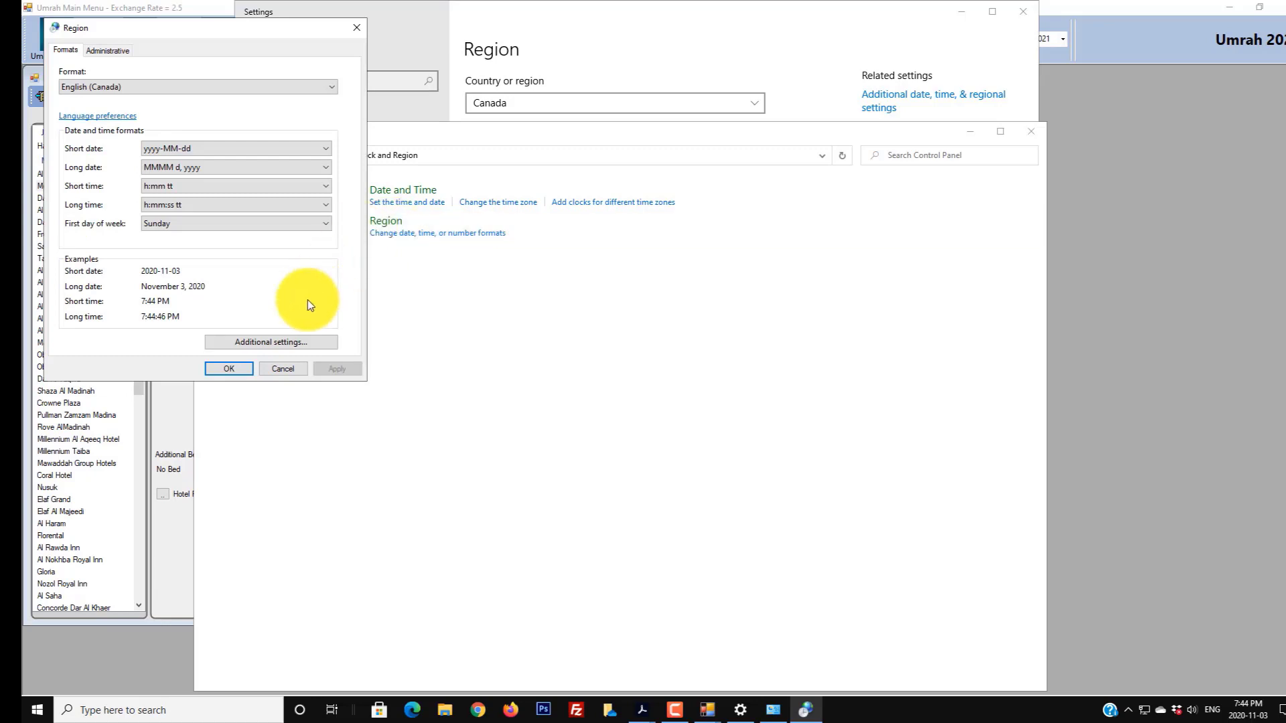
pyautogui.click(266, 343)
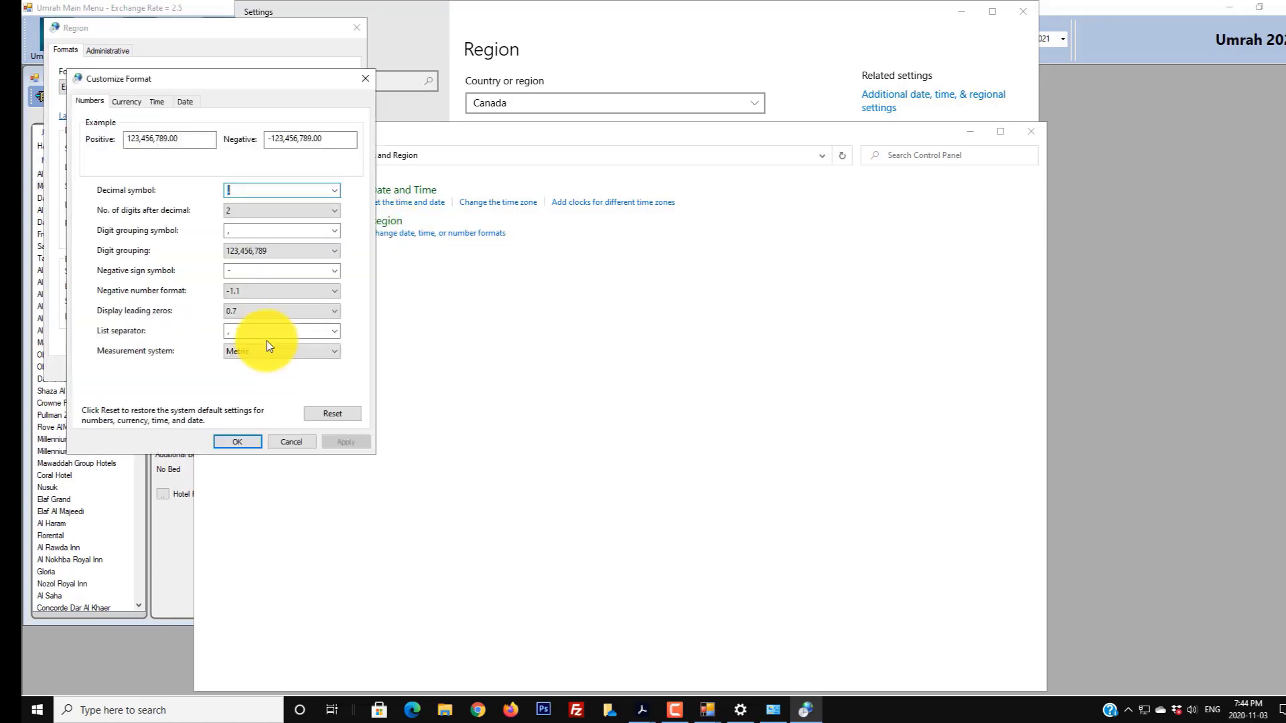
pyautogui.click(122, 100)
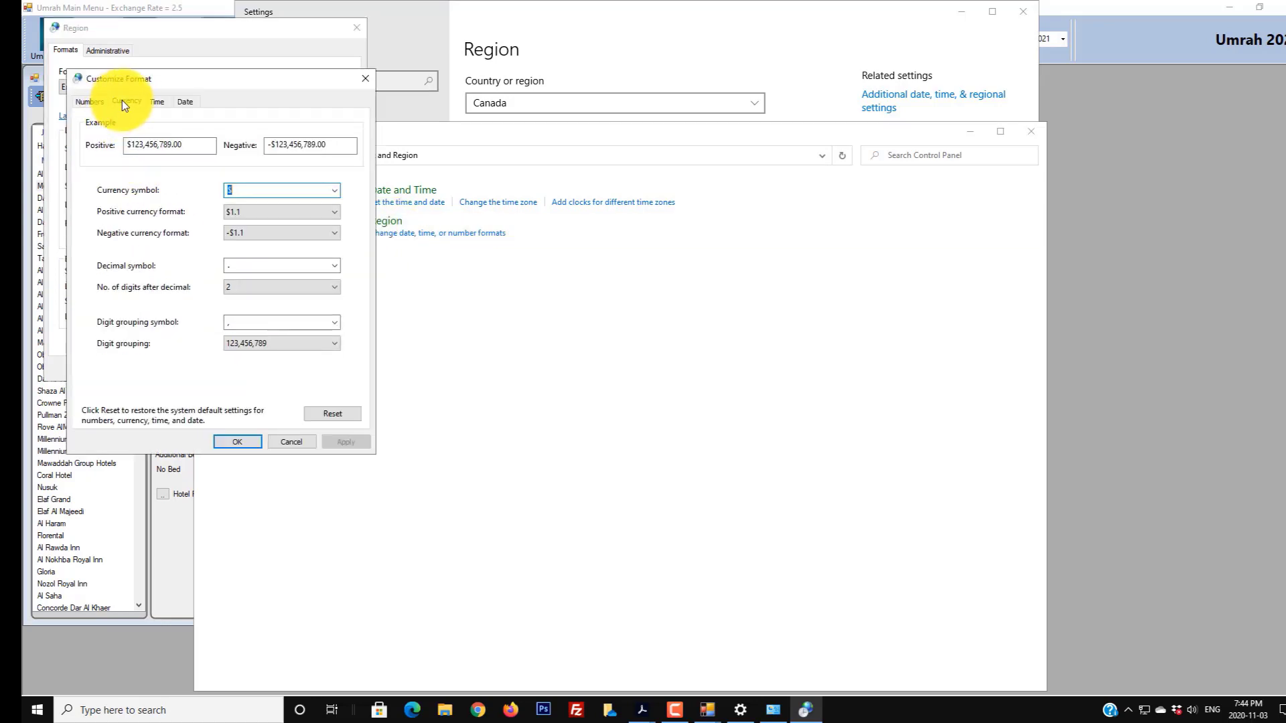
pyautogui.click(242, 190)
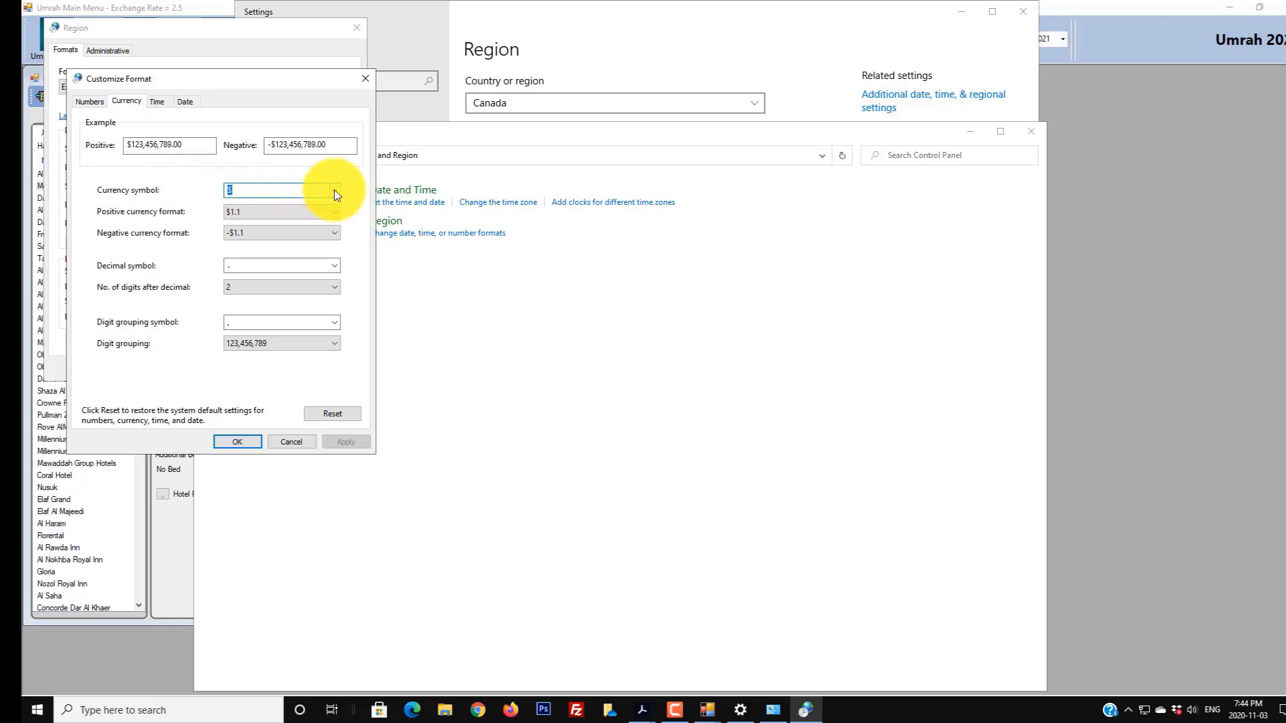
pyautogui.write('R')
pyautogui.click(342, 442)
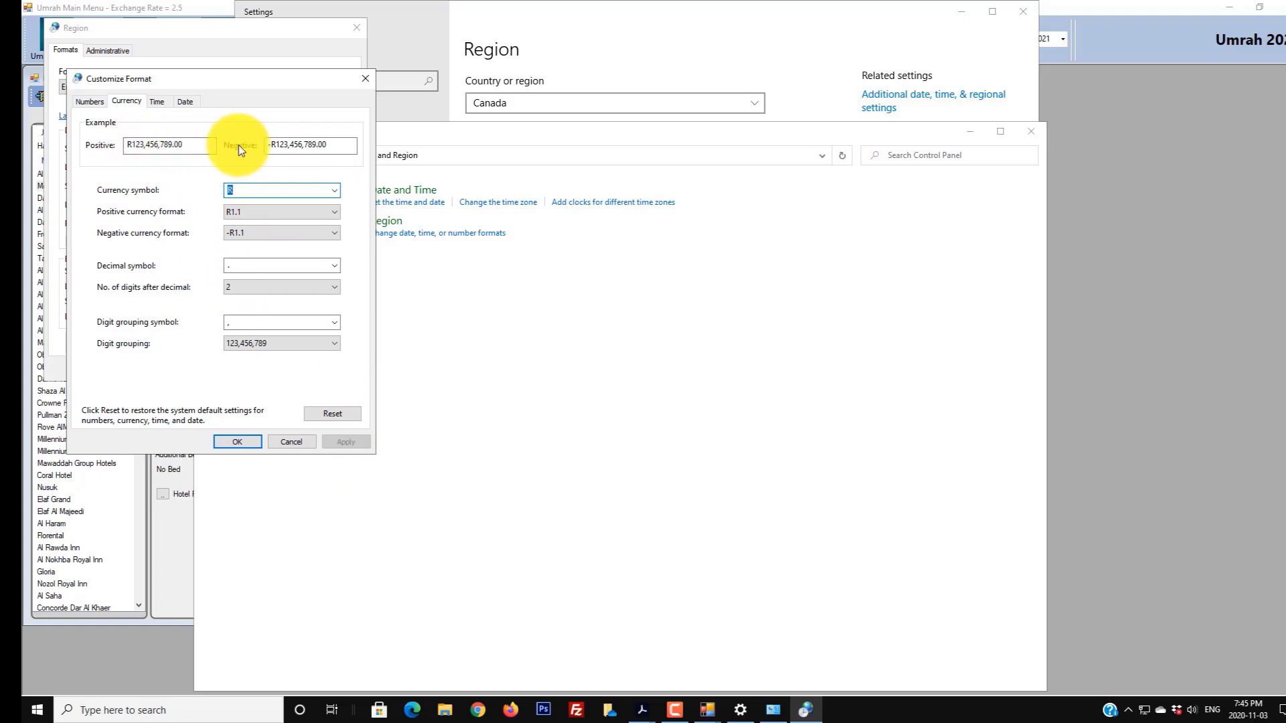
pyautogui.click(242, 445)
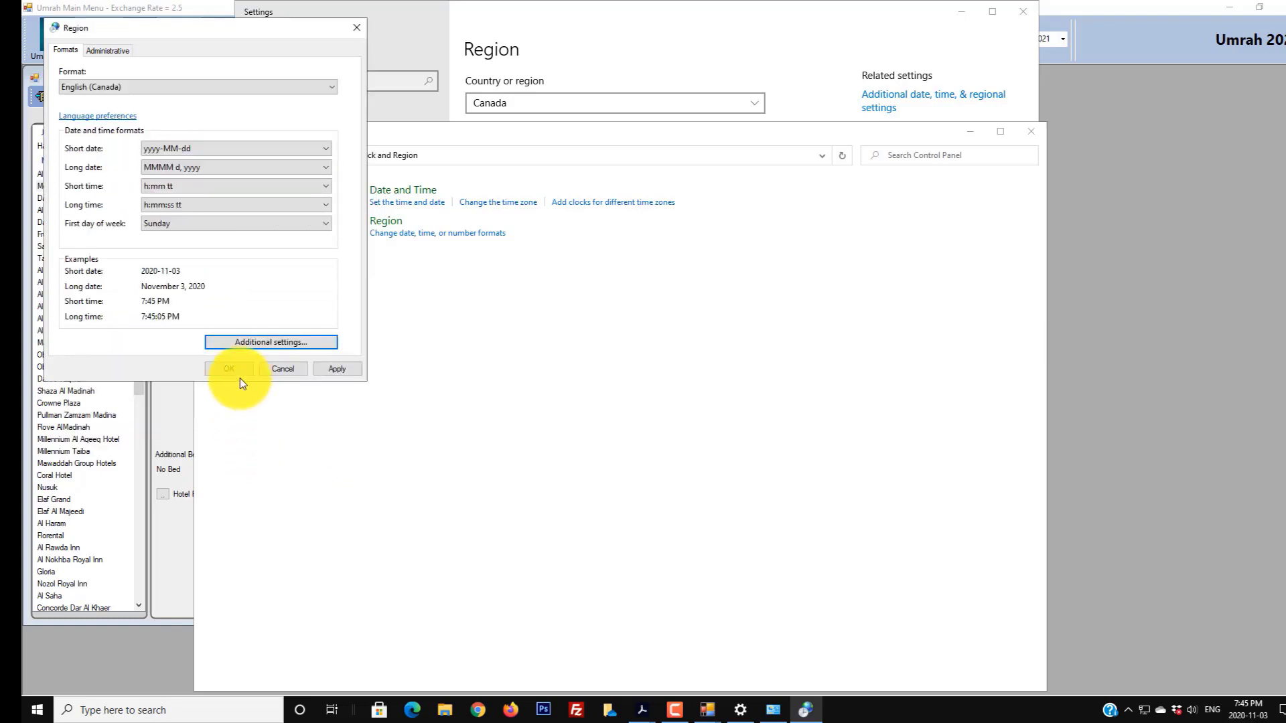
pyautogui.click(326, 367)
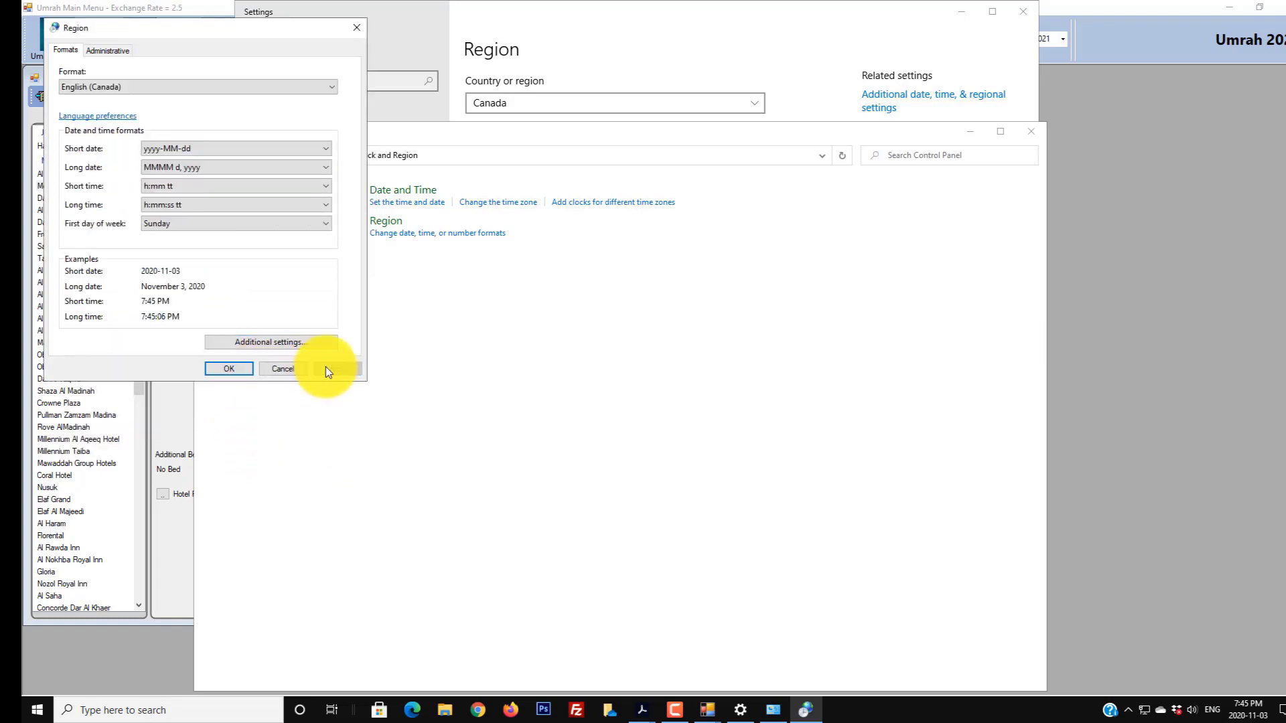
pyautogui.click(227, 368)
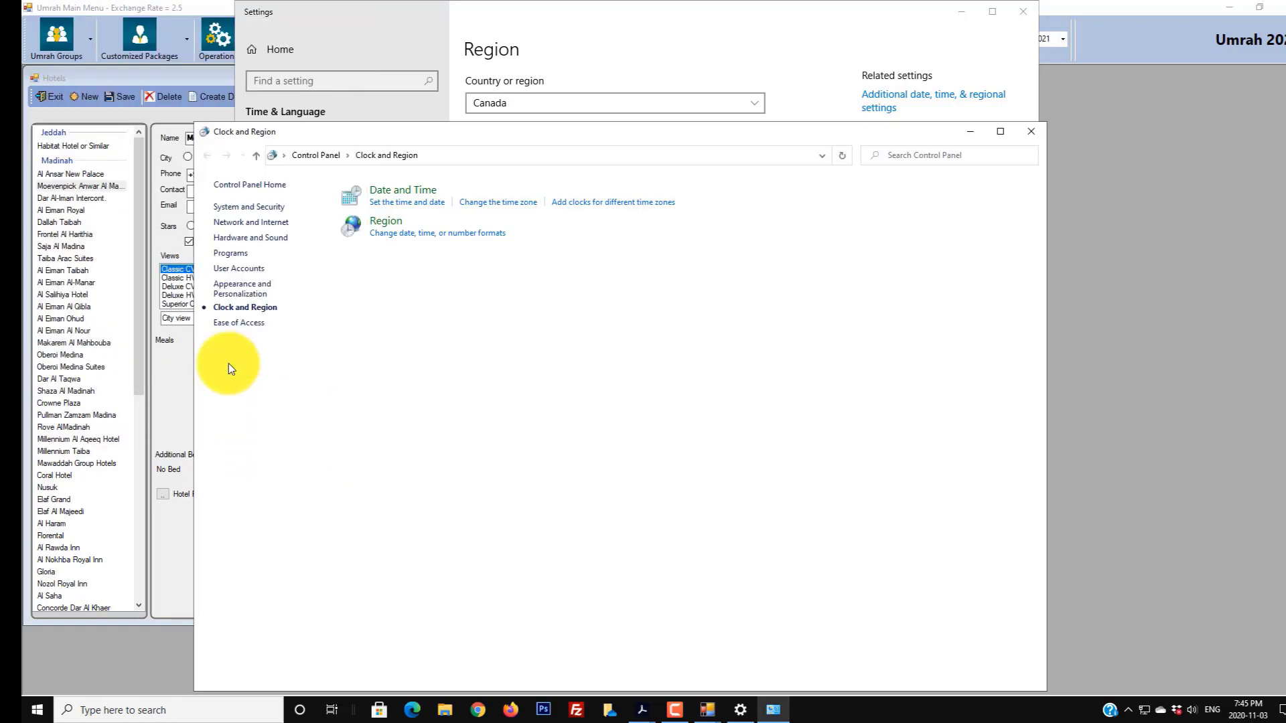
pyautogui.click(1031, 133)
pyautogui.click(1023, 10)
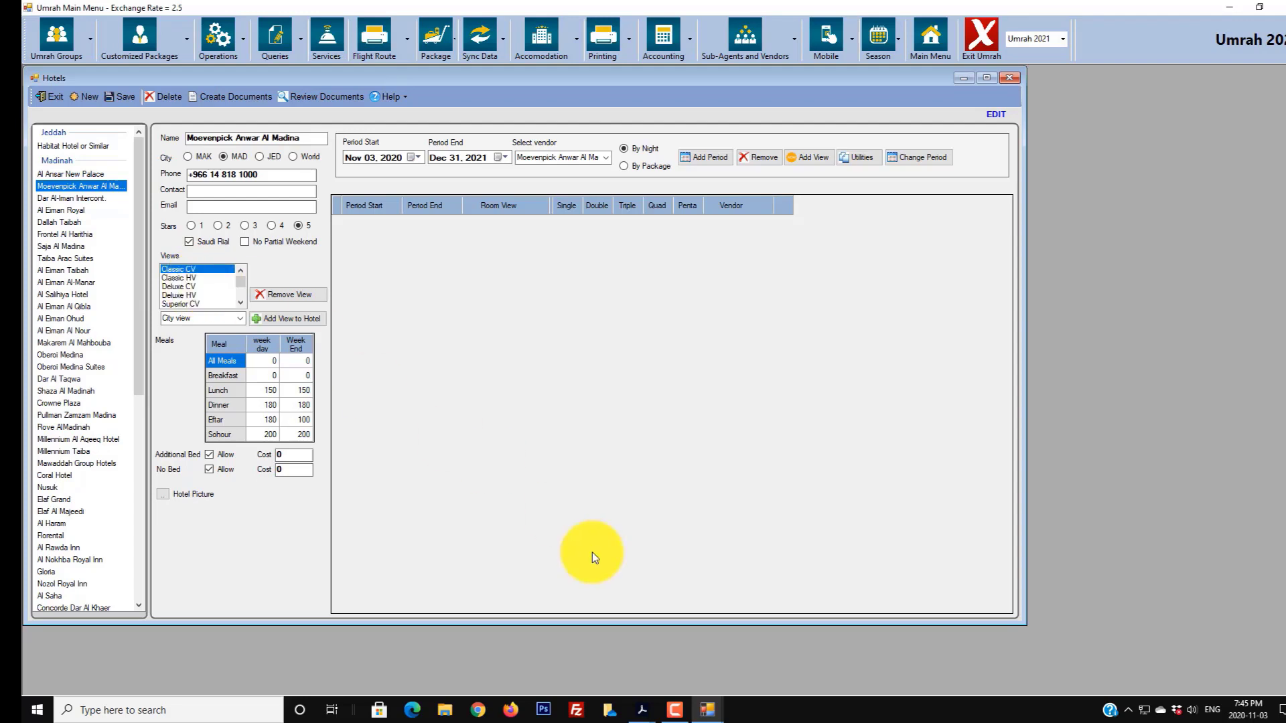
pyautogui.moveTo(639, 706)
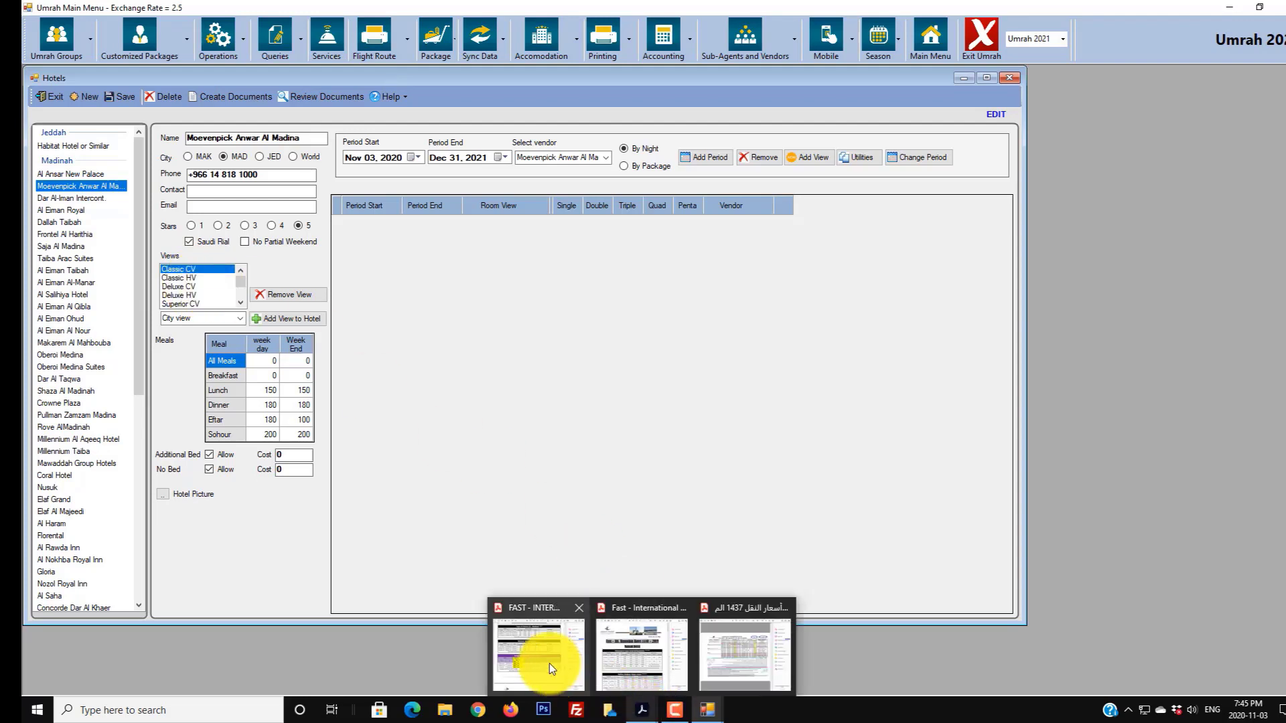
# - Scroll the Ramadan Rates 1440 PDF to the Anwar Al Madinah Movenpick rates, then return to the Hotels form
pyautogui.click(632, 661)
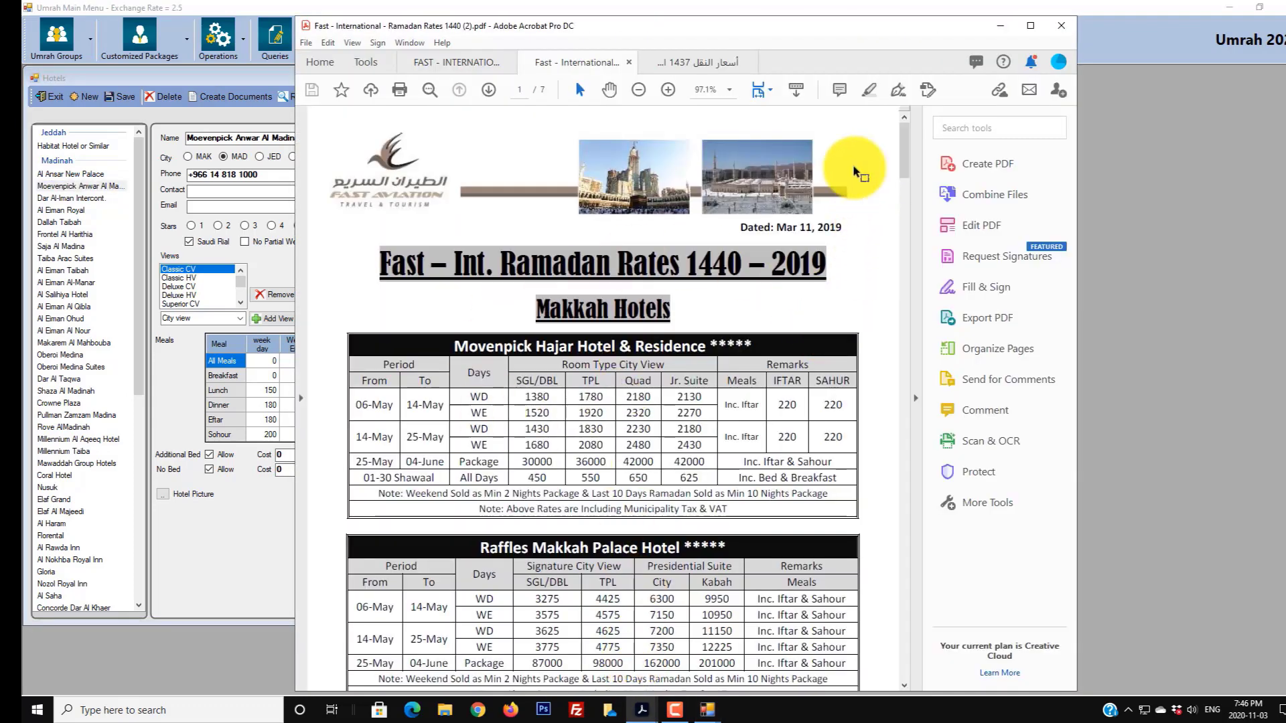
pyautogui.moveTo(904, 158); pyautogui.dragTo(878, 555)
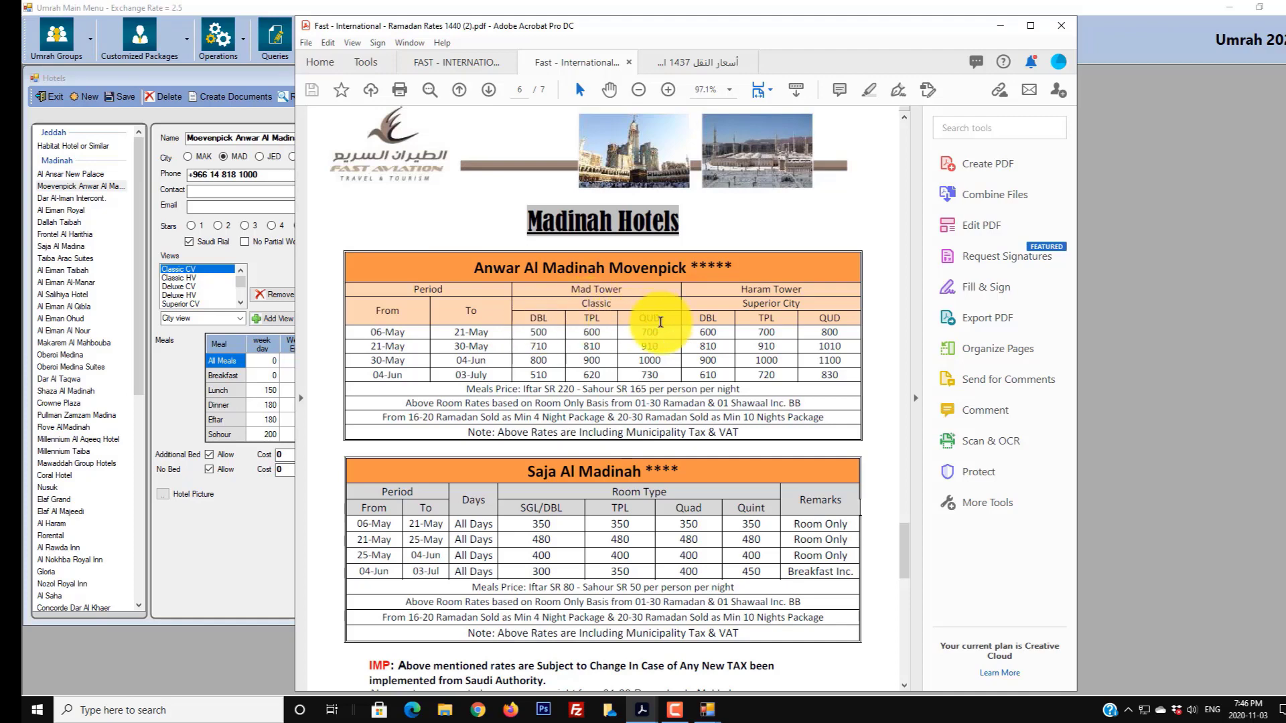
pyautogui.click(276, 260)
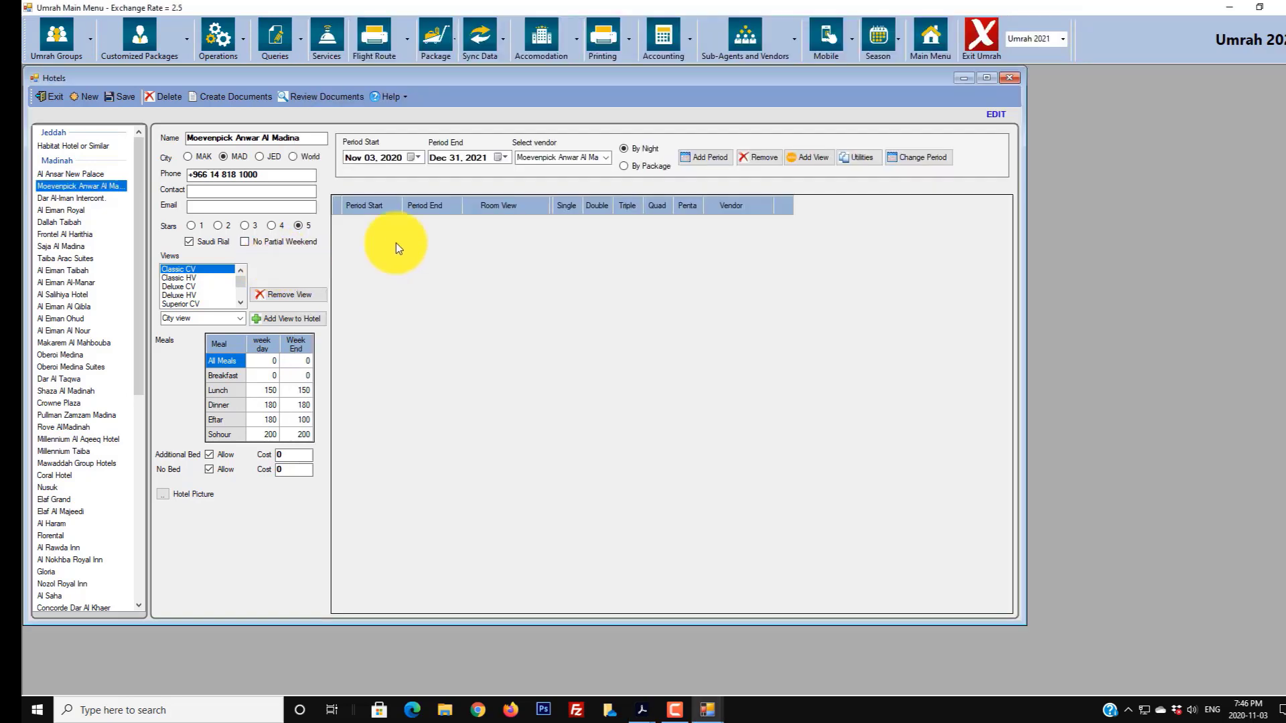
# - Delete the Superior, Classic and Deuxe Partial HV views, leaving Haram Standard, Superior and Deluxe
pyautogui.moveTo(240, 283); pyautogui.dragTo(239, 296)
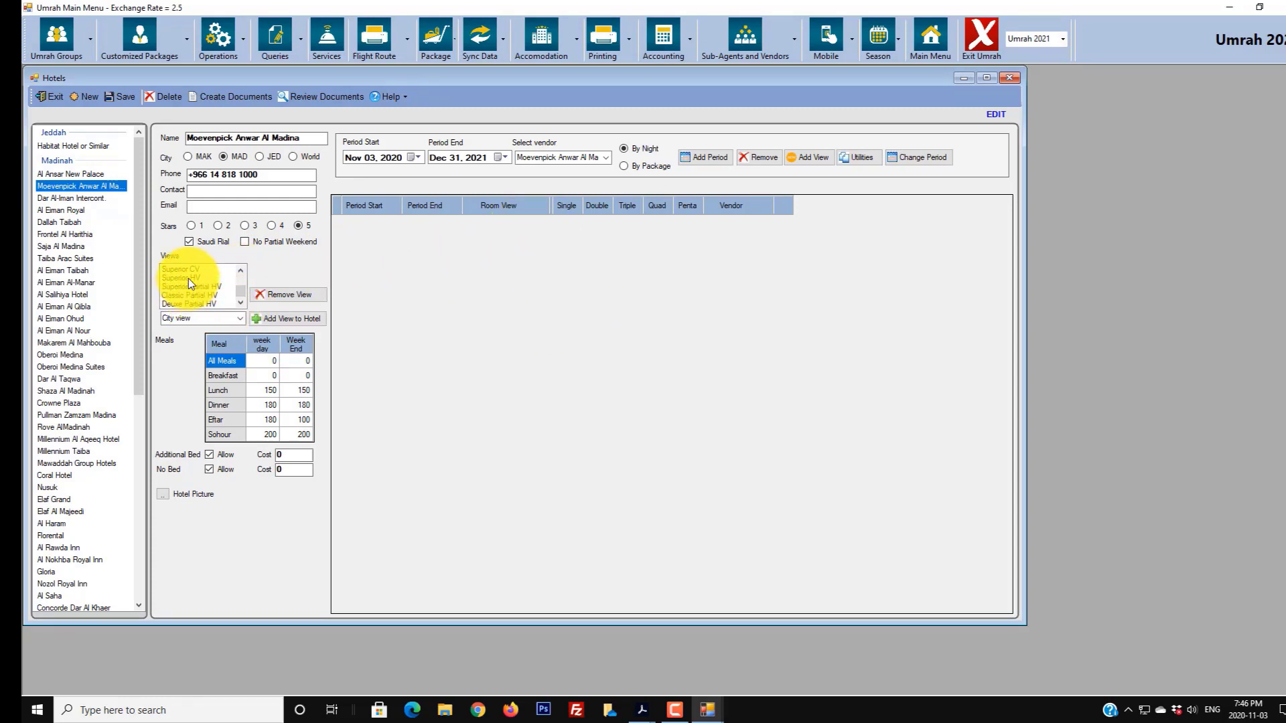
pyautogui.moveTo(239, 289)
pyautogui.mouseDown()
pyautogui.moveTo(241, 274)
pyautogui.moveTo(242, 299)
pyautogui.mouseUp()
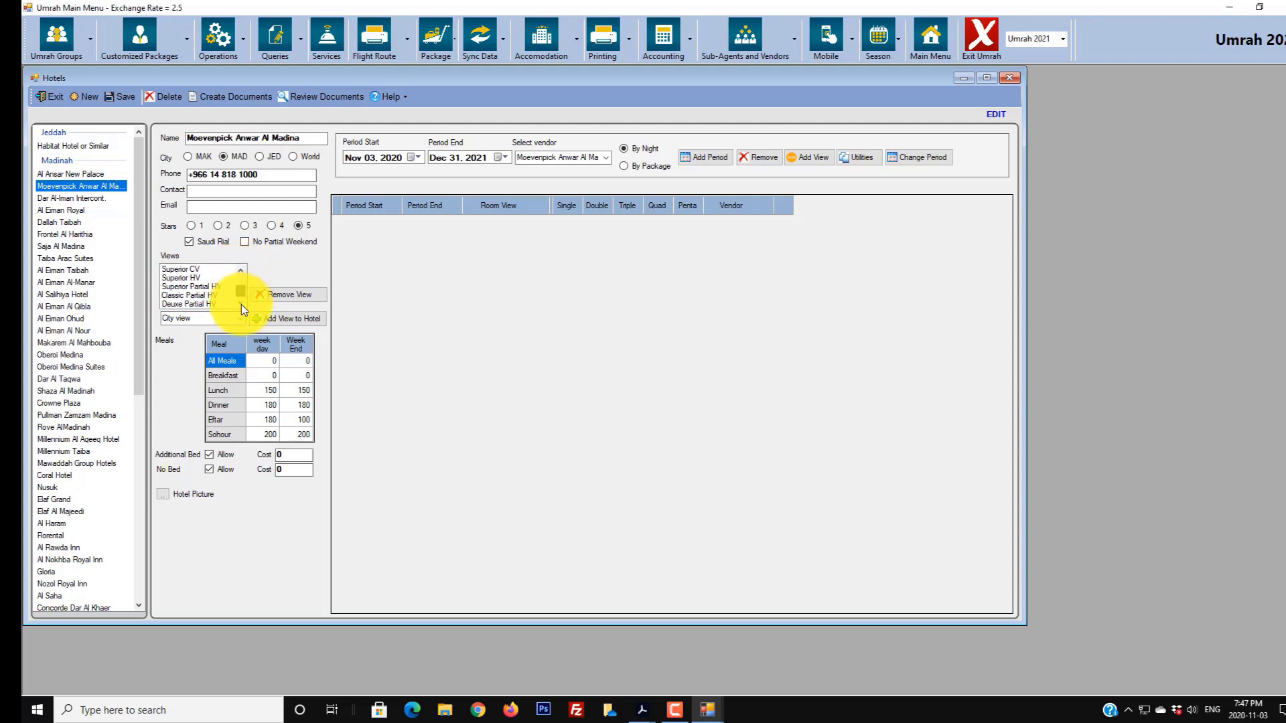
pyautogui.click(203, 288)
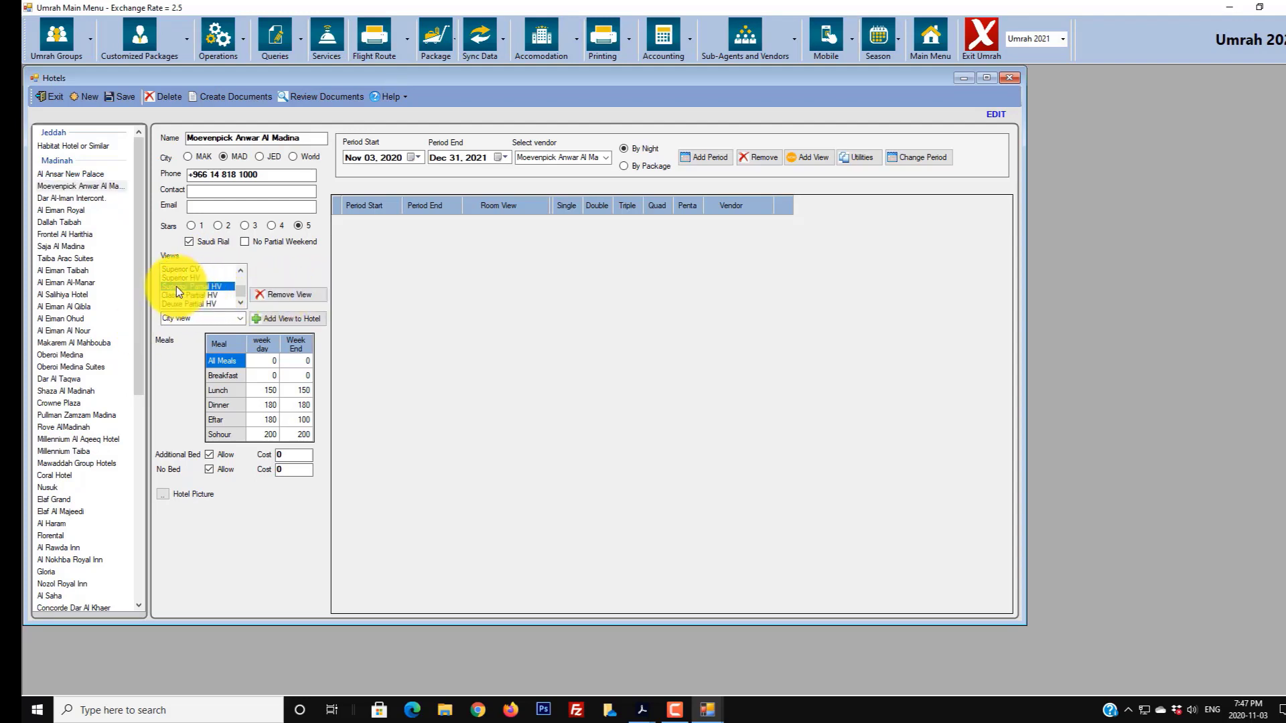
pyautogui.click(291, 295)
pyautogui.scroll(-1, 239, 303)
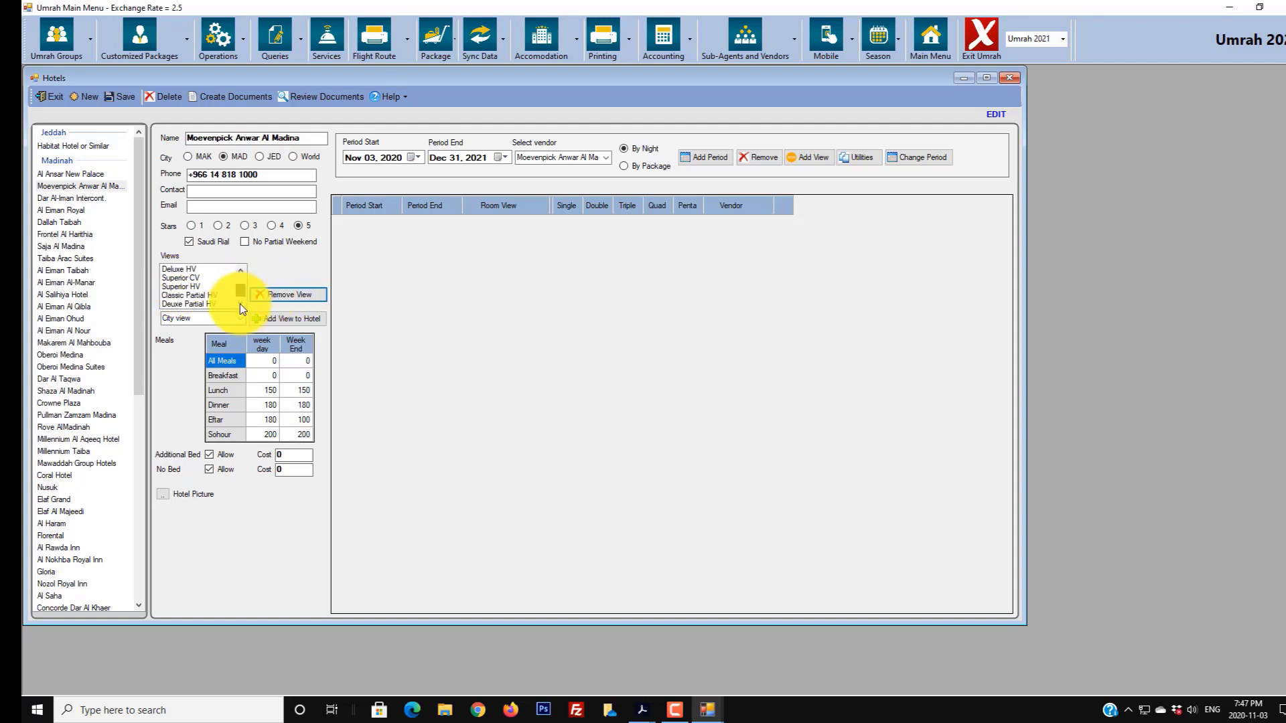
pyautogui.click(200, 296)
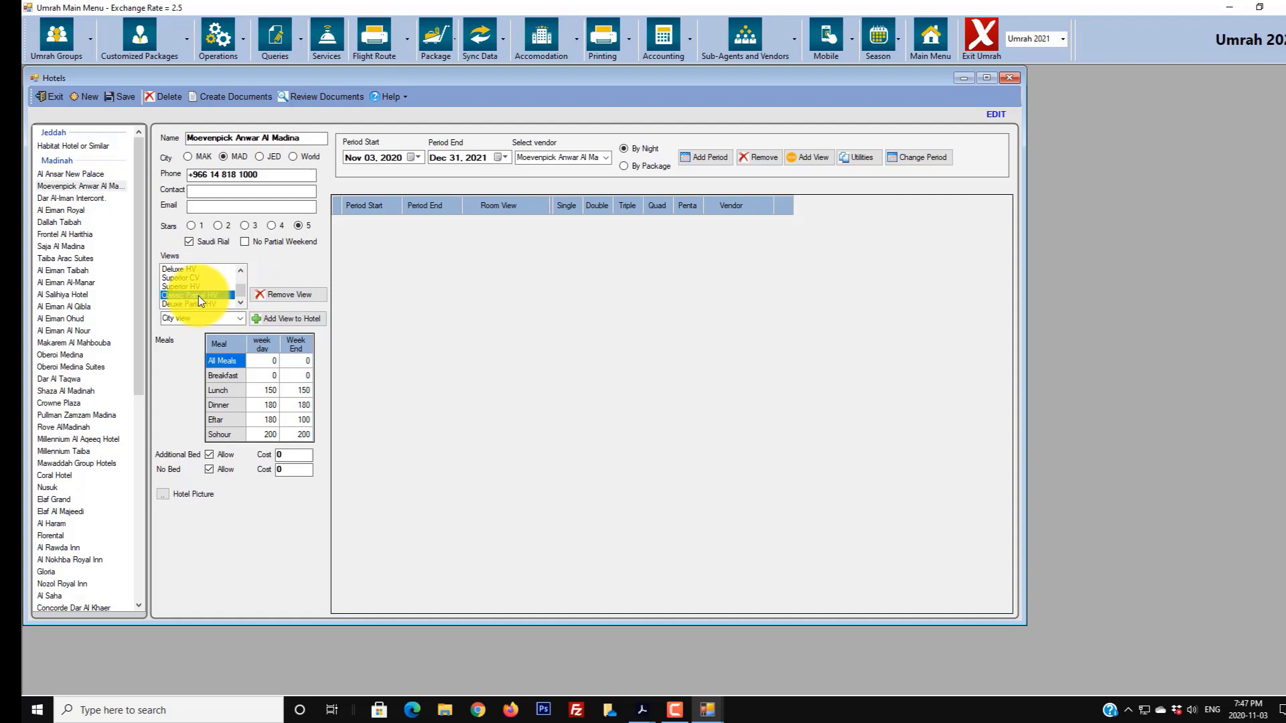
pyautogui.click(291, 294)
pyautogui.scroll(-1, 242, 284)
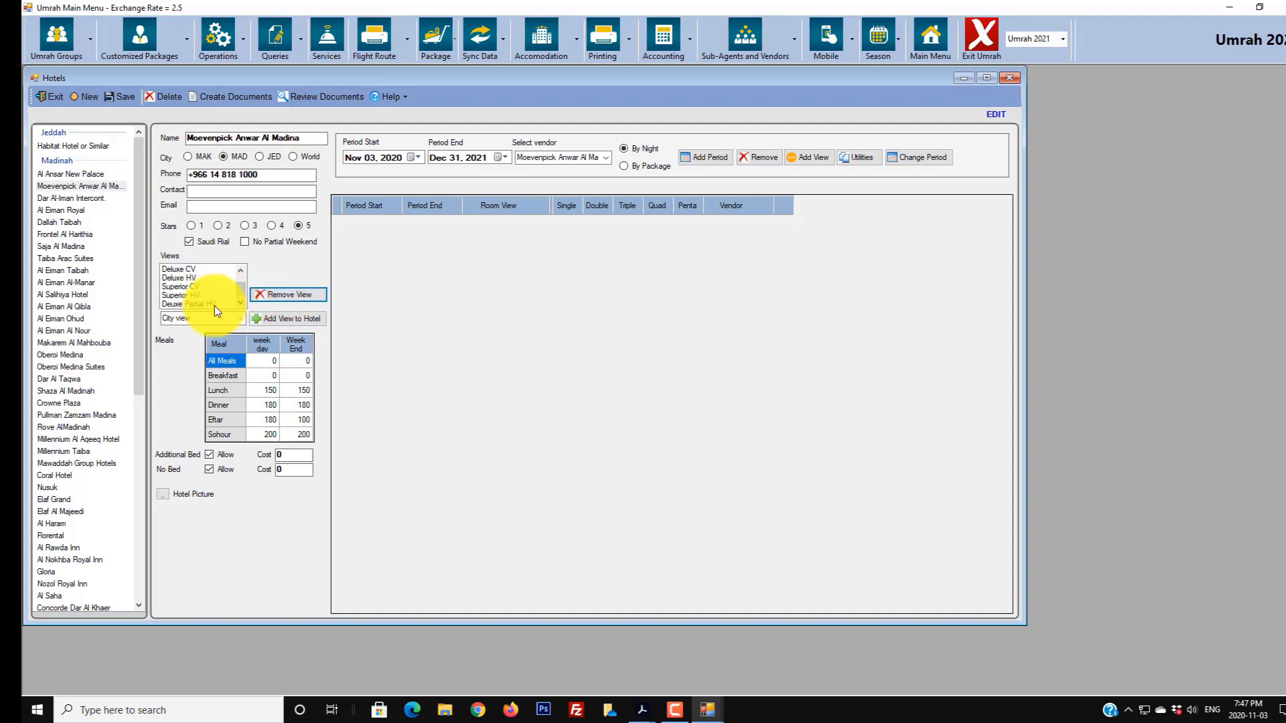
pyautogui.click(198, 304)
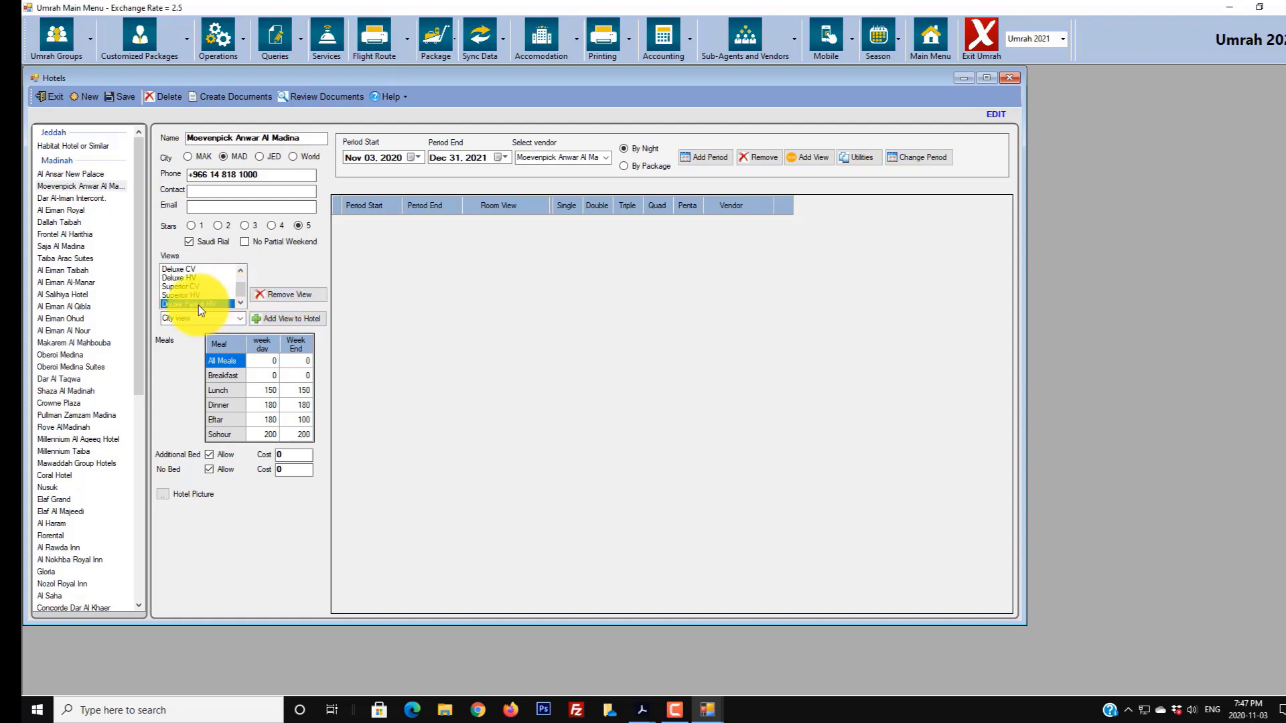
pyautogui.click(278, 293)
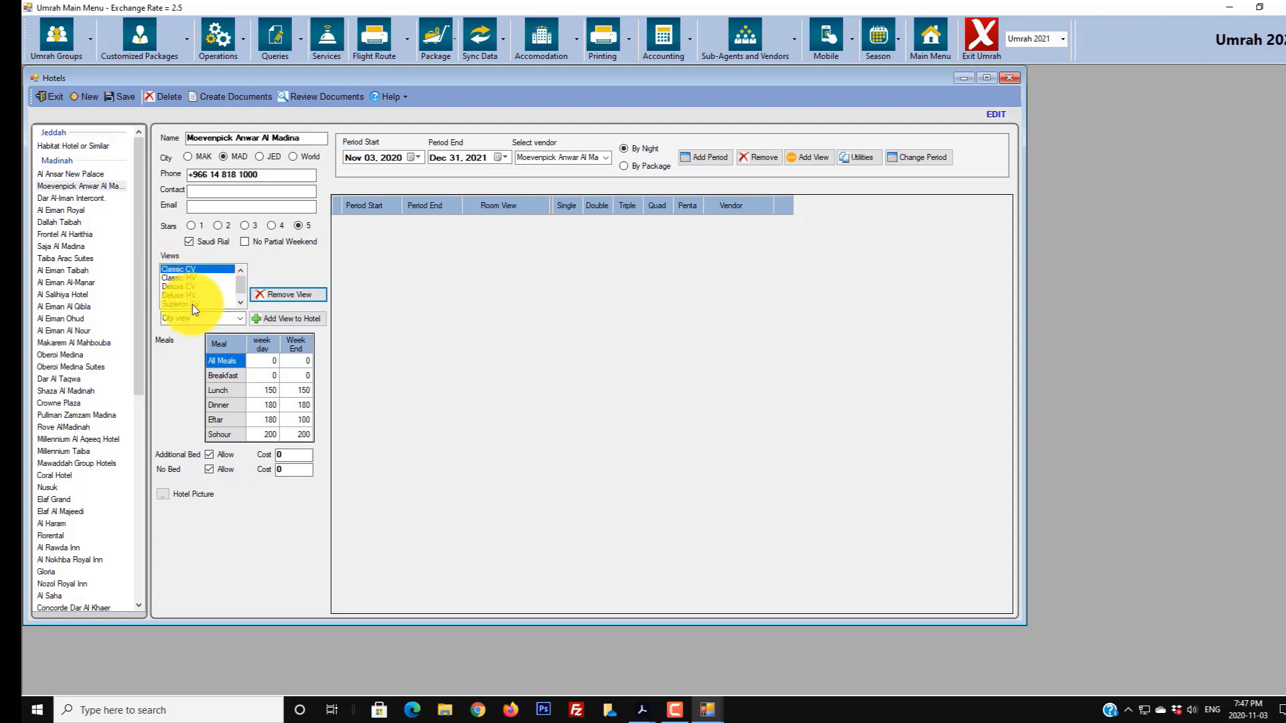
pyautogui.moveTo(239, 286); pyautogui.dragTo(242, 300)
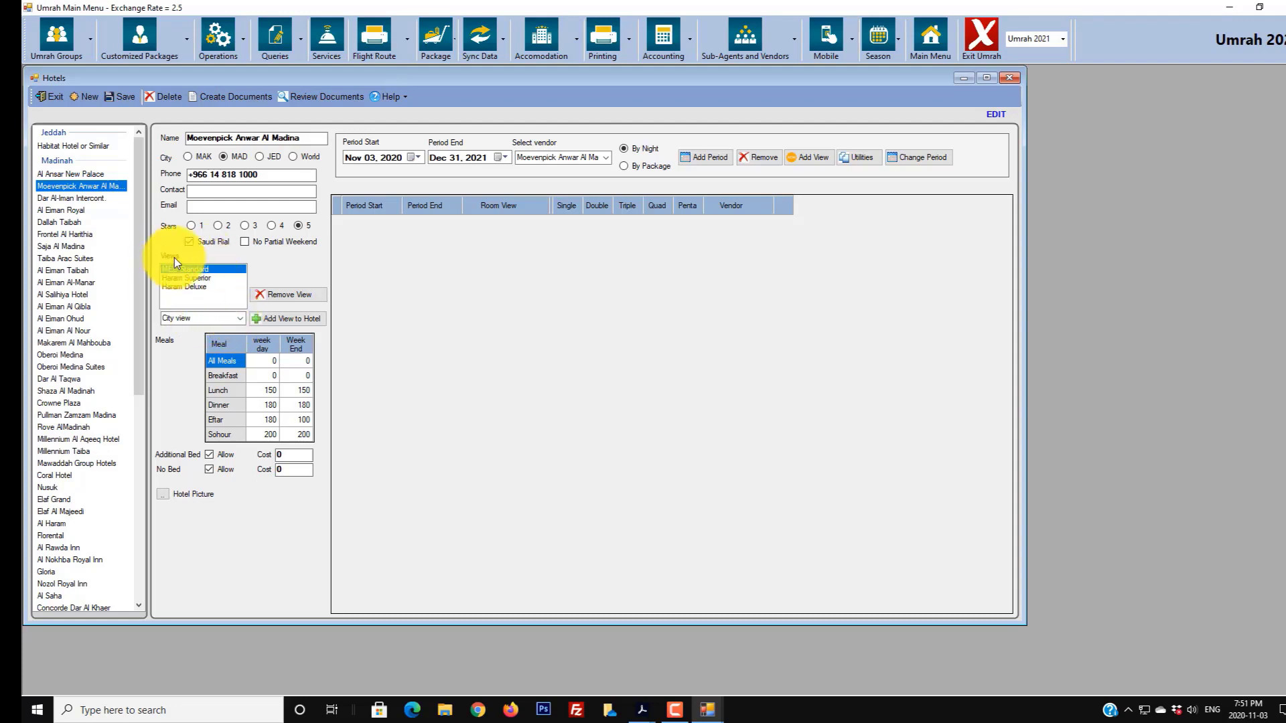
pyautogui.click(243, 320)
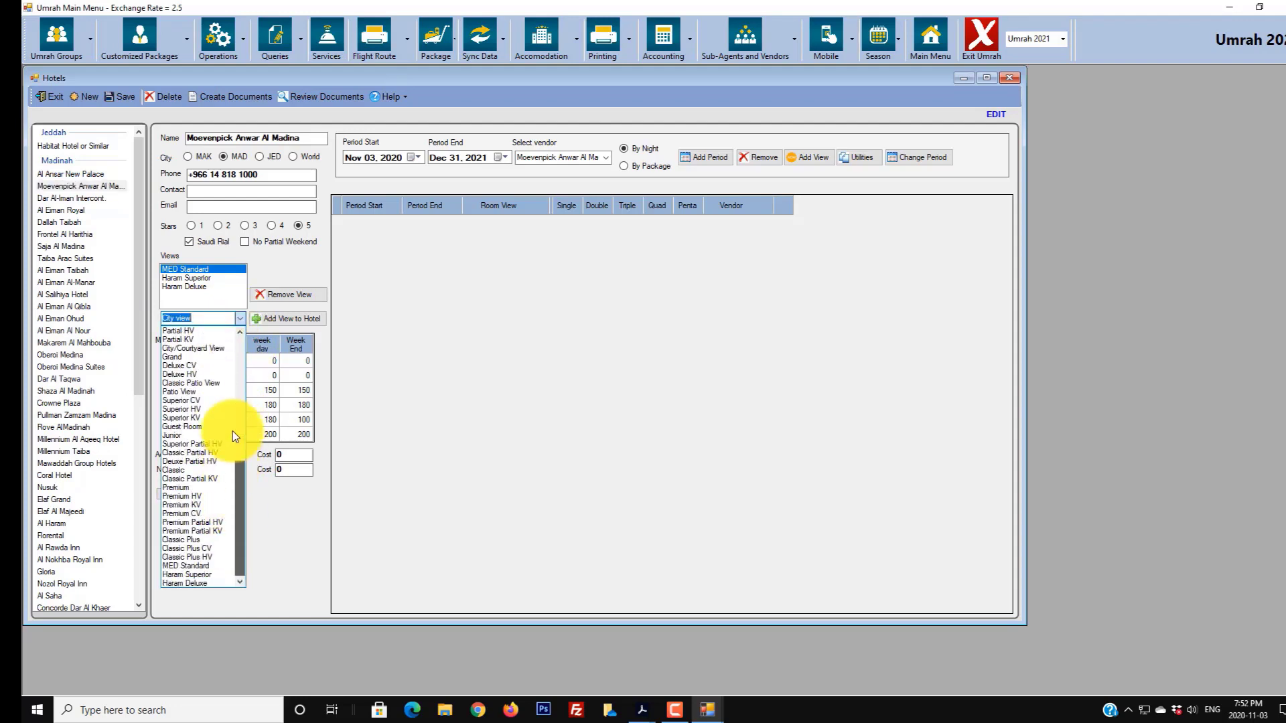
pyautogui.scroll(5, 232, 431)
pyautogui.click(169, 349)
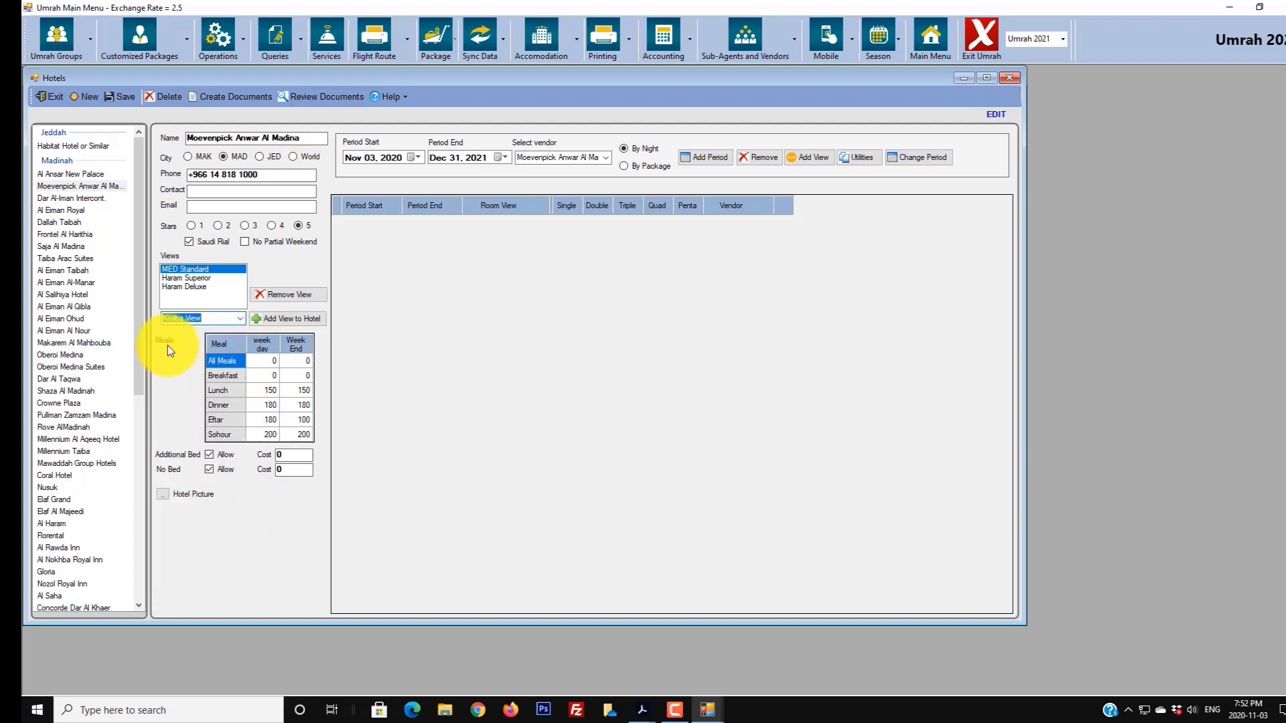
pyautogui.click(280, 319)
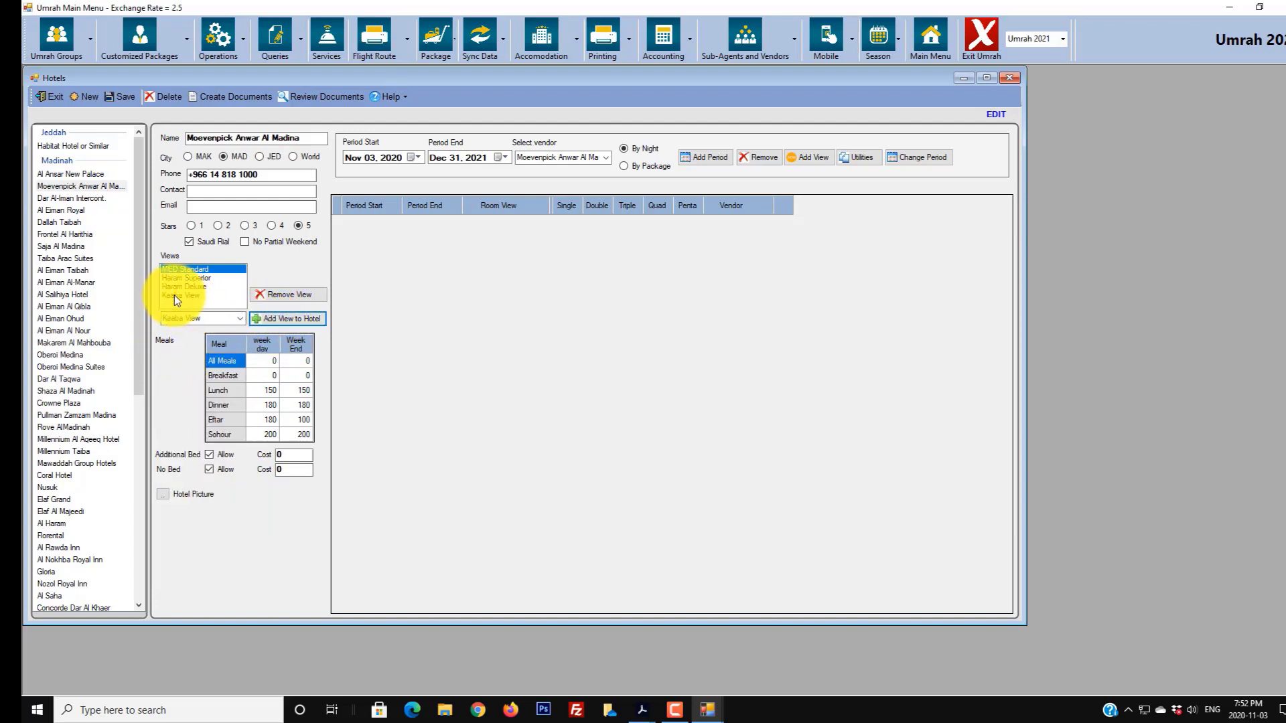
pyautogui.click(174, 295)
pyautogui.click(273, 295)
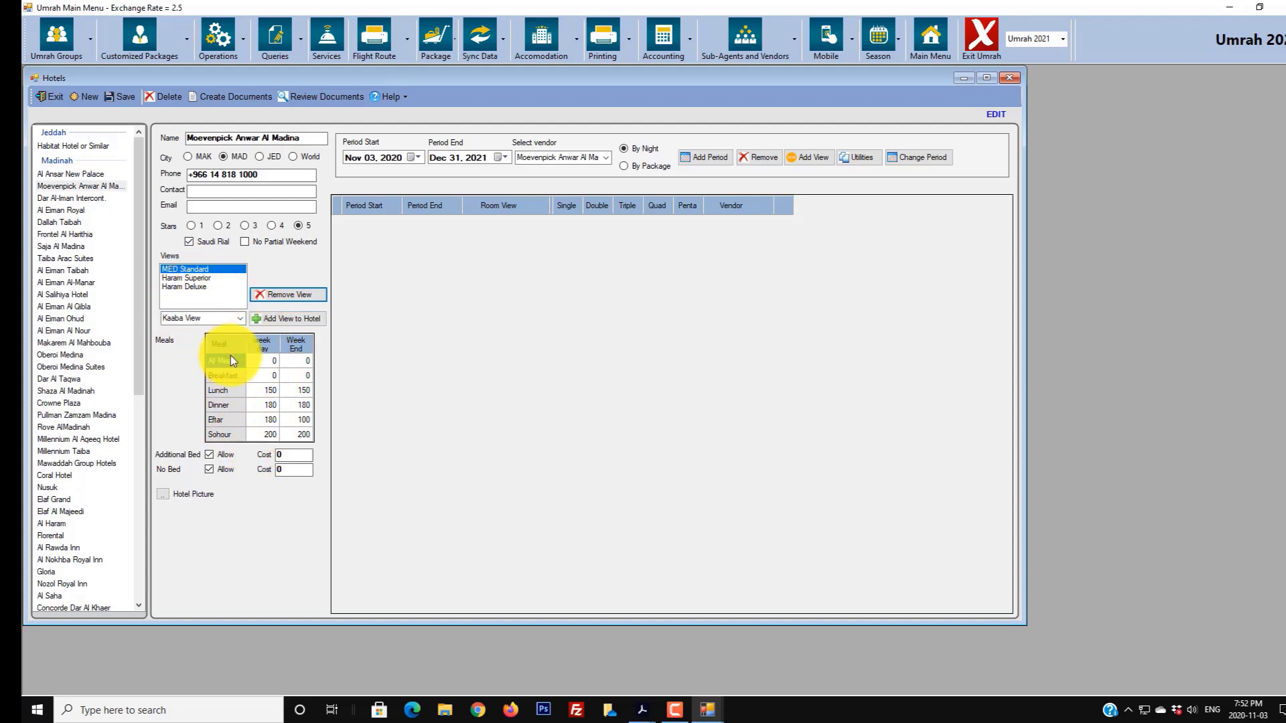
# - Price Breakfast at 60 for week day and week end in the Meals grid
pyautogui.click(272, 362)
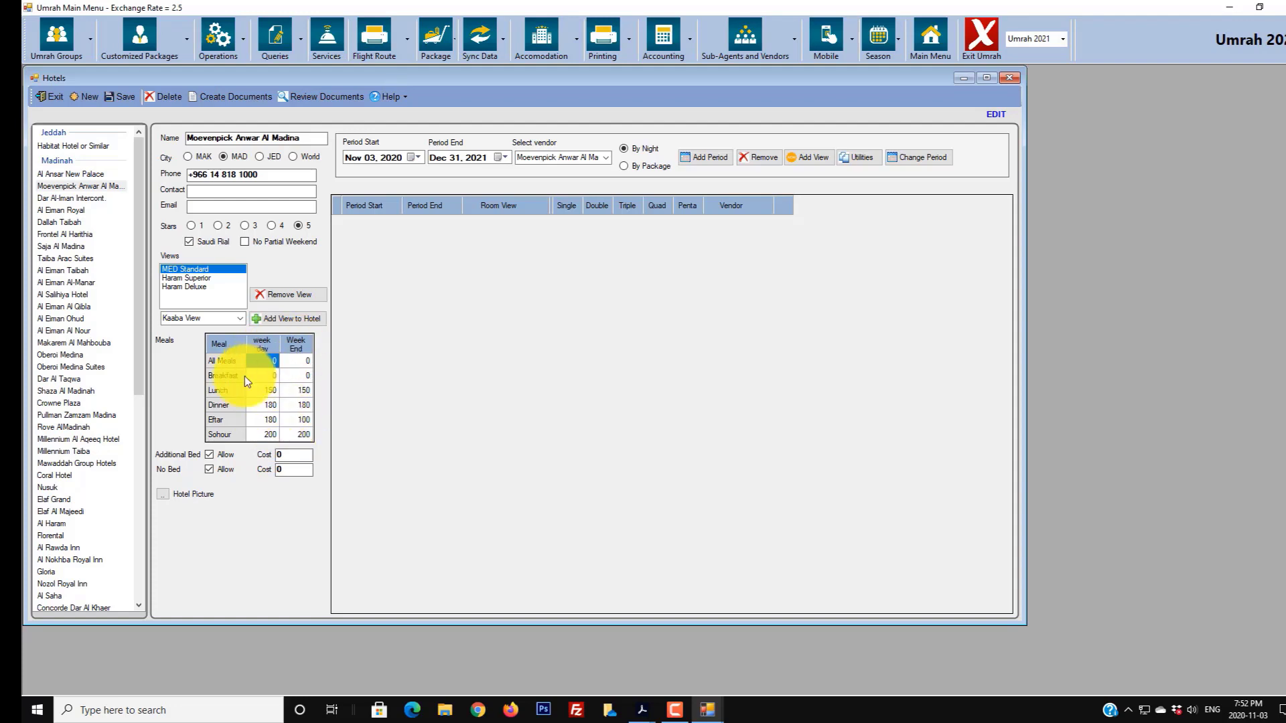
pyautogui.click(266, 375)
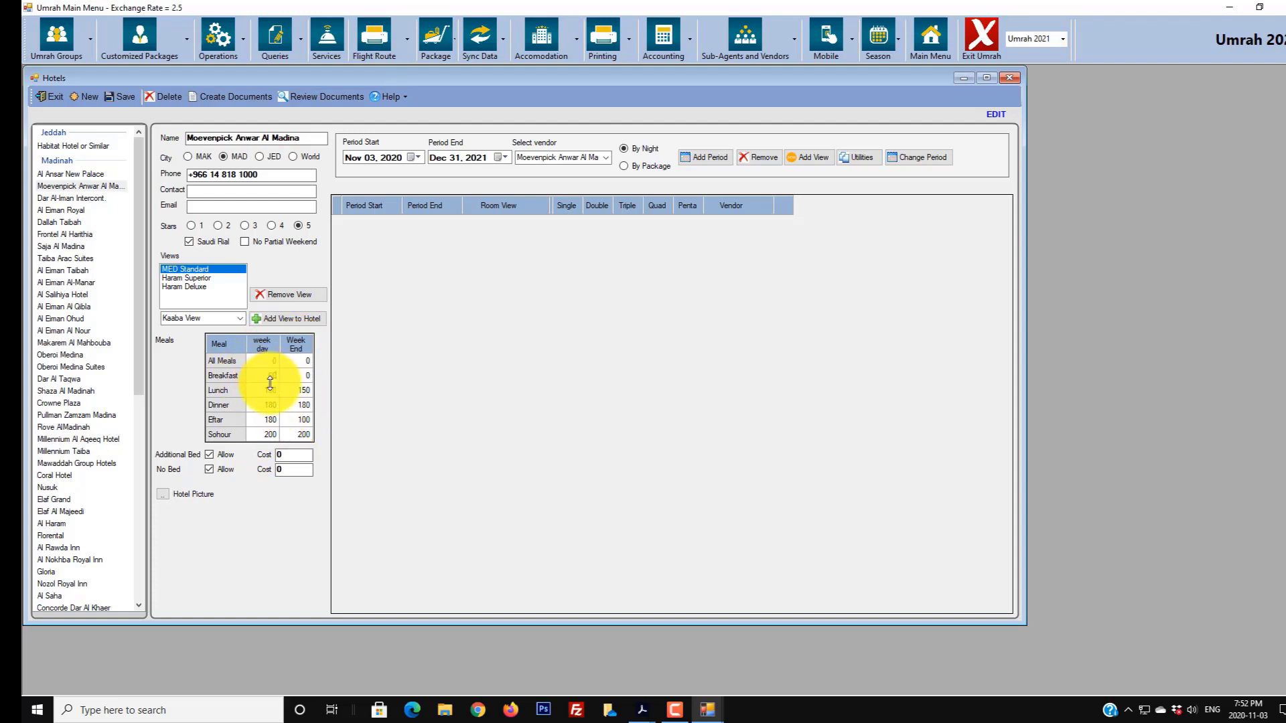
pyautogui.click(294, 376)
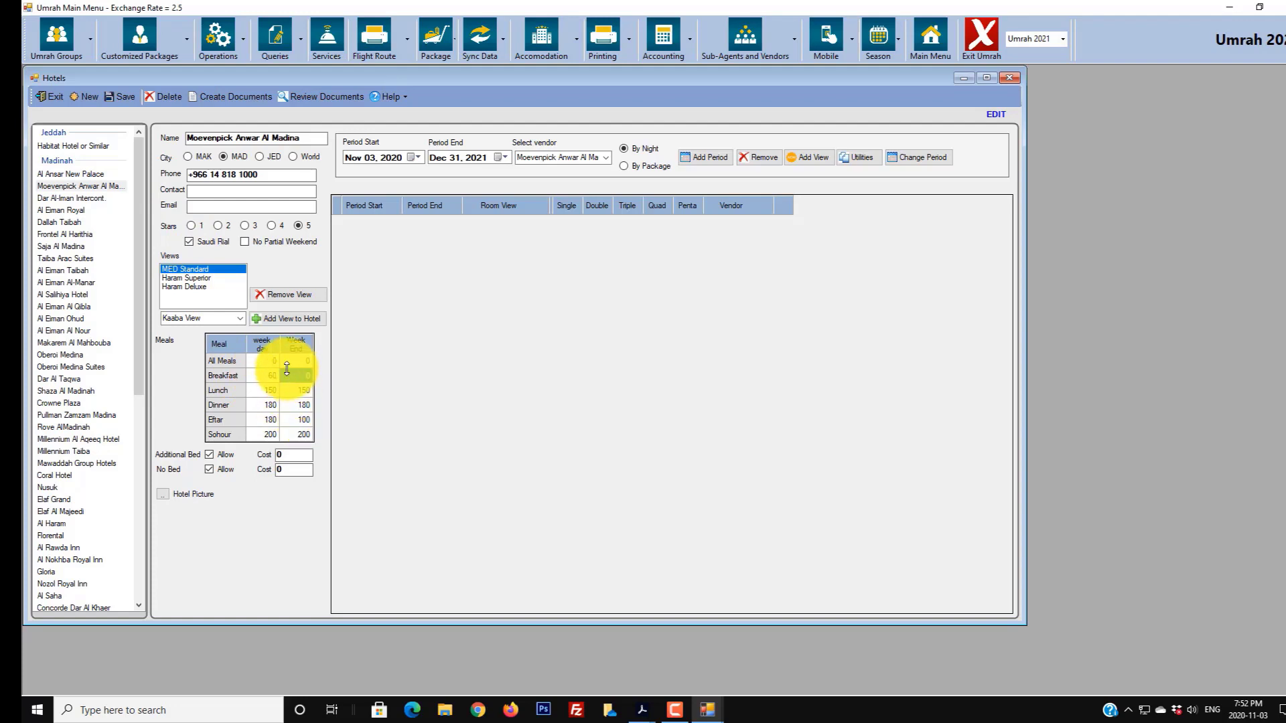
pyautogui.write('60')
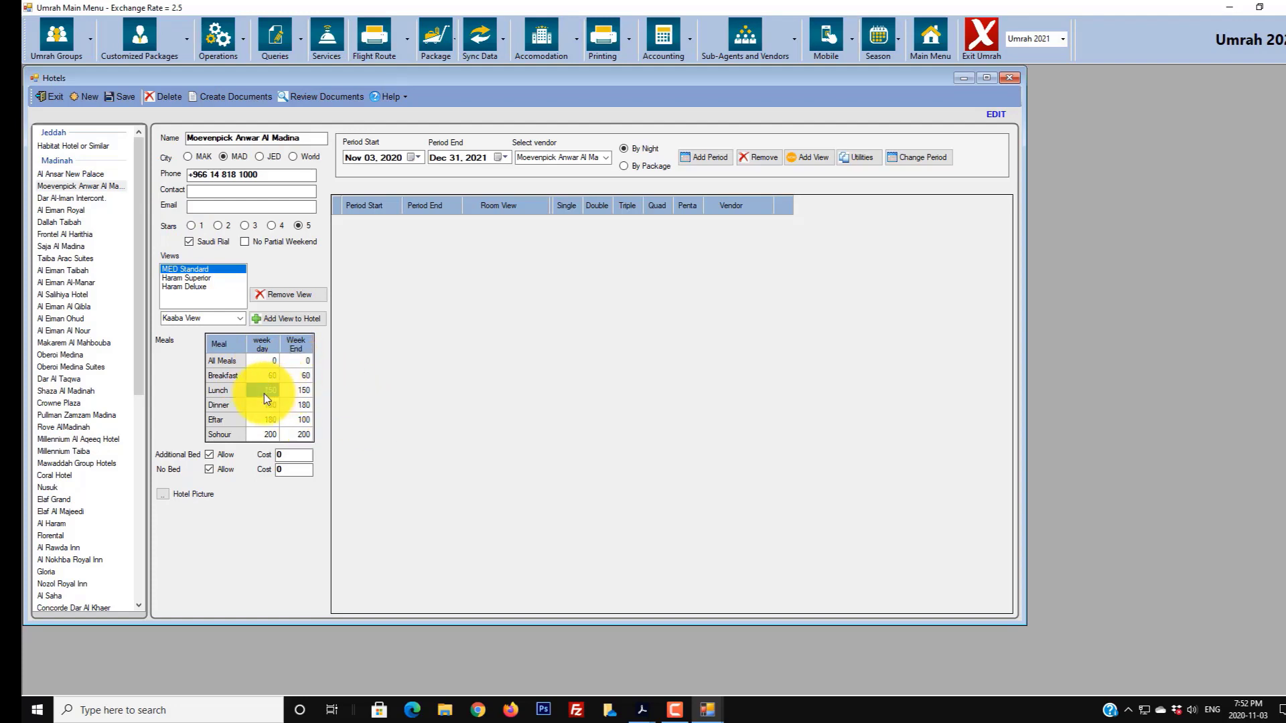
pyautogui.click(261, 406)
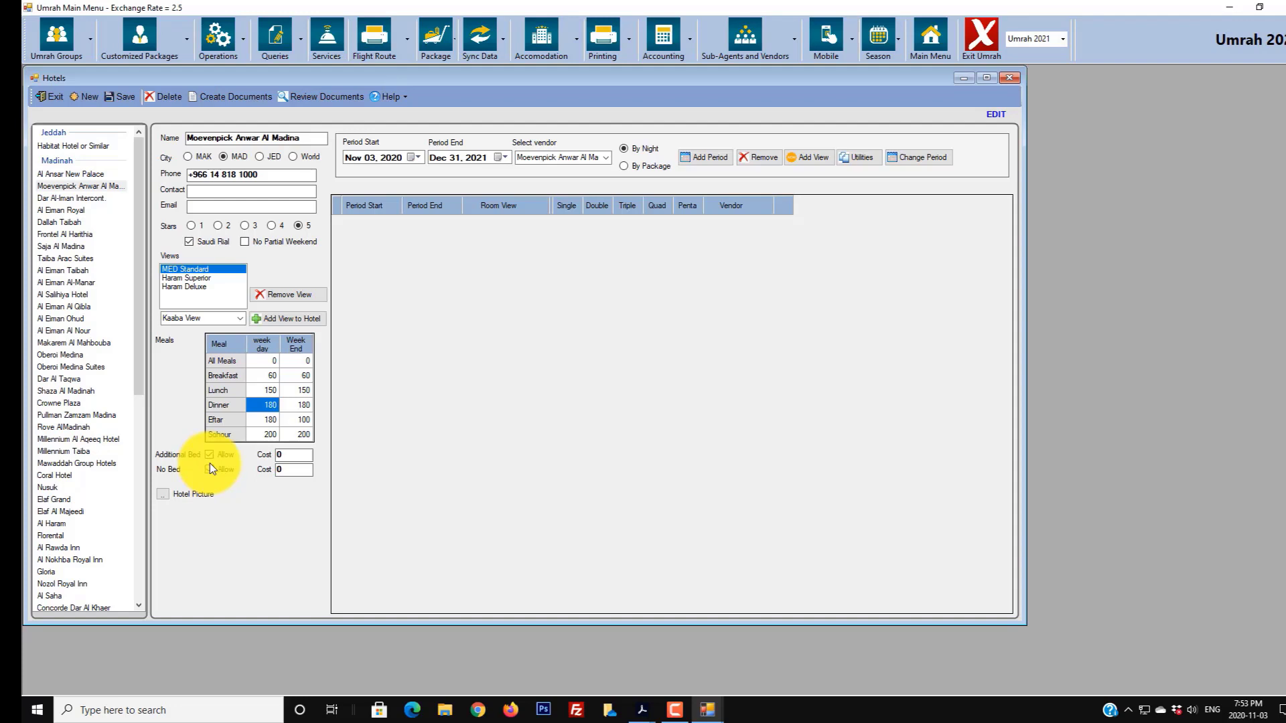
pyautogui.click(294, 455)
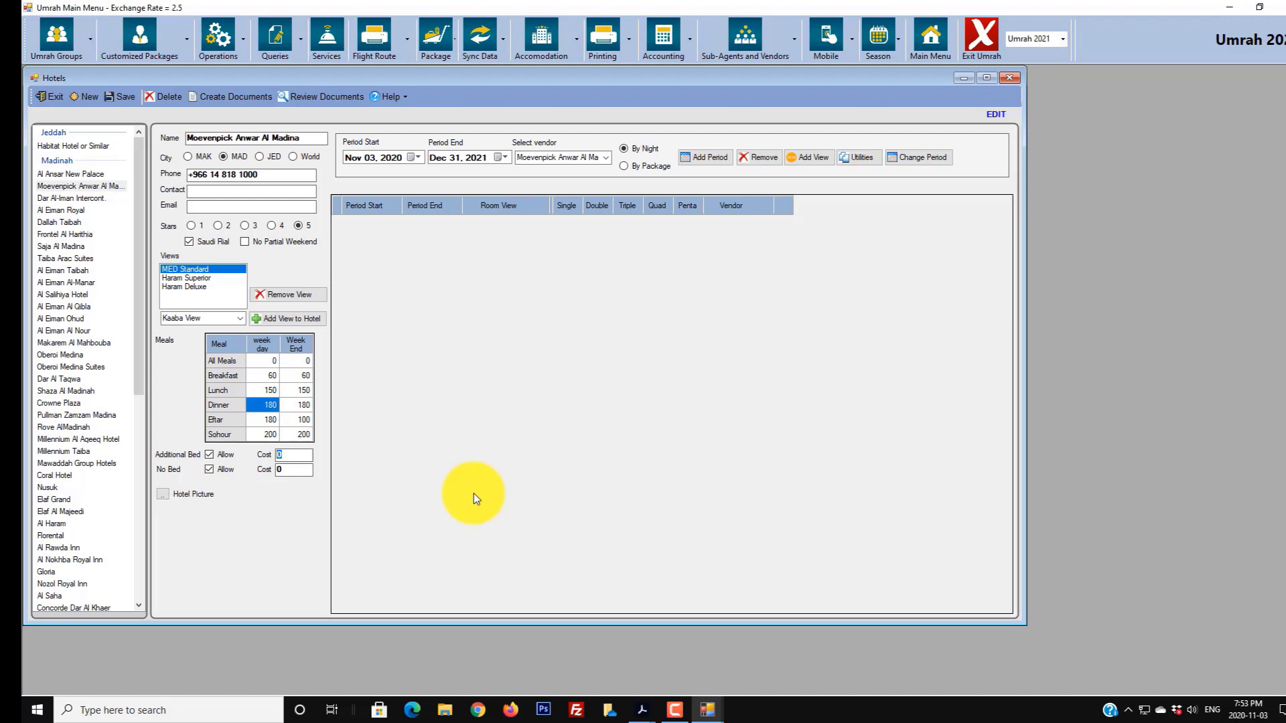
pyautogui.moveTo(643, 709)
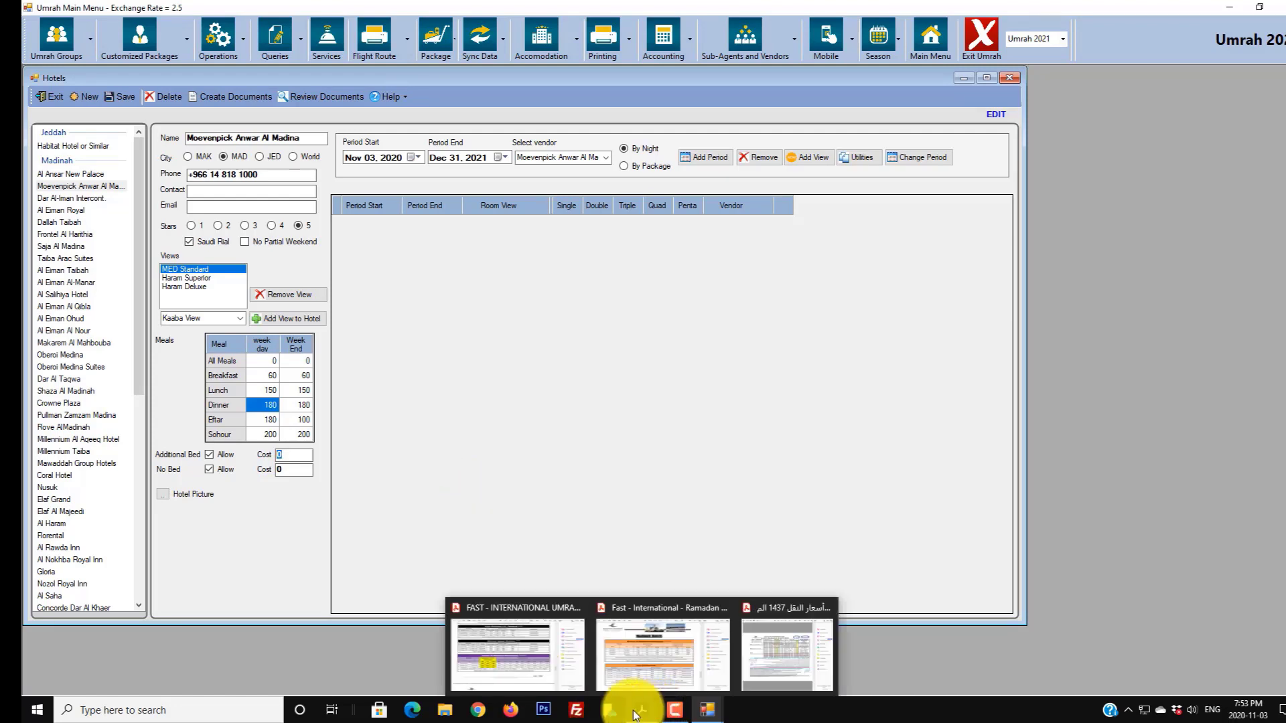
pyautogui.click(643, 663)
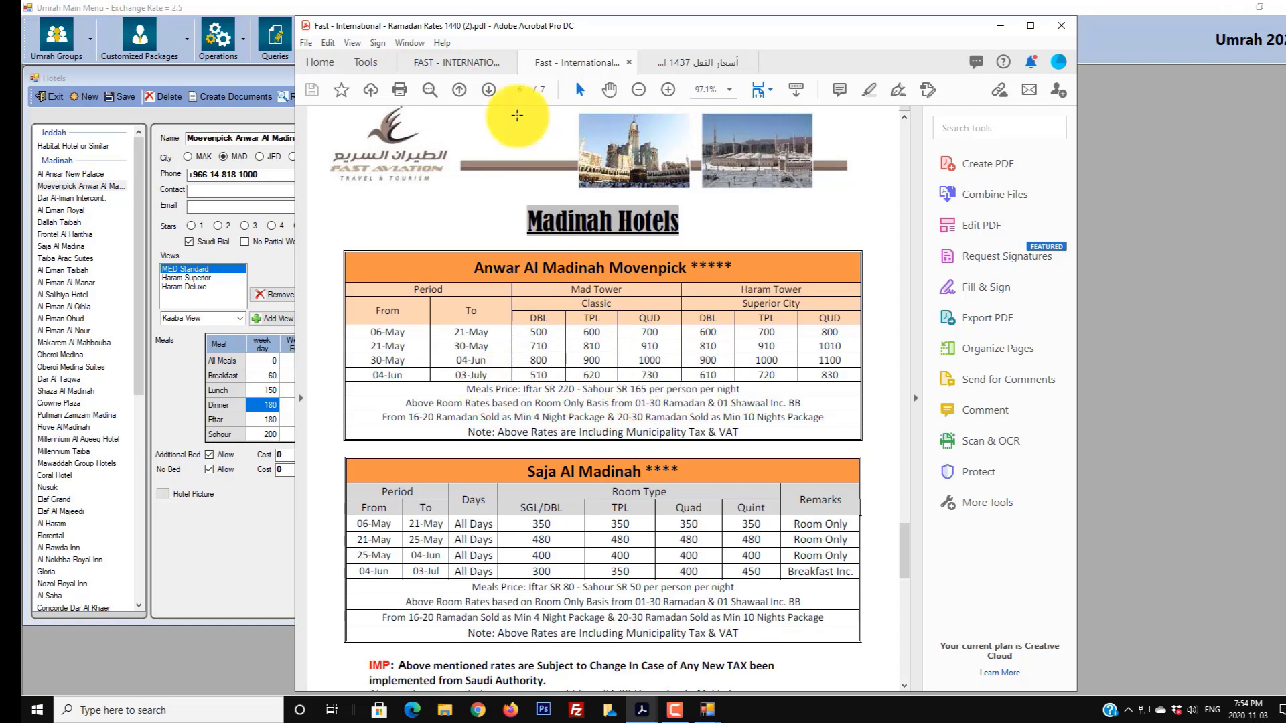
pyautogui.click(472, 63)
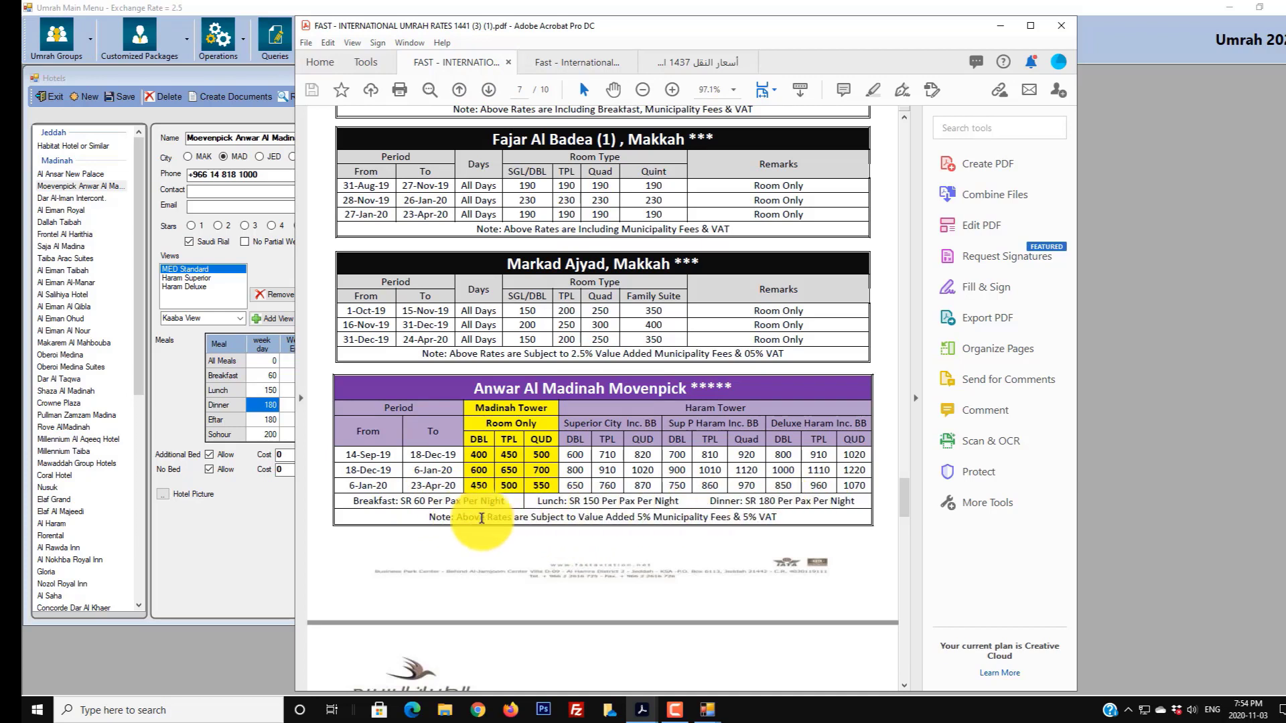
pyautogui.click(1000, 27)
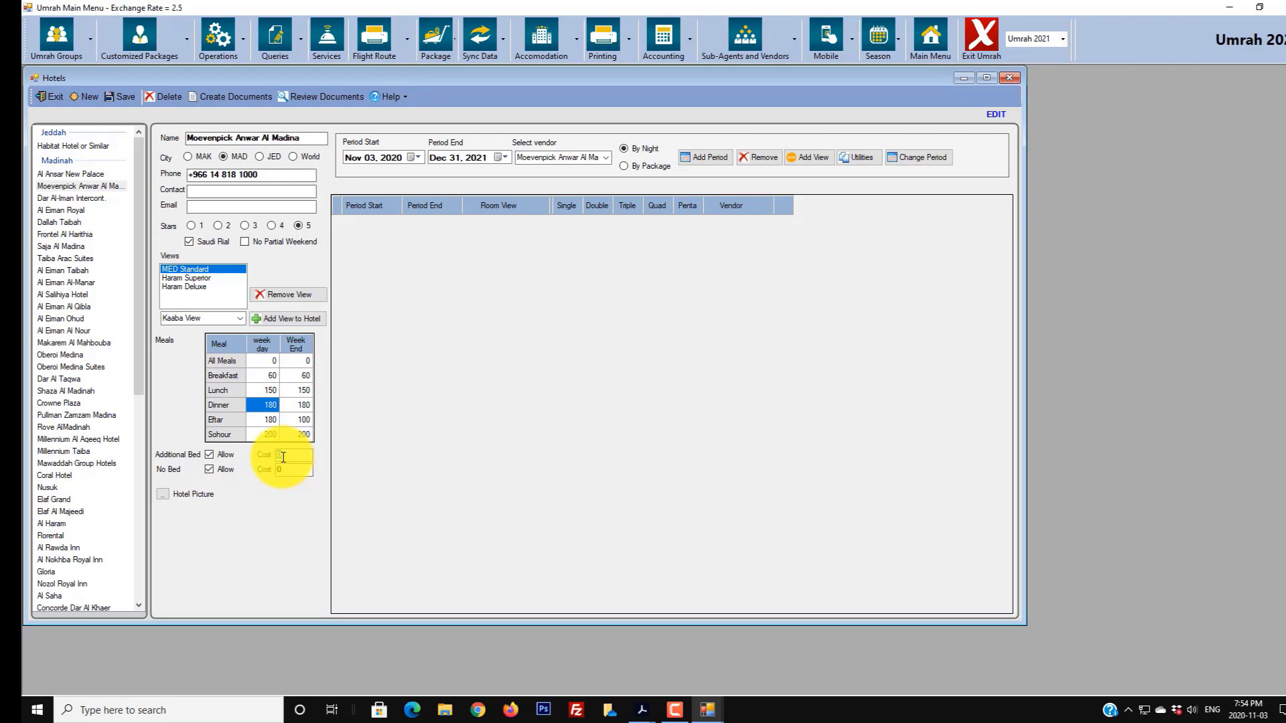
# - Enter 50 as the additional bed cost and bring up the FAST International Umrah Rates PDF
pyautogui.write('50')
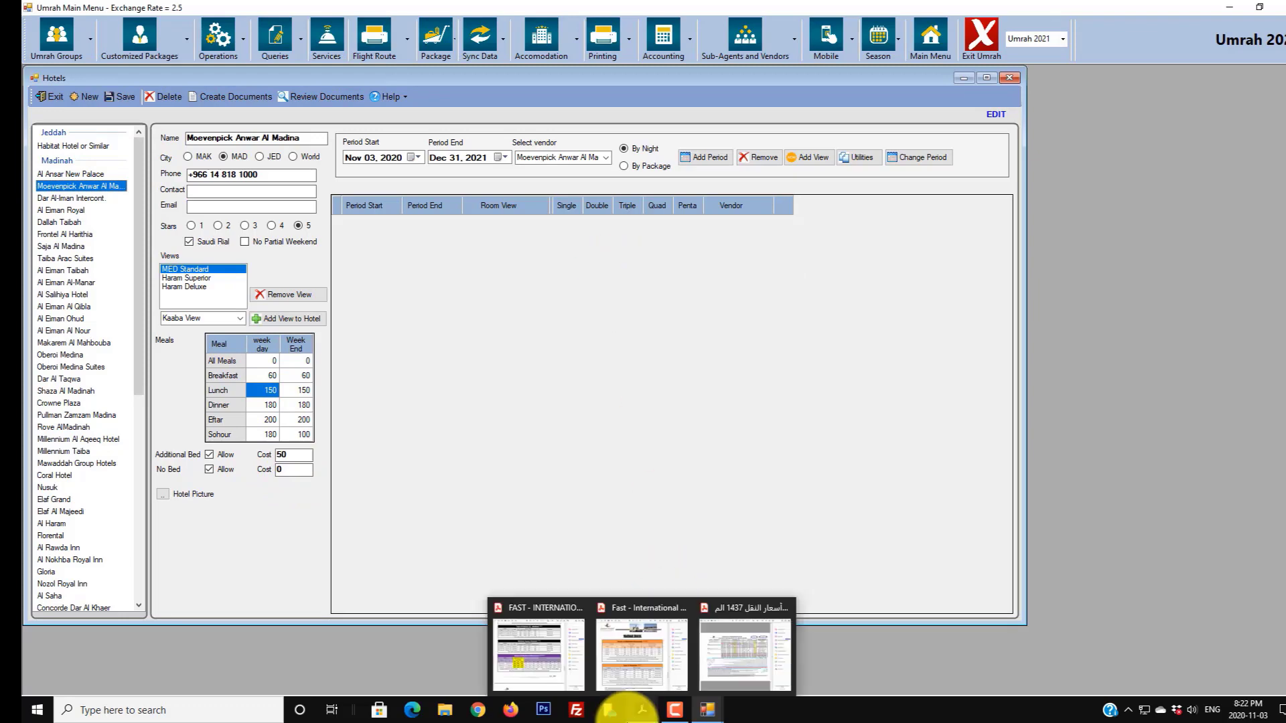
pyautogui.click(642, 709)
pyautogui.click(545, 656)
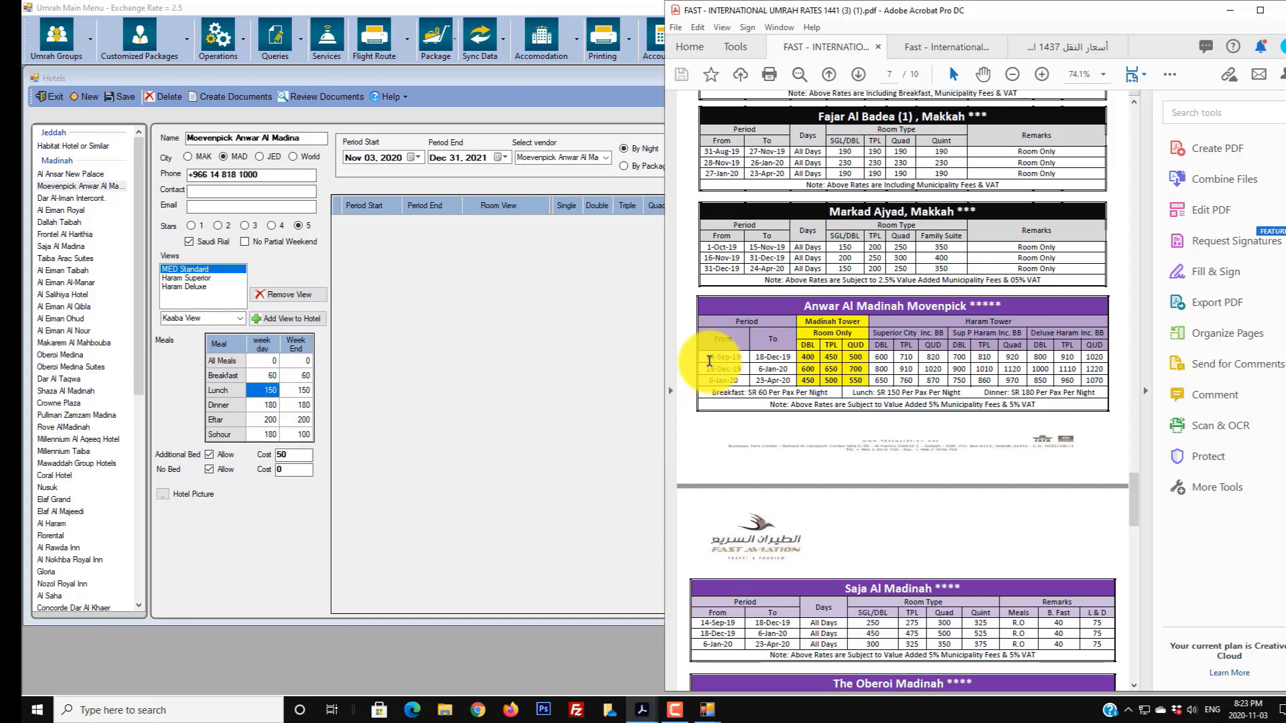
# - Set the period start date to Nov 03, 2020
pyautogui.click(532, 221)
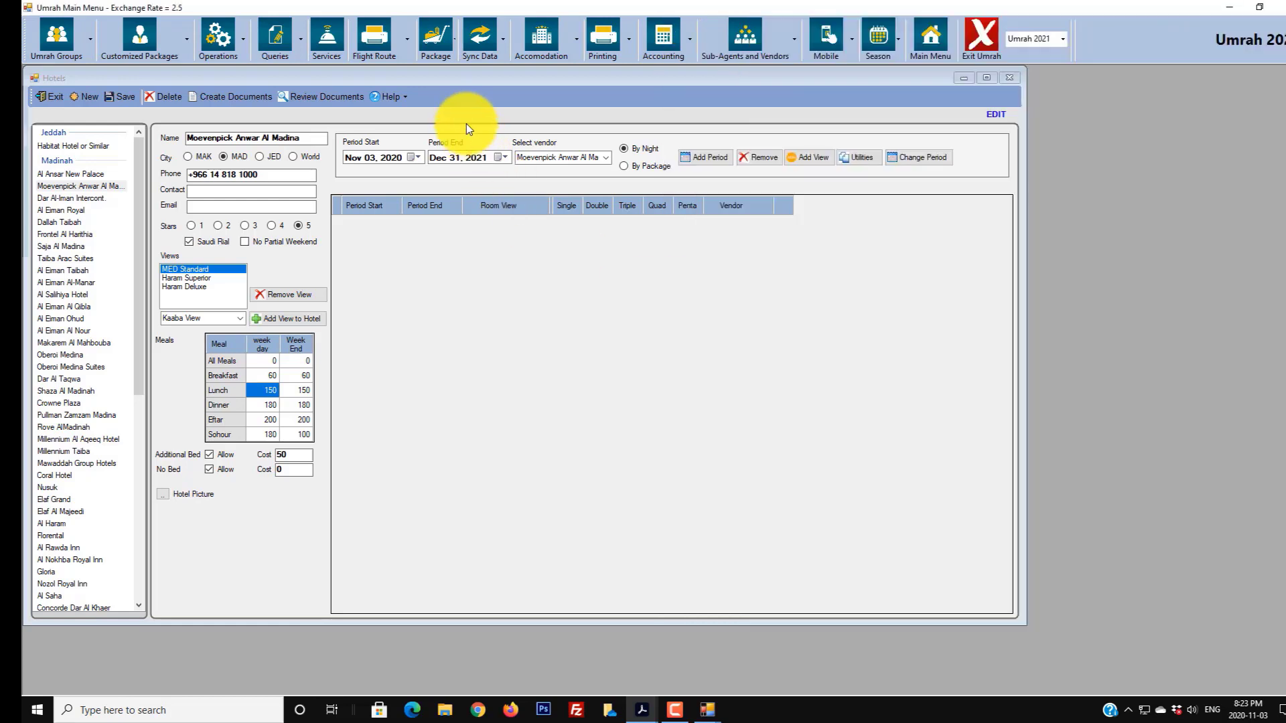
pyautogui.click(416, 158)
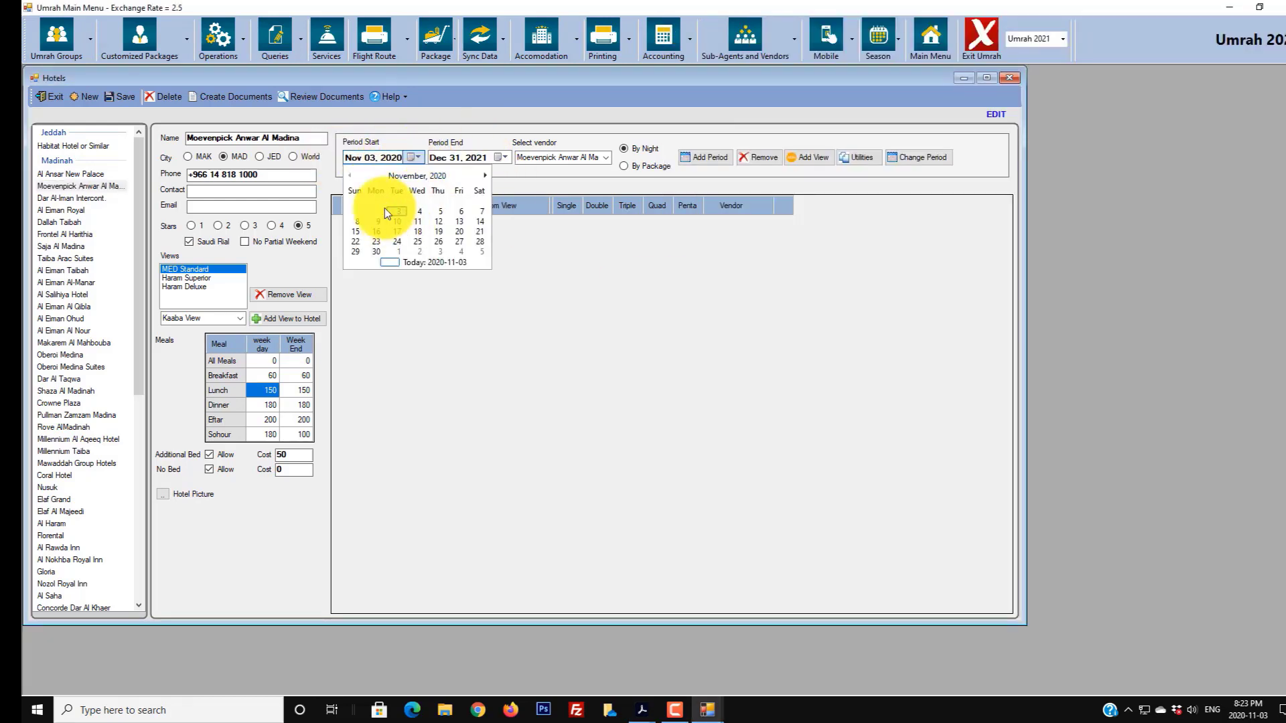
pyautogui.click(393, 176)
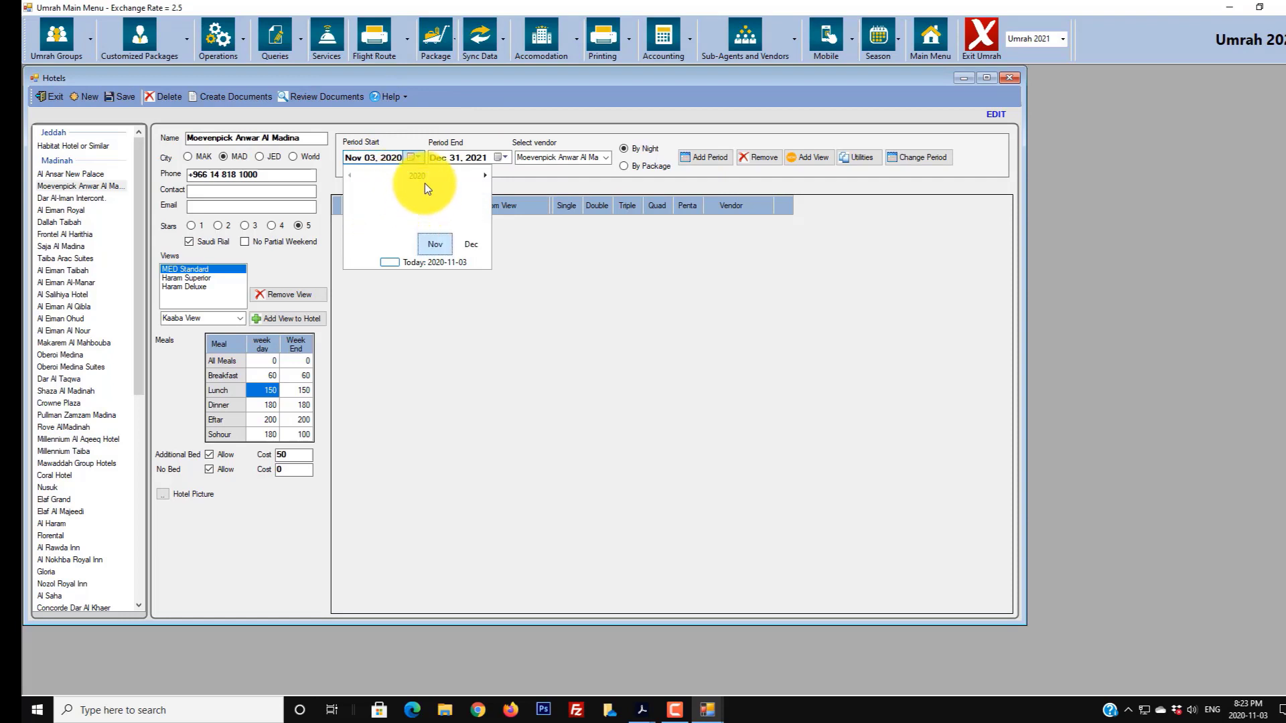
pyautogui.click(437, 244)
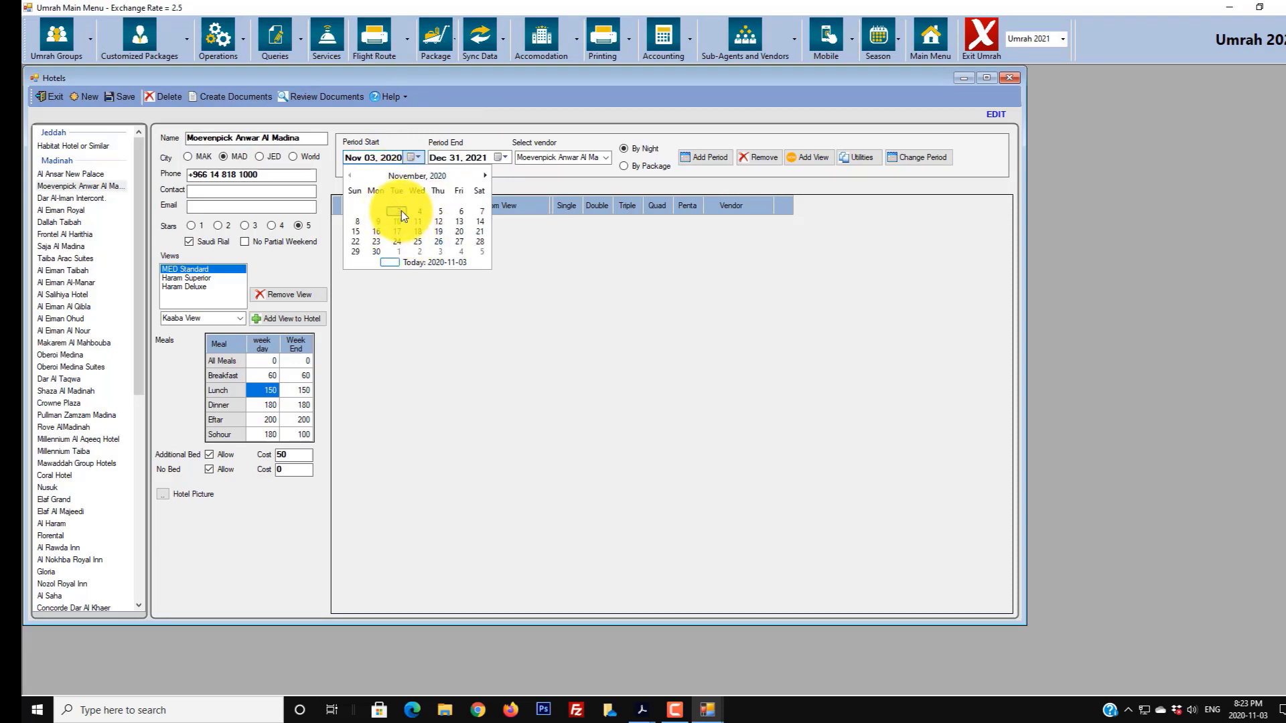
pyautogui.click(400, 210)
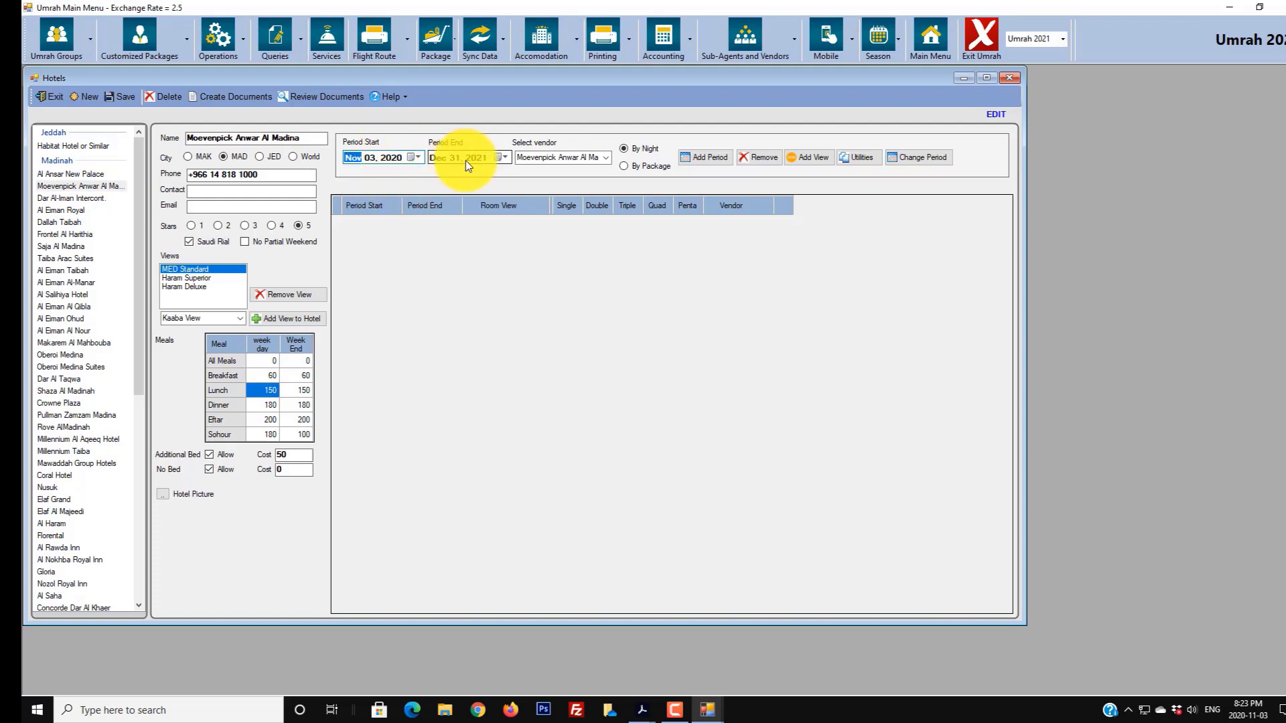
# - Set the period end date to Dec 18, 2020, checking the rates PDF
pyautogui.click(506, 158)
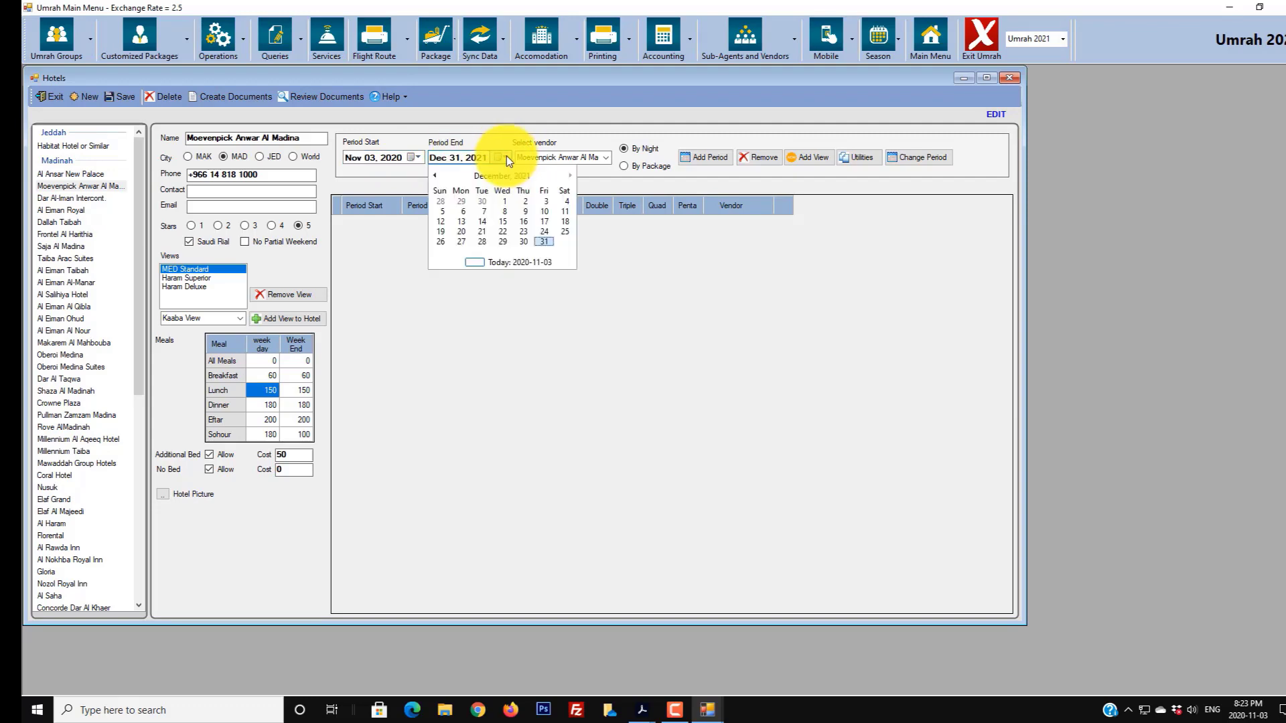
pyautogui.moveTo(639, 707)
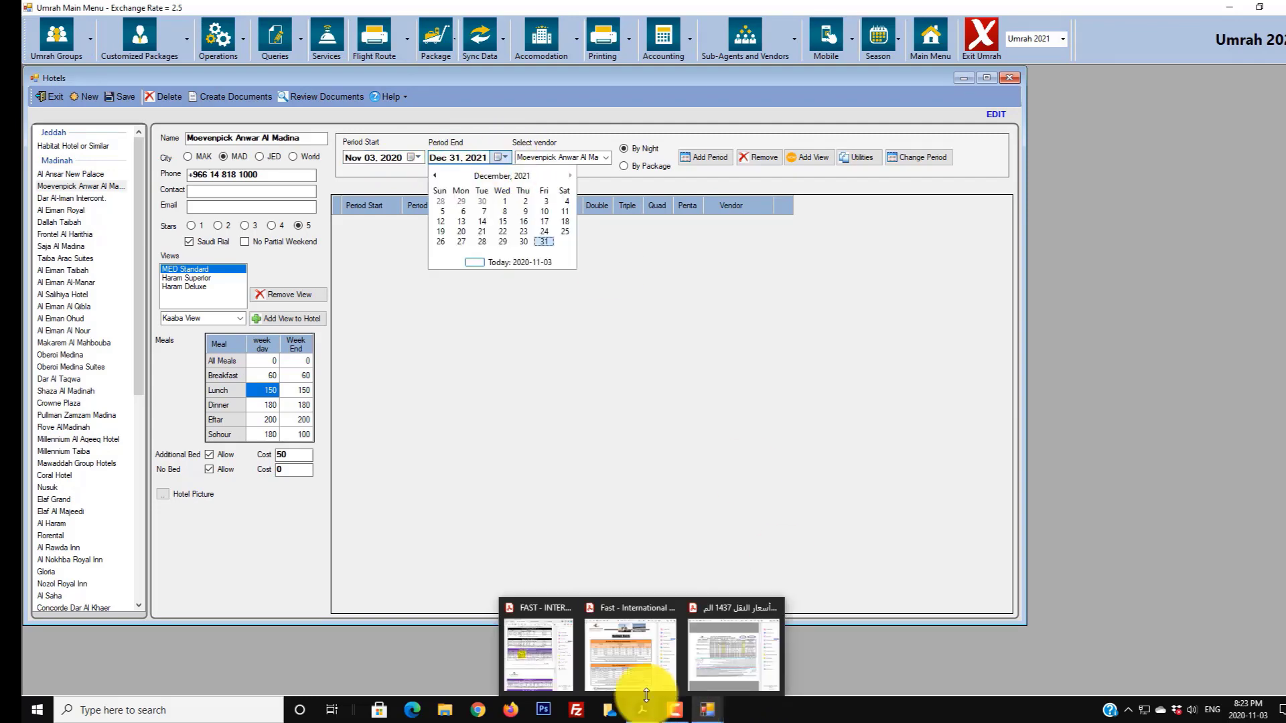
pyautogui.click(554, 666)
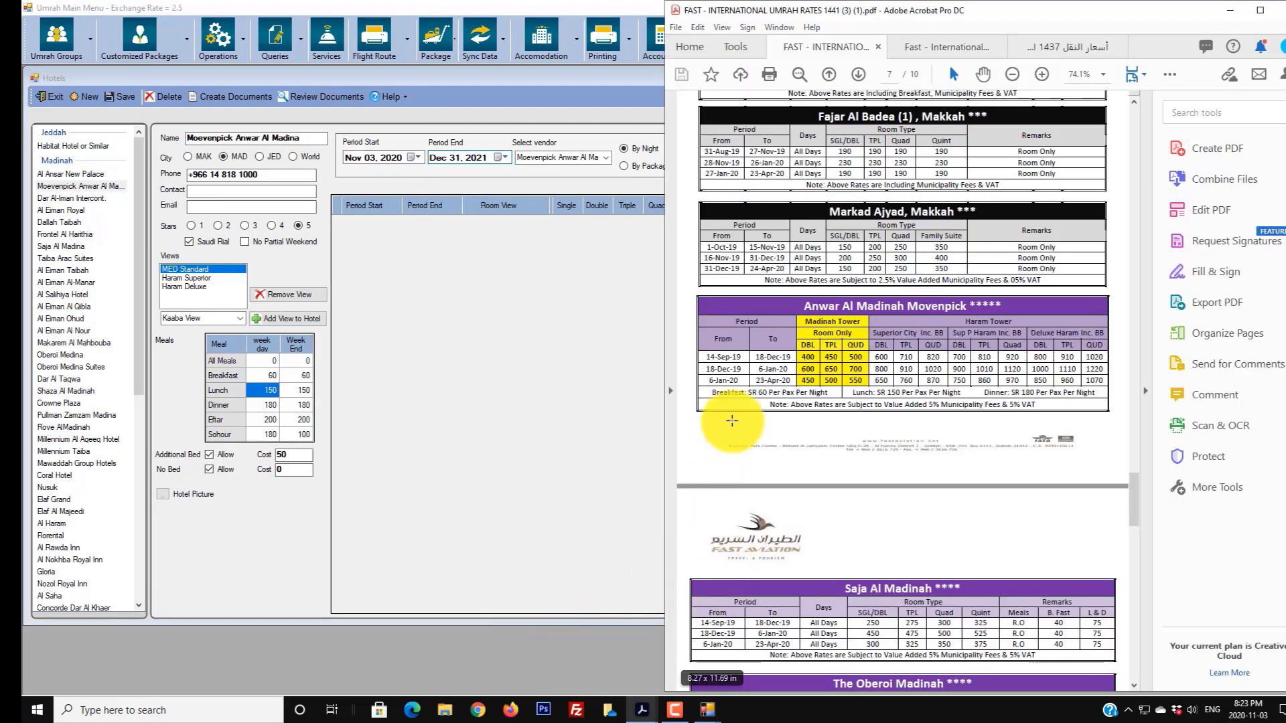
pyautogui.click(506, 158)
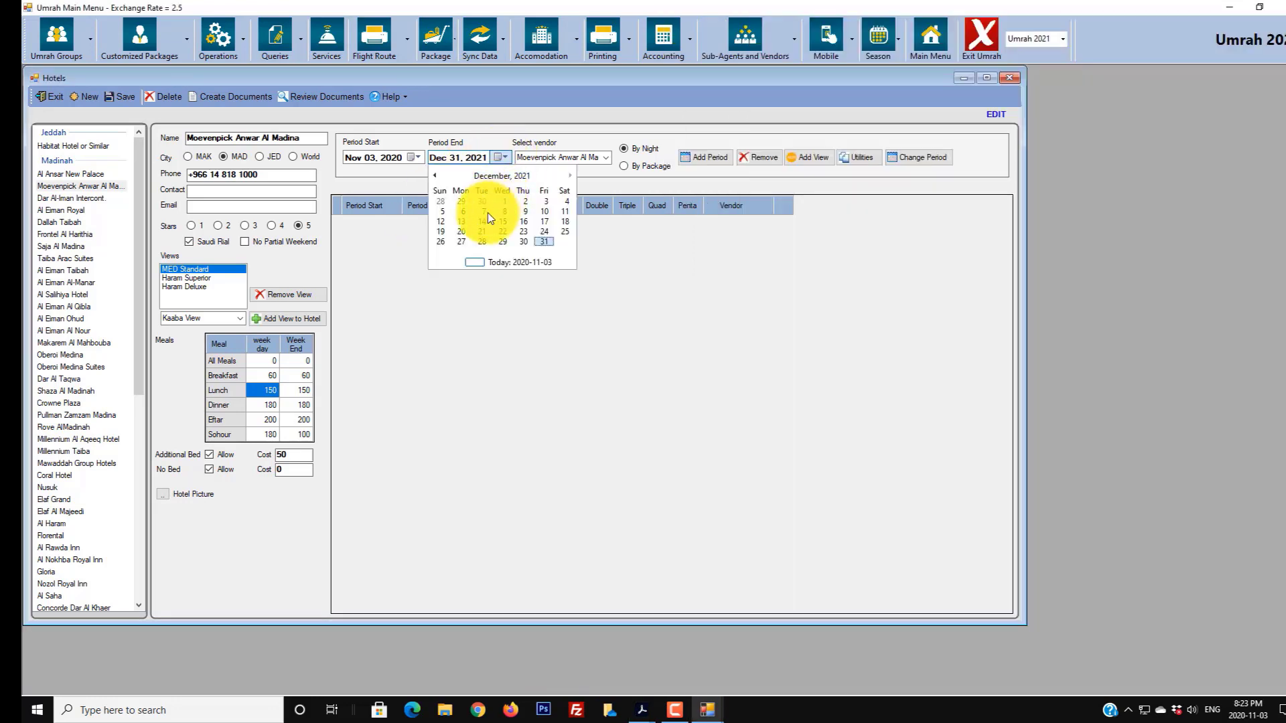
pyautogui.click(513, 176)
pyautogui.click(508, 176)
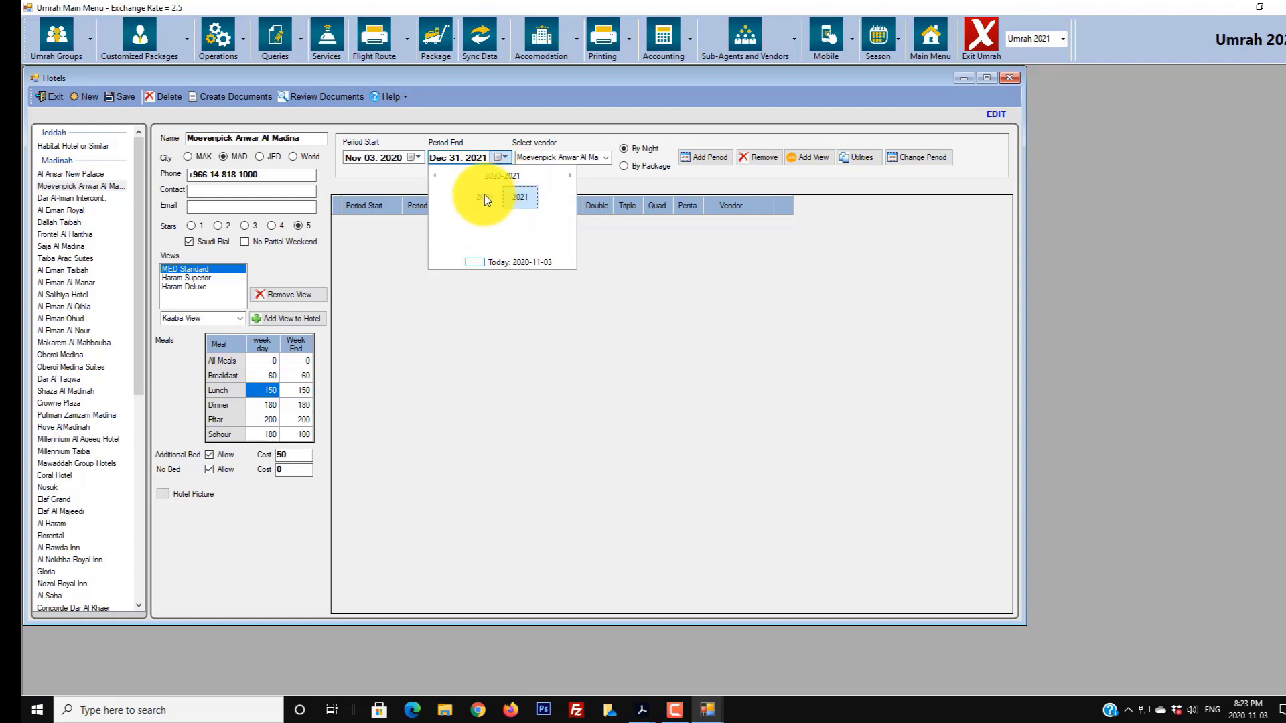
pyautogui.click(485, 195)
pyautogui.click(555, 245)
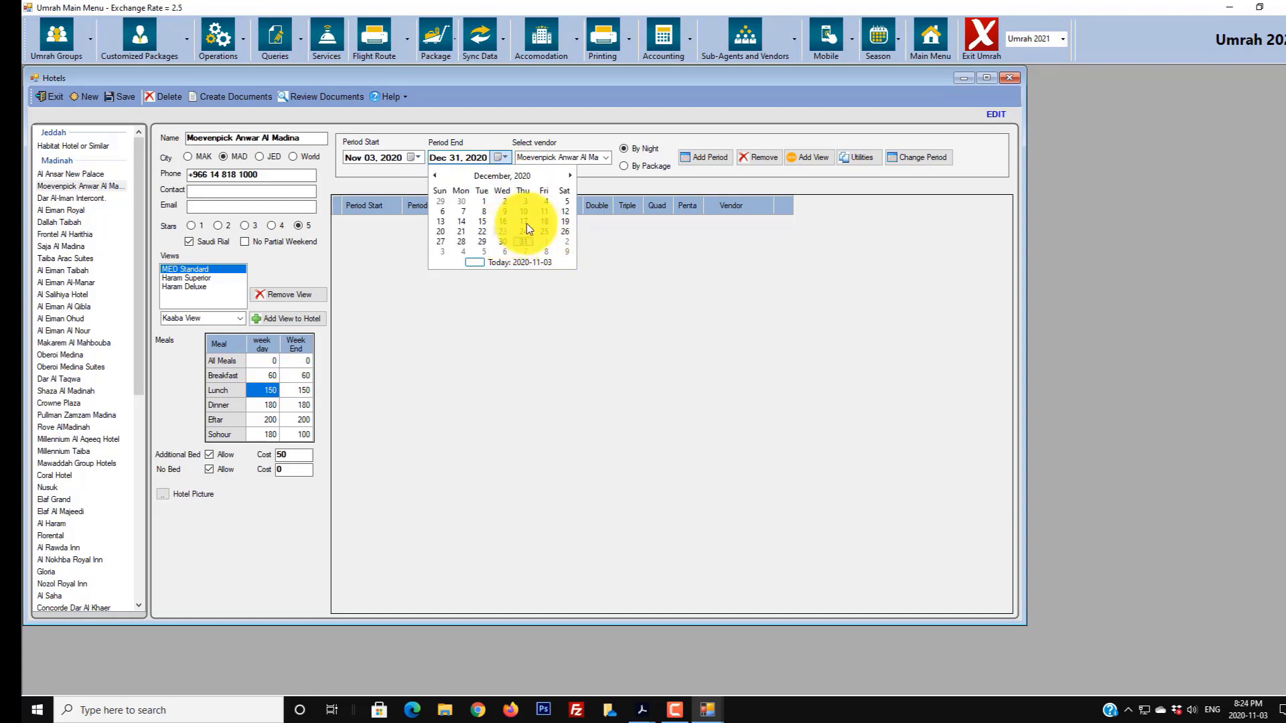
pyautogui.click(544, 222)
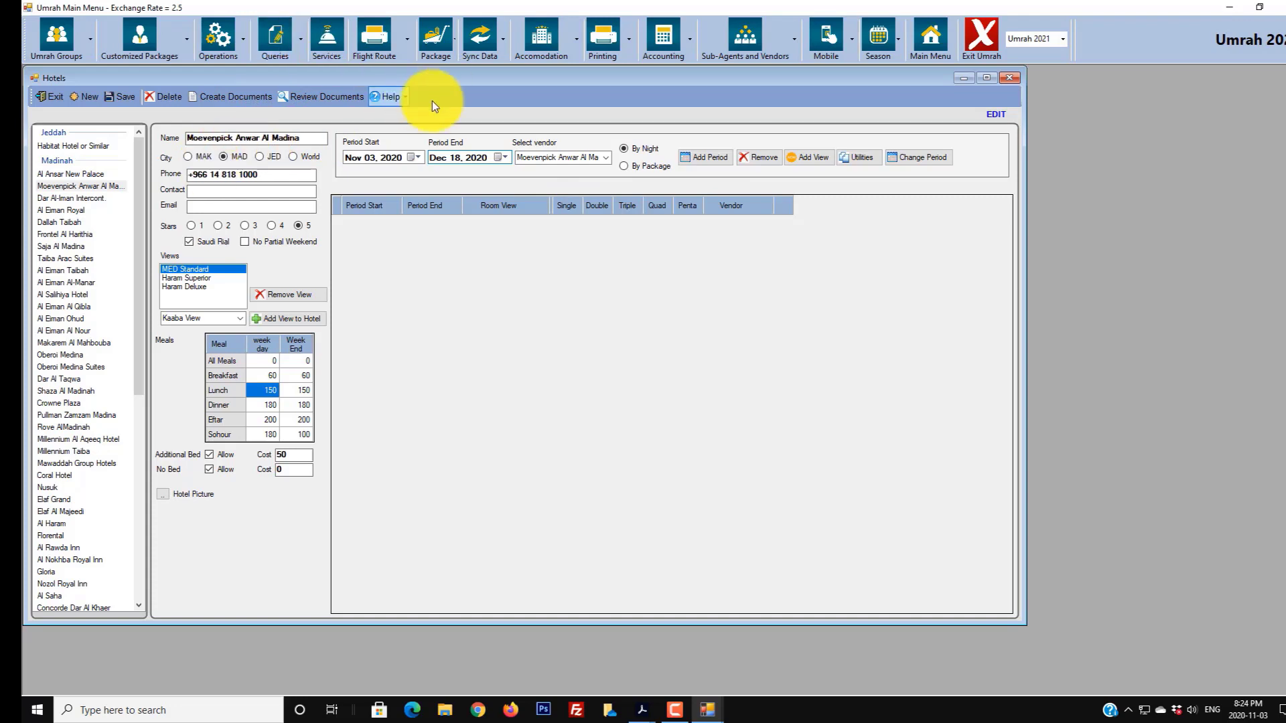
# - Choose Hotel Vendor and add the Nov 03–Dec 18, 2020 period with six room-view rows
pyautogui.click(607, 153)
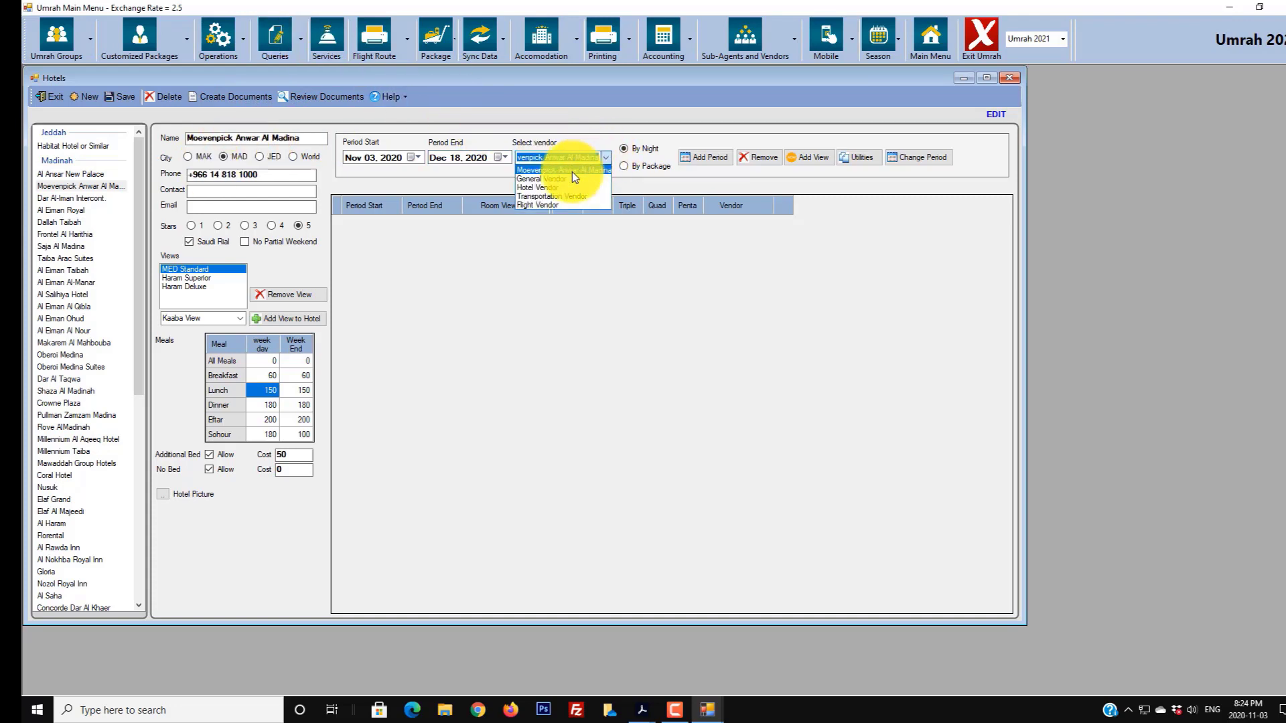
pyautogui.click(533, 189)
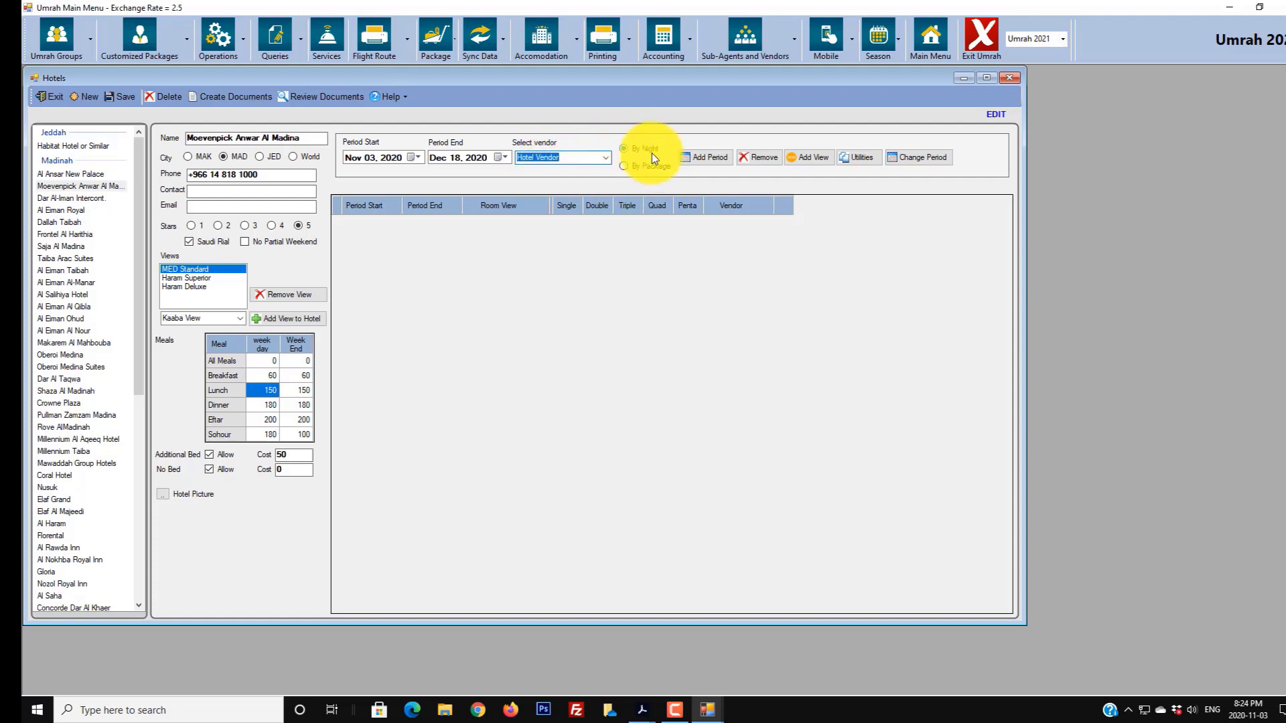
pyautogui.click(701, 160)
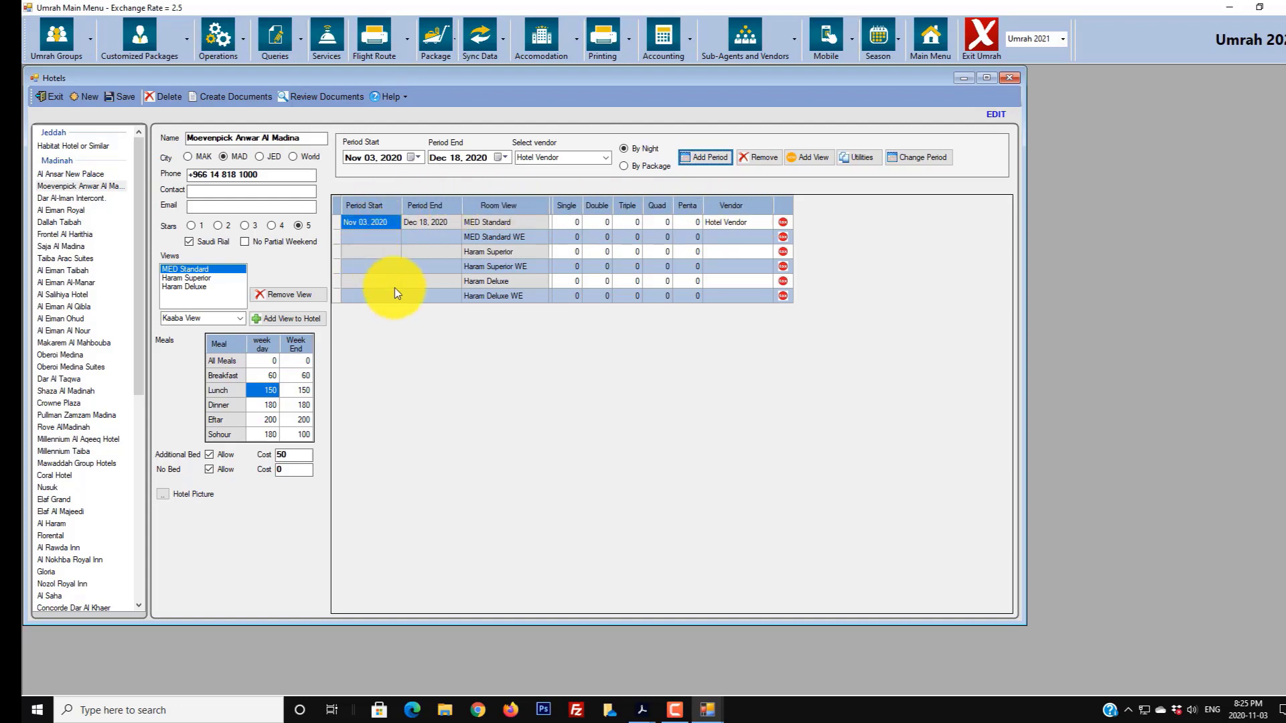
# - Price the MED Standard row at 400, 400, 450 and 500 for Single through Quad
pyautogui.click(730, 223)
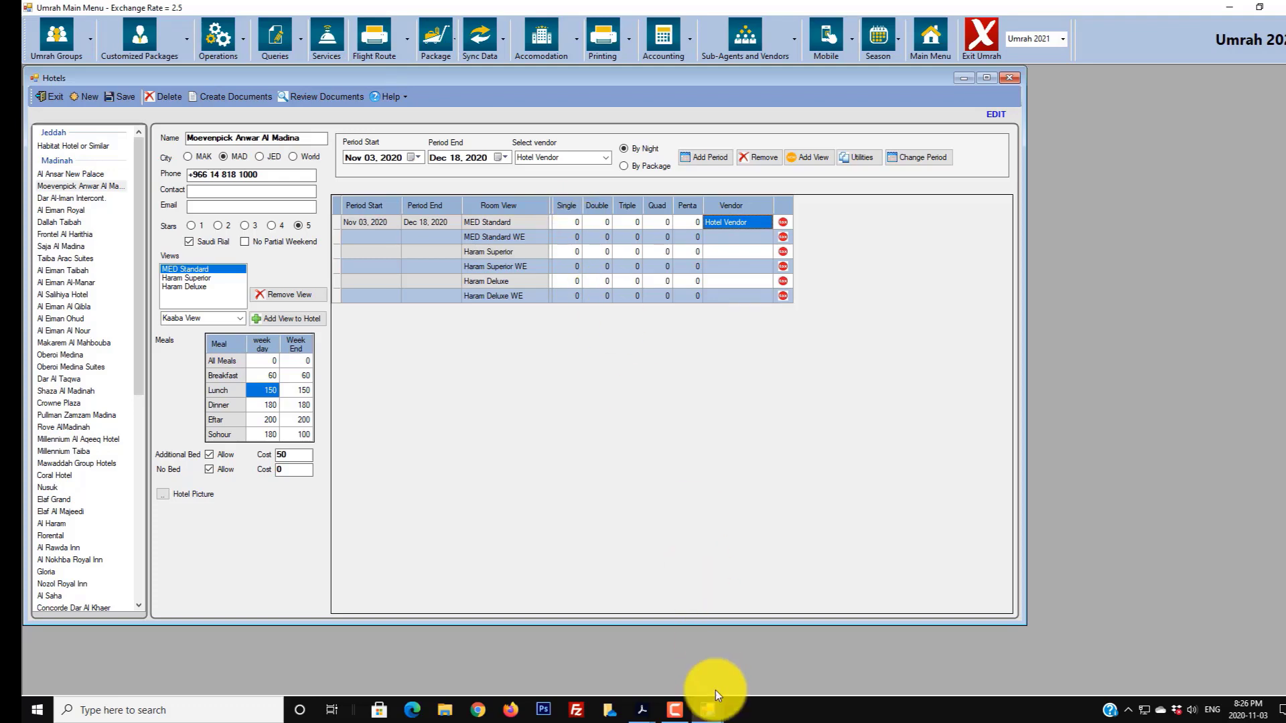
pyautogui.moveTo(643, 704)
pyautogui.click(549, 669)
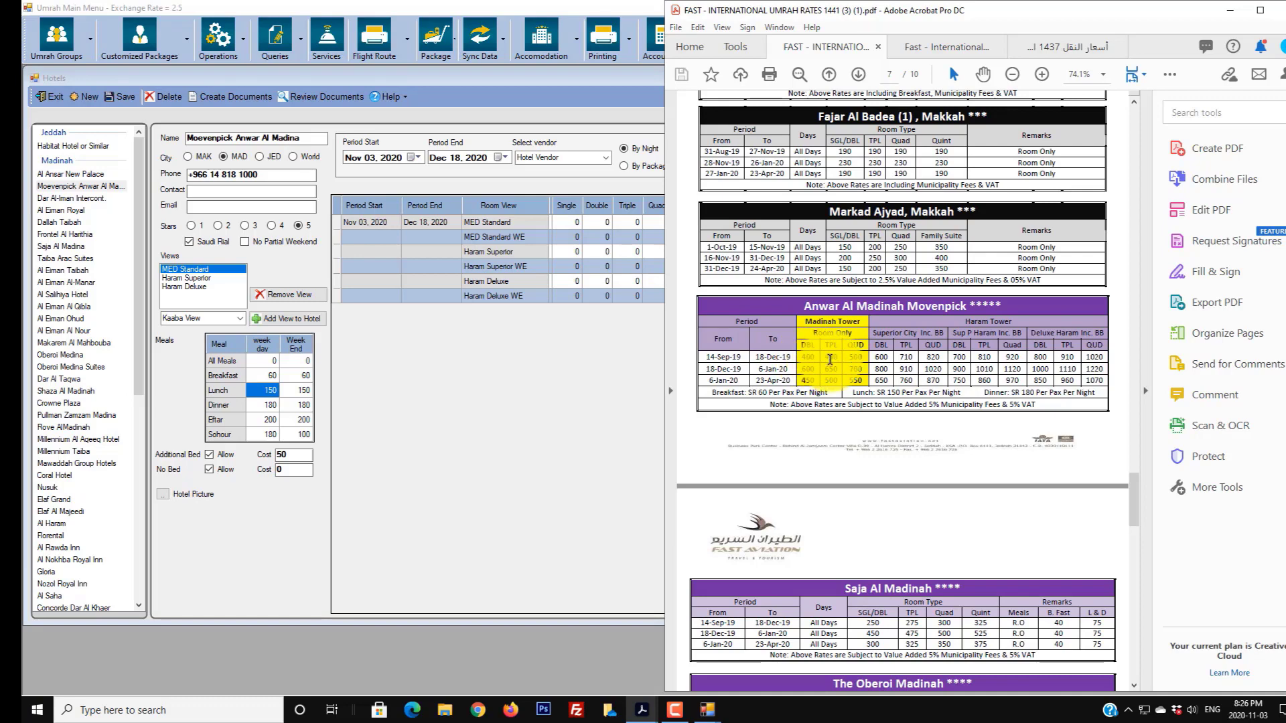
pyautogui.click(575, 220)
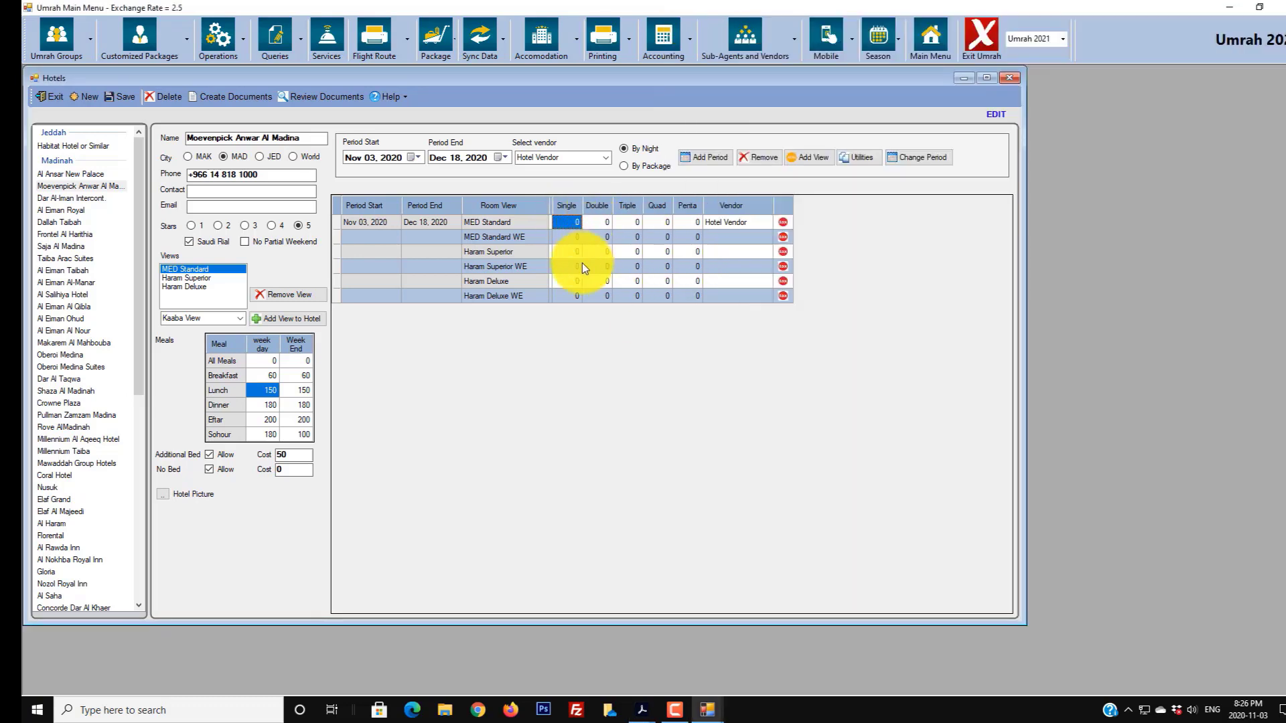
pyautogui.write('4')
pyautogui.press('Tab')
pyautogui.write('400')
pyautogui.press('Tab')
pyautogui.write('450')
pyautogui.press('Tab')
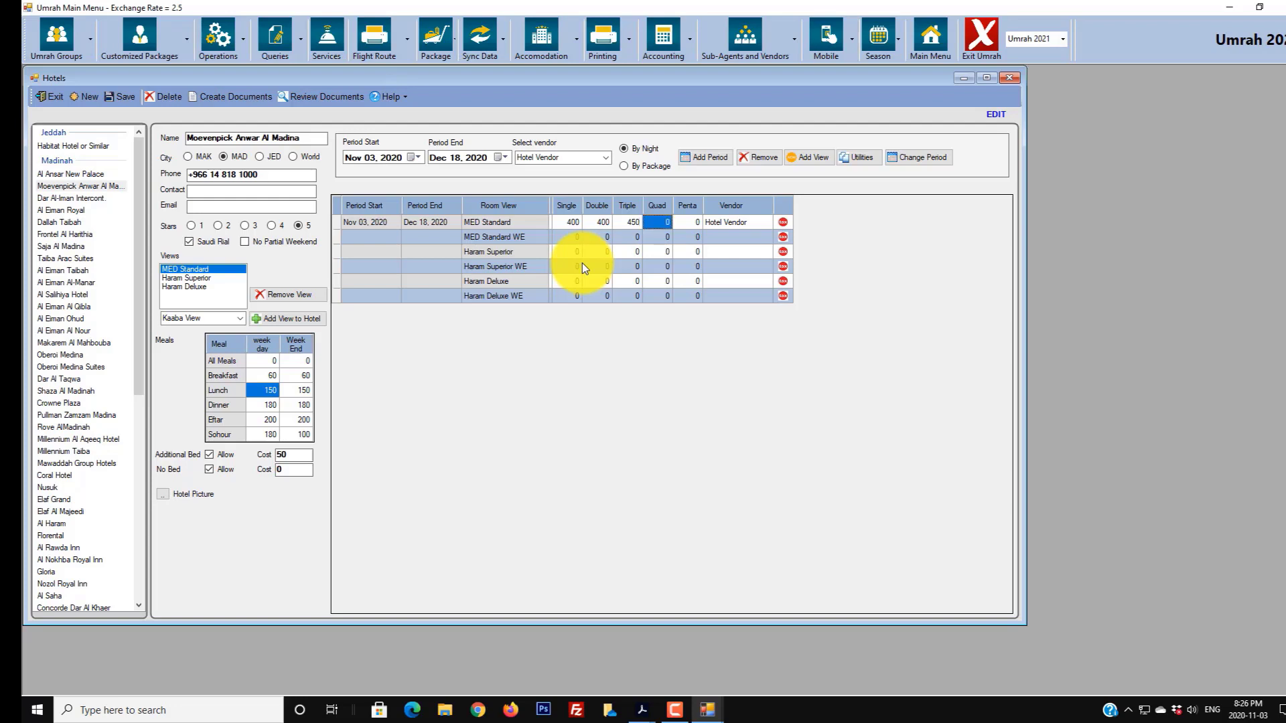
pyautogui.write('500')
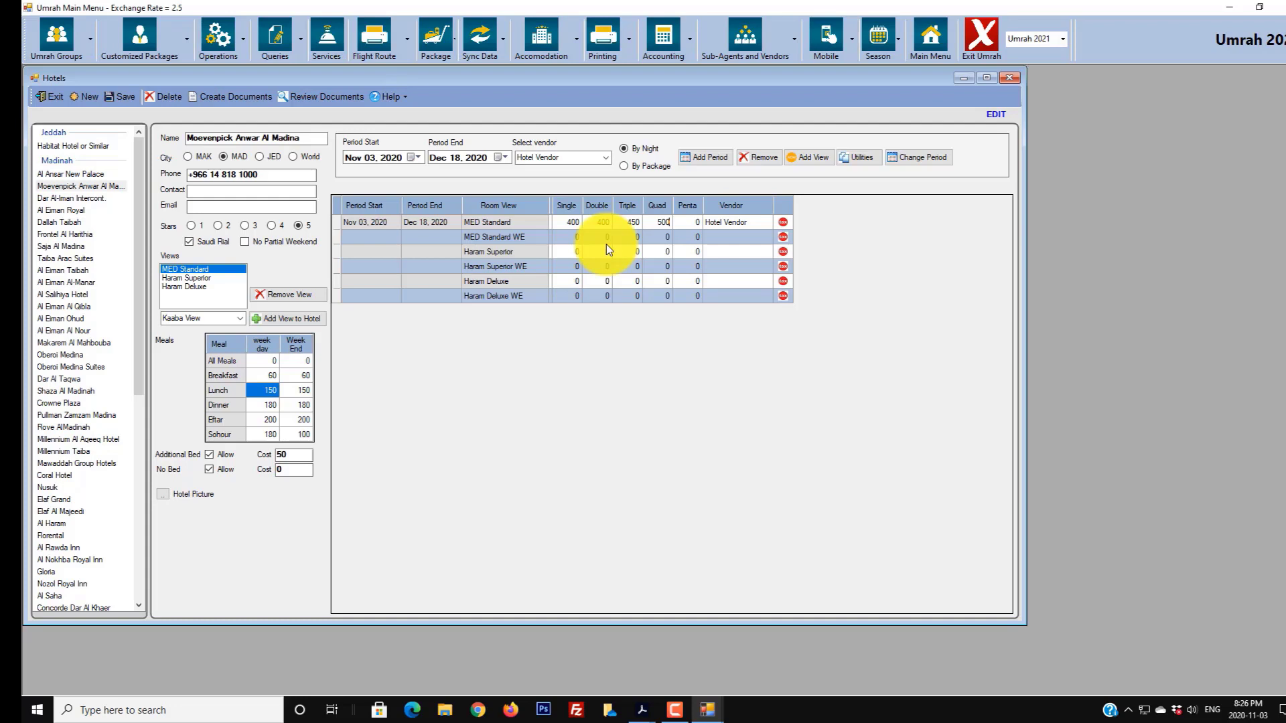
# - Price Haram Superior at 600, 600, 710 and 820 for Single through Quad
pyautogui.moveTo(641, 709)
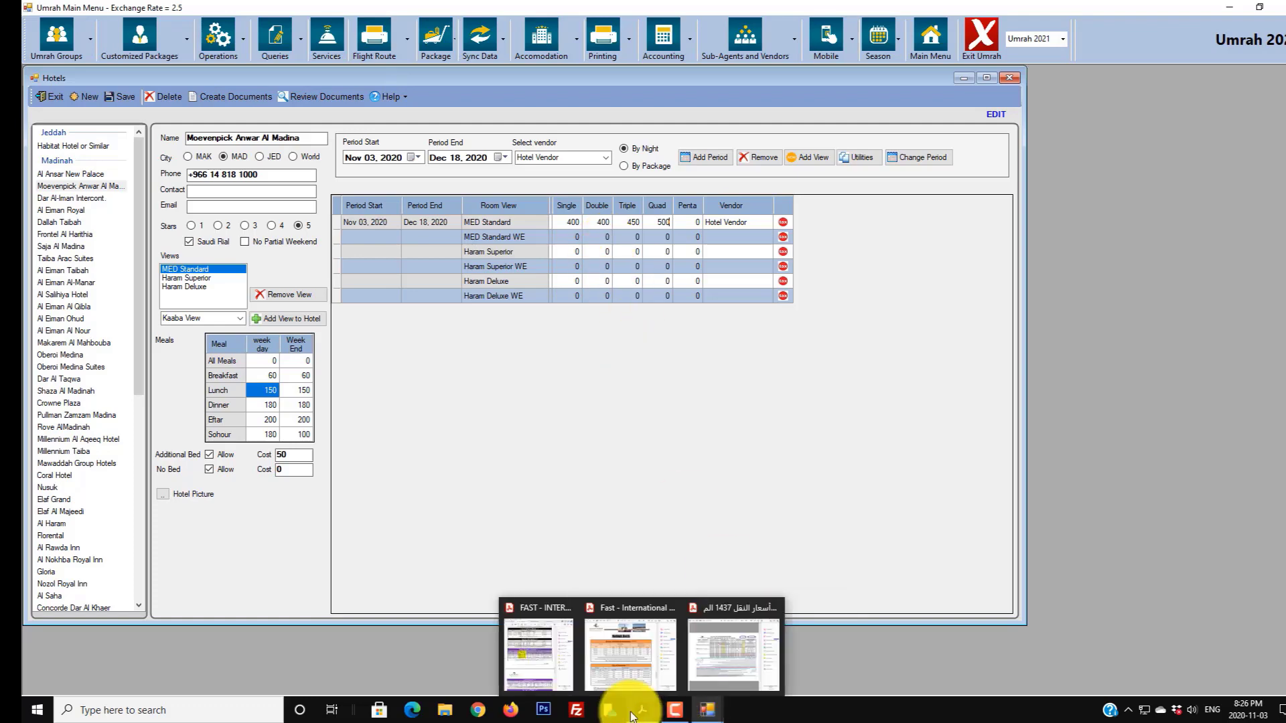
pyautogui.click(543, 670)
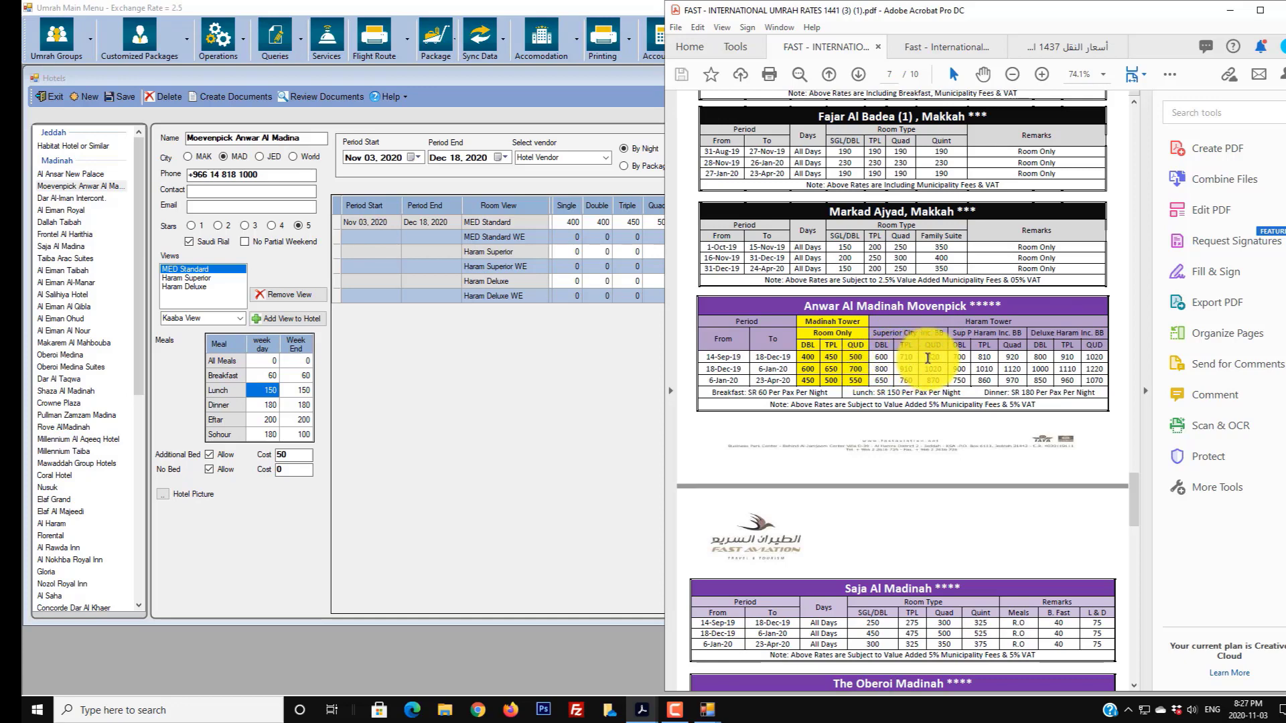
pyautogui.click(568, 253)
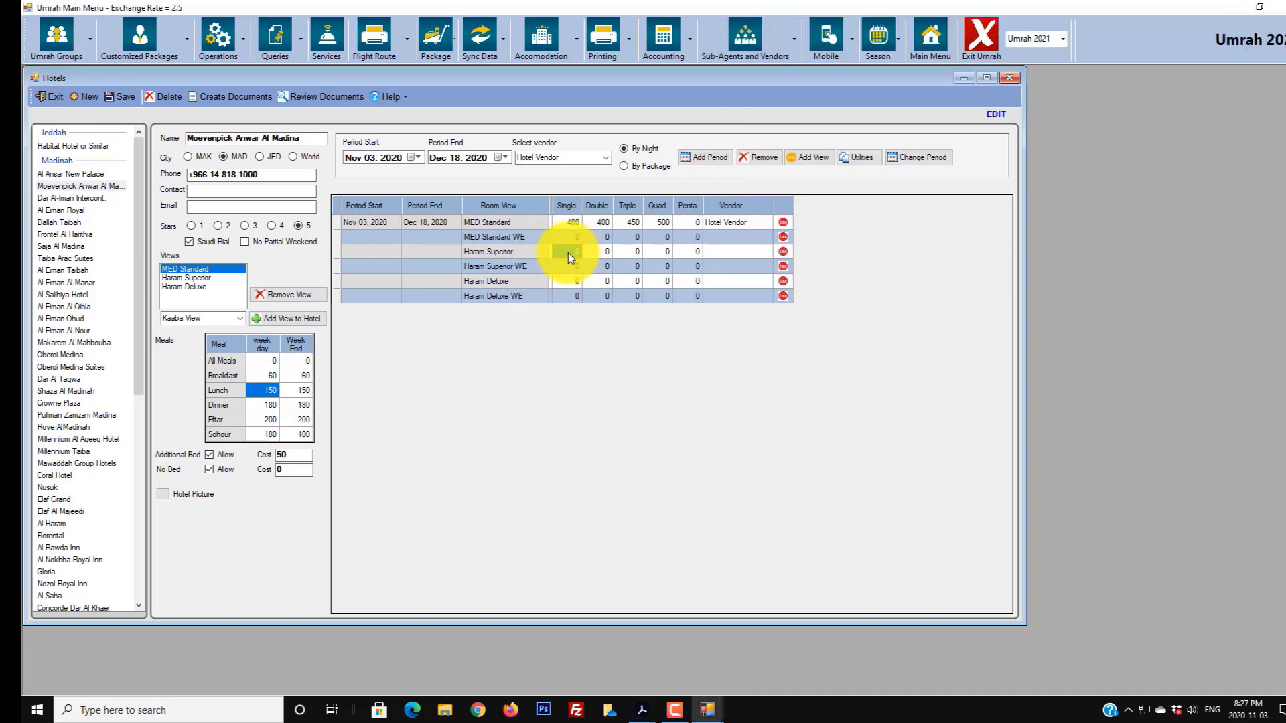
pyautogui.write('600')
pyautogui.press('Tab')
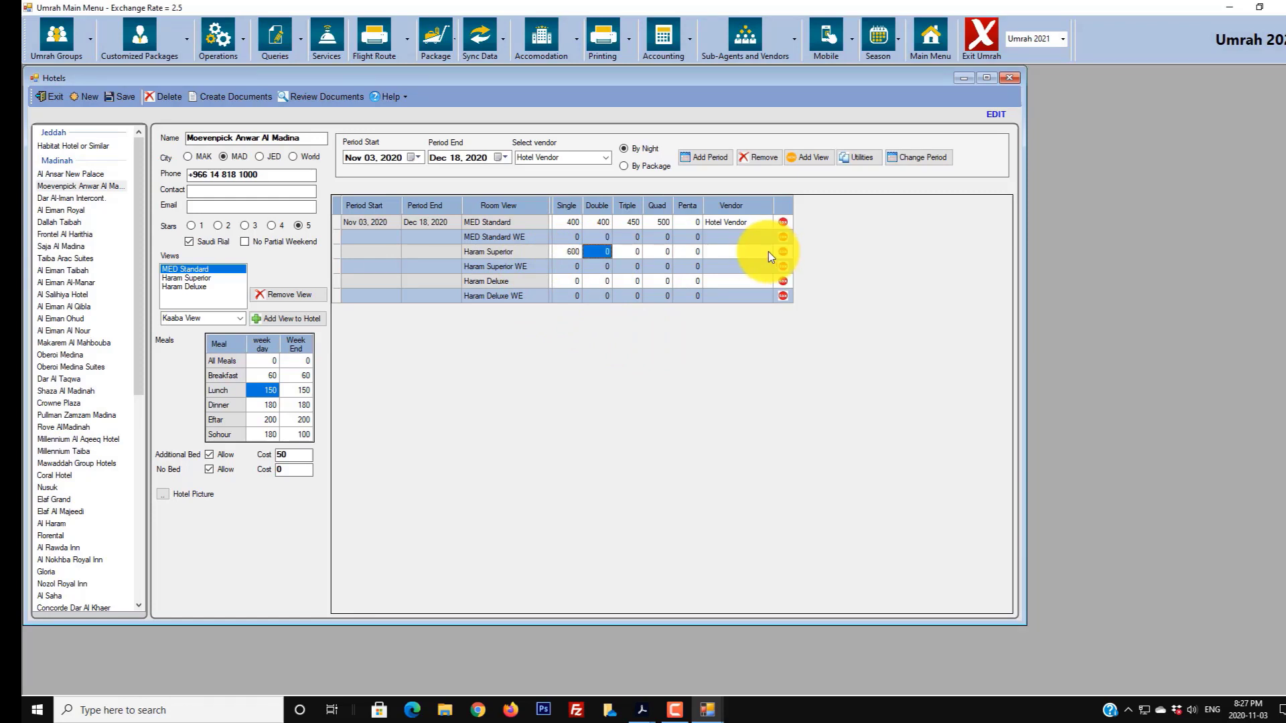
pyautogui.write('600')
pyautogui.press('Tab')
pyautogui.write('710')
pyautogui.press('Tab')
pyautogui.write('820')
pyautogui.press('Tab')
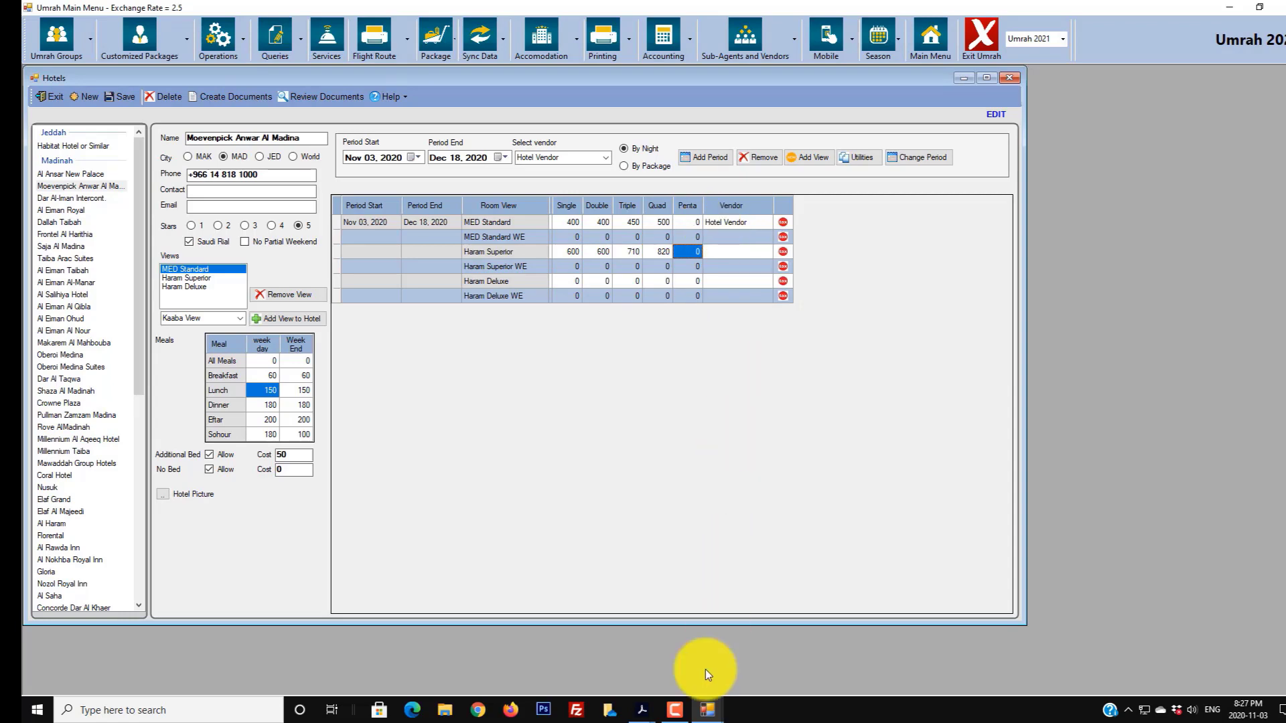
# - Enter the Haram Deluxe prices, starting 800 Single and 800 Double, from the PDF
pyautogui.moveTo(640, 712)
pyautogui.click(536, 675)
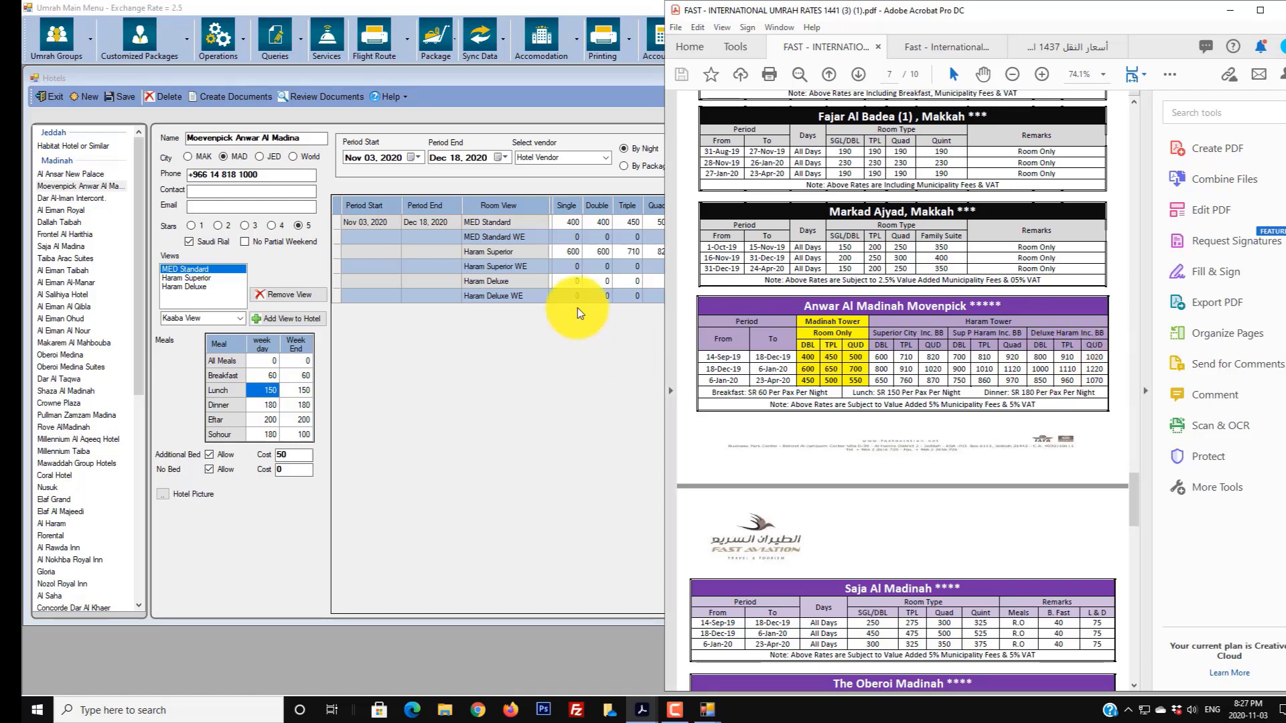
pyautogui.click(571, 280)
pyautogui.click(571, 280)
pyautogui.write('800')
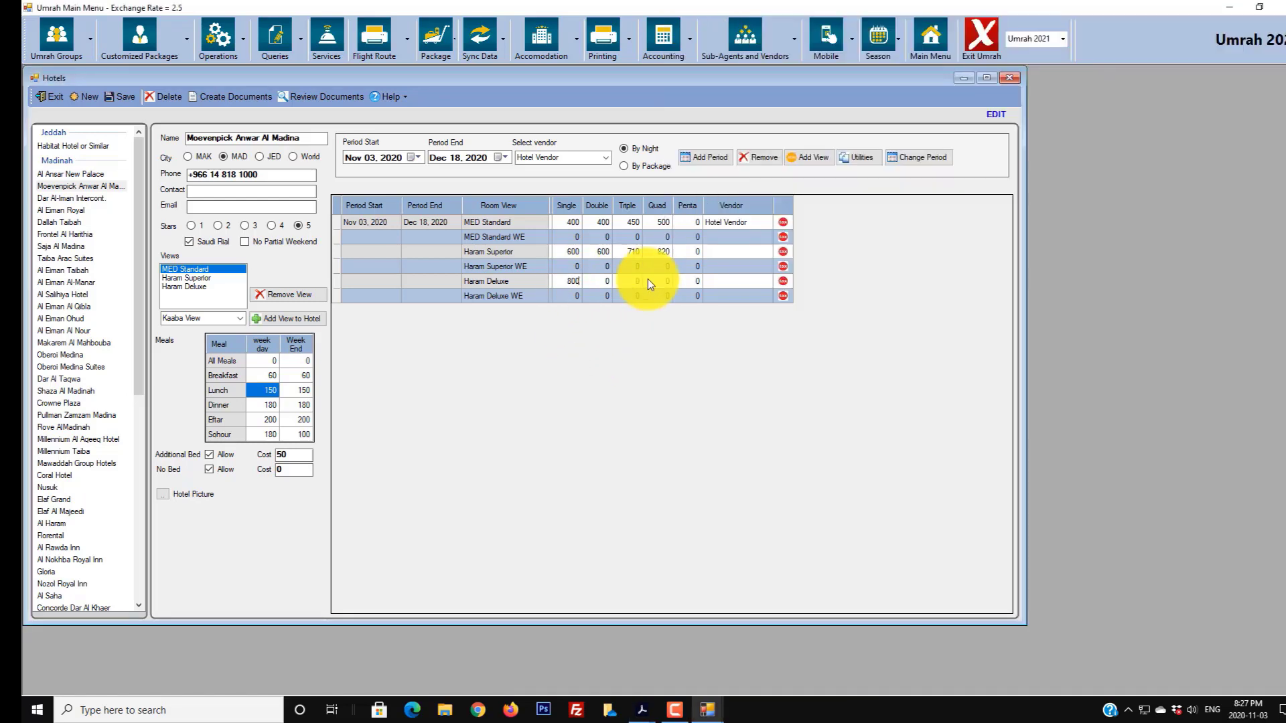
pyautogui.press('Tab')
pyautogui.write('800')
pyautogui.press('Tab')
pyautogui.press('Tab')
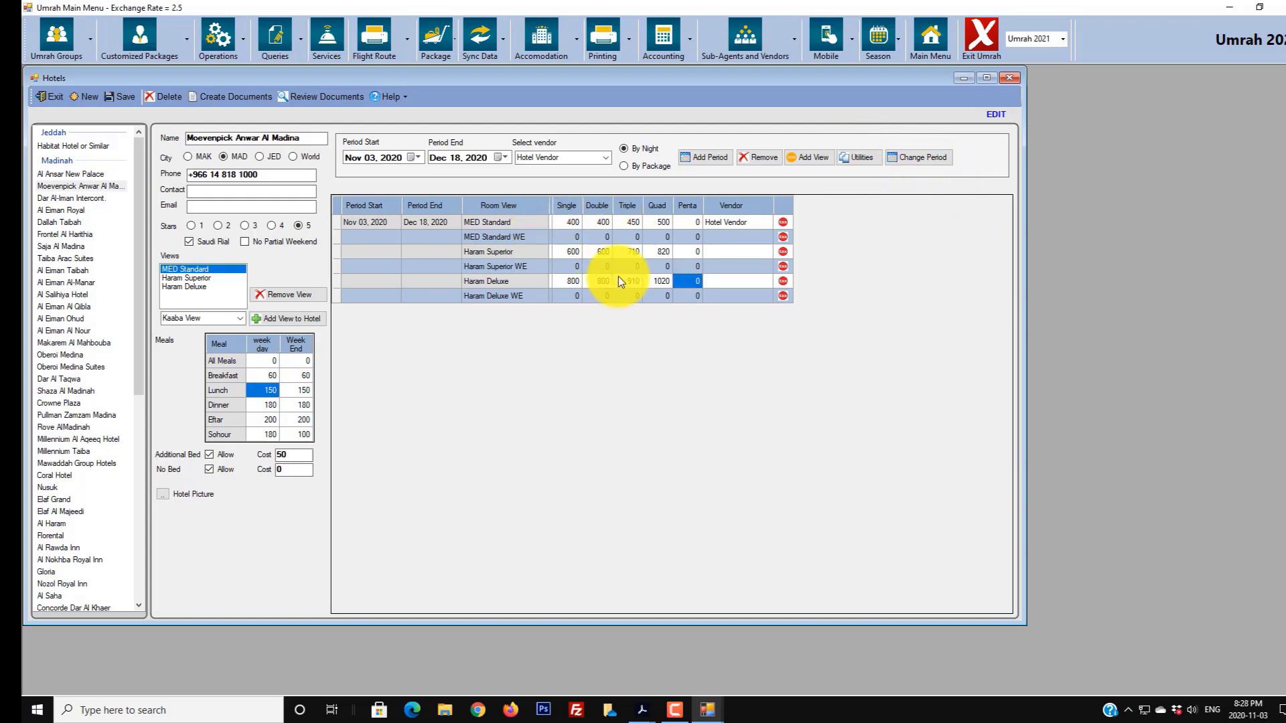
# - Duplicate weekday prices into the MED Standard WE, Haram Superior WE and Haram Deluxe WE rows
pyautogui.click(854, 158)
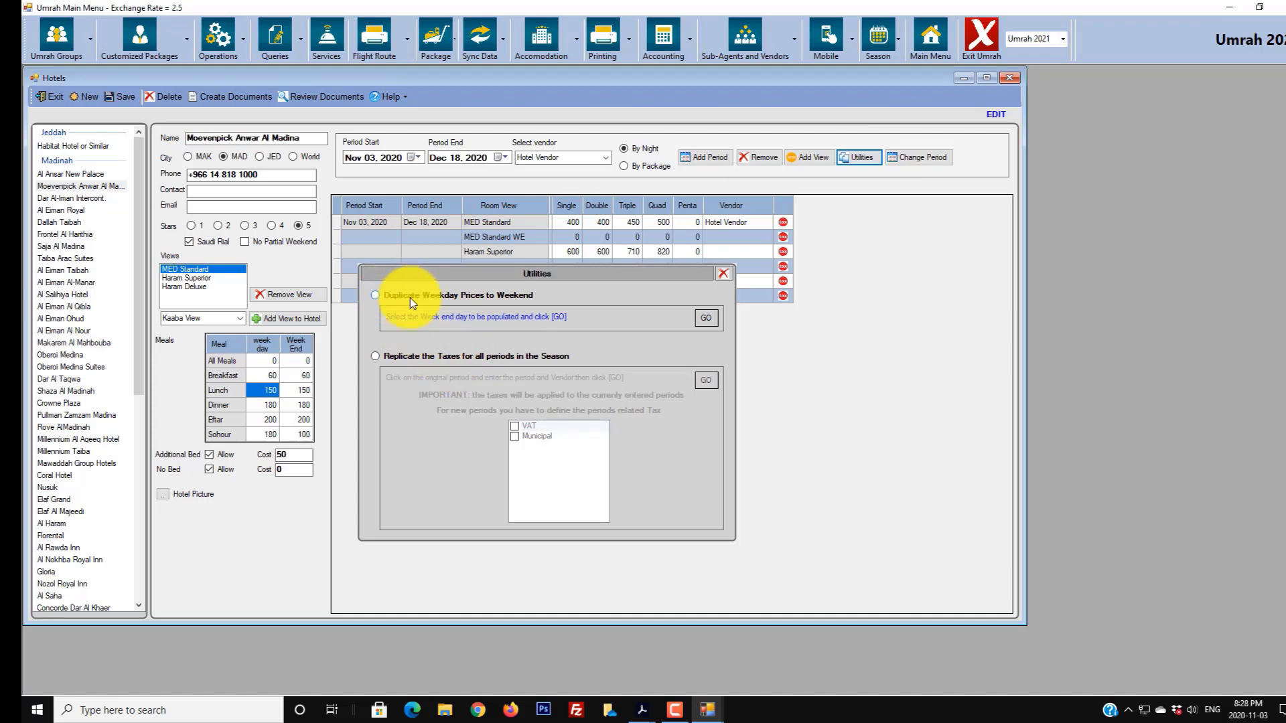
pyautogui.click(504, 294)
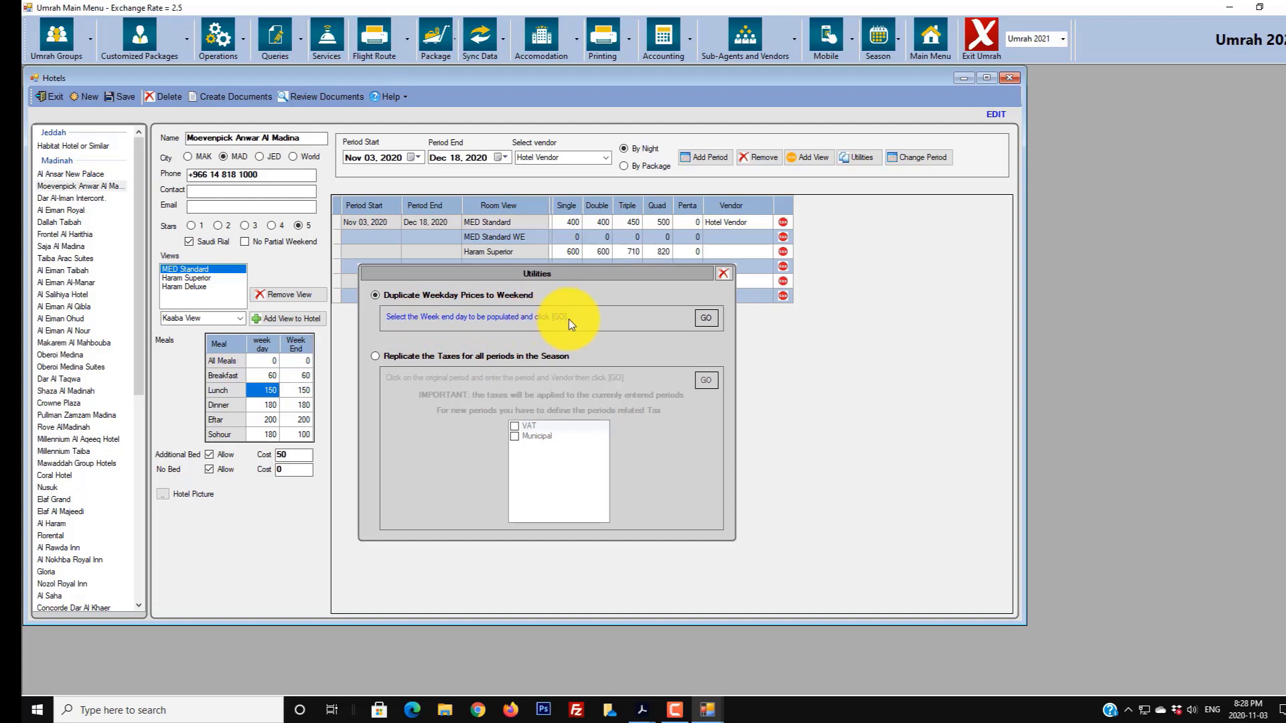
pyautogui.click(529, 237)
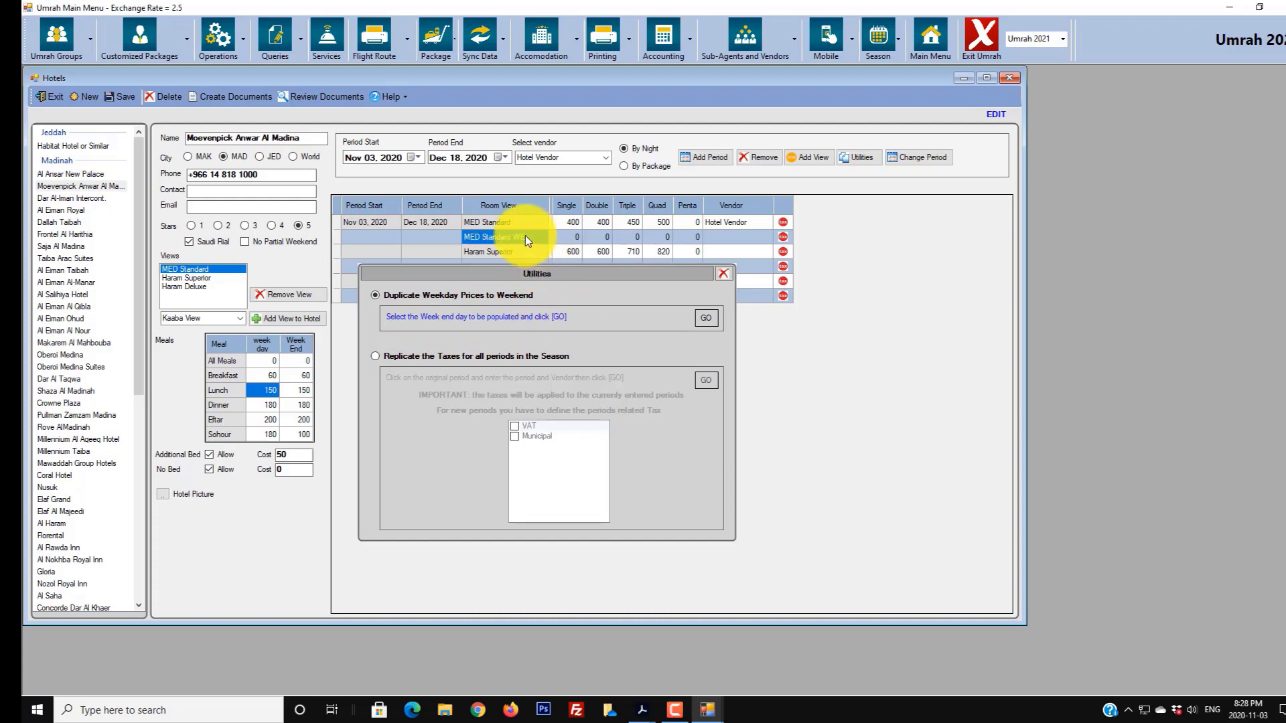
pyautogui.click(704, 316)
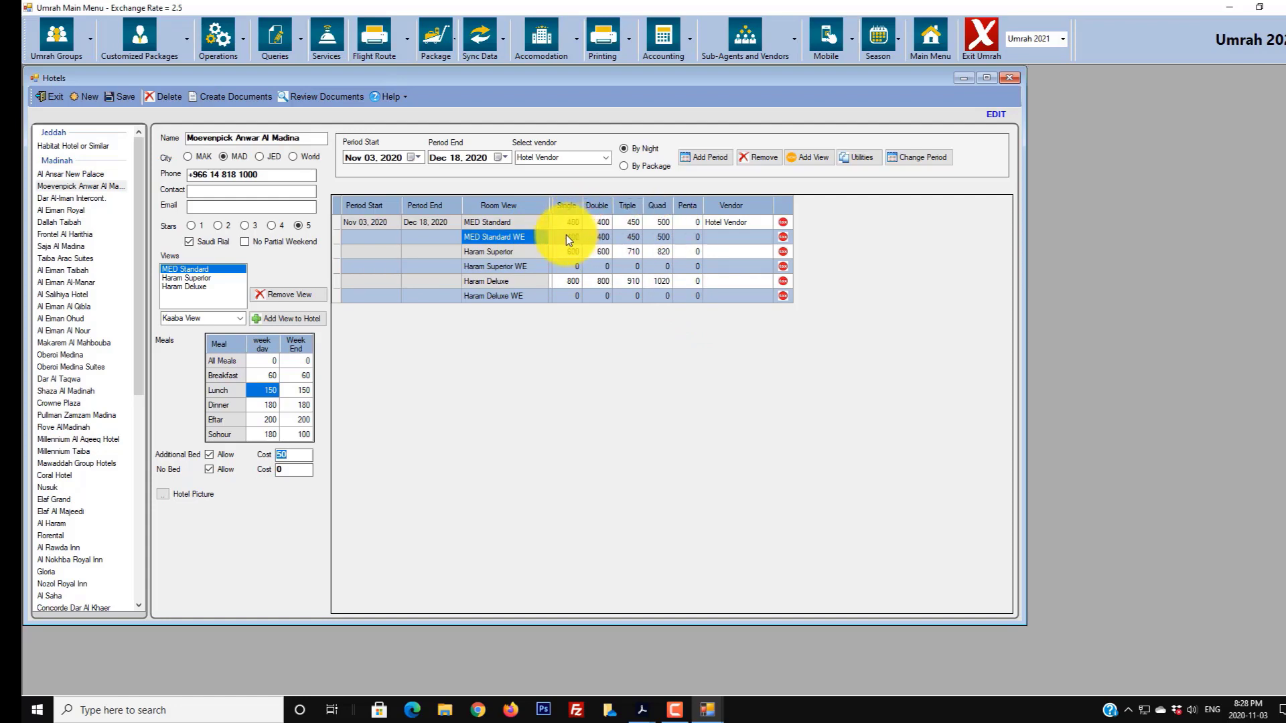
pyautogui.click(858, 159)
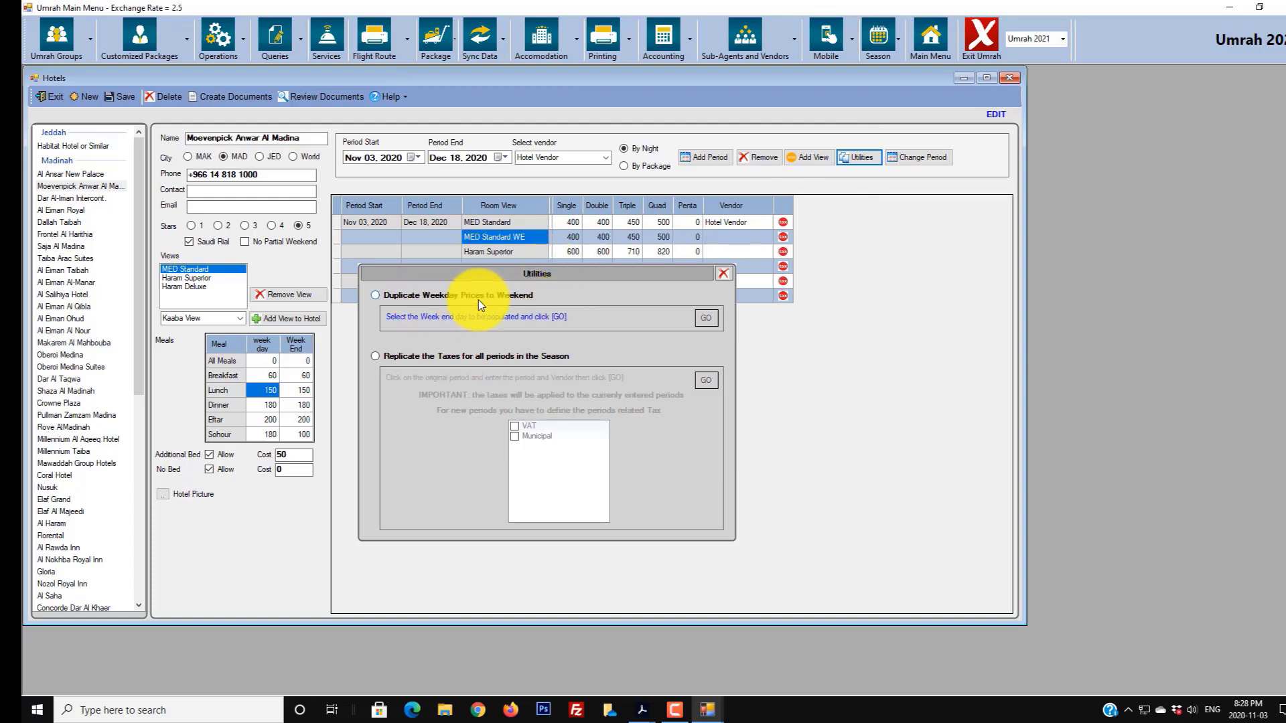
pyautogui.click(761, 268)
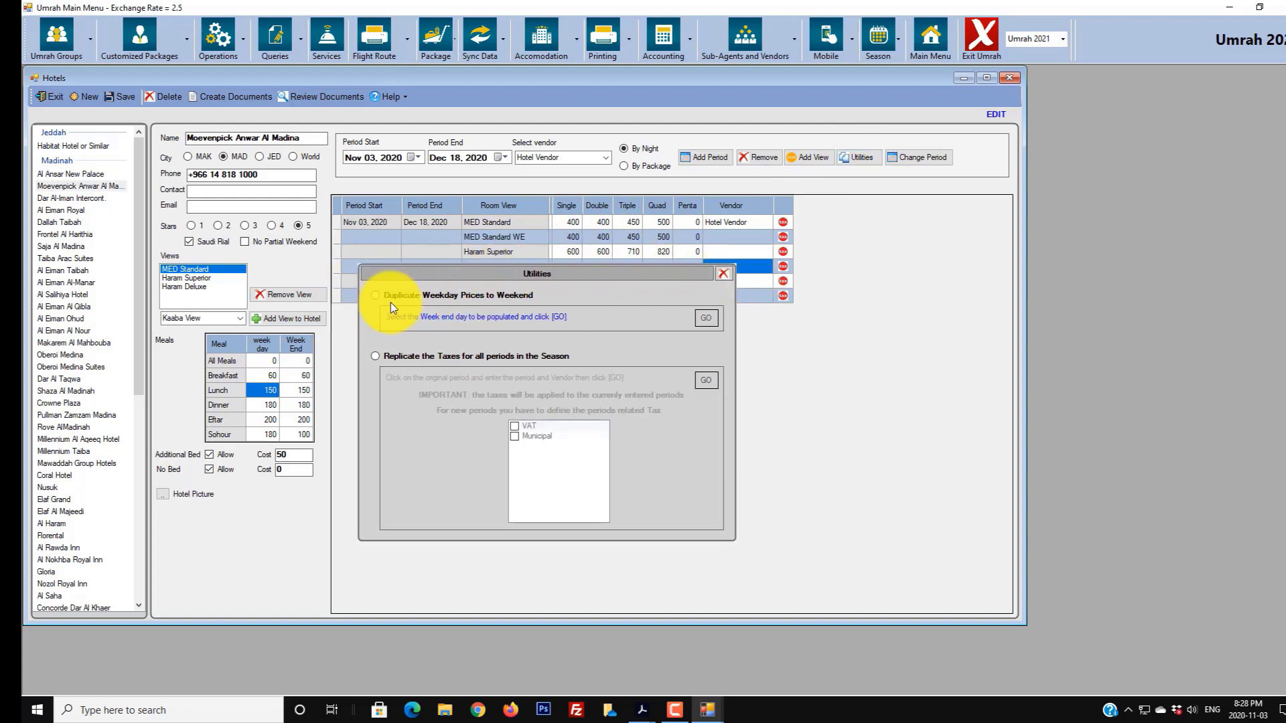
pyautogui.click(708, 318)
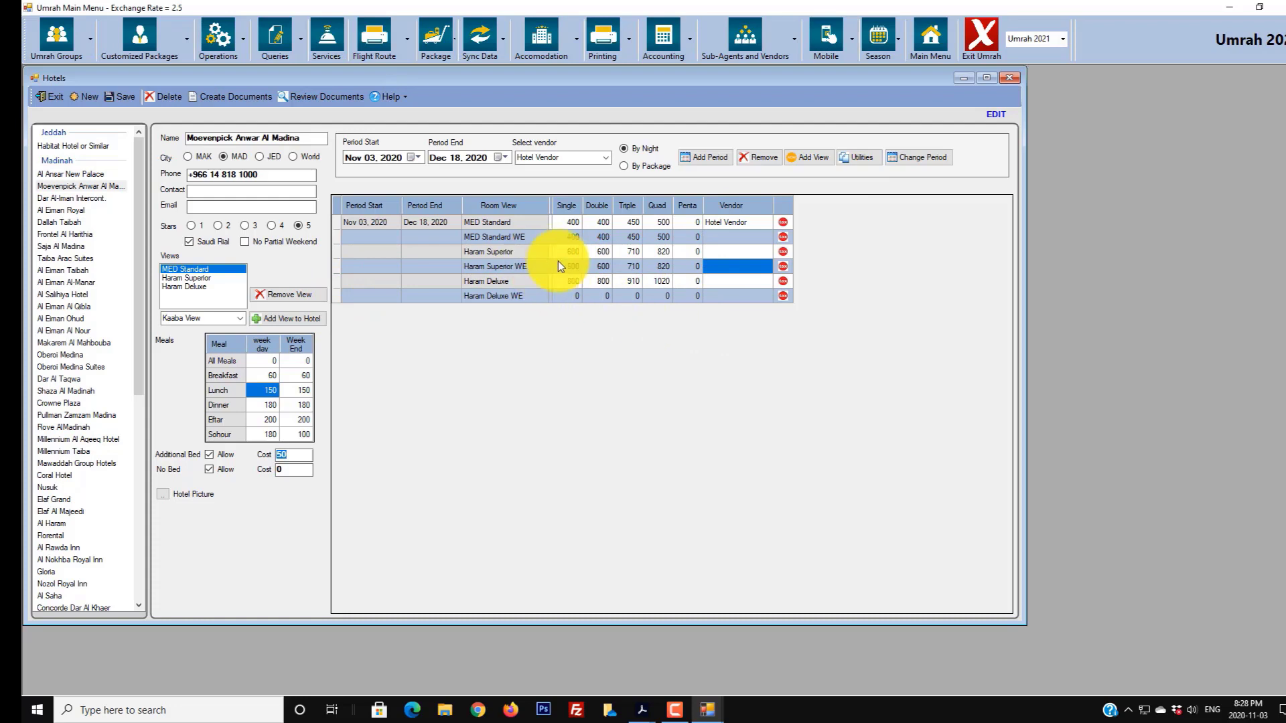
pyautogui.click(862, 158)
pyautogui.click(421, 295)
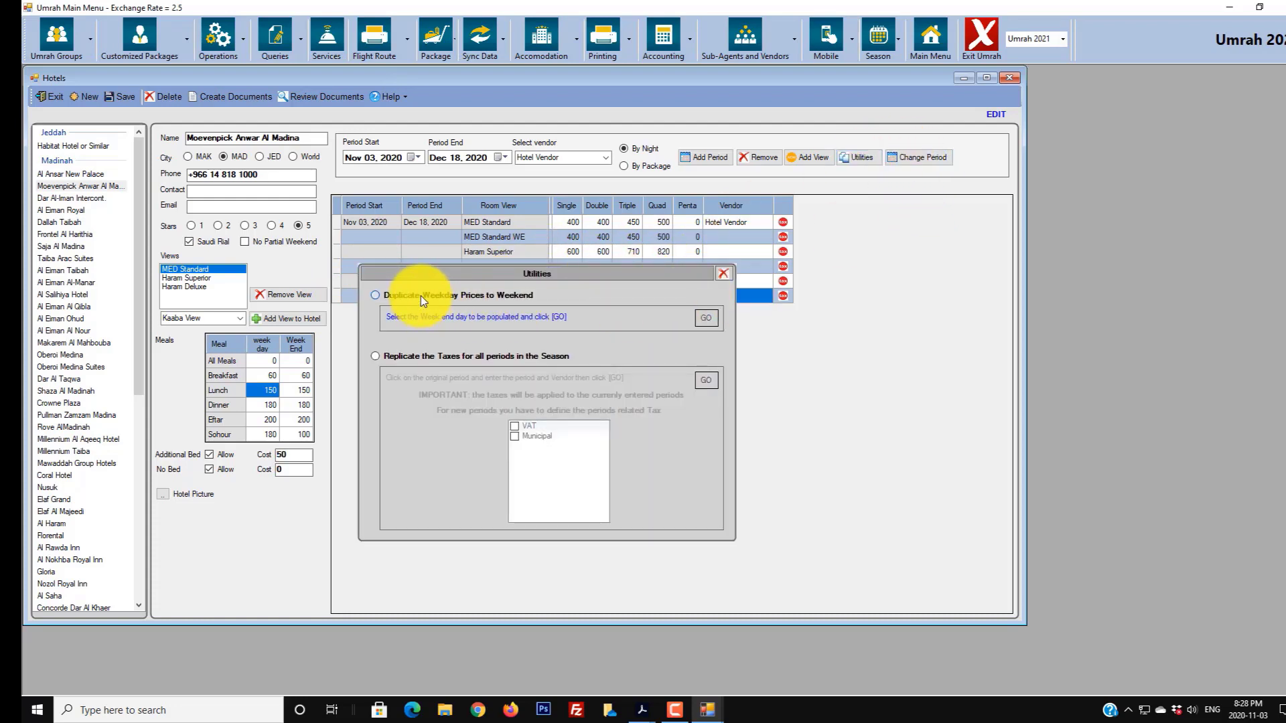
pyautogui.click(705, 318)
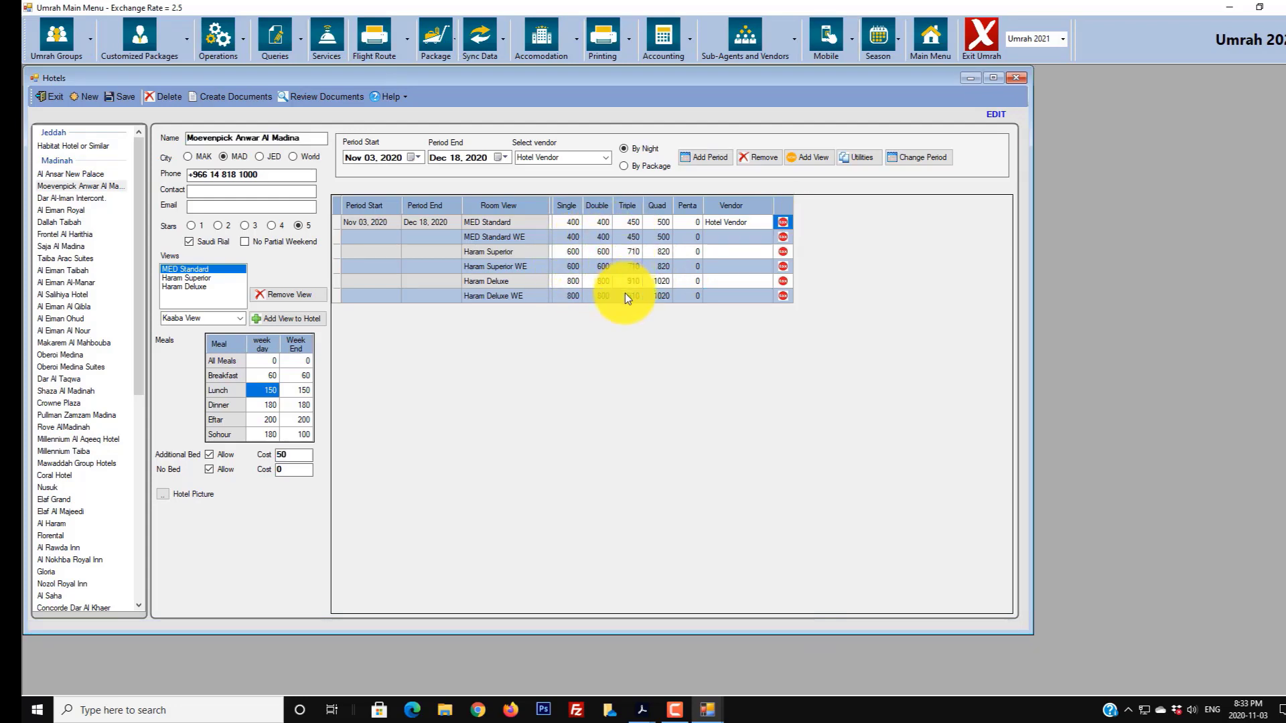
# - Apply VAT and Municipal tax to the MED Standard period row
pyautogui.click(781, 222)
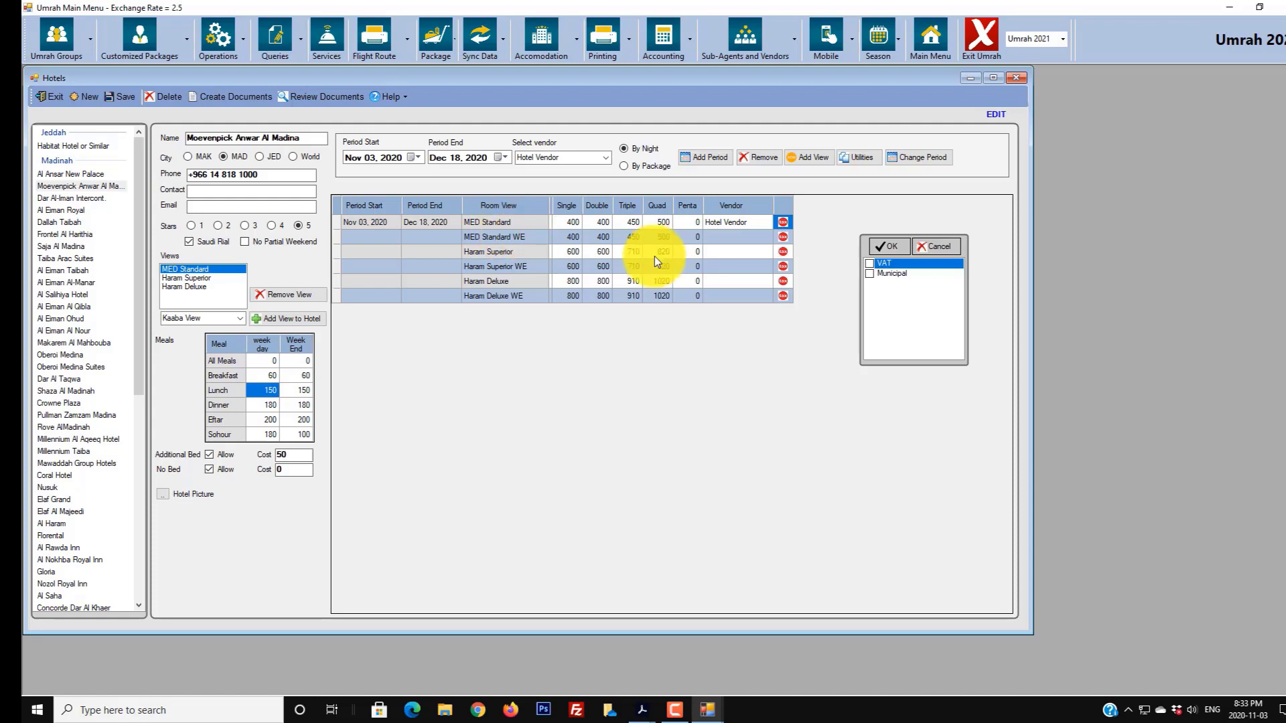
pyautogui.click(871, 274)
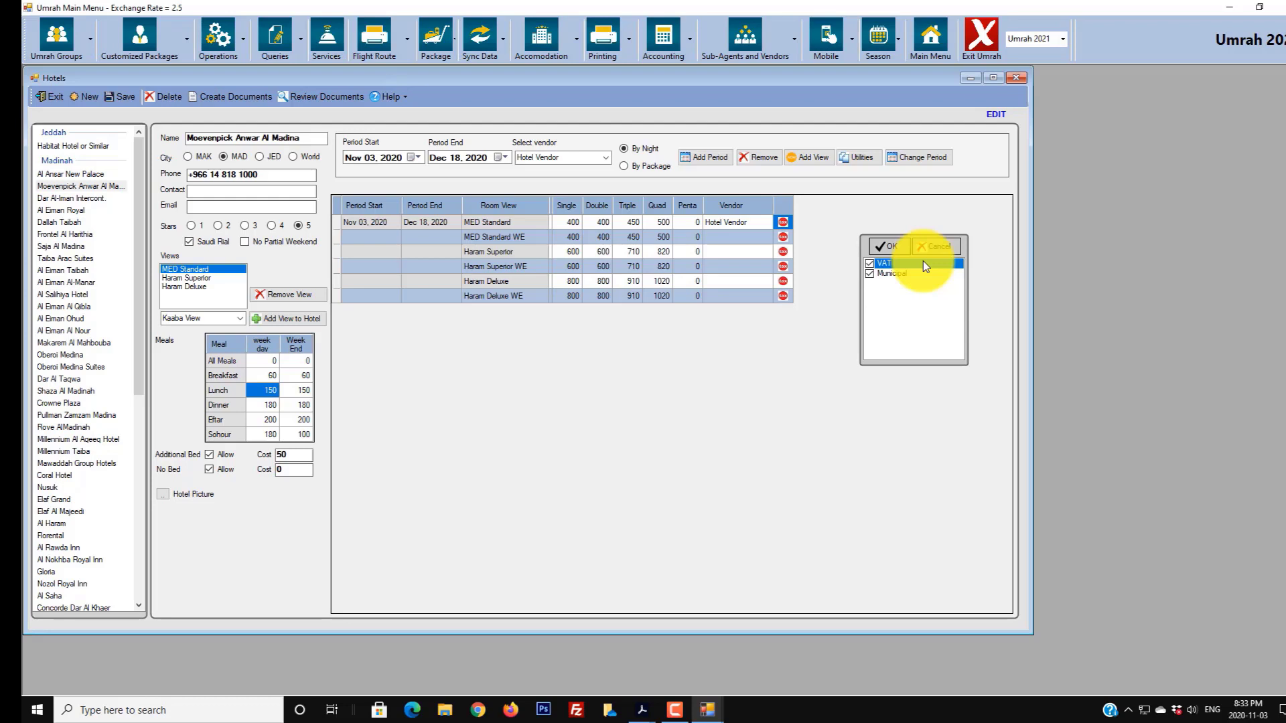
pyautogui.click(890, 247)
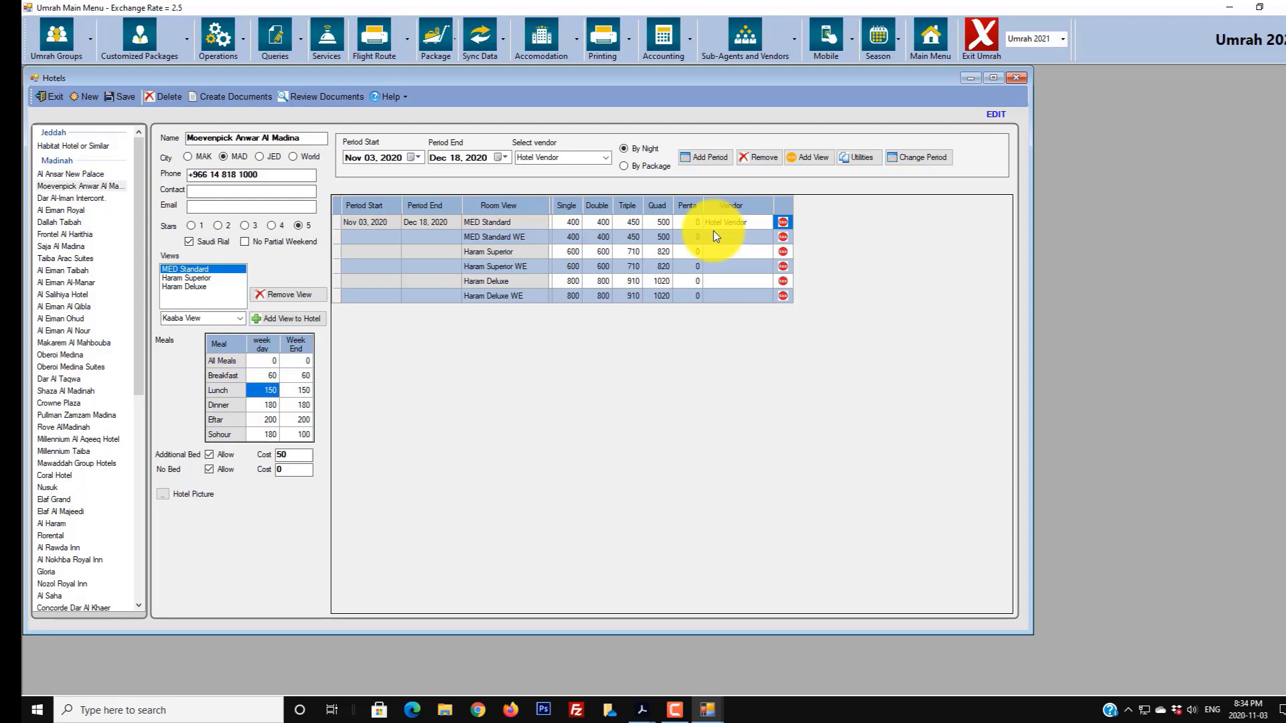
pyautogui.click(784, 223)
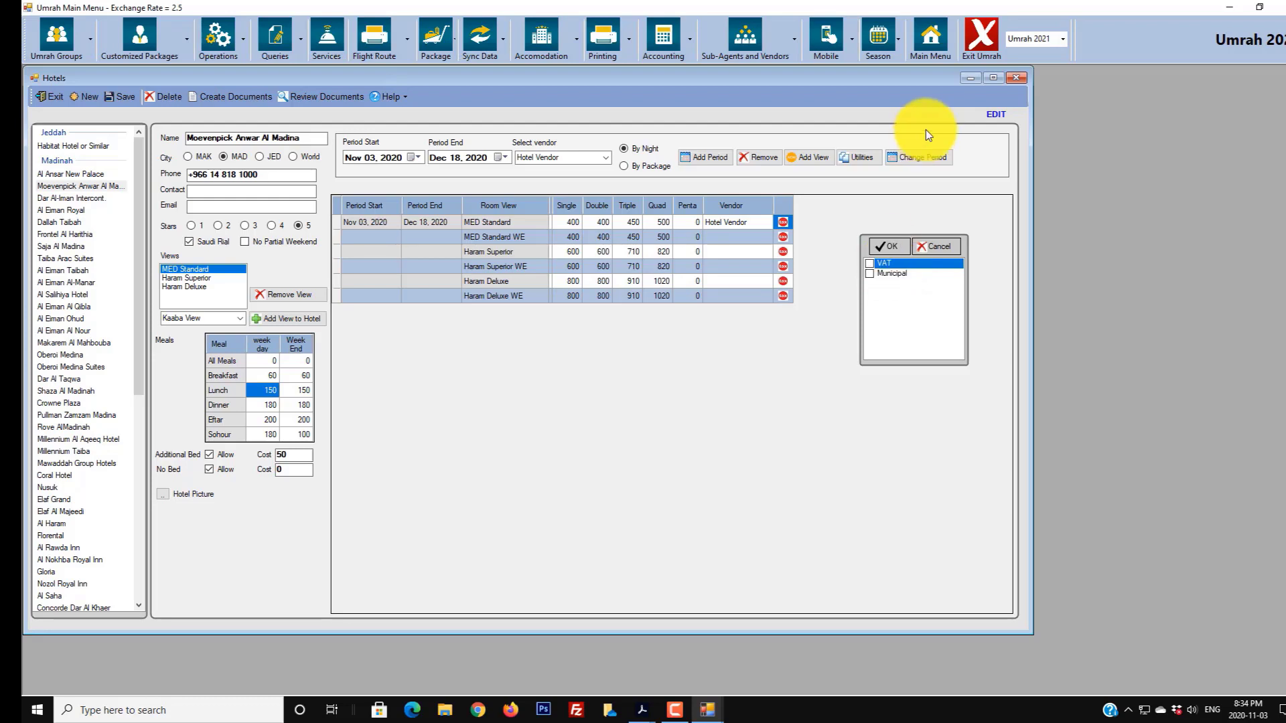
pyautogui.click(882, 273)
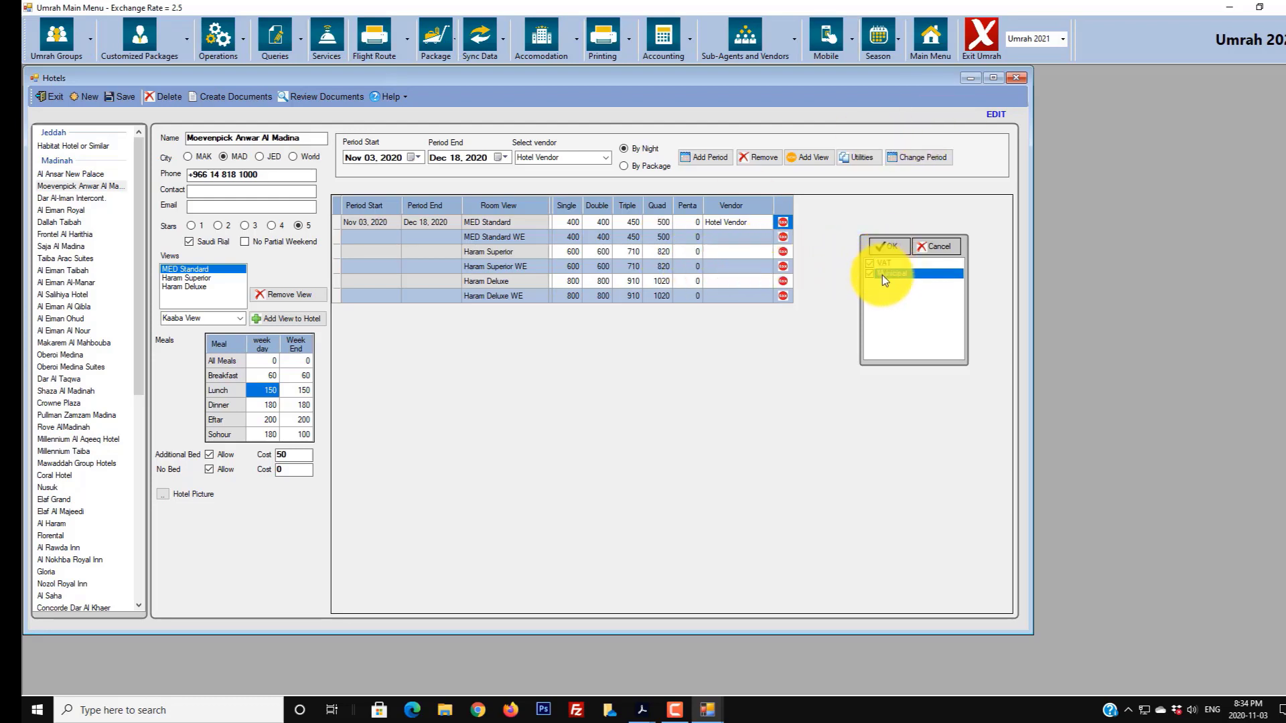
pyautogui.click(885, 263)
pyautogui.click(897, 248)
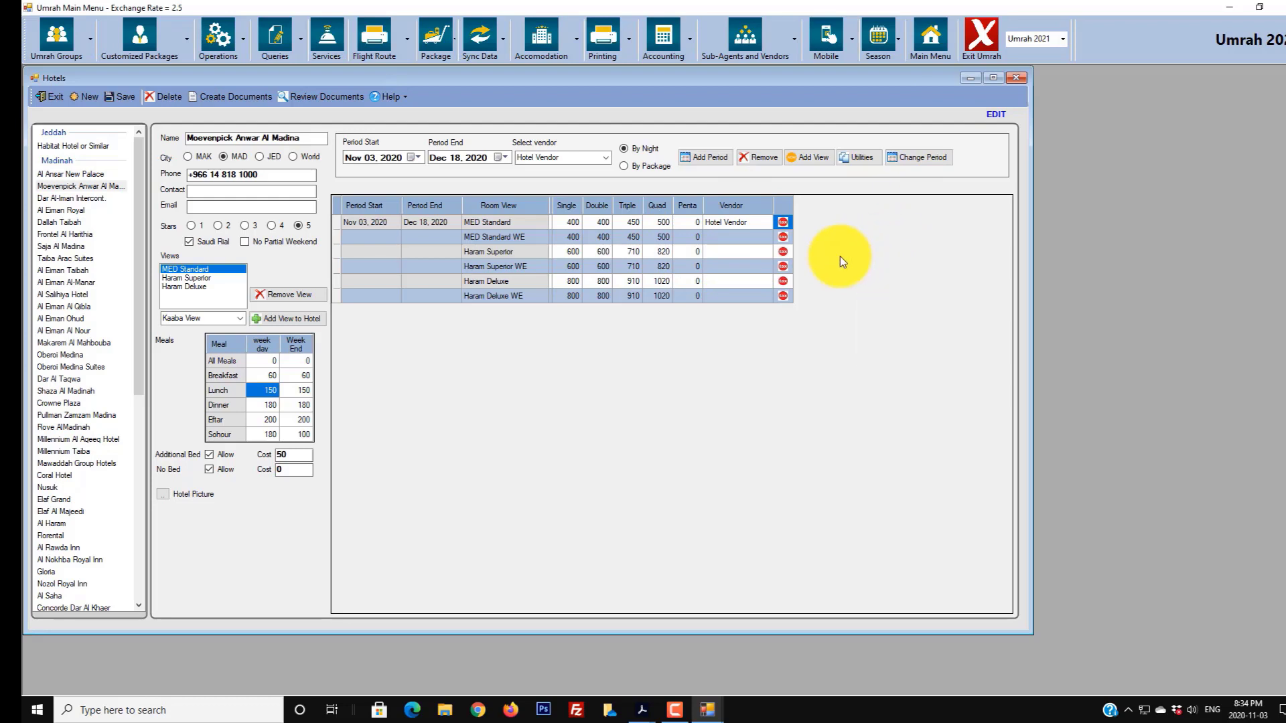
# - Confirm taxes for MED Standard WE and apply VAT and Municipal tax to Haram Superior
pyautogui.click(784, 237)
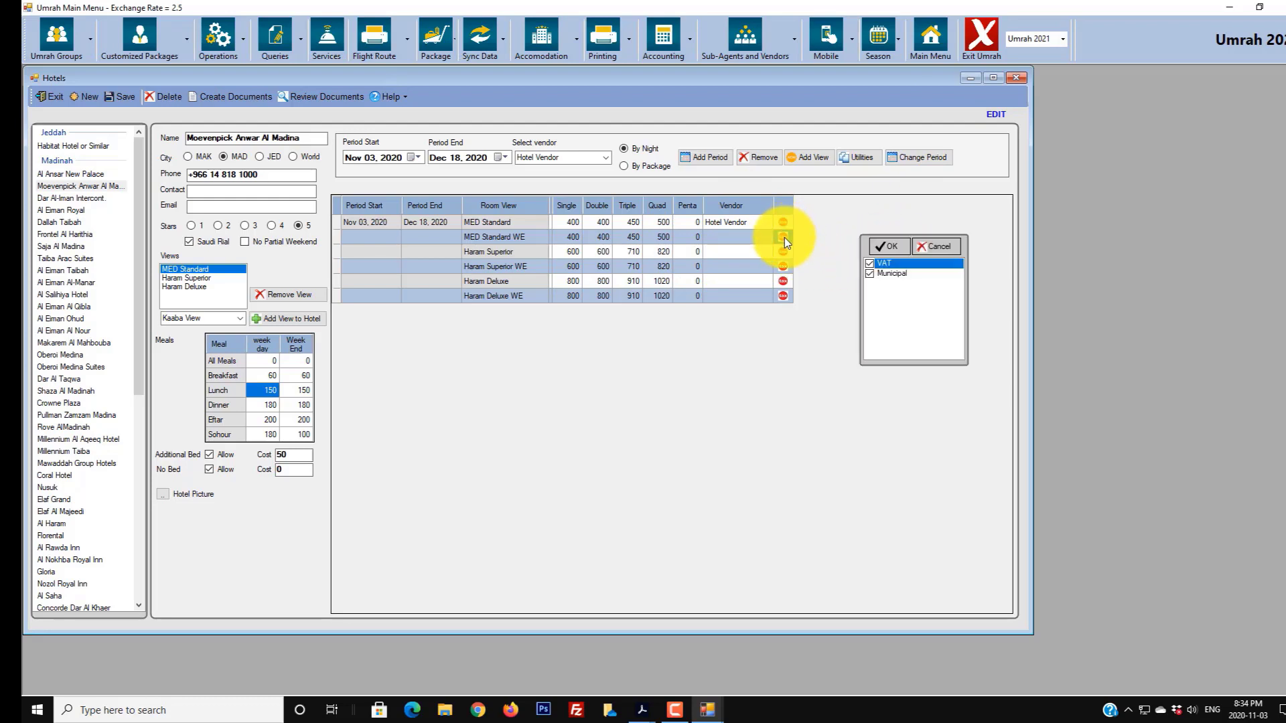
pyautogui.click(887, 246)
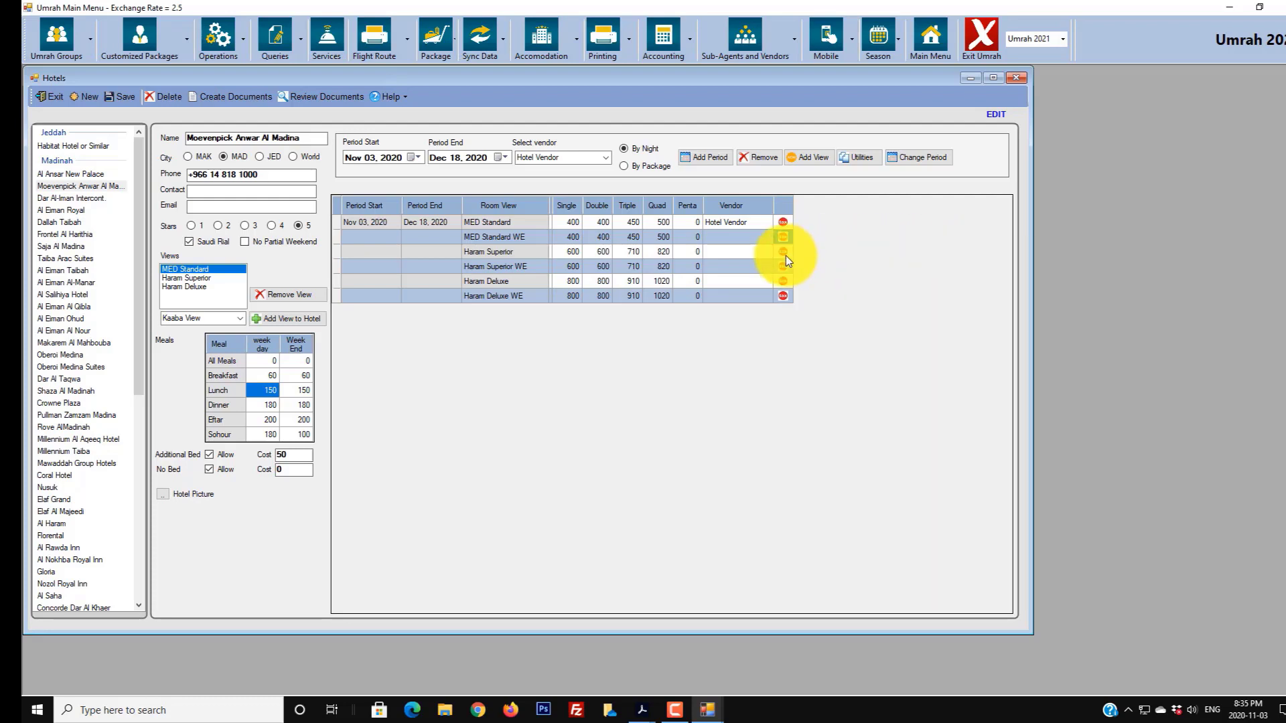
pyautogui.click(783, 252)
pyautogui.click(884, 263)
pyautogui.click(885, 272)
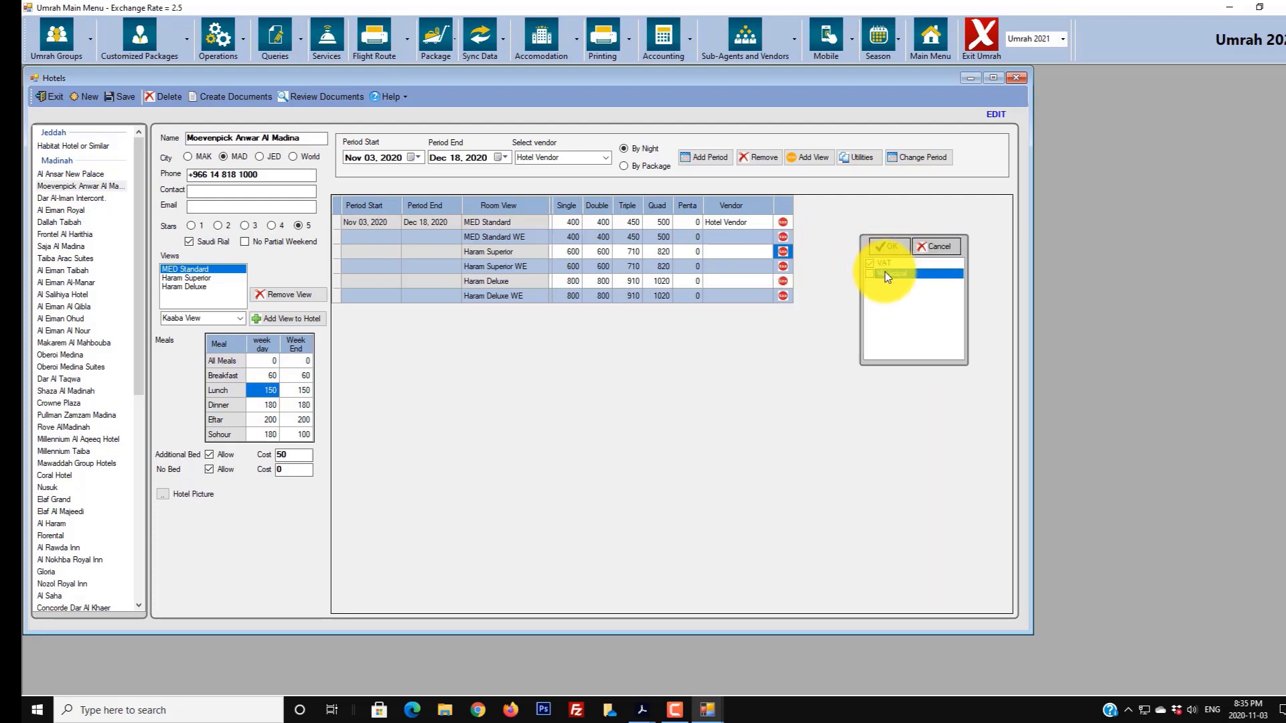
pyautogui.click(885, 246)
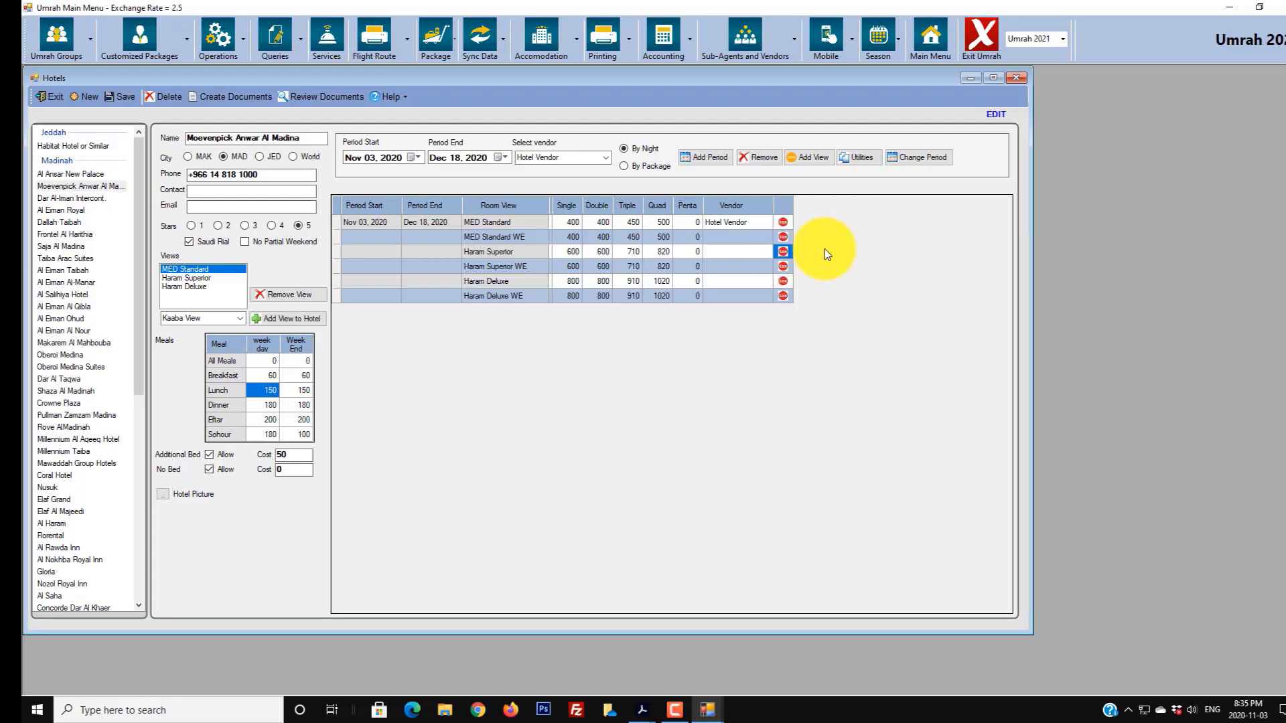
# - Set VAT and Municipal taxes on the Haram Superior WE, Haram Deluxe and Haram Deluxe WE rows
pyautogui.click(784, 266)
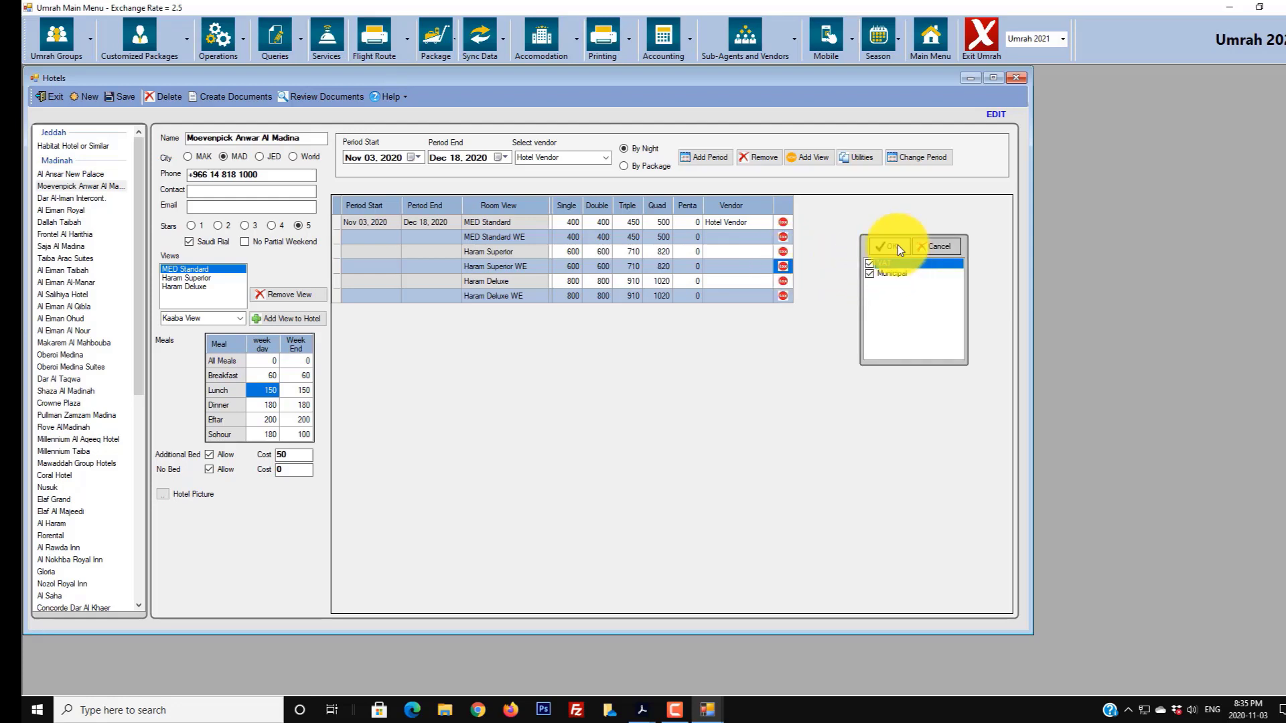
pyautogui.click(897, 245)
pyautogui.click(783, 281)
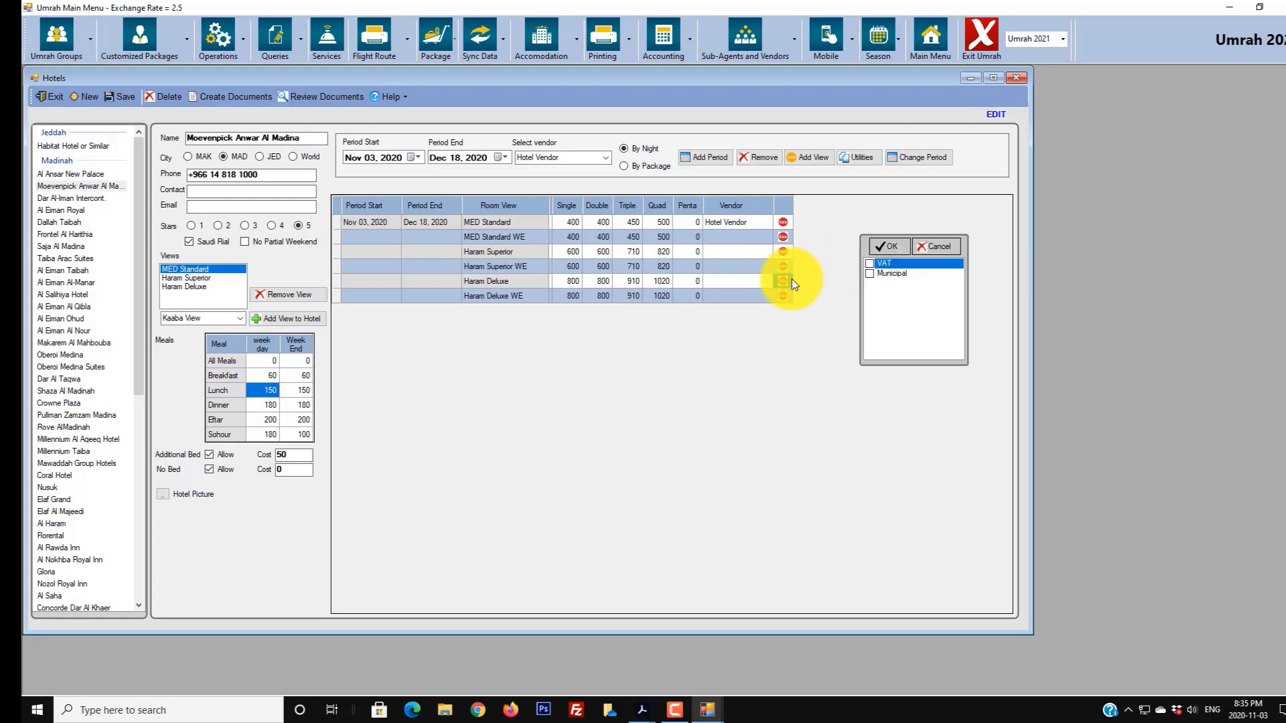
pyautogui.click(873, 273)
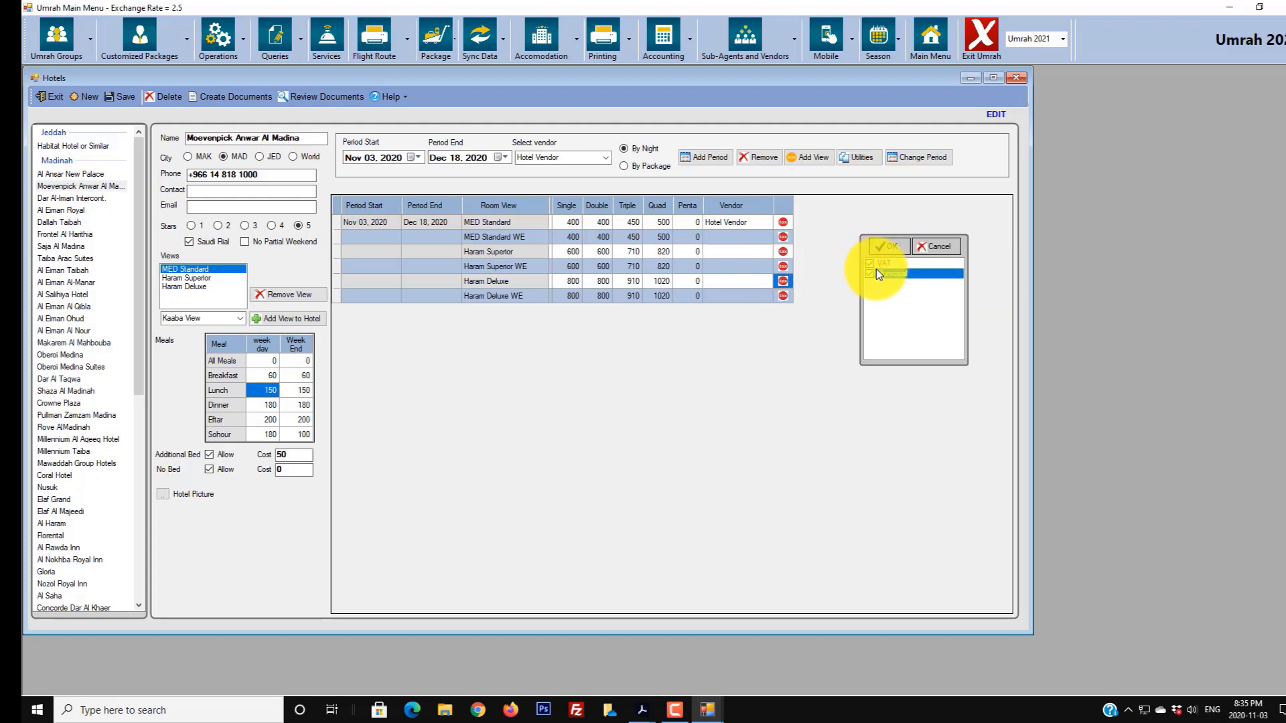
pyautogui.click(875, 265)
pyautogui.click(885, 246)
pyautogui.click(783, 295)
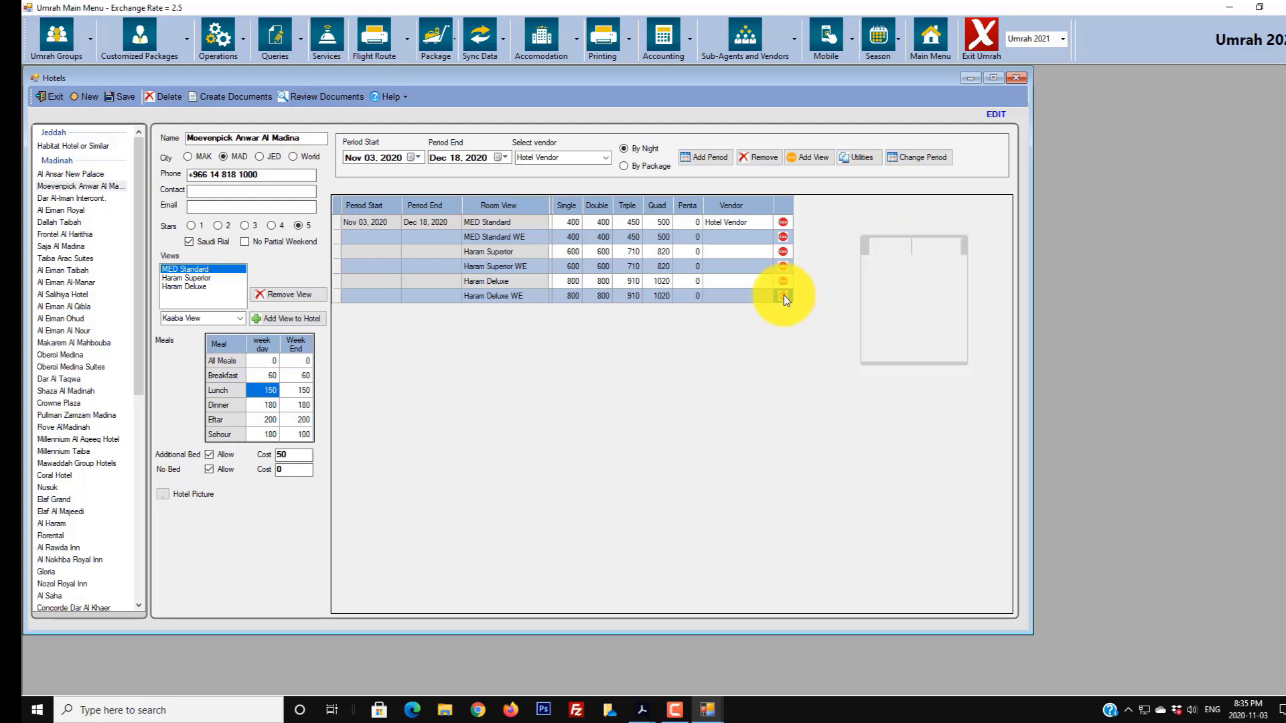
pyautogui.click(890, 247)
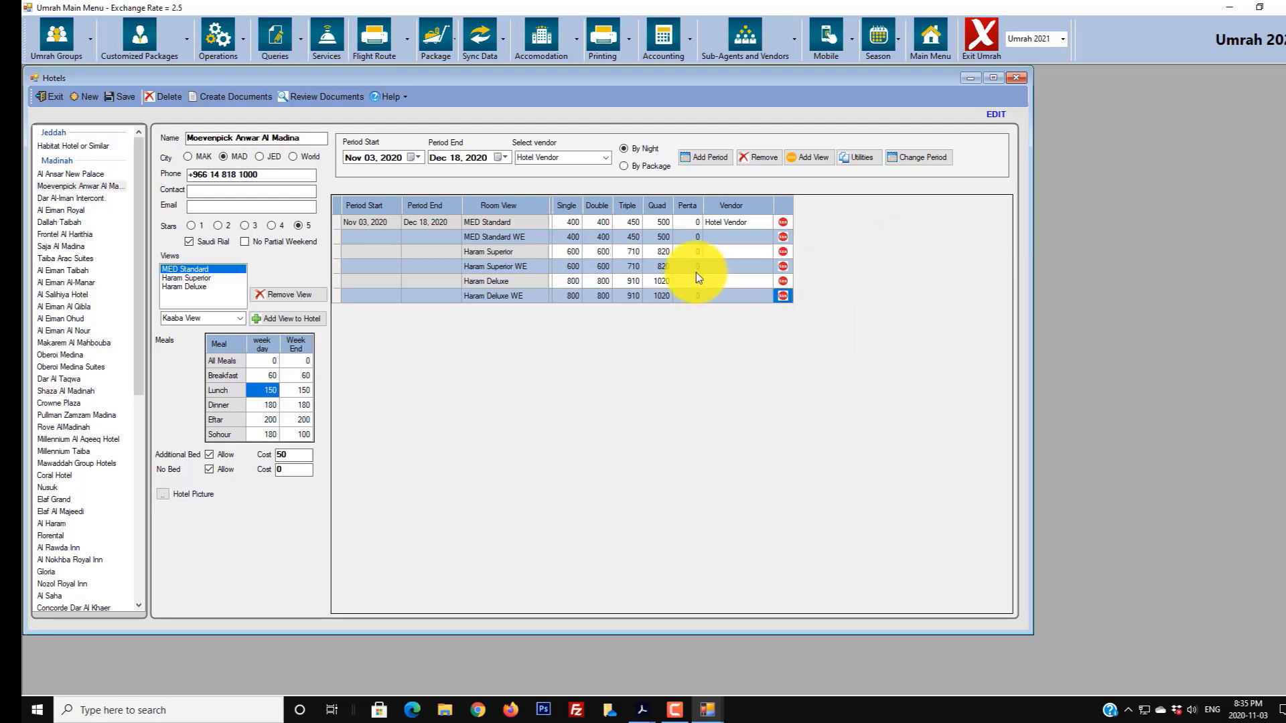
# - Save the hotel's rate periods and dismiss the confirmation message
pyautogui.click(119, 98)
pyautogui.click(666, 391)
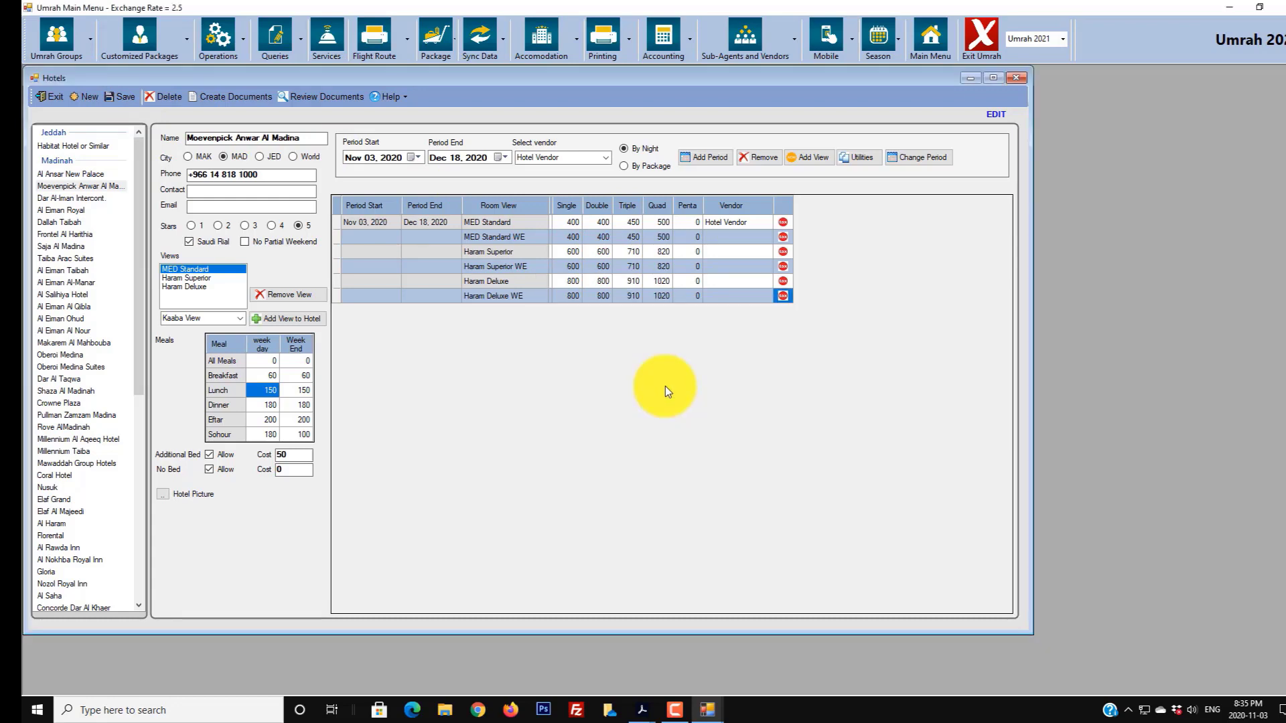
pyautogui.moveTo(675, 708)
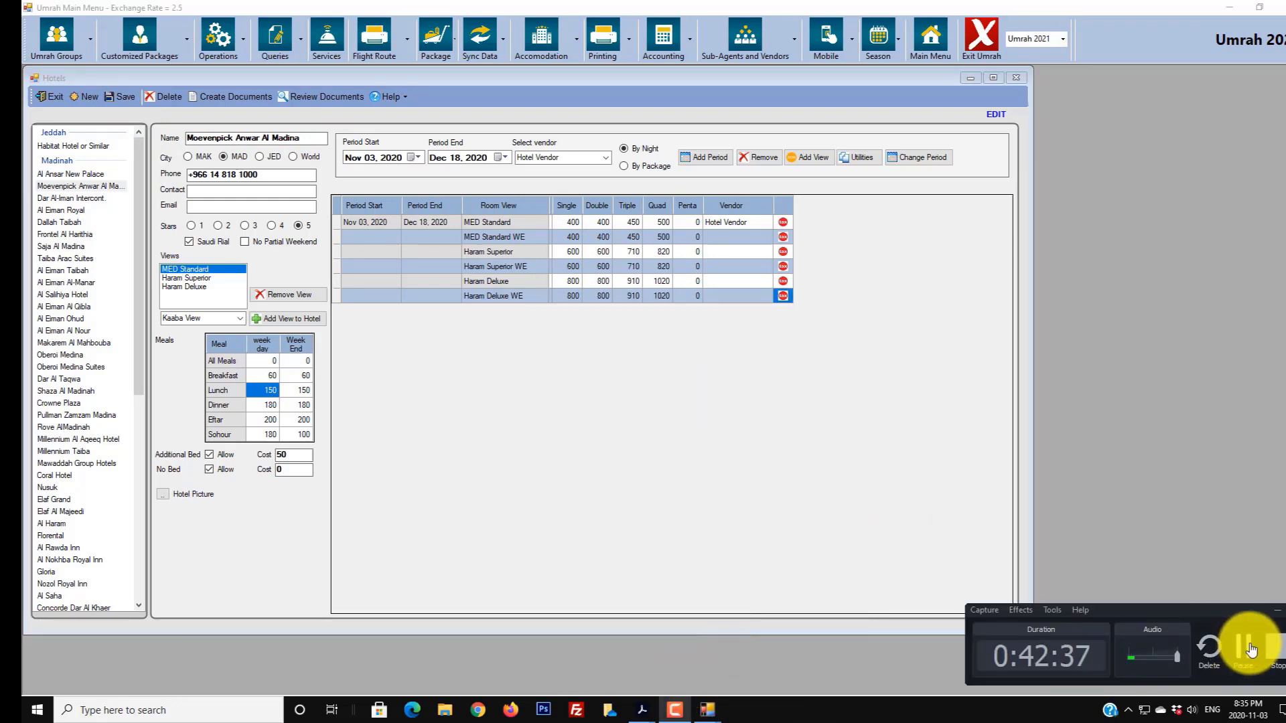
pyautogui.click(1239, 646)
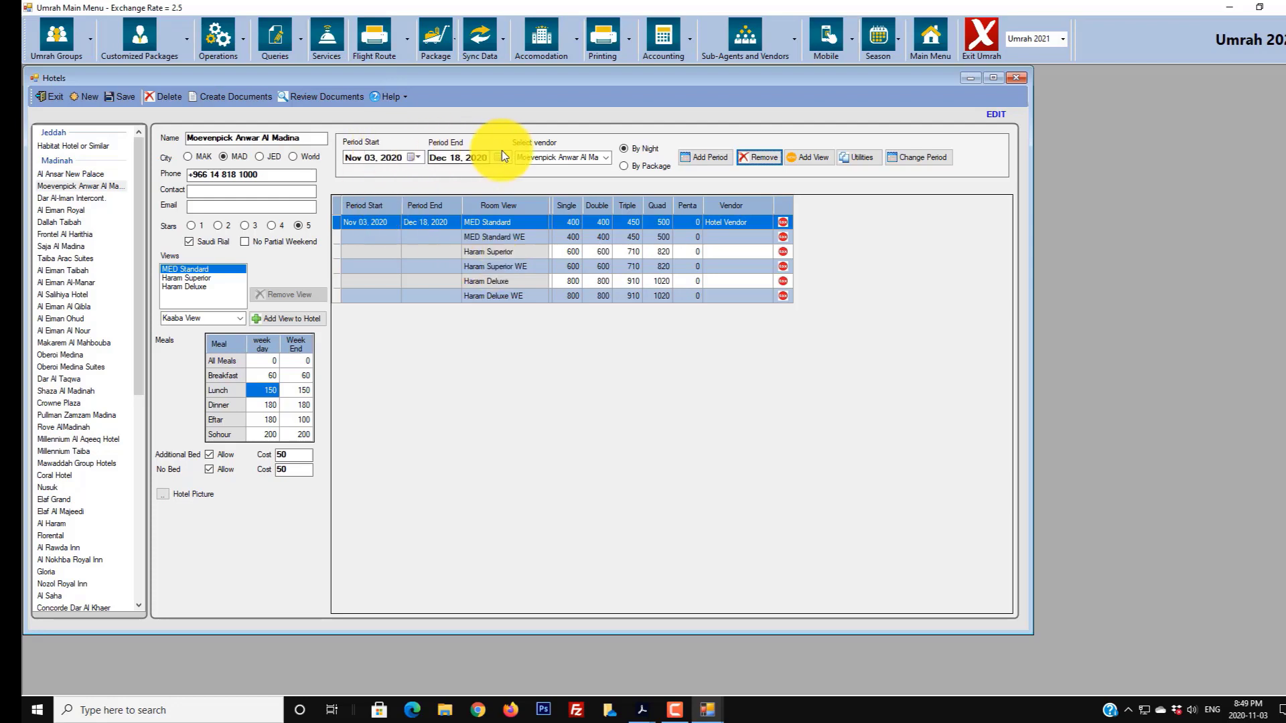
# - Add a General Vendor rate period to the Moevenpick Anwar Al Madina grid, creating six zero-priced room rows
pyautogui.click(604, 158)
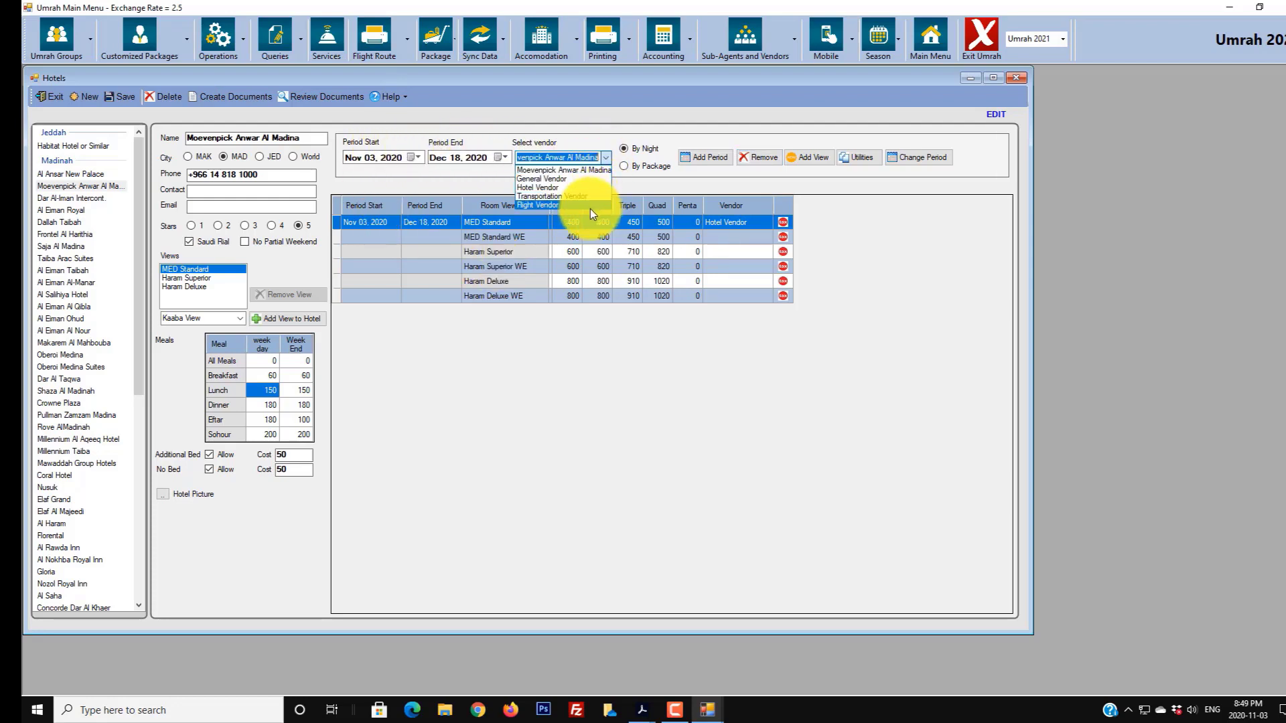
pyautogui.click(553, 178)
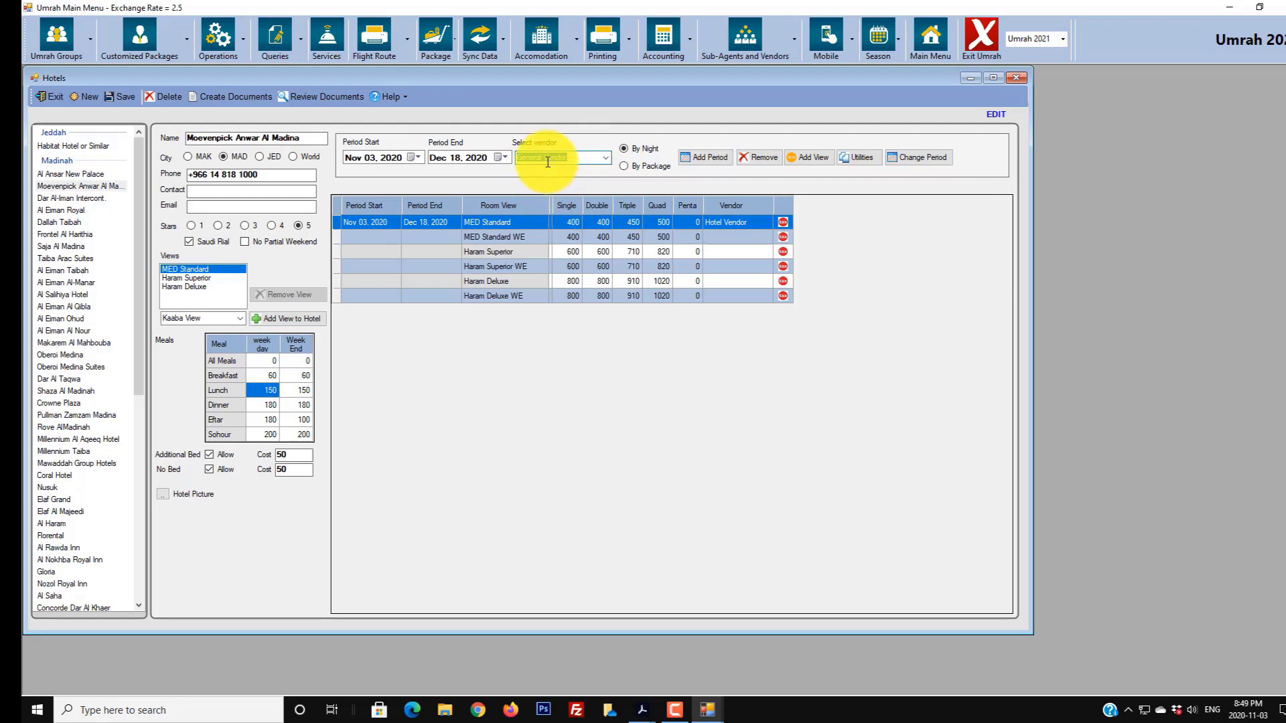
pyautogui.click(713, 160)
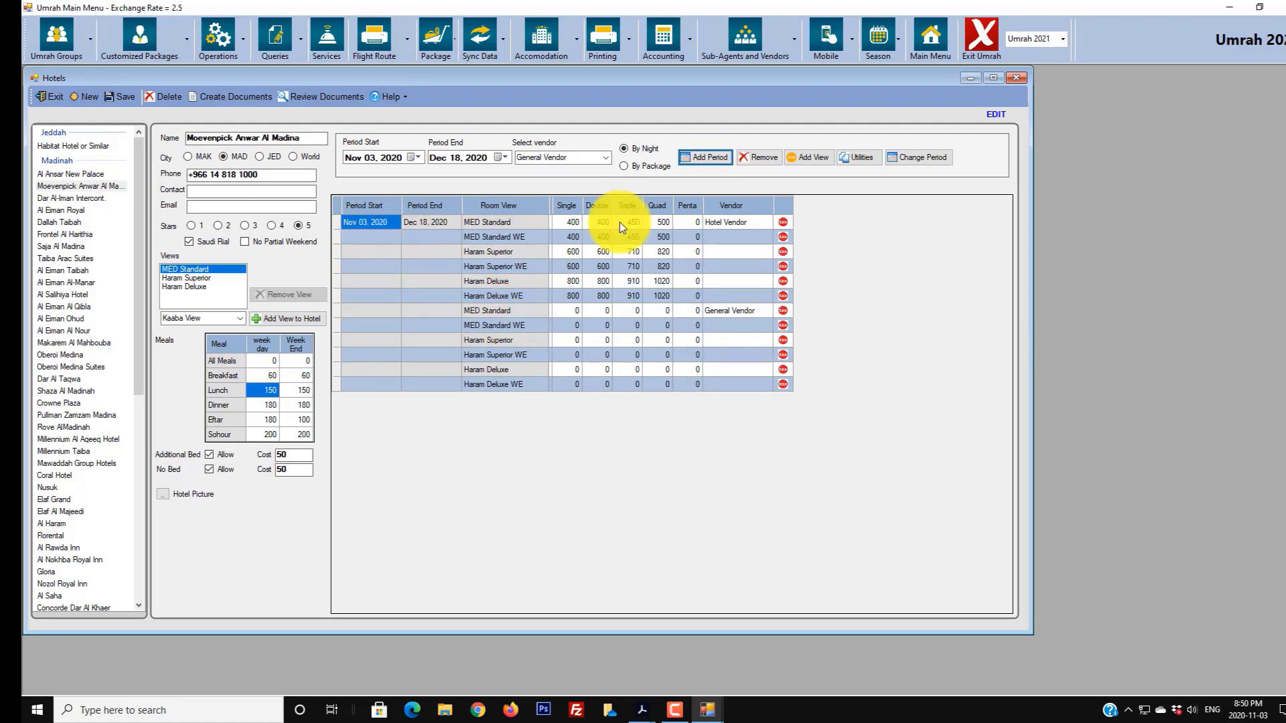
pyautogui.moveTo(518, 307); pyautogui.dragTo(511, 387)
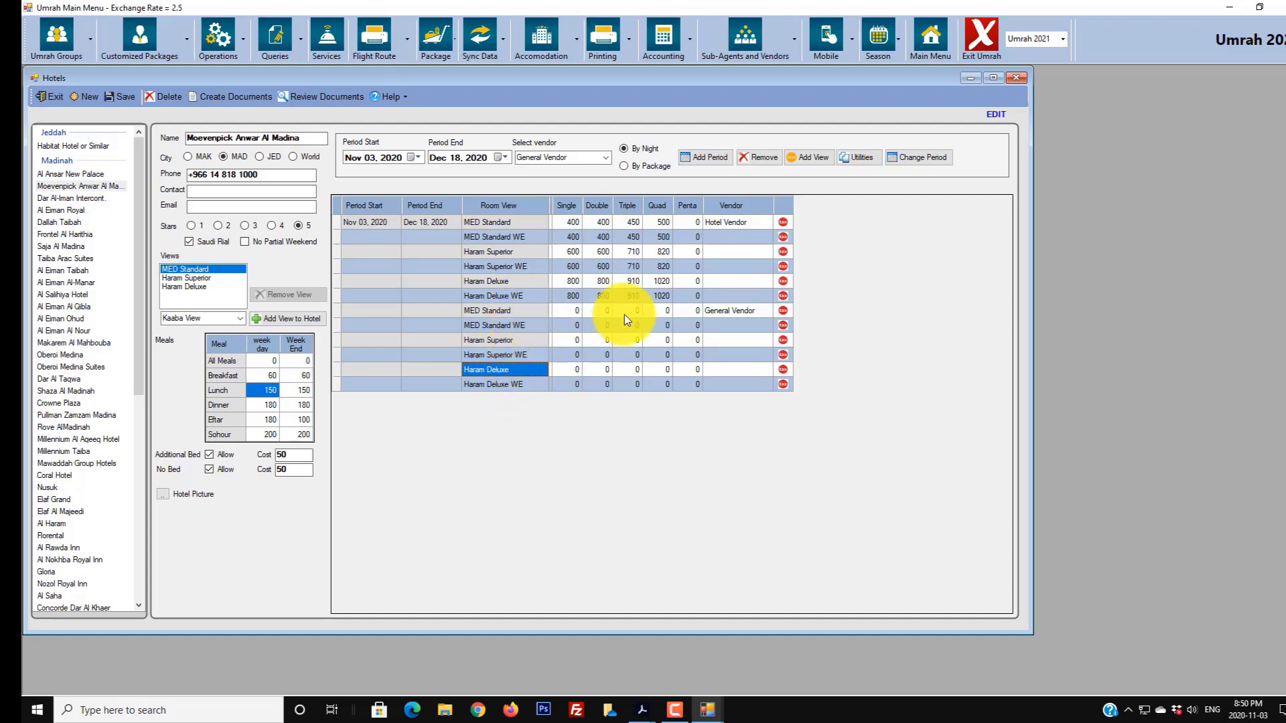
pyautogui.click(718, 311)
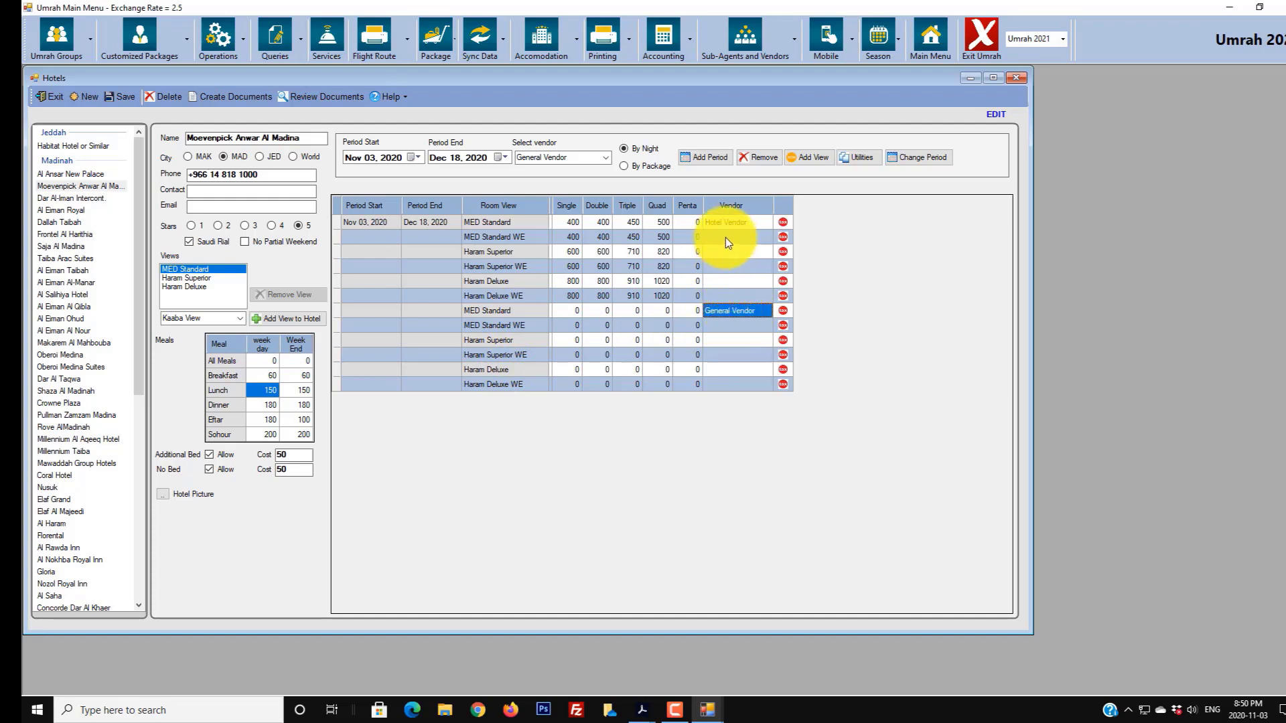
pyautogui.click(573, 311)
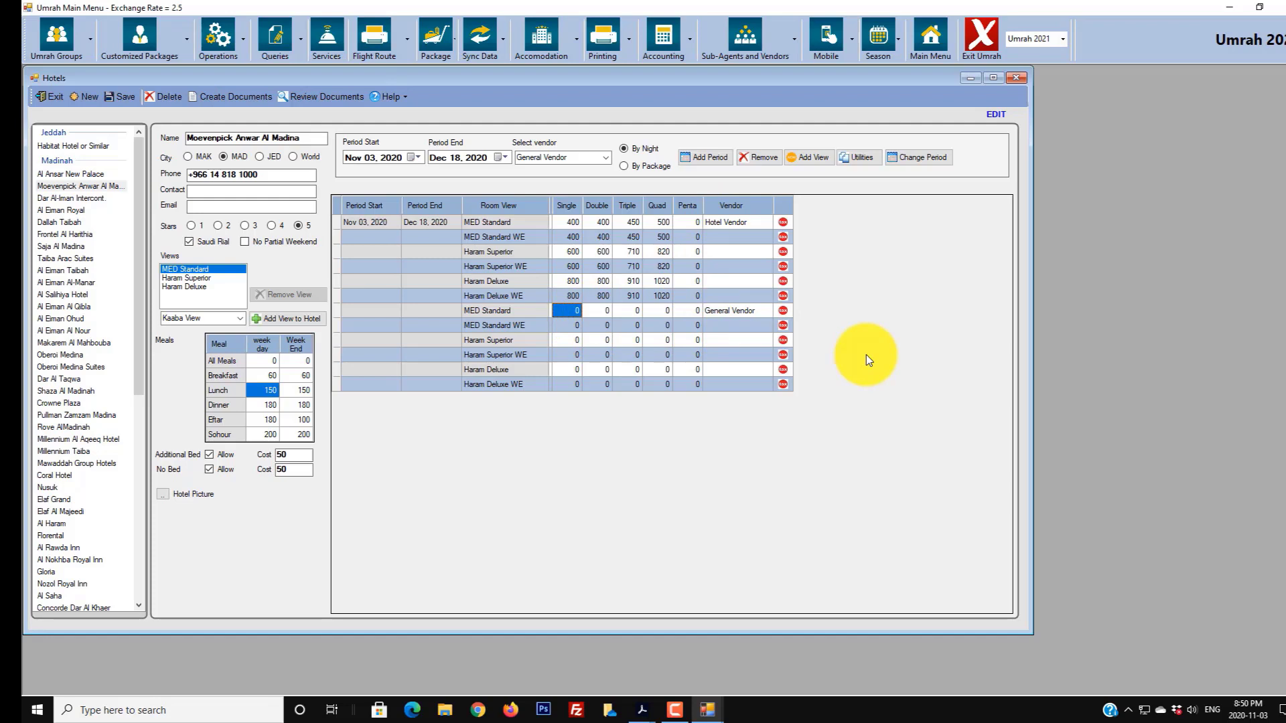
# - Price the General Vendor MED Standard row at 300/300/350/400
pyautogui.write('300')
pyautogui.press('Tab')
pyautogui.write('300')
pyautogui.press('Tab')
pyautogui.write('350')
pyautogui.press('Tab')
pyautogui.write('400')
# - Price the Haram Superior weekday row at 350/350/400/450
pyautogui.press('Down')
pyautogui.press('Left')
pyautogui.press('Down')
pyautogui.press('Left')
pyautogui.press('Left')
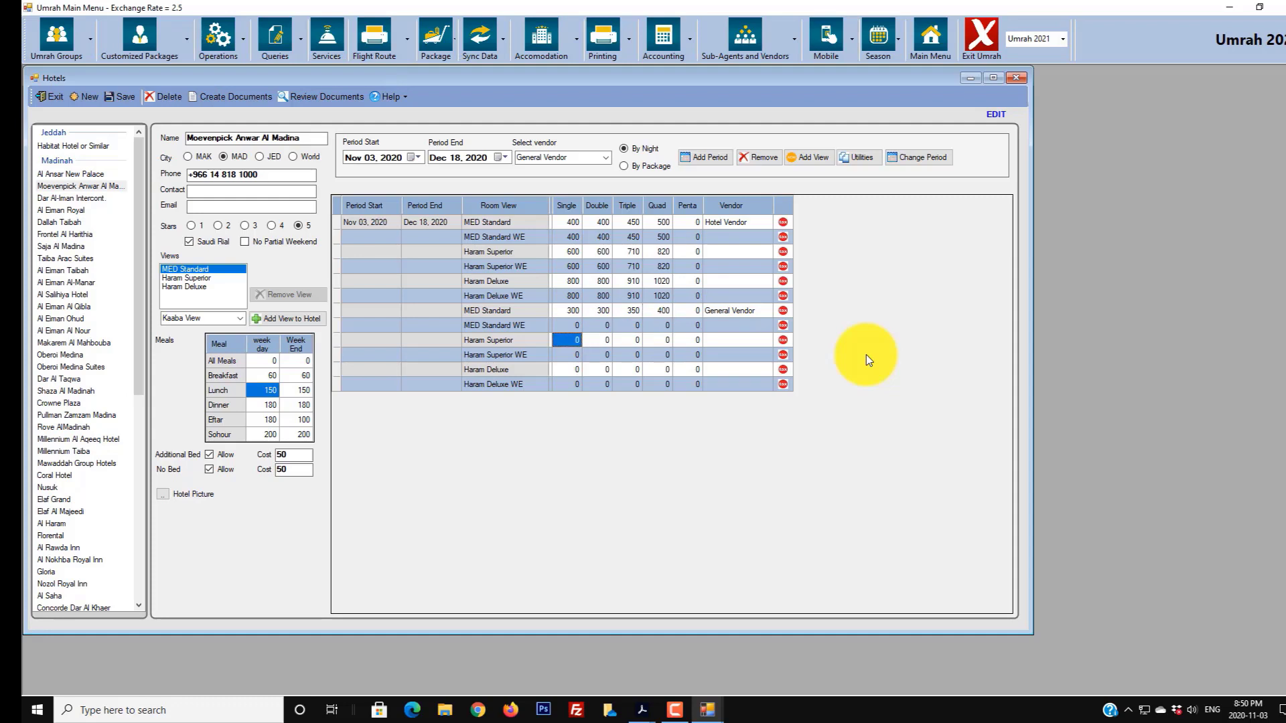
pyautogui.write('350')
pyautogui.press('Tab')
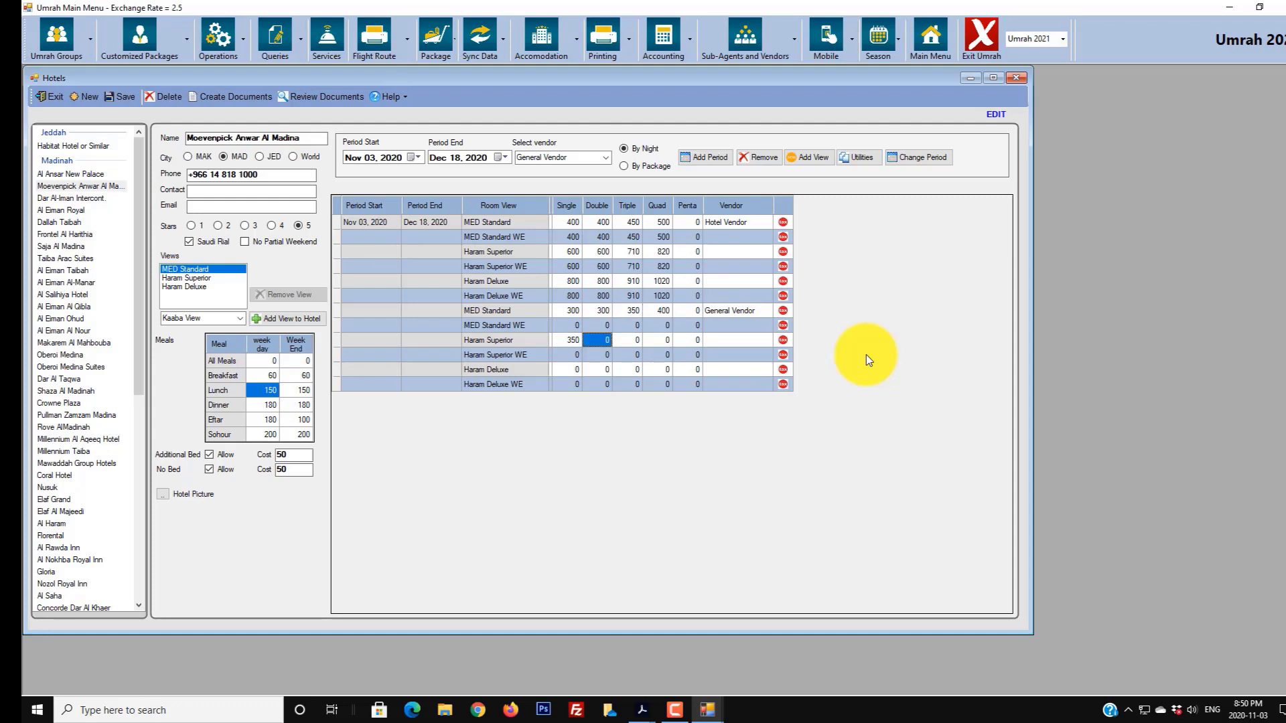
pyautogui.write('350')
pyautogui.press('Tab')
pyautogui.write('400')
pyautogui.press('Tab')
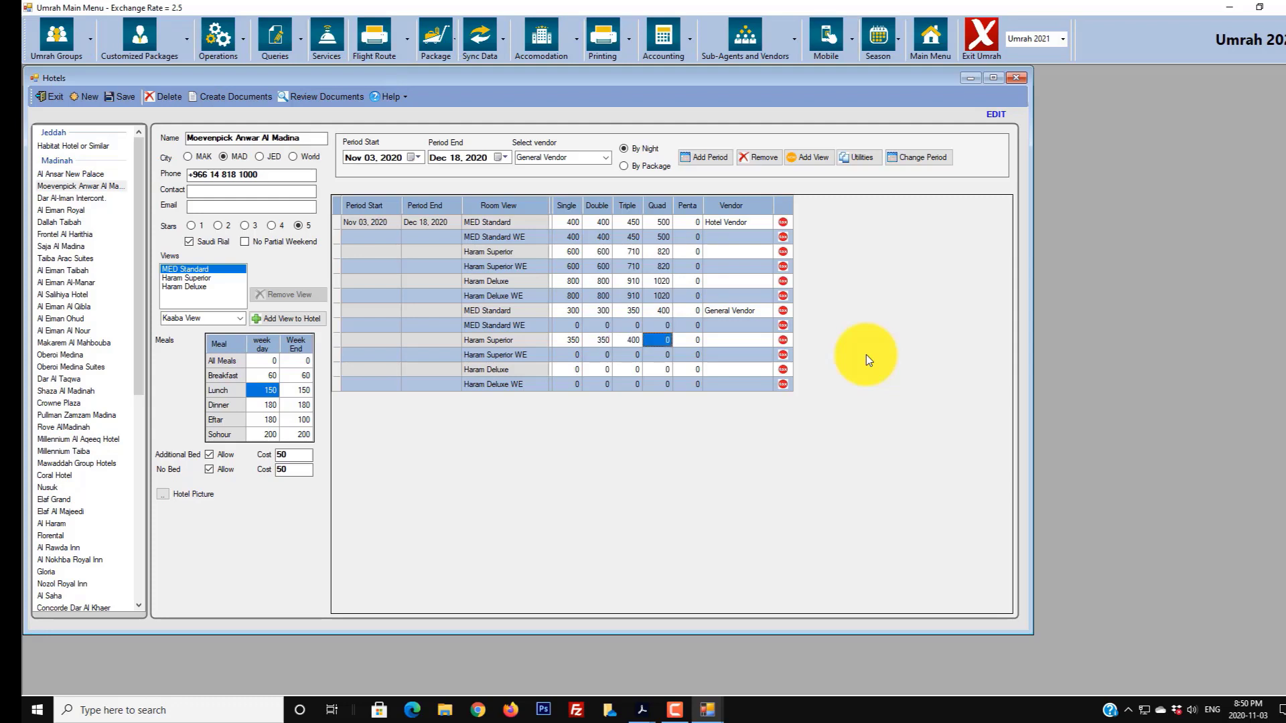
pyautogui.write('450')
# - Price Haram Deluxe at 400/400/450/500 and pick Duplicate Weekday Prices to Weekend in Utilities
pyautogui.press('Down')
pyautogui.press('Left')
pyautogui.press('Left')
pyautogui.press('Down')
pyautogui.press('Left')
pyautogui.write('400')
pyautogui.press('Tab')
pyautogui.write('400')
pyautogui.press('Tab')
pyautogui.write('450')
pyautogui.press('Tab')
pyautogui.write('500')
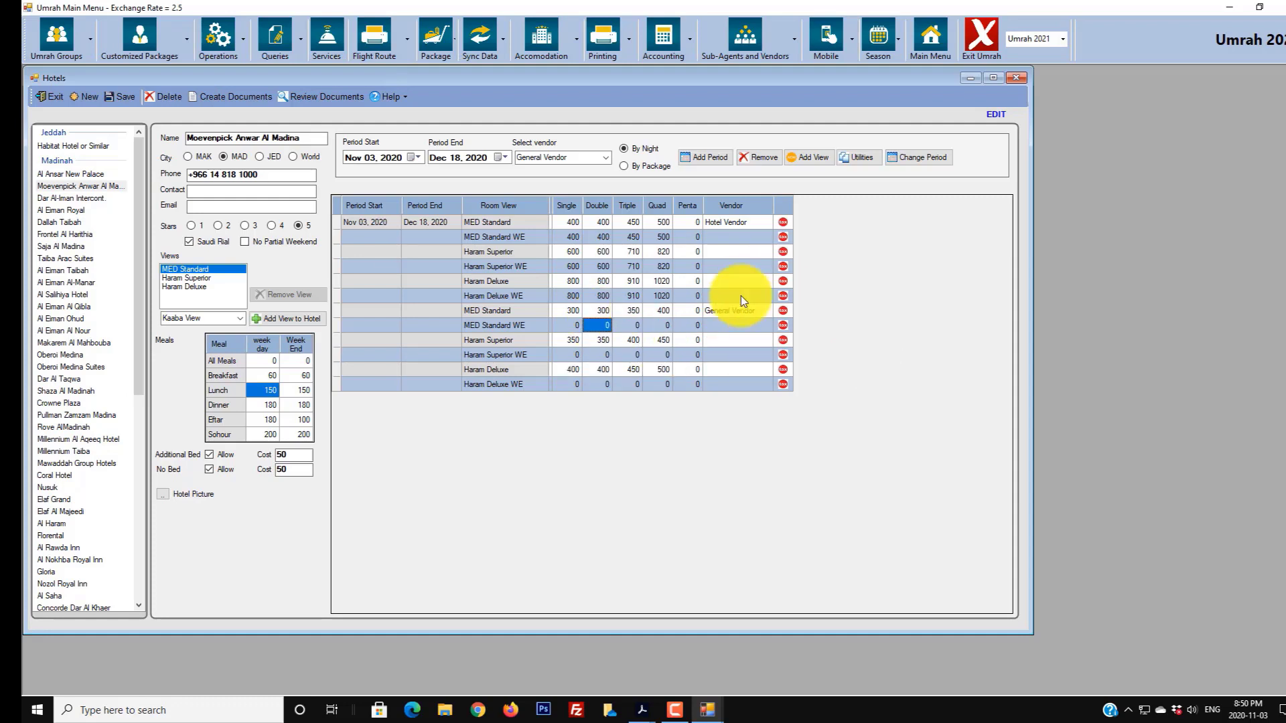
pyautogui.click(863, 159)
pyautogui.click(498, 292)
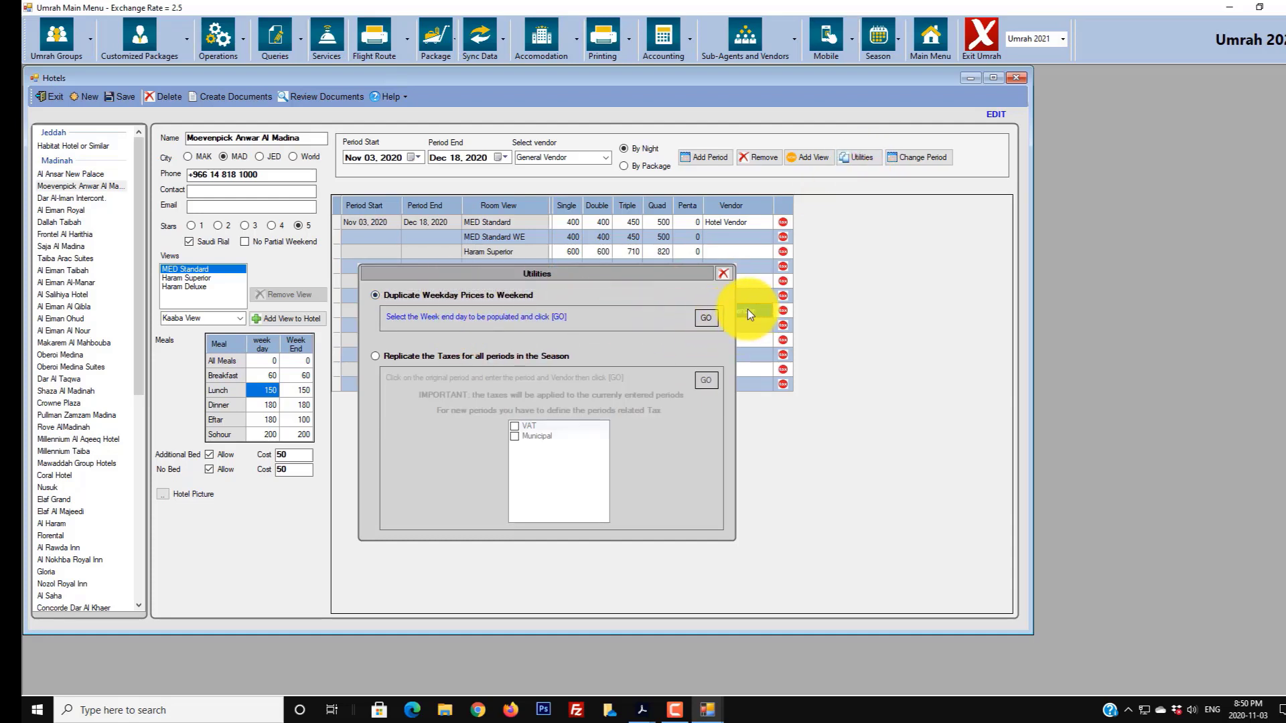
# - Copy weekday prices into the MED Standard, Haram Superior and Haram Deluxe weekend rows
pyautogui.click(702, 318)
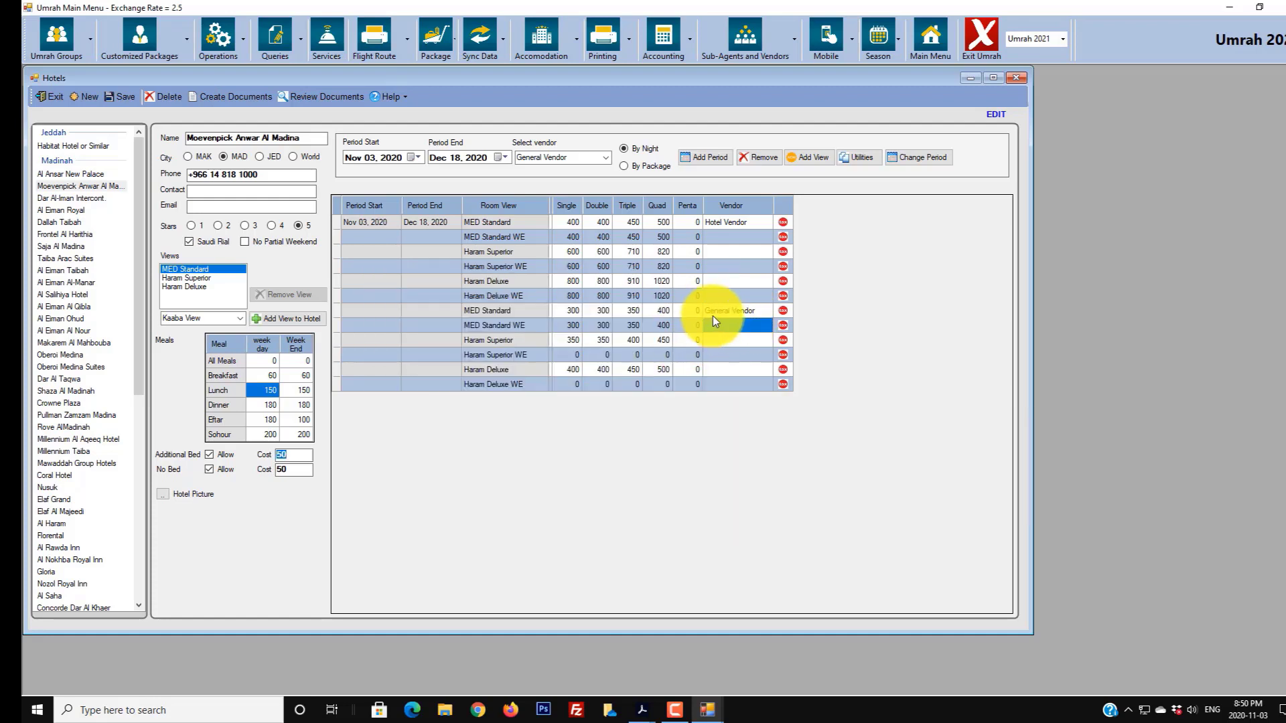
pyautogui.click(859, 158)
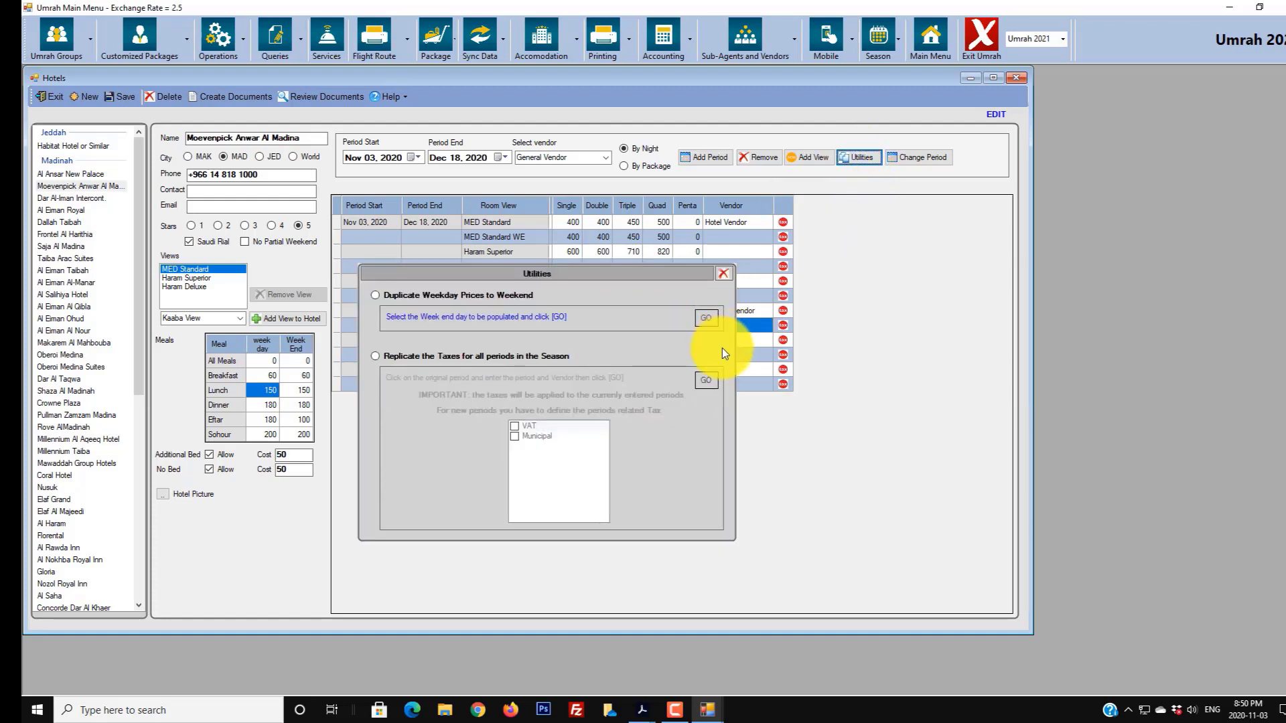
pyautogui.click(452, 300)
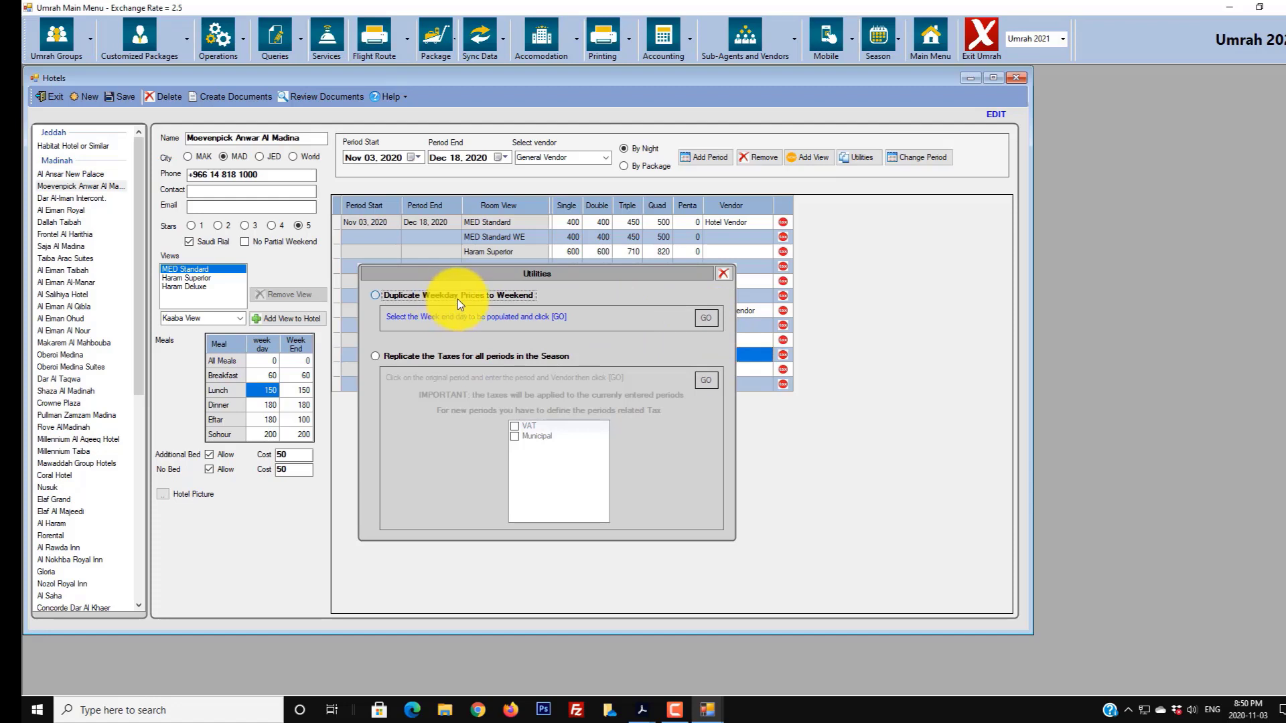
pyautogui.click(707, 318)
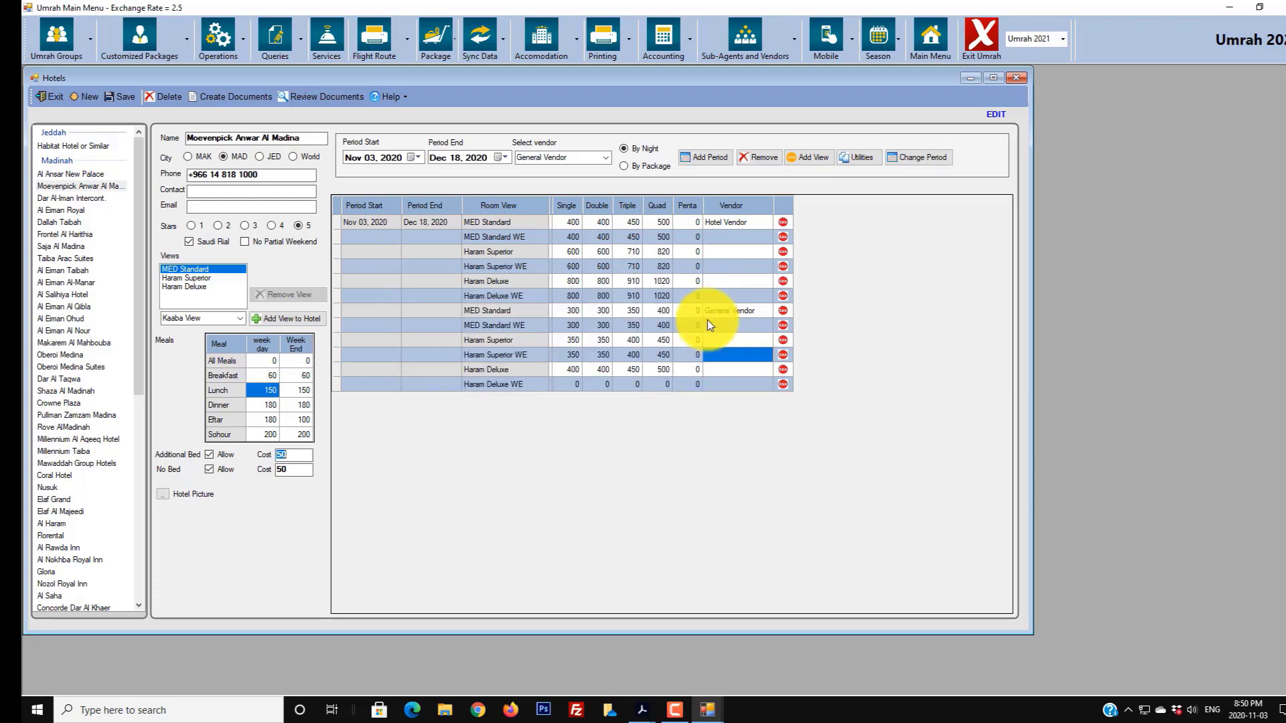
pyautogui.click(712, 386)
pyautogui.click(860, 159)
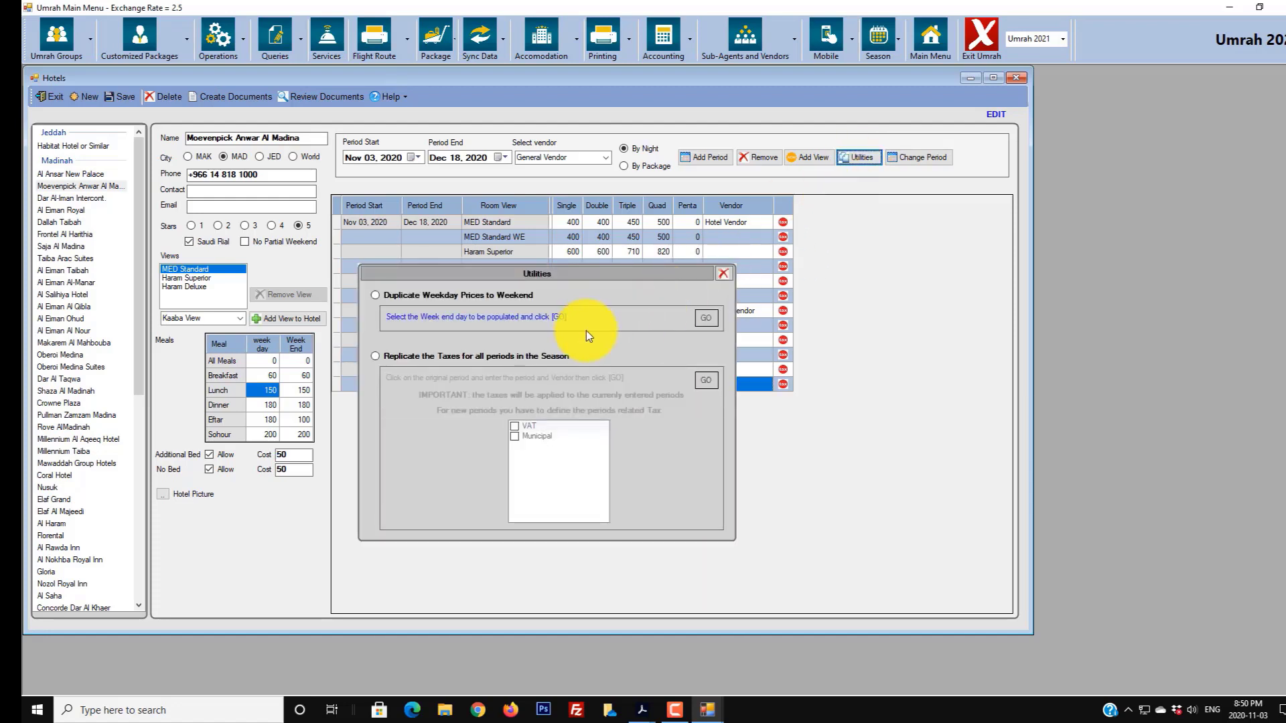
pyautogui.click(508, 295)
pyautogui.click(705, 318)
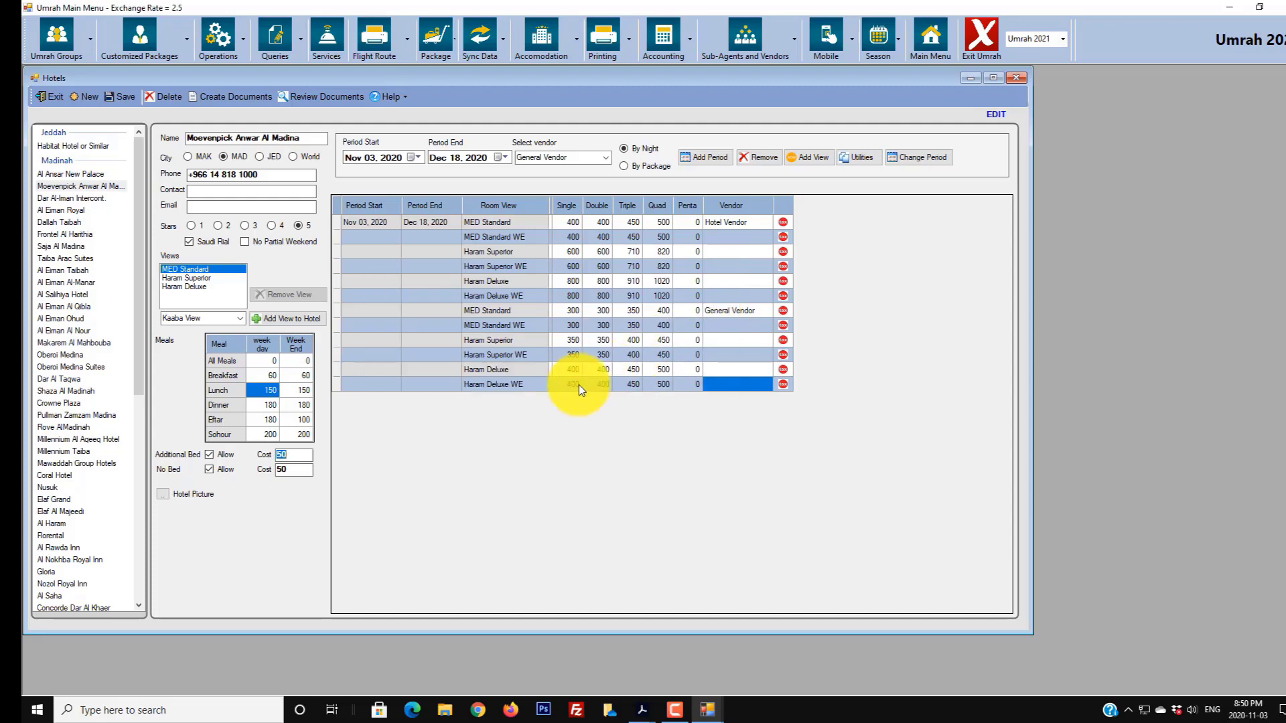
# - Apply Municipal tax to the MED Standard rate and VAT only to Haram Superior
pyautogui.click(783, 312)
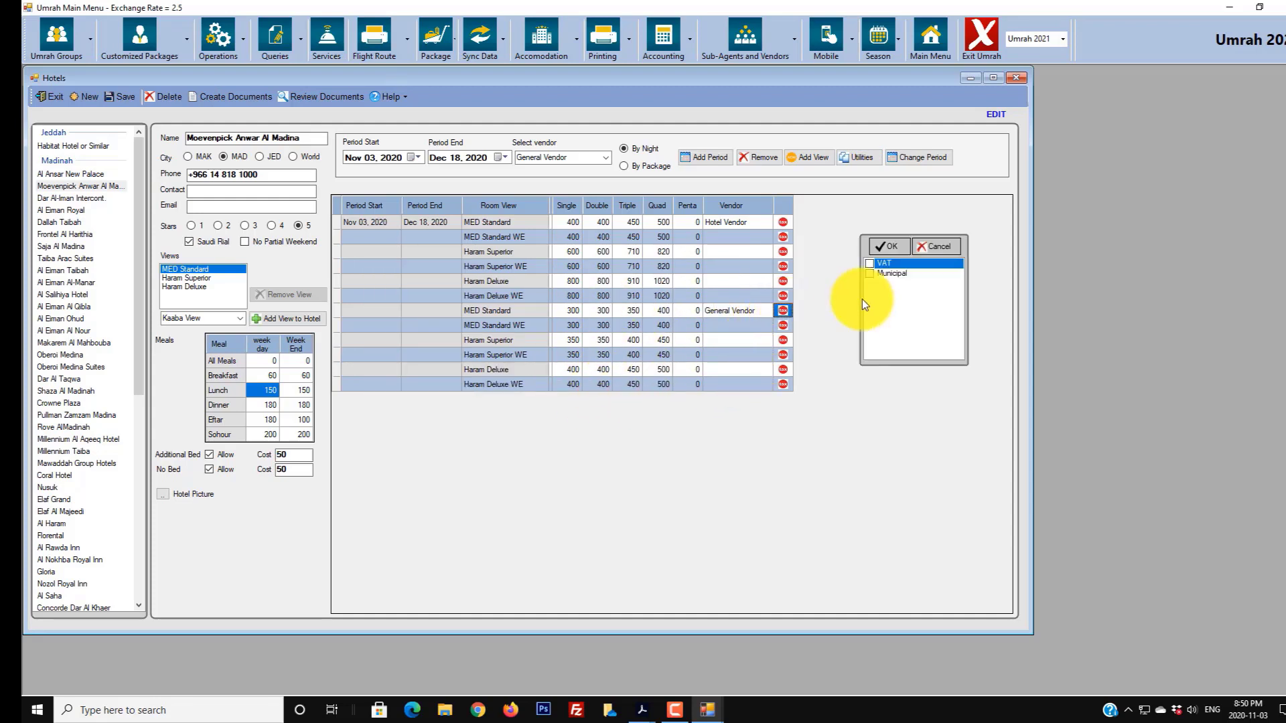
pyautogui.click(871, 275)
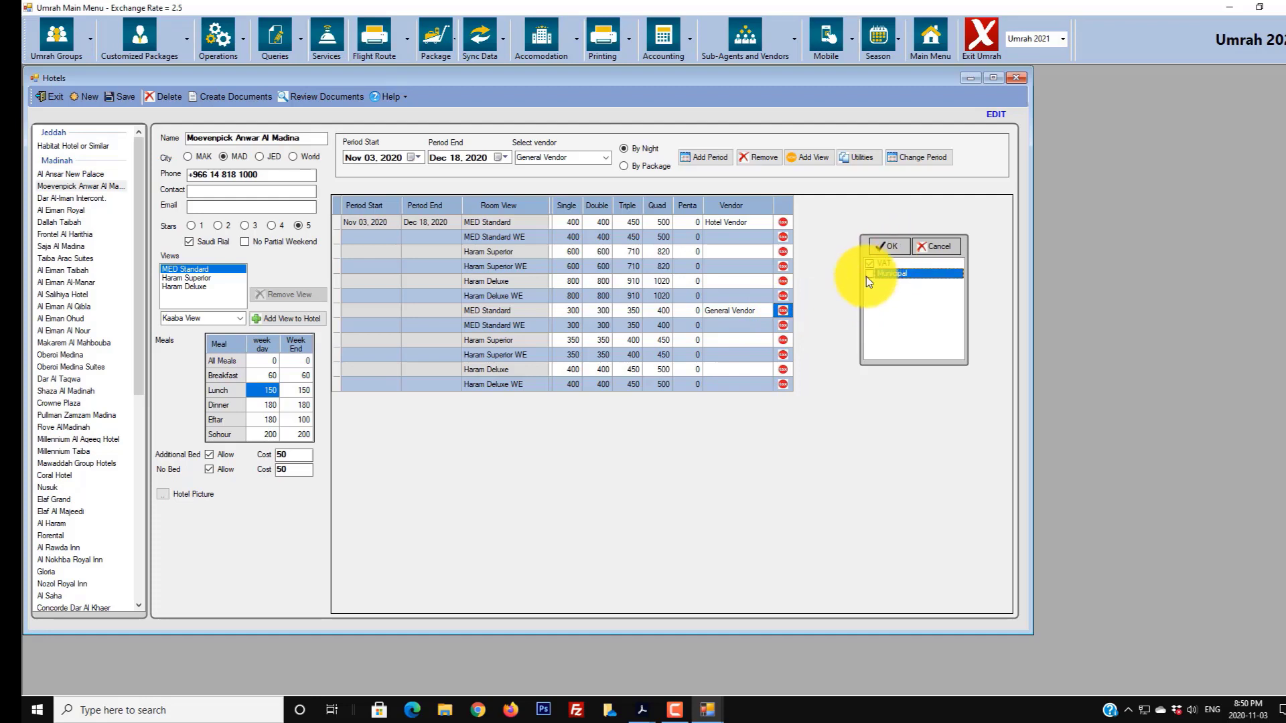
pyautogui.click(890, 247)
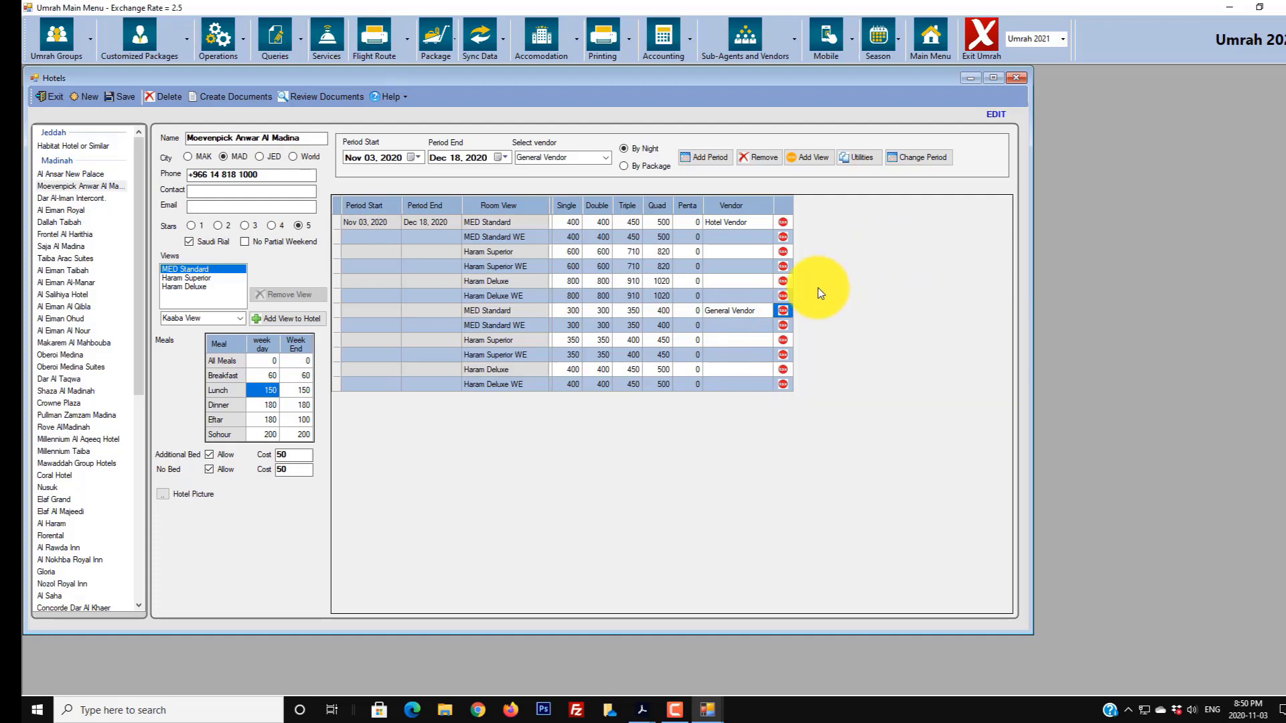
pyautogui.click(785, 340)
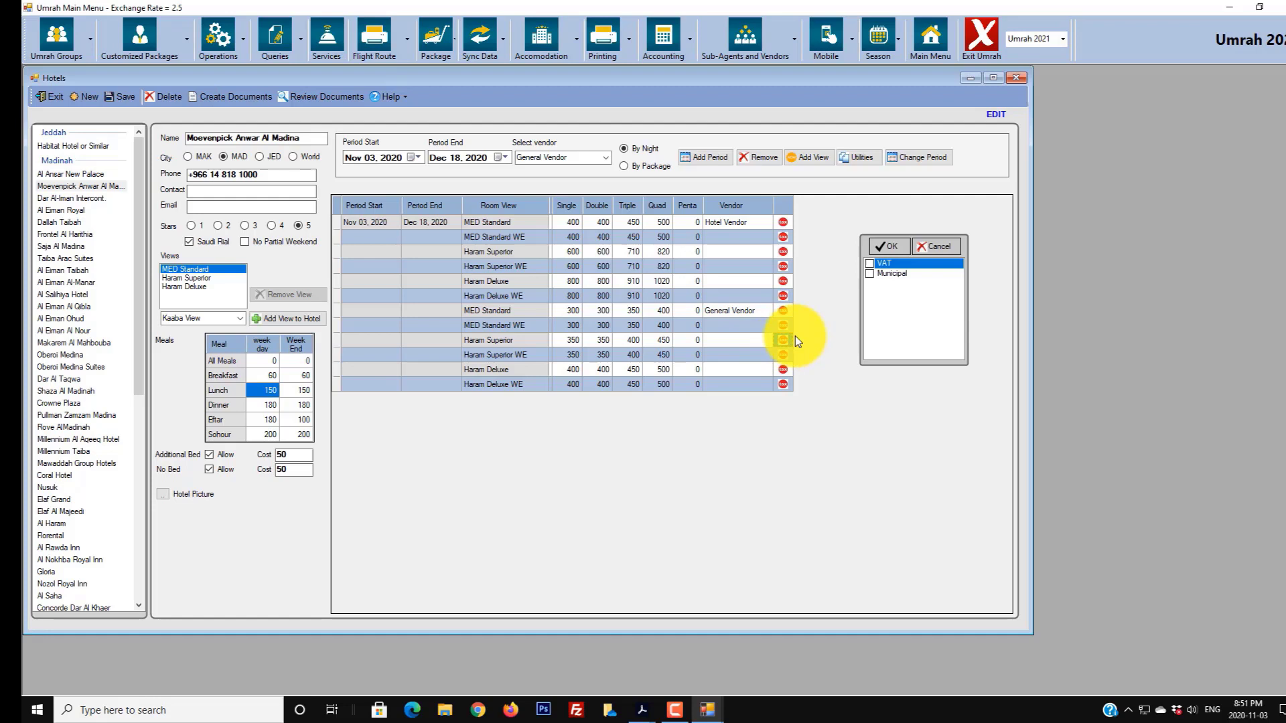
pyautogui.click(889, 274)
pyautogui.click(890, 266)
pyautogui.click(886, 270)
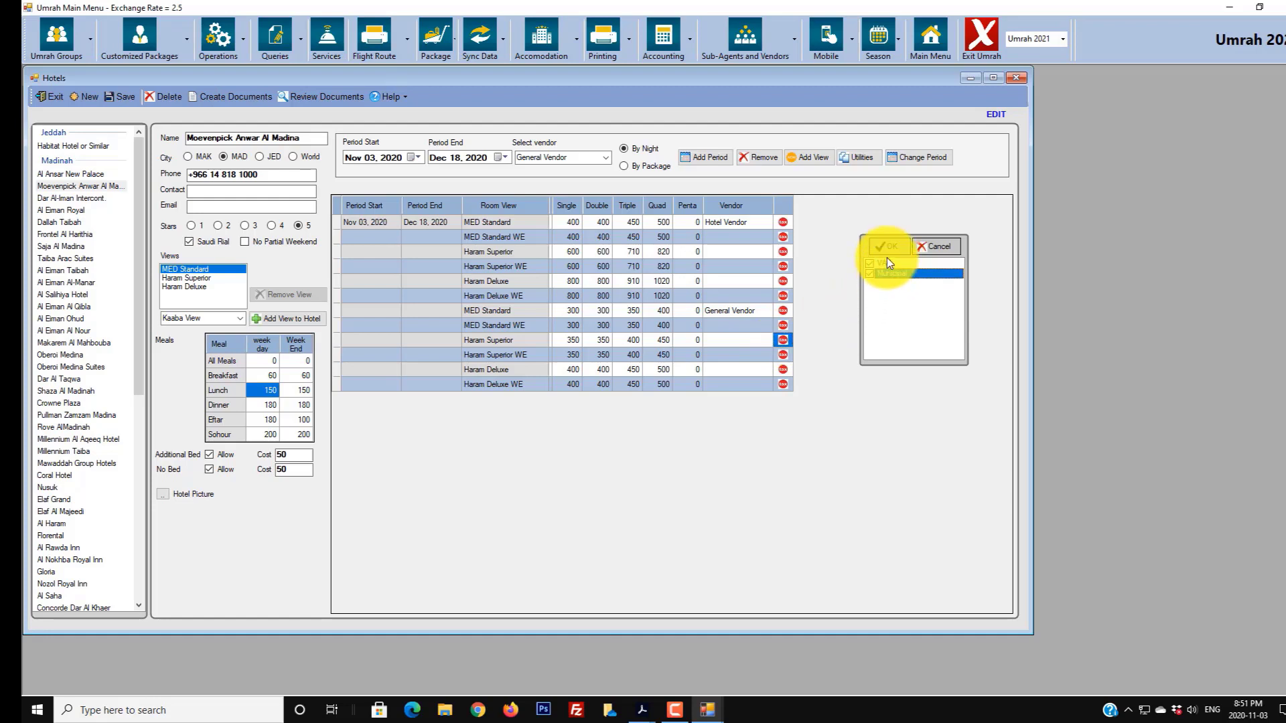
pyautogui.click(889, 247)
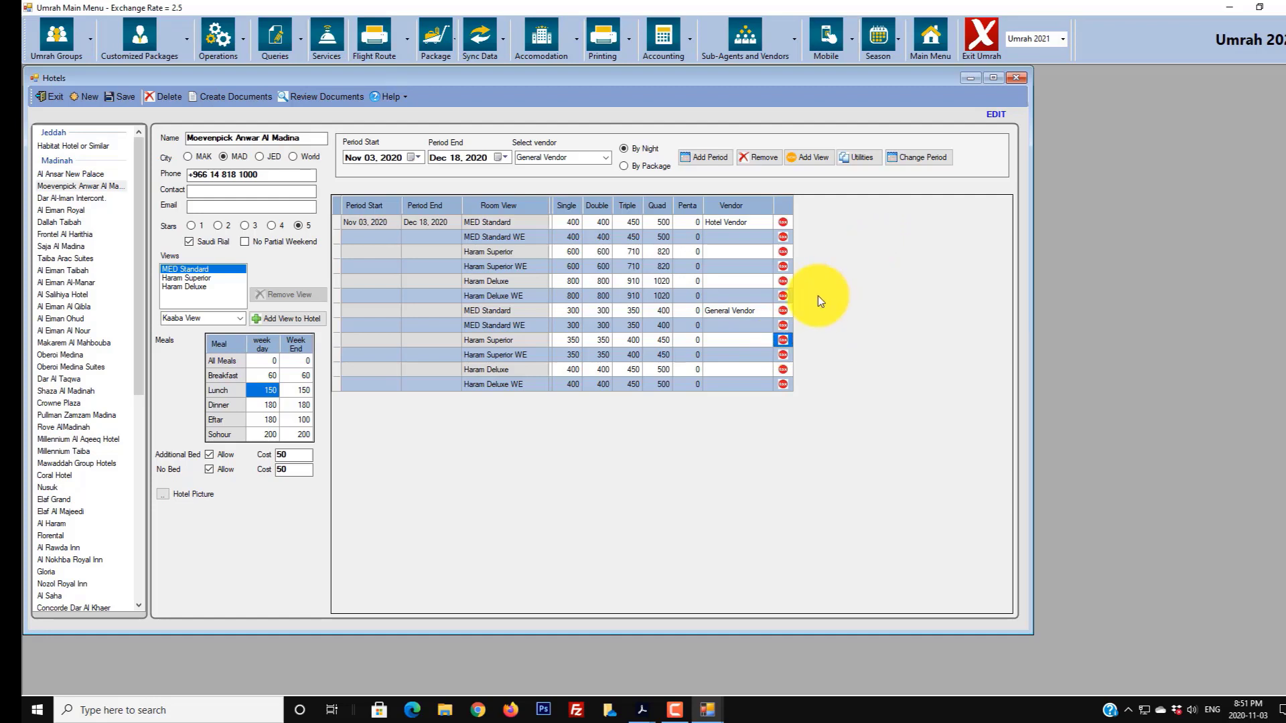
# - Apply both VAT and Municipal tax to Haram Deluxe, then save the hotel's rates
pyautogui.click(782, 368)
pyautogui.click(902, 262)
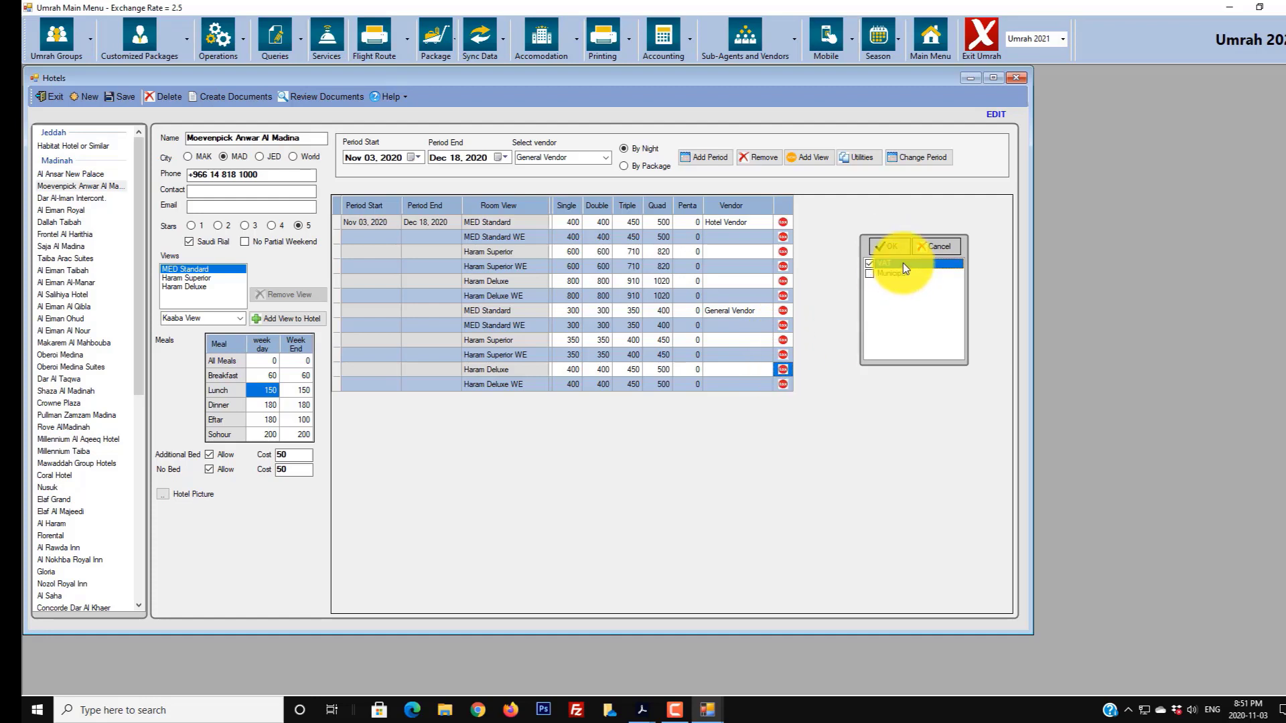
pyautogui.click(888, 274)
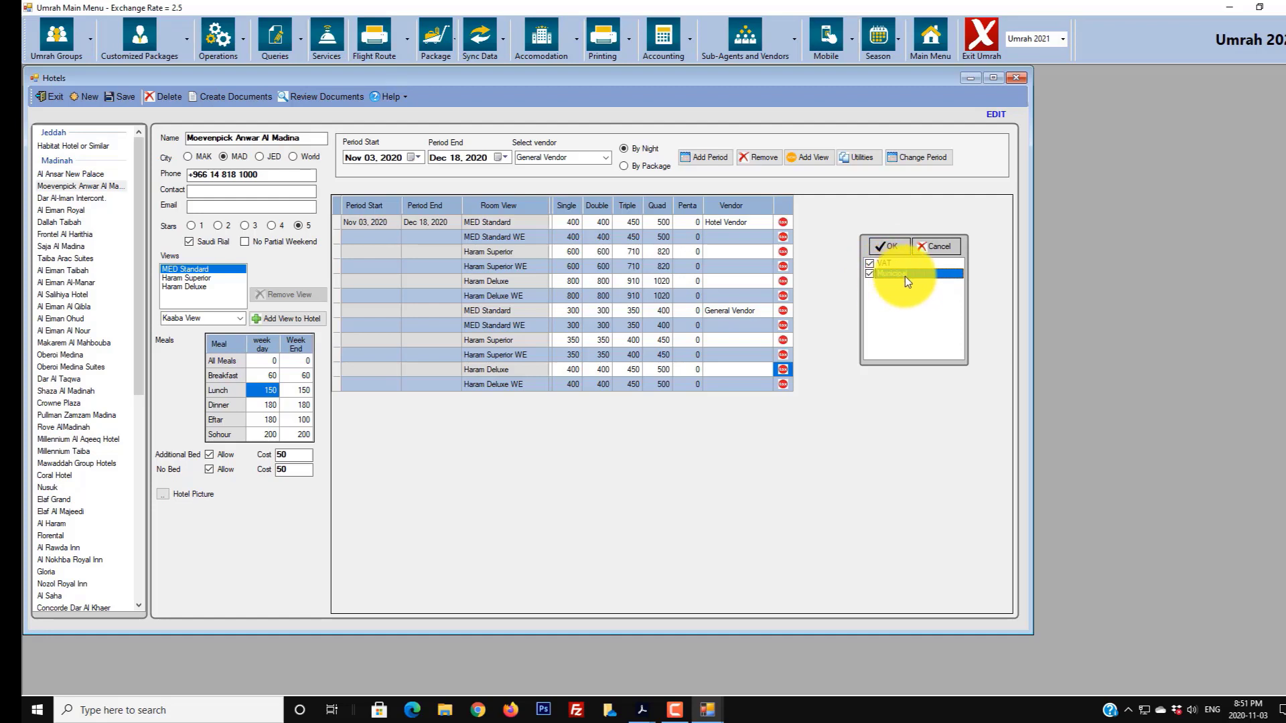
pyautogui.click(903, 264)
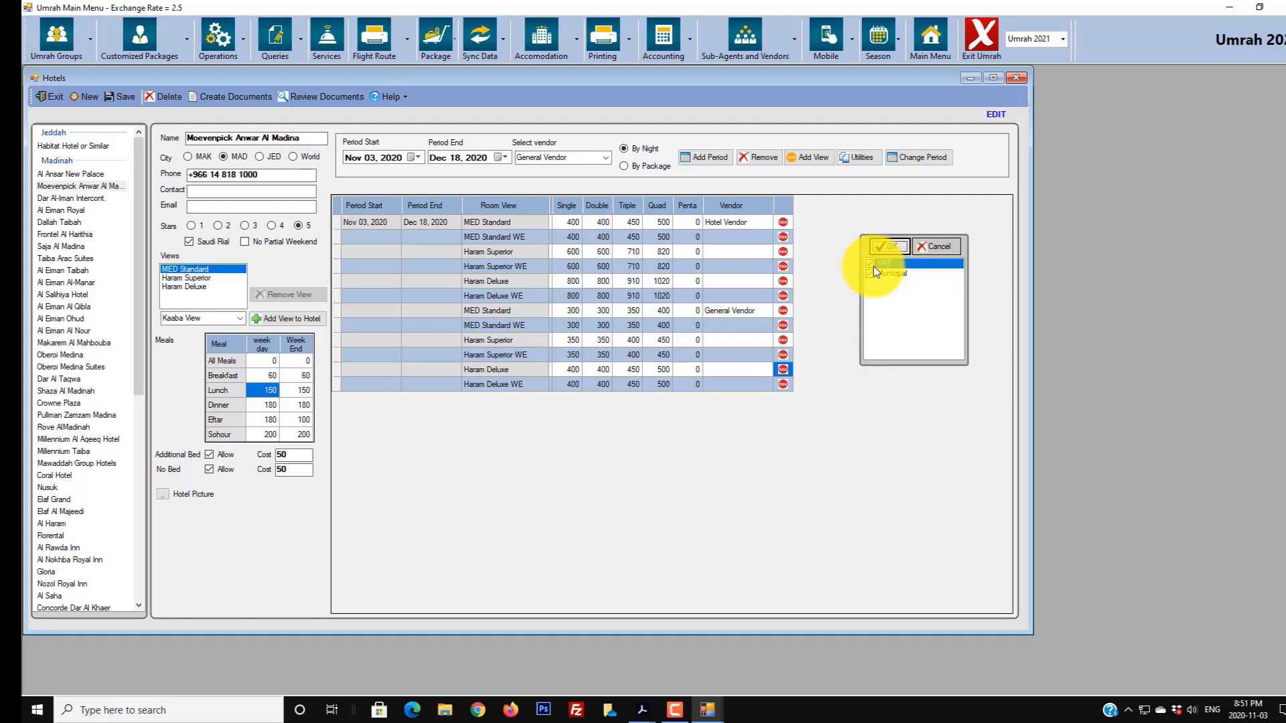
pyautogui.click(887, 249)
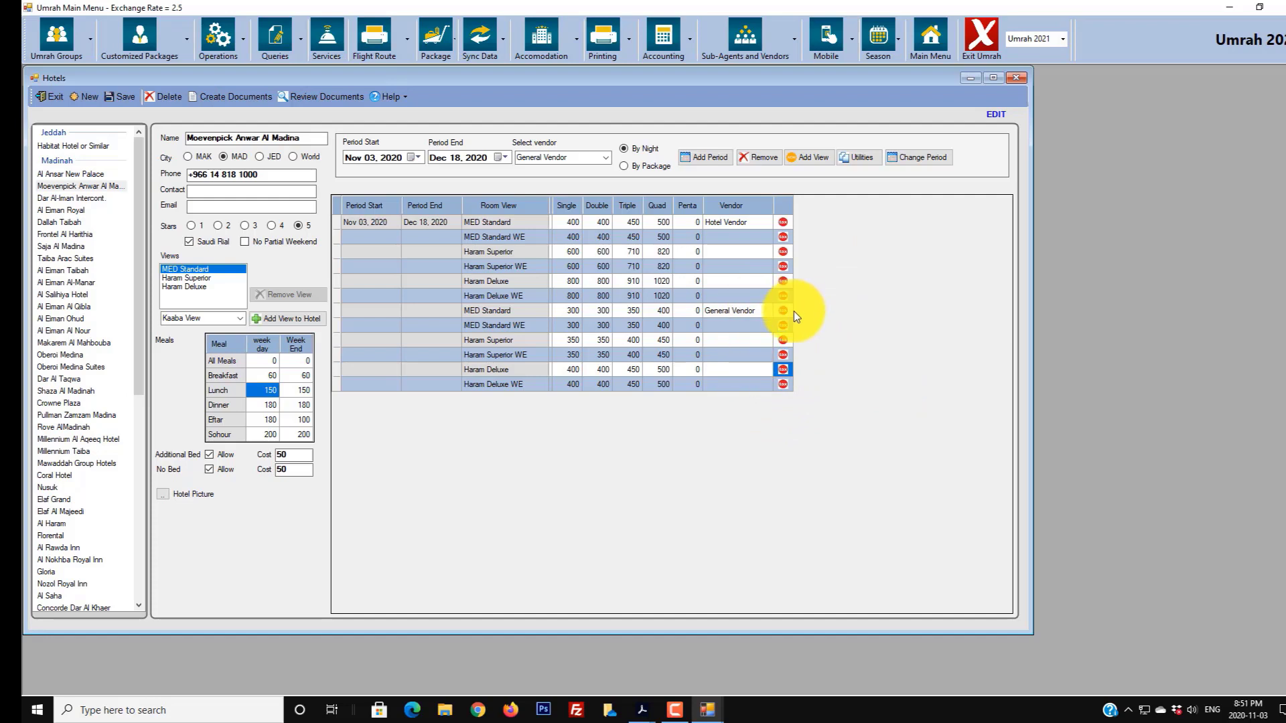
pyautogui.click(122, 98)
pyautogui.click(660, 393)
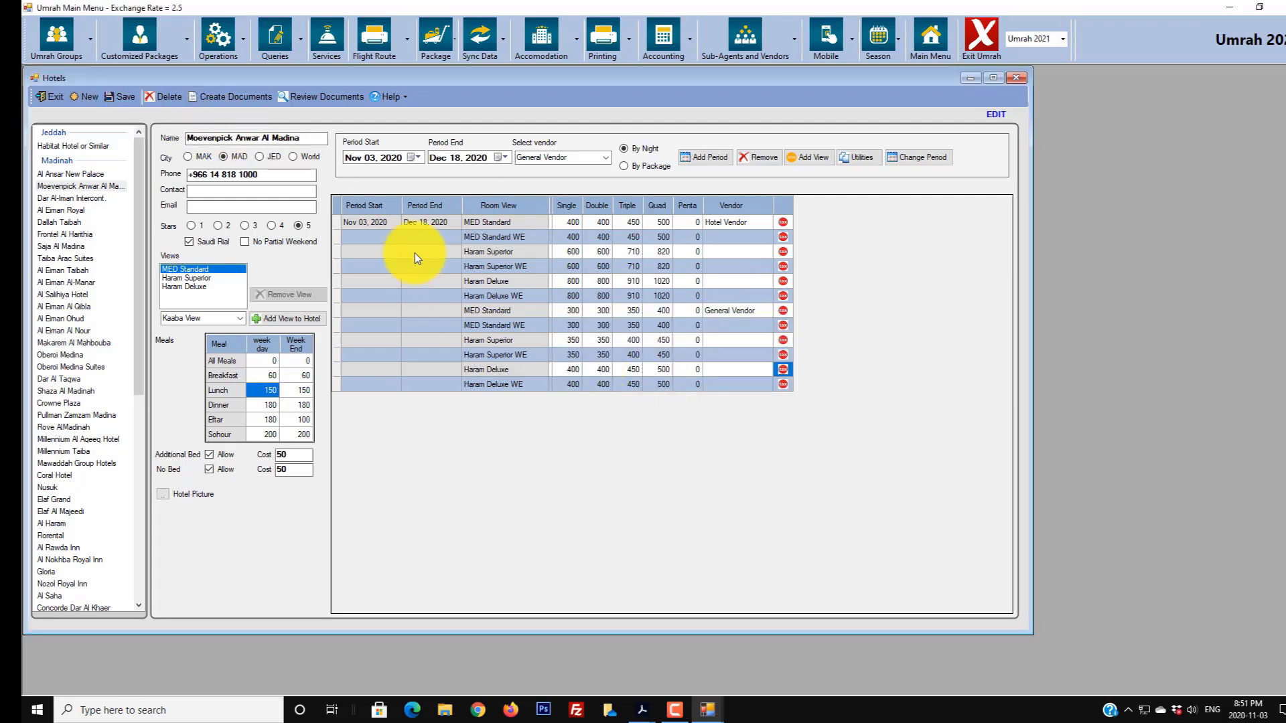
pyautogui.click(87, 196)
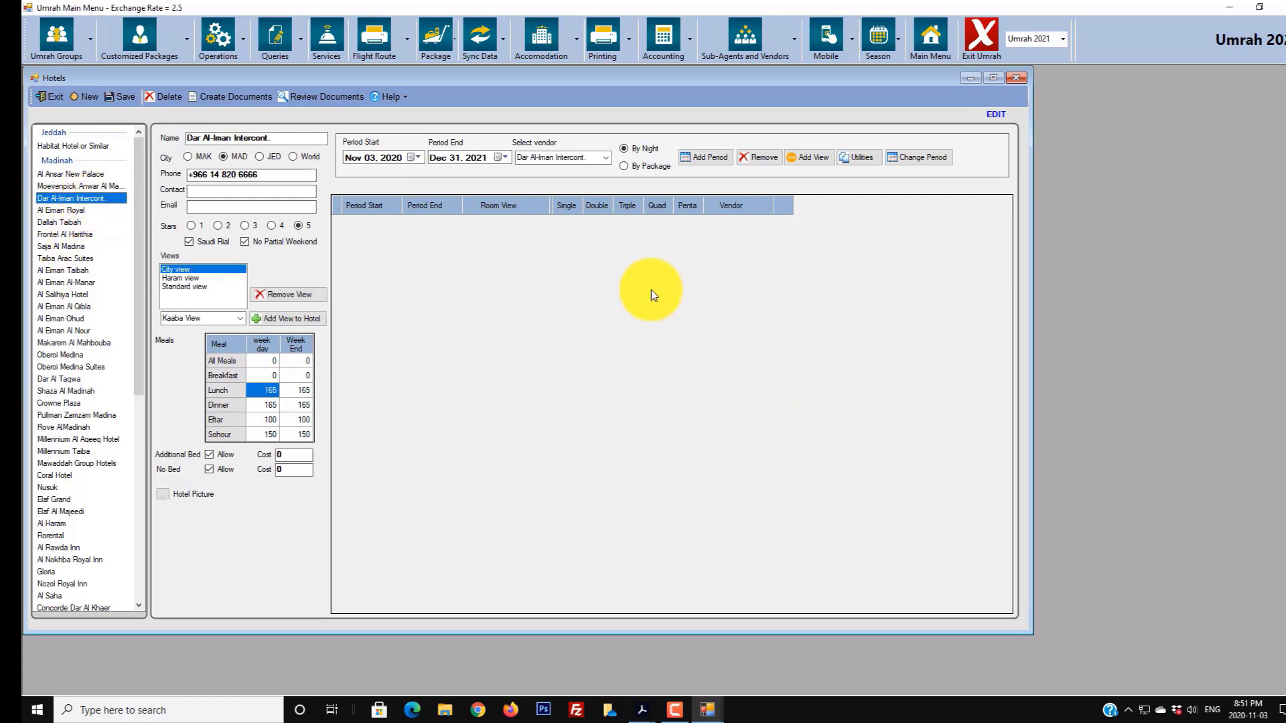
pyautogui.click(86, 187)
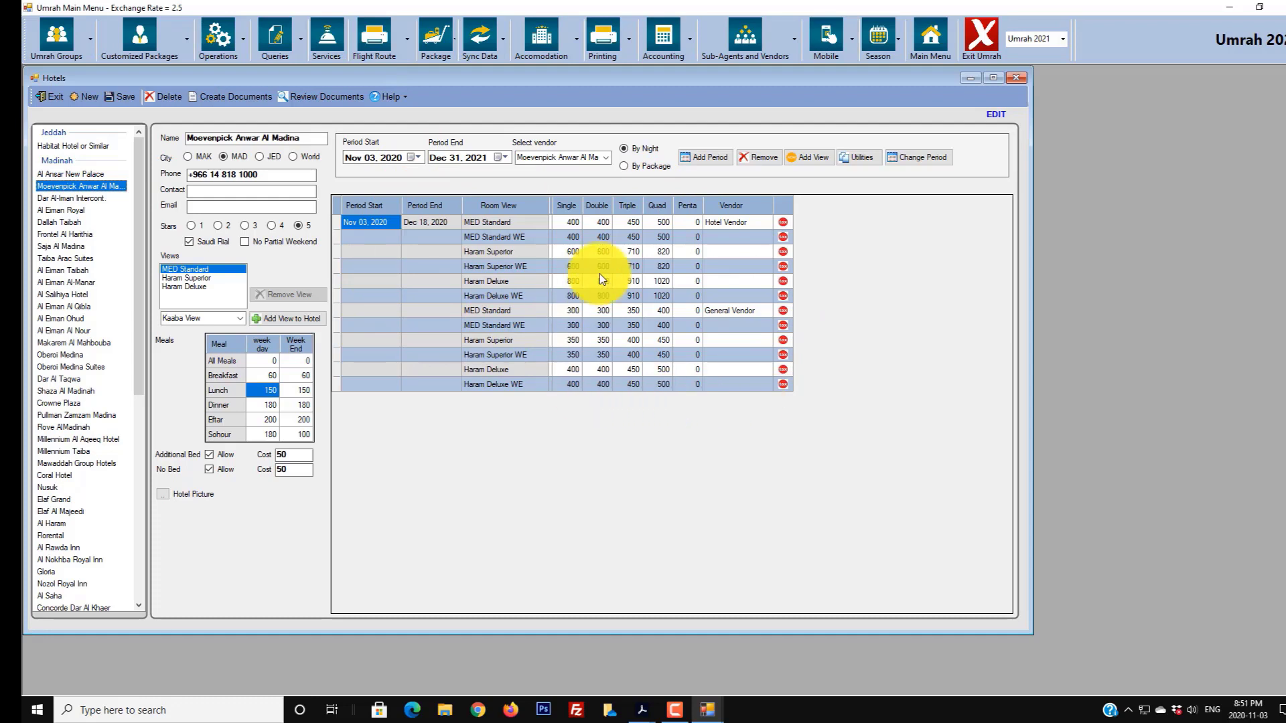
# - Set the new period's dates to Dec 19, 2020 through Apr 30, 2021
pyautogui.click(352, 158)
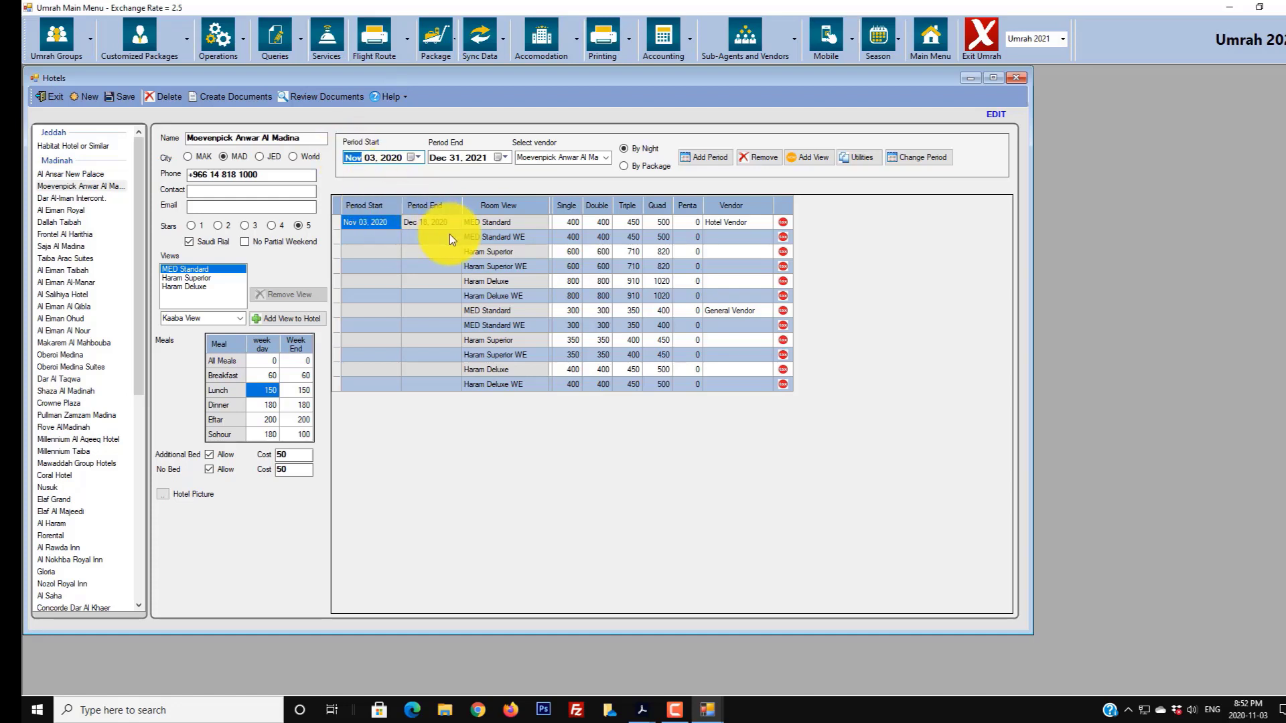
pyautogui.write('12')
pyautogui.write('18')
pyautogui.press('Tab')
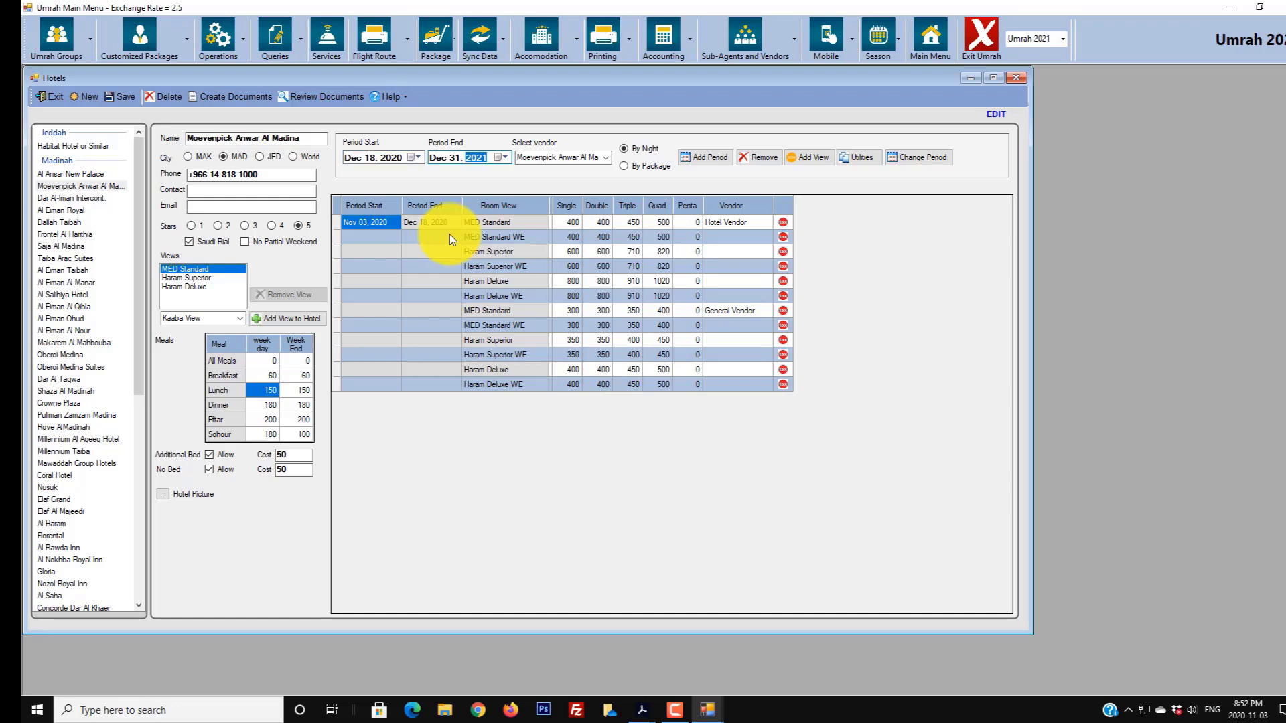
pyautogui.click(437, 159)
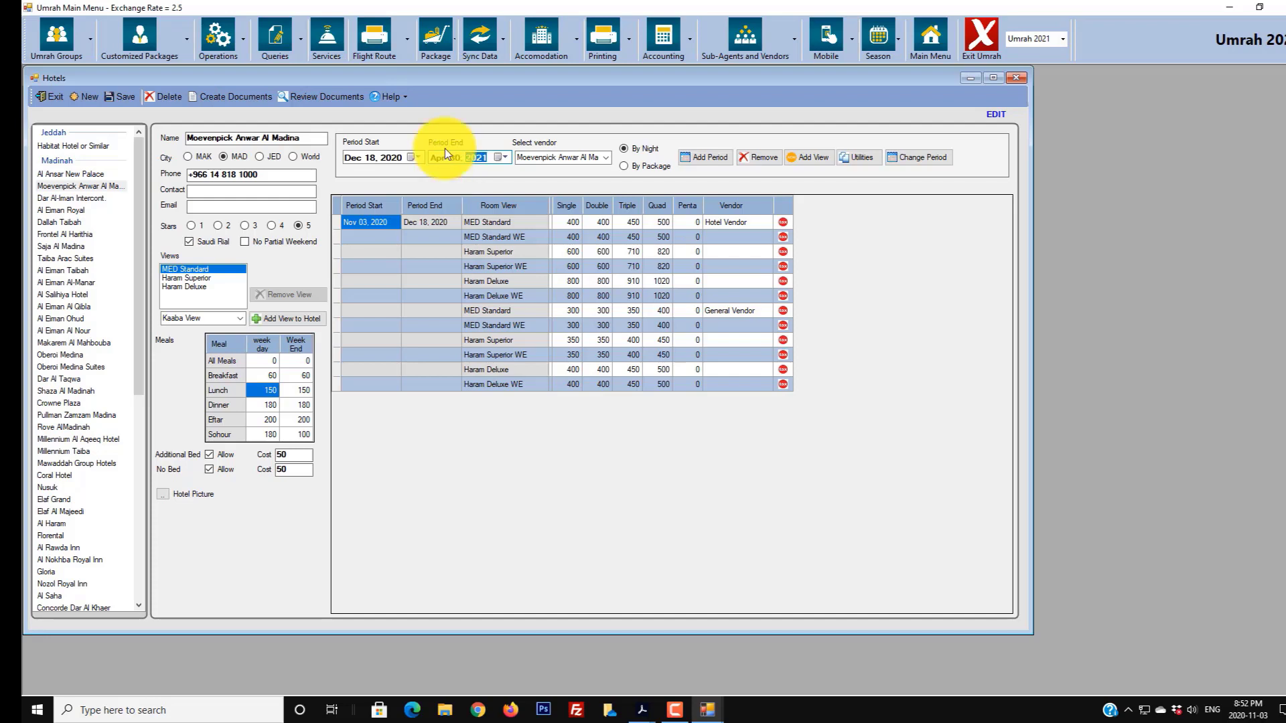
# - Add the period as Hotel Vendor, answering No to the overlap warning
pyautogui.click(607, 158)
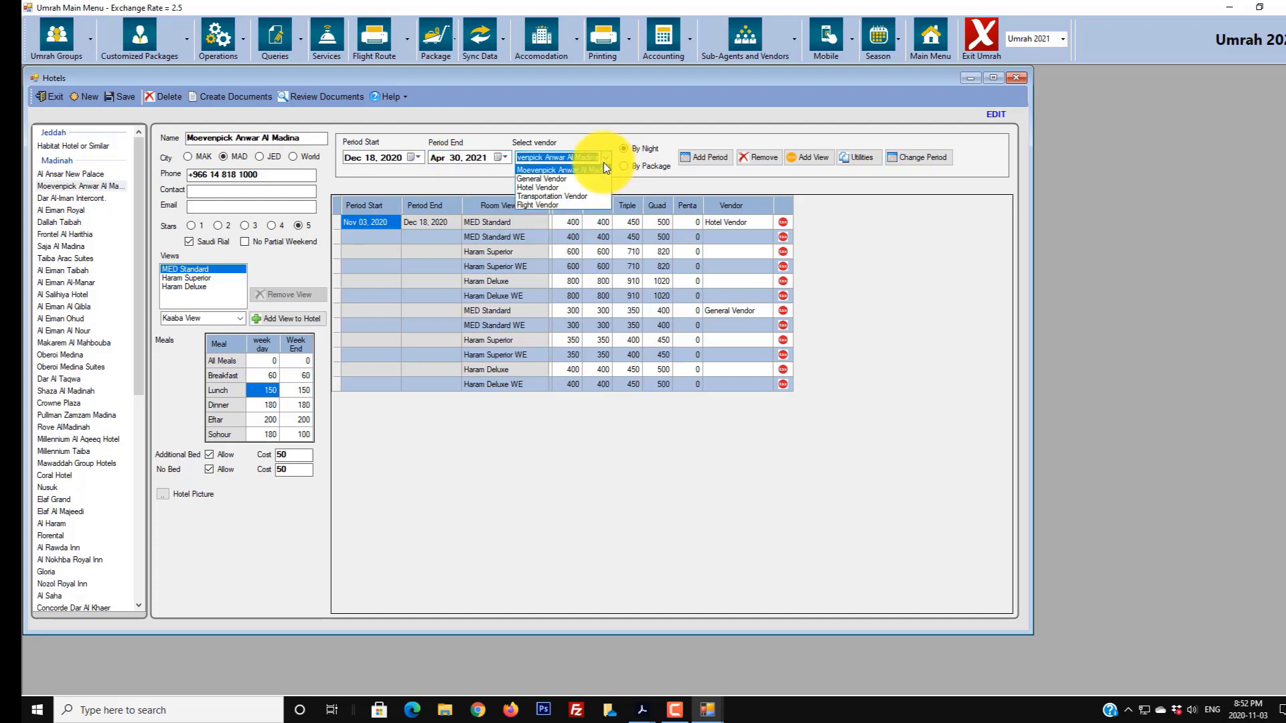
pyautogui.click(576, 186)
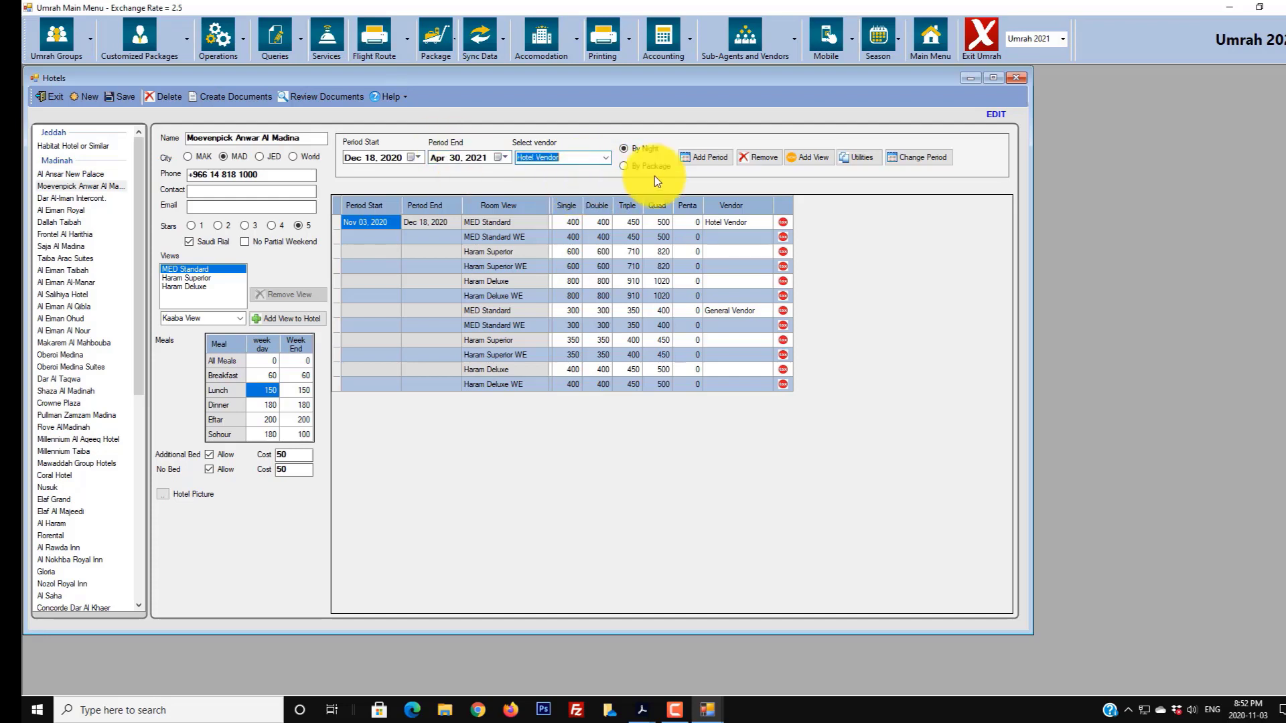
pyautogui.click(715, 161)
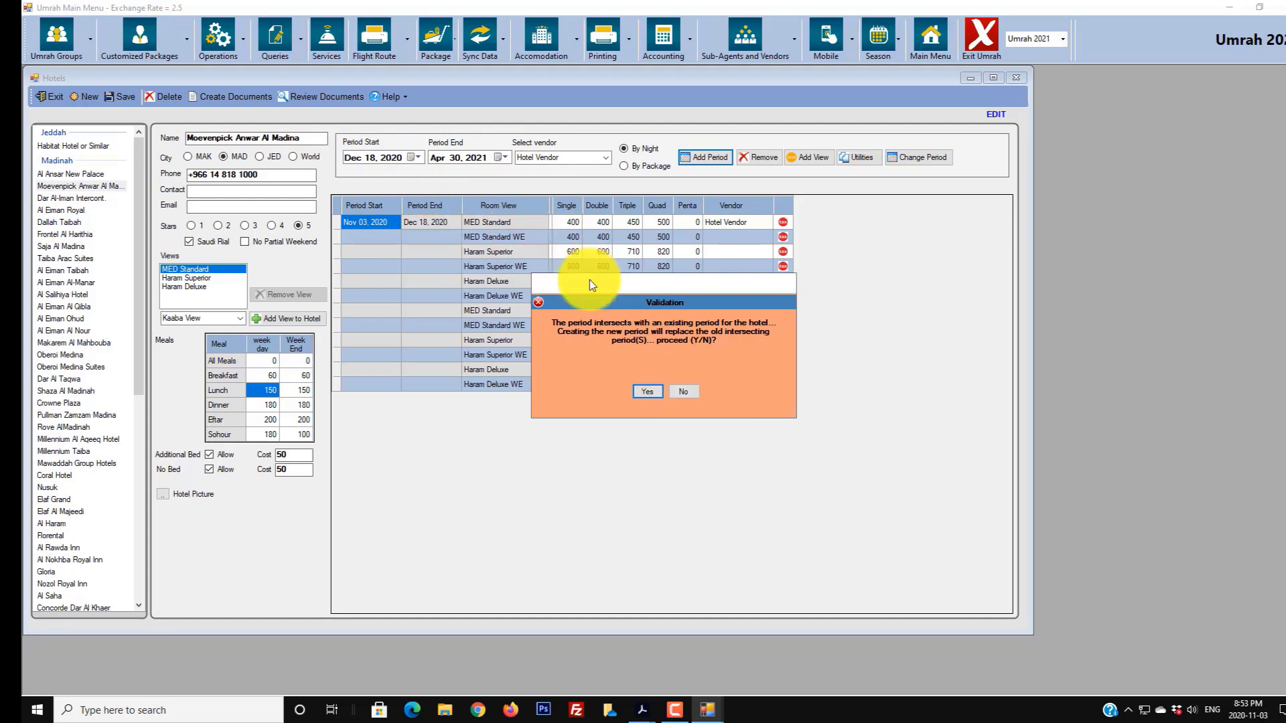
pyautogui.moveTo(589, 280); pyautogui.dragTo(477, 420)
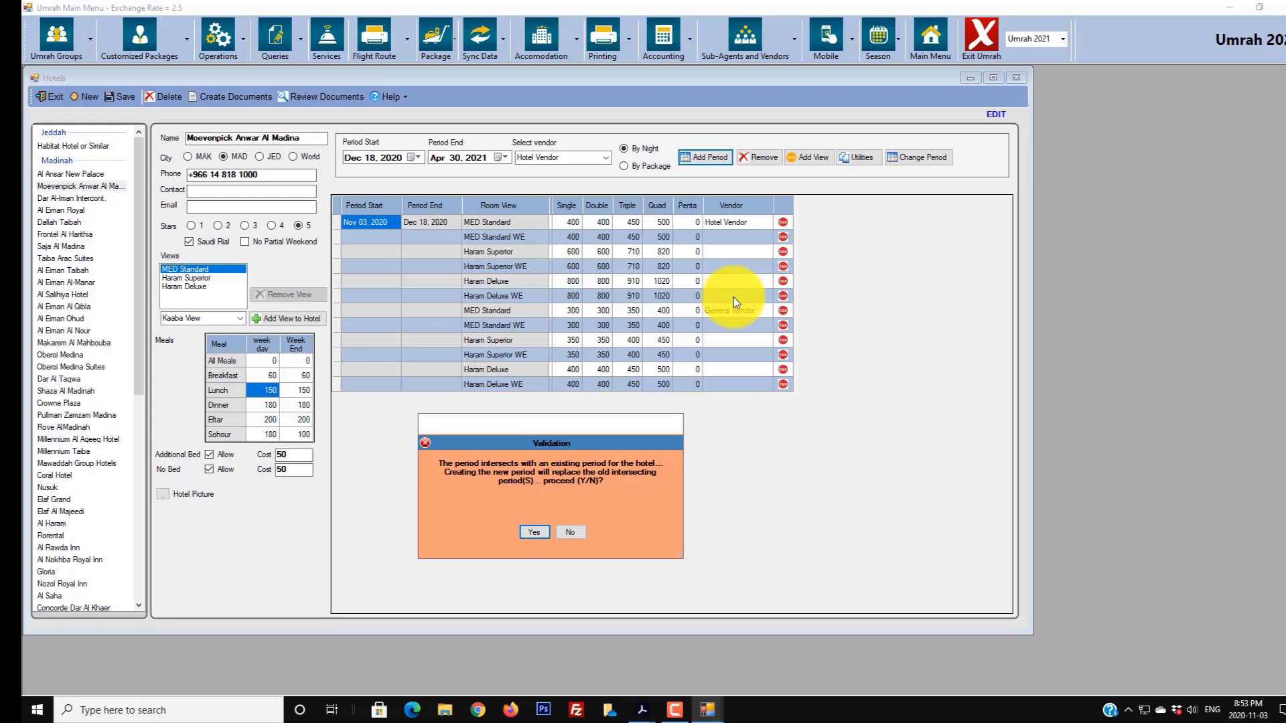
pyautogui.click(560, 530)
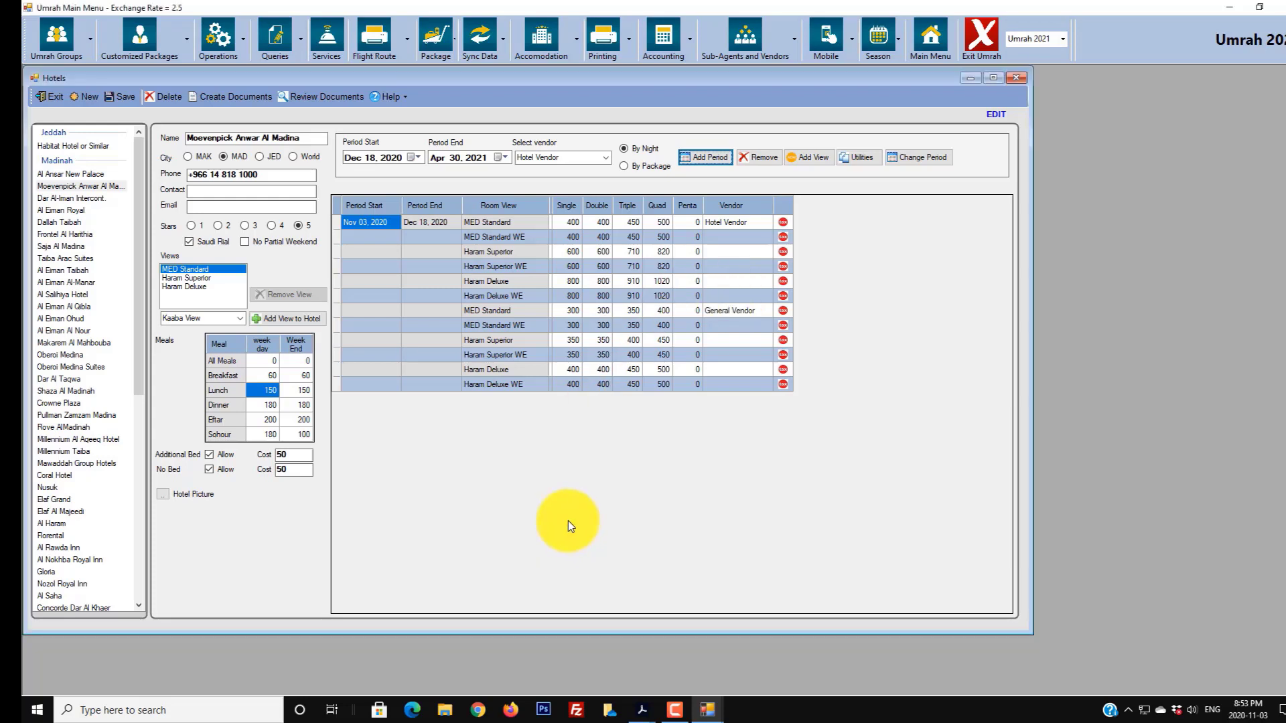
pyautogui.click(371, 158)
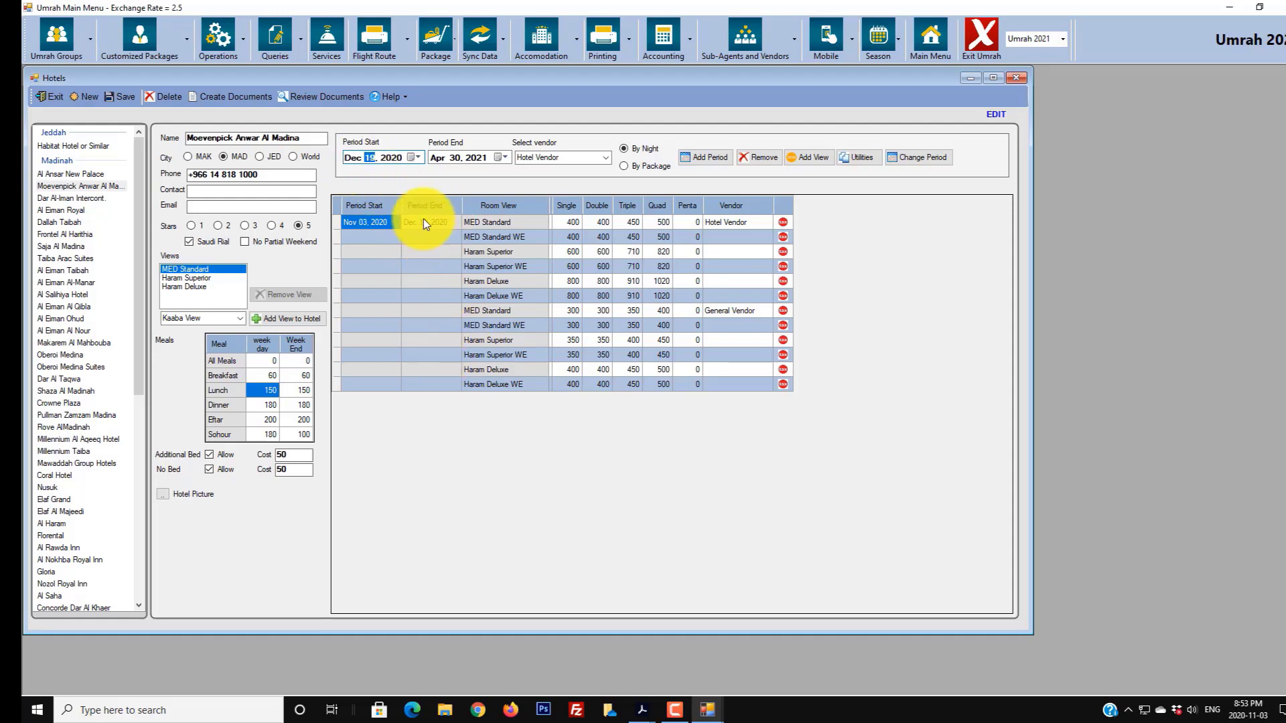
pyautogui.click(711, 159)
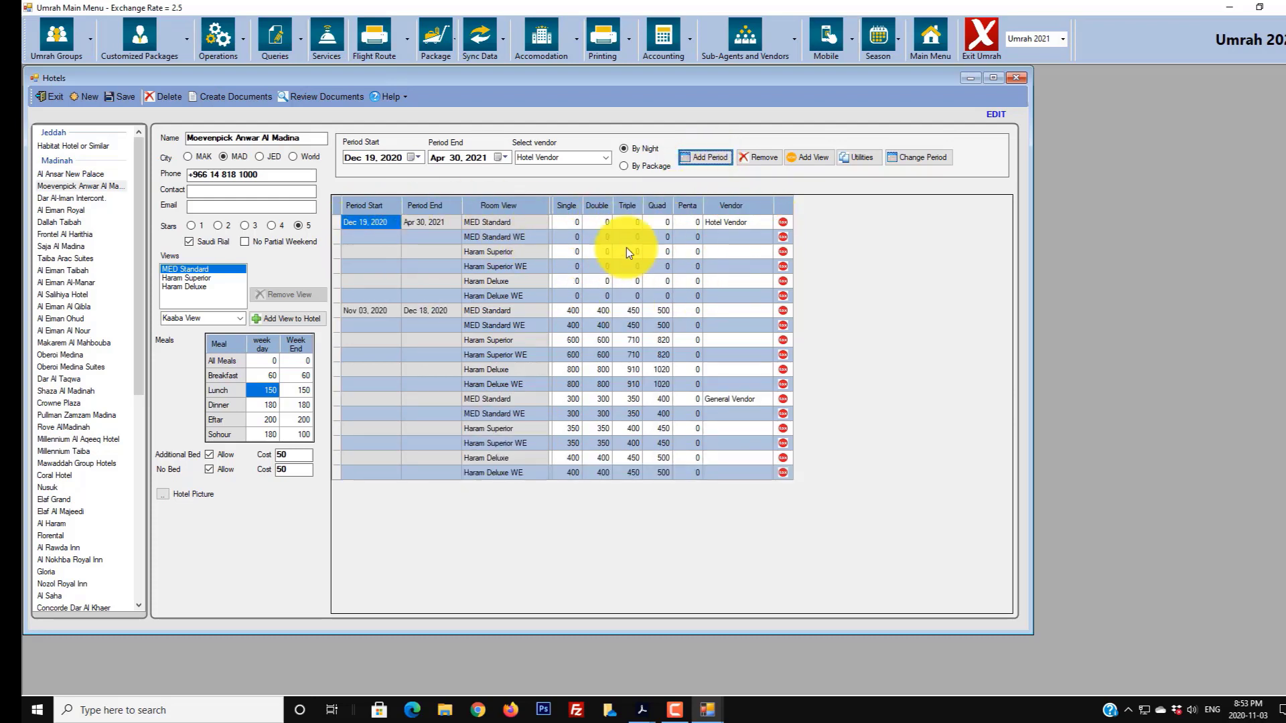
pyautogui.click(566, 221)
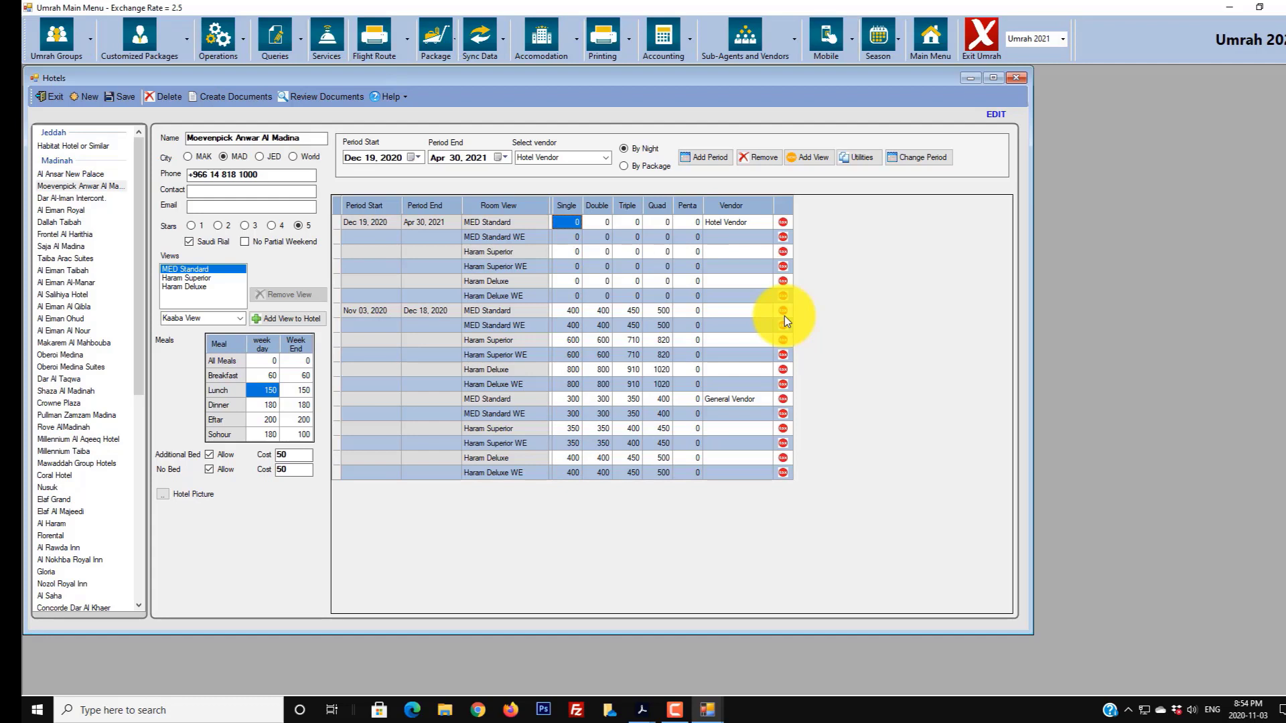
# - Price the new period's MED Standard row at 500/500/550/600
pyautogui.write('500')
pyautogui.press('Tab')
pyautogui.write('500')
pyautogui.press('Tab')
pyautogui.press('BackSpace')
pyautogui.write('550')
pyautogui.press('Tab')
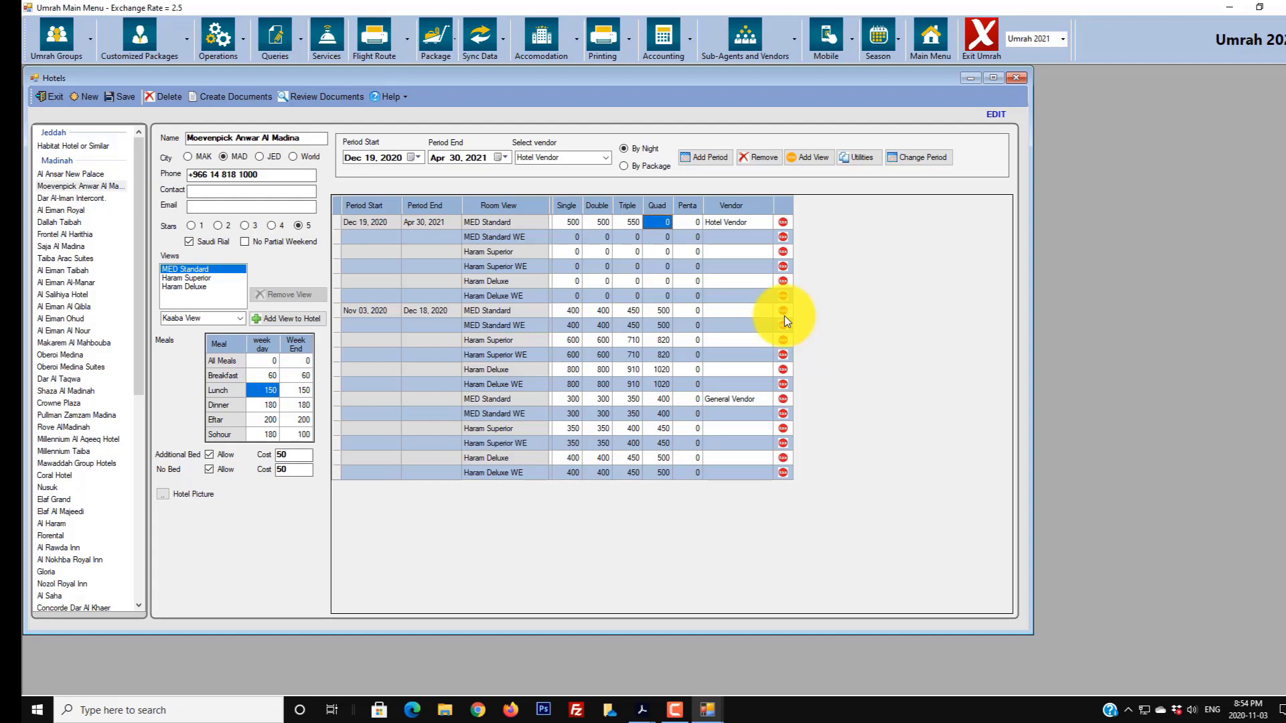
pyautogui.write('600')
# - Price the Haram Superior row at 700/700/750/800
pyautogui.press('Down')
pyautogui.press('Left')
pyautogui.press('Left')
pyautogui.press('Down')
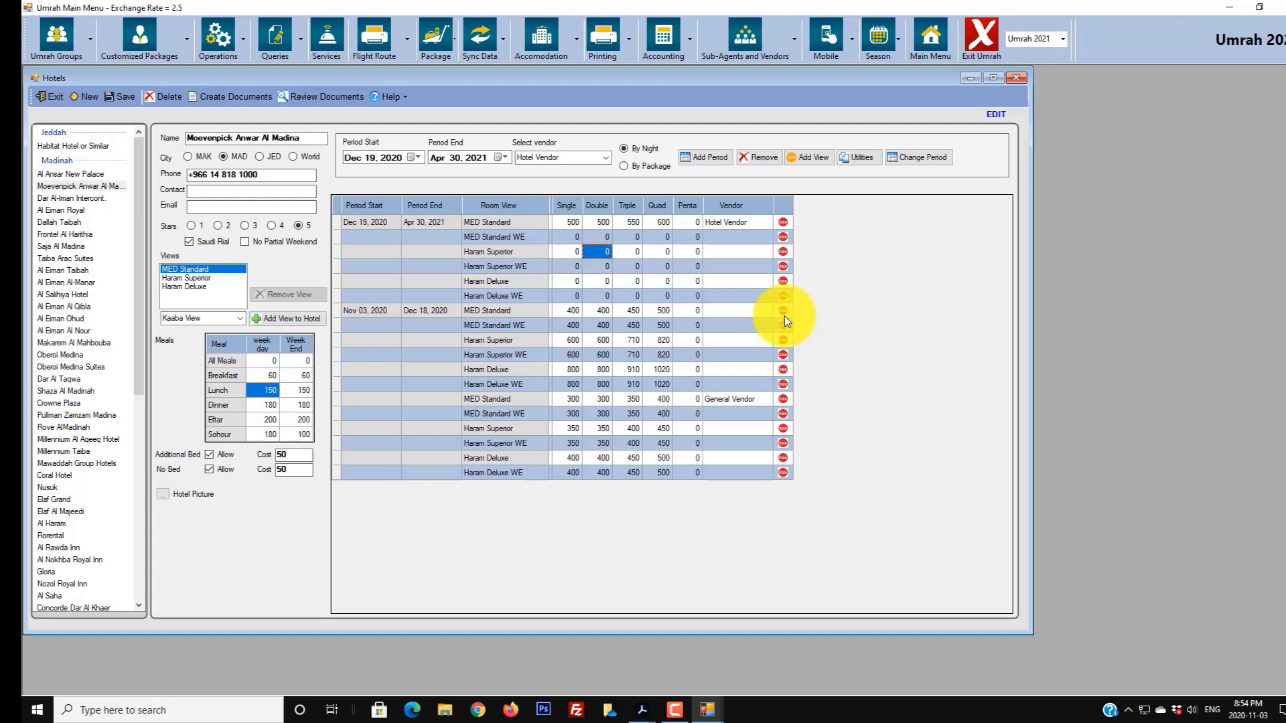
pyautogui.press('Left')
pyautogui.press('Up')
# - Price the Haram Deluxe row at 900/900/950/1200
pyautogui.press('Down')
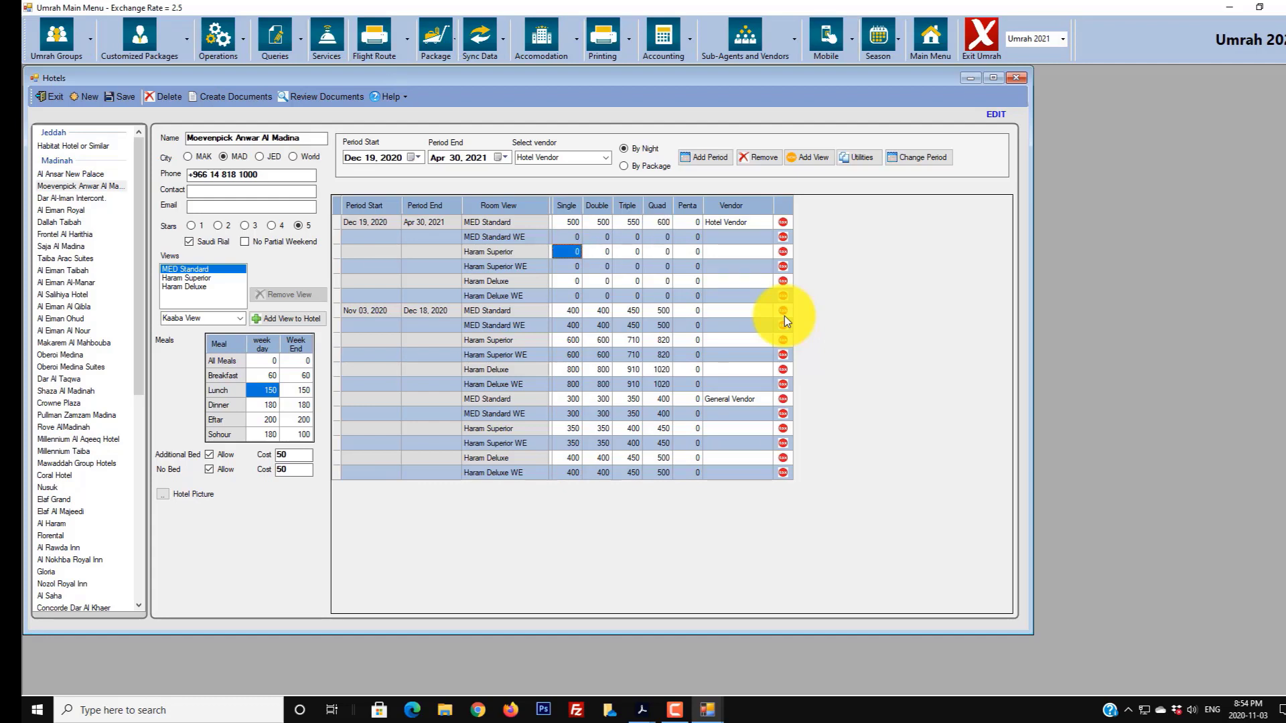
pyautogui.write('700')
pyautogui.press('Tab')
pyautogui.write('700')
pyautogui.press('Tab')
pyautogui.write('750')
pyautogui.press('Tab')
pyautogui.write('800')
pyautogui.press('Down')
pyautogui.press('Left')
pyautogui.press('Left')
pyautogui.press('Left')
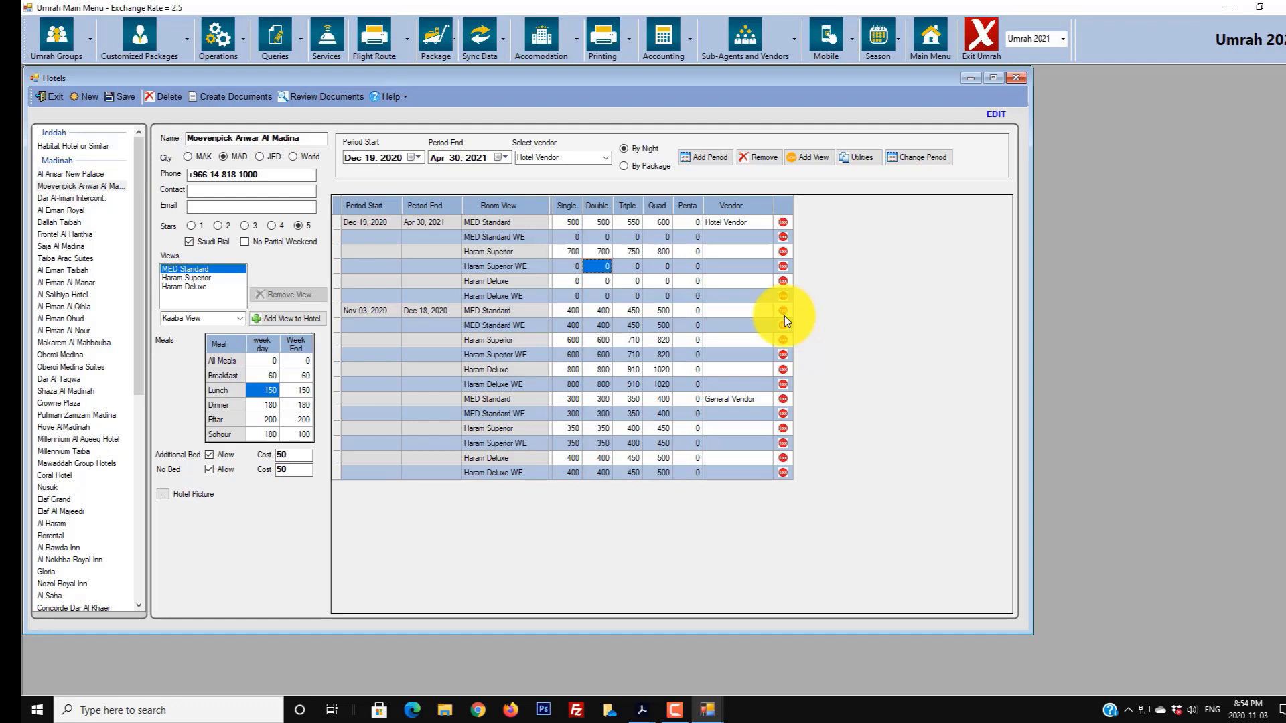
pyautogui.press('Down')
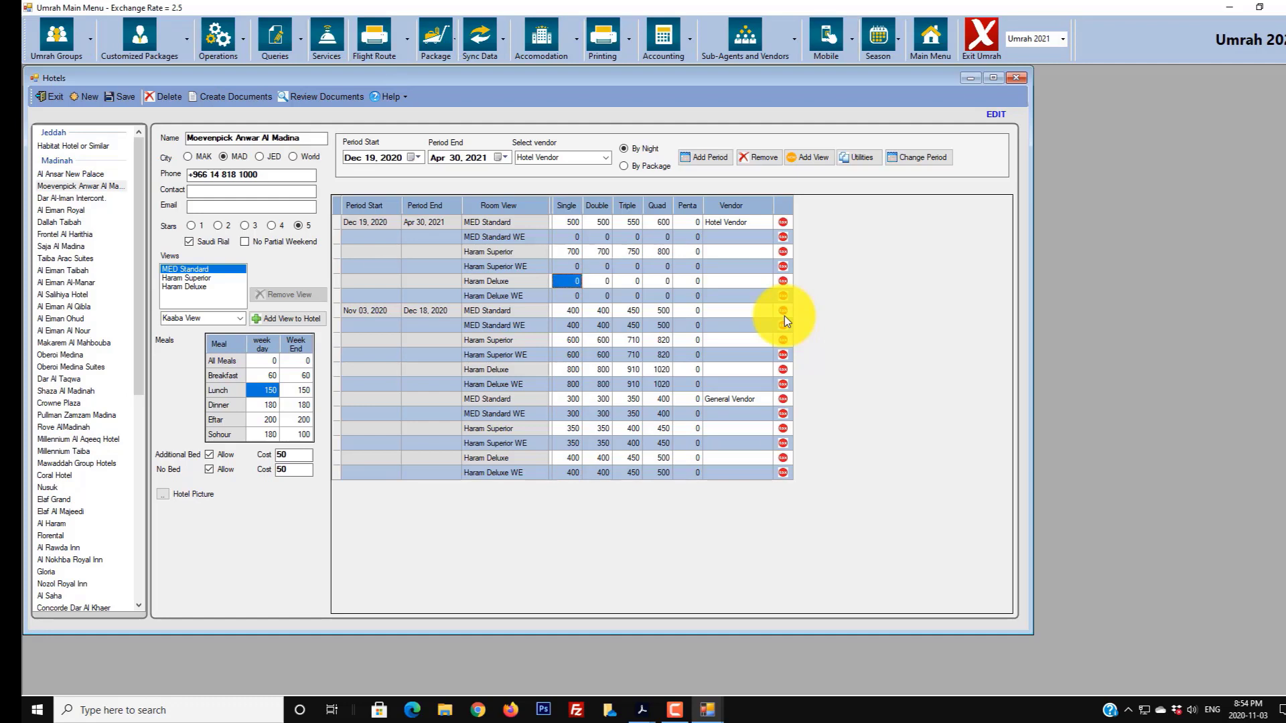
pyautogui.write('900')
pyautogui.press('Tab')
pyautogui.write('900')
pyautogui.press('Tab')
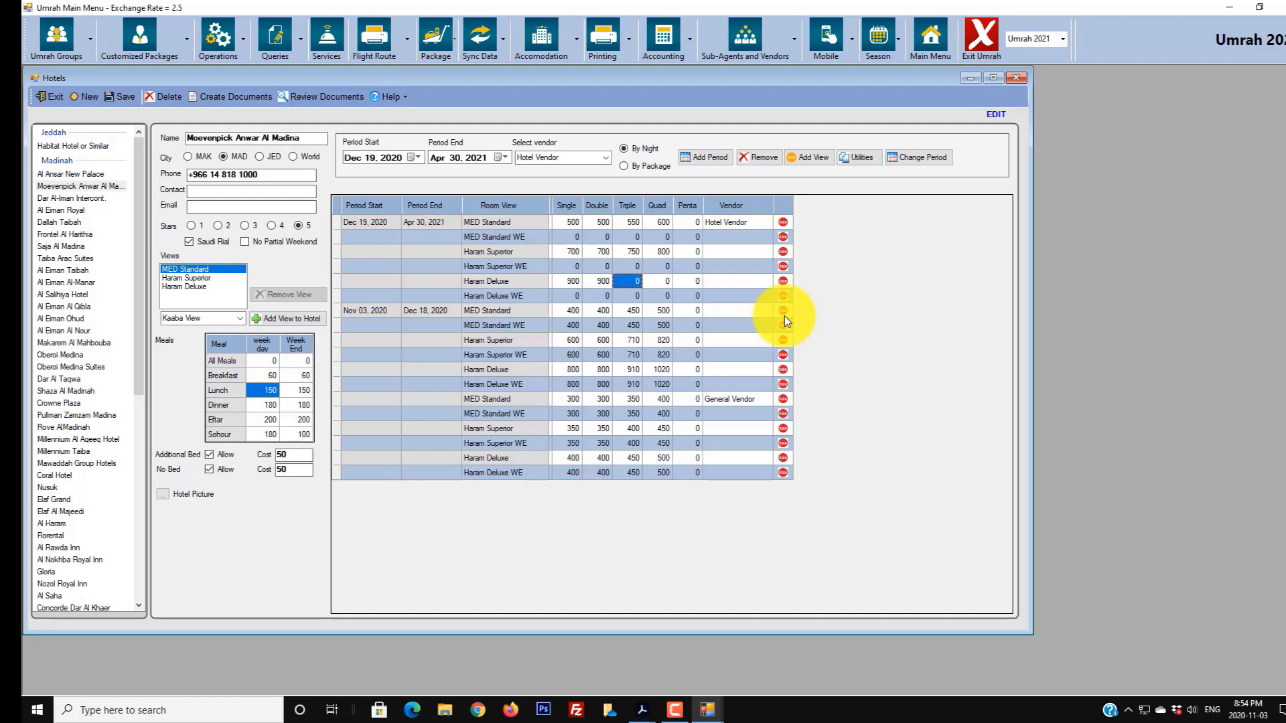
pyautogui.write('950')
pyautogui.press('Tab')
pyautogui.write('1200')
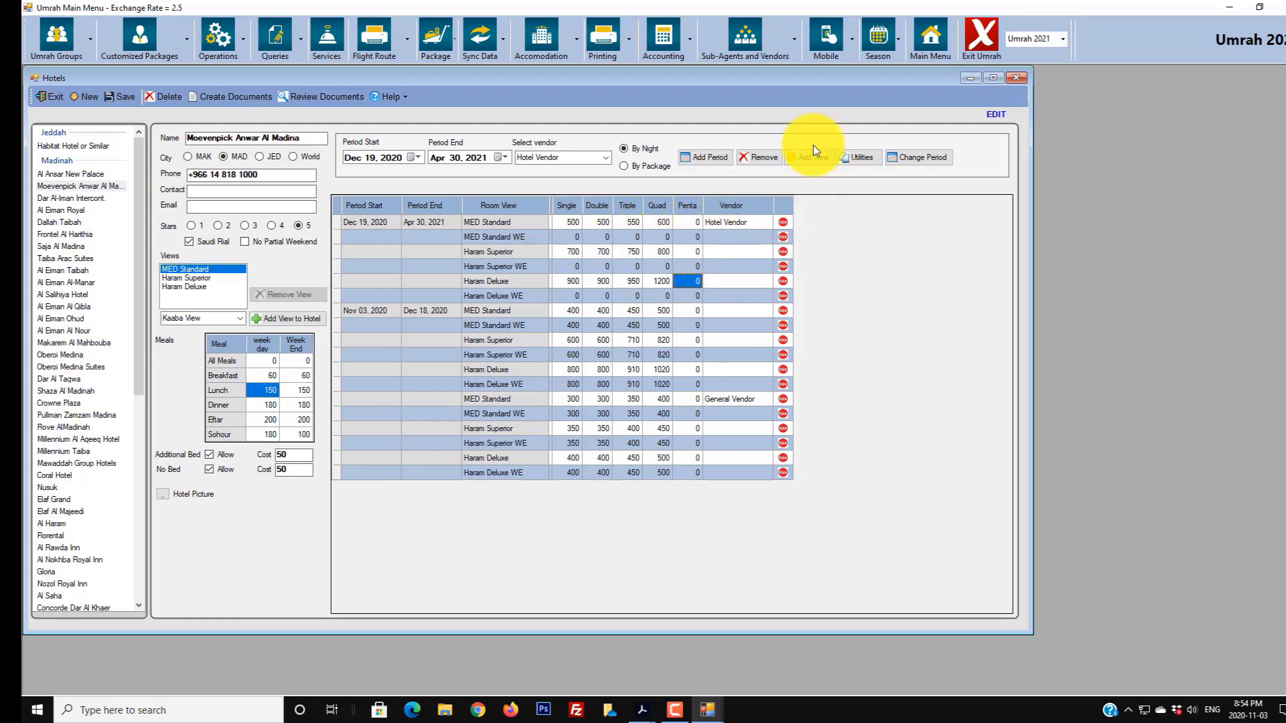
# - Copy weekday prices into the MED Standard WE and Haram Superior WE rows
pyautogui.click(703, 236)
pyautogui.click(476, 237)
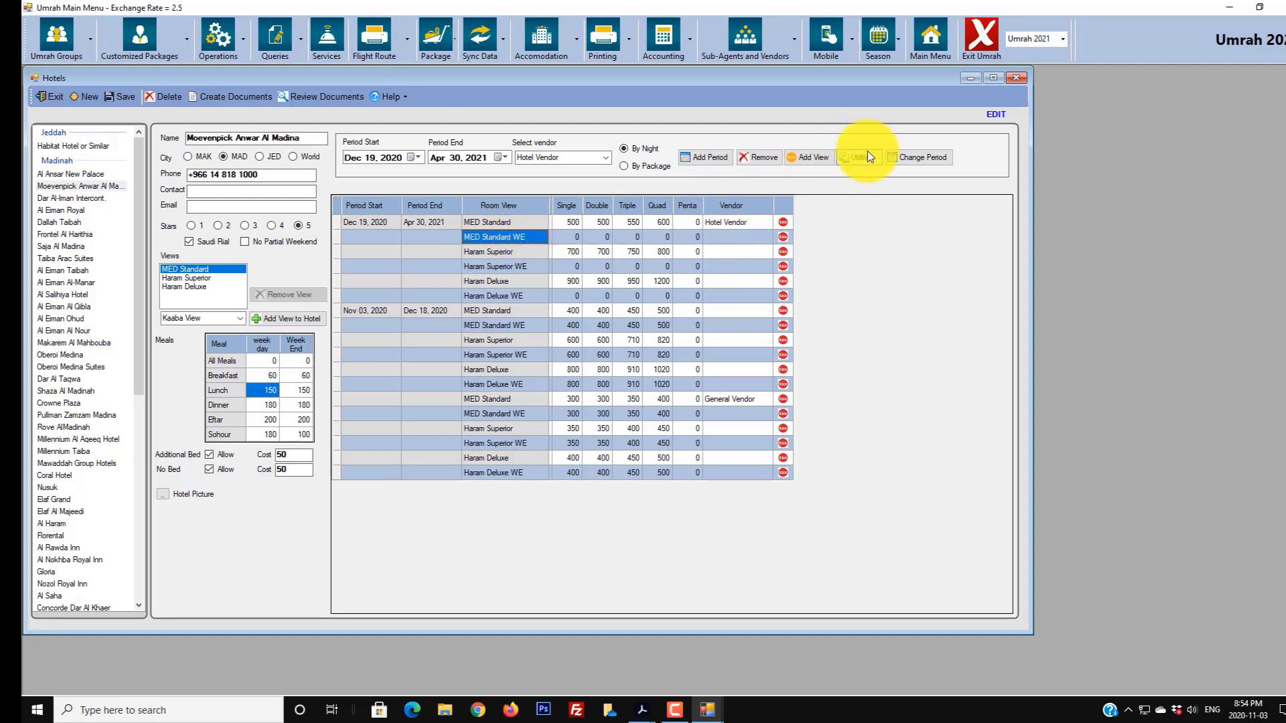
pyautogui.click(409, 295)
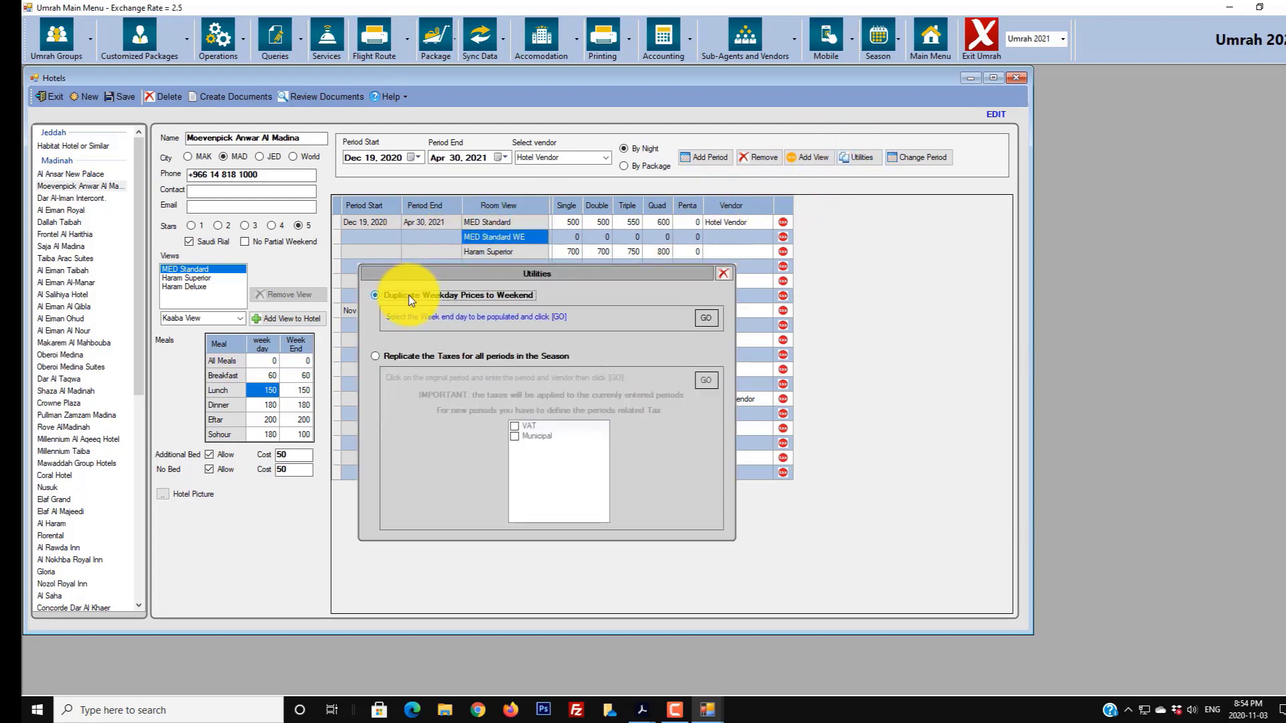
pyautogui.click(700, 314)
pyautogui.click(529, 267)
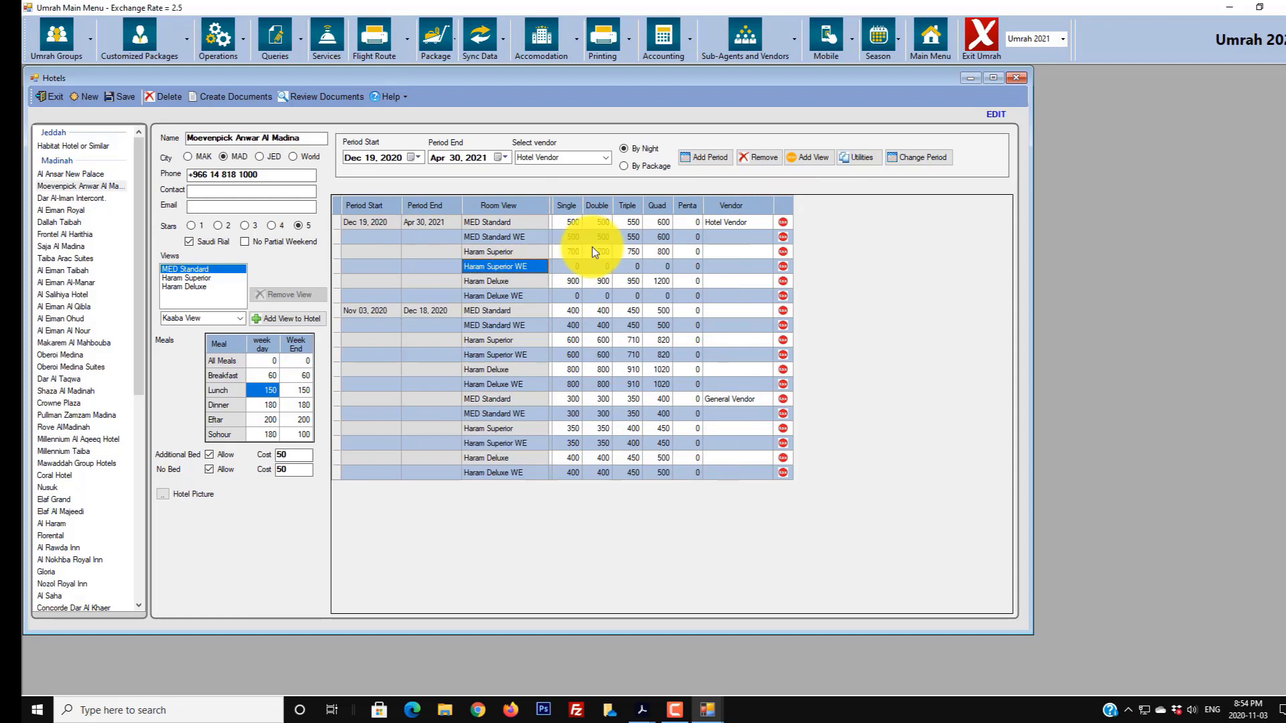
pyautogui.click(847, 161)
pyautogui.click(439, 295)
pyautogui.click(706, 315)
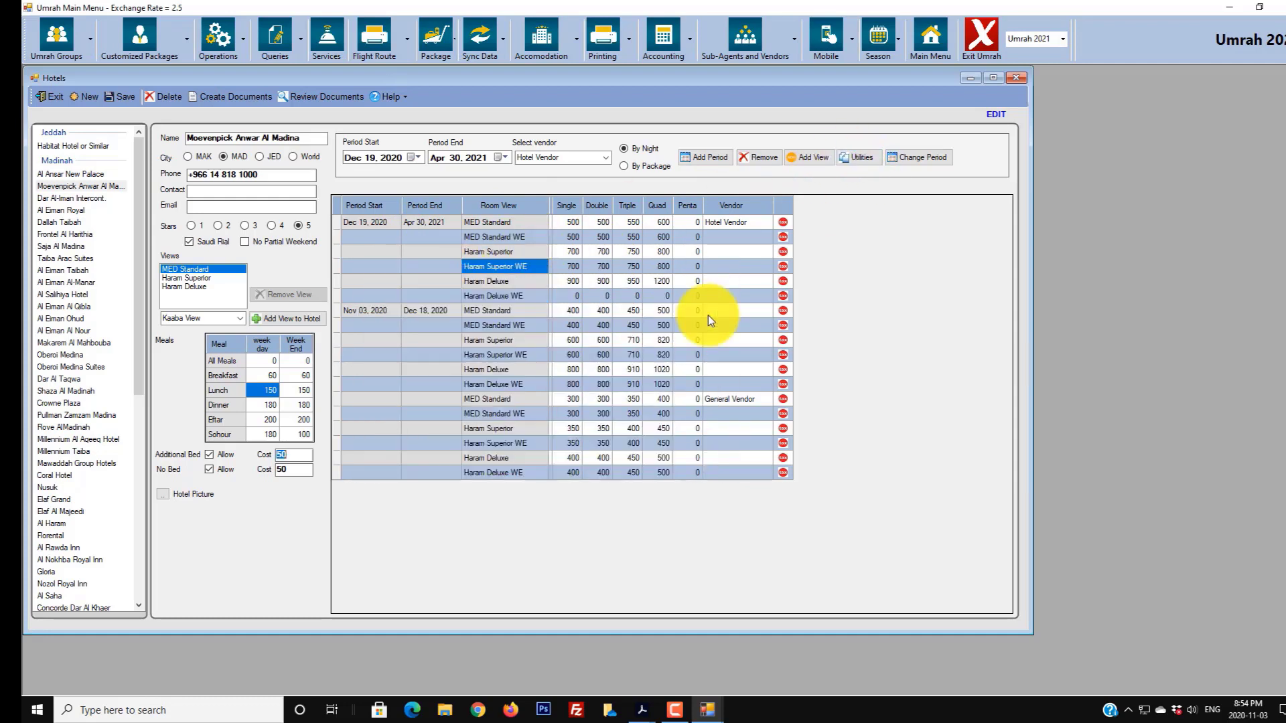
# - Copy weekday prices into the Haram Deluxe WE row and save the rates
pyautogui.click(540, 296)
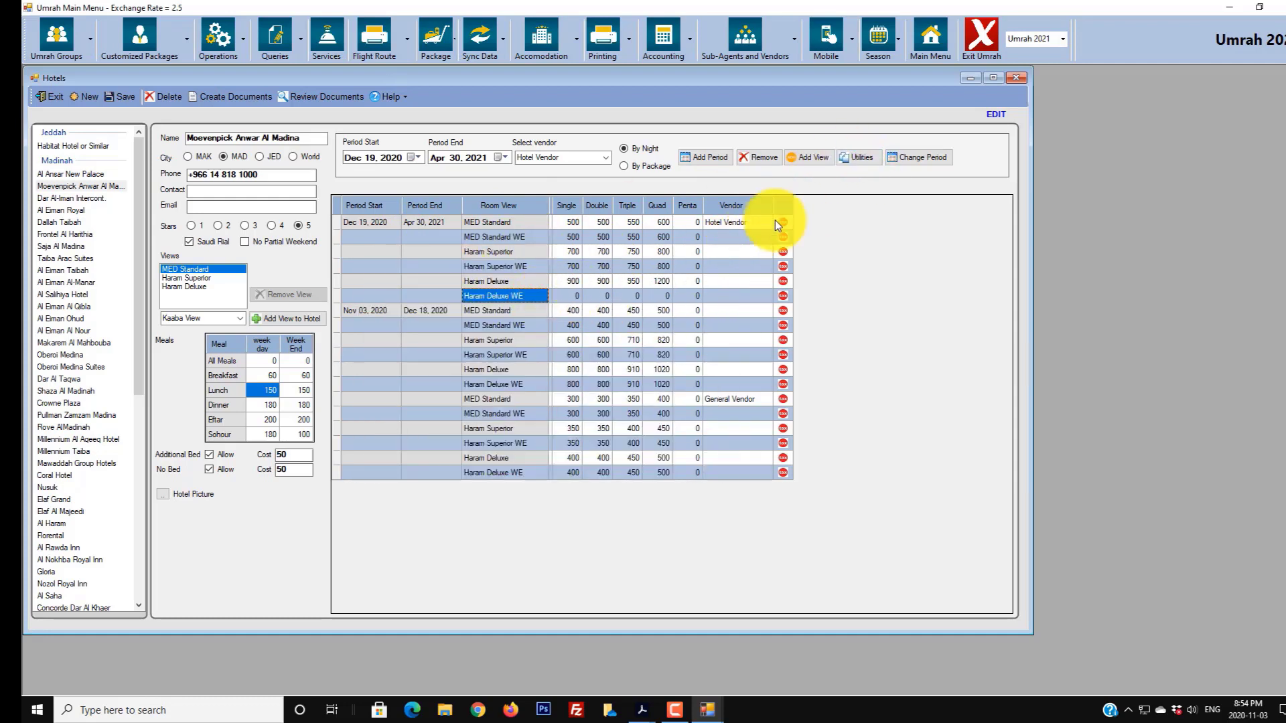
pyautogui.click(859, 159)
pyautogui.click(453, 296)
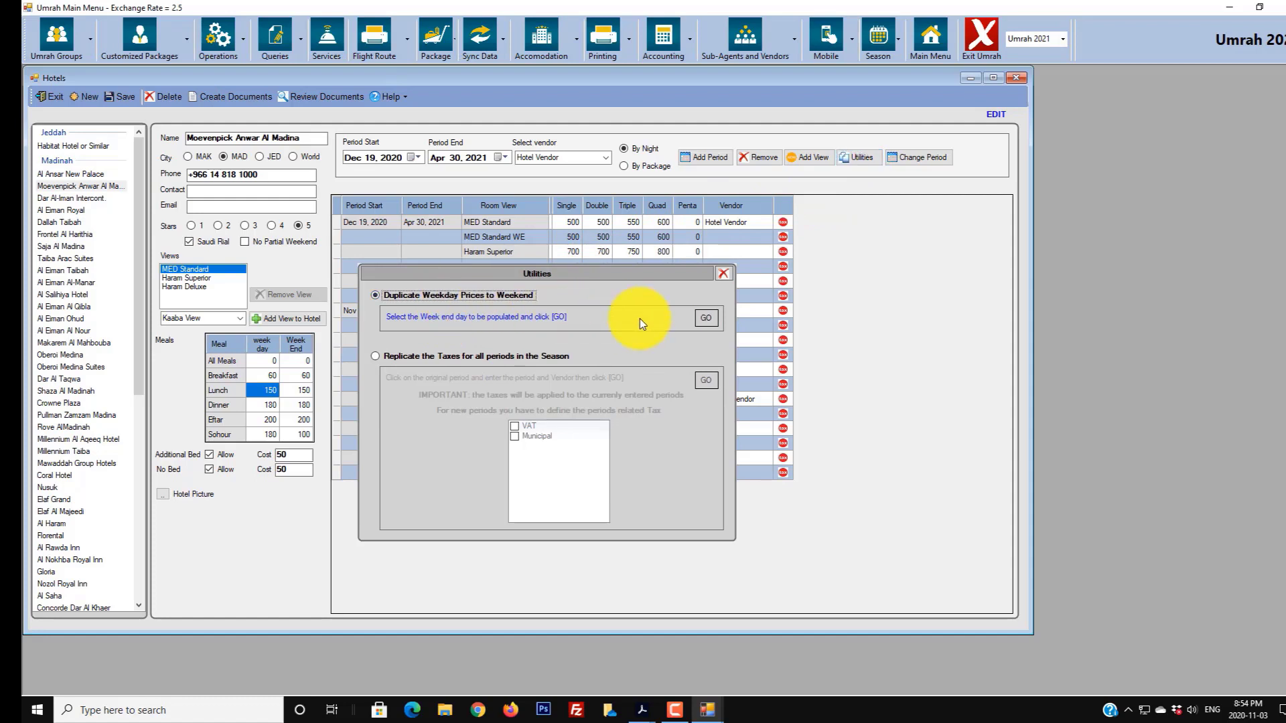
pyautogui.click(704, 318)
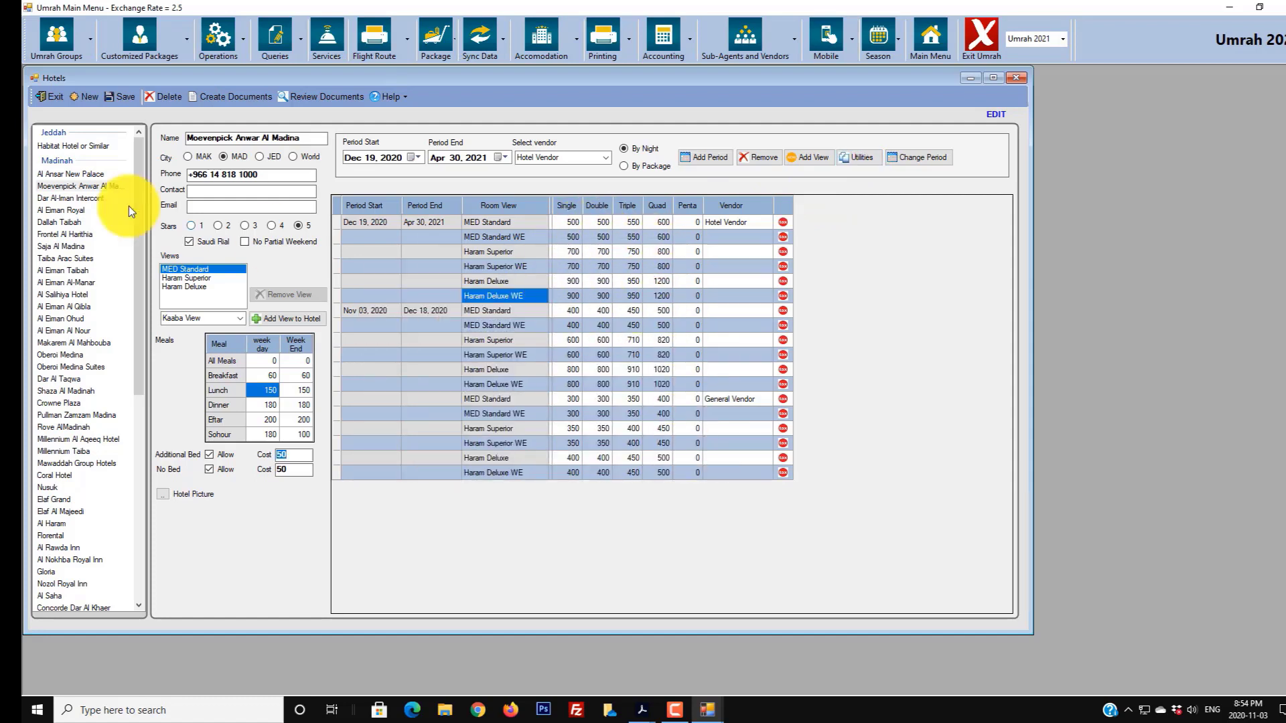
pyautogui.click(122, 103)
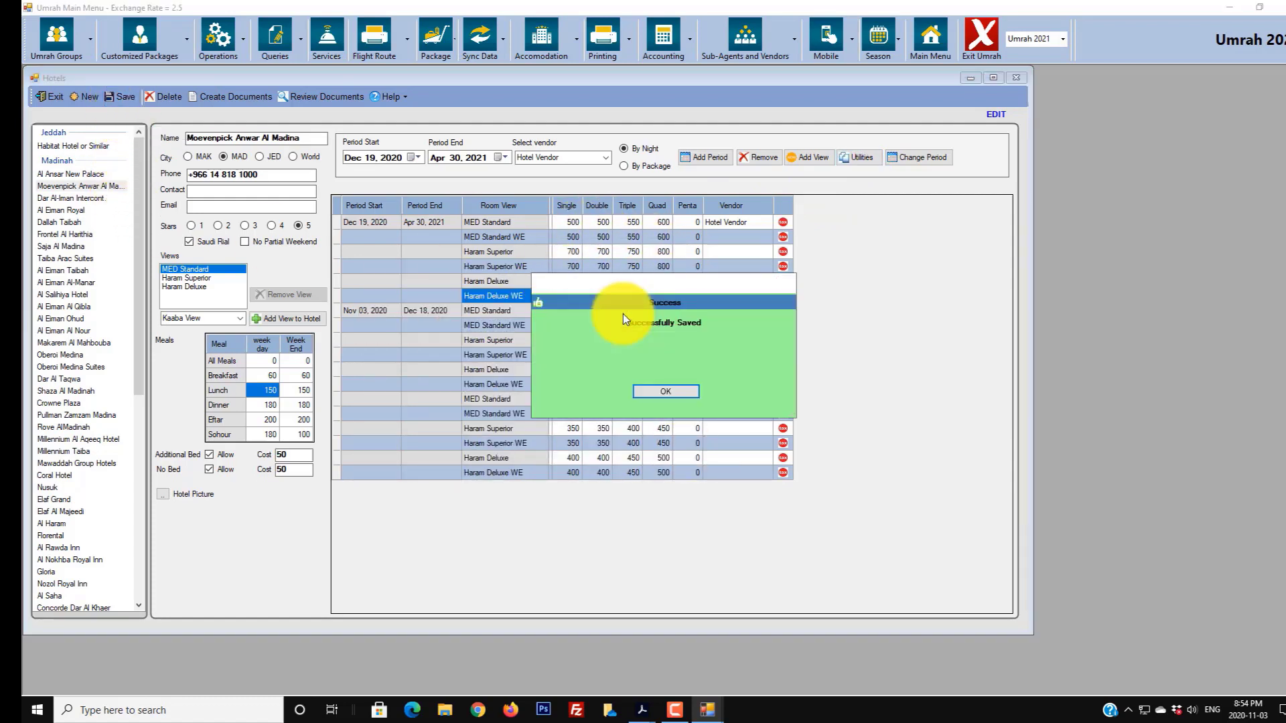
pyautogui.click(661, 392)
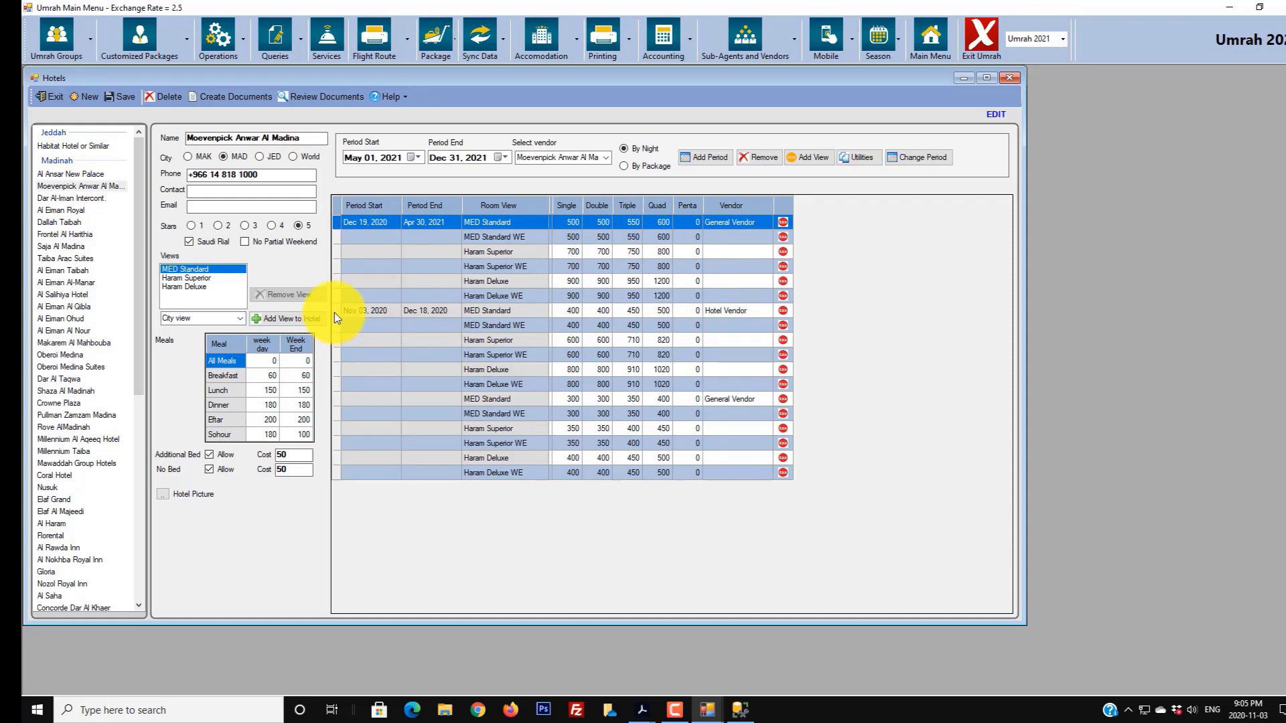
# - Replicate VAT and Municipal taxes across all rate periods via Replicate the Taxes
pyautogui.click(528, 312)
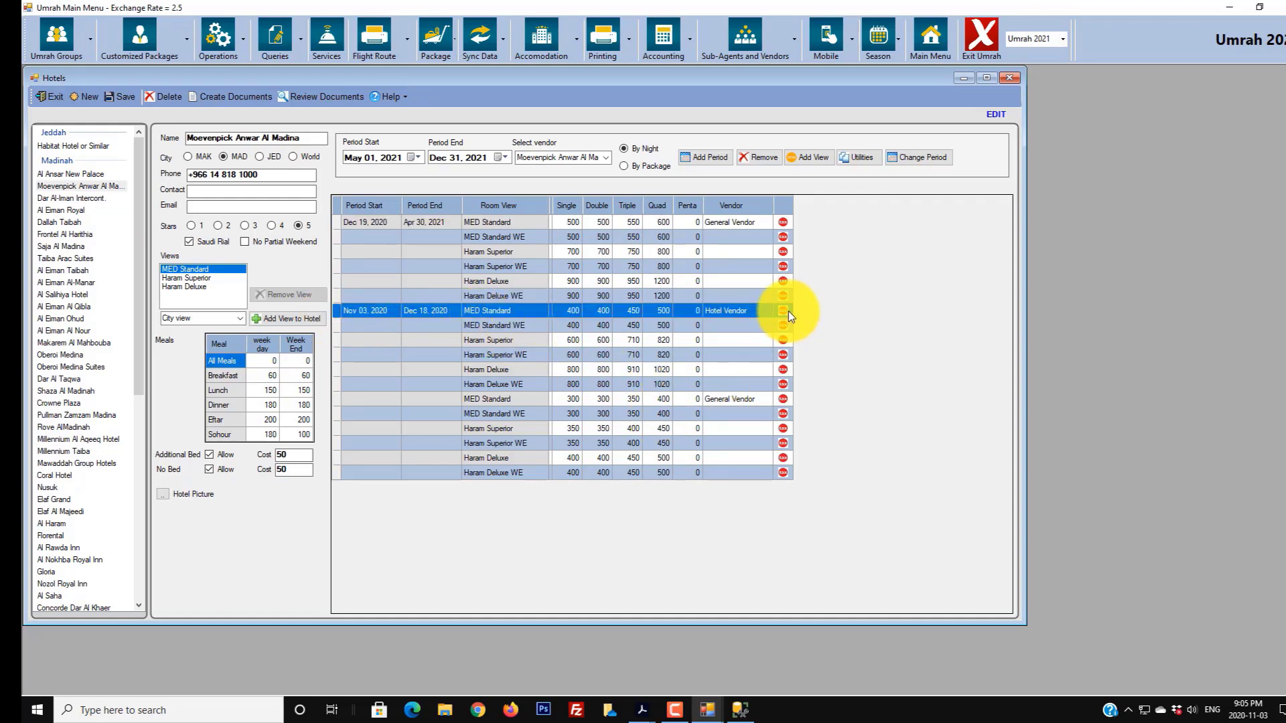
pyautogui.click(863, 159)
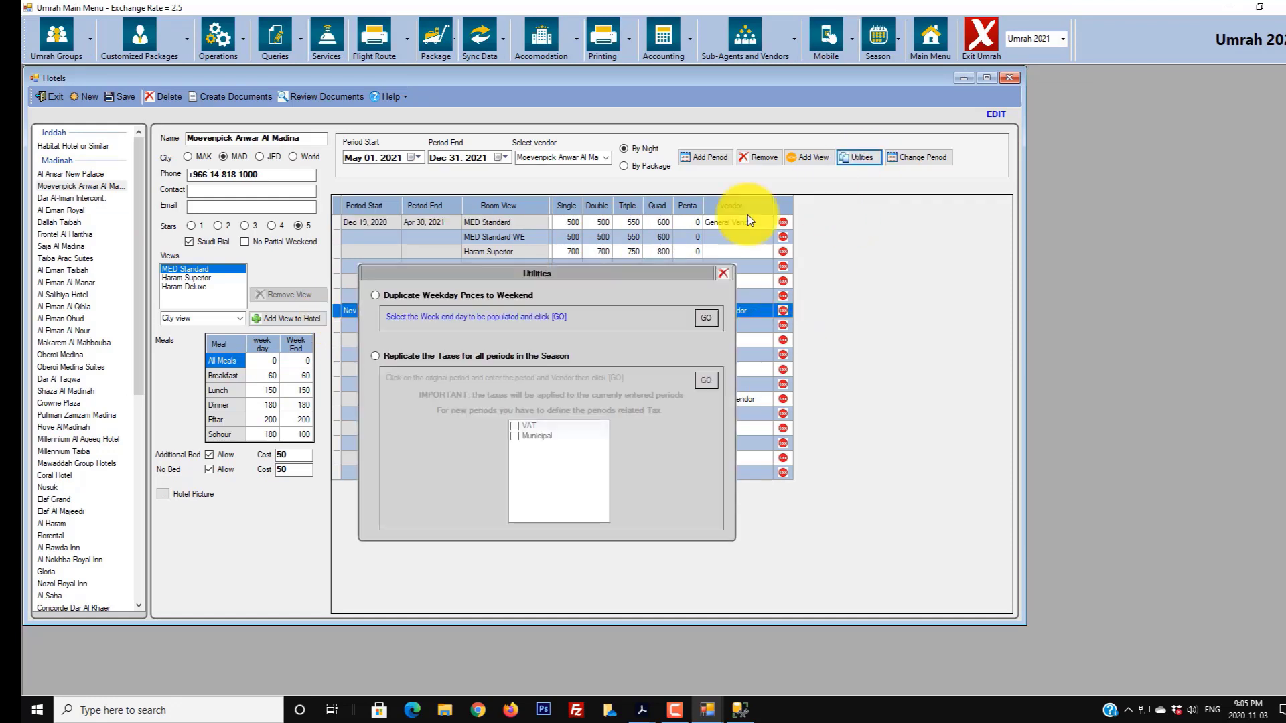
pyautogui.click(376, 357)
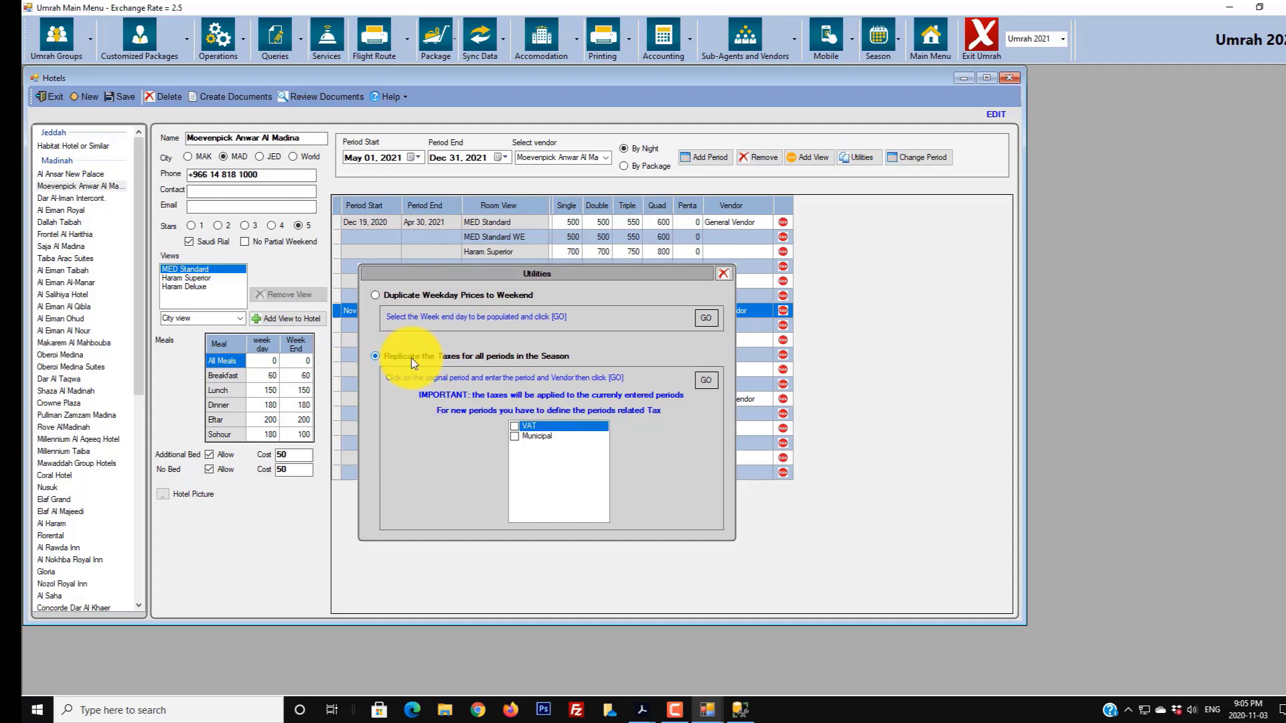
pyautogui.click(523, 426)
pyautogui.click(521, 434)
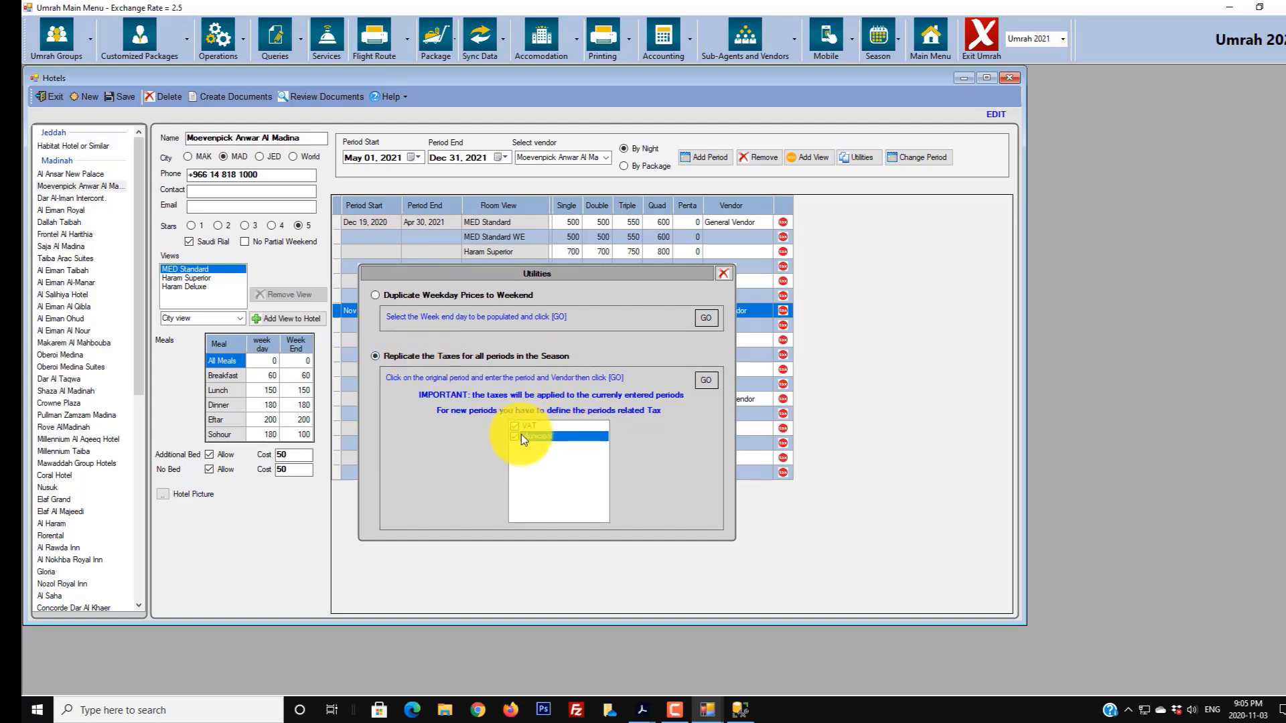
pyautogui.click(699, 380)
pyautogui.click(663, 392)
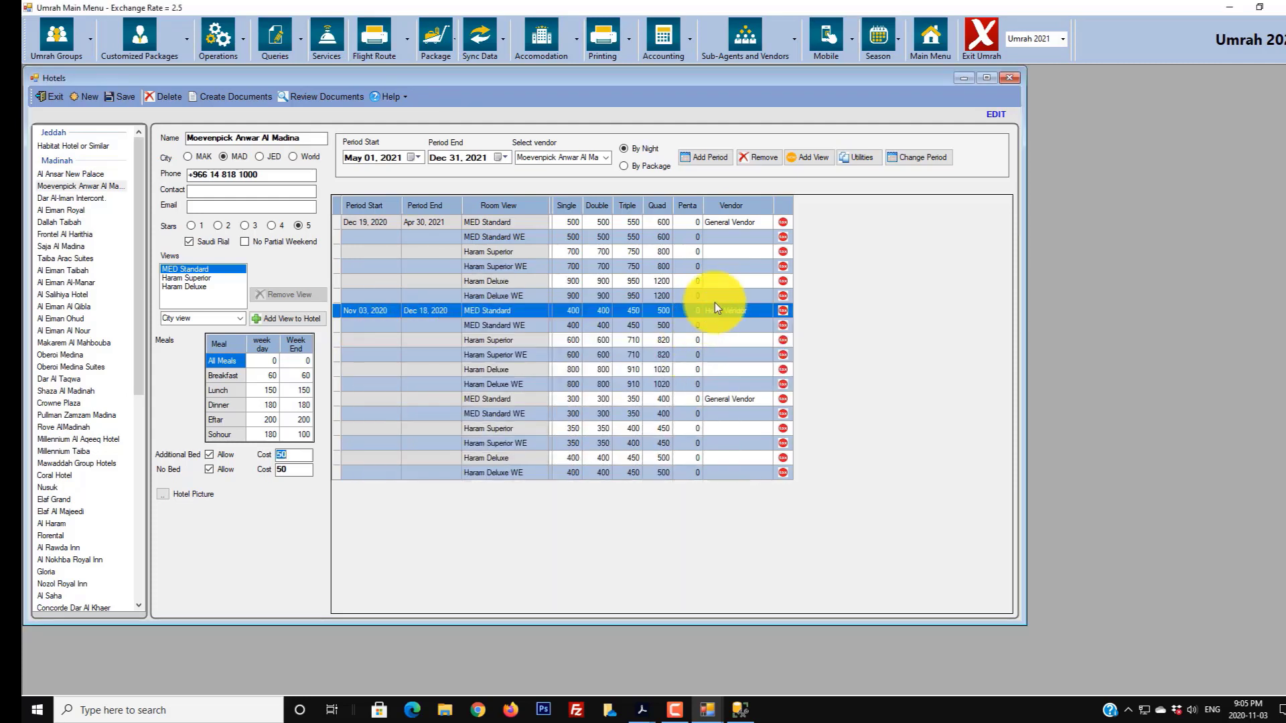
# - Confirm the Dec 19 MED Standard row's tax selection and save the rates
pyautogui.click(782, 222)
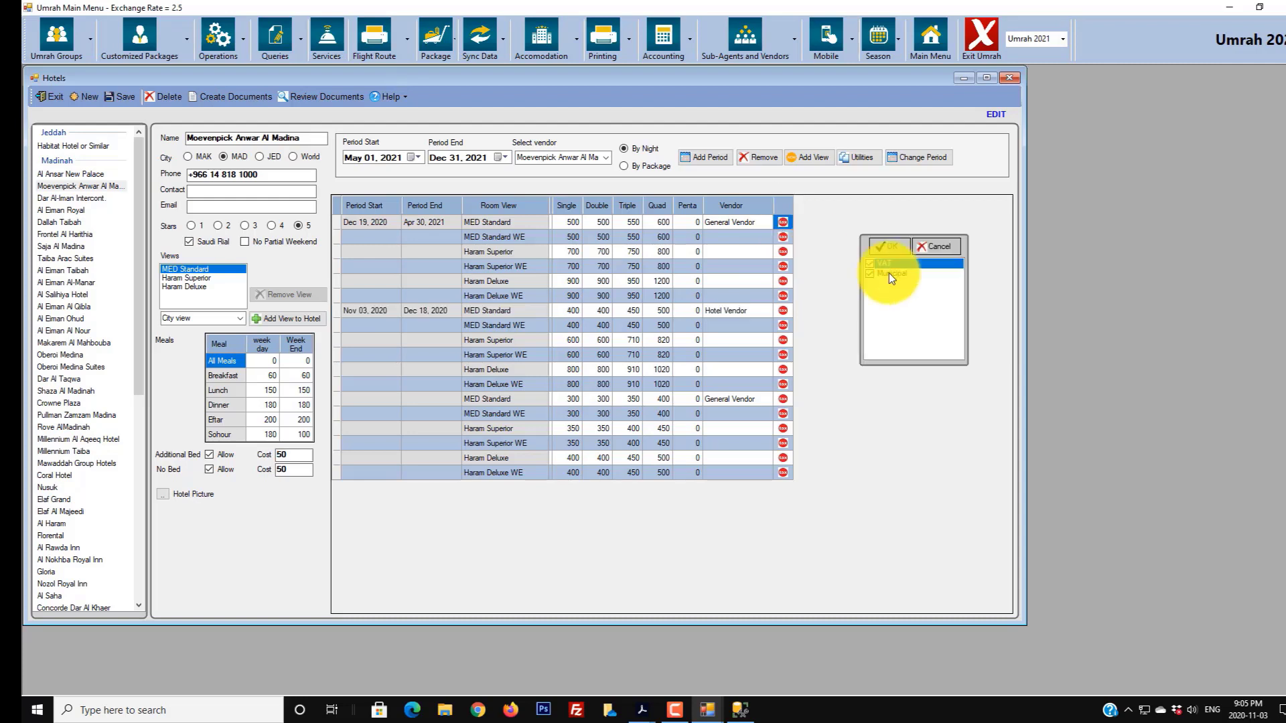
pyautogui.click(891, 248)
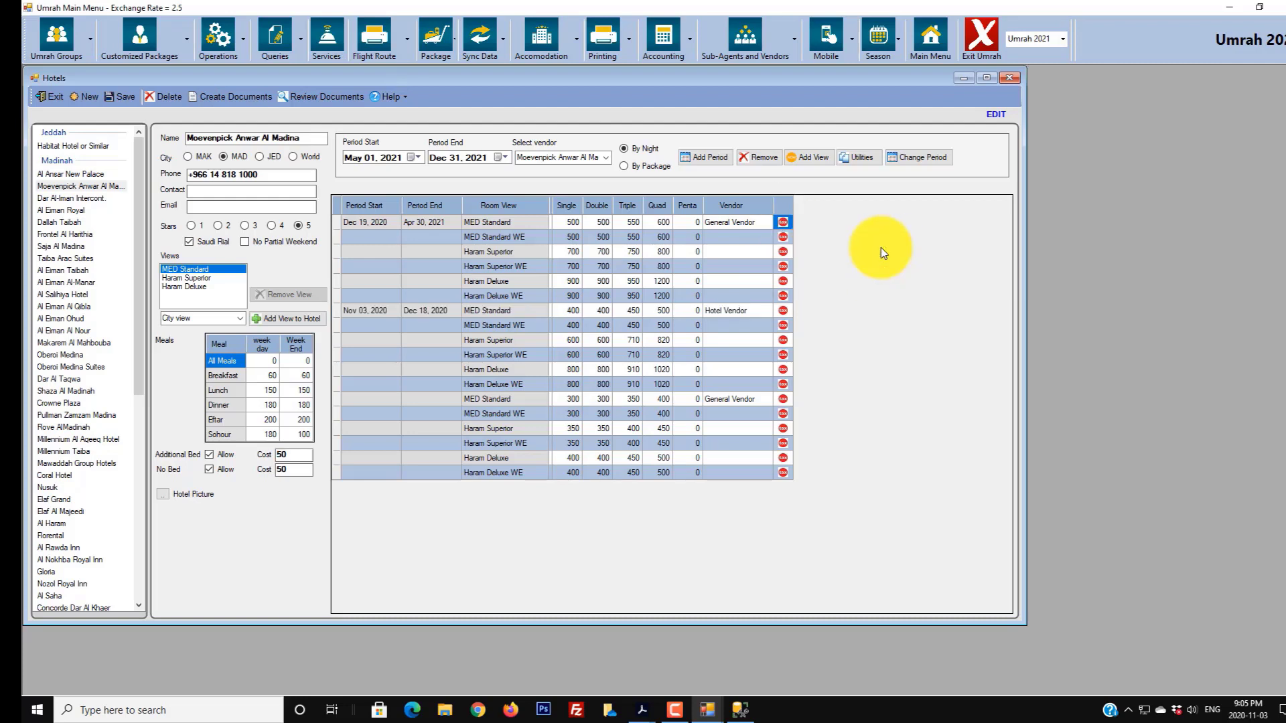
pyautogui.click(120, 96)
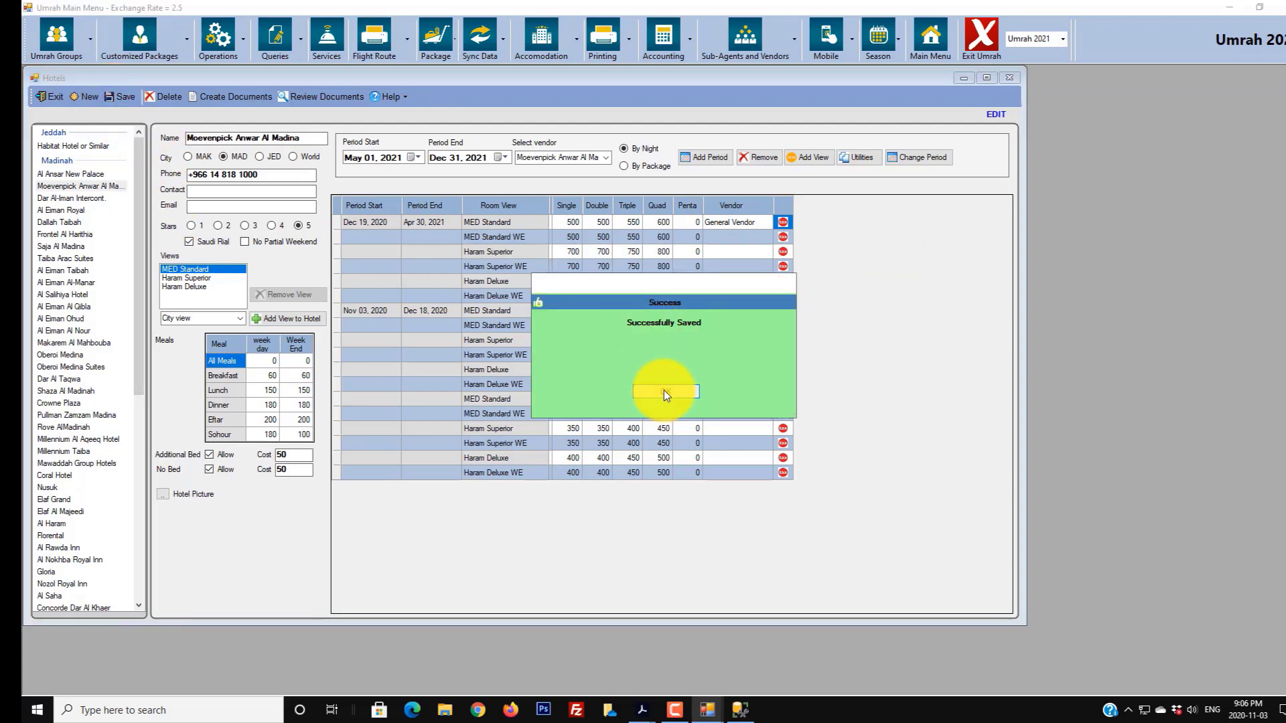
pyautogui.click(664, 392)
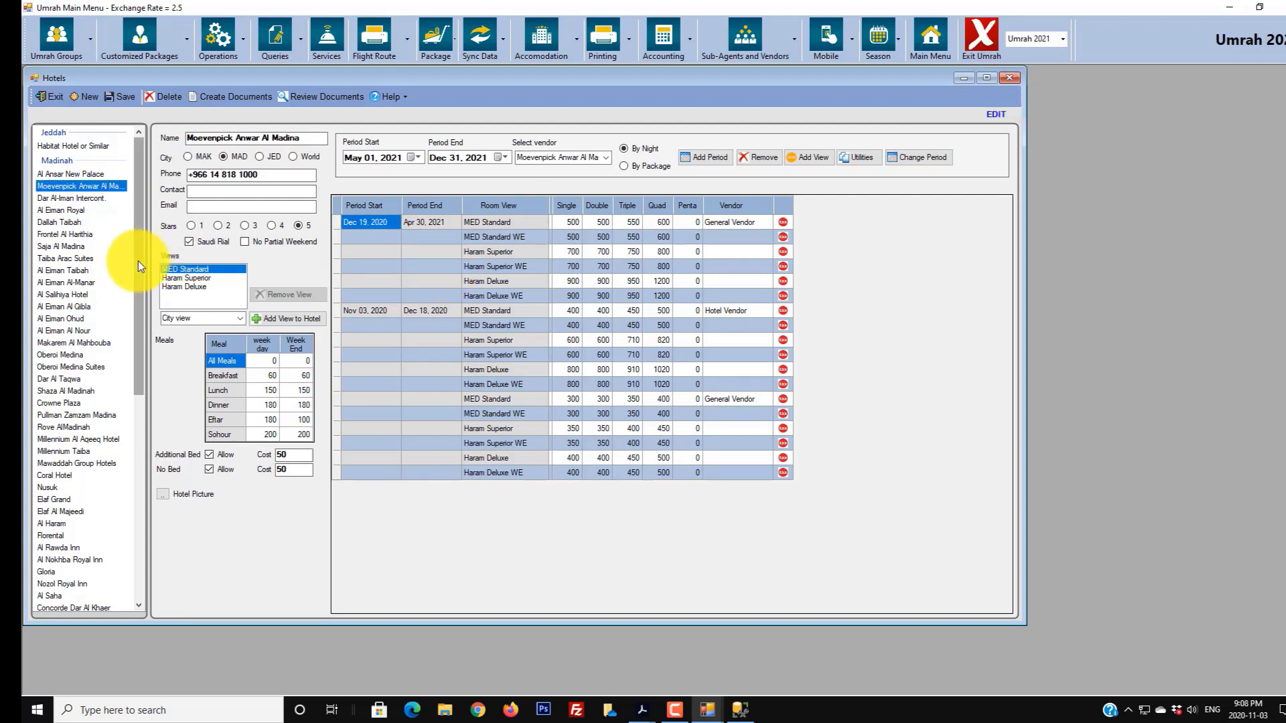
# - Scroll to the Makkah hotels and open Moevenpick Hajer Tower
pyautogui.moveTo(138, 262); pyautogui.dragTo(124, 428)
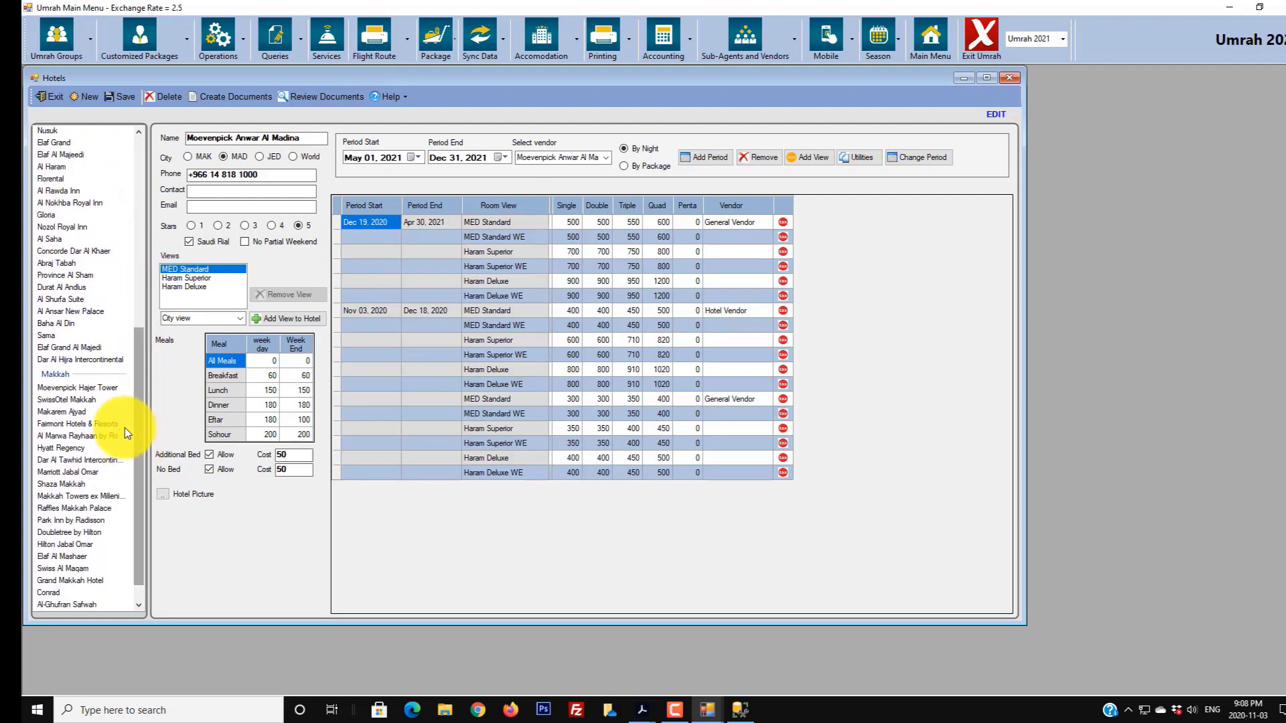
pyautogui.click(75, 387)
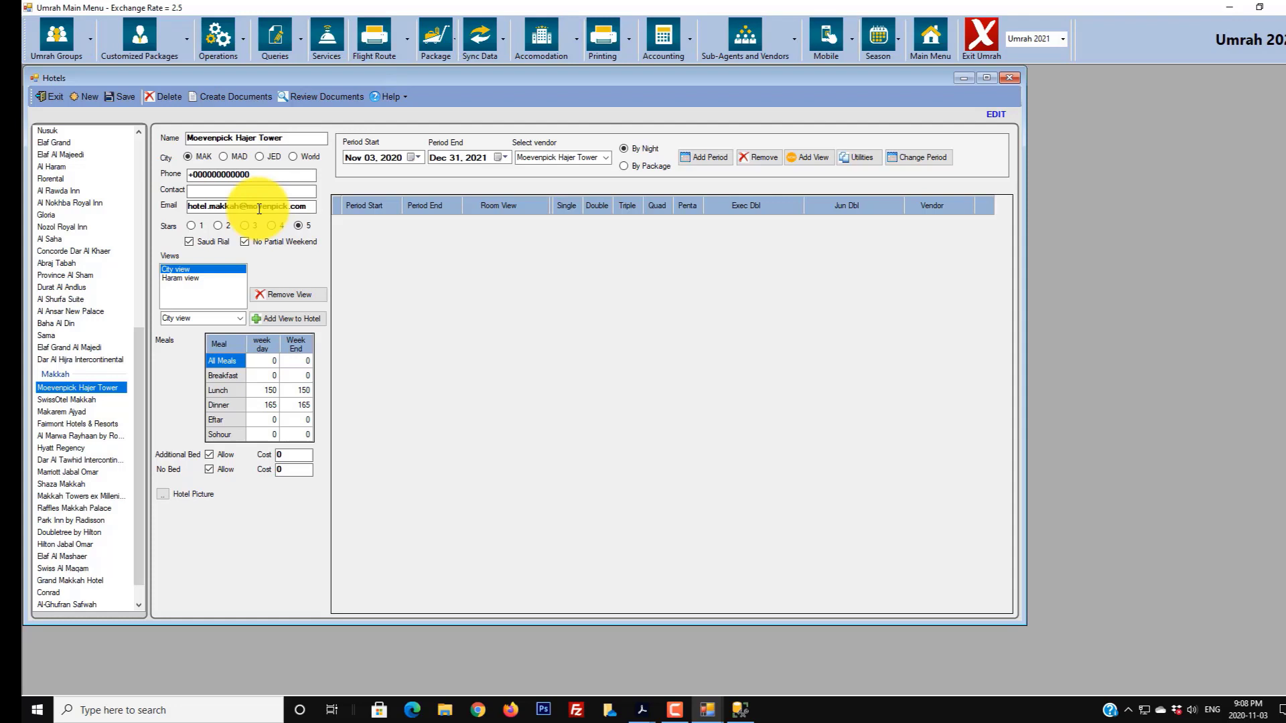
# - Enter additional bed cost 100 and no-bed cost 50, then save the hotel record
pyautogui.moveTo(308, 206); pyautogui.dragTo(177, 213)
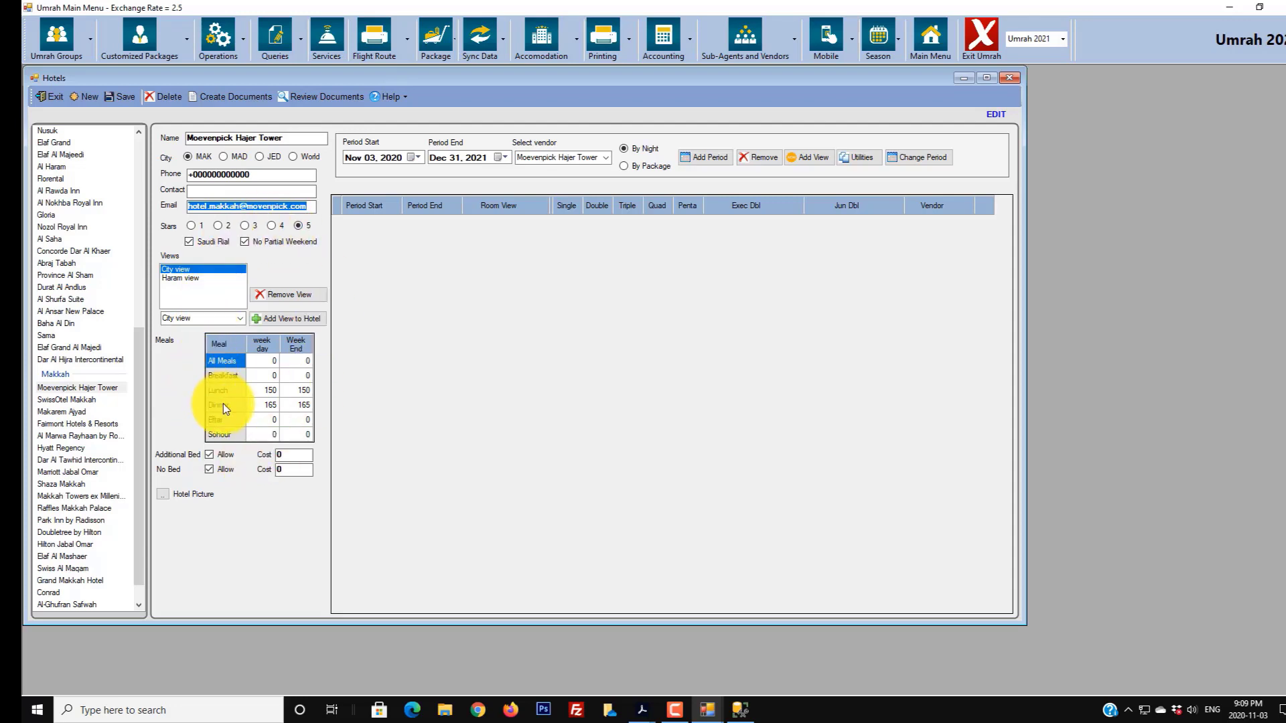
pyautogui.click(292, 455)
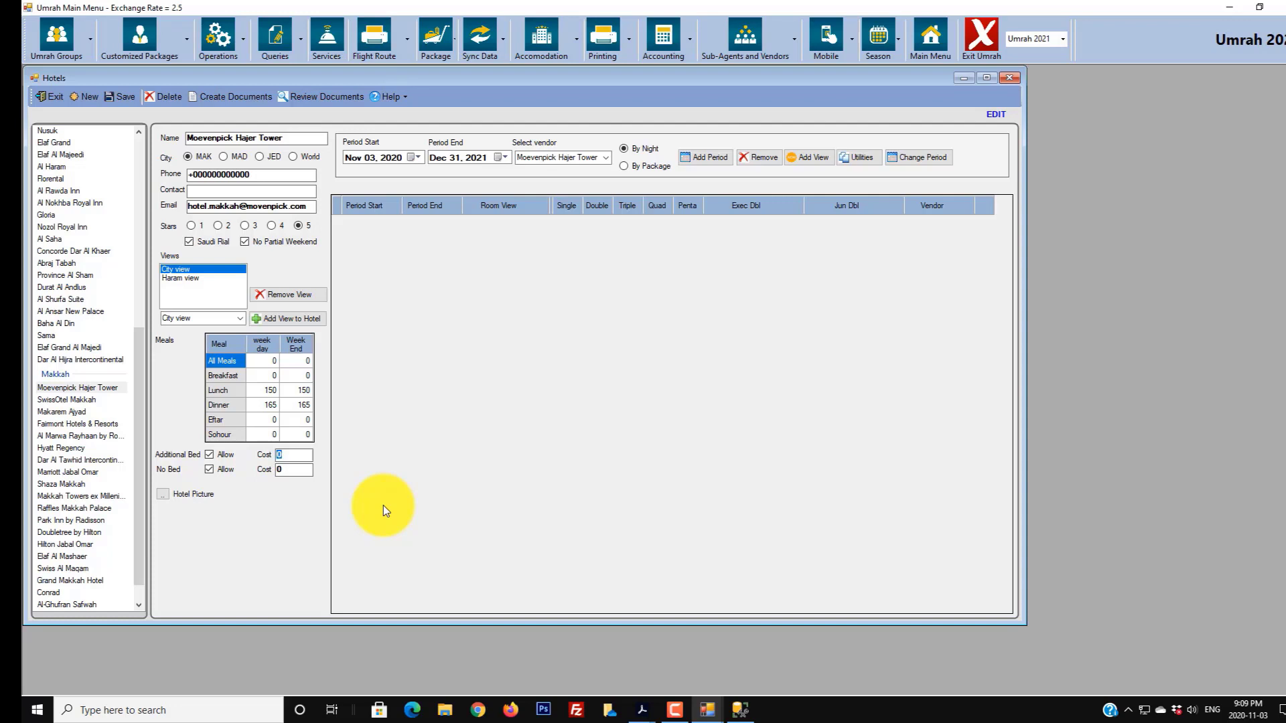
pyautogui.write('100')
pyautogui.press('Tab')
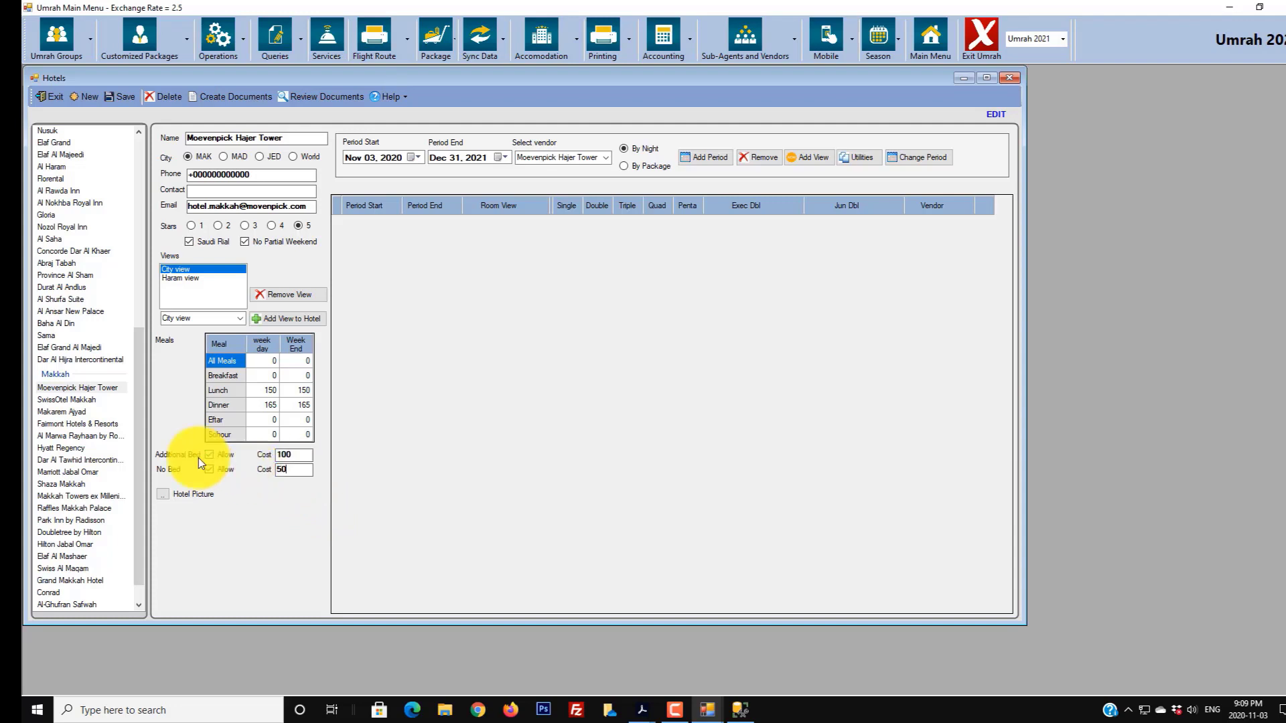
pyautogui.doubleClick(233, 455)
pyautogui.click(110, 100)
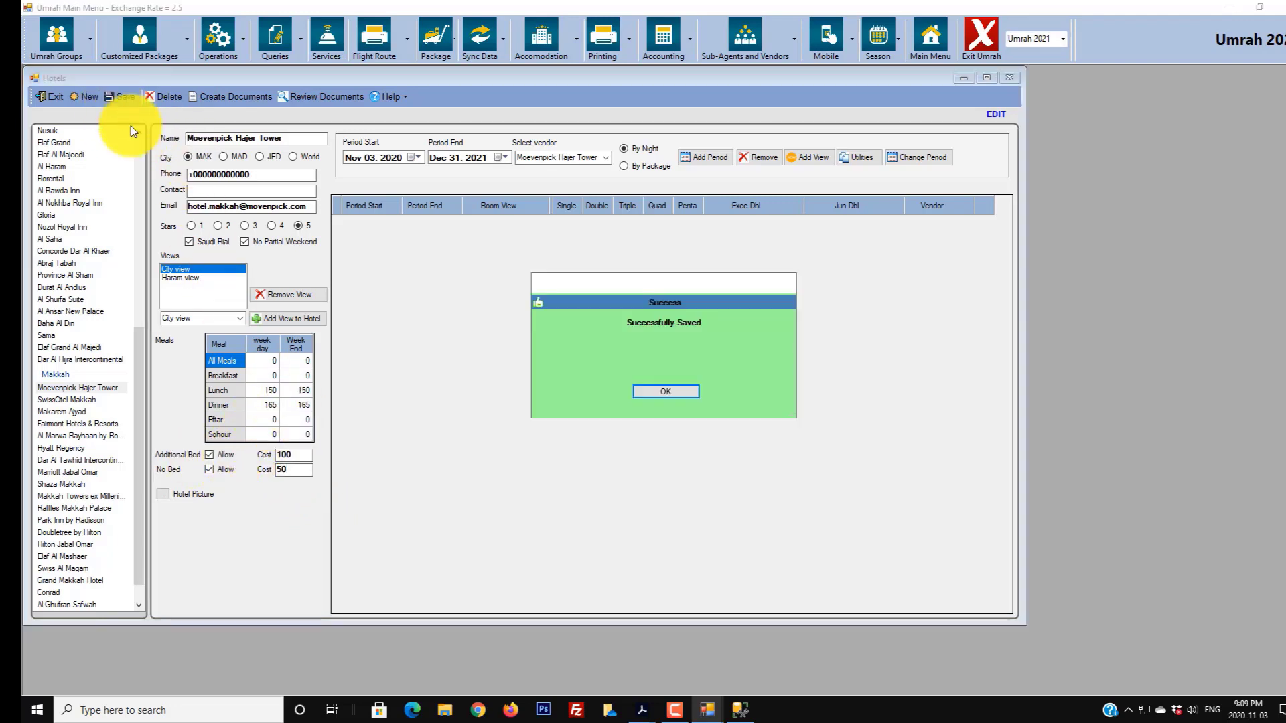
pyautogui.click(648, 391)
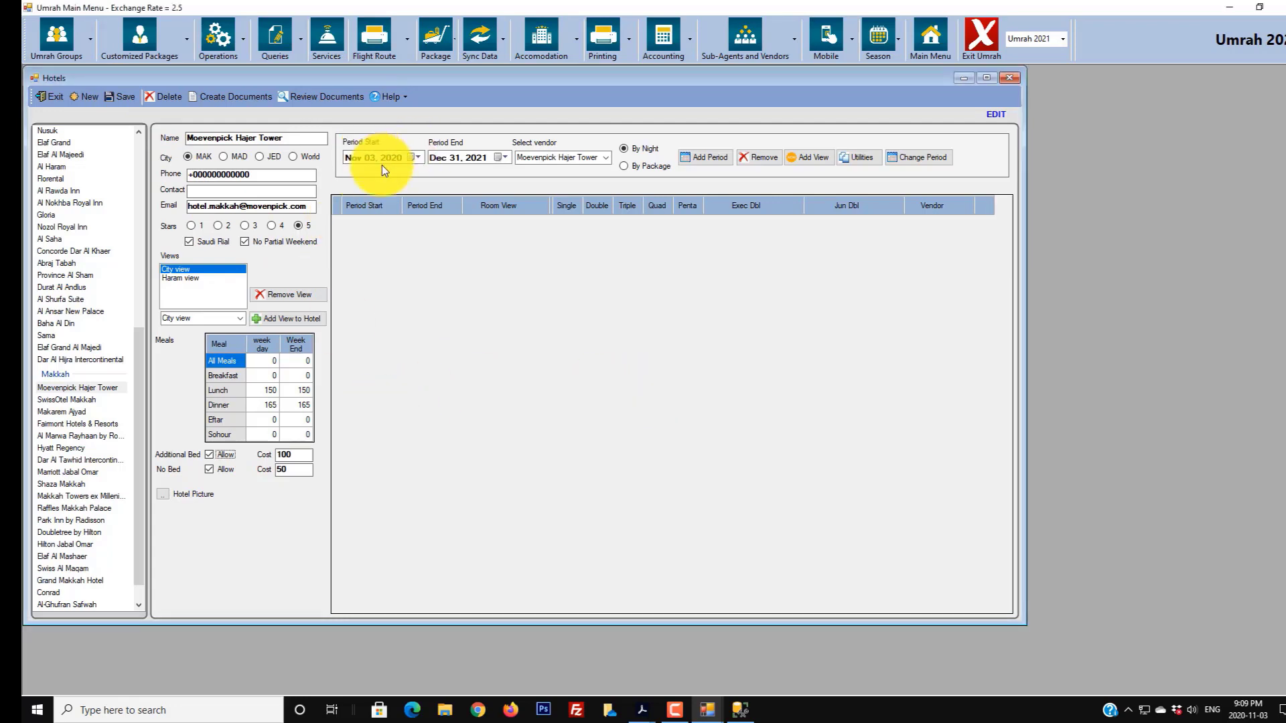
# - Add a Hotel Vendor rate period from Nov 03, 2020 to Apr 30, 2021 to the grid
pyautogui.click(418, 158)
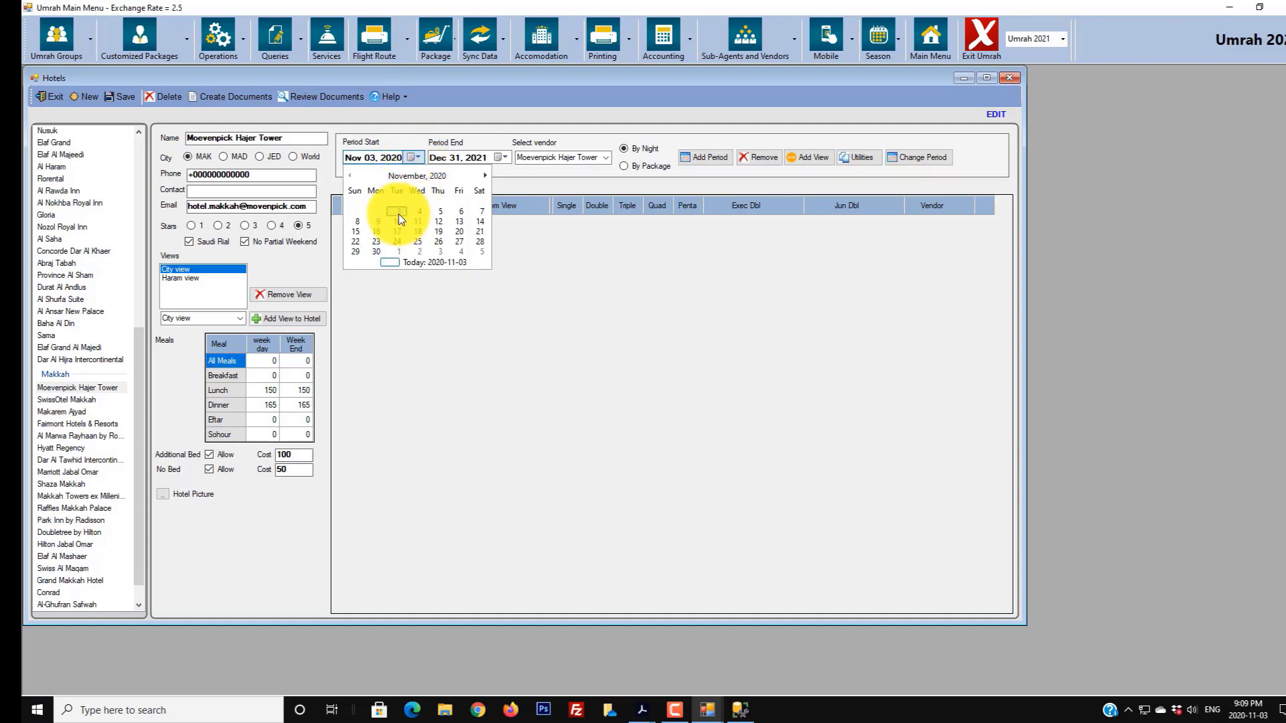
pyautogui.click(397, 210)
pyautogui.click(433, 158)
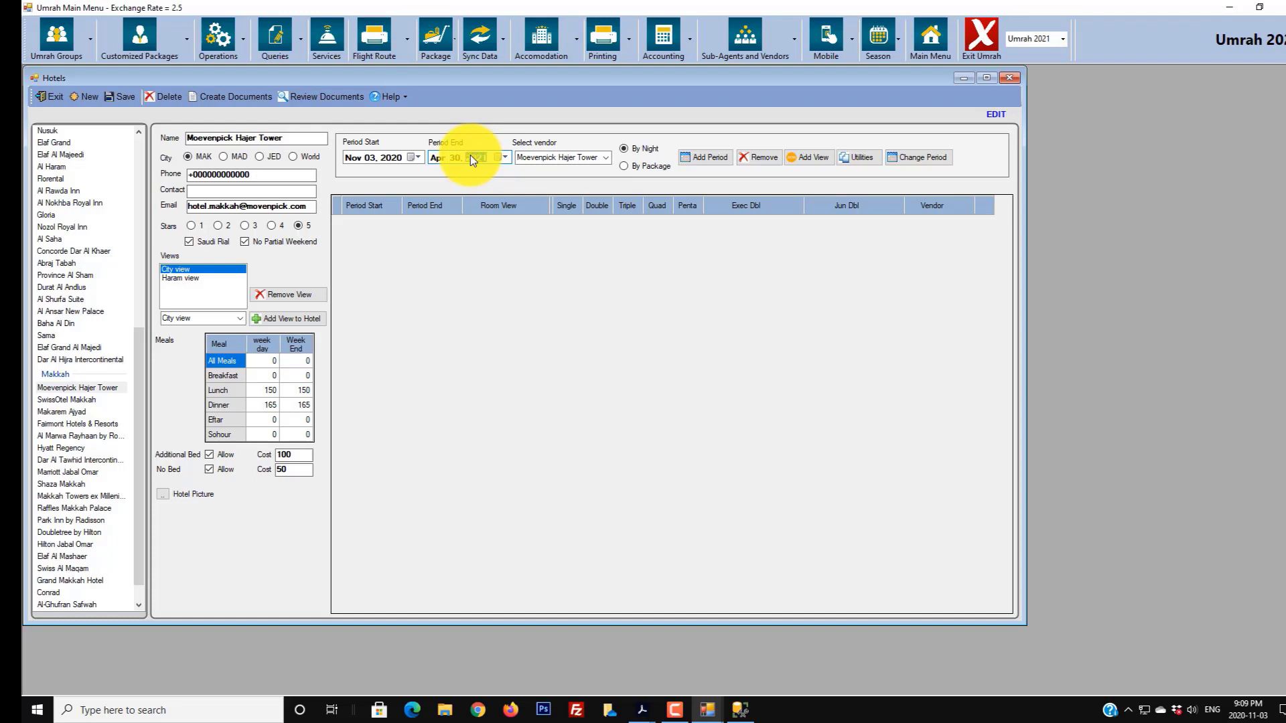
pyautogui.click(606, 159)
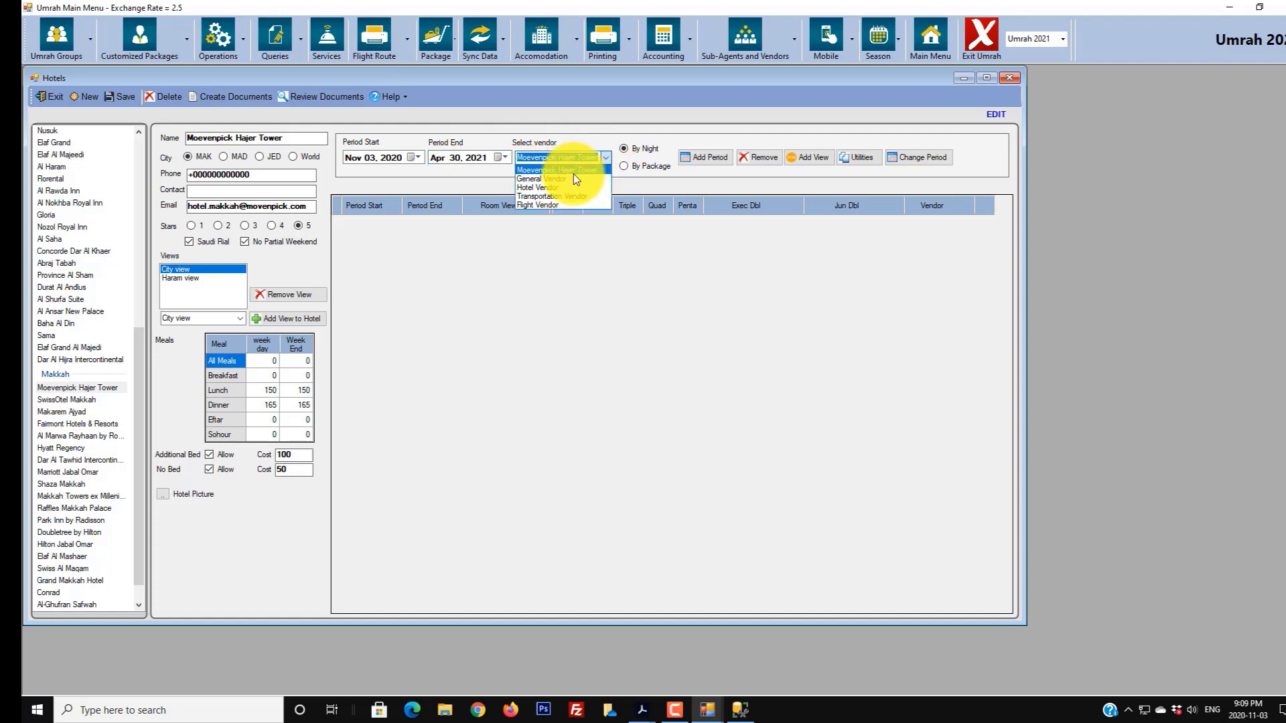
pyautogui.click(552, 188)
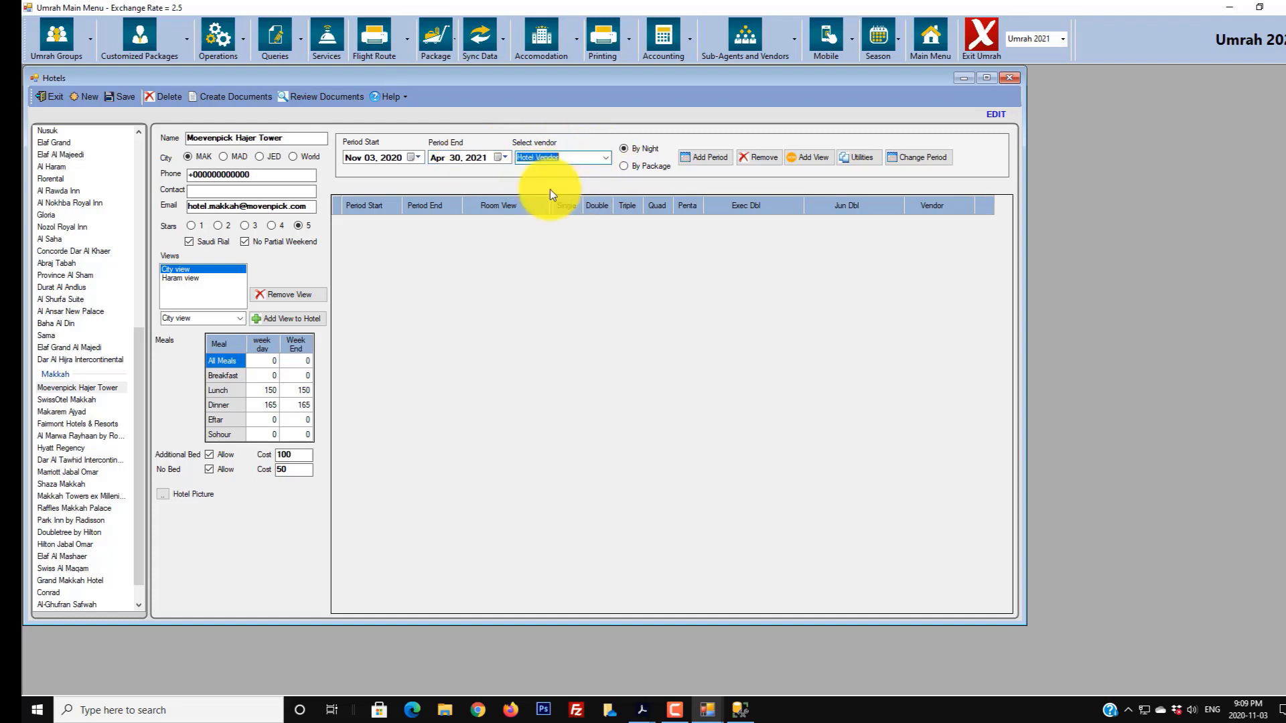
pyautogui.click(713, 159)
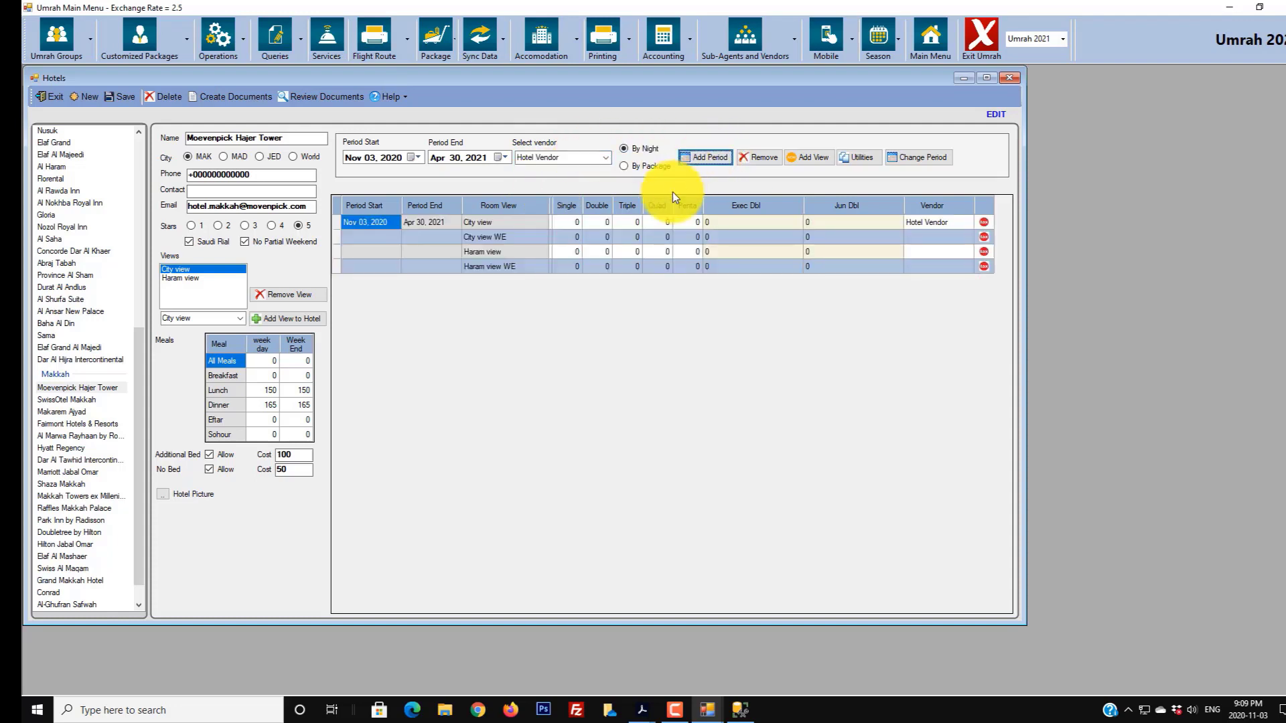
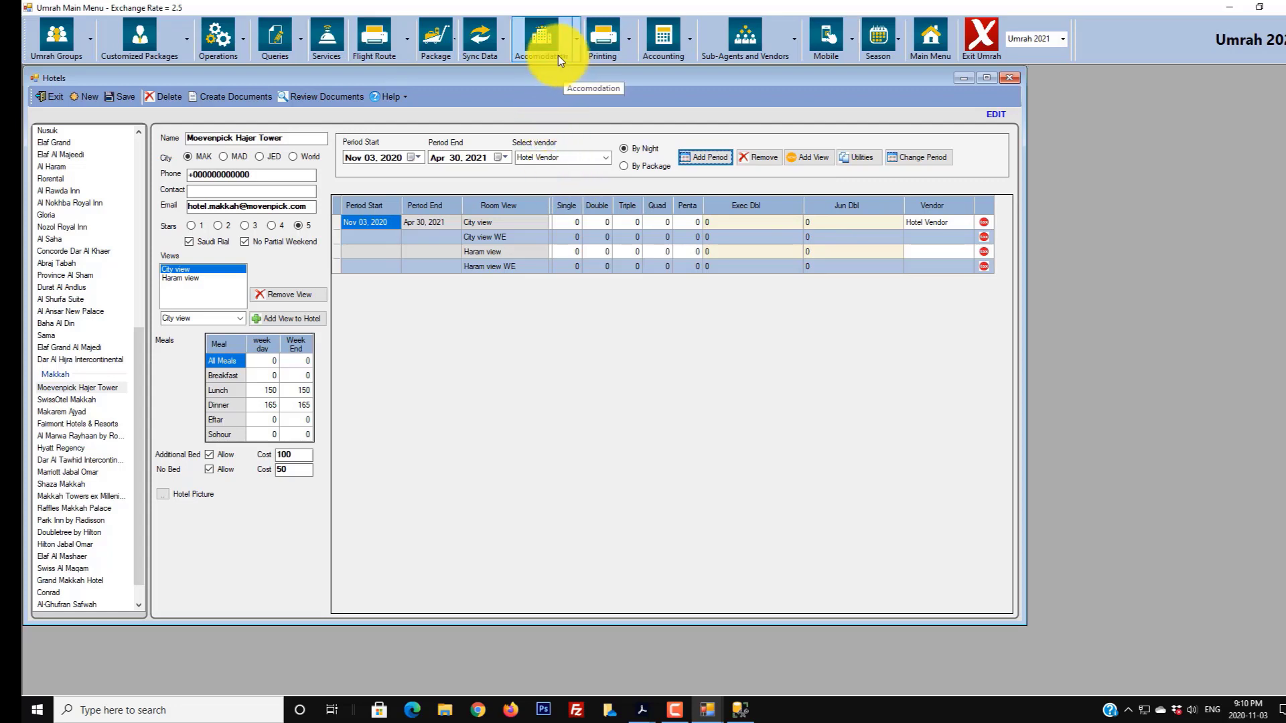
# - Reload Moevenpick Hajer Tower's hotel profile, then close it and return to the prices window
pyautogui.click(577, 45)
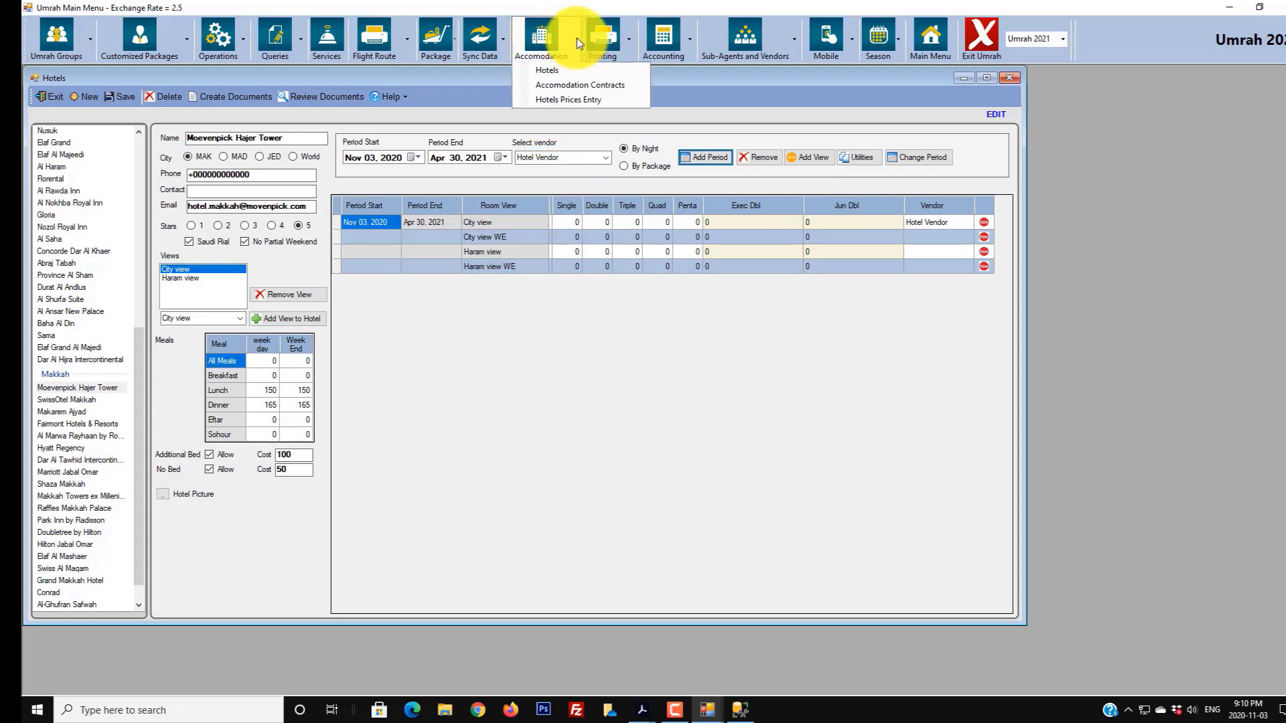
pyautogui.click(548, 70)
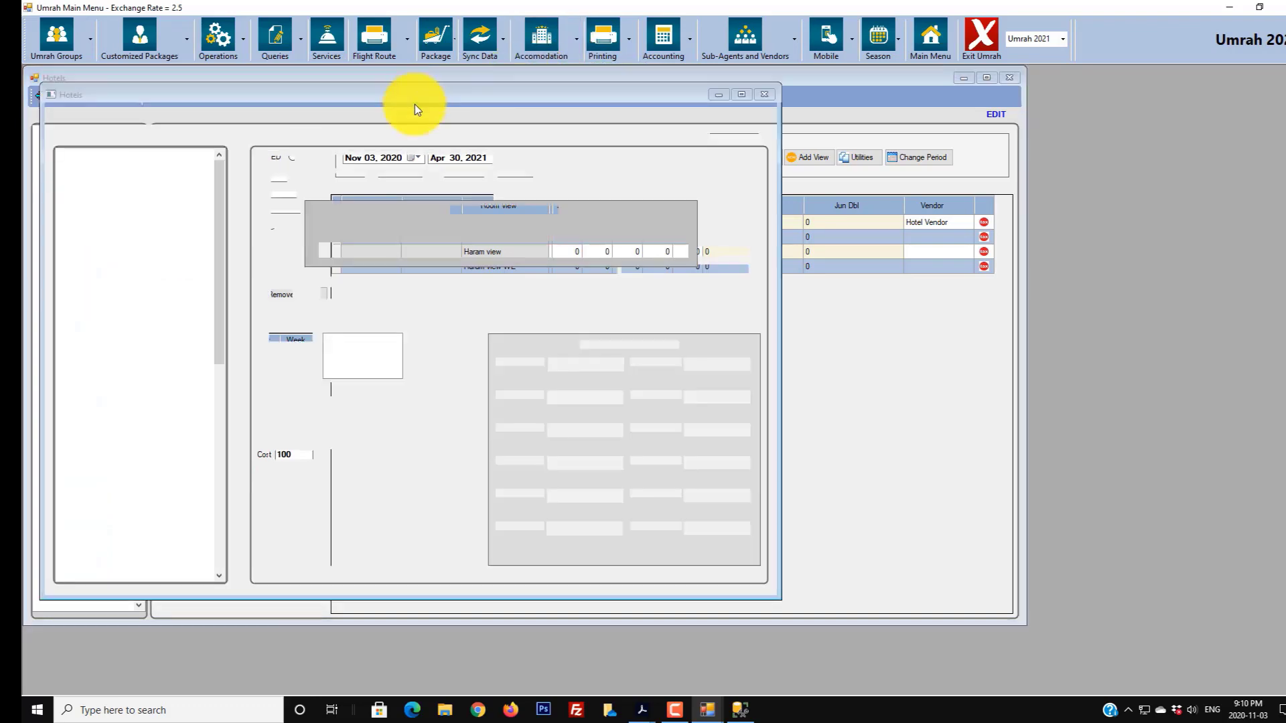
pyautogui.scroll(-10, 154, 362)
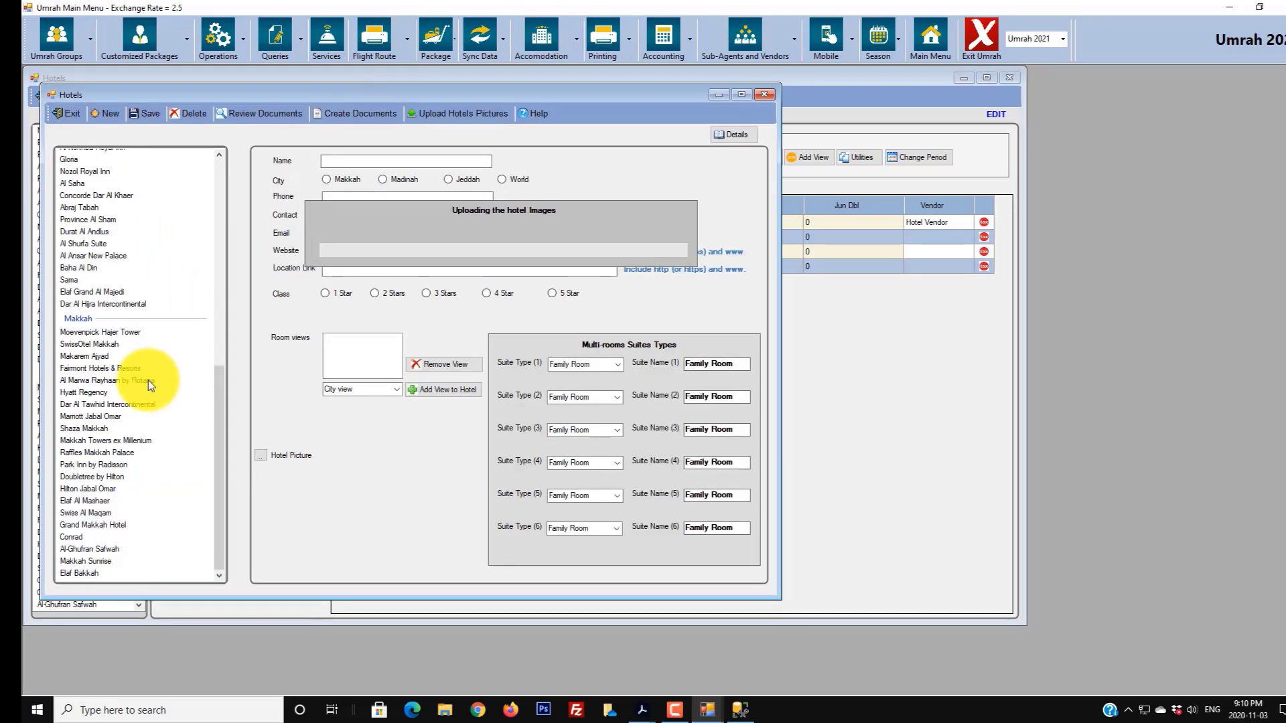
pyautogui.click(112, 332)
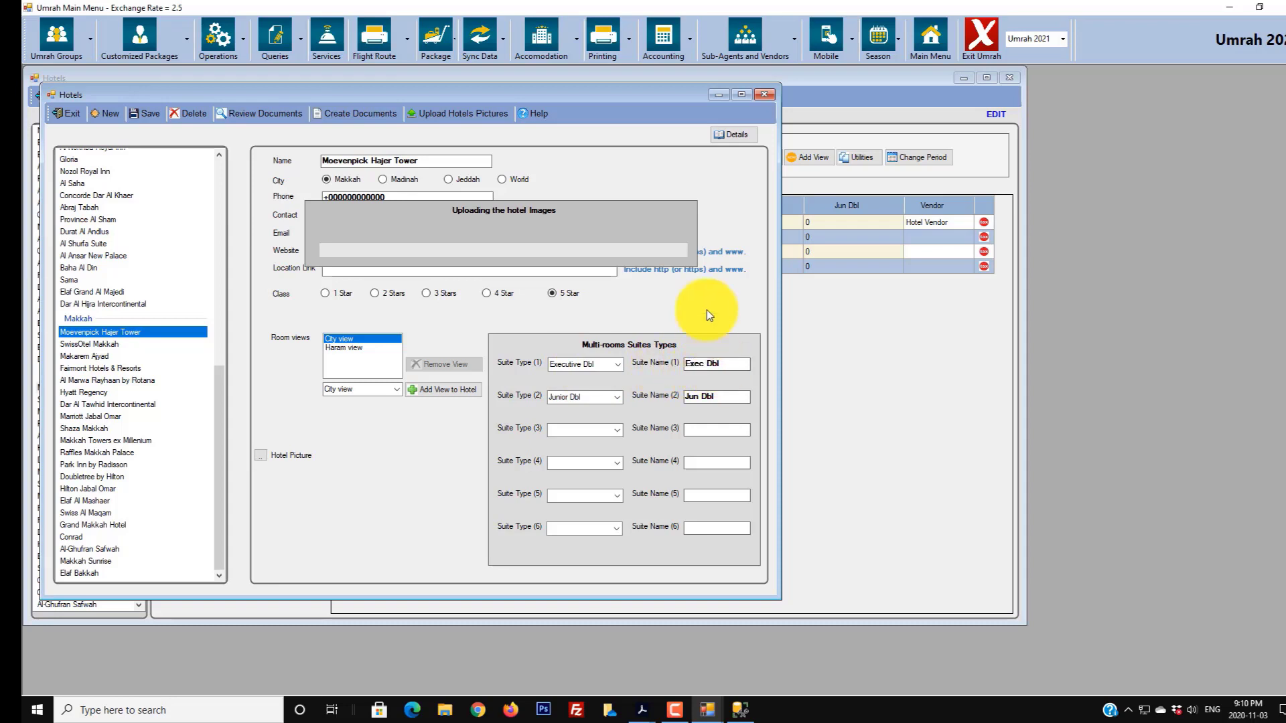
pyautogui.moveTo(657, 94); pyautogui.dragTo(470, 102)
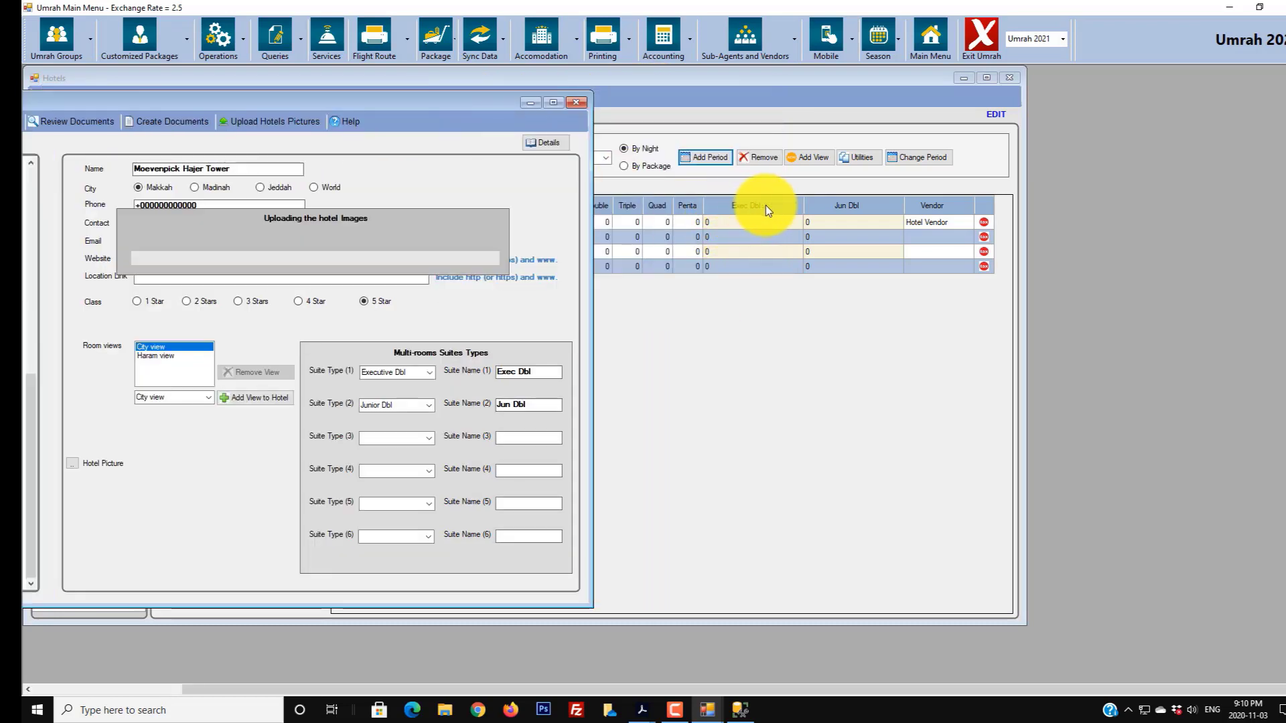
pyautogui.moveTo(525, 75); pyautogui.dragTo(713, 393)
pyautogui.click(522, 187)
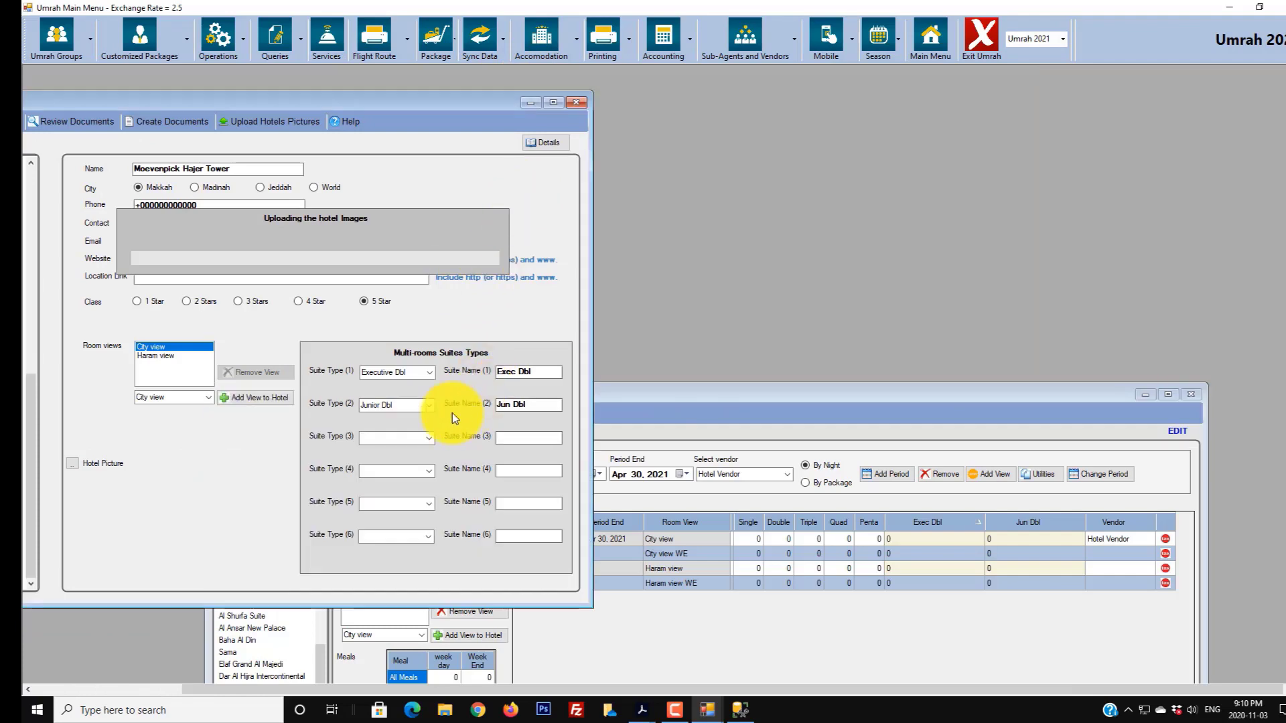
pyautogui.click(897, 387)
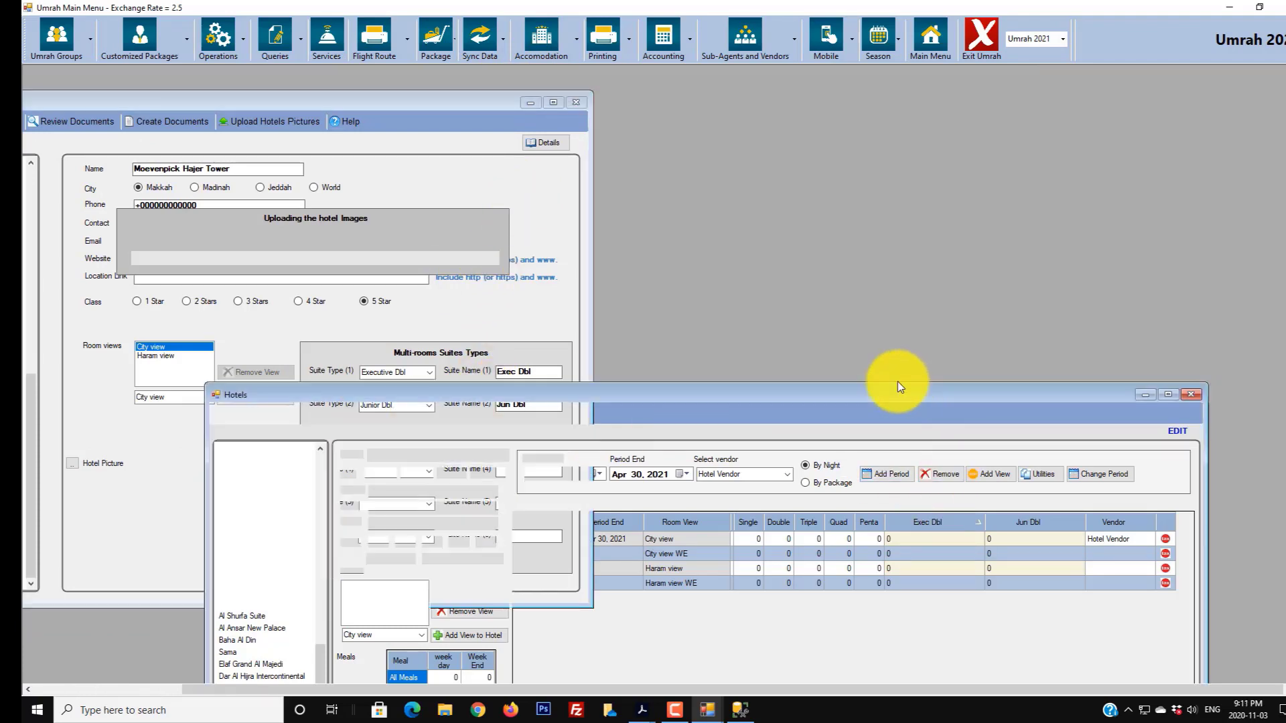
pyautogui.moveTo(897, 382); pyautogui.dragTo(734, 102)
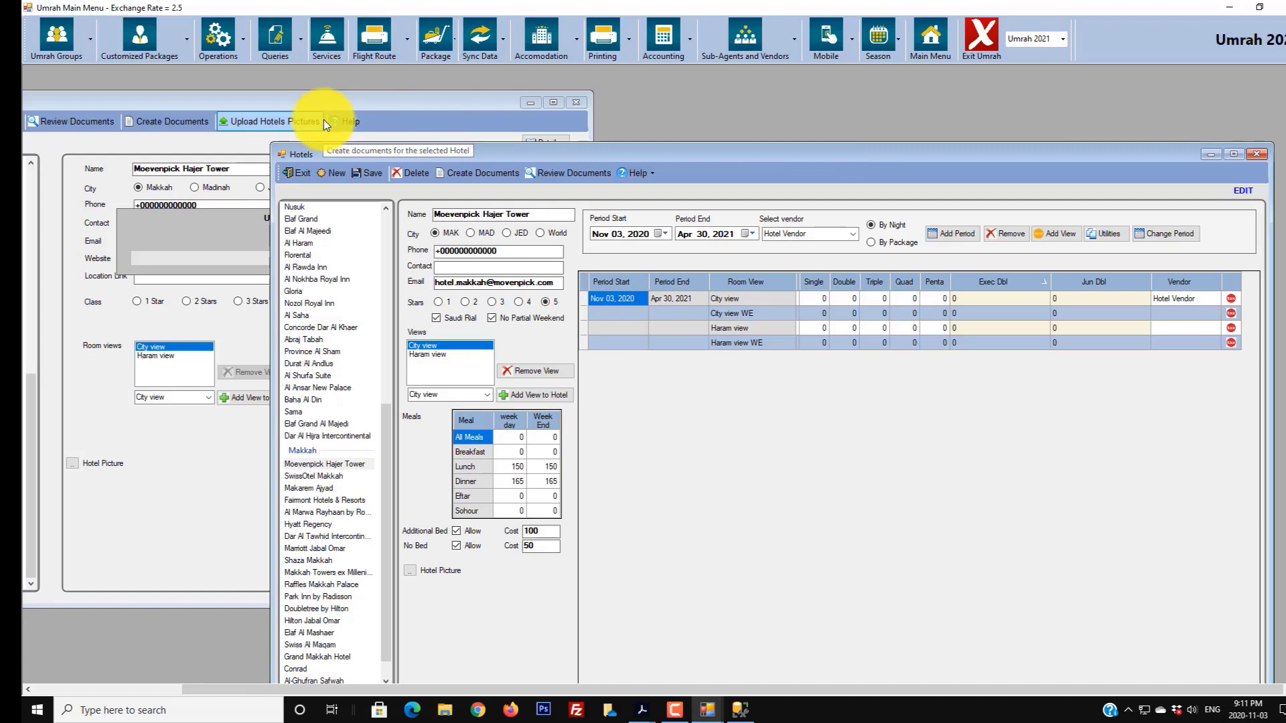
pyautogui.click(324, 120)
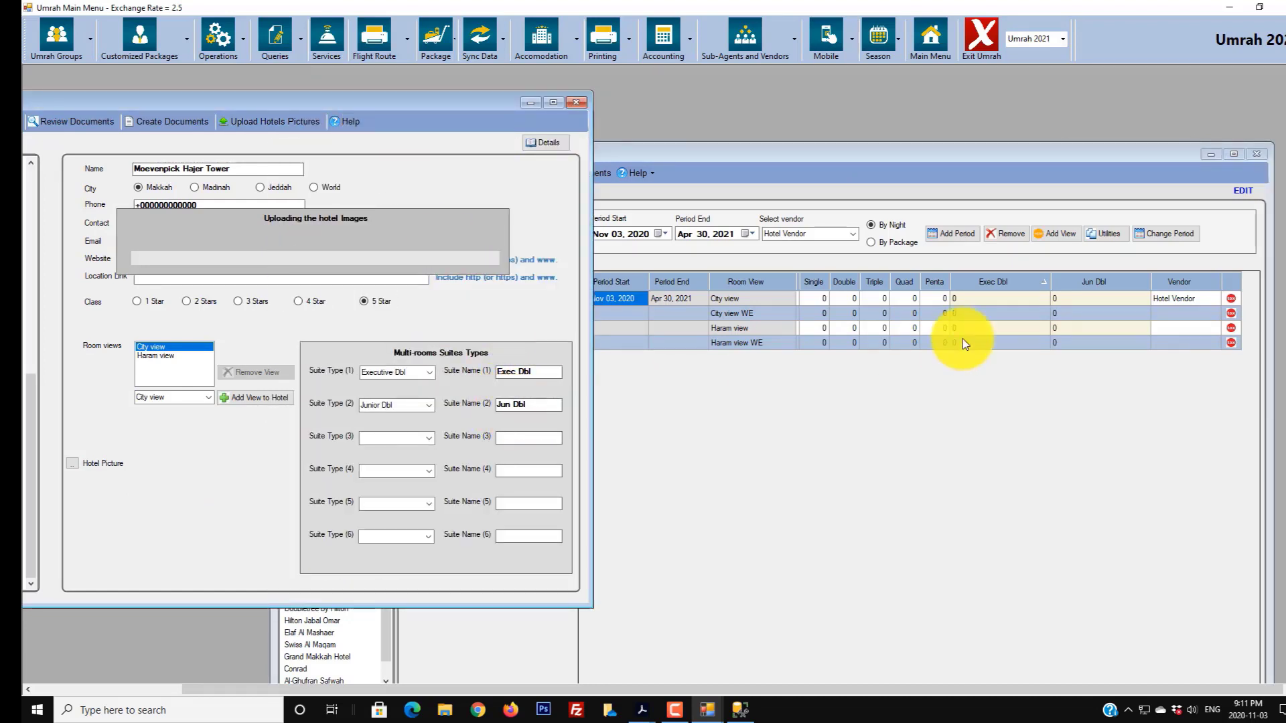
pyautogui.click(580, 107)
pyautogui.moveTo(595, 155); pyautogui.dragTo(344, 79)
# - Price the City view row at 900/900/950/1050, with Exec Dbl 1500 and Jun Dbl 1200
pyautogui.click(569, 227)
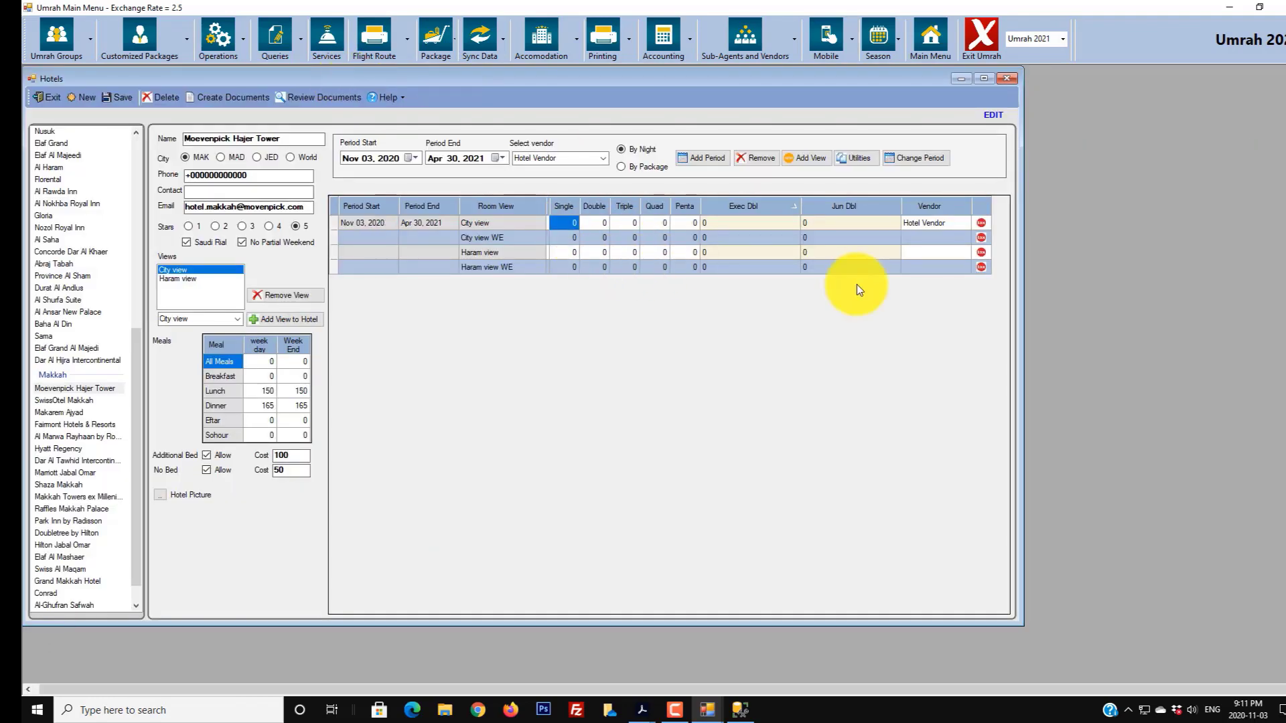
pyautogui.write('900')
pyautogui.press('Tab')
pyautogui.write('900')
pyautogui.press('Tab')
pyautogui.write('950')
pyautogui.press('Tab')
pyautogui.write('1050')
pyautogui.press('Tab')
pyautogui.press('Tab')
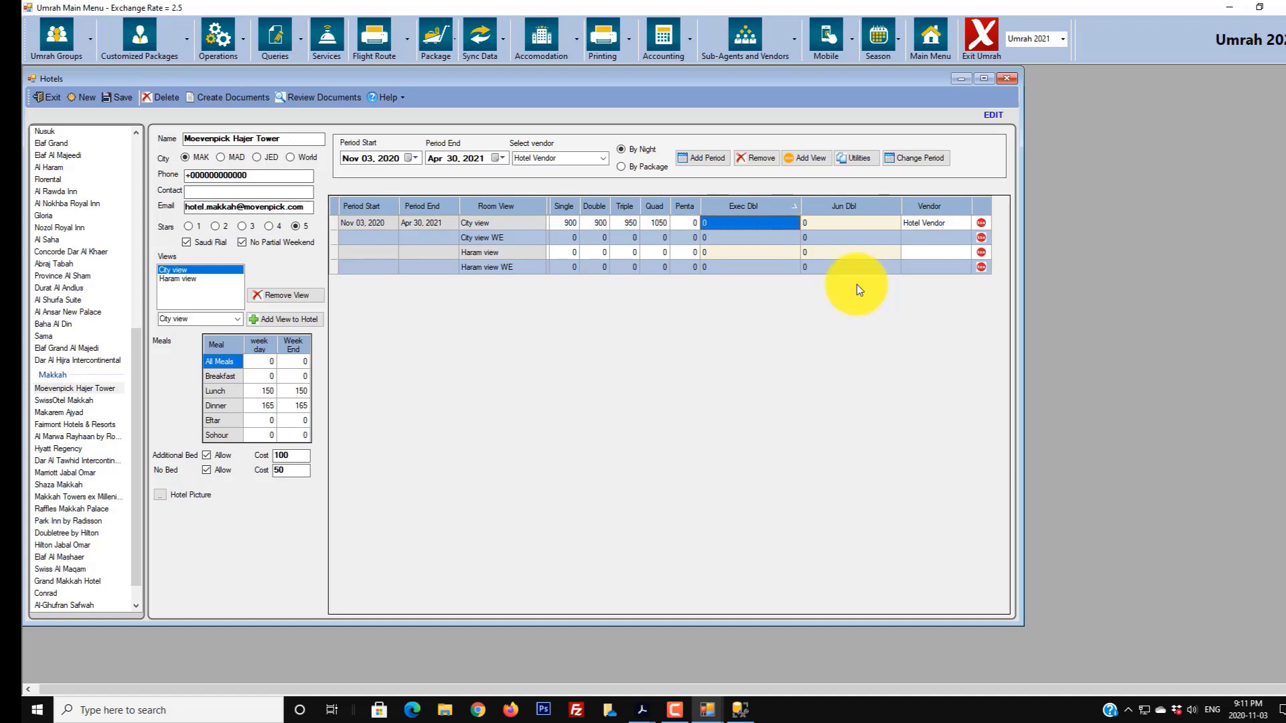
pyautogui.write('1500')
pyautogui.press('Tab')
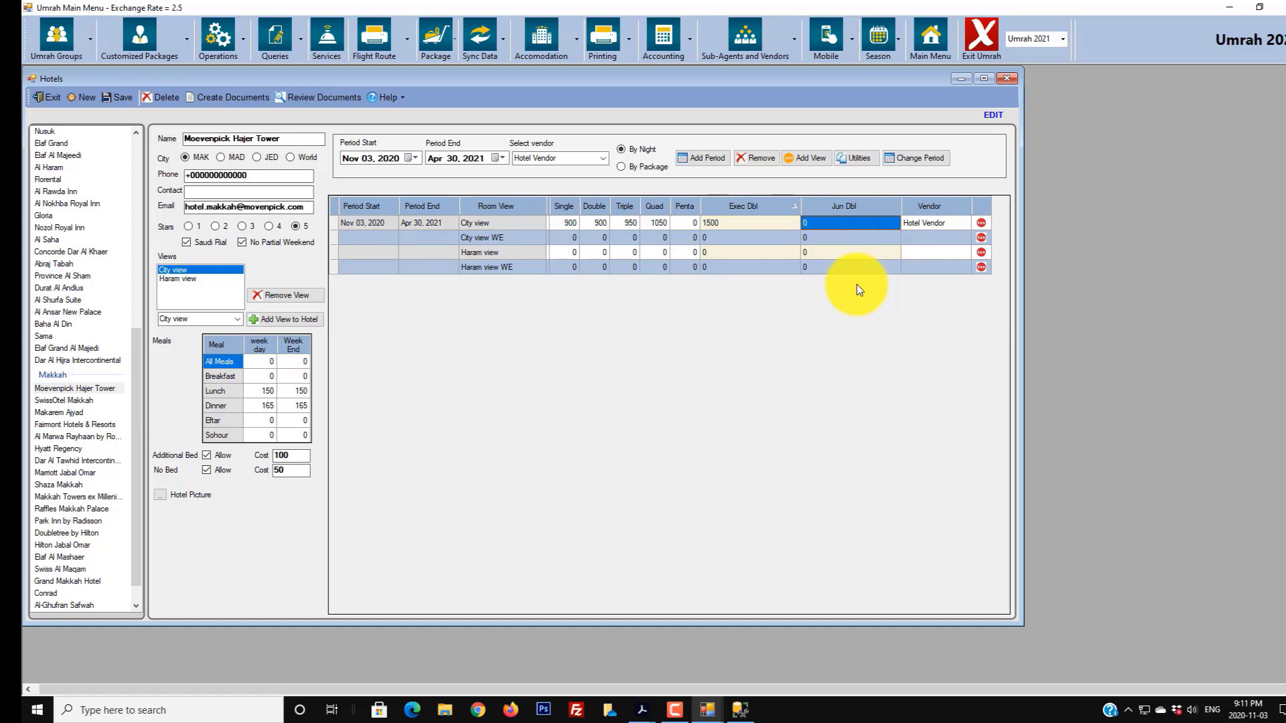
pyautogui.write('1300')
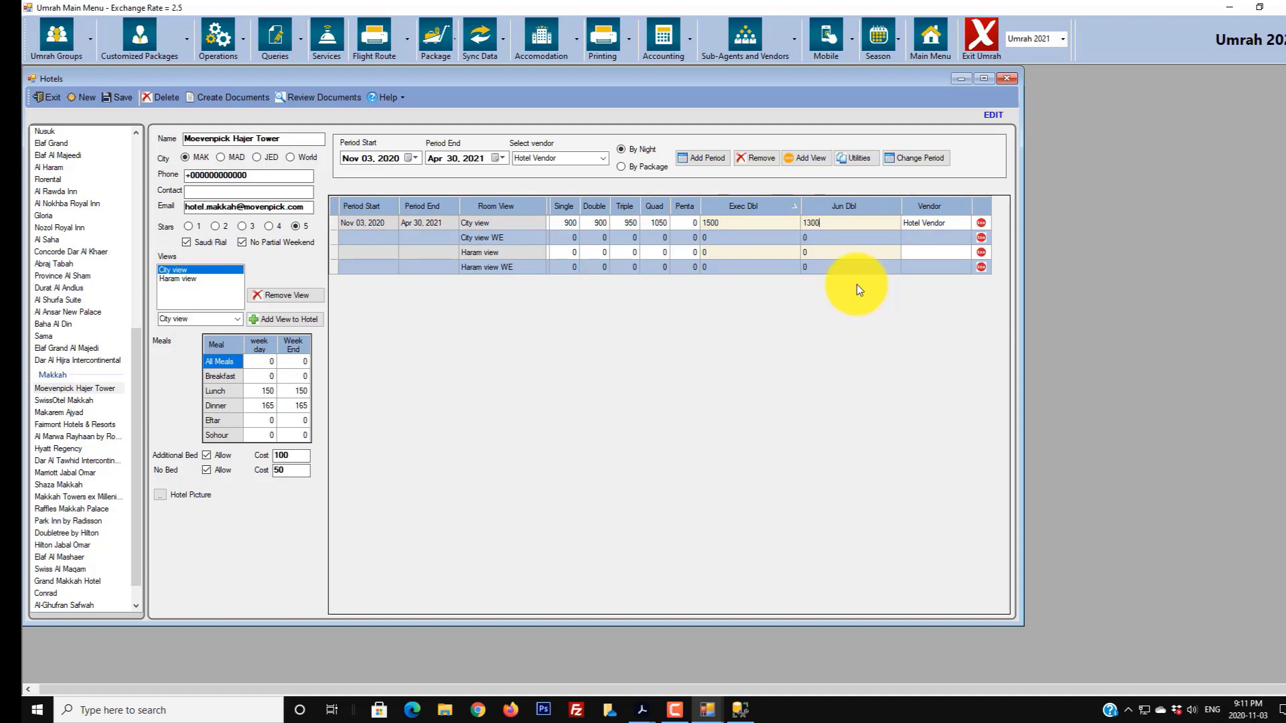
pyautogui.press('Tab')
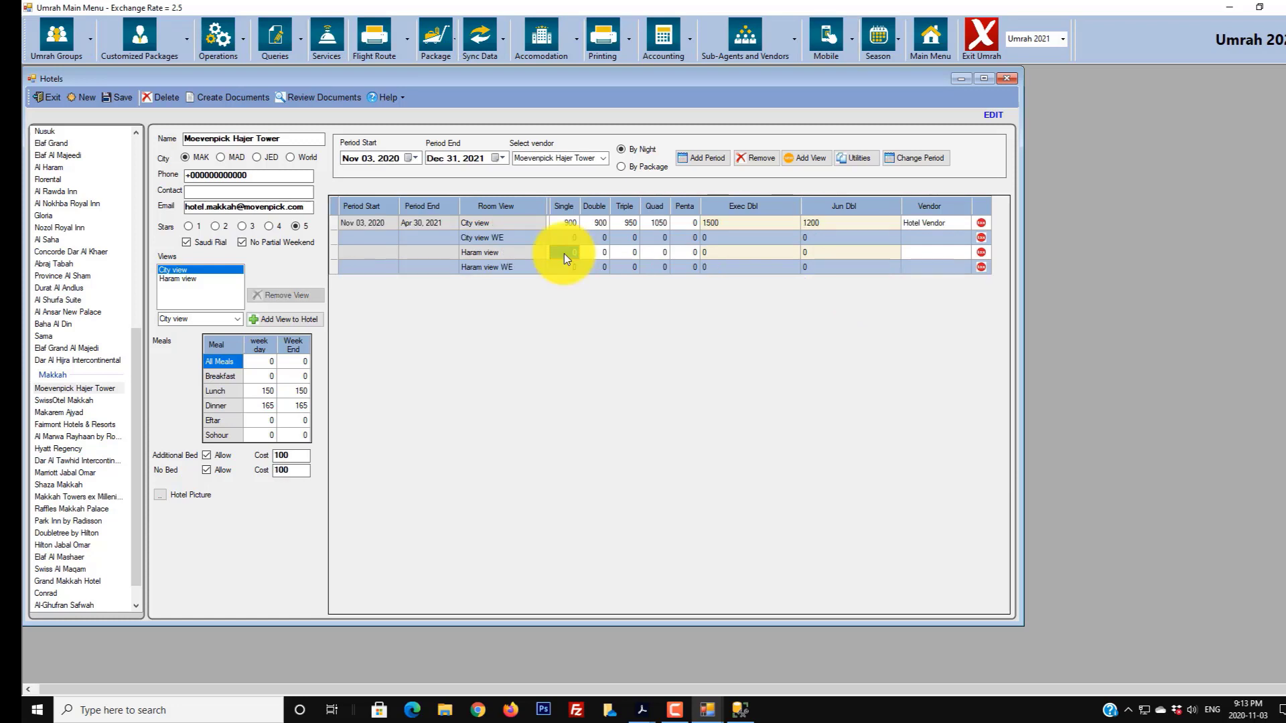
# - Price the Haram view row at 950/950/1000/1100
pyautogui.press('Tab')
pyautogui.write('950')
pyautogui.press('Tab')
pyautogui.write('1000')
pyautogui.press('Tab')
pyautogui.write('11')
pyautogui.press('Tab')
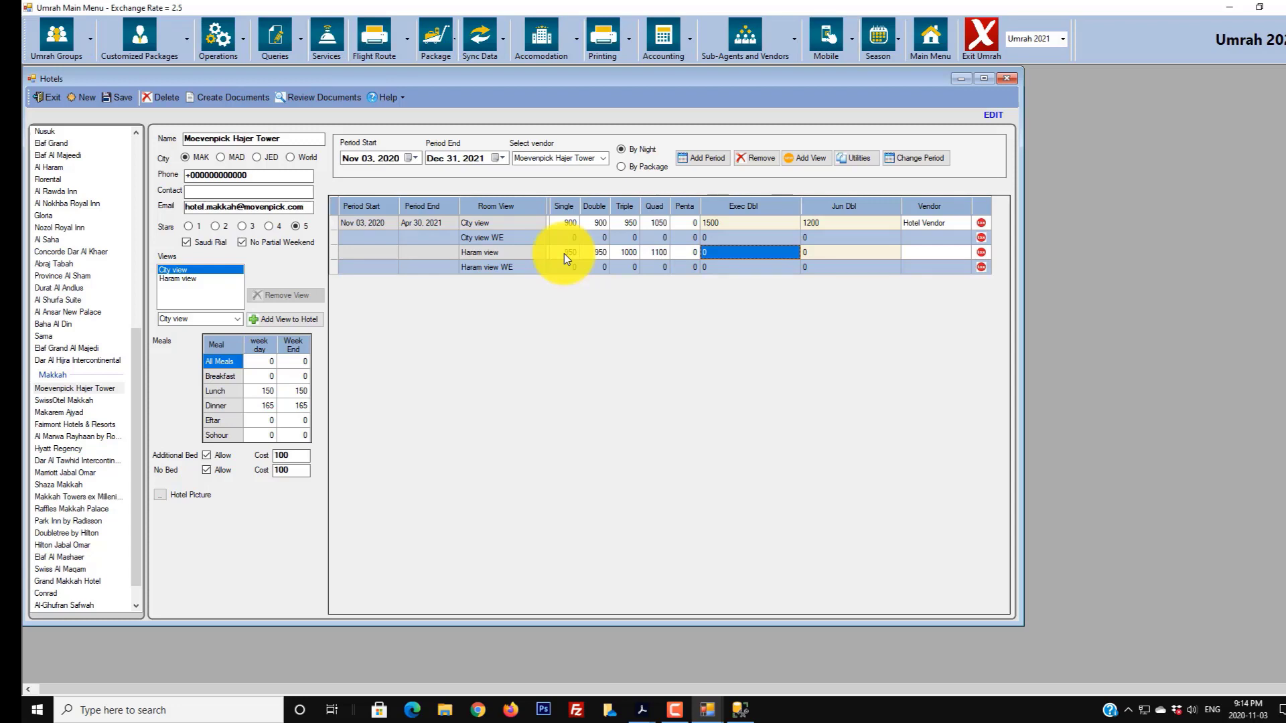
pyautogui.press('Tab')
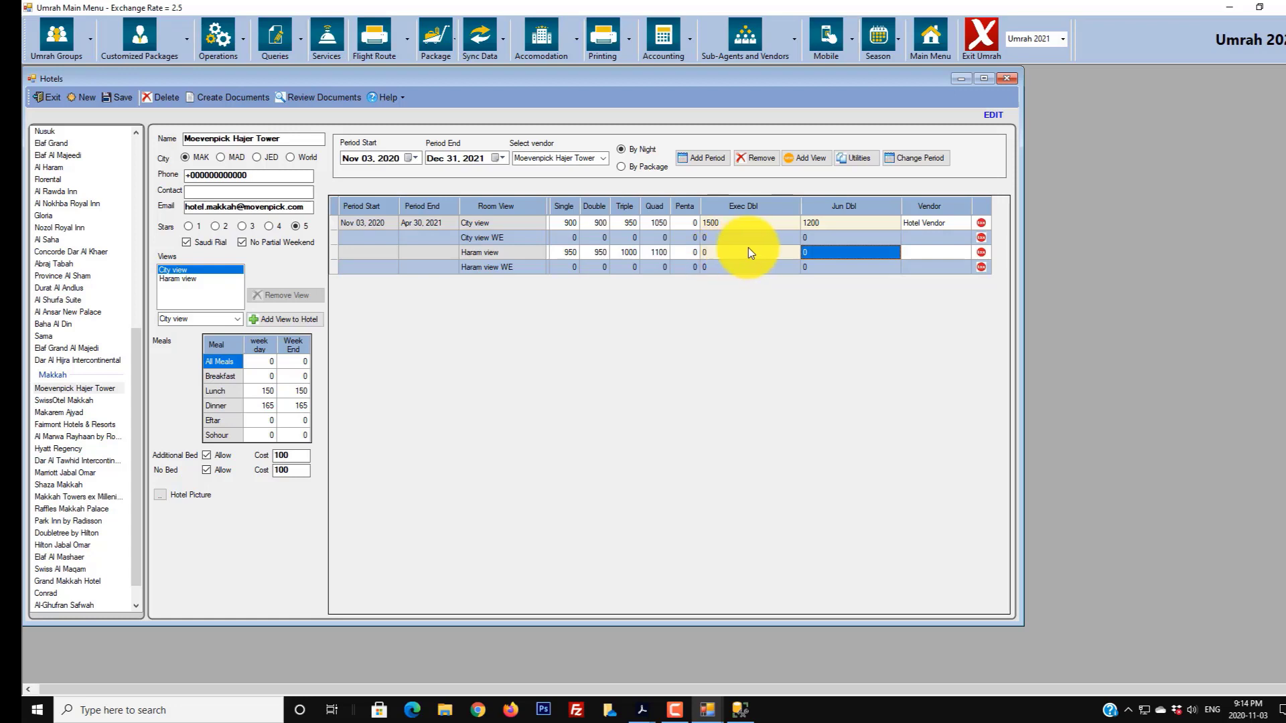
# - Duplicate weekday prices into the City view WE and Haram view WE rows
pyautogui.click(474, 237)
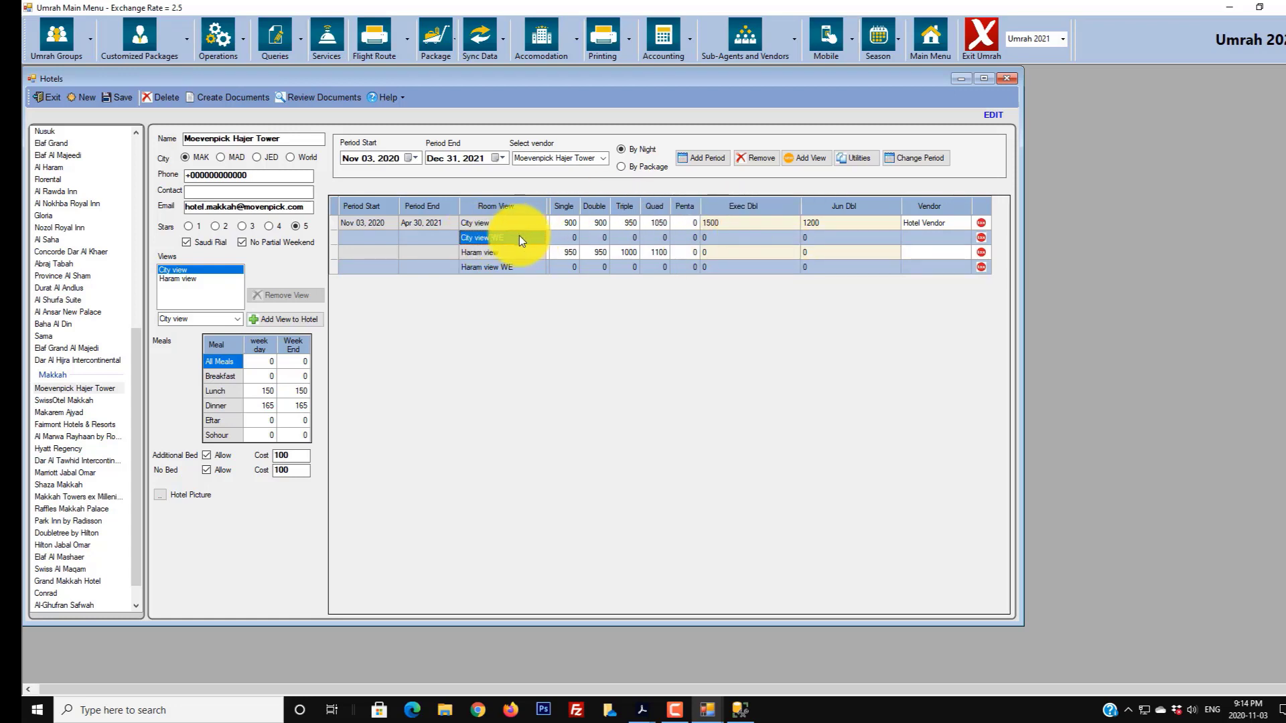
pyautogui.click(860, 158)
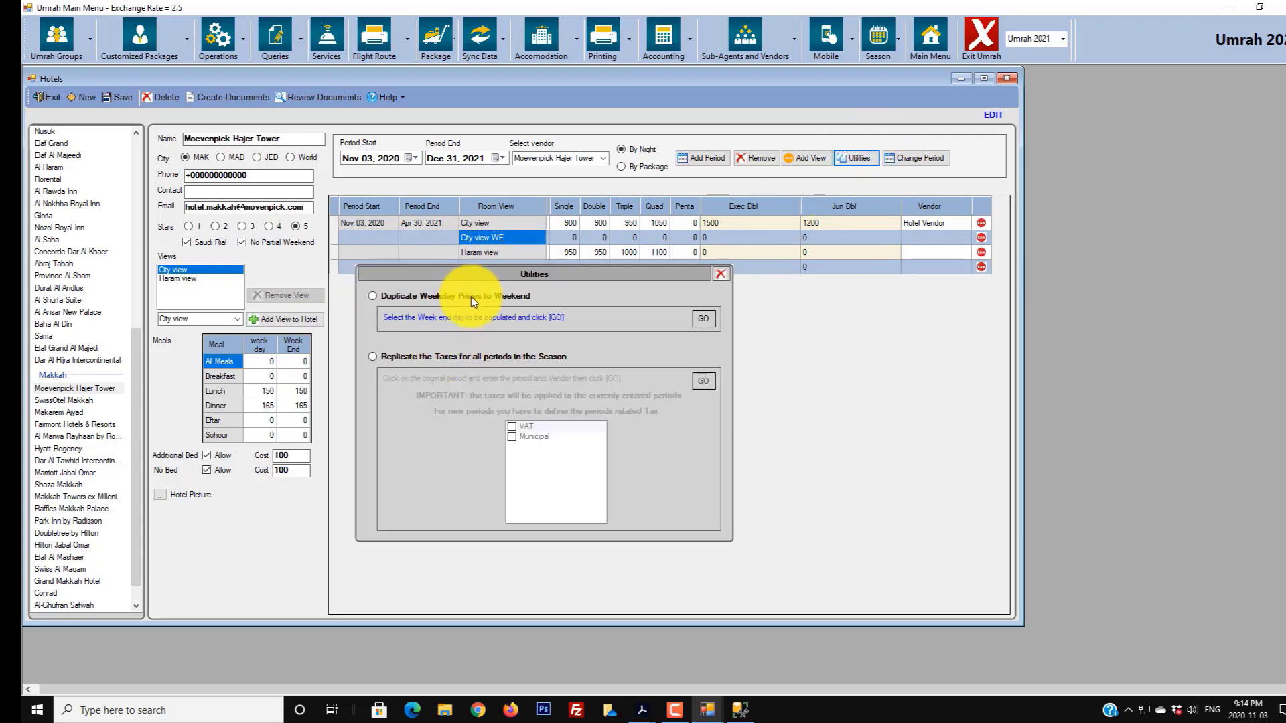
pyautogui.click(701, 318)
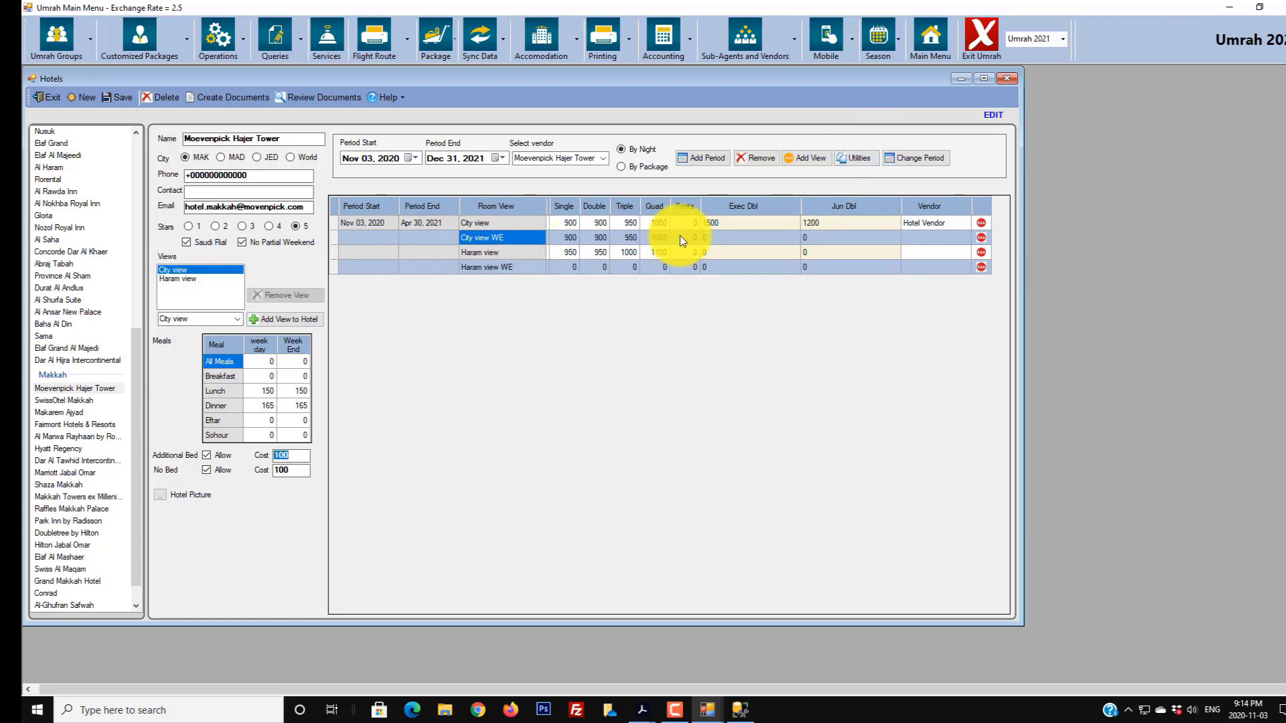
pyautogui.click(519, 268)
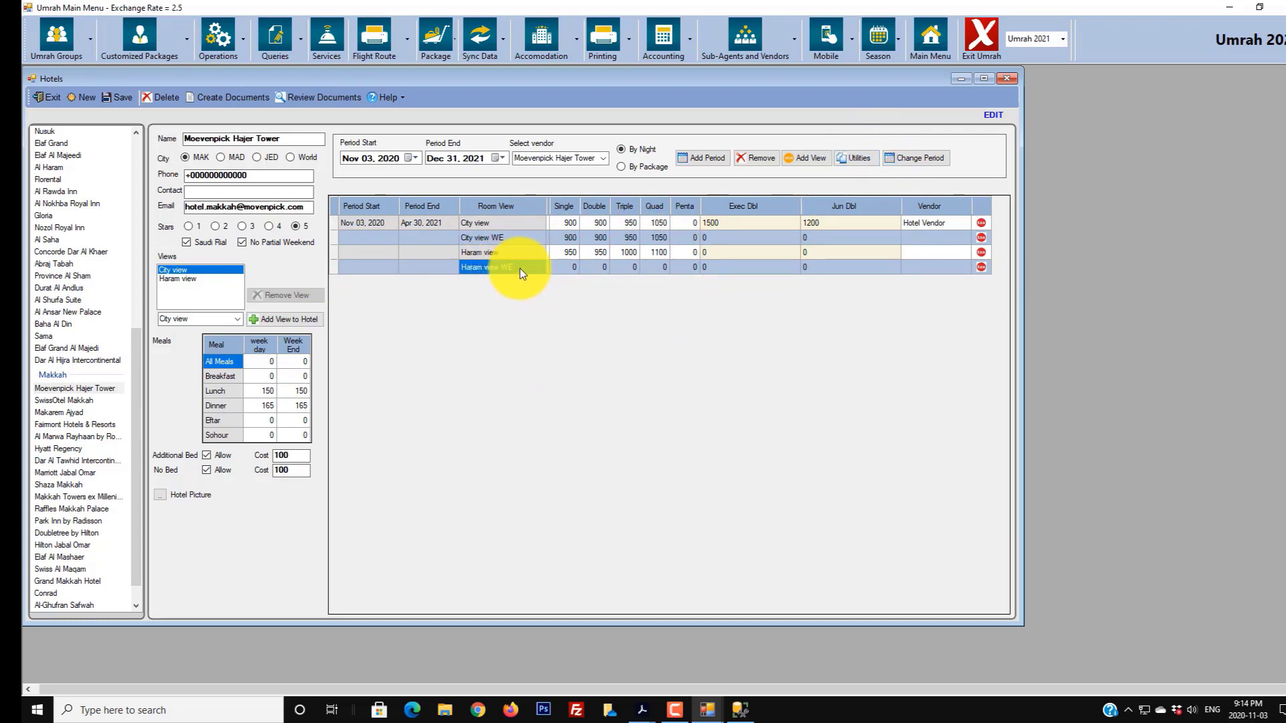
pyautogui.click(842, 160)
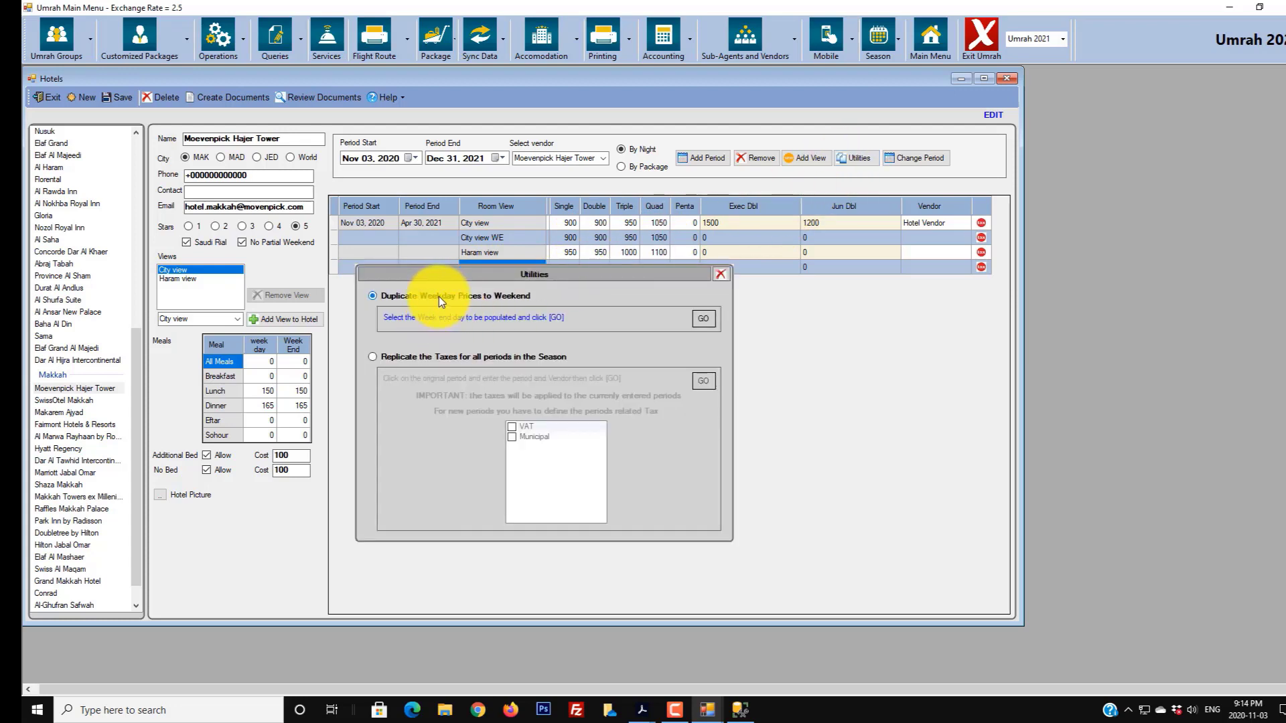
pyautogui.click(700, 314)
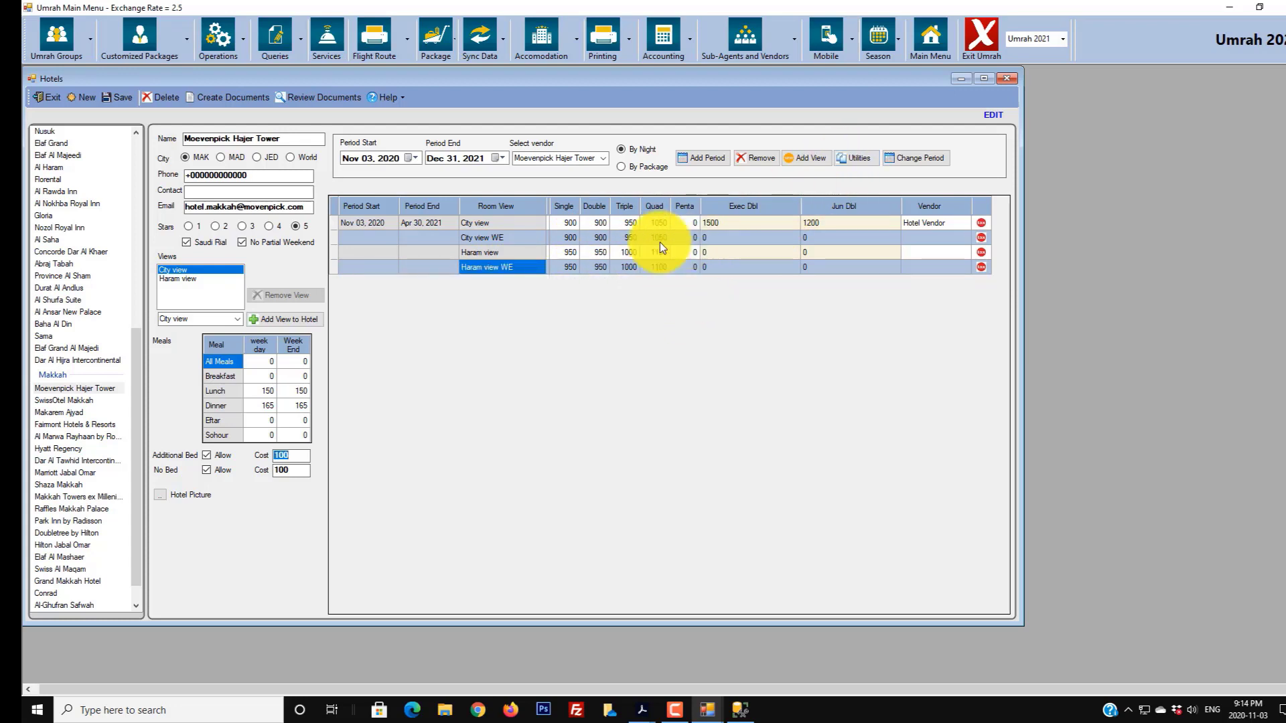
# - Tick Municipal tax on the City view and Haram view rows
pyautogui.click(980, 224)
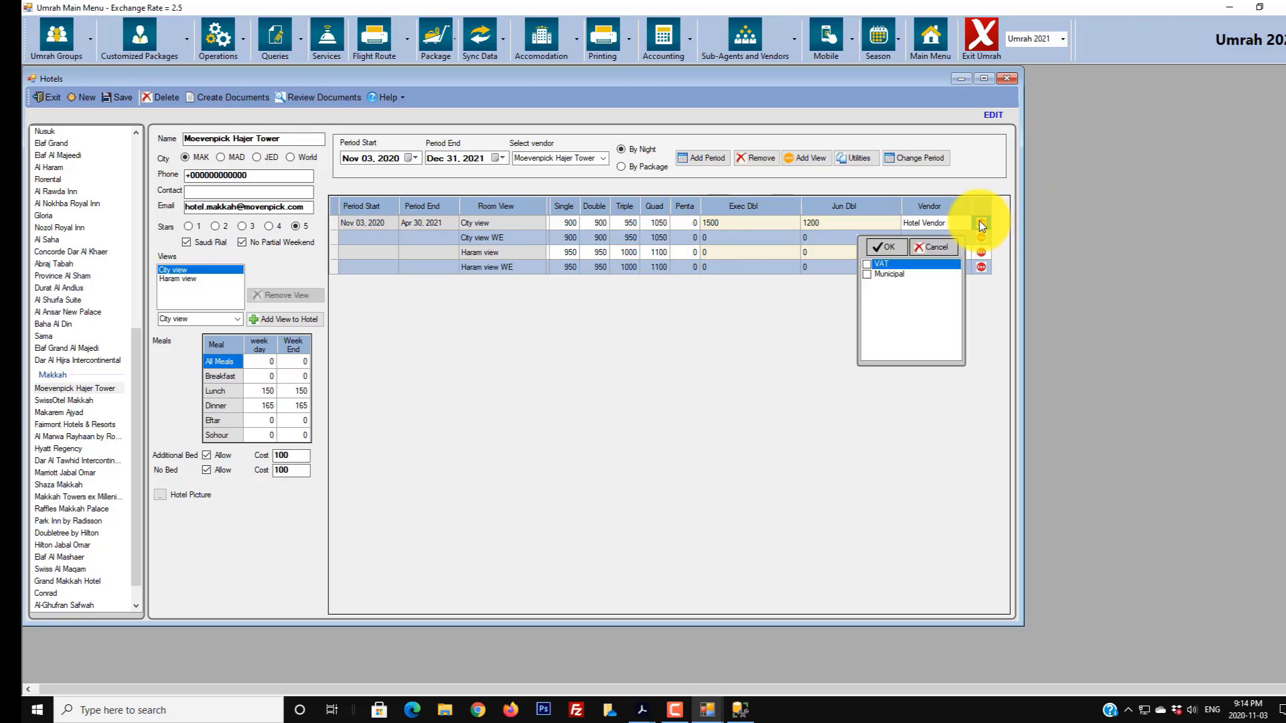
pyautogui.click(886, 273)
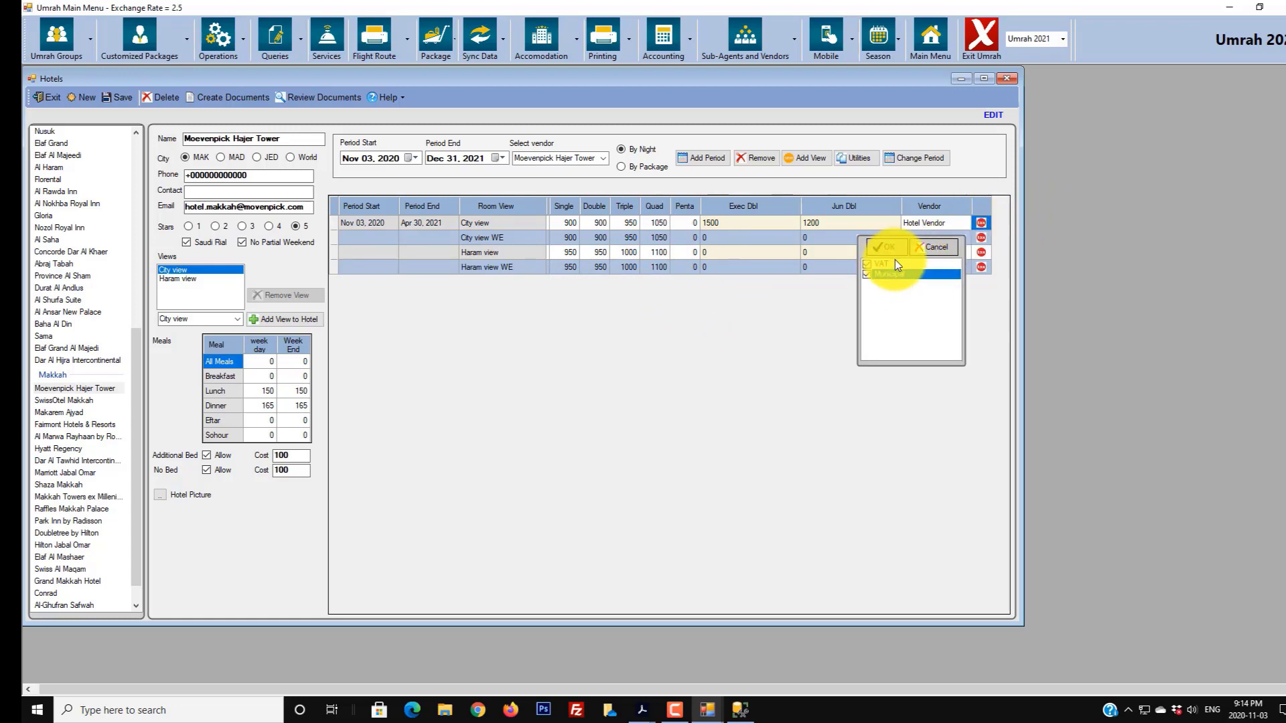
pyautogui.click(895, 262)
pyautogui.click(916, 248)
pyautogui.click(979, 252)
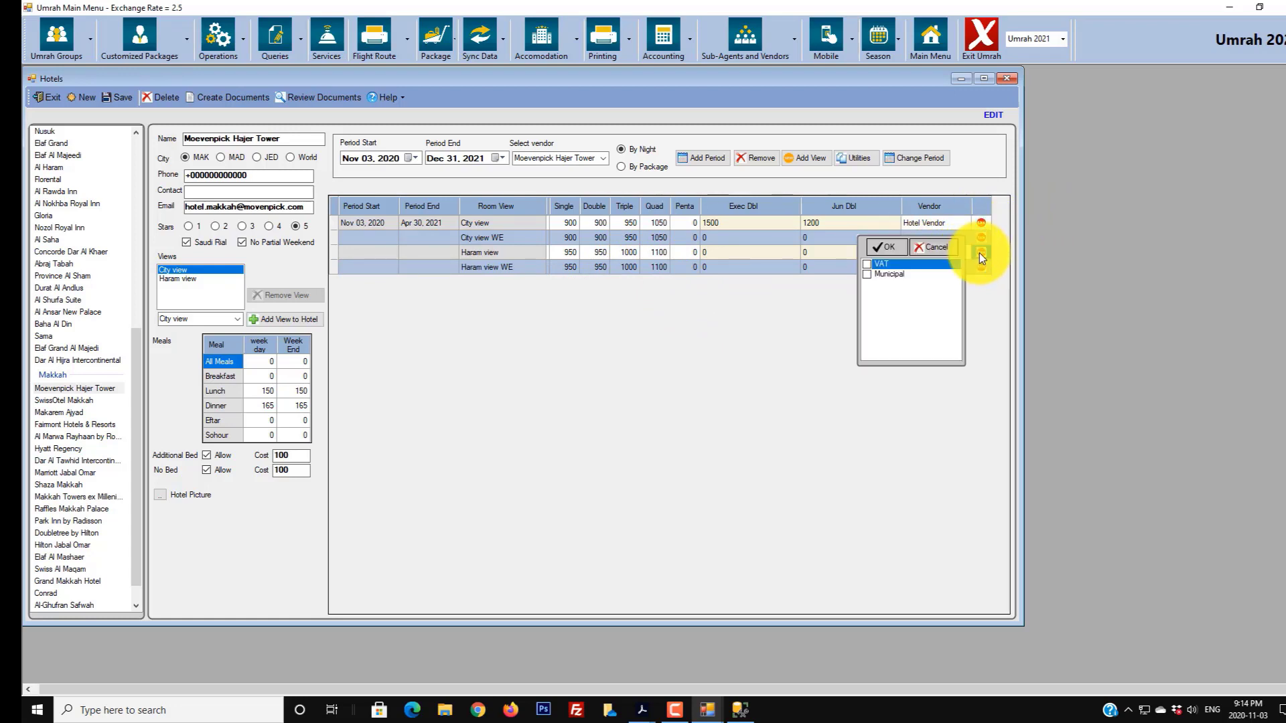
pyautogui.click(883, 273)
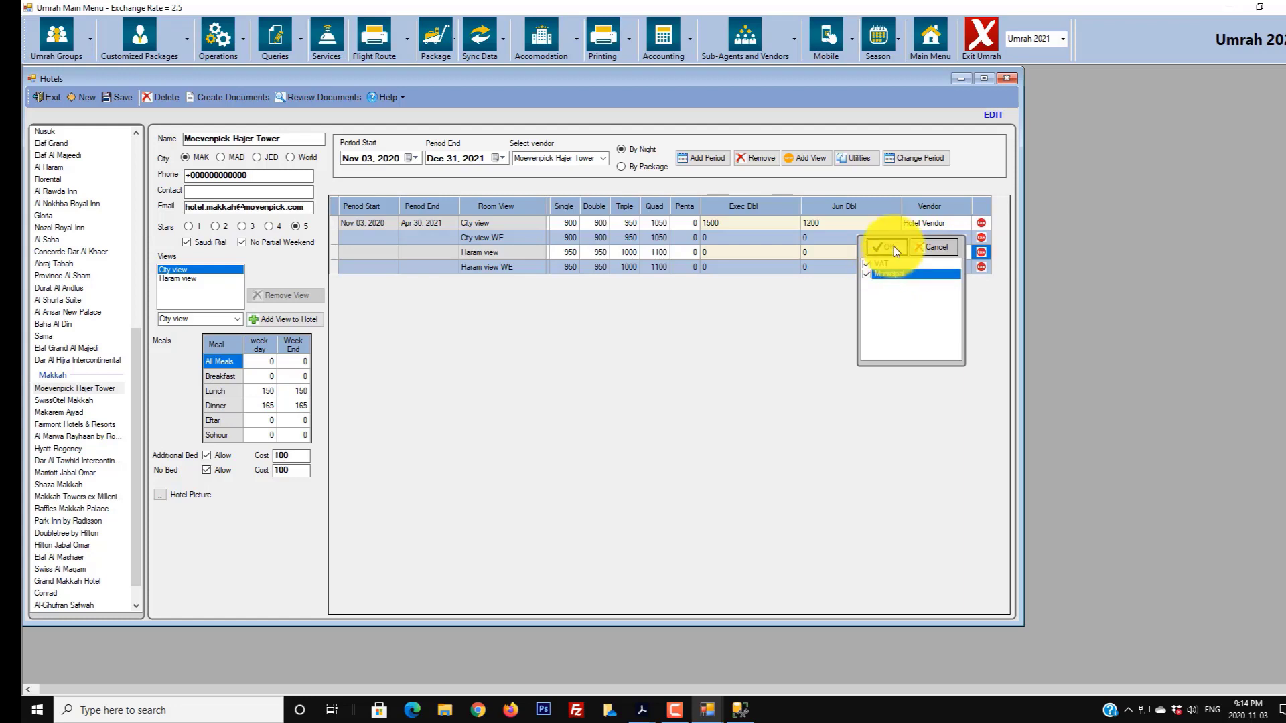
pyautogui.click(893, 247)
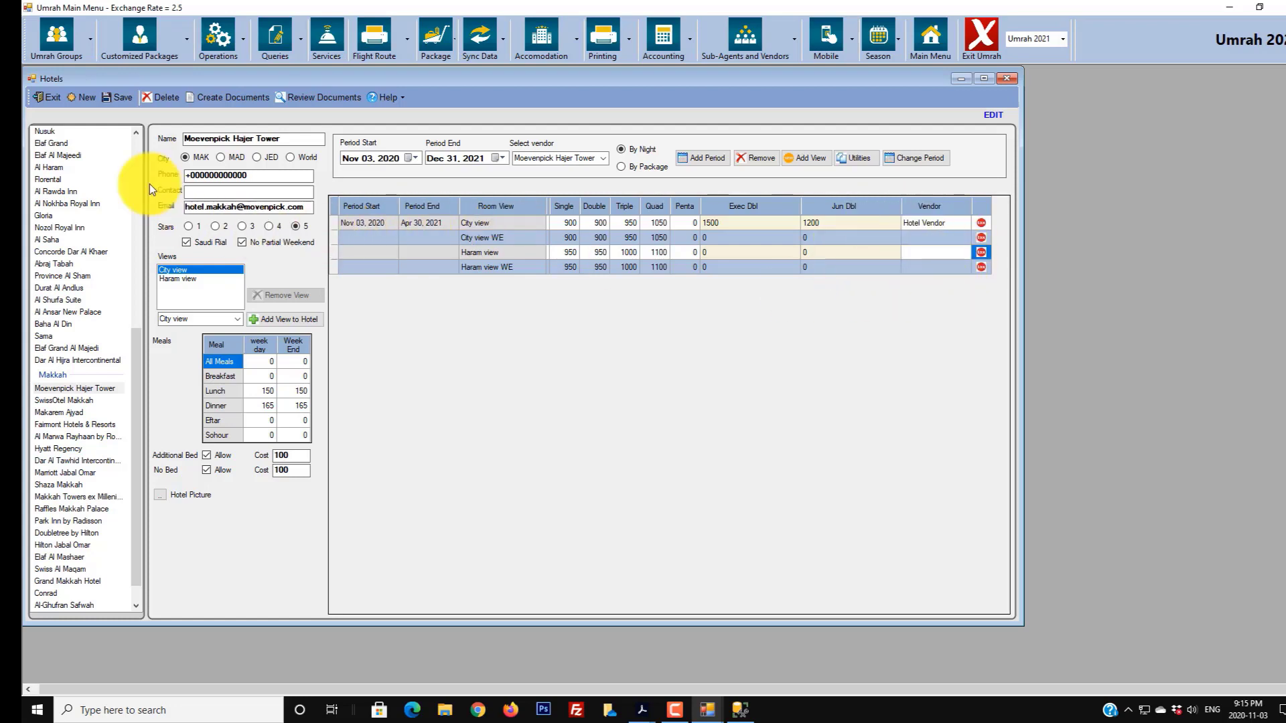
# - Save Moevenpick Hajer Tower's prices, dismiss the confirmation, and close the hotel prices window
pyautogui.click(118, 97)
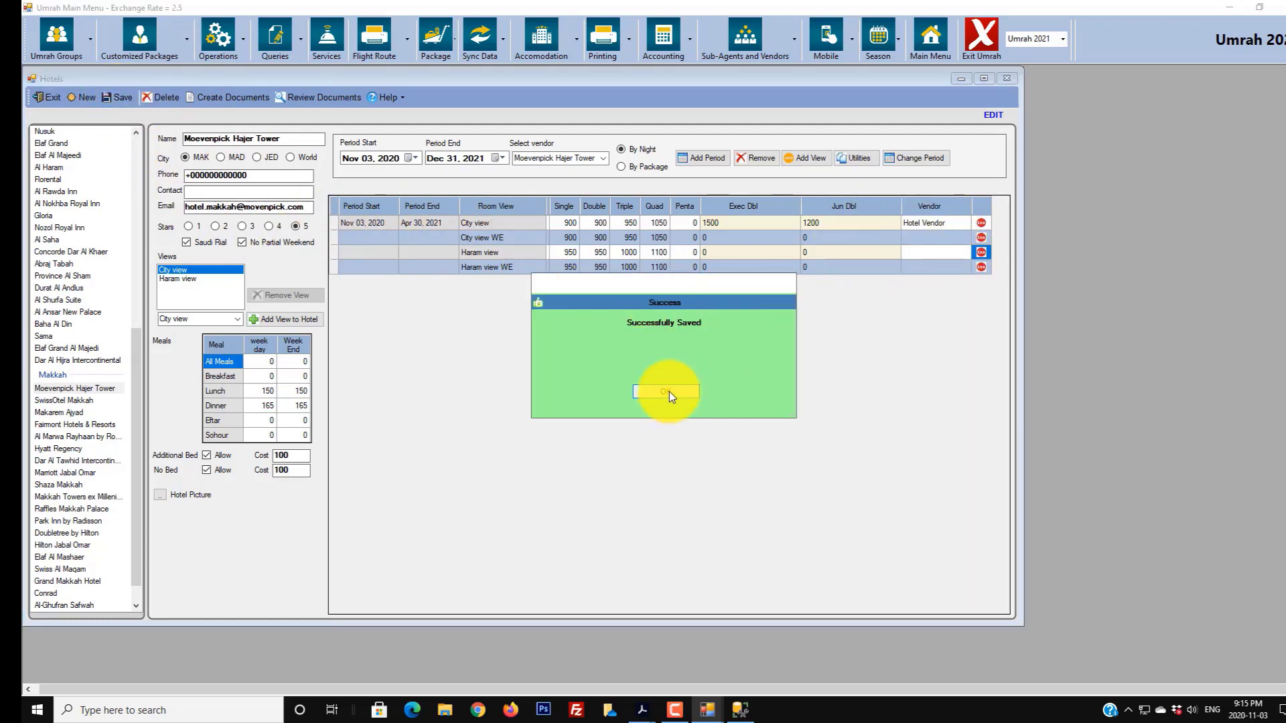
pyautogui.click(667, 392)
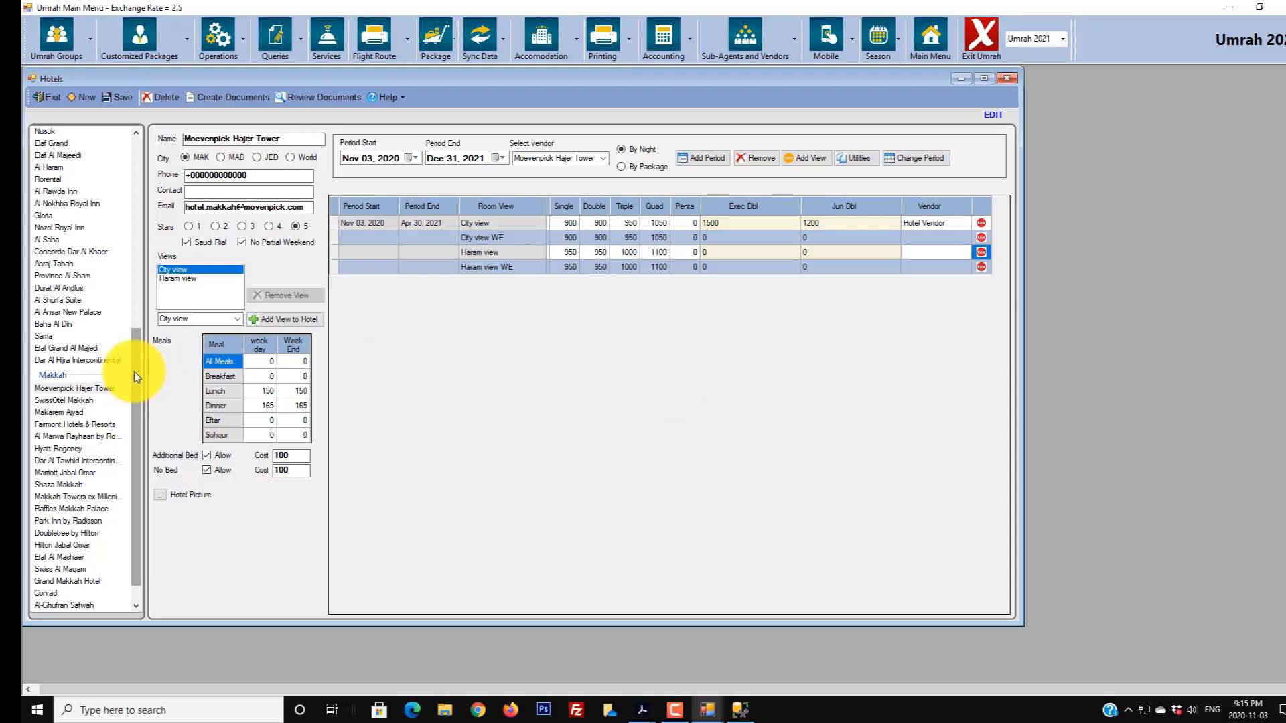
pyautogui.moveTo(134, 371); pyautogui.dragTo(113, 470)
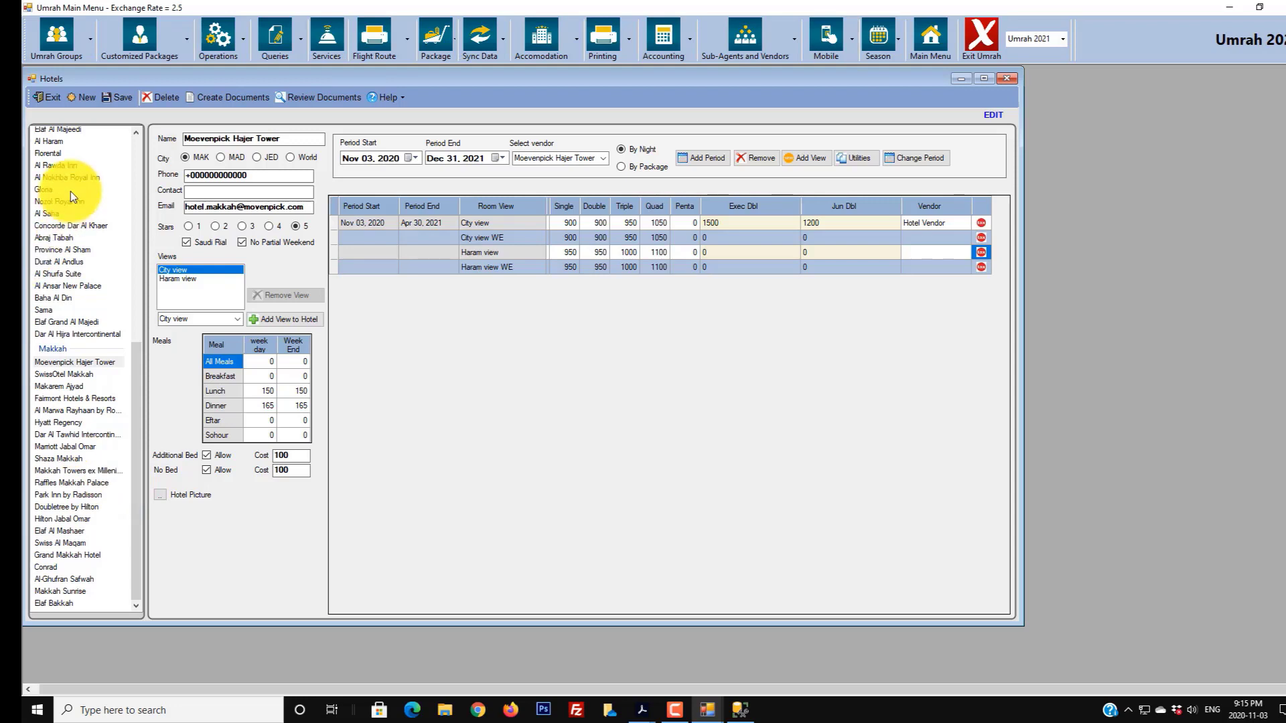
pyautogui.click(55, 99)
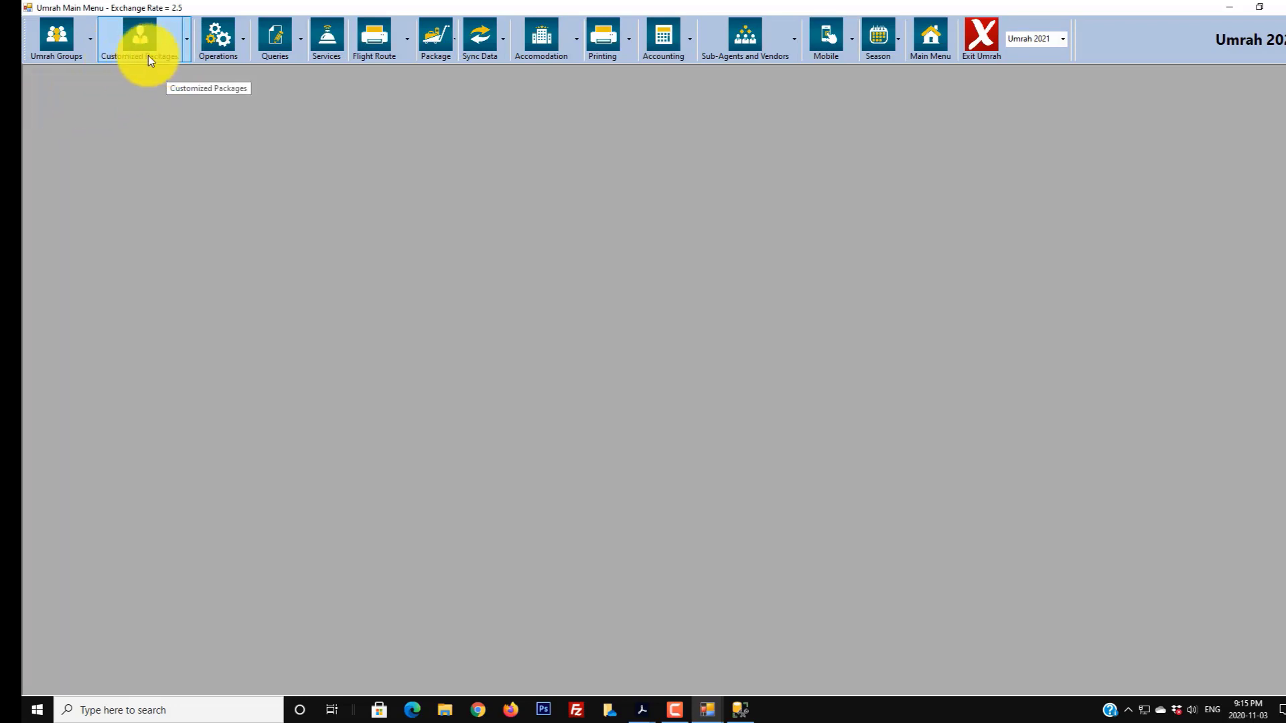
pyautogui.click(188, 56)
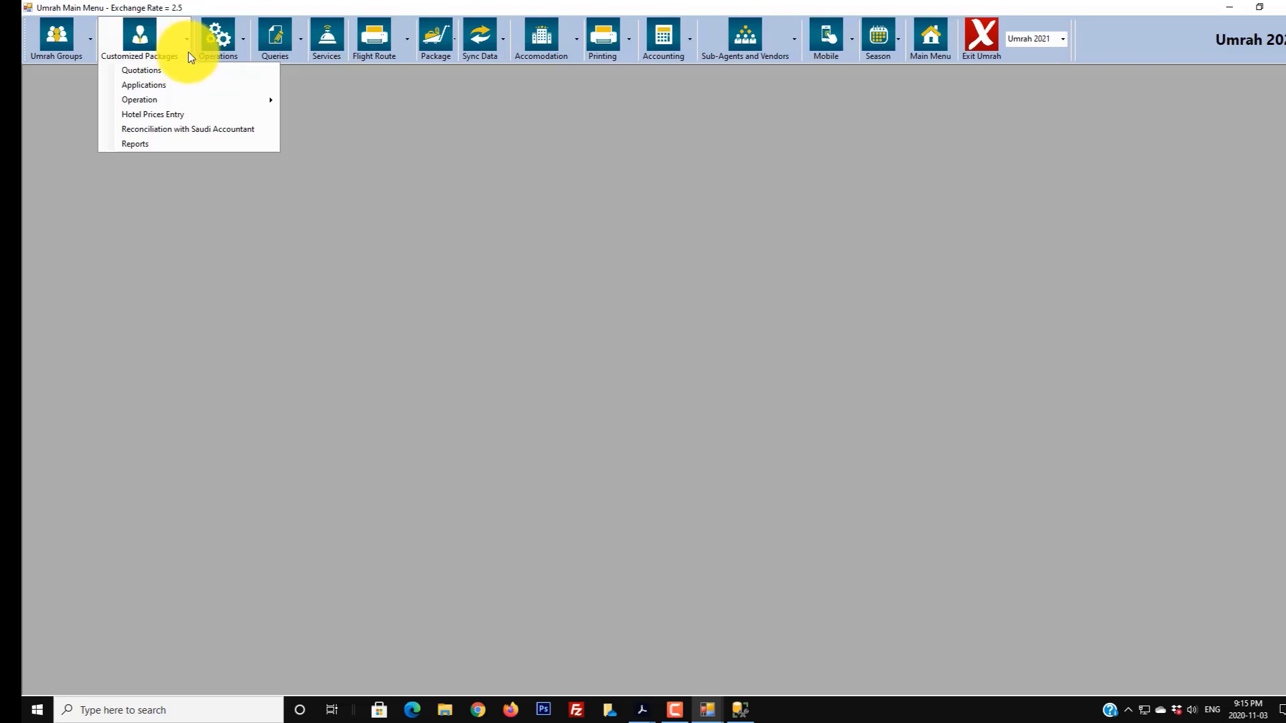
pyautogui.click(151, 114)
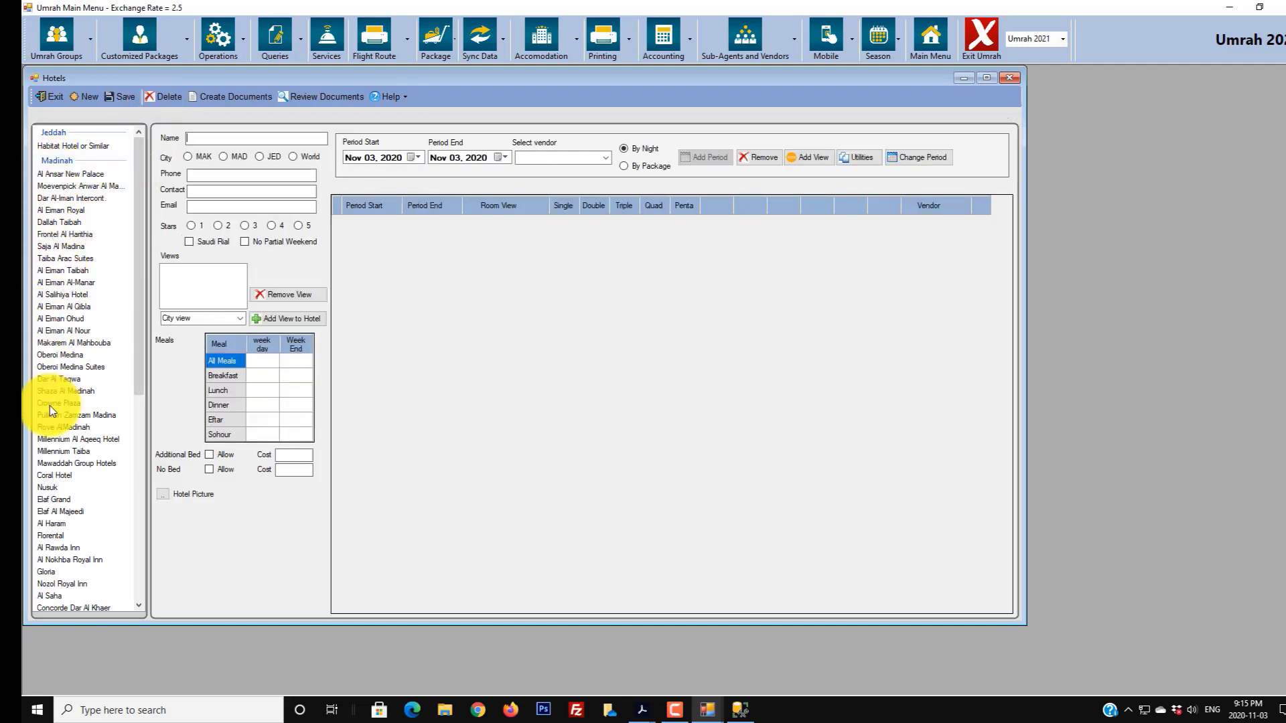
pyautogui.click(58, 223)
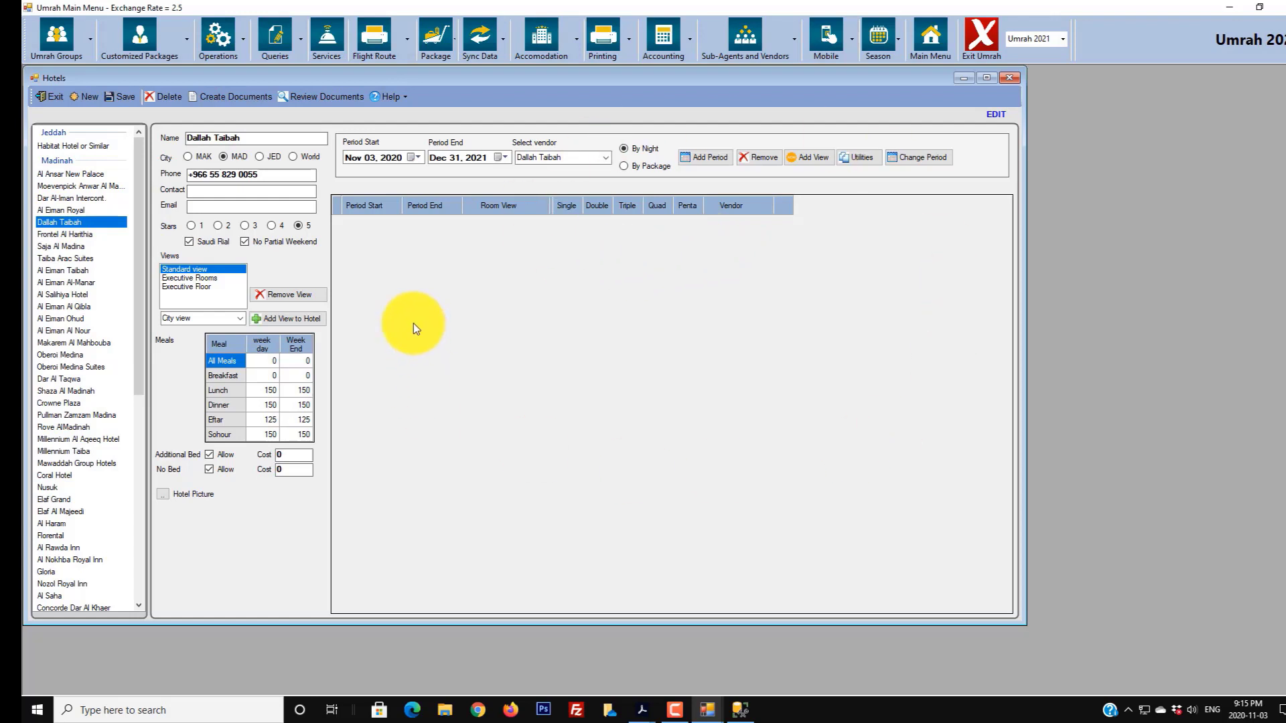
# - Enter and delete test text in Dallah Taibah's Email, then load Moevenpick Anwar Al Madina
pyautogui.click(218, 208)
pyautogui.write('asdasdasd')
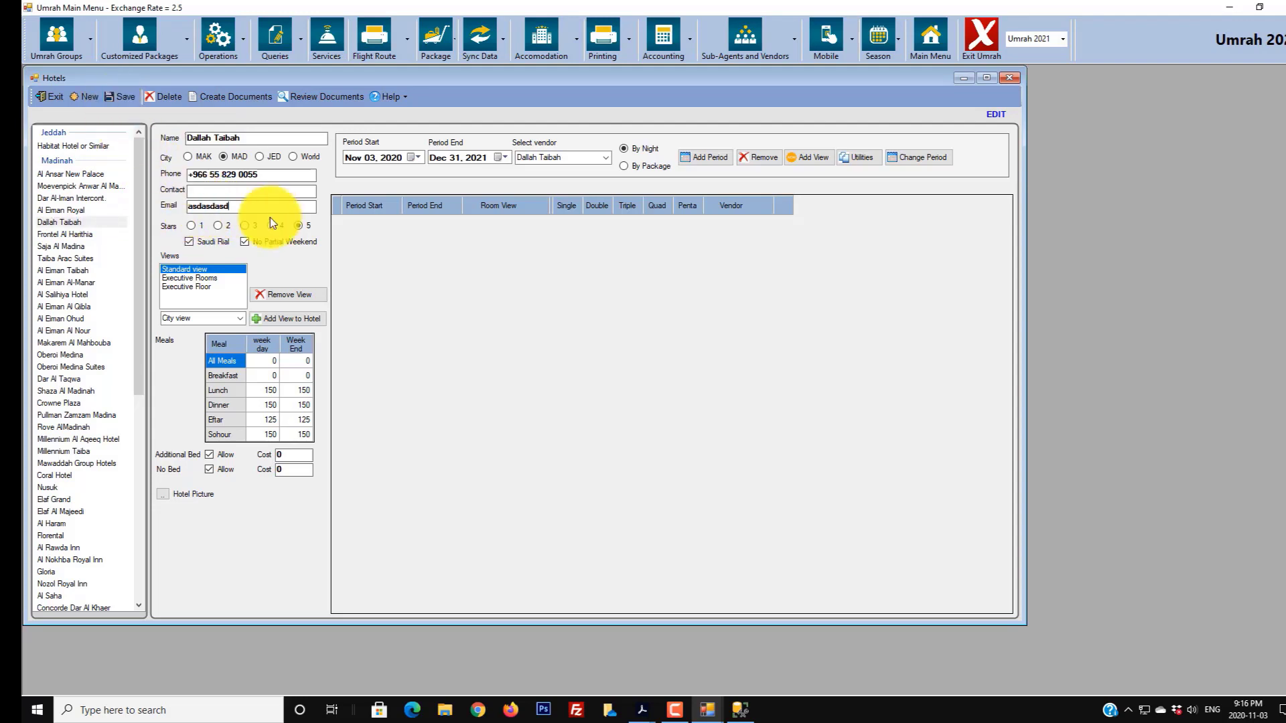
pyautogui.moveTo(240, 206); pyautogui.dragTo(114, 201)
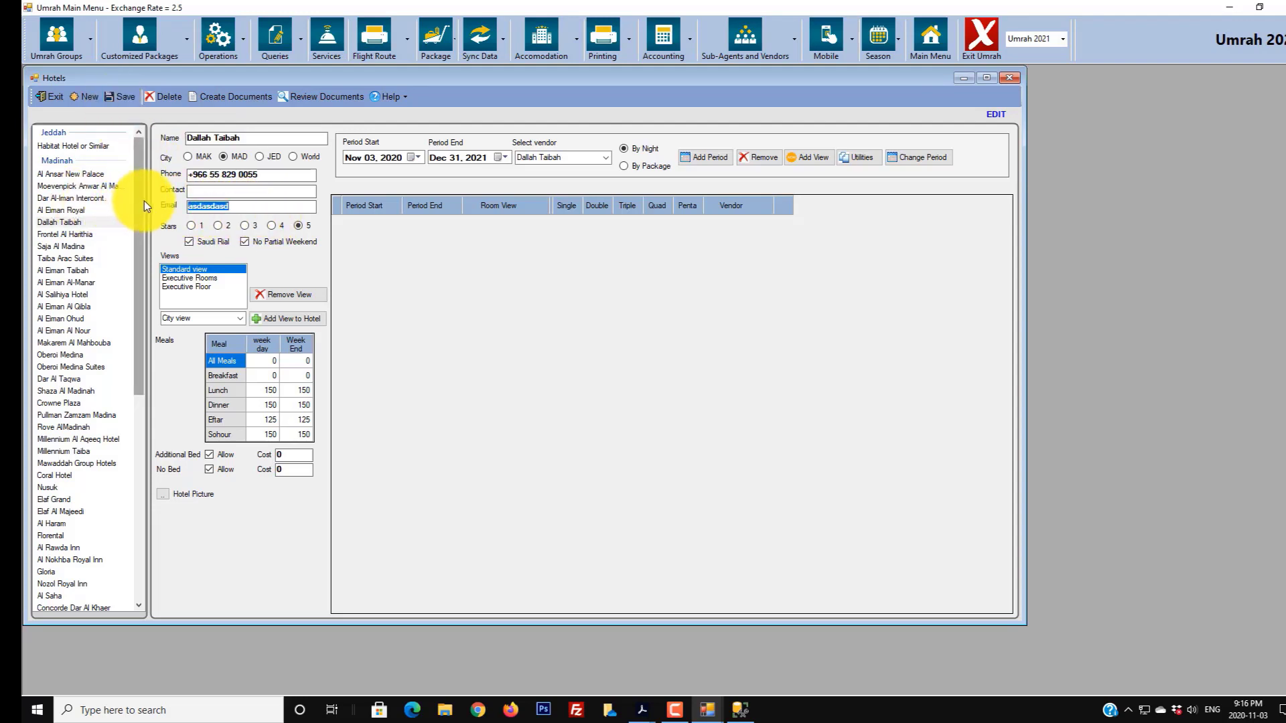
pyautogui.press('BackSpace')
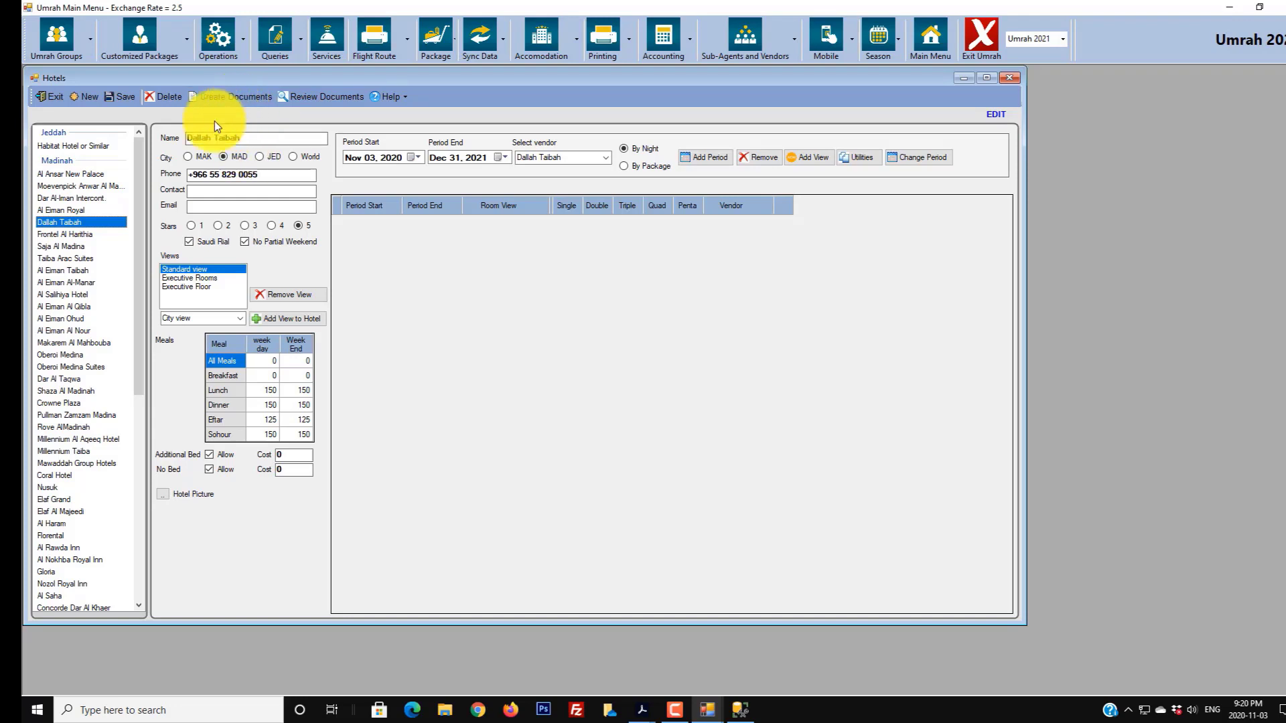
pyautogui.click(81, 187)
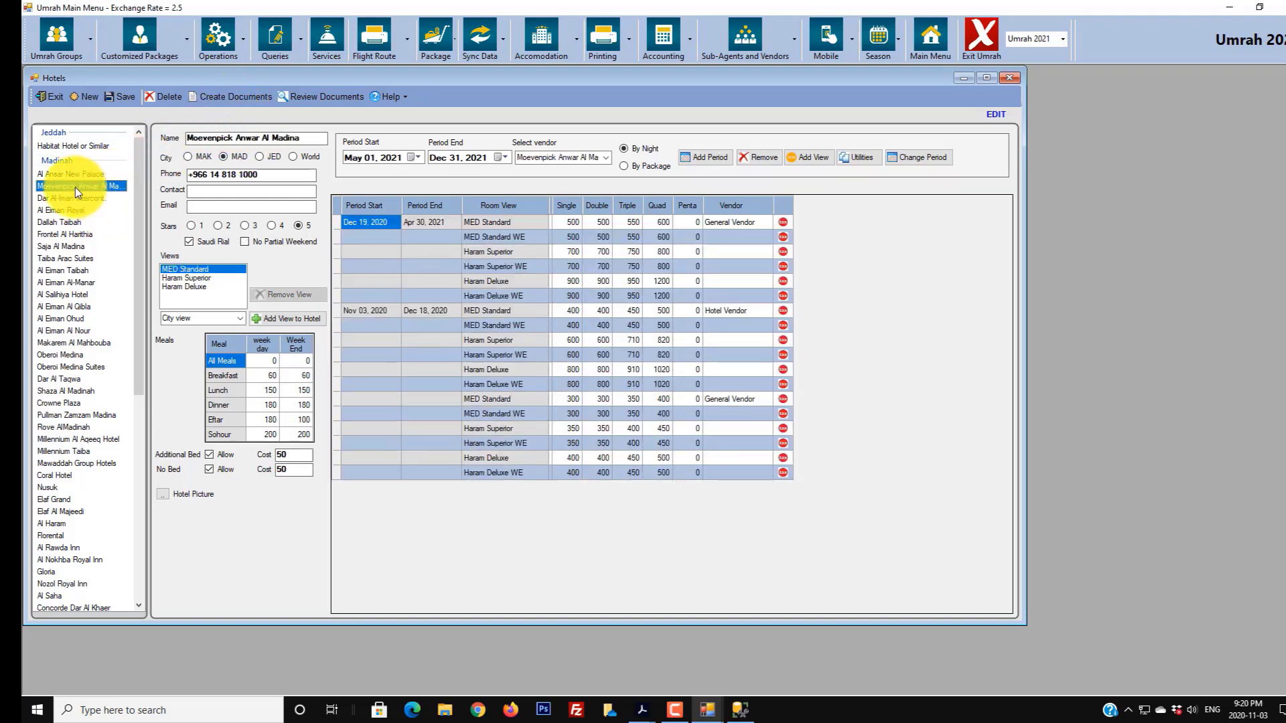
# - Create a document 'Hotel Prices Nov 2020' with details 'Hotel prices received from General Vendor on Nove 2020'
pyautogui.click(227, 97)
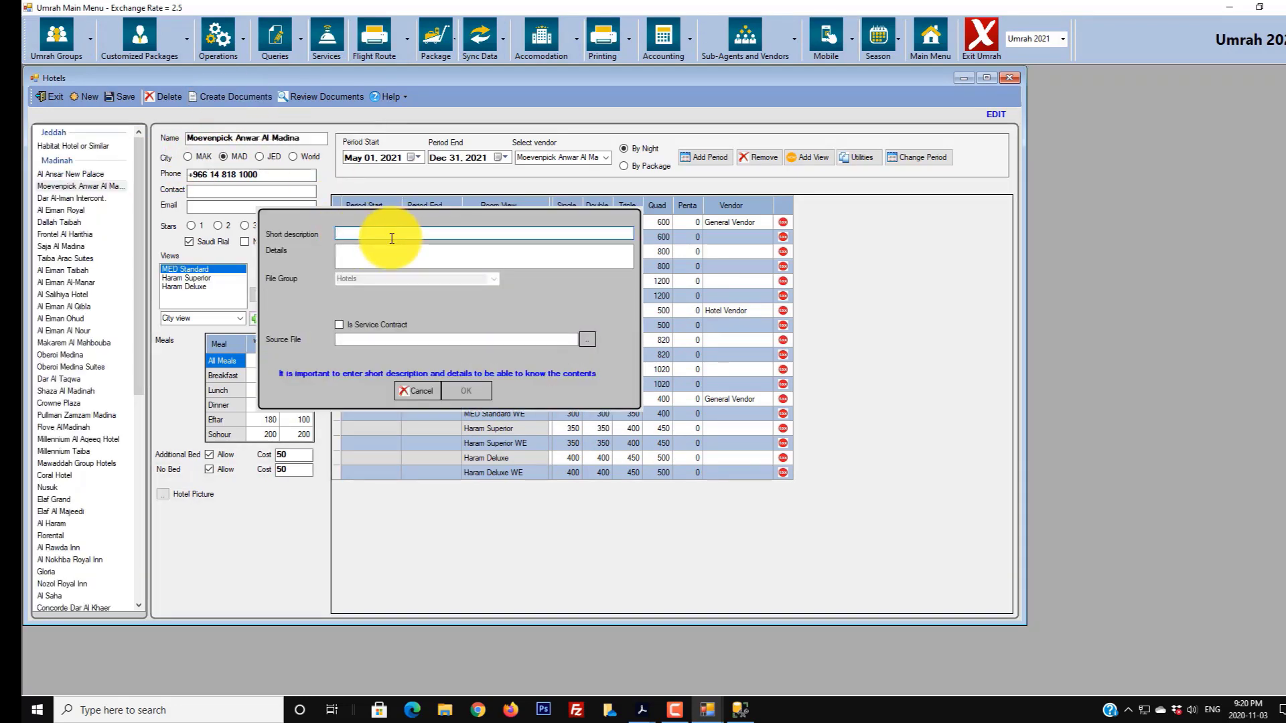
pyautogui.write('Prices')
pyautogui.press('BackSpace')
pyautogui.press('BackSpace')
pyautogui.press('BackSpace')
pyautogui.press('BackSpace')
pyautogui.press('BackSpace')
pyautogui.press('BackSpace')
pyautogui.press('BackSpace')
pyautogui.write('Hotel Prices Nov 2020')
pyautogui.press('Tab')
pyautogui.write('H')
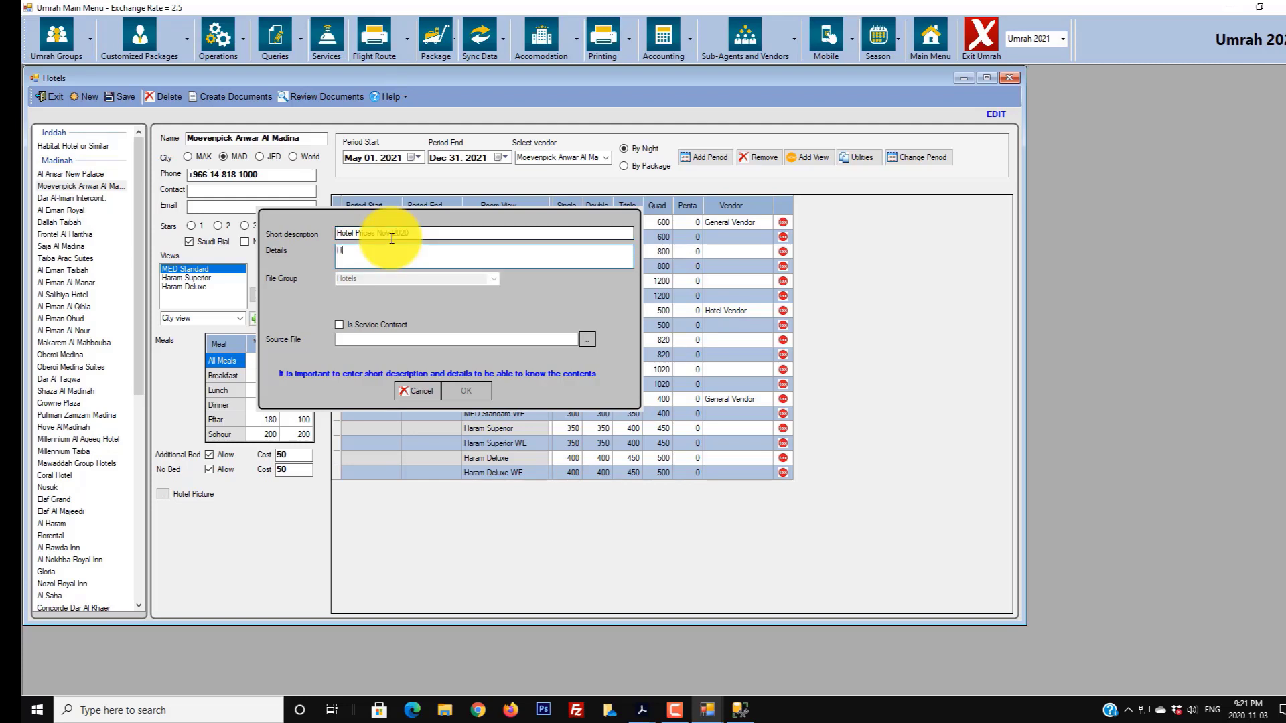
pyautogui.write('otel prices received from General Vendor on Nove 2020')
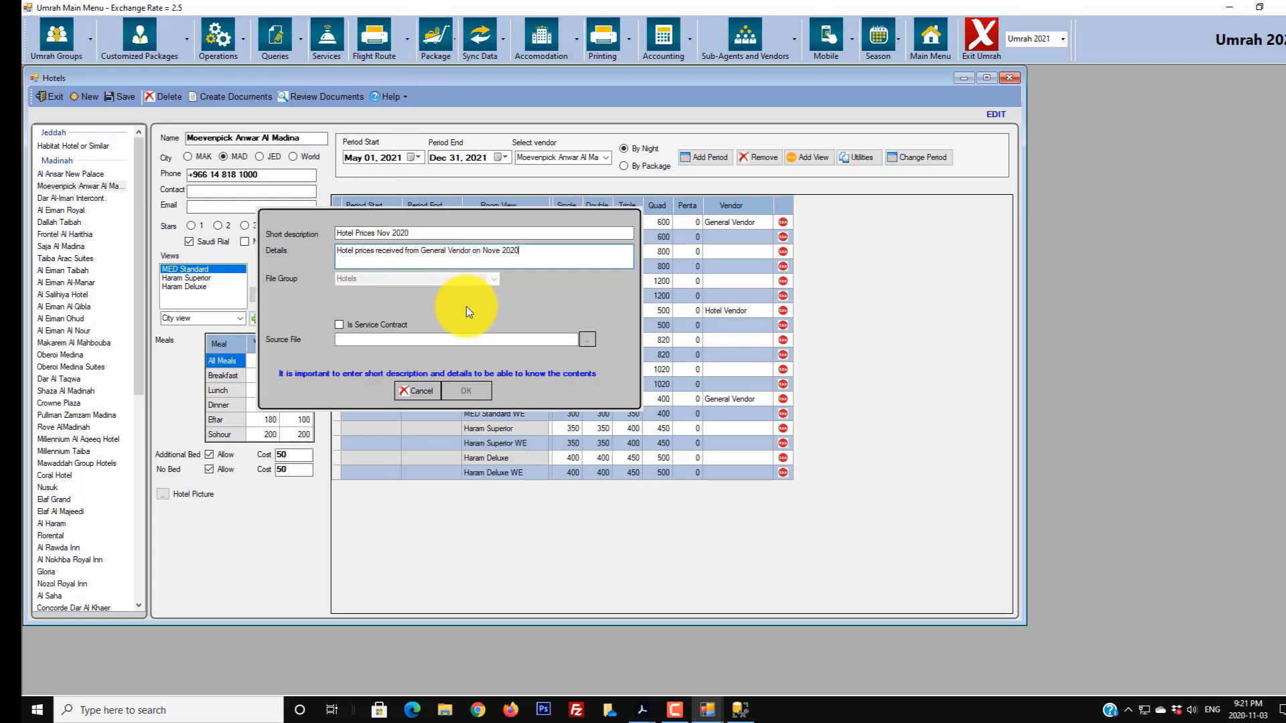
# - Attach the FAST international Umrah rates PDF from Downloads and save the document
pyautogui.click(587, 340)
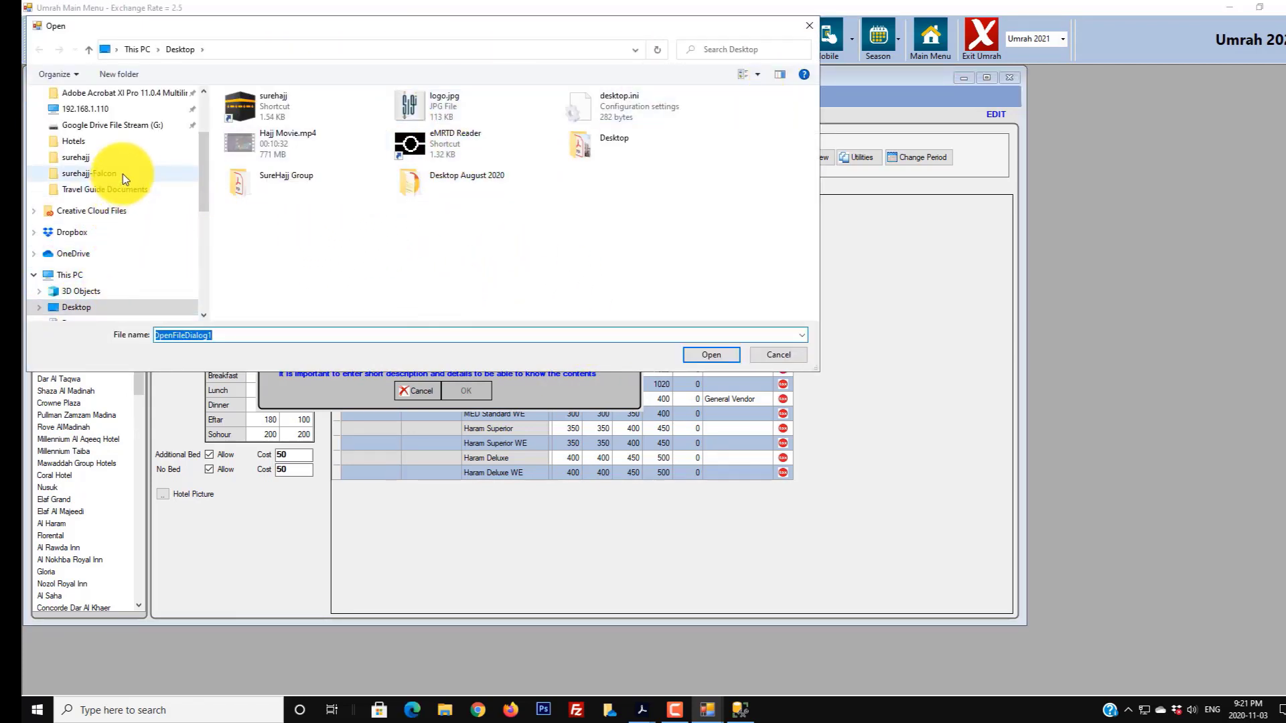
pyautogui.moveTo(203, 200); pyautogui.dragTo(208, 150)
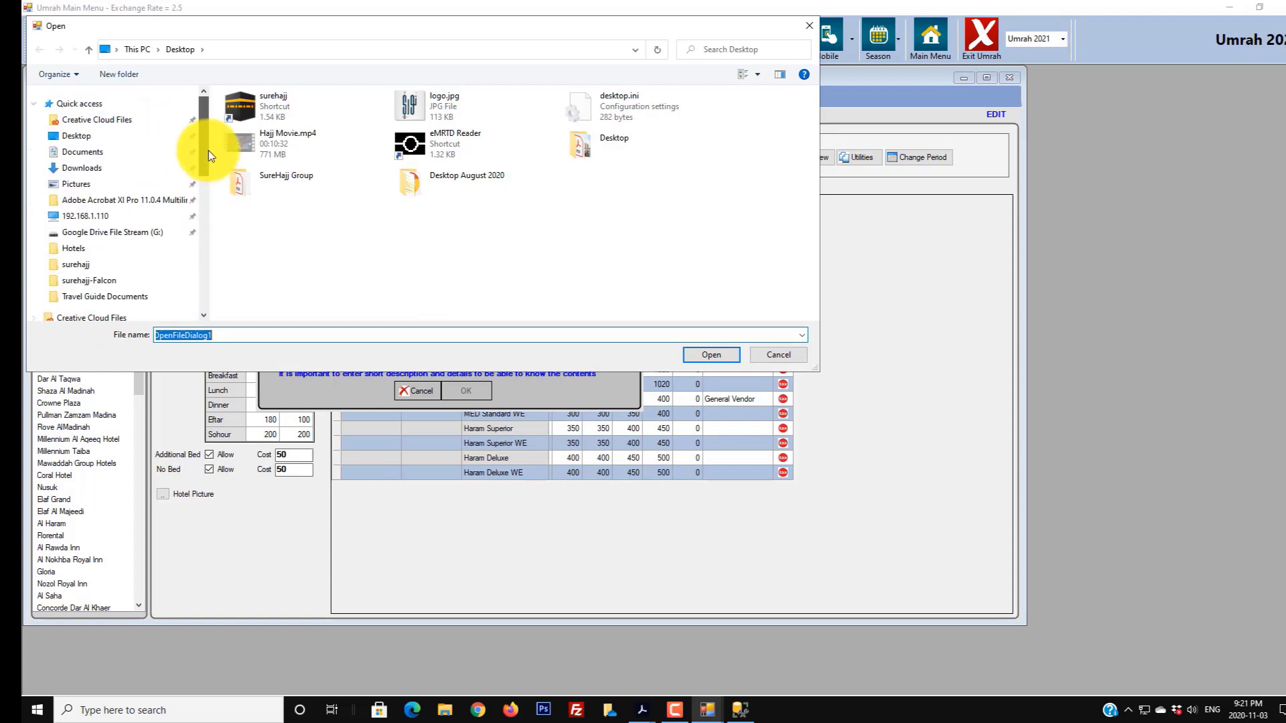
pyautogui.click(171, 167)
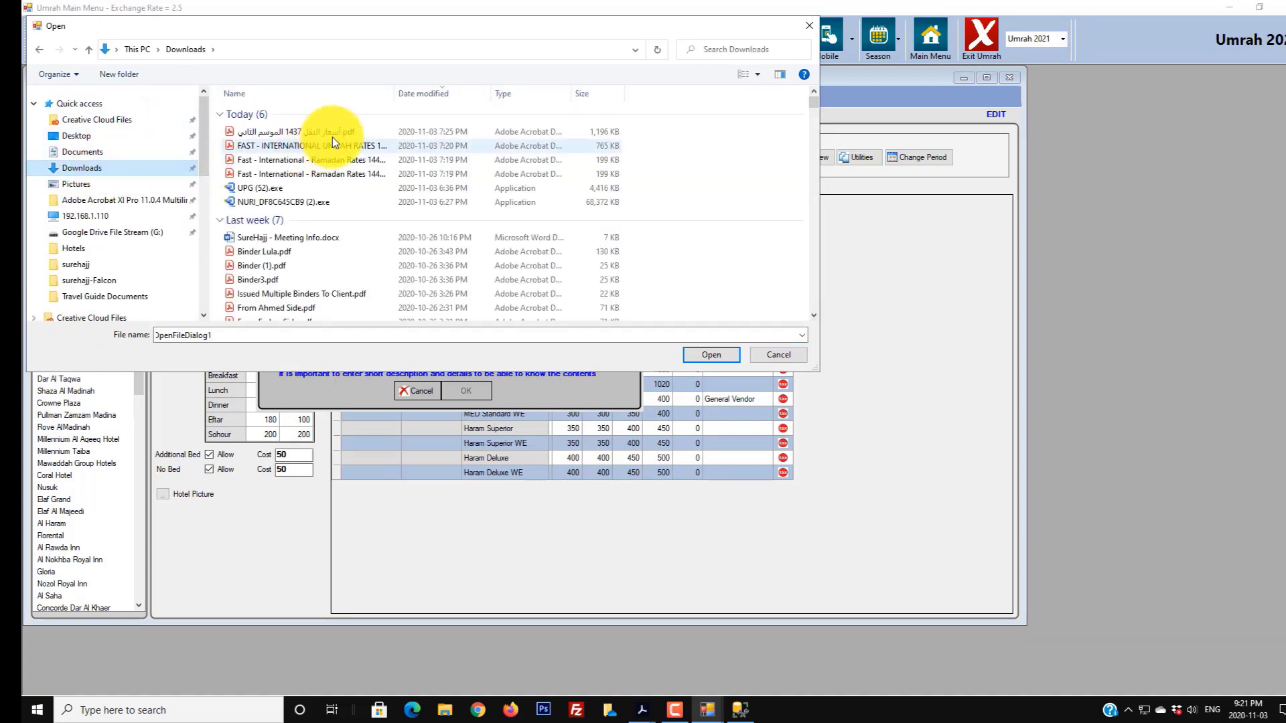
pyautogui.doubleClick(292, 146)
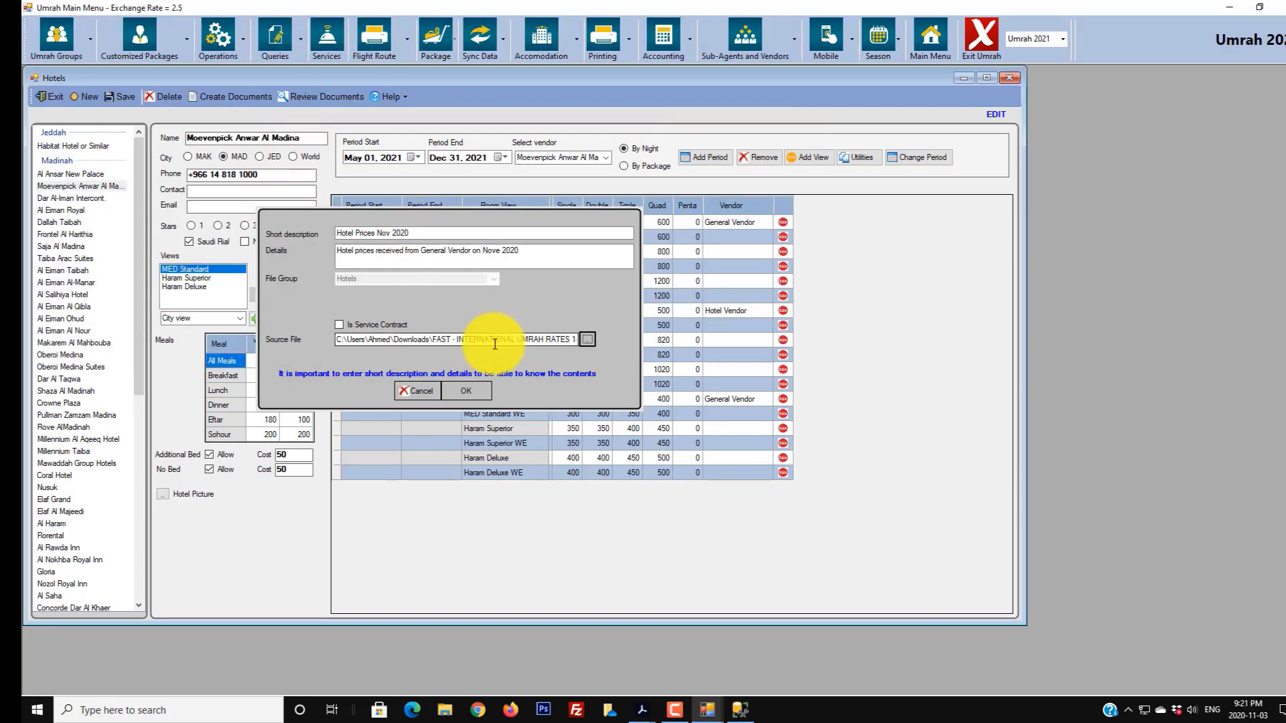
pyautogui.click(467, 392)
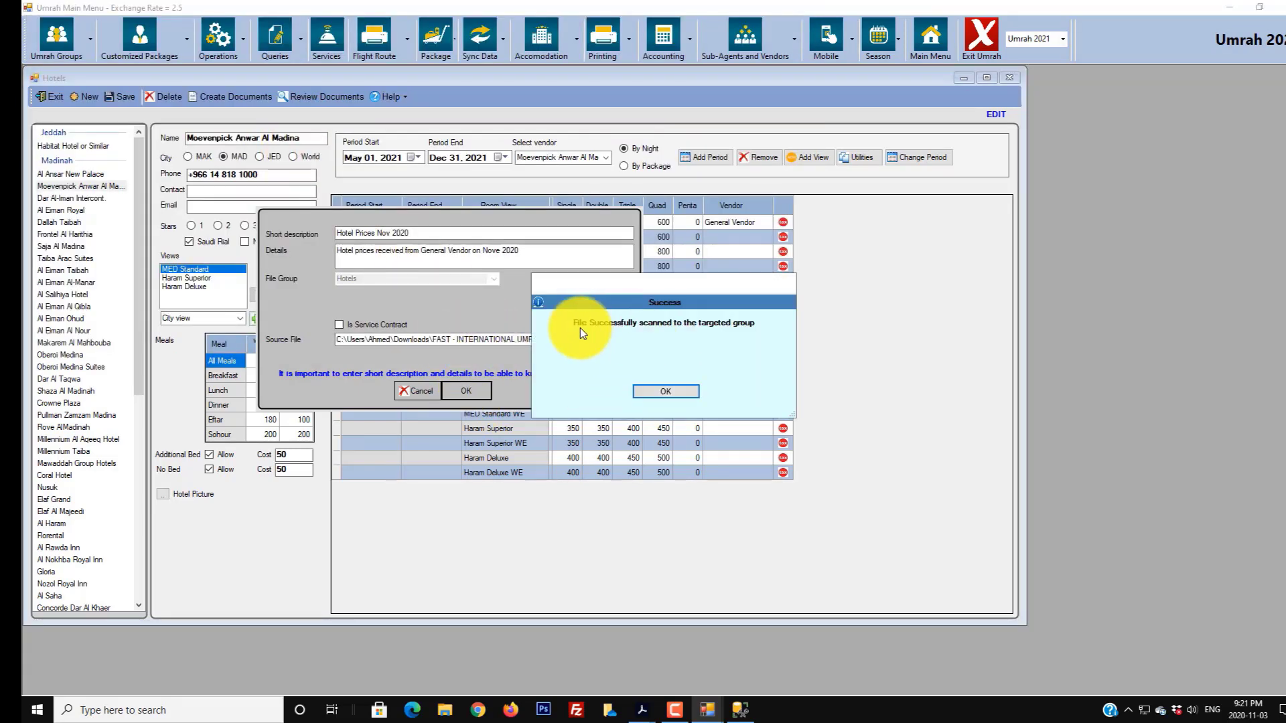
# - Review Moevenpick Anwar Al Madina's documents and view the Hotel Prices Nov 2020 rates PDF
pyautogui.click(657, 392)
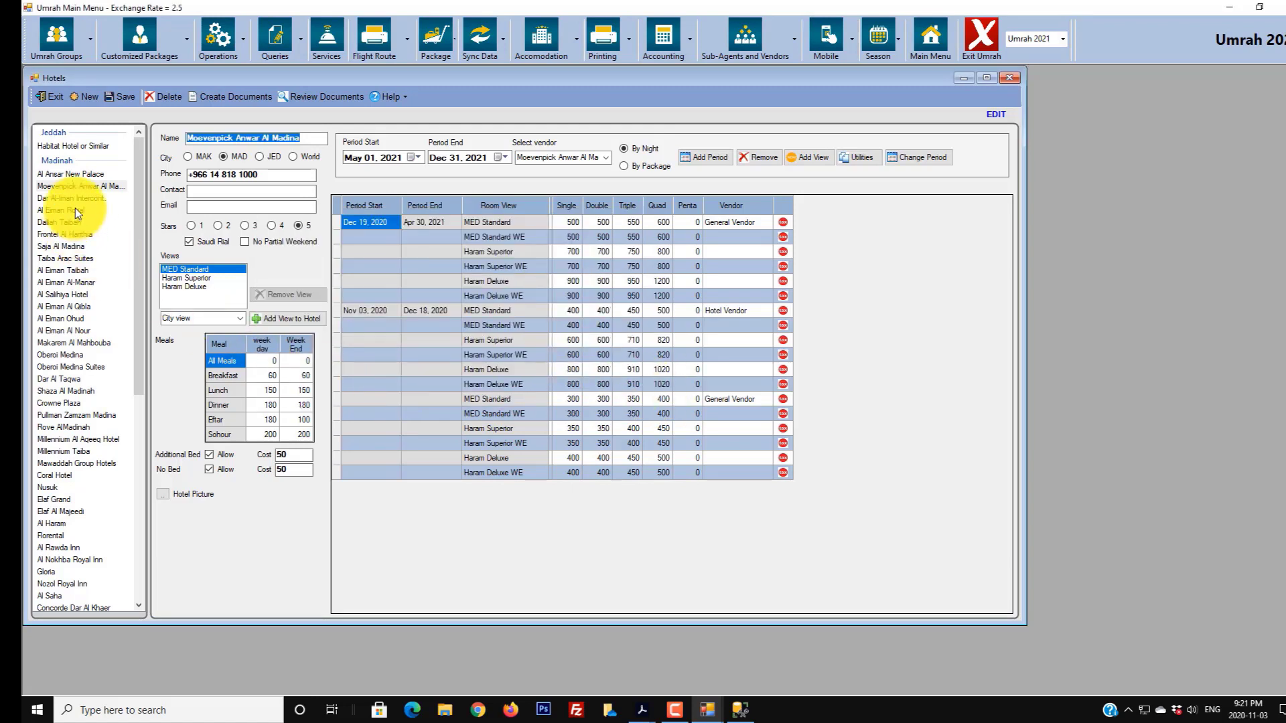
pyautogui.click(73, 233)
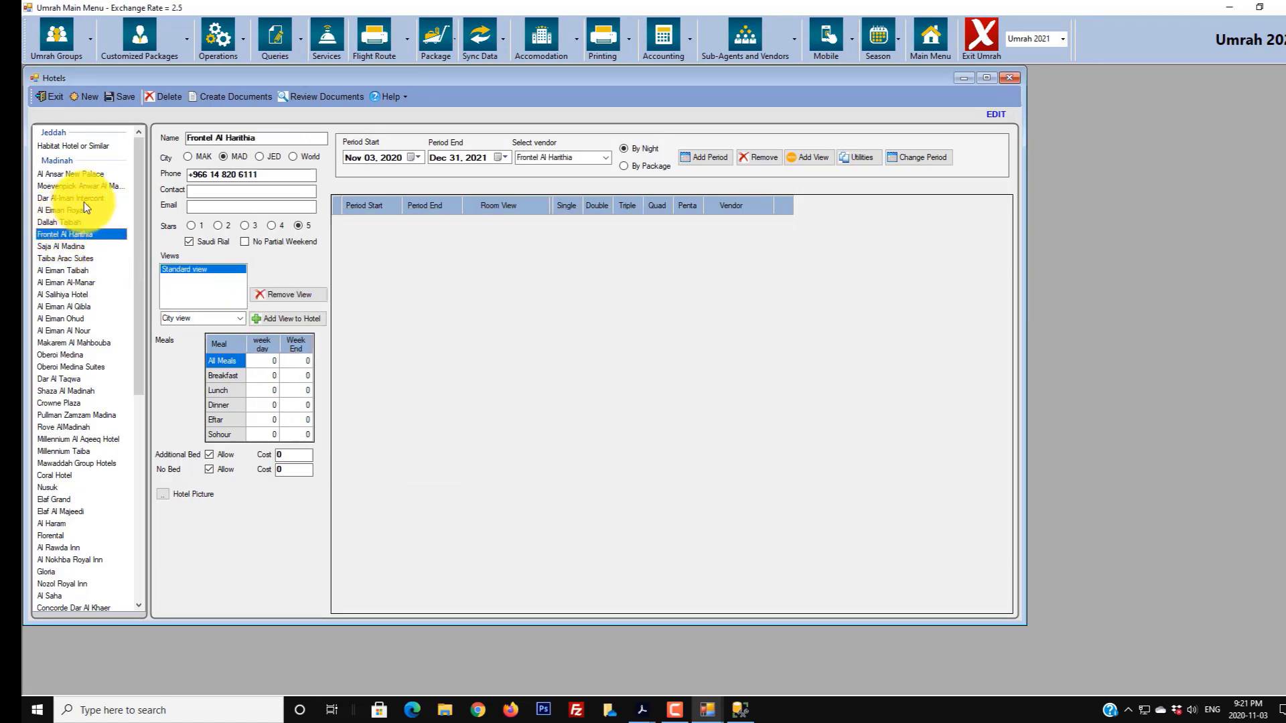
pyautogui.click(93, 187)
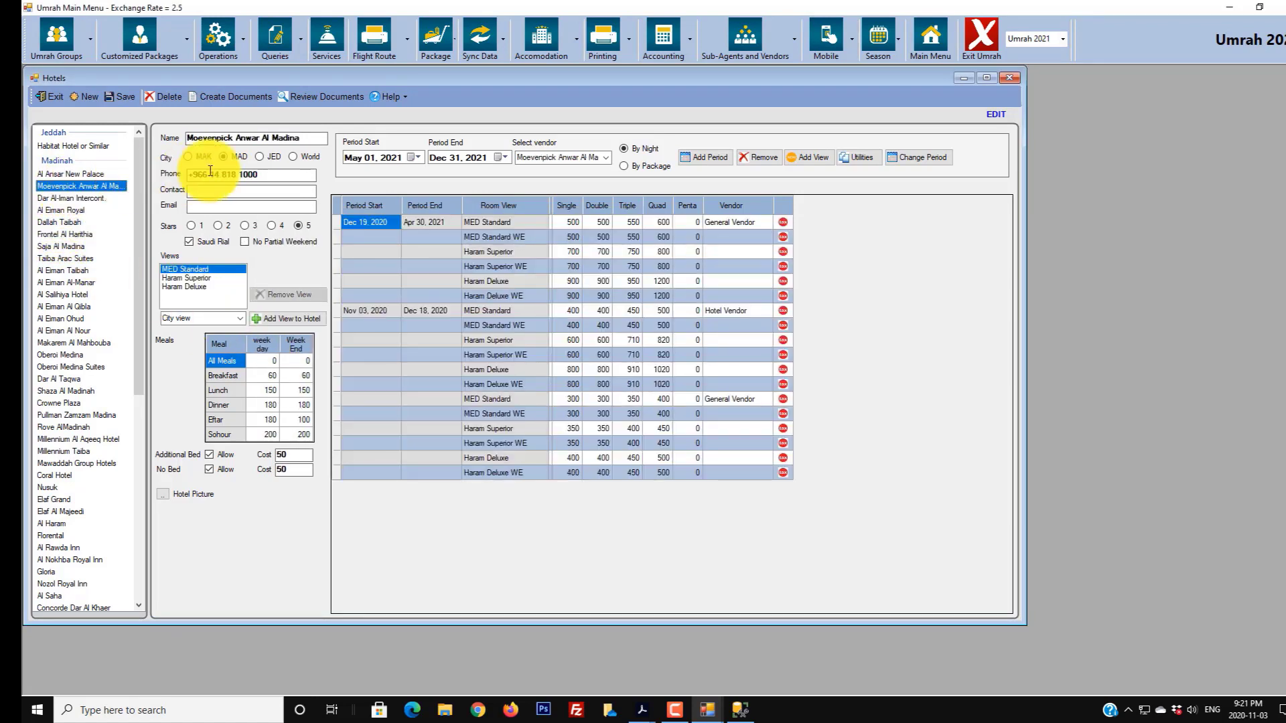
pyautogui.click(311, 102)
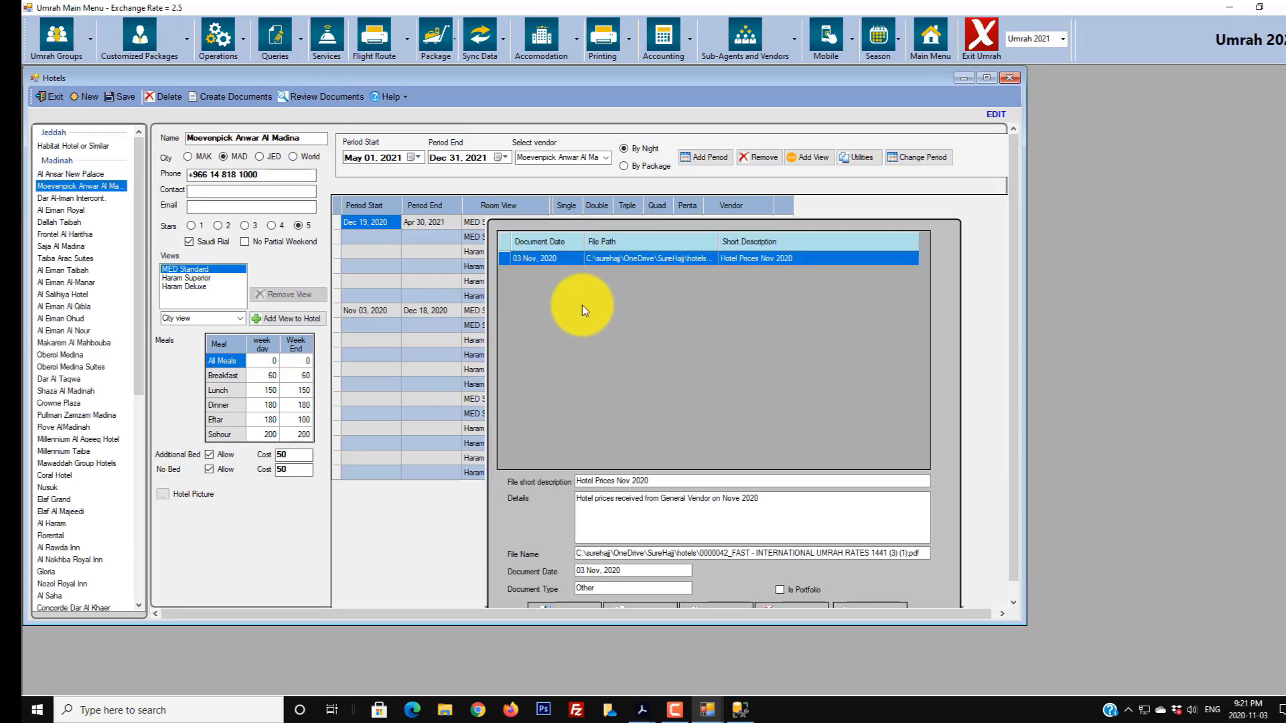
pyautogui.click(705, 260)
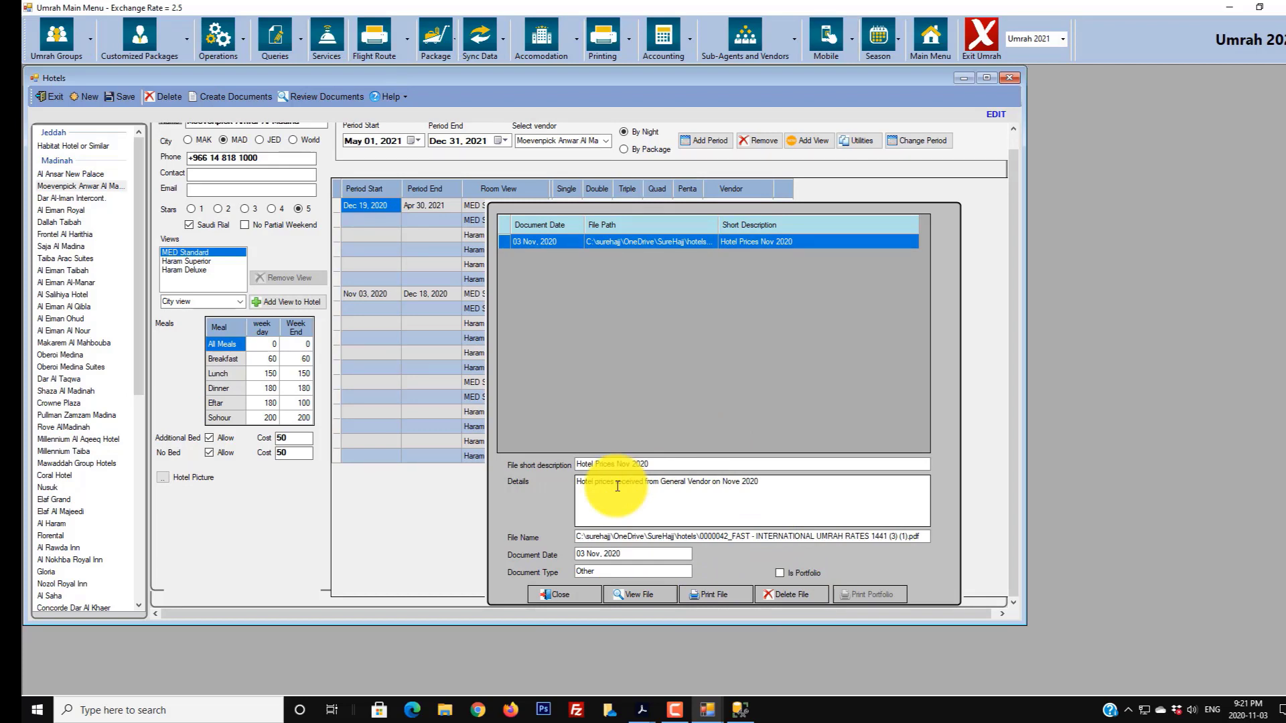
pyautogui.click(622, 600)
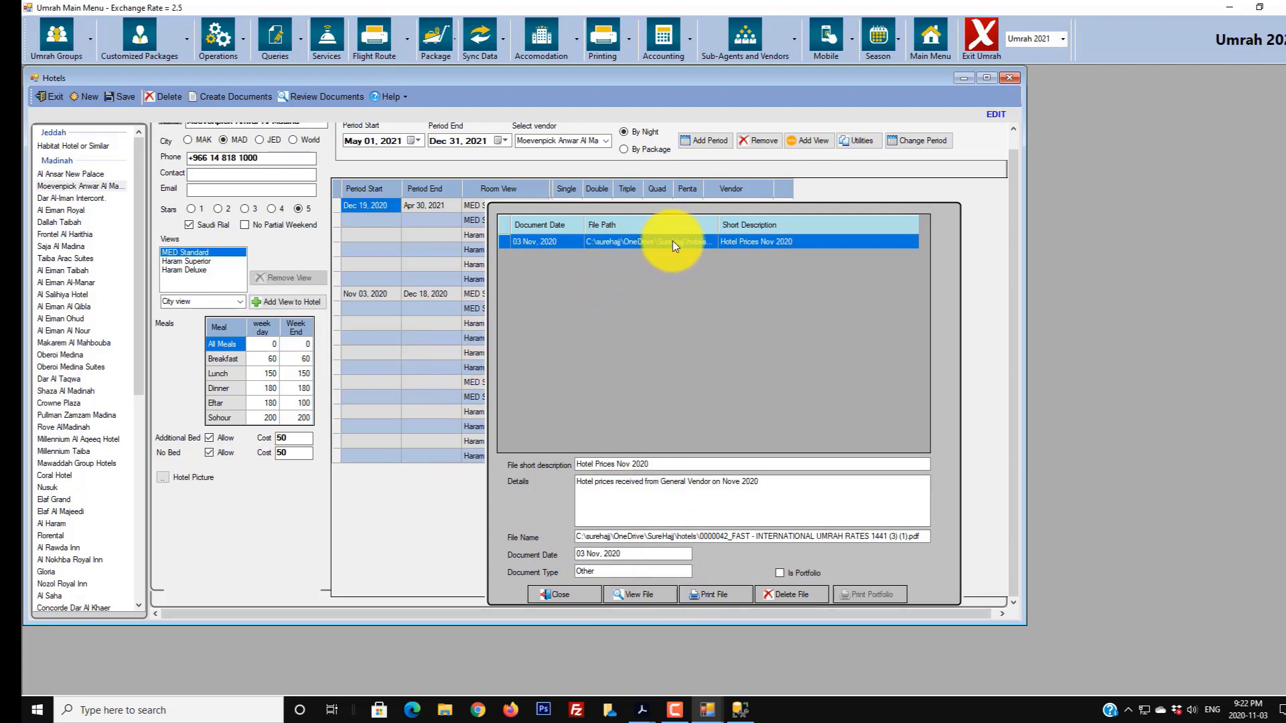
pyautogui.click(640, 597)
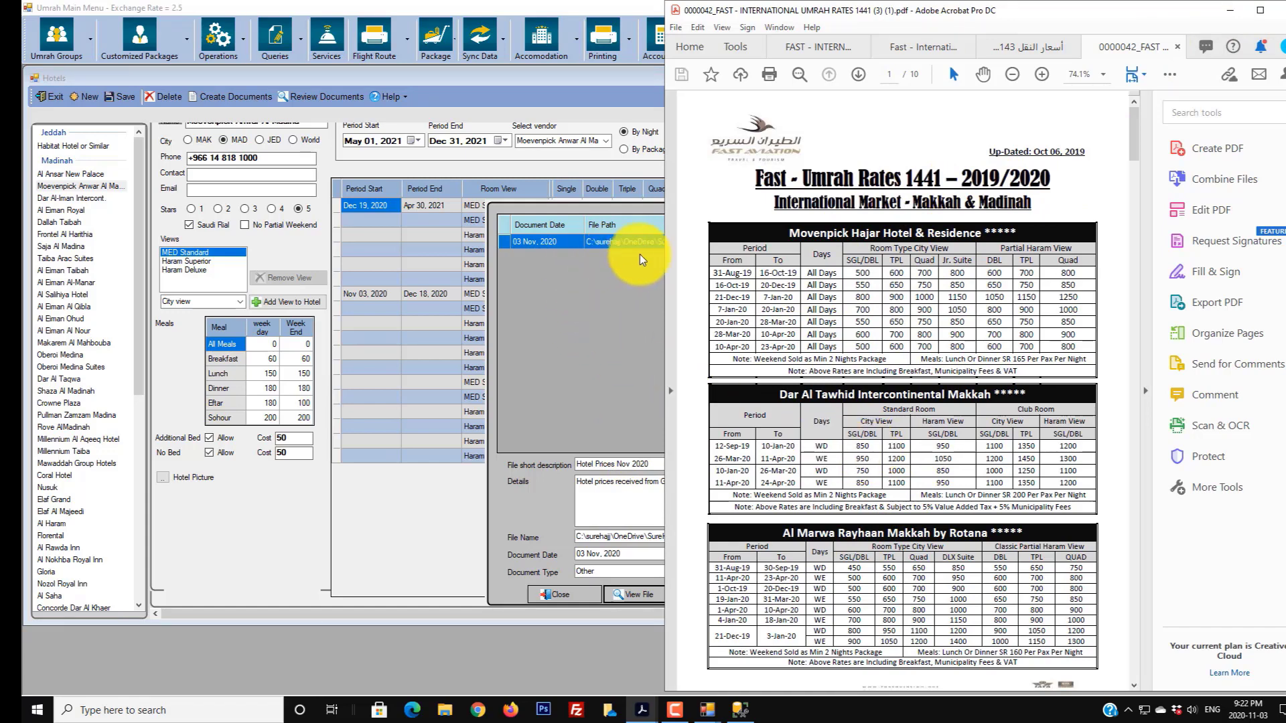
pyautogui.click(1230, 10)
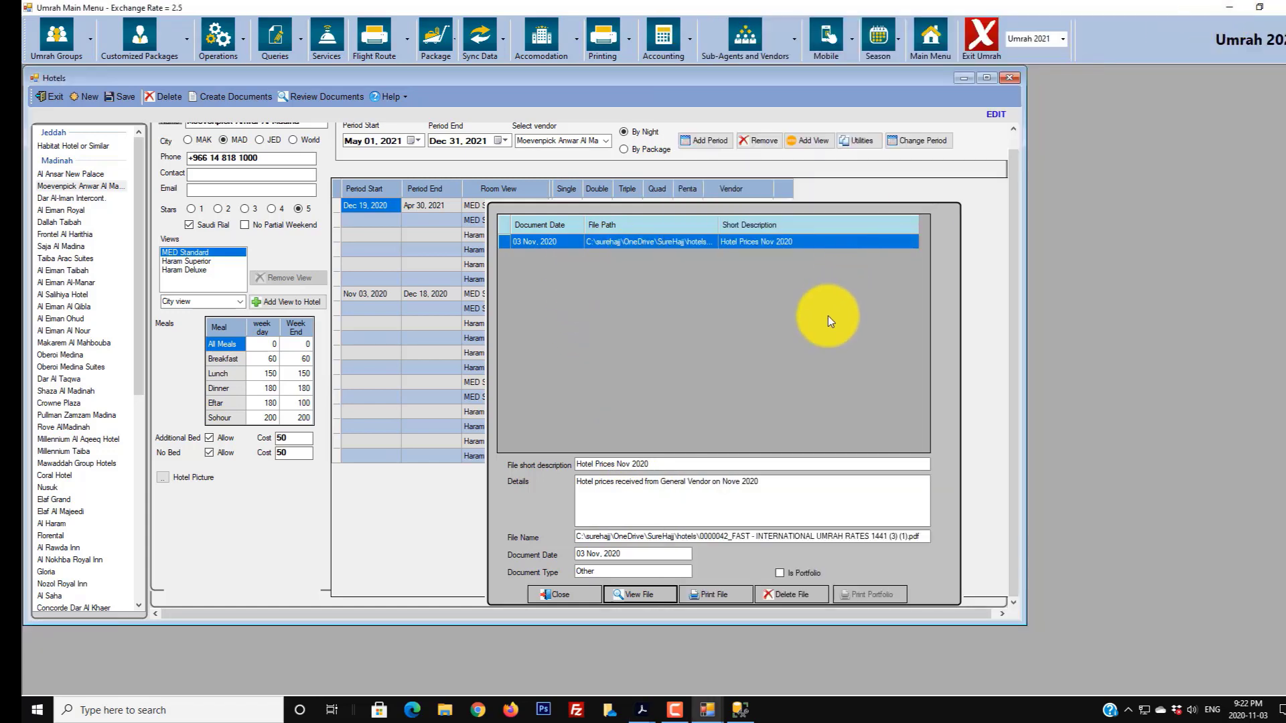
# - Close the document list and prices window, then reload Moevenpick Anwar Al Madina in Hotel Price Entry
pyautogui.click(573, 593)
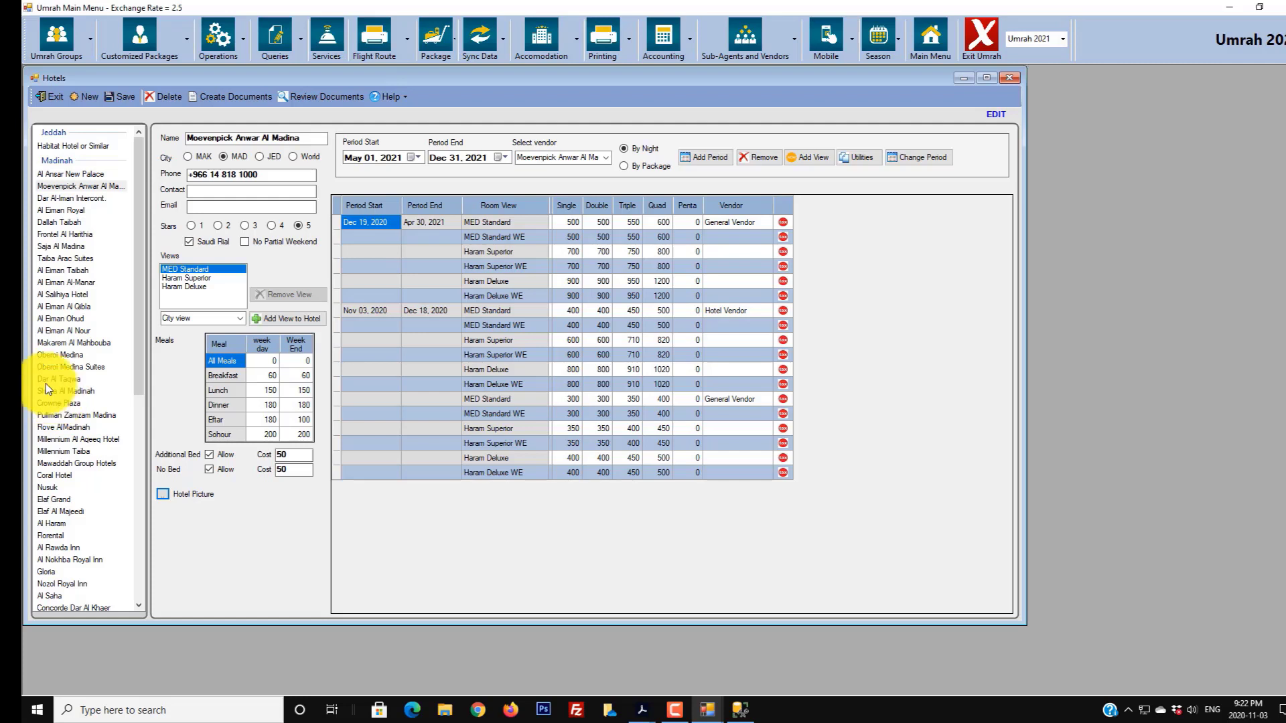
pyautogui.click(53, 99)
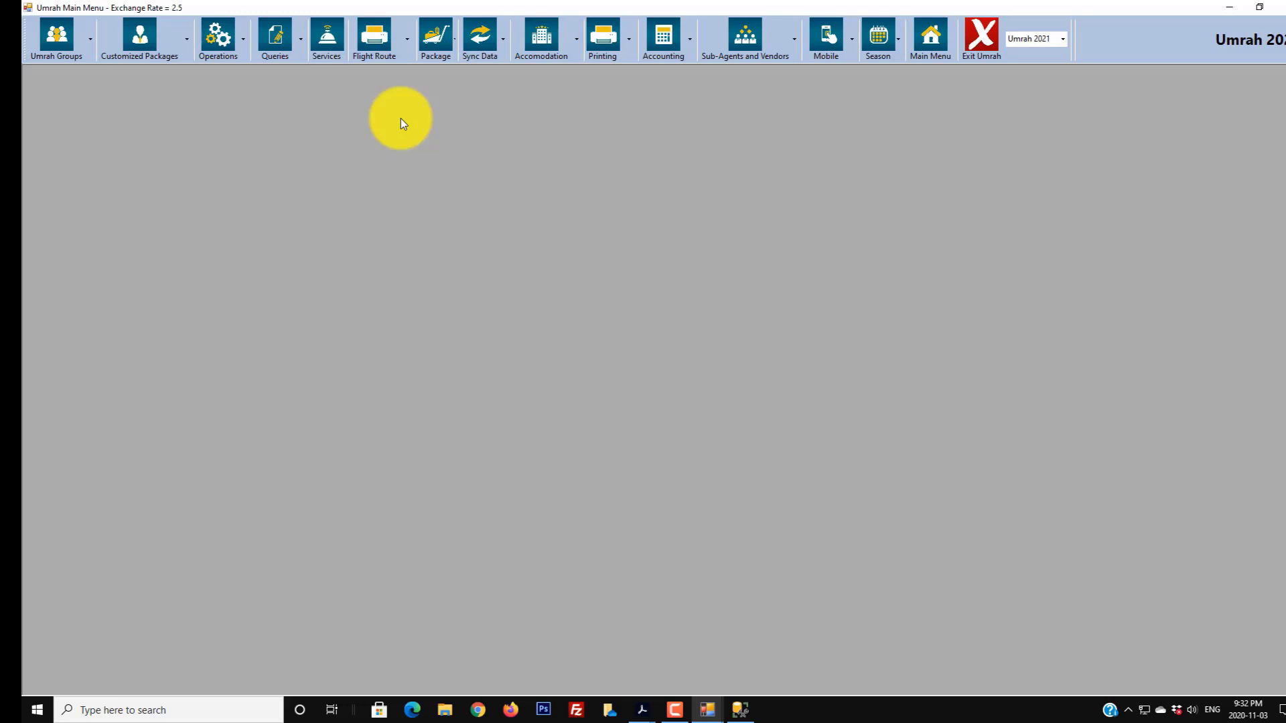
pyautogui.click(187, 51)
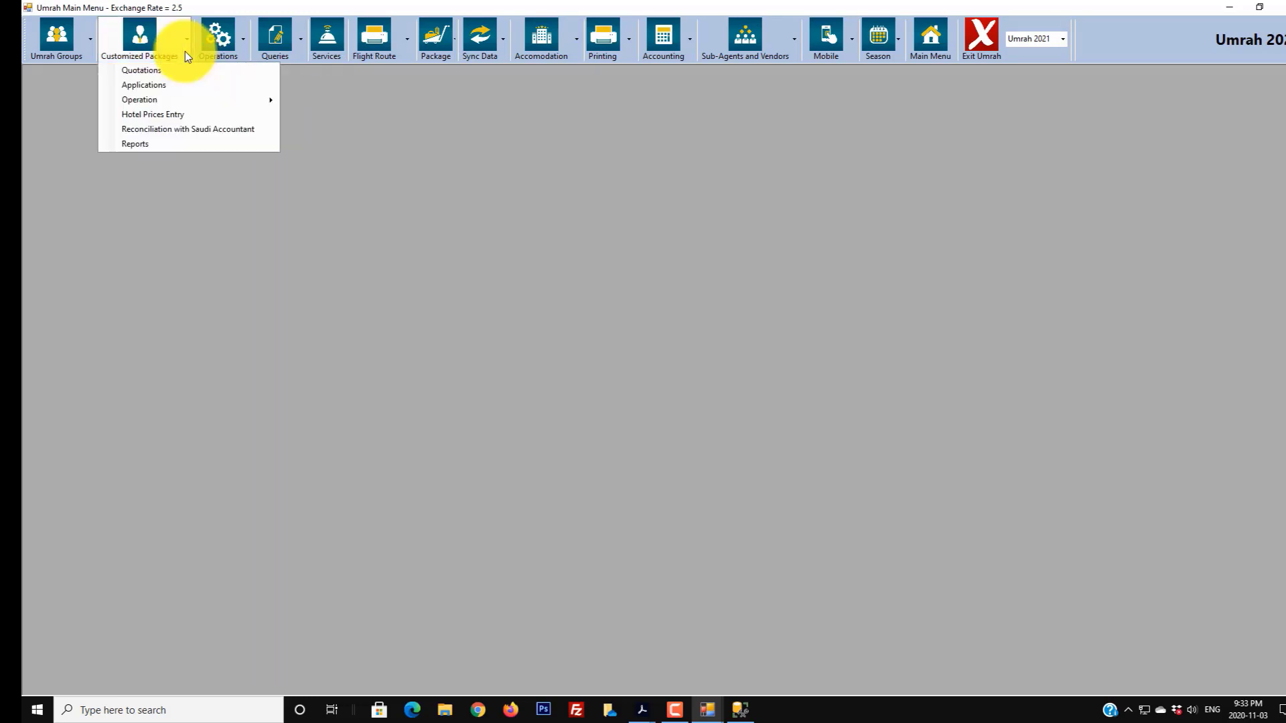
pyautogui.click(161, 115)
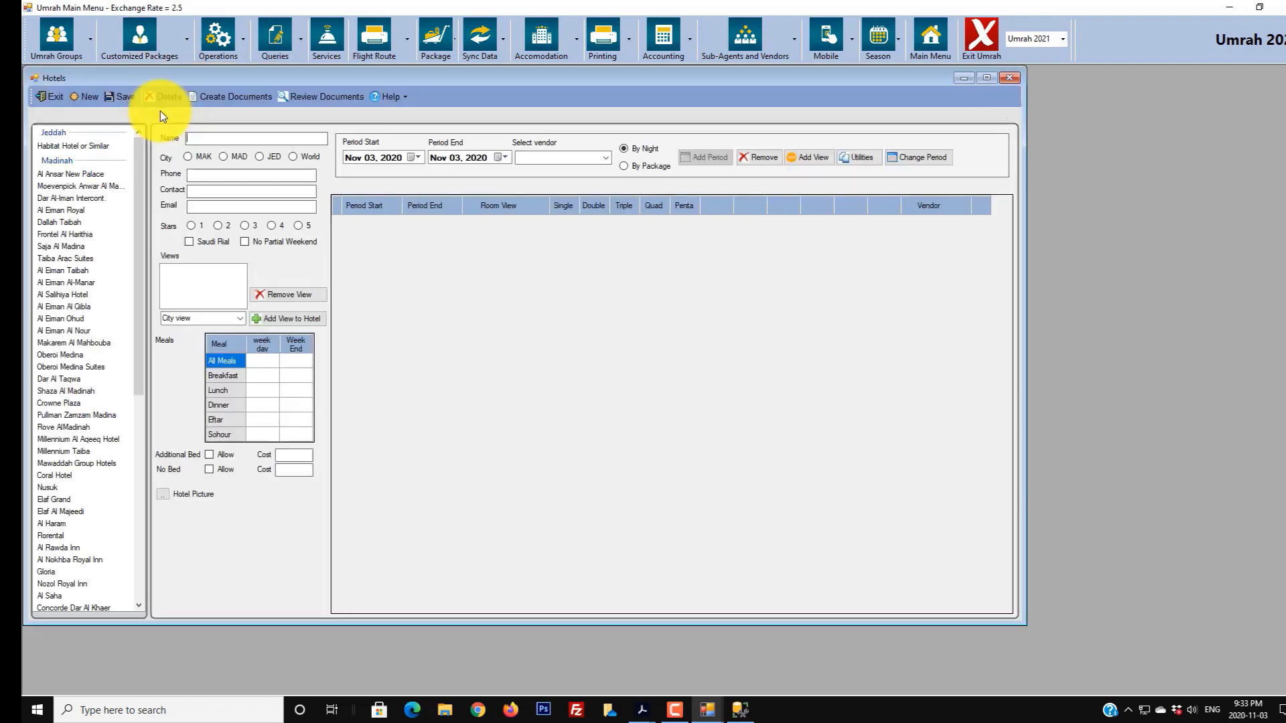
pyautogui.click(93, 185)
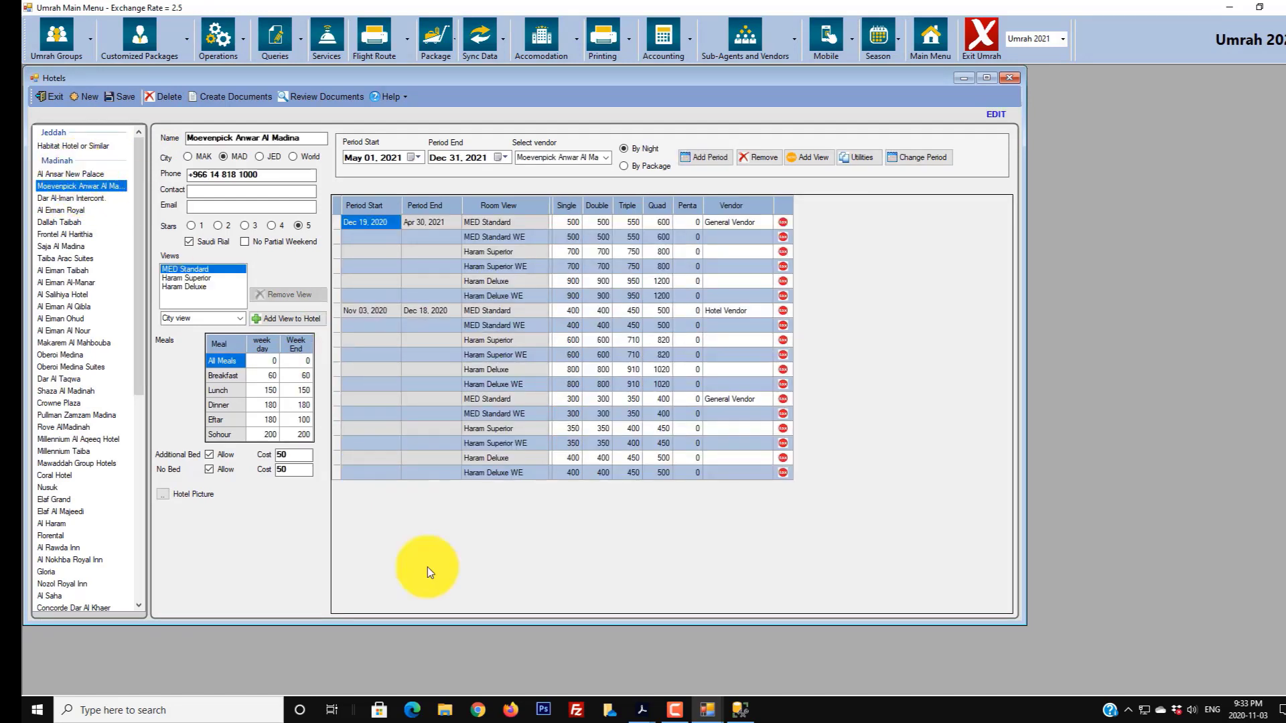
pyautogui.moveTo(643, 712)
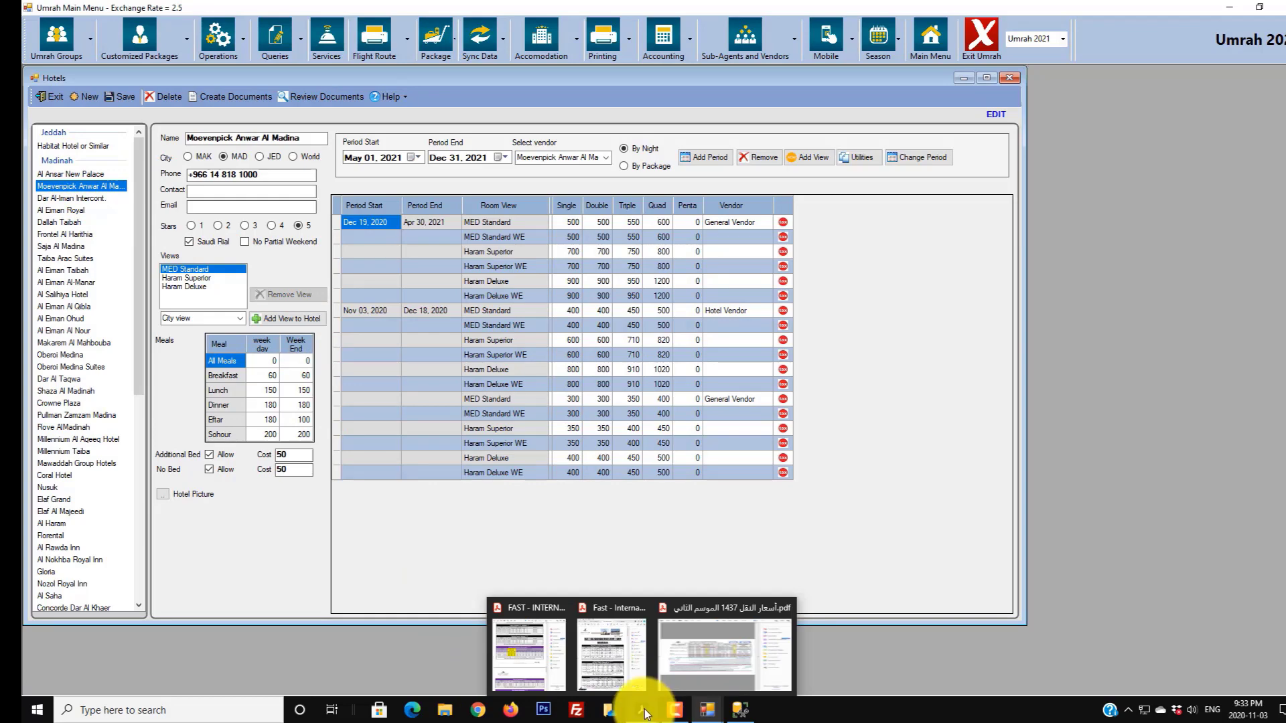
# - Bring up the Ramadan rates PDF and scroll toward its Madinah hotel pages
pyautogui.click(609, 669)
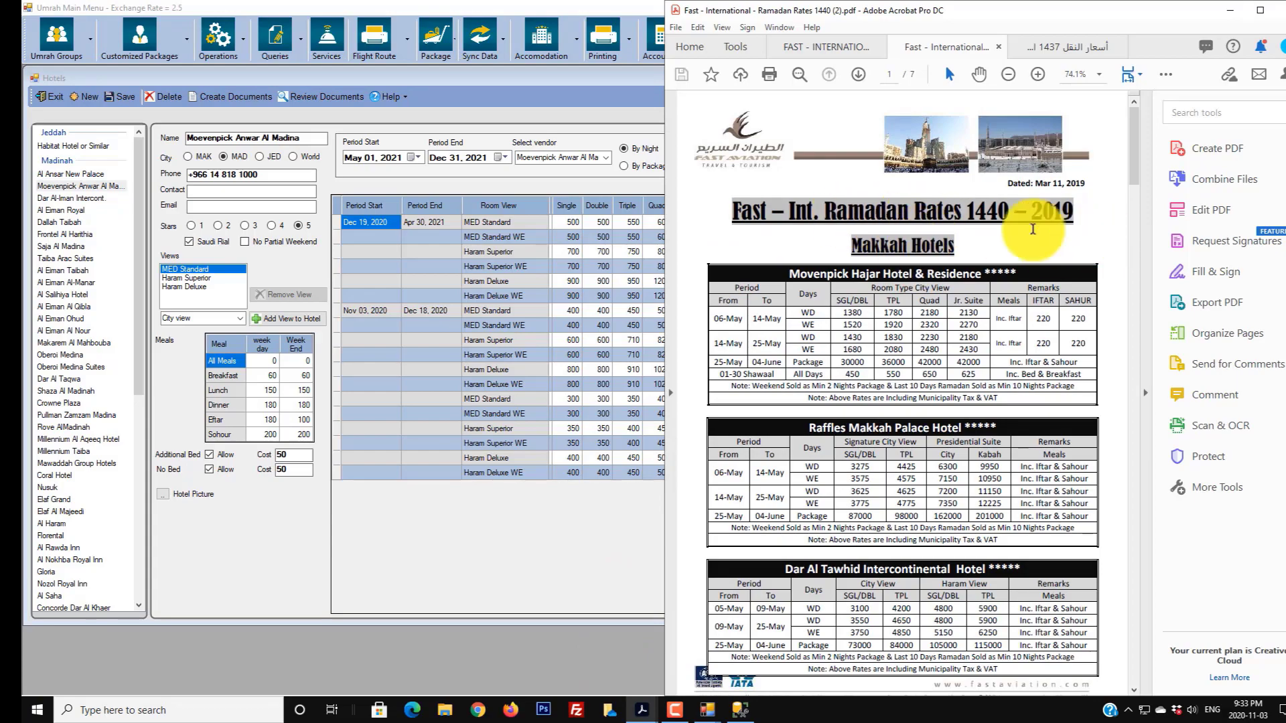
pyautogui.scroll(-15, 1032, 229)
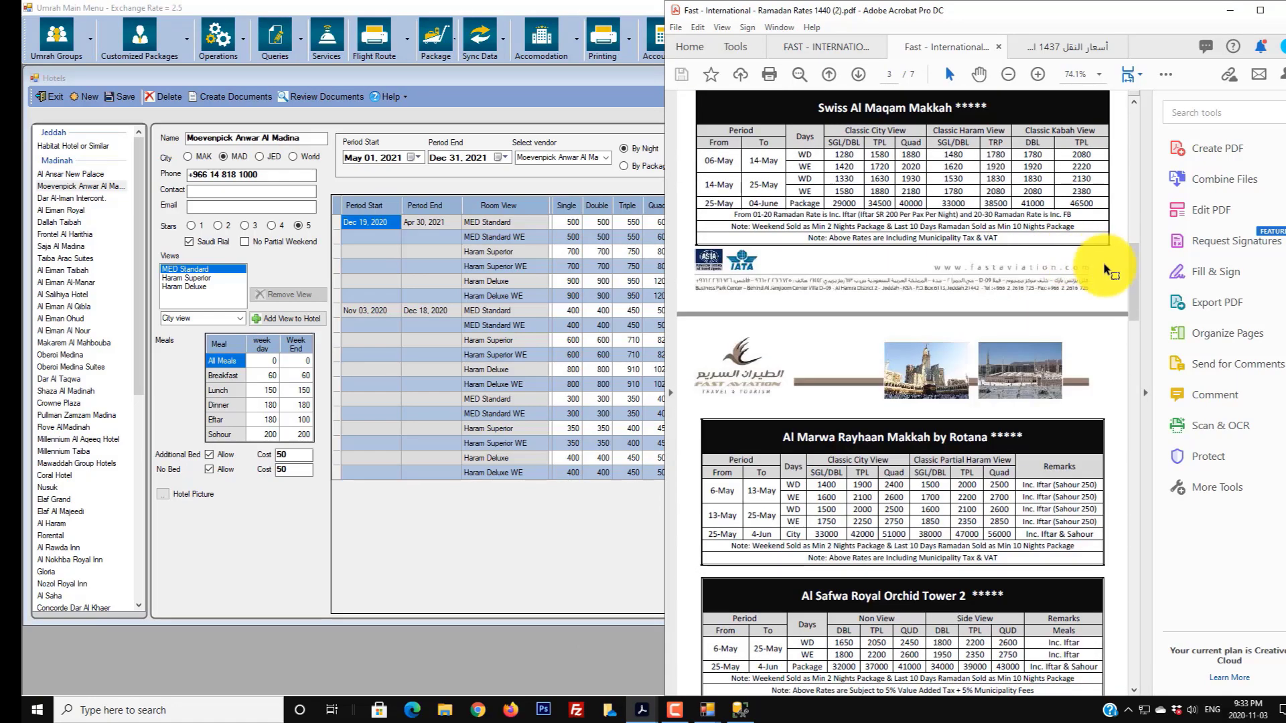
pyautogui.moveTo(1136, 267); pyautogui.dragTo(1148, 537)
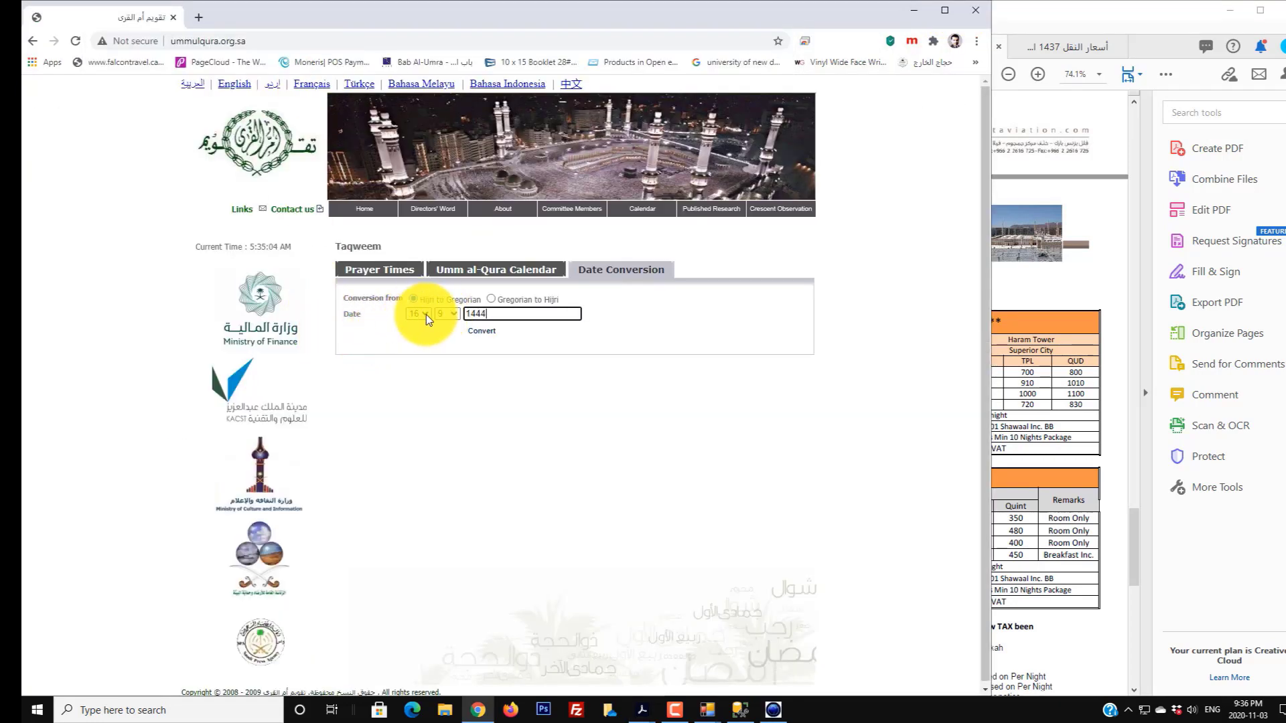
# - Convert Hijri date 16/9/1442 to Gregorian (Wednesday 28 April 2021), then minimize the rates PDF
pyautogui.click(449, 314)
pyautogui.click(448, 412)
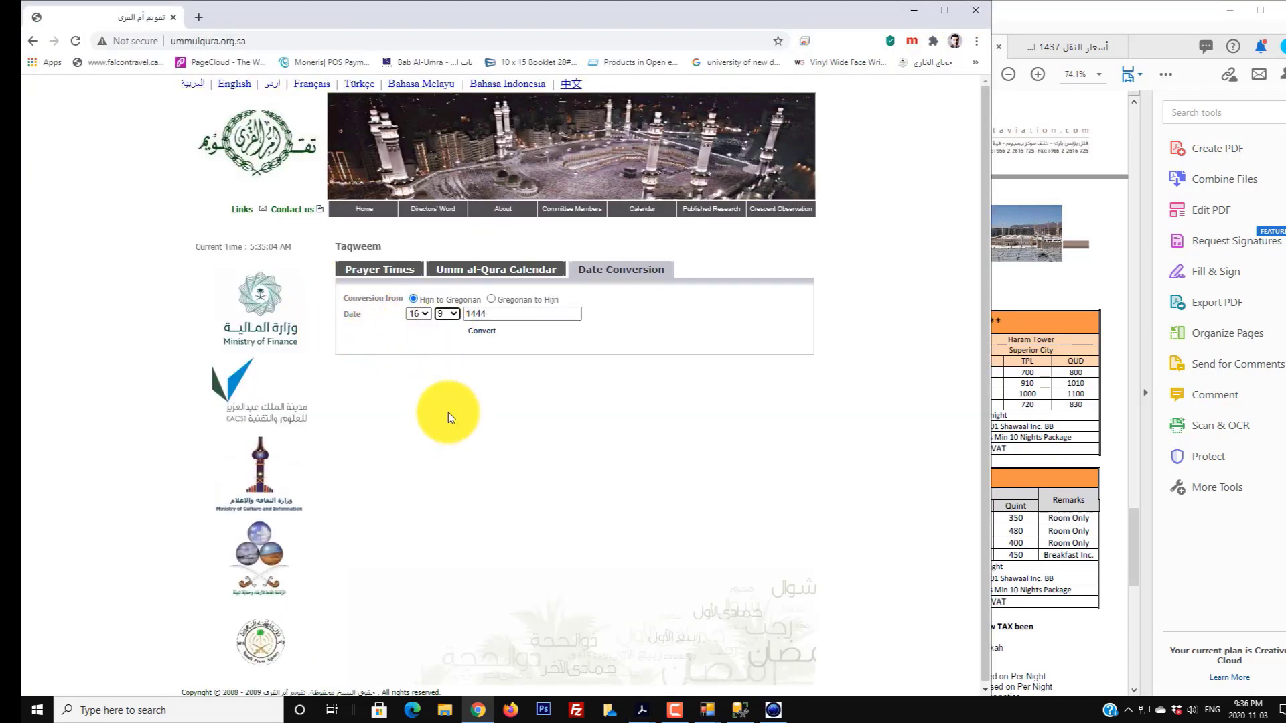
pyautogui.moveTo(480, 316); pyautogui.dragTo(531, 312)
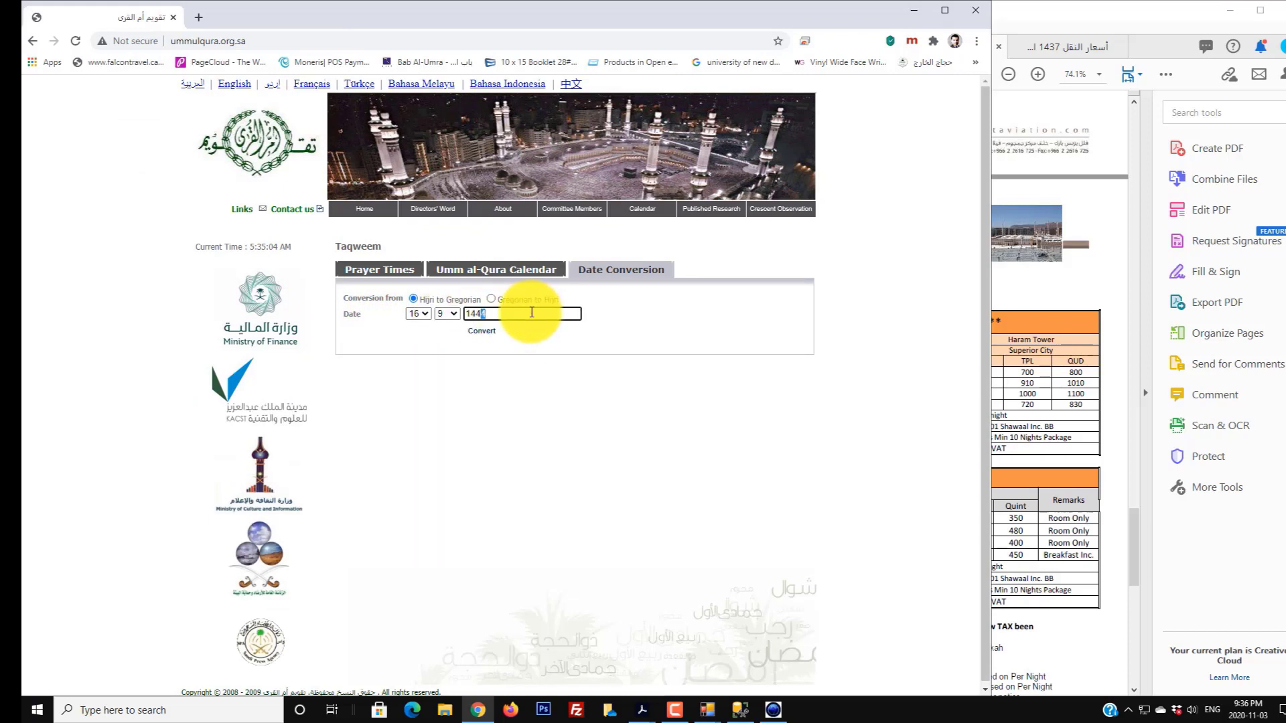
pyautogui.write('2')
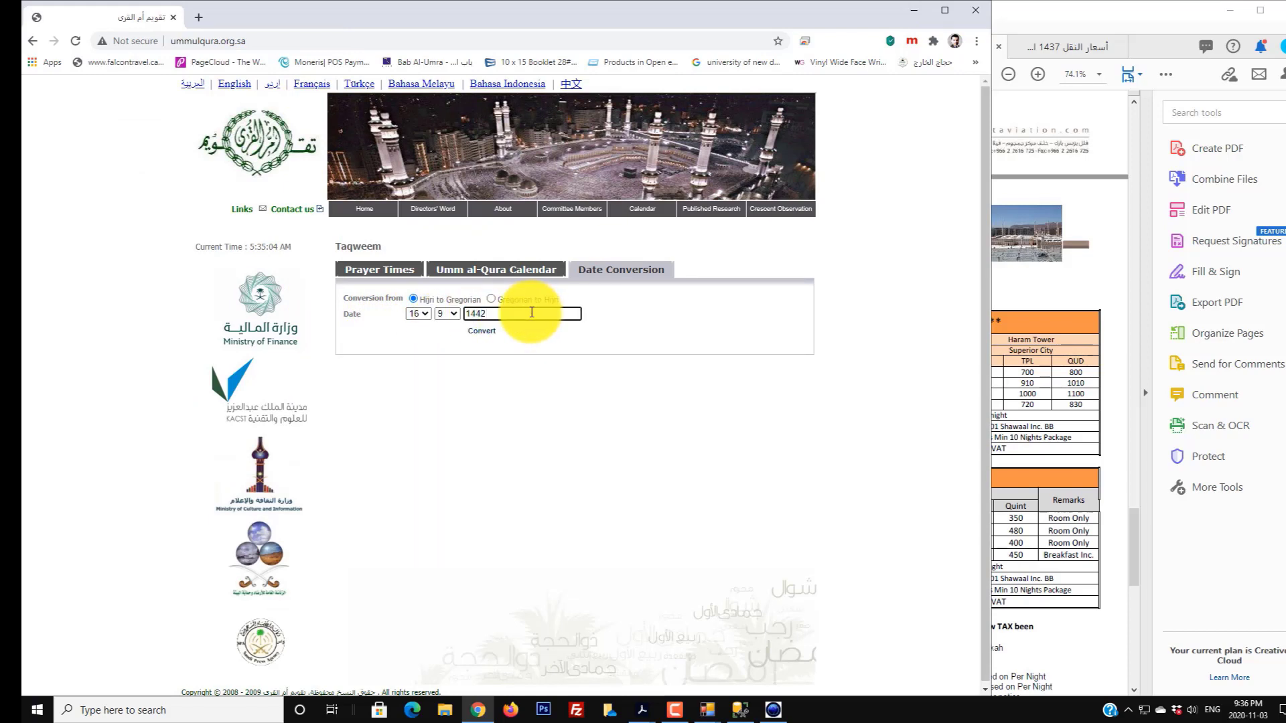
pyautogui.click(485, 333)
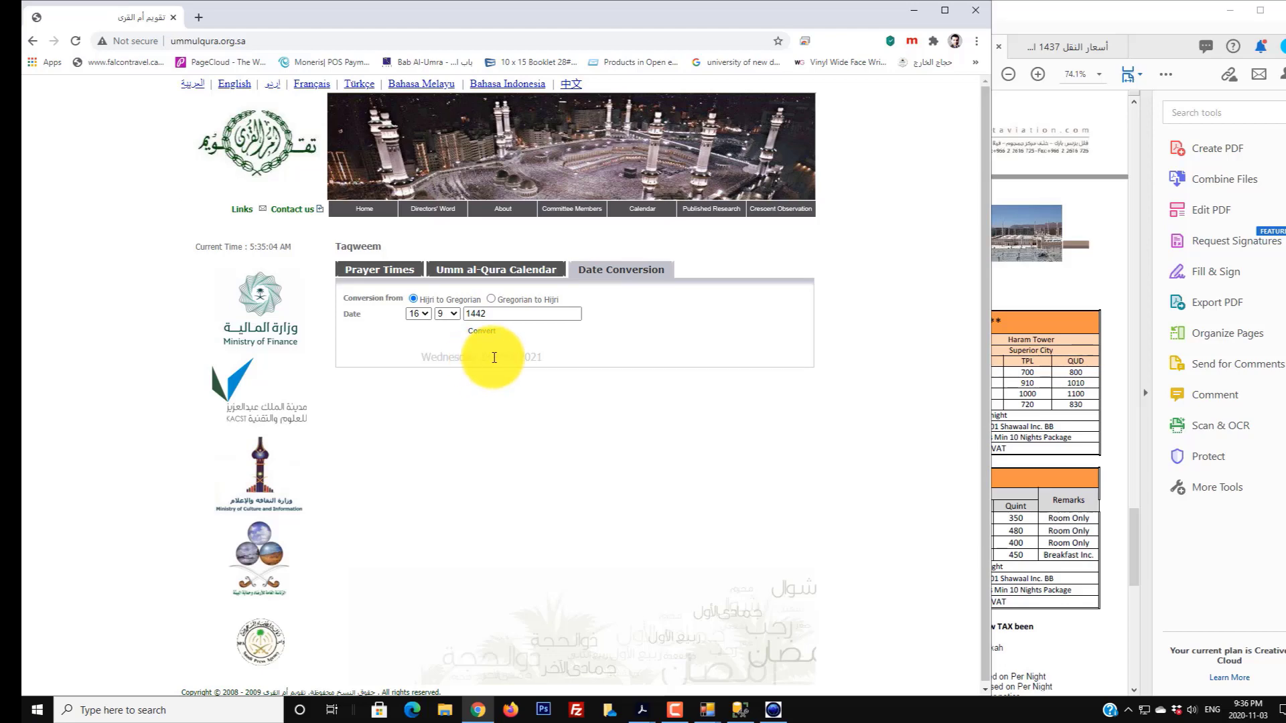
pyautogui.click(1020, 8)
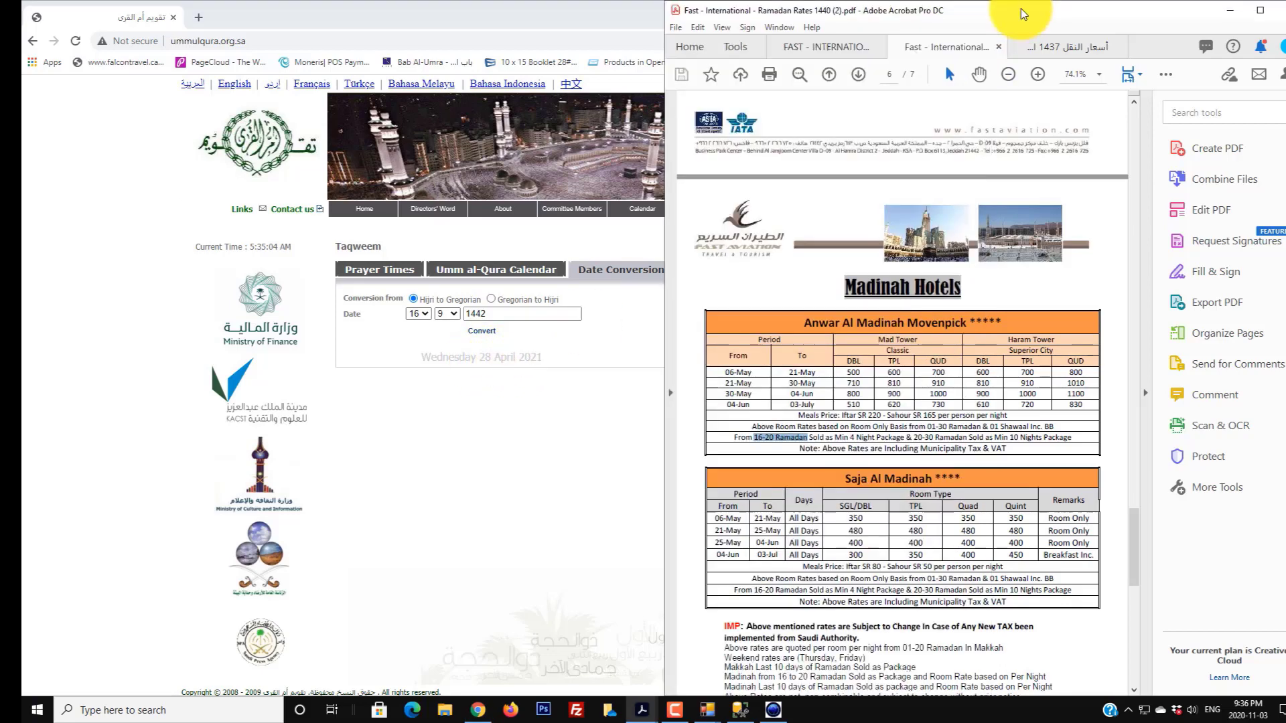
pyautogui.click(1232, 11)
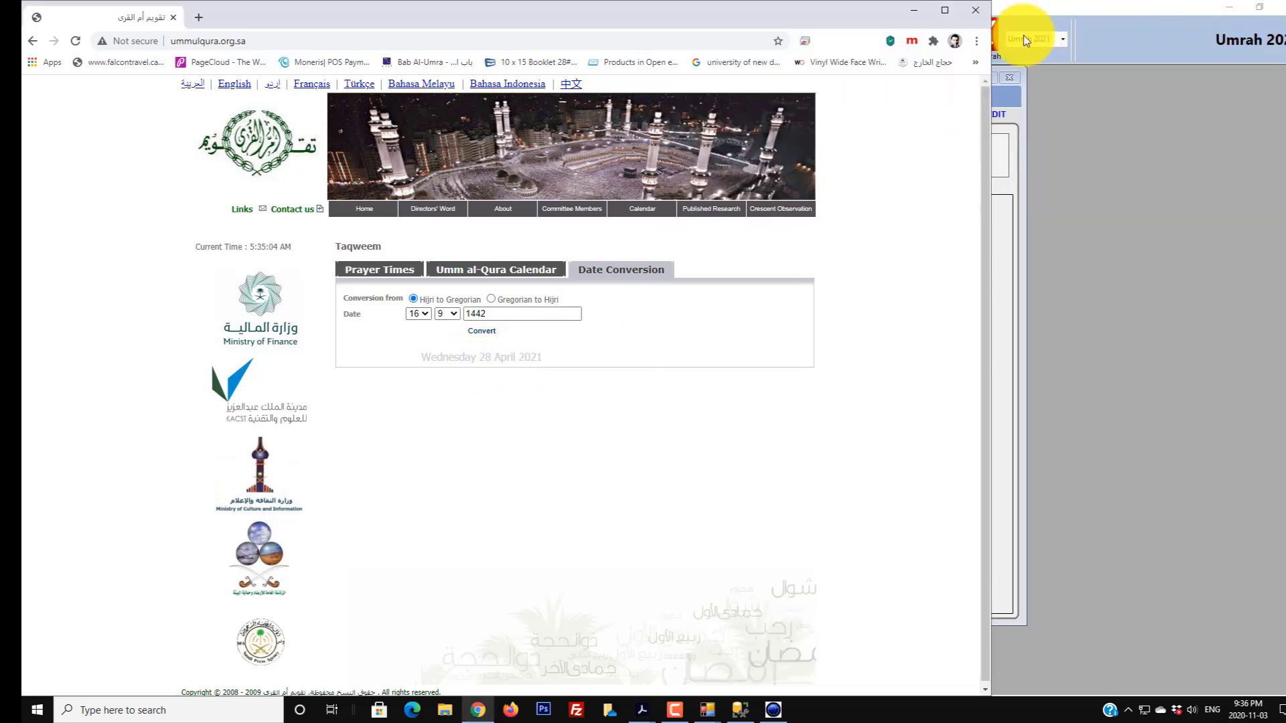
# - Set the Moevenpick Anwar Al Madina period start to Apr 28, 2021
pyautogui.click(1062, 23)
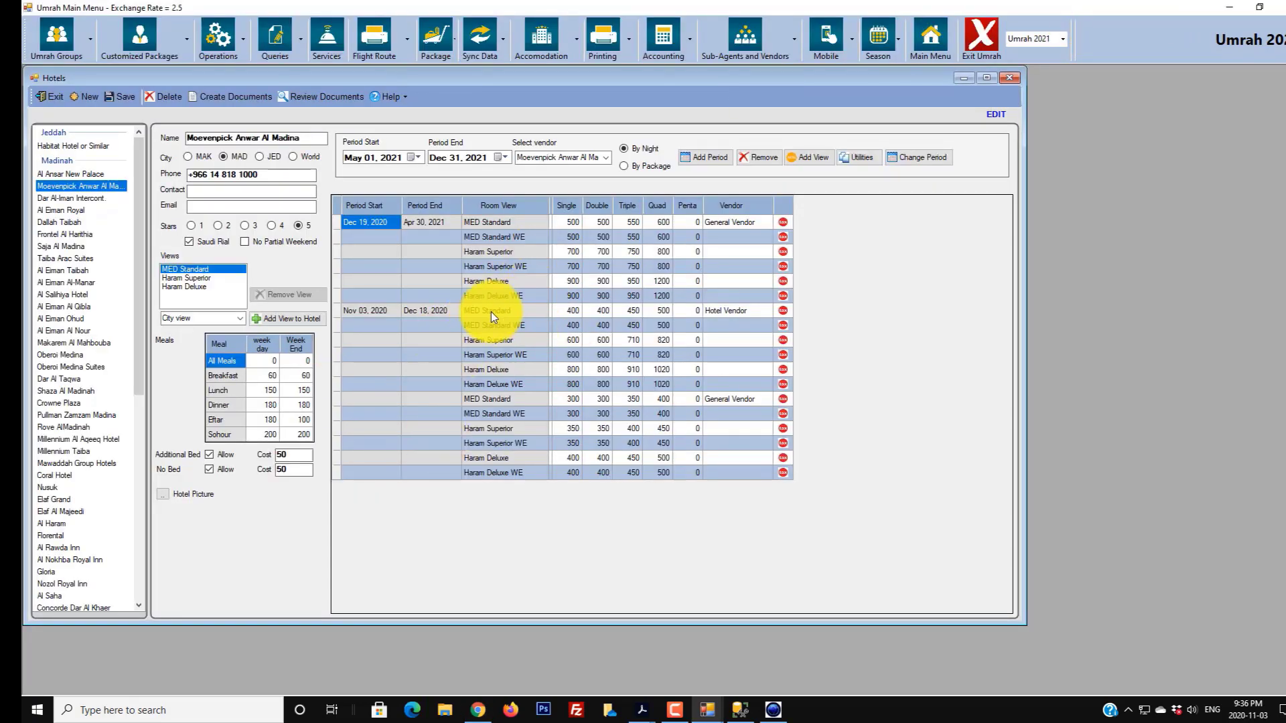
pyautogui.click(357, 157)
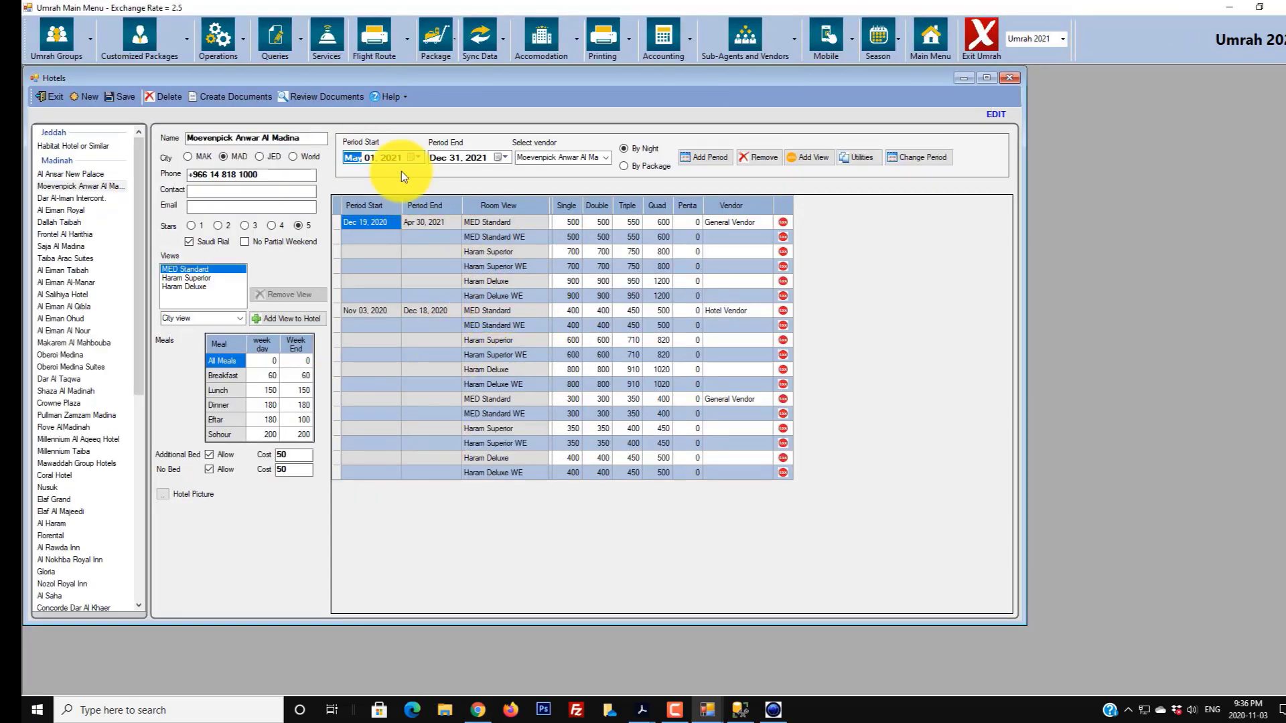
pyautogui.press('Down')
pyautogui.press('Right')
pyautogui.click(440, 156)
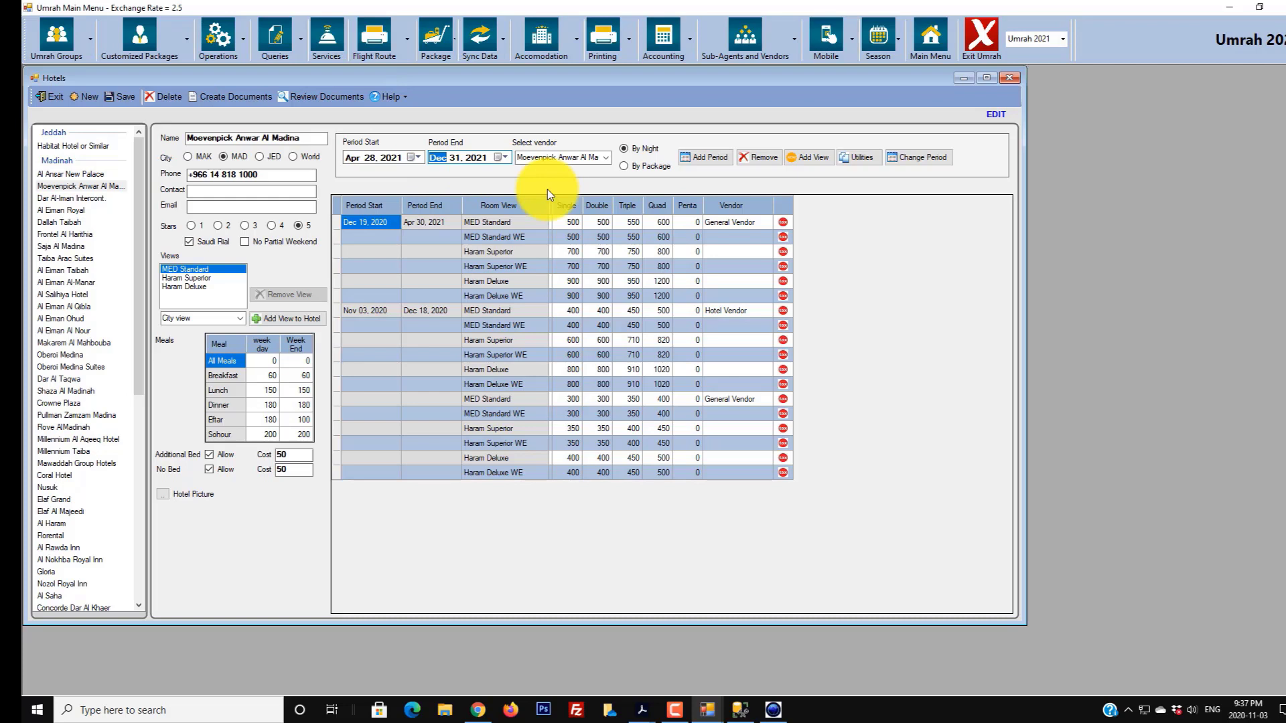
# - Check April 2021 in the Windows calendar, then enter 01 for the May 01, 2021 period end
pyautogui.click(1263, 714)
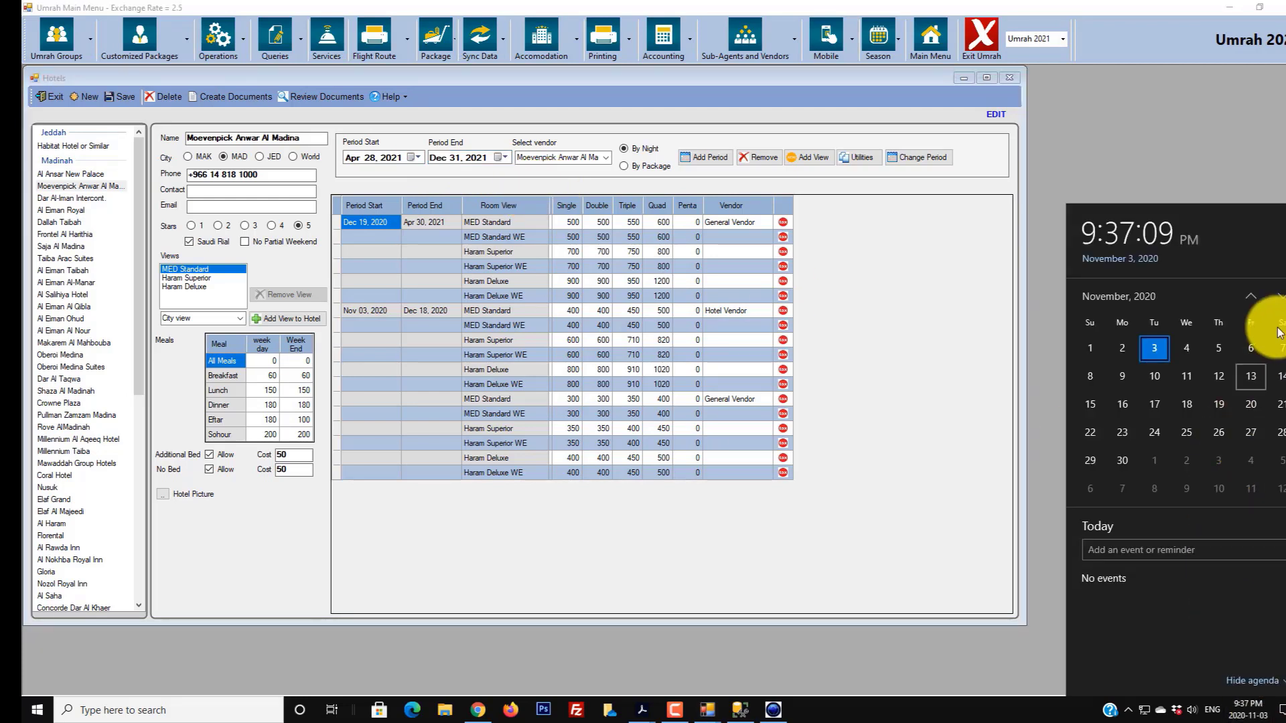
pyautogui.click(1280, 296)
pyautogui.click(1279, 296)
pyautogui.click(1280, 296)
pyautogui.click(1280, 296)
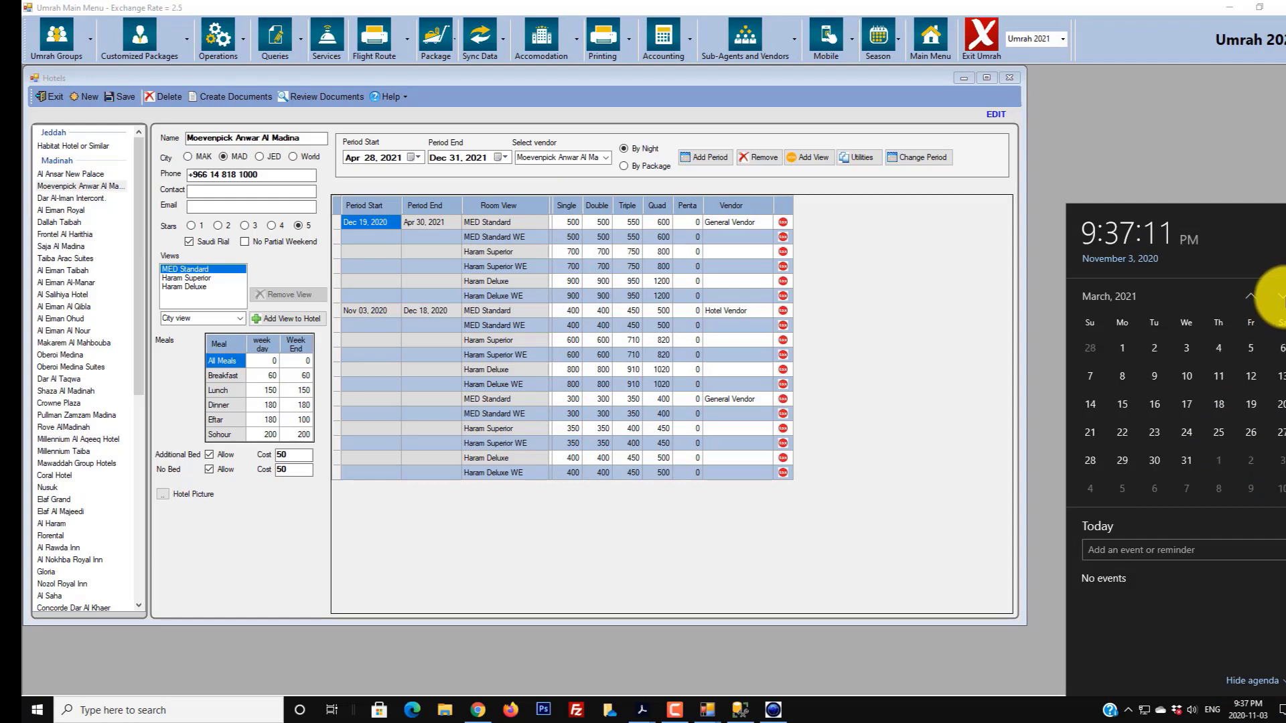
pyautogui.click(1280, 296)
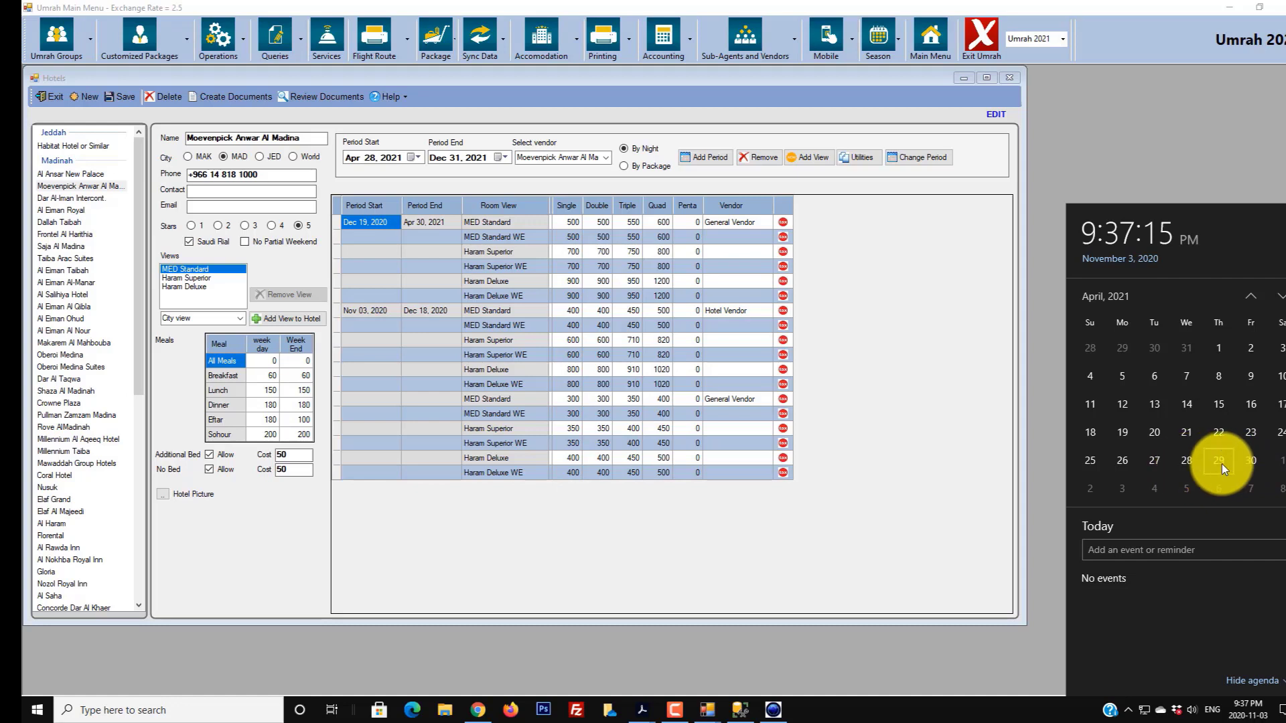
pyautogui.click(564, 78)
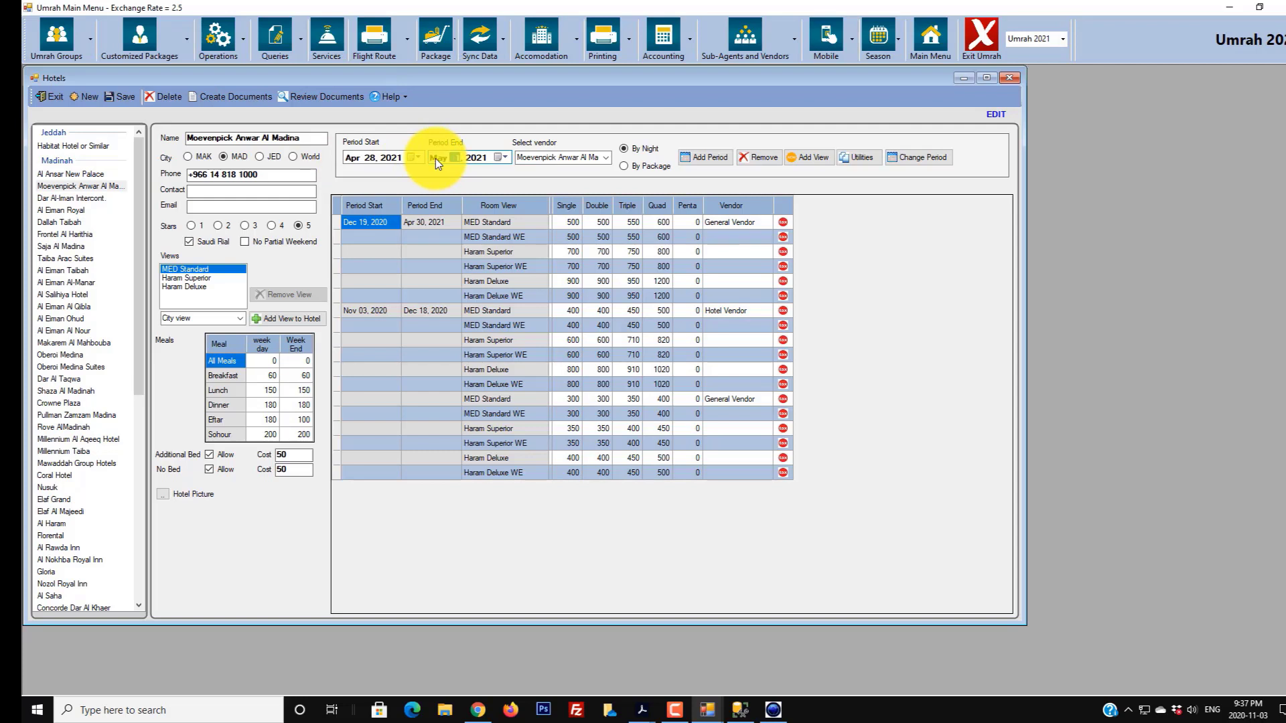
pyautogui.write('01')
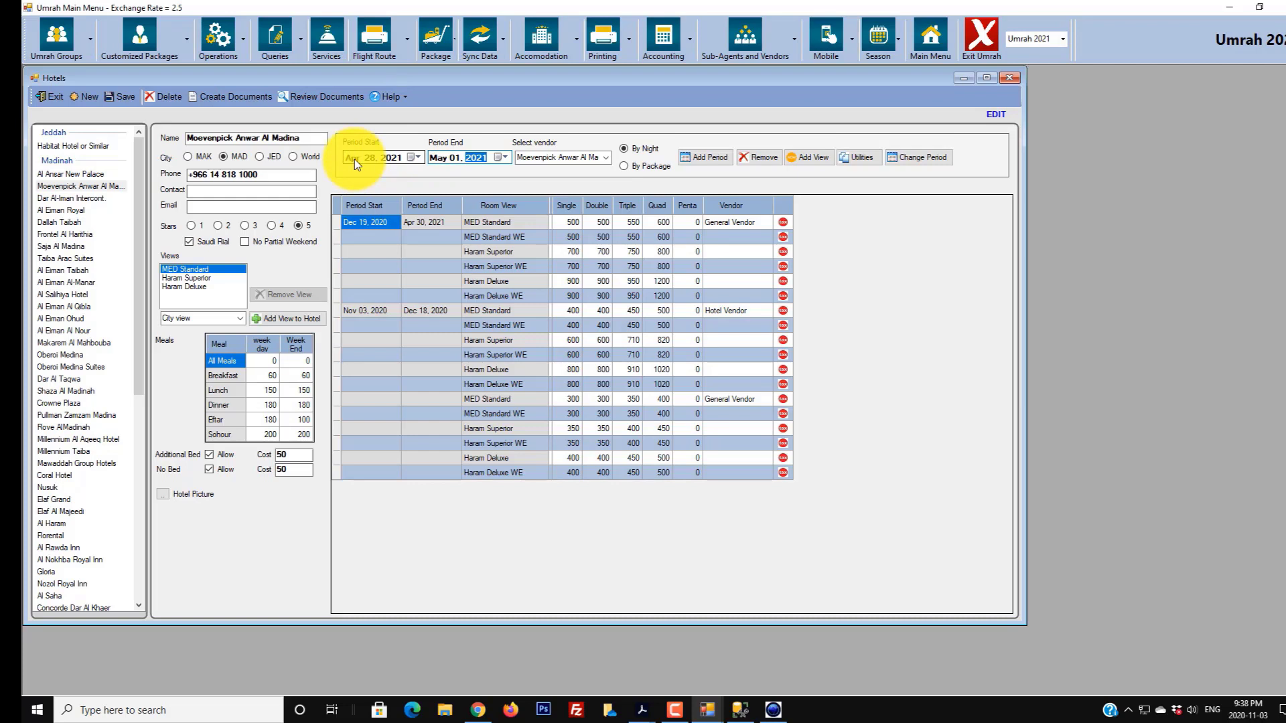
# - Assign Hotel Vendor to the Apr 28–May 01 period and price it by package
pyautogui.click(606, 158)
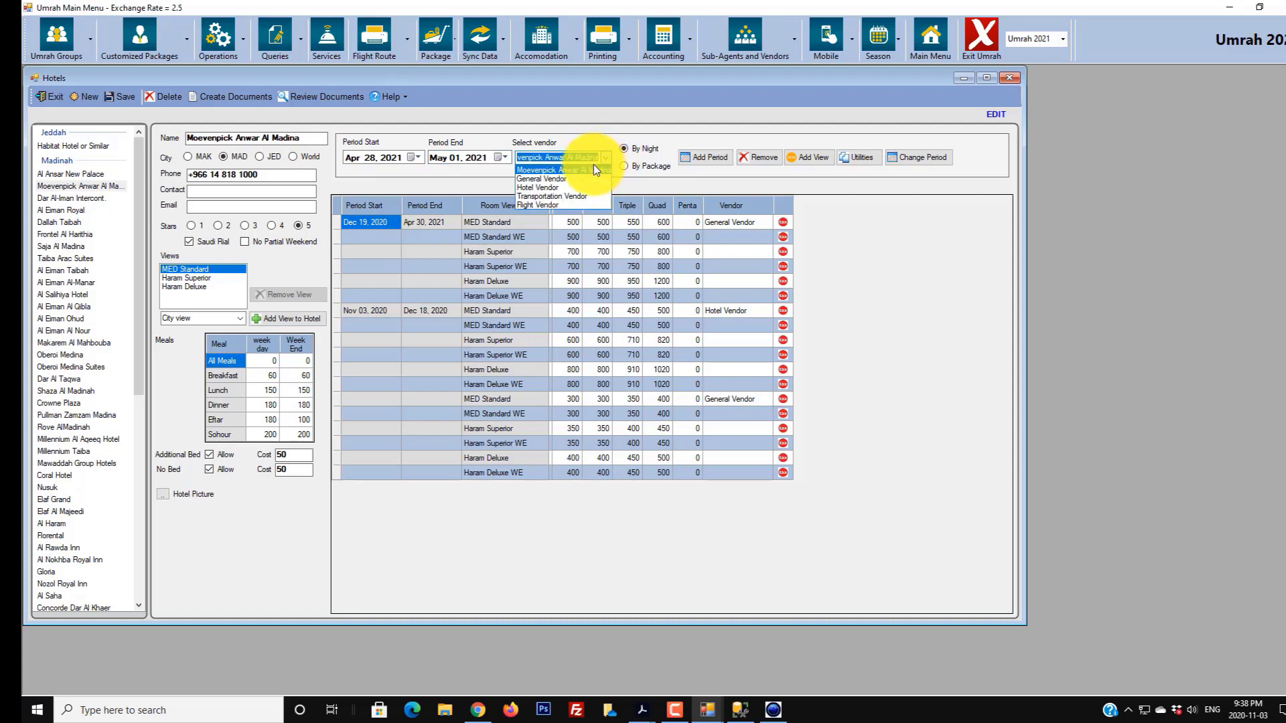
pyautogui.click(558, 187)
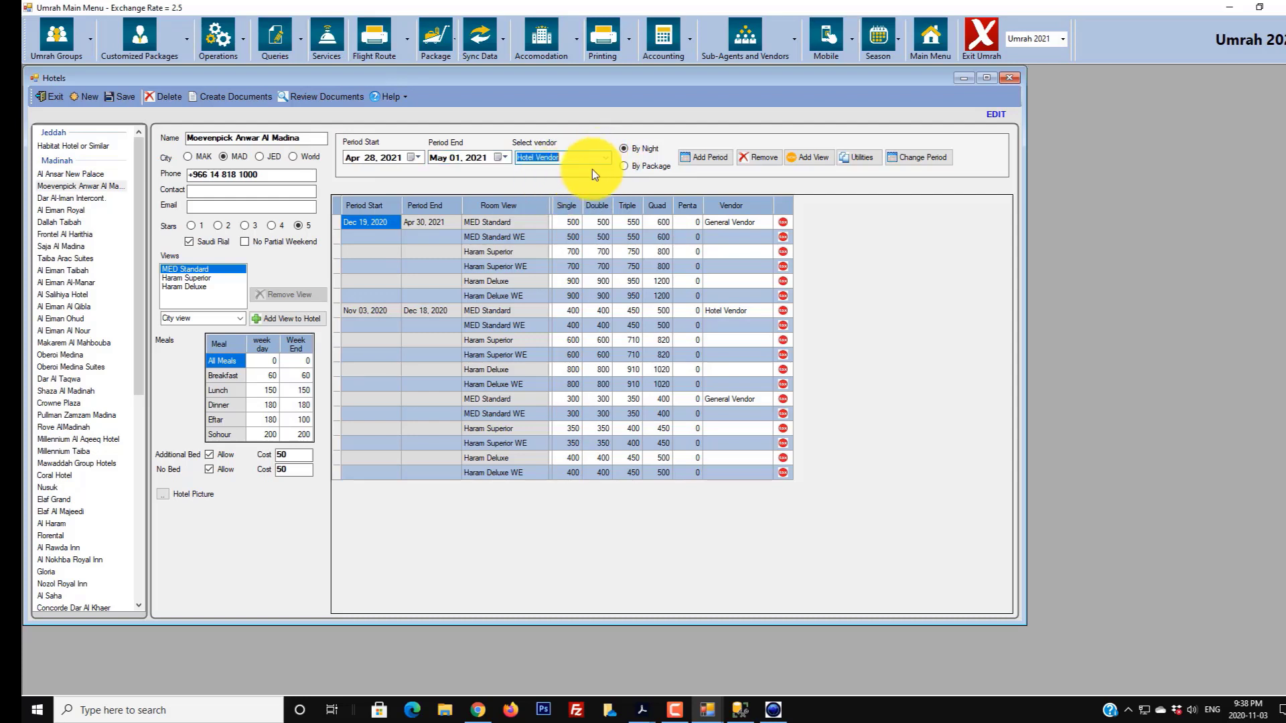
pyautogui.click(623, 166)
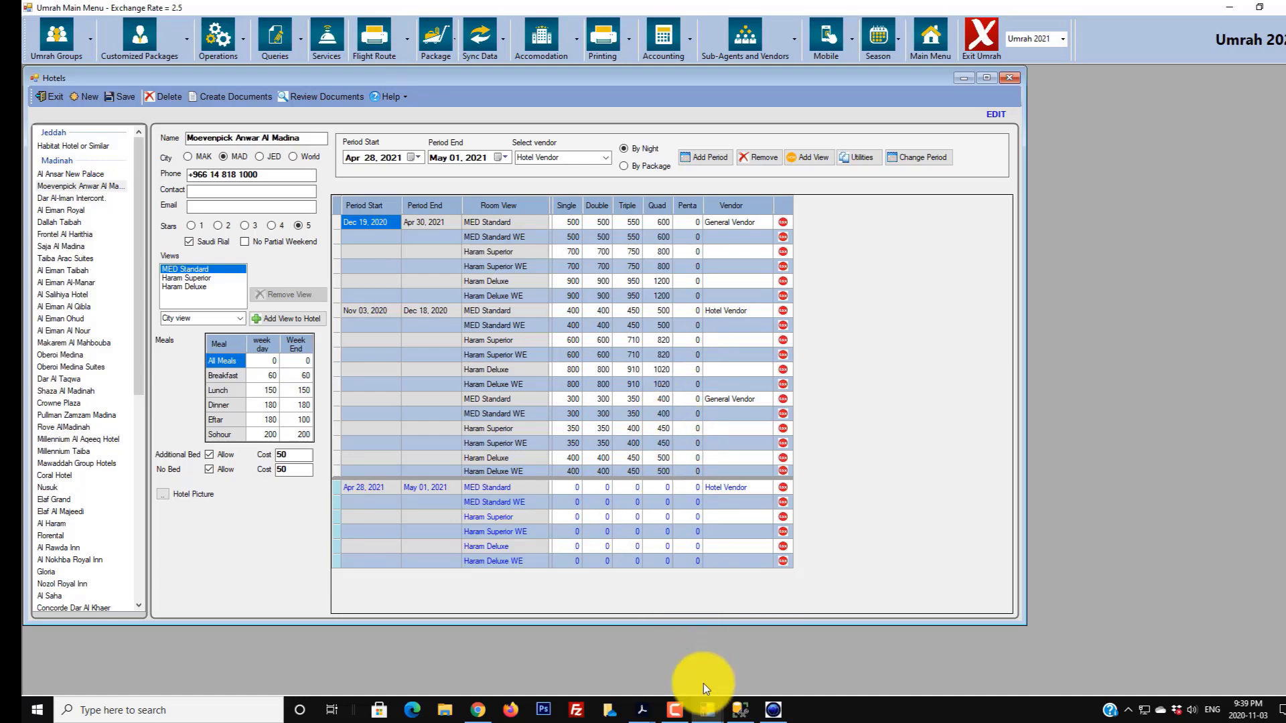
pyautogui.moveTo(653, 715)
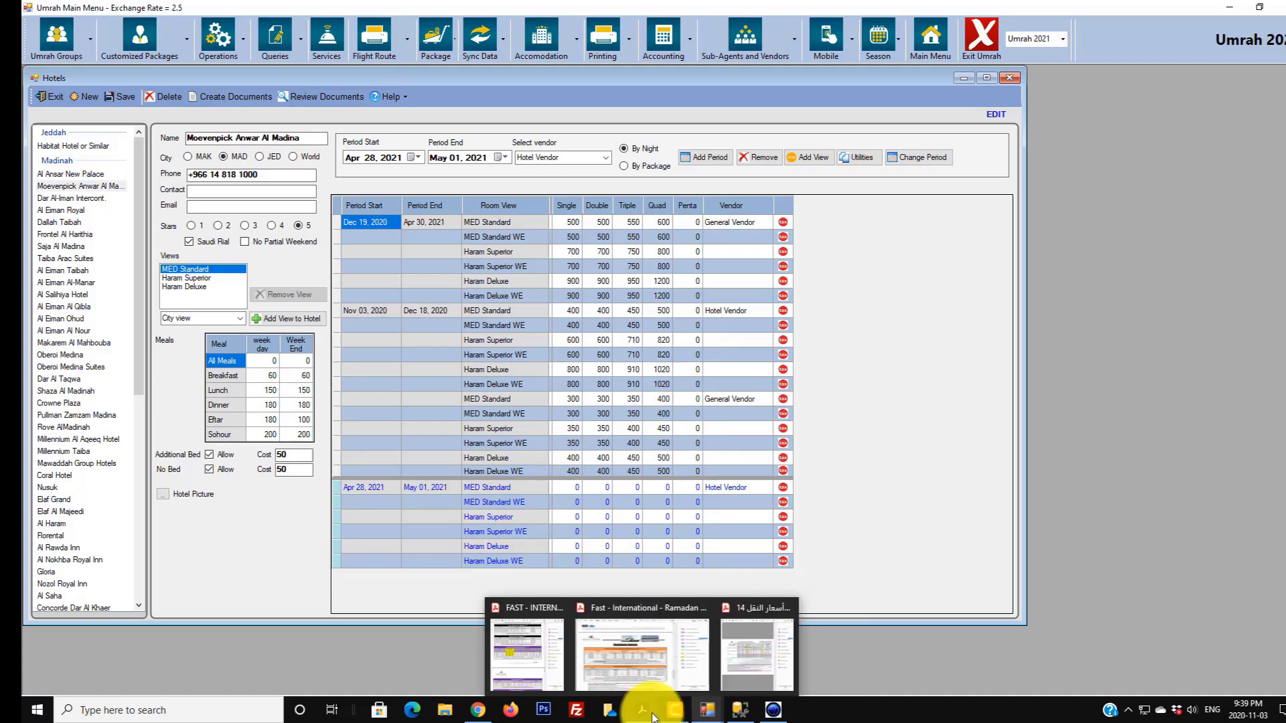
pyautogui.click(641, 674)
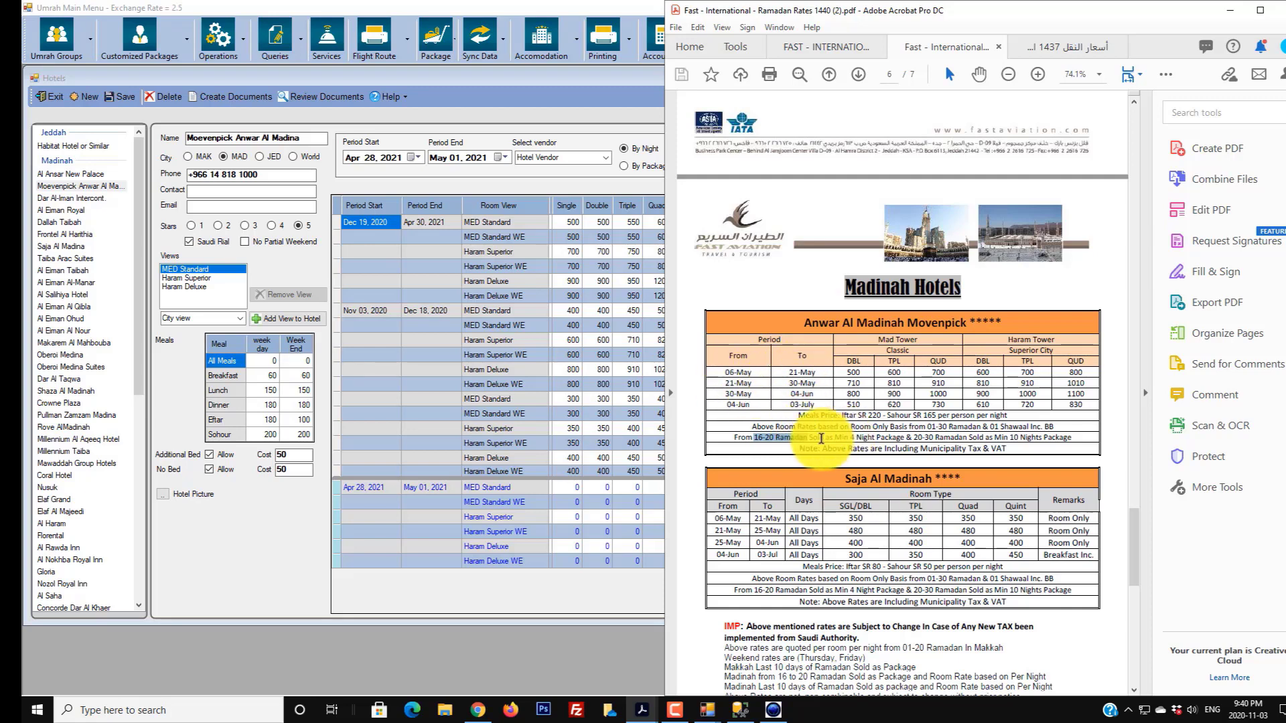
pyautogui.doubleClick(737, 373)
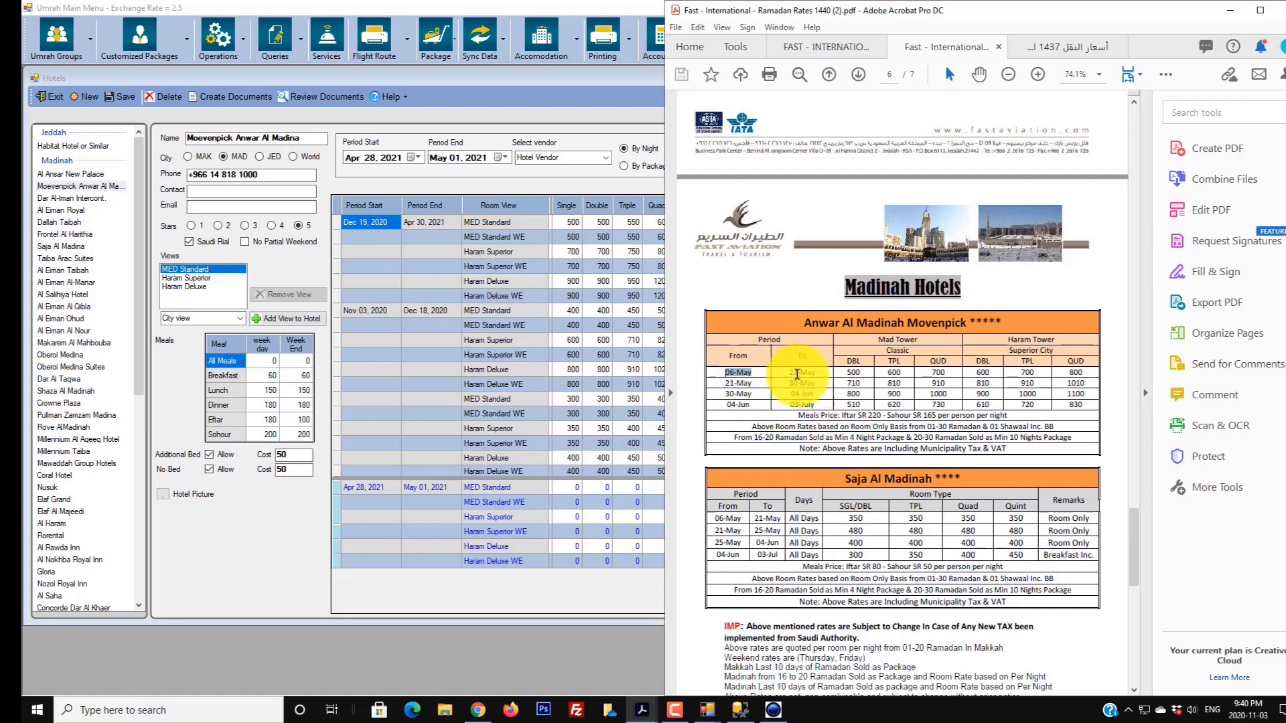
pyautogui.moveTo(797, 374); pyautogui.dragTo(1092, 374)
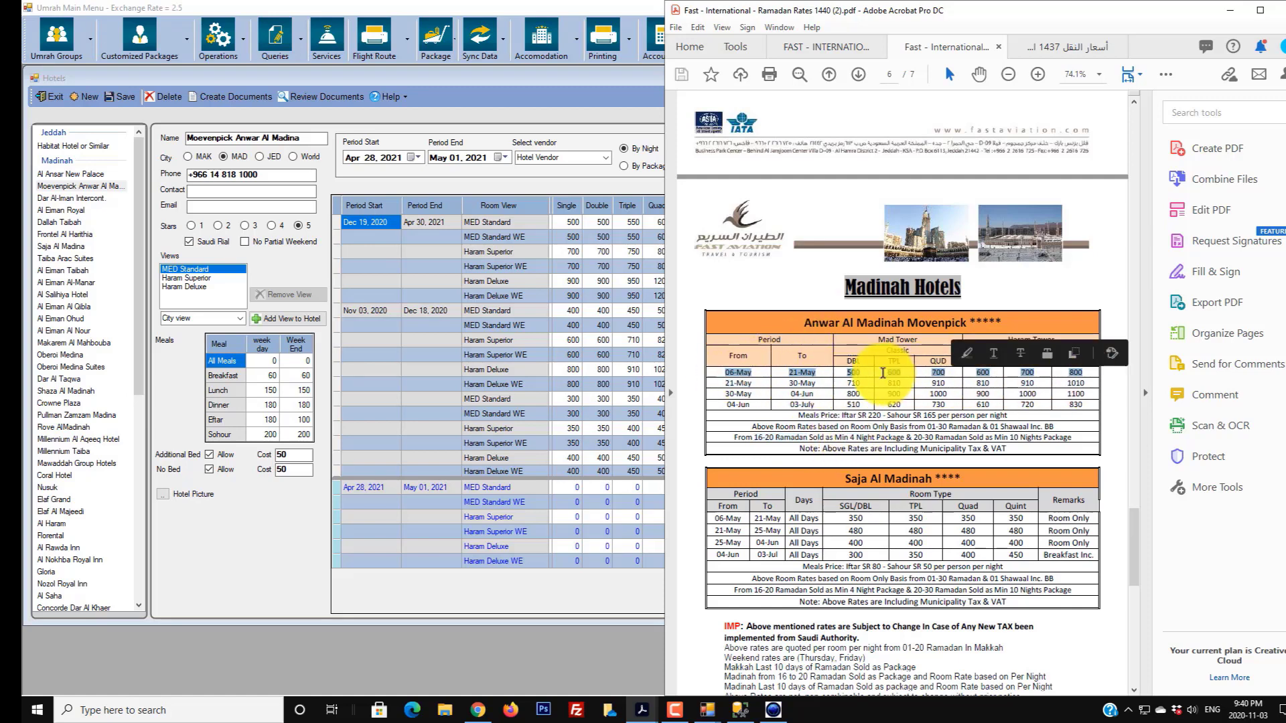
pyautogui.click(883, 374)
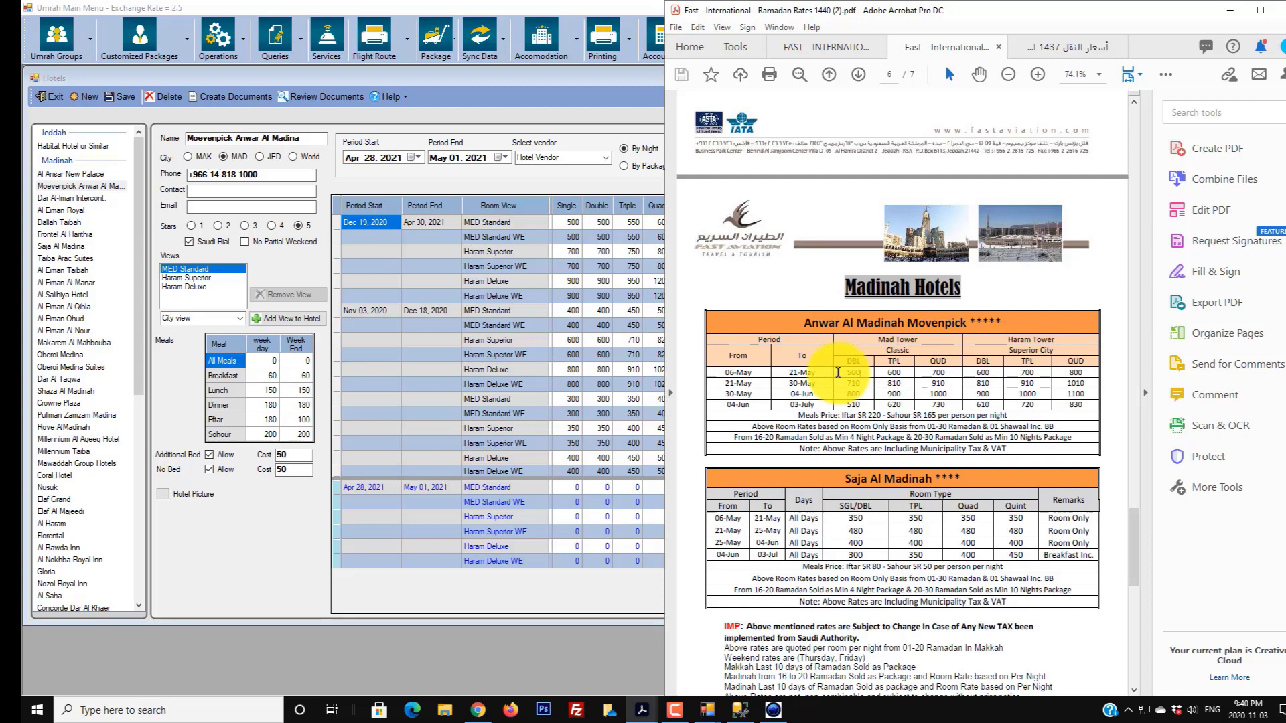
pyautogui.click(576, 489)
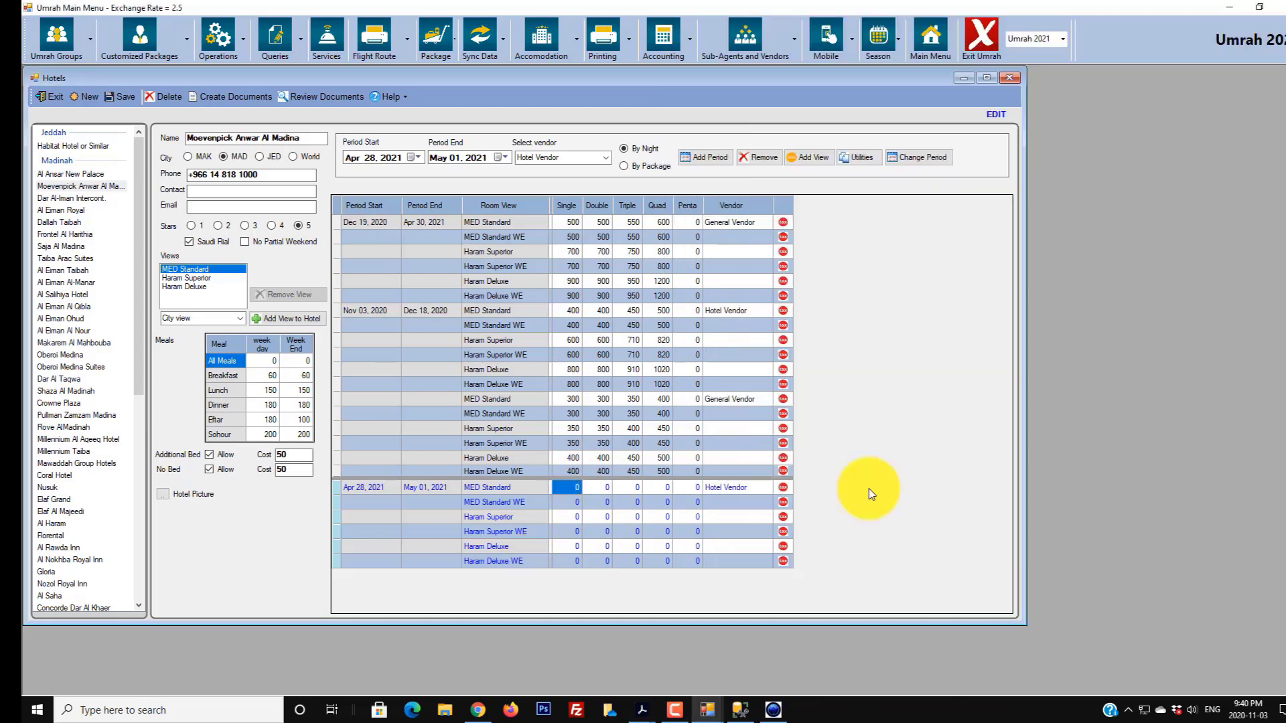
# - Enter MED Standard prices 2000/2000/2200/2400 for Single, Double, Triple and Quad
pyautogui.write('200')
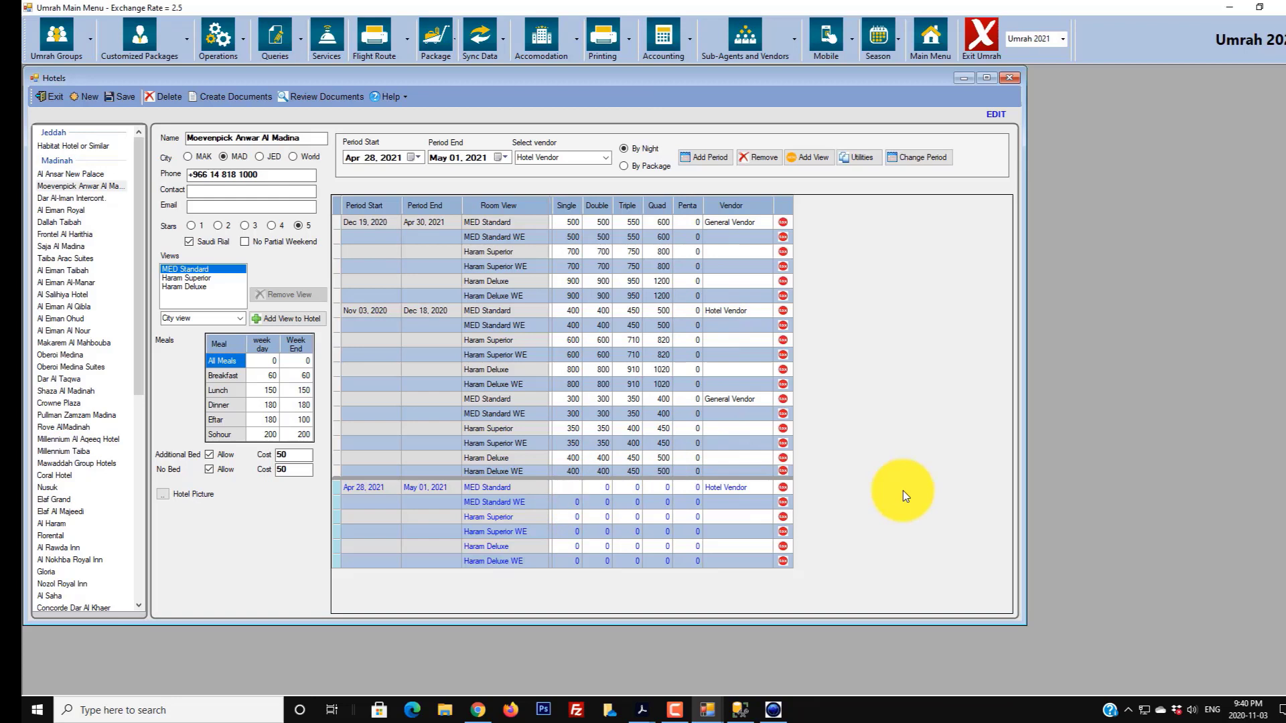
pyautogui.press('Tab')
pyautogui.click(570, 489)
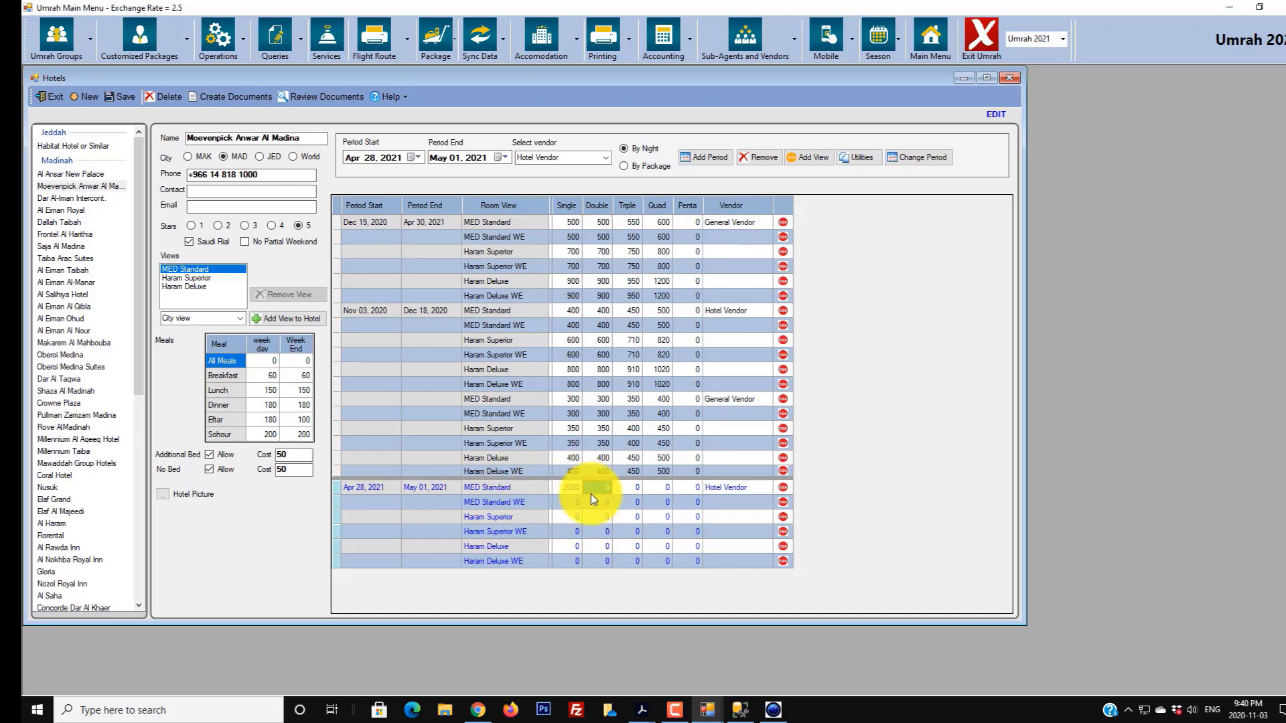
pyautogui.write('2000')
pyautogui.press('Tab')
pyautogui.write('22')
pyautogui.press('Tab')
pyautogui.write('3')
pyautogui.press('BackSpace')
pyautogui.write('2400')
pyautogui.press('Tab')
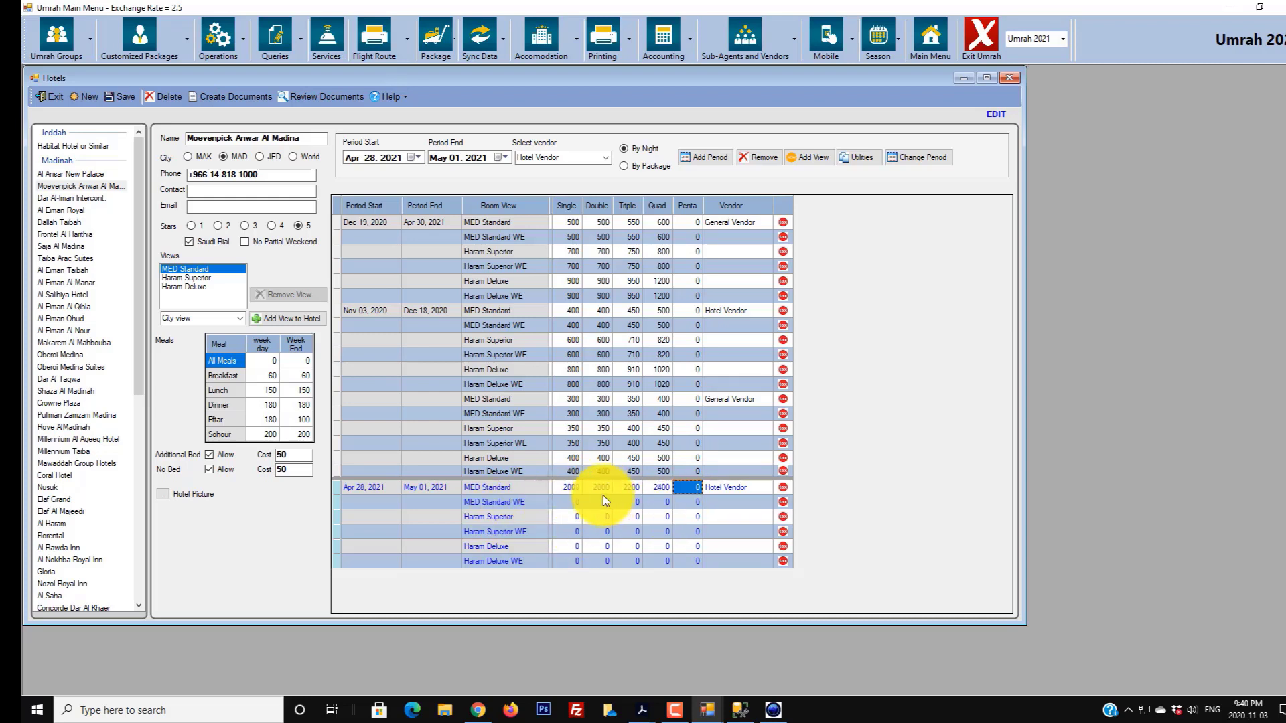
# - Enter Haram Superior prices 2200/2200/2400/2600
pyautogui.click(573, 516)
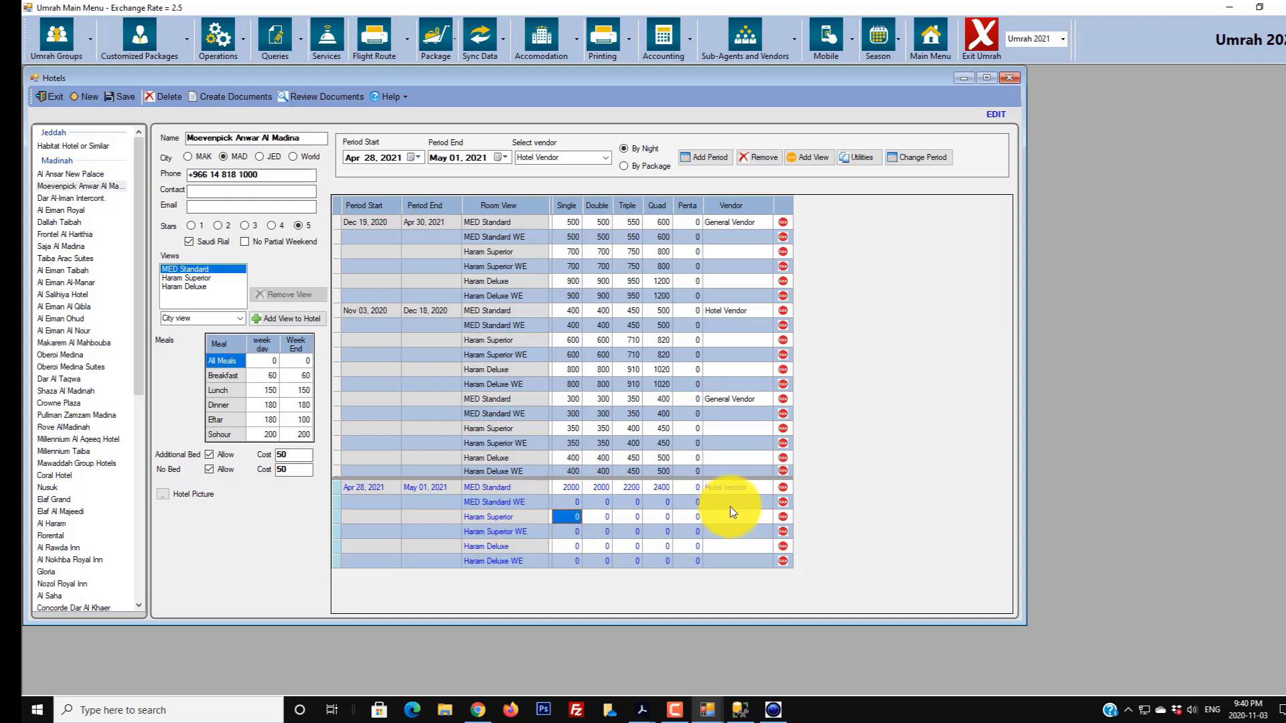
pyautogui.write('2200')
pyautogui.press('Tab')
pyautogui.write('2200')
pyautogui.press('Tab')
pyautogui.write('2400')
pyautogui.press('Tab')
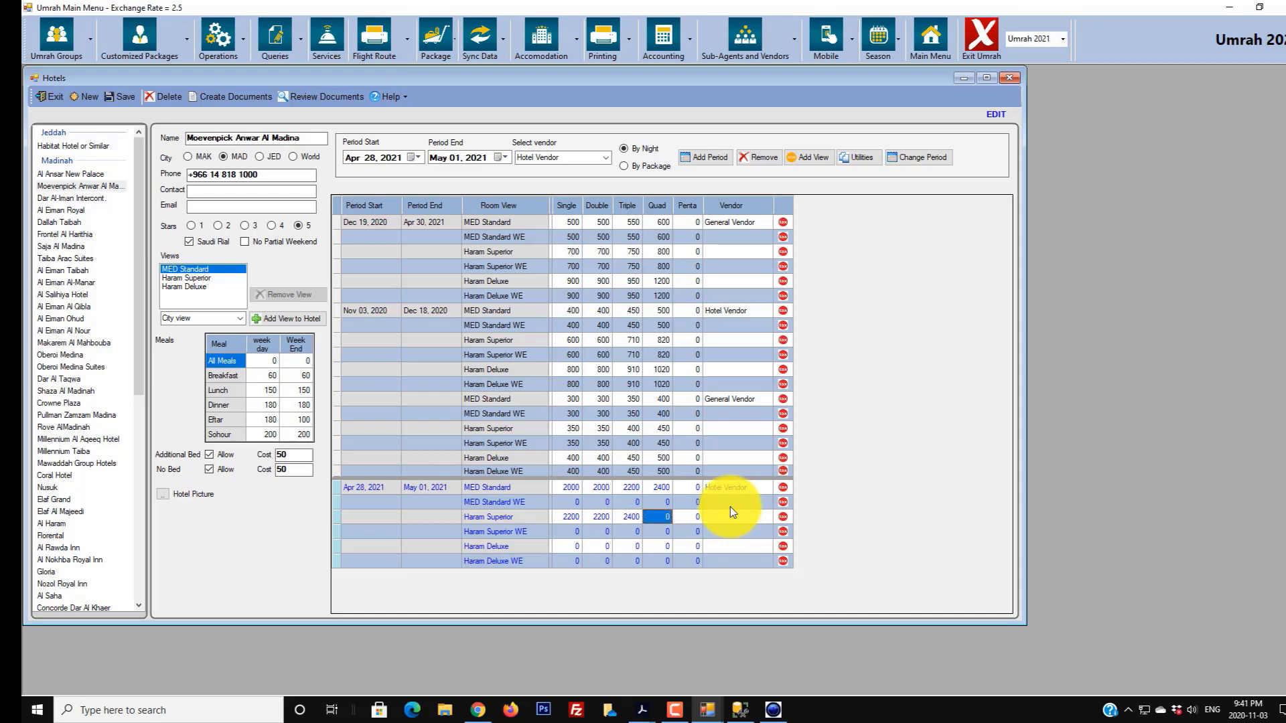
pyautogui.write('2600')
# - Enter Haram Deluxe prices 2600/2600/2700/2800
pyautogui.press('Down')
pyautogui.press('Down')
pyautogui.press('Left')
pyautogui.press('Left')
pyautogui.press('Left')
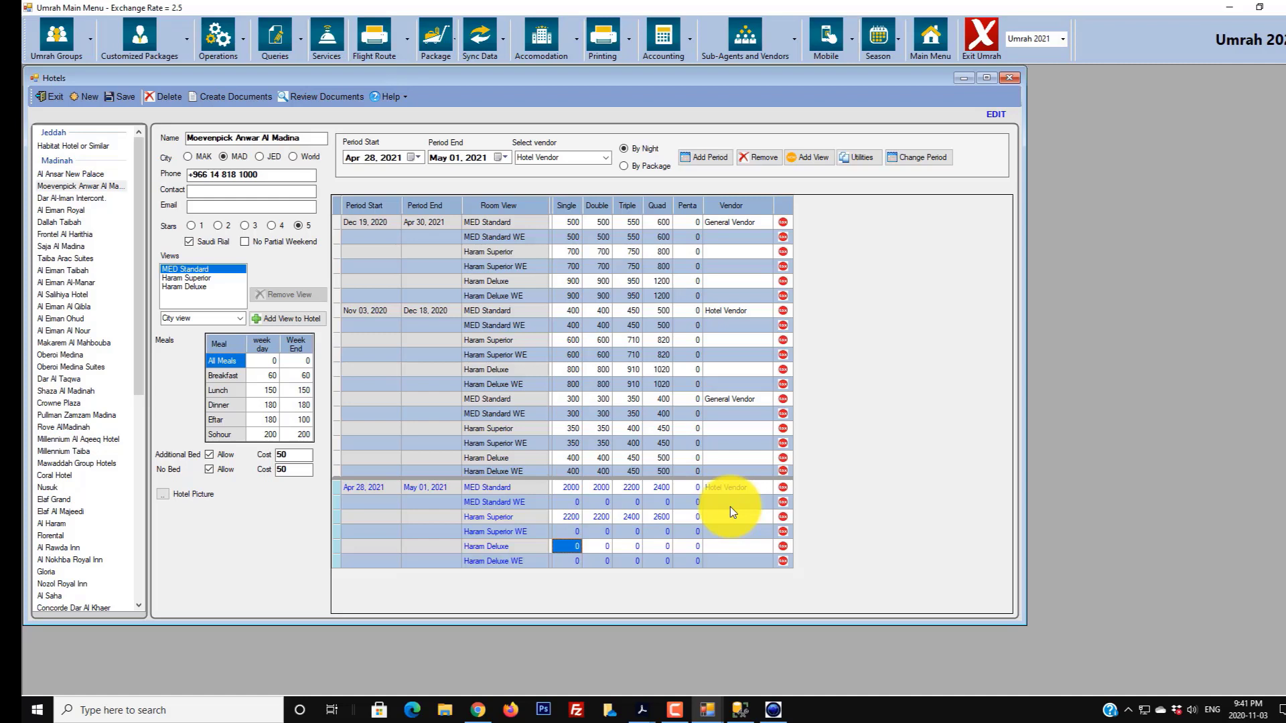
pyautogui.write('2600')
pyautogui.press('Right')
pyautogui.write('2600')
pyautogui.press('Right')
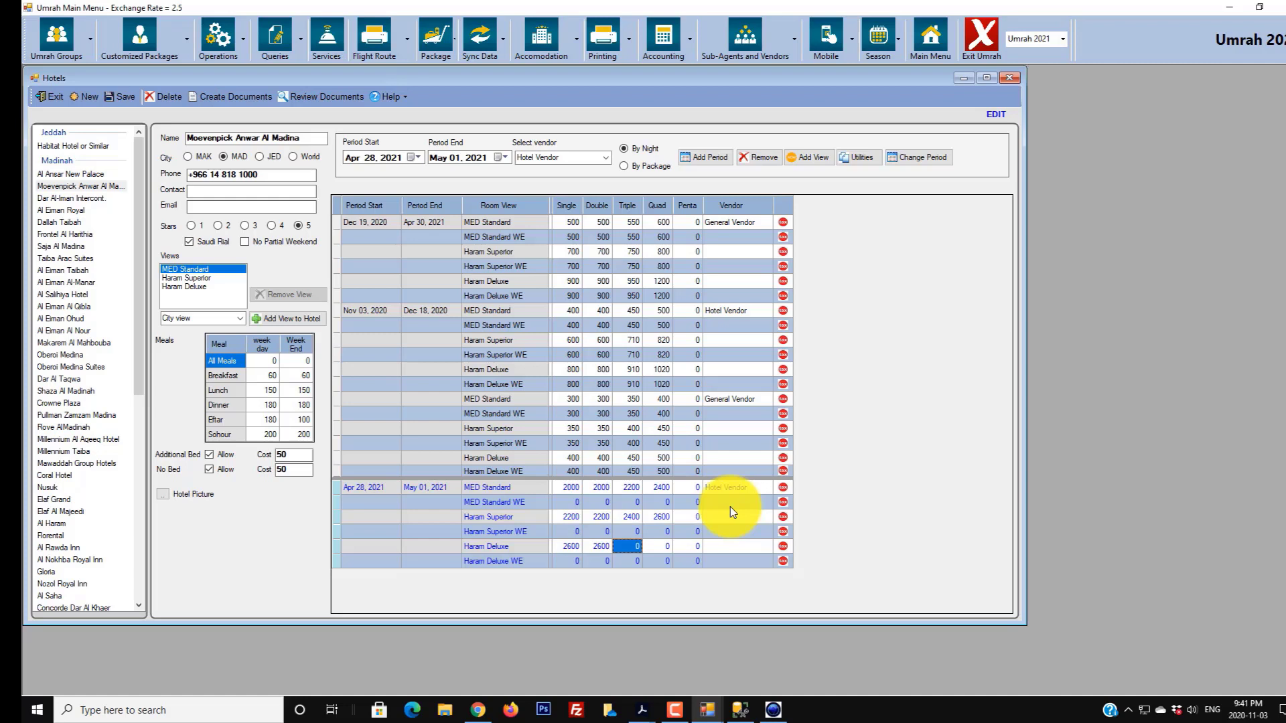
pyautogui.write('2700')
pyautogui.press('Right')
pyautogui.write('2800')
pyautogui.press('Right')
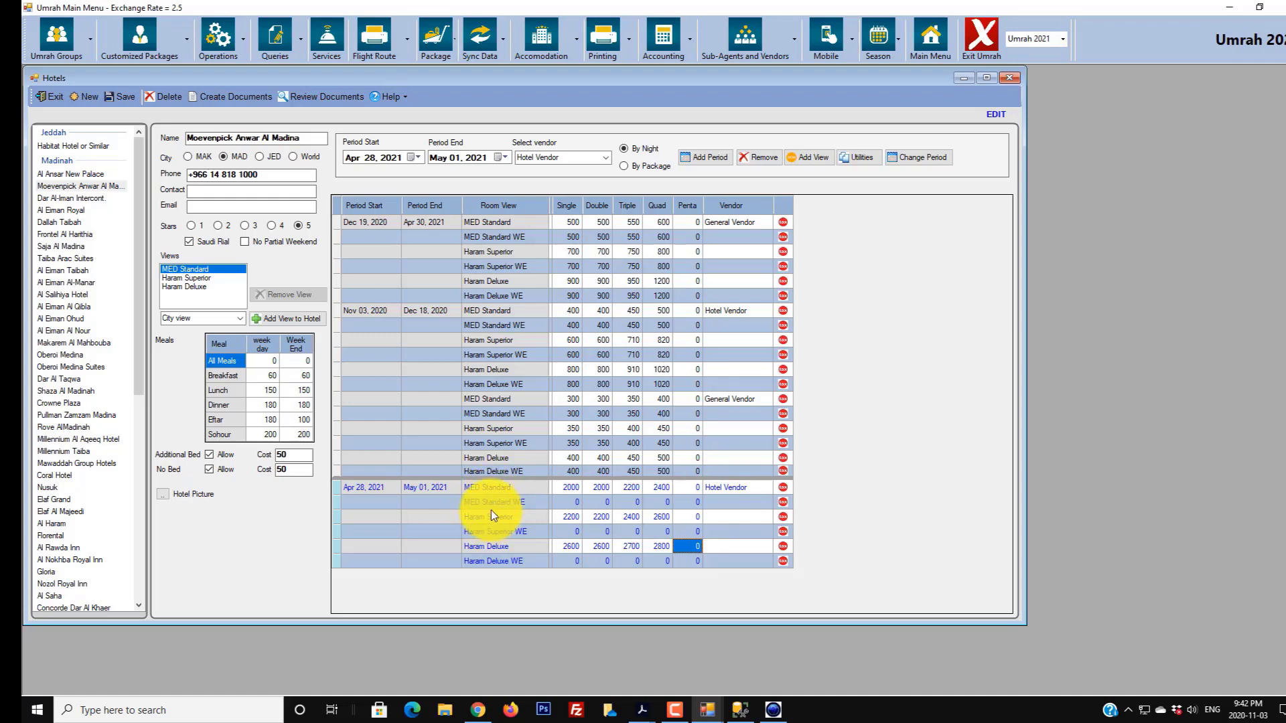
# - Duplicate weekday prices to the weekend rows of MED Standard, Haram Superior and Haram Deluxe
pyautogui.click(512, 502)
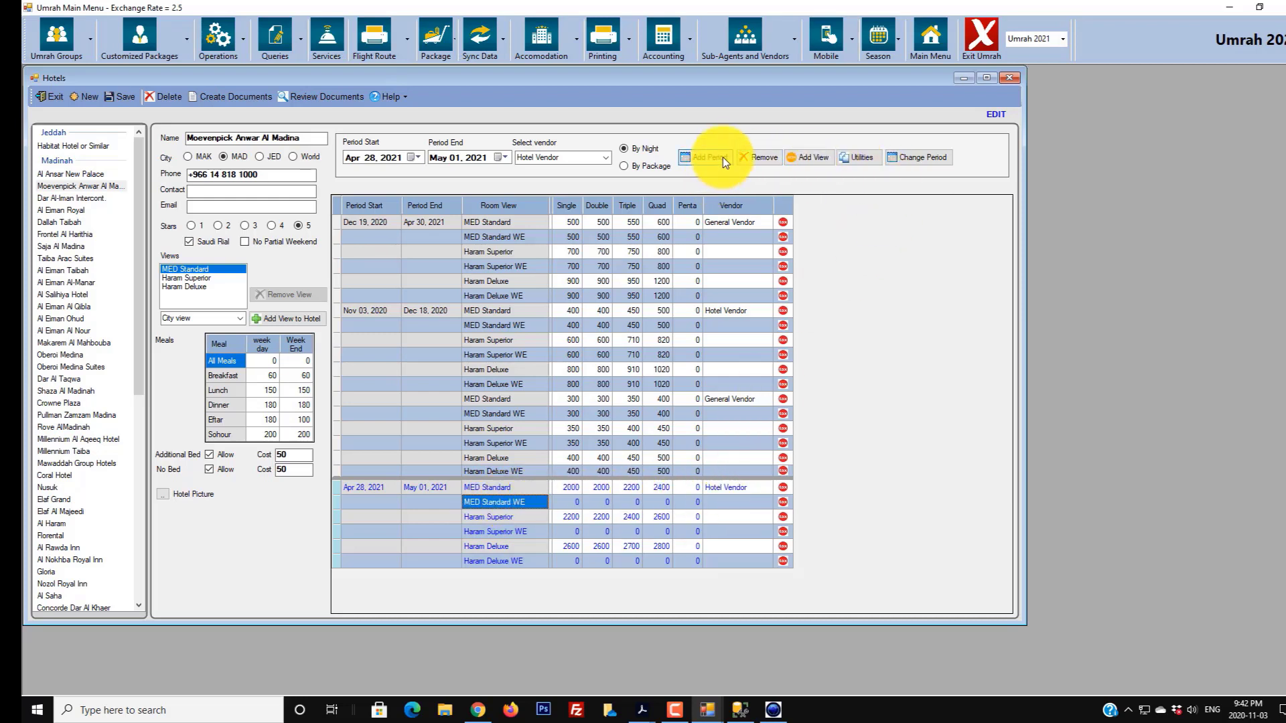
pyautogui.click(845, 158)
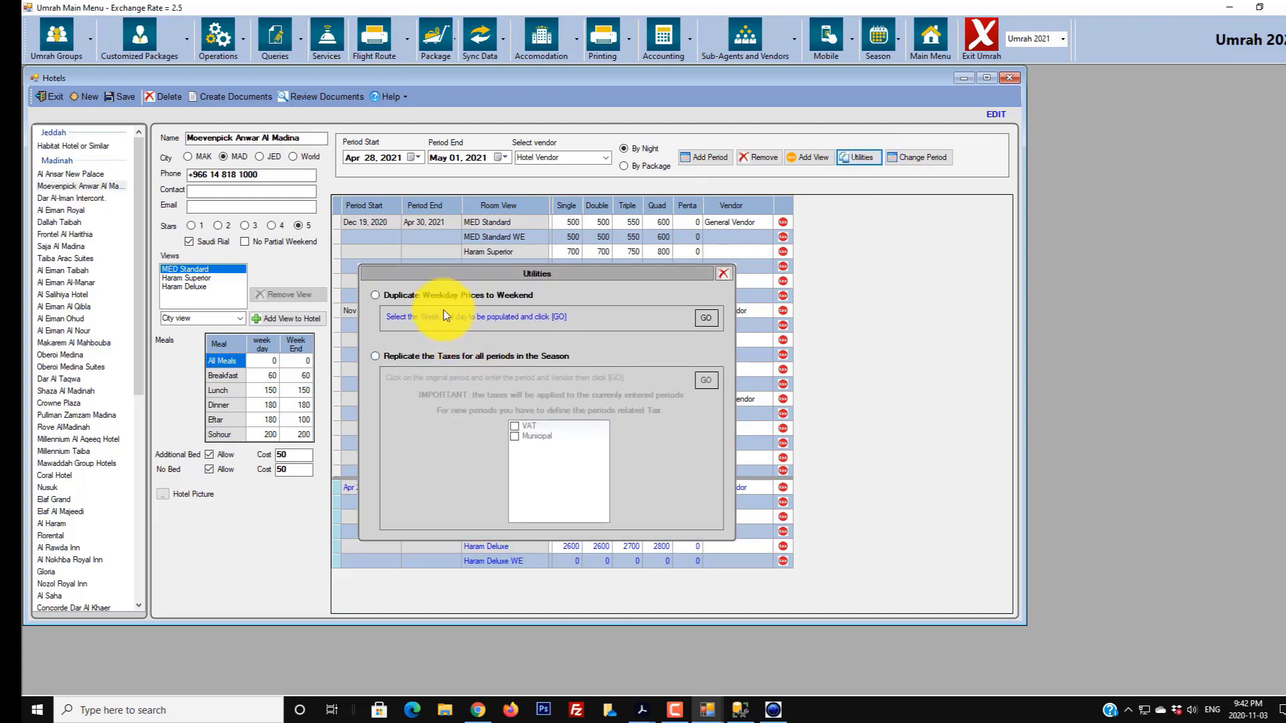
pyautogui.click(709, 317)
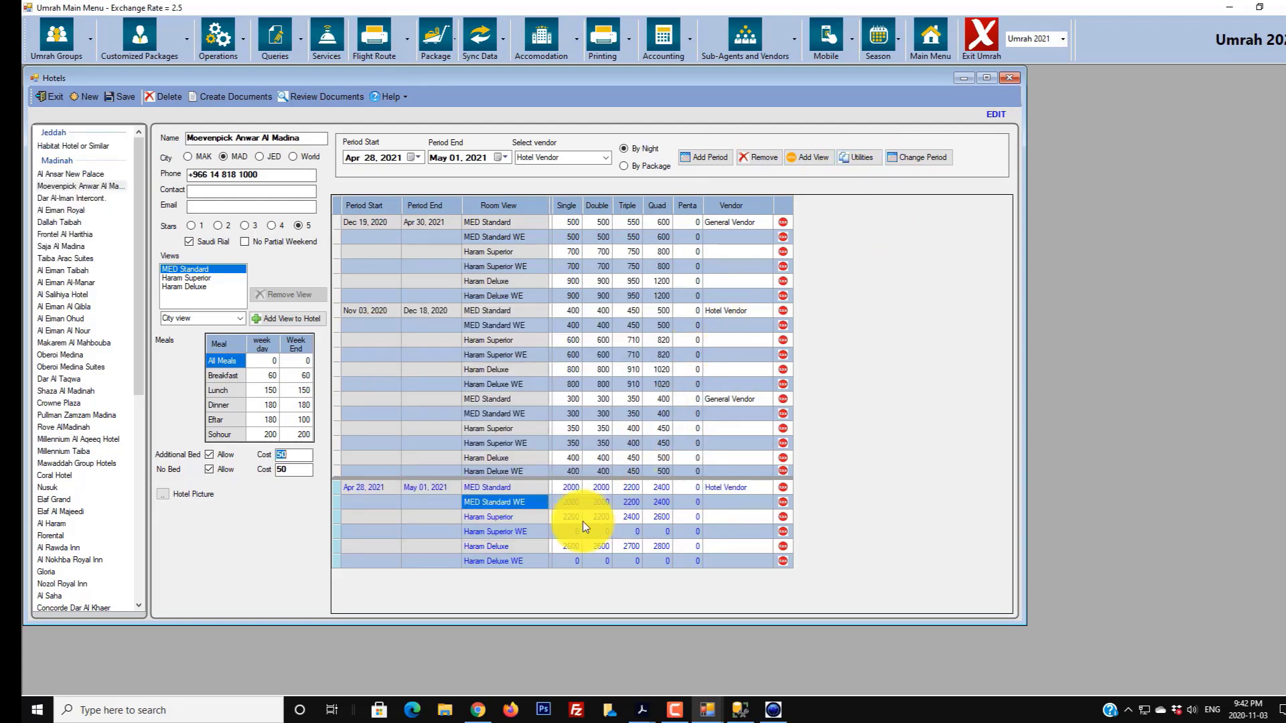
pyautogui.click(510, 534)
pyautogui.click(853, 157)
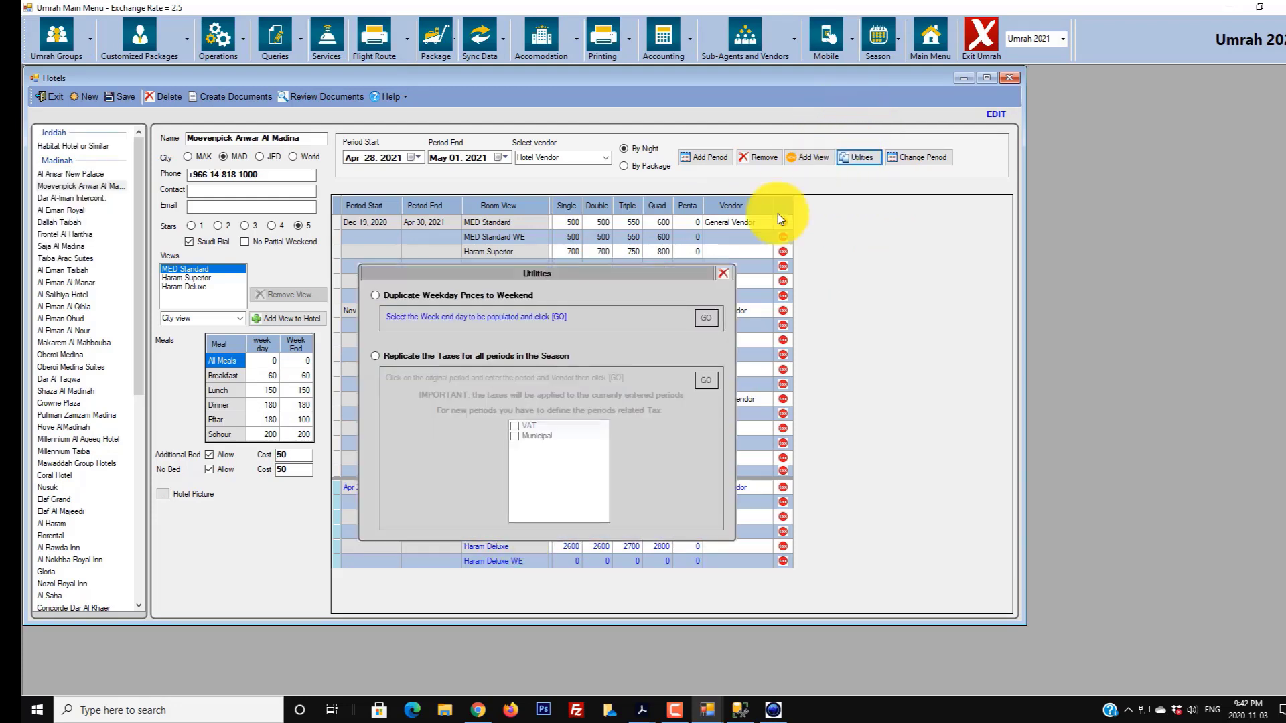
pyautogui.click(545, 297)
pyautogui.click(705, 319)
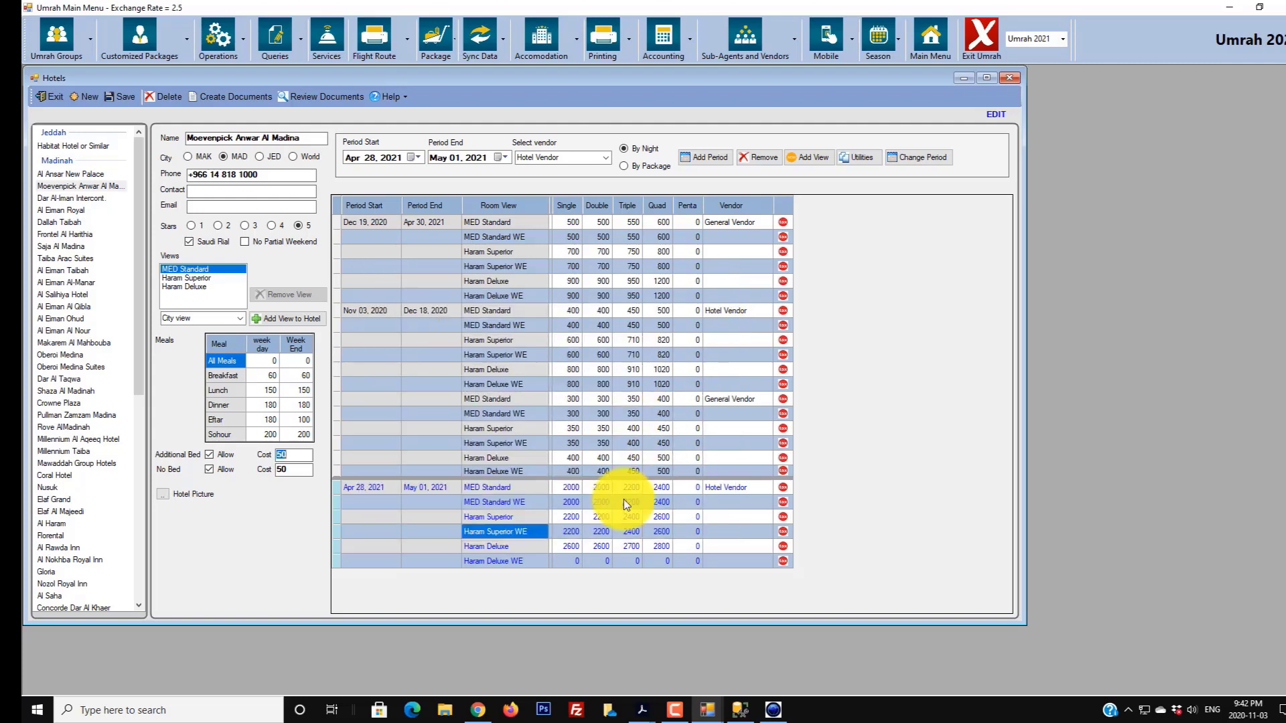
pyautogui.click(520, 560)
pyautogui.click(860, 157)
pyautogui.click(489, 298)
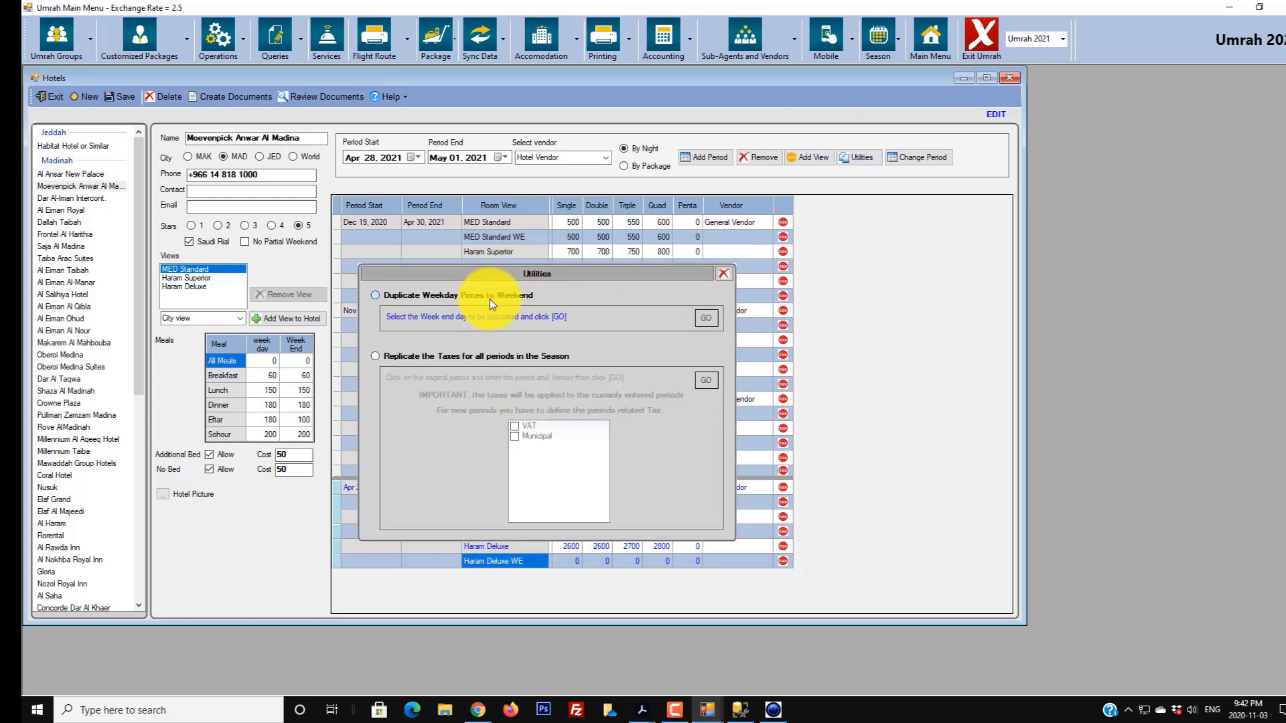
pyautogui.click(710, 320)
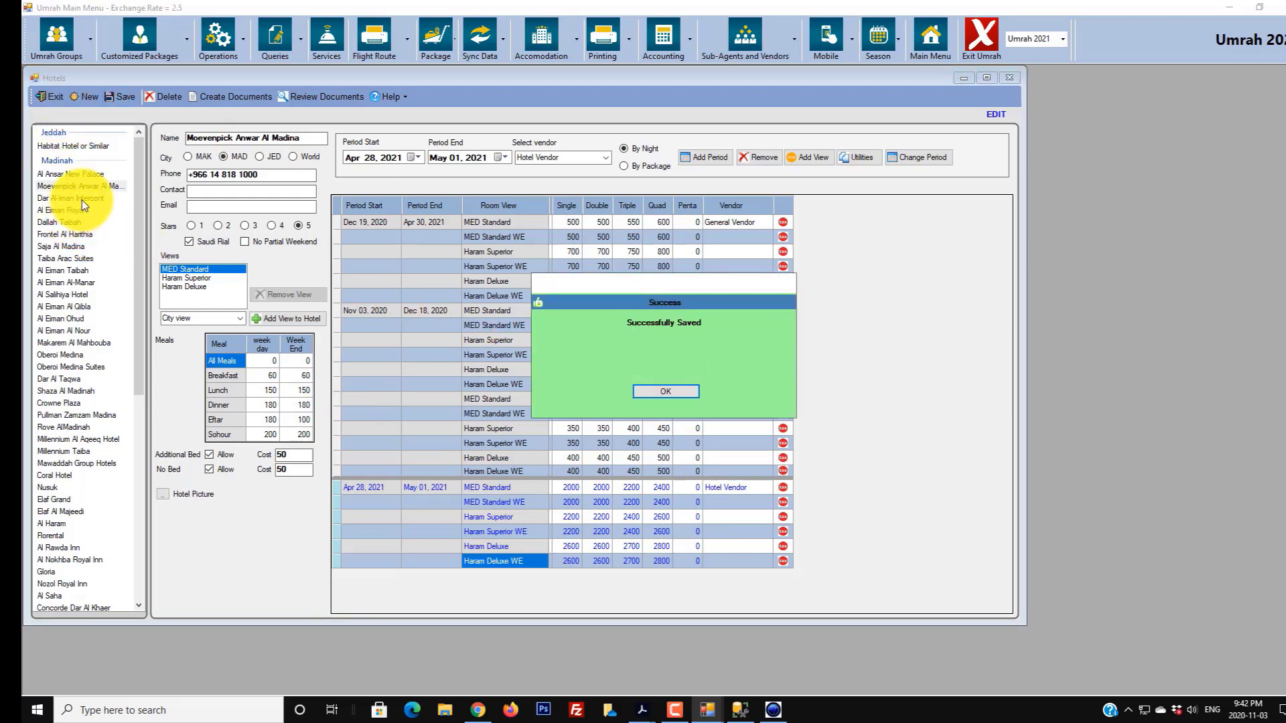
# - Dismiss the success message and reload Moevenpick Anwar Al Madina by switching via Dar Al-Iman Intercont
pyautogui.click(662, 391)
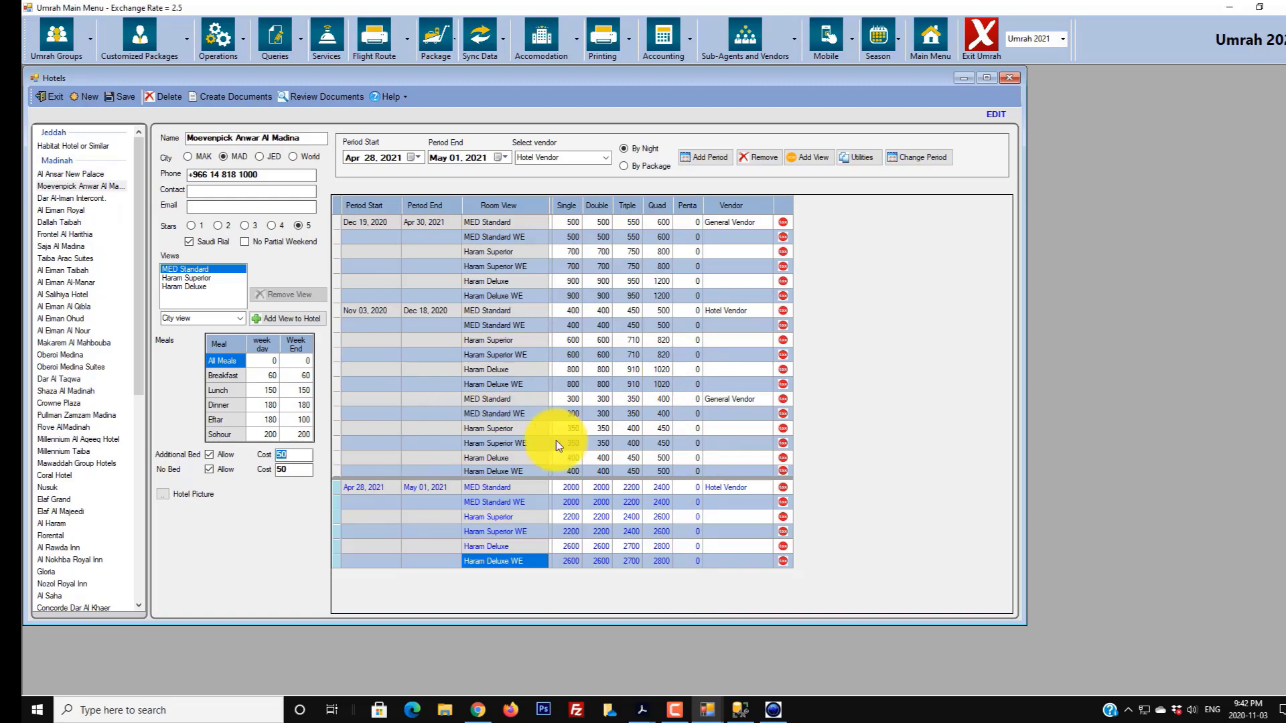
pyautogui.click(79, 198)
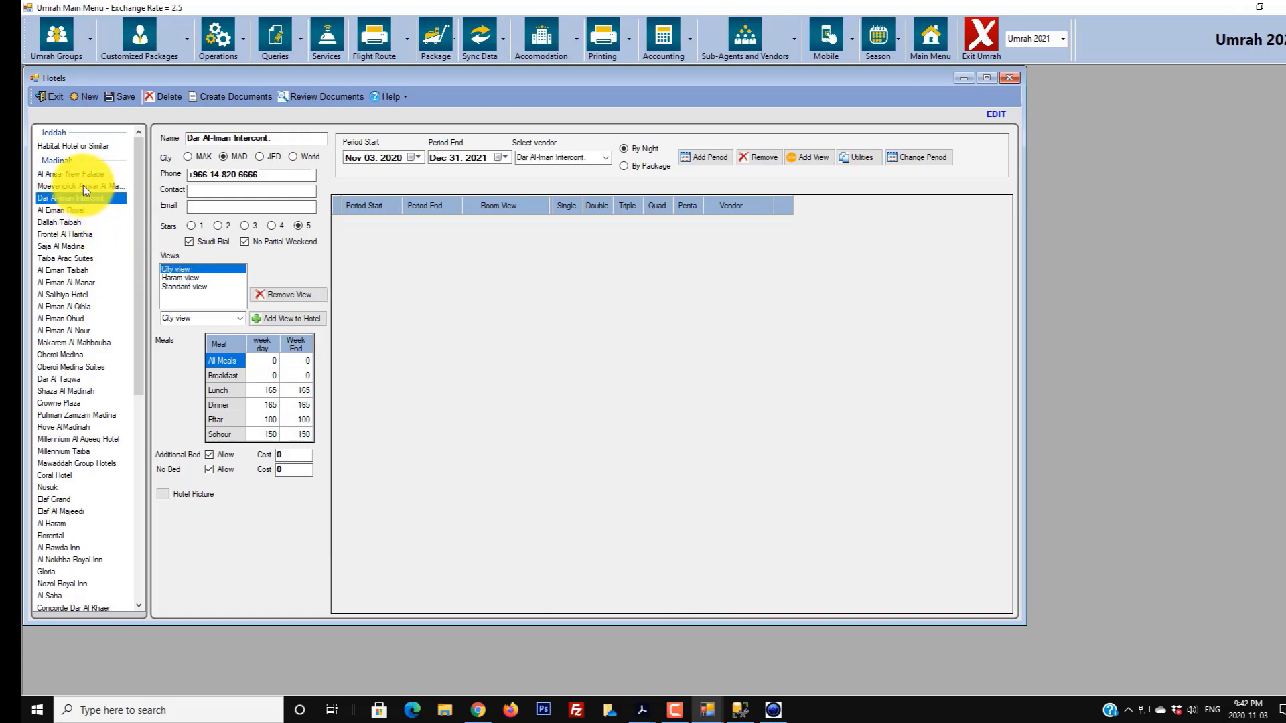
pyautogui.click(83, 186)
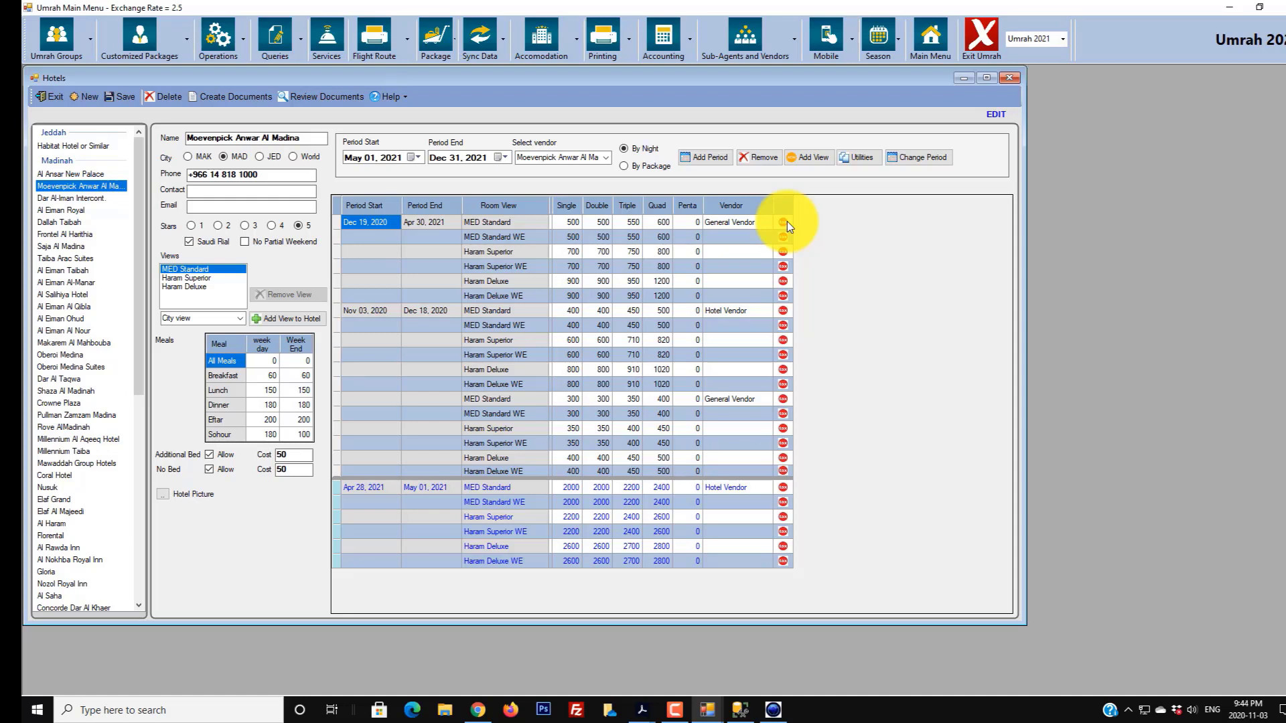
pyautogui.click(643, 709)
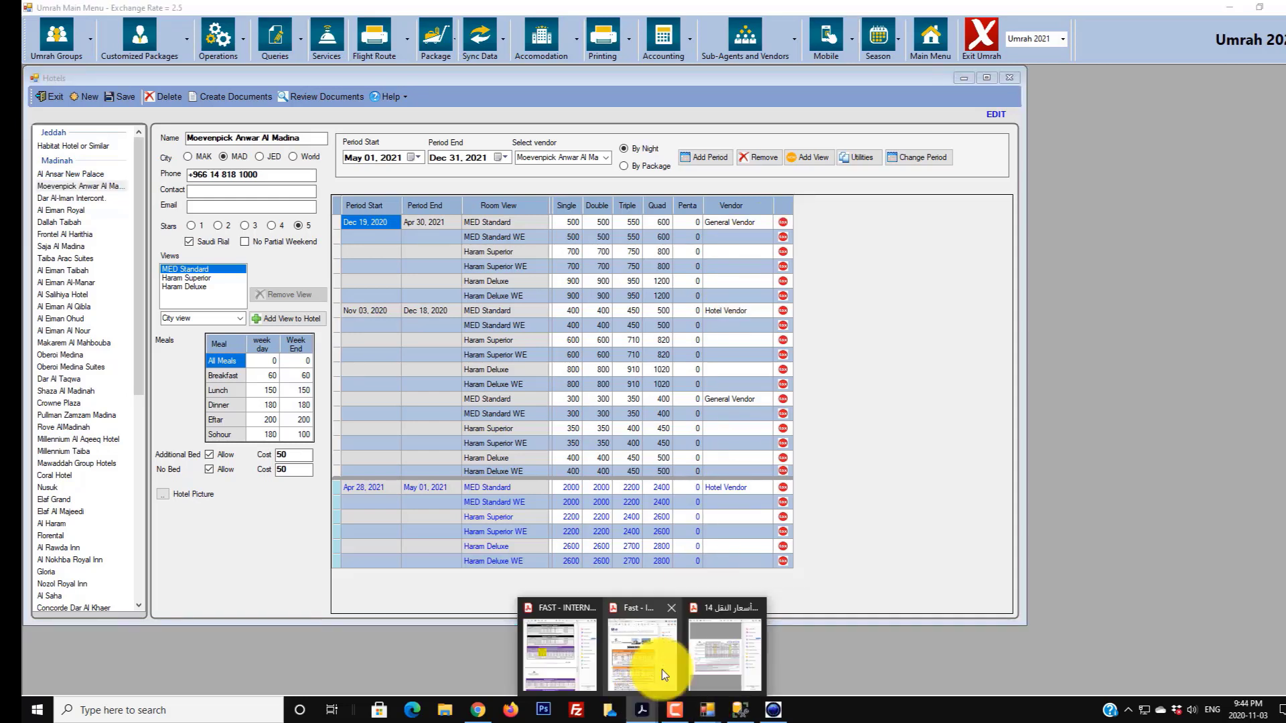
pyautogui.click(644, 661)
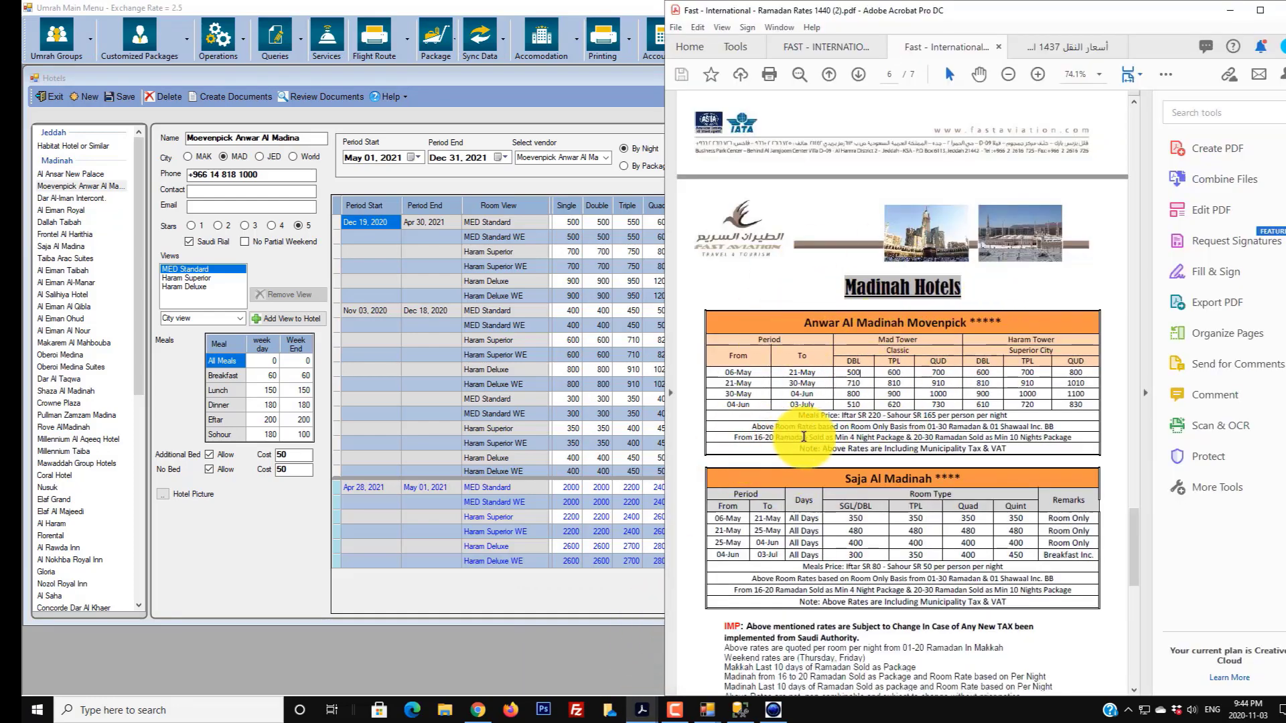
pyautogui.moveTo(823, 448); pyautogui.dragTo(1011, 449)
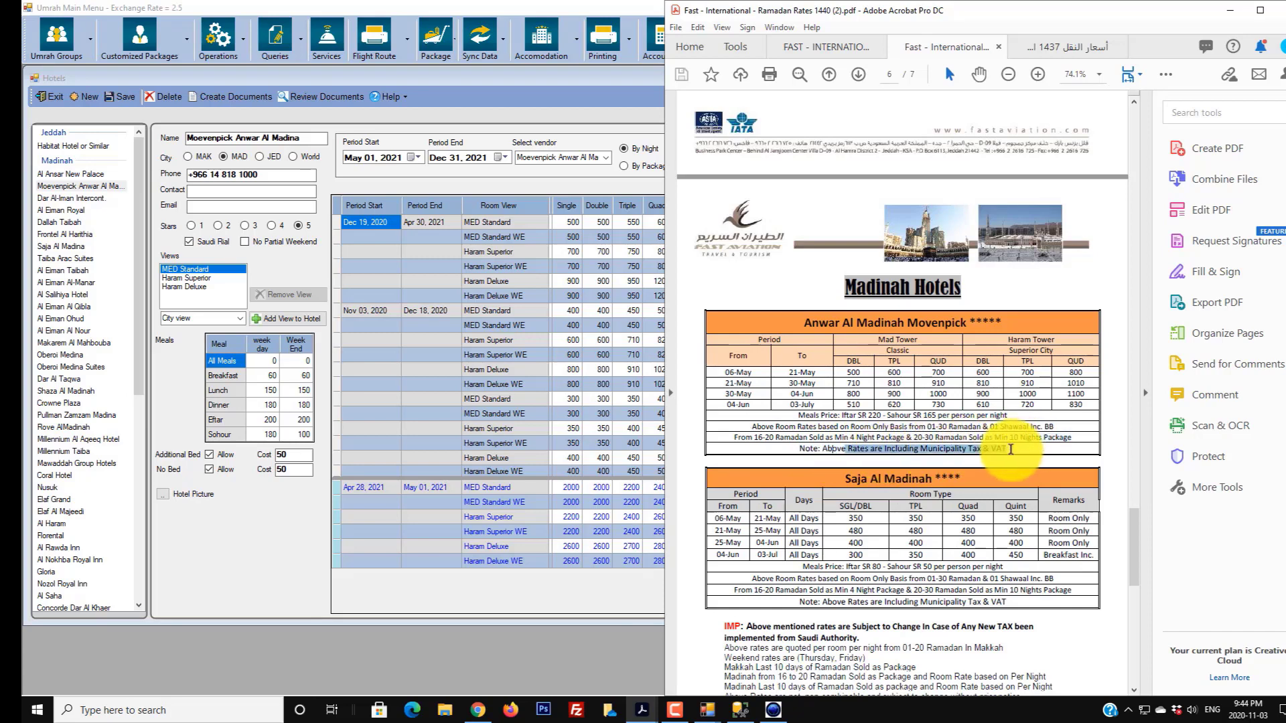
pyautogui.click(1229, 10)
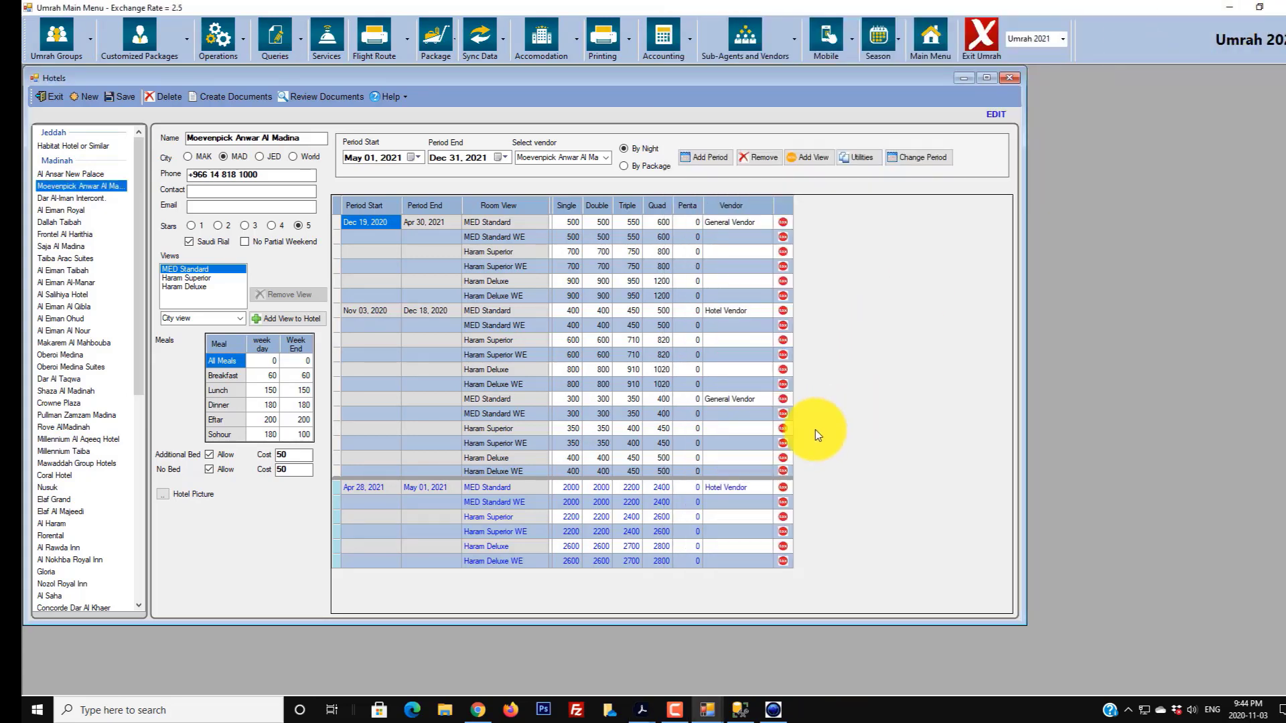
# - Save the hotel rates without applying any tax, then close the Hotels window
pyautogui.click(785, 488)
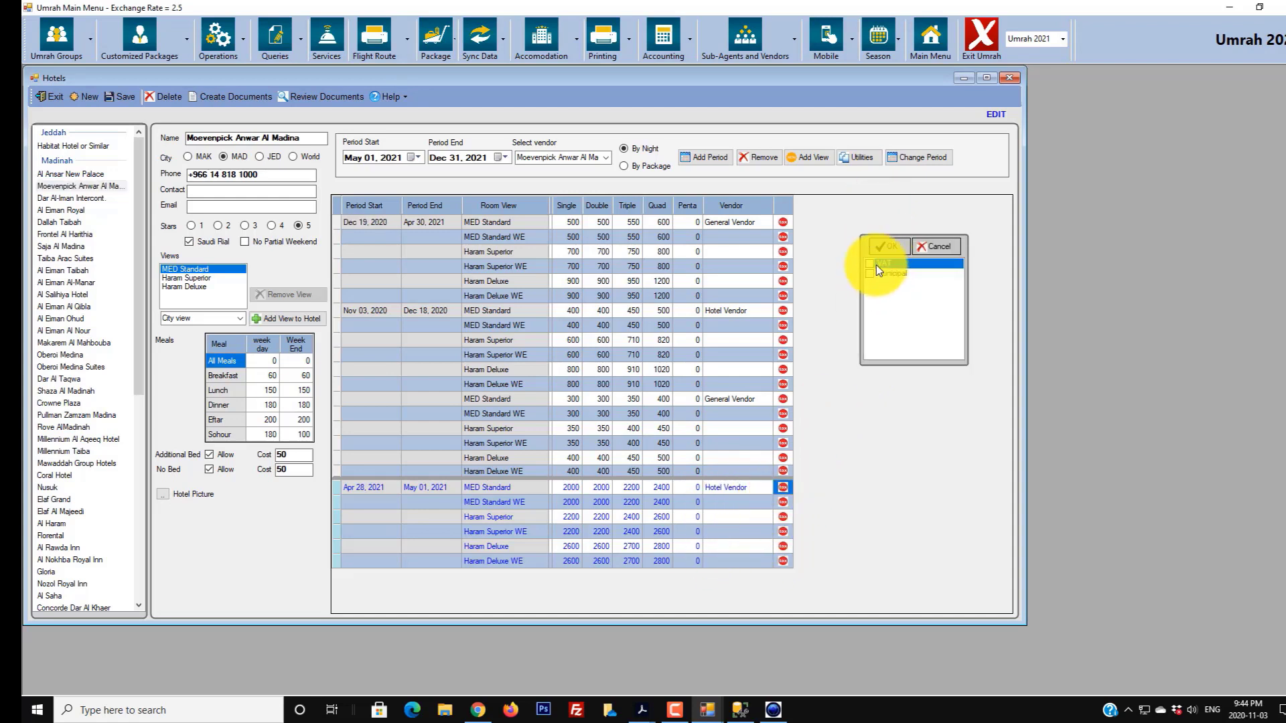
pyautogui.click(927, 255)
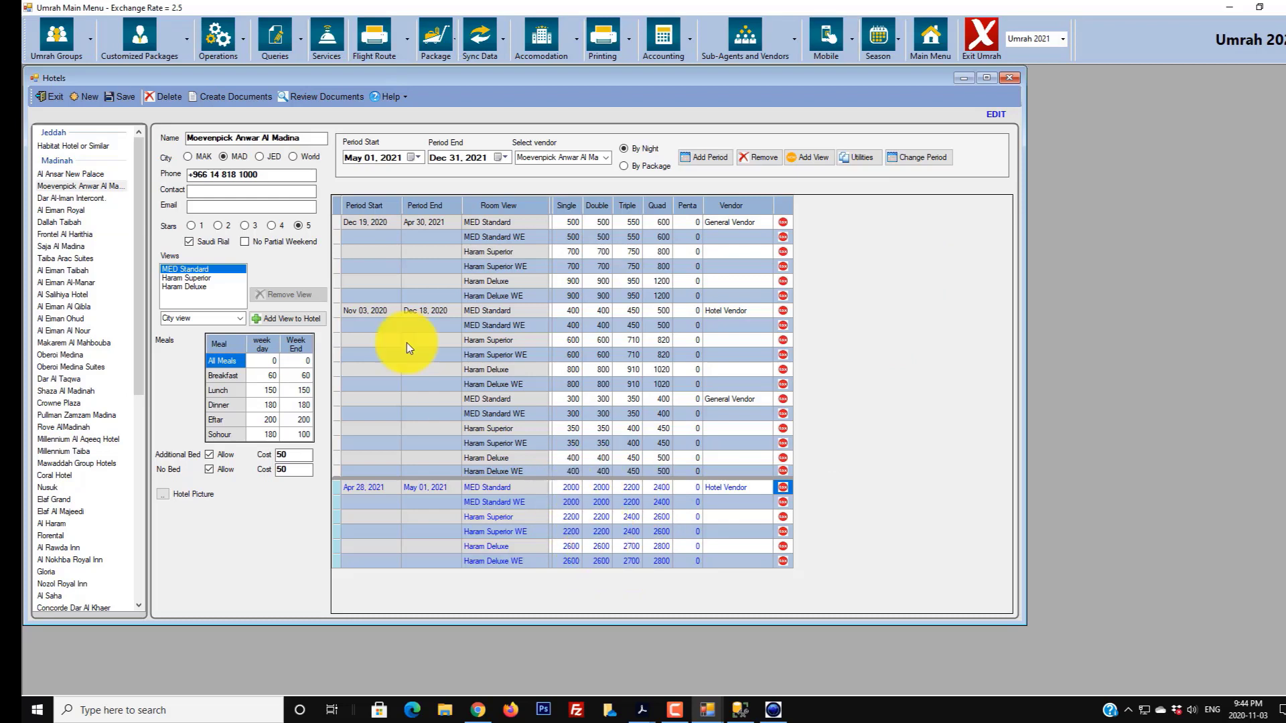
pyautogui.click(119, 95)
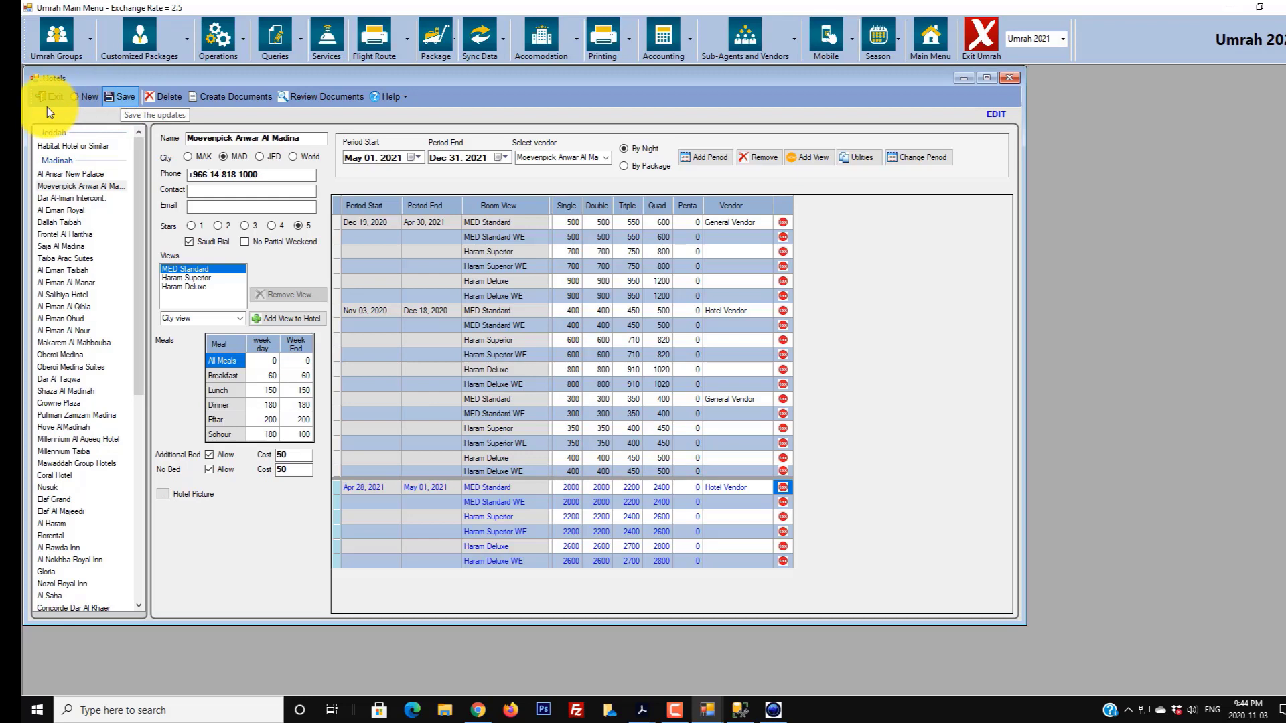
pyautogui.click(645, 387)
pyautogui.click(47, 98)
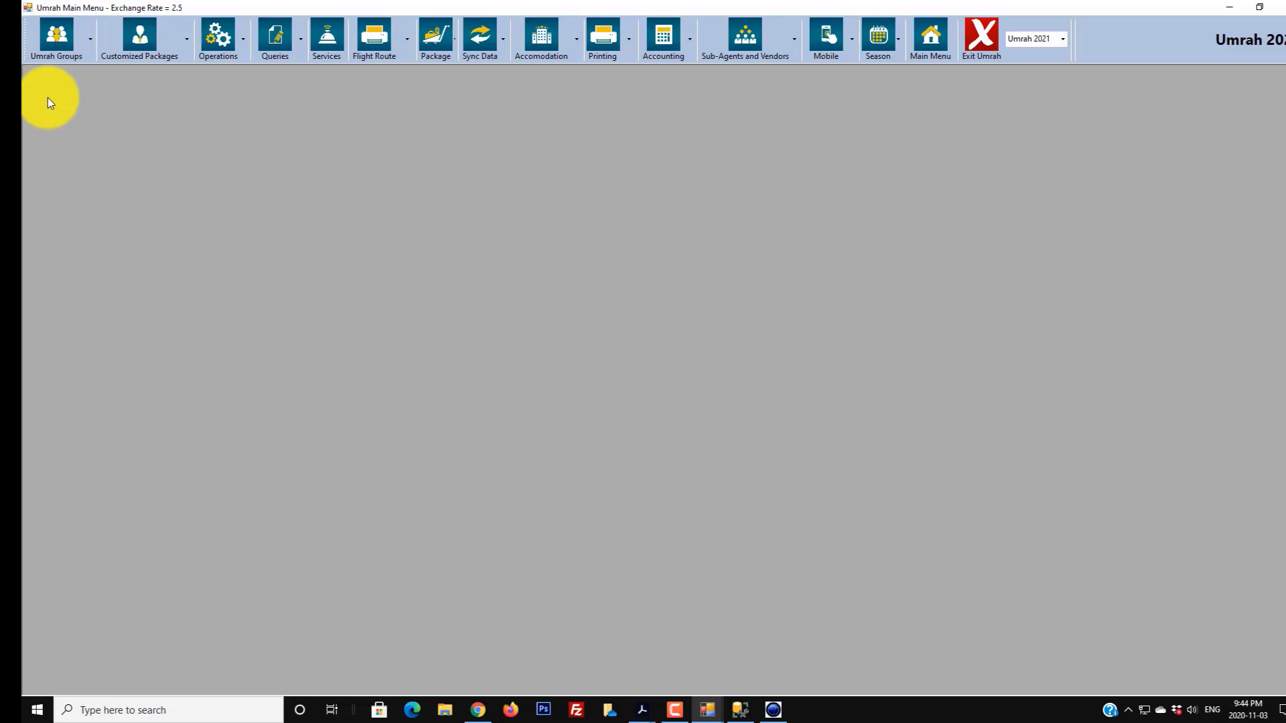
# - Open a blank new-service form from the Services toolbar button
pyautogui.click(331, 56)
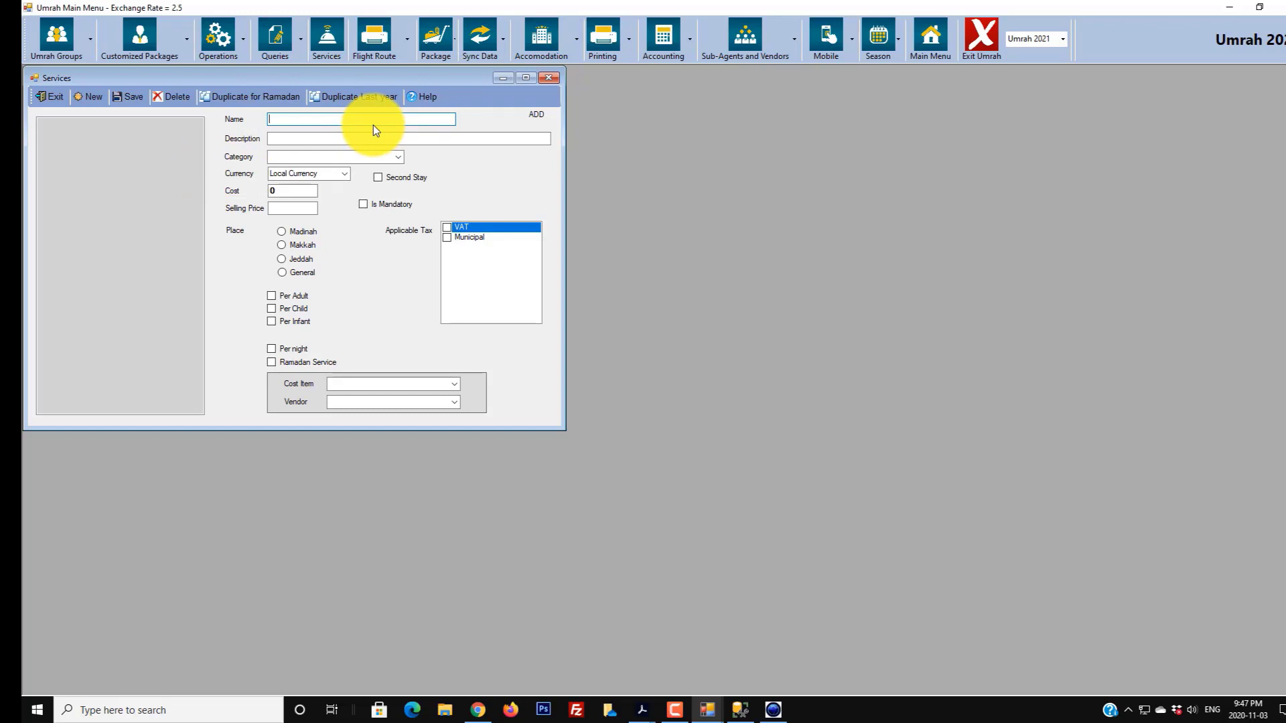
# - Name the service 'Umrah Visa' with description 'Umrah Visa Issued by the Saudi Wakeel'
pyautogui.write('Umrah Visa')
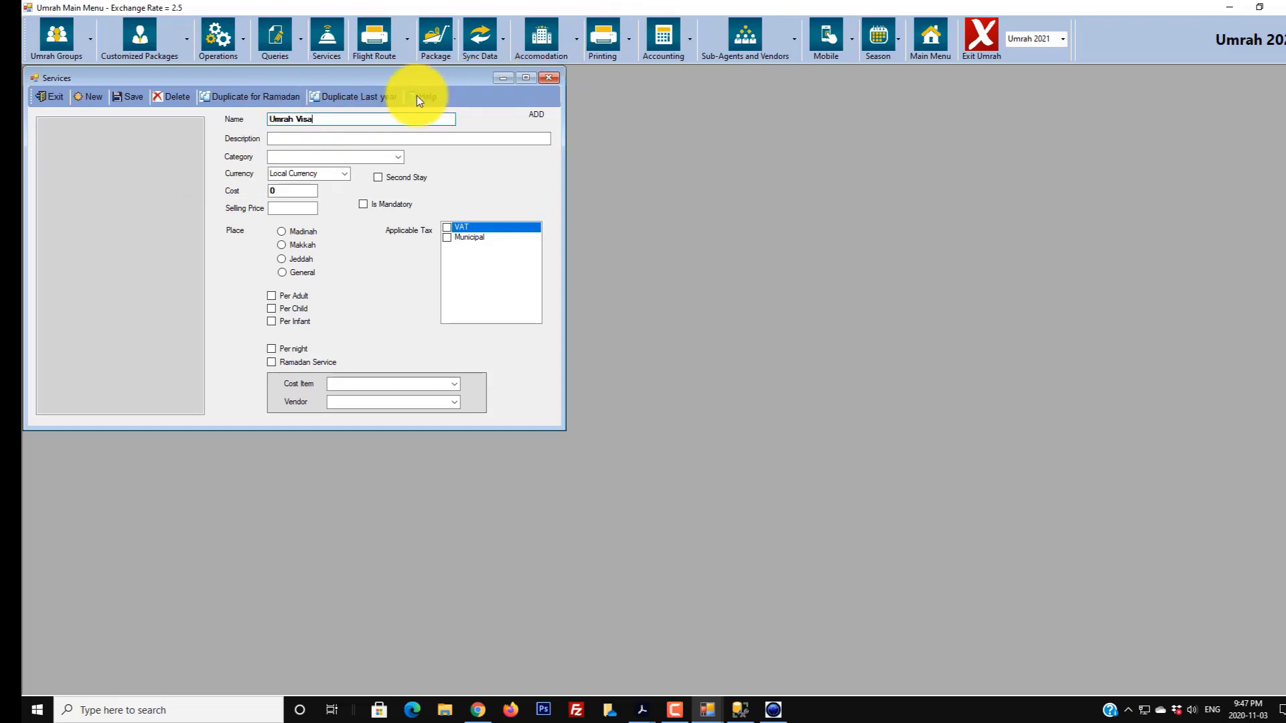
pyautogui.click(345, 138)
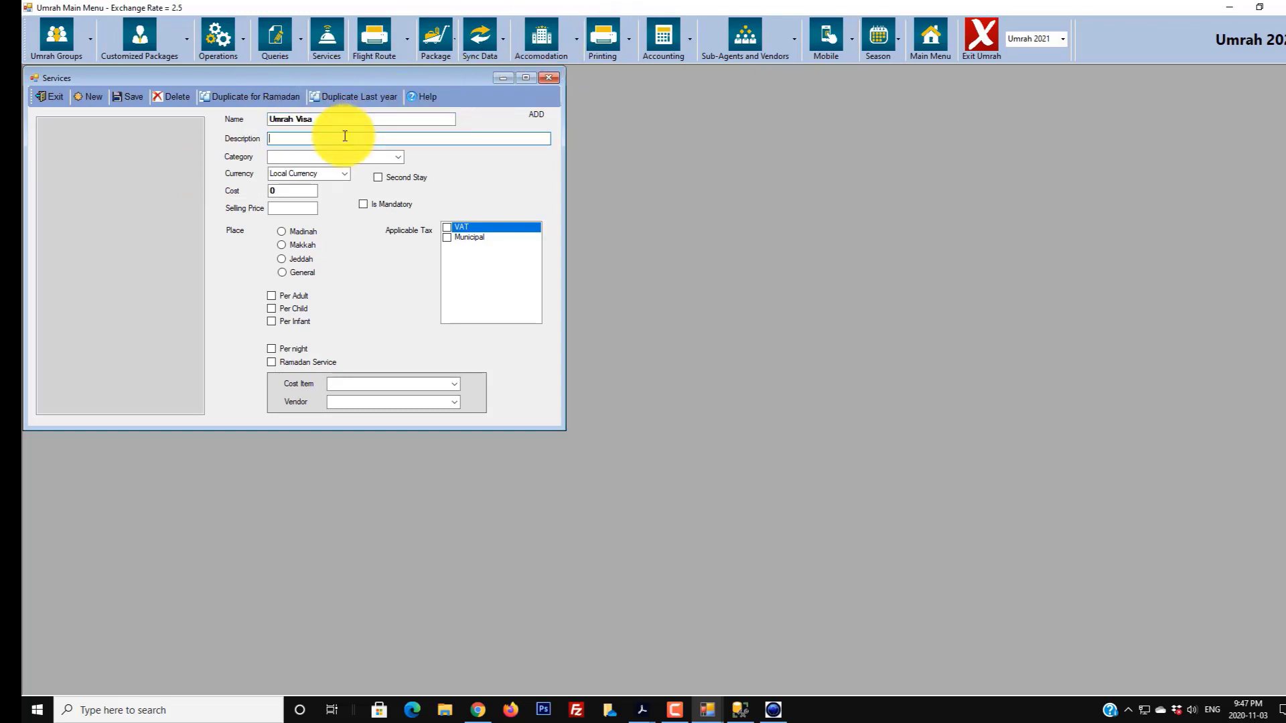
pyautogui.write('Umrah Visa Issued by the Saudi Wakeel')
# - Set the Umrah Visa category to Others and currency to Local Currency
pyautogui.click(399, 156)
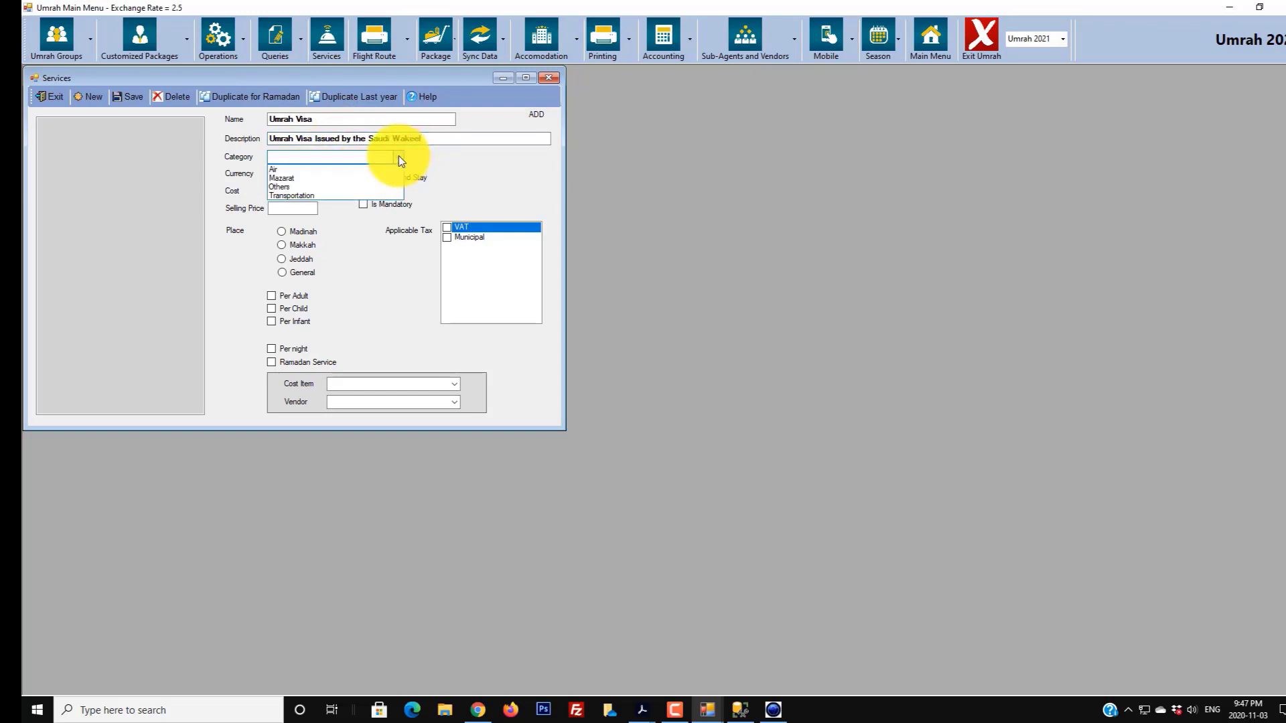
pyautogui.click(303, 186)
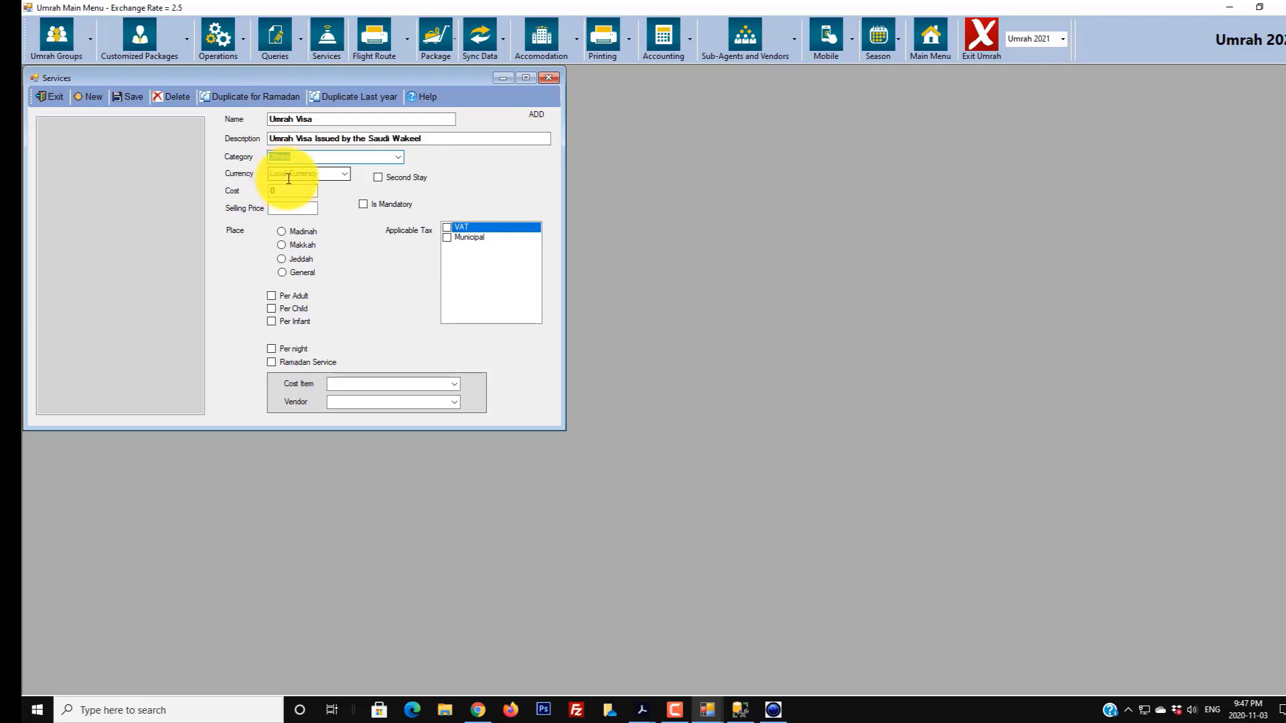
pyautogui.click(346, 175)
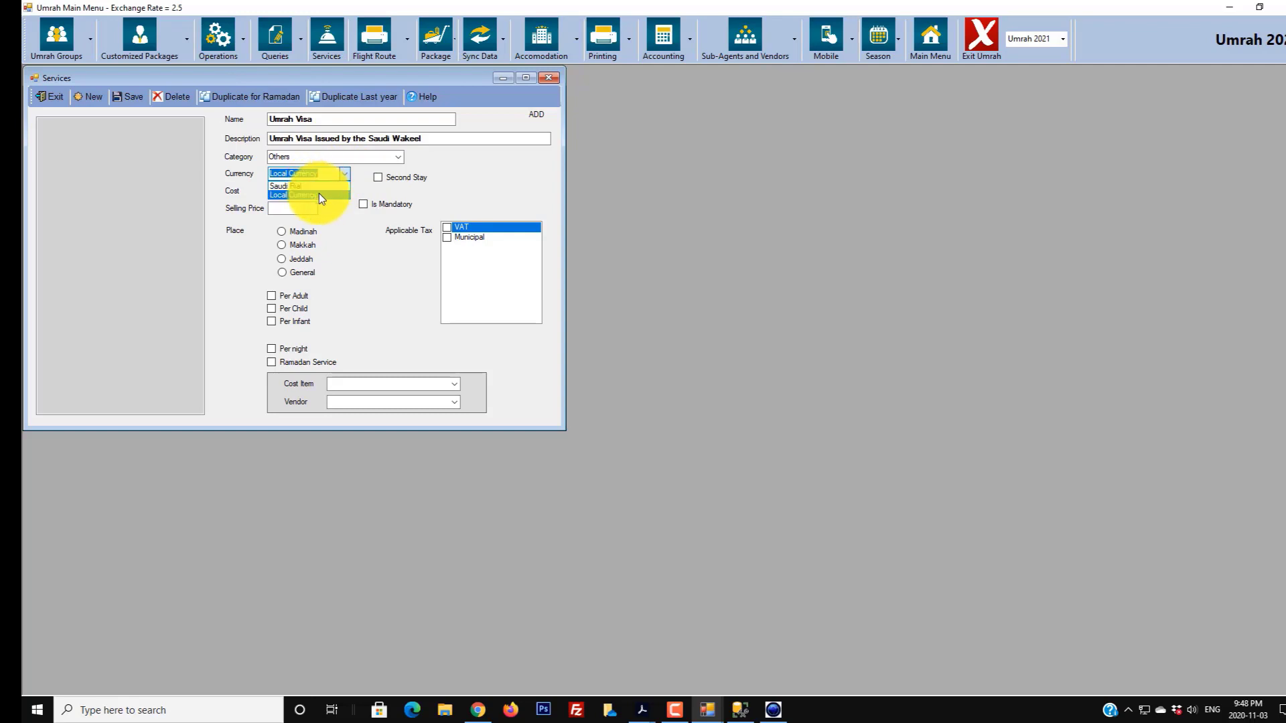
pyautogui.click(320, 194)
pyautogui.press('Tab')
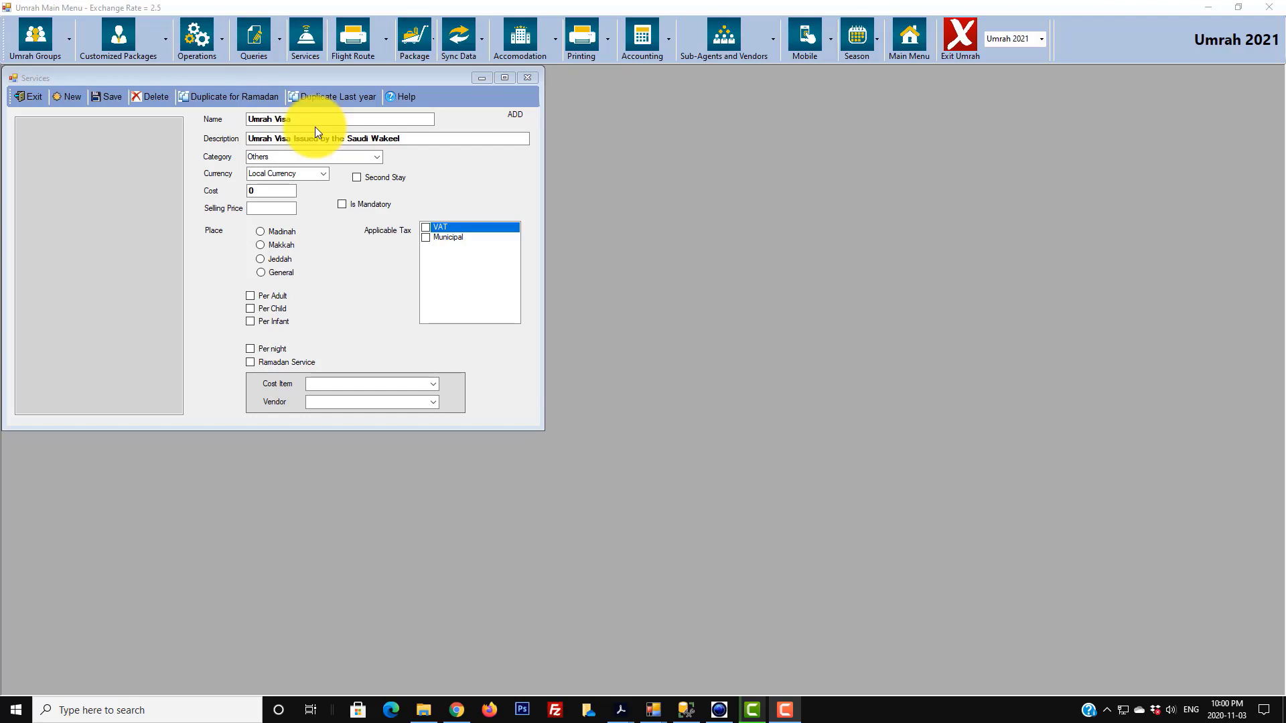
# - Switch the currency to Saudi Rial and enter cost 900 and selling price 1200
pyautogui.click(271, 191)
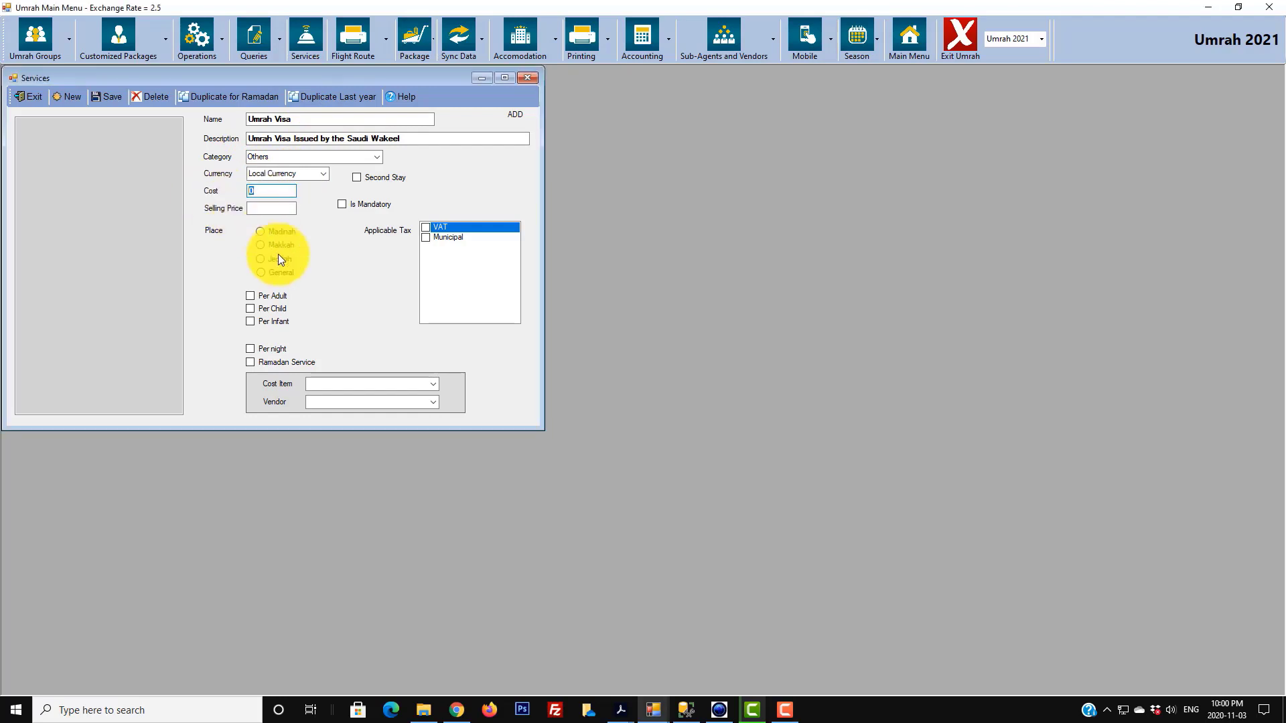
pyautogui.write('100')
pyautogui.click(263, 207)
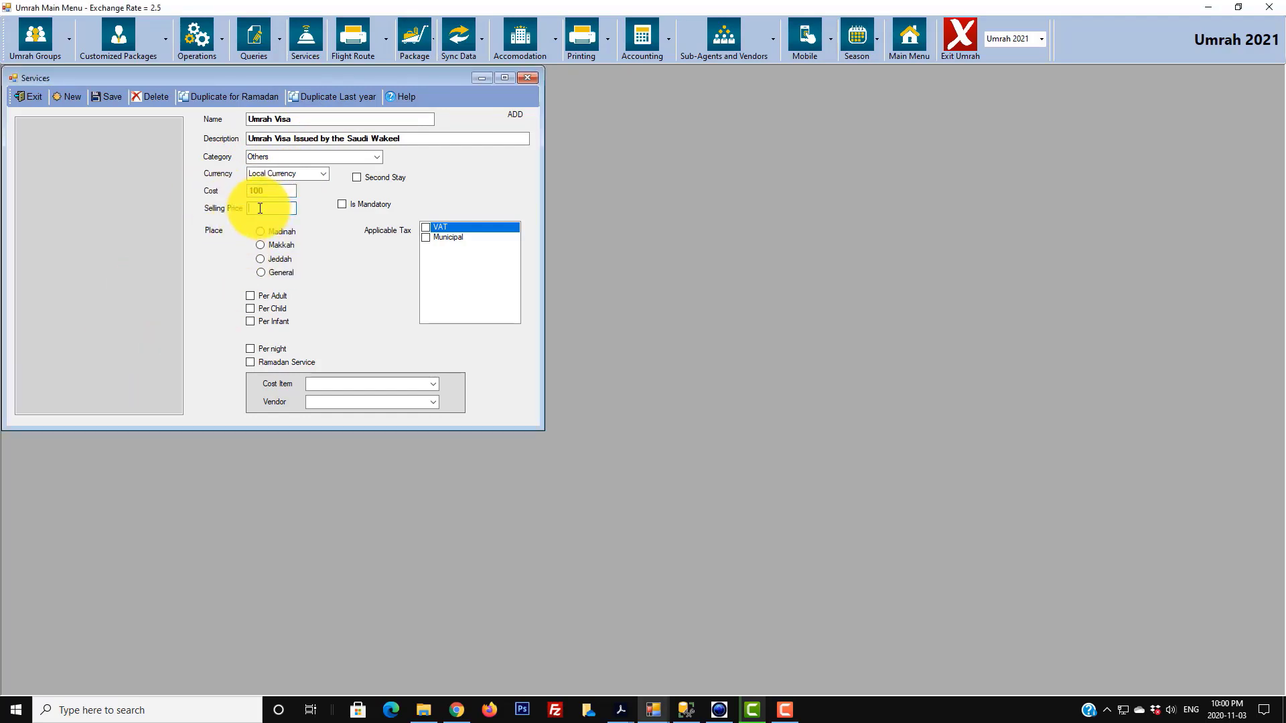
pyautogui.click(325, 174)
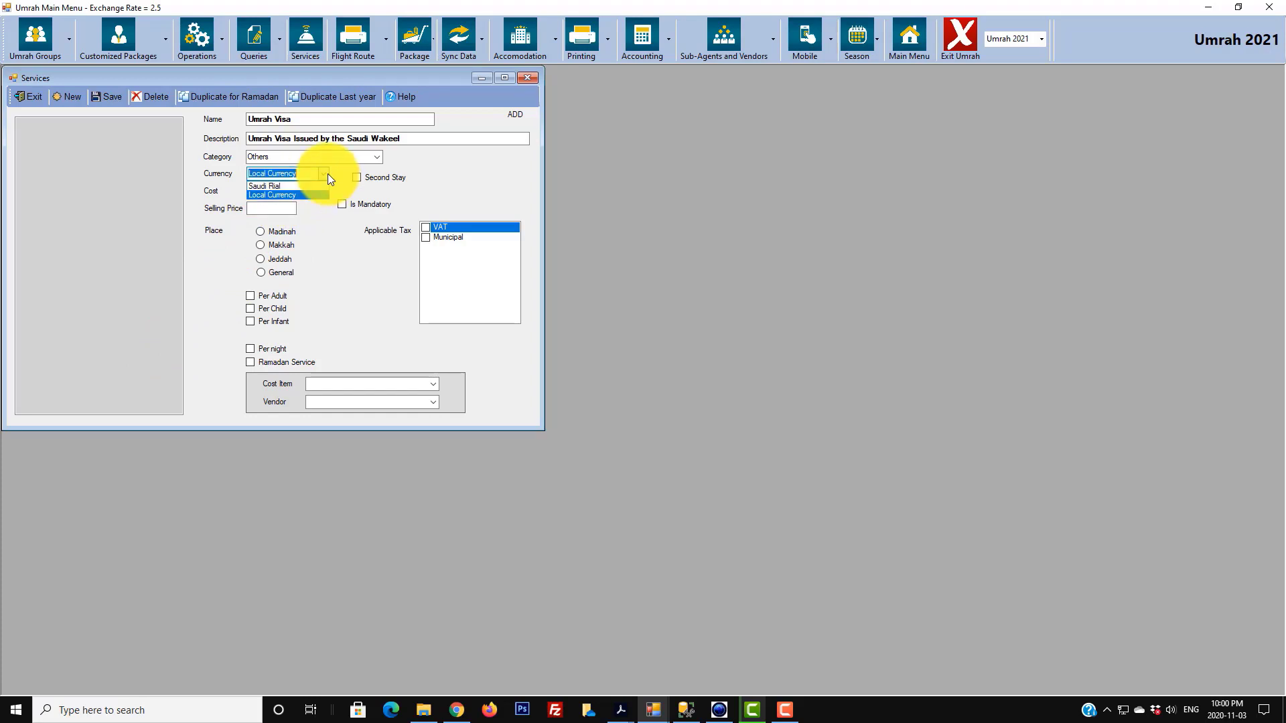
pyautogui.click(311, 186)
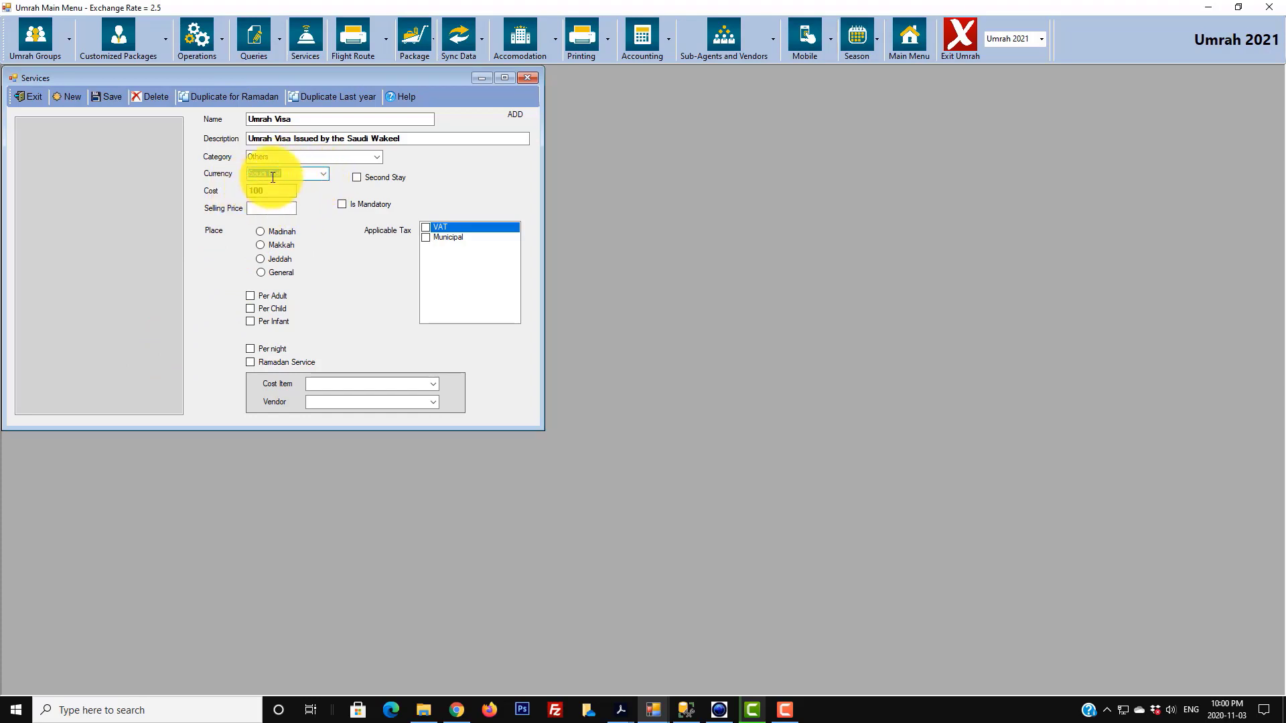
pyautogui.click(260, 207)
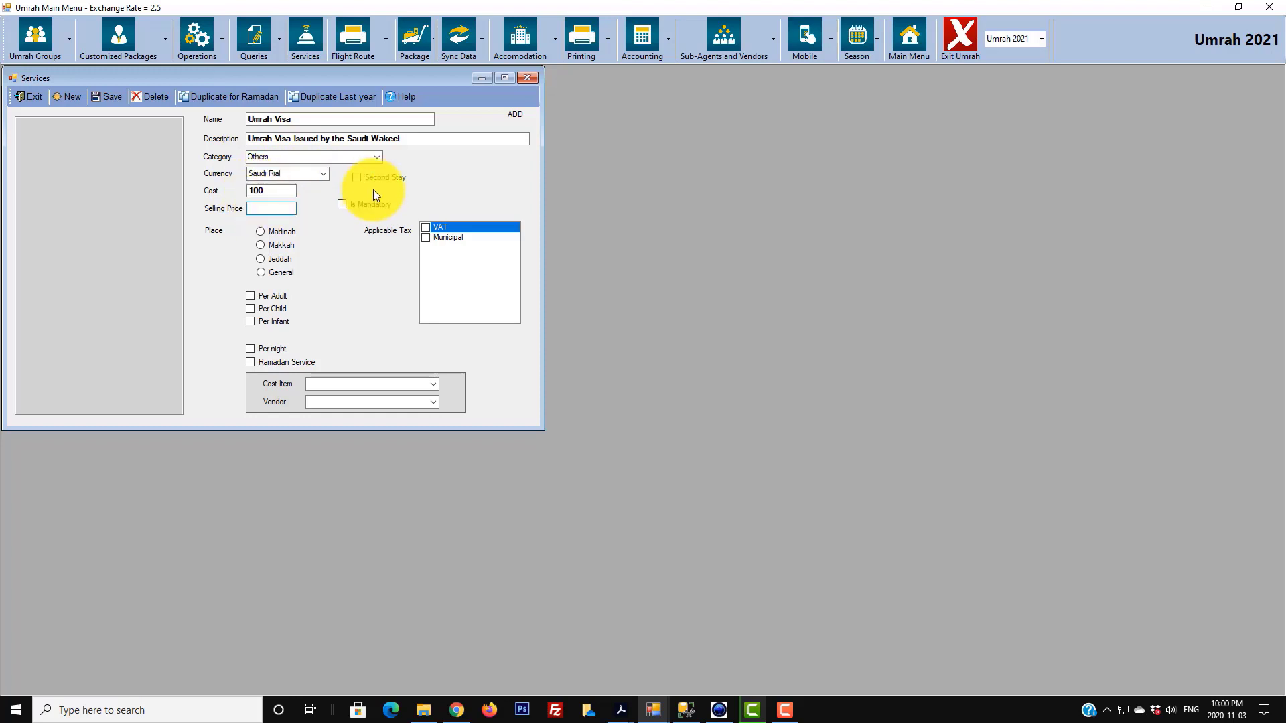
pyautogui.write('300')
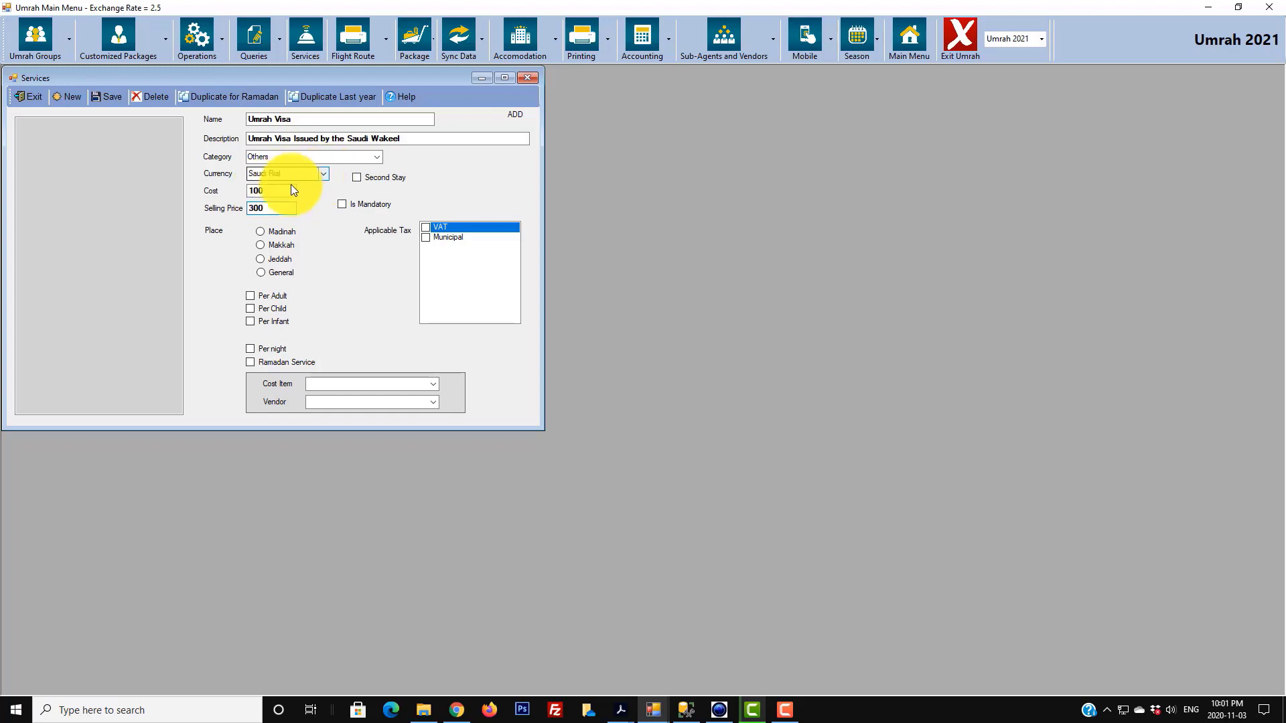
pyautogui.moveTo(277, 203); pyautogui.dragTo(159, 195)
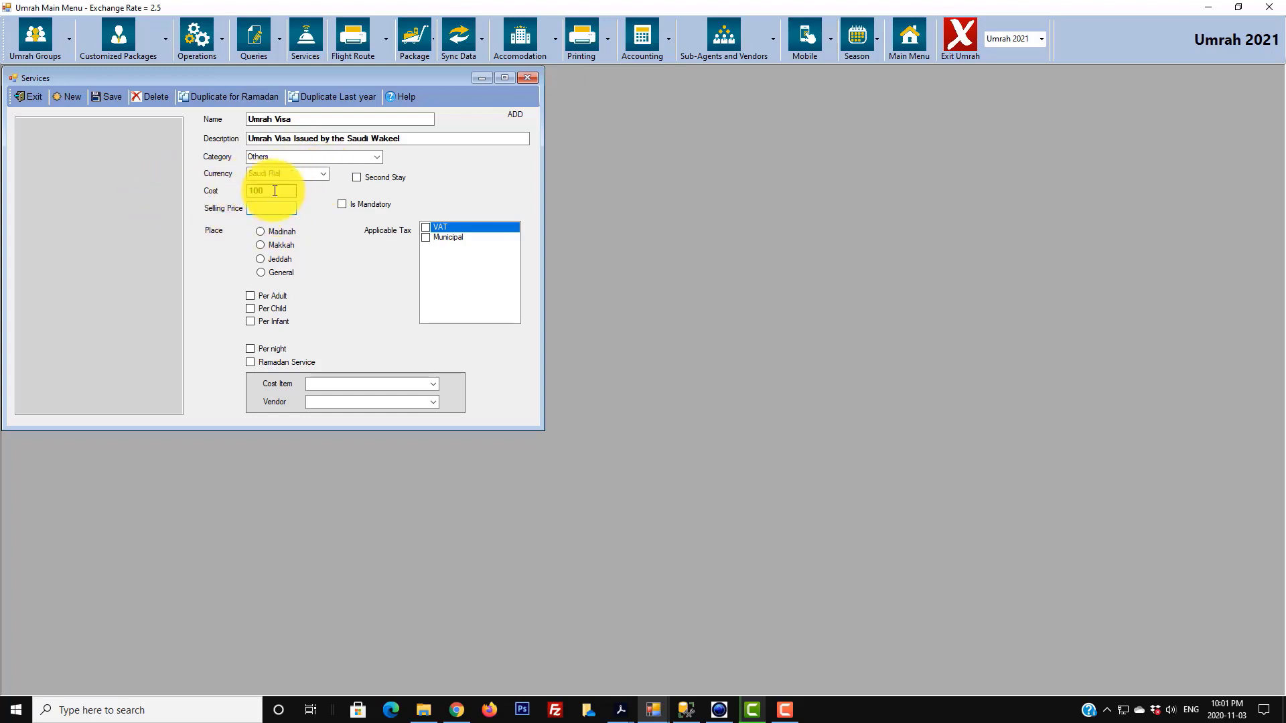
pyautogui.click(321, 177)
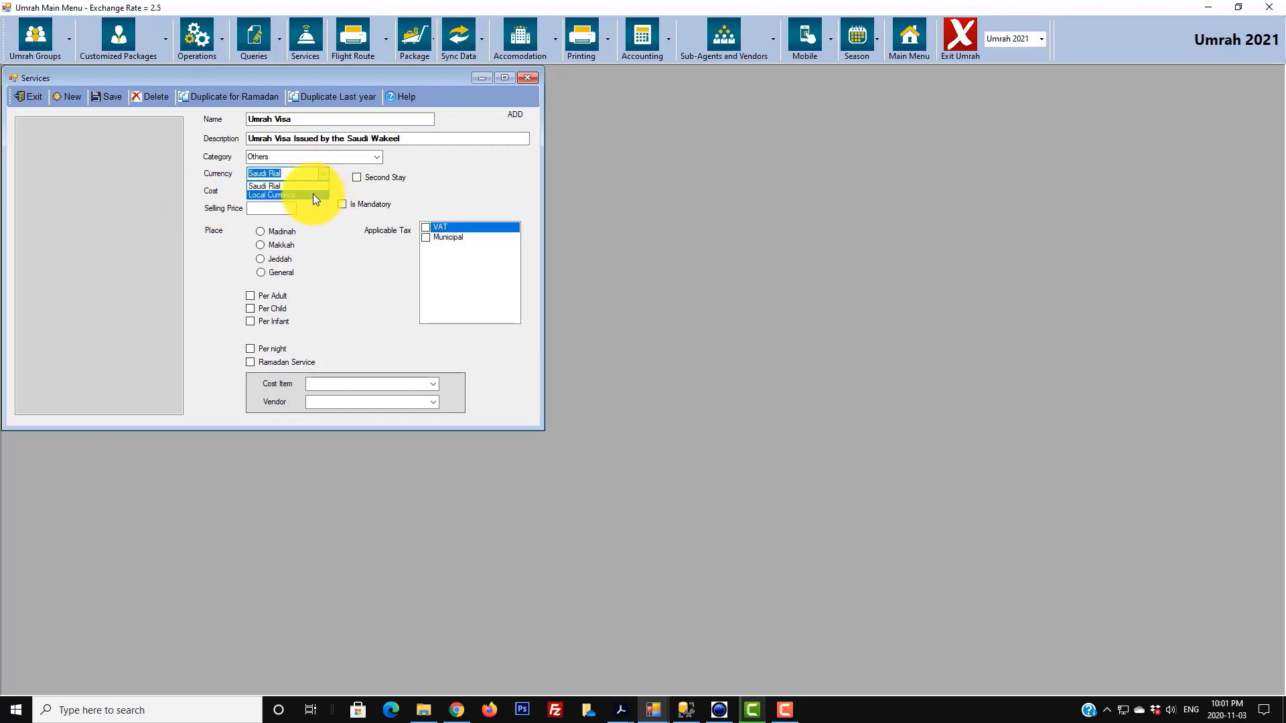
pyautogui.click(299, 188)
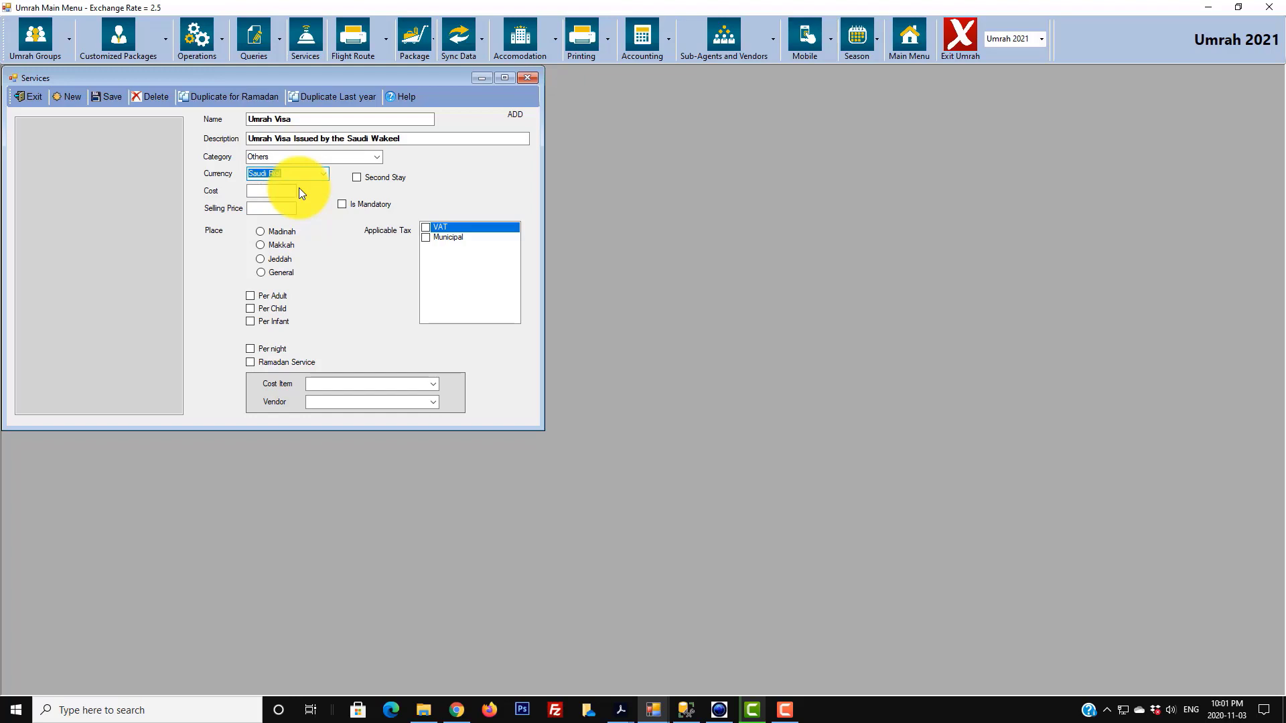
pyautogui.click(277, 195)
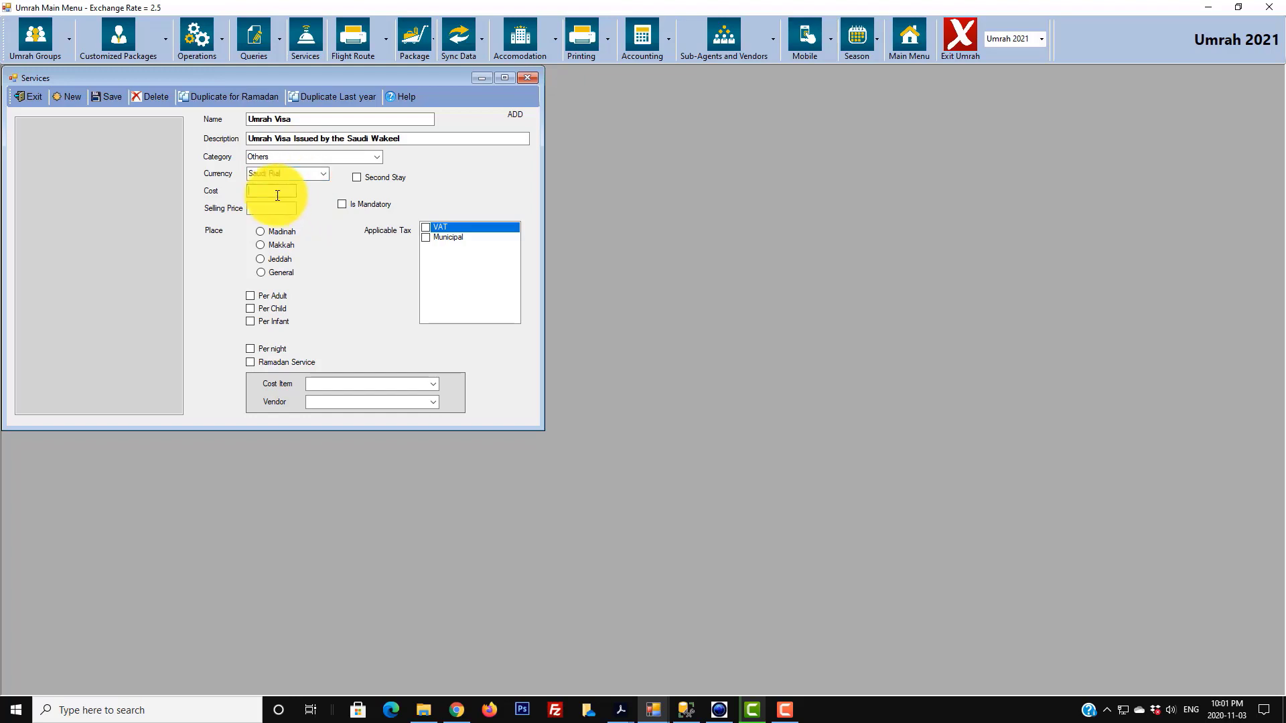
pyautogui.write('900')
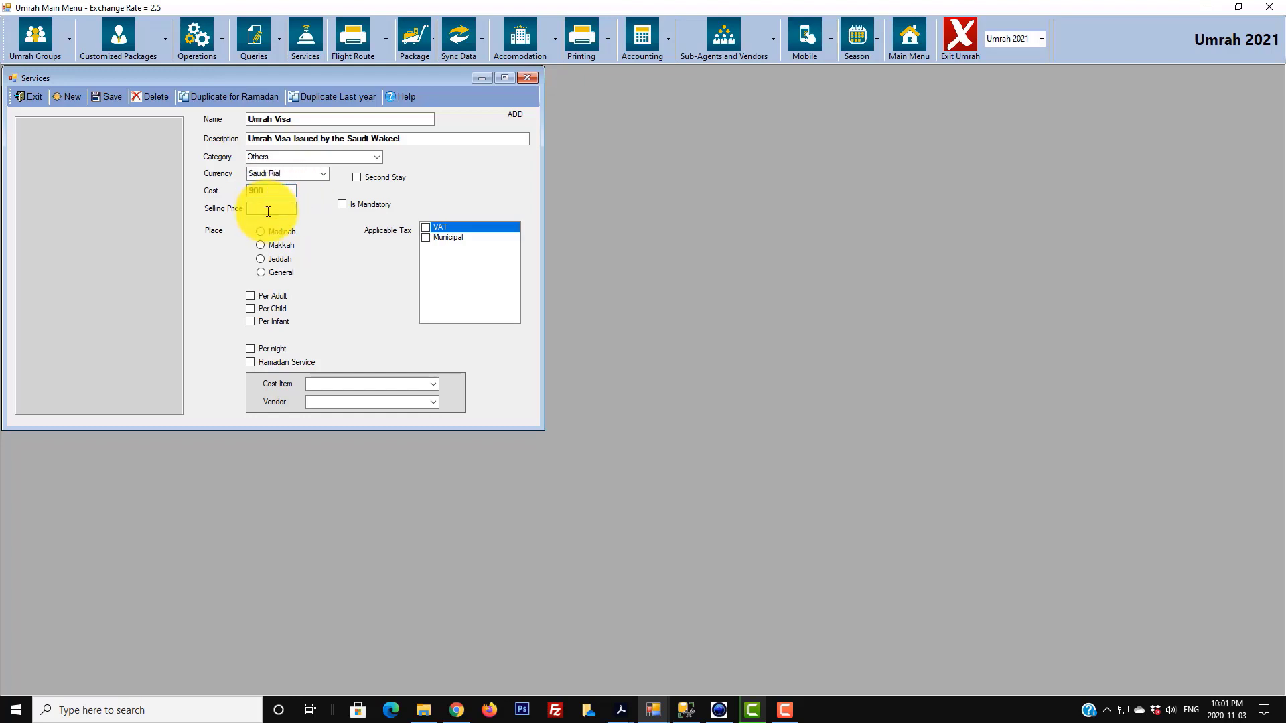
pyautogui.write('1200')
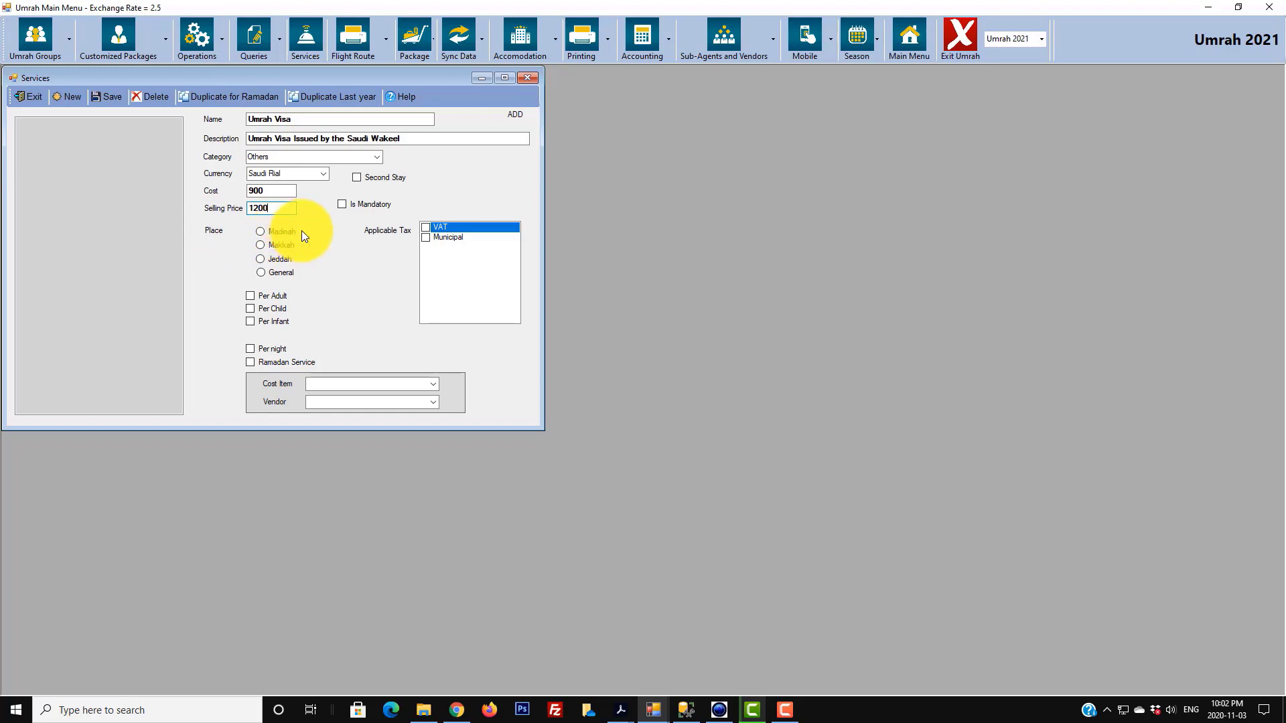
# - Mark the Umrah Visa service as General place and per adult, then return to the main menu
pyautogui.click(265, 273)
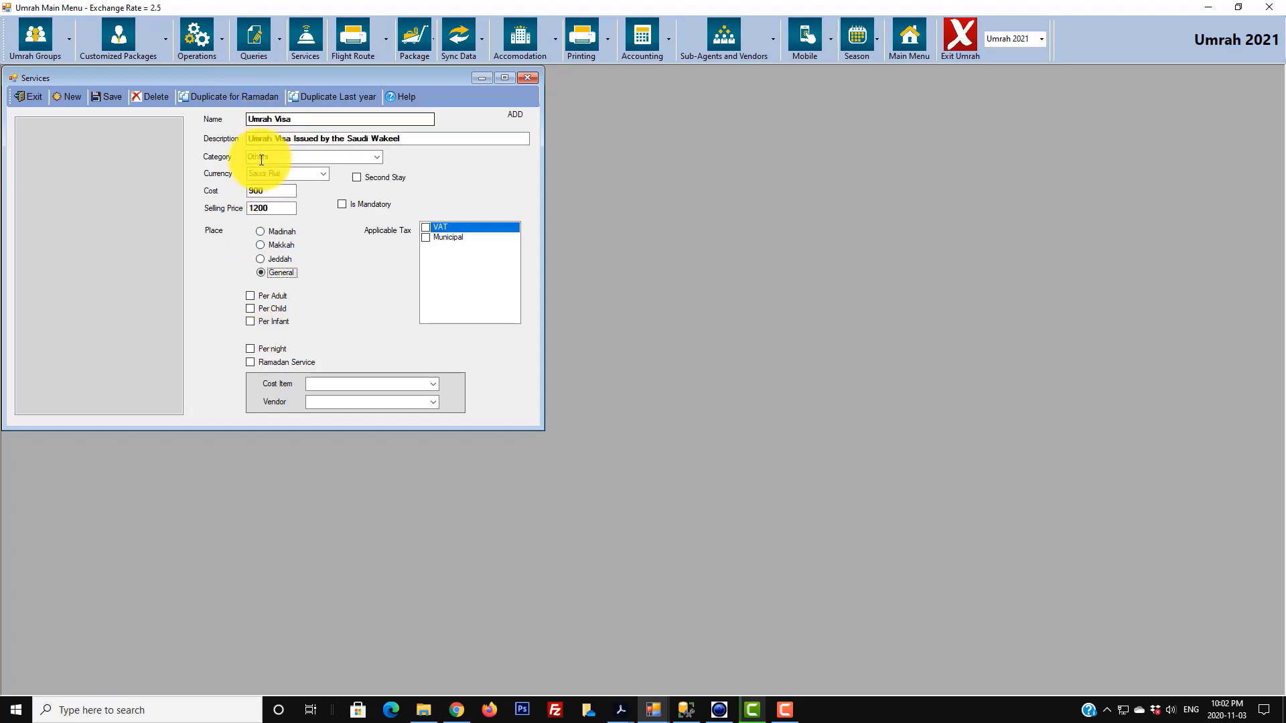
pyautogui.click(251, 295)
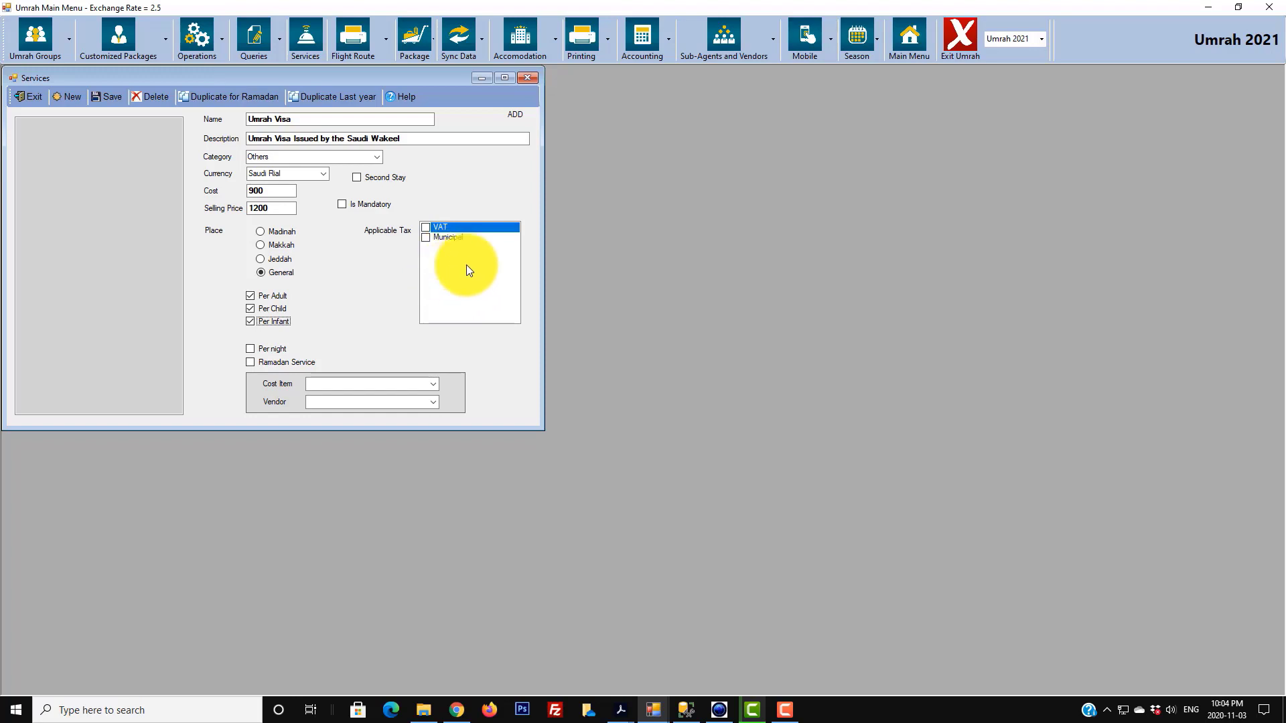
pyautogui.click(924, 57)
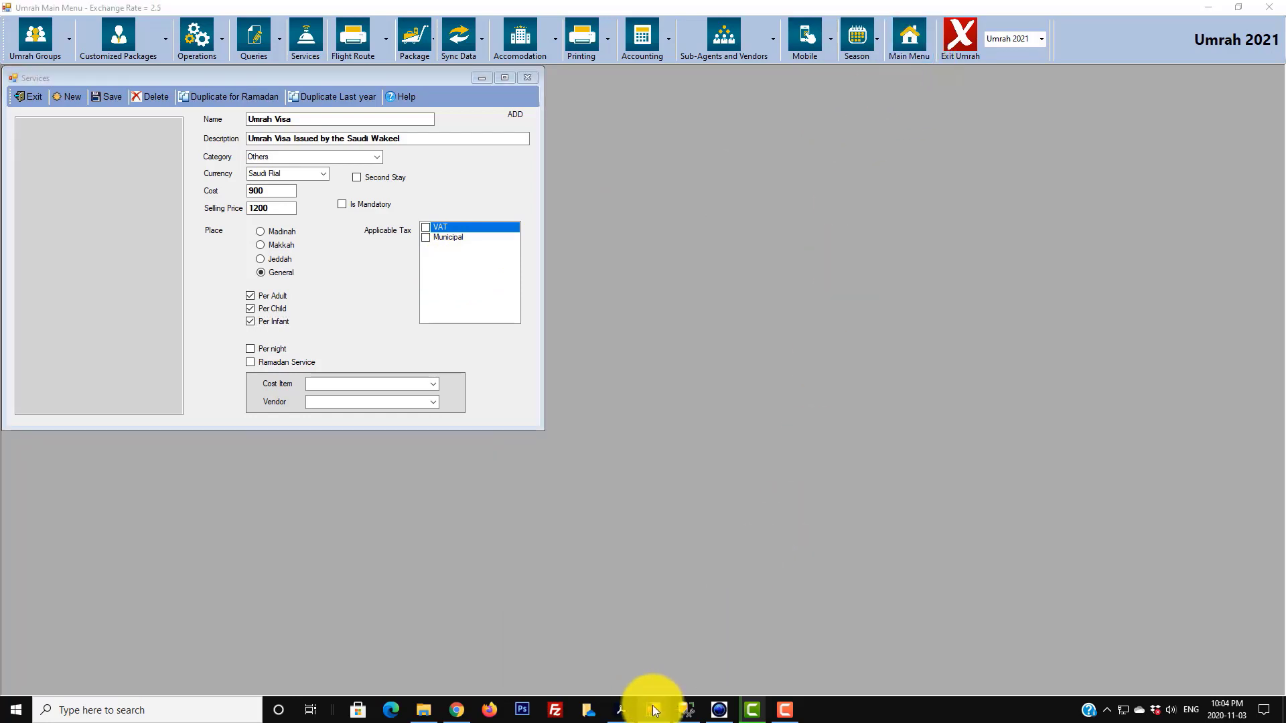
# - Check the Saudi tax rates, VAT 15% (order 1) and Municipal 5% (order 2), then exit admin
pyautogui.moveTo(655, 710)
pyautogui.click(613, 659)
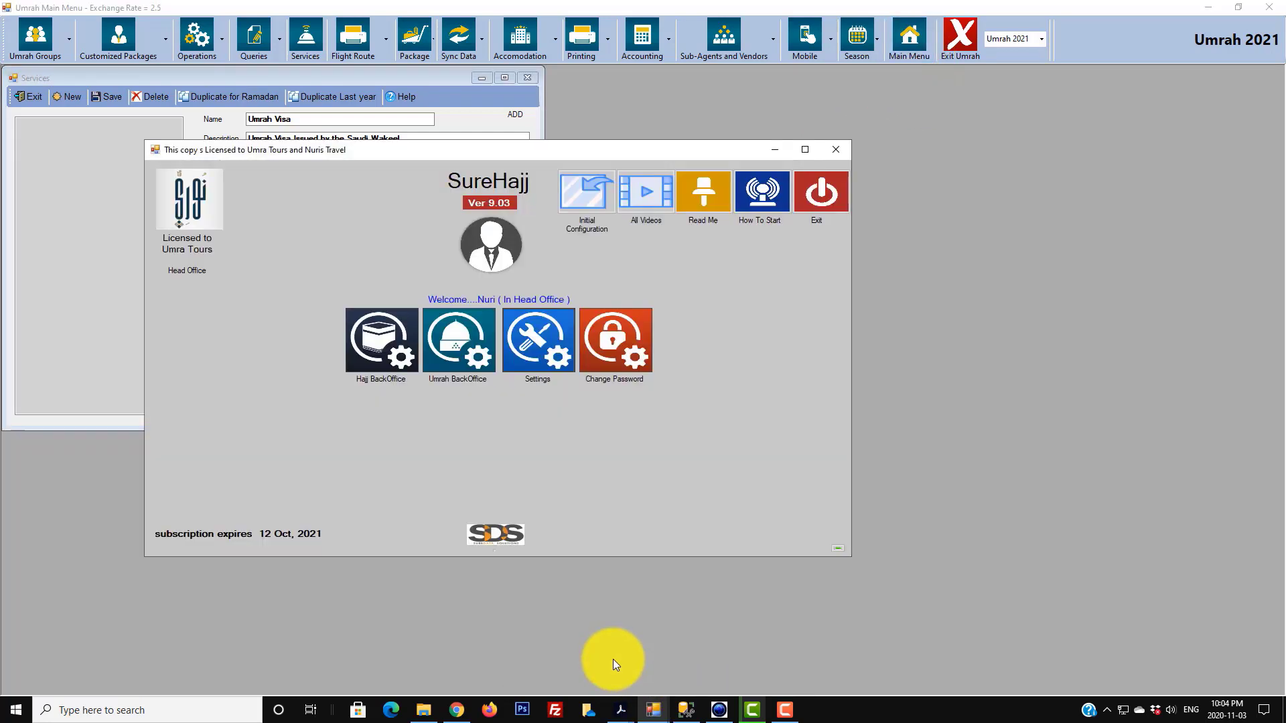
pyautogui.click(534, 355)
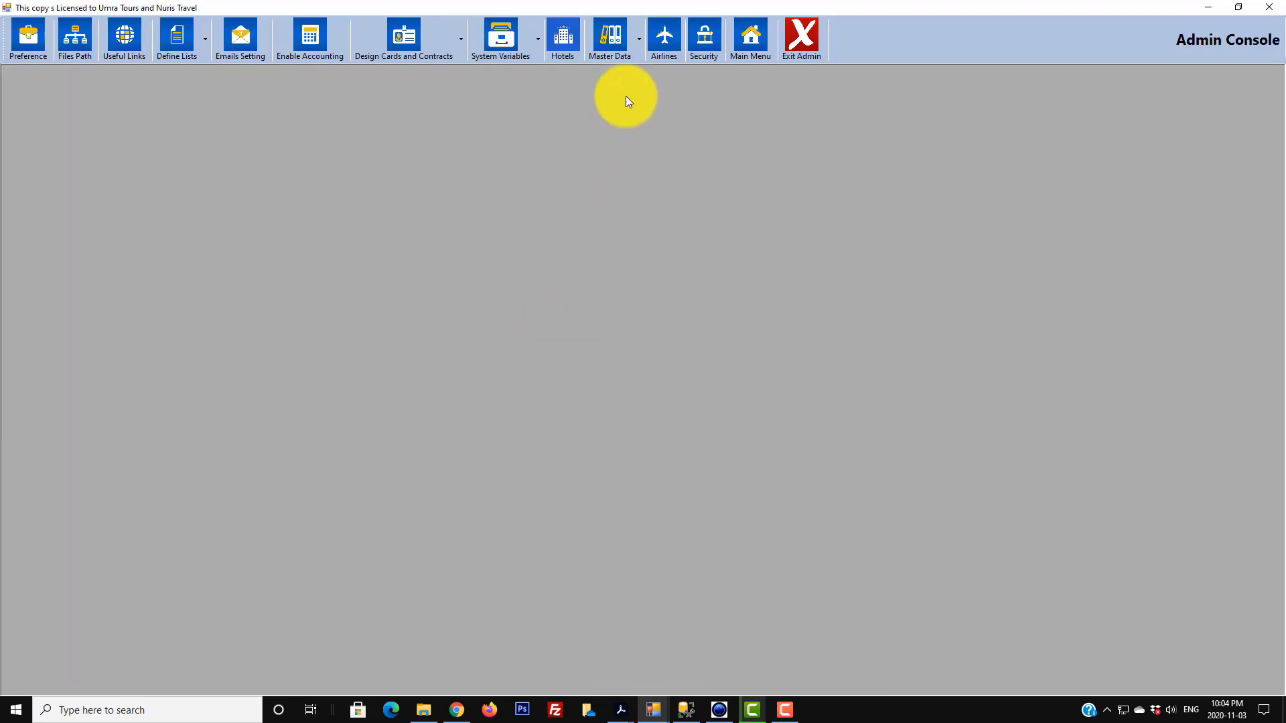
pyautogui.click(639, 44)
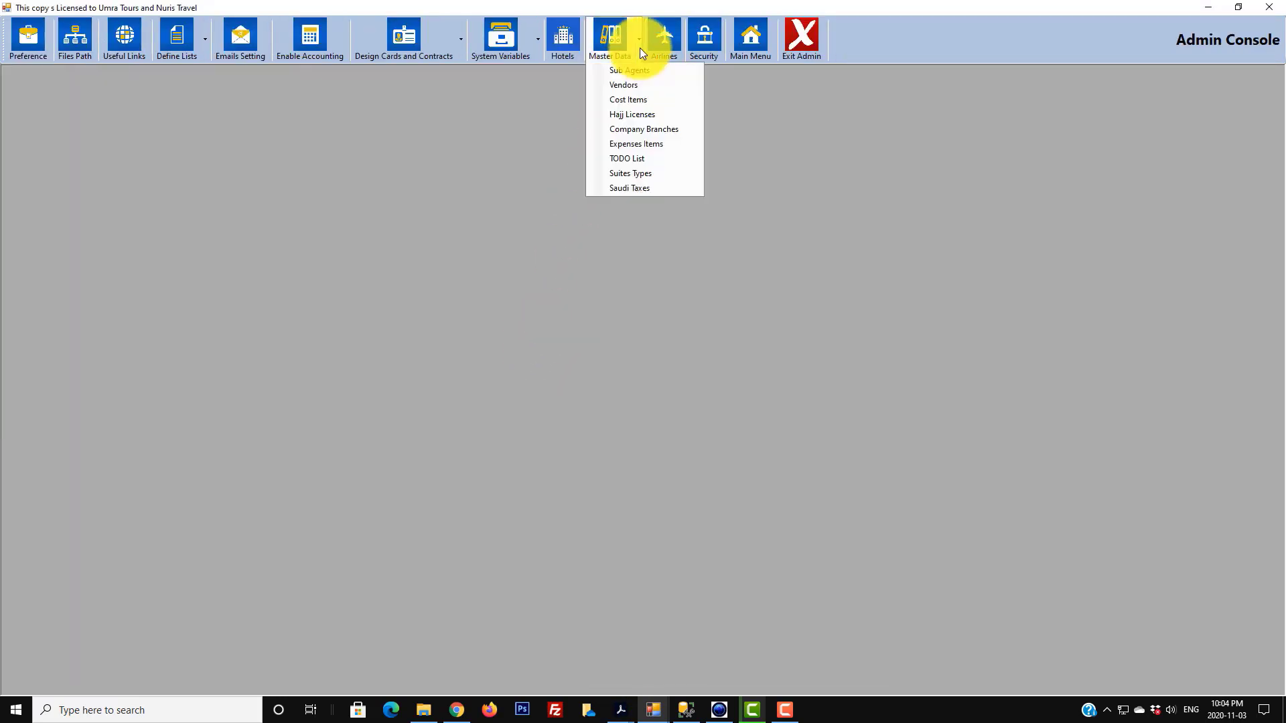
pyautogui.click(642, 188)
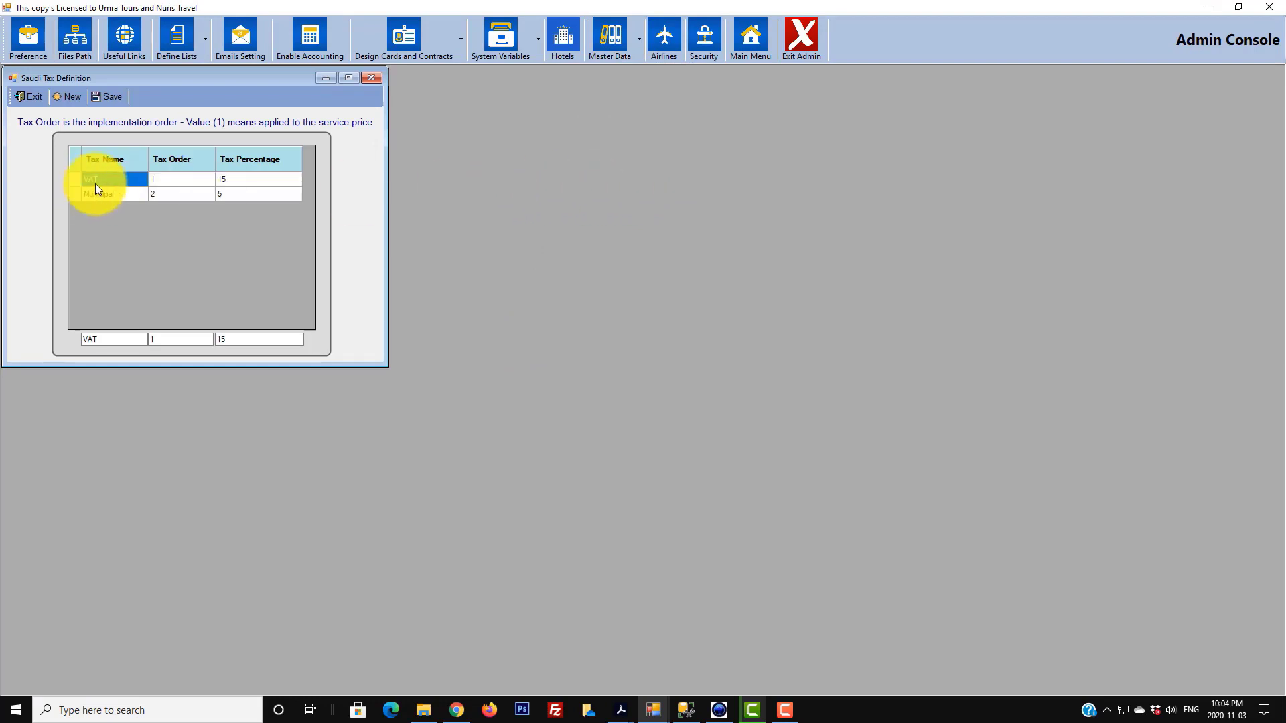
pyautogui.click(186, 180)
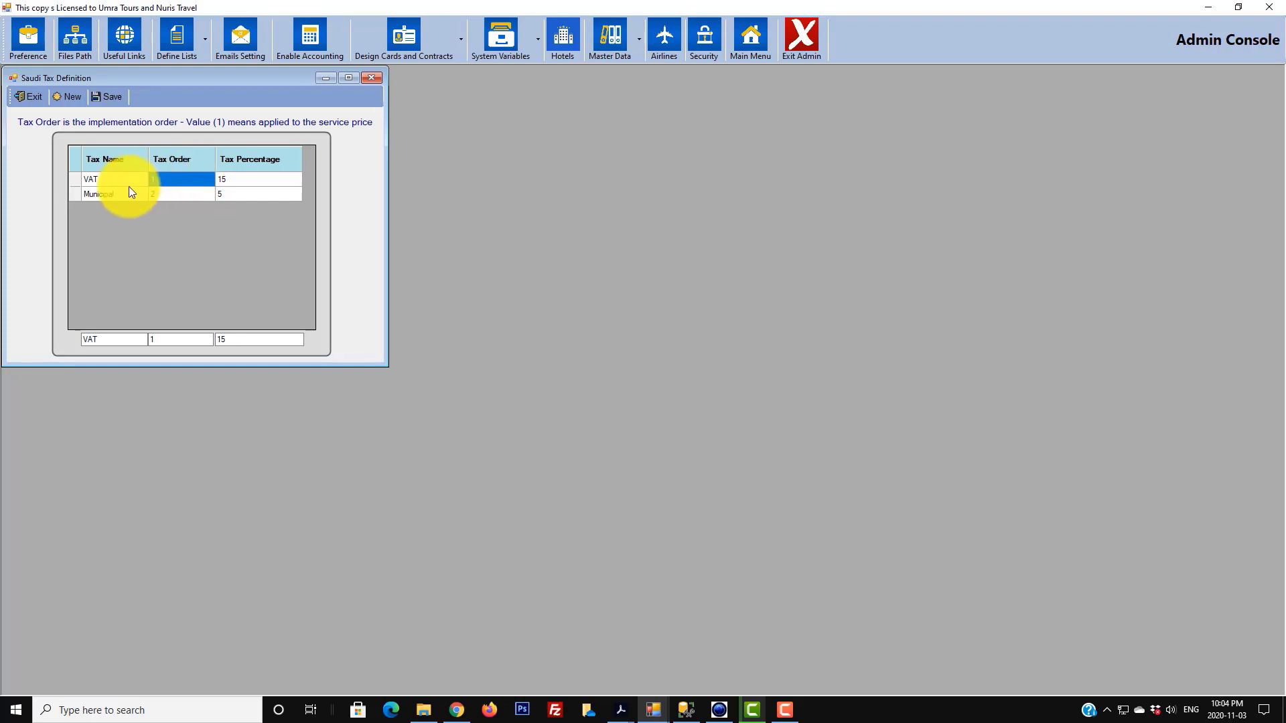
pyautogui.click(110, 195)
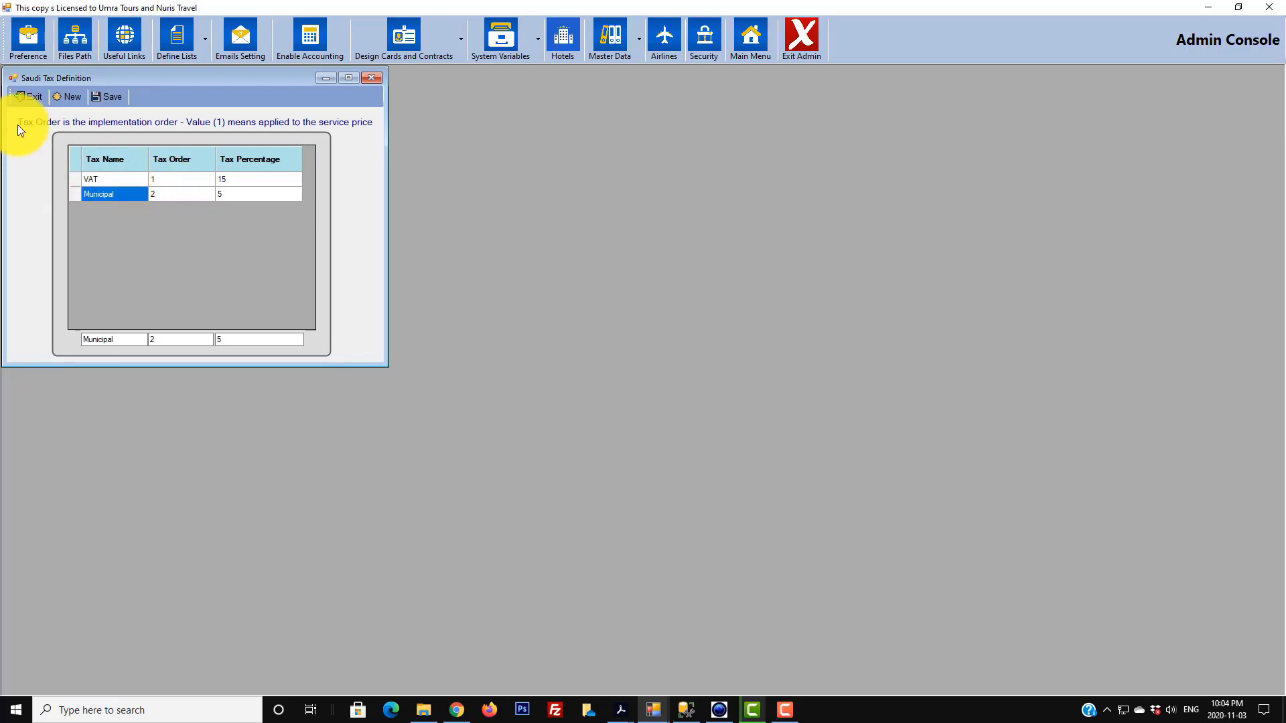
pyautogui.click(23, 96)
pyautogui.click(793, 33)
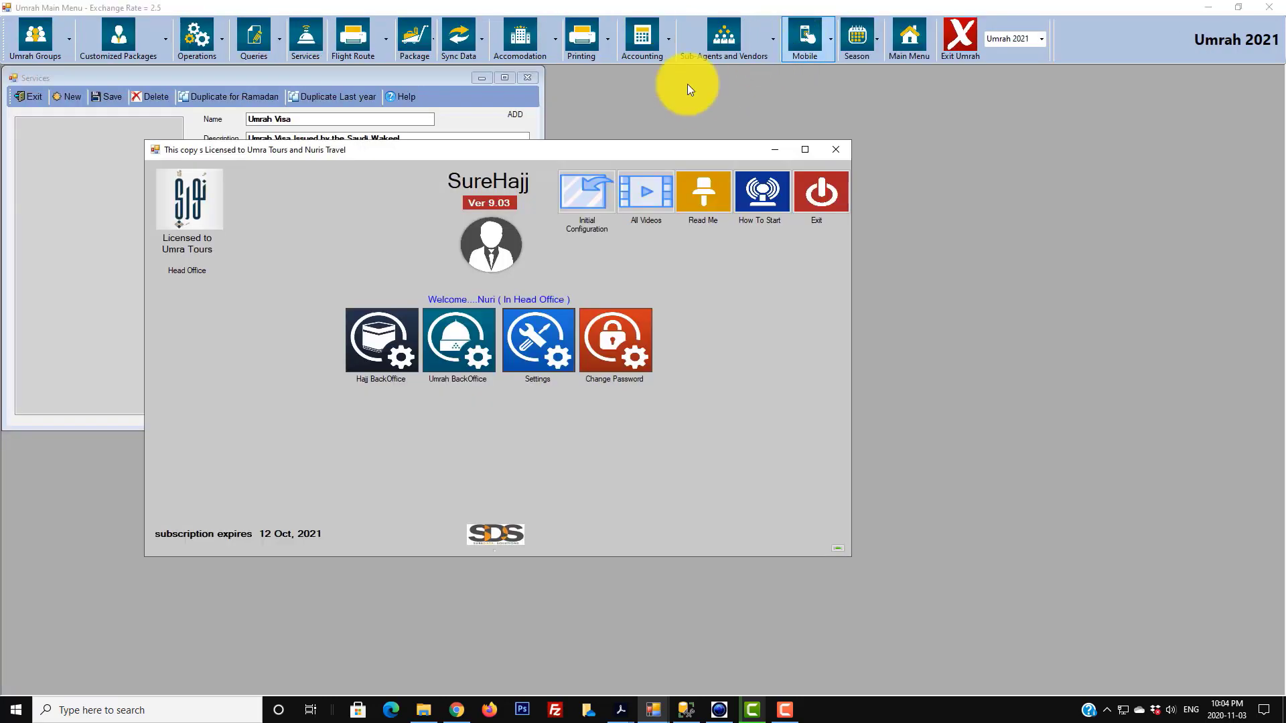
# - Close the launcher and try to pick a cost item for Umrah Visa, finding the list empty
pyautogui.click(775, 149)
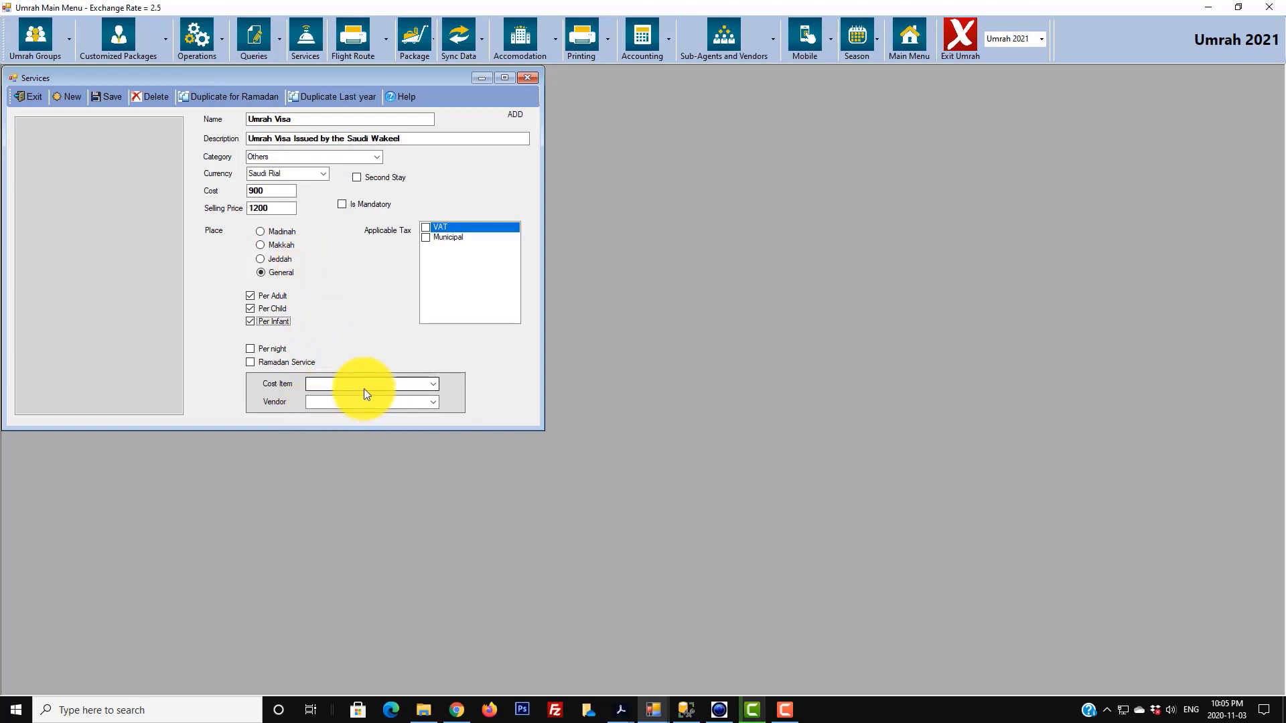
pyautogui.click(434, 382)
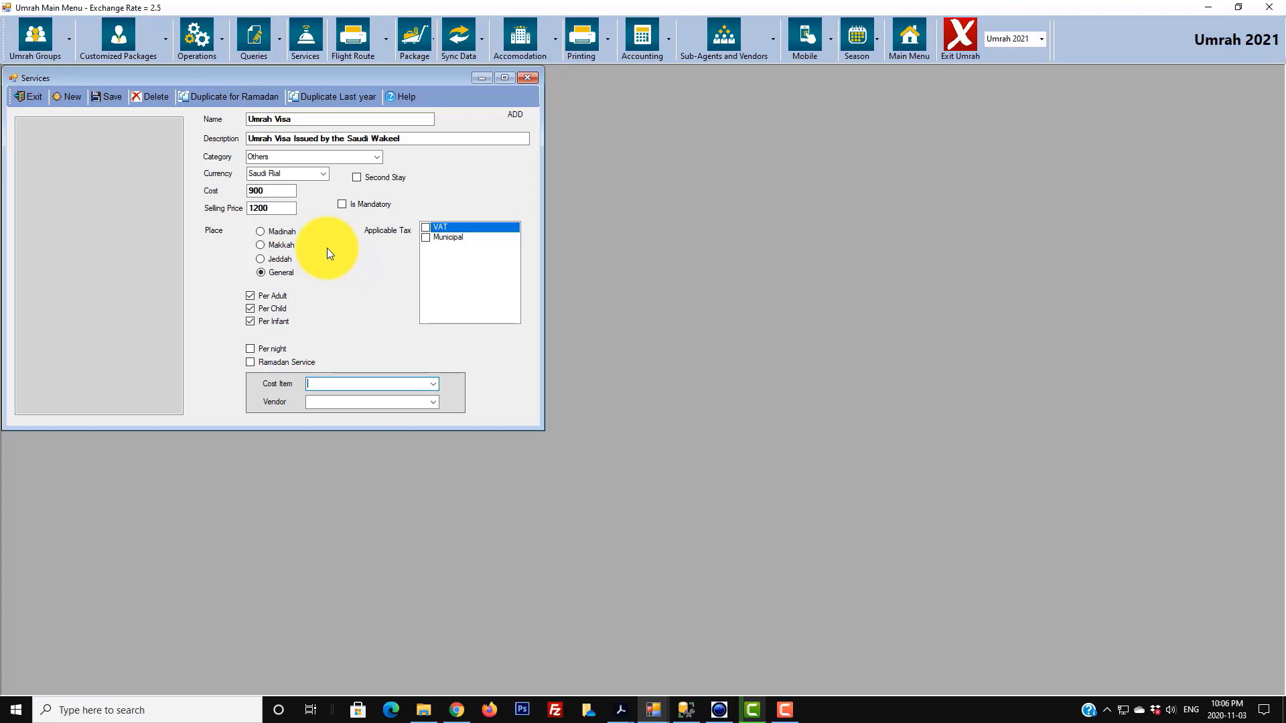
pyautogui.click(433, 385)
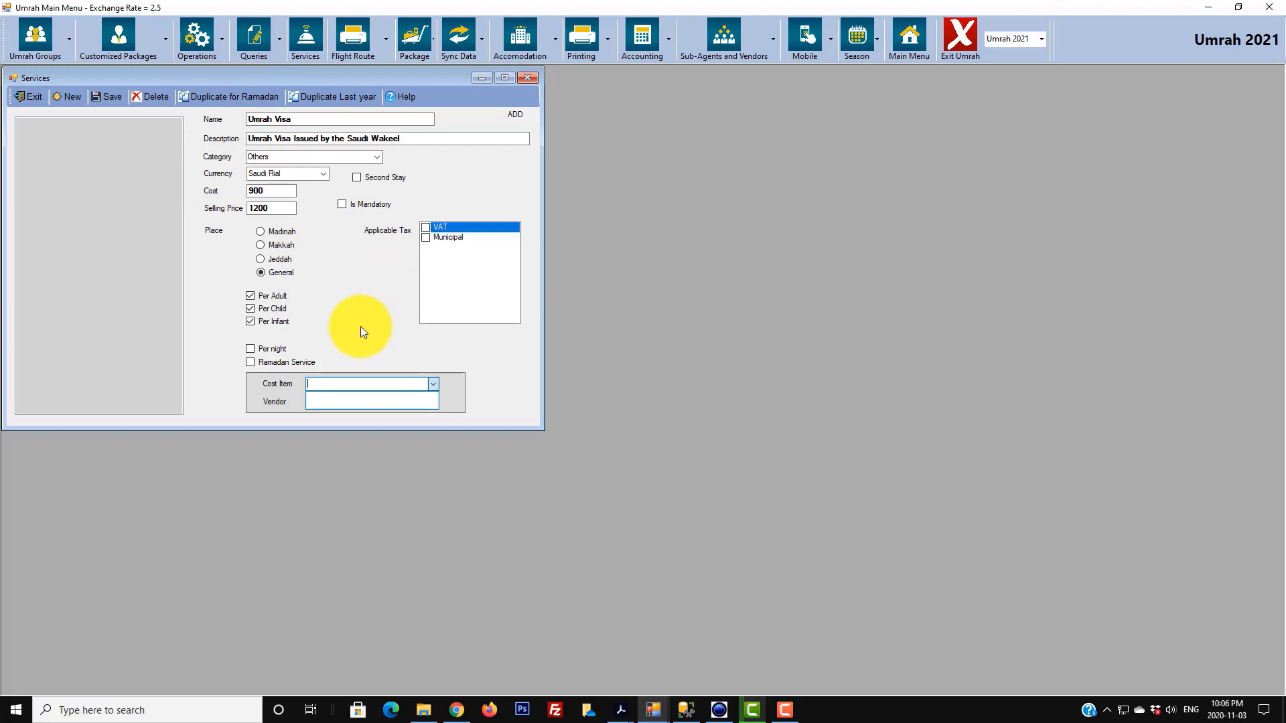
pyautogui.click(894, 54)
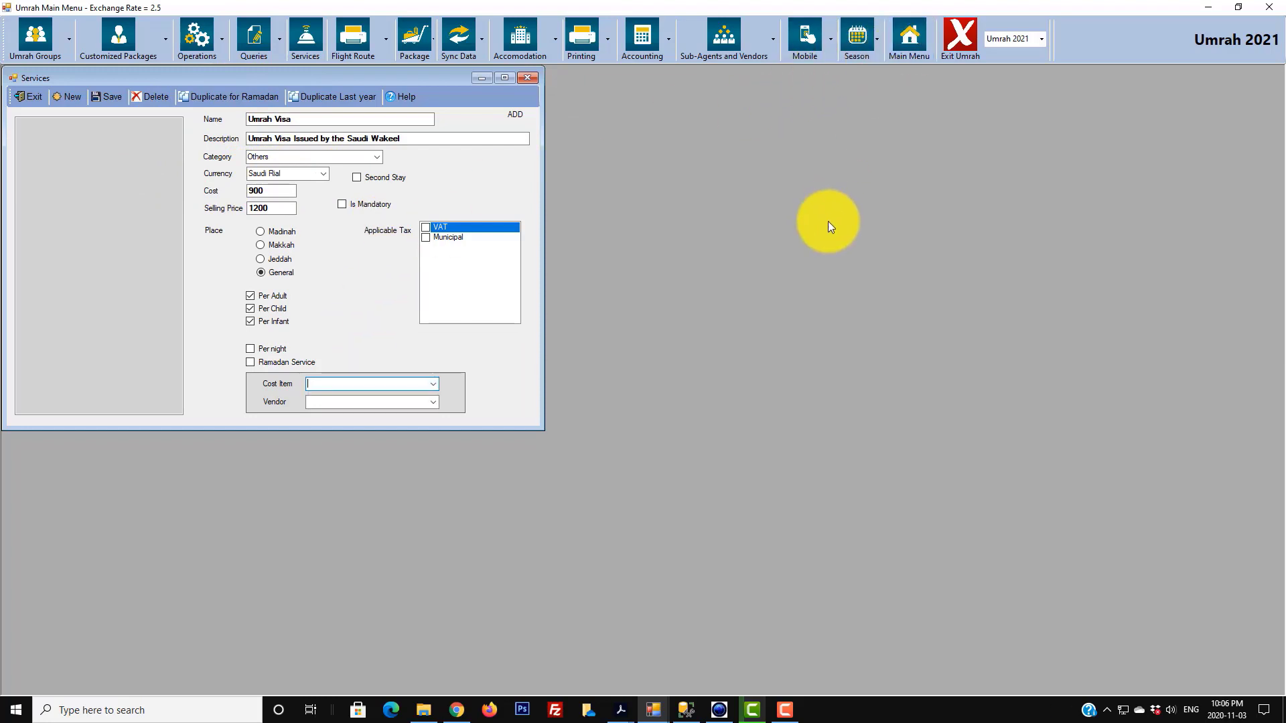
pyautogui.click(912, 39)
# - Open the Cost Items master list from the Admin Console and select the Services (In SR) category
pyautogui.moveTo(655, 707)
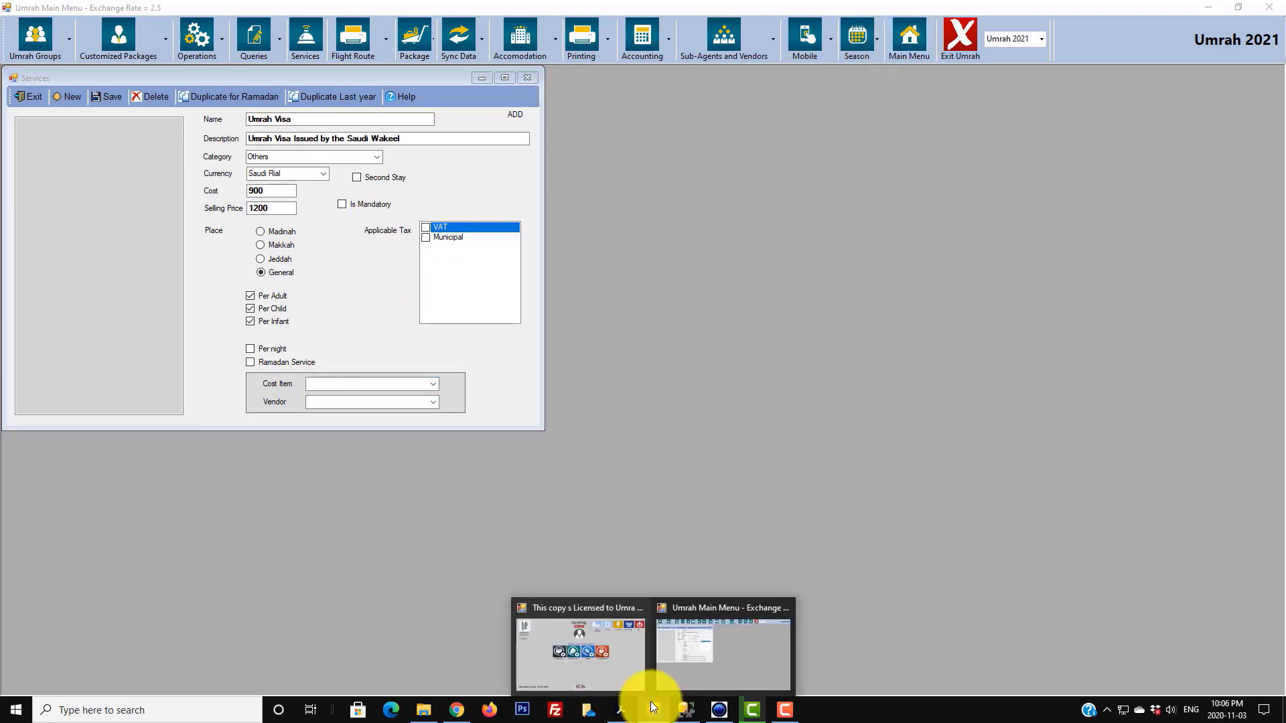
pyautogui.click(600, 653)
pyautogui.click(549, 359)
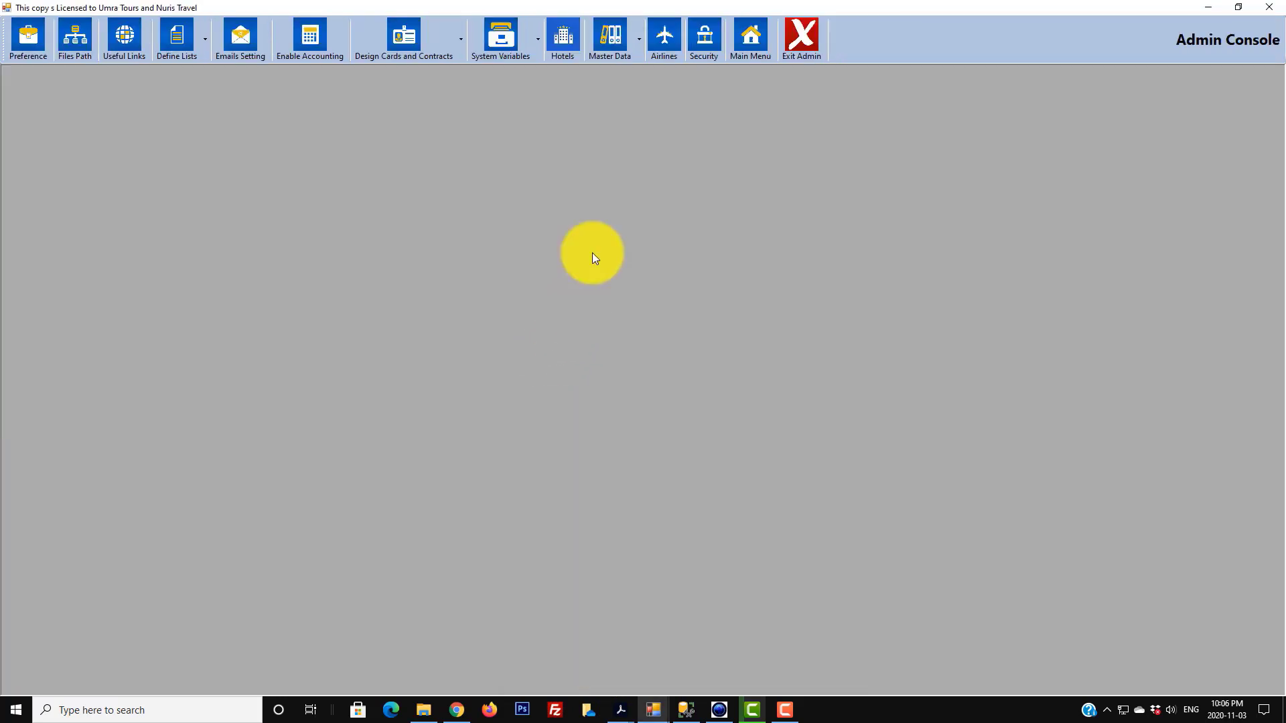
pyautogui.click(640, 40)
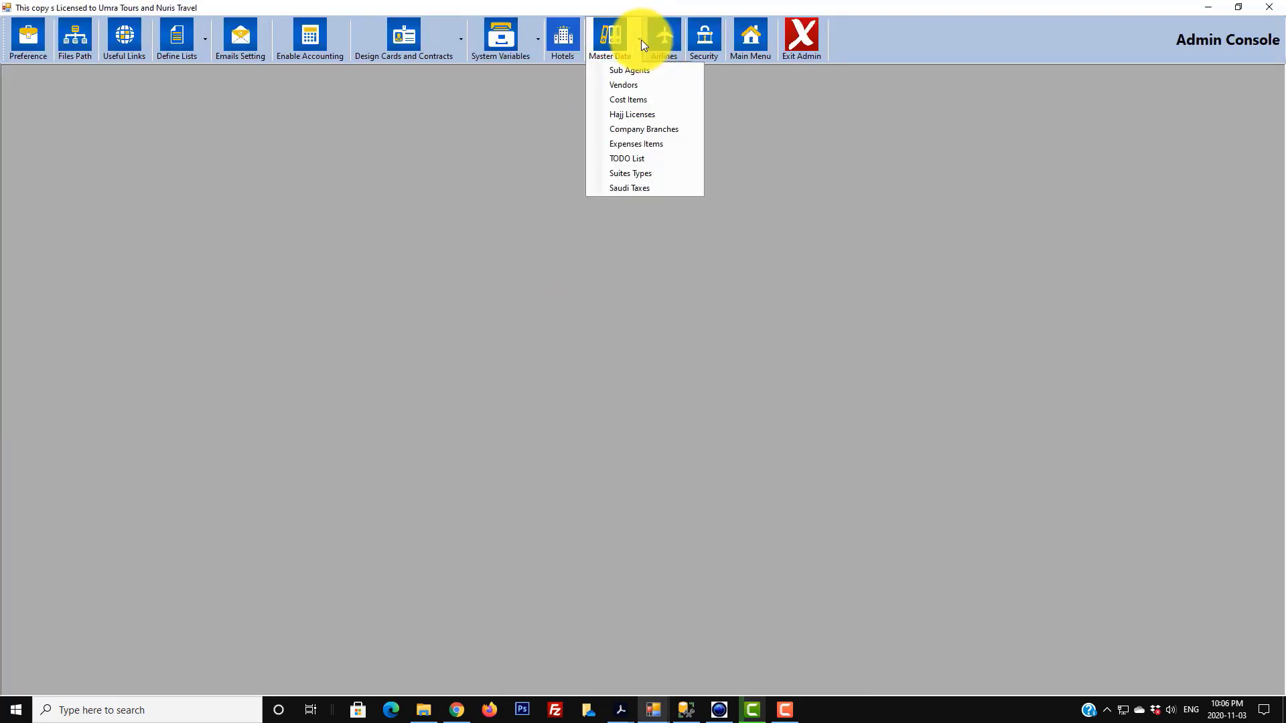
pyautogui.click(638, 99)
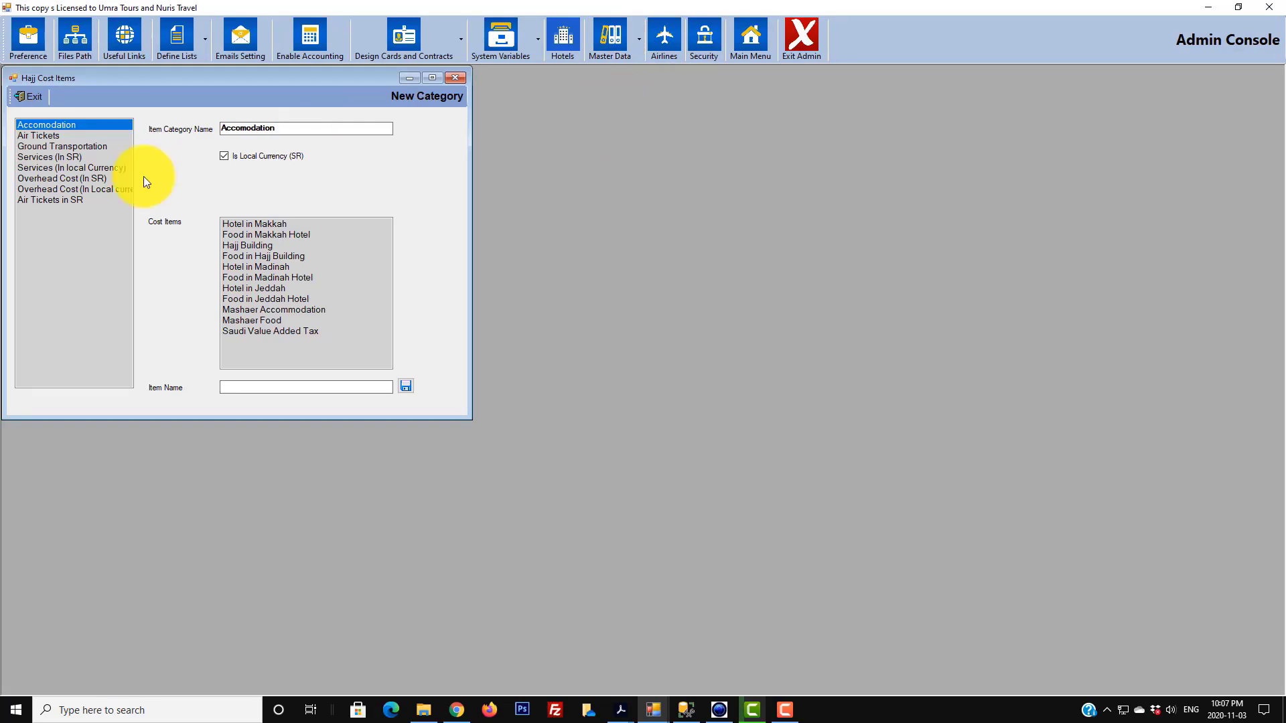
pyautogui.click(58, 159)
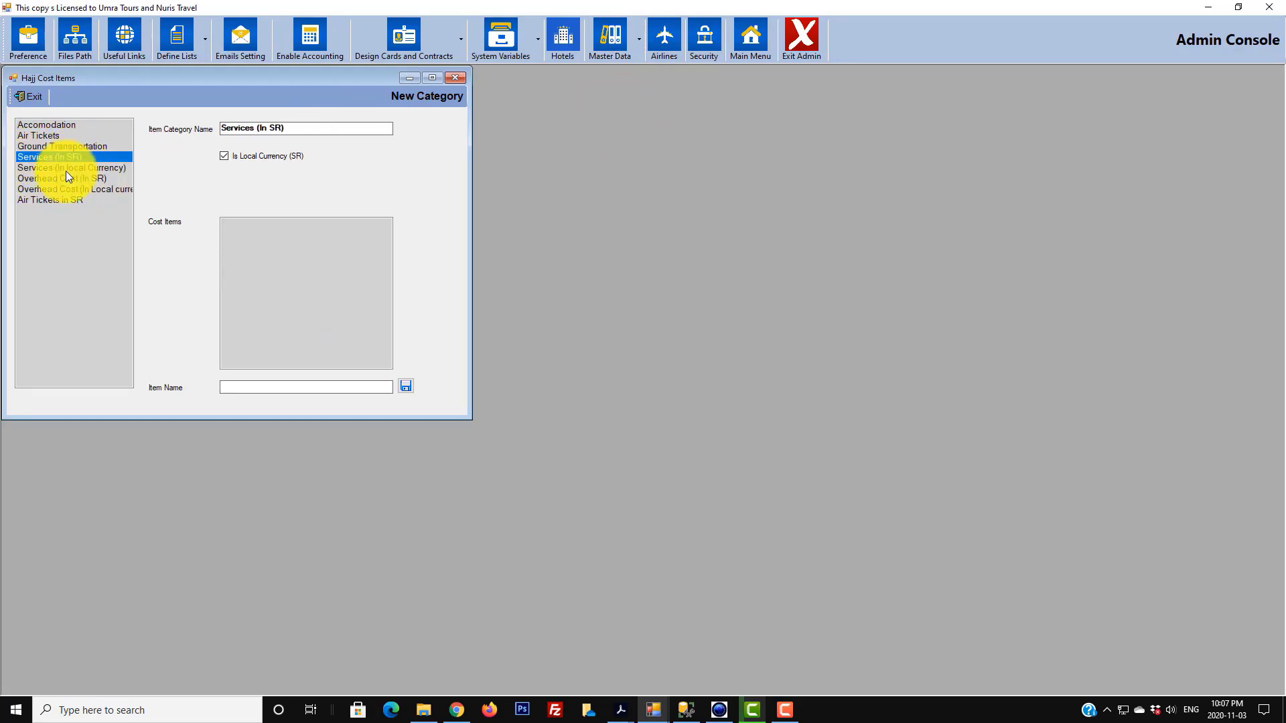
pyautogui.click(66, 169)
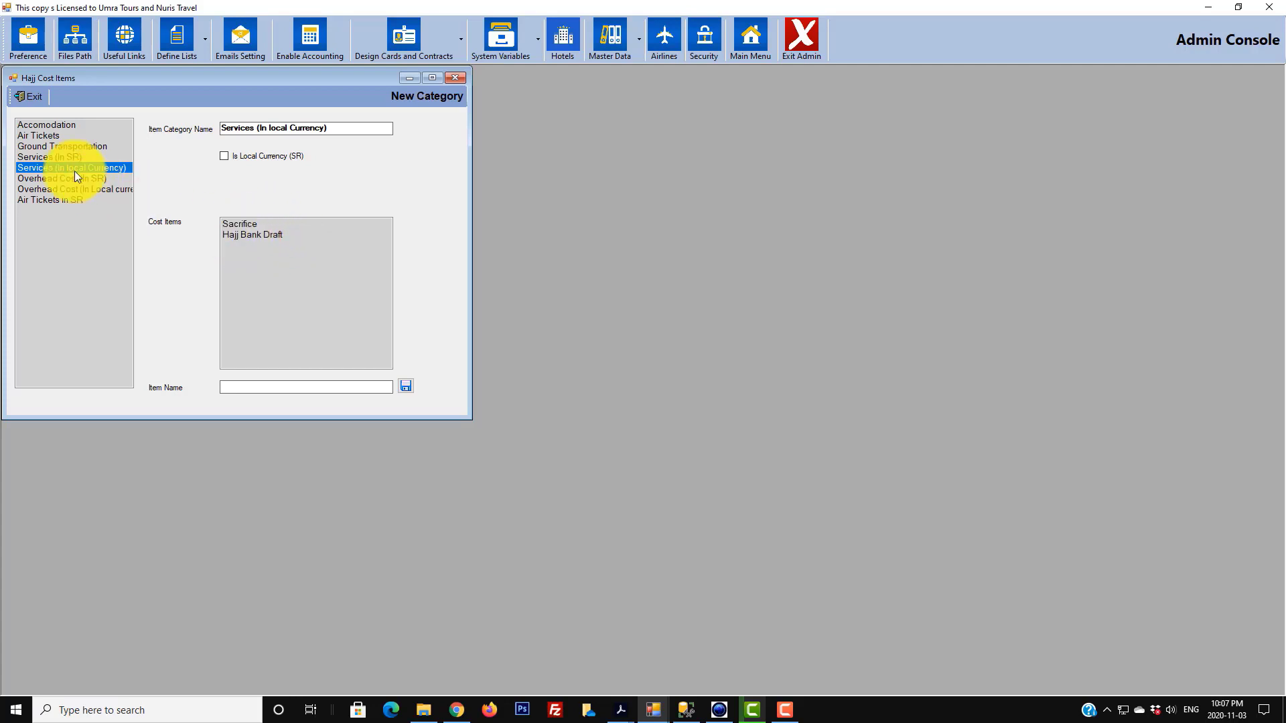
pyautogui.click(60, 155)
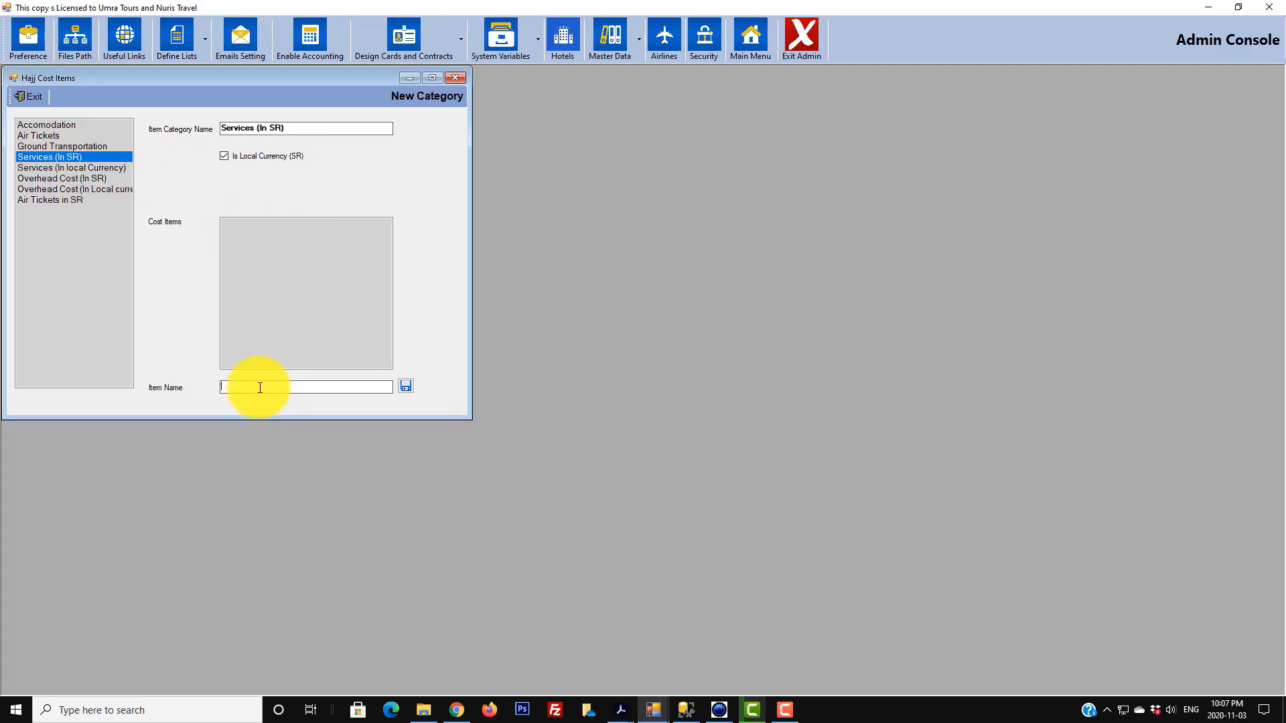
# - Add Umrah Visa, Tourist Visa and Transportation as Services (In SR) cost items
pyautogui.write('Umrah Visa')
pyautogui.click(405, 386)
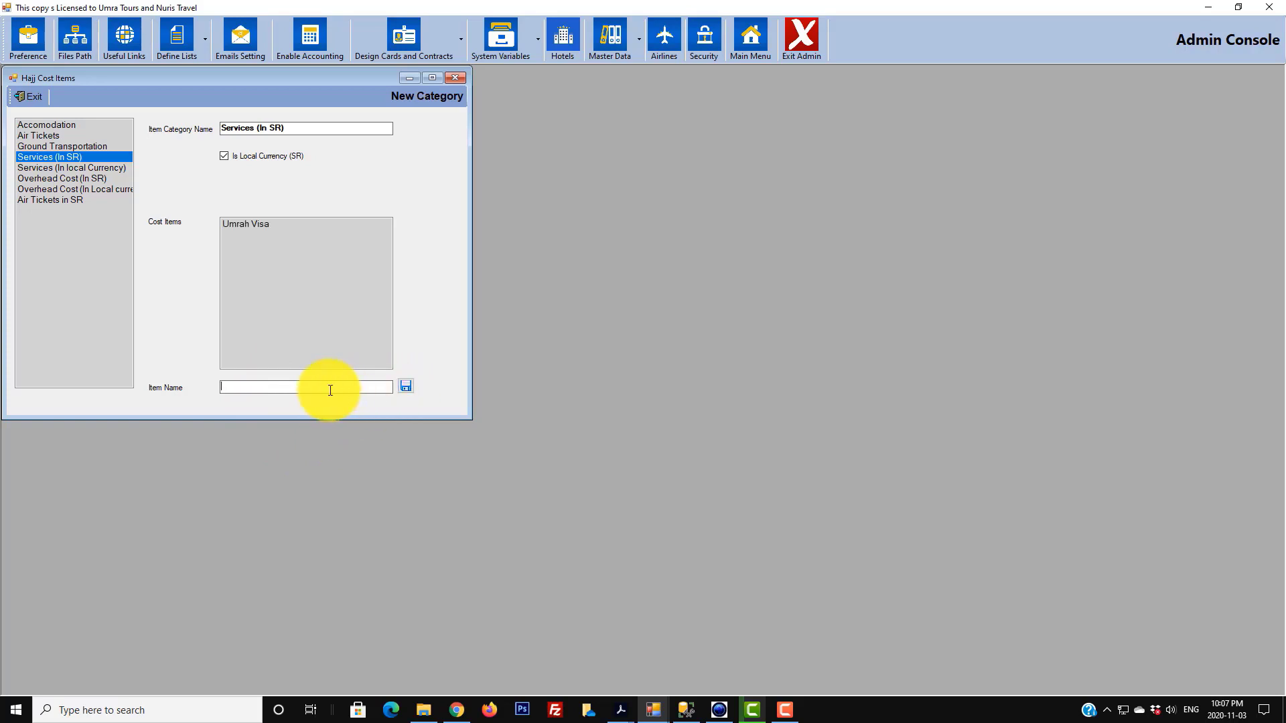
pyautogui.click(330, 390)
pyautogui.write('Tourist Visa')
pyautogui.click(406, 387)
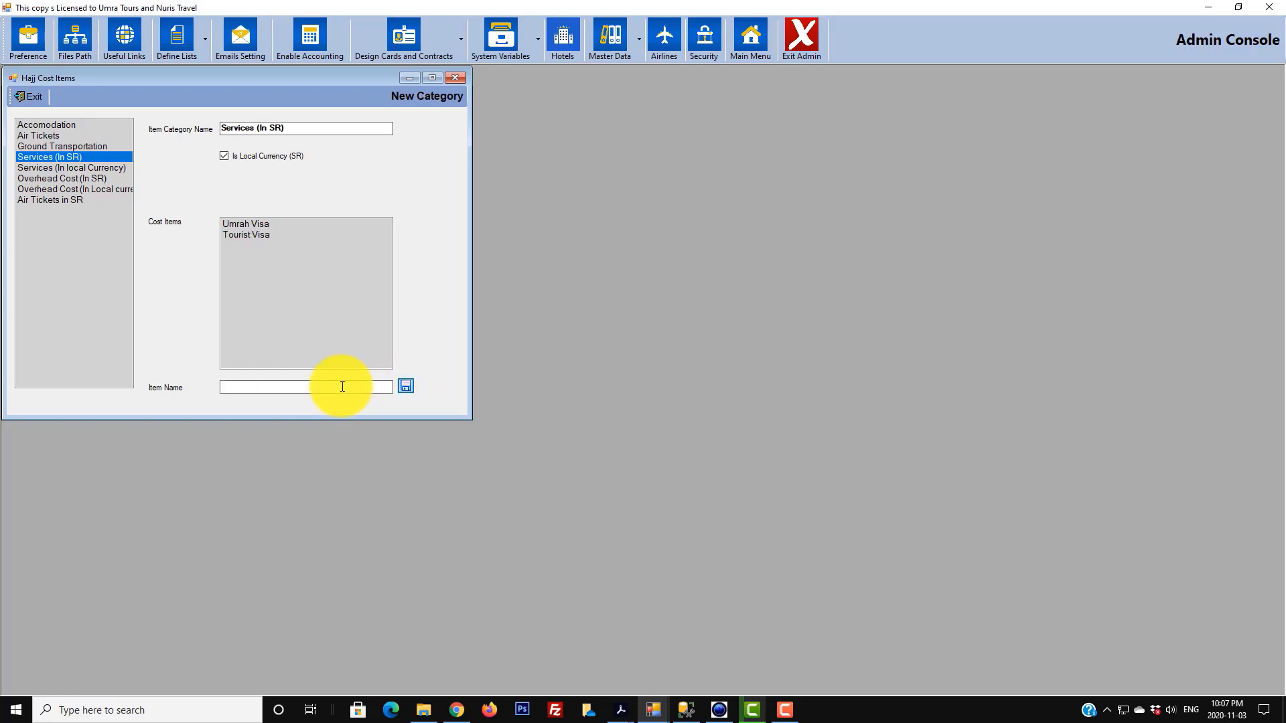
pyautogui.click(342, 386)
pyautogui.write('Transportation')
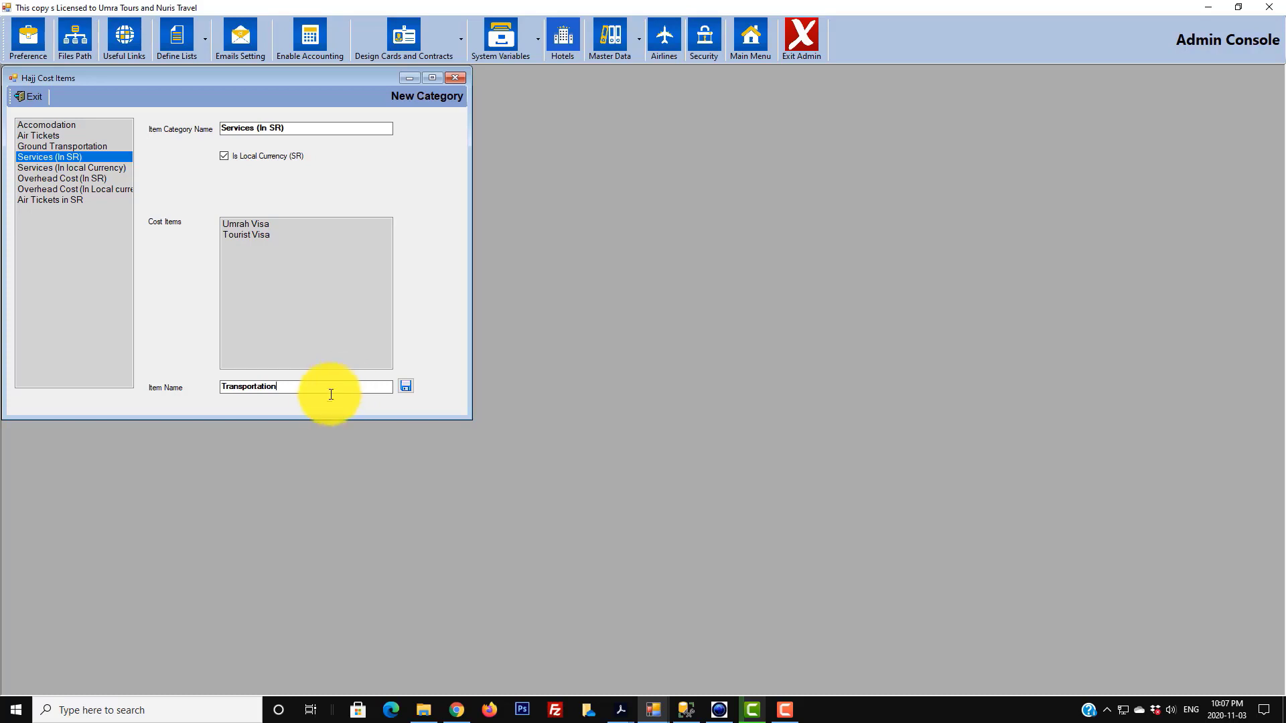
pyautogui.click(407, 387)
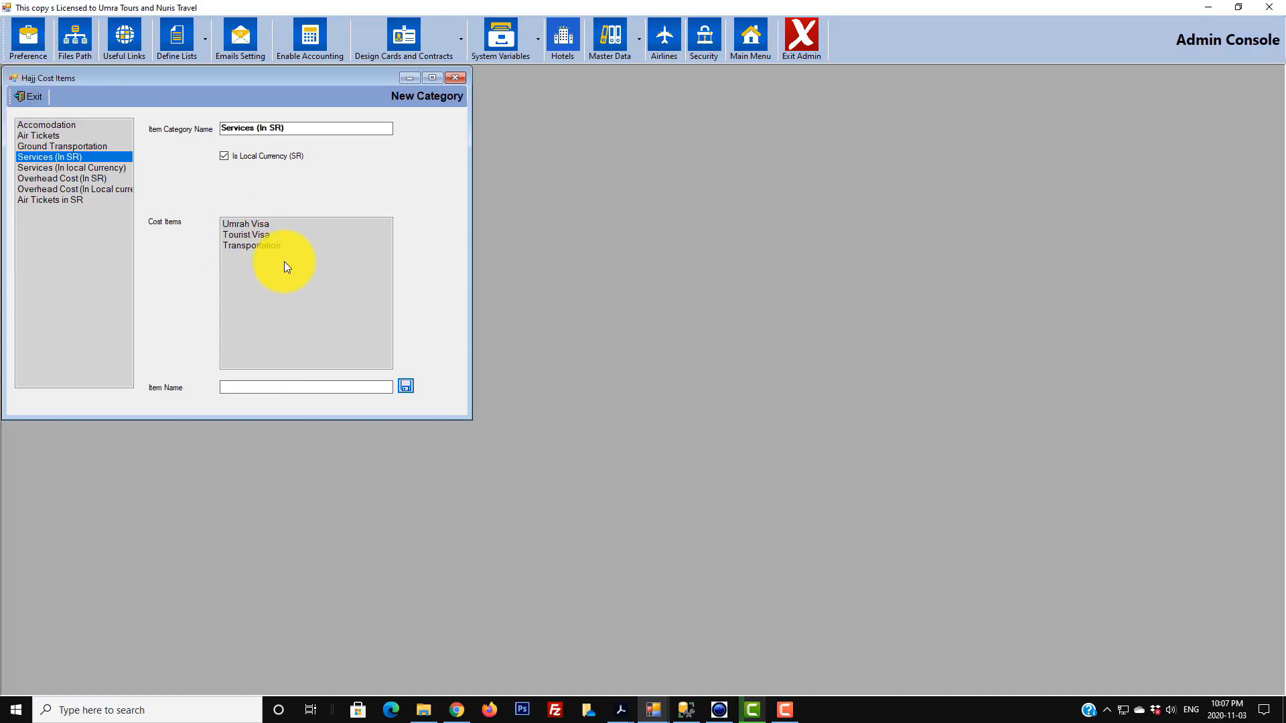
pyautogui.click(36, 98)
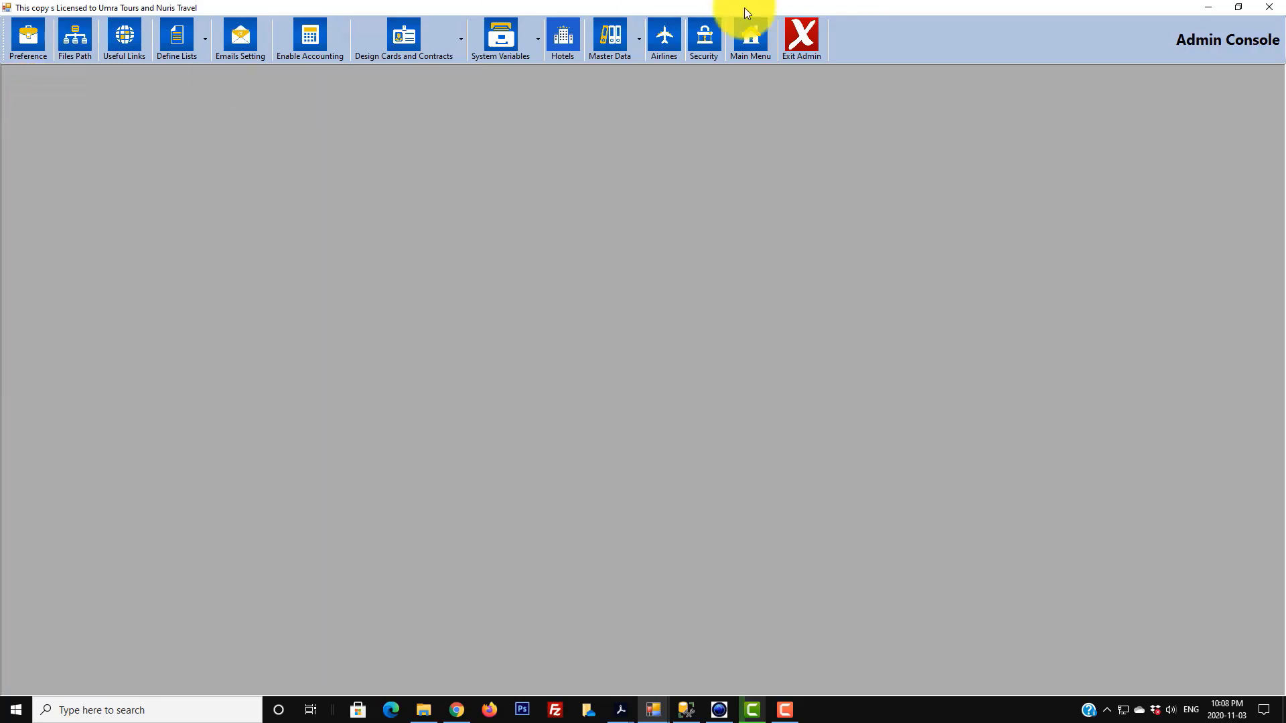
# - Exit the admin console and close the unsaved Umrah Visa Services form
pyautogui.click(804, 43)
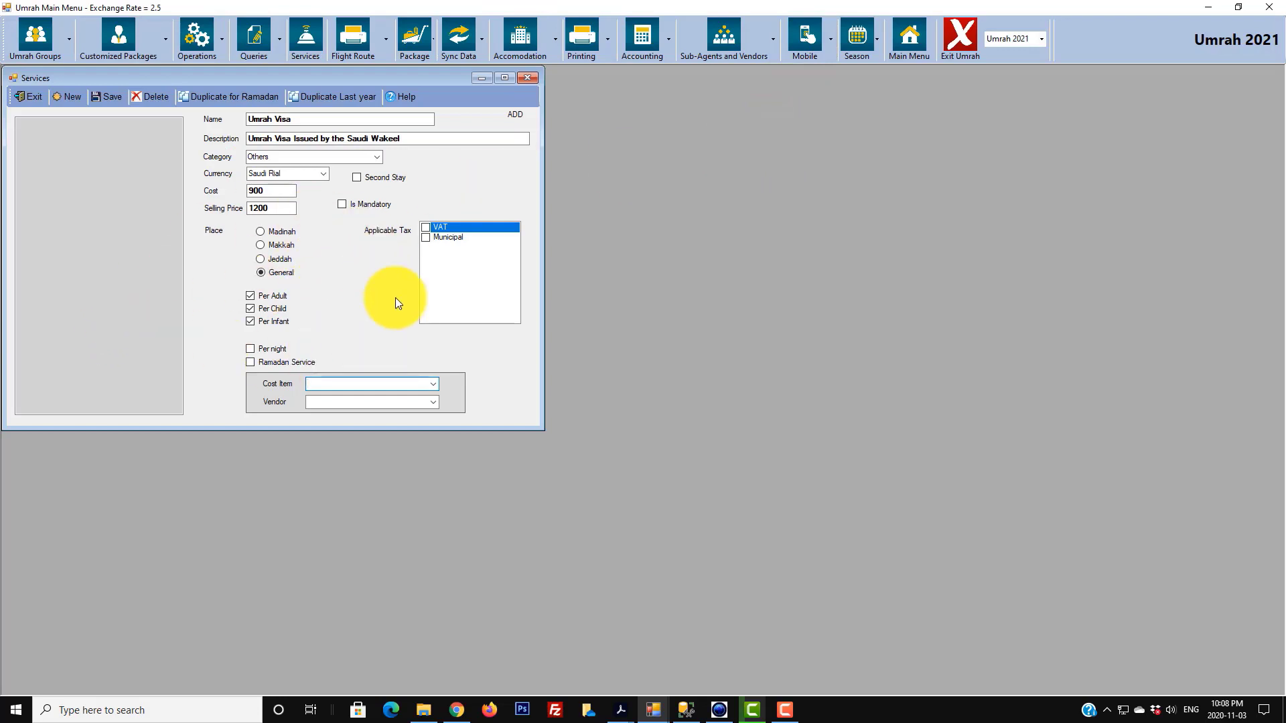
pyautogui.press('Tab')
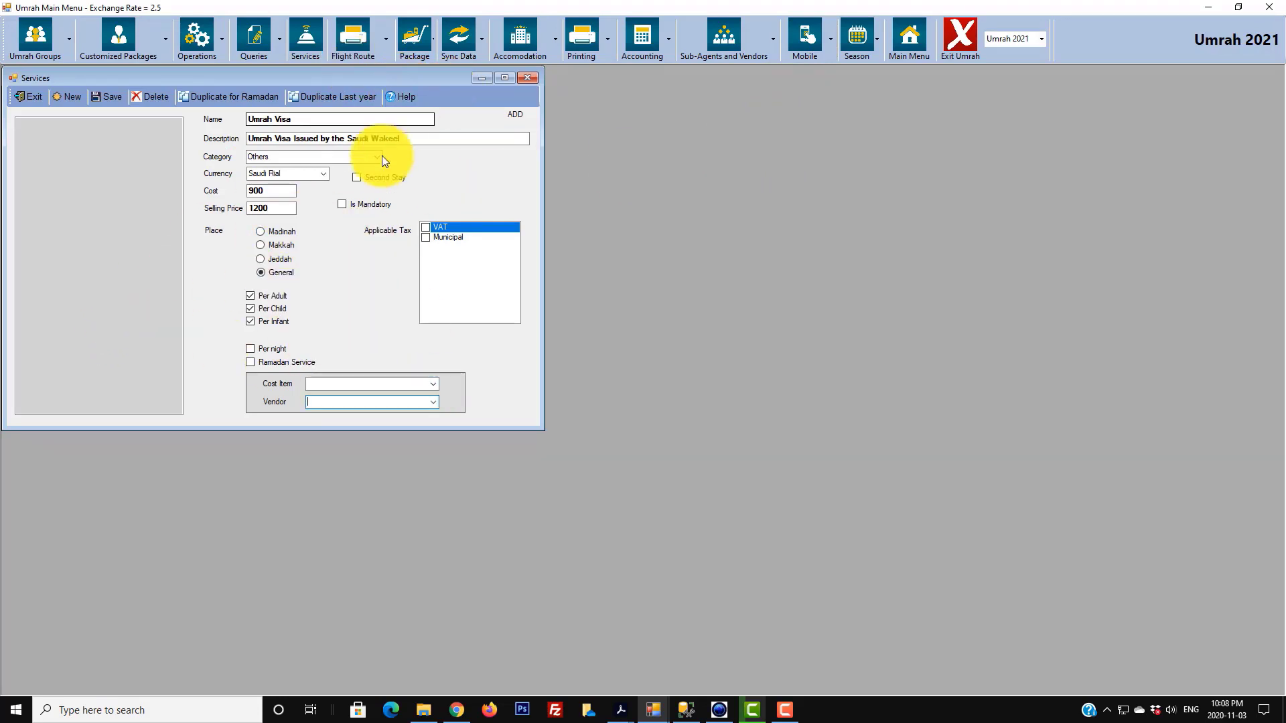
pyautogui.click(405, 383)
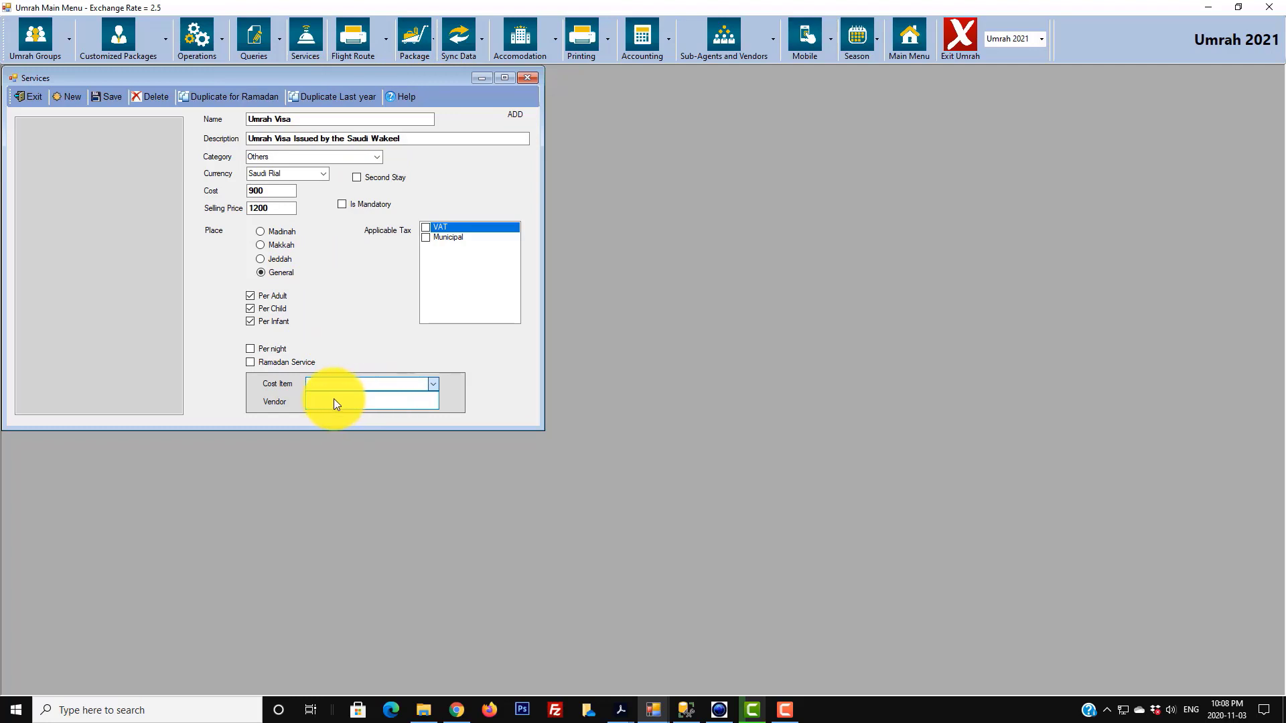
pyautogui.click(28, 96)
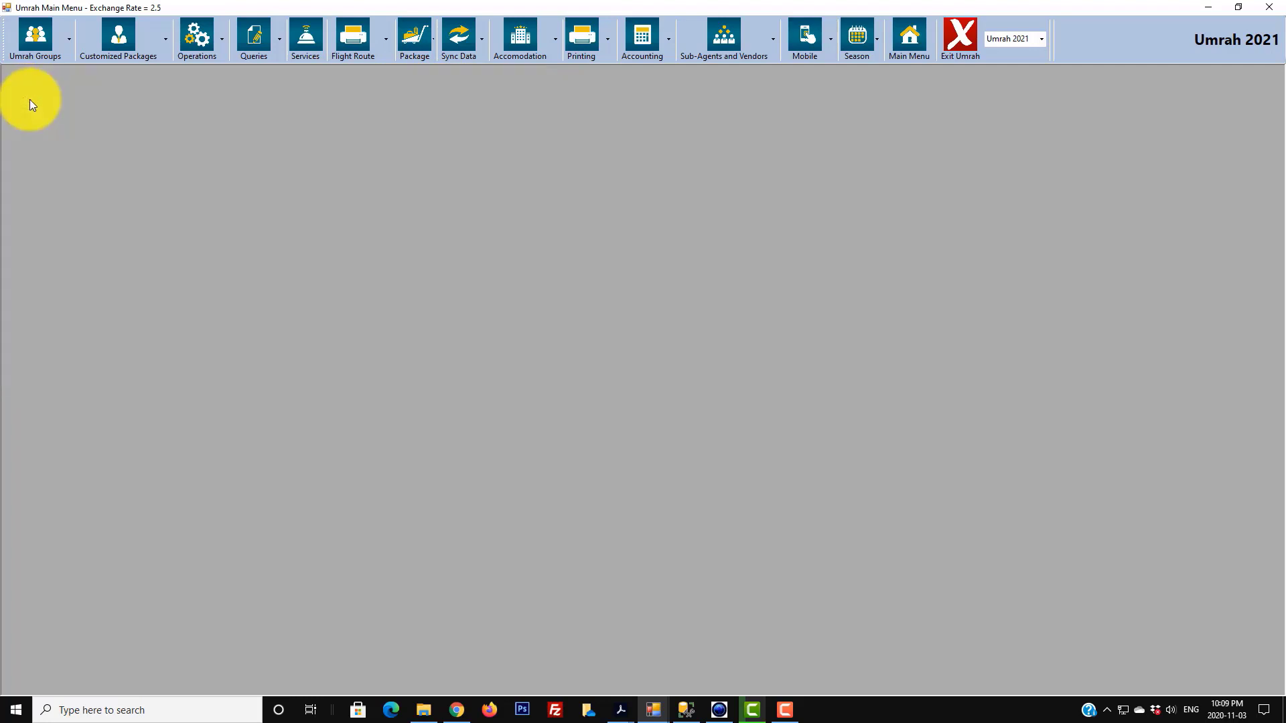
# - Reopen a blank Services form from the Umrah main menu toolbar
pyautogui.click(305, 37)
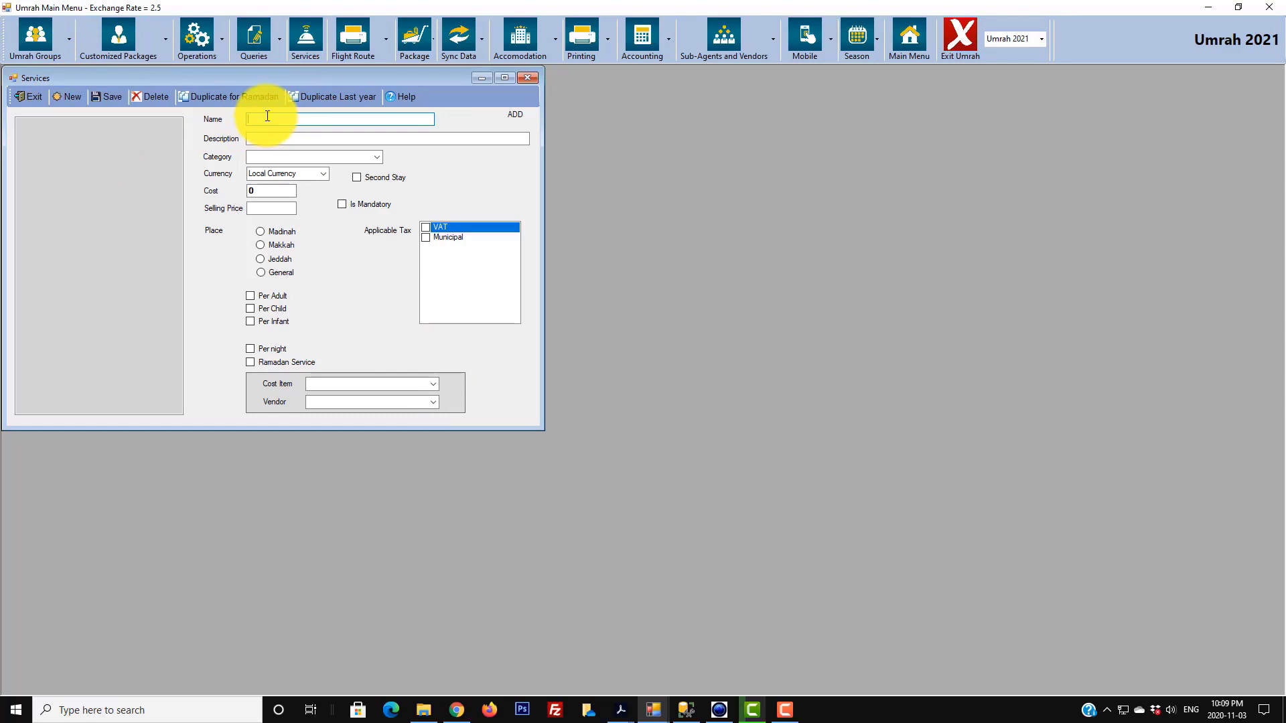
# - Enter name Umrah Visa with its description, category Others and currency Saudi Rial
pyautogui.write('Umrah Visa')
pyautogui.press('Tab')
pyautogui.write('Umrah Visa Issued by the Saudi Wakeel')
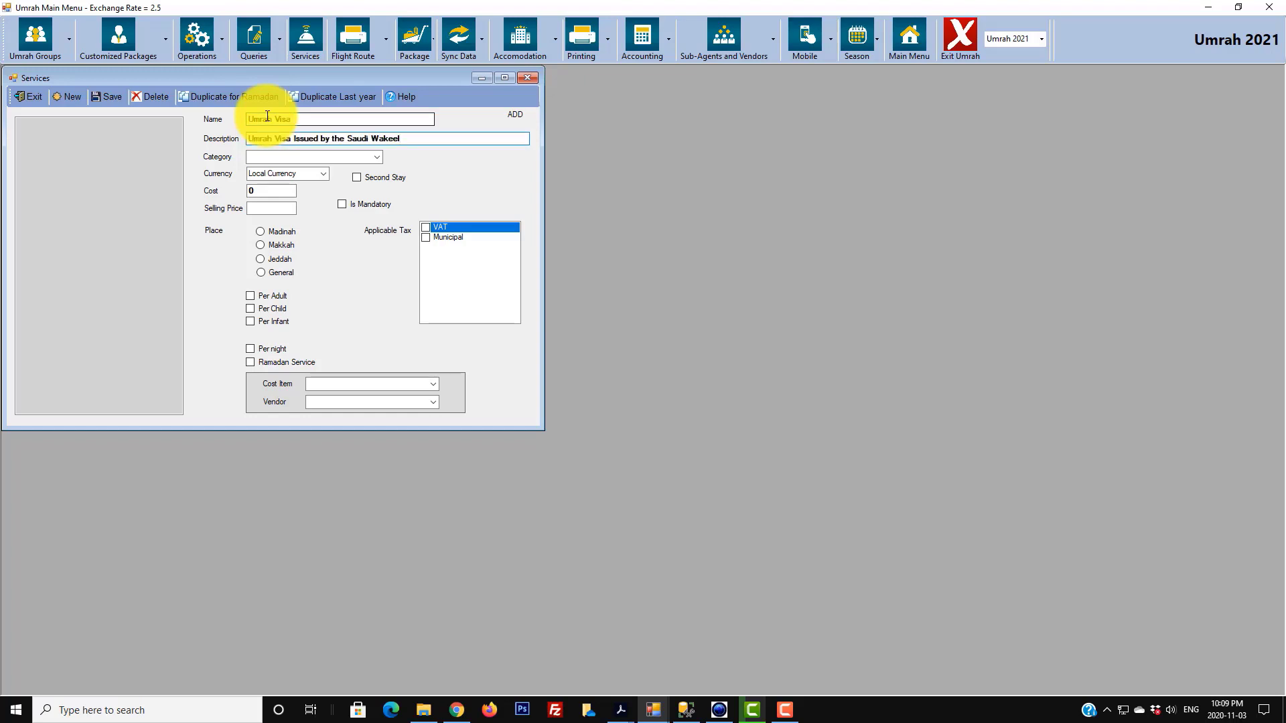
pyautogui.click(376, 156)
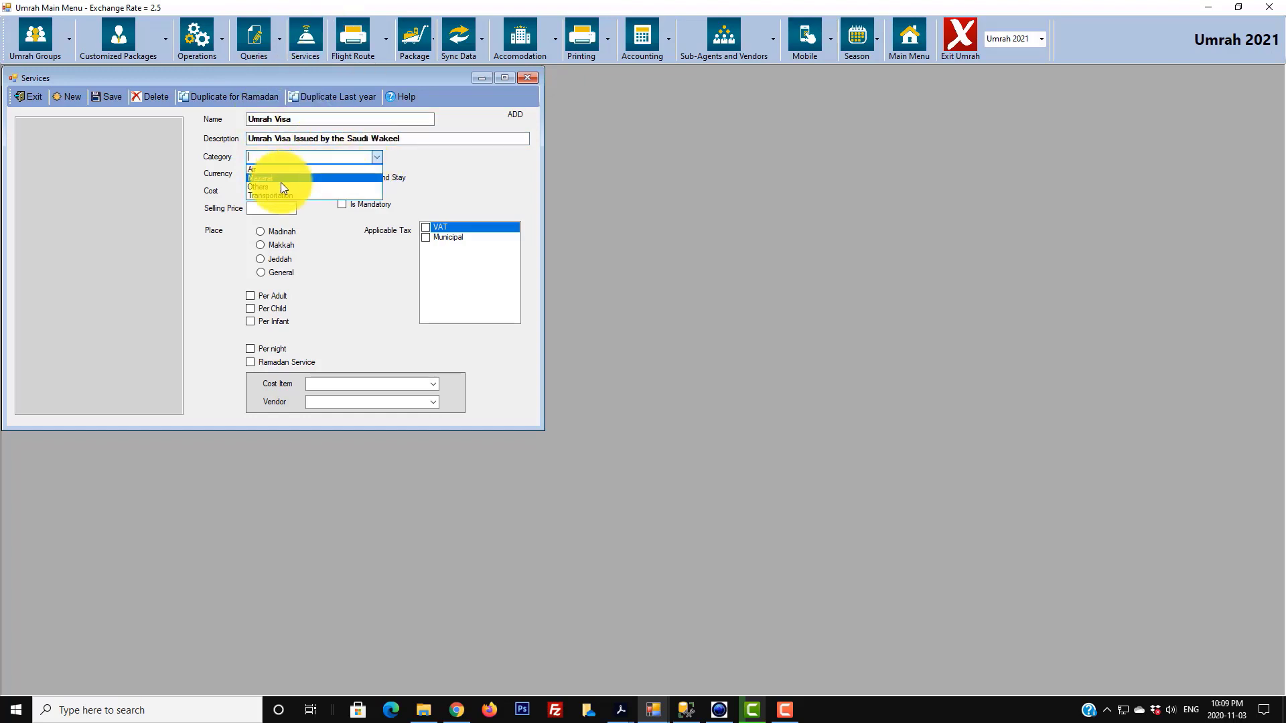
pyautogui.click(280, 185)
pyautogui.click(322, 173)
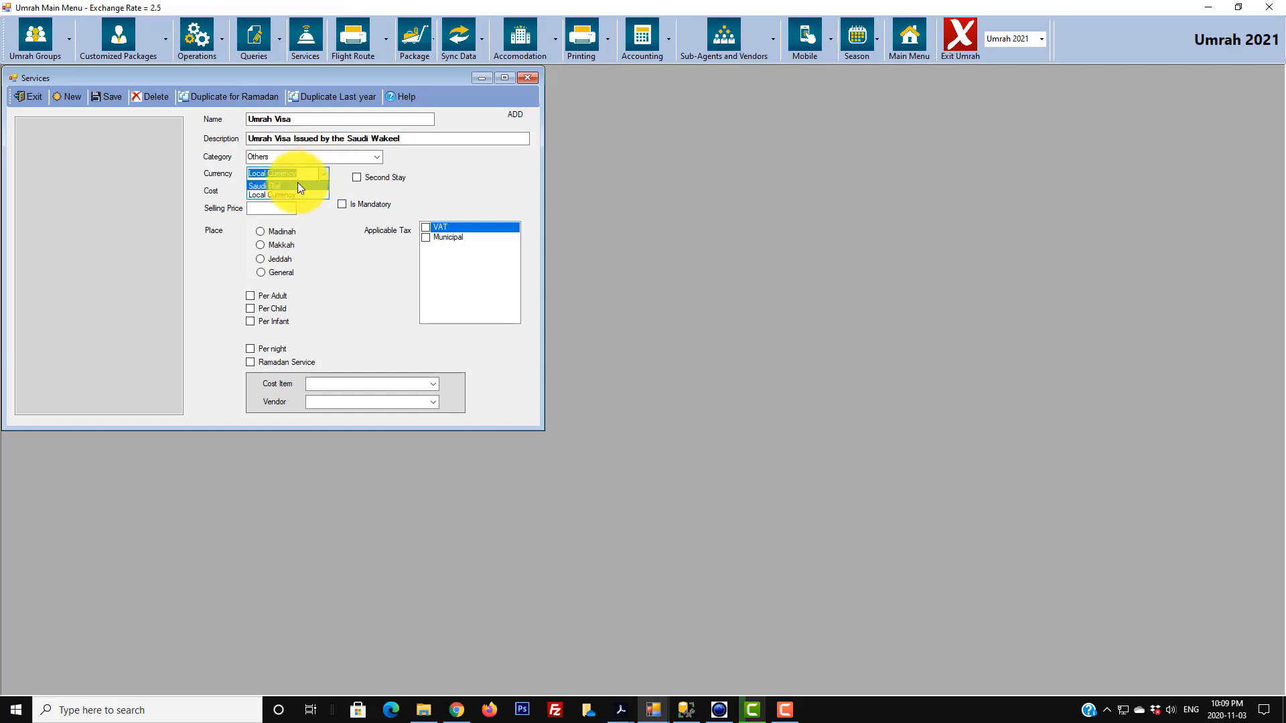
pyautogui.click(297, 185)
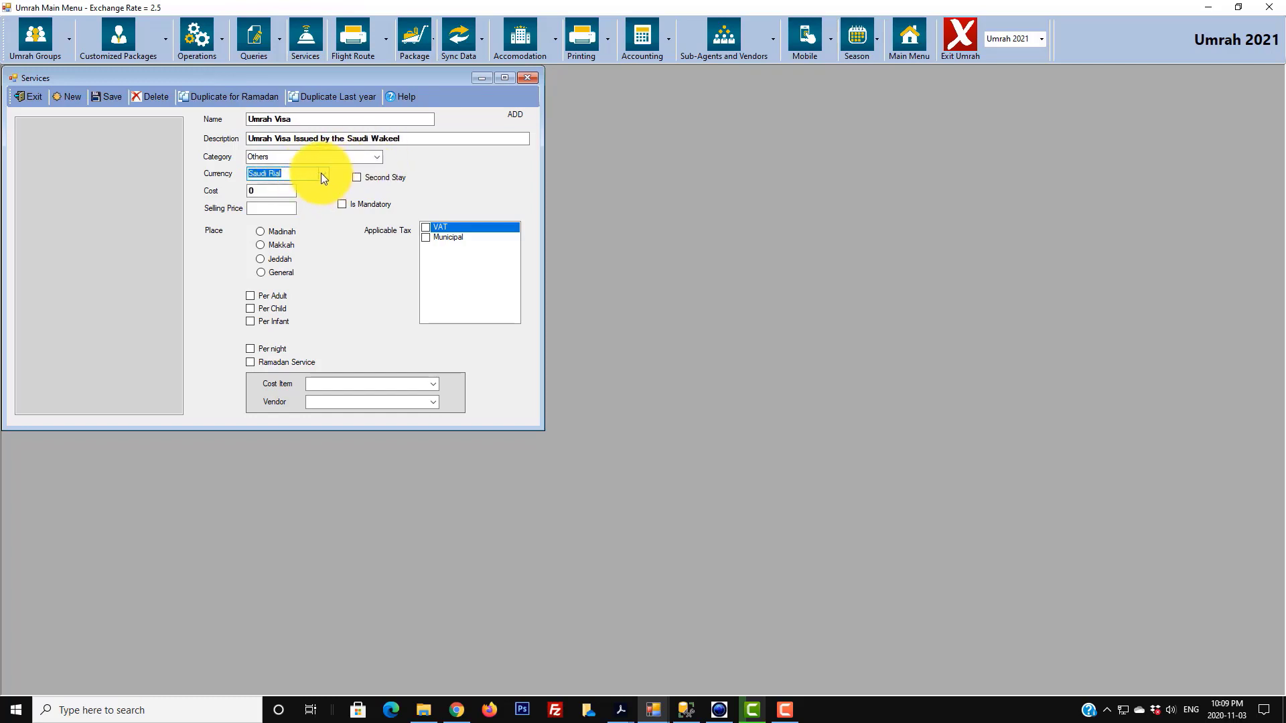
# - Enter cost 900 and selling price 1200, and set the place to General
pyautogui.press('Tab')
pyautogui.write('900')
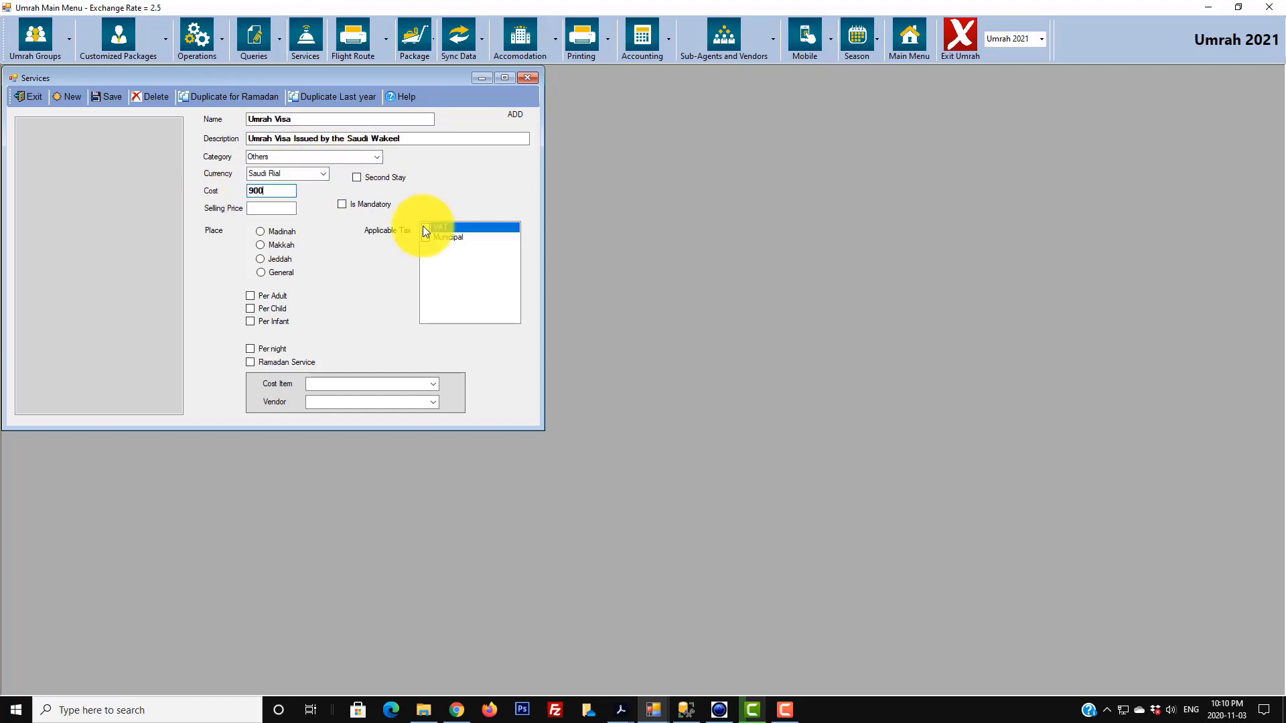
pyautogui.press('Tab')
pyautogui.write('1200')
pyautogui.click(279, 274)
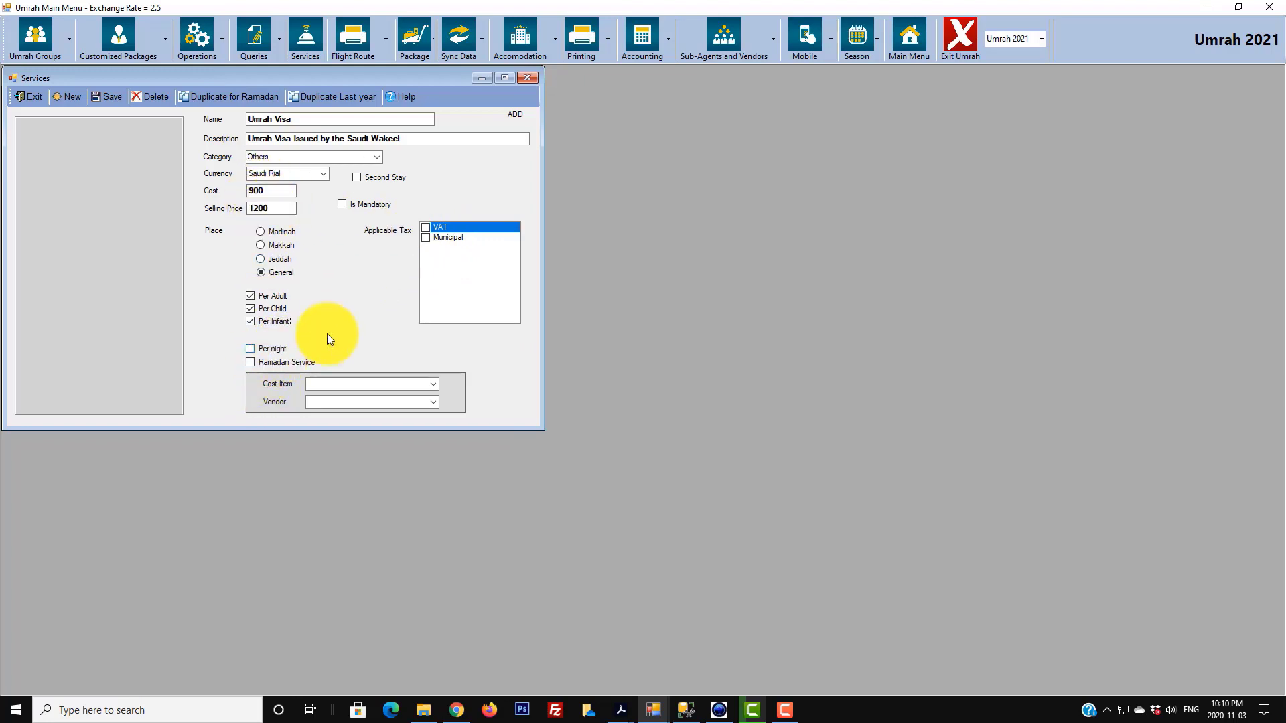
pyautogui.click(432, 384)
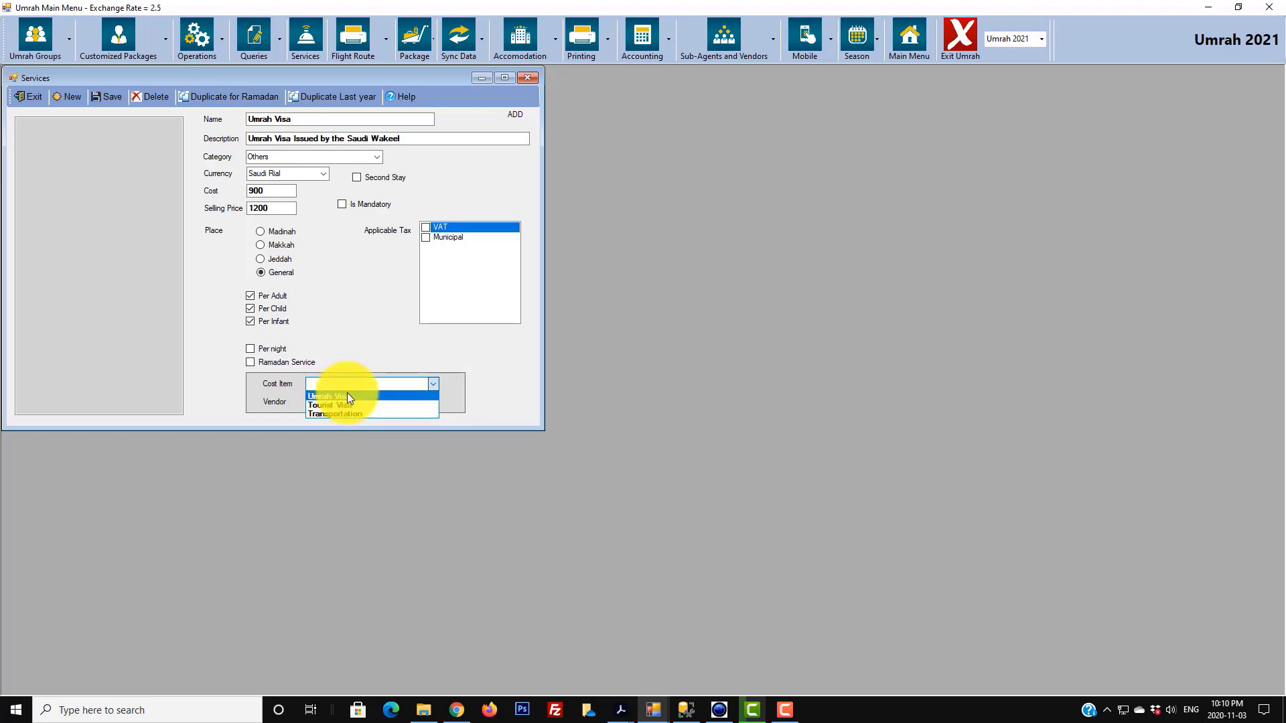
# - Recheck the category and cost item dropdowns, leaving cost item blank, then bring the launcher forward
pyautogui.click(352, 340)
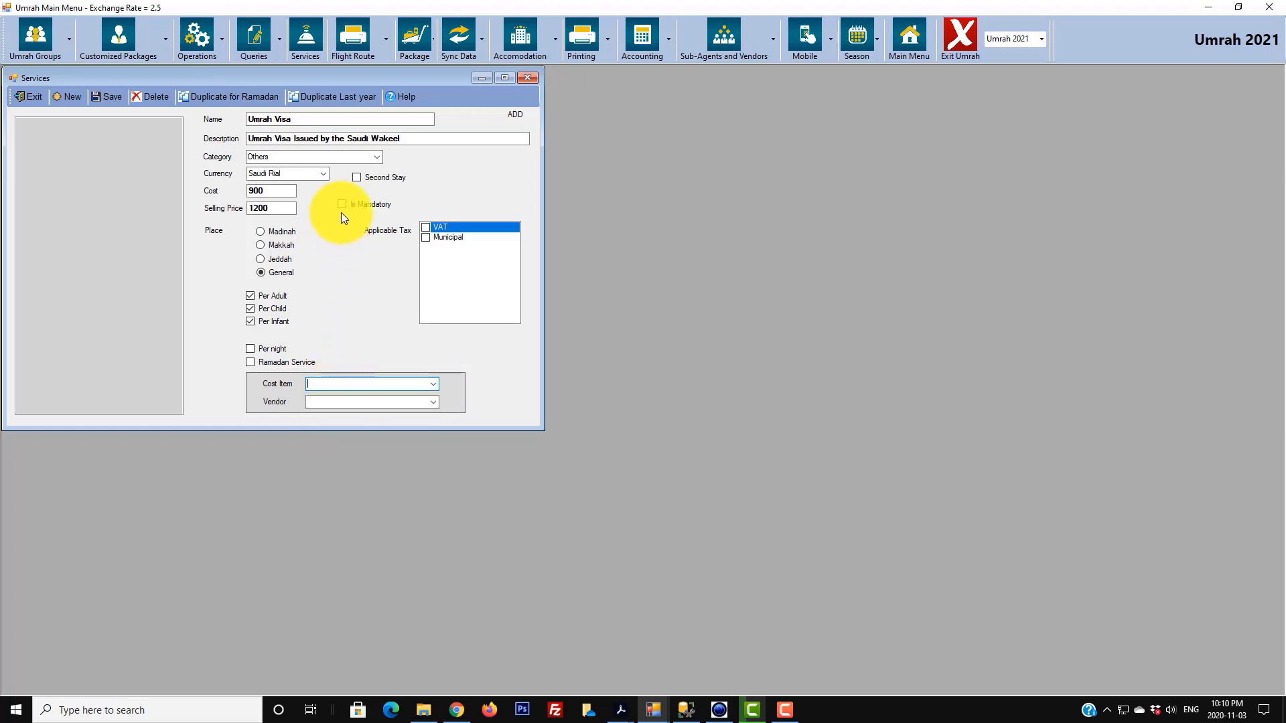
pyautogui.click(380, 158)
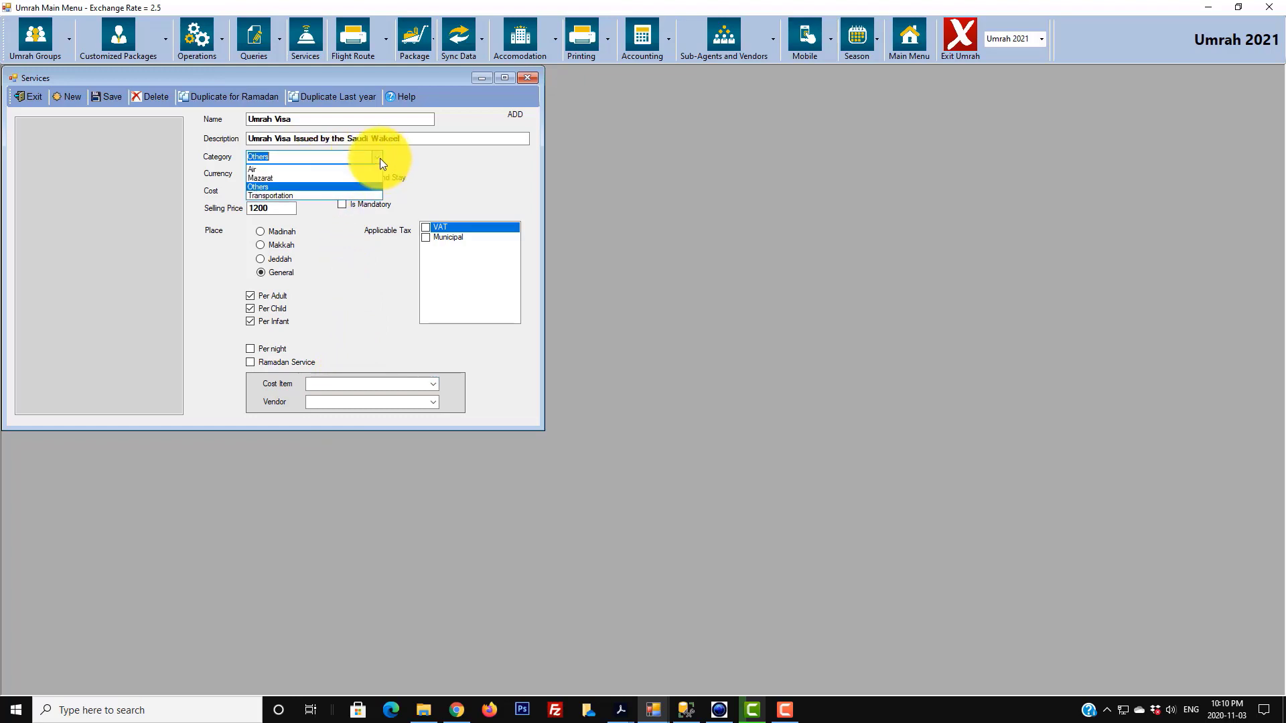
pyautogui.click(269, 195)
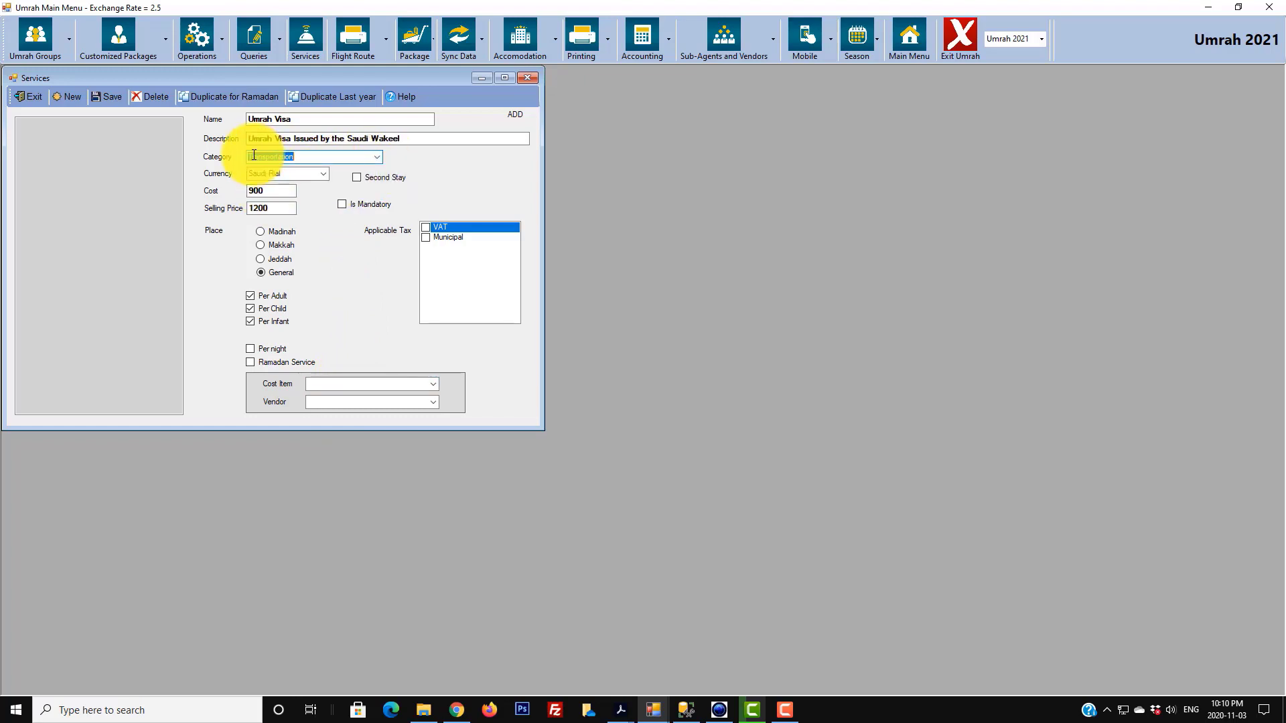
pyautogui.click(434, 385)
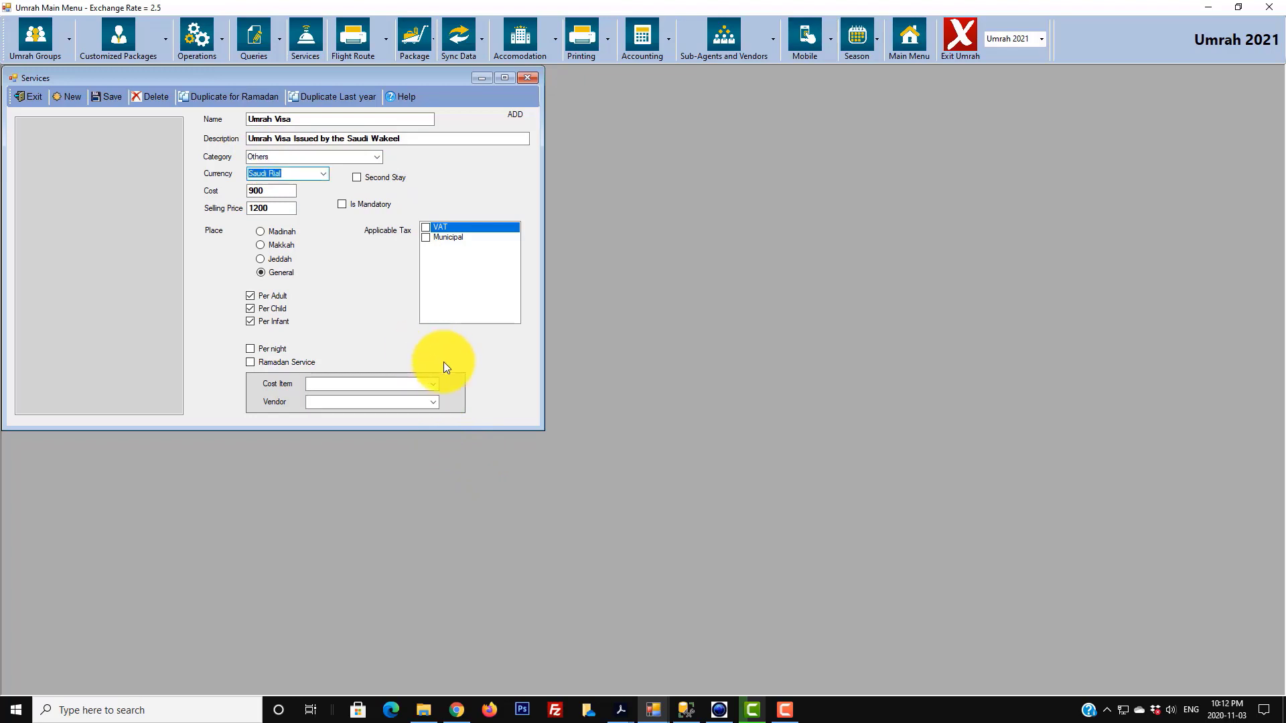
pyautogui.click(433, 384)
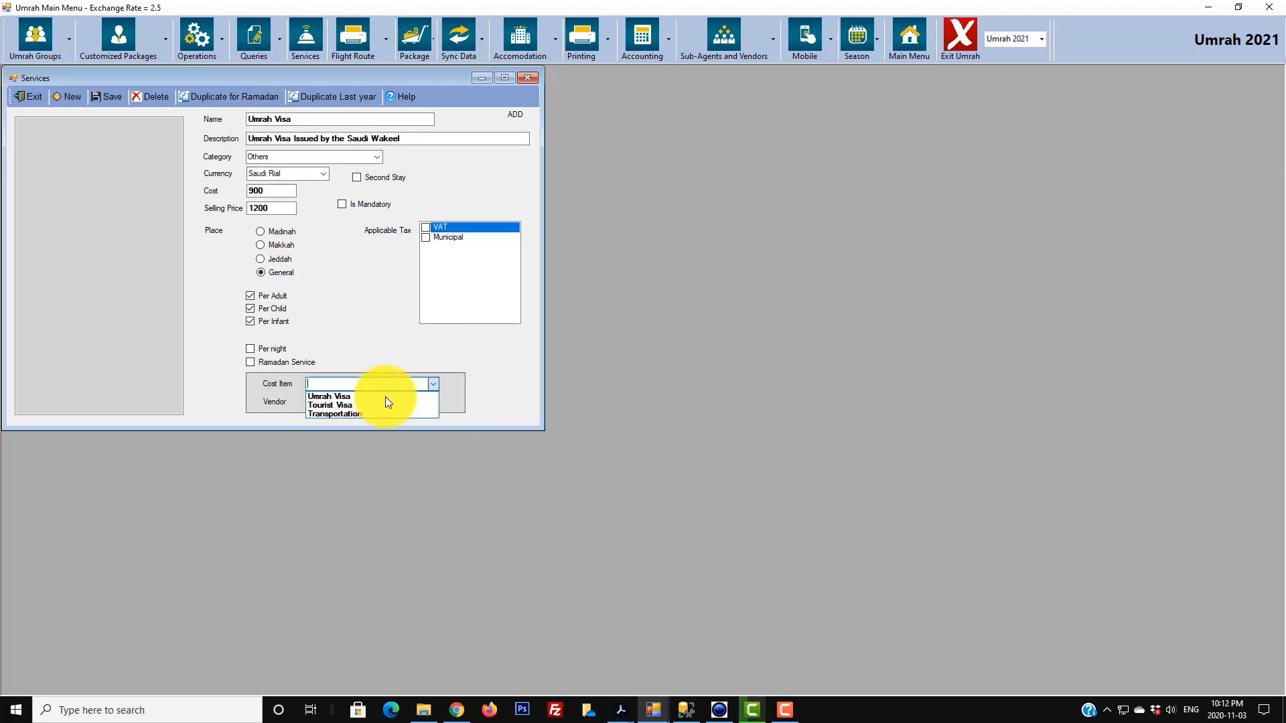
pyautogui.click(335, 335)
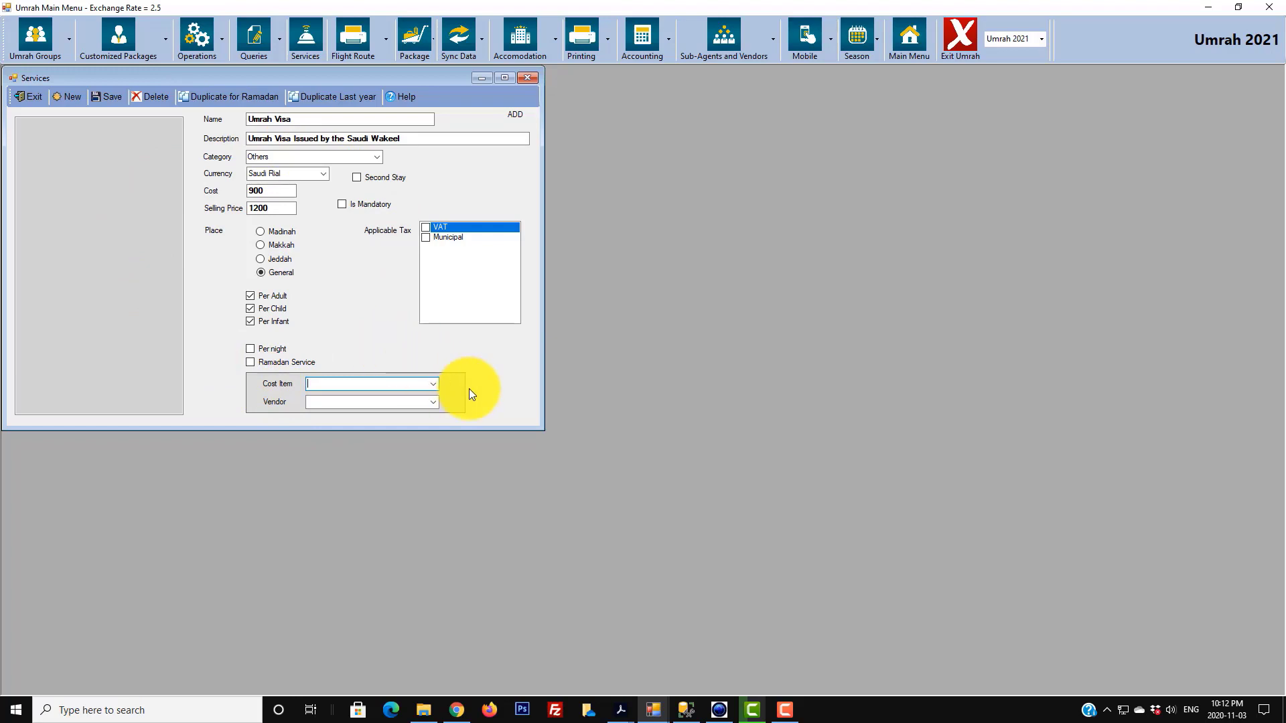
pyautogui.moveTo(652, 708)
pyautogui.click(597, 665)
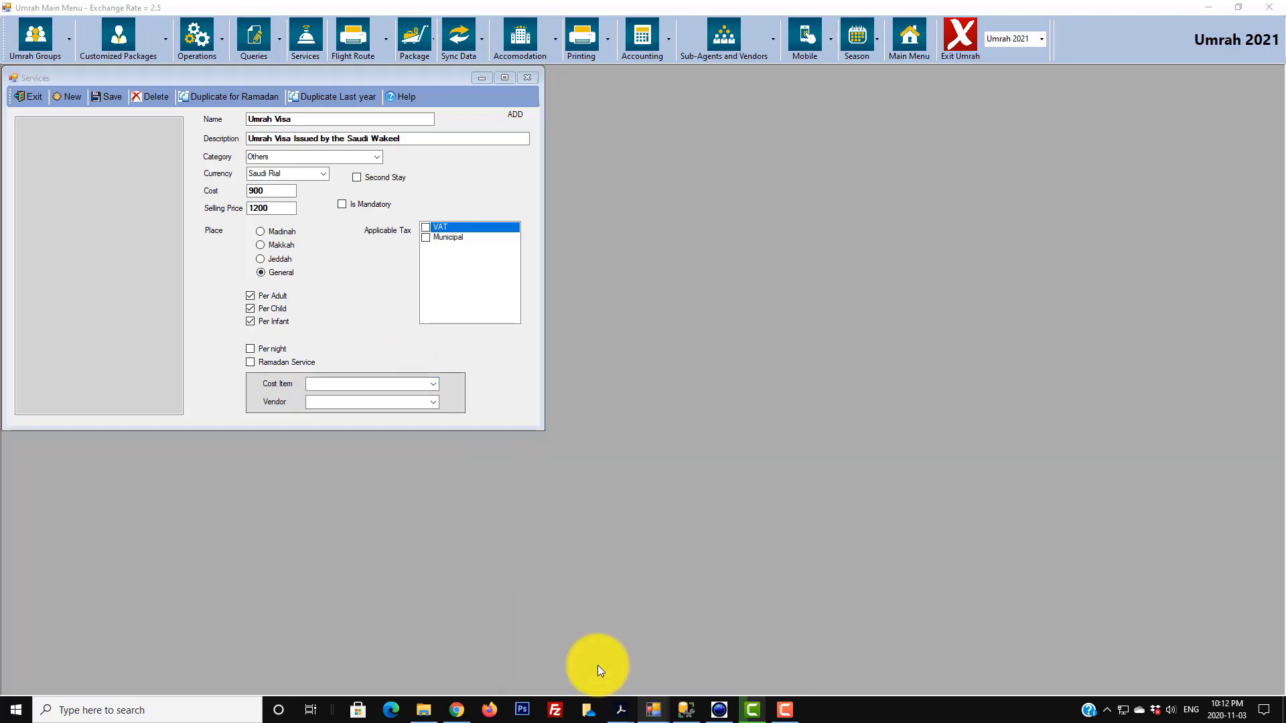
# - Add ZamZam Water as a Services (In SR) cost item in the Cost Items setup
pyautogui.click(533, 337)
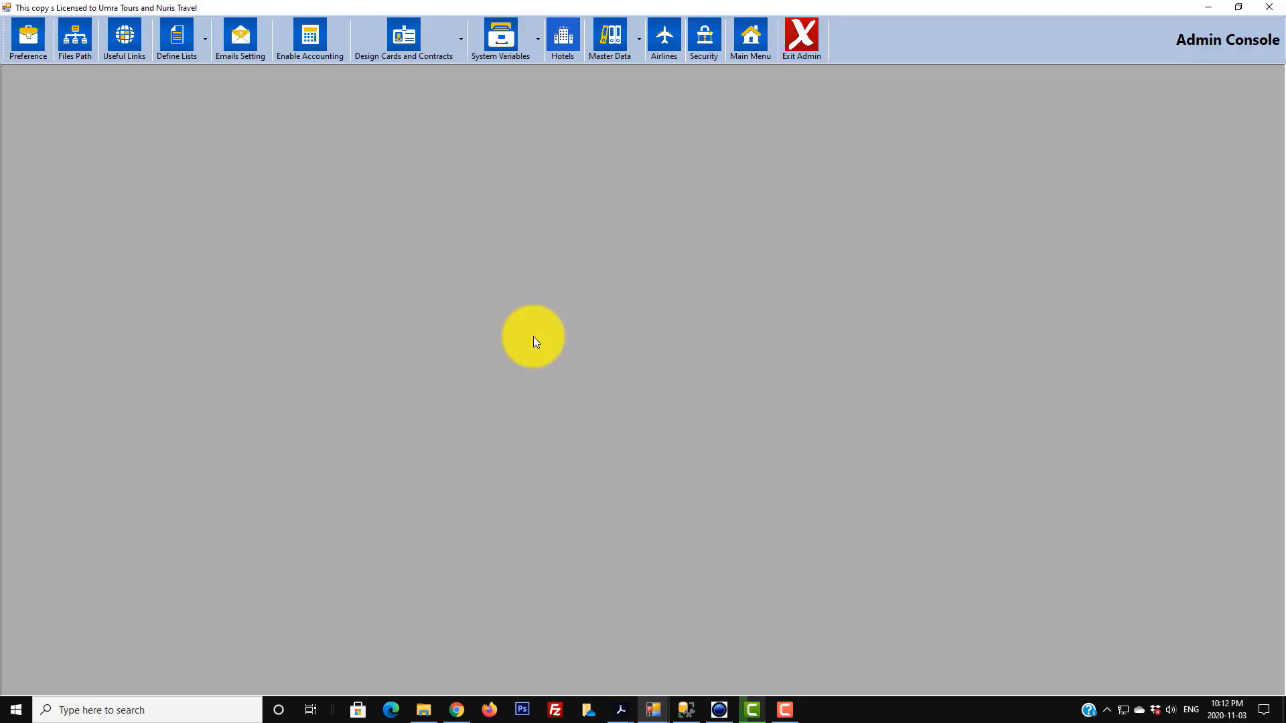
pyautogui.click(639, 38)
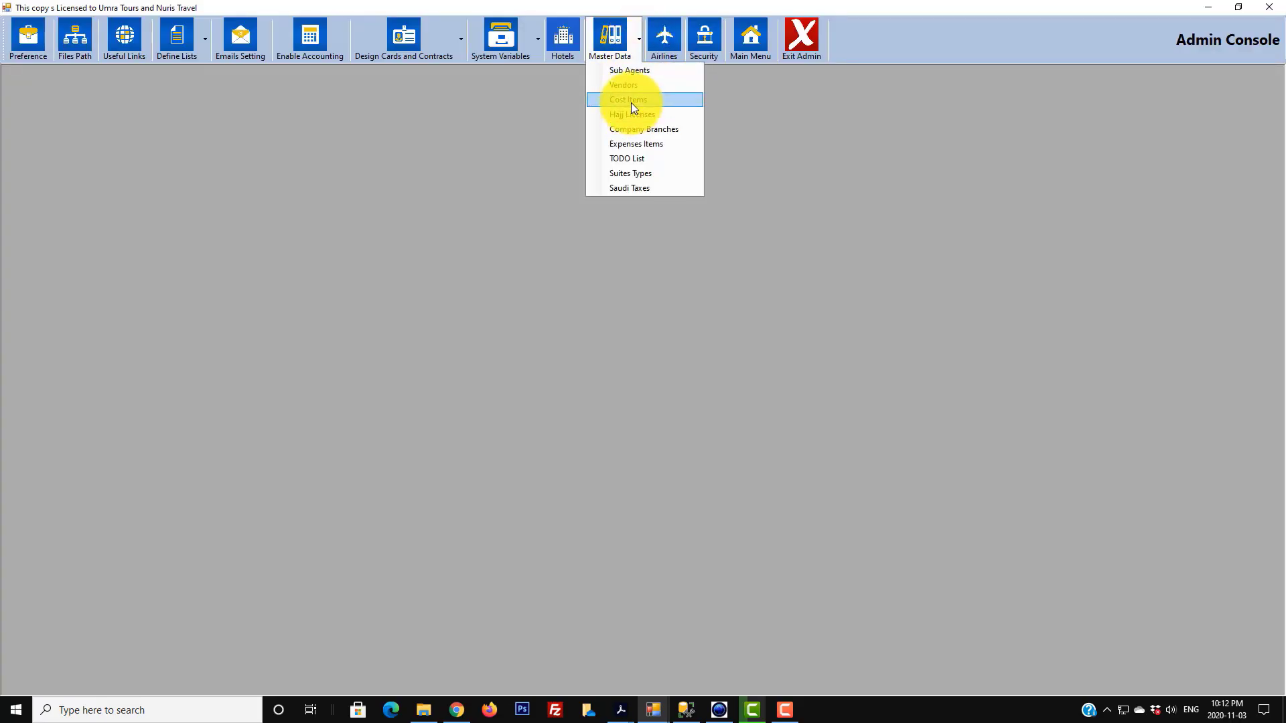
pyautogui.click(633, 107)
pyautogui.click(57, 157)
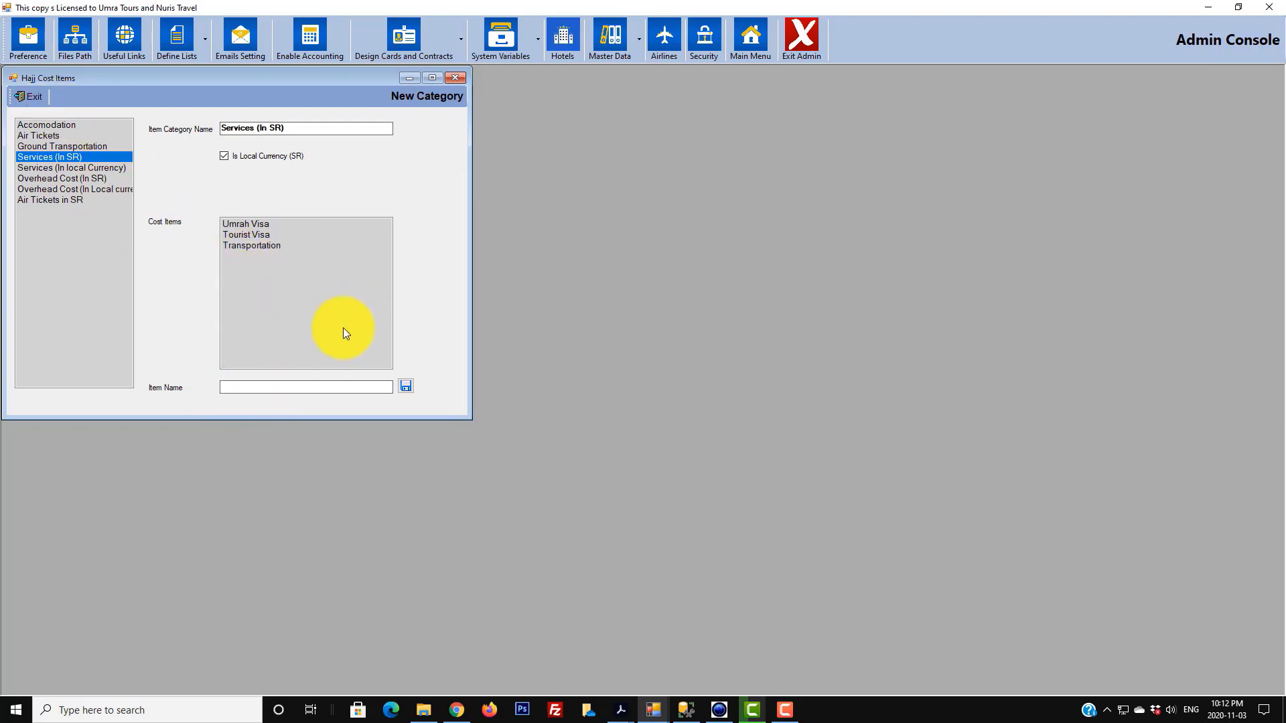
pyautogui.click(249, 390)
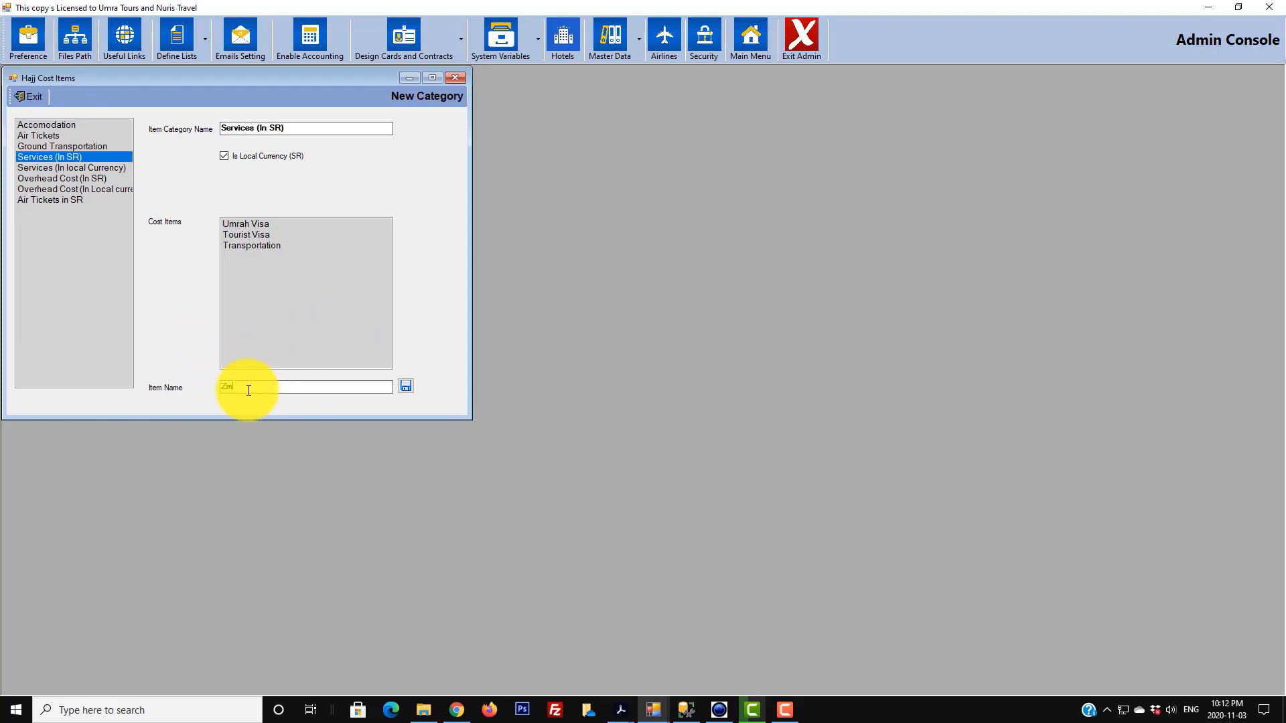
pyautogui.write('ZamZam Water')
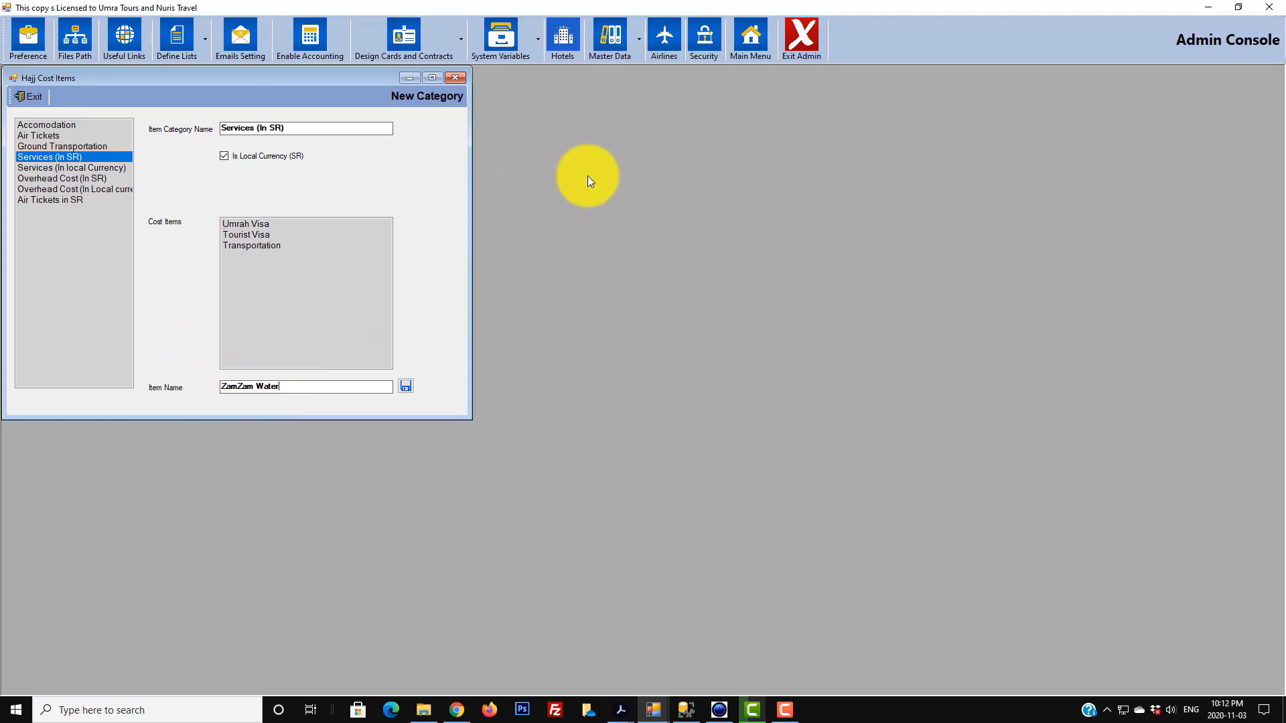
pyautogui.click(407, 385)
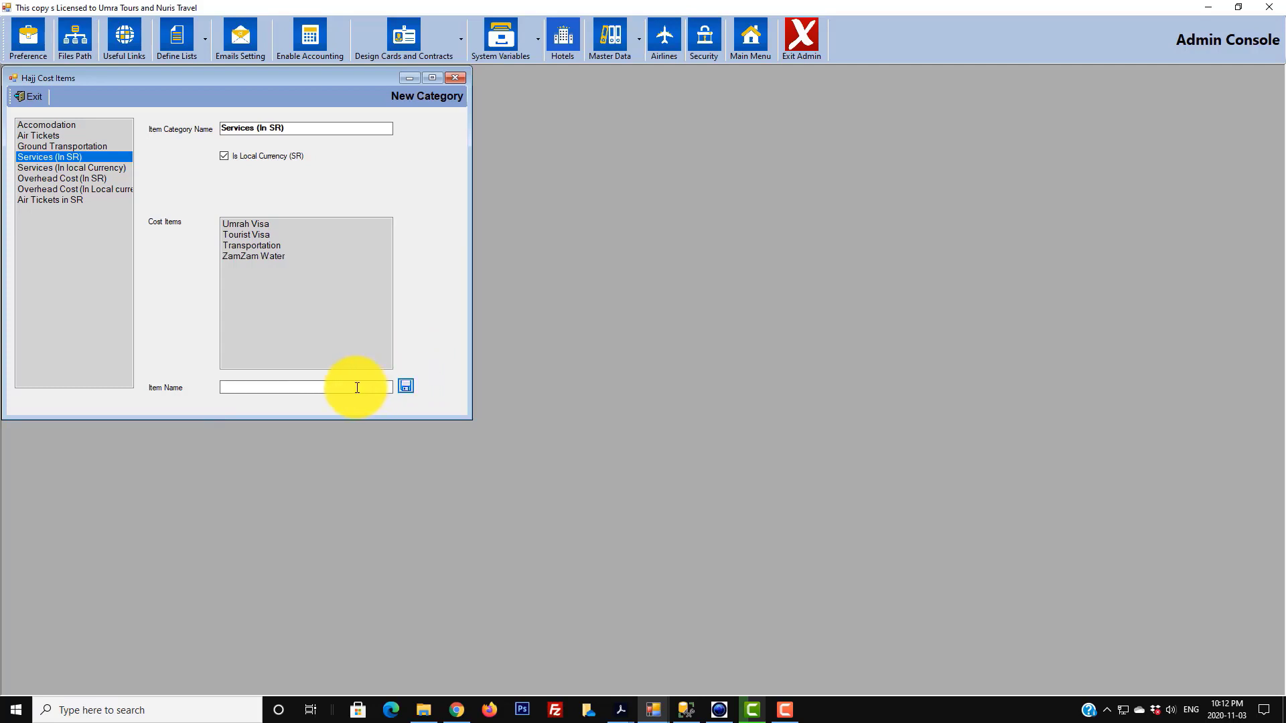
pyautogui.click(353, 388)
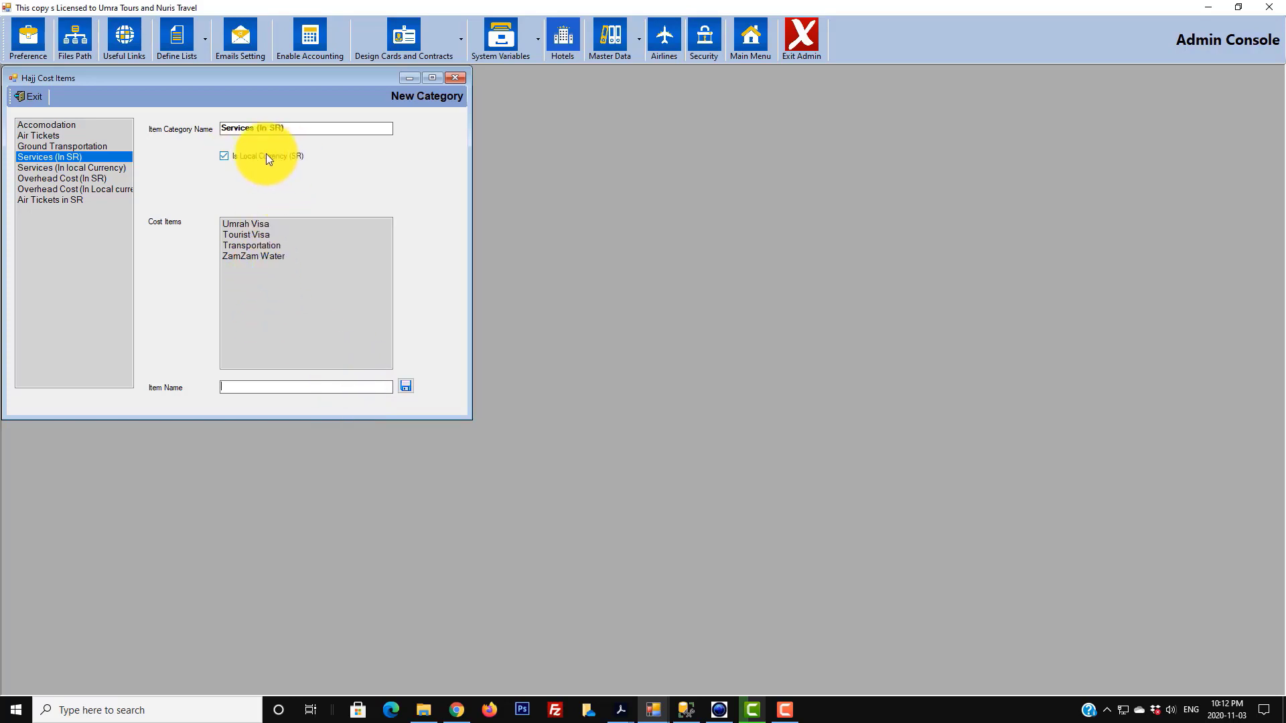
pyautogui.click(81, 169)
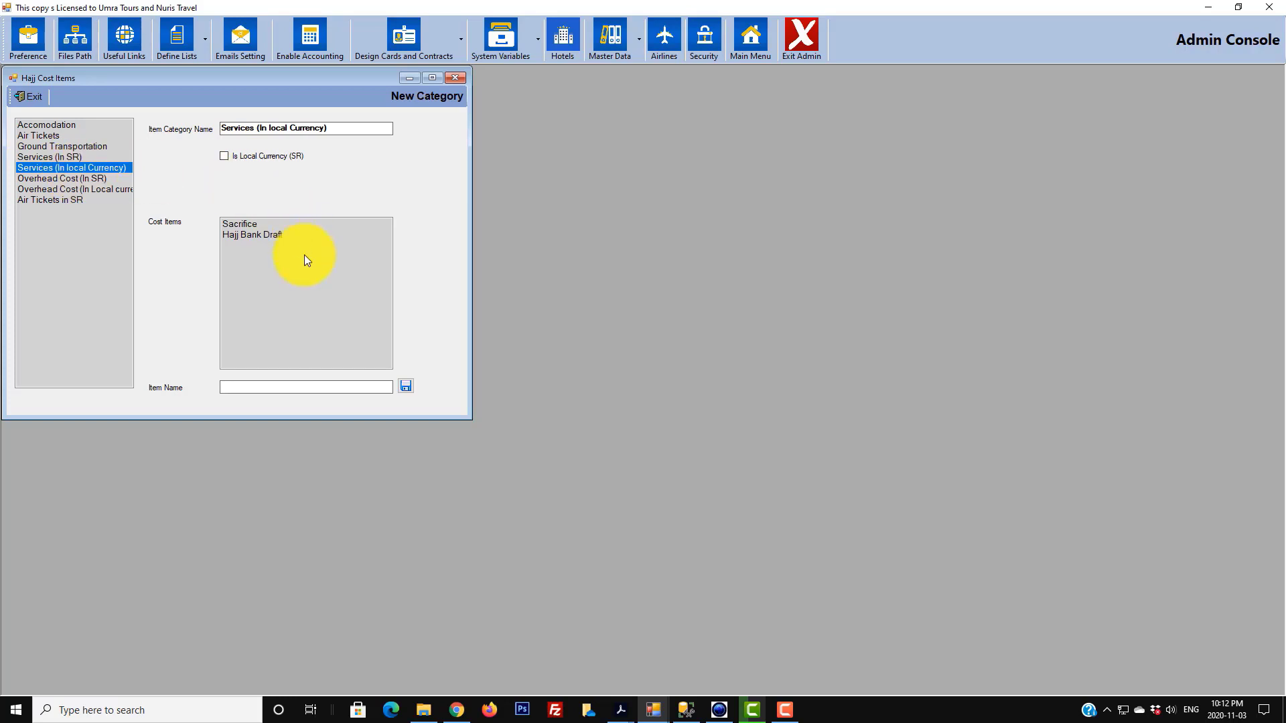
pyautogui.click(30, 98)
# - Exit admin, assign cost item Umrah Visa and vendor General Vendor, and save the service
pyautogui.click(807, 35)
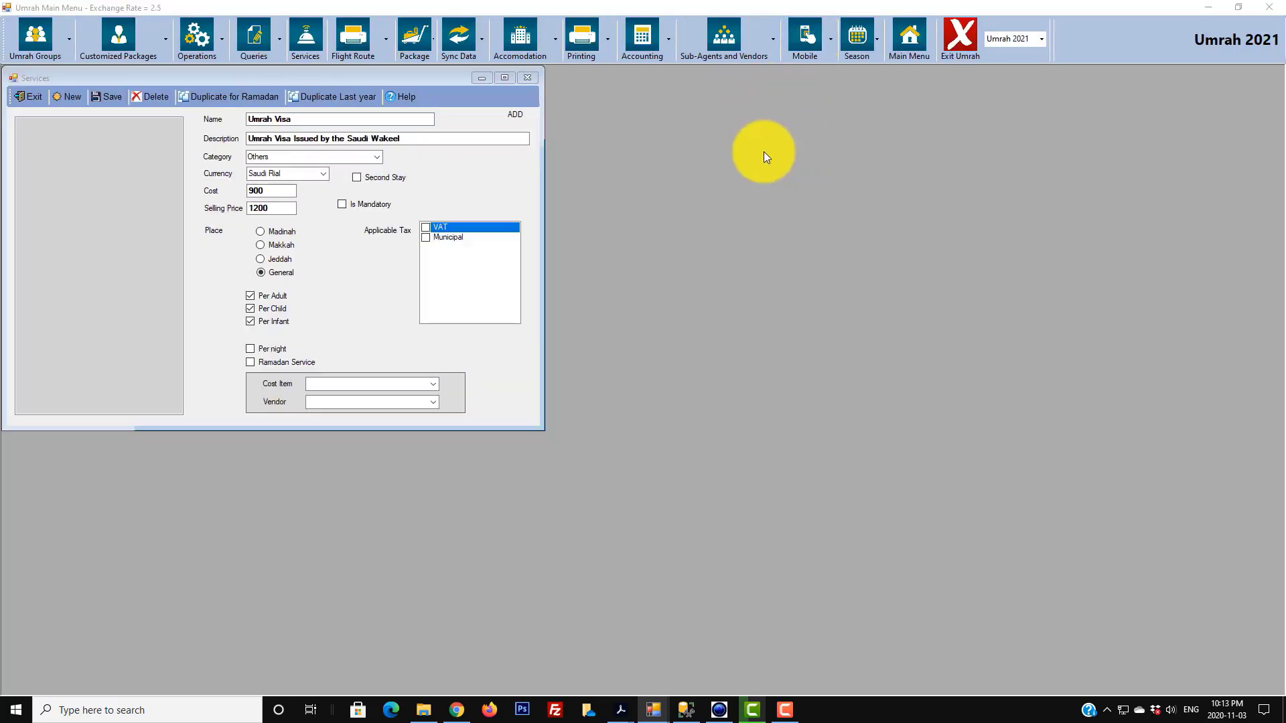
pyautogui.click(433, 384)
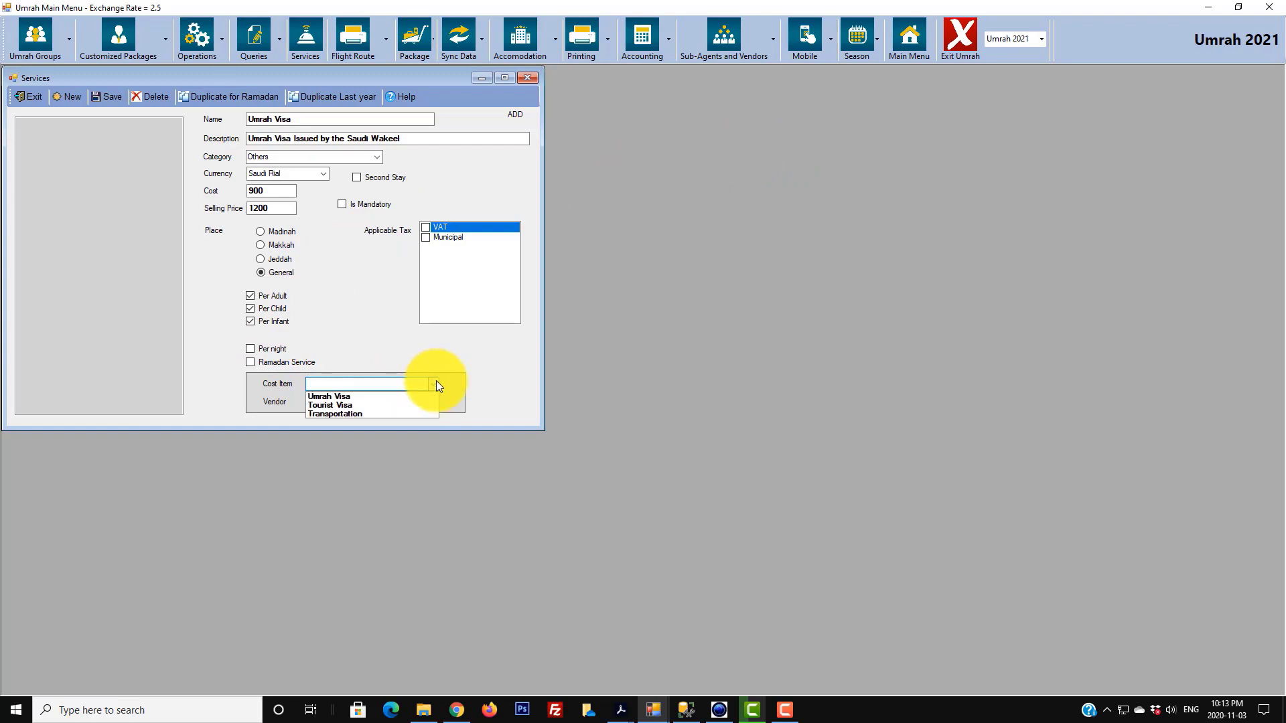
pyautogui.click(356, 396)
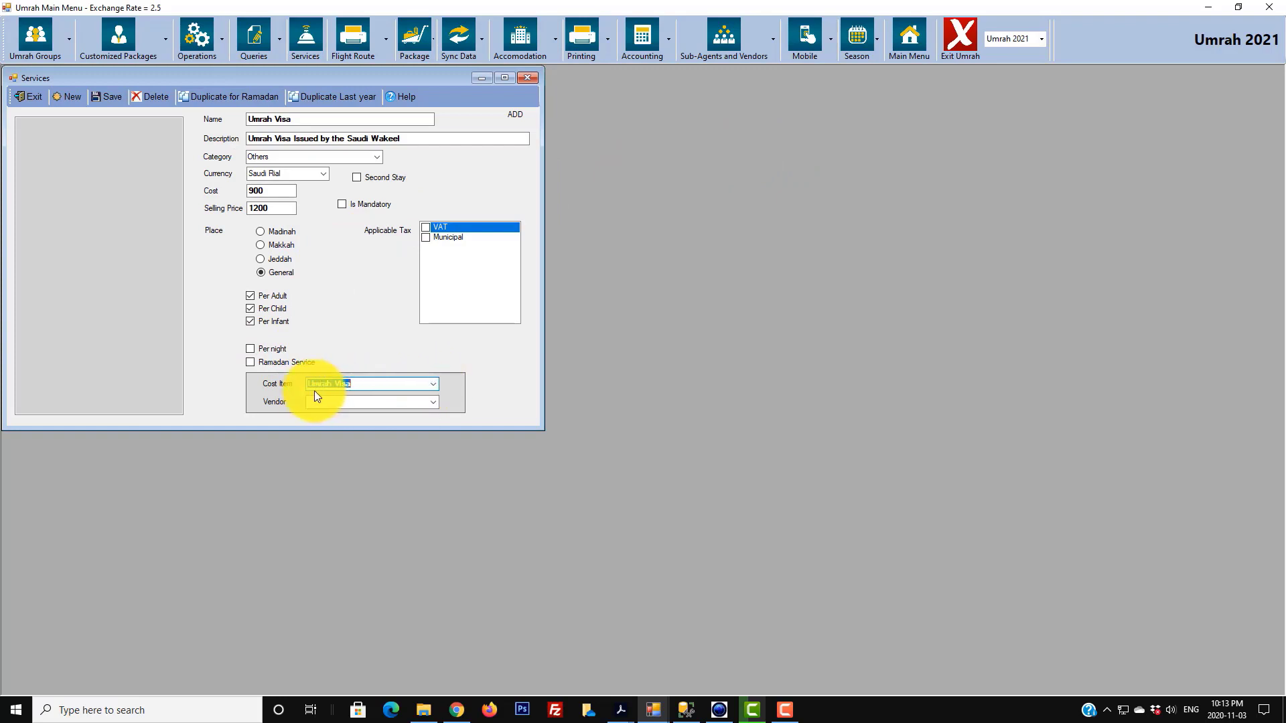
pyautogui.click(432, 402)
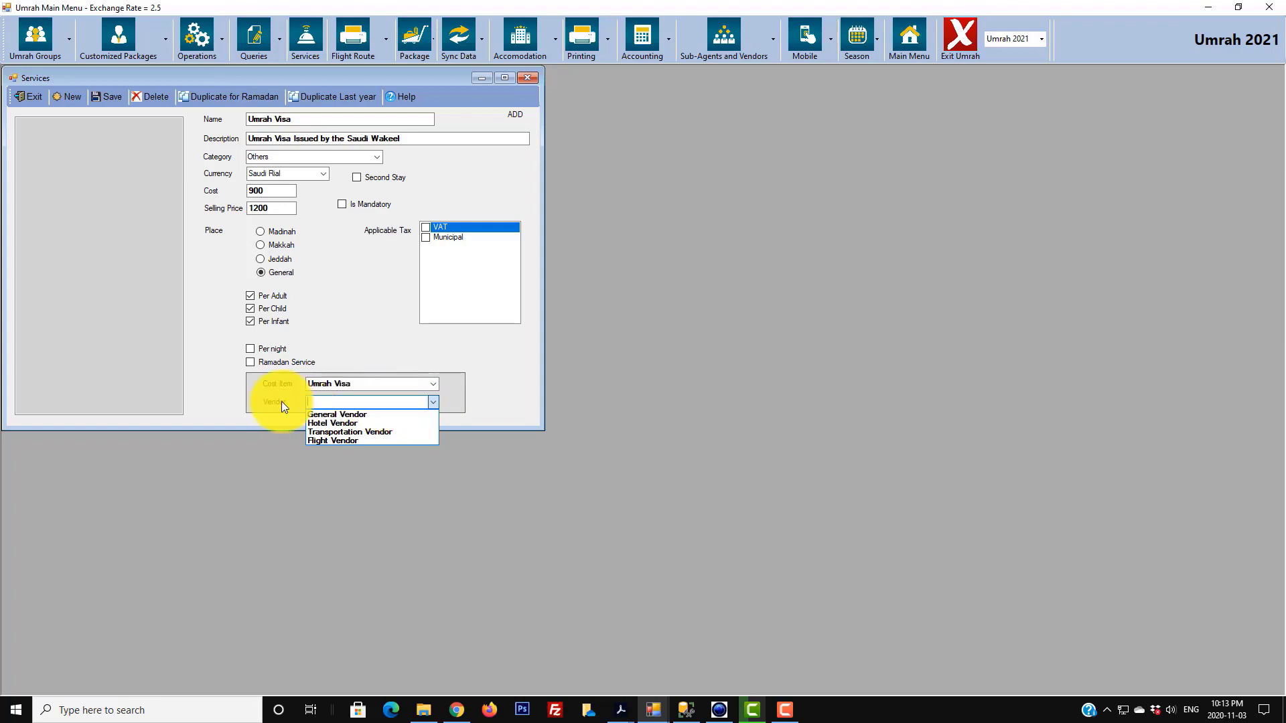
pyautogui.click(319, 414)
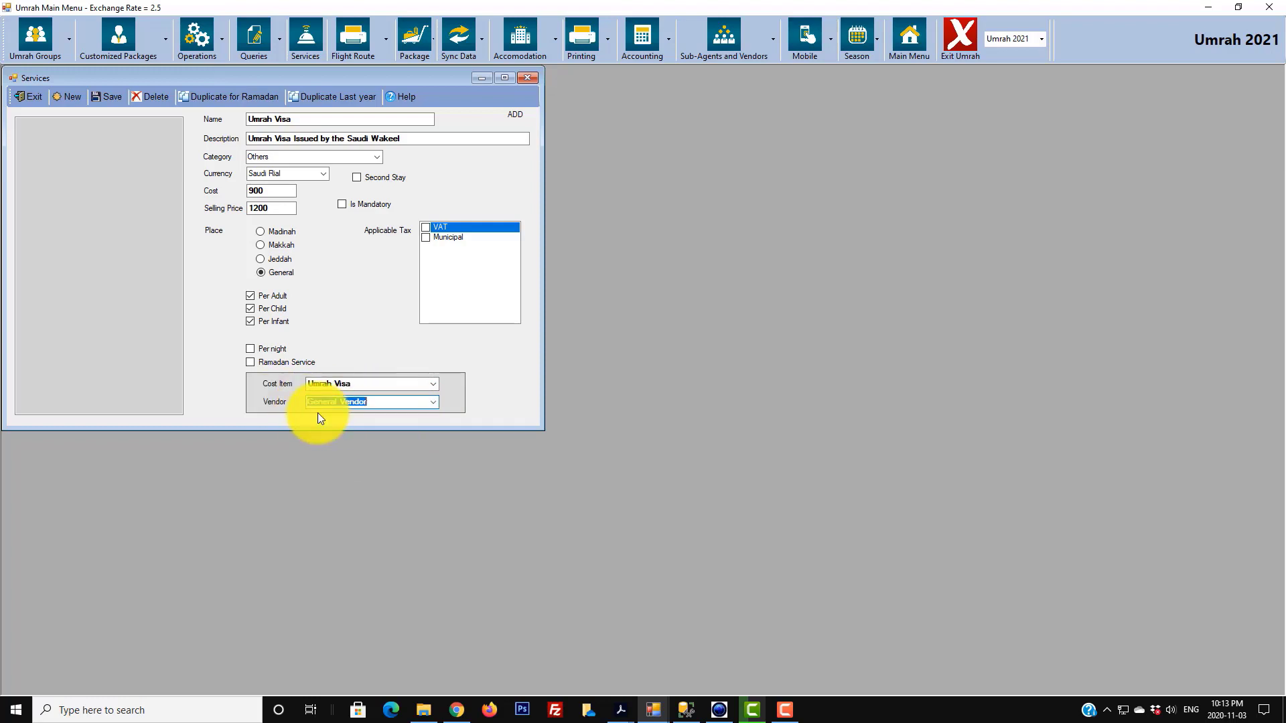
pyautogui.click(108, 96)
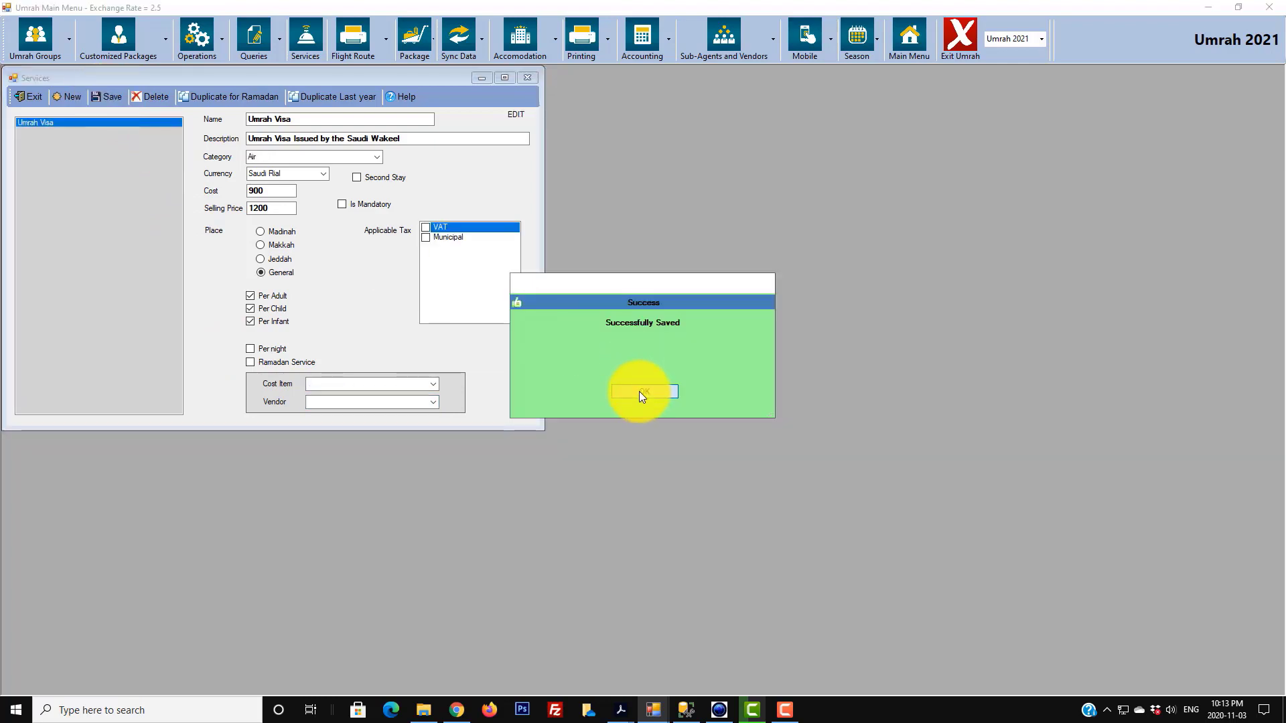
# - Duplicate Umrah Visa into a Ramadan copy, Umrah Visa (Ramadan), accepting the warning
pyautogui.click(639, 392)
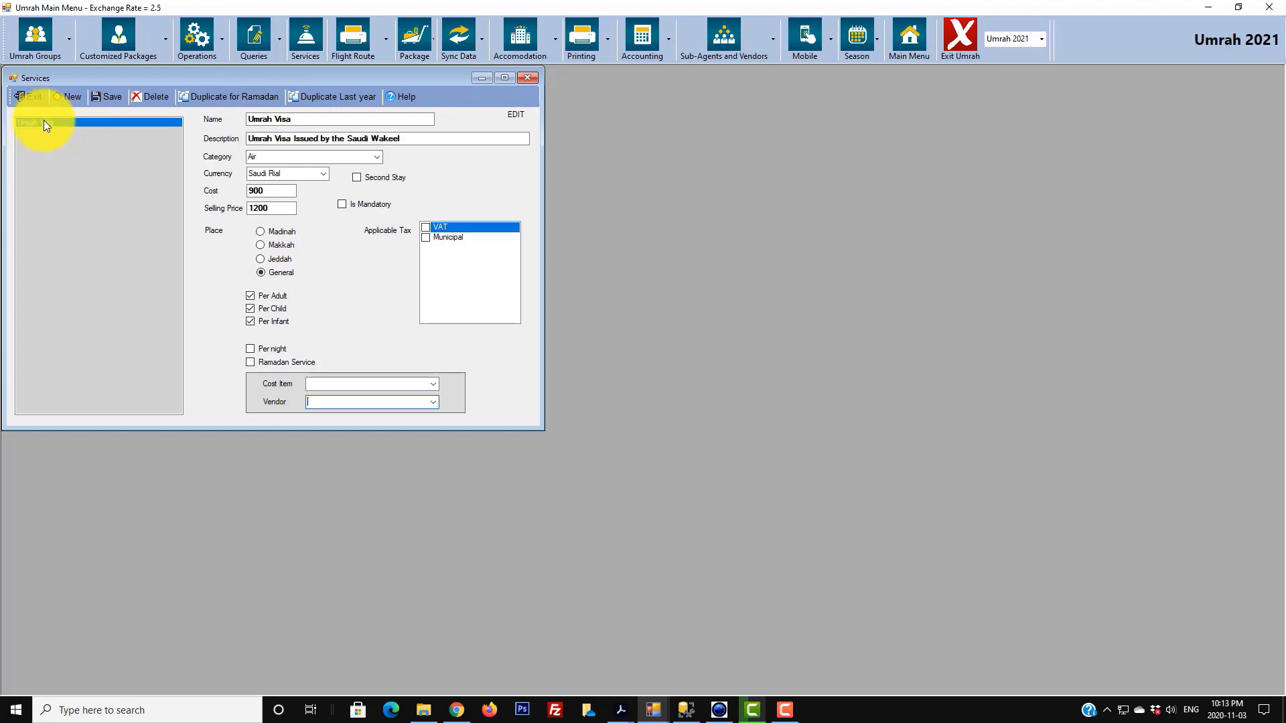
pyautogui.click(205, 98)
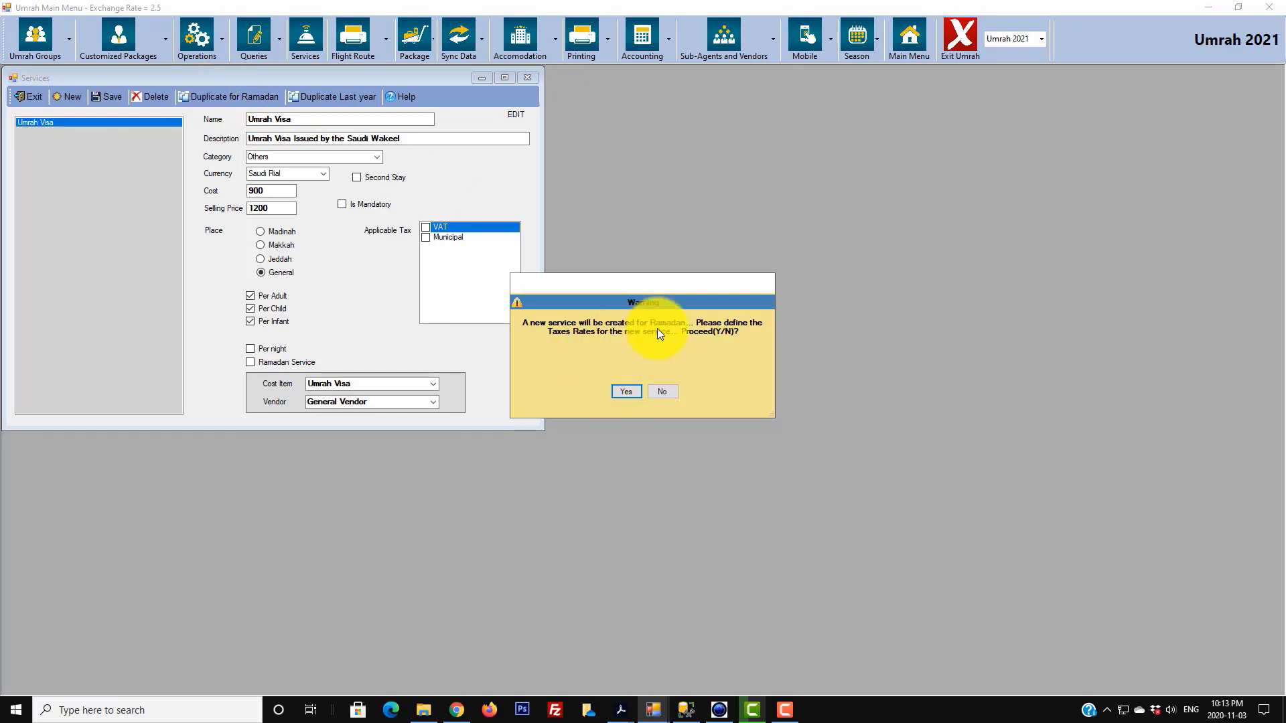
pyautogui.click(626, 392)
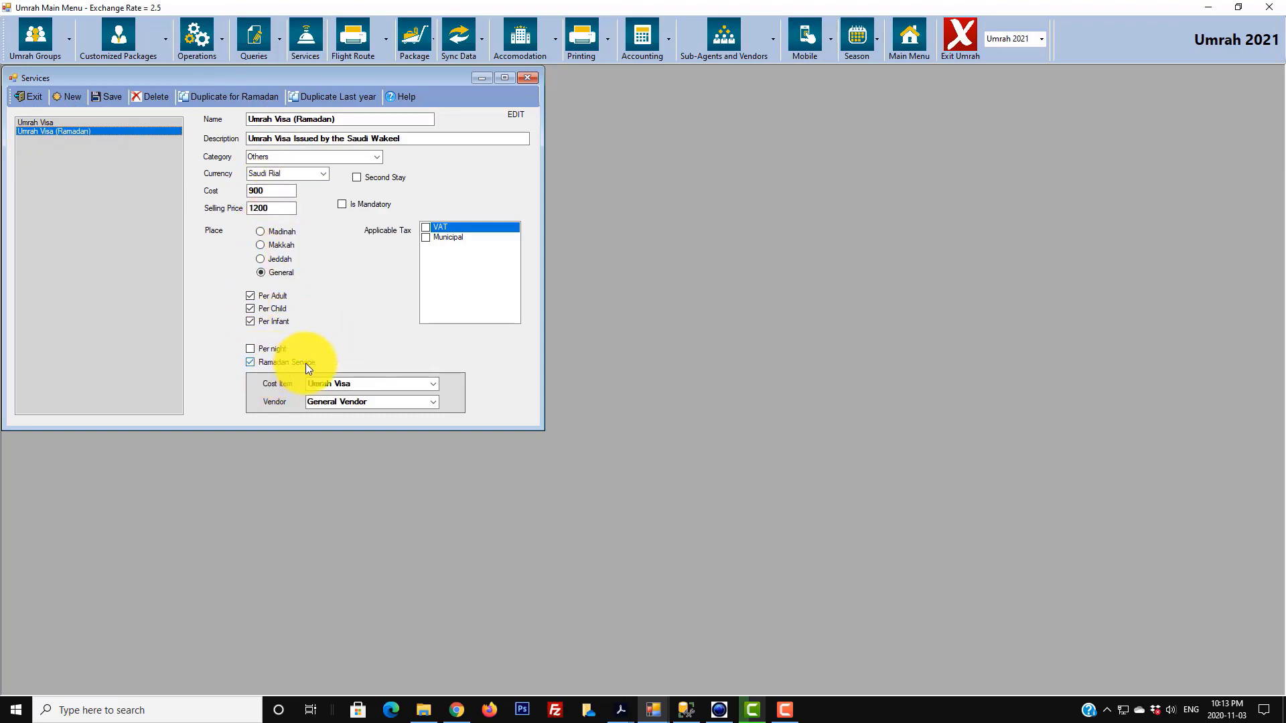
# - Save Umrah Visa (Ramadan) with cost 1200 and selling price 1500, then recheck the record
pyautogui.click(274, 192)
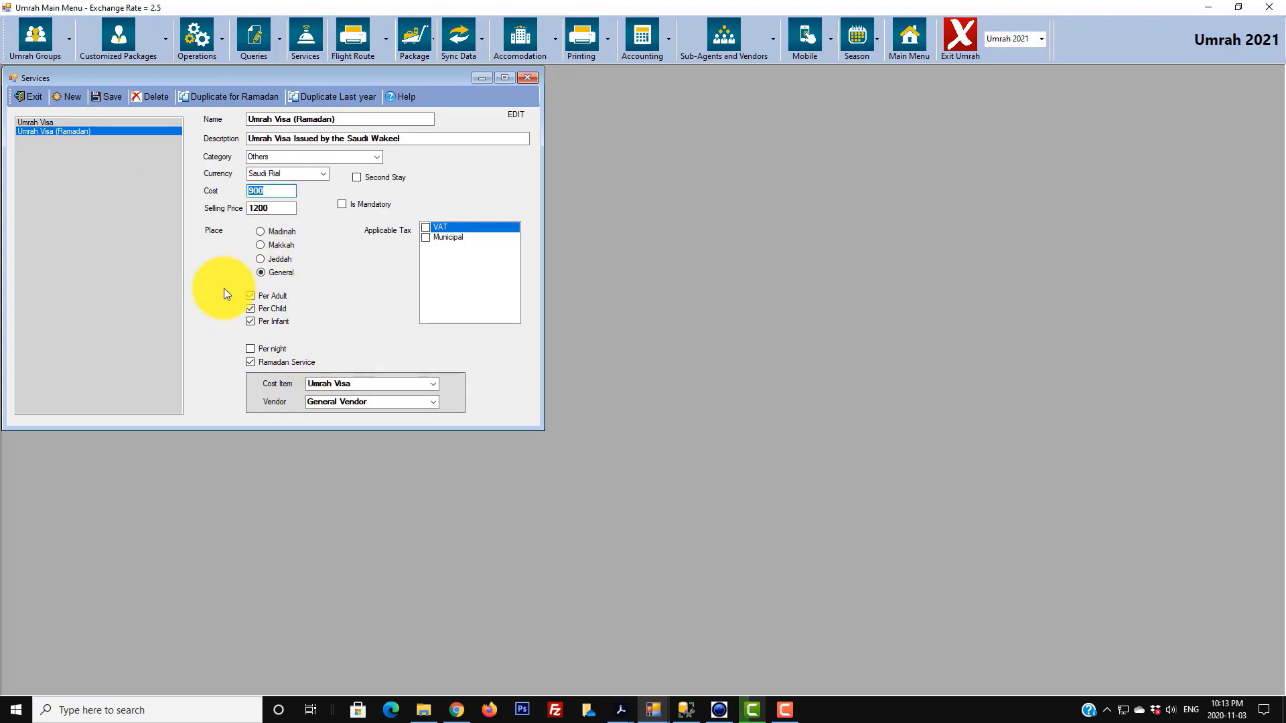
pyautogui.write('1200')
pyautogui.press('Tab')
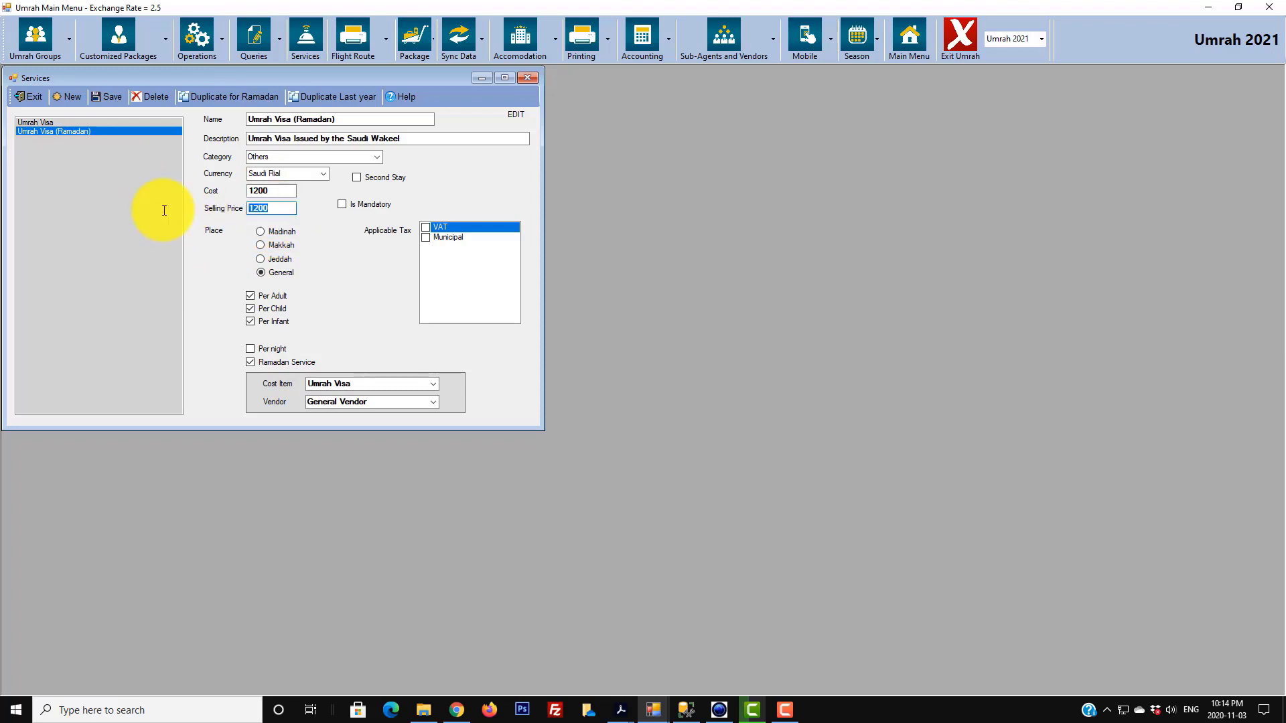
pyautogui.write('1500')
pyautogui.click(107, 97)
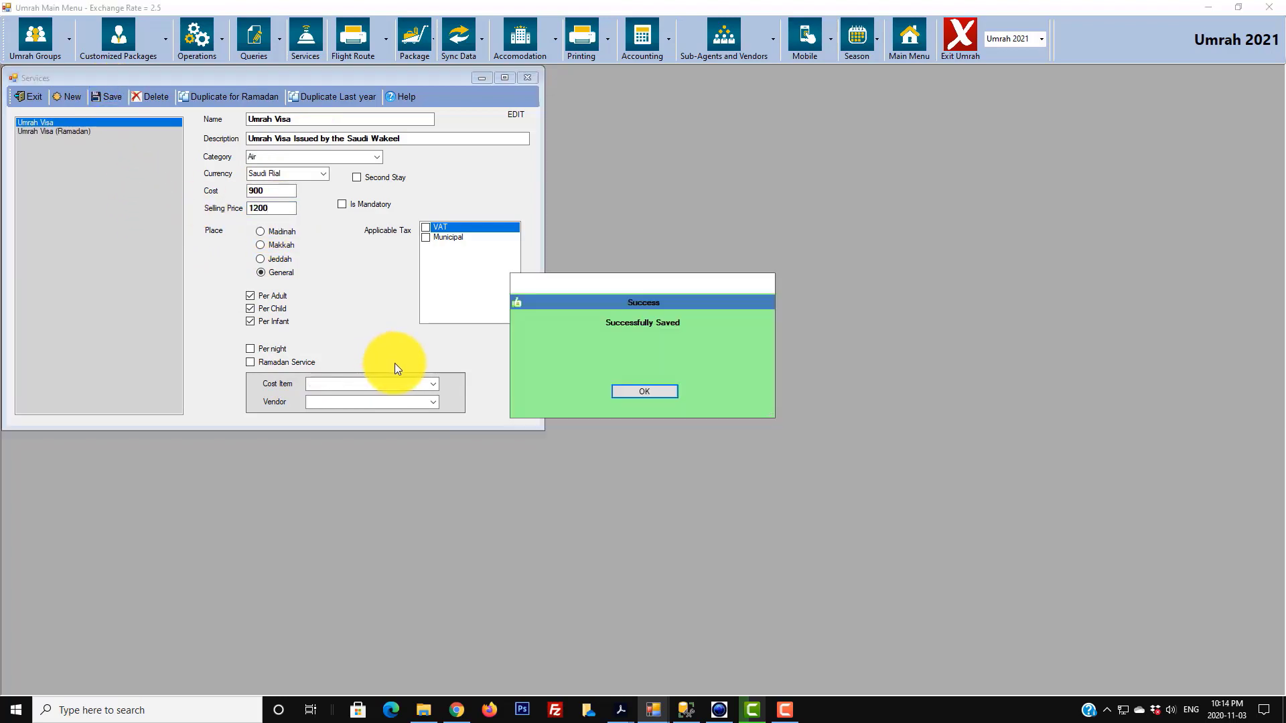
pyautogui.click(644, 392)
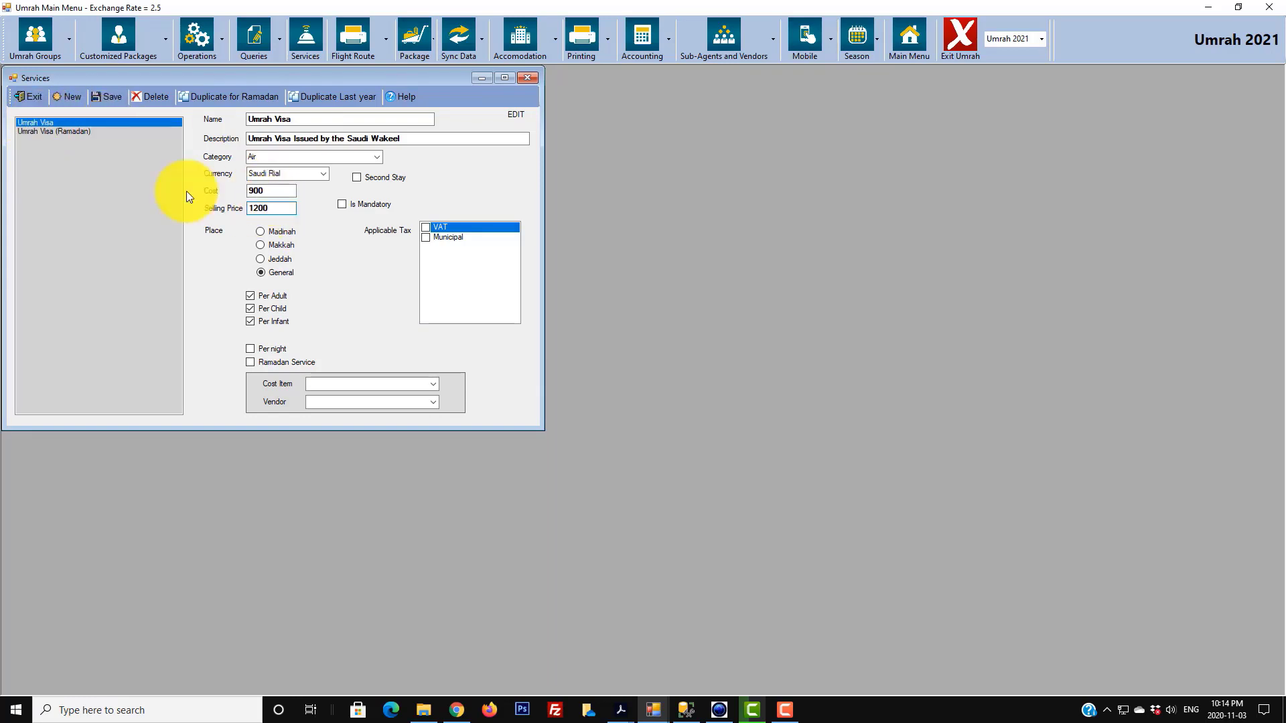
pyautogui.click(76, 131)
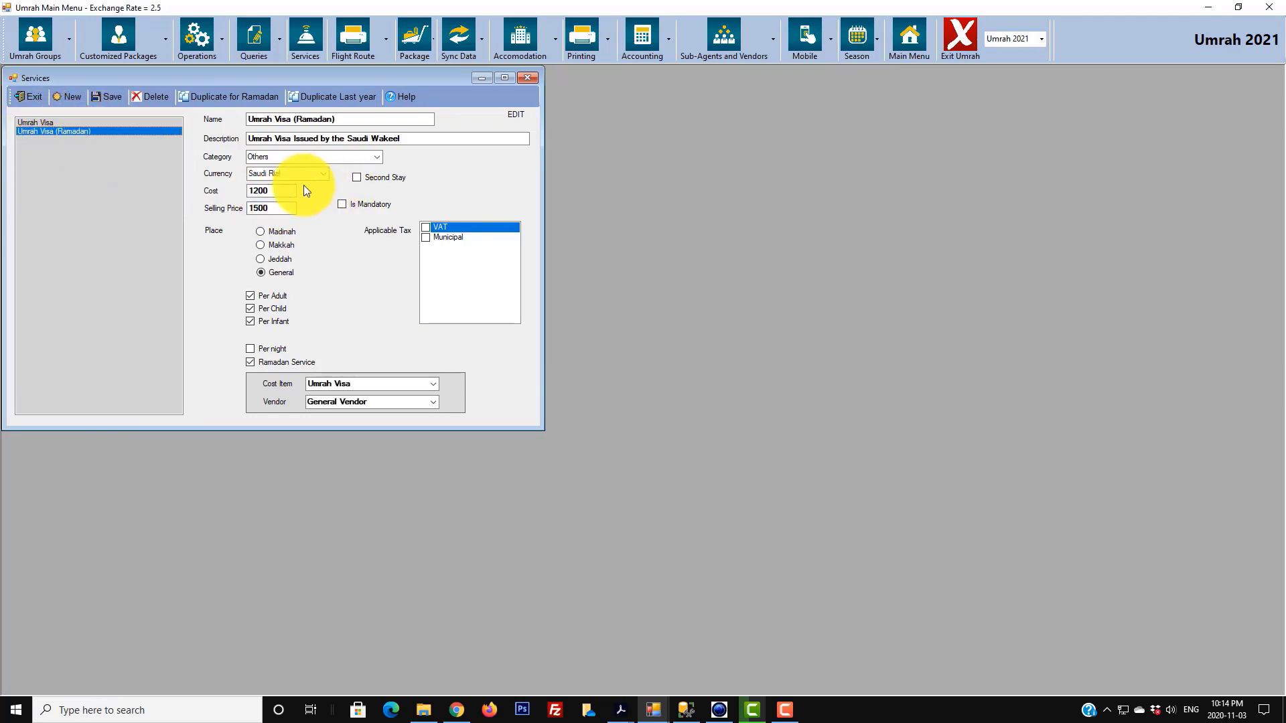
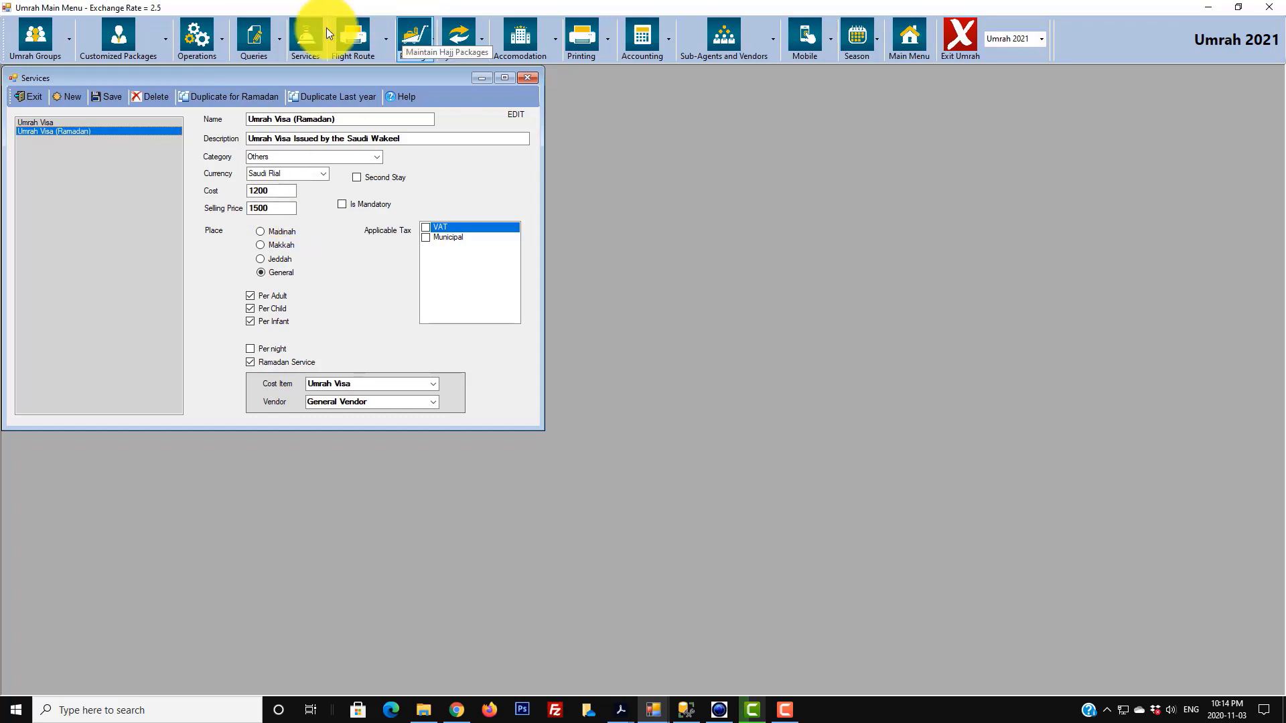
# - Display the regular Umrah Visa service, with cost 900 and selling price 1200
pyautogui.click(94, 123)
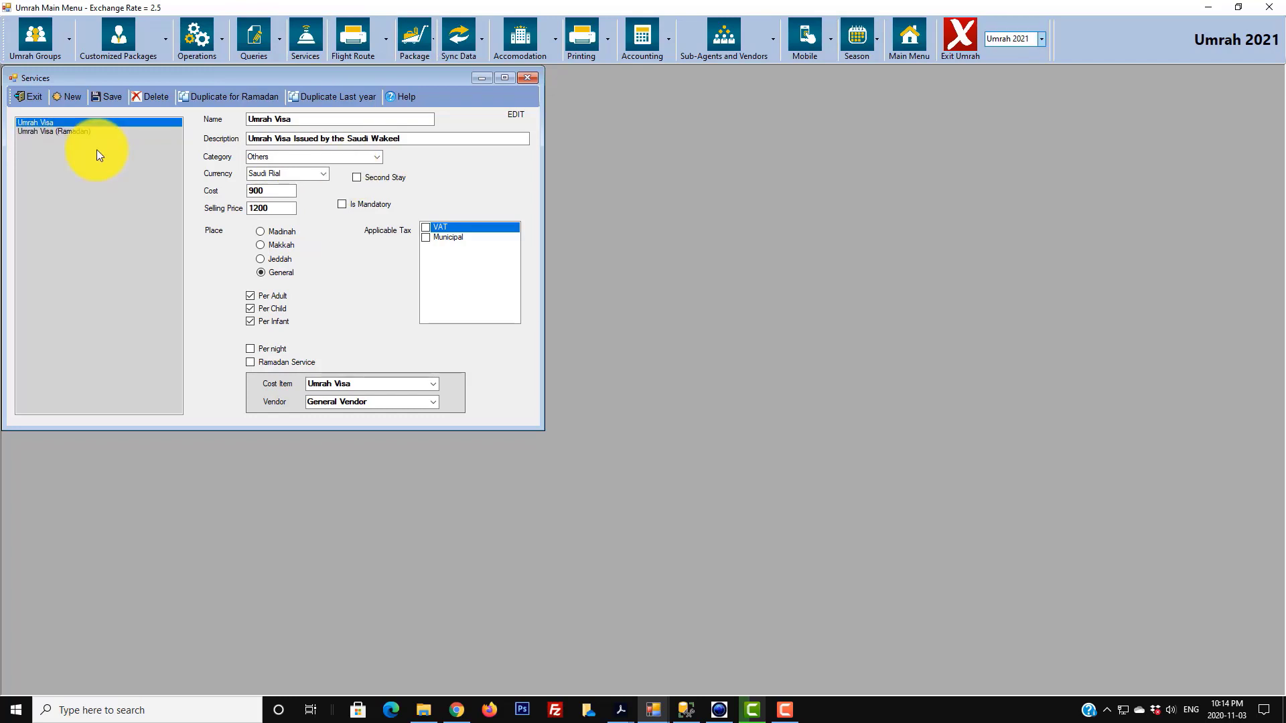
# - Create a Tourist Visa service described 'Tourist Visa using the online system', category Others, Local Currency
pyautogui.click(67, 96)
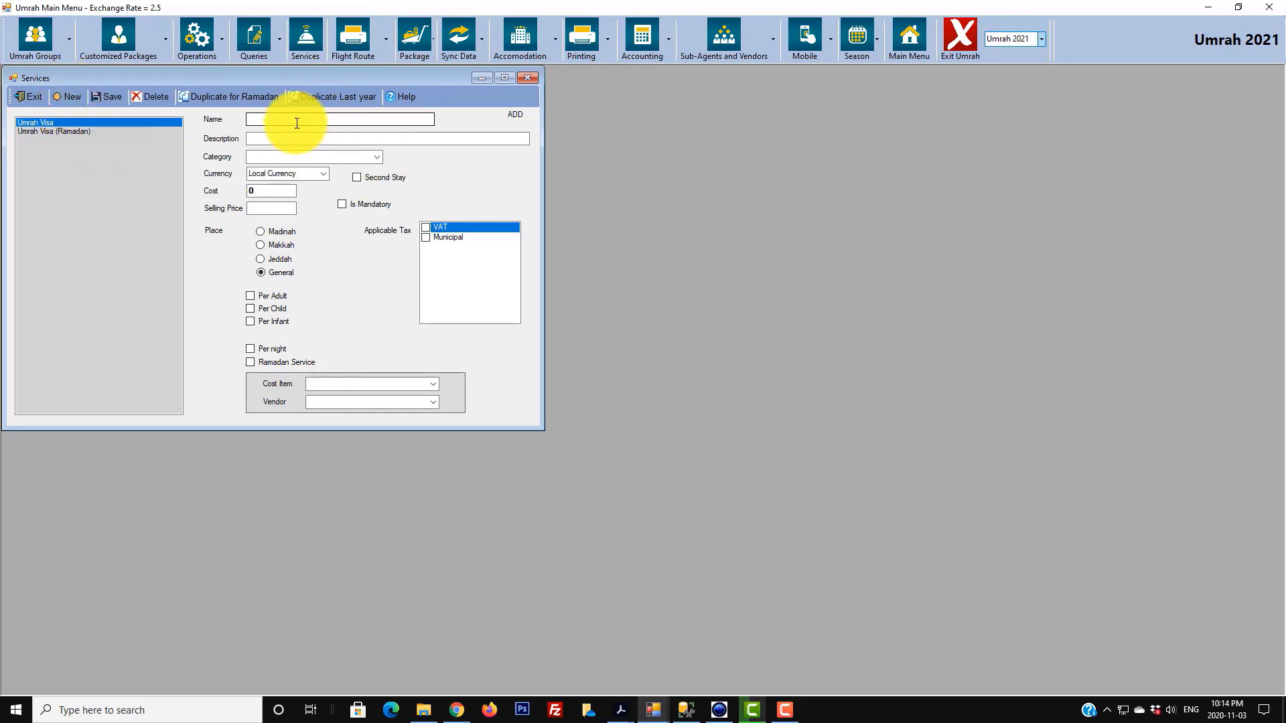
pyautogui.click(266, 122)
pyautogui.write('Tou')
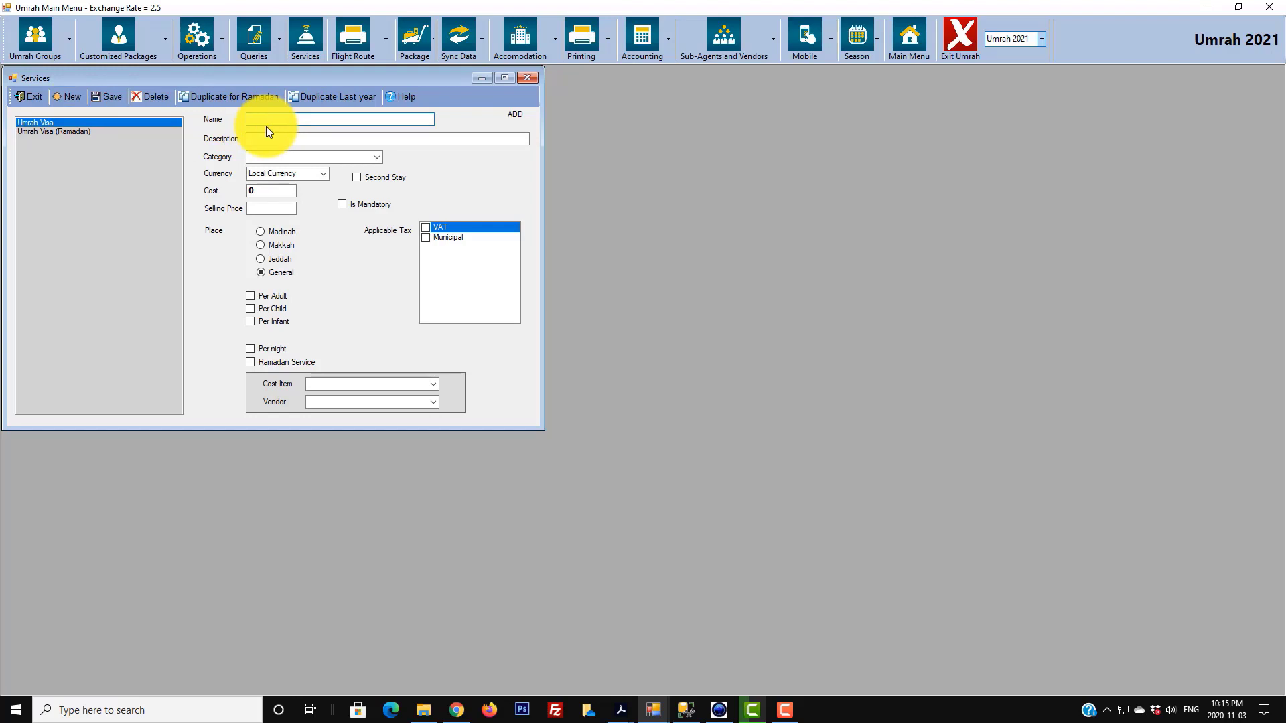
pyautogui.write('rist Visa')
pyautogui.click(311, 140)
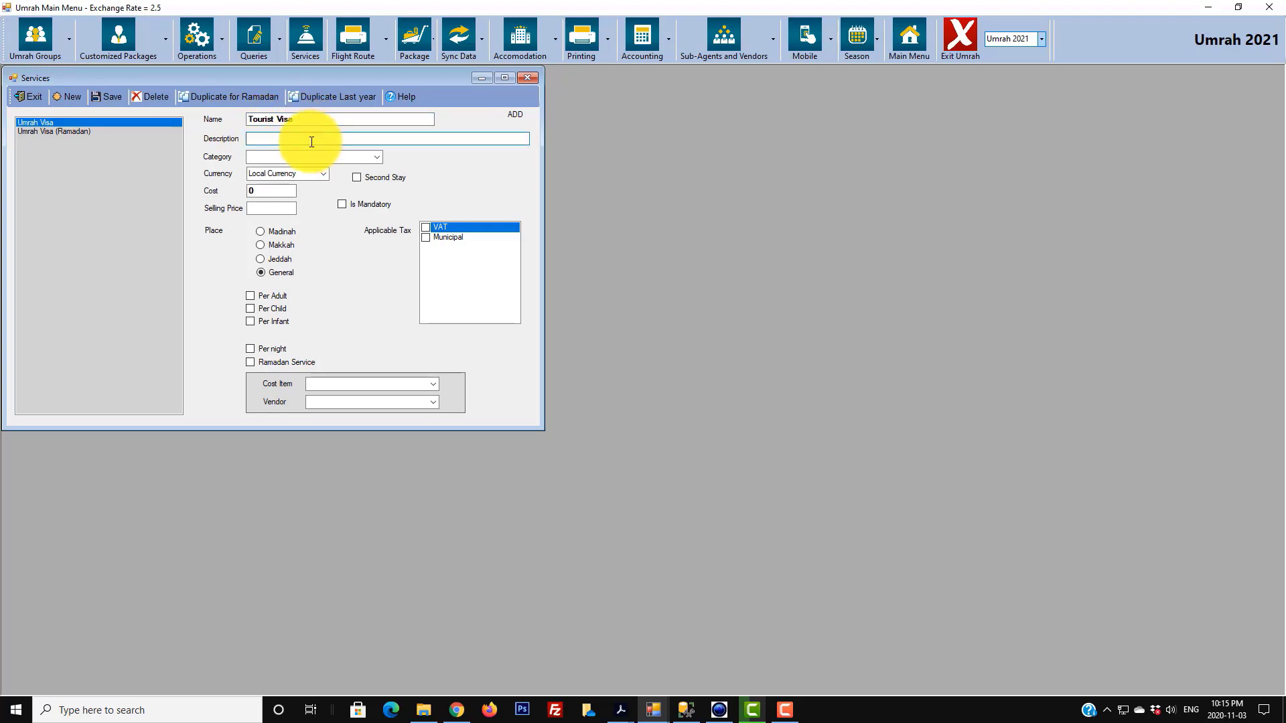
pyautogui.write('Tourist Visa using the online system')
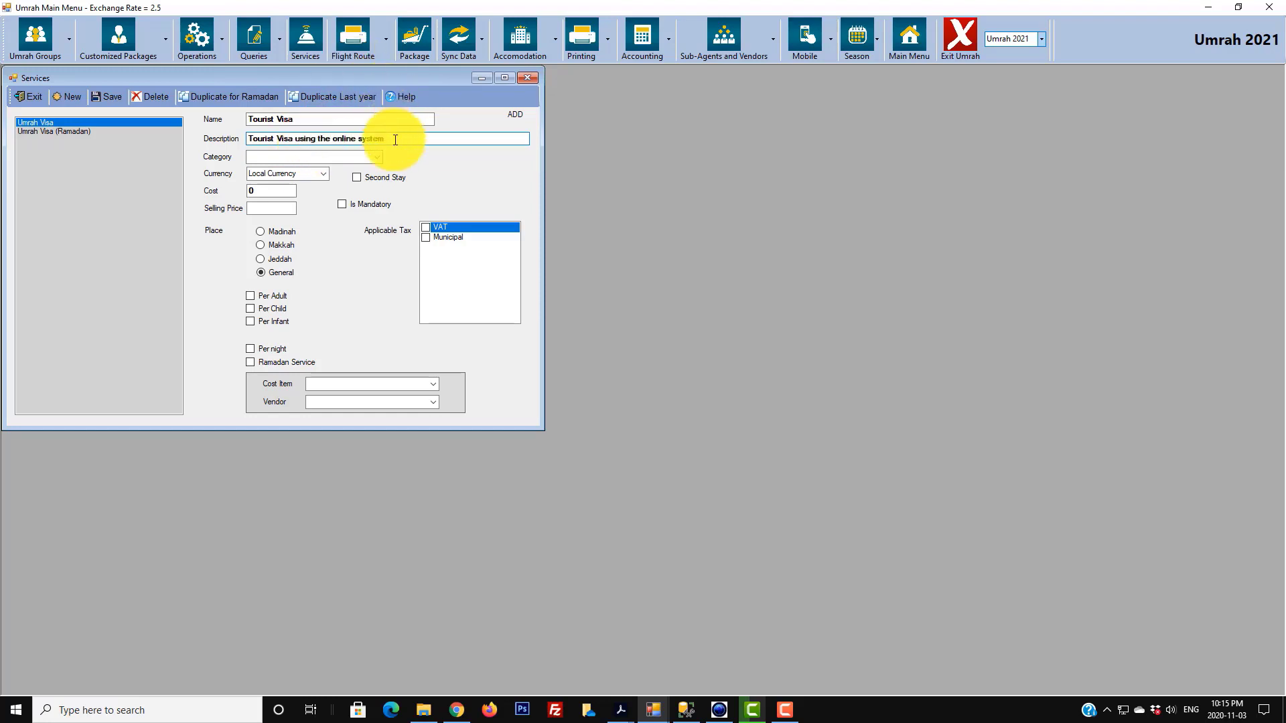
pyautogui.click(370, 158)
pyautogui.click(378, 156)
pyautogui.click(303, 183)
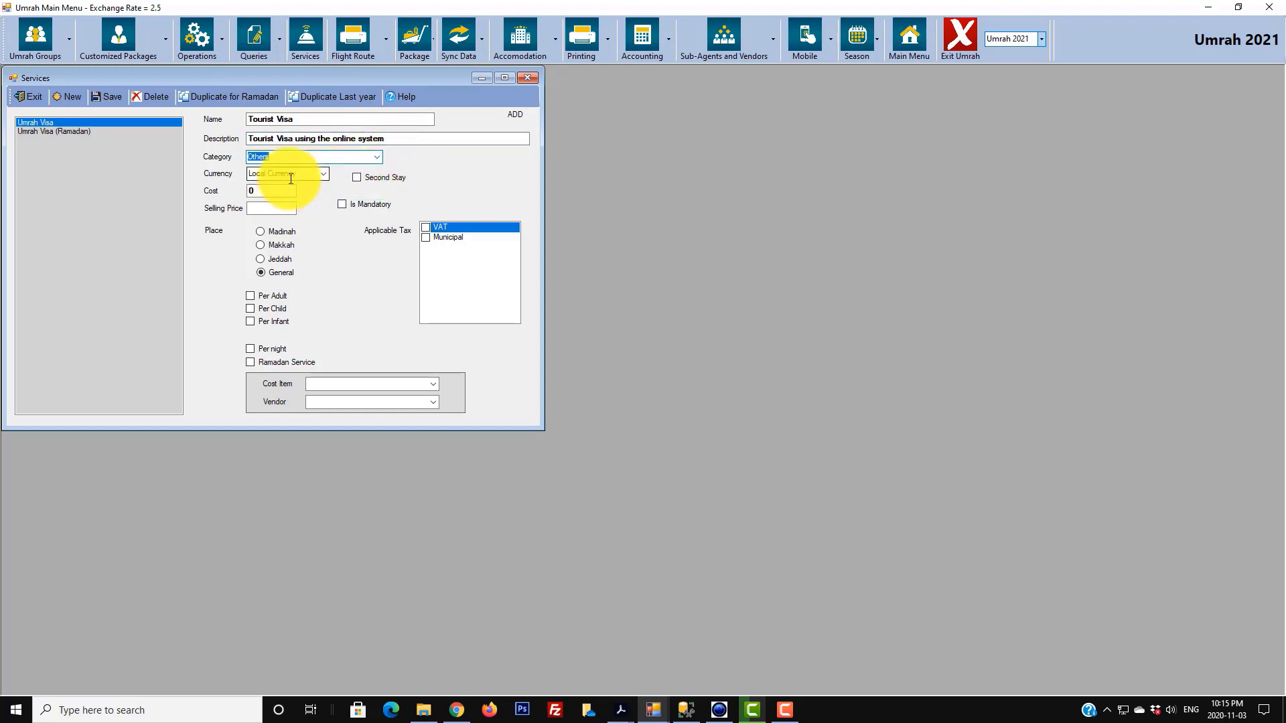
pyautogui.click(323, 175)
pyautogui.click(323, 175)
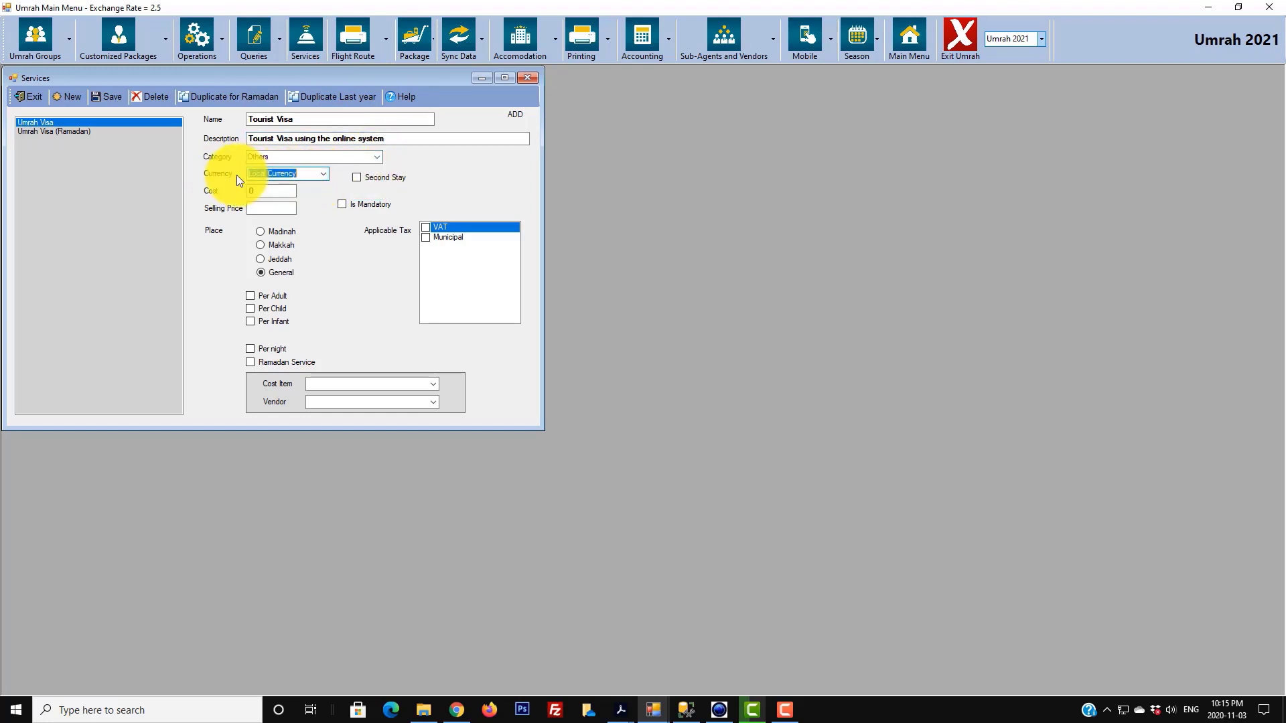
# - Give it cost 100, selling price 300, place General, cost item Tourist Visa, vendor General Vendor
pyautogui.click(271, 193)
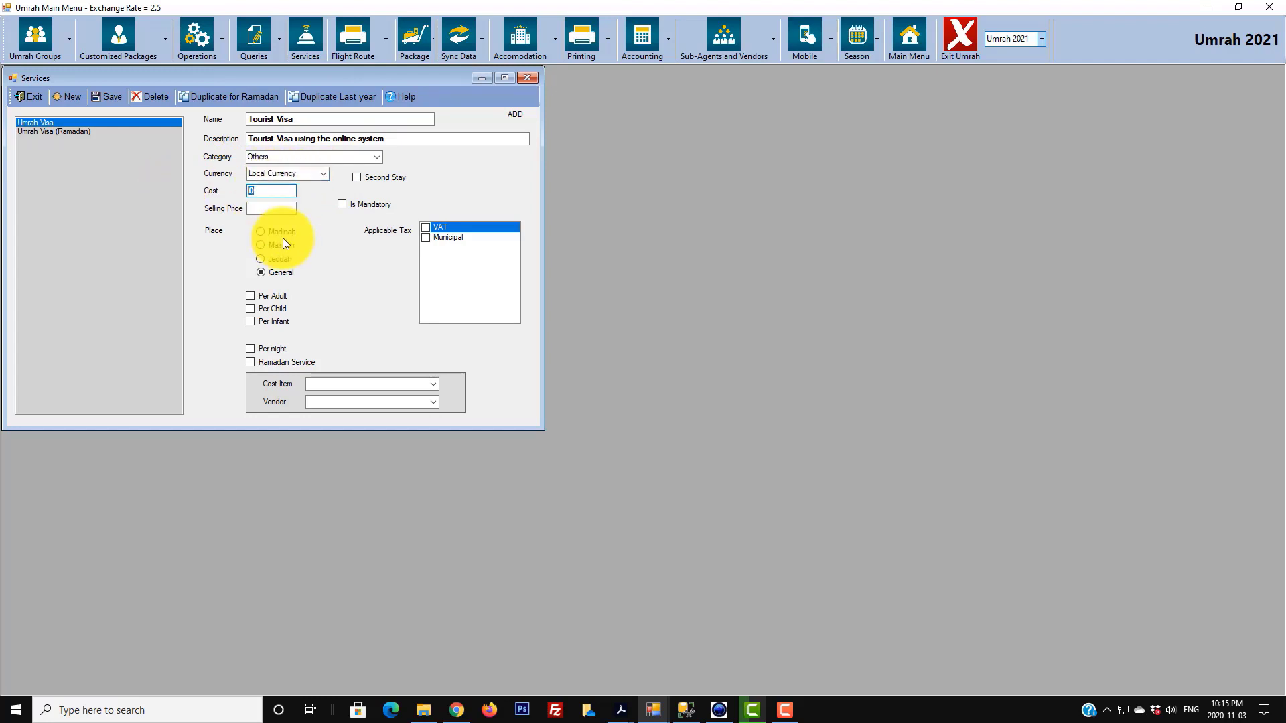
pyautogui.write('100')
pyautogui.click(273, 206)
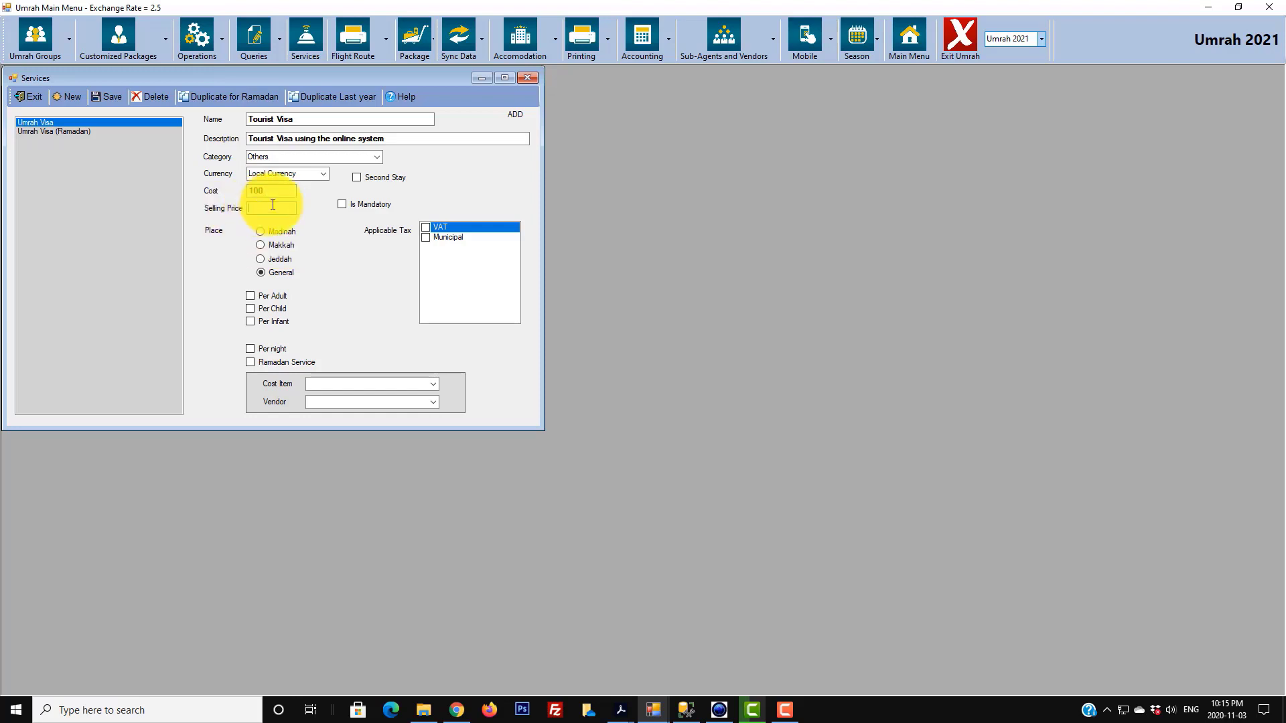
pyautogui.write('300')
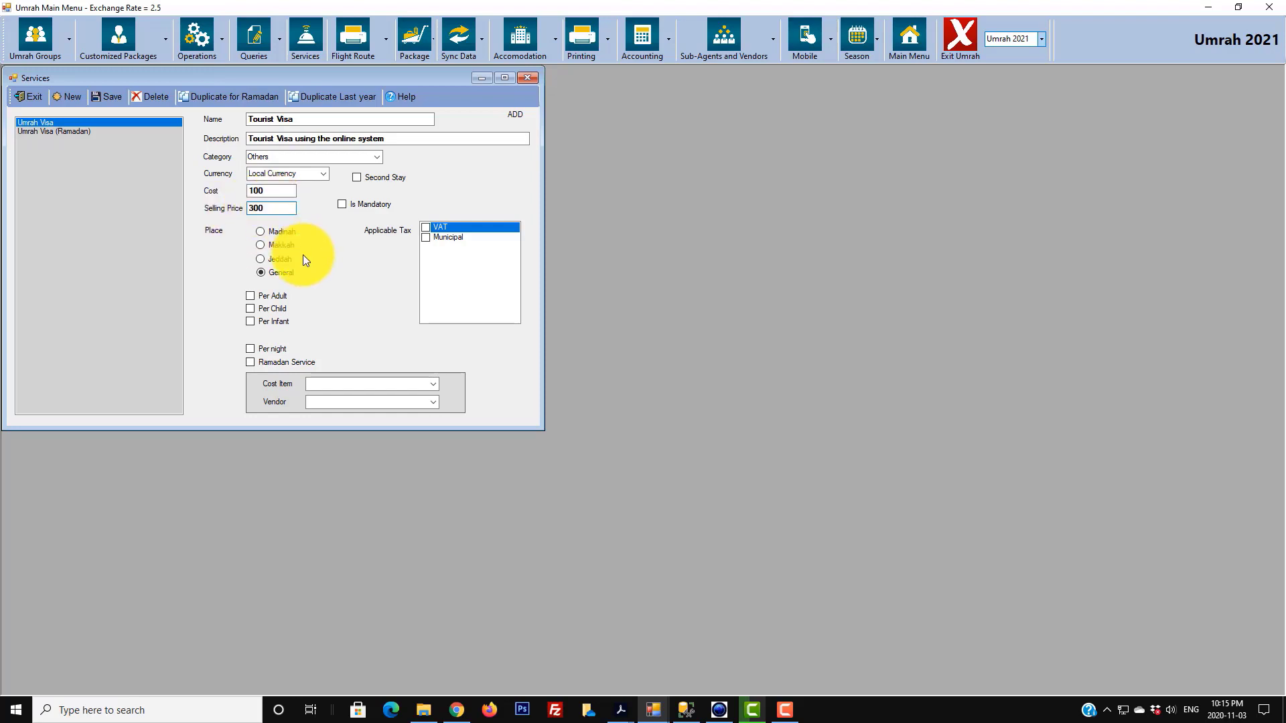
pyautogui.click(288, 273)
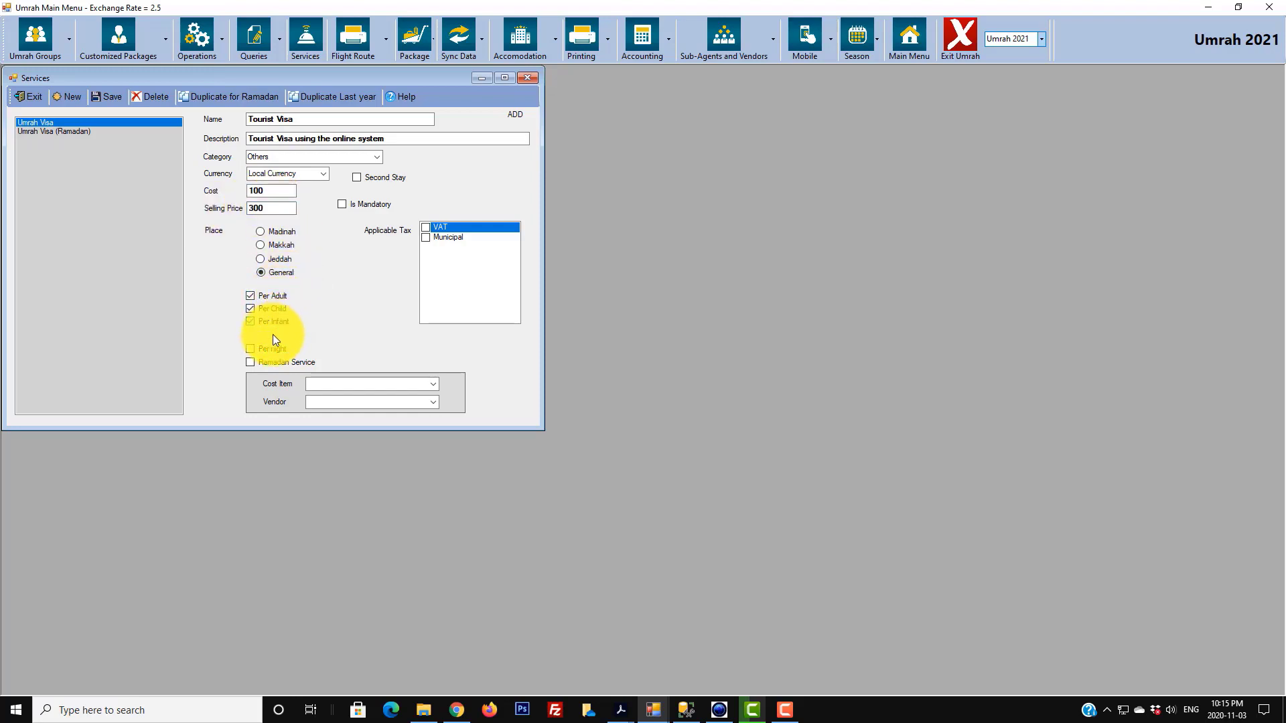
pyautogui.click(435, 386)
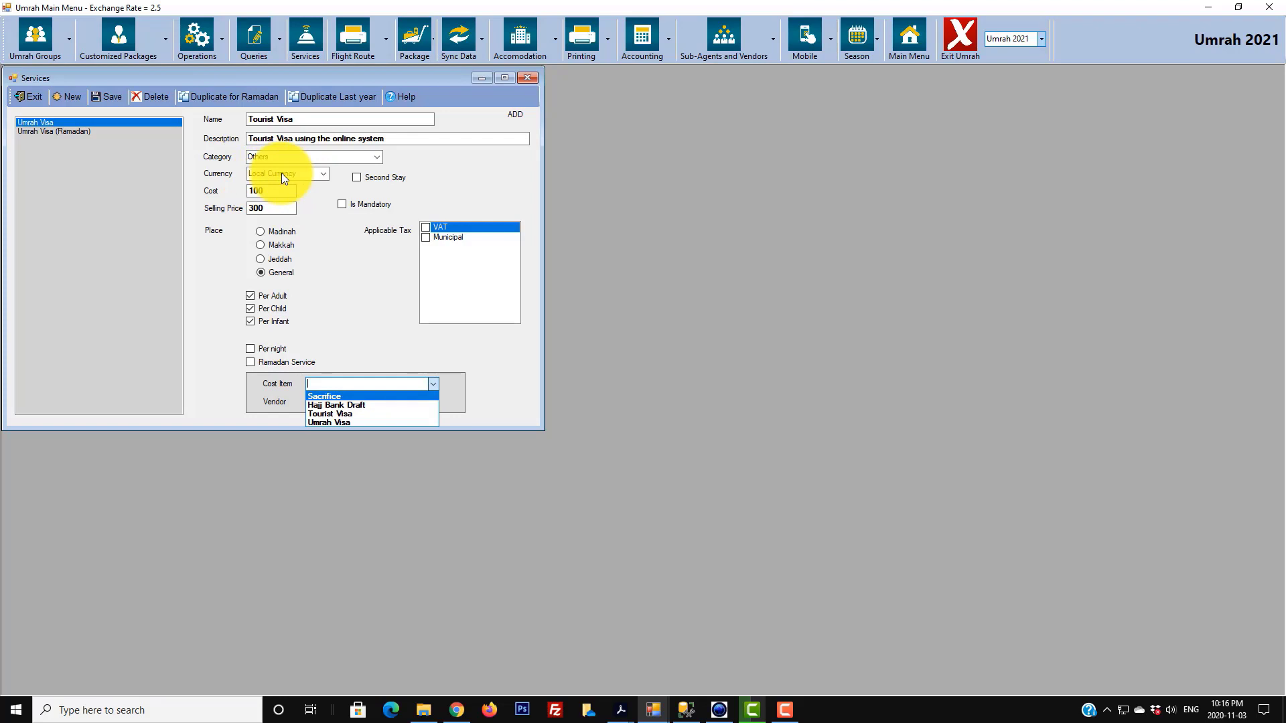
pyautogui.click(350, 414)
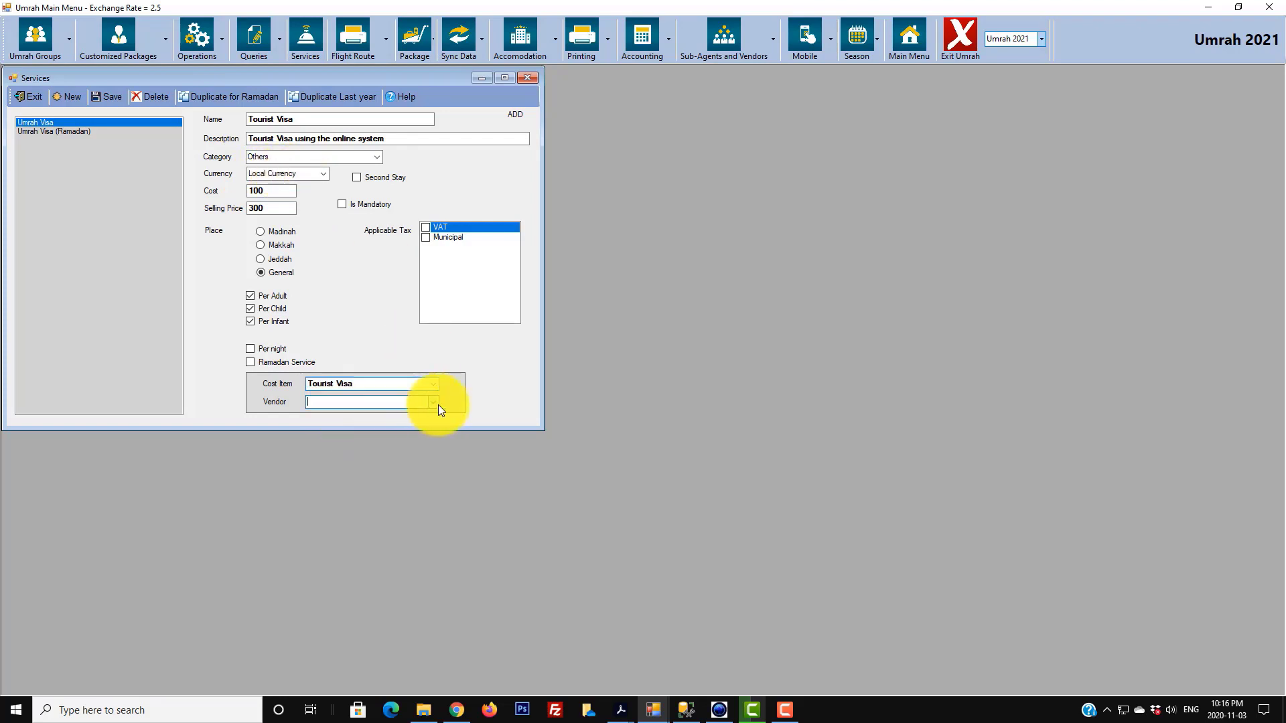
pyautogui.click(434, 402)
pyautogui.click(346, 414)
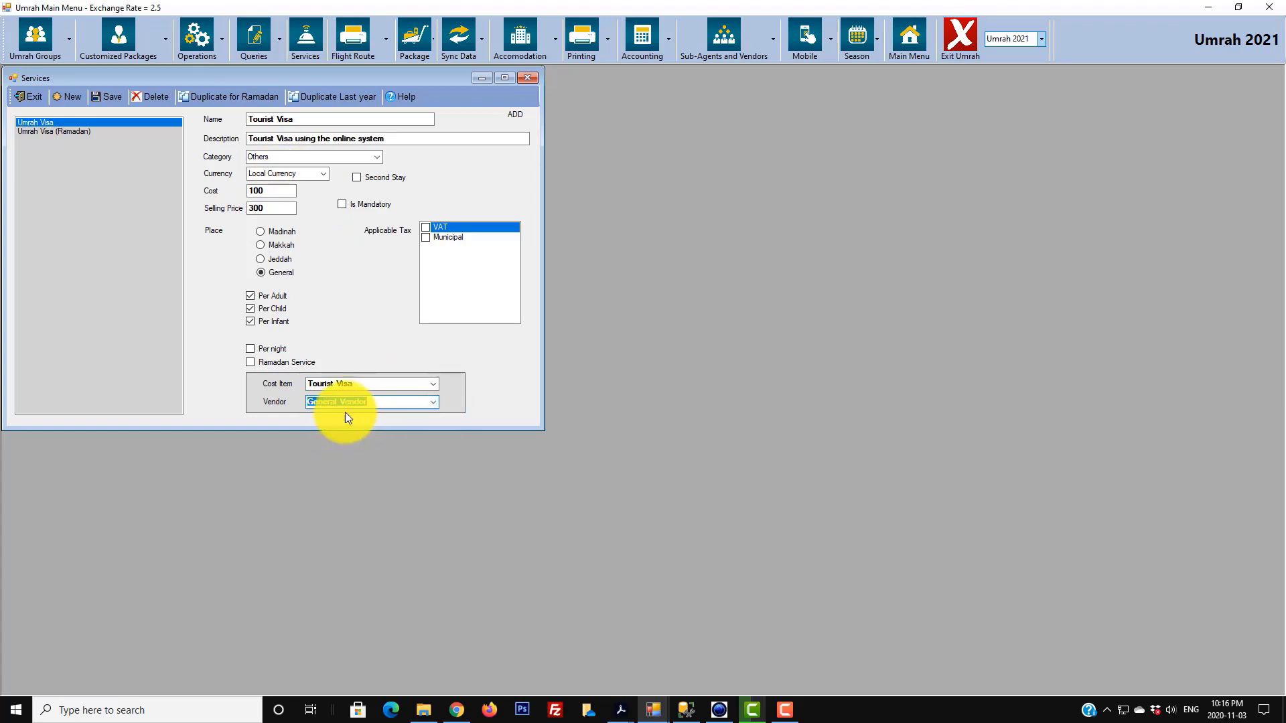
# - Save the Tourist Visa service, review it, and start a blank new service form
pyautogui.click(107, 98)
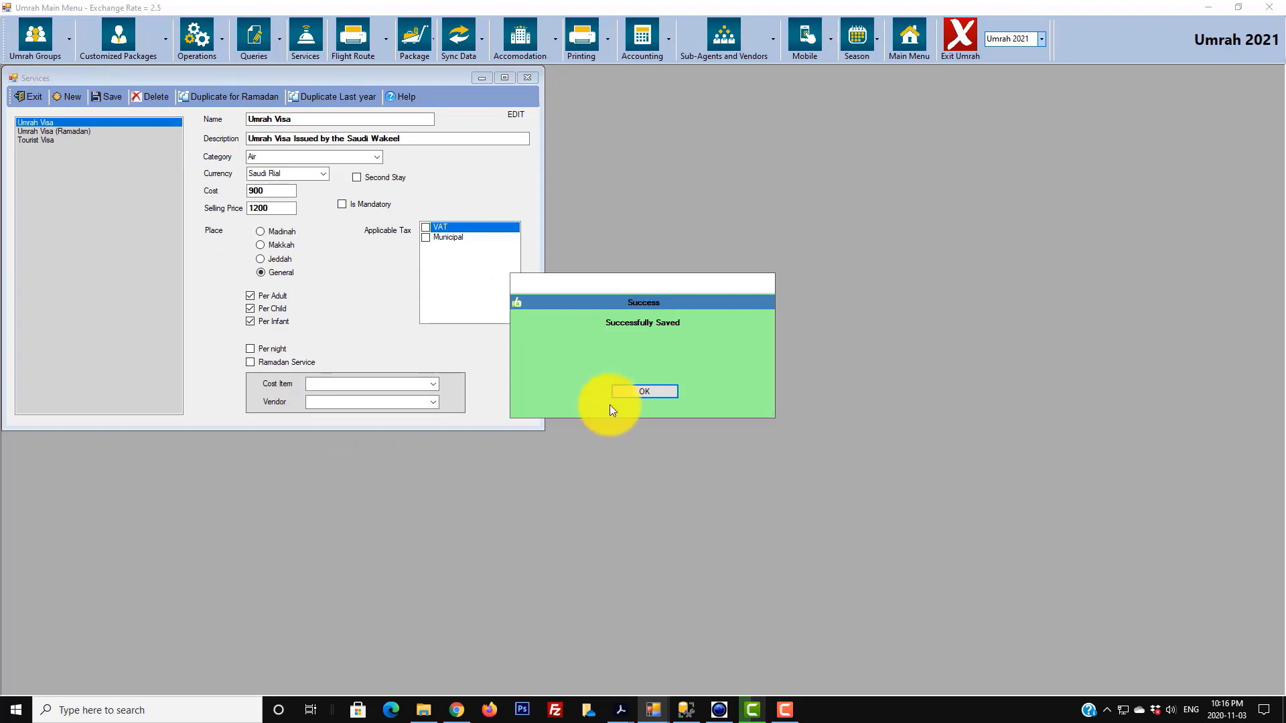
pyautogui.click(626, 394)
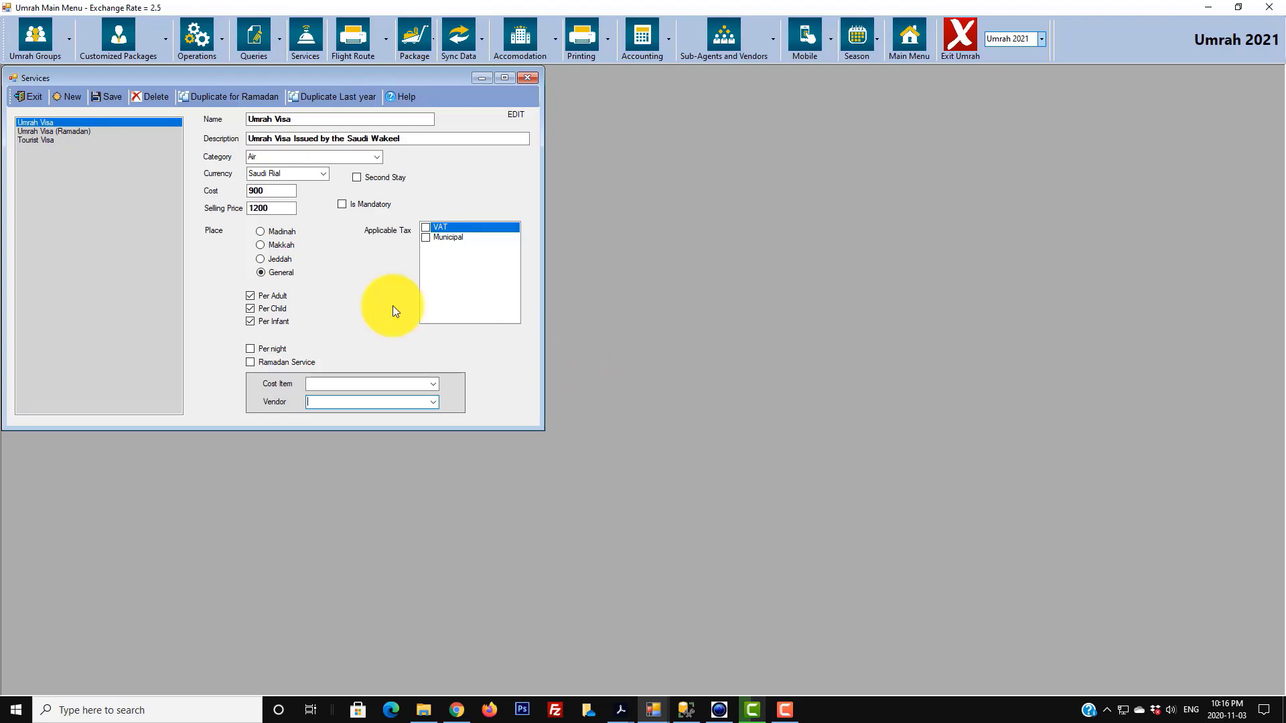
pyautogui.click(32, 142)
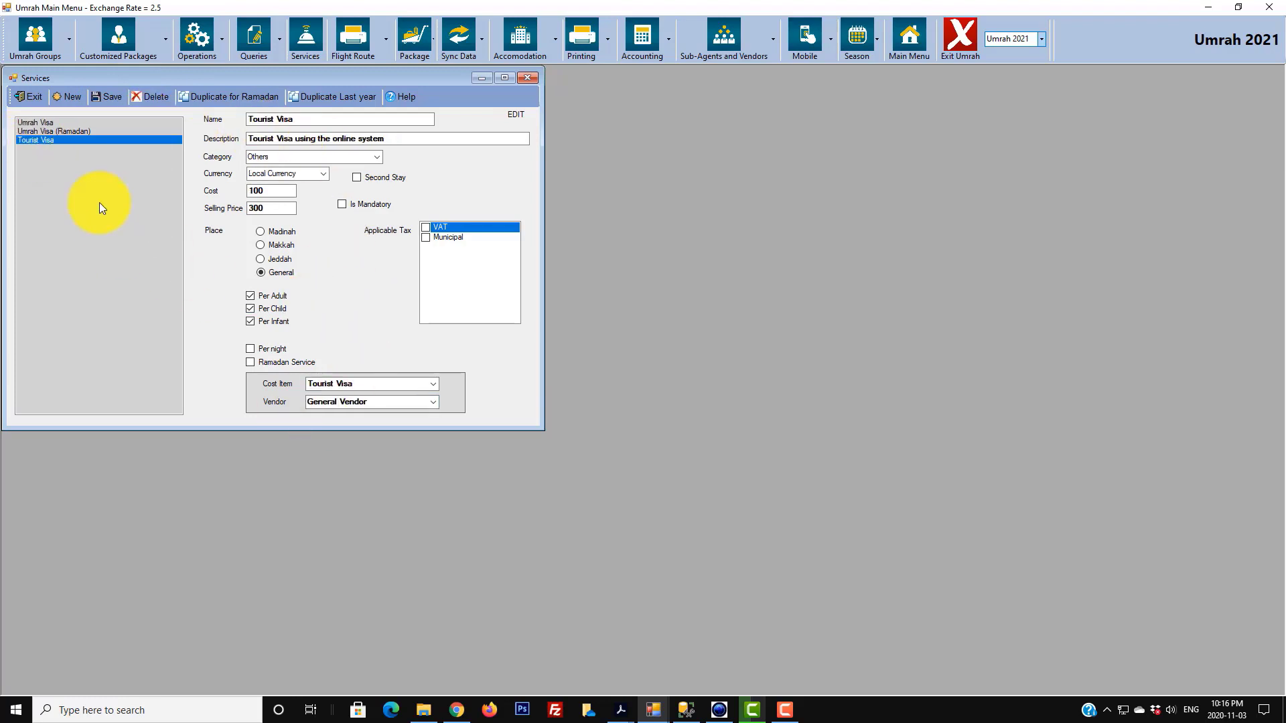
pyautogui.click(74, 96)
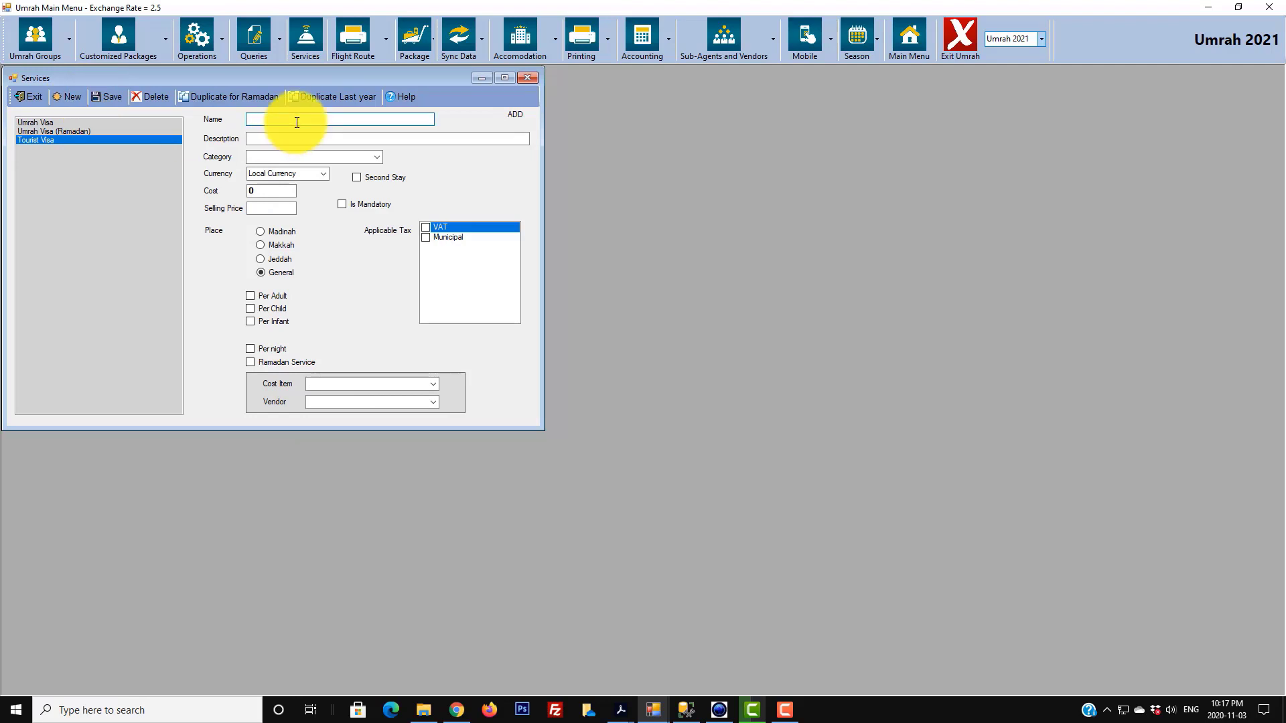
# - Name the service 'Jed Mak Limo (4 Pax)', describe the Jeddah Airport–Makkah Hotel limo, Transportation, Saudi Rial
pyautogui.write('Jed Mak Limo (4 Pax)')
pyautogui.click(287, 137)
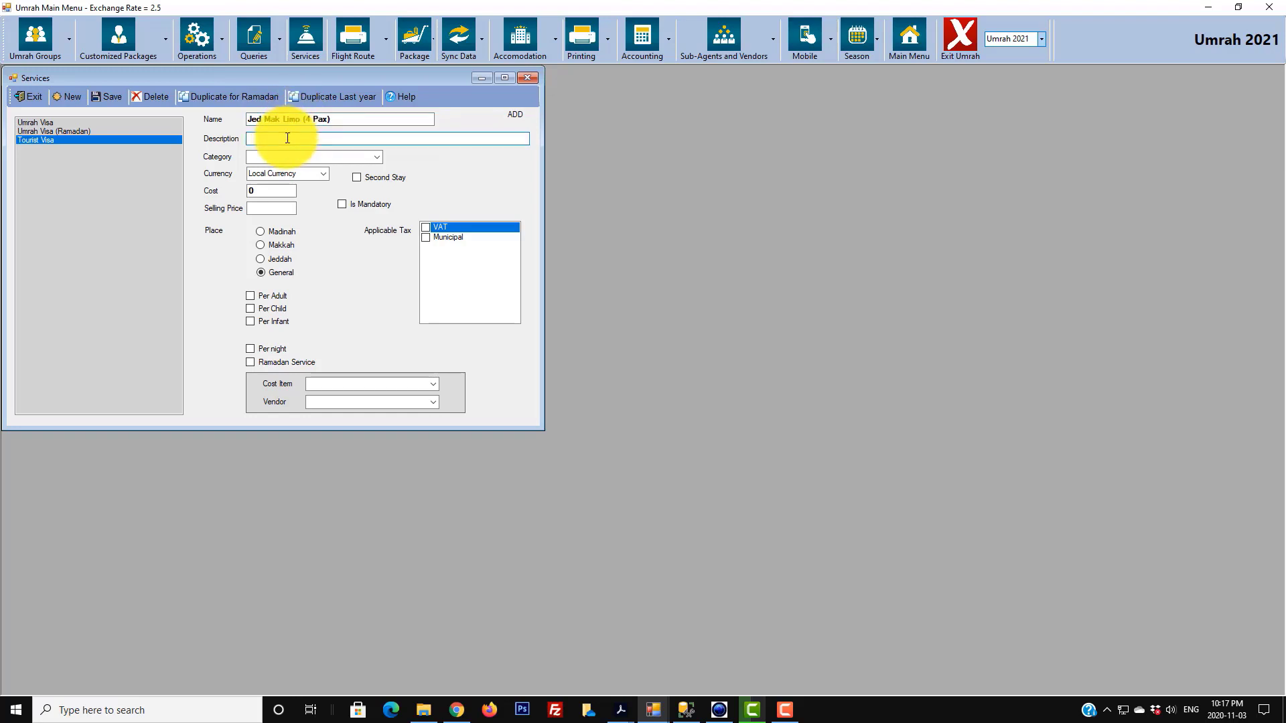
pyautogui.write('4 Pax in a limo from Jeddah Airport to Makkah Hotel')
pyautogui.click(375, 157)
pyautogui.click(295, 191)
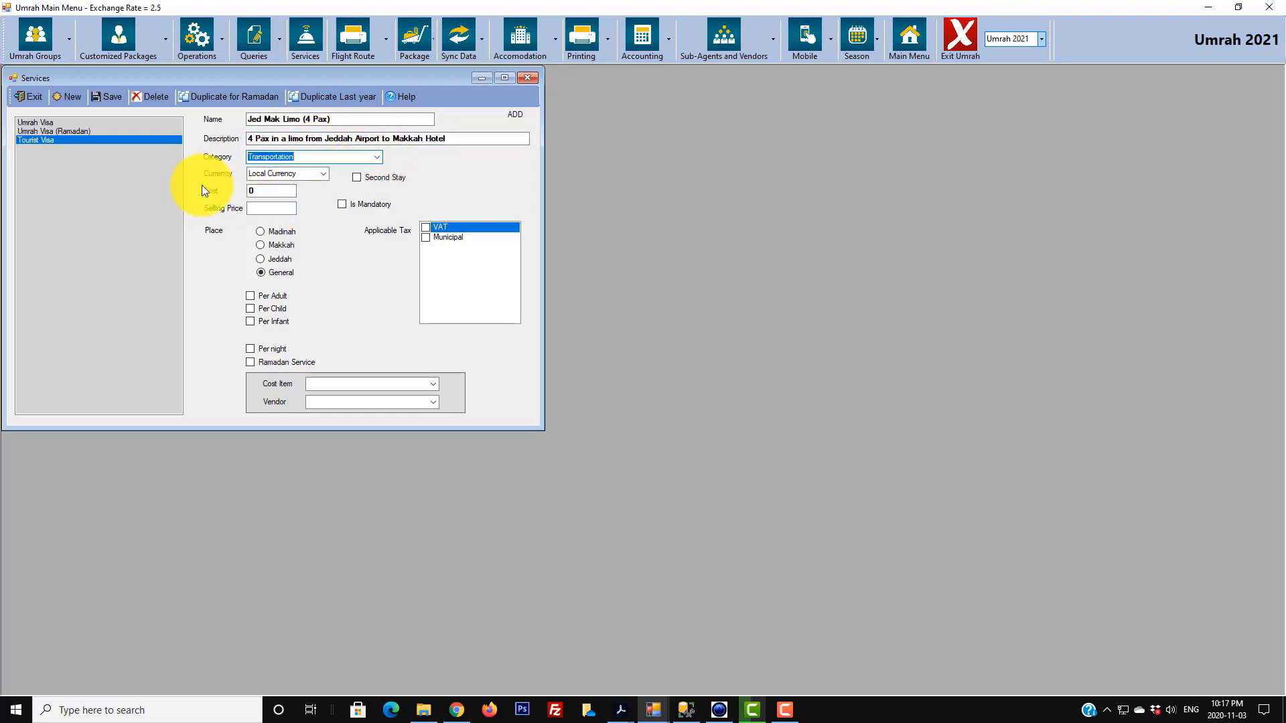
pyautogui.click(322, 174)
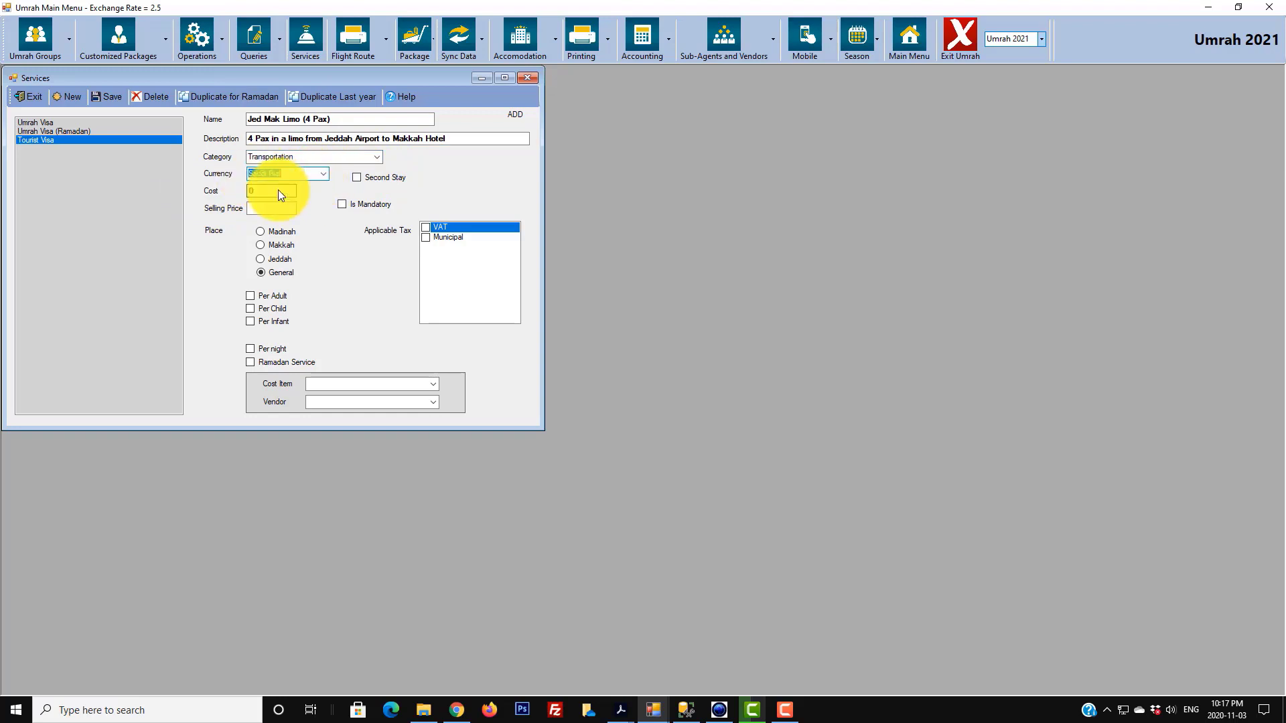
pyautogui.click(268, 185)
# - Set cost 200, selling price 250, and place Makkah
pyautogui.press('Tab')
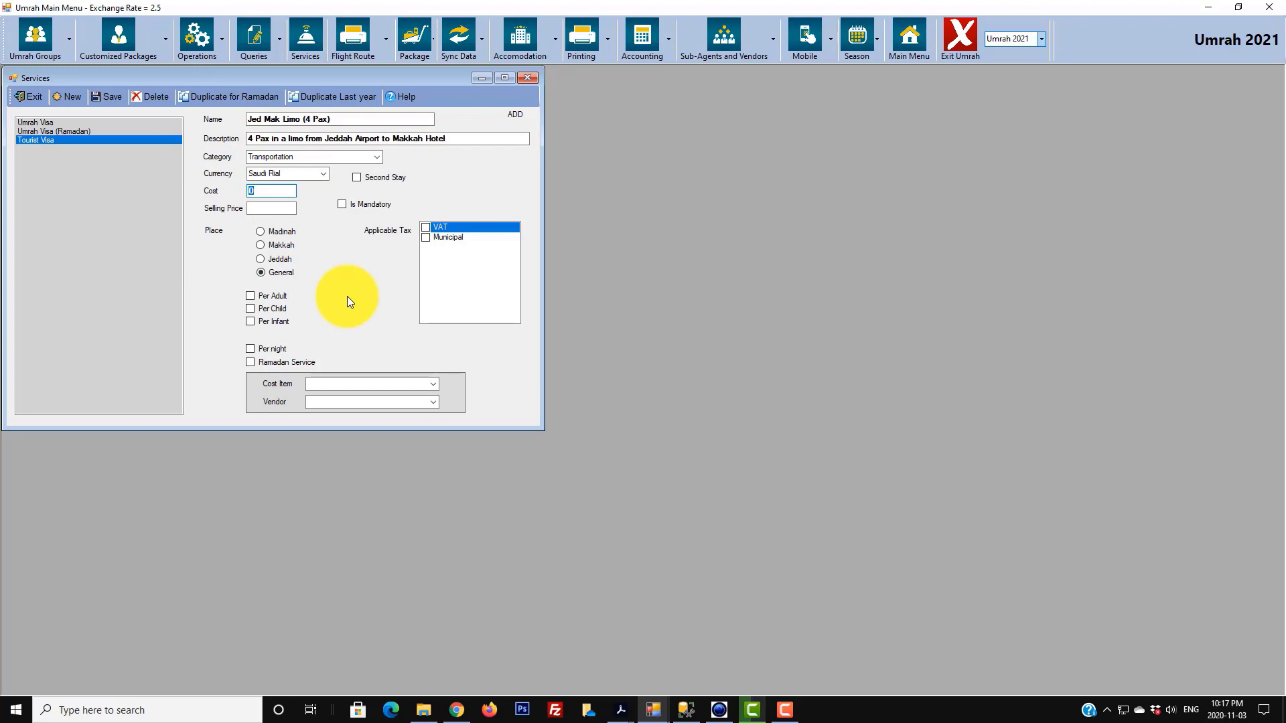
pyautogui.write('200')
pyautogui.press('Tab')
pyautogui.write('250')
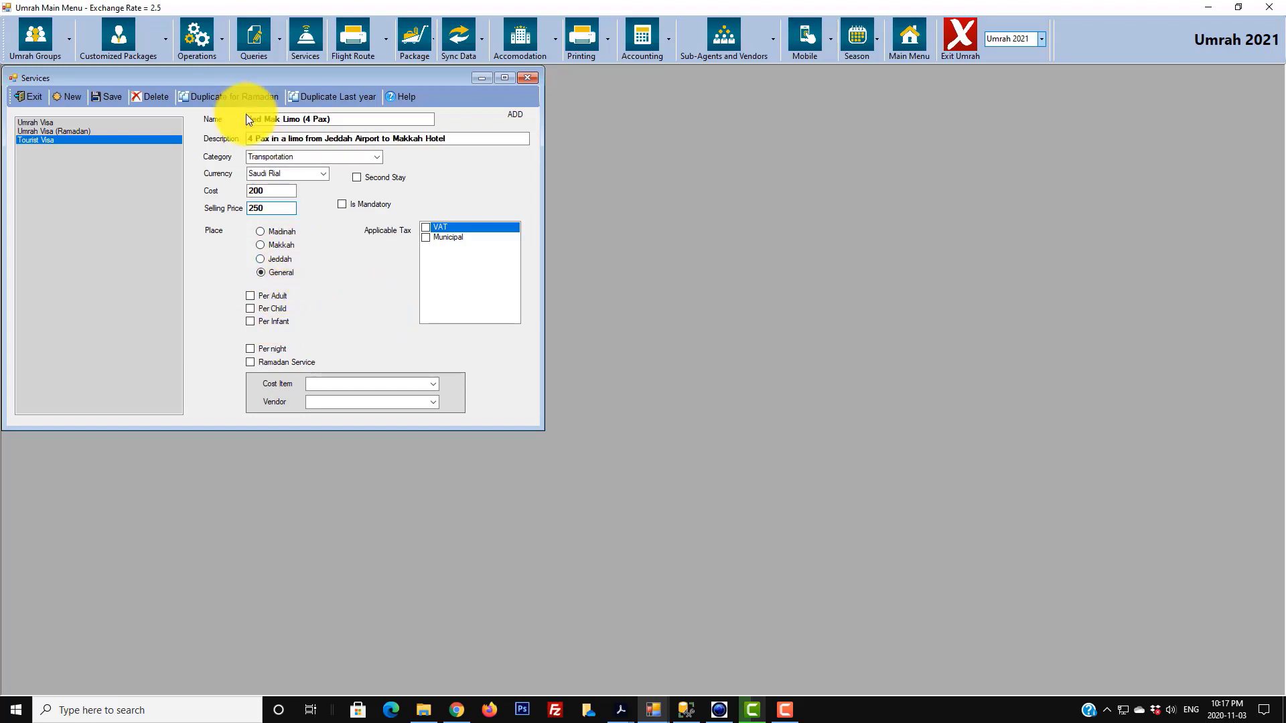
pyautogui.click(276, 243)
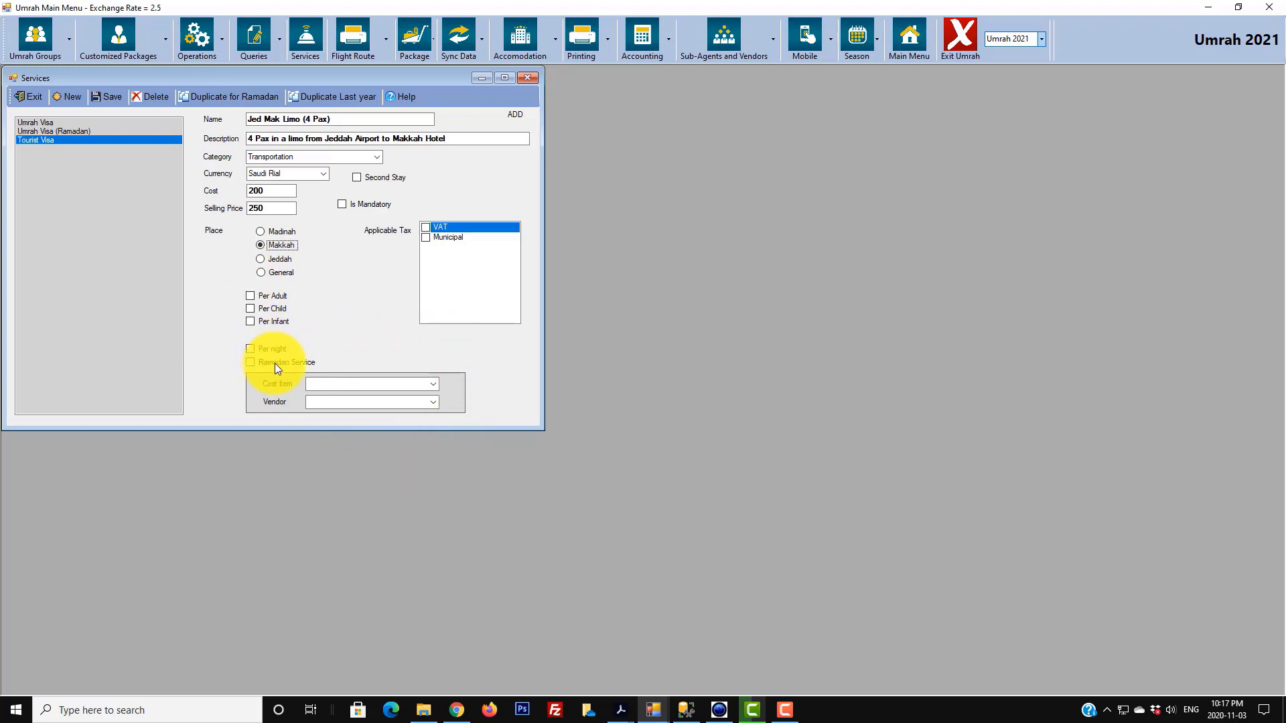
# - Assign cost item Transportation and vendor Transportation Vendor, then save the limo service
pyautogui.click(434, 384)
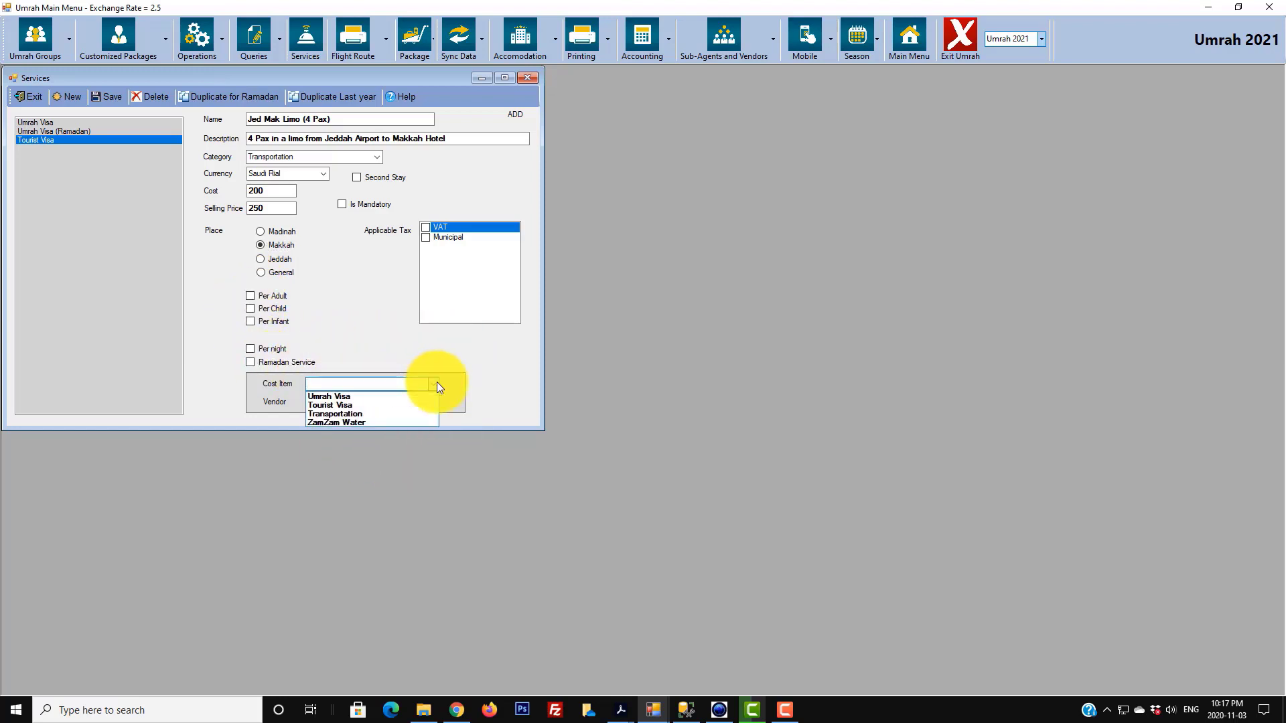
pyautogui.click(355, 413)
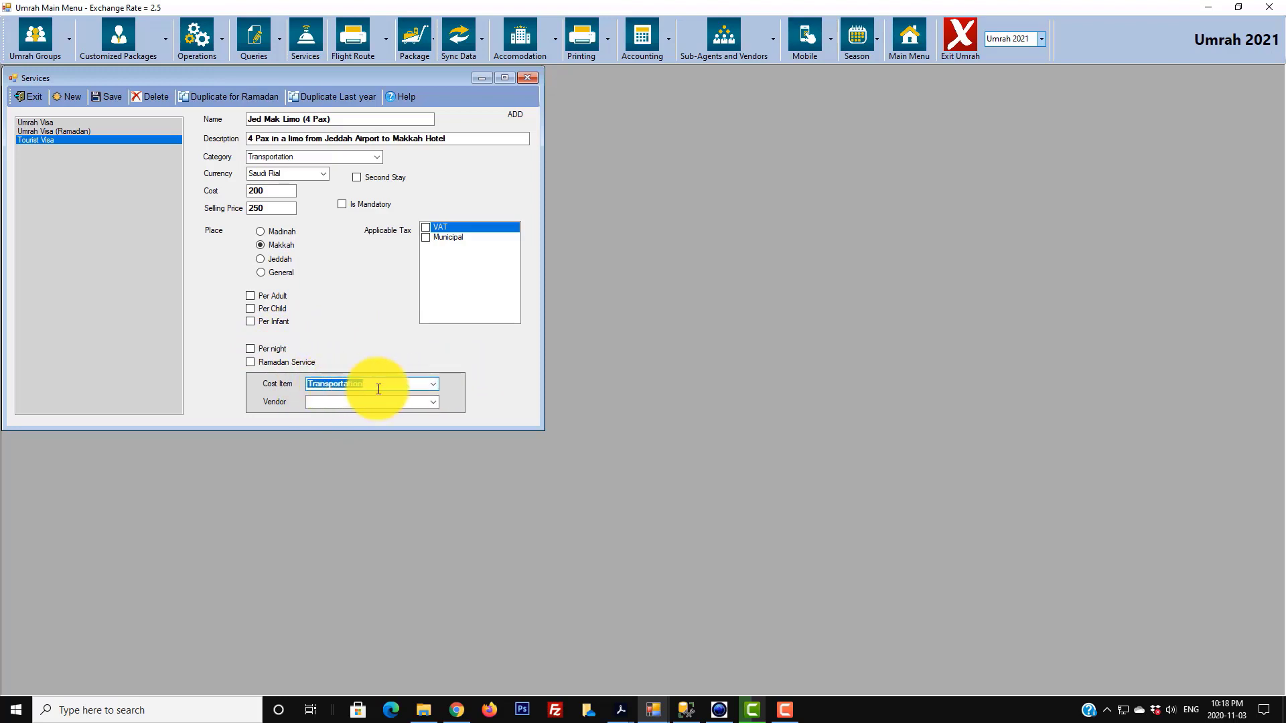
pyautogui.click(433, 402)
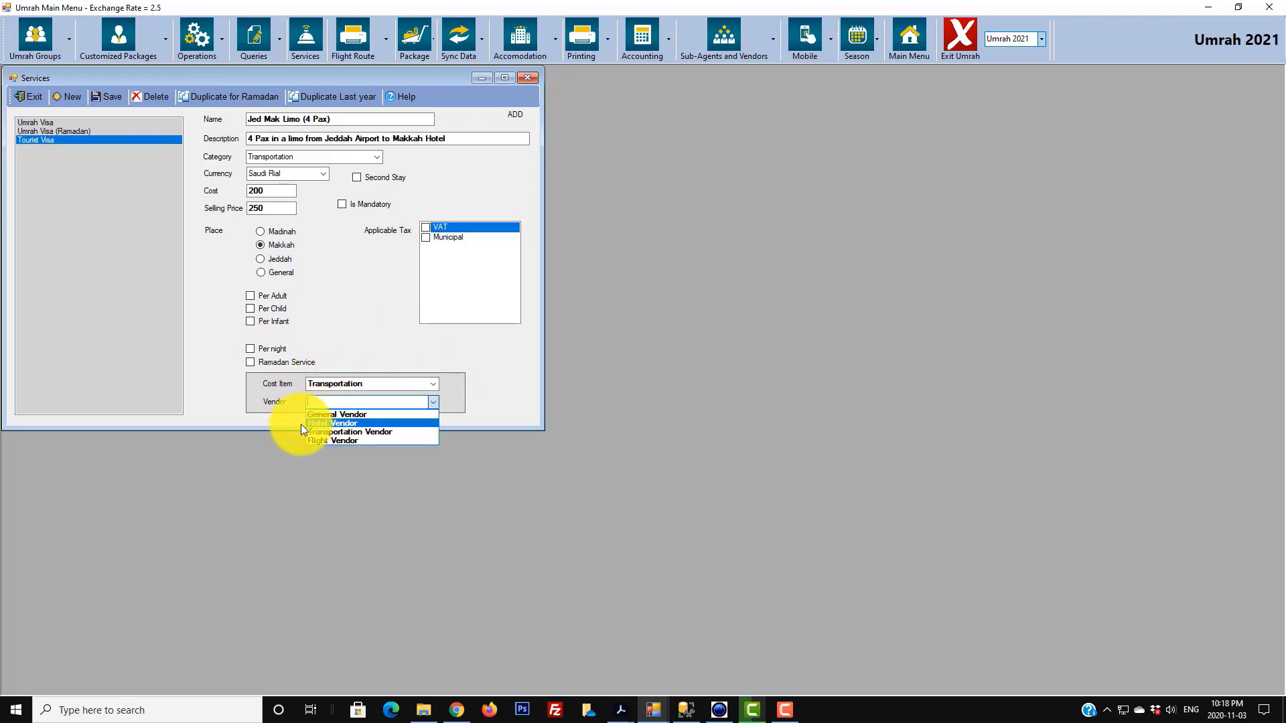
pyautogui.click(323, 424)
pyautogui.click(429, 402)
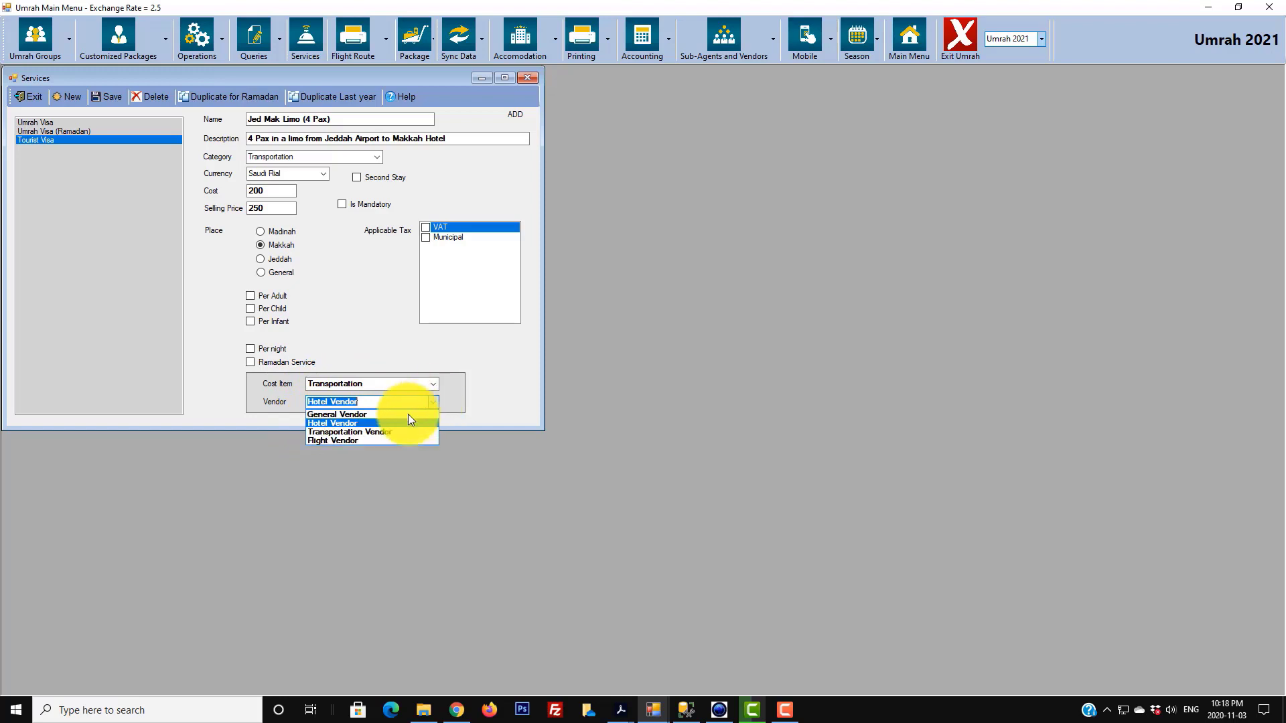
pyautogui.click(395, 431)
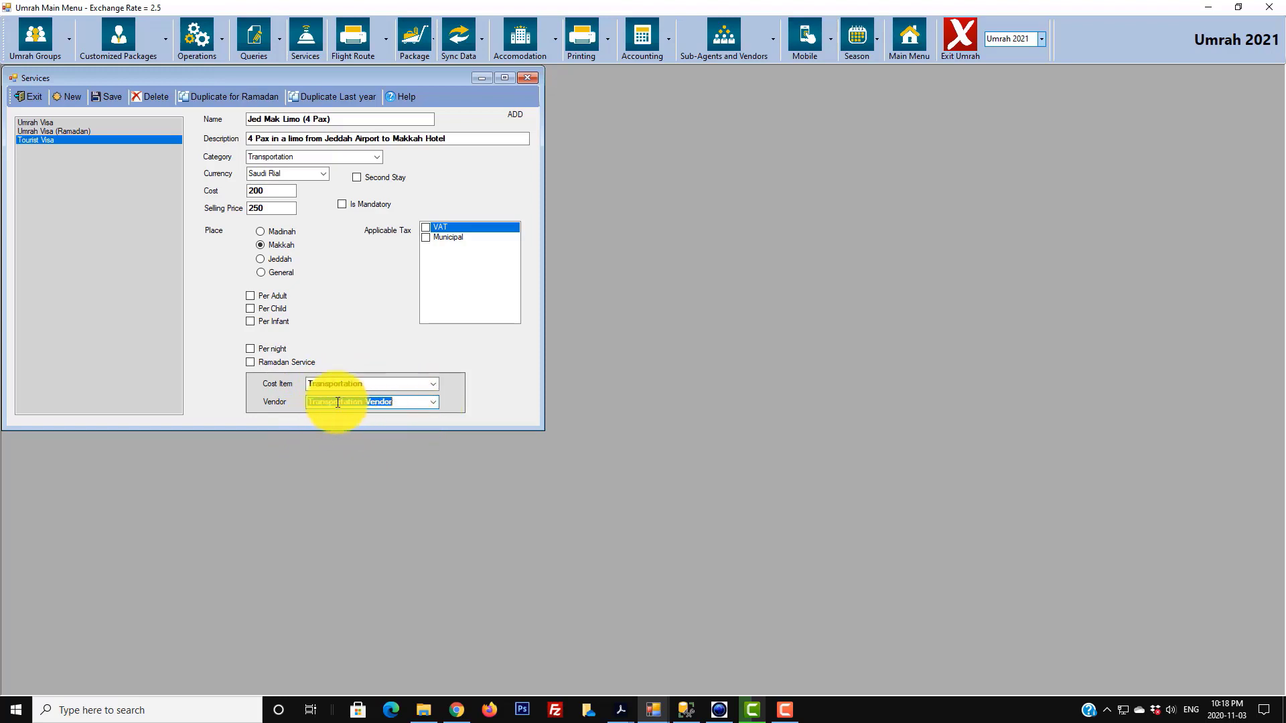
pyautogui.click(104, 96)
pyautogui.click(629, 391)
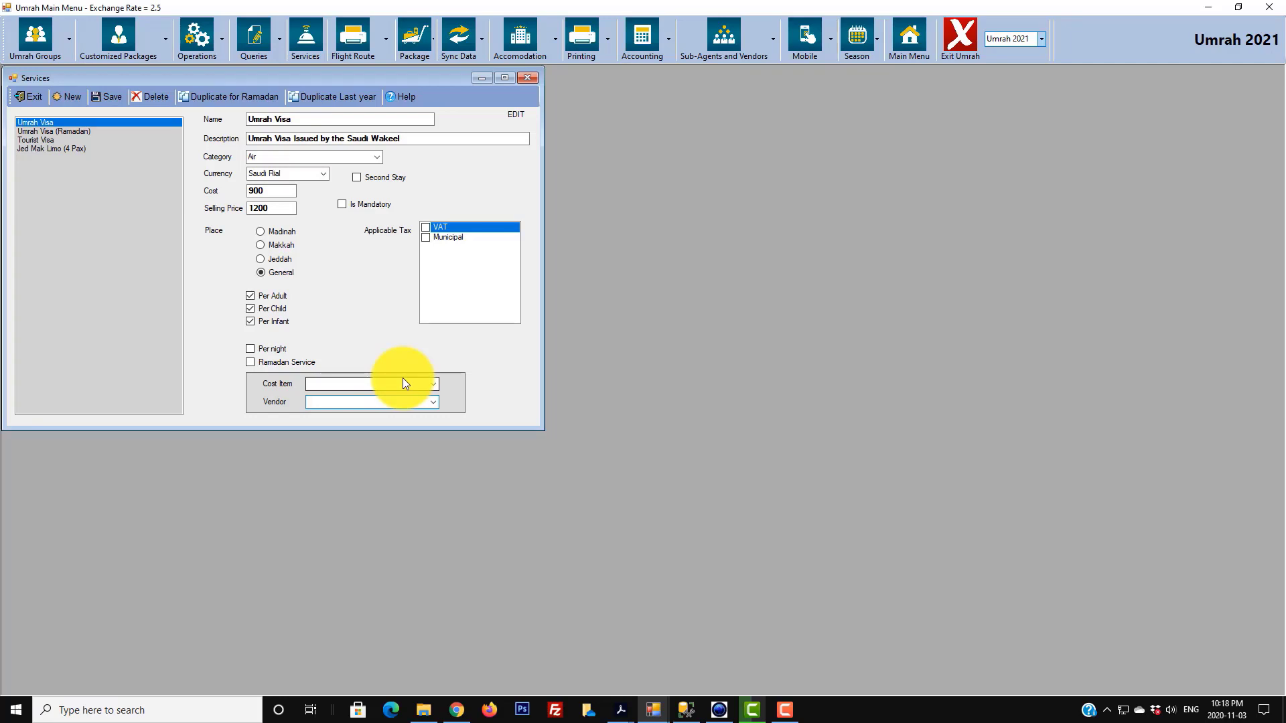
# - Duplicate Jed Mak Limo (4 Pax) as a Ramadan copy, accepting the warning
pyautogui.click(35, 148)
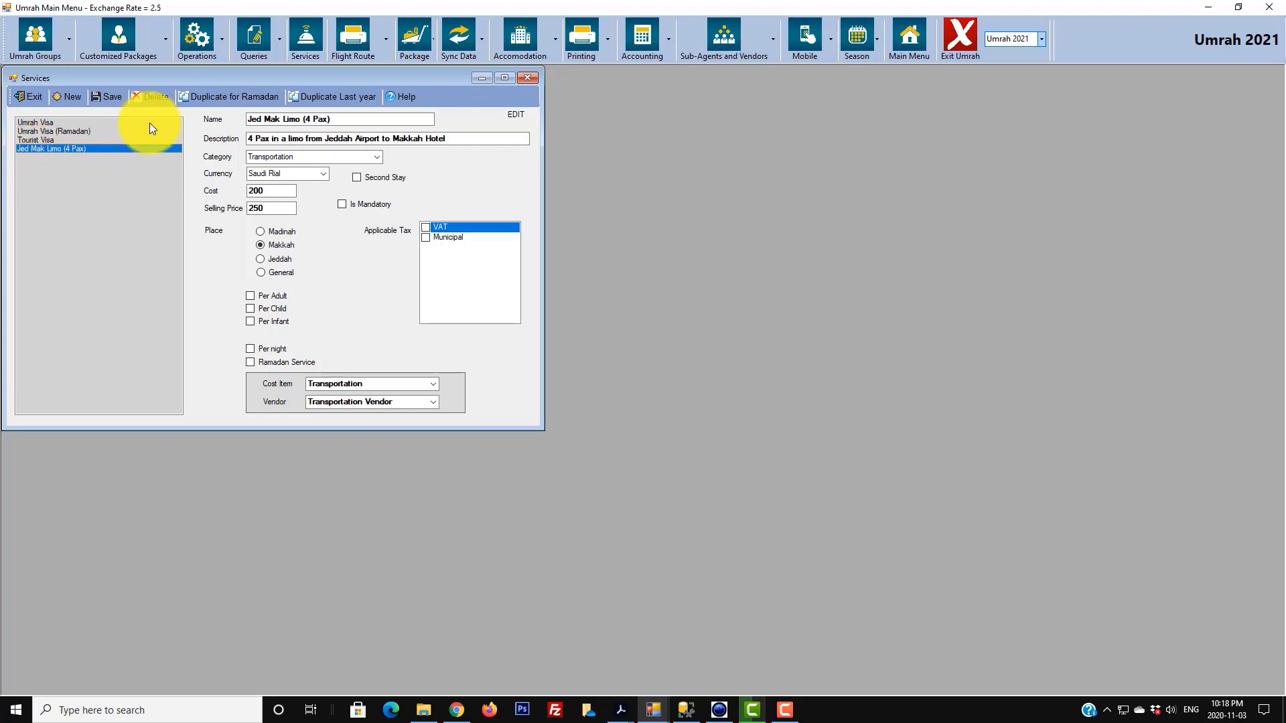
pyautogui.click(223, 96)
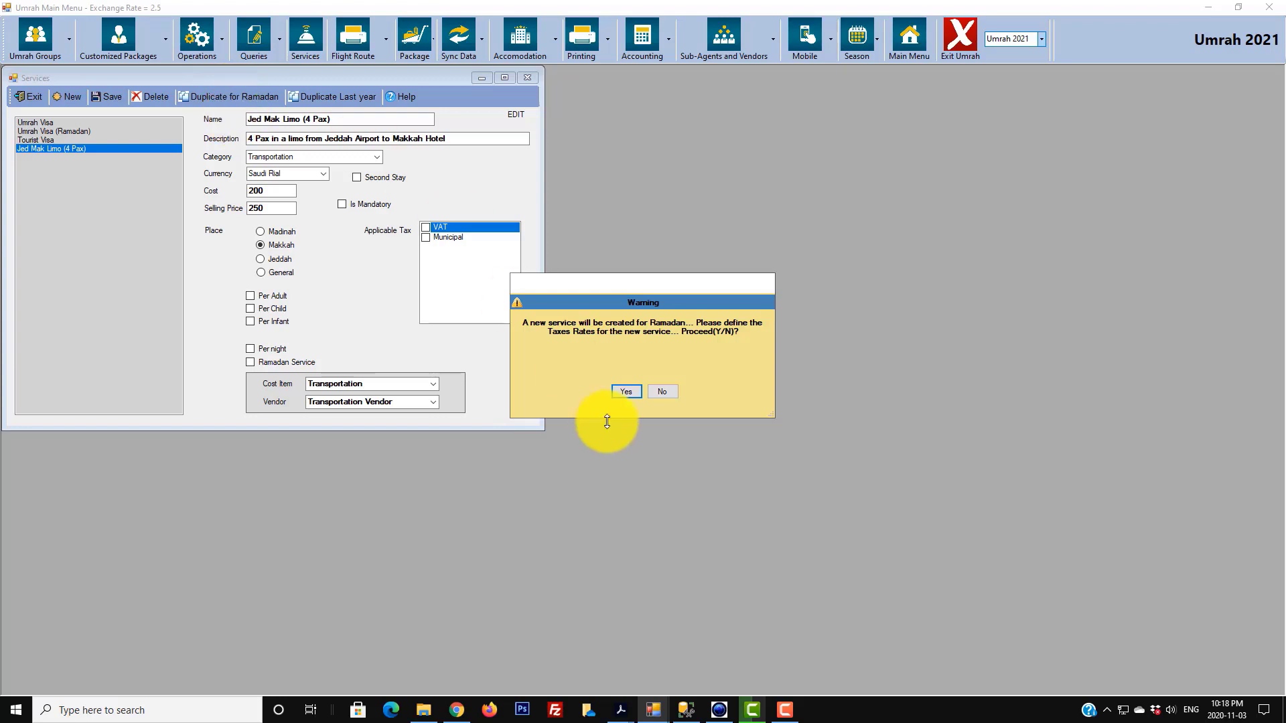
pyautogui.click(625, 391)
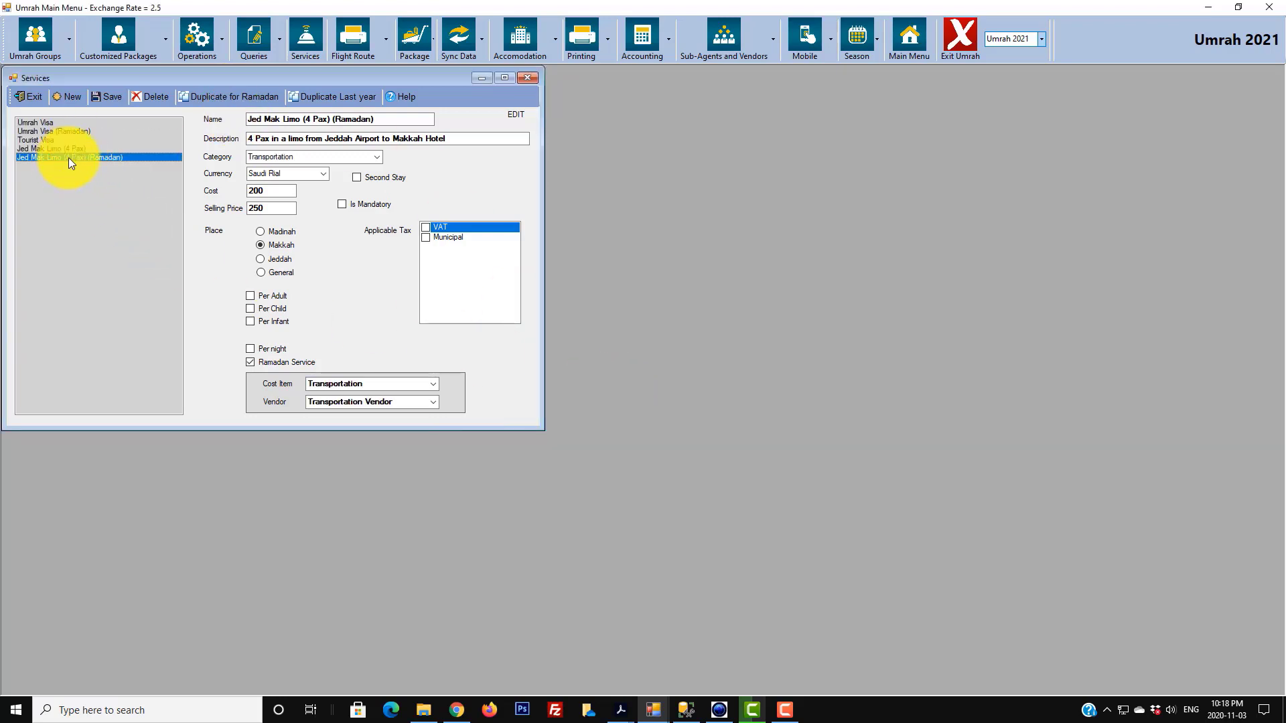
# - Rename the copy to 'Mak Jed Limo (4 Pax)', clear Ramadan Service, and save it
pyautogui.moveTo(331, 119); pyautogui.dragTo(374, 119)
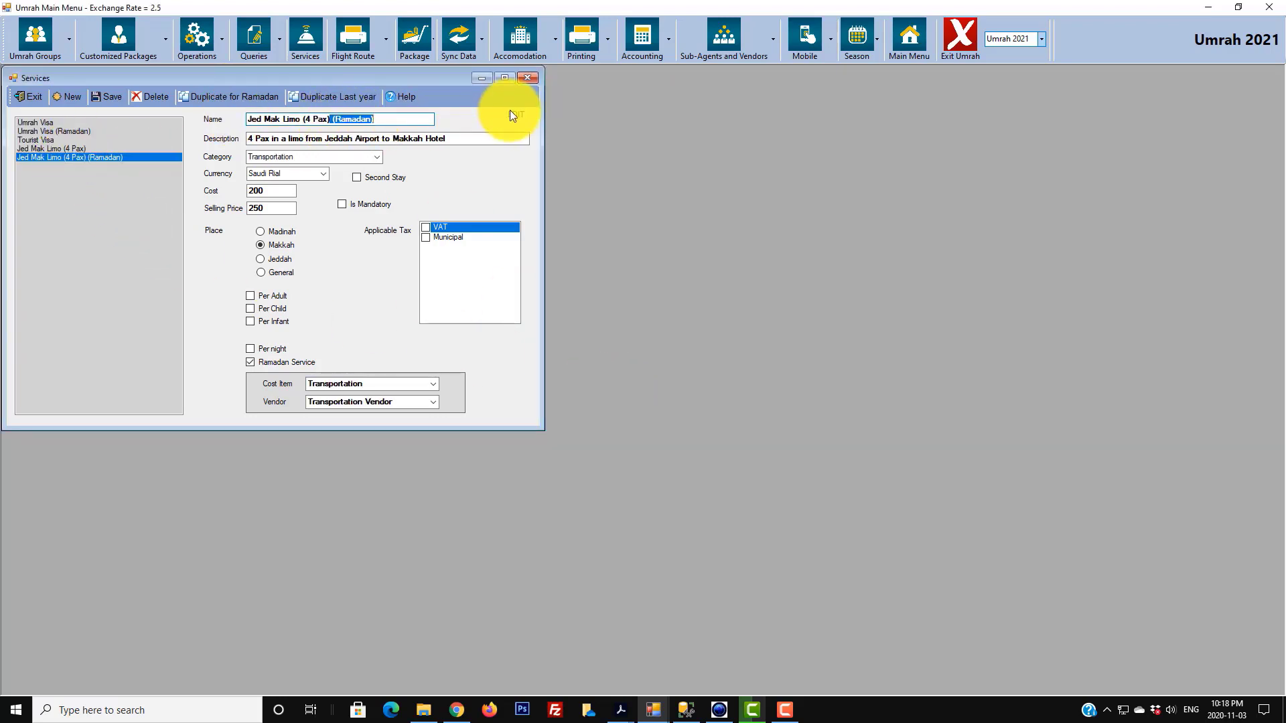
pyautogui.press('BackSpace')
pyautogui.click(263, 361)
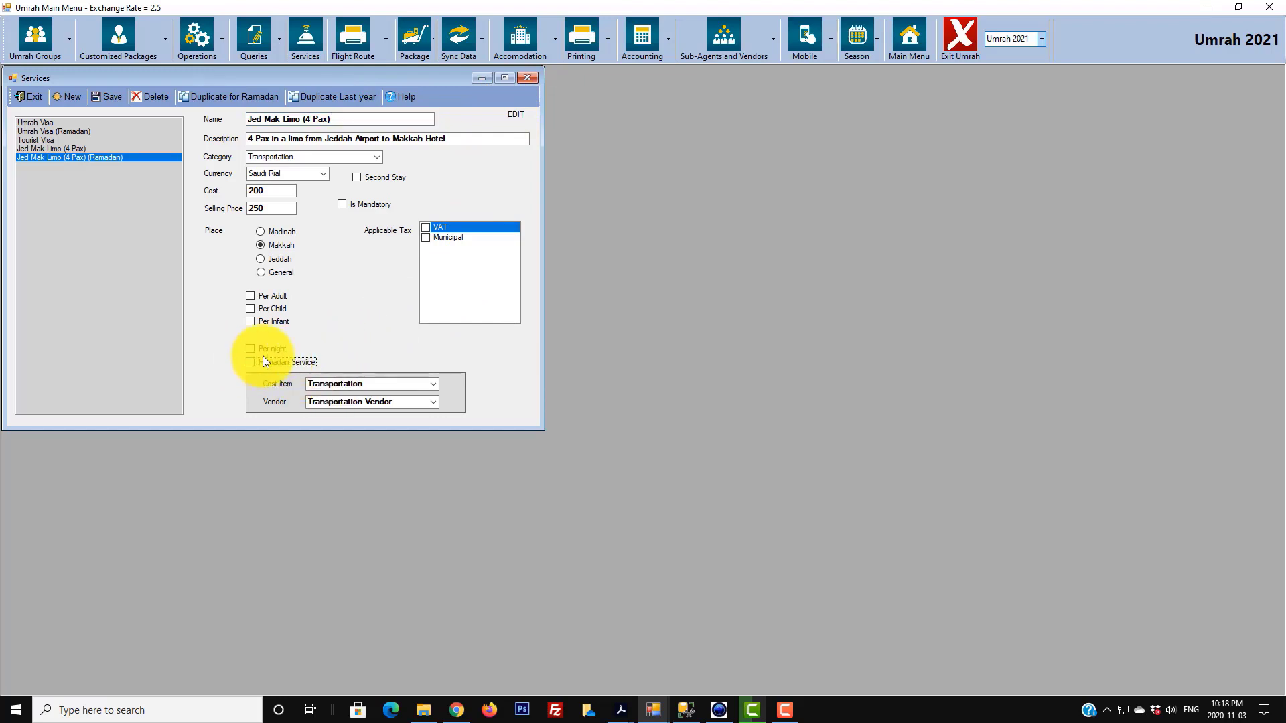
pyautogui.moveTo(264, 118); pyautogui.dragTo(217, 119)
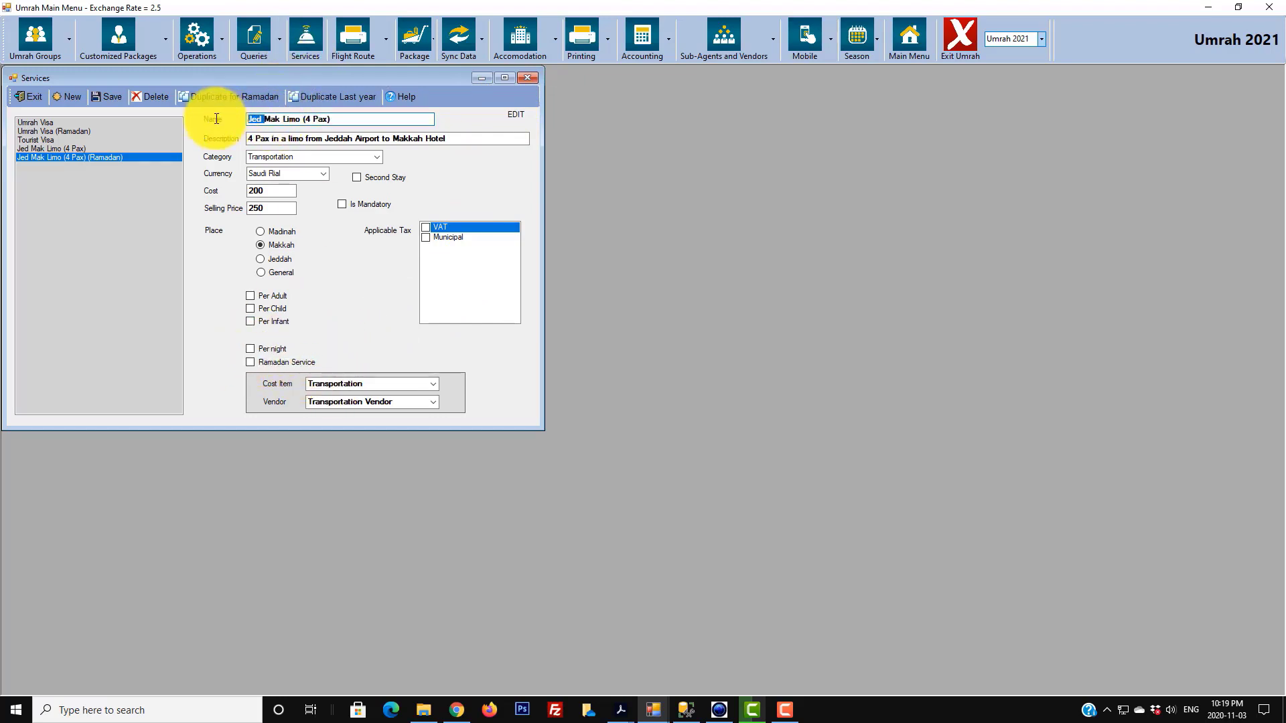
pyautogui.press('BackSpace')
pyautogui.write('Jed')
pyautogui.click(114, 97)
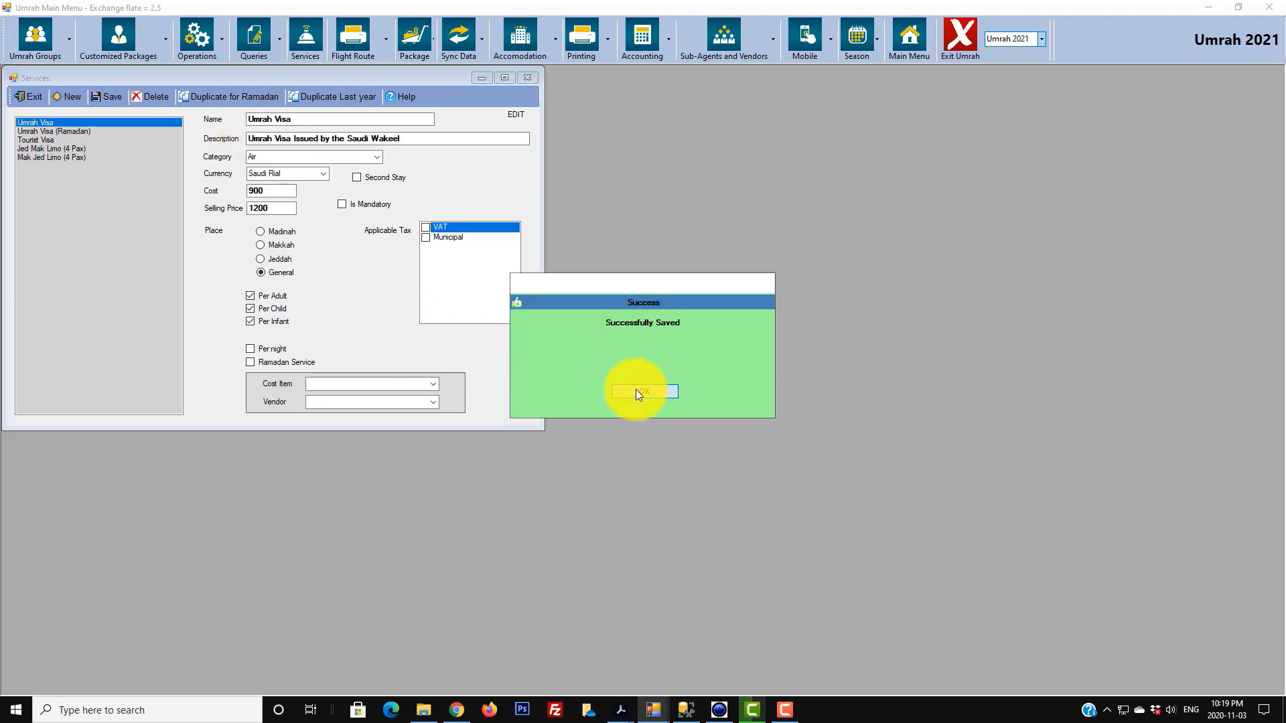
pyautogui.click(639, 392)
# - Create 'MEDMAK Limo (4 Pax)', described as a limo from Medinah Hotel to Makkah Hotel
pyautogui.click(60, 158)
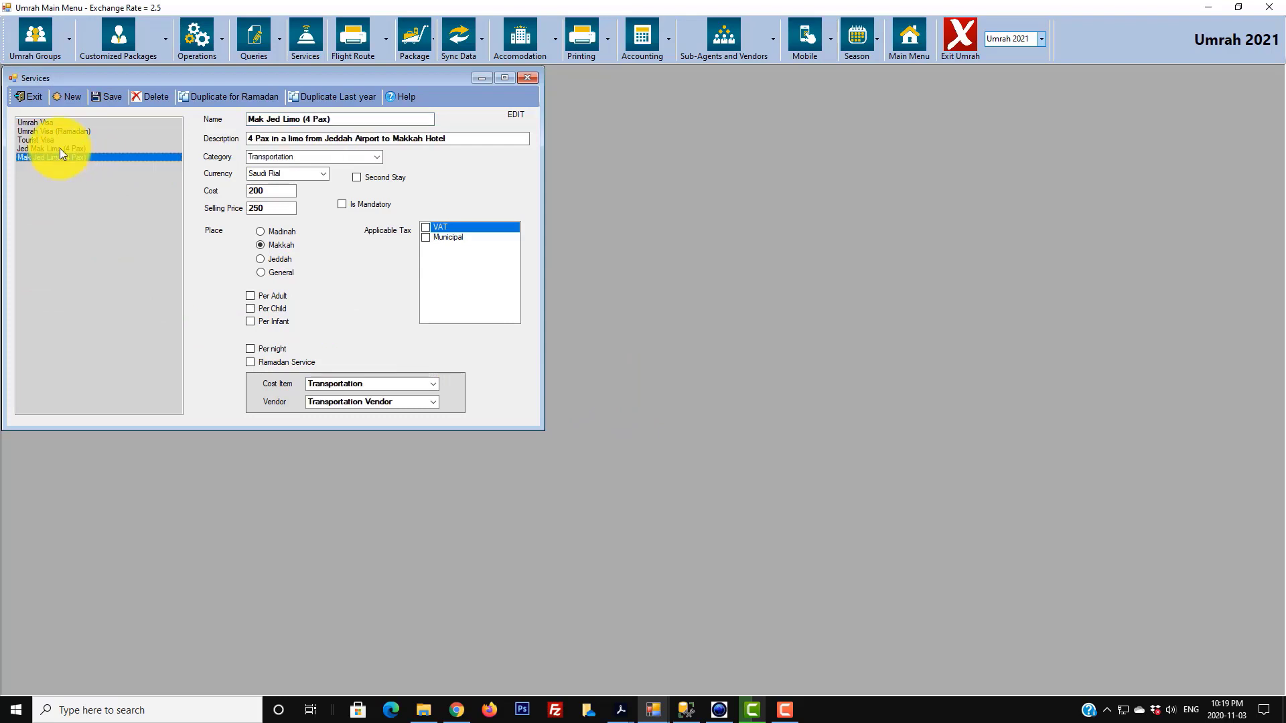
pyautogui.click(59, 148)
pyautogui.click(57, 158)
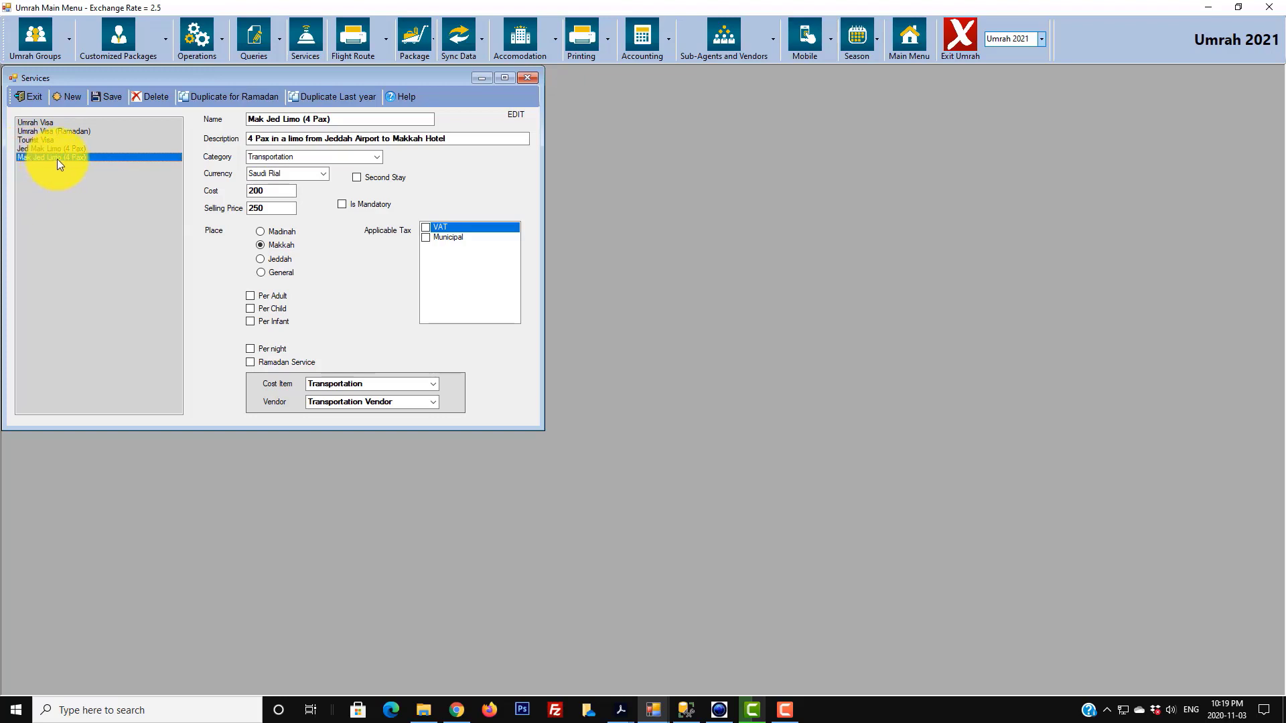
pyautogui.click(67, 97)
pyautogui.write('M')
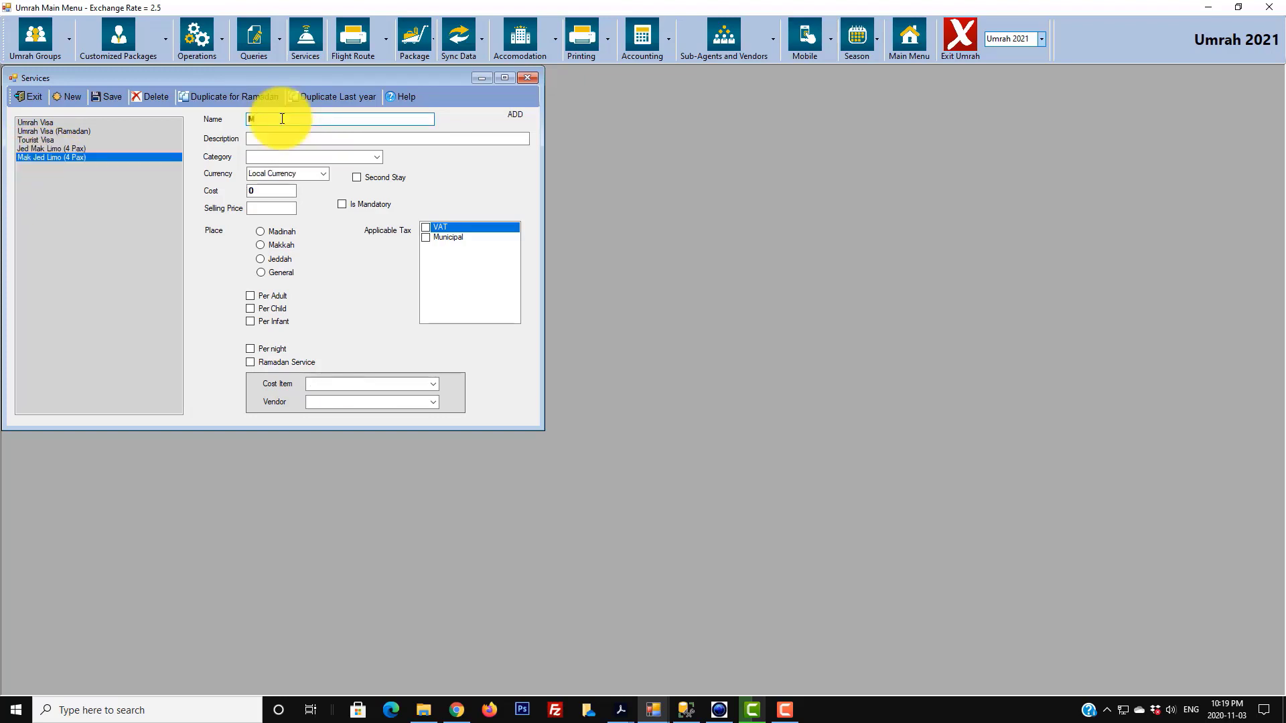
pyautogui.write('EDMAK Limo (4 Pax)')
pyautogui.click(312, 136)
pyautogui.write('4')
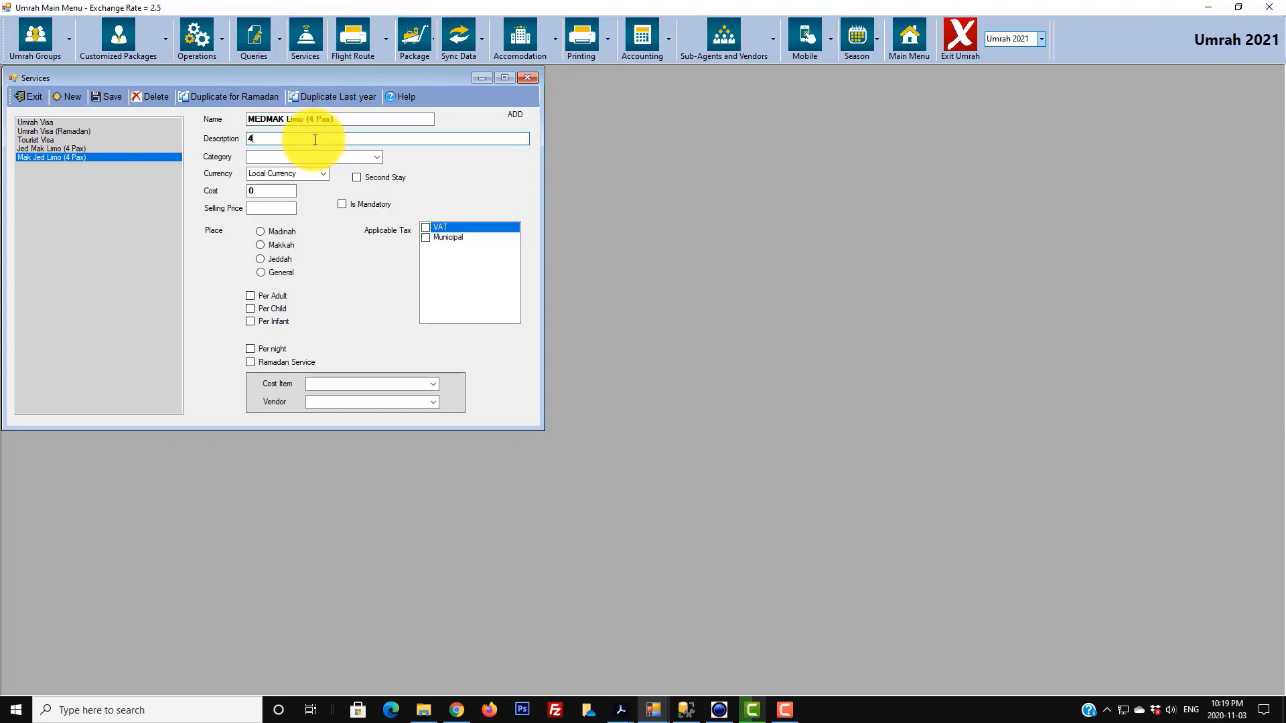
pyautogui.write(' Pax in a limo from Medinah Hotel to Makkah Hotel')
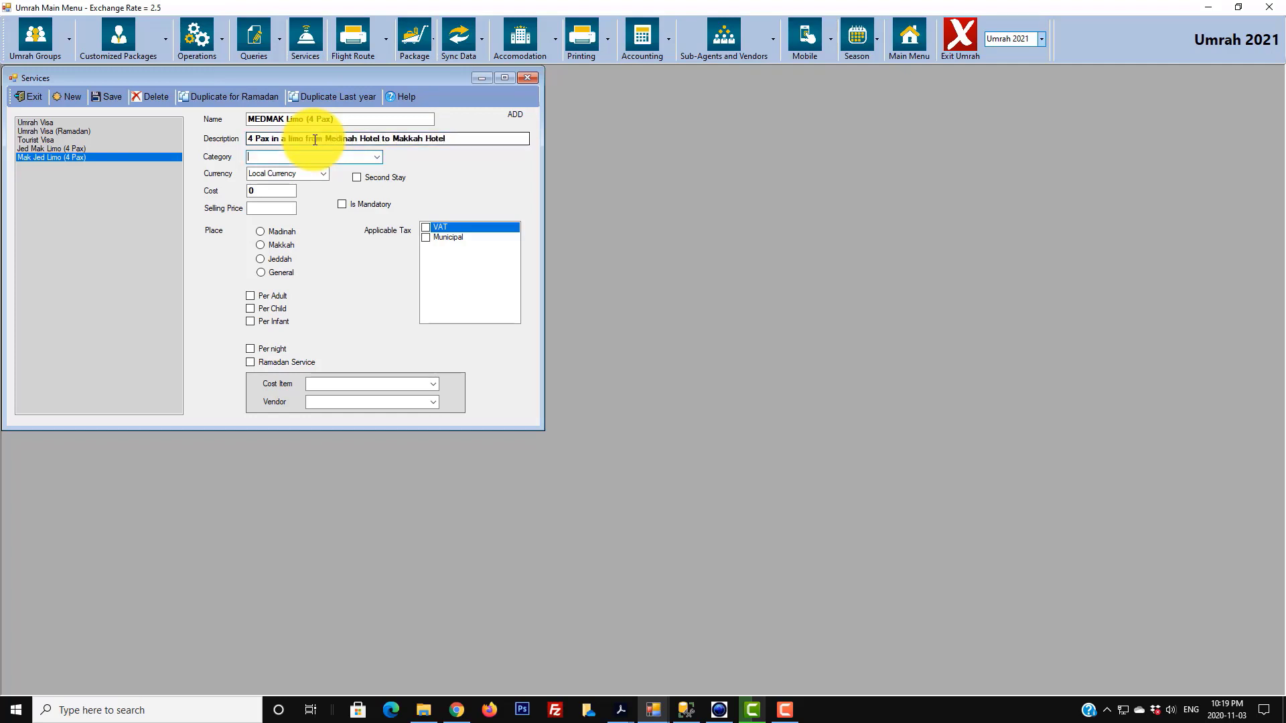
# - Set category Transportation, currency Saudi Rial, cost 300 and selling price 500
pyautogui.click(376, 155)
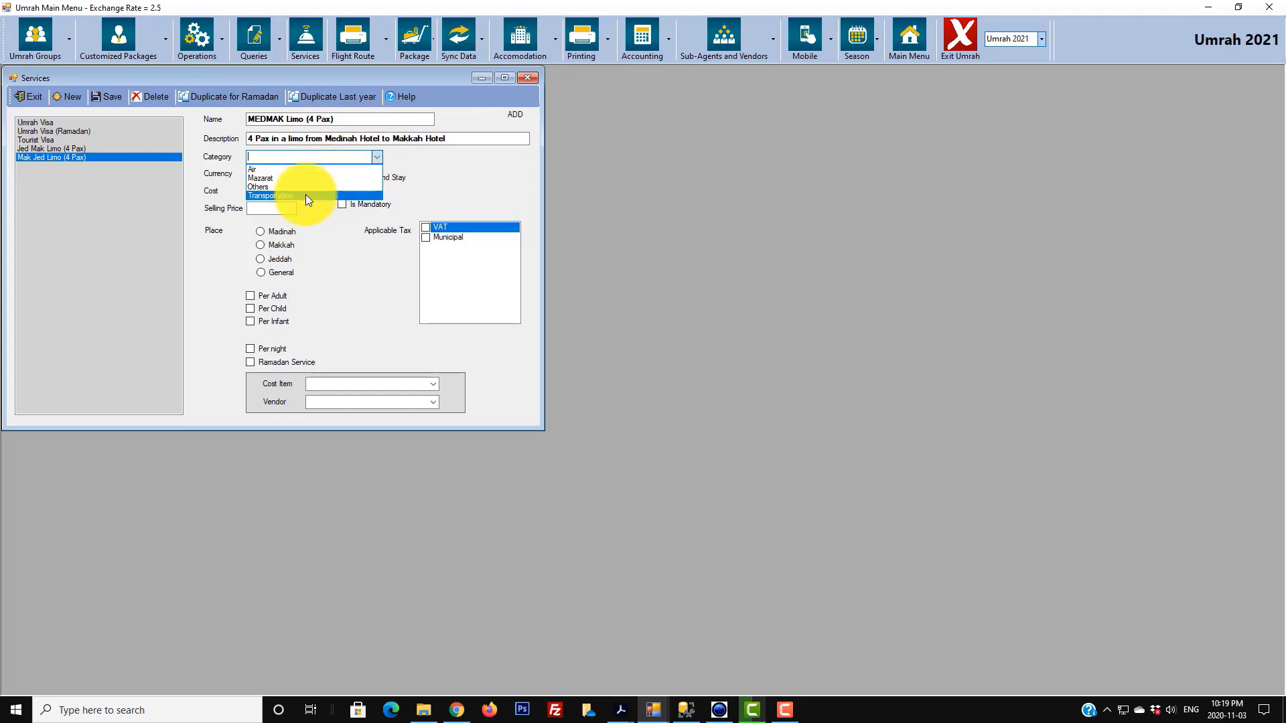
pyautogui.click(306, 194)
pyautogui.click(323, 173)
pyautogui.click(294, 186)
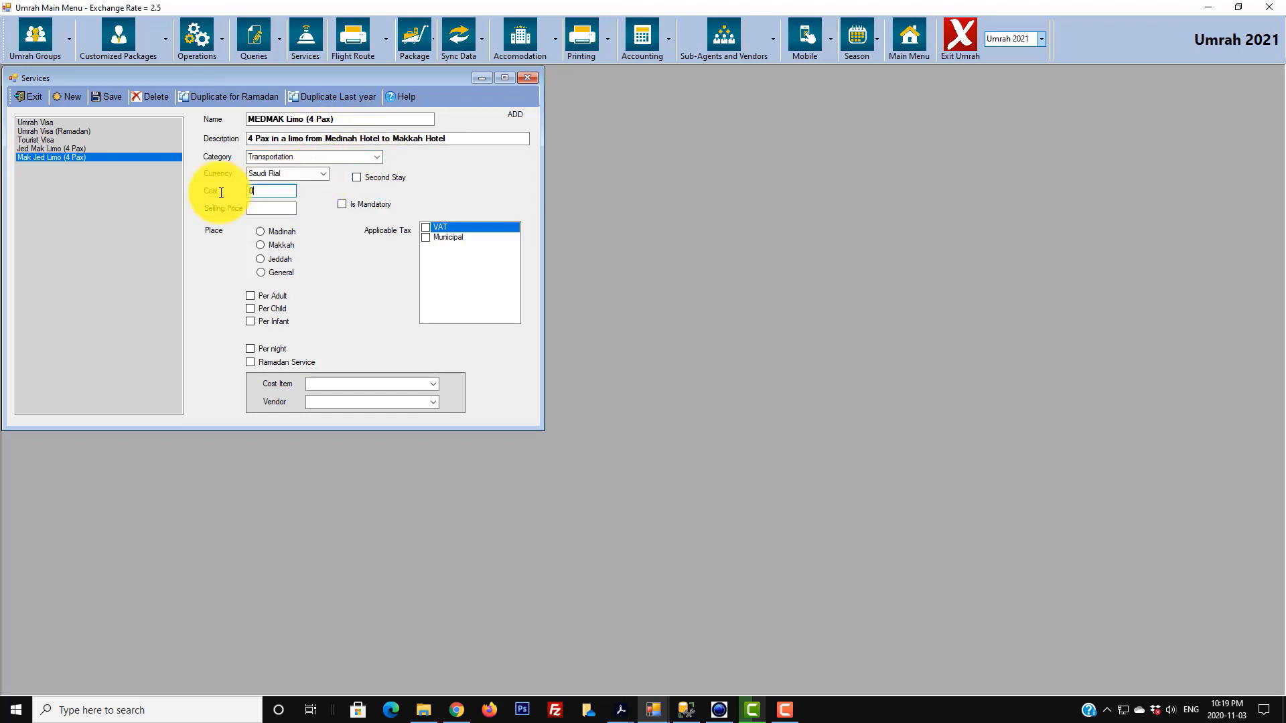
pyautogui.press('Tab')
pyautogui.write('300')
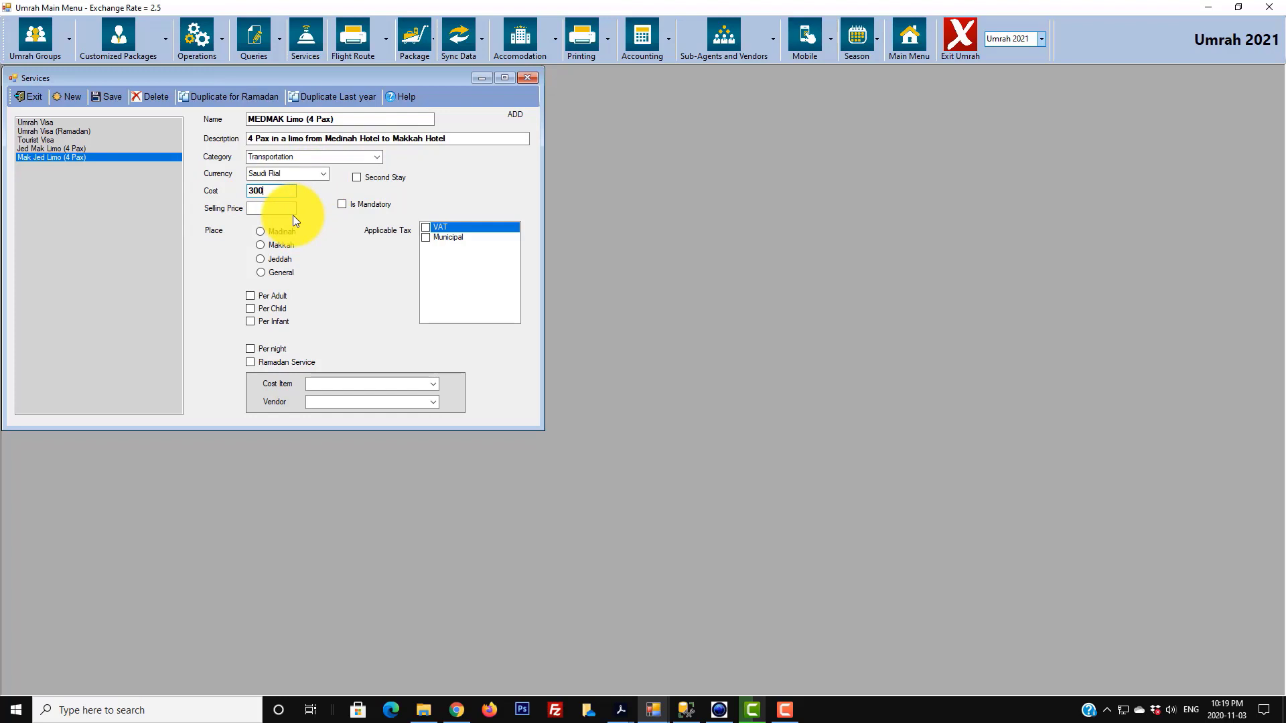
pyautogui.press('Tab')
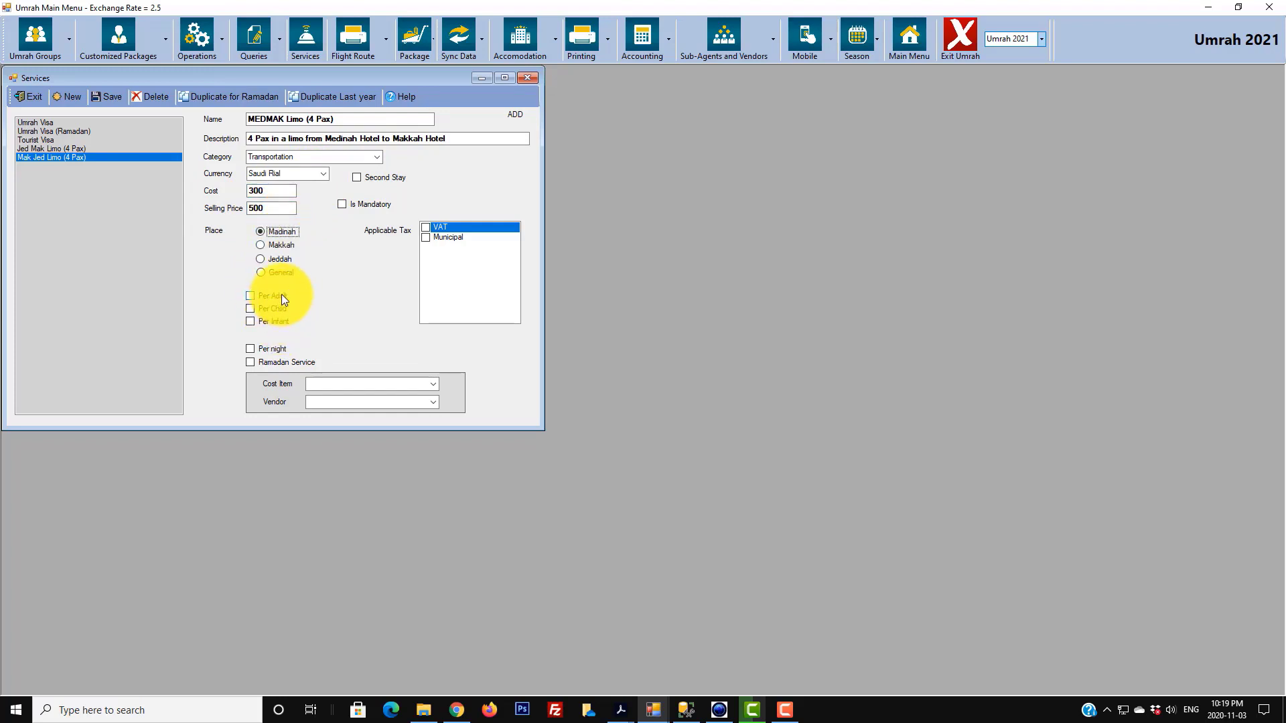
# - Assign Transportation cost item and Transportation Vendor, save, and start another blank service
pyautogui.click(433, 384)
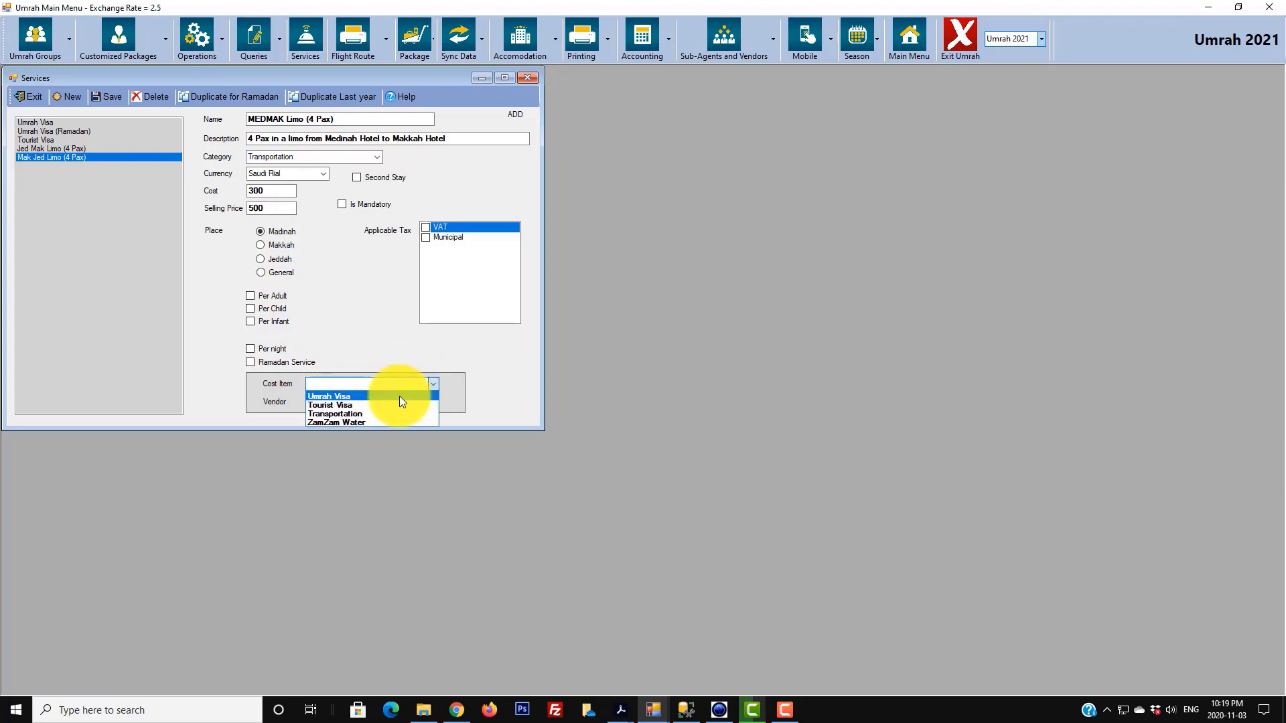
pyautogui.click(371, 414)
pyautogui.click(432, 402)
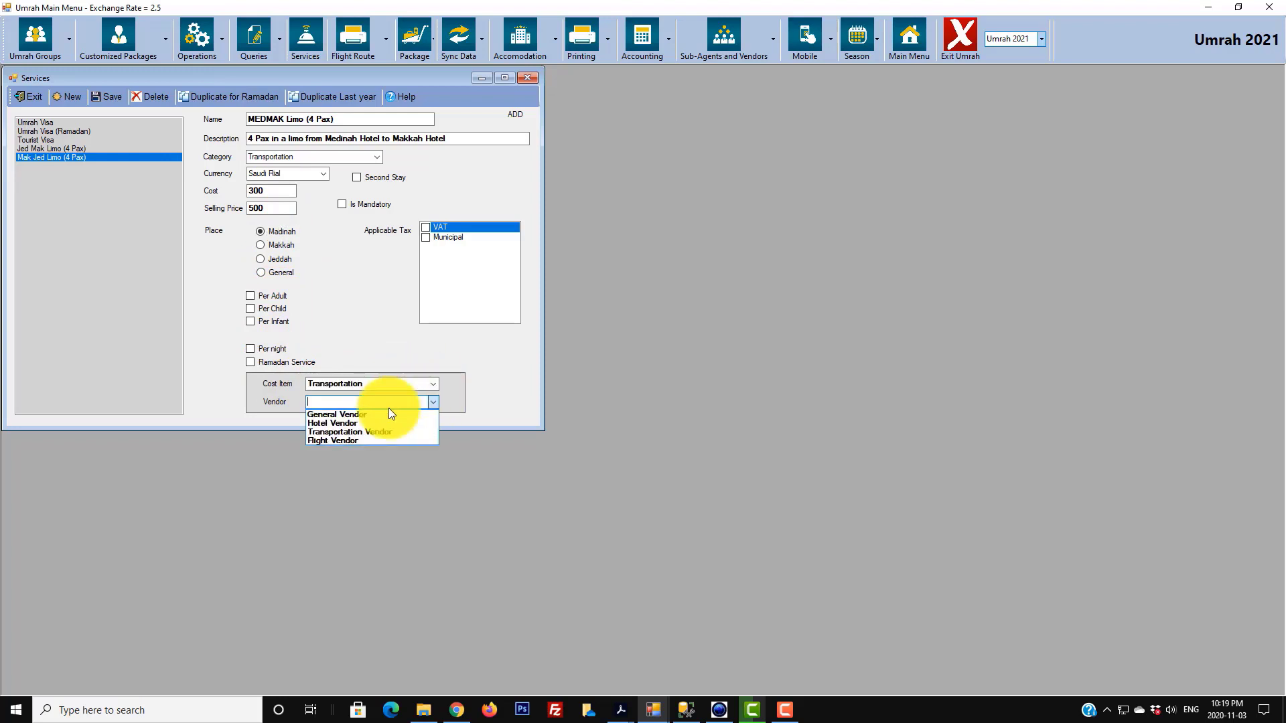
pyautogui.click(352, 432)
pyautogui.click(107, 98)
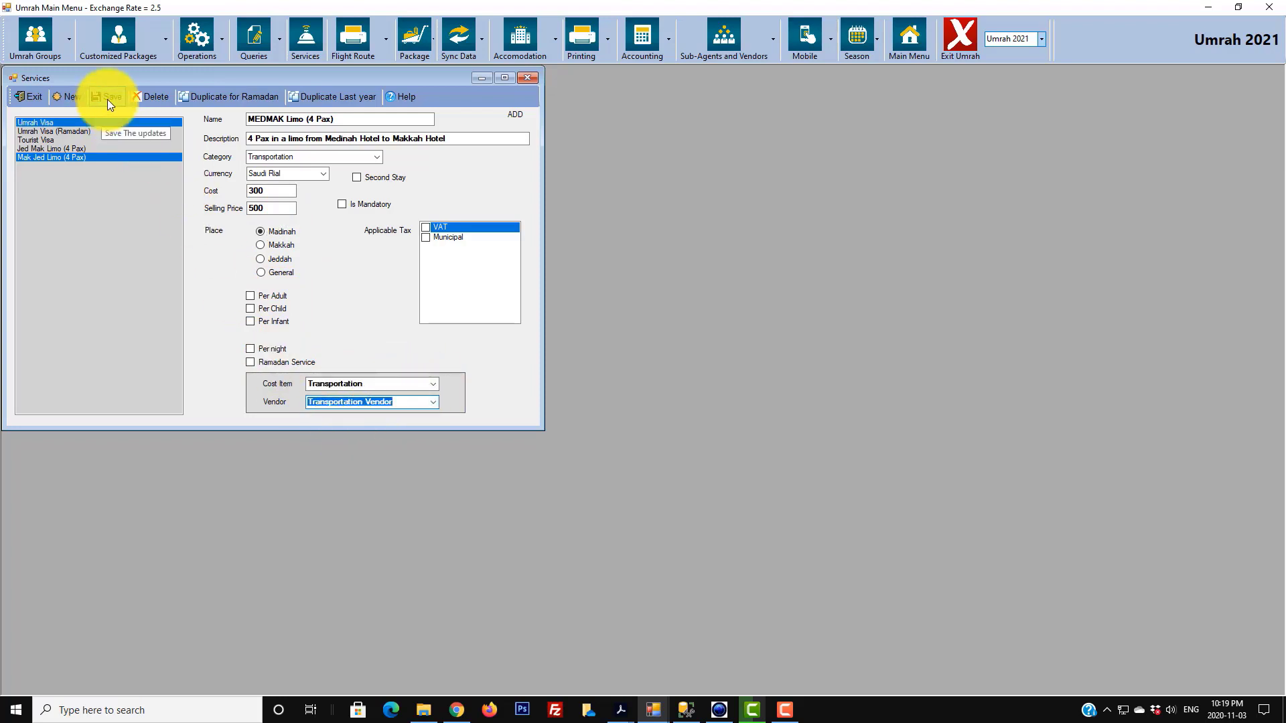
pyautogui.click(637, 390)
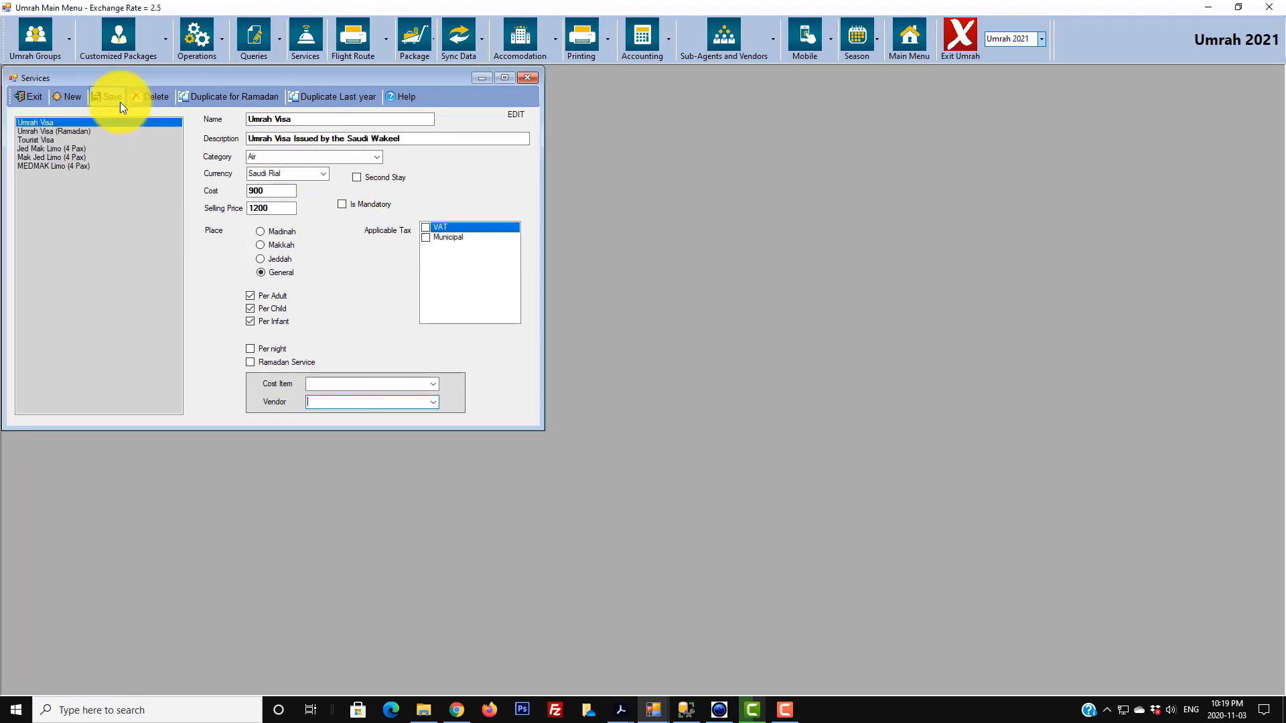
pyautogui.click(69, 97)
# - Name the service 'Sightseeing in Makkah Limo' with description 'Sightseeing in Makkah for 4 people'
pyautogui.click(309, 120)
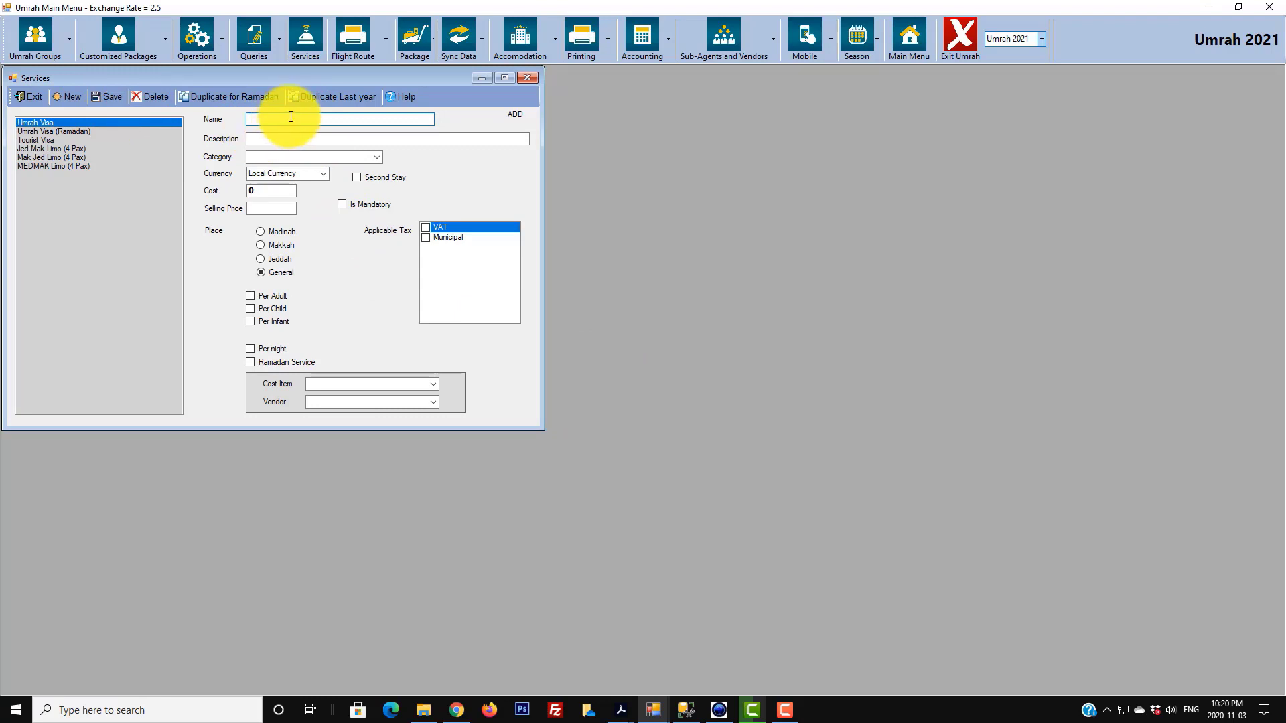
pyautogui.write('Sightseeing in Makkah')
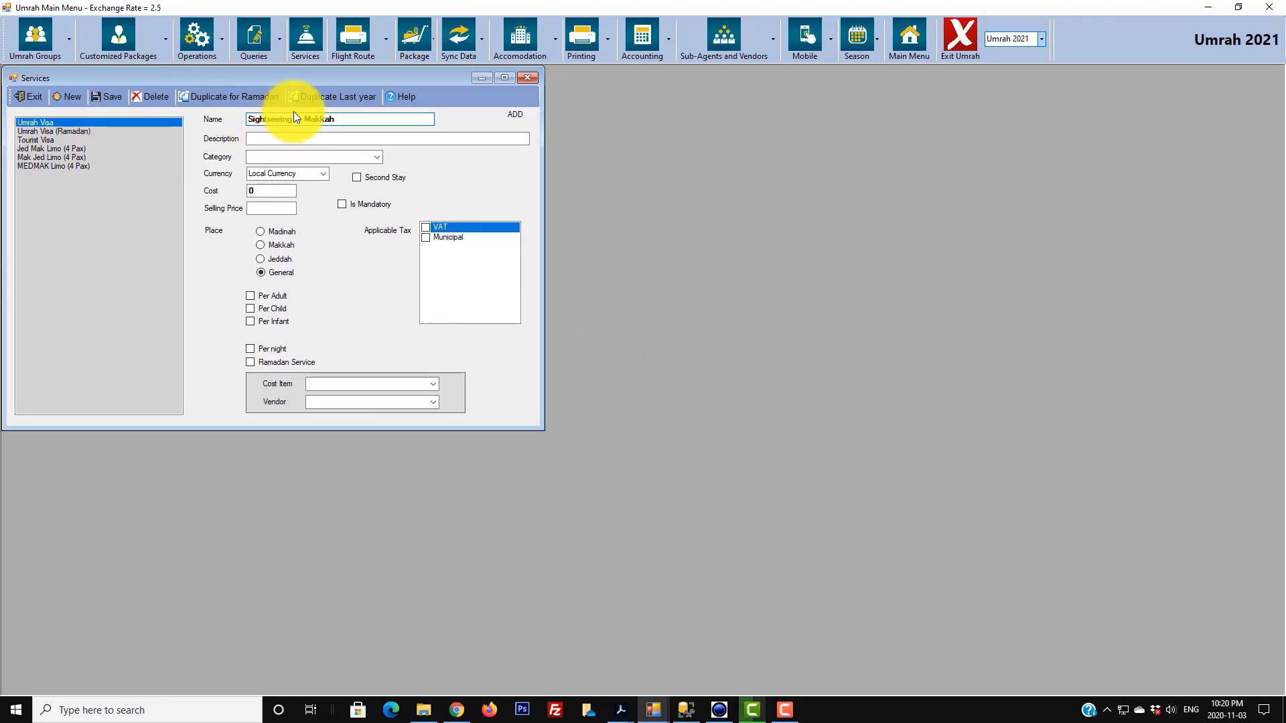
pyautogui.click(291, 138)
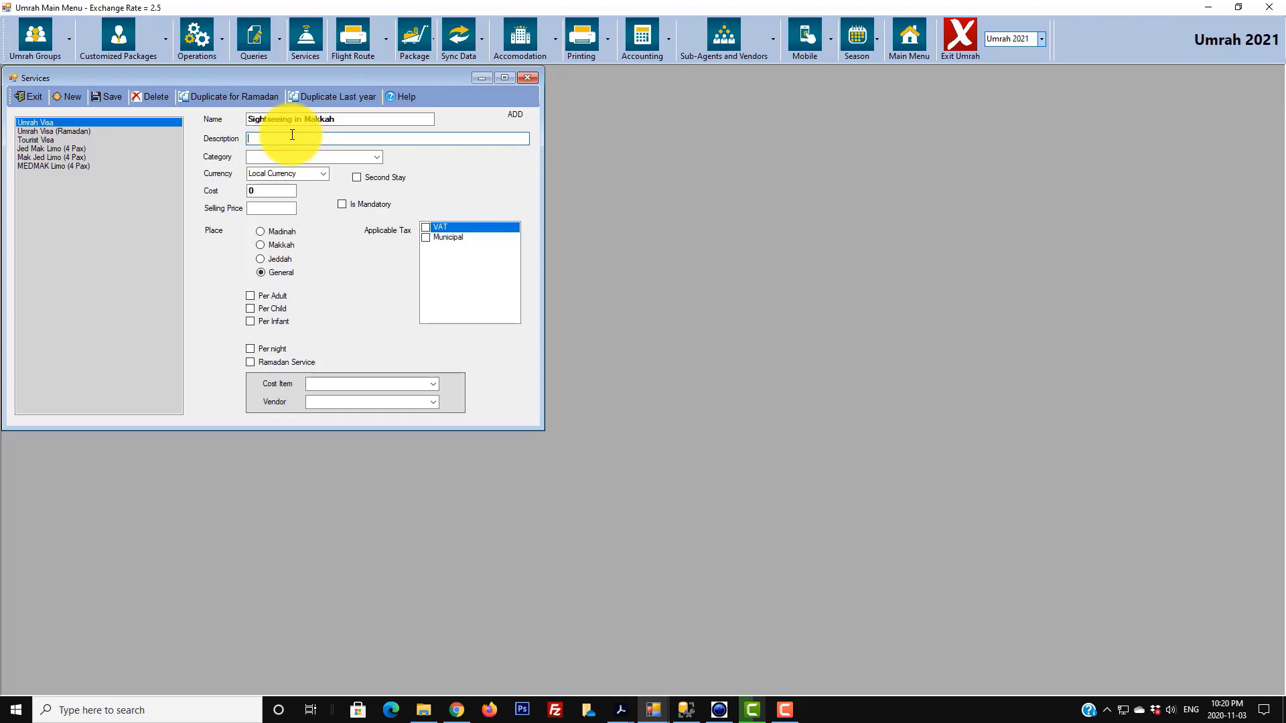
pyautogui.click(345, 119)
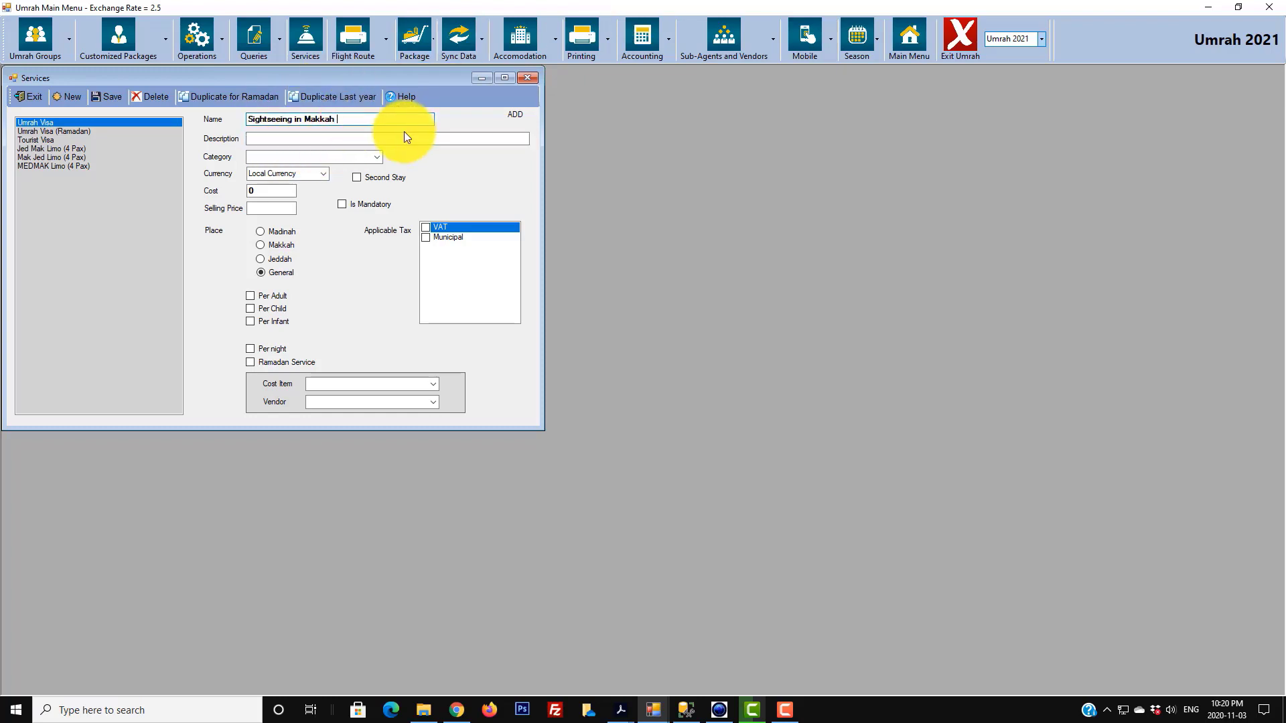
pyautogui.write('Limo (4pax')
pyautogui.click(403, 138)
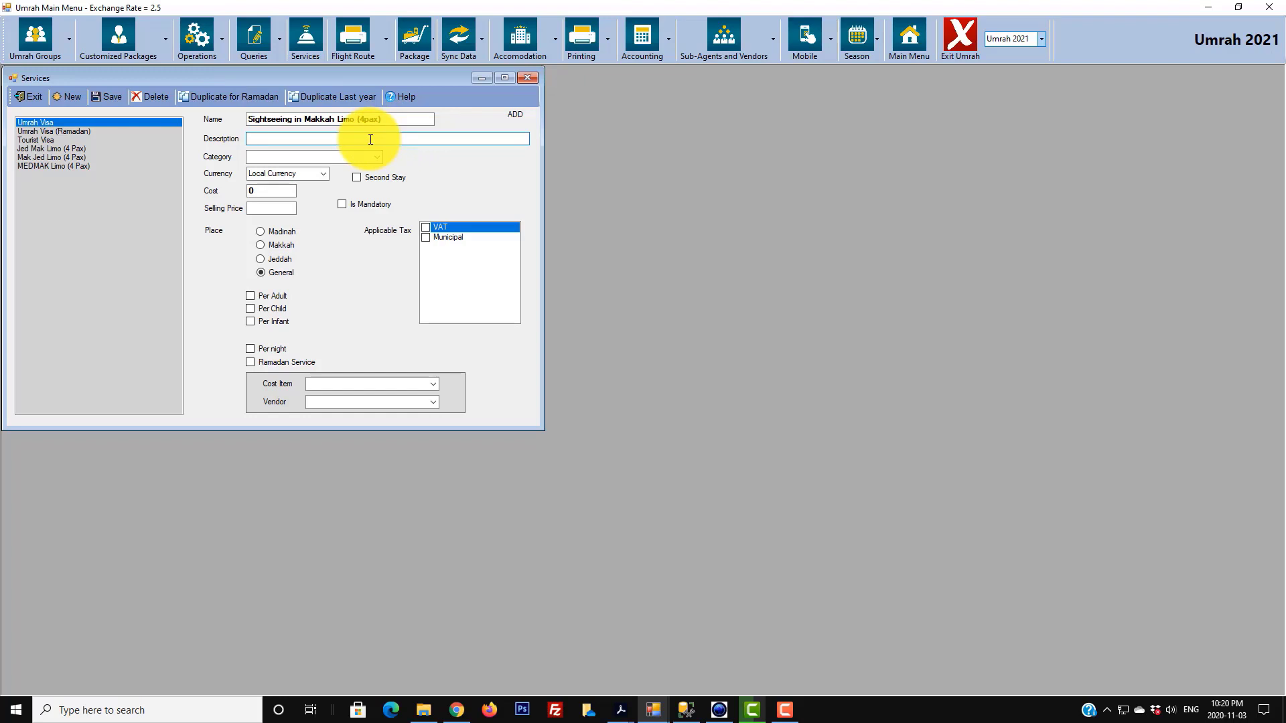
pyautogui.write('Sightseeing in Makkah for 4 people')
# - Set category Mazarat, currency Saudi Rial, cost 200 and selling price 300
pyautogui.click(377, 157)
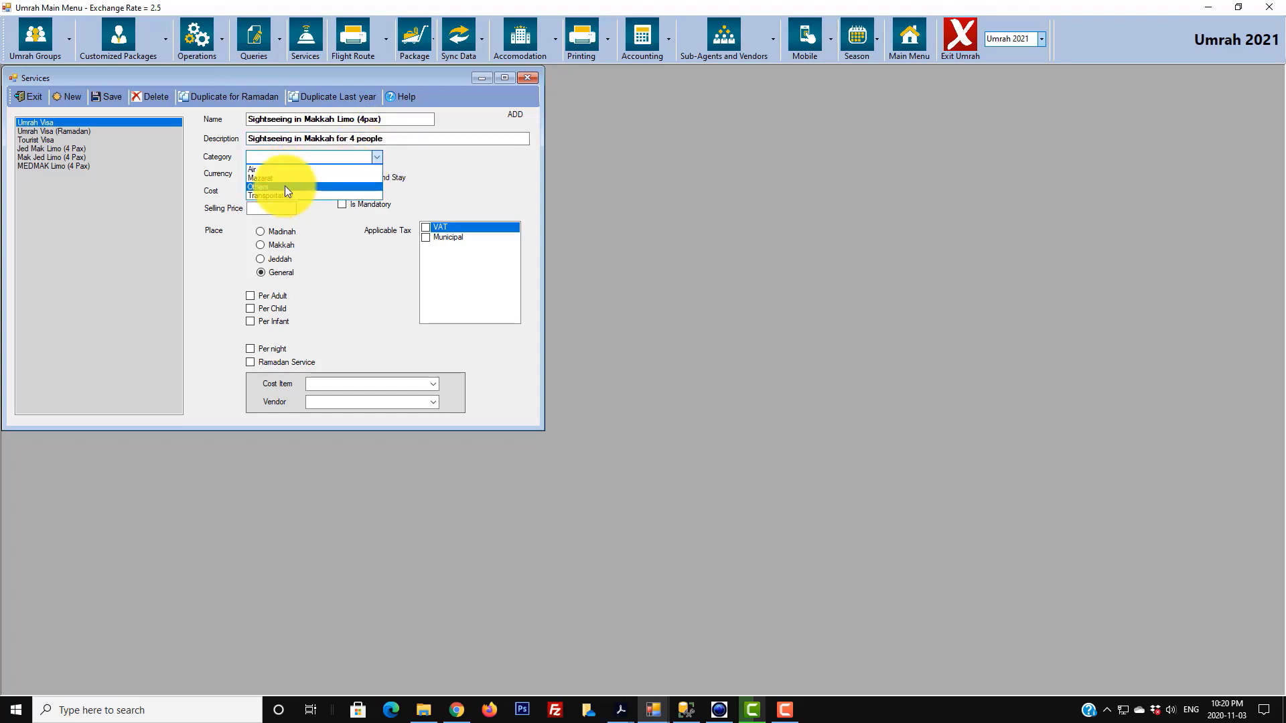
pyautogui.click(265, 185)
pyautogui.click(319, 176)
pyautogui.click(289, 192)
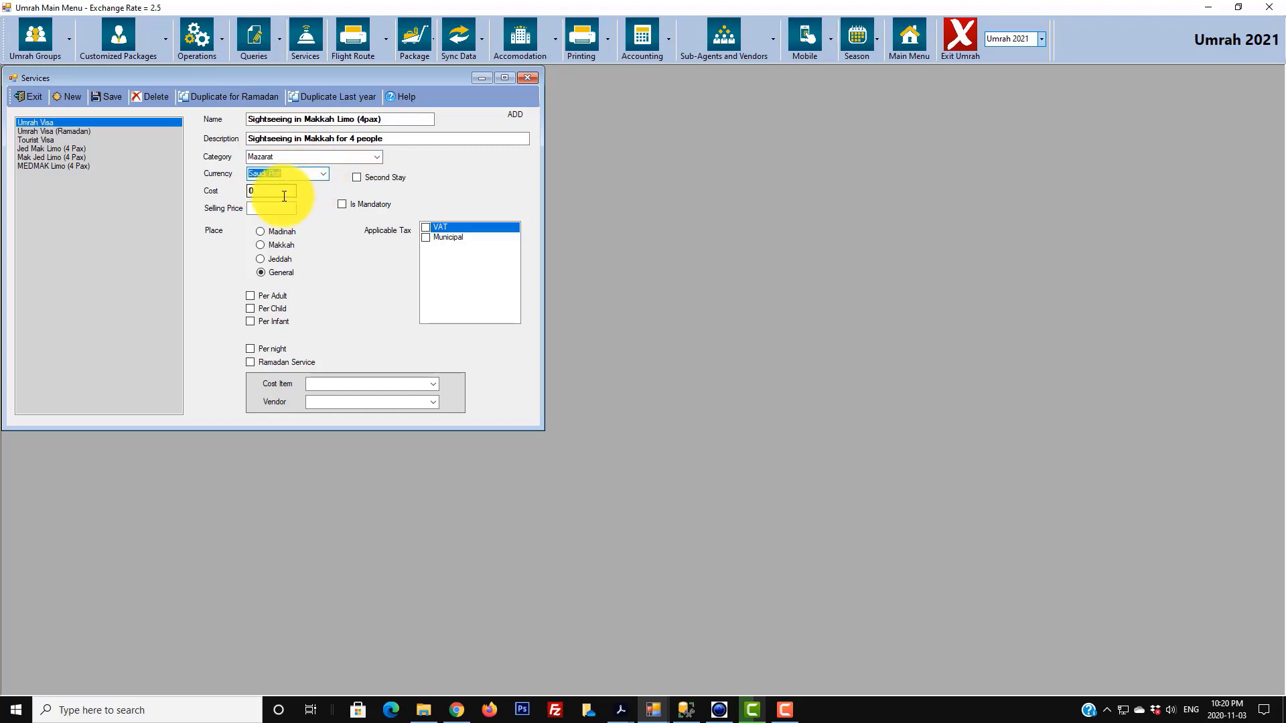
pyautogui.moveTo(284, 193); pyautogui.dragTo(167, 195)
pyautogui.write('200')
pyautogui.press('Tab')
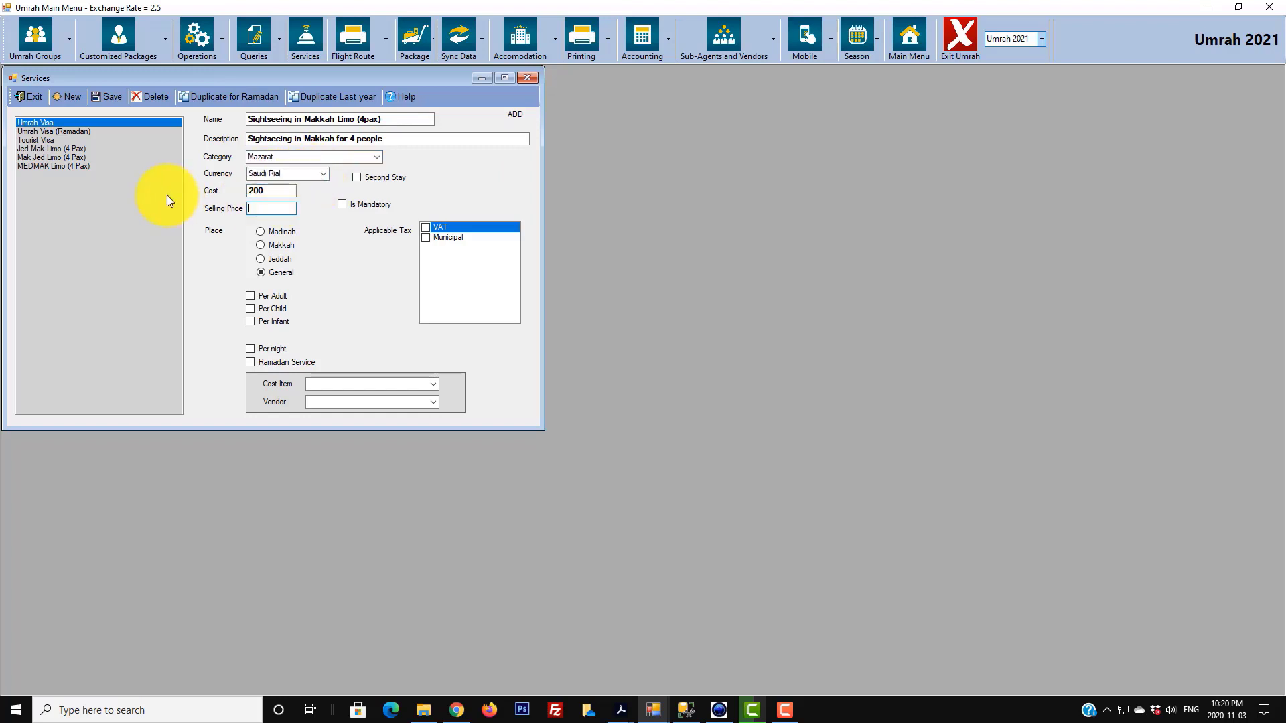
pyautogui.write('300')
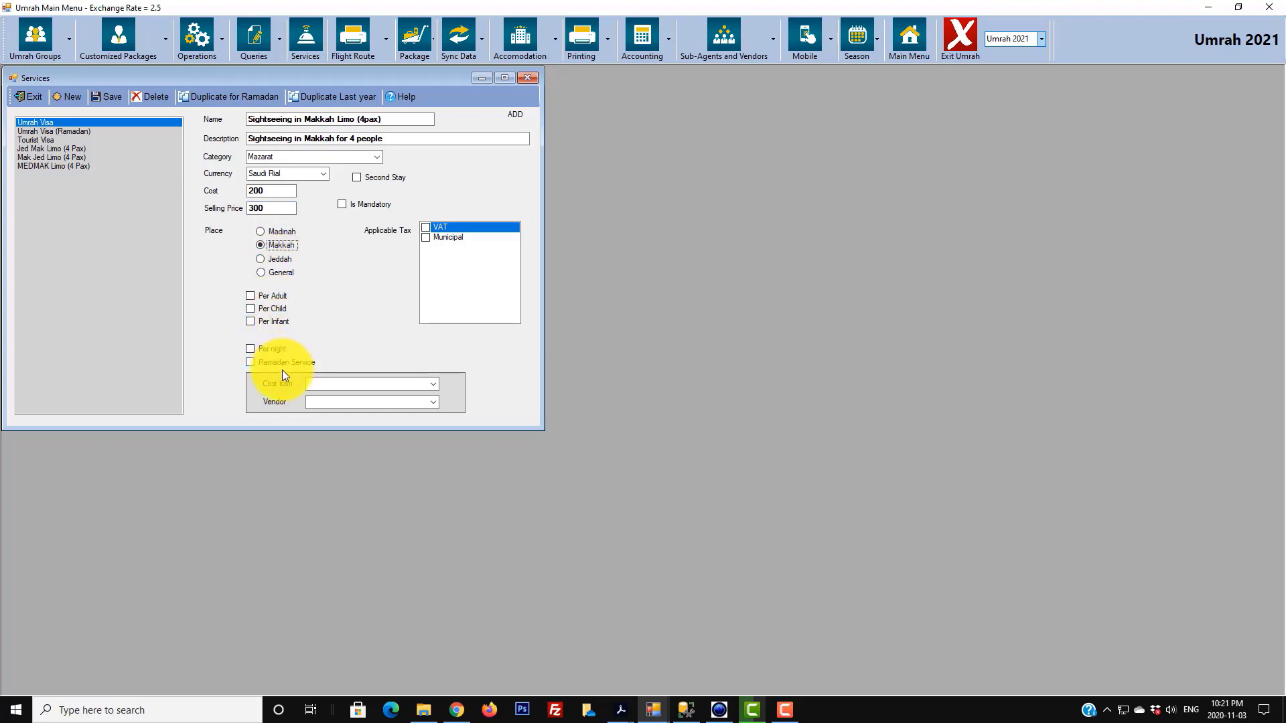
# - Assign Transportation cost item and Transportation Vendor, then save the sightseeing service
pyautogui.click(433, 383)
pyautogui.click(347, 410)
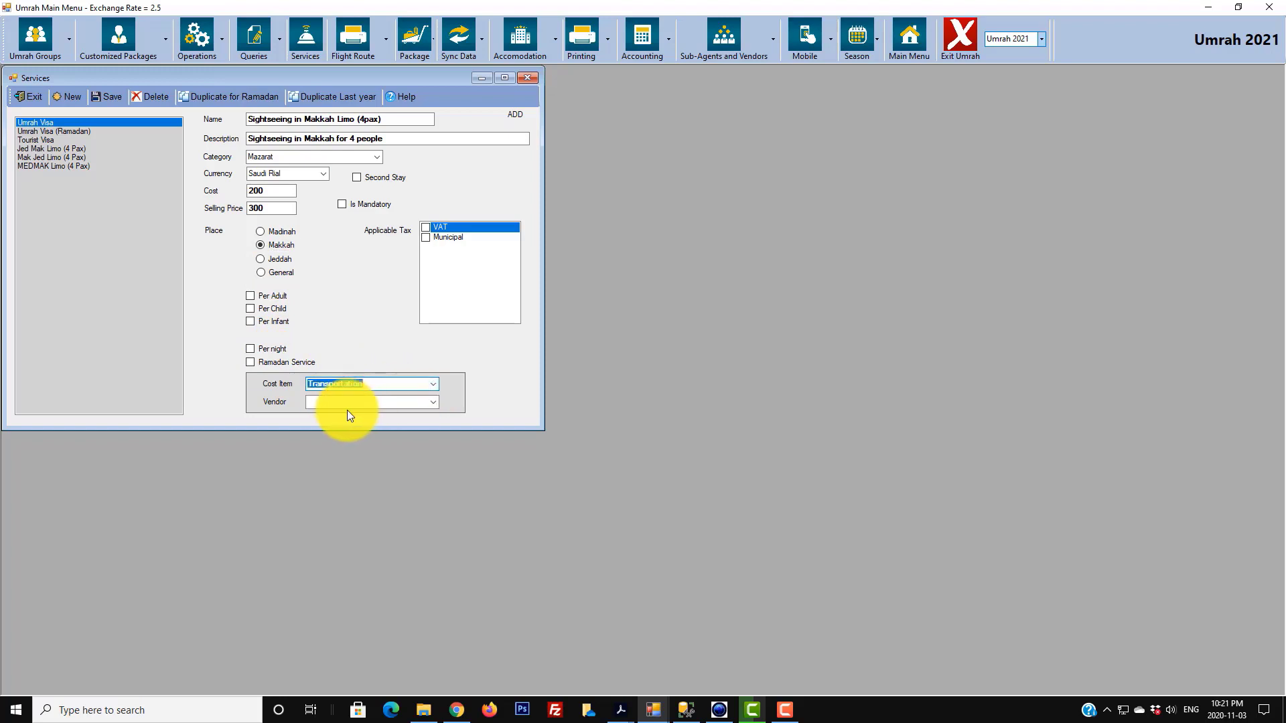
pyautogui.click(431, 402)
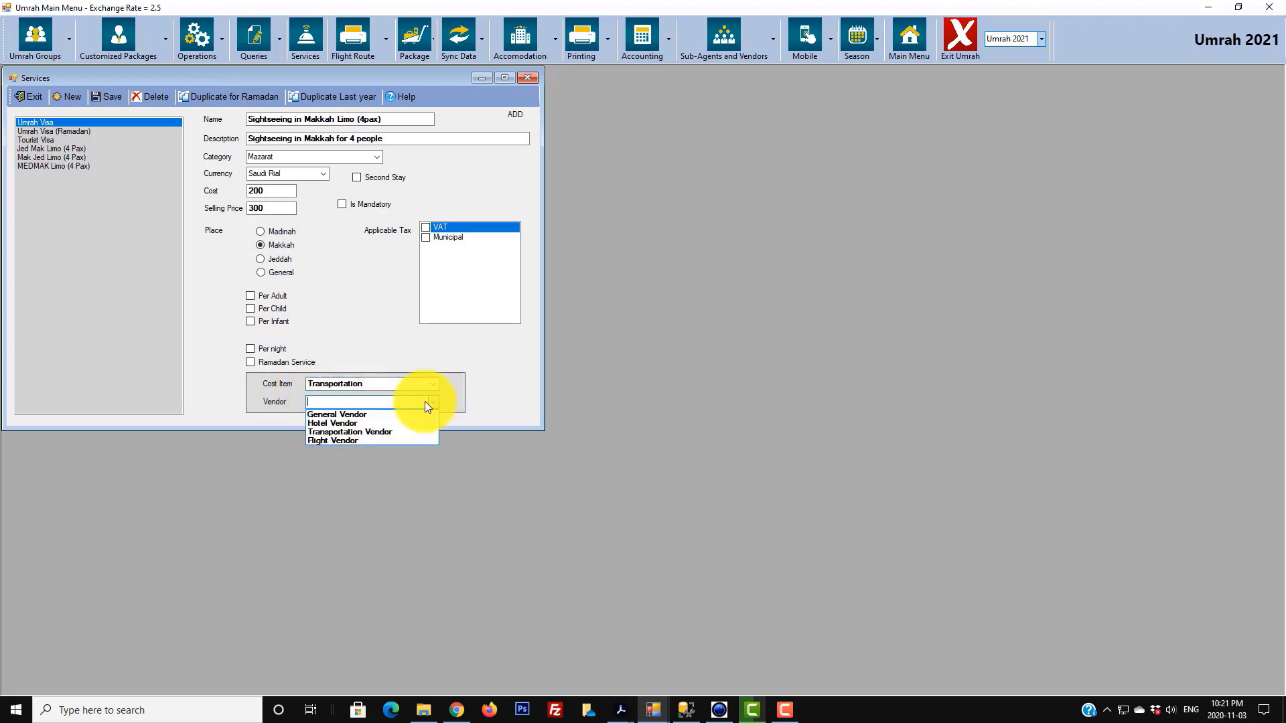
pyautogui.click(330, 433)
pyautogui.click(100, 96)
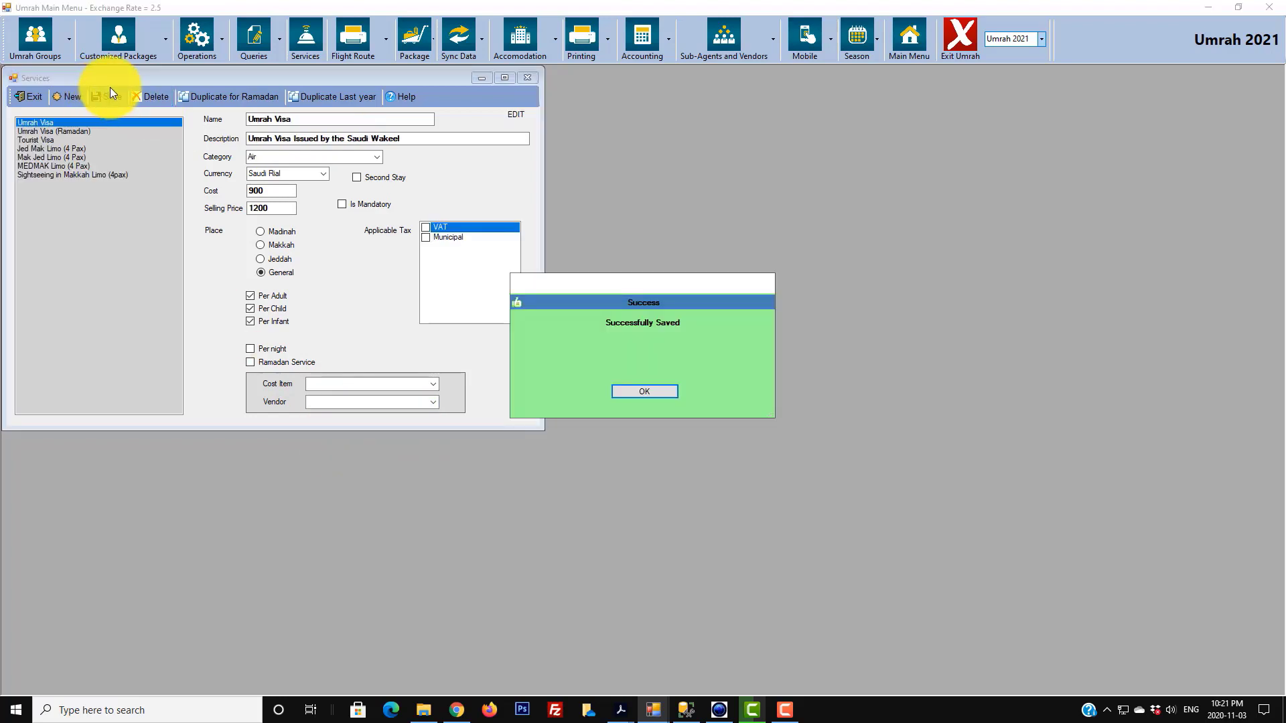
pyautogui.click(635, 392)
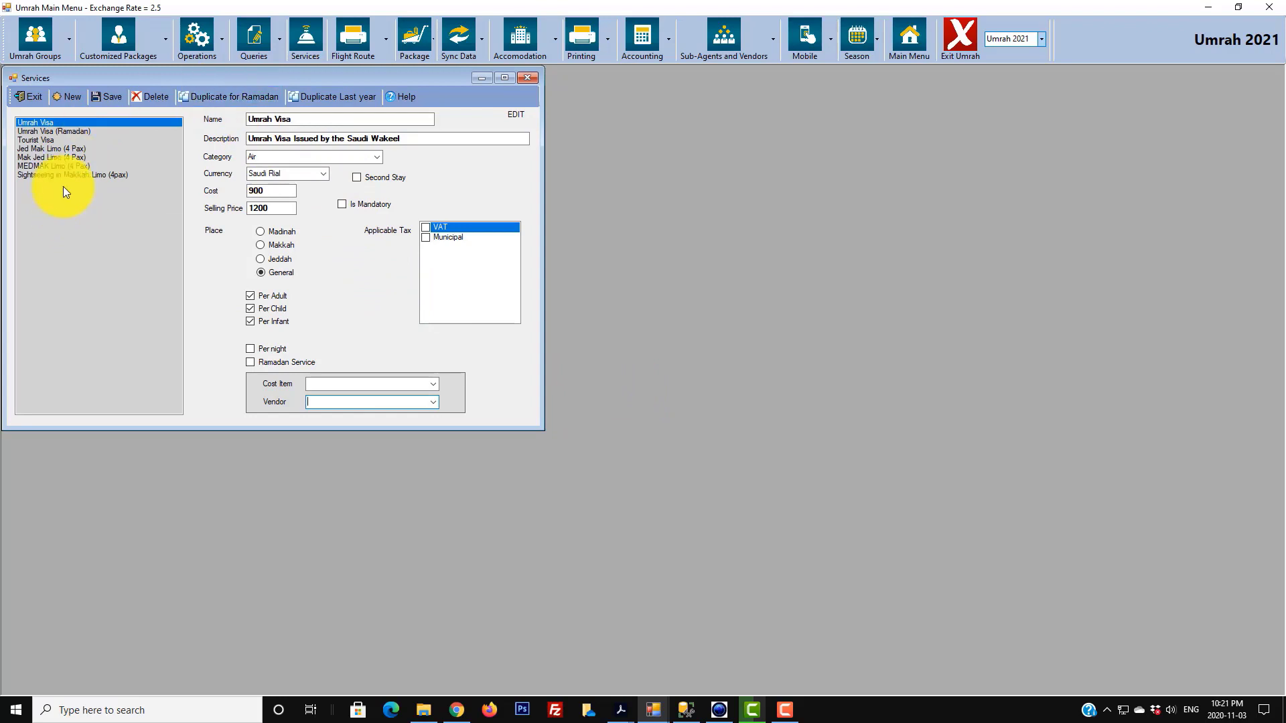
# - Review the saved services one by one, starting with Tourist Visa
pyautogui.click(53, 139)
pyautogui.click(54, 146)
pyautogui.click(58, 158)
pyautogui.click(62, 167)
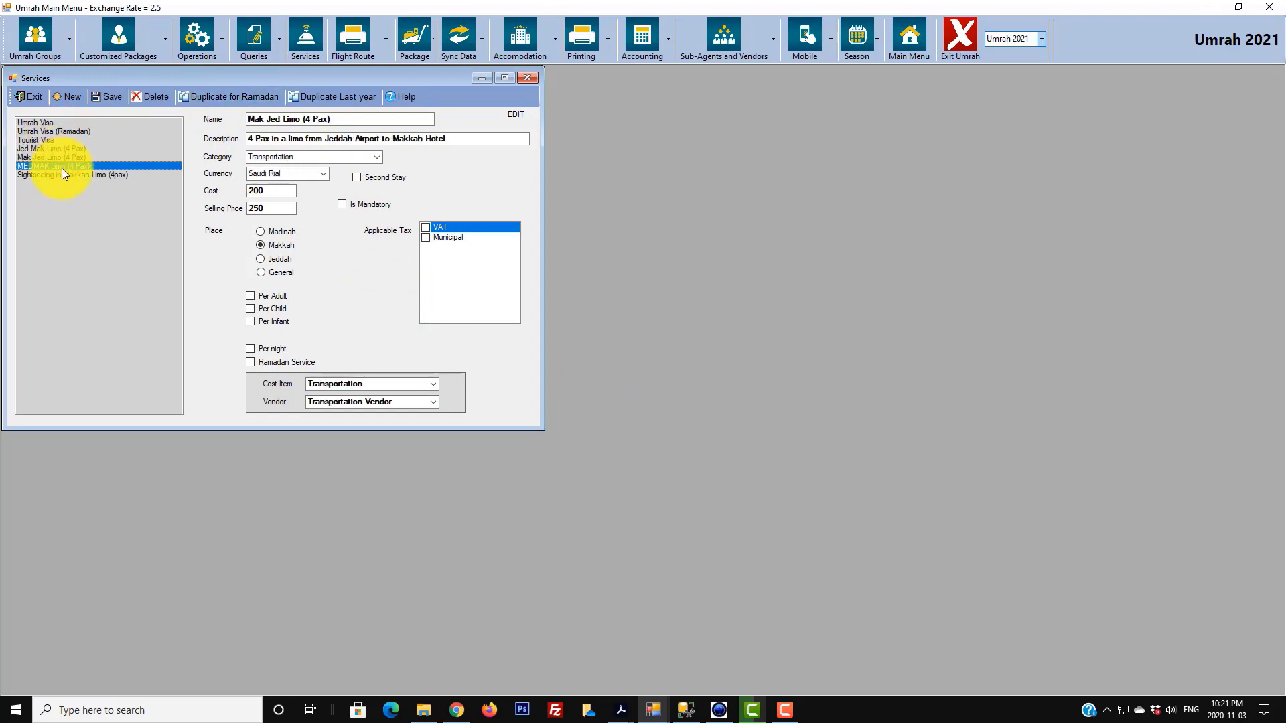
# - Browse MEDMAK Limo and Mak Jed Limo, ending on Jed Mak Limo (4 Pax) at 200/250
pyautogui.click(61, 175)
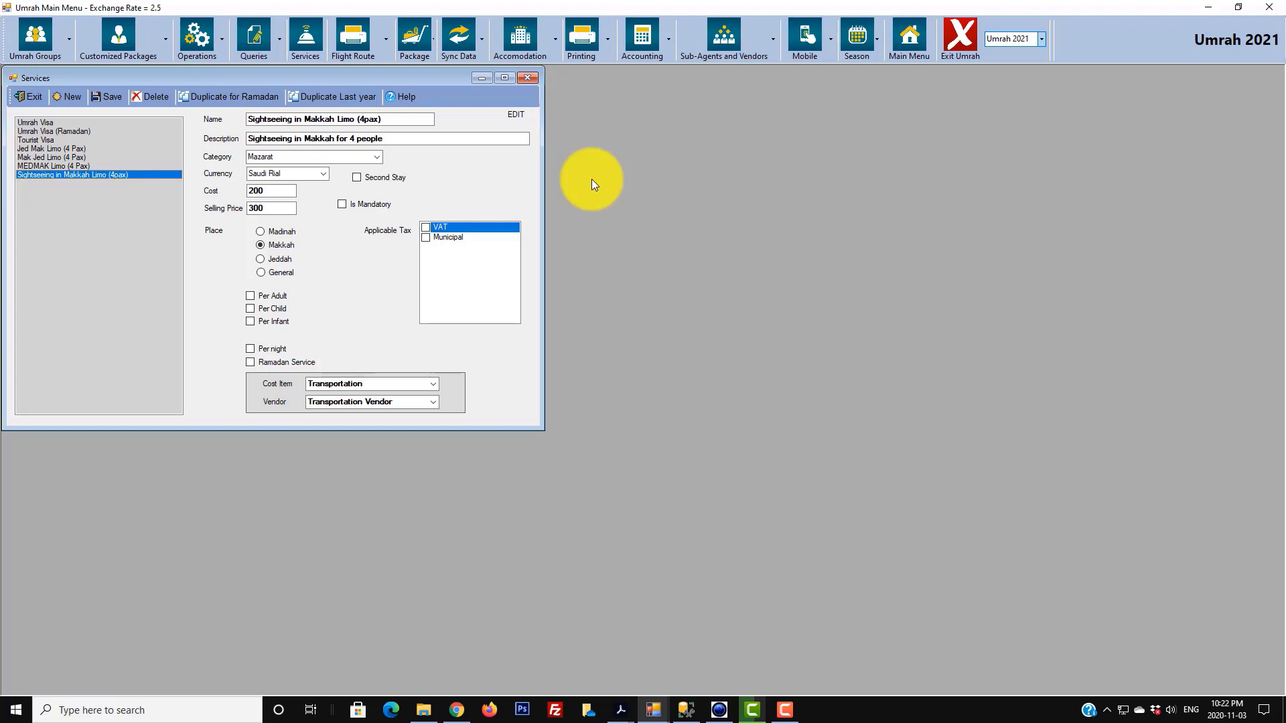
pyautogui.click(75, 166)
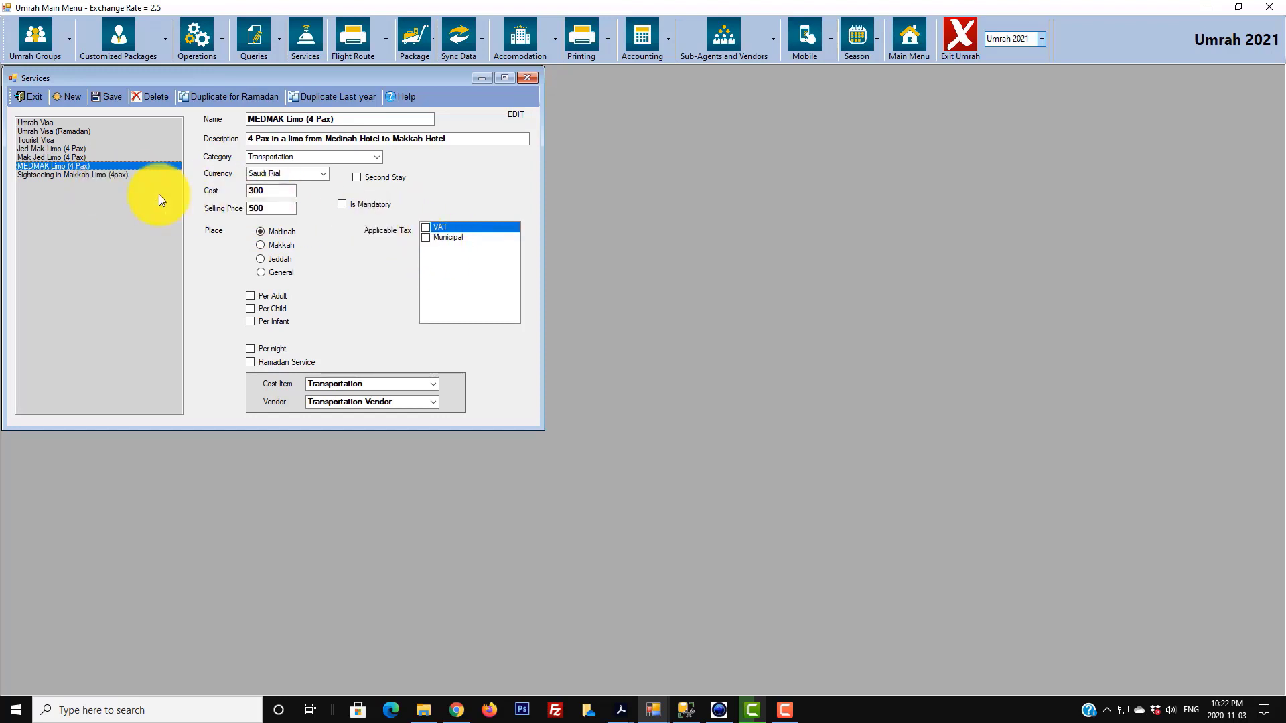
pyautogui.click(115, 158)
pyautogui.click(112, 149)
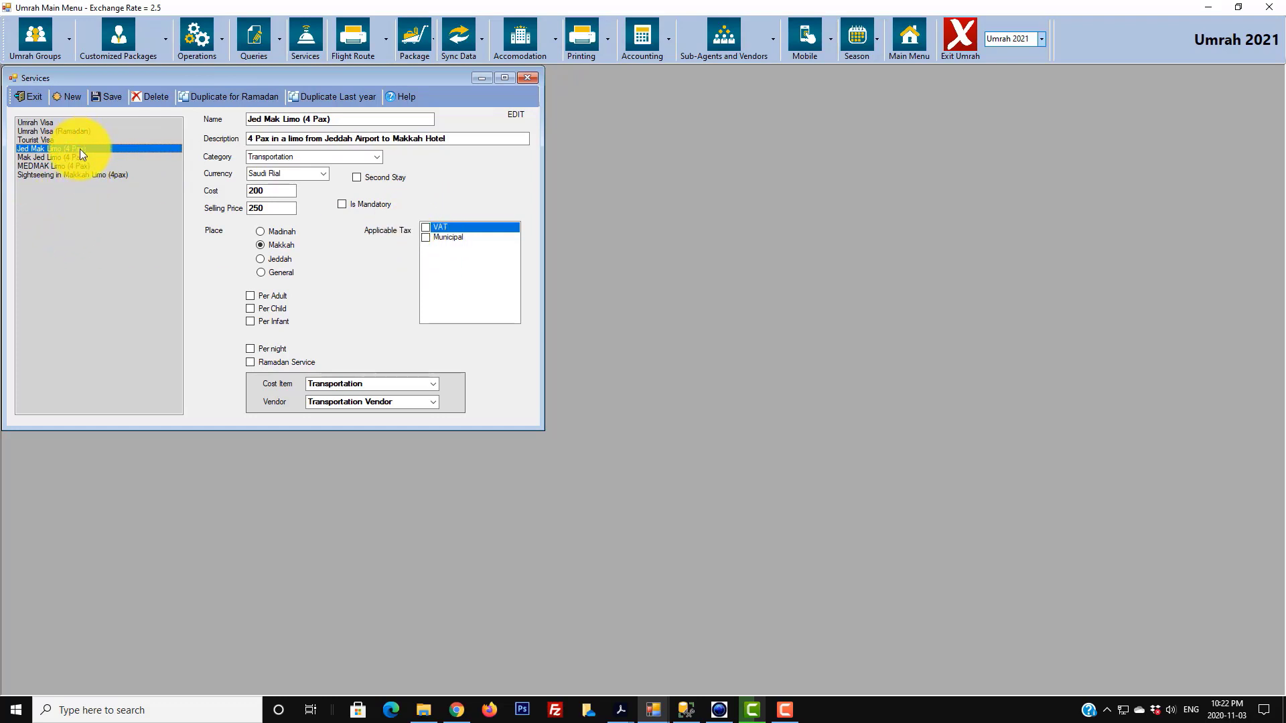
# - Tick VAT and Municipal taxes on Jed Mak Limo (4 Pax), save, and reselect it
pyautogui.click(425, 228)
pyautogui.click(425, 237)
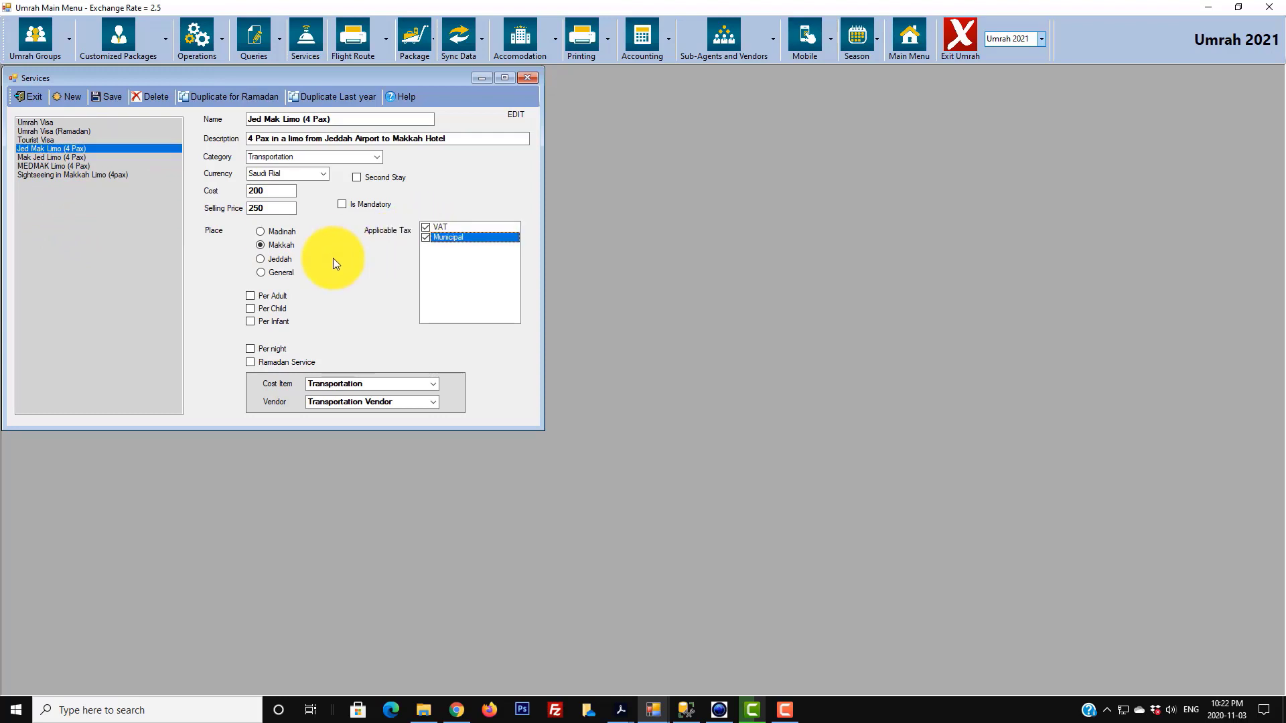
pyautogui.click(452, 226)
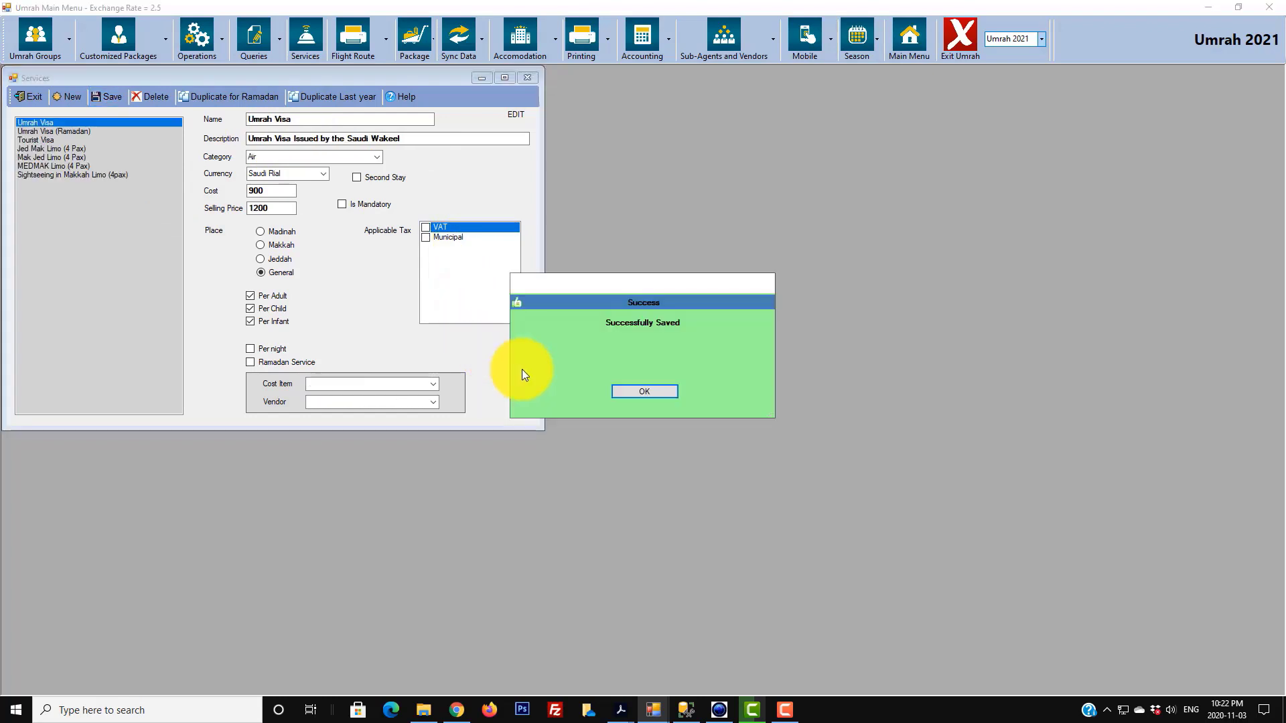
pyautogui.click(636, 392)
pyautogui.click(57, 148)
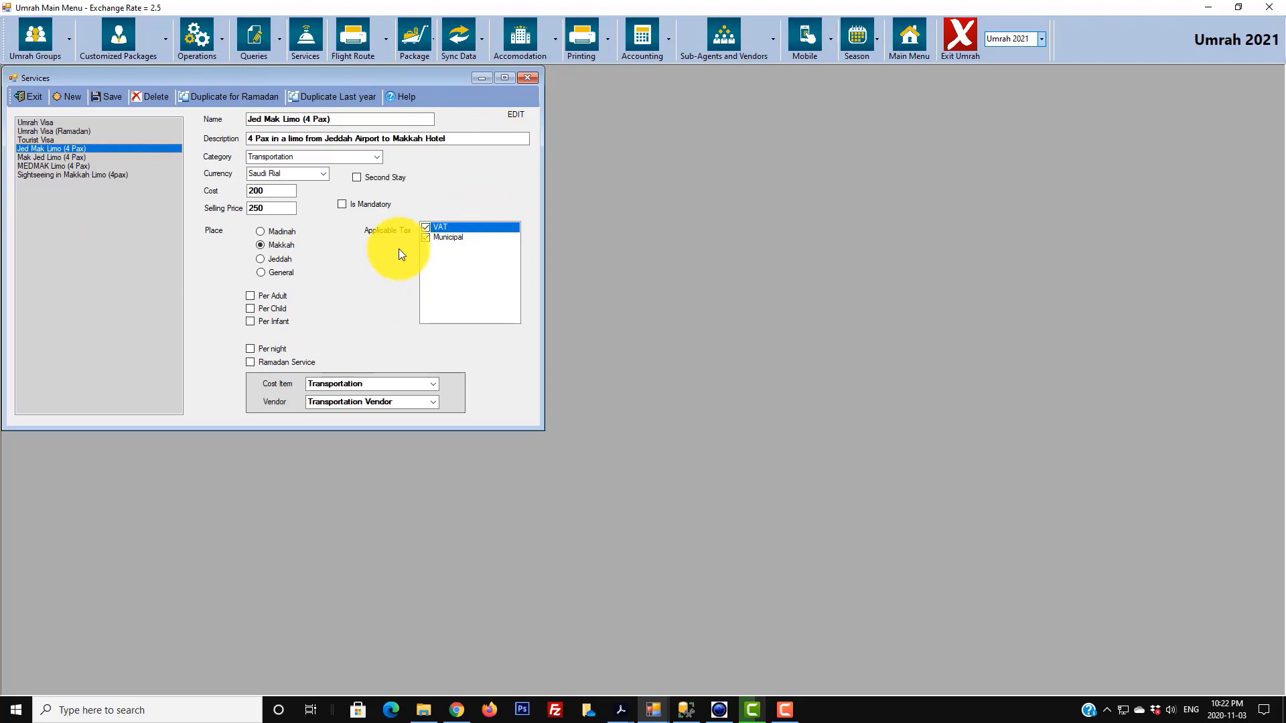
pyautogui.click(404, 101)
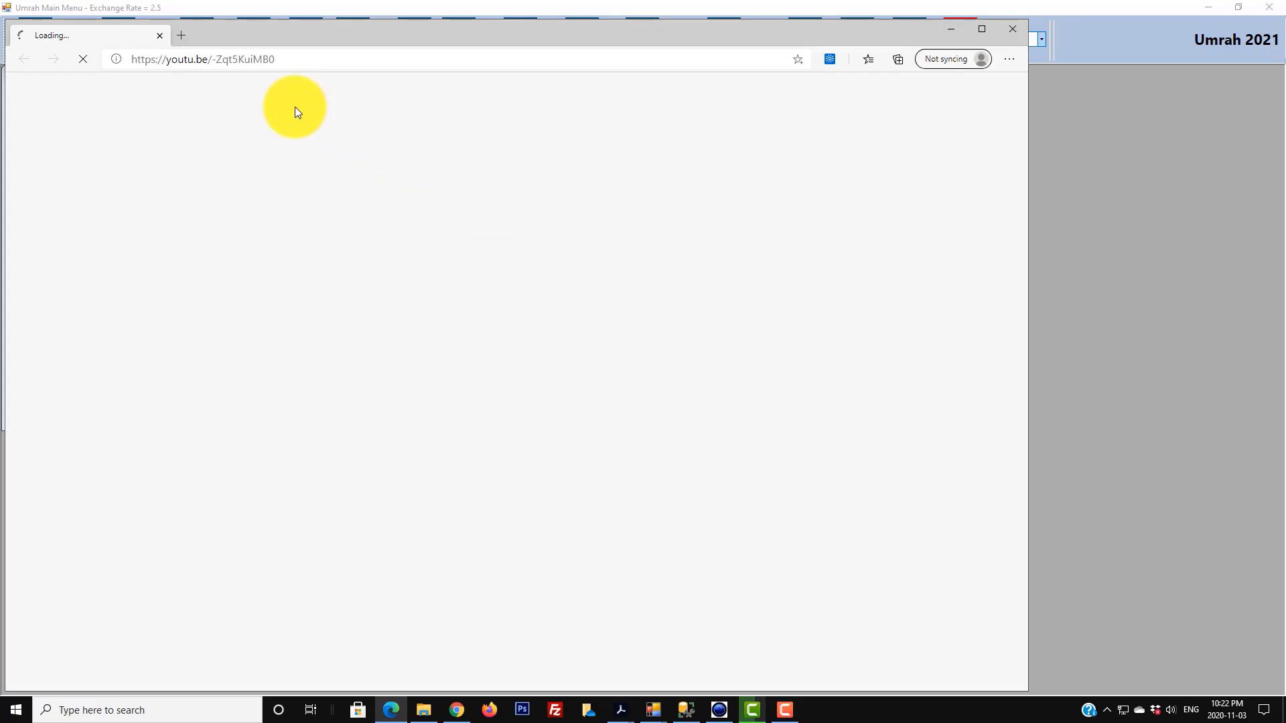
pyautogui.click(1012, 35)
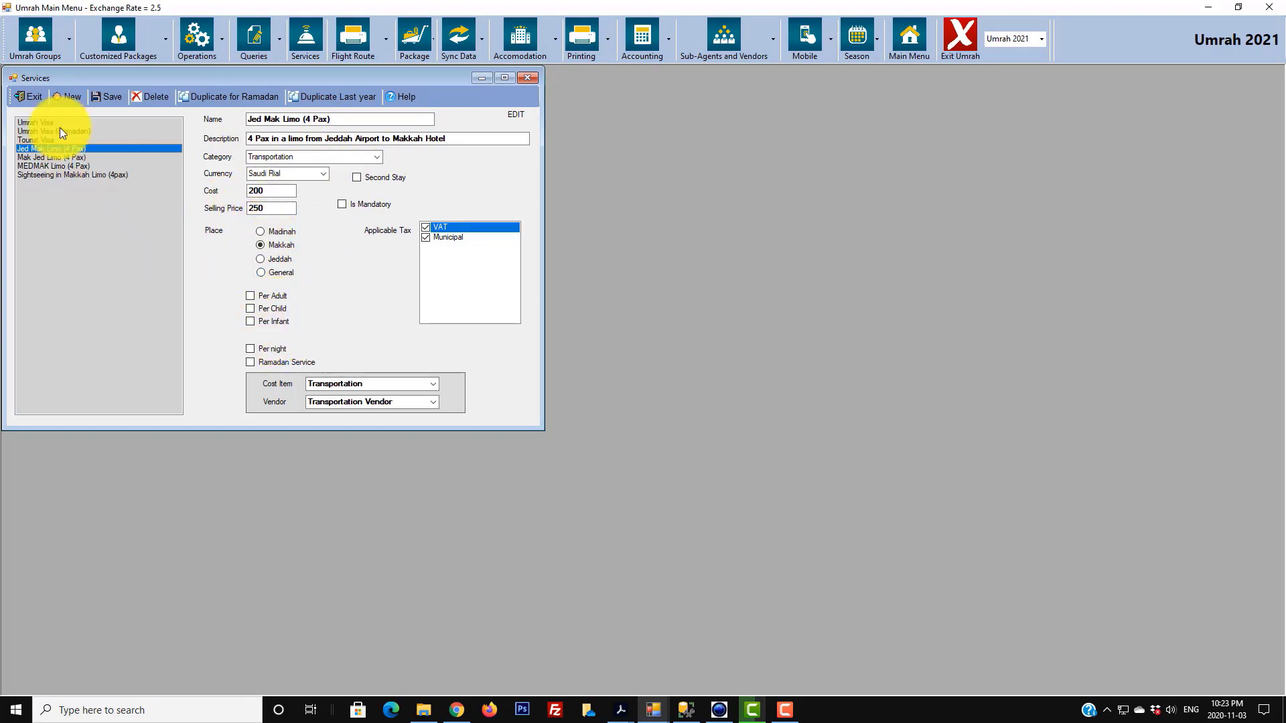
# - Close the Services form and start a new quotation under Customized Packages > Quotations
pyautogui.click(38, 100)
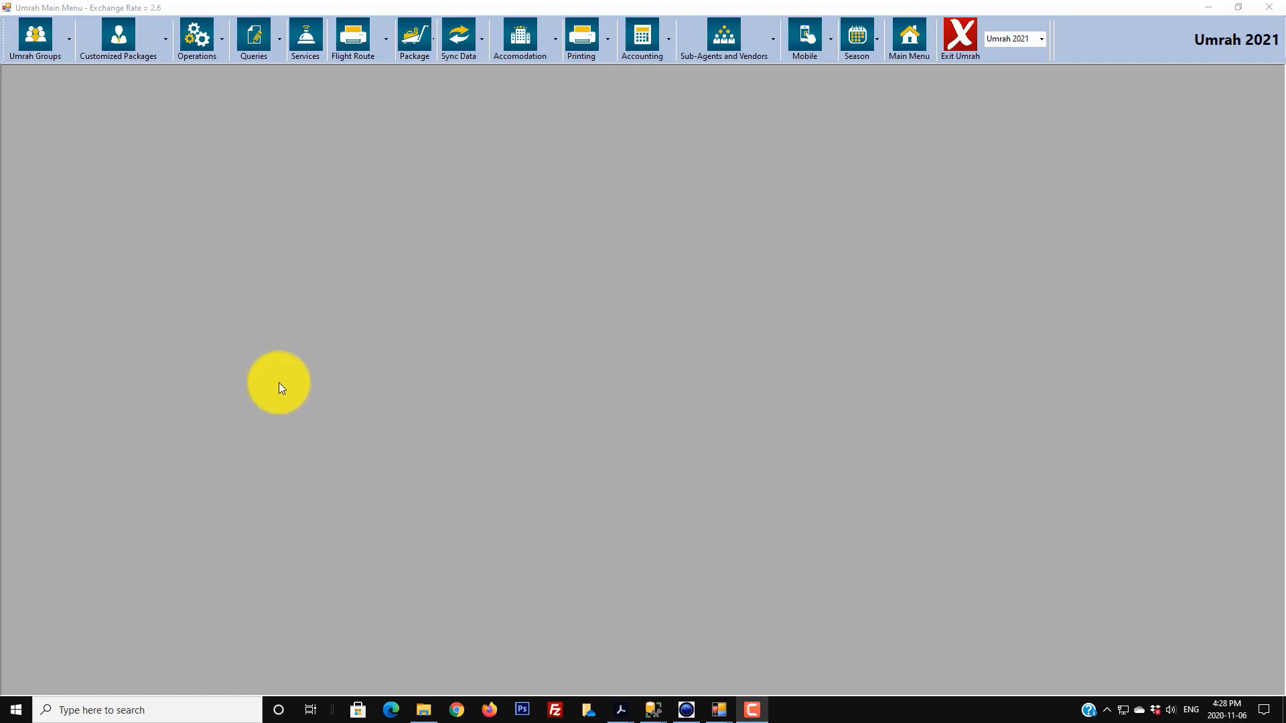
pyautogui.click(165, 54)
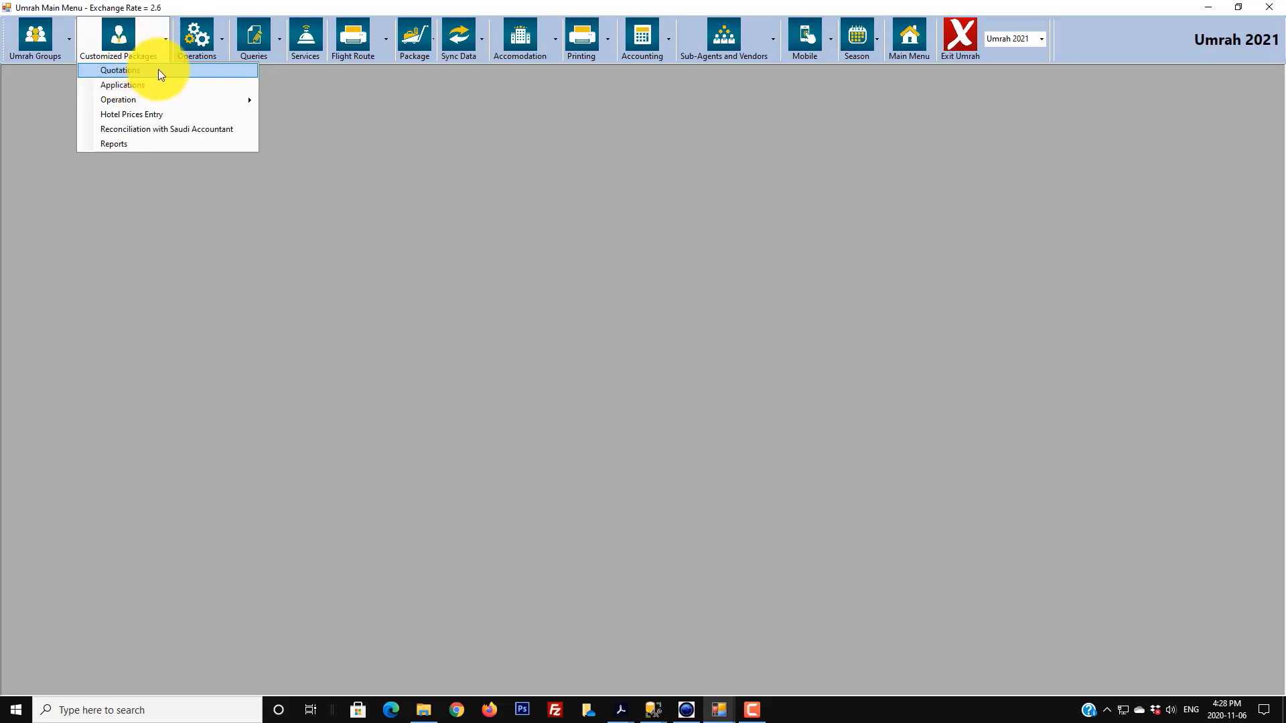
pyautogui.click(161, 71)
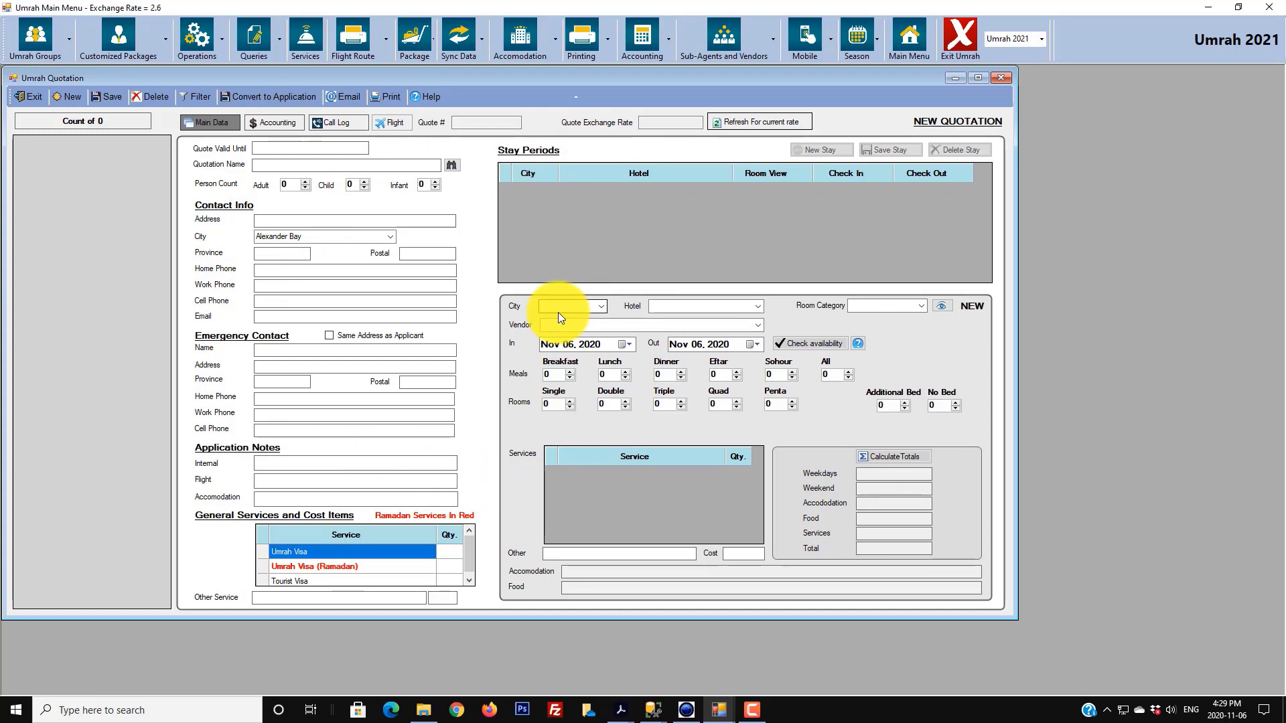
pyautogui.click(66, 95)
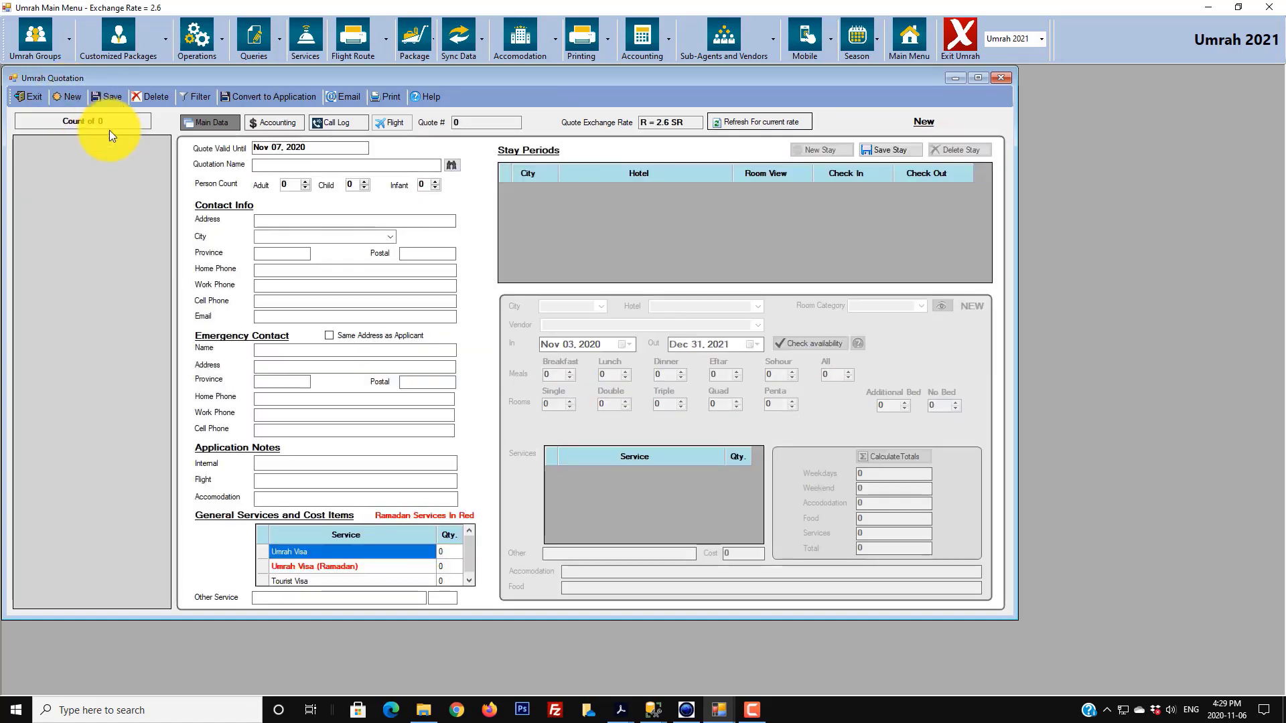
# - Keep validity Nov 07, 2020, name the quotation 'med Test', and set 2 adults and 2 children
pyautogui.click(269, 147)
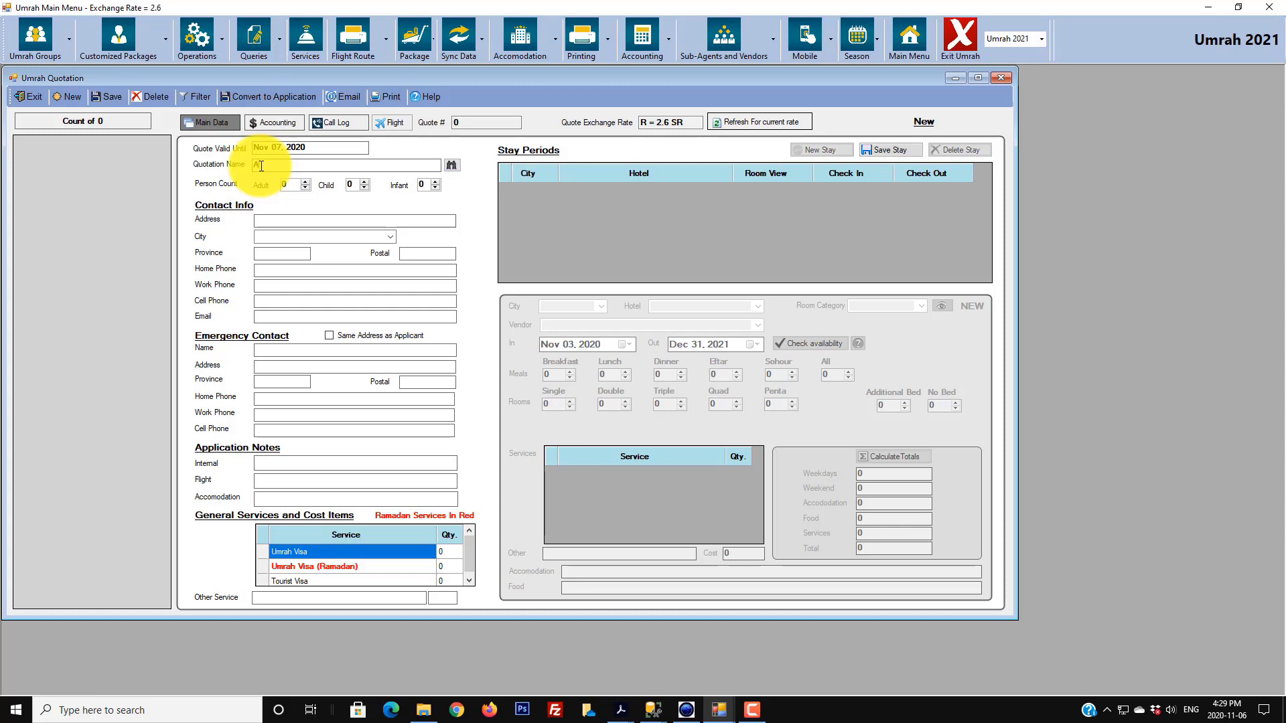
pyautogui.write('med Test')
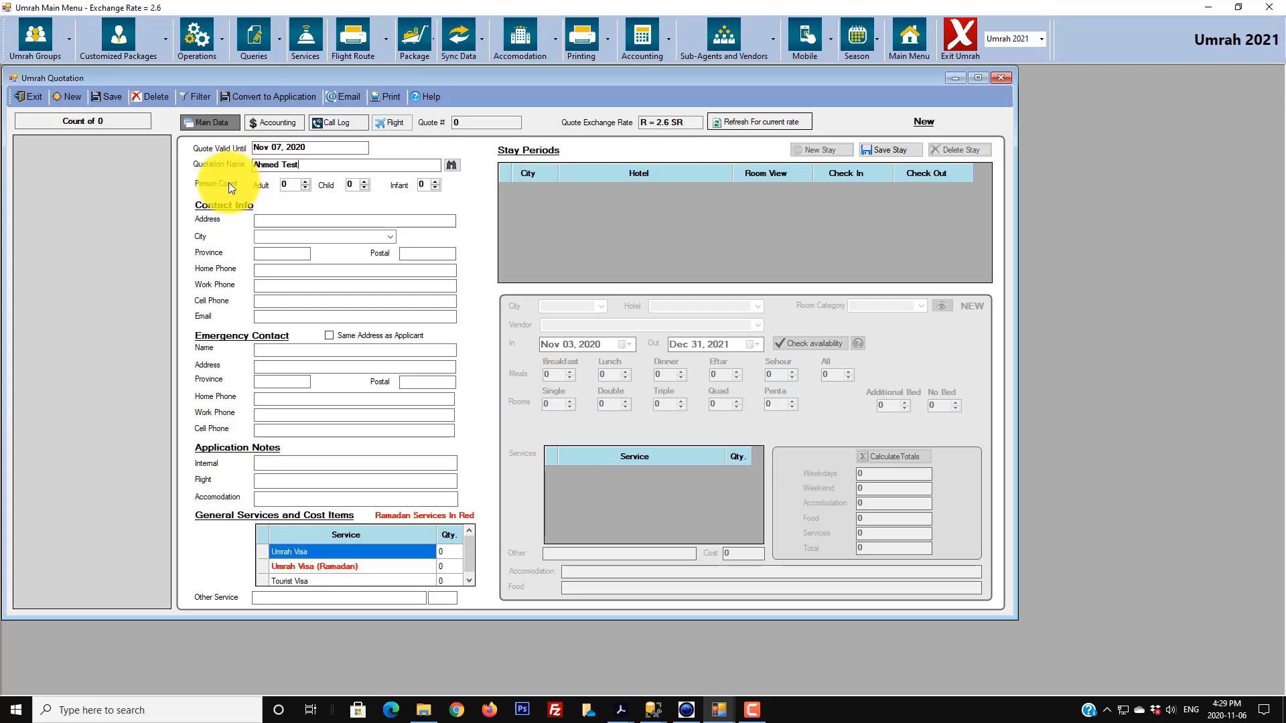
pyautogui.click(307, 182)
pyautogui.click(307, 182)
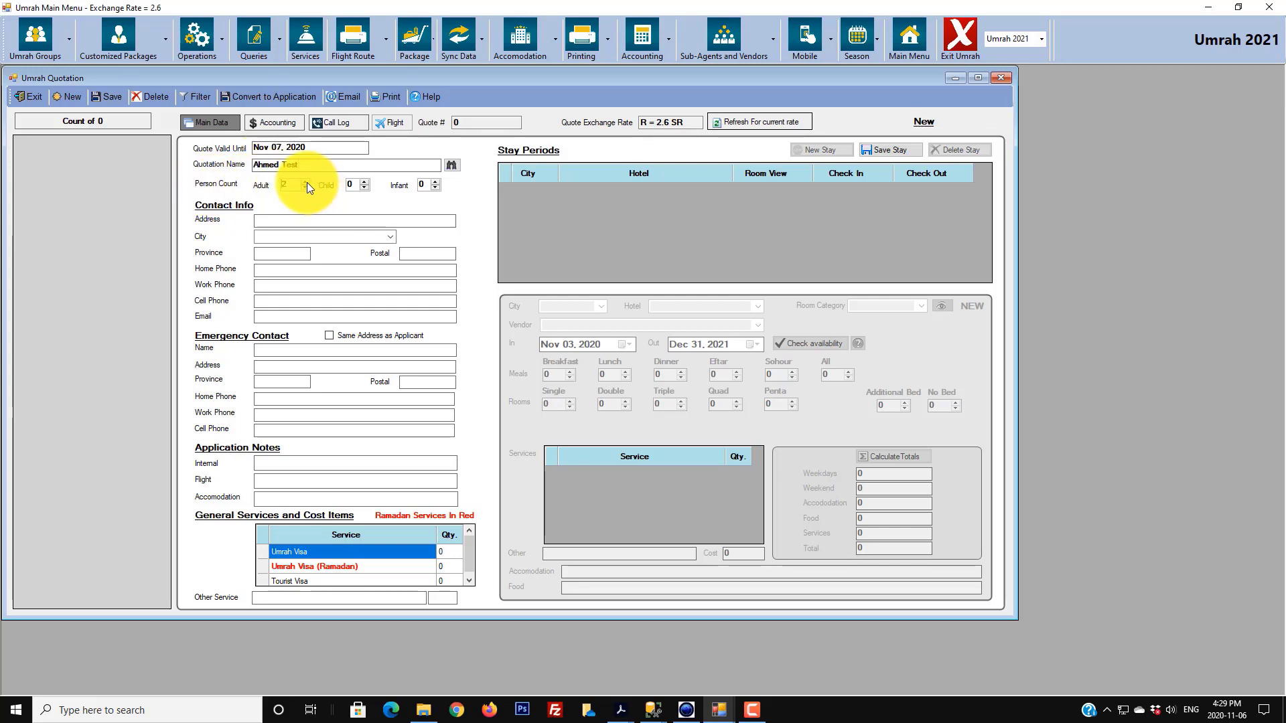
pyautogui.click(365, 182)
pyautogui.click(365, 182)
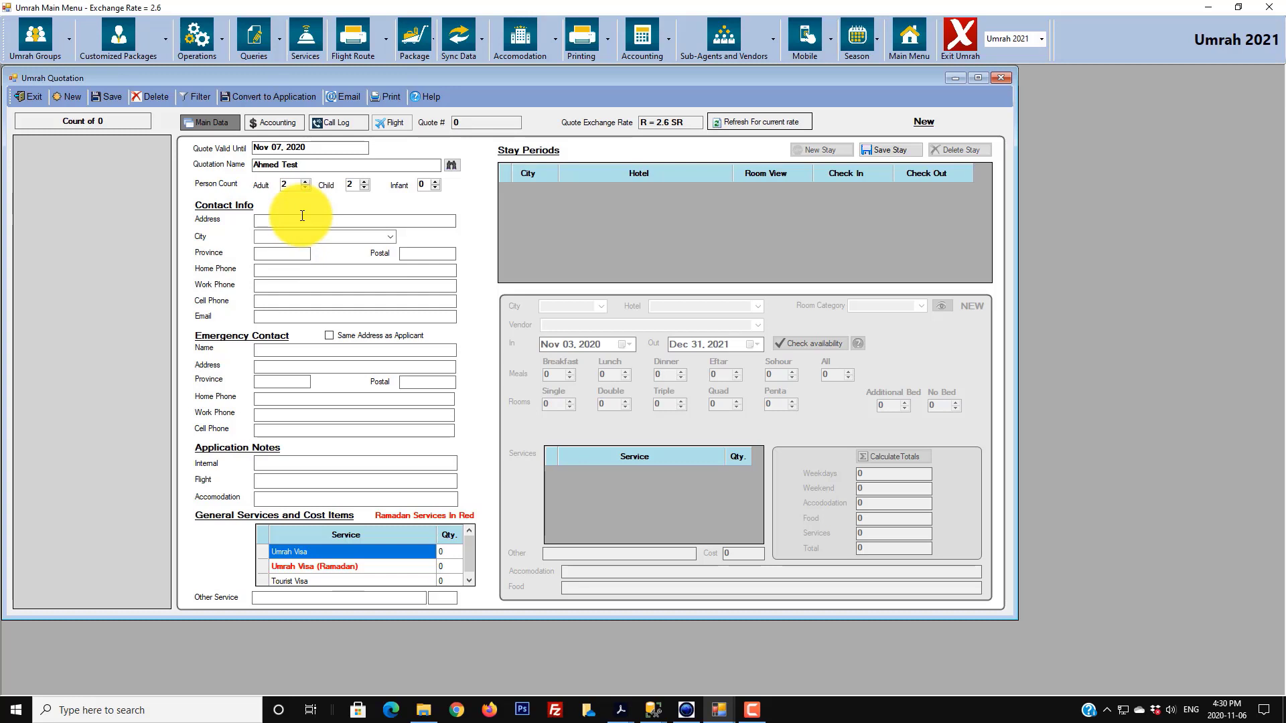
# - Enter the client's street address and choose their city from the City list
pyautogui.press('Tab')
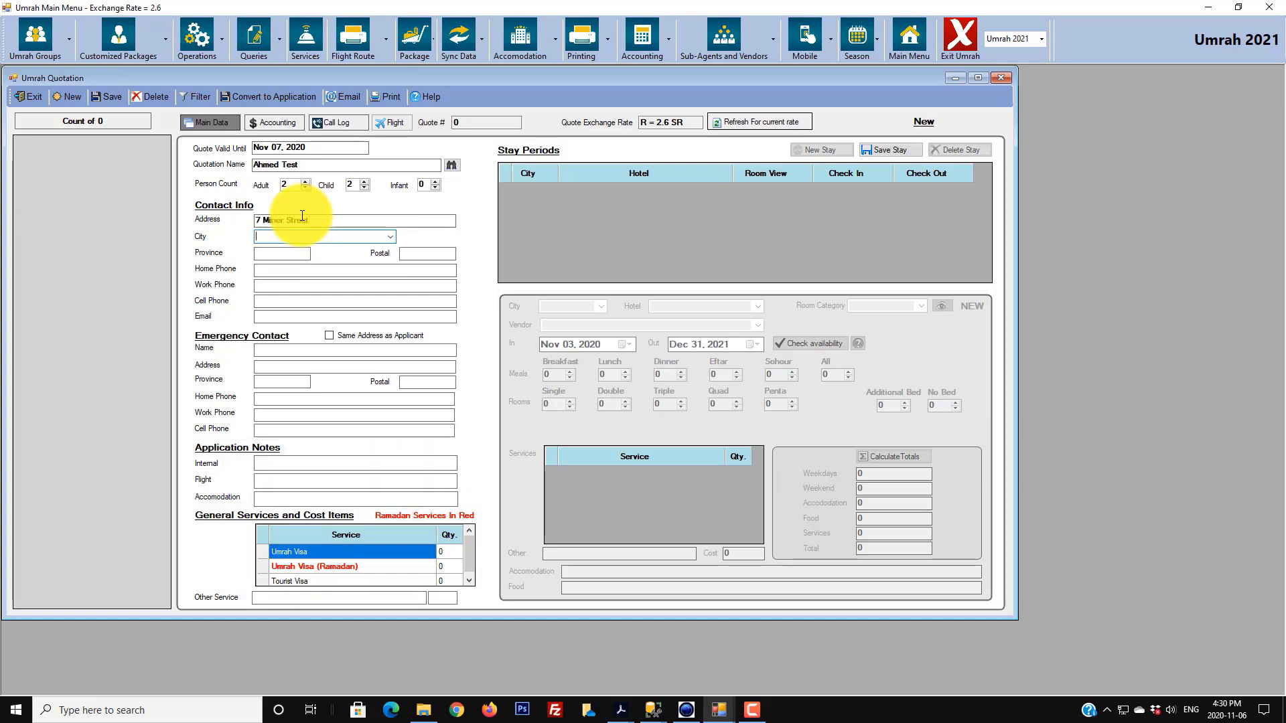
pyautogui.write('ca')
pyautogui.press('Down')
pyautogui.press('Tab')
pyautogui.click(392, 236)
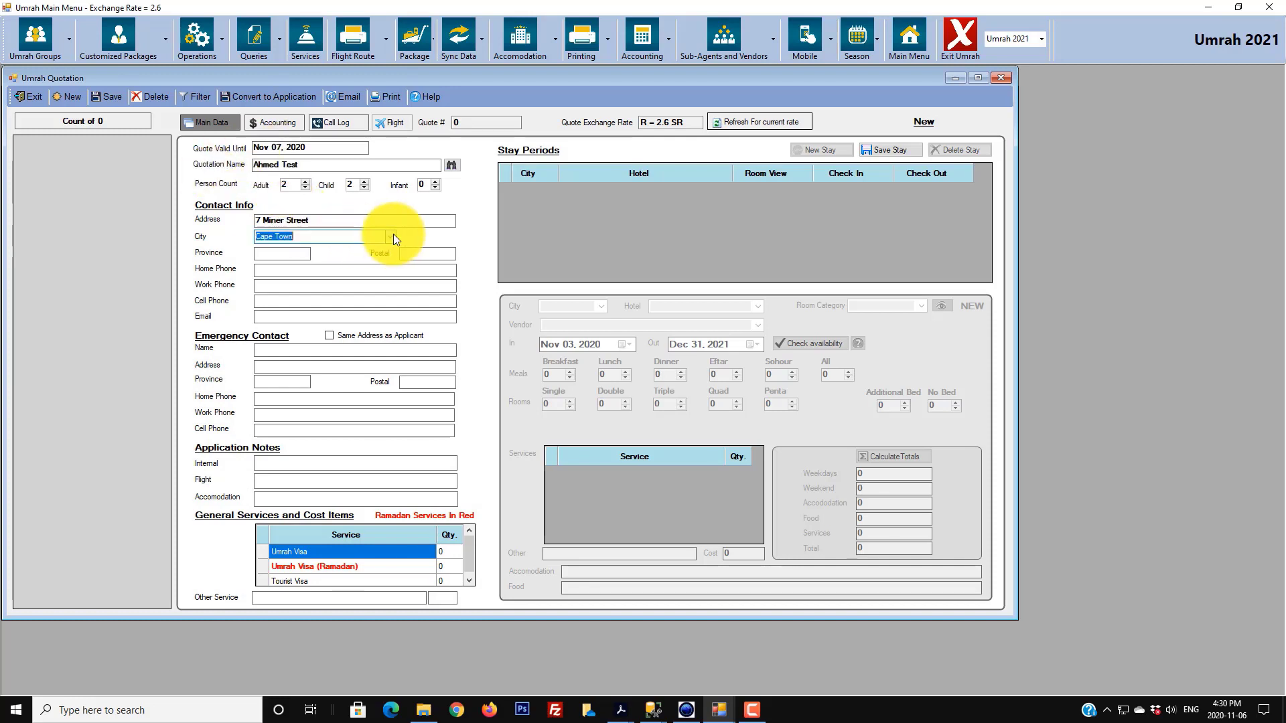
pyautogui.scroll(4, 390, 275)
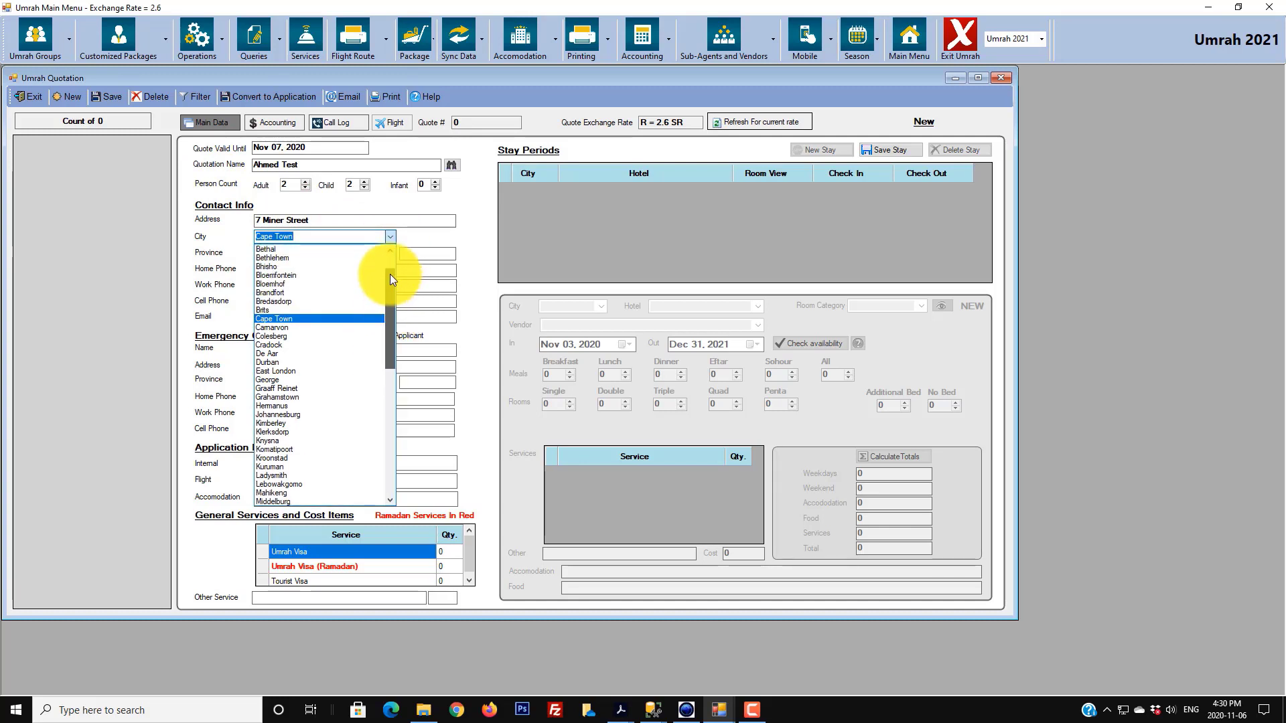
pyautogui.moveTo(395, 288)
pyautogui.mouseDown()
pyautogui.moveTo(389, 442)
pyautogui.moveTo(396, 264)
pyautogui.mouseUp()
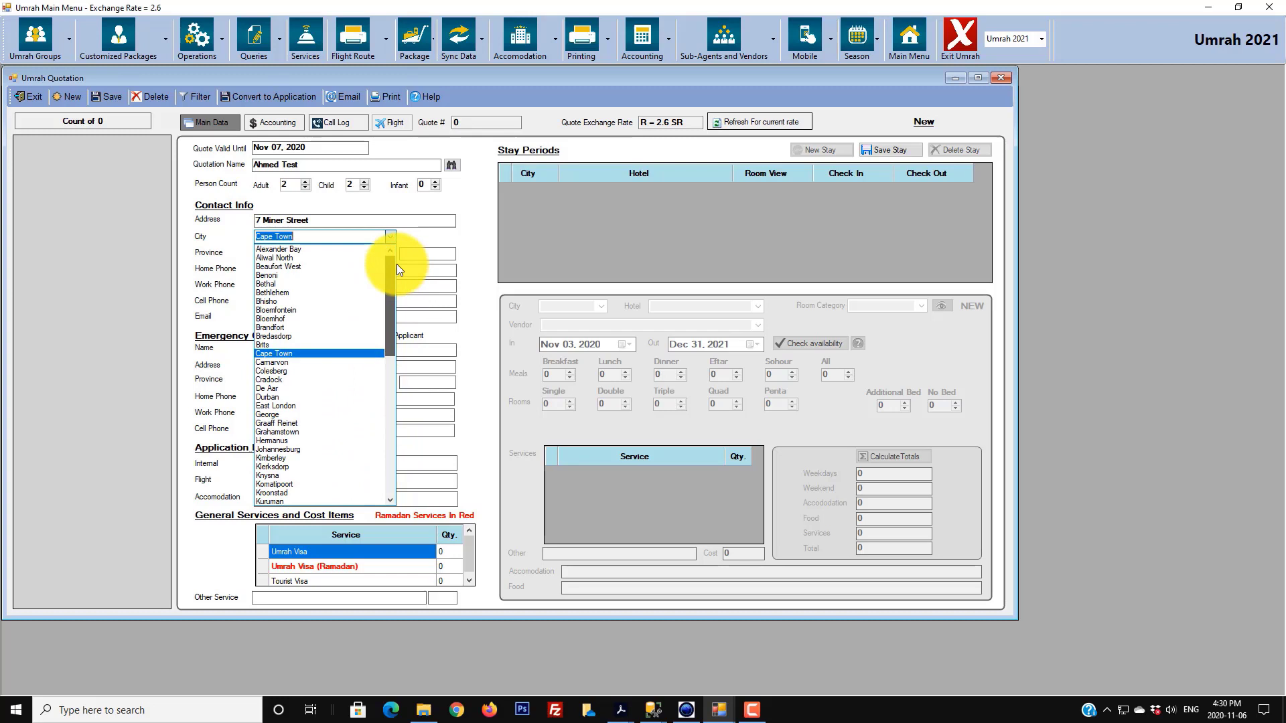
pyautogui.click(439, 241)
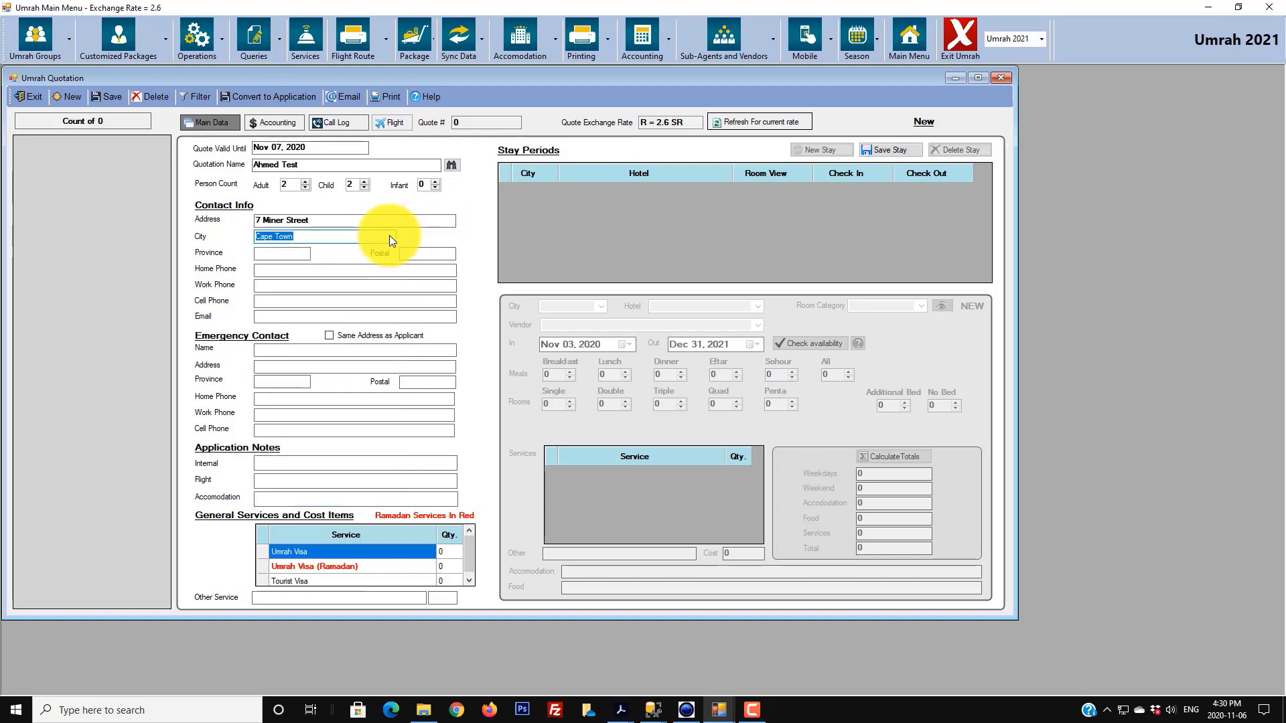
pyautogui.click(389, 236)
pyautogui.moveTo(391, 310); pyautogui.dragTo(419, 237)
pyautogui.click(428, 236)
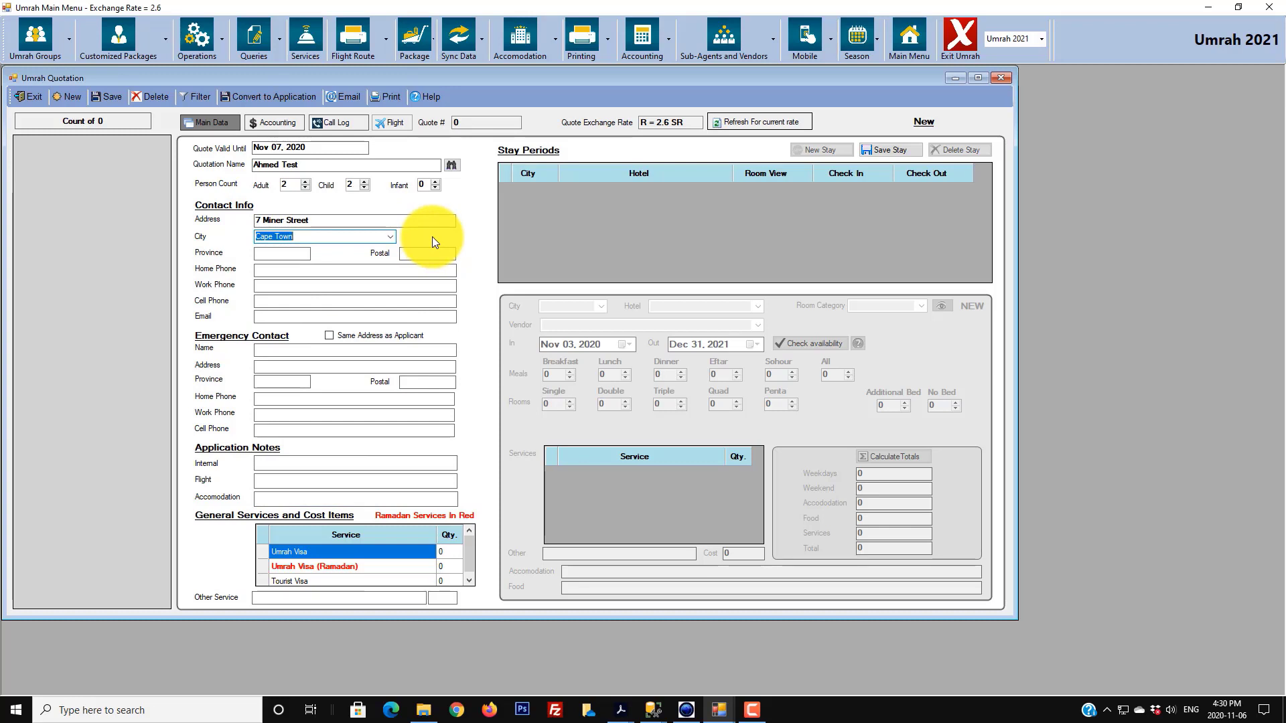
# - Fill in the client's province, postal code, home phone and e-mail address
pyautogui.click(298, 251)
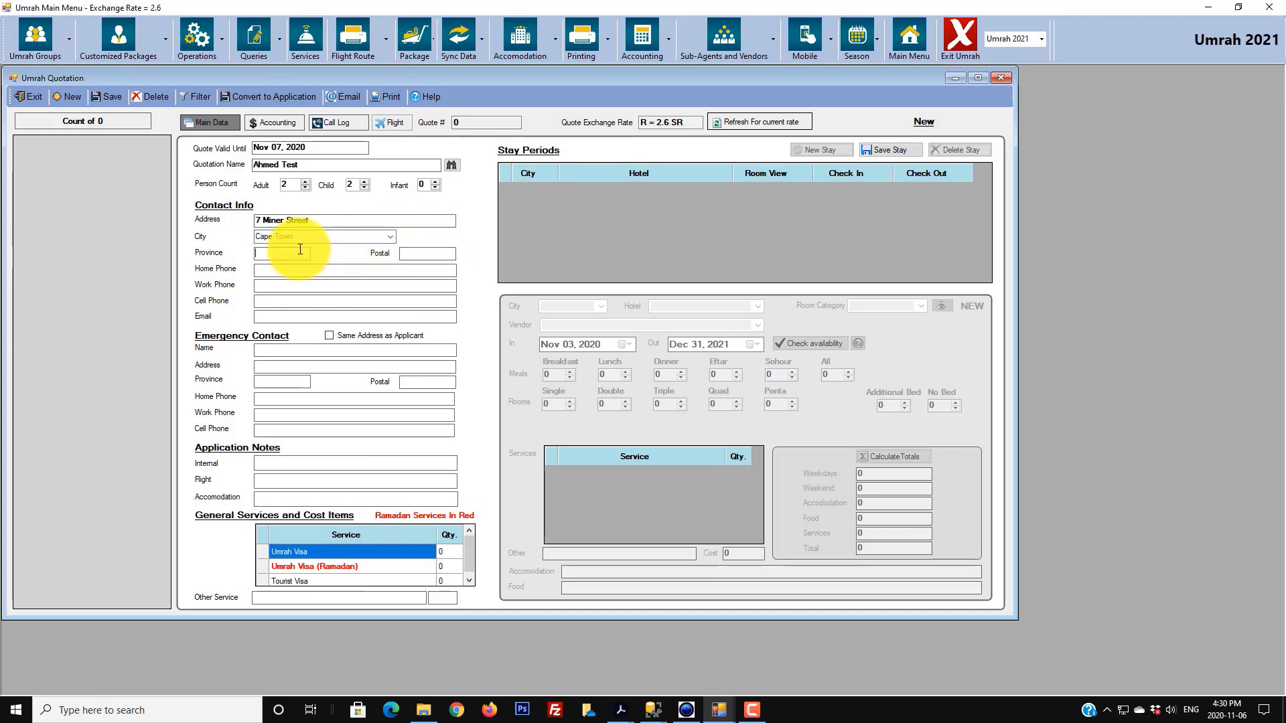
pyautogui.write('ON')
pyautogui.write('L')
pyautogui.write('5L5L5')
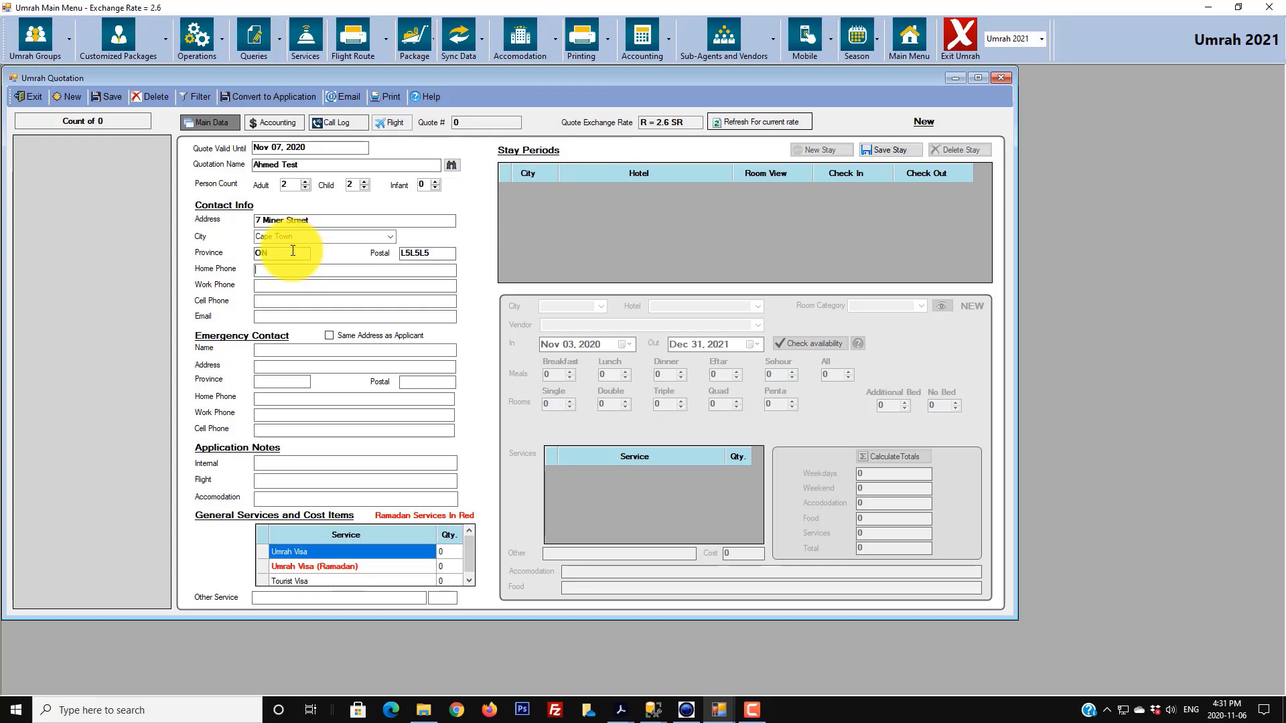
pyautogui.click(290, 317)
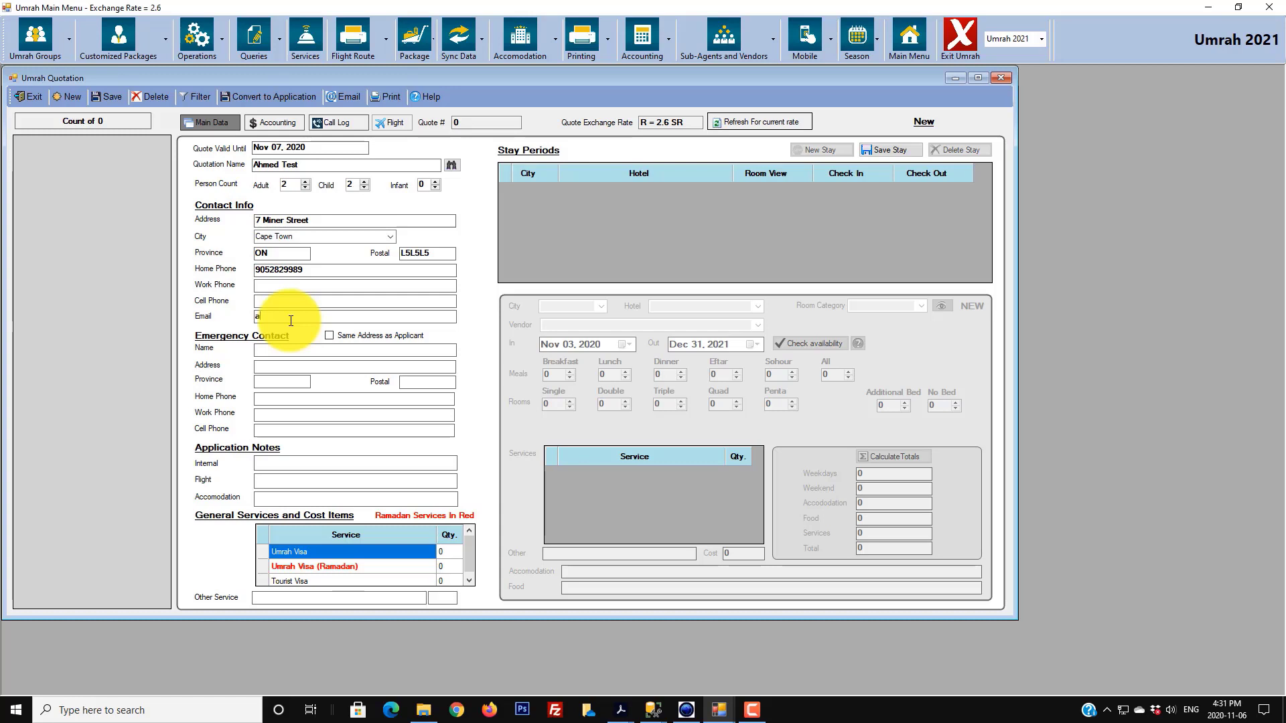
pyautogui.doubleClick(301, 316)
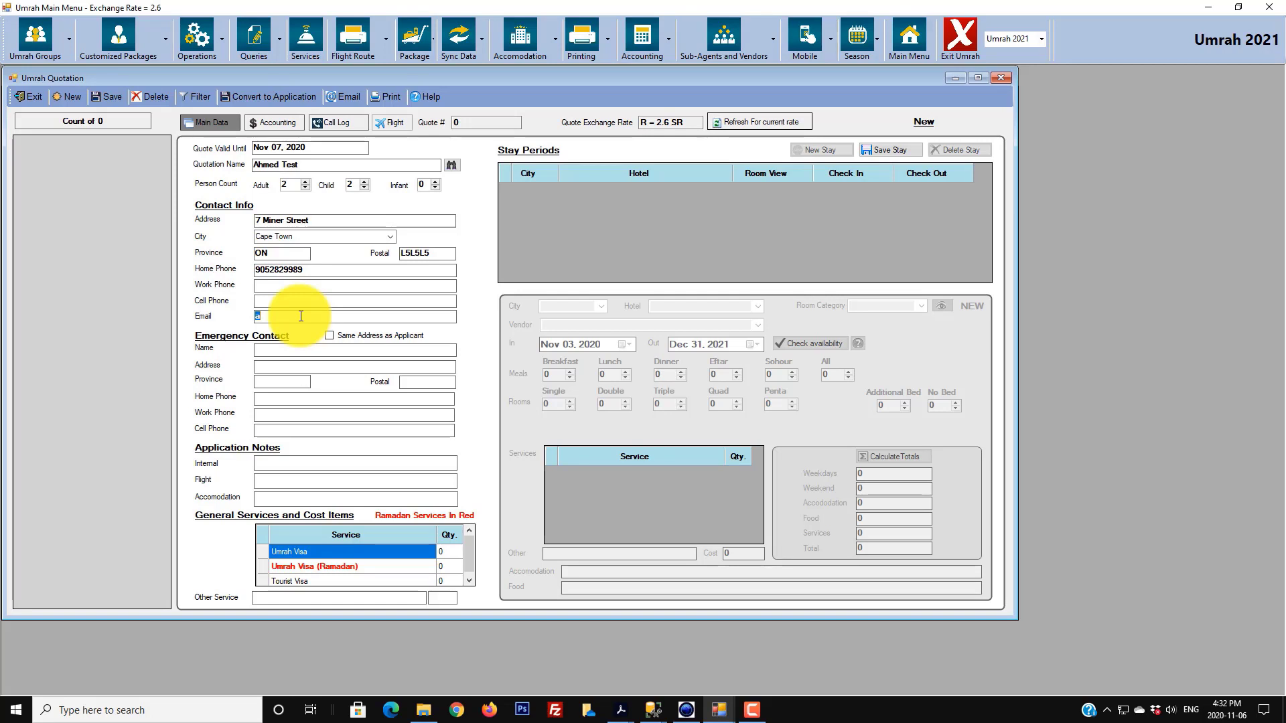
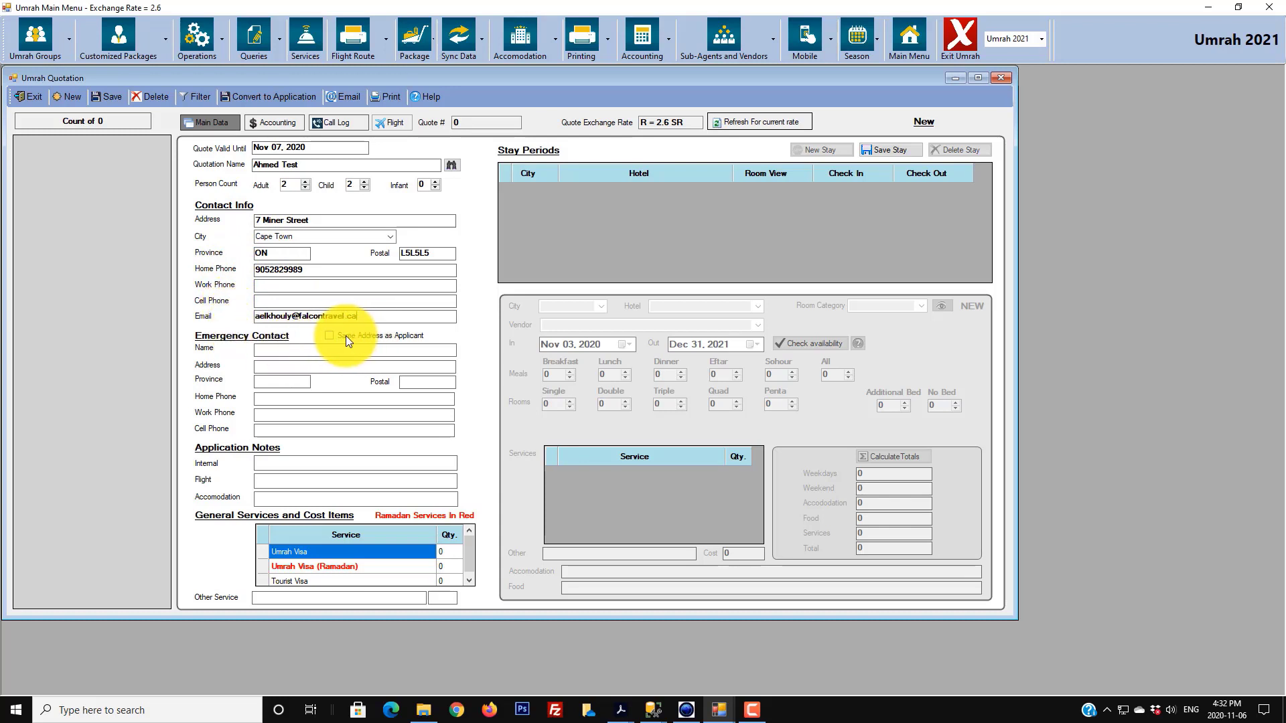
# - Fill the emergency contact from the applicant's details and add the internal note 'Clients call after 3 pm'
pyautogui.click(364, 336)
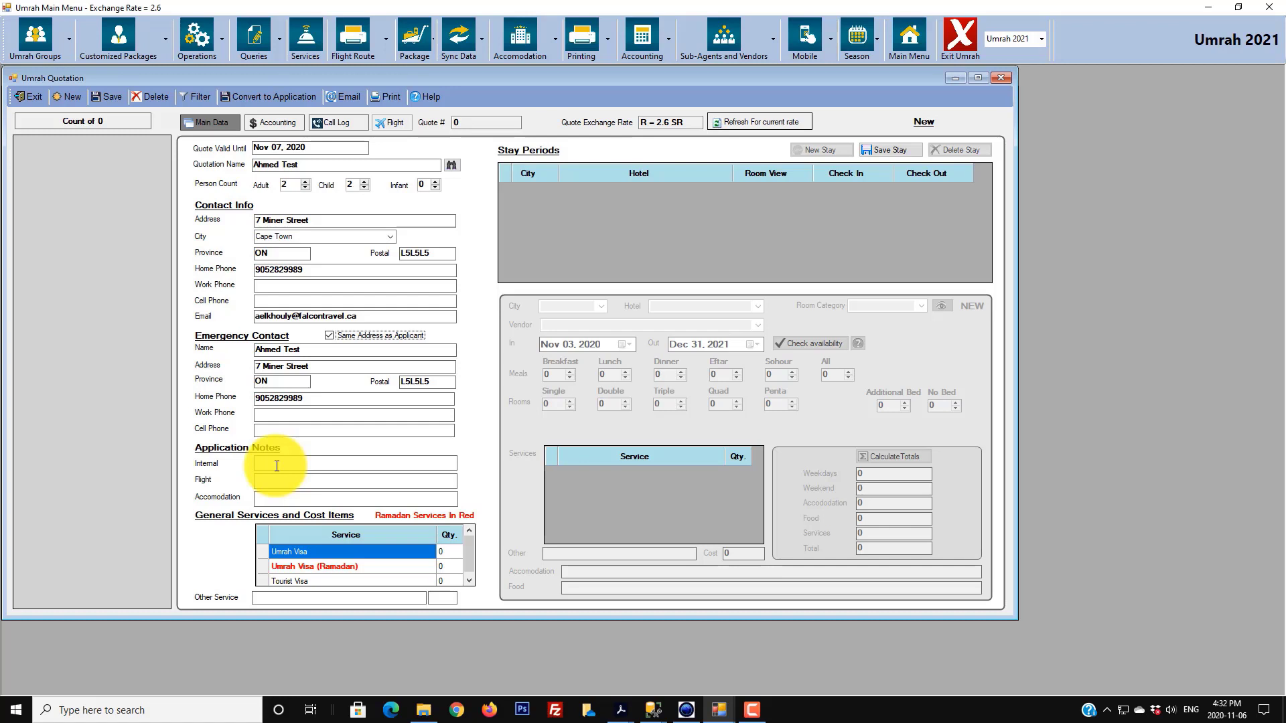
pyautogui.click(276, 466)
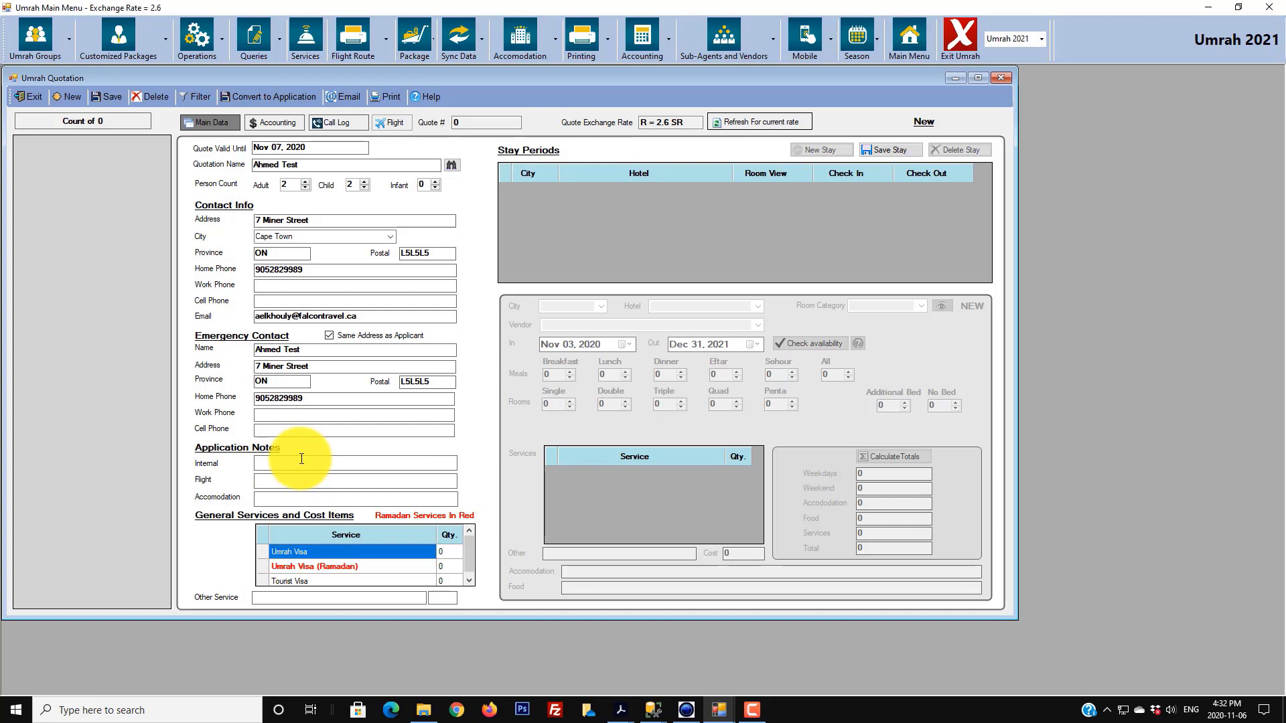
pyautogui.write('Clients call after 3 pm')
# - Add the application note 'Client would like to go to CAI for 1 week after'
pyautogui.click(279, 485)
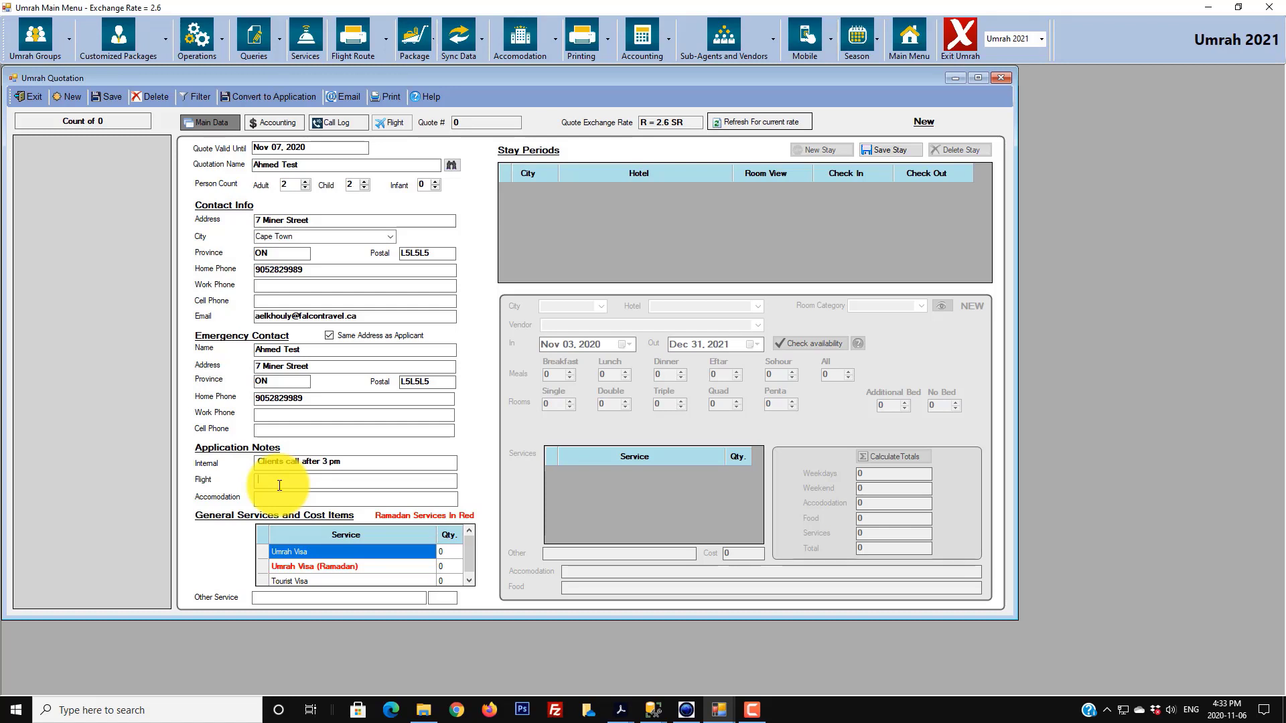
pyautogui.write('Client would like to go to')
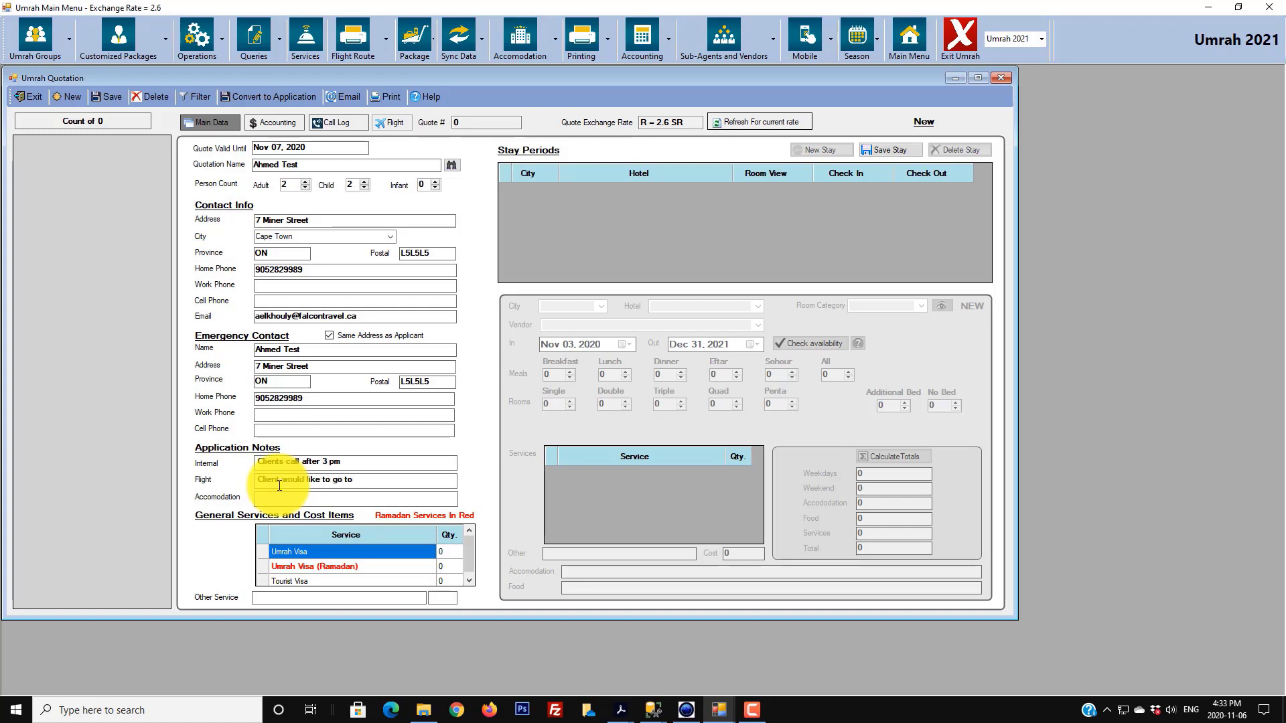
pyautogui.write(' CAI for ')
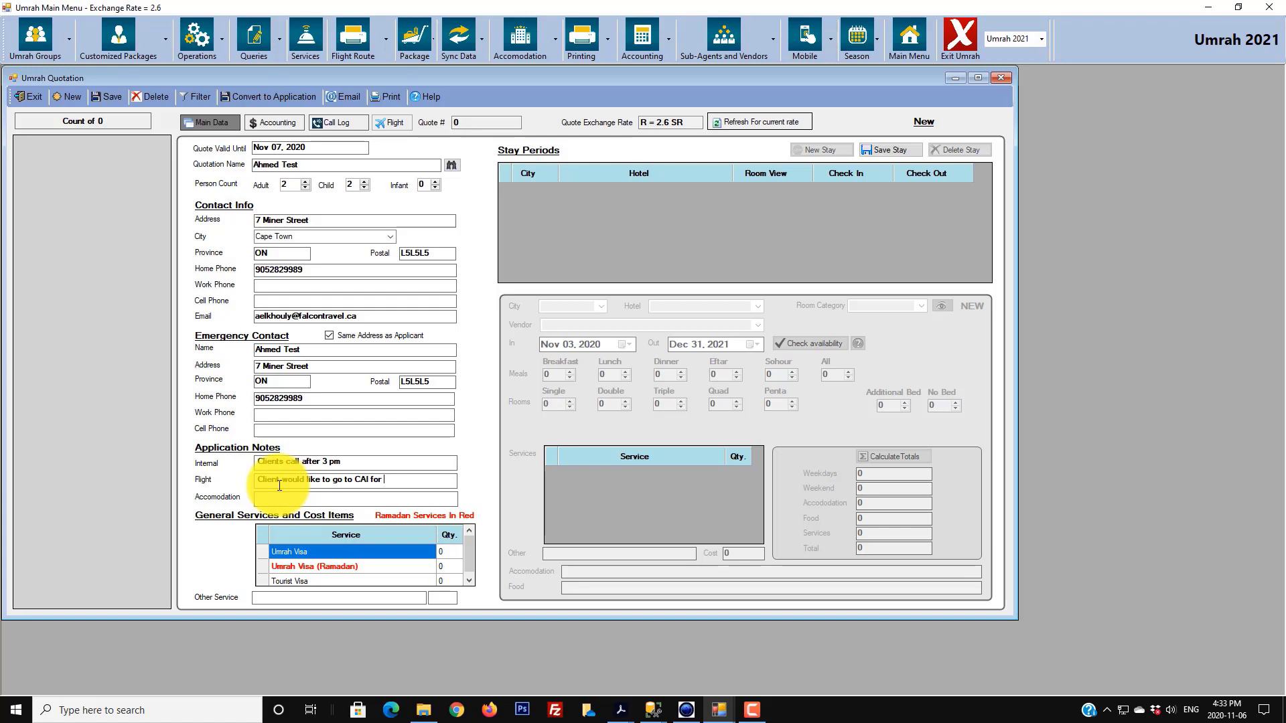
pyautogui.write('1 week after')
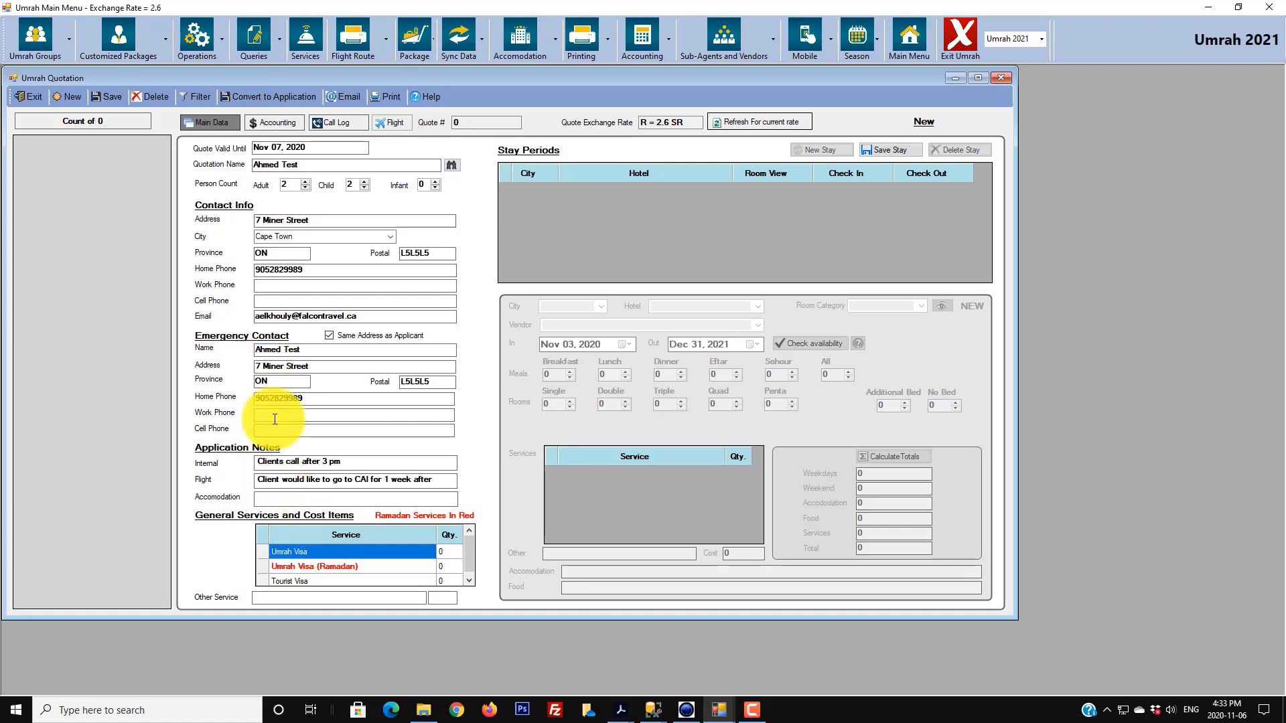
pyautogui.click(267, 497)
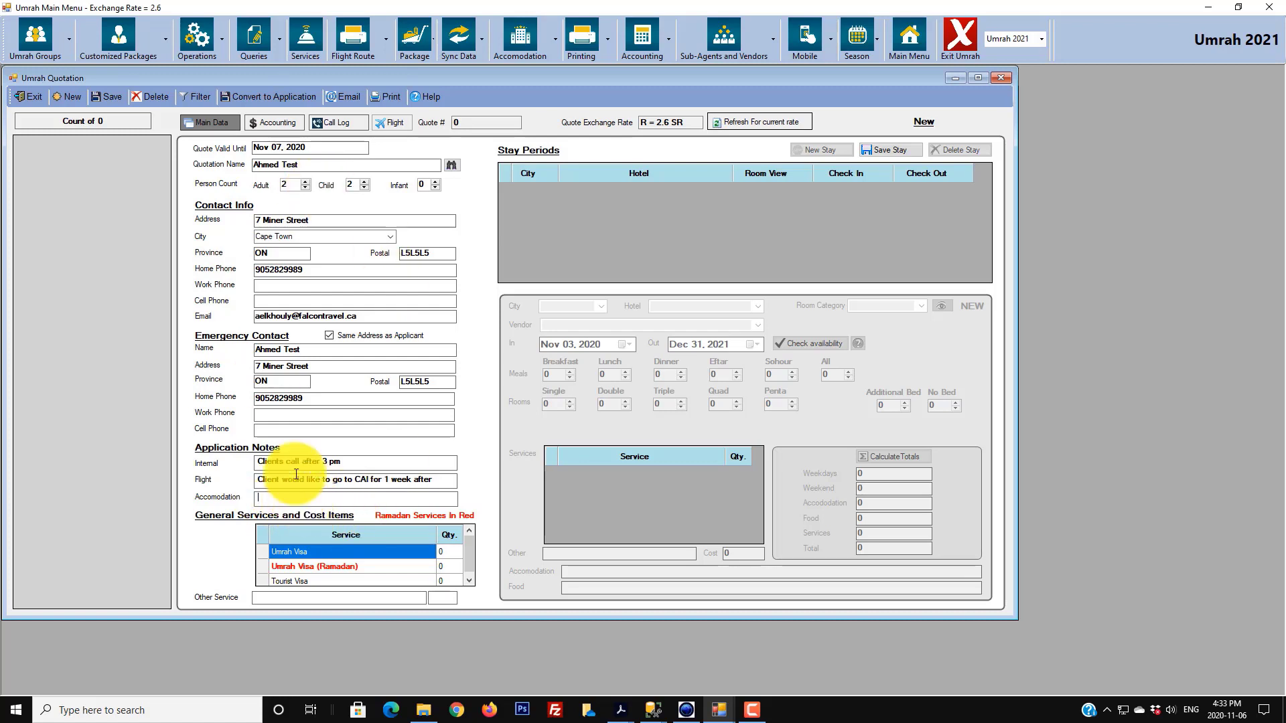
# - Save the quotation as Application ID 104 and confirm the success message
pyautogui.click(107, 96)
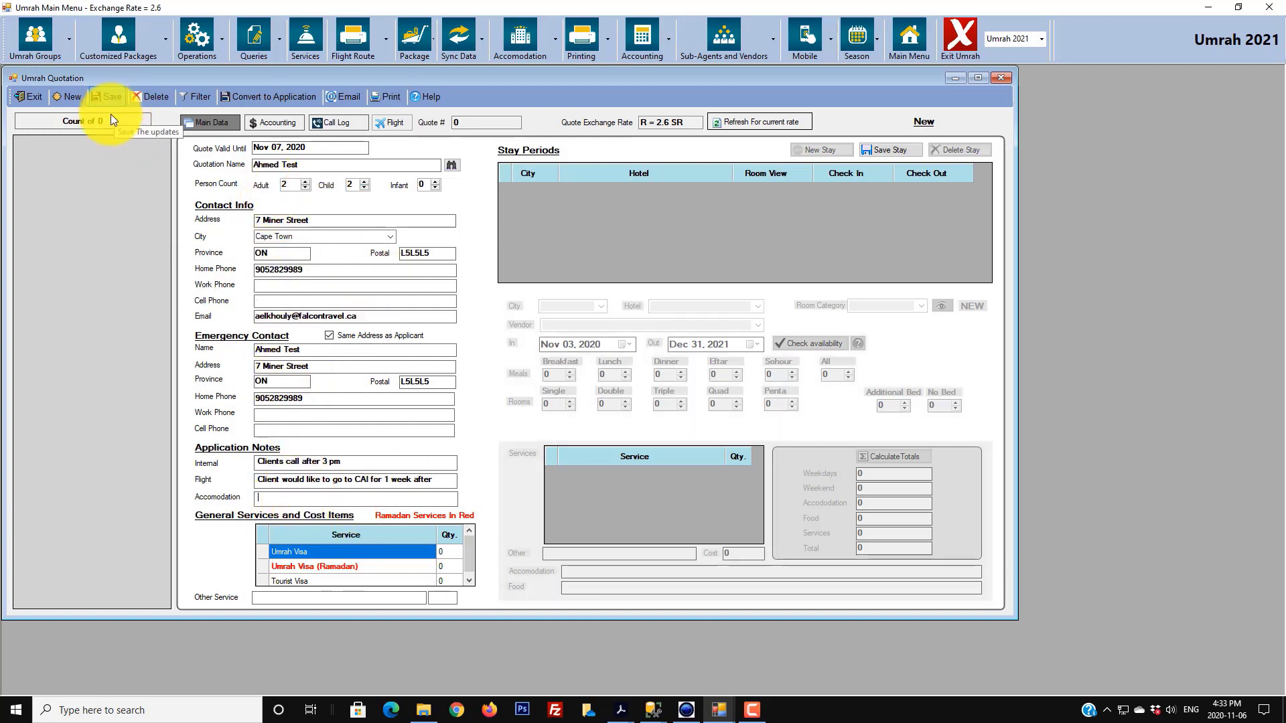
pyautogui.click(644, 392)
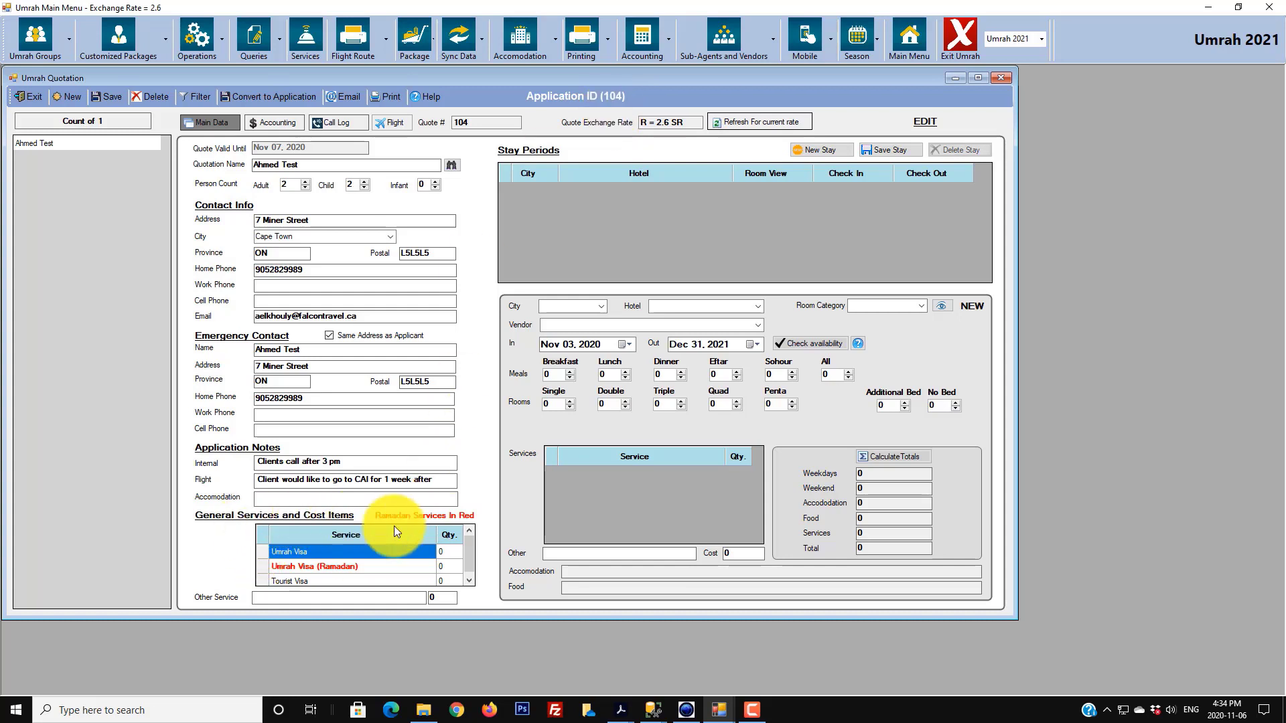
pyautogui.moveTo(470, 553)
pyautogui.mouseDown()
pyautogui.moveTo(472, 572)
pyautogui.moveTo(470, 539)
pyautogui.mouseUp()
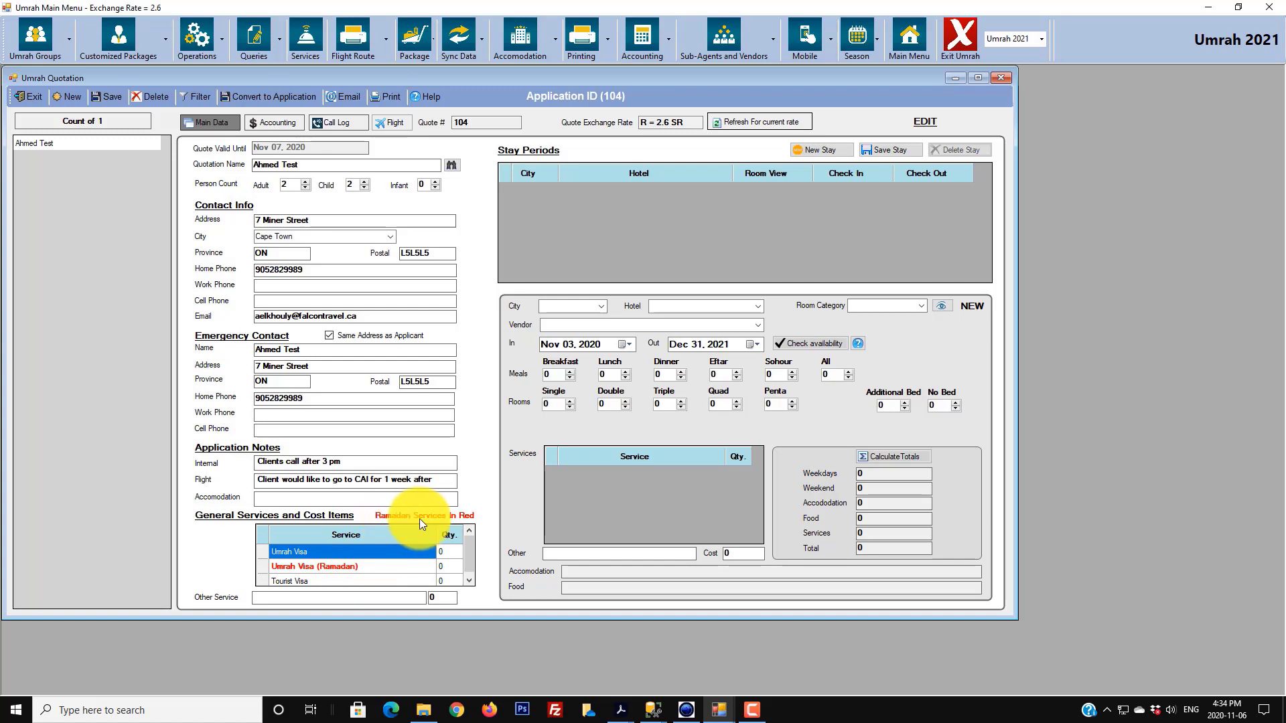
# - Enter quantity 4 for the Umrah Visa general service, leaving Umrah Visa (Ramadan) at 0
pyautogui.click(445, 553)
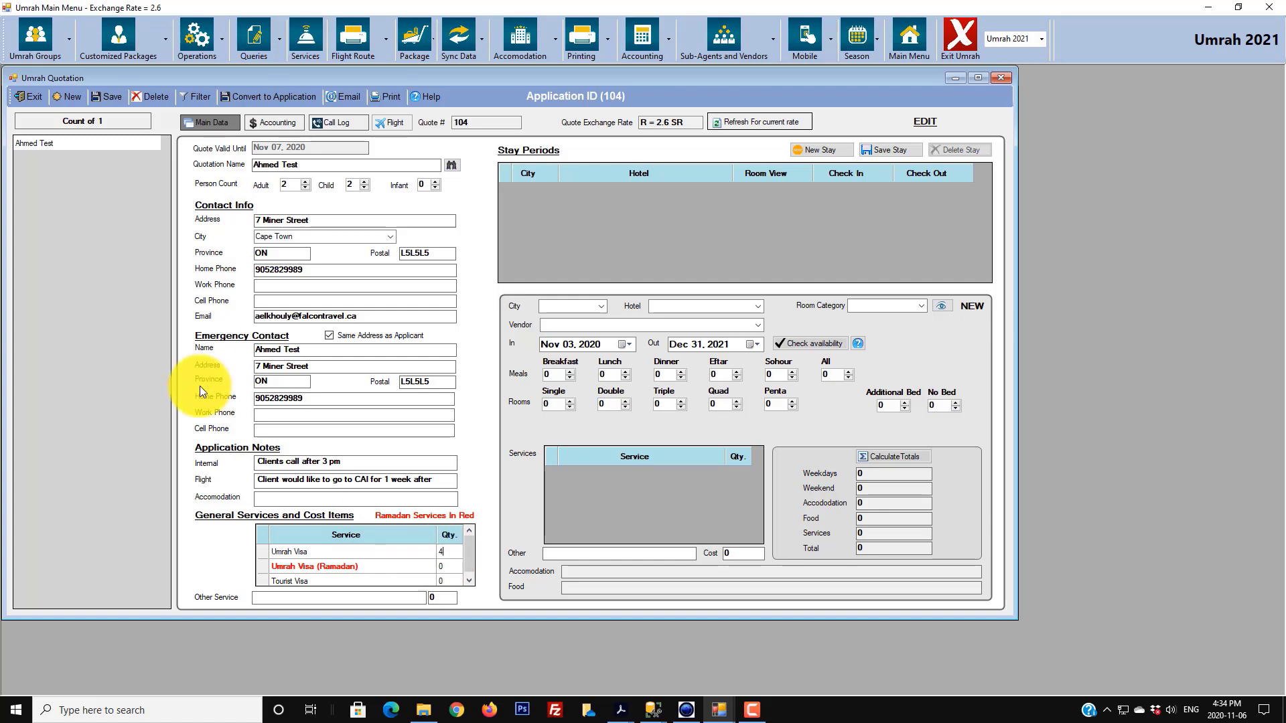
pyautogui.click(448, 569)
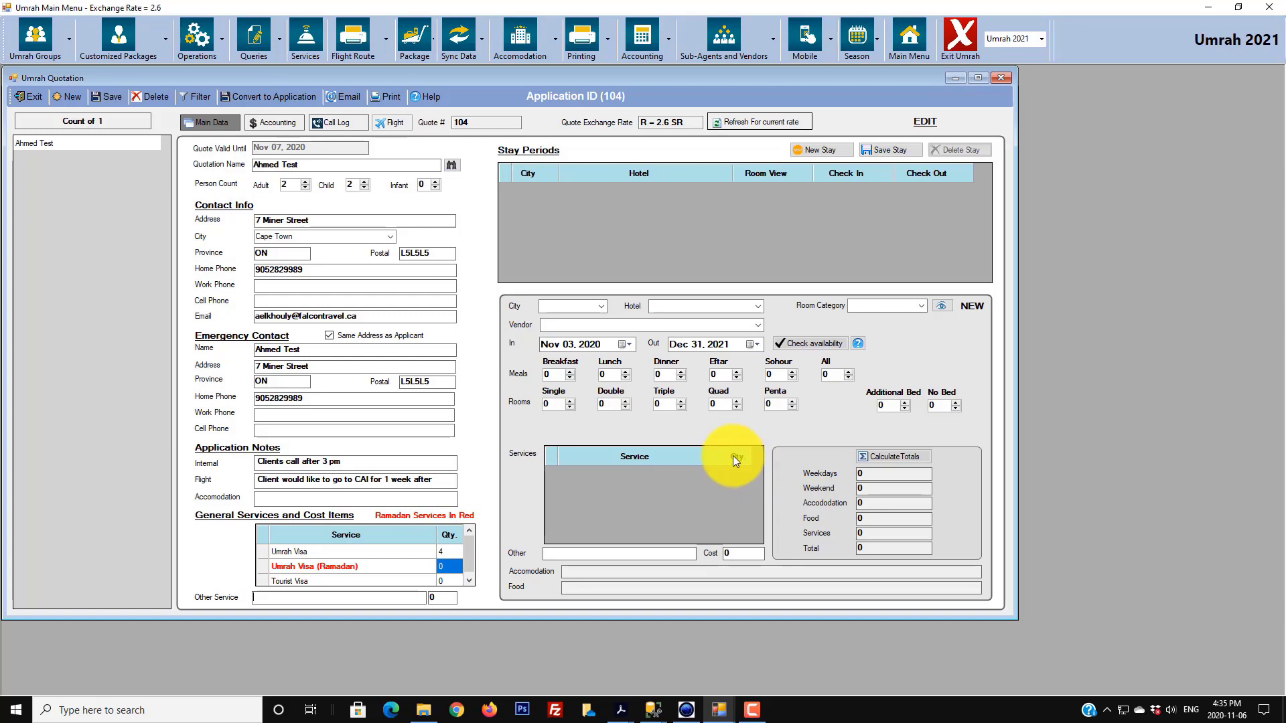
# - Start a new stay: Madinah, Moevenpick Anwar Al Madina, MED Standard room, hotel as vendor
pyautogui.click(835, 148)
pyautogui.click(604, 307)
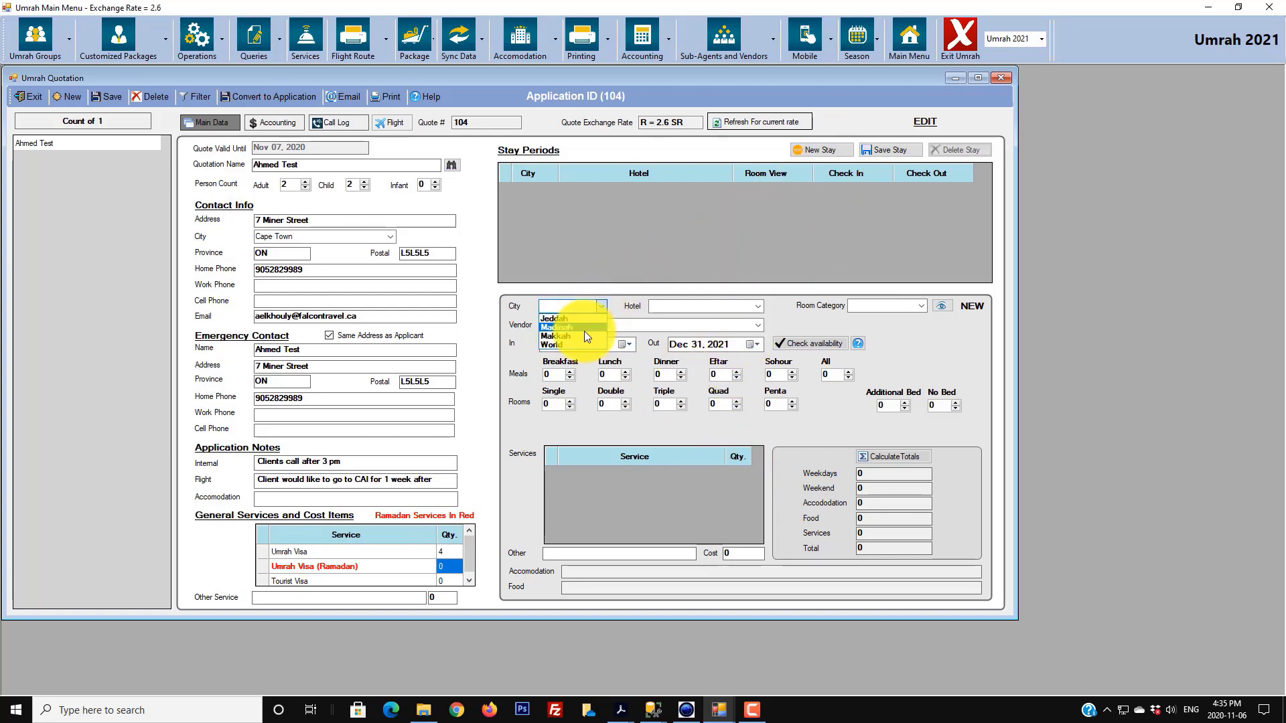
pyautogui.click(584, 331)
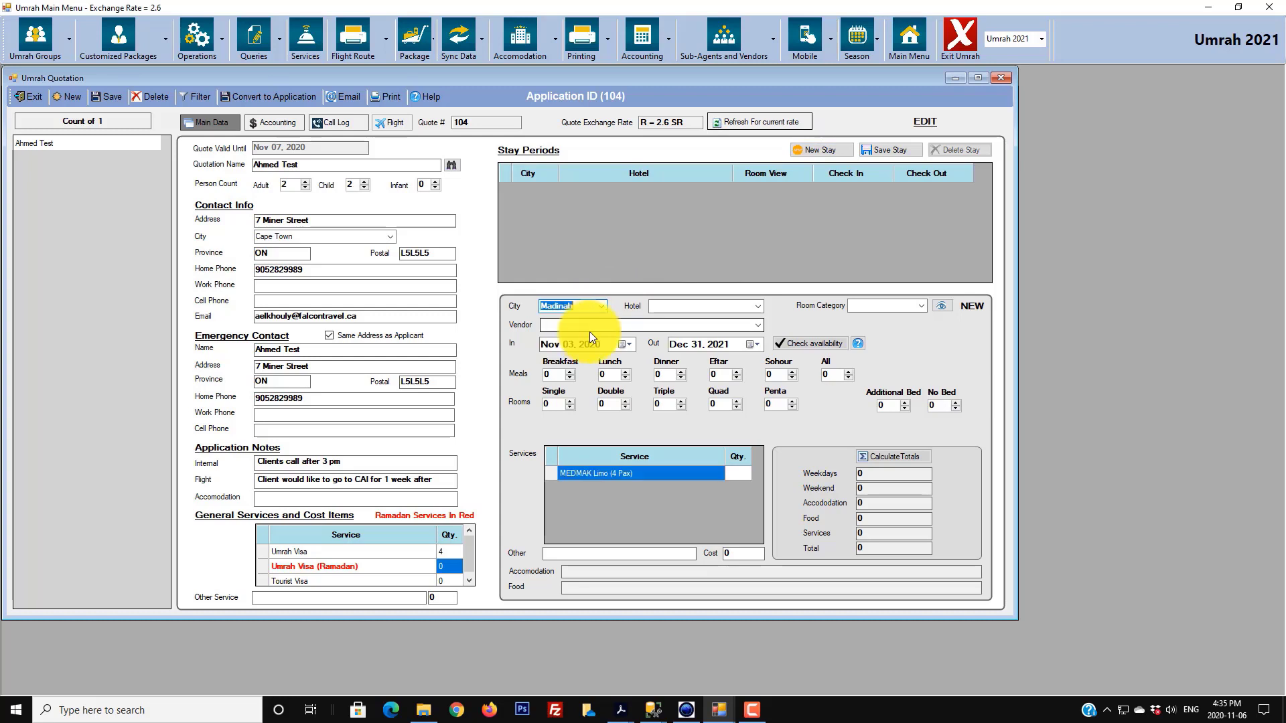
pyautogui.click(758, 309)
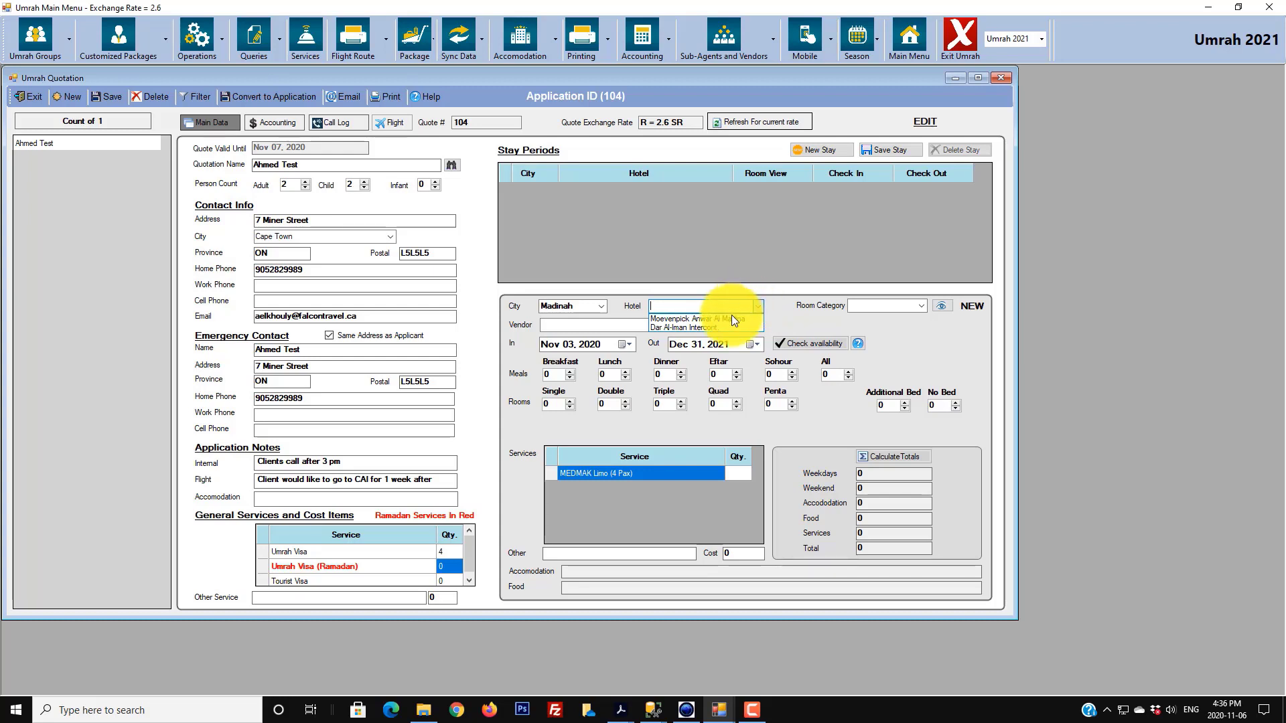
pyautogui.click(731, 317)
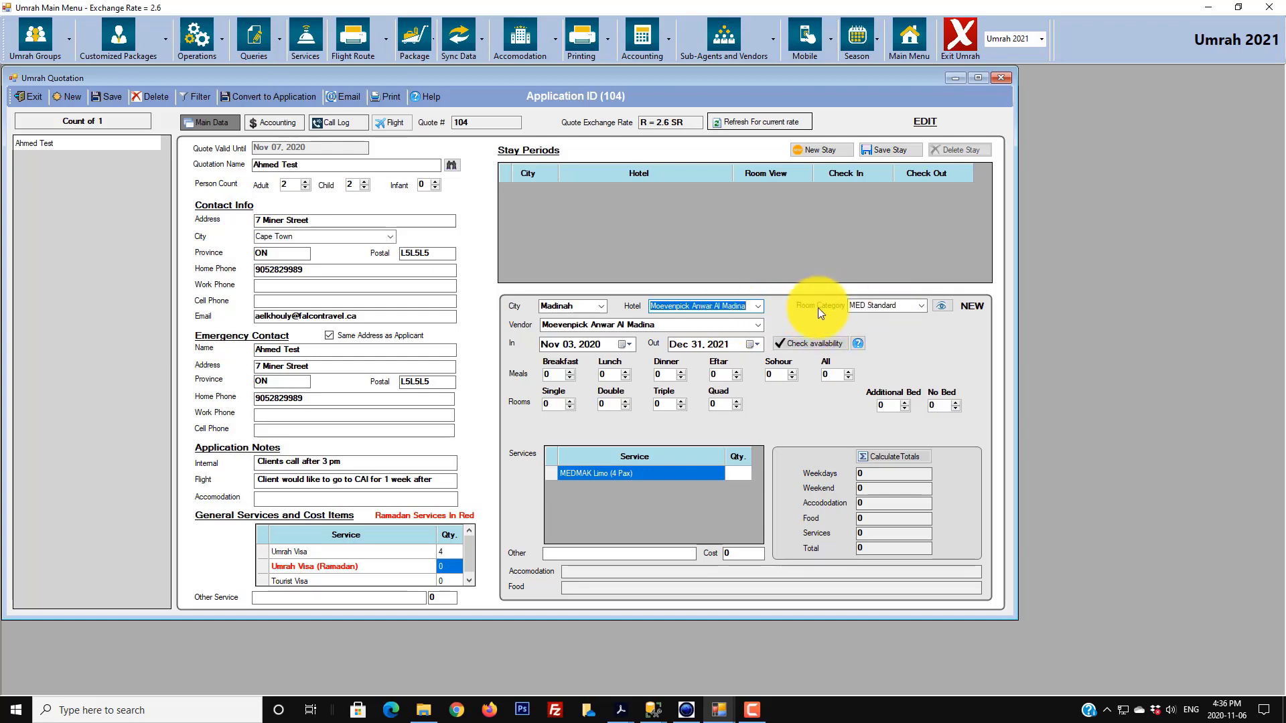
pyautogui.click(923, 306)
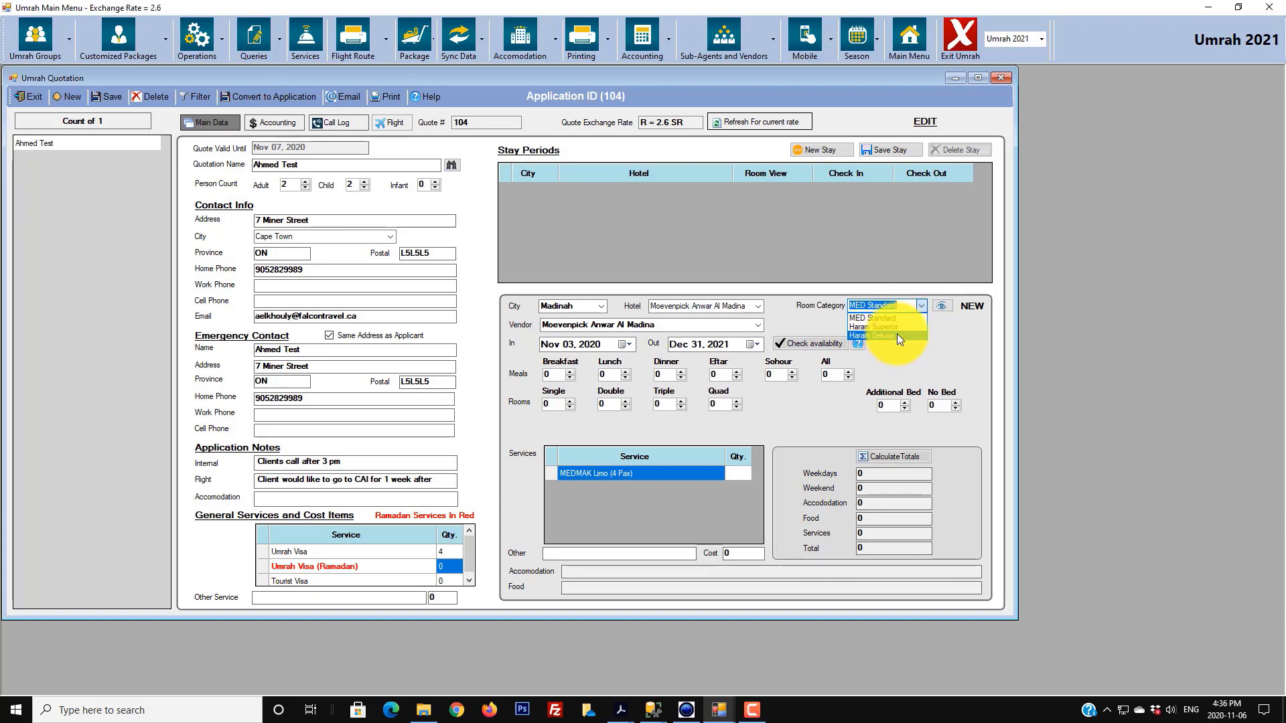
pyautogui.click(909, 316)
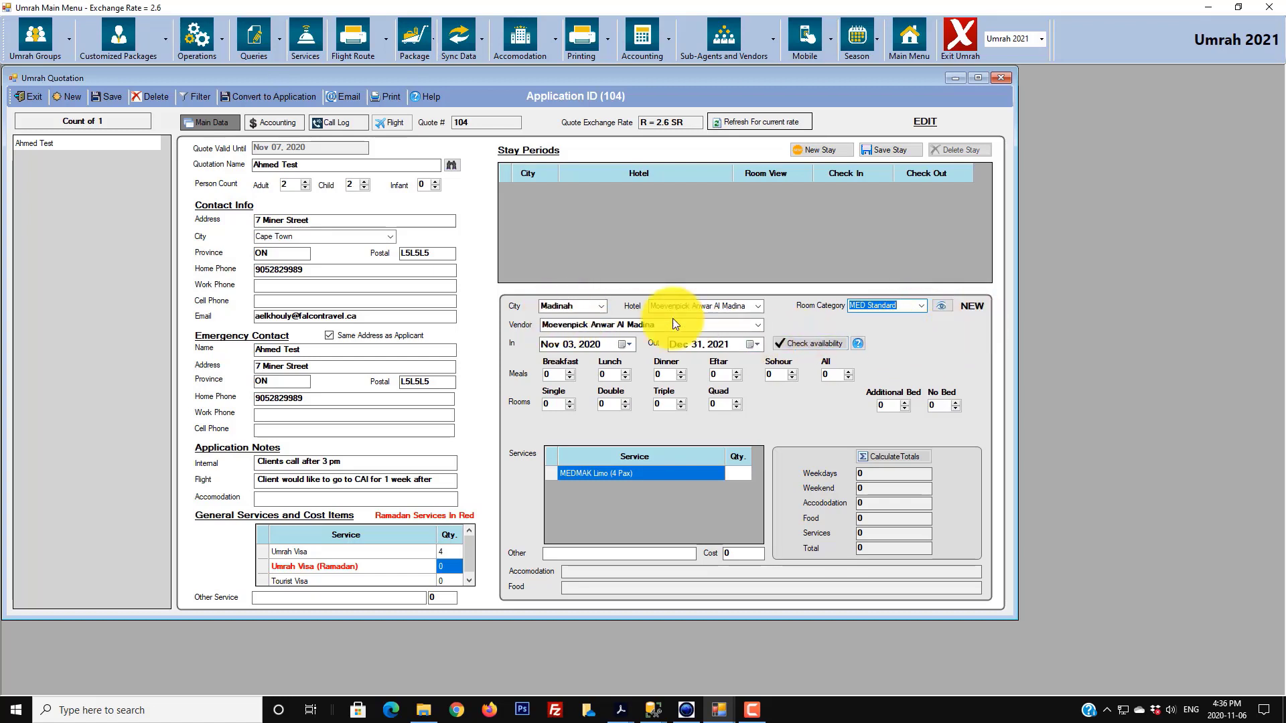
pyautogui.click(758, 325)
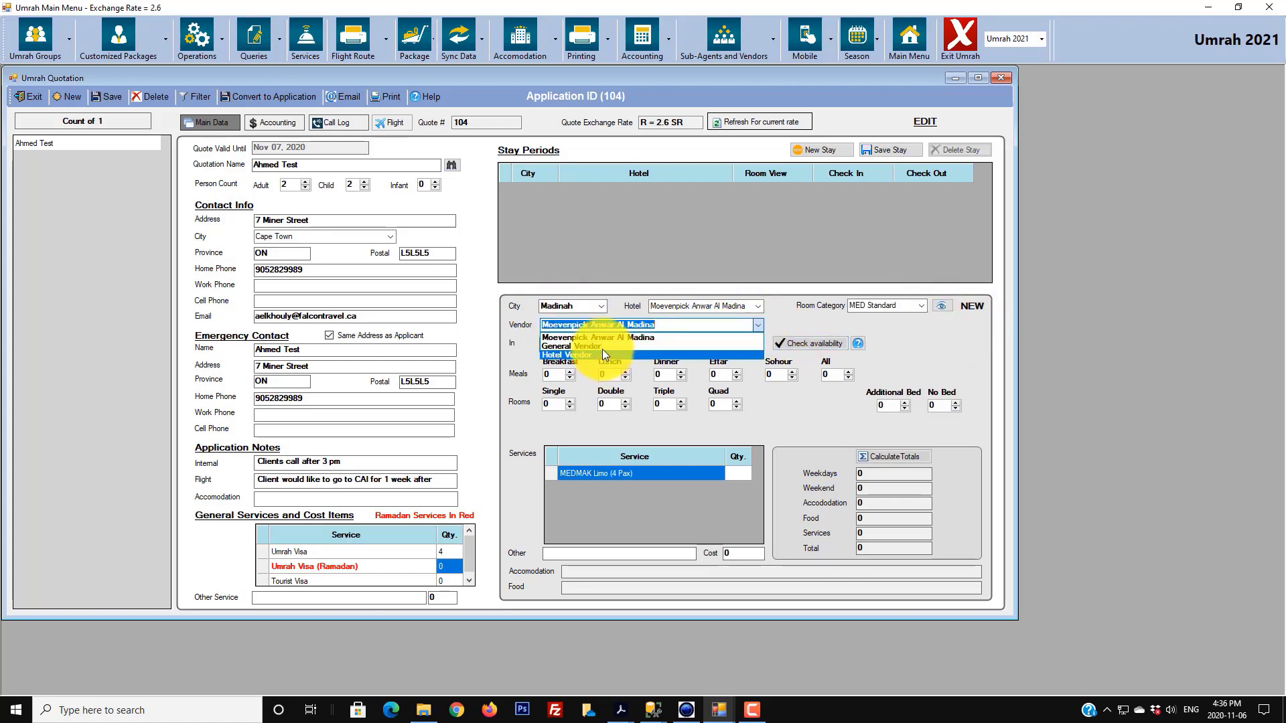
pyautogui.click(772, 324)
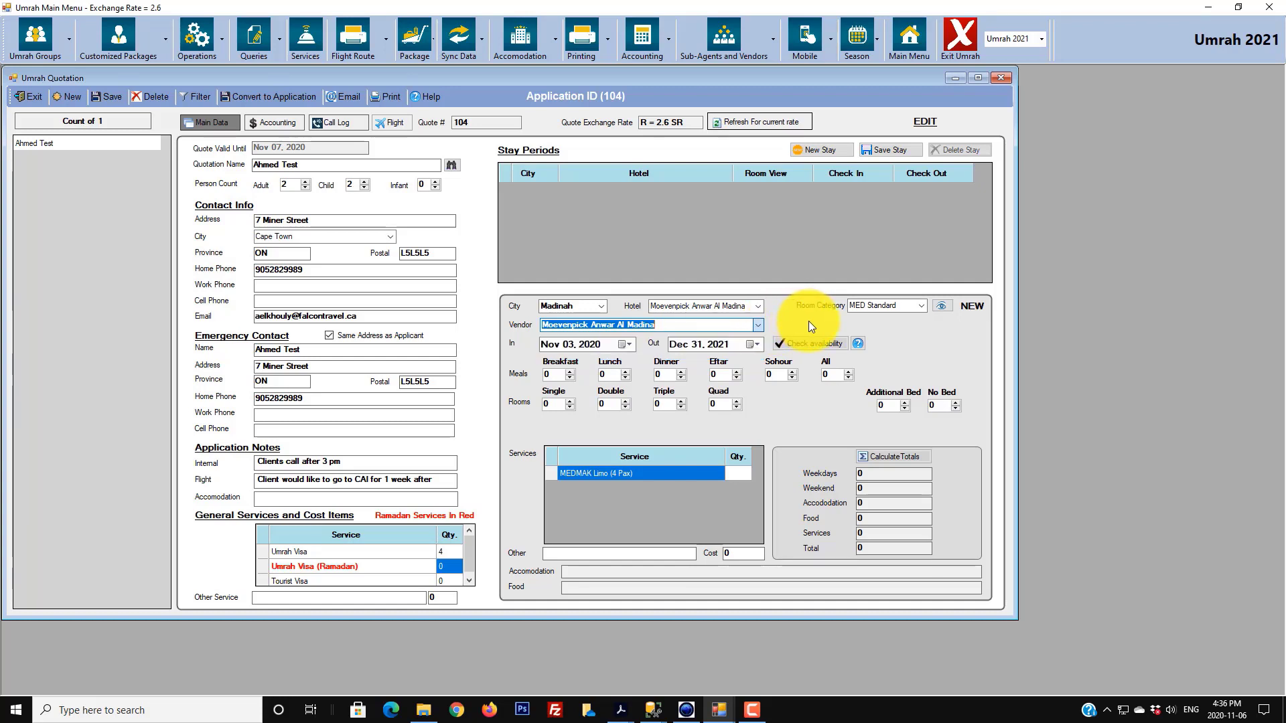
pyautogui.click(942, 306)
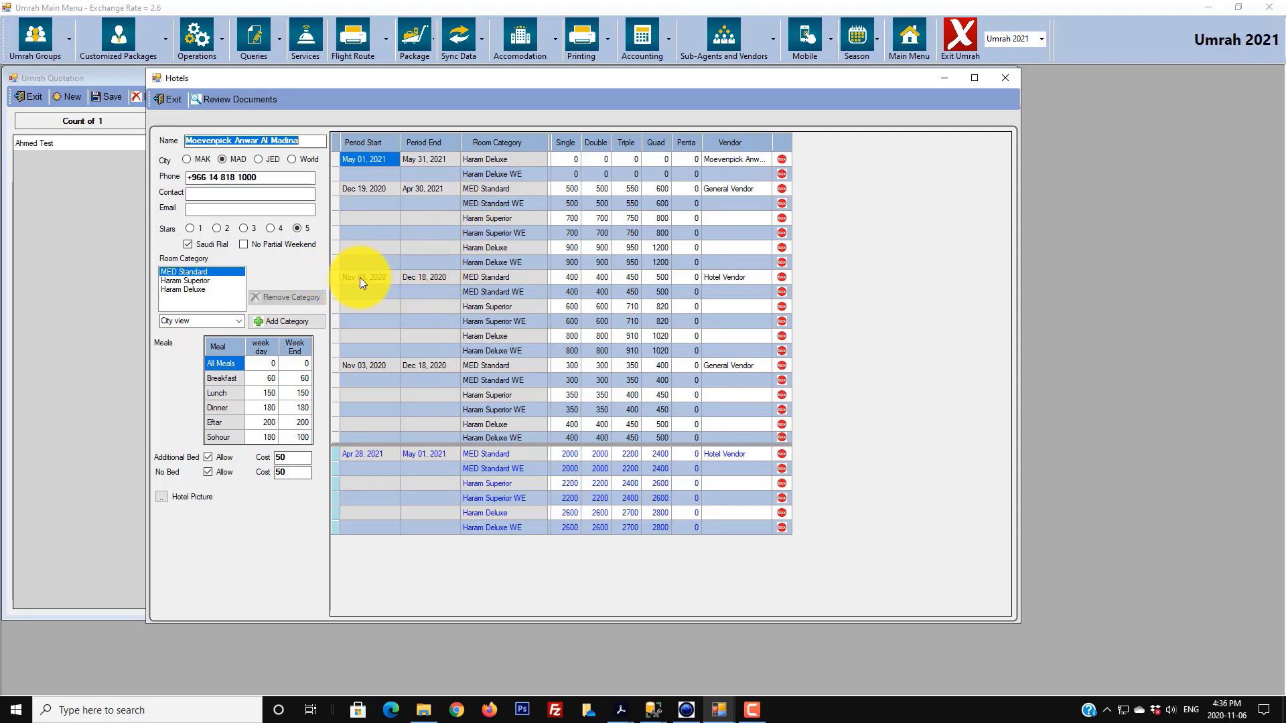
pyautogui.click(426, 280)
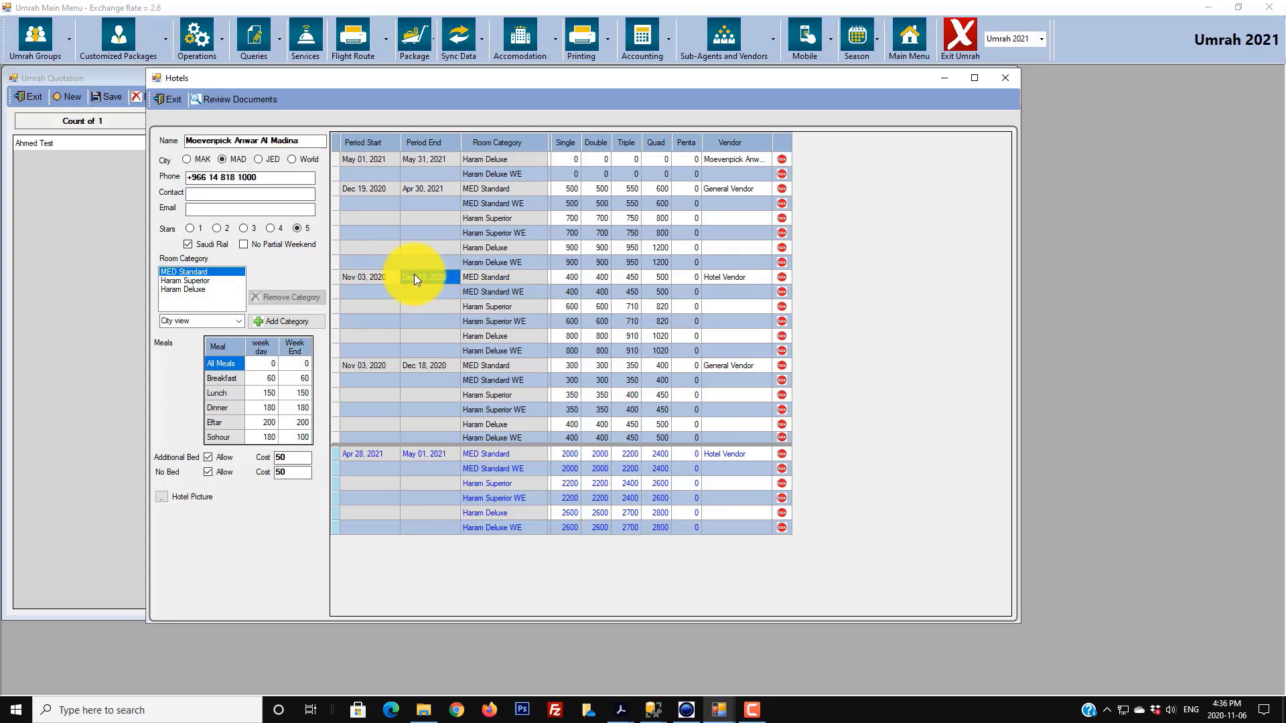
pyautogui.click(394, 367)
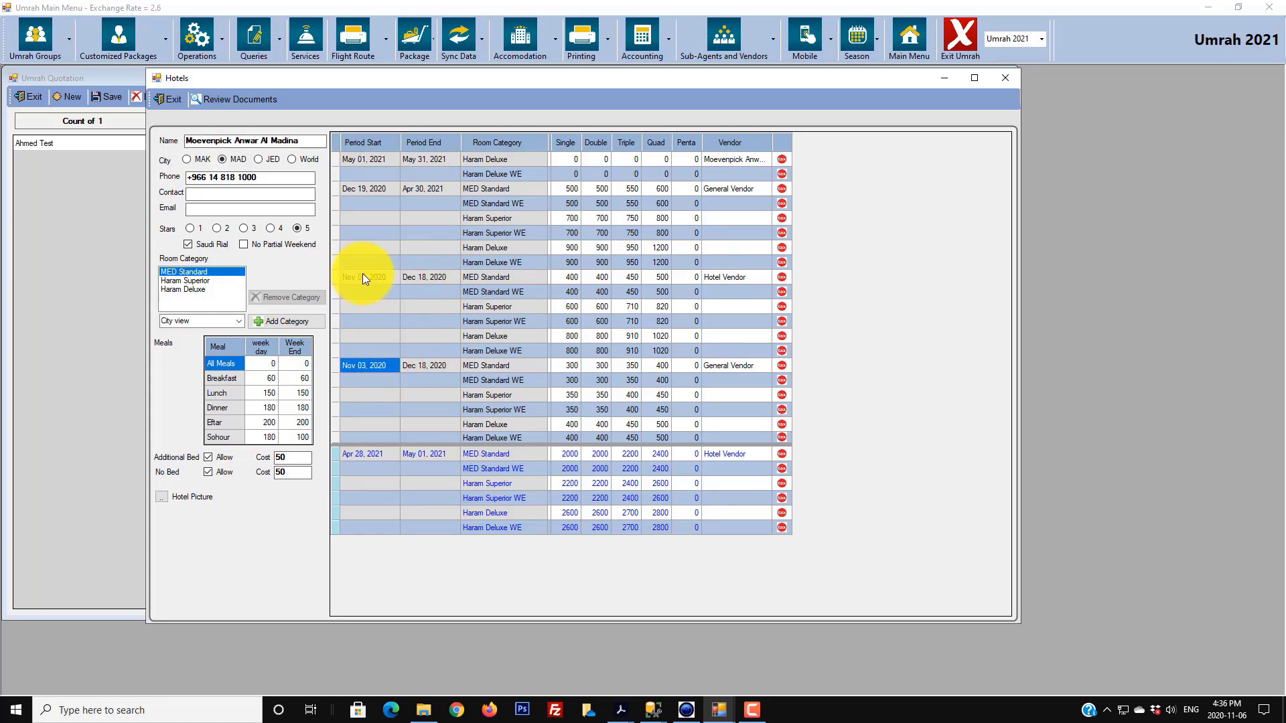
pyautogui.click(363, 278)
pyautogui.click(372, 364)
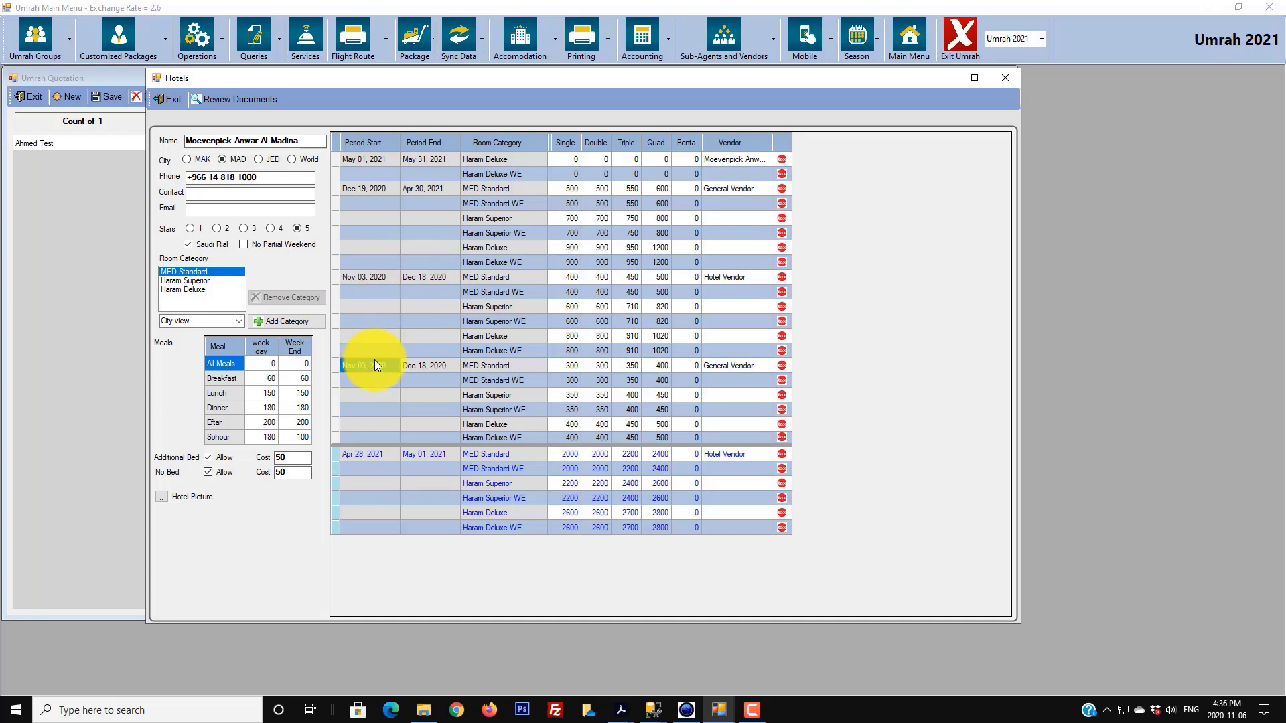
pyautogui.click(384, 277)
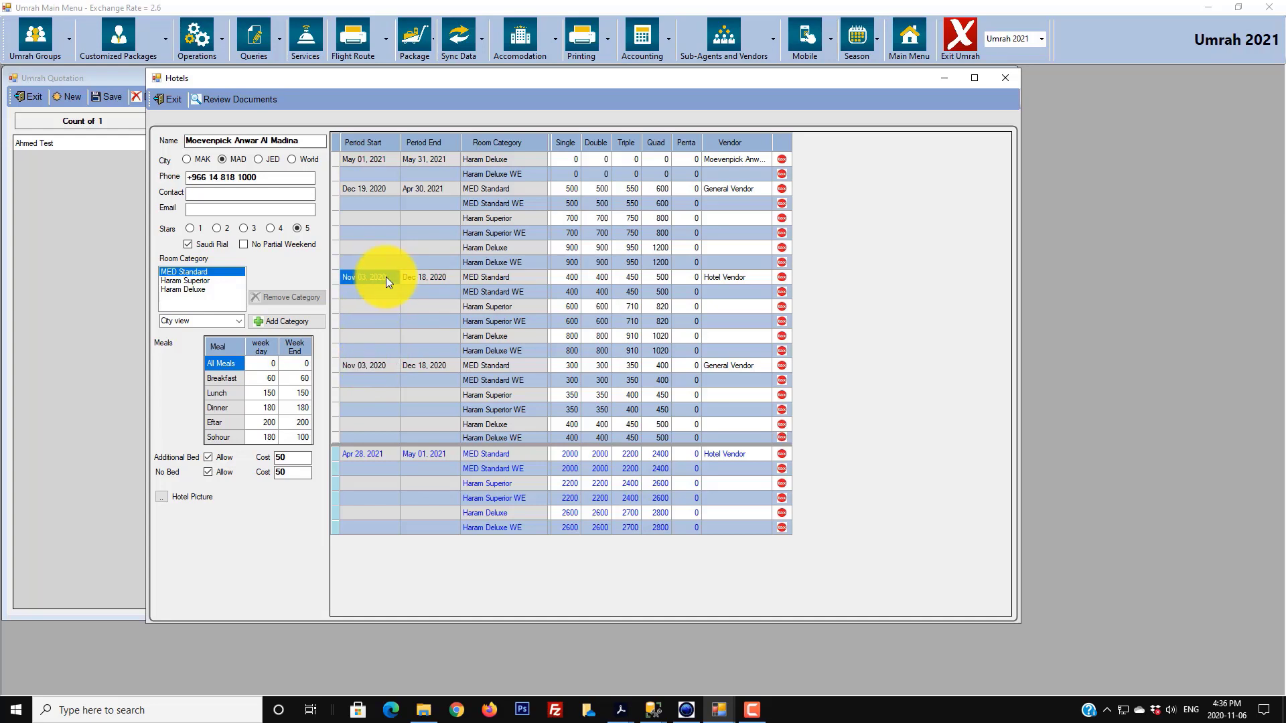
pyautogui.click(736, 277)
pyautogui.click(737, 364)
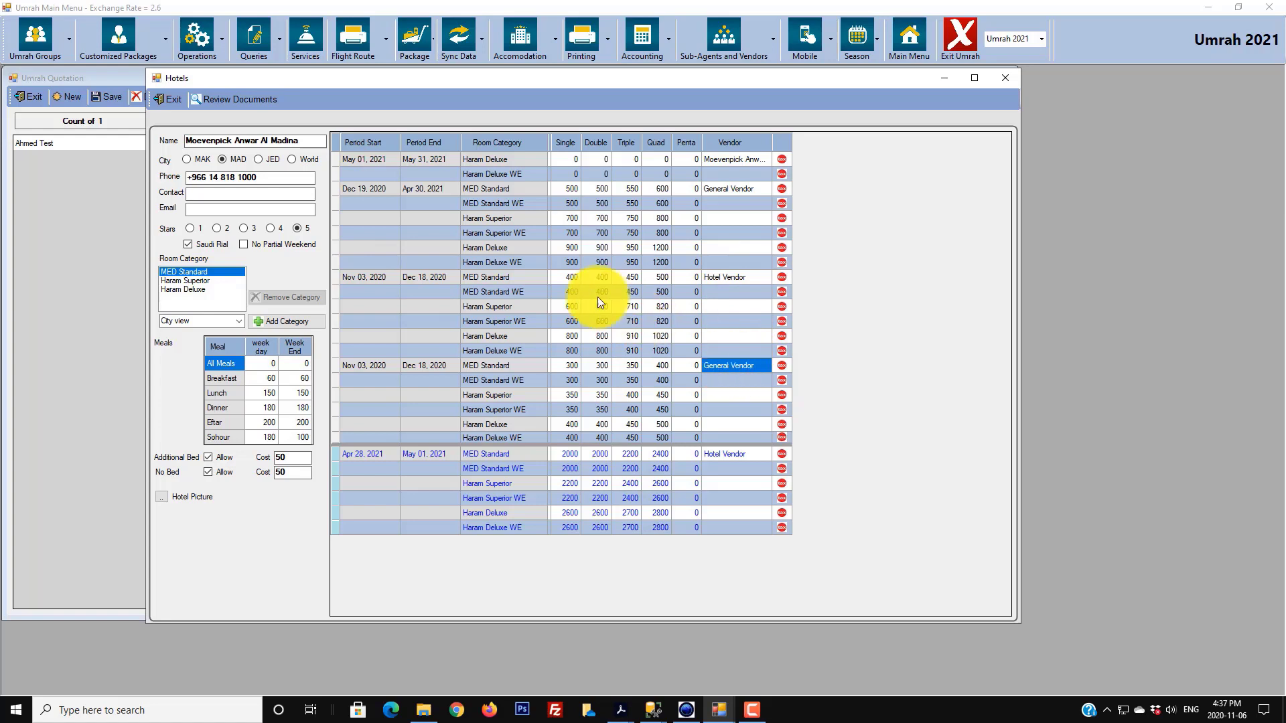
pyautogui.click(563, 277)
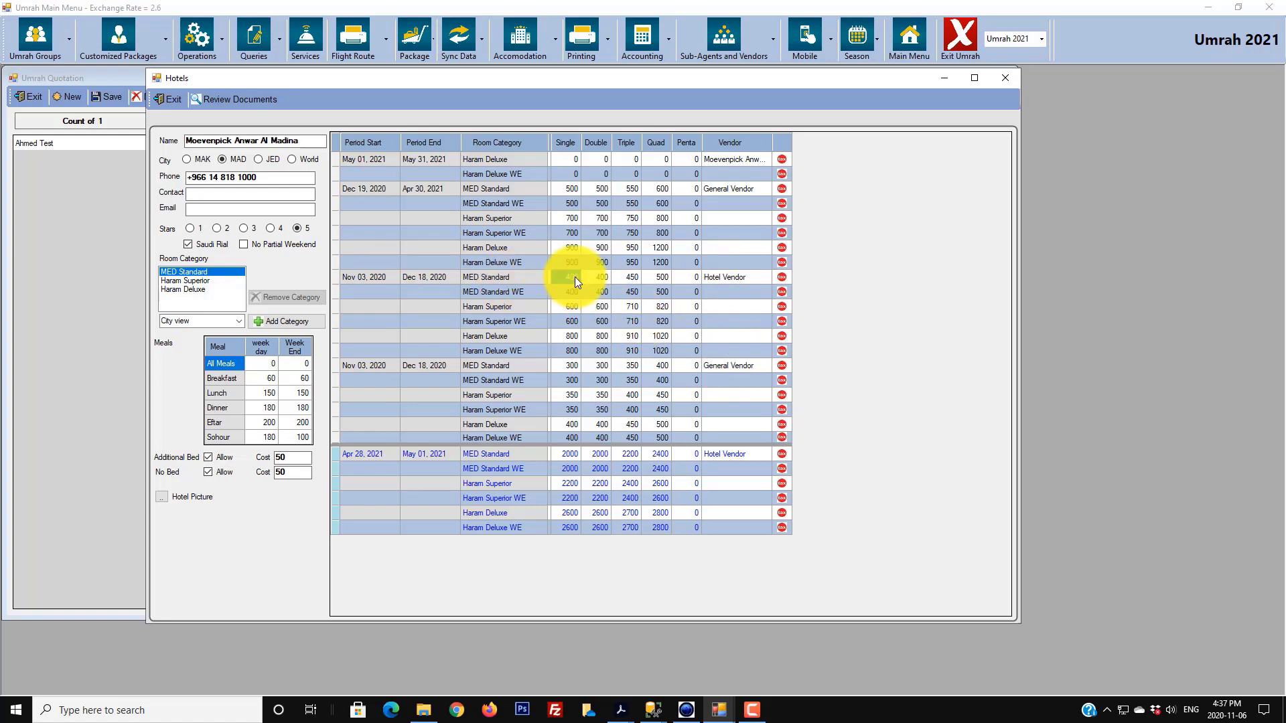
pyautogui.click(604, 277)
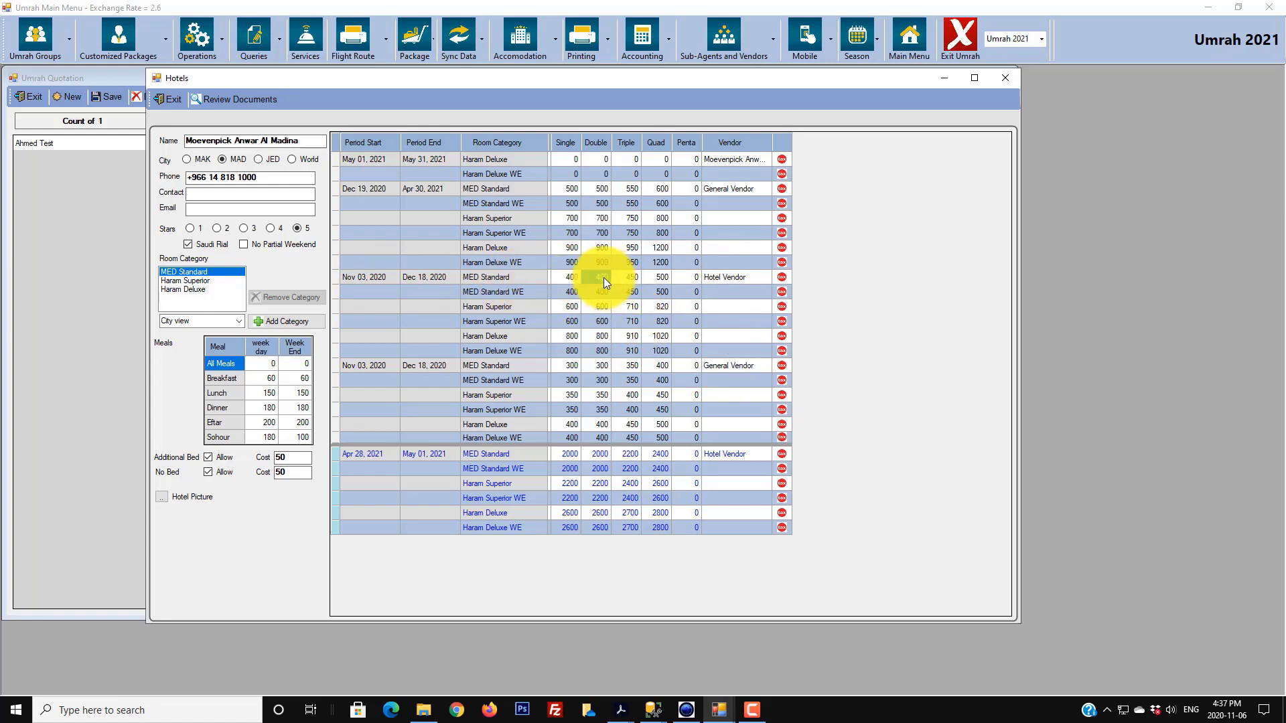
pyautogui.click(605, 366)
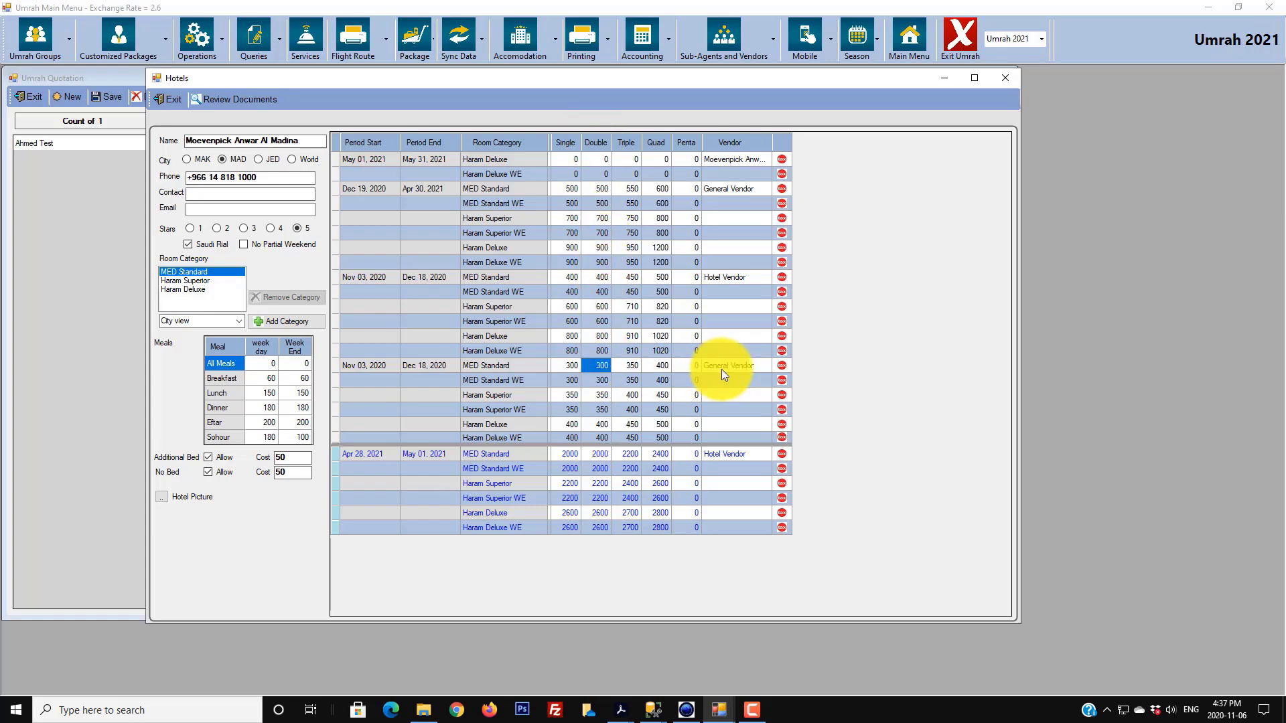
pyautogui.click(169, 99)
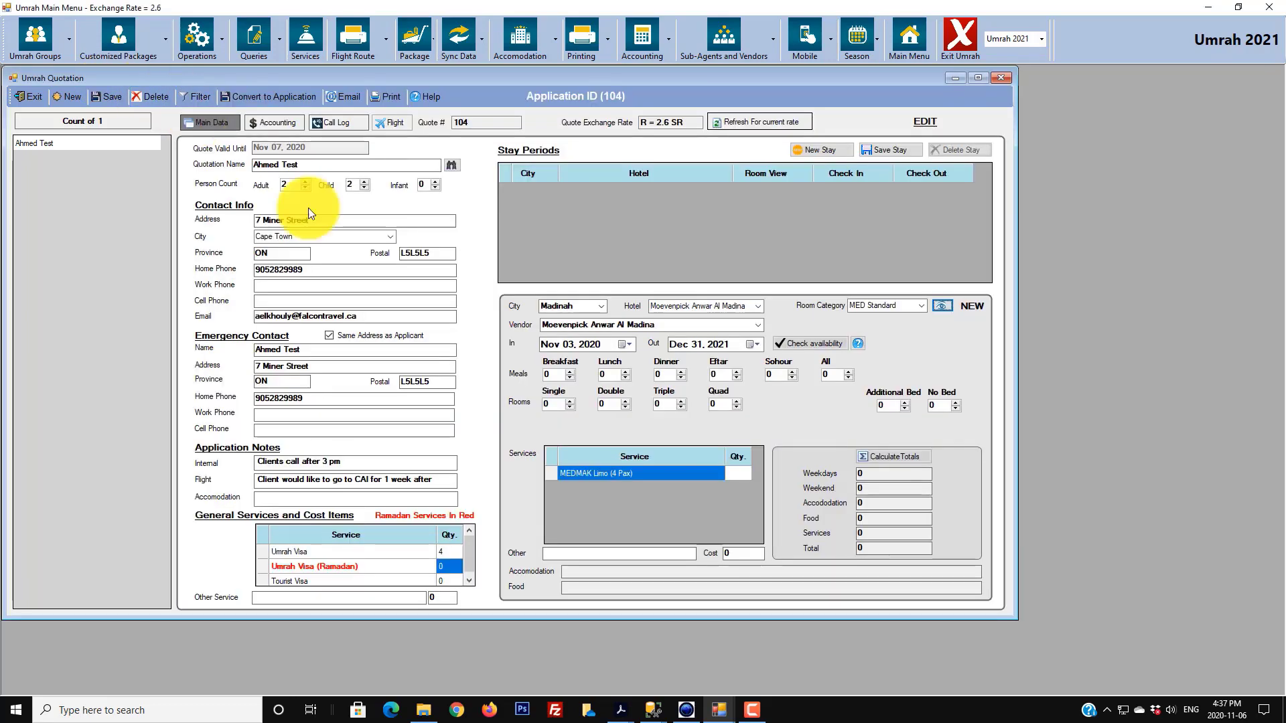
# - Switch the stay's vendor to General Vendor and pick Nov 05, 2020 as check-out
pyautogui.click(758, 326)
pyautogui.click(611, 346)
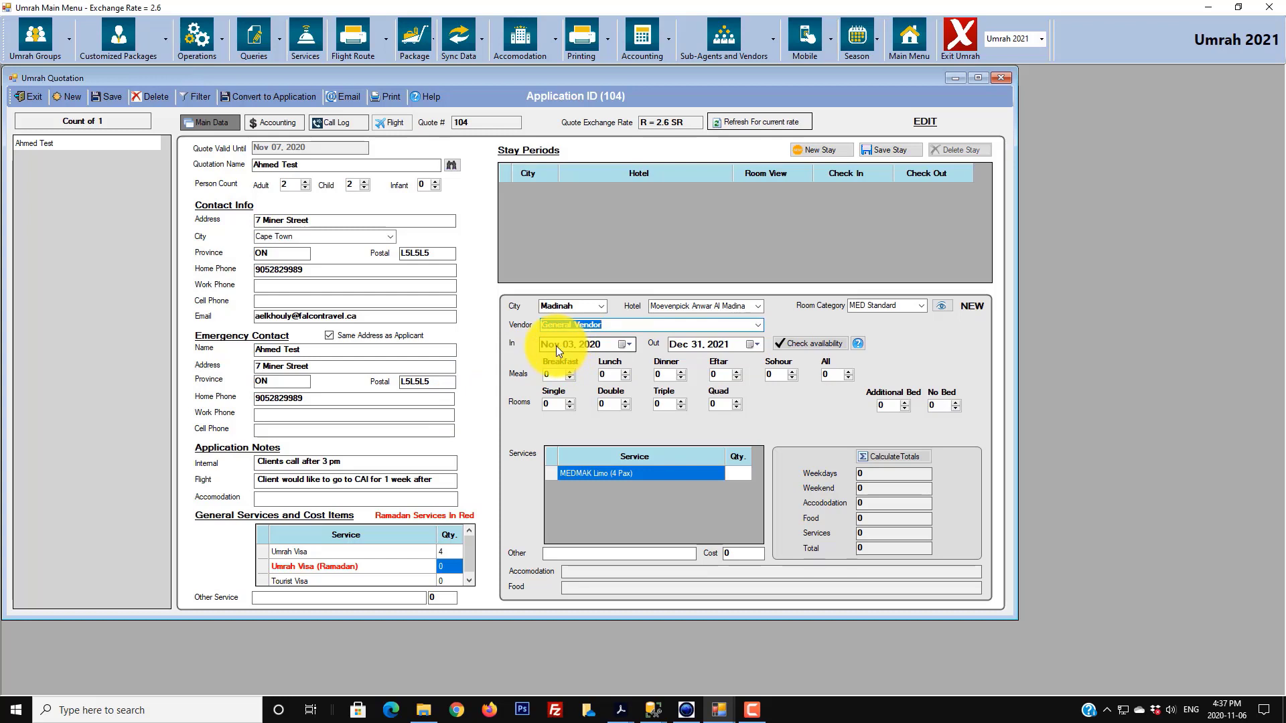
pyautogui.click(691, 347)
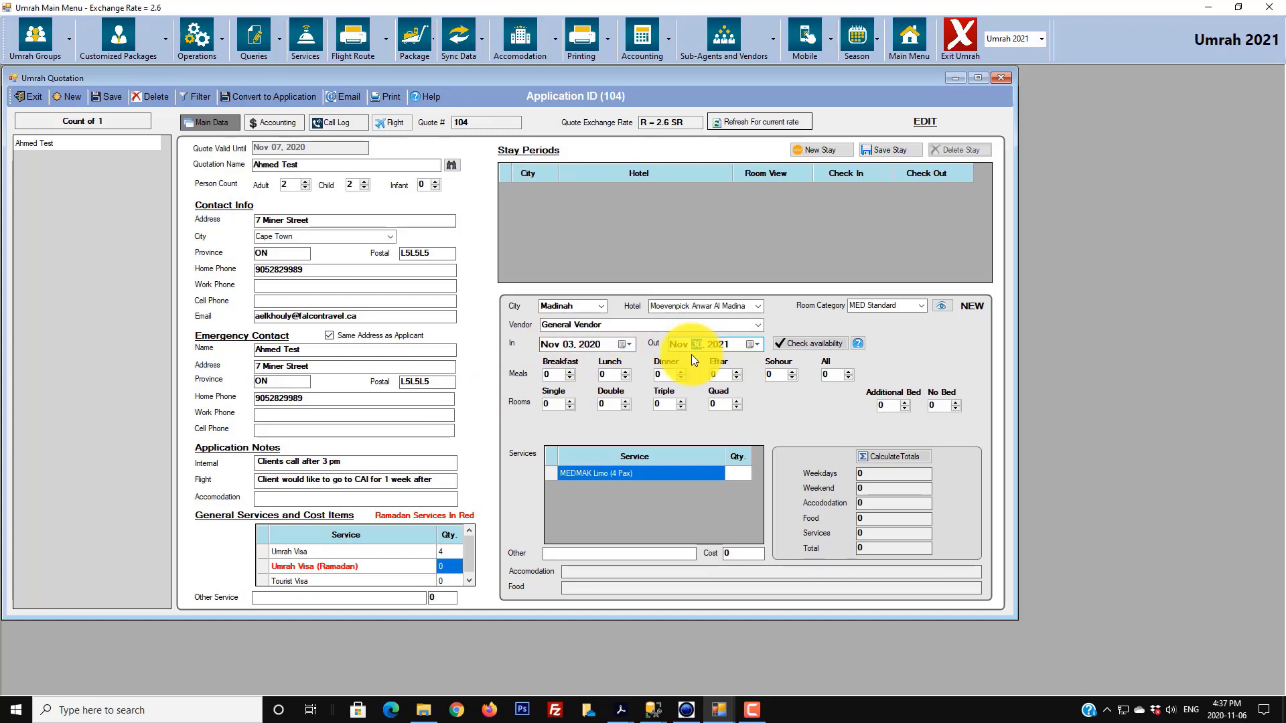
pyautogui.write('0')
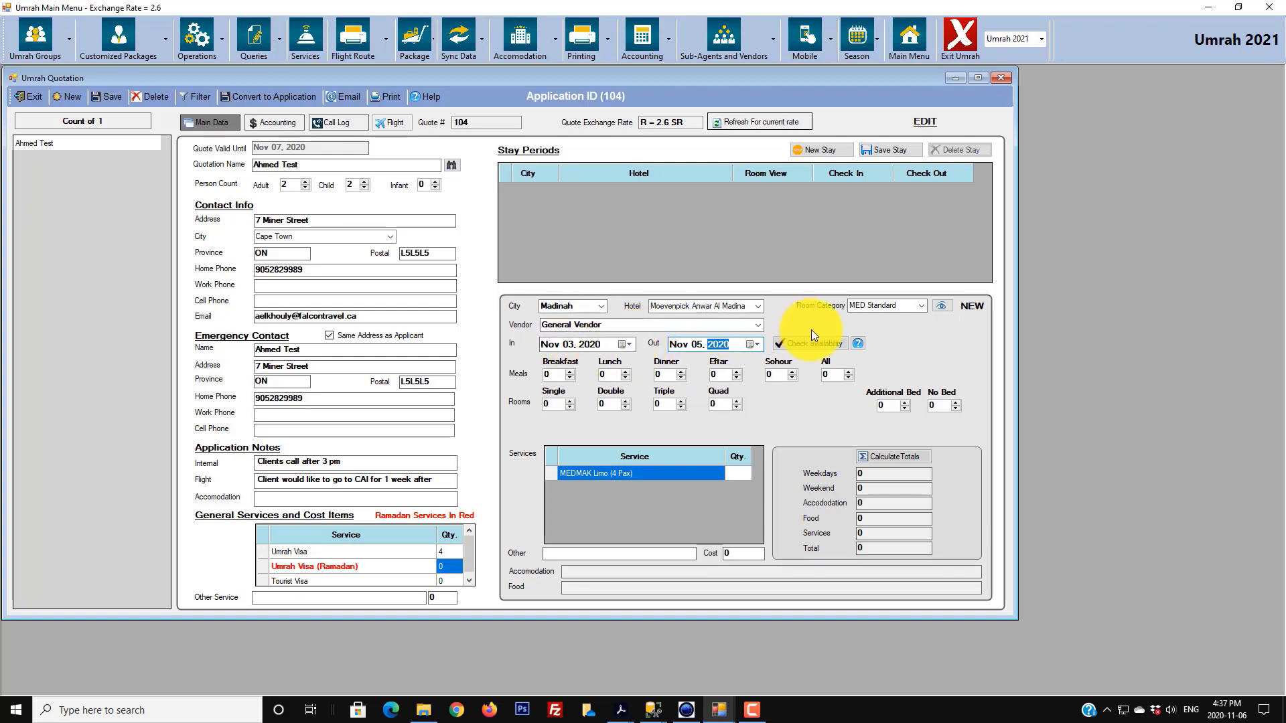
pyautogui.click(753, 347)
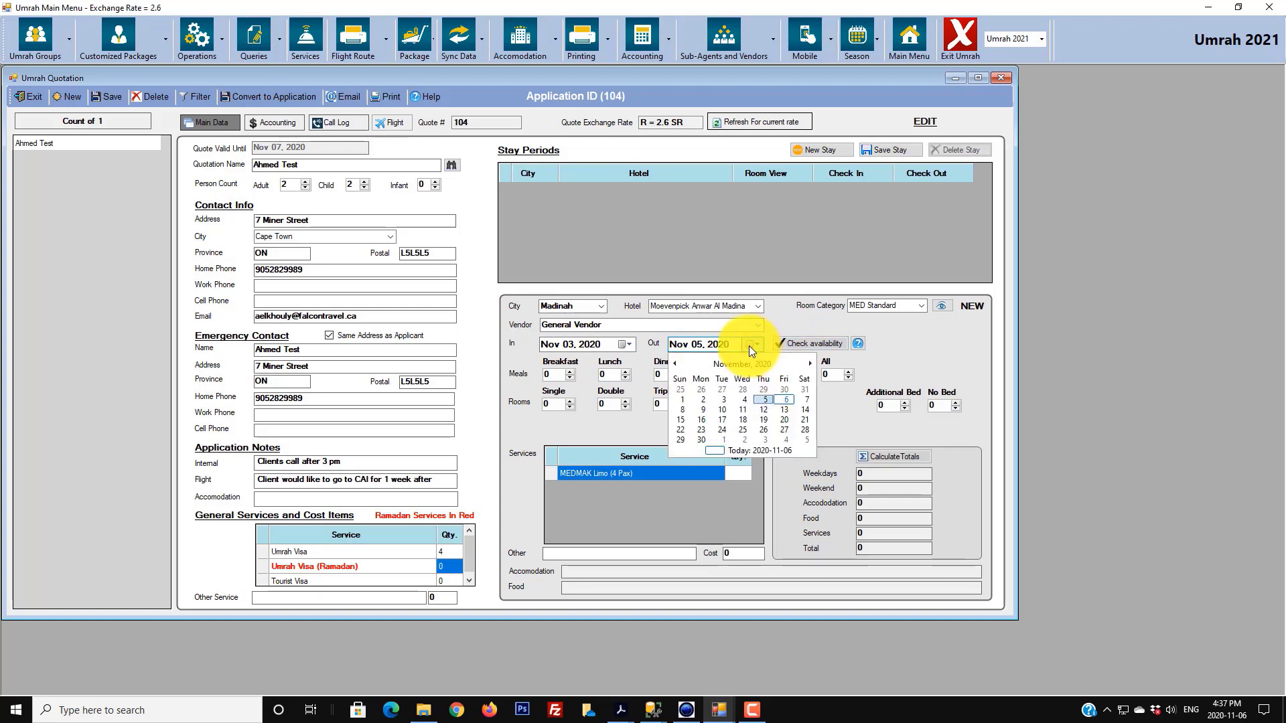
pyautogui.click(736, 364)
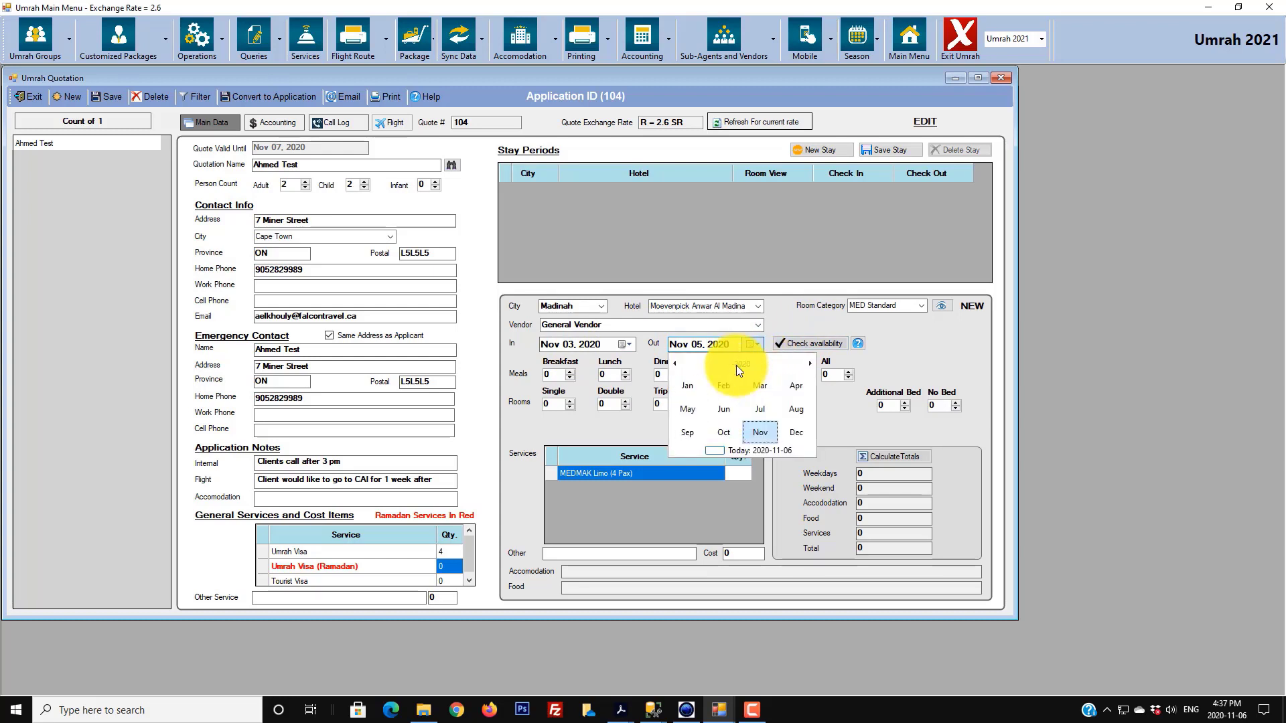
pyautogui.click(766, 409)
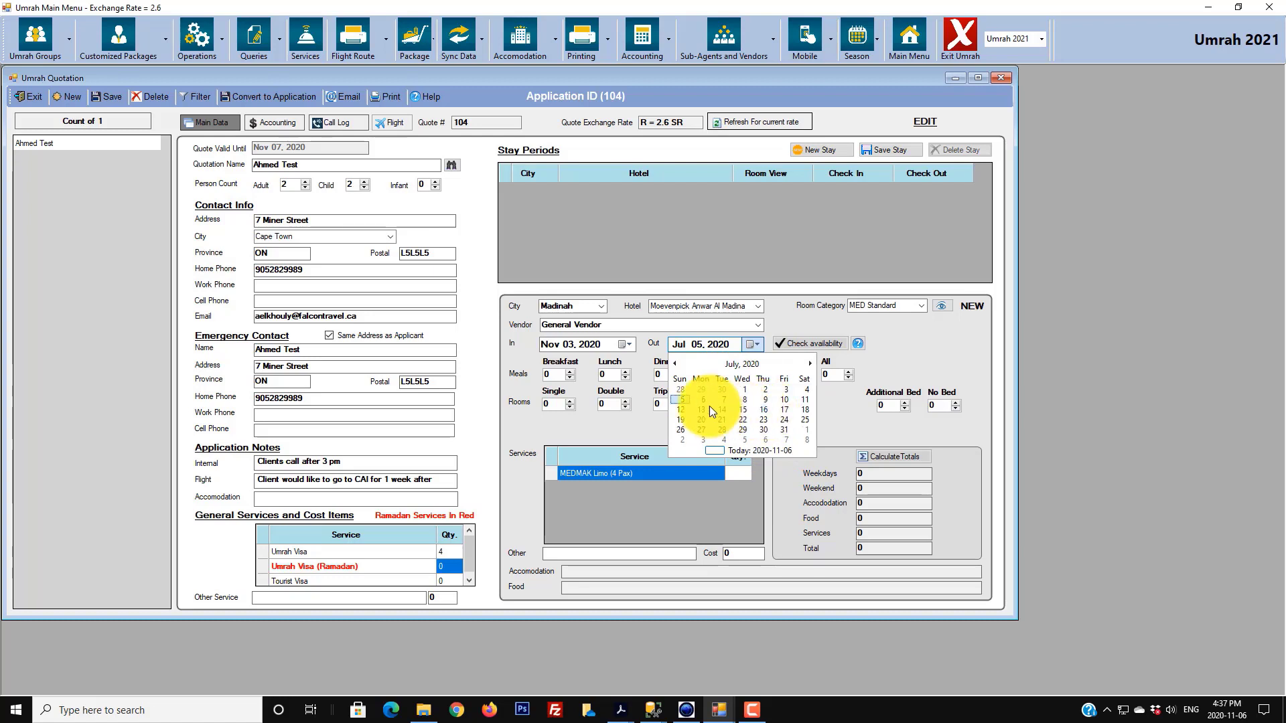
pyautogui.click(749, 364)
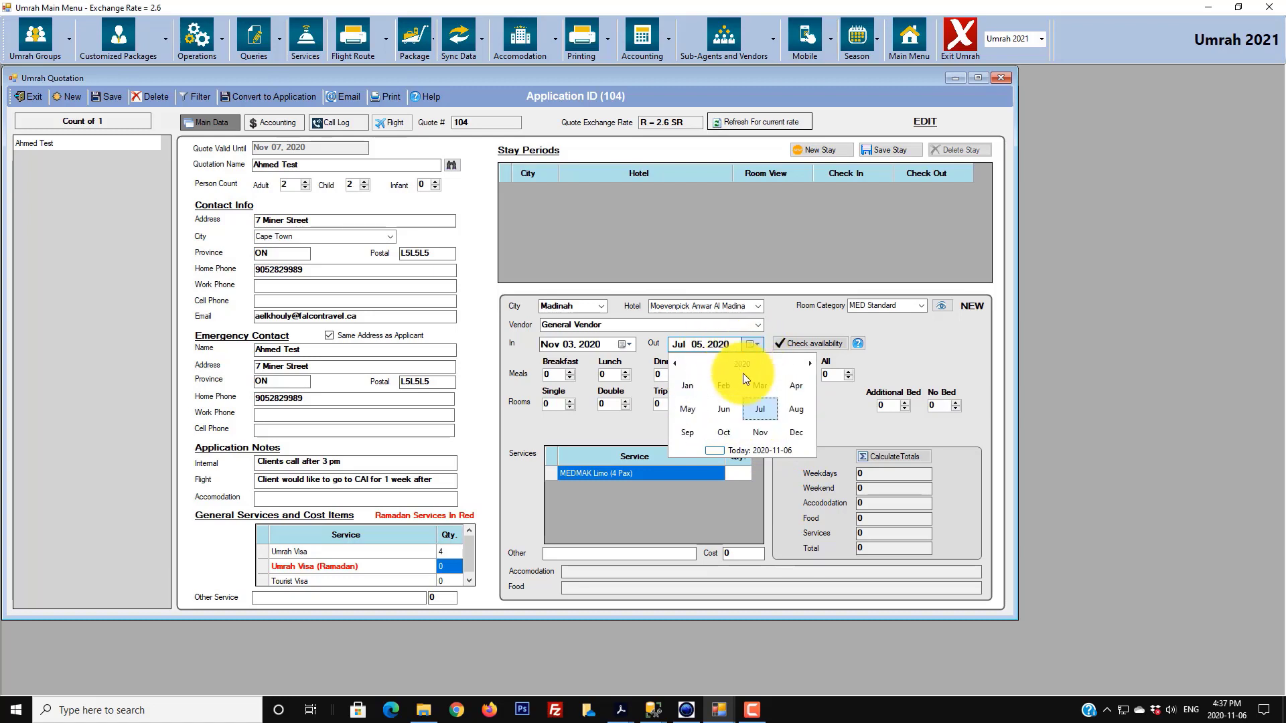
pyautogui.click(773, 429)
# - Confirm the Nov 05, 2020 check-out date and check the hotel's availability
pyautogui.click(768, 365)
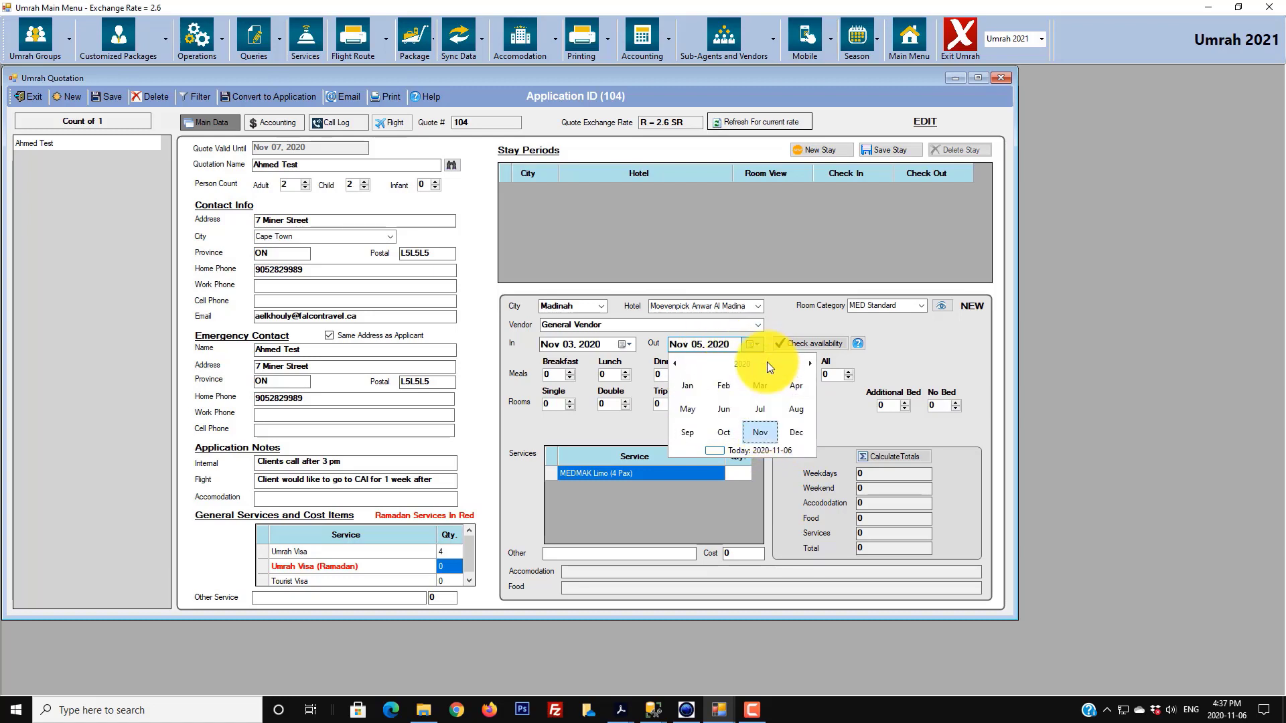
pyautogui.click(748, 364)
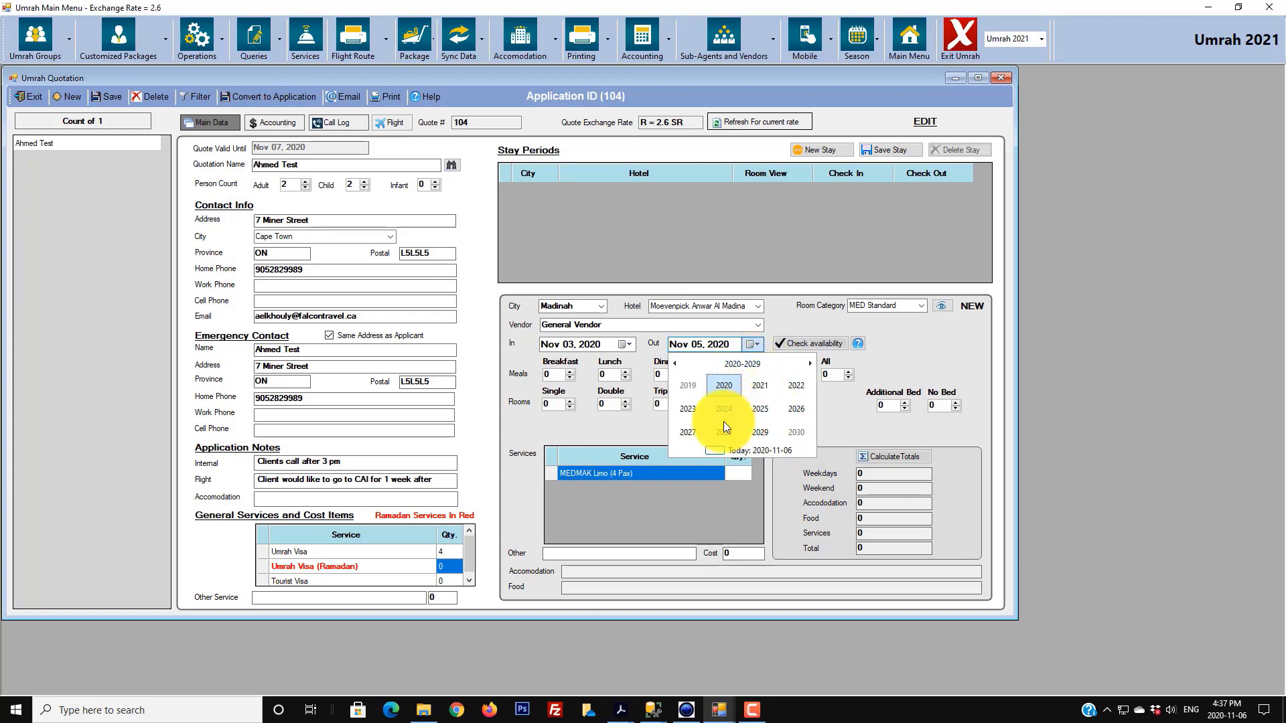
pyautogui.click(757, 343)
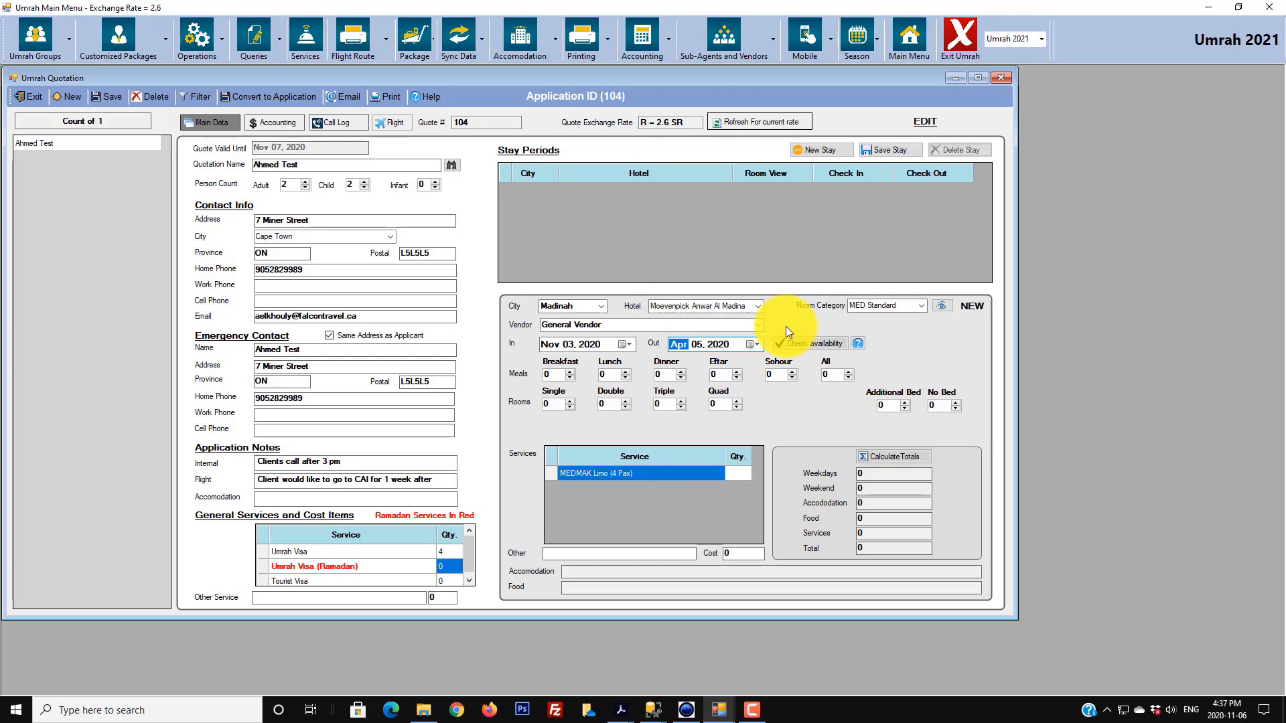
pyautogui.write('11')
pyautogui.press('Right')
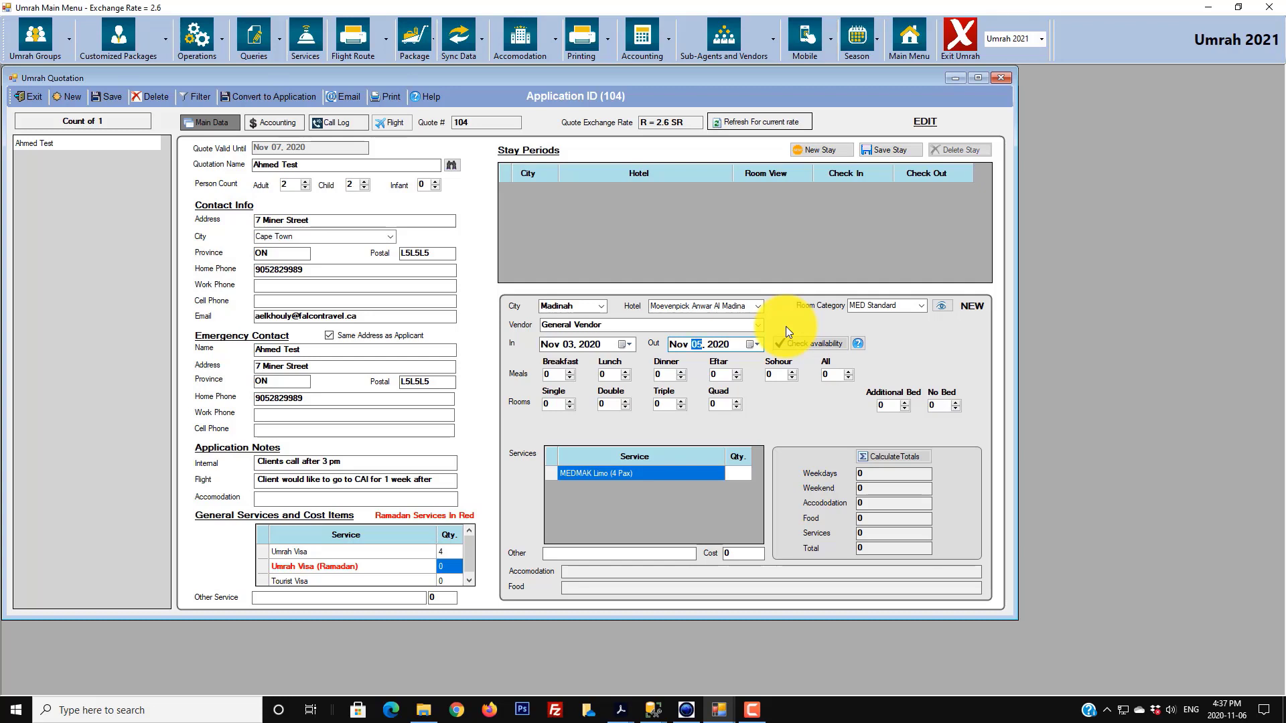
pyautogui.press('Right')
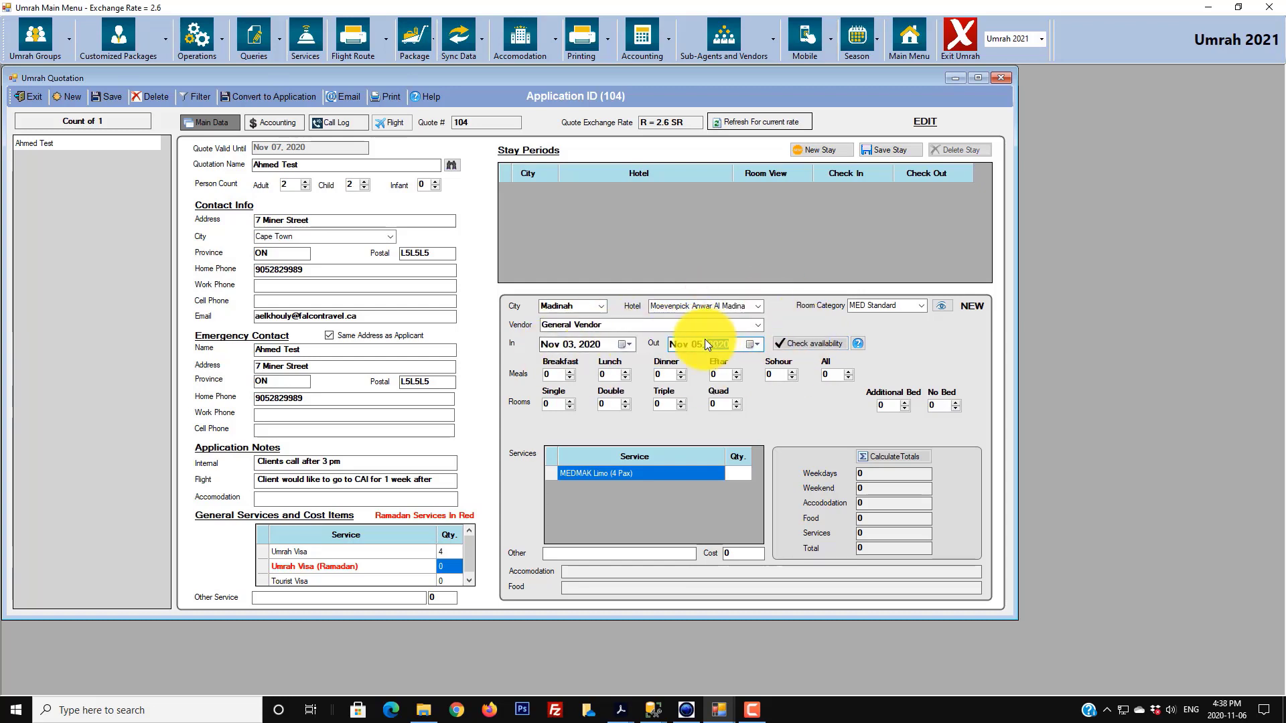
pyautogui.click(817, 344)
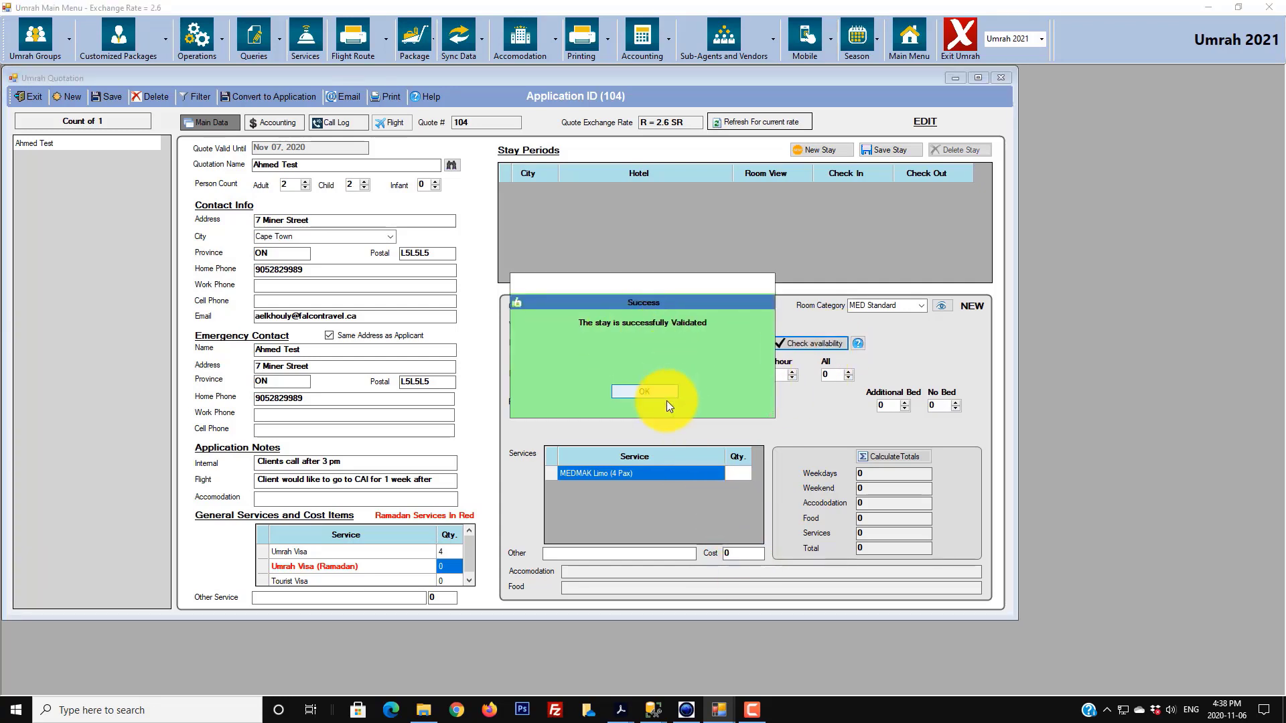
# - Dismiss the success message and set 4 breakfasts, 1 double room, 1 additional bed, 1 no-bed
pyautogui.click(649, 391)
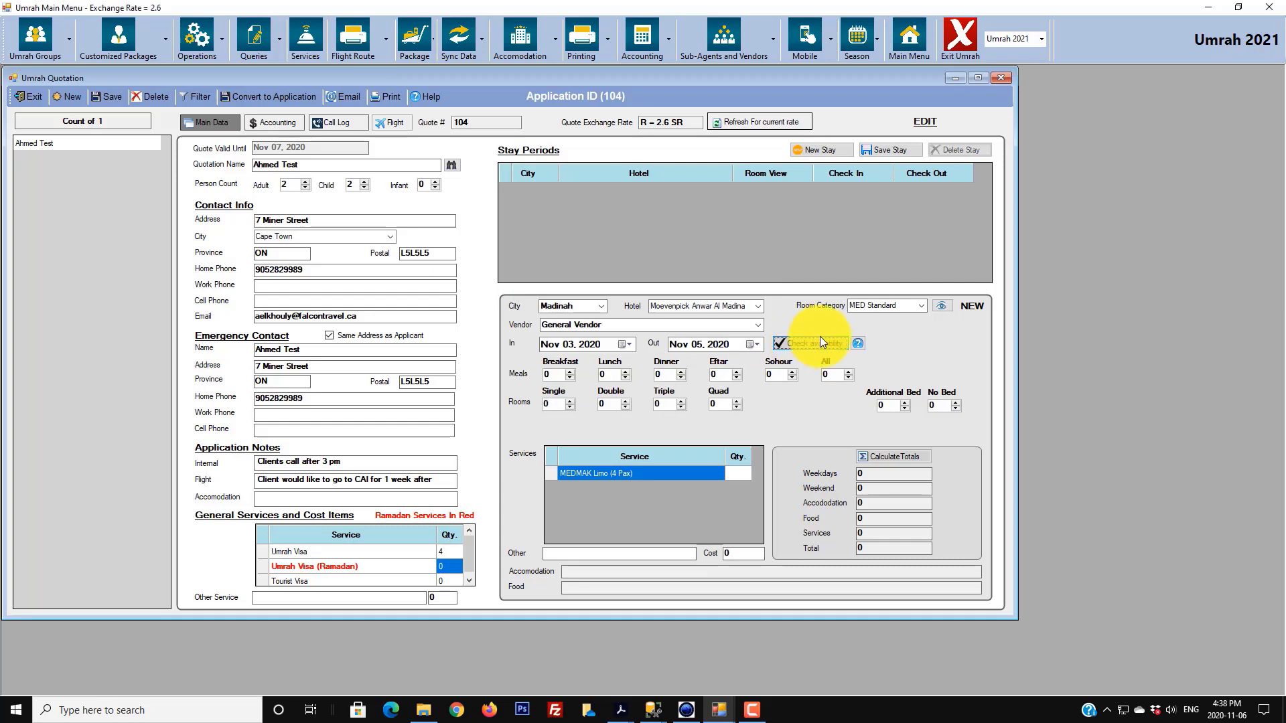
pyautogui.click(570, 372)
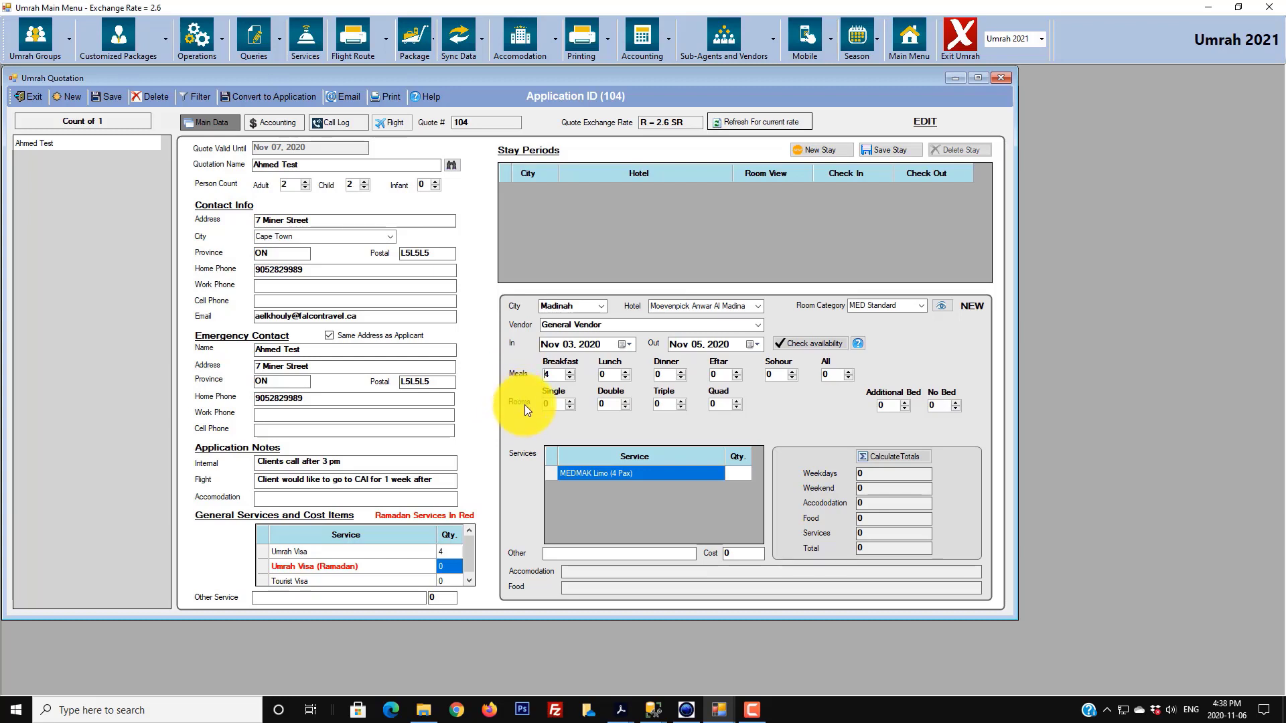
pyautogui.click(626, 401)
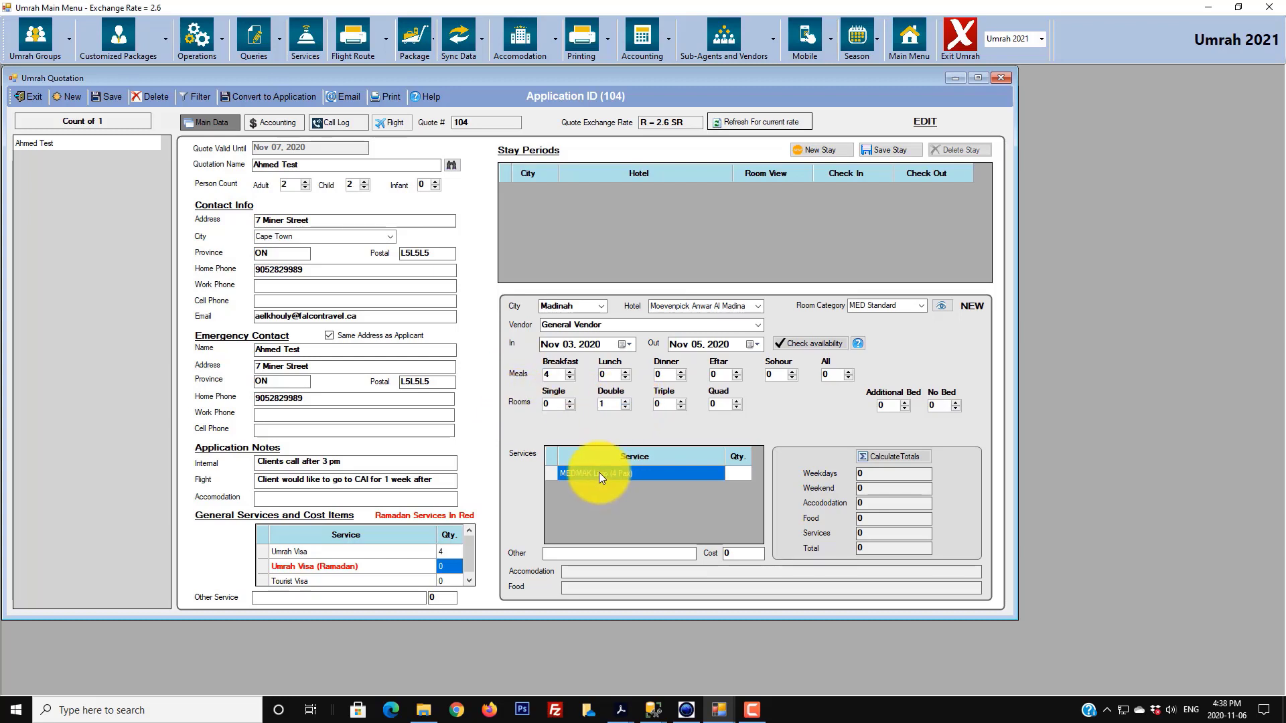
pyautogui.click(906, 402)
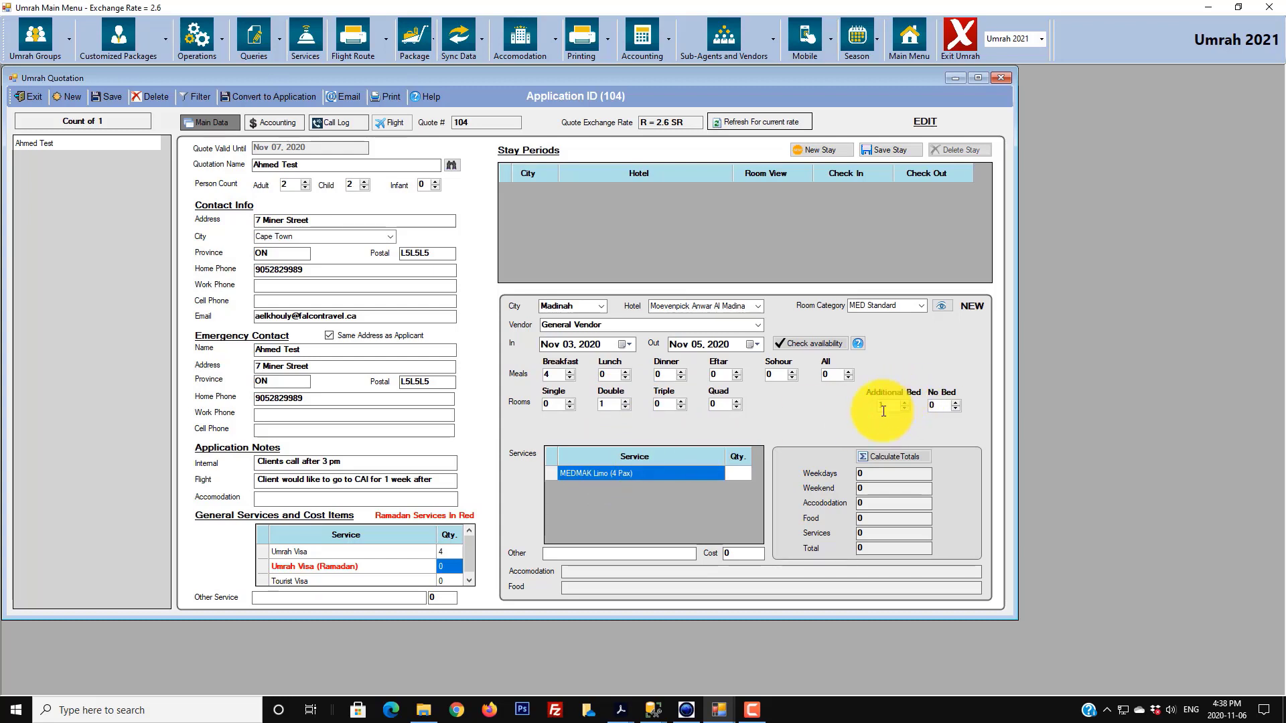
pyautogui.click(956, 402)
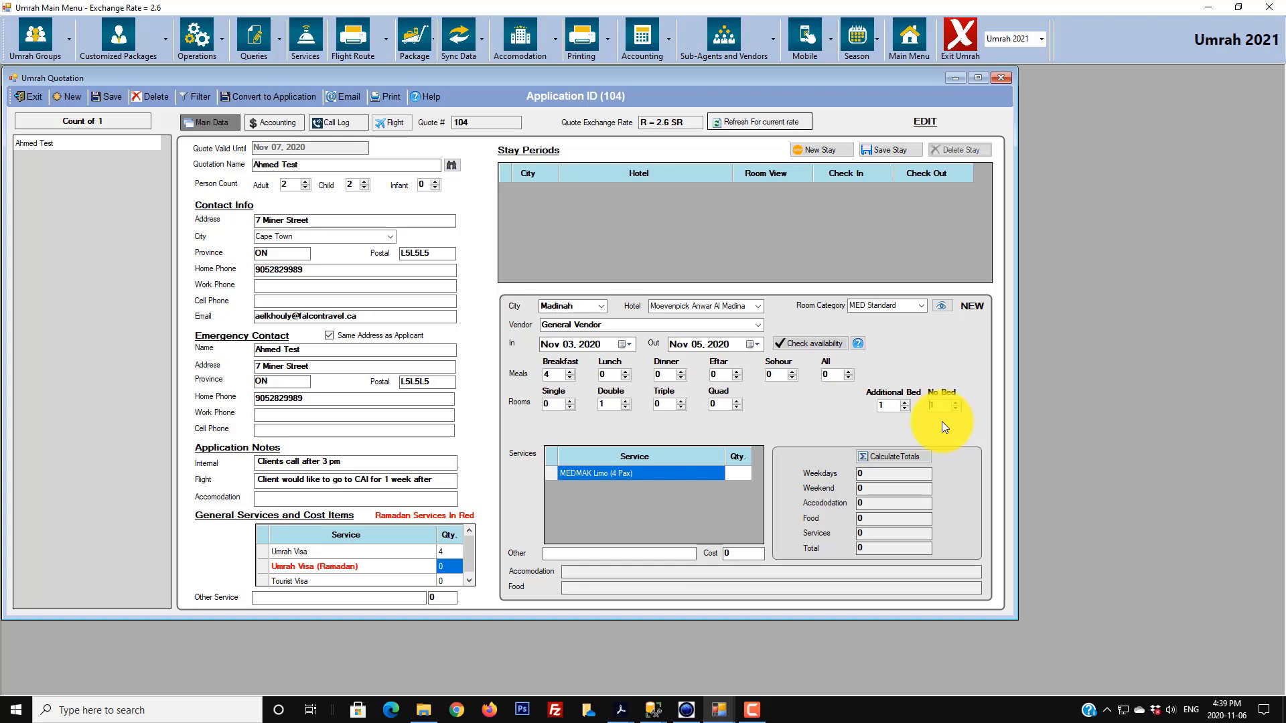
pyautogui.click(943, 308)
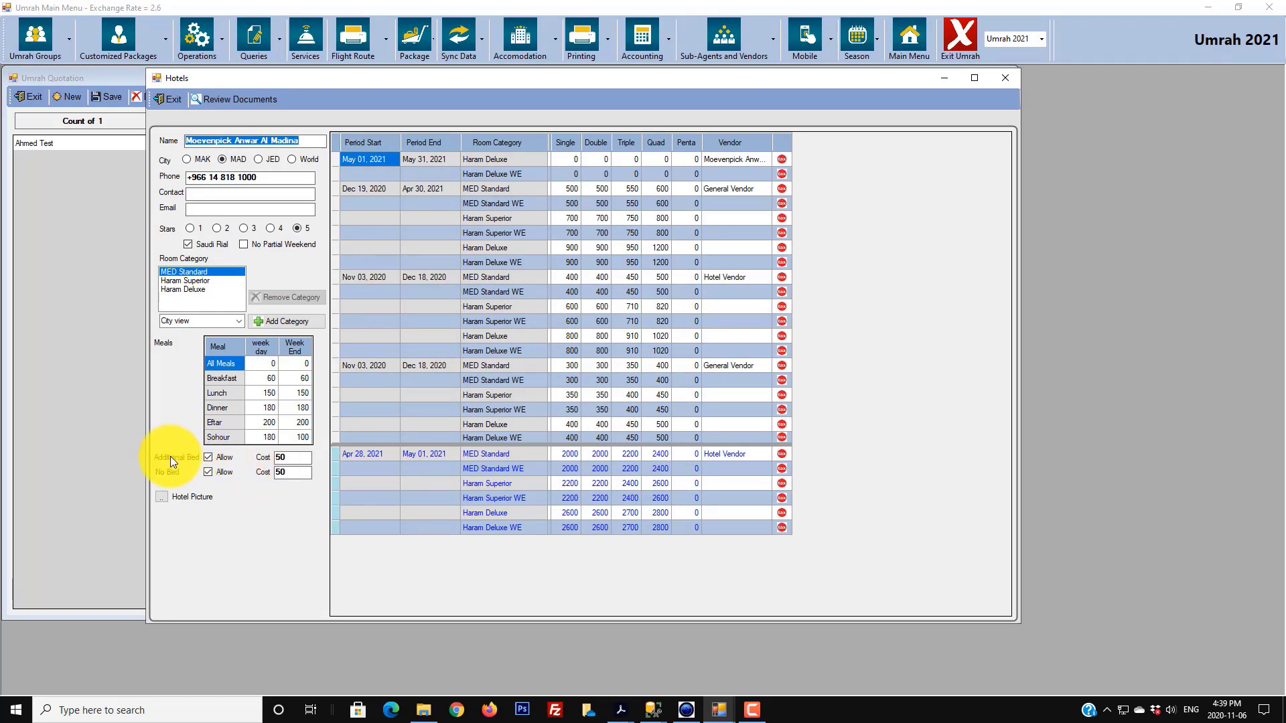
pyautogui.click(291, 459)
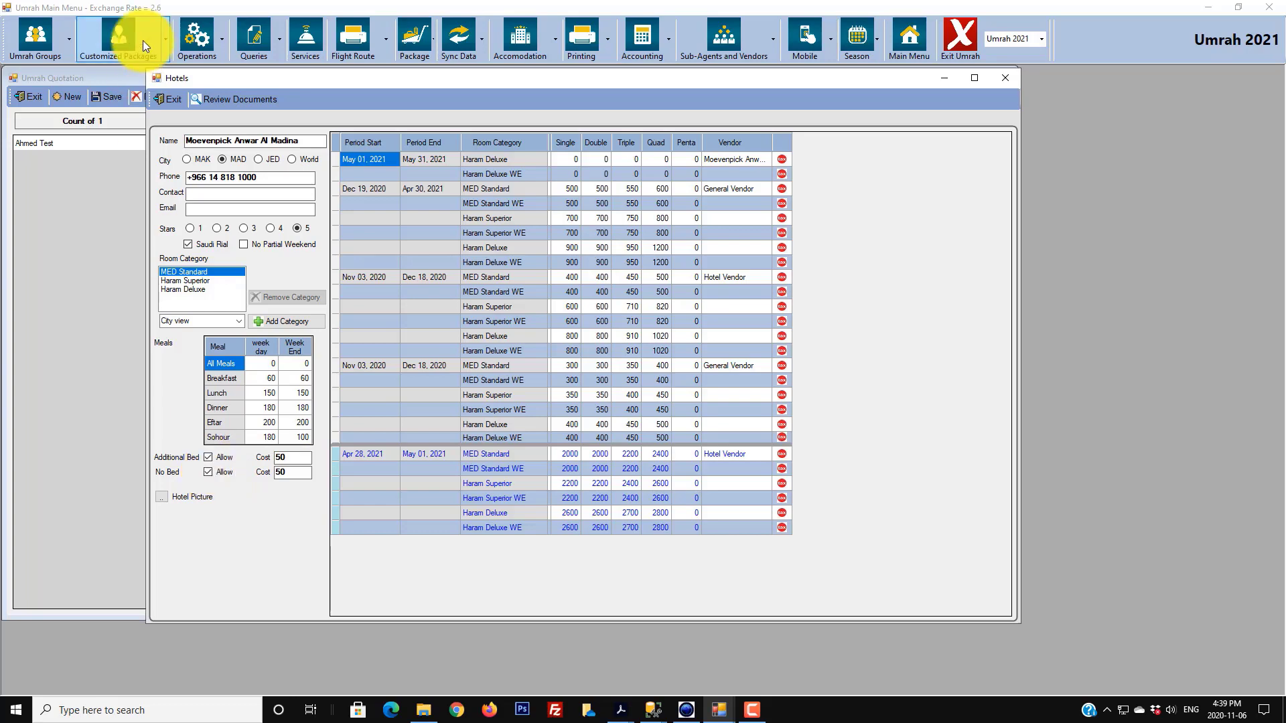
pyautogui.click(160, 102)
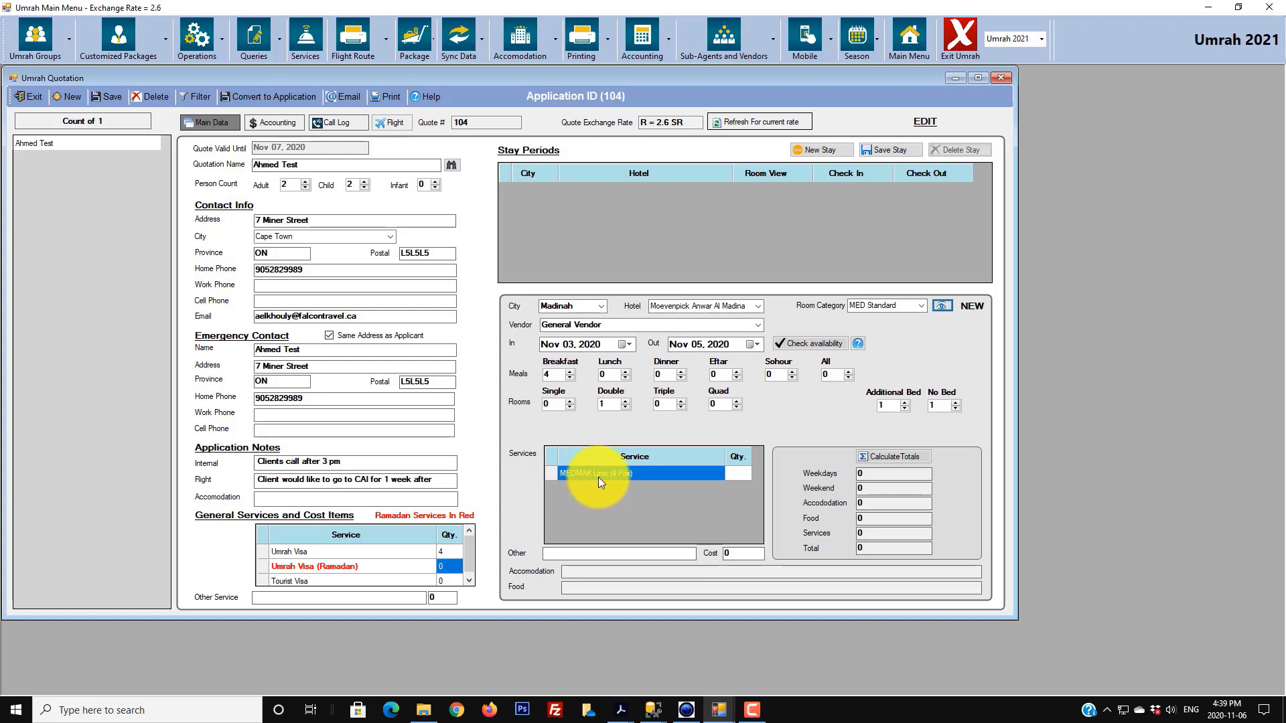
# - Set MEDMAK Limo quantity to 1, save the Madinah stay, and reopen it to view totals
pyautogui.click(740, 473)
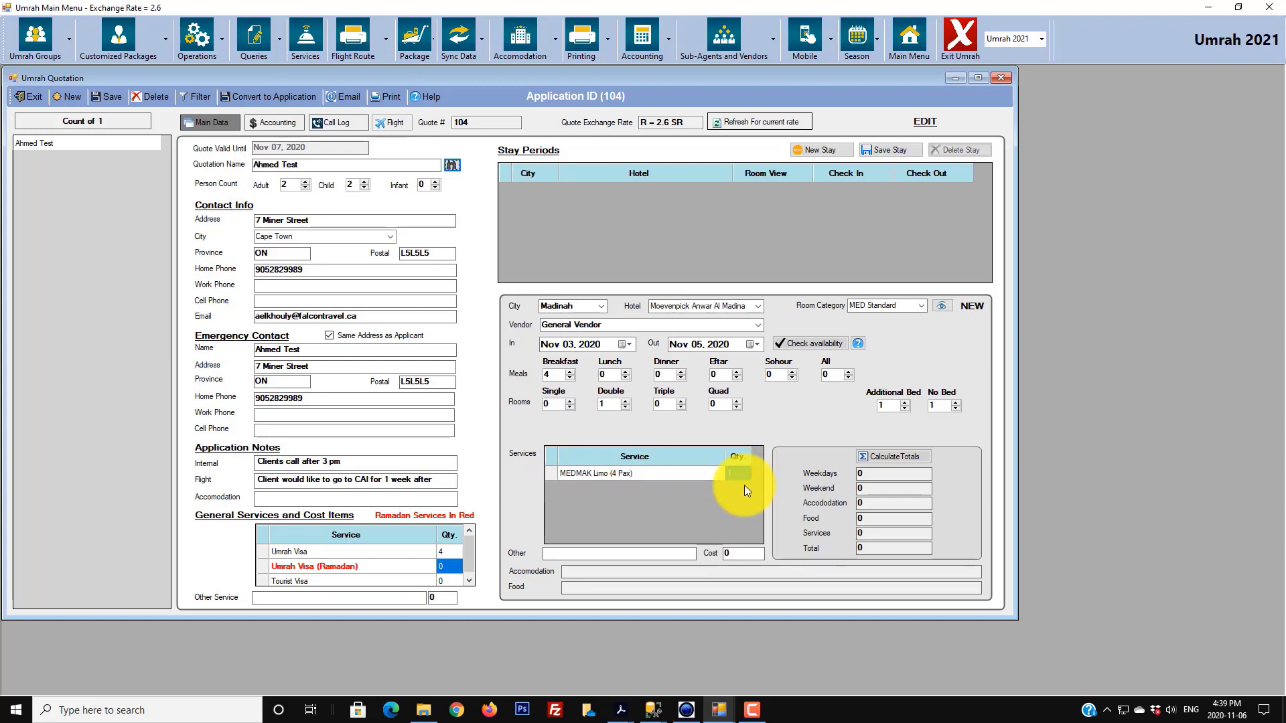
pyautogui.click(896, 145)
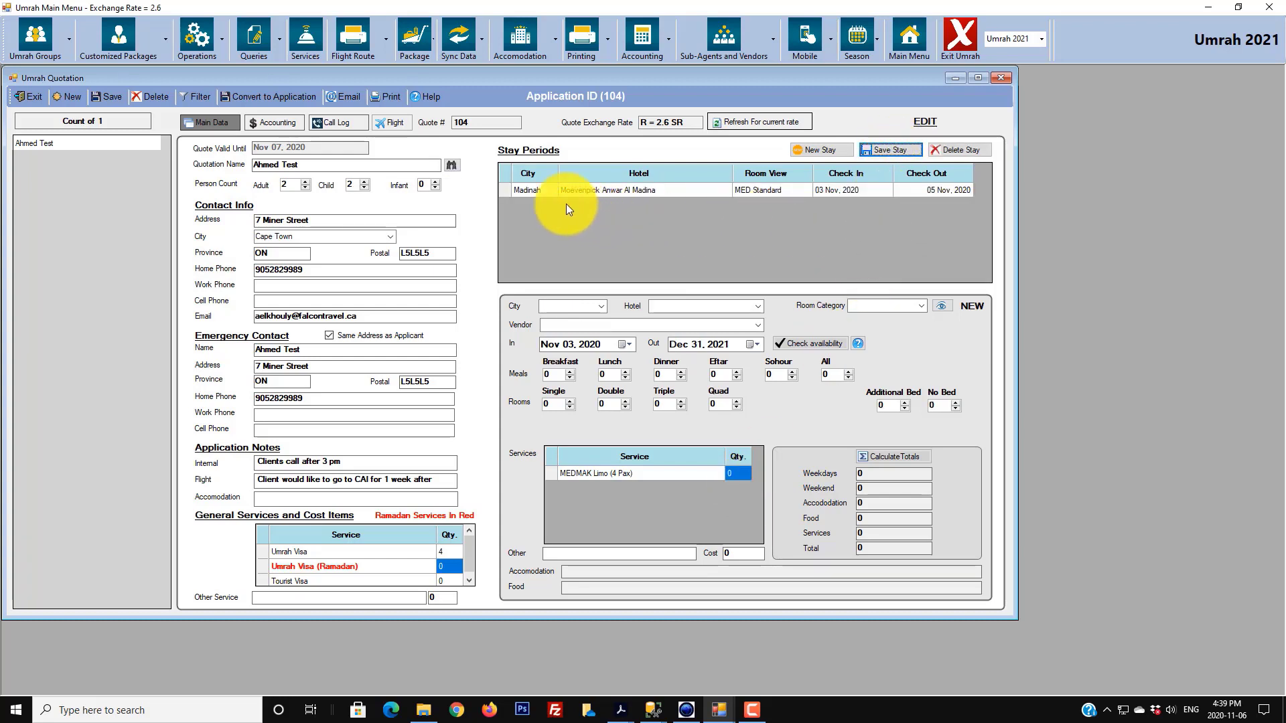
pyautogui.click(507, 191)
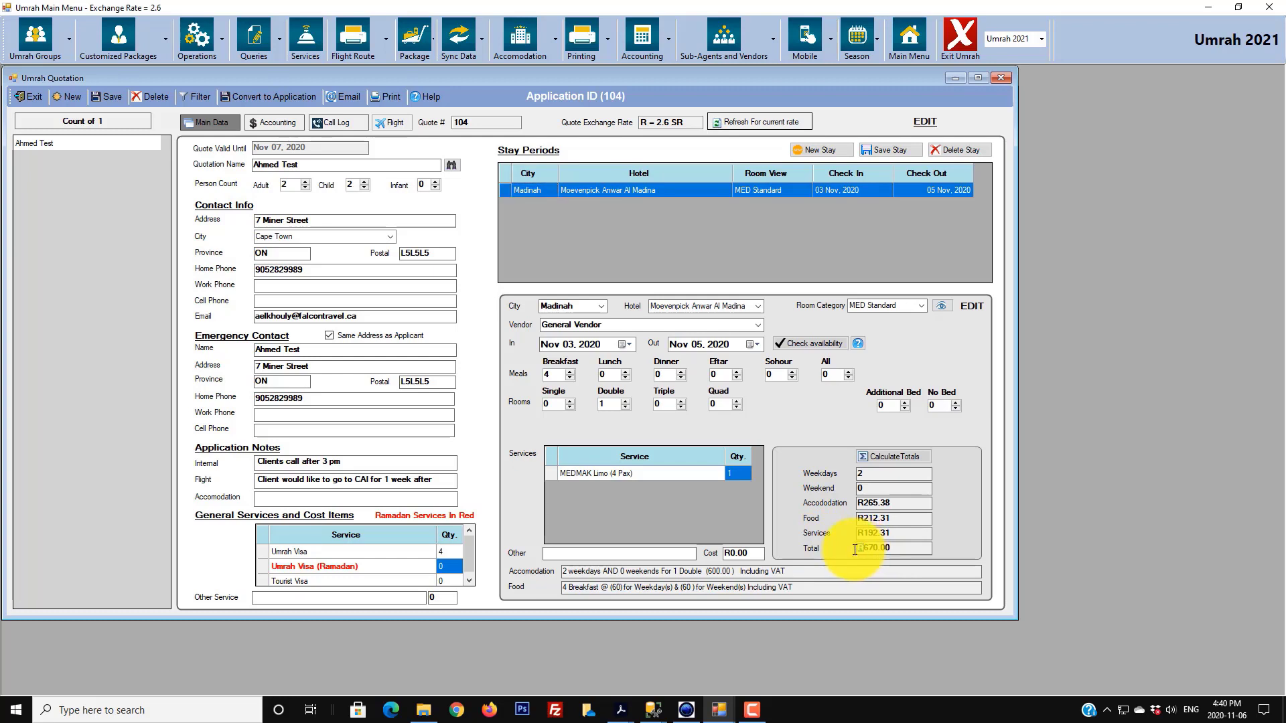
pyautogui.moveTo(754, 712)
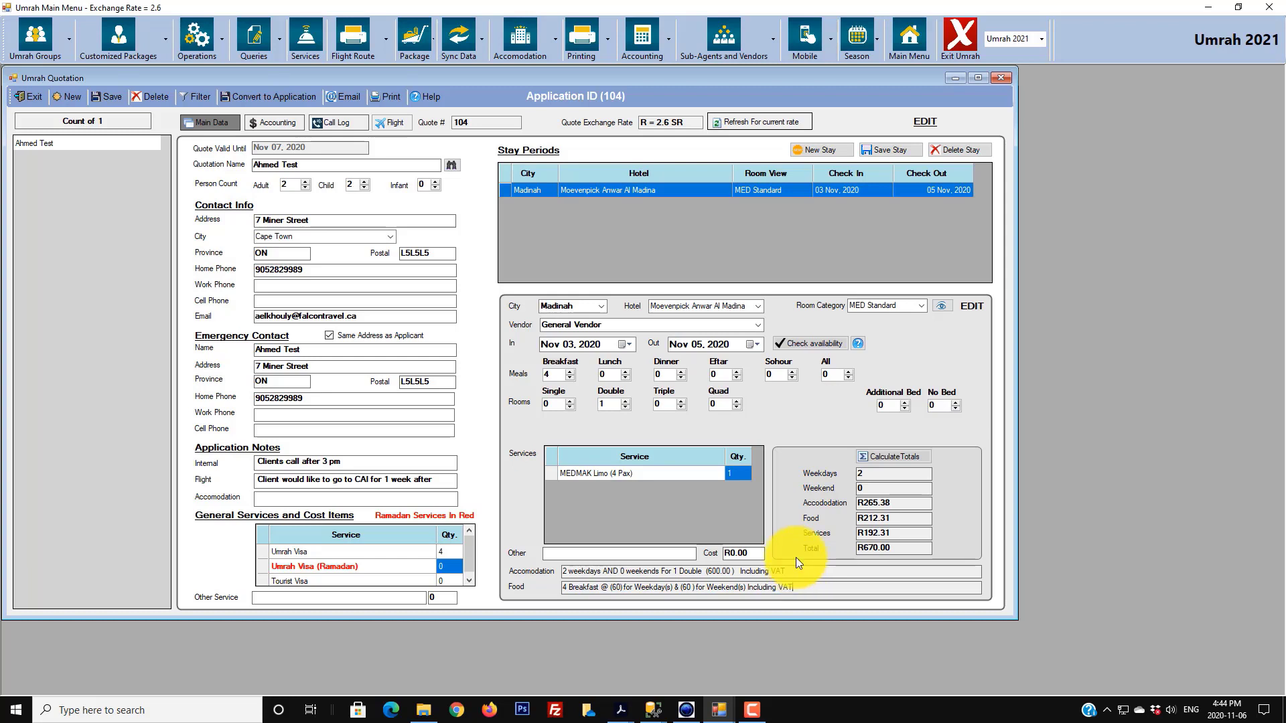
# - Start a new Makkah stay at Moevenpick Hajer Tower with Hotel Vendor
pyautogui.click(826, 148)
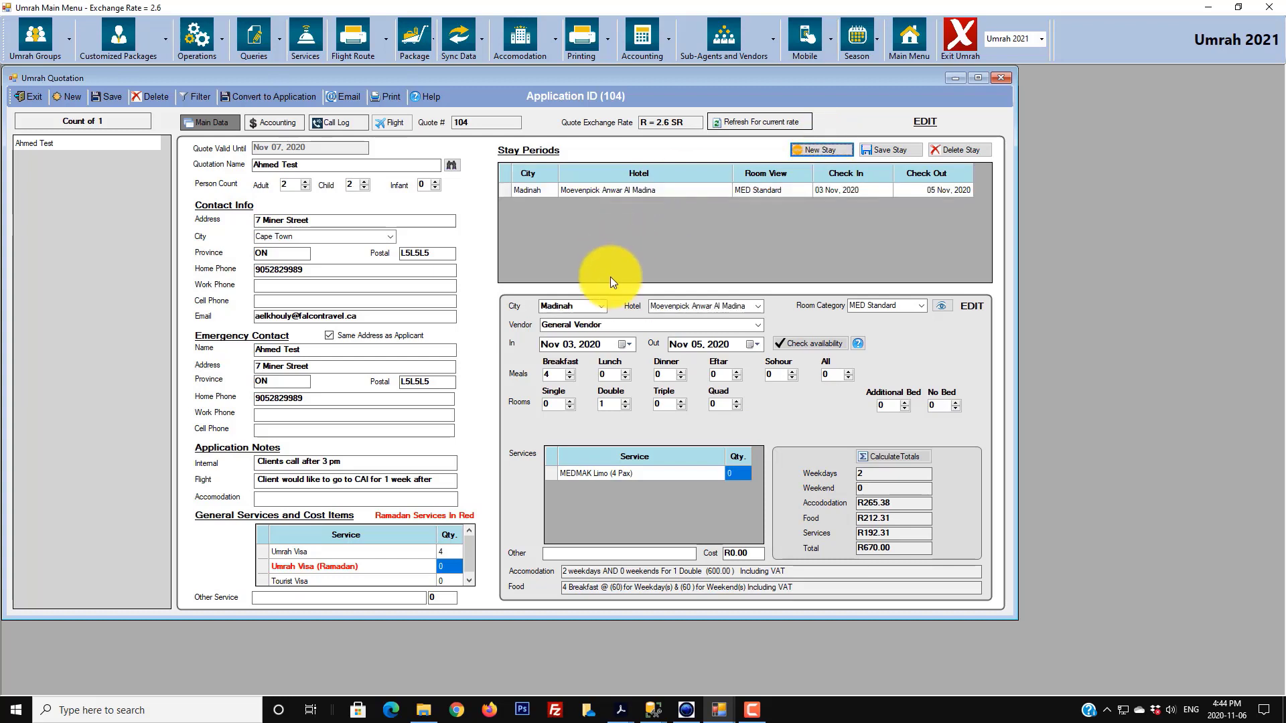
pyautogui.click(602, 306)
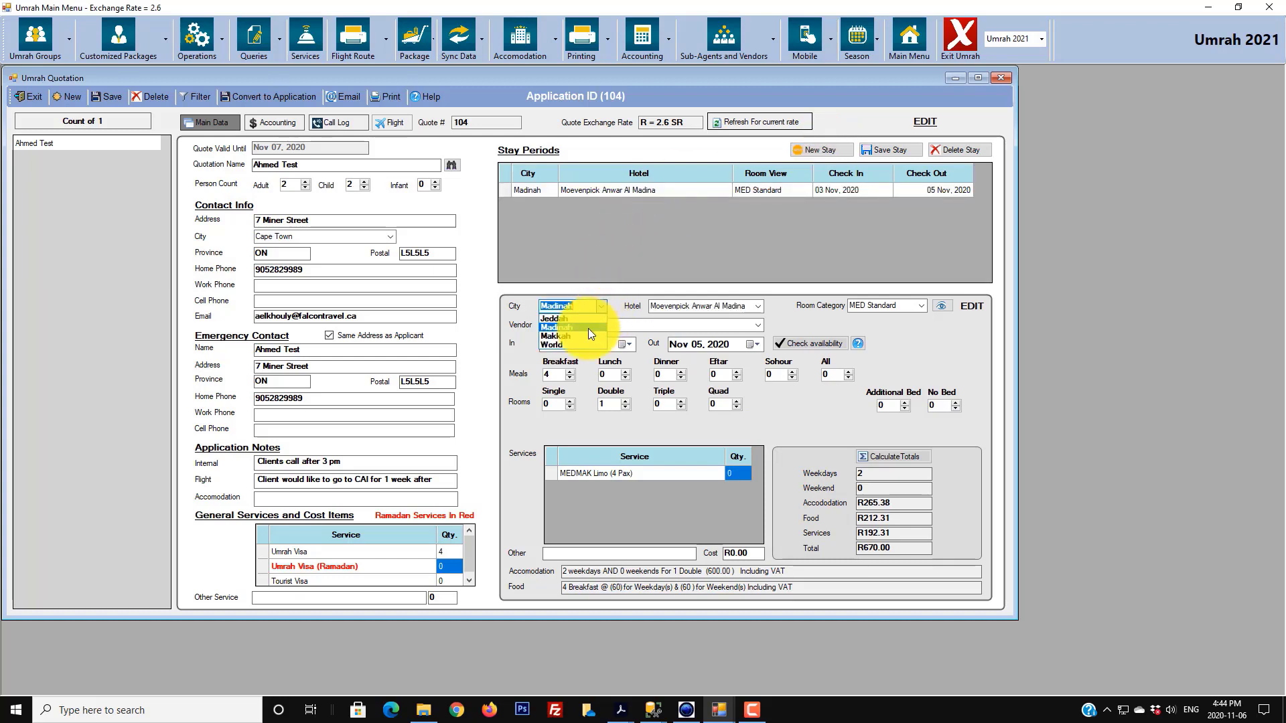
pyautogui.click(835, 150)
pyautogui.click(835, 150)
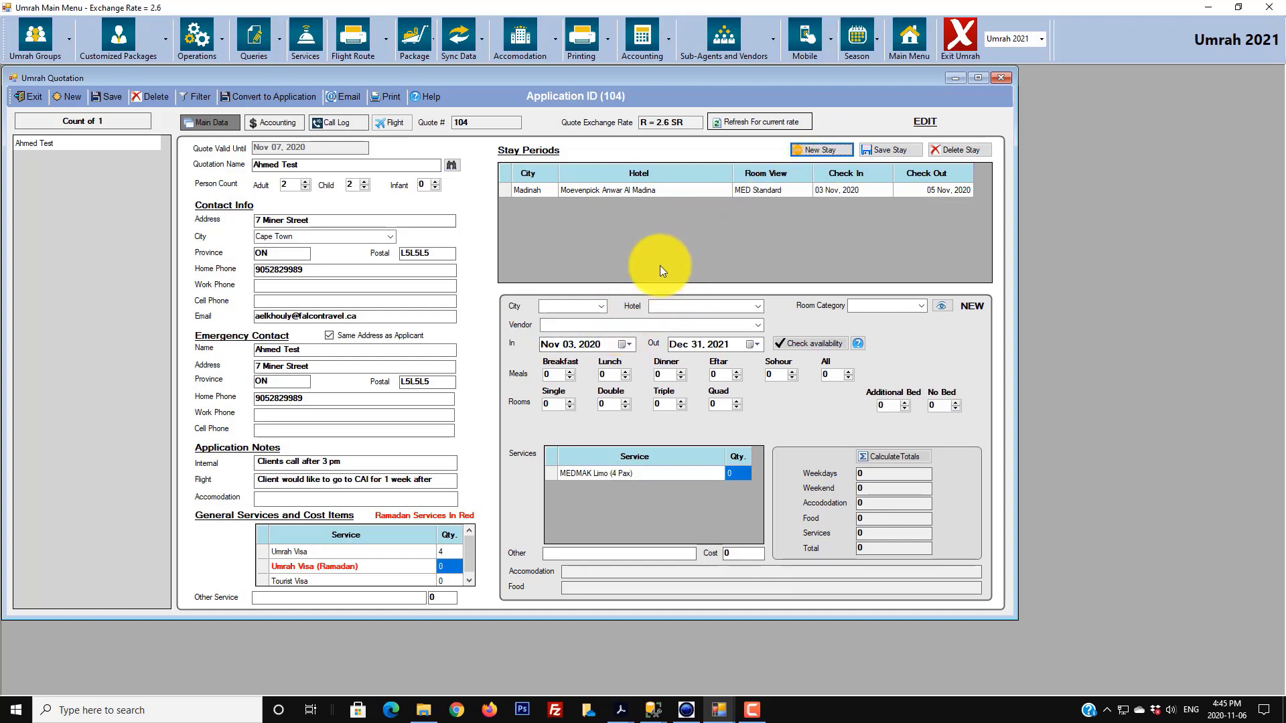
pyautogui.click(601, 308)
pyautogui.click(570, 335)
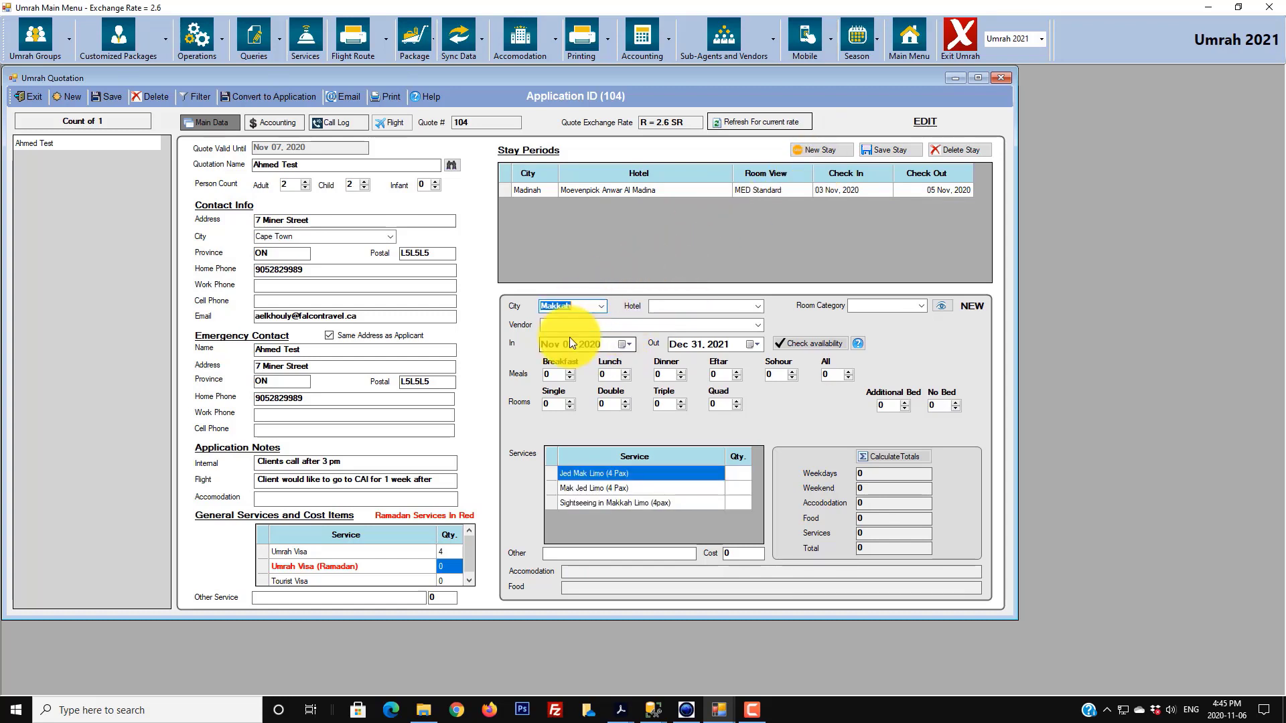
pyautogui.click(758, 305)
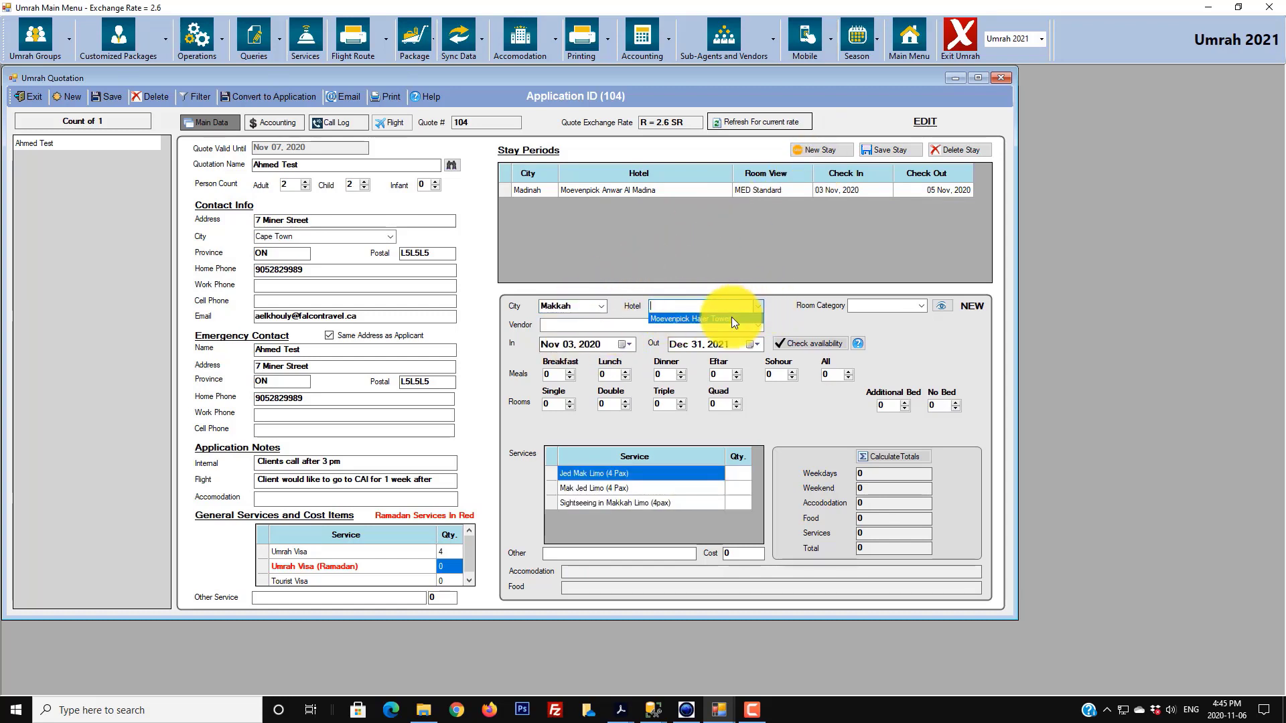
pyautogui.click(732, 316)
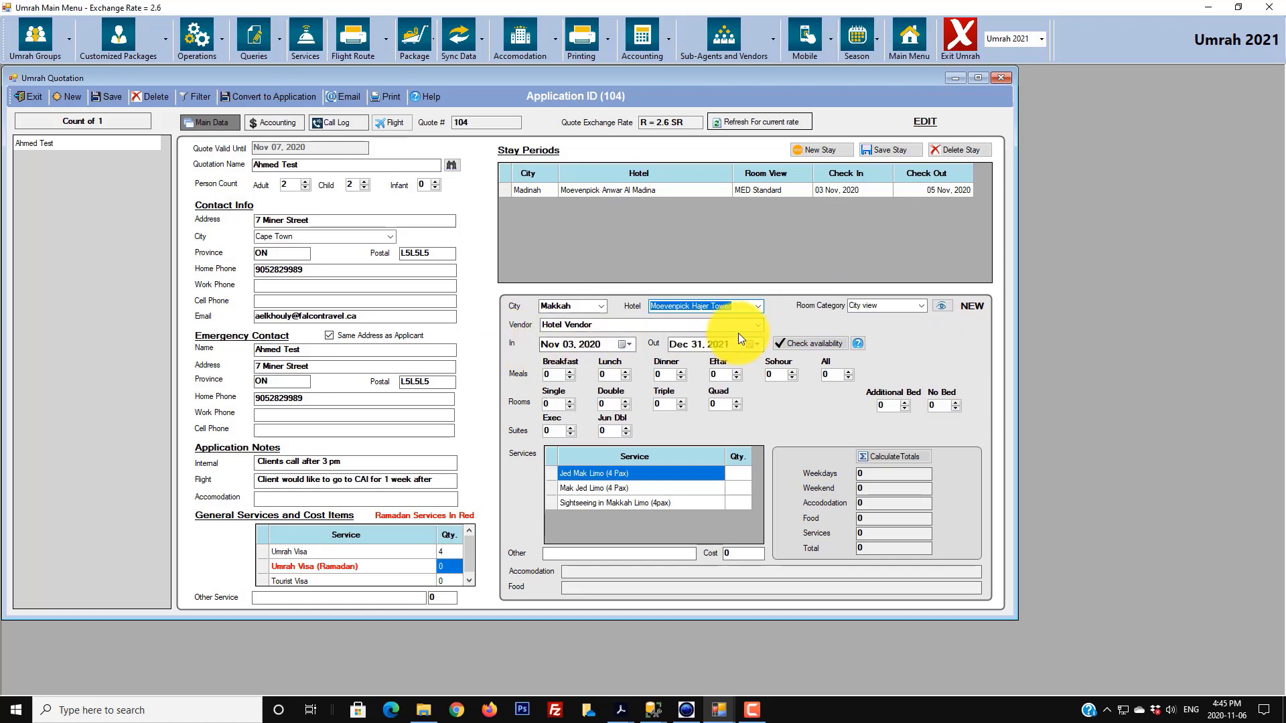
pyautogui.click(757, 326)
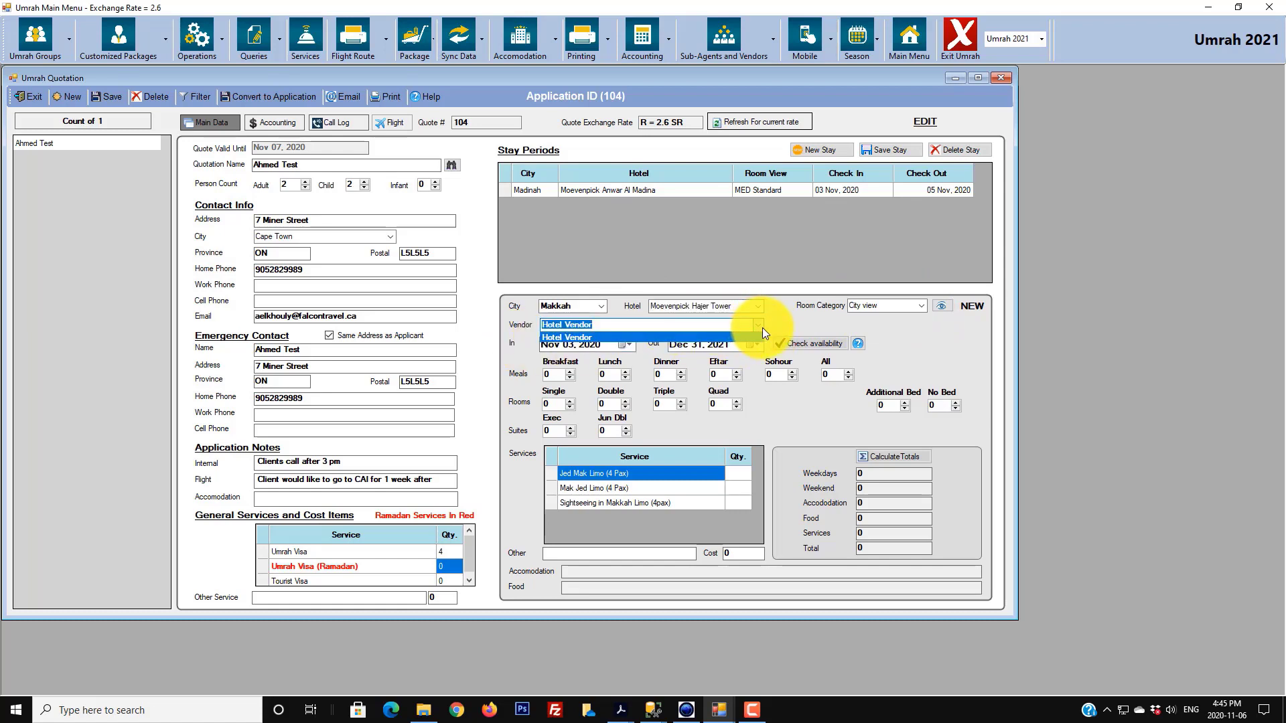
pyautogui.click(738, 338)
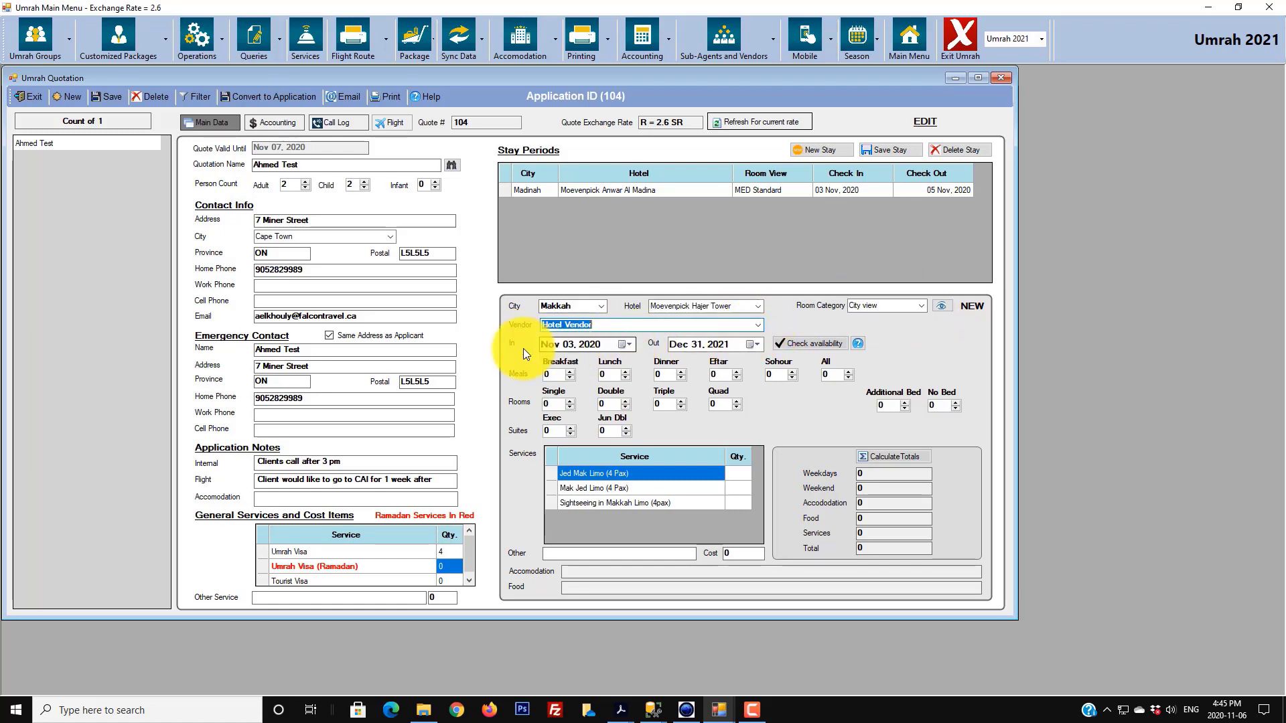
# - Set check-out to Nov 10, 2020, with 4 breakfasts, 1 double room and 1 no-bed
pyautogui.click(576, 346)
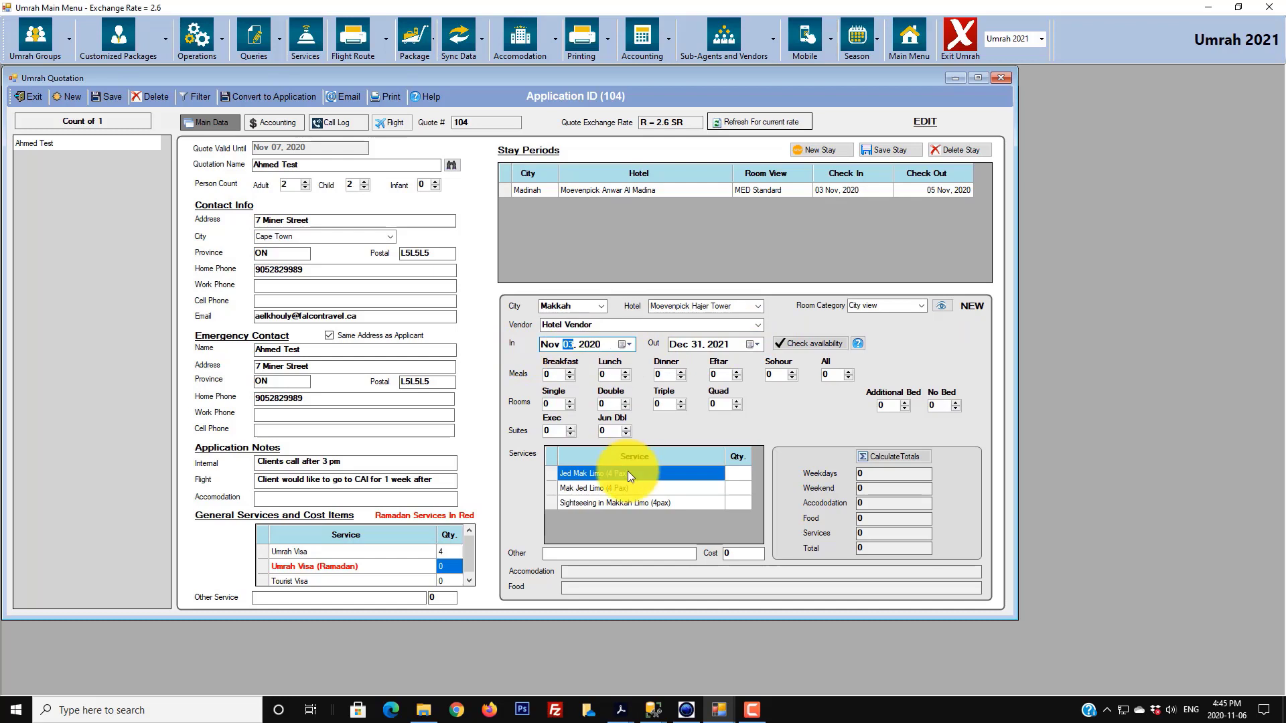
pyautogui.click(677, 344)
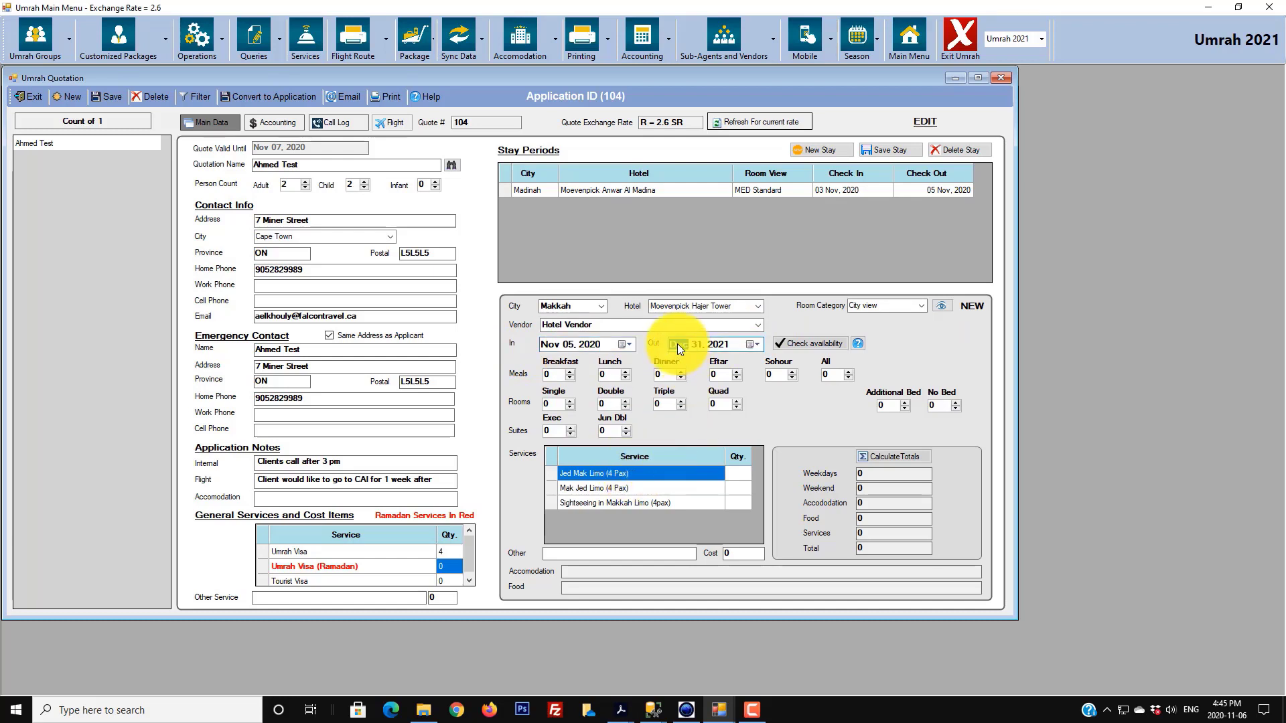
pyautogui.write('11')
pyautogui.write('10')
pyautogui.write('2020')
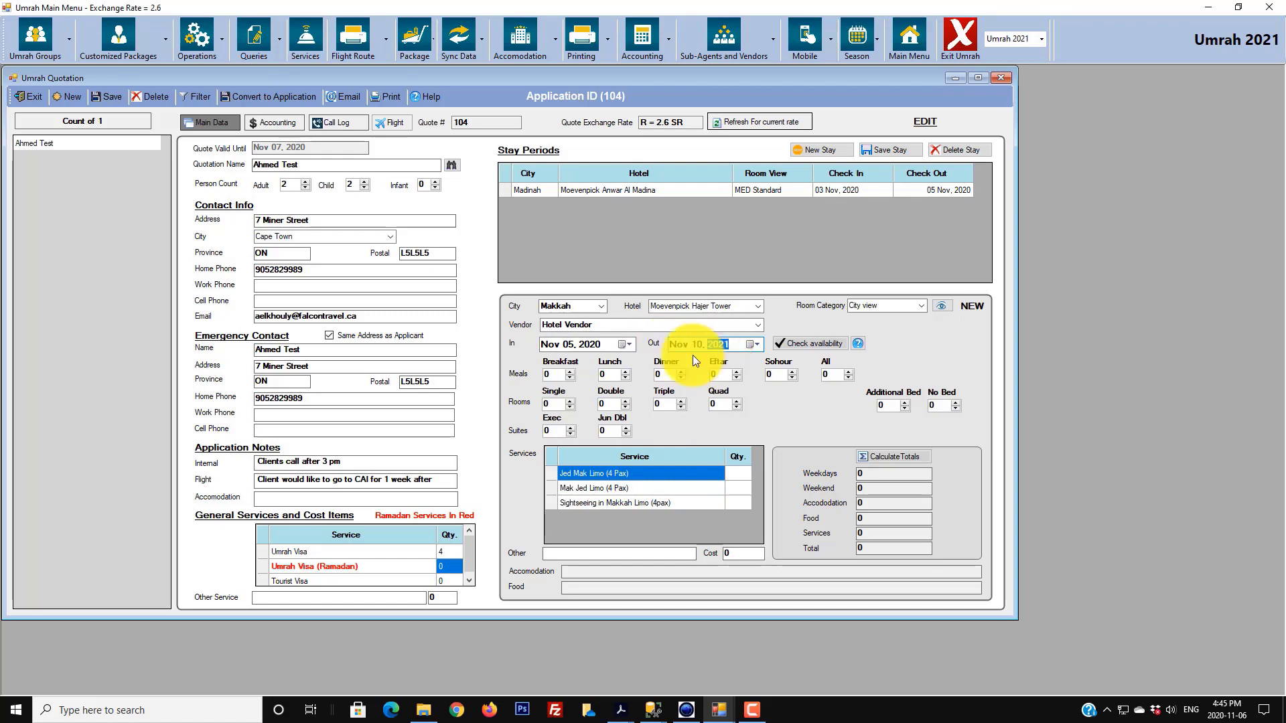
pyautogui.doubleClick(572, 371)
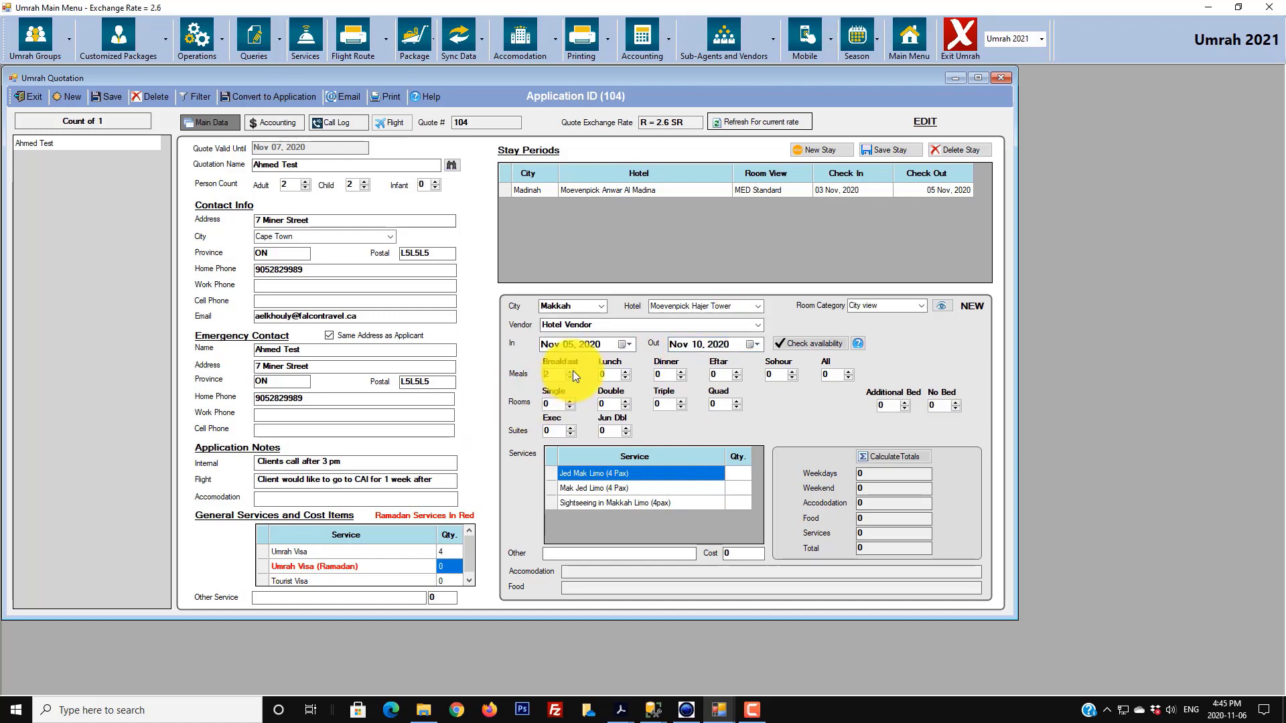
pyautogui.click(570, 372)
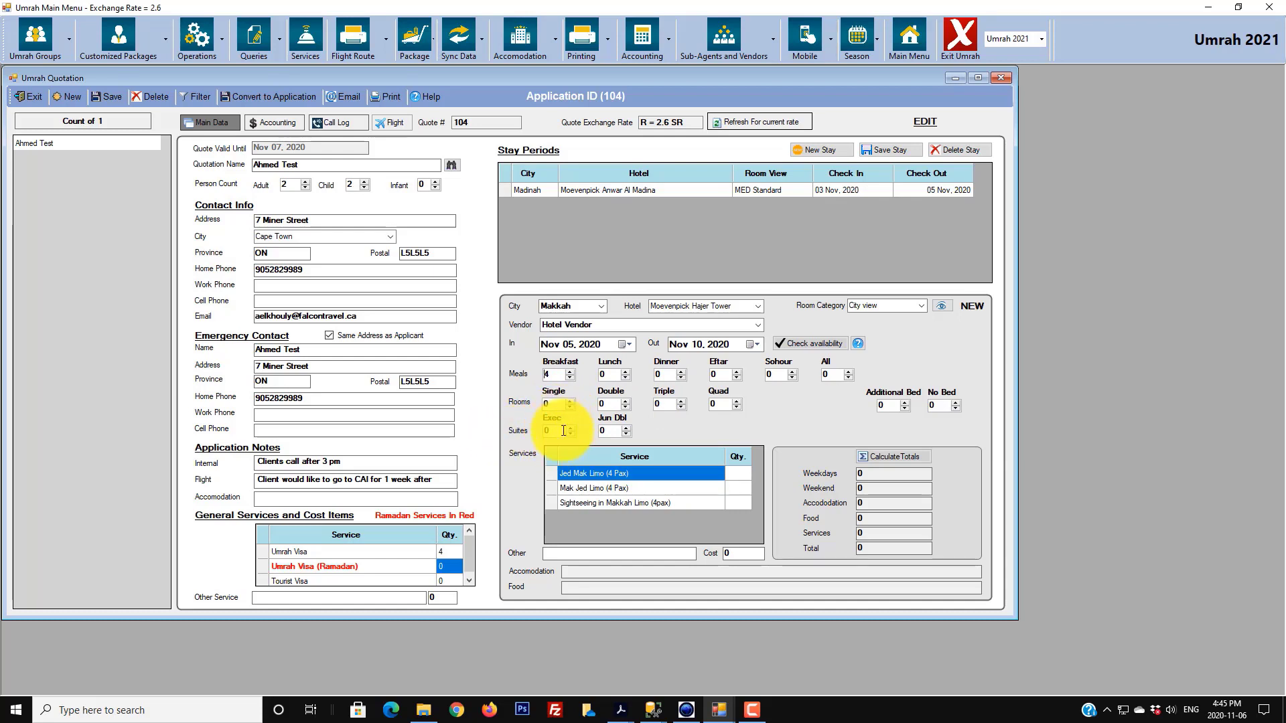
pyautogui.click(625, 401)
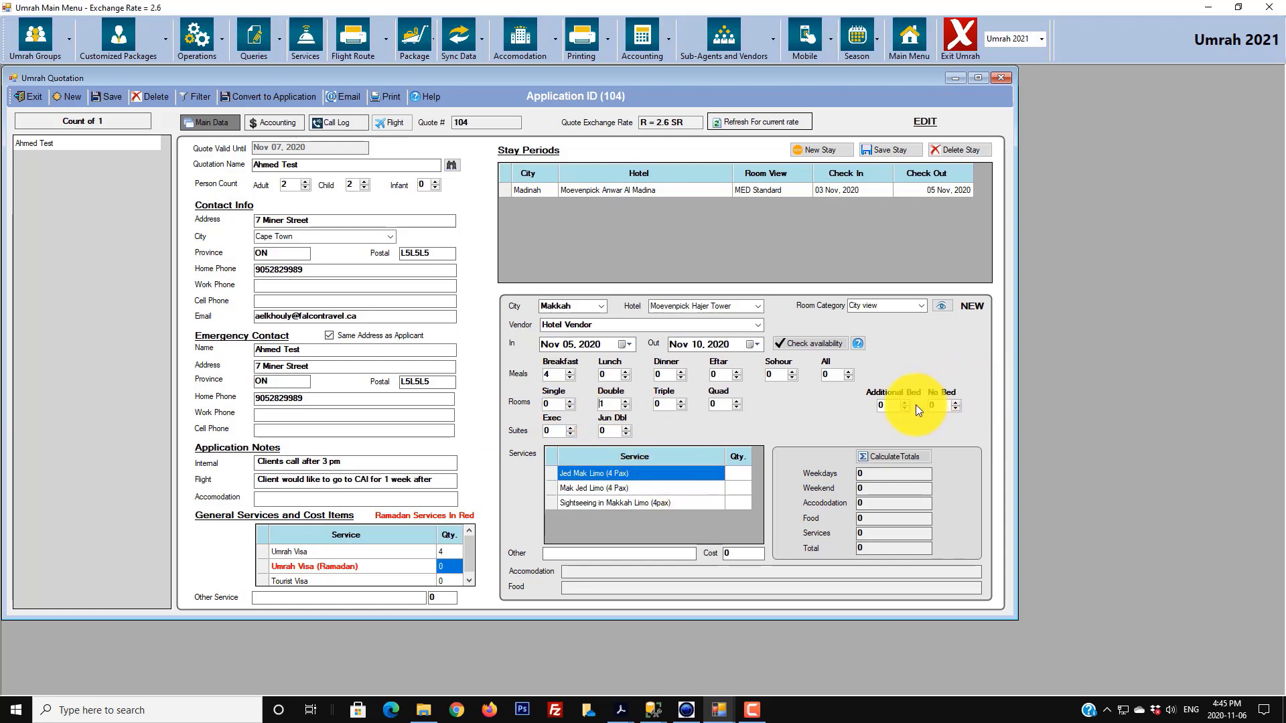
pyautogui.click(955, 402)
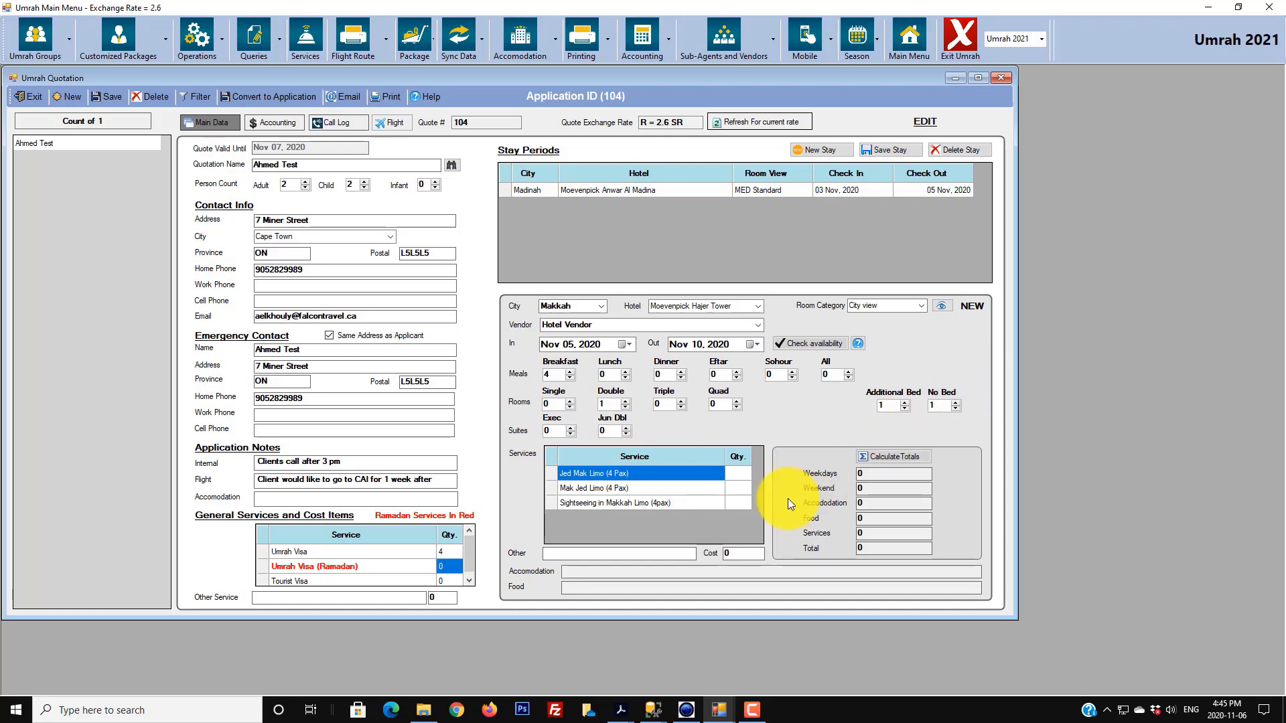
# - Enter quantity 1 for the Jed Mak, Mak Jed and Sightseeing in Makkah limo services
pyautogui.click(740, 473)
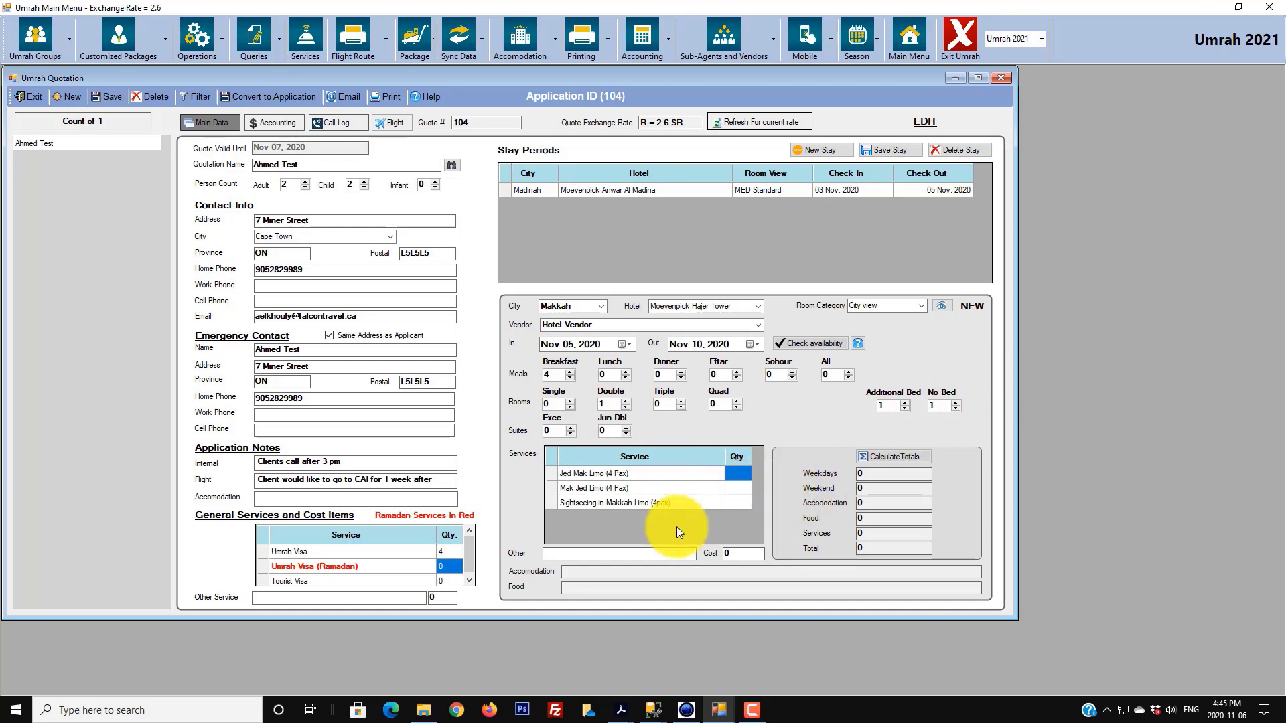
pyautogui.write('1')
pyautogui.press('Return')
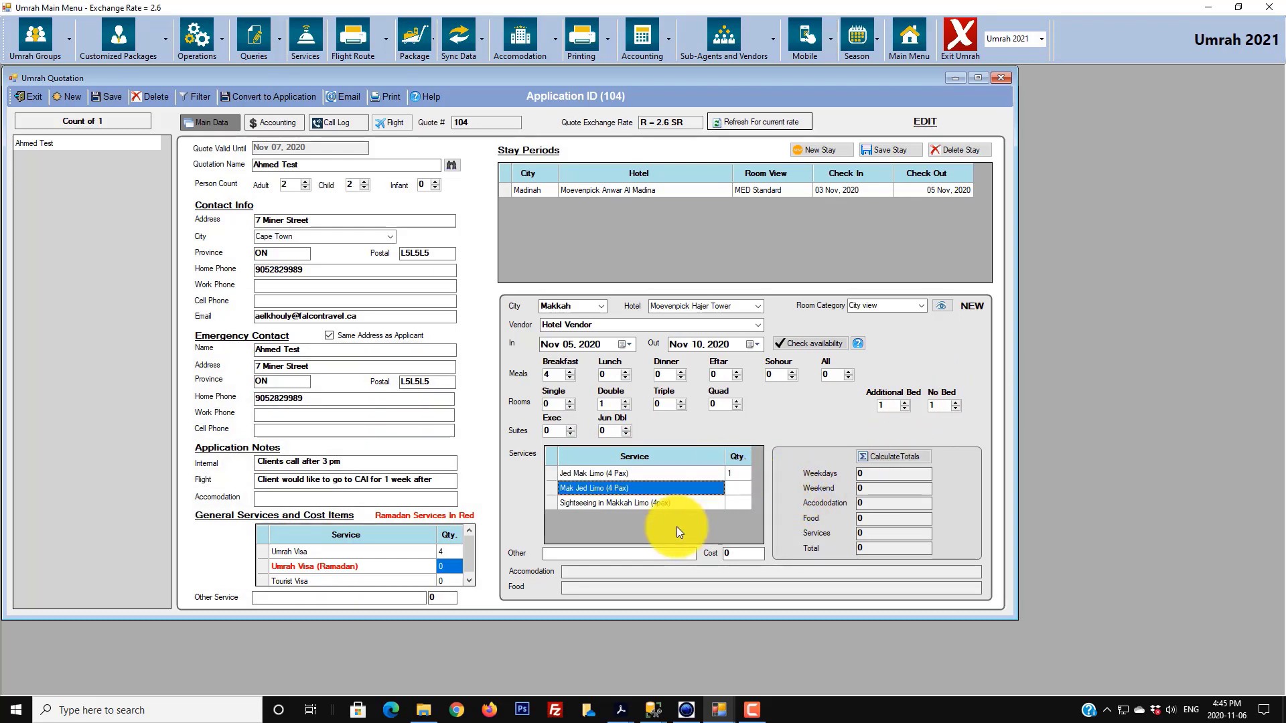
pyautogui.press('Tab')
pyautogui.write('1')
pyautogui.press('Return')
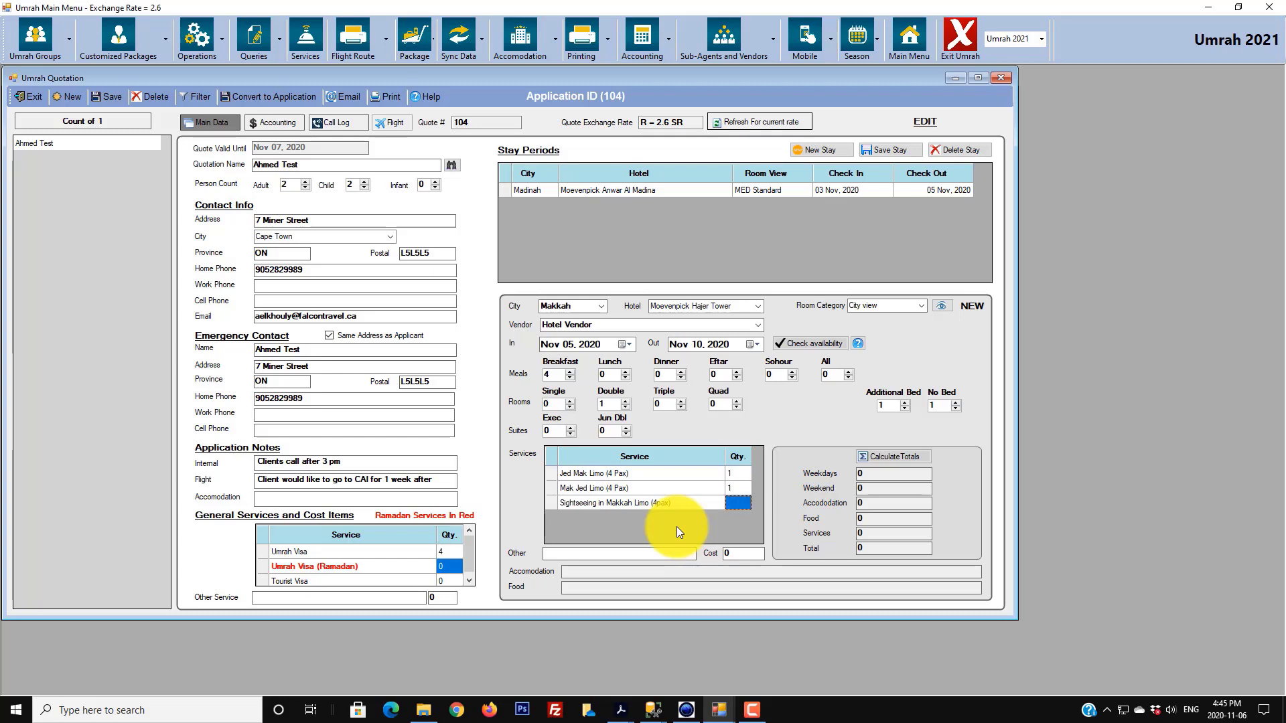
pyautogui.write('1')
pyautogui.press('Up')
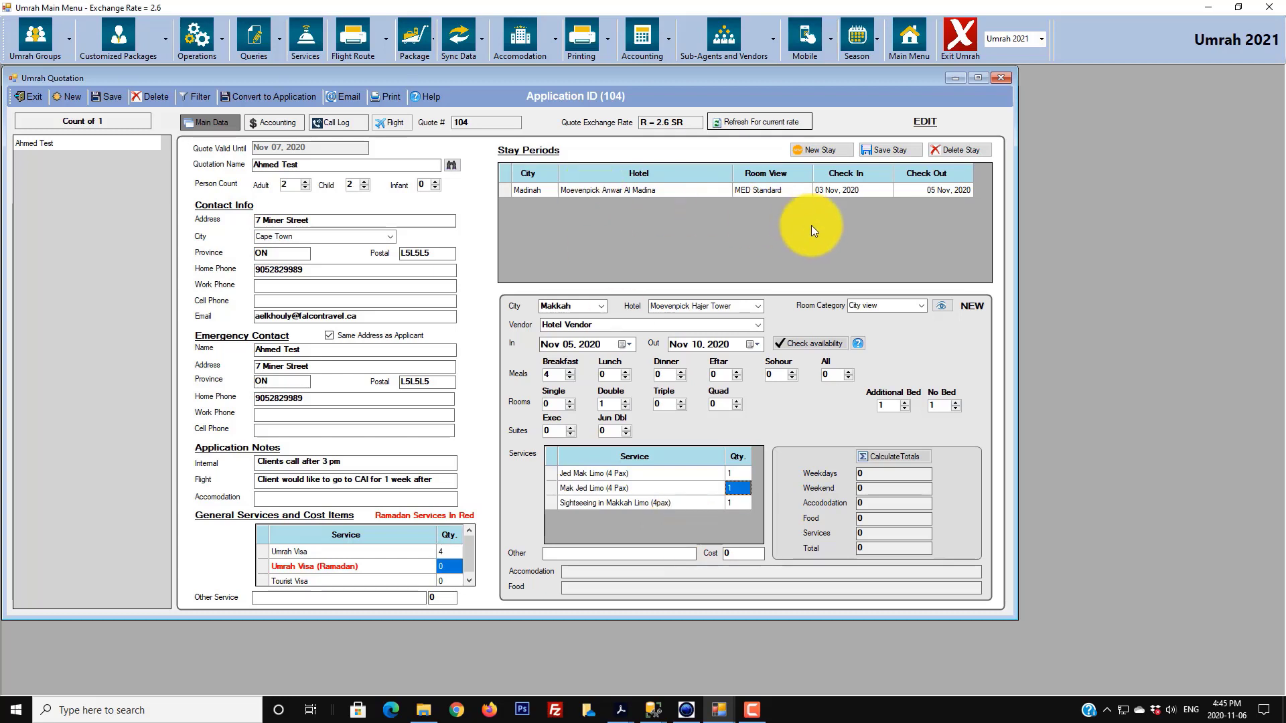
pyautogui.click(734, 504)
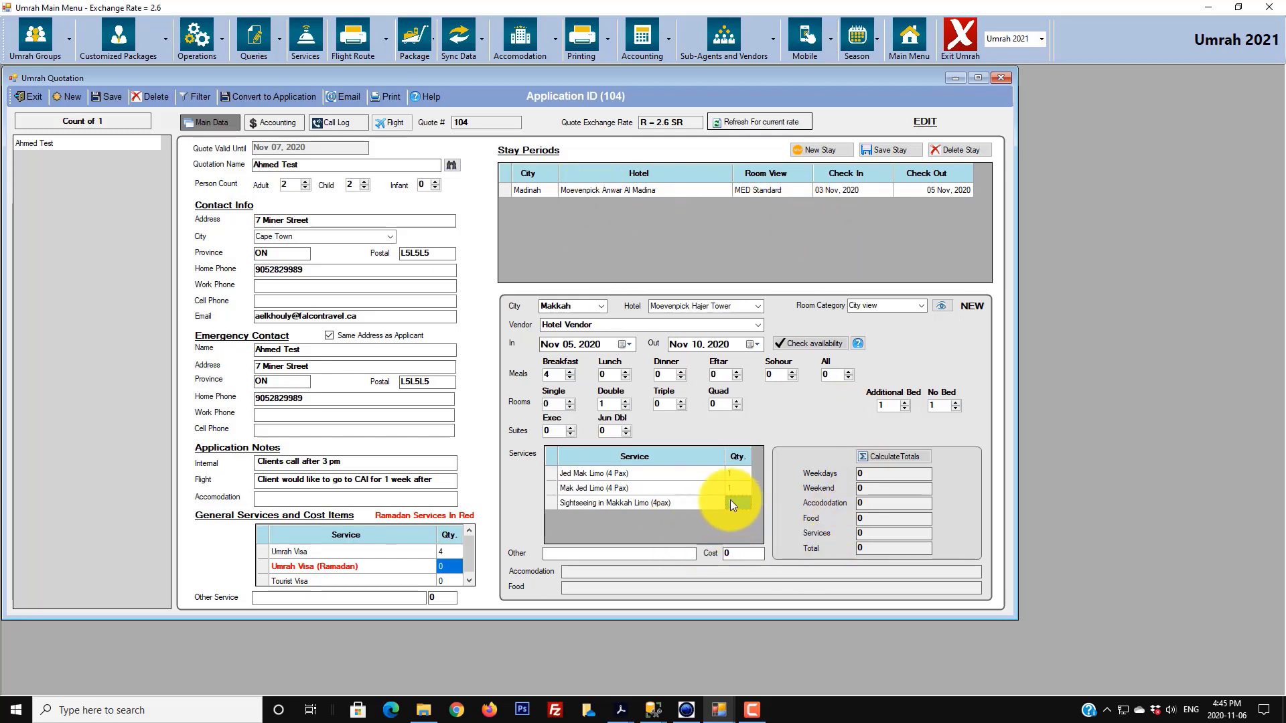
pyautogui.click(733, 495)
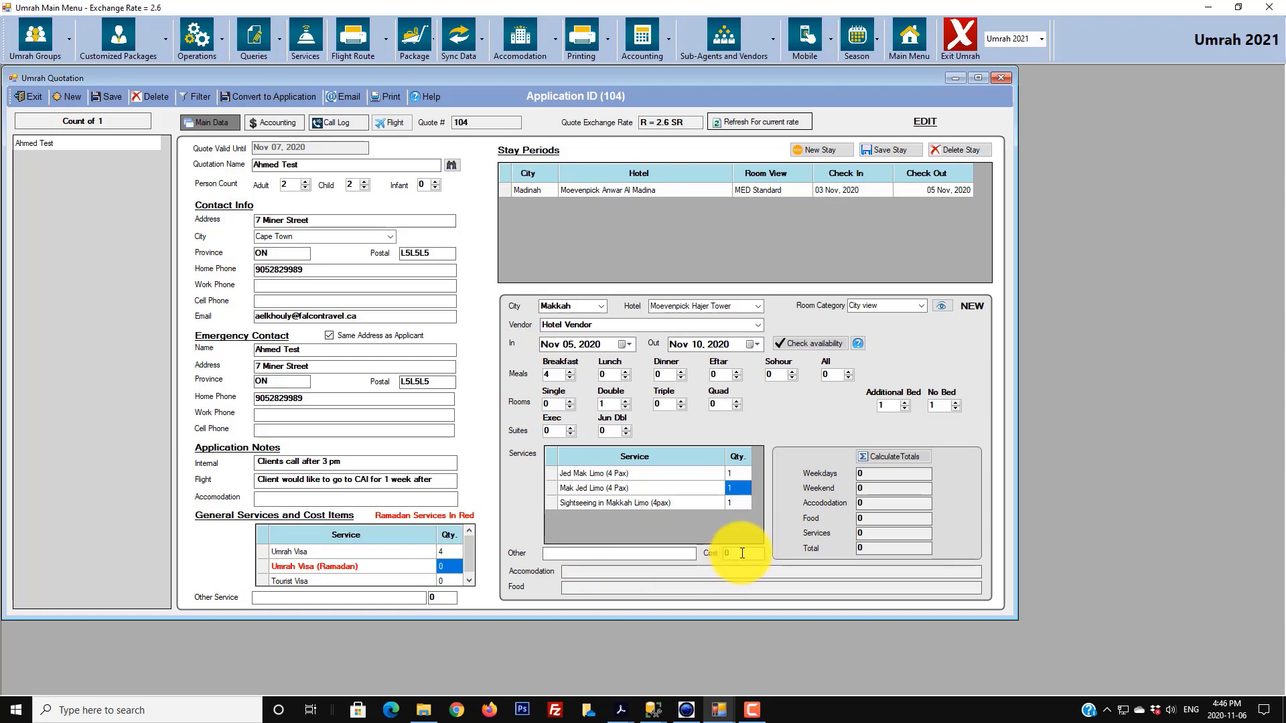
# - Save the Makkah stay and load its totals: R3,299.95 overall, R2,972.31 accommodation
pyautogui.click(896, 153)
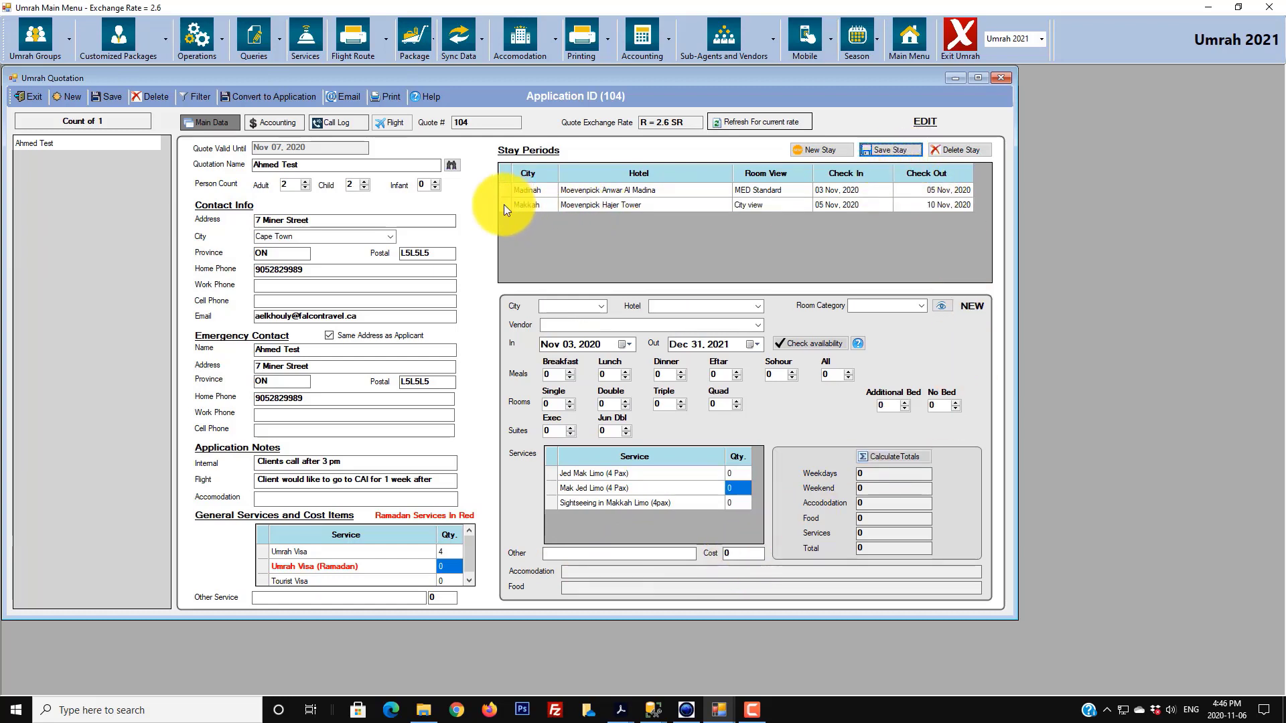
pyautogui.click(503, 204)
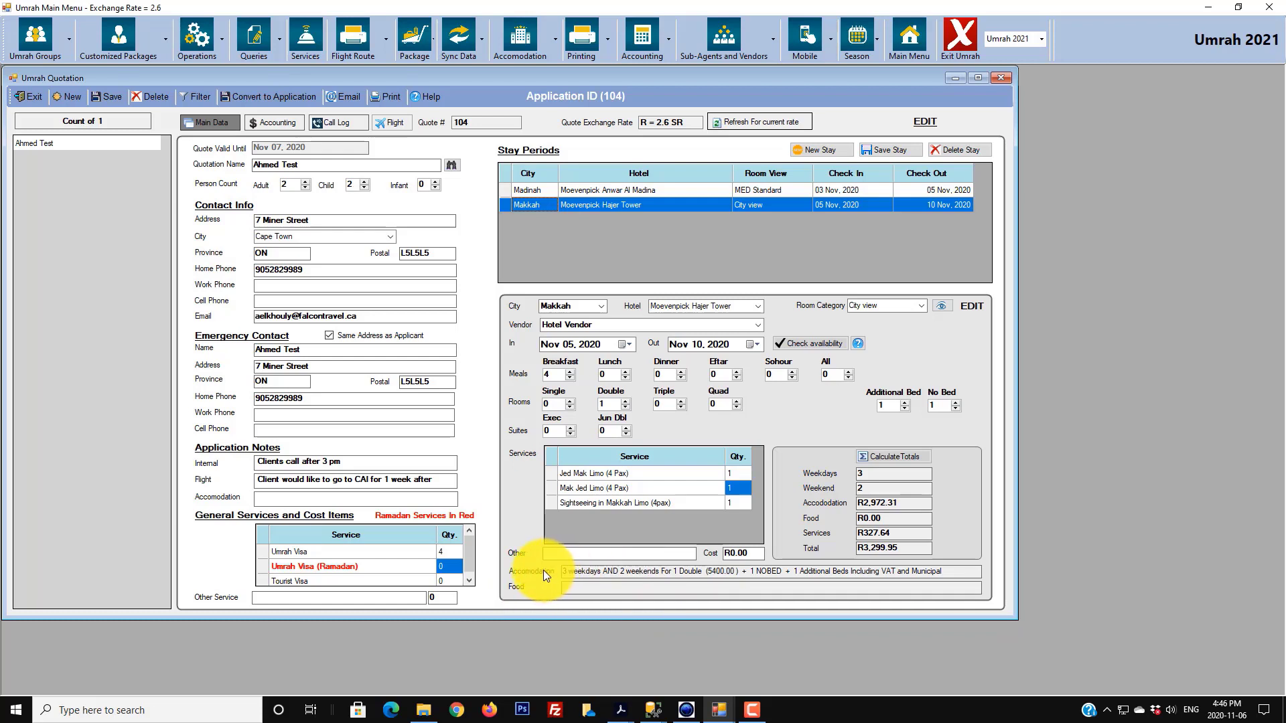
pyautogui.moveTo(567, 573); pyautogui.dragTo(946, 570)
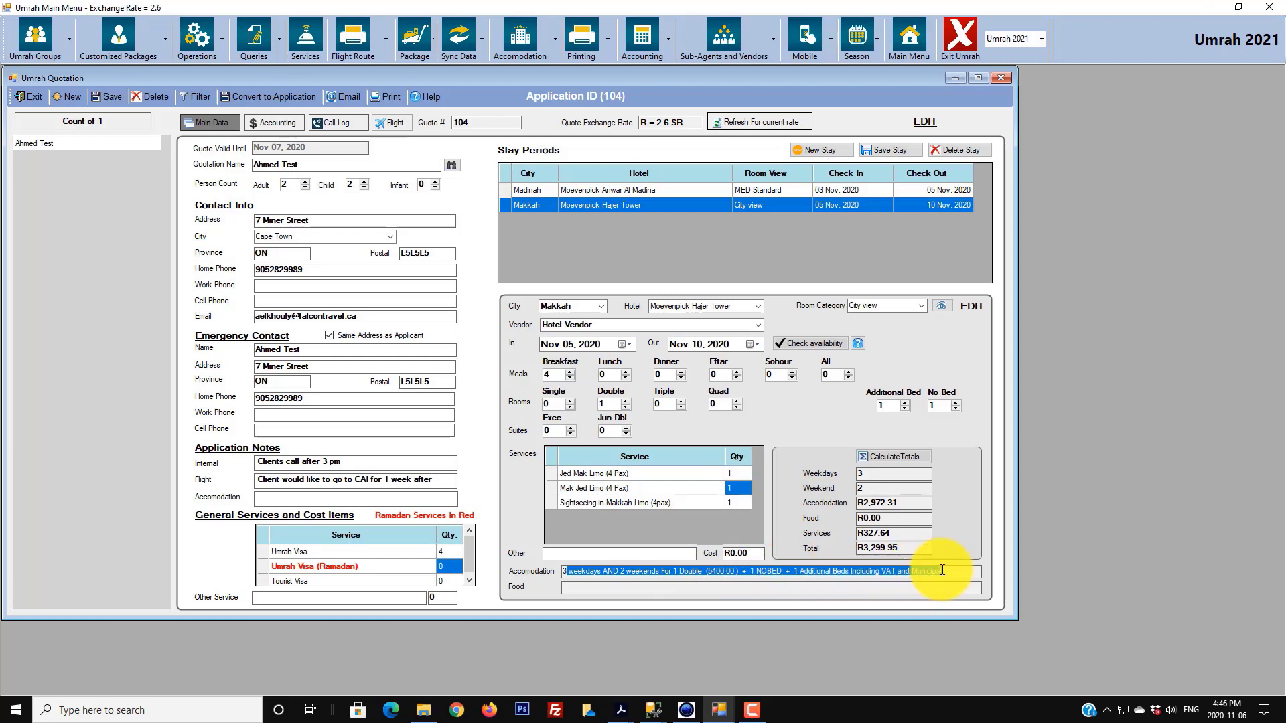
pyautogui.click(954, 570)
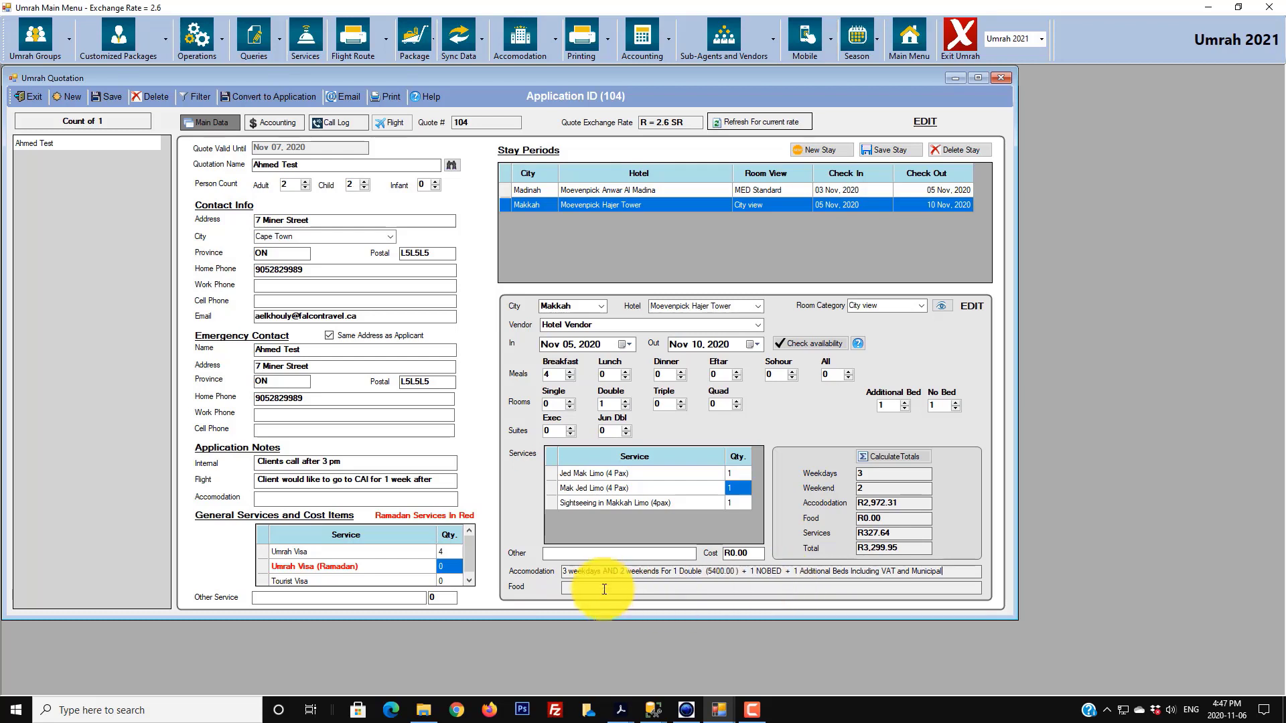
pyautogui.click(877, 520)
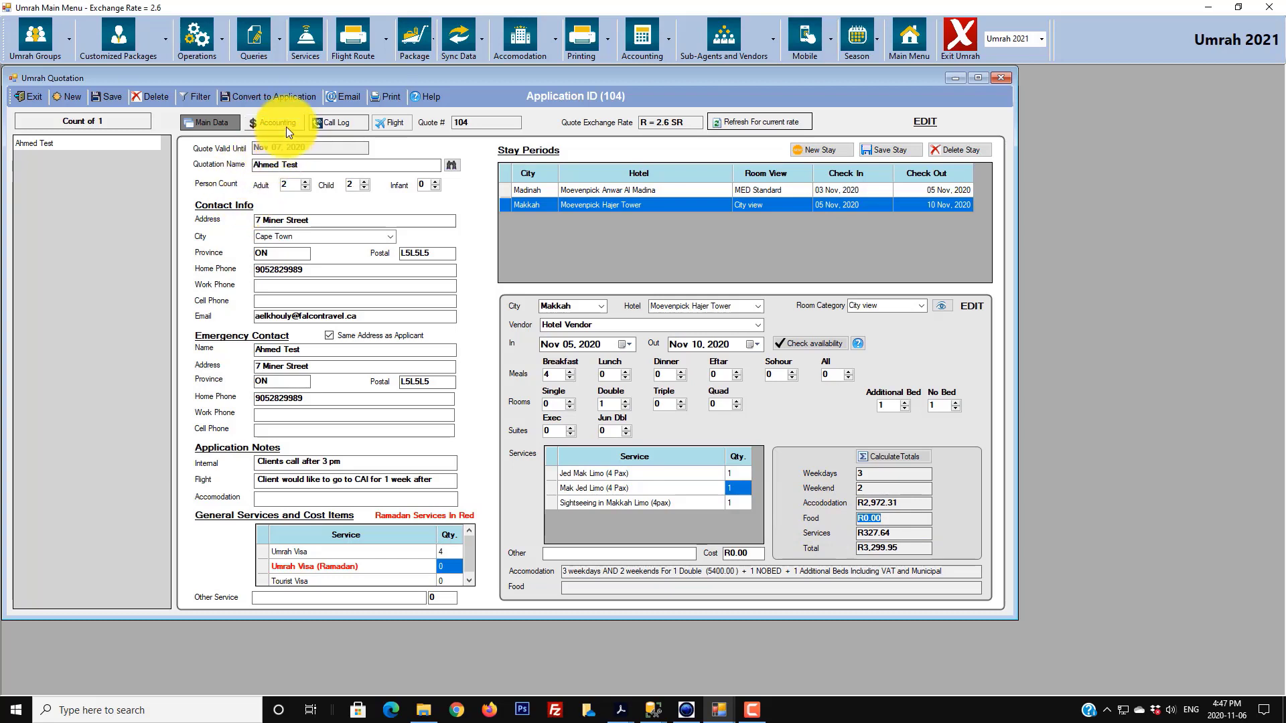
# - Review the Madinah and Makkah stays, then show the Accounting breakdown totalling R11,754.57
pyautogui.click(508, 188)
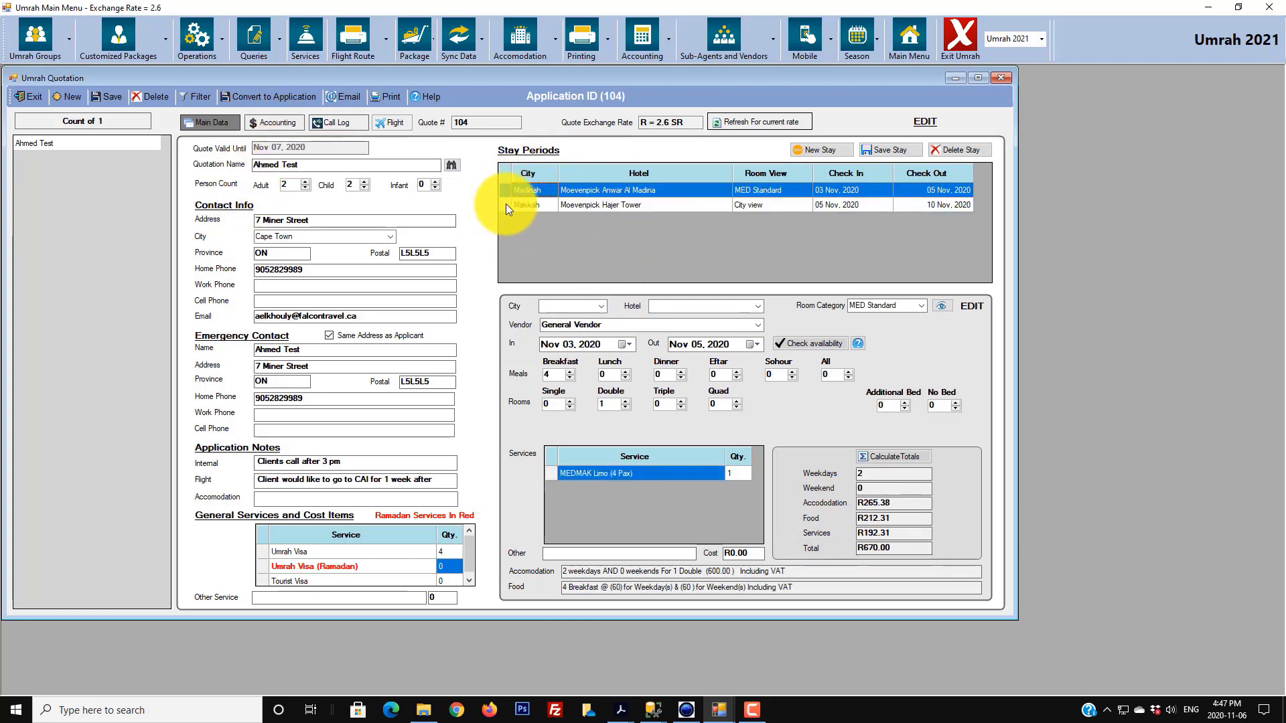
pyautogui.click(504, 205)
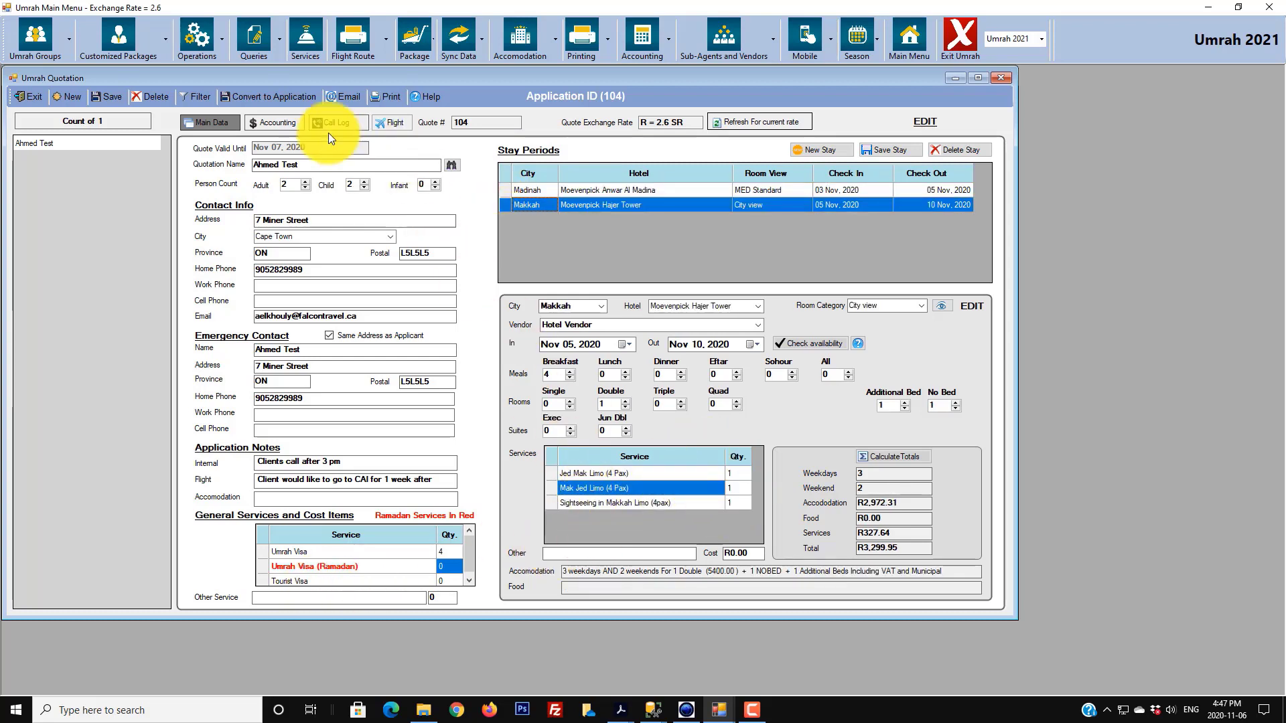
pyautogui.click(291, 127)
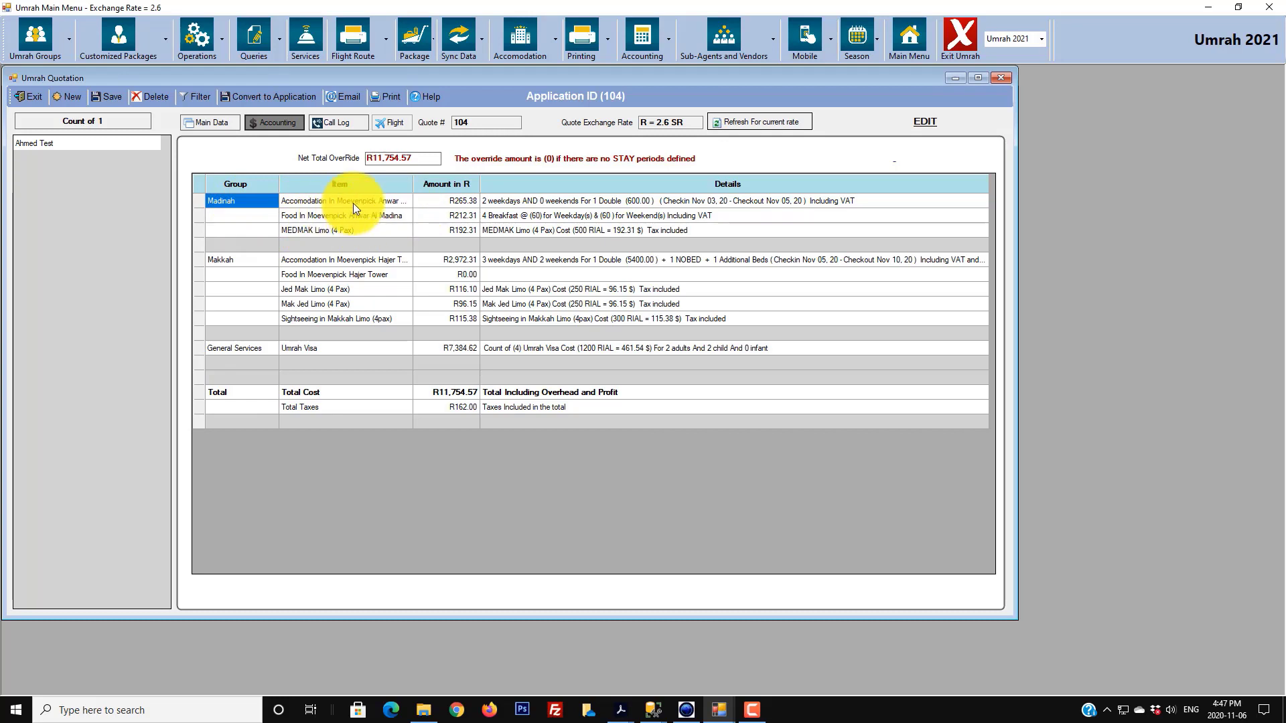
pyautogui.click(528, 202)
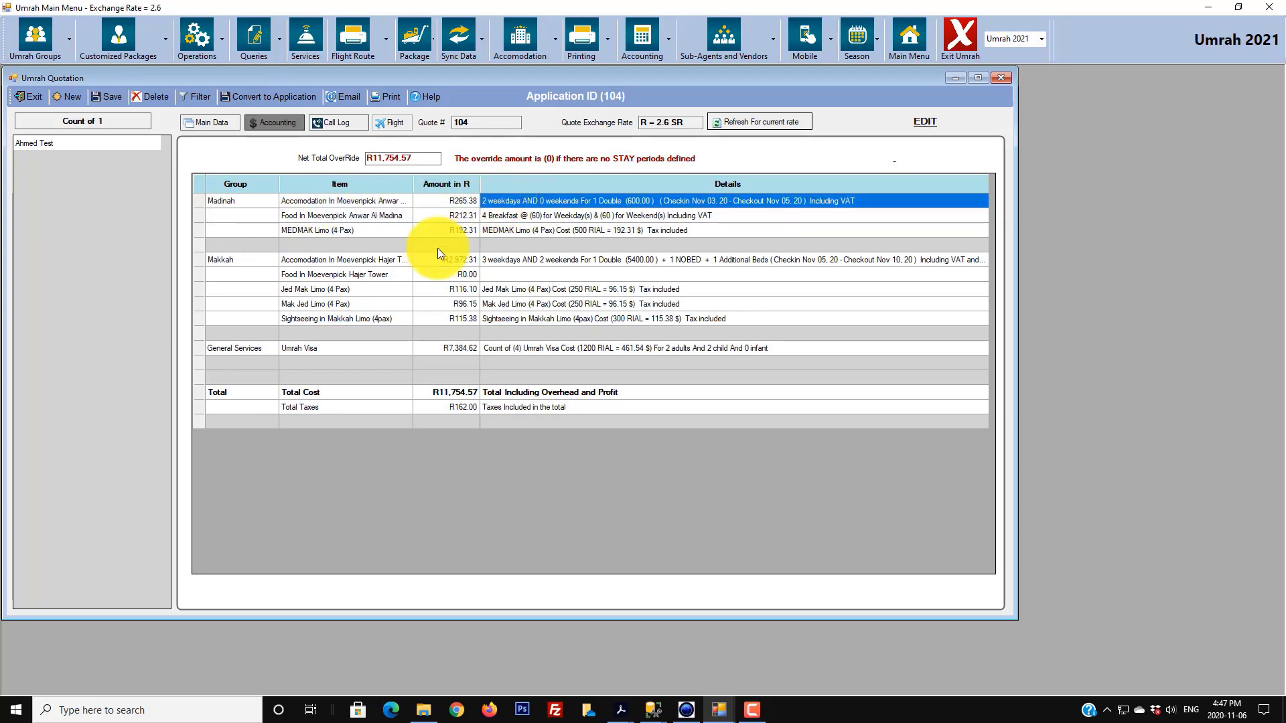
pyautogui.click(460, 202)
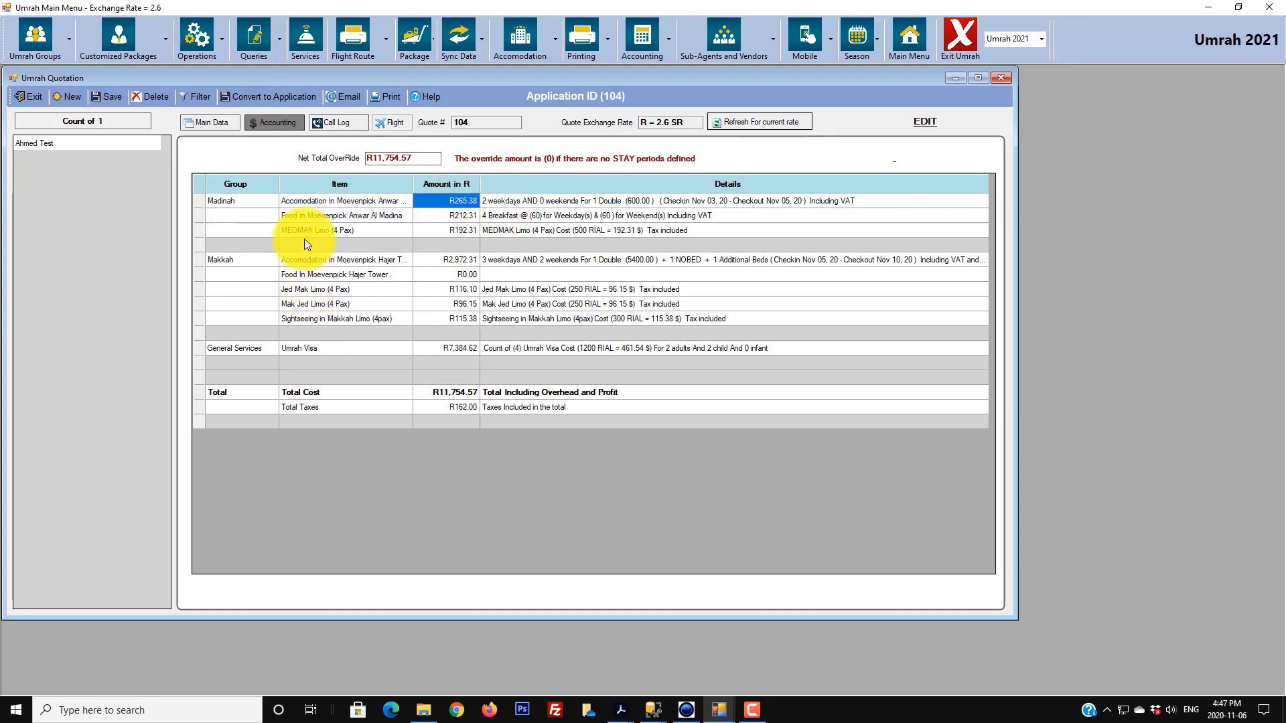
pyautogui.click(291, 217)
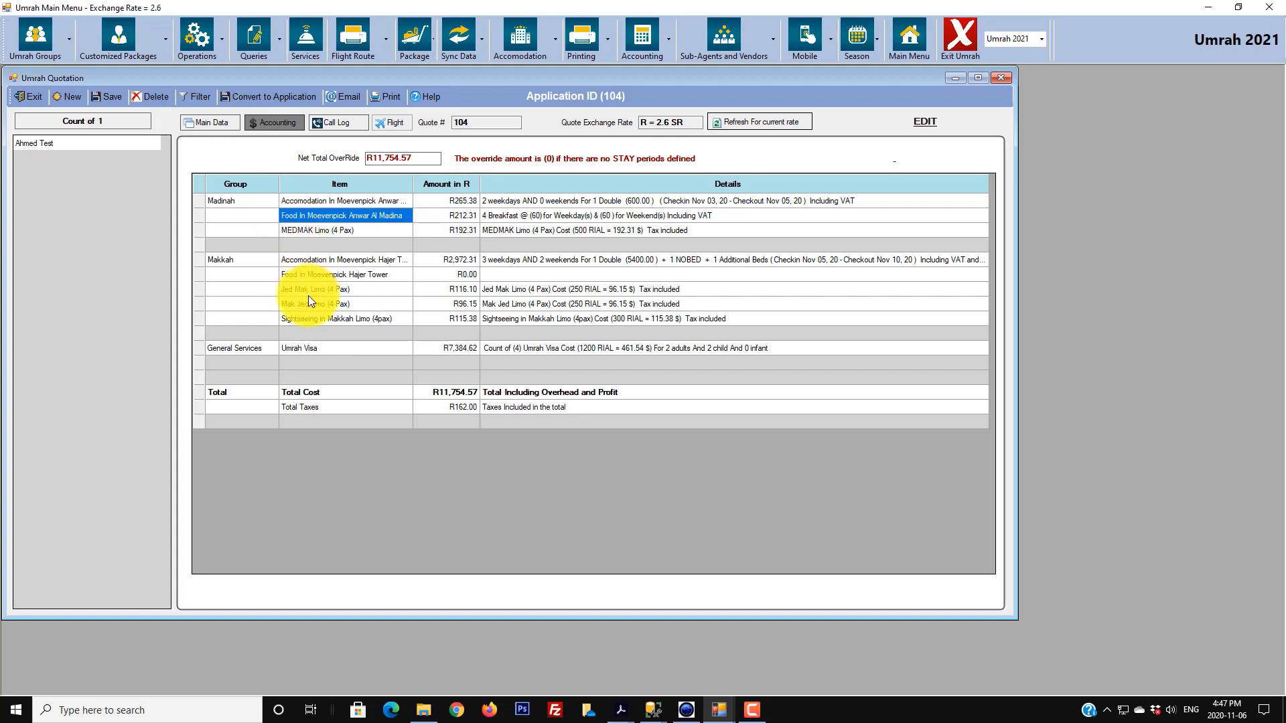
pyautogui.click(524, 216)
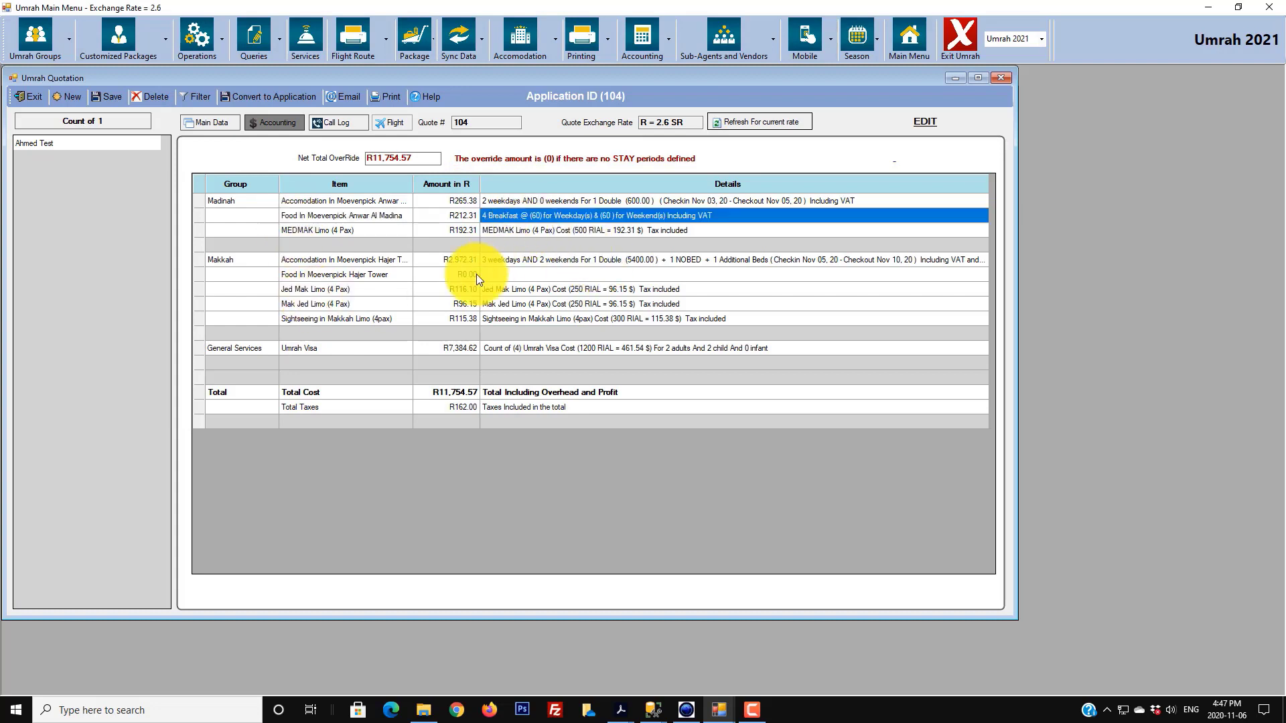
pyautogui.click(460, 217)
pyautogui.click(371, 228)
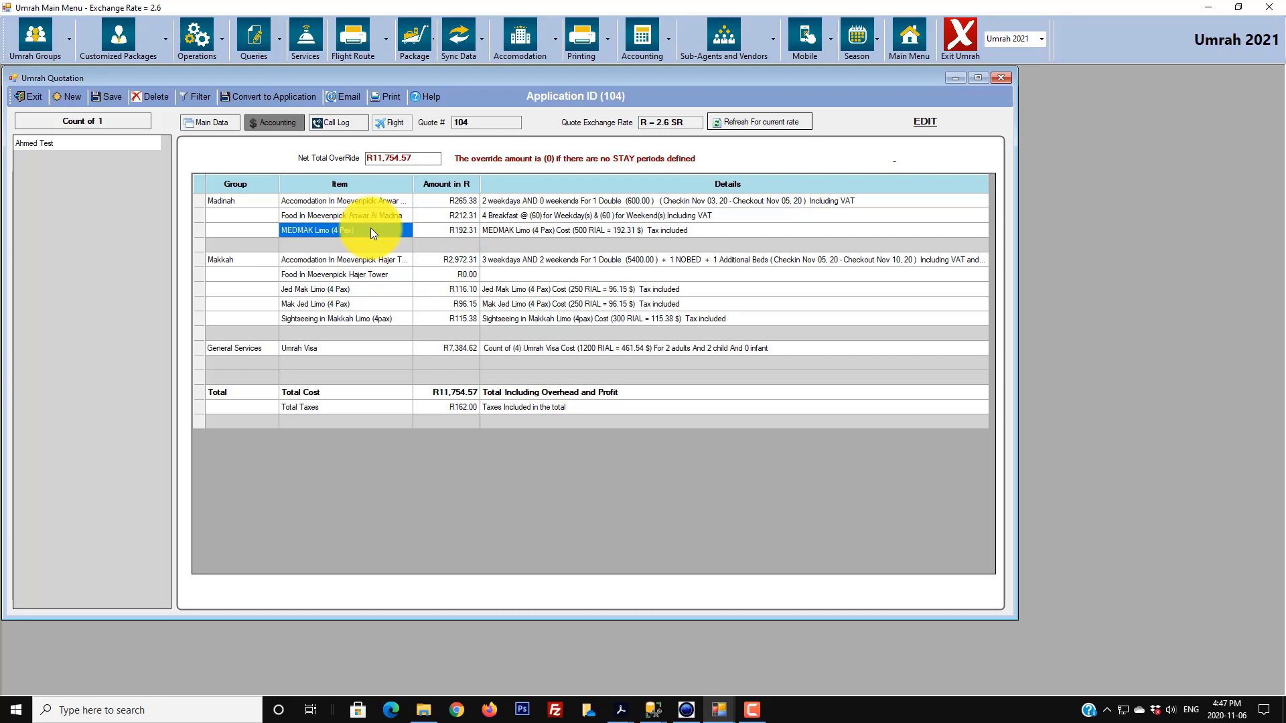
pyautogui.click(508, 230)
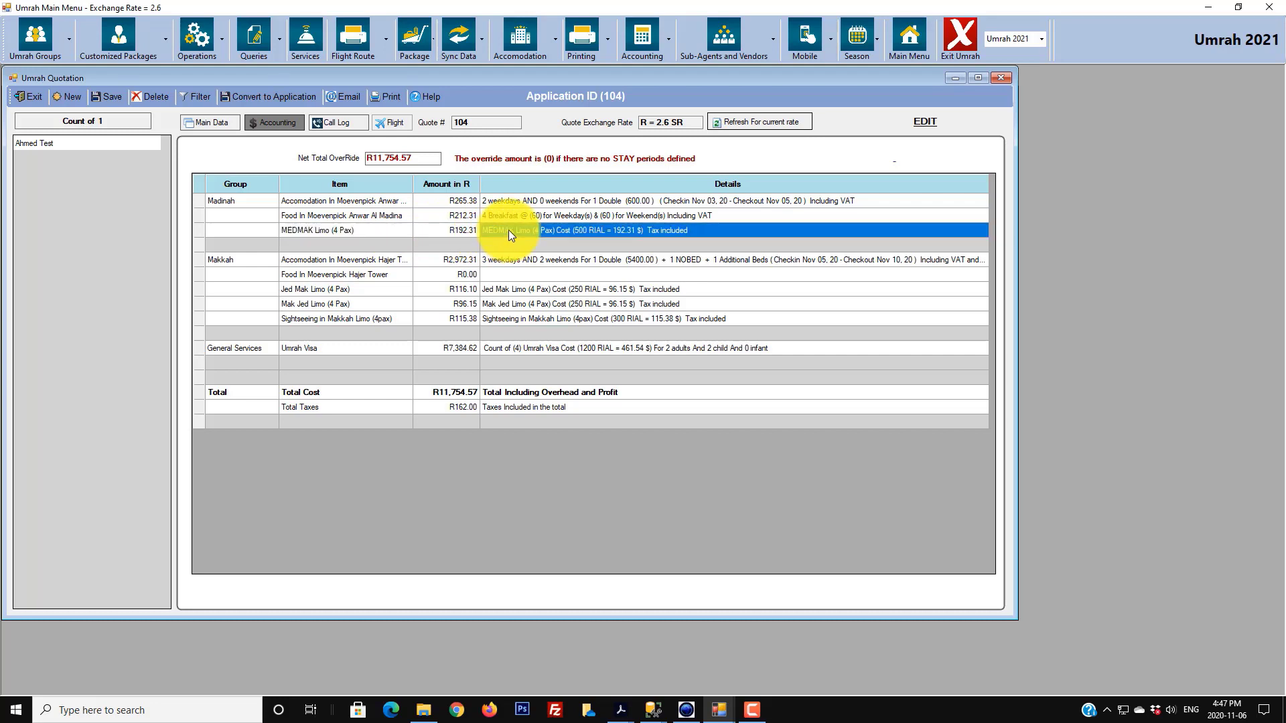
pyautogui.click(471, 231)
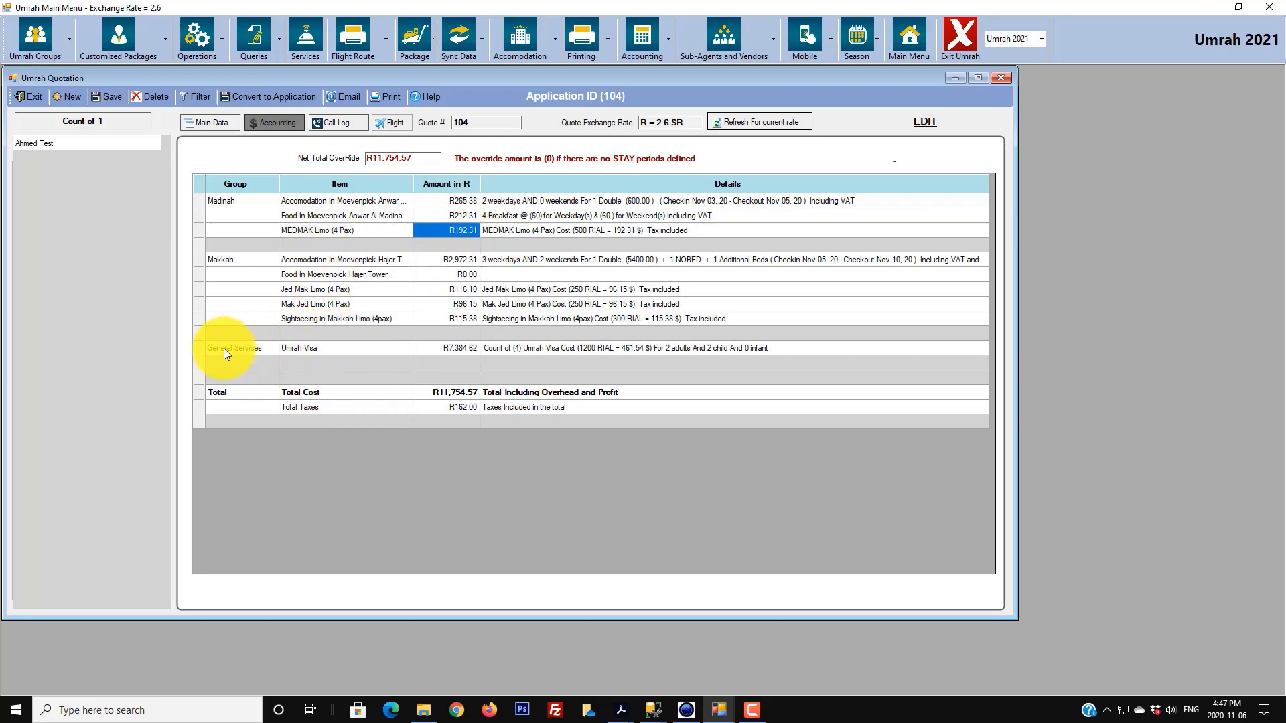
pyautogui.click(241, 349)
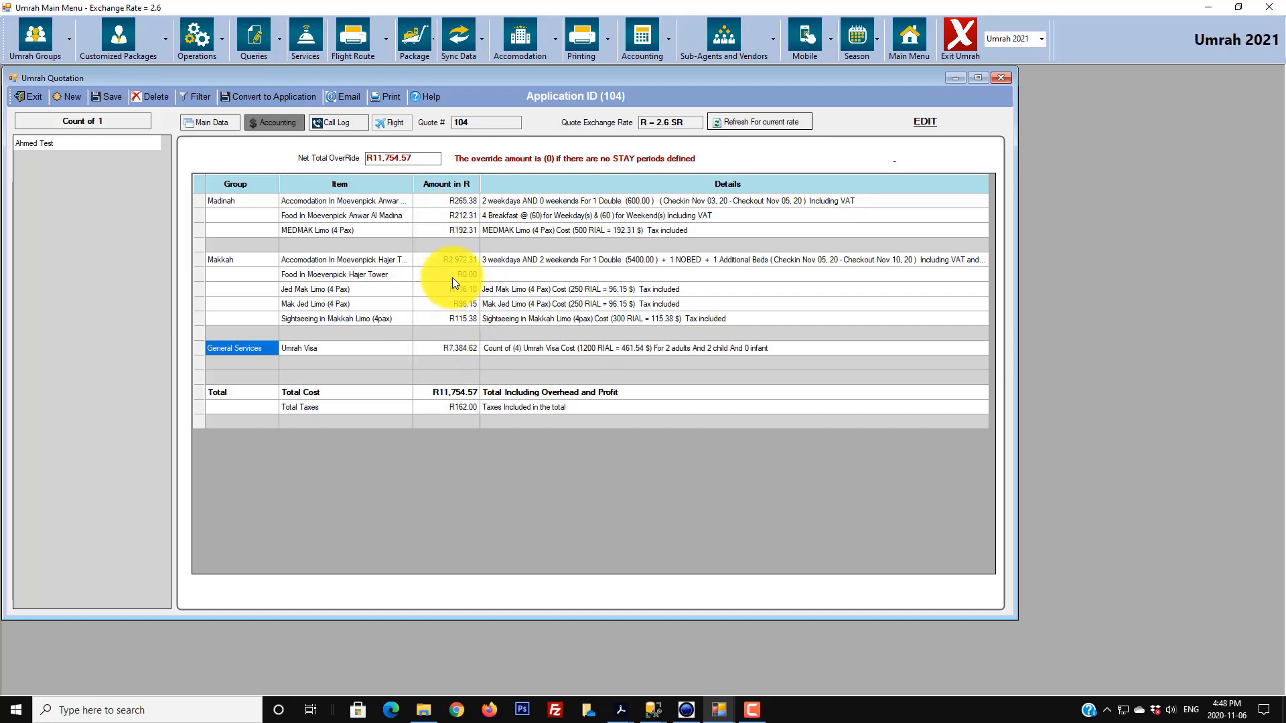
pyautogui.click(436, 392)
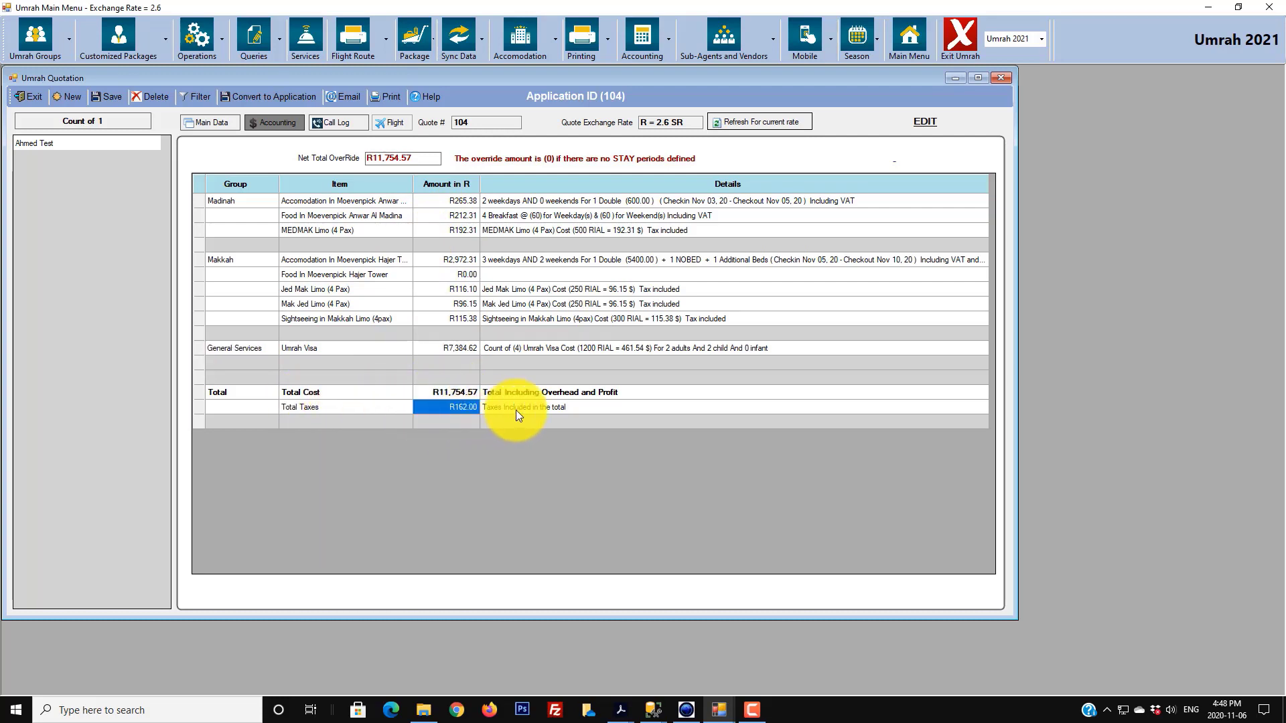
pyautogui.click(516, 409)
pyautogui.click(448, 396)
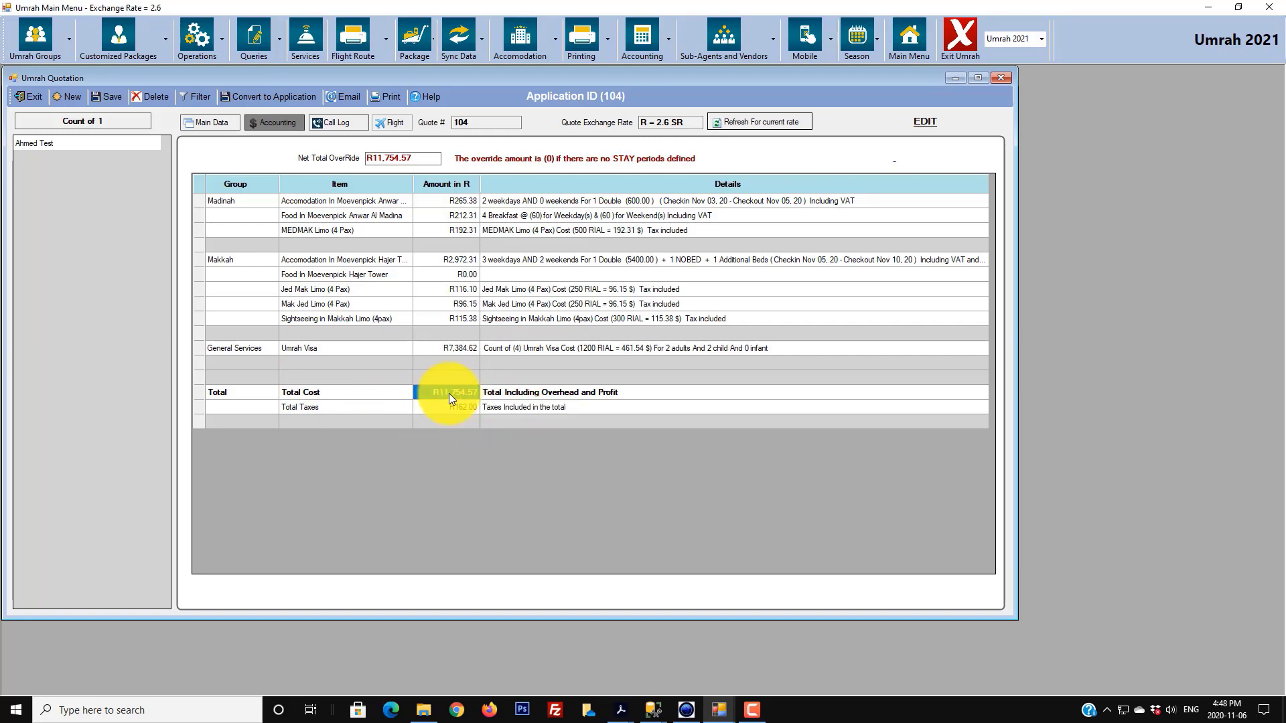
pyautogui.click(476, 404)
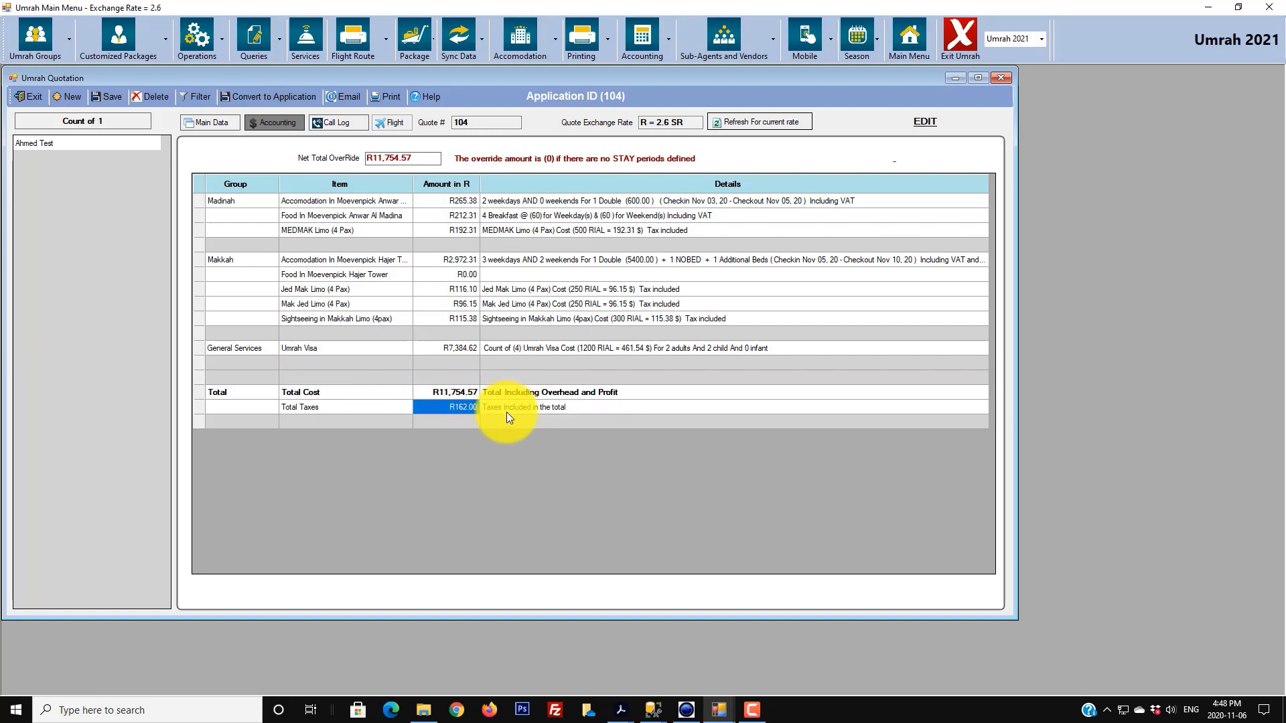
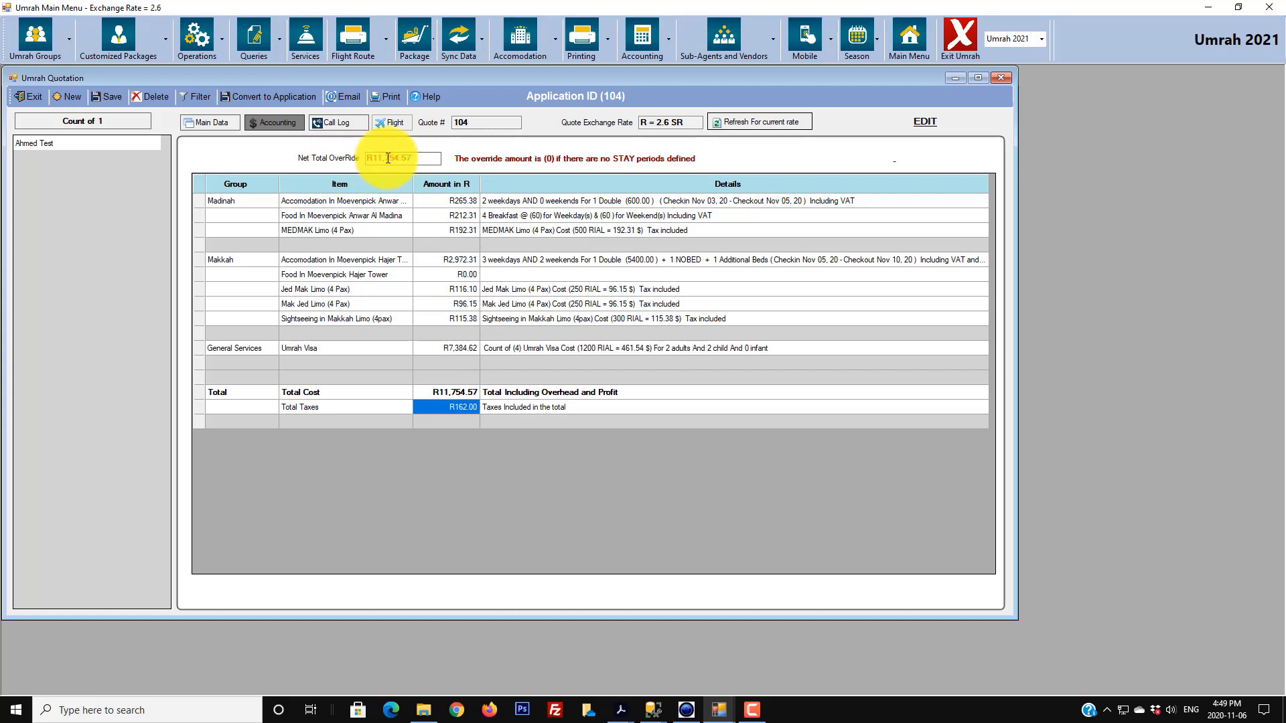
# - Change the net total override to R11,760.00, save the quotation, and recheck the Accounting view
pyautogui.moveTo(424, 162); pyautogui.dragTo(388, 160)
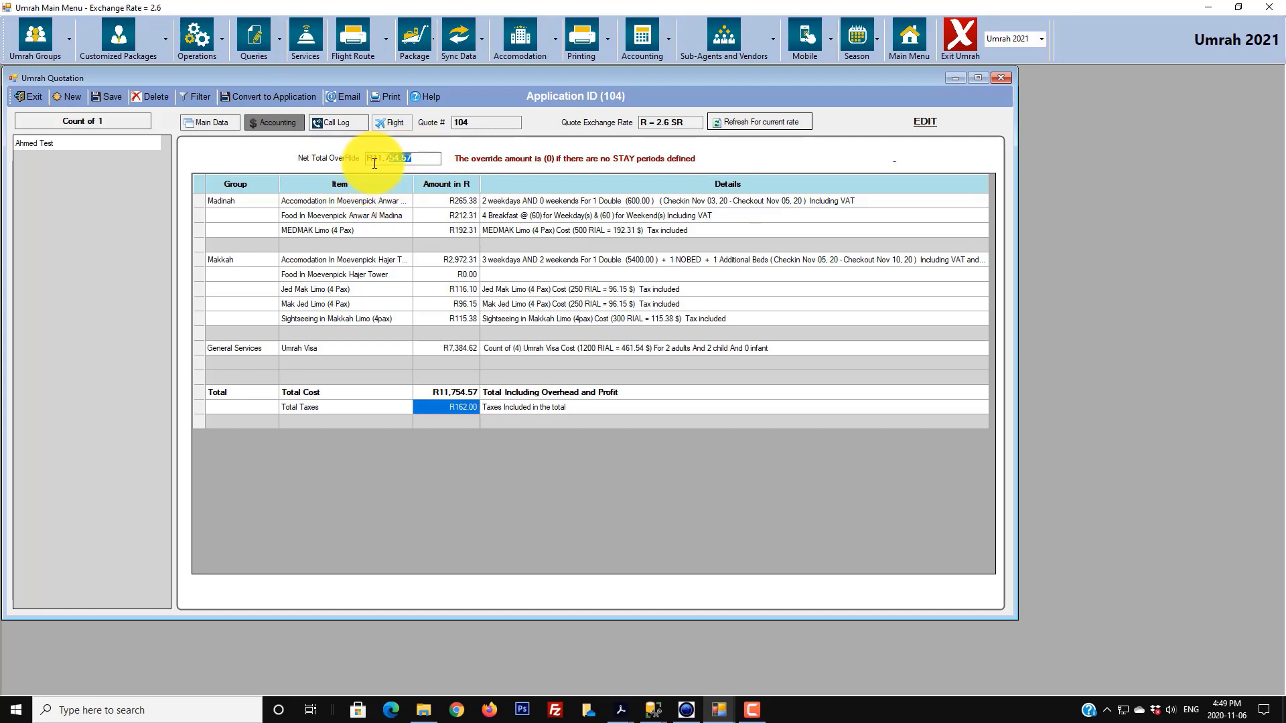
pyautogui.write('60')
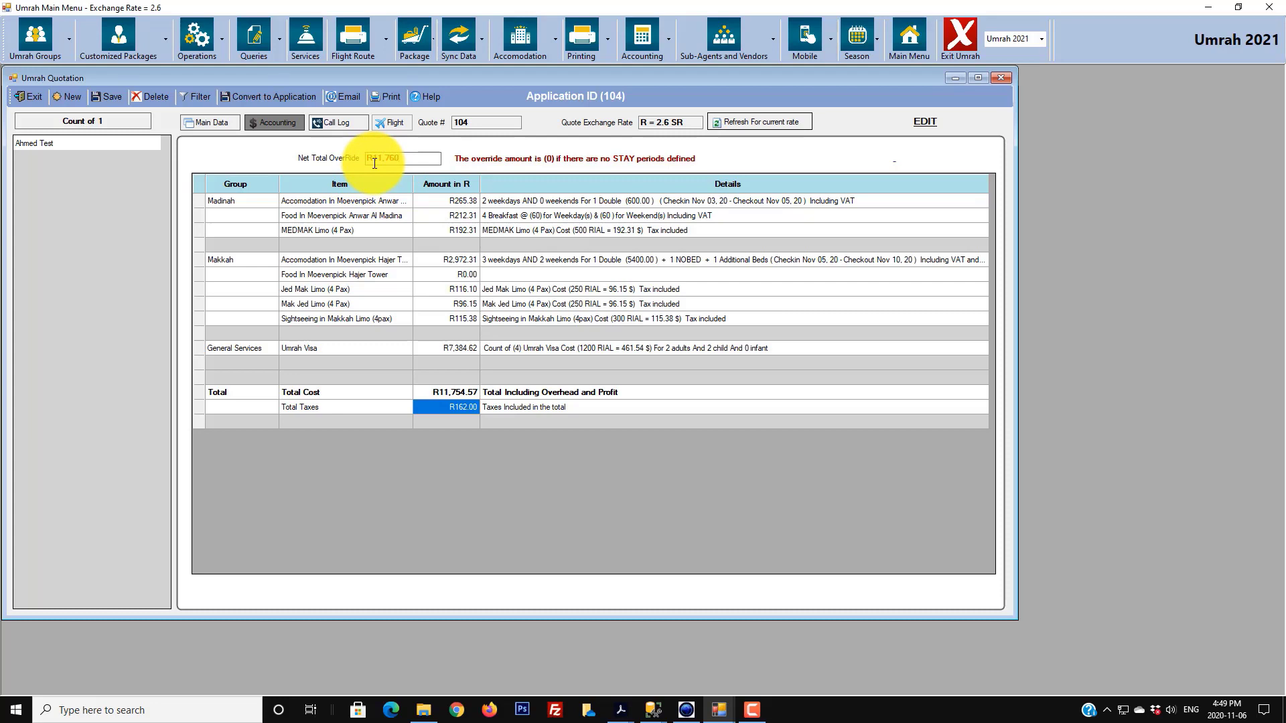
pyautogui.press('Tab')
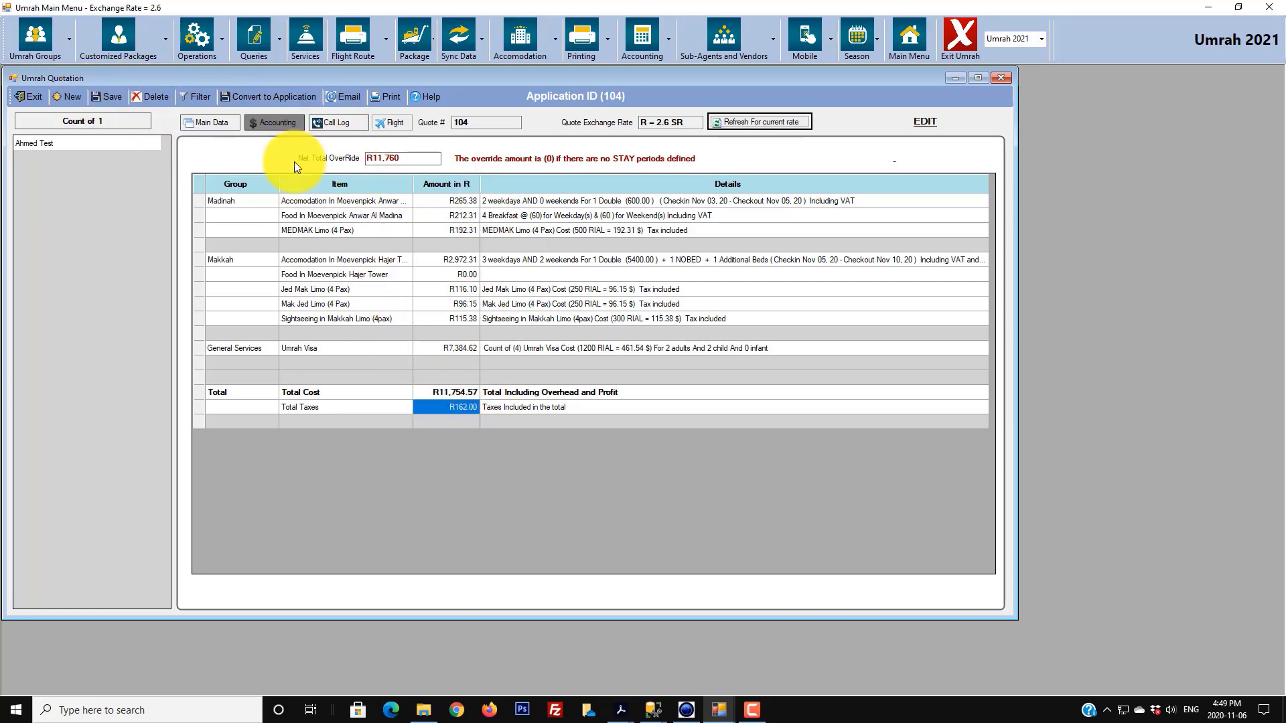
pyautogui.click(122, 96)
pyautogui.click(626, 390)
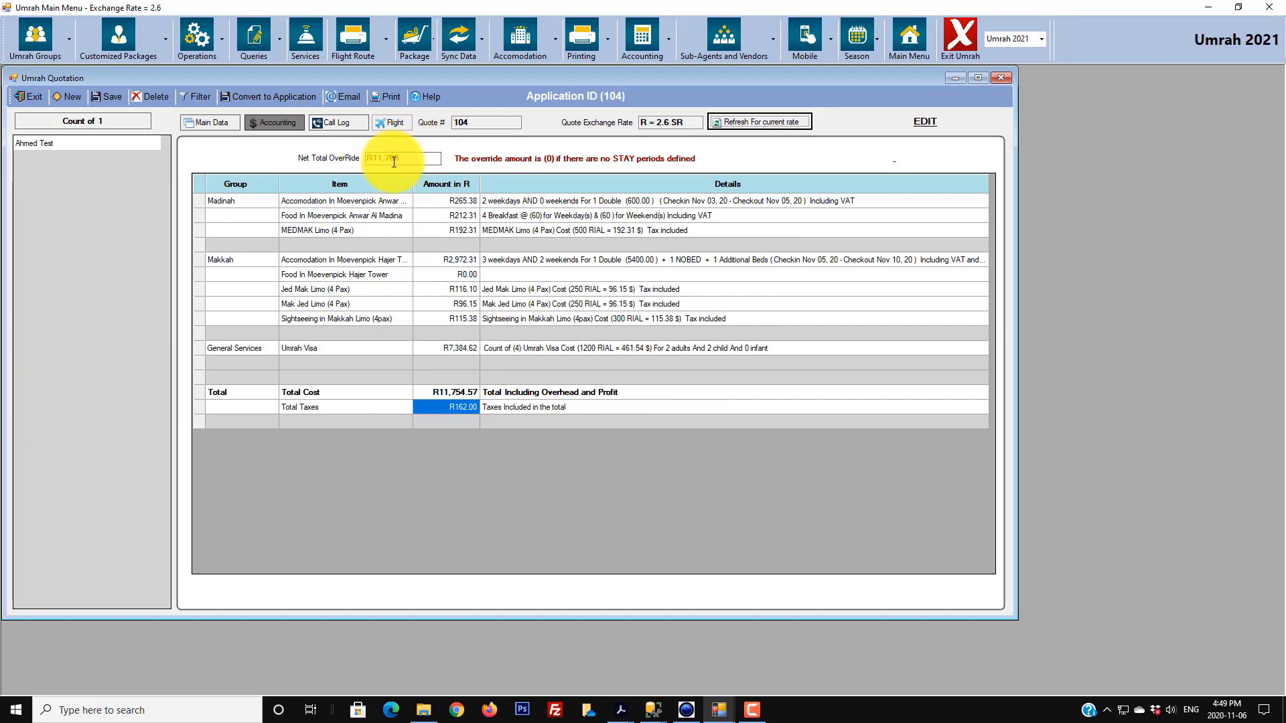
pyautogui.click(74, 144)
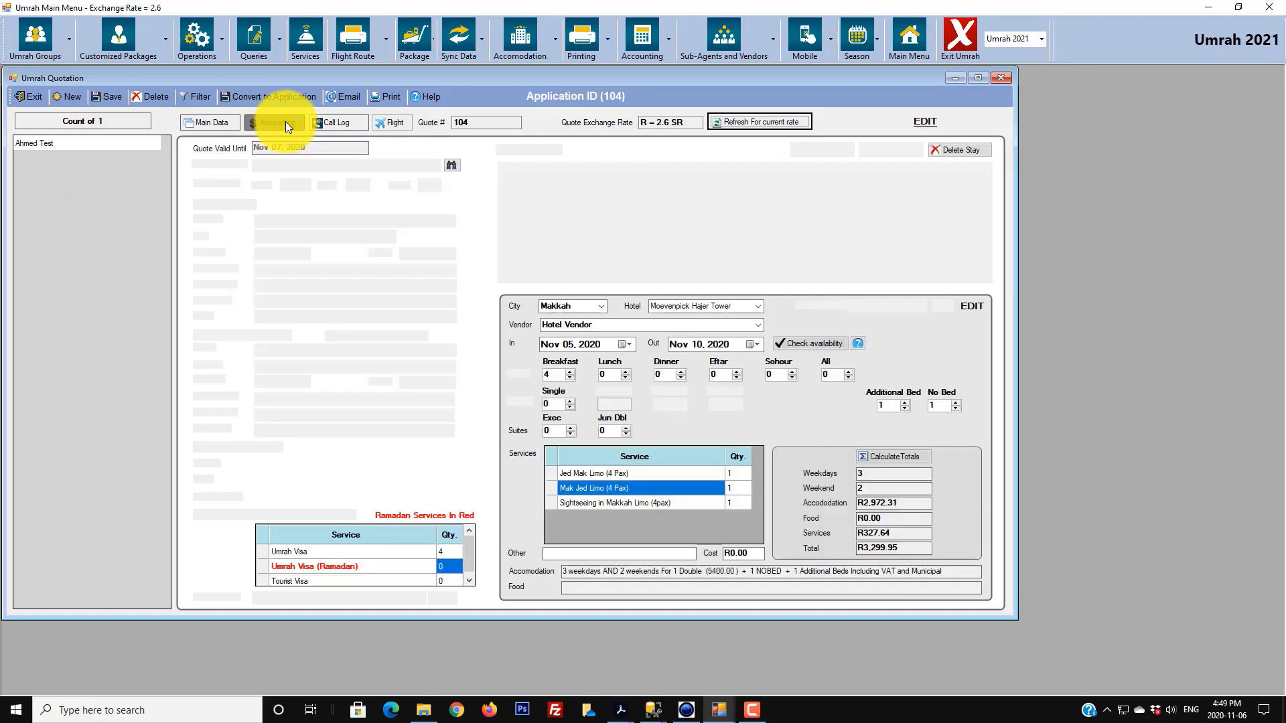
pyautogui.click(286, 122)
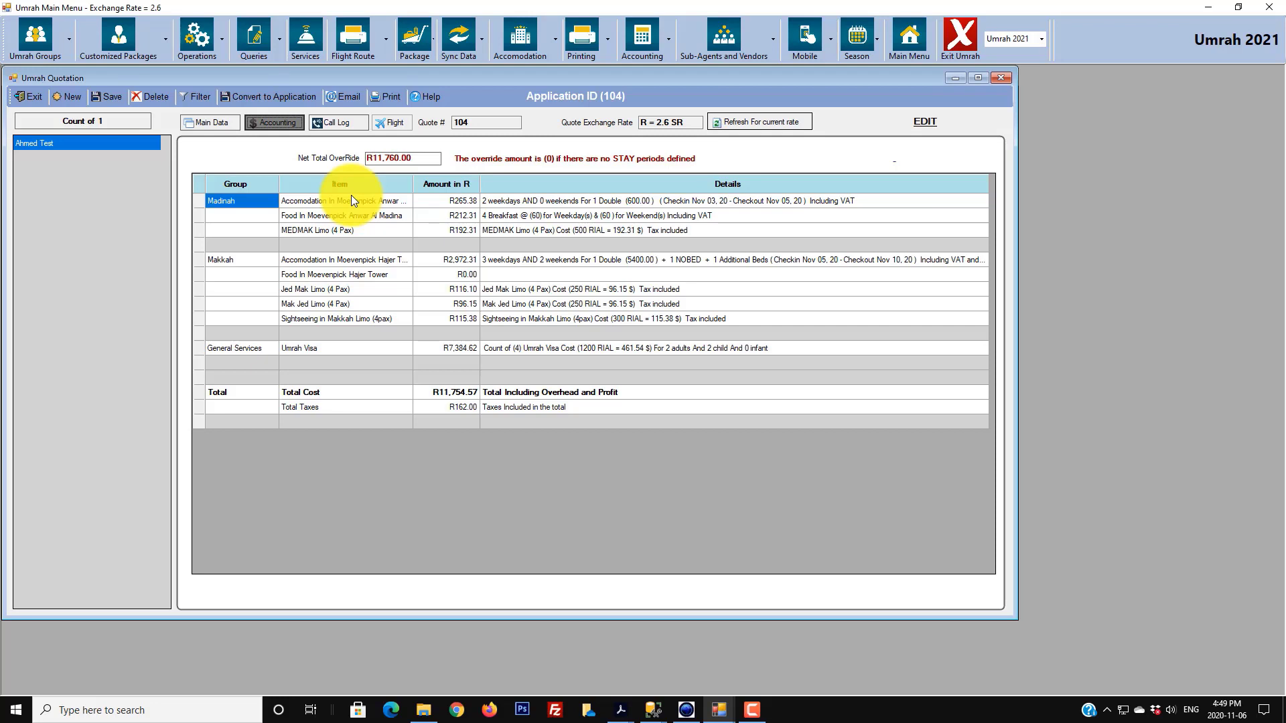
# - Add flight segment MS 123 from CAI to MED on 03 Nov 2020, departing 1245, arriving 1345
pyautogui.click(397, 124)
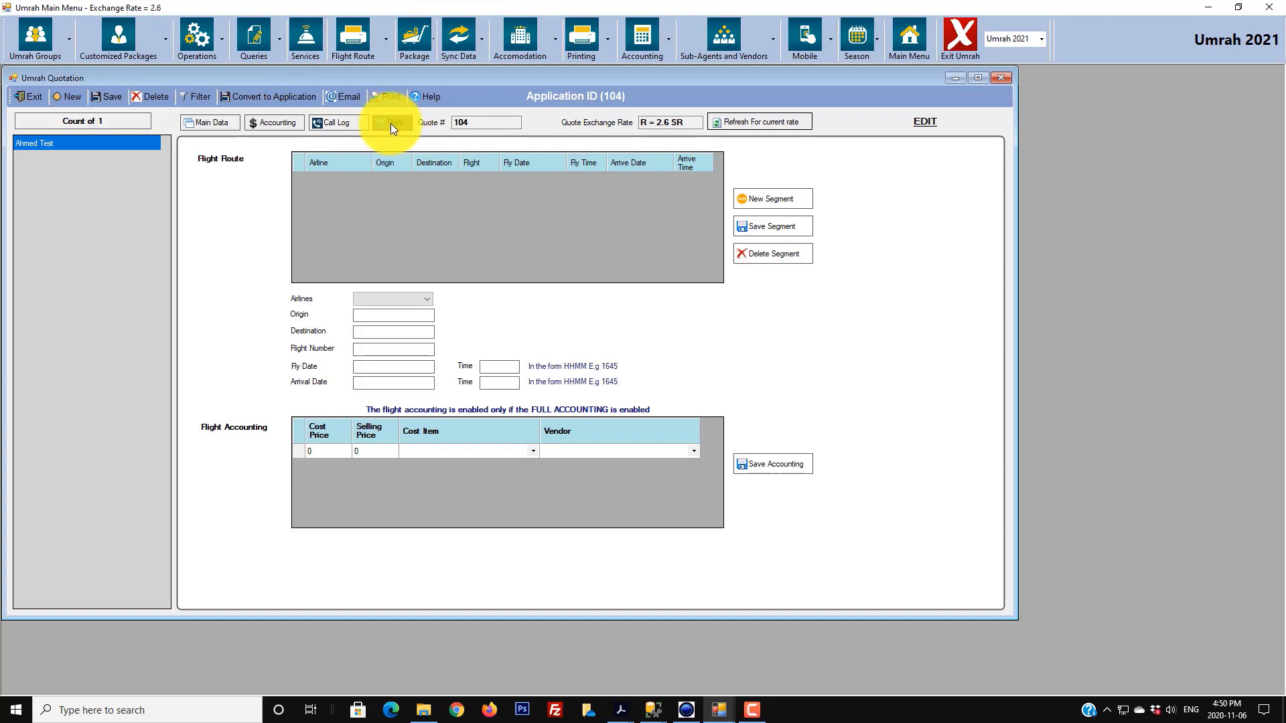
pyautogui.click(756, 207)
pyautogui.click(403, 298)
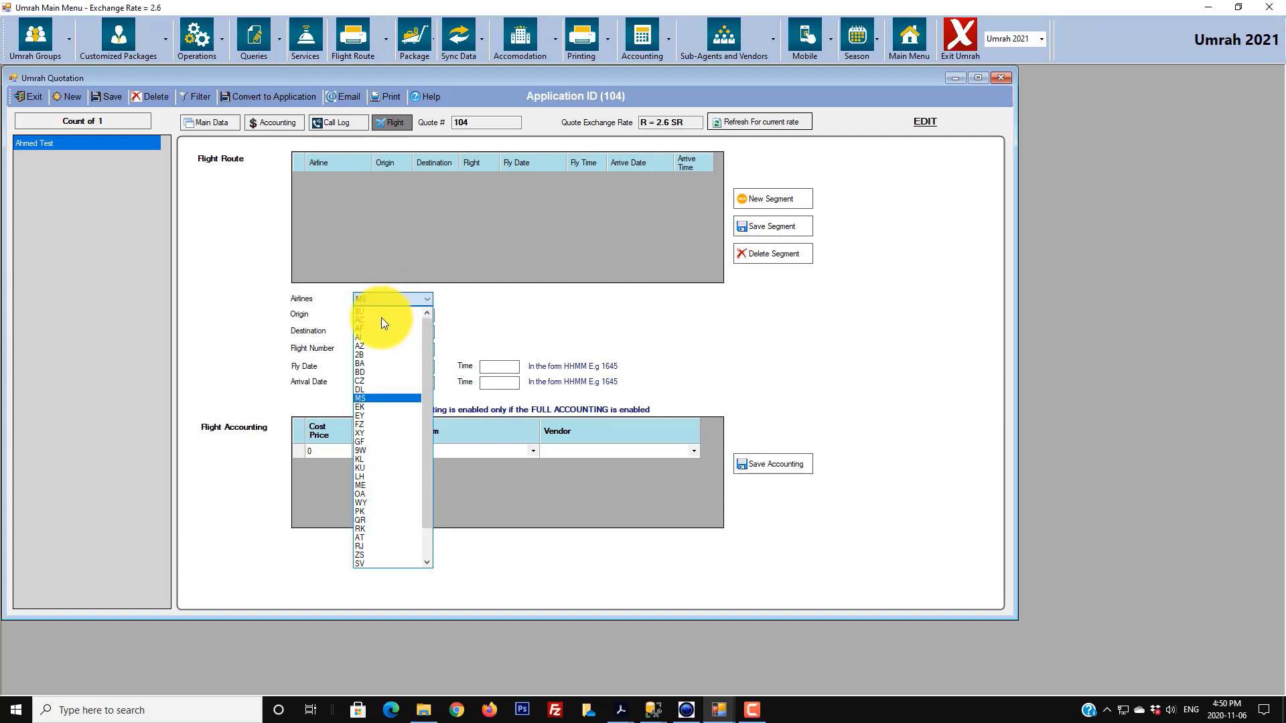
pyautogui.click(365, 398)
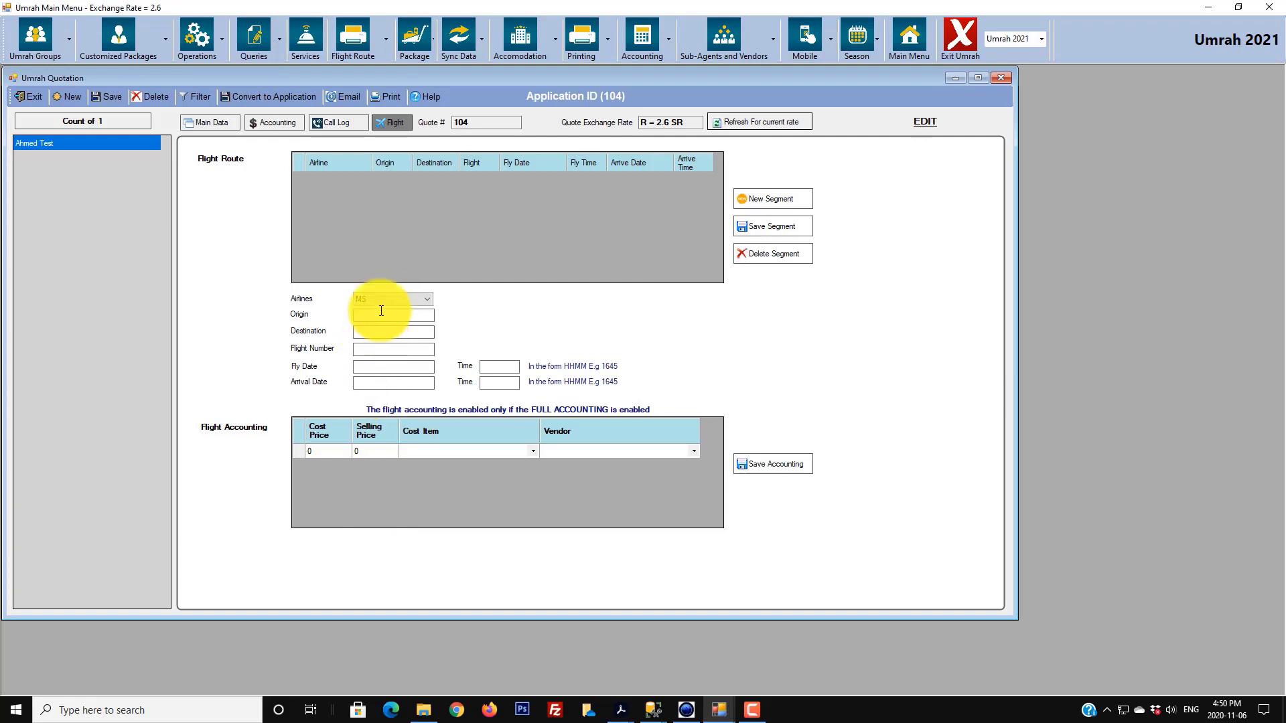
pyautogui.click(383, 312)
pyautogui.write('CAI')
pyautogui.press('Tab')
pyautogui.write('MED')
pyautogui.write('123')
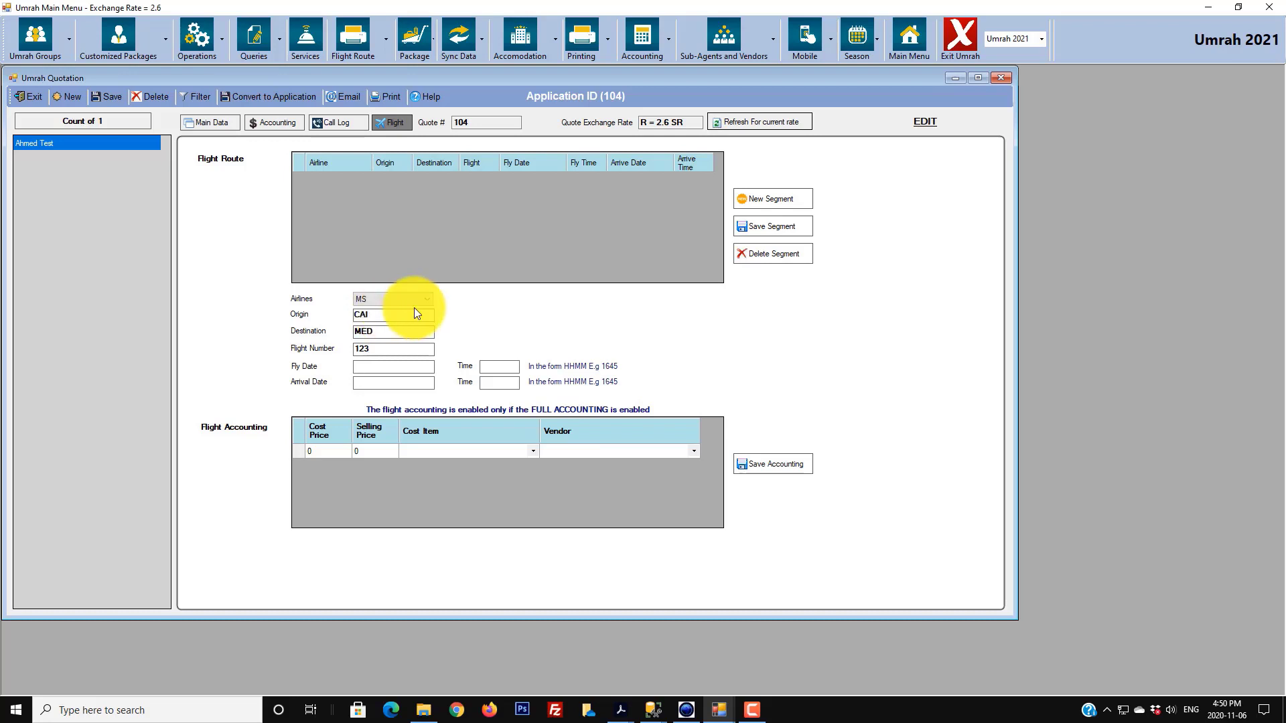
pyautogui.write('nov 03 2020')
pyautogui.write('1245')
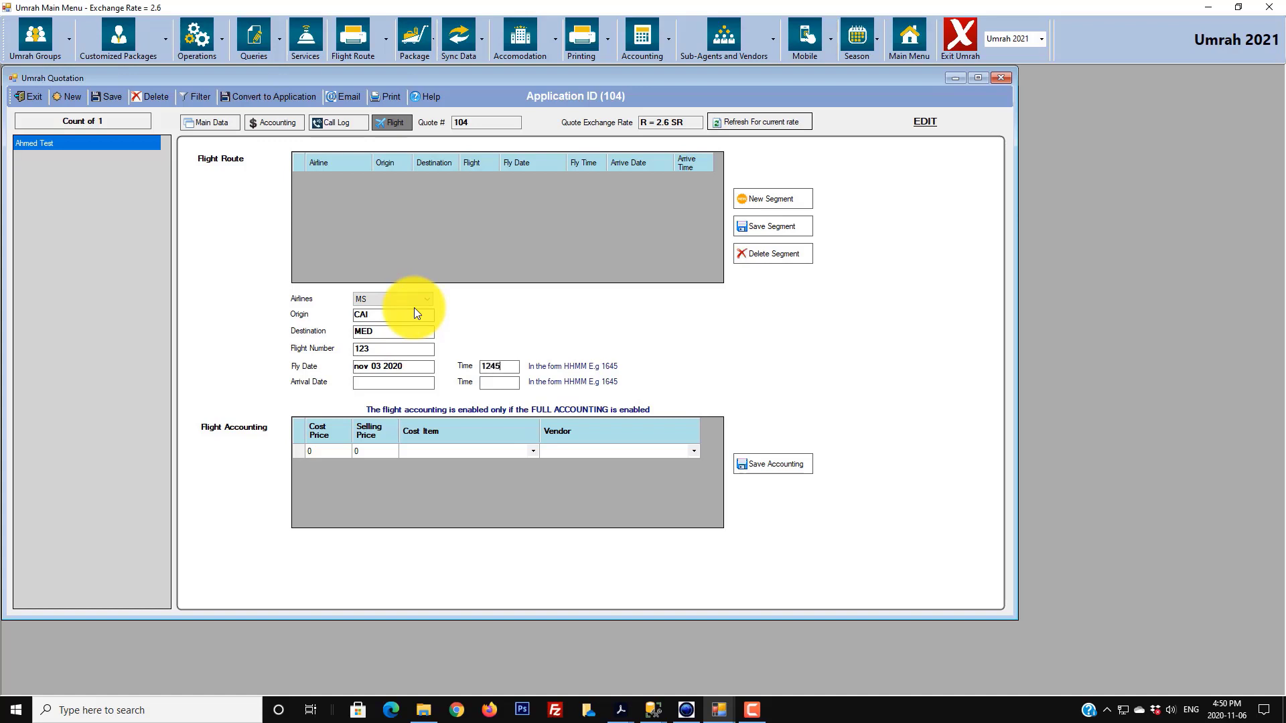
pyautogui.click(395, 377)
pyautogui.write('nov')
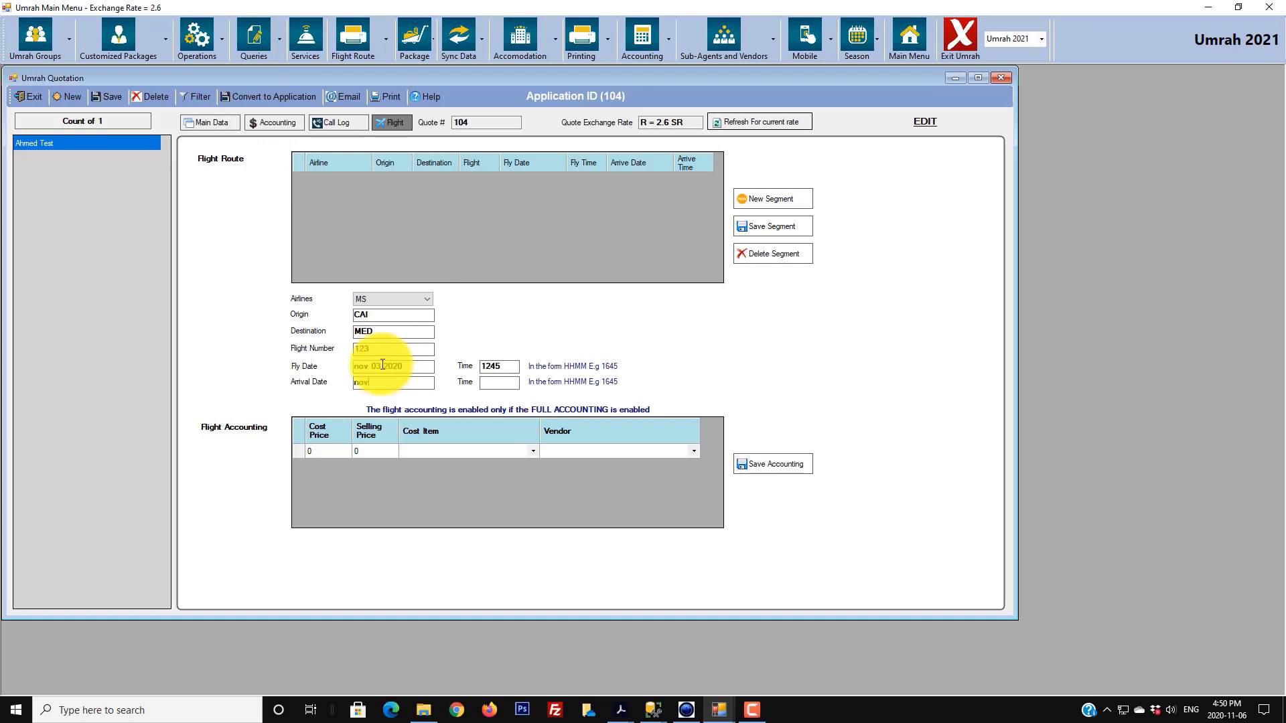
pyautogui.write(' 03 2020')
pyautogui.write('1345')
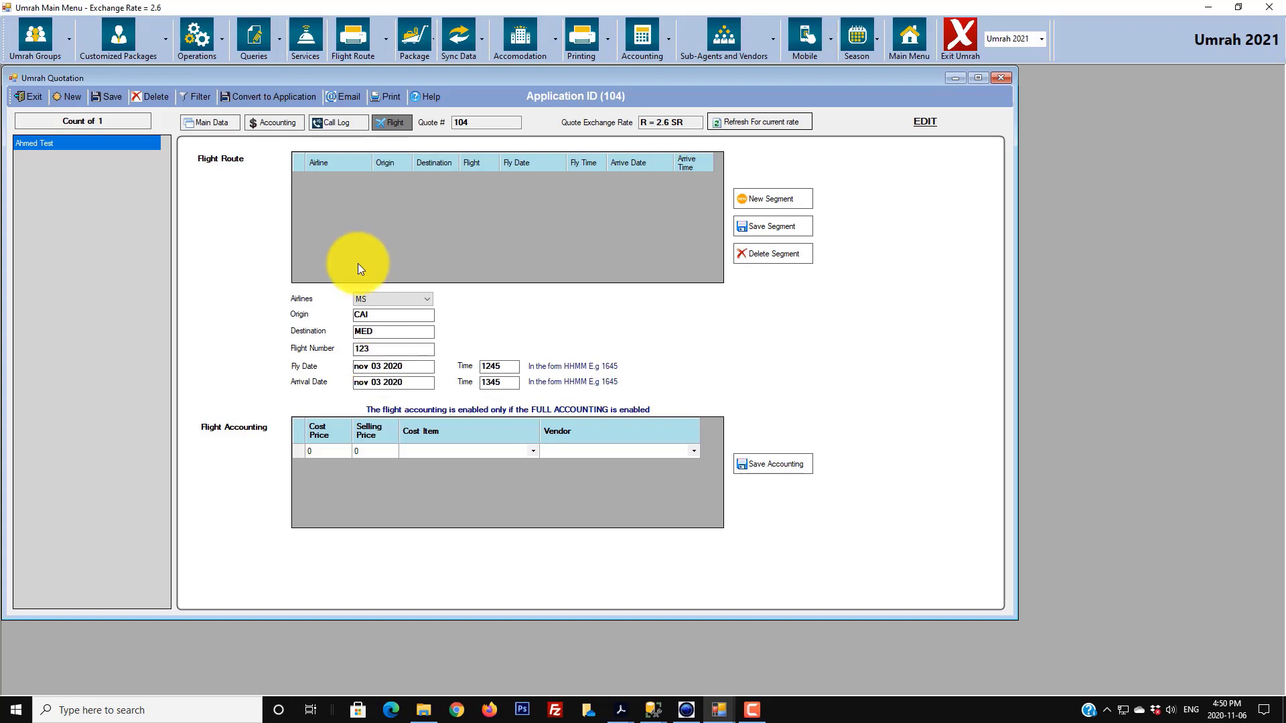
pyautogui.click(771, 230)
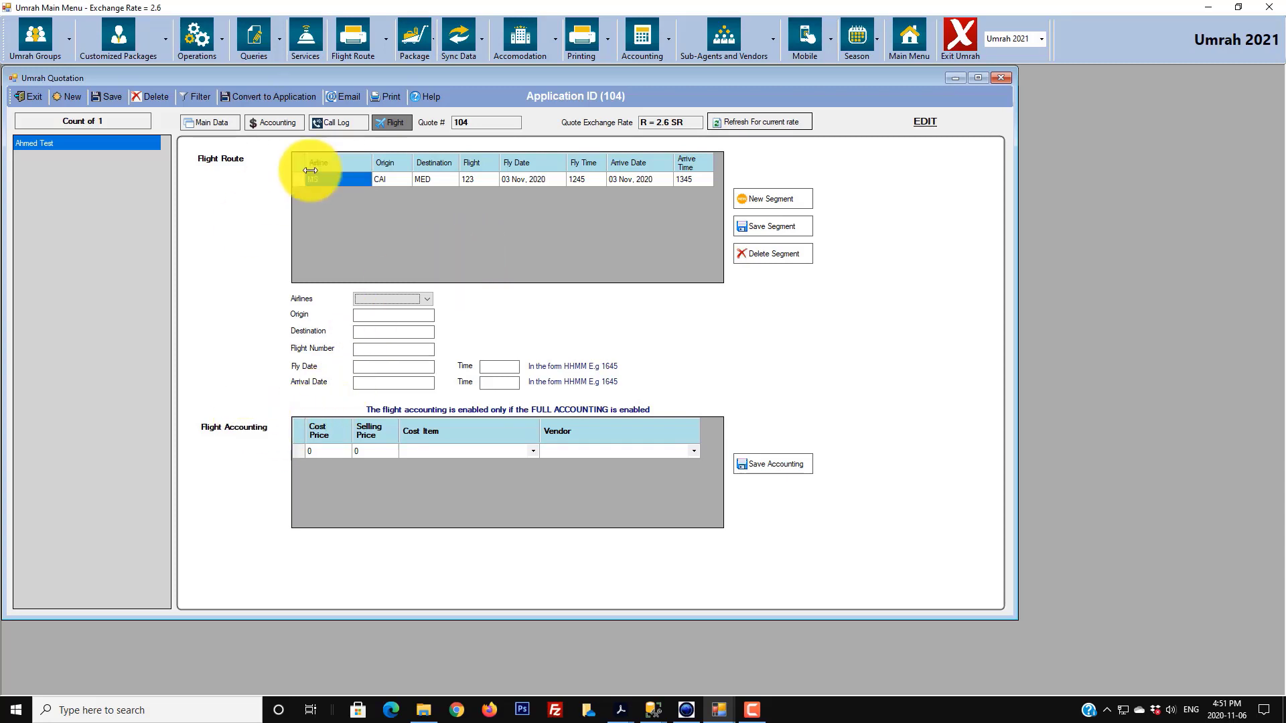
# - Save flight accounting: cost R500, selling R550, International Airfare from Flight Vendor
pyautogui.click(329, 452)
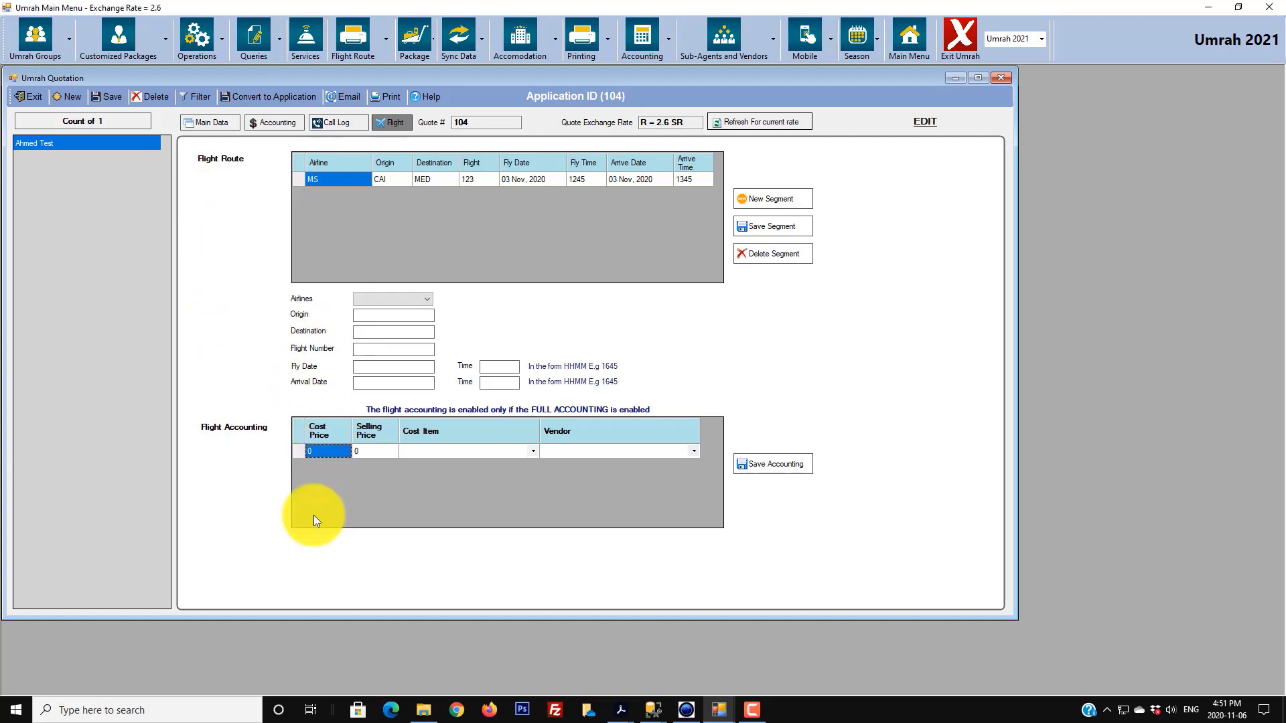
pyautogui.write('500')
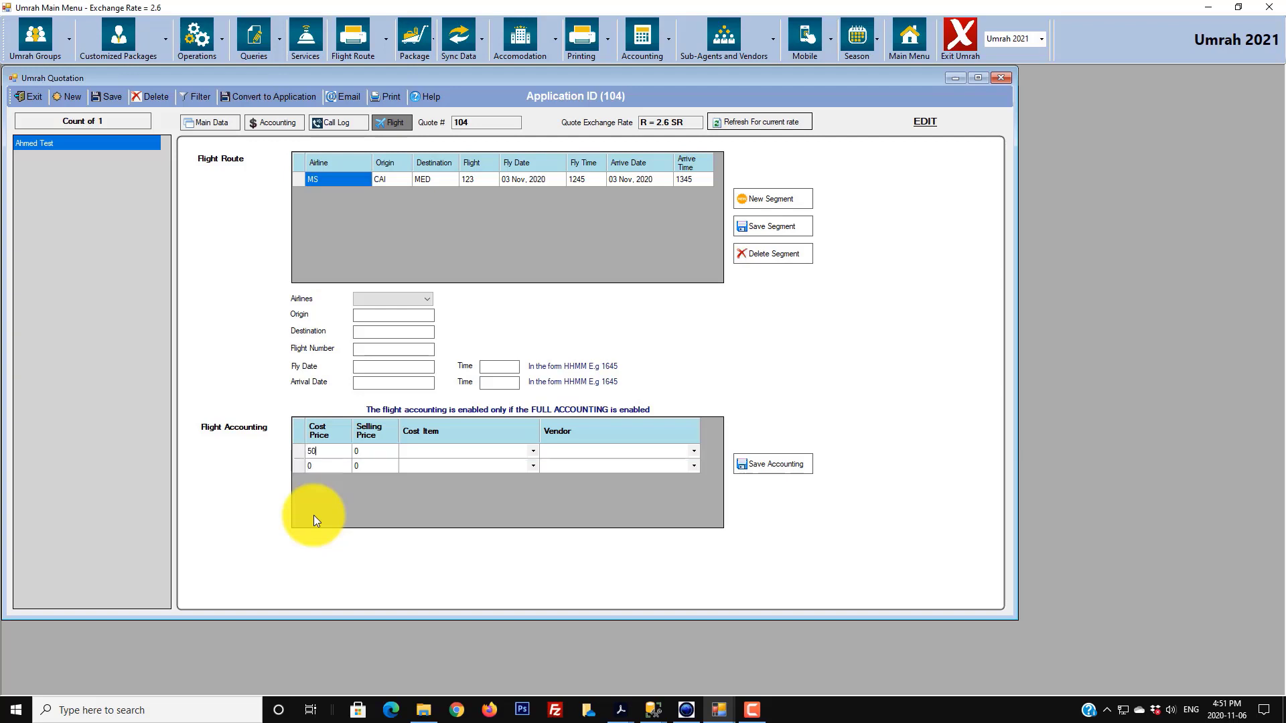
pyautogui.click(369, 449)
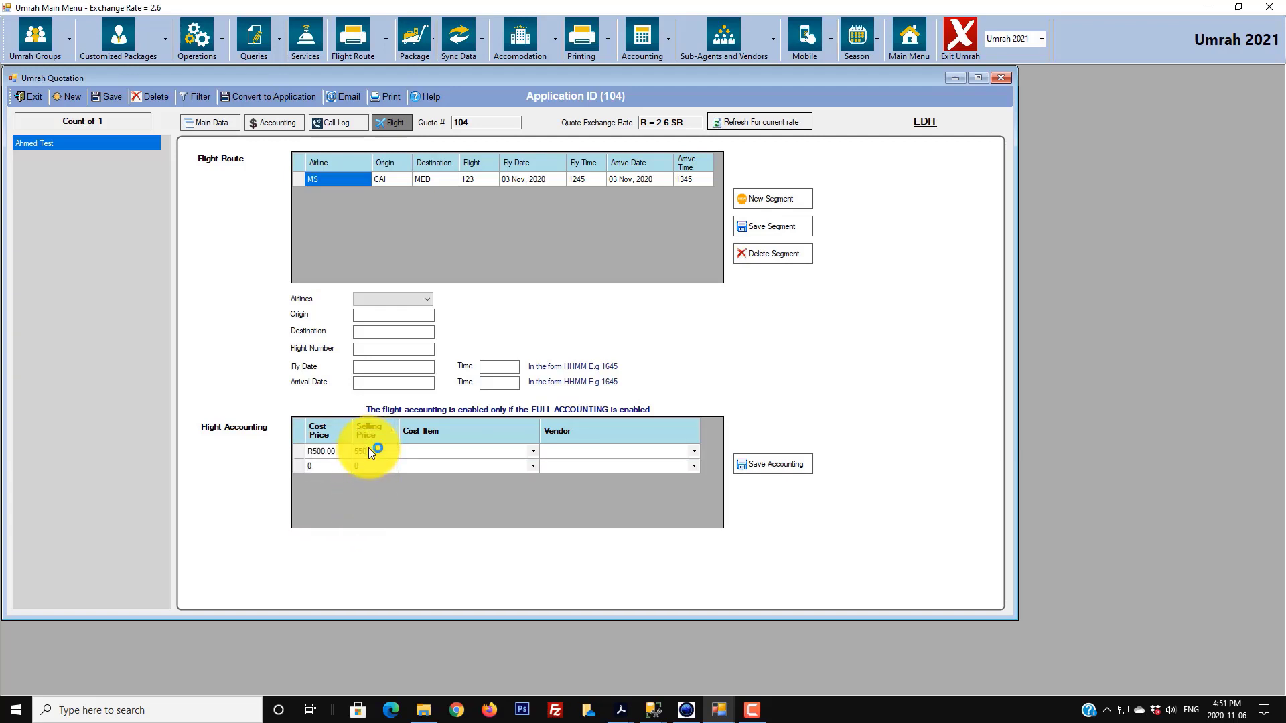
pyautogui.click(535, 454)
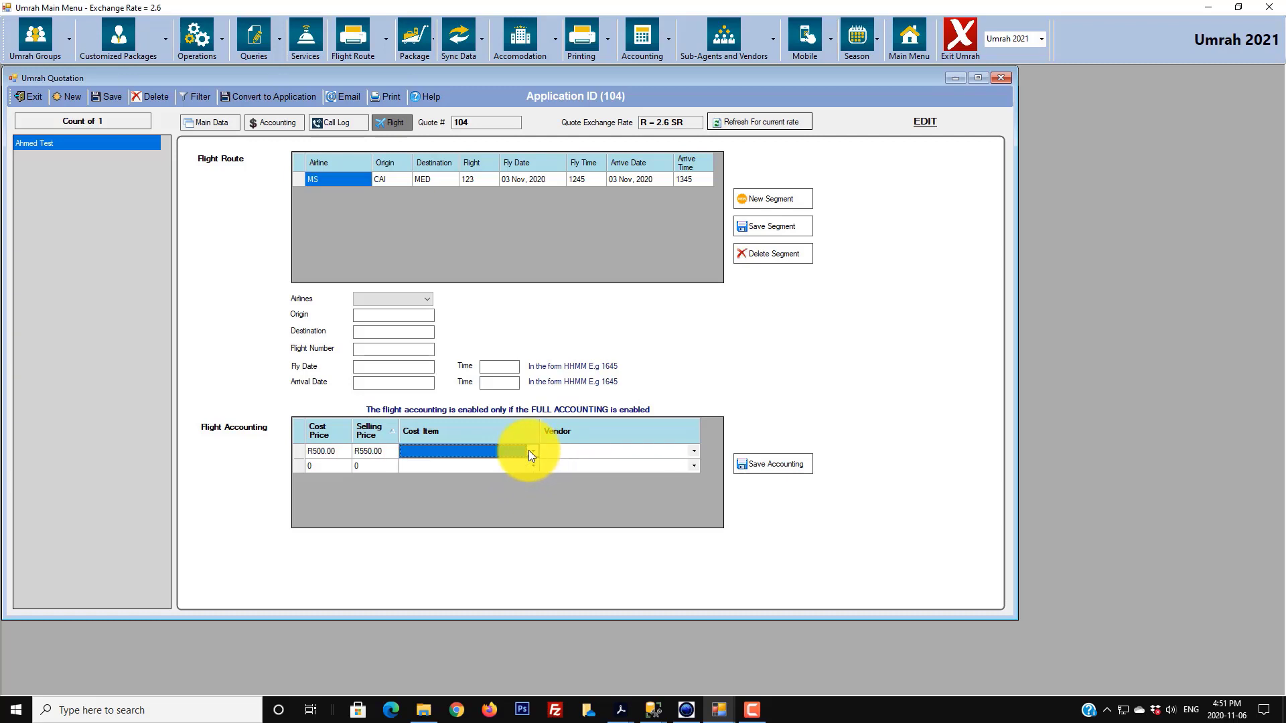
pyautogui.click(529, 450)
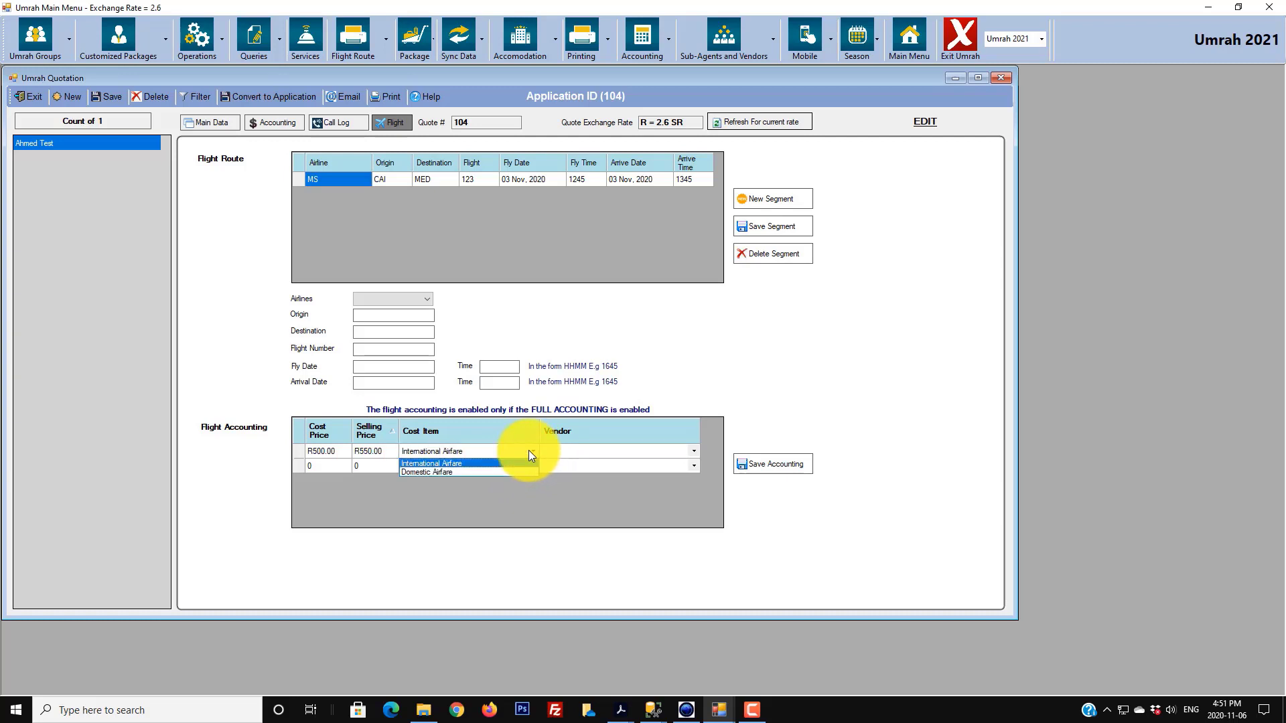
pyautogui.click(445, 465)
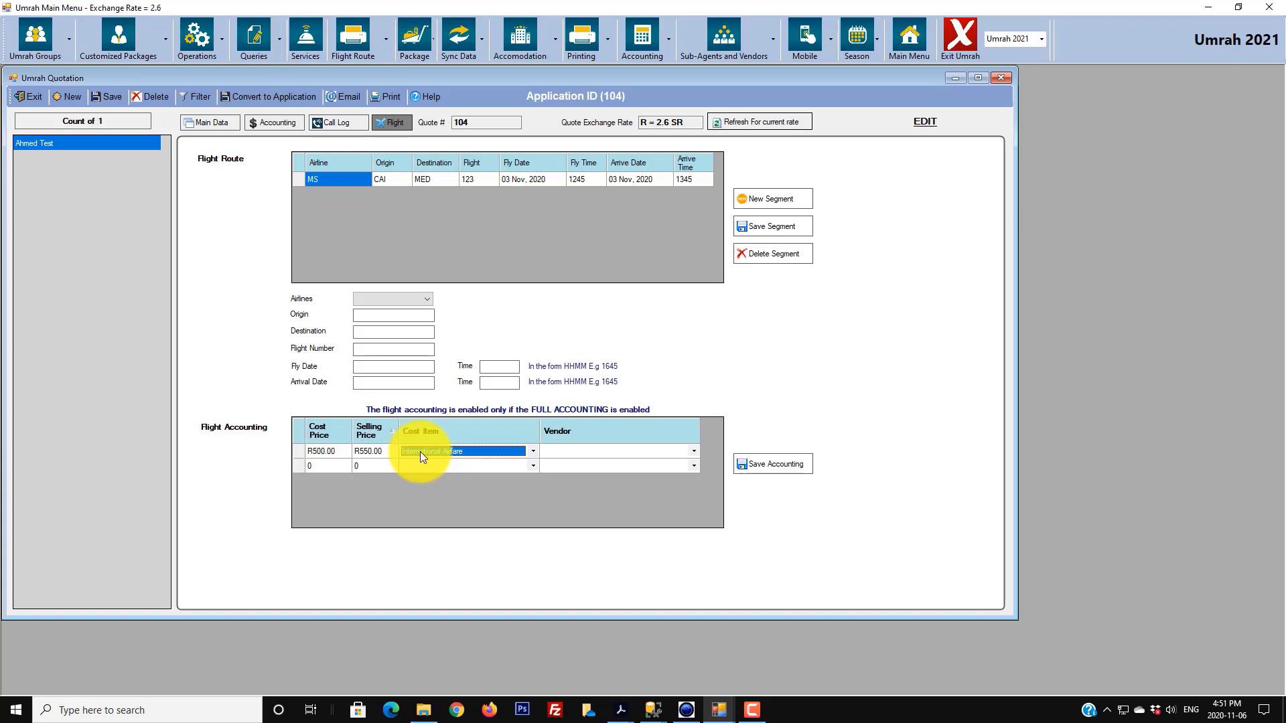
pyautogui.click(693, 452)
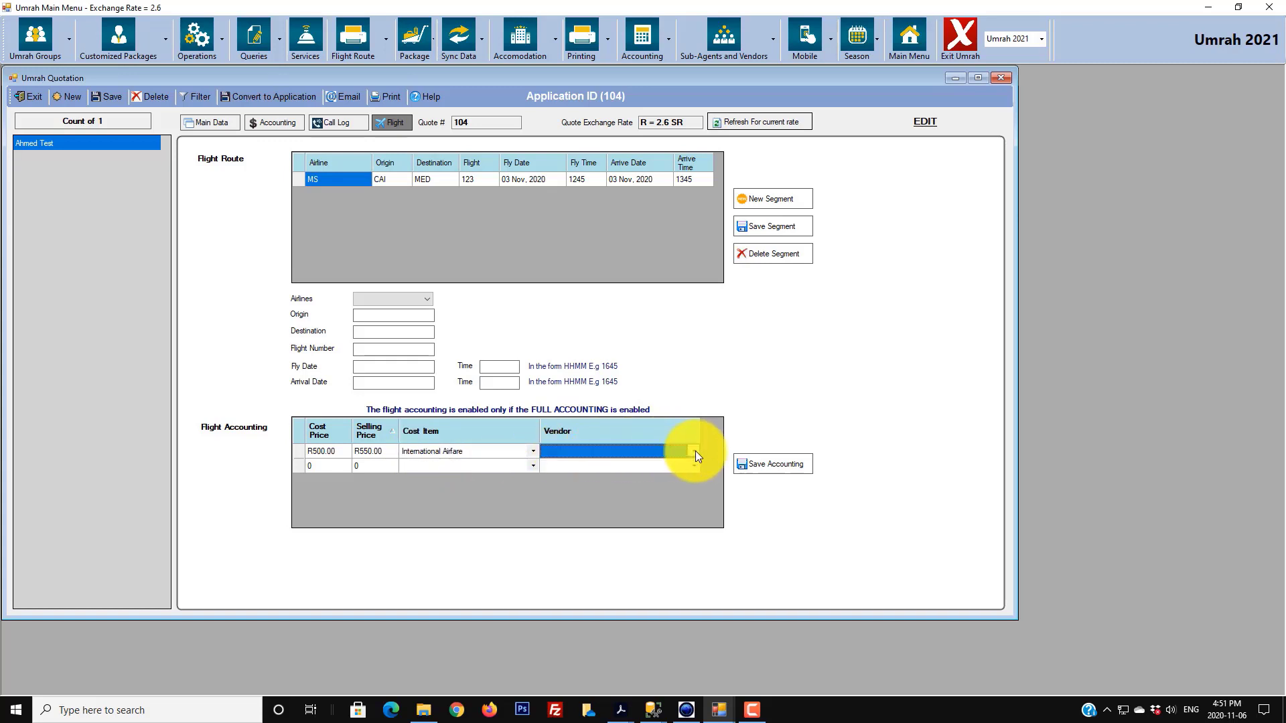
pyautogui.click(695, 451)
pyautogui.click(579, 492)
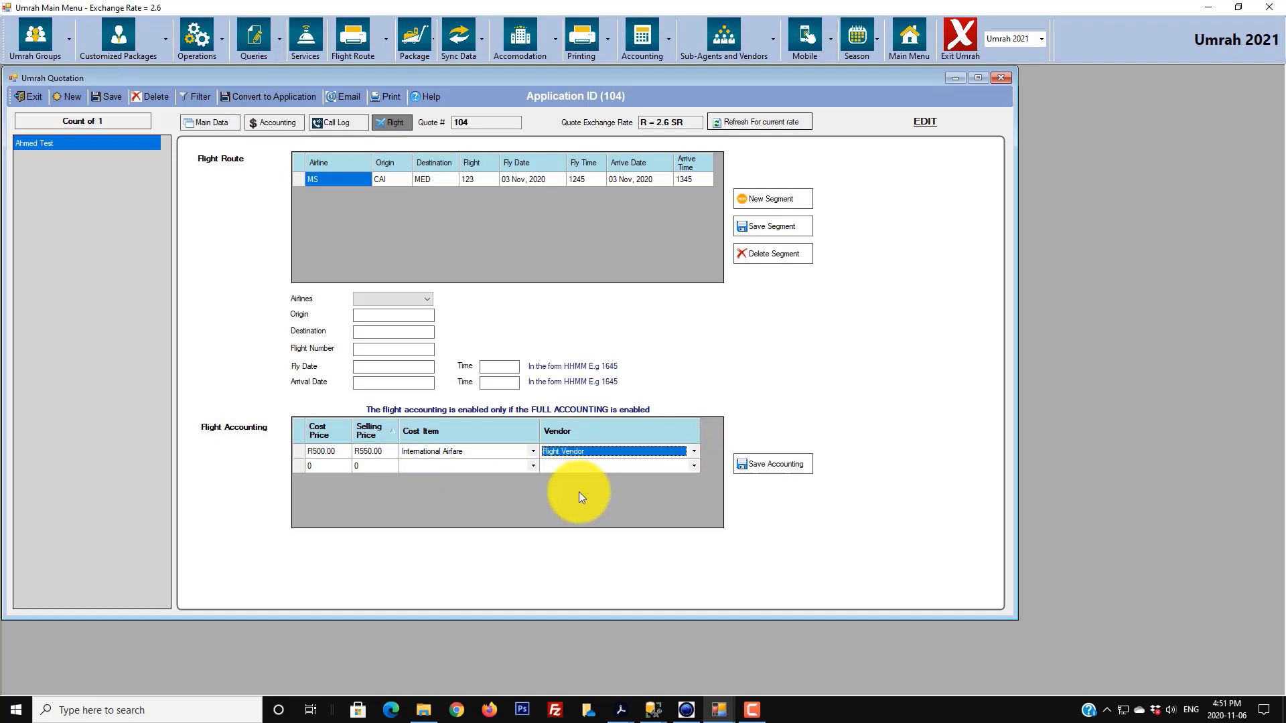
pyautogui.click(778, 469)
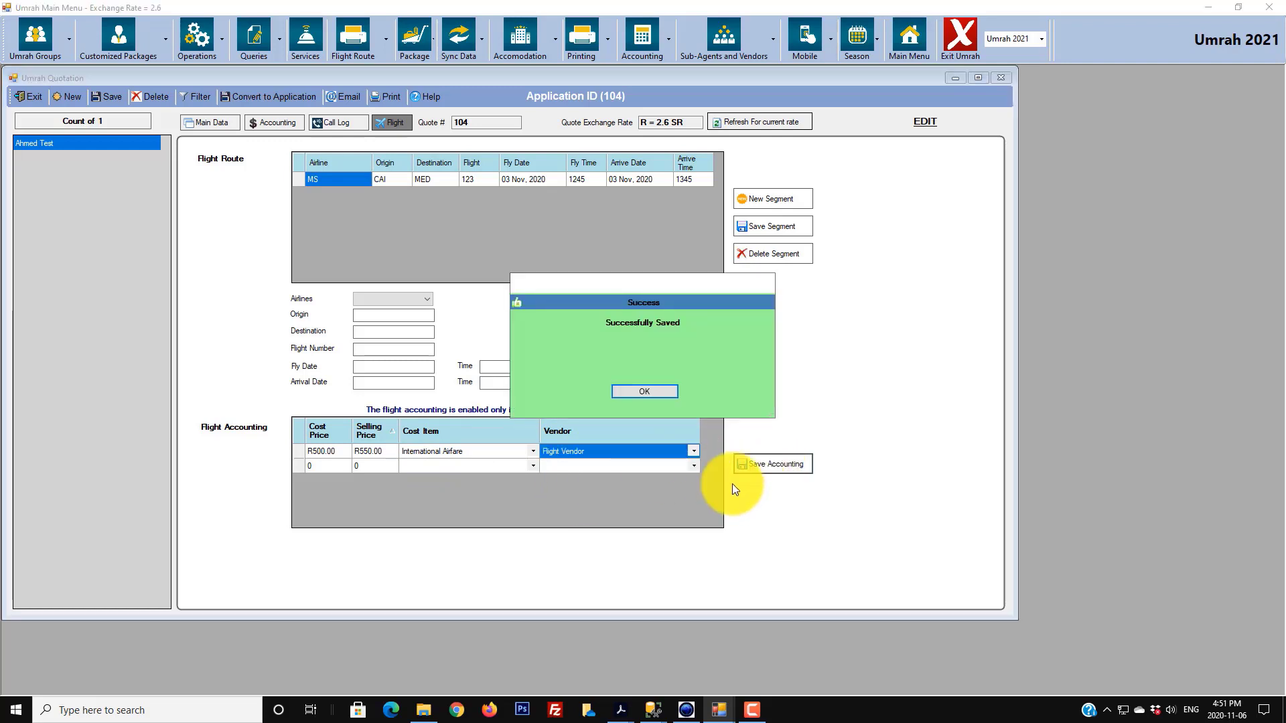
pyautogui.click(655, 394)
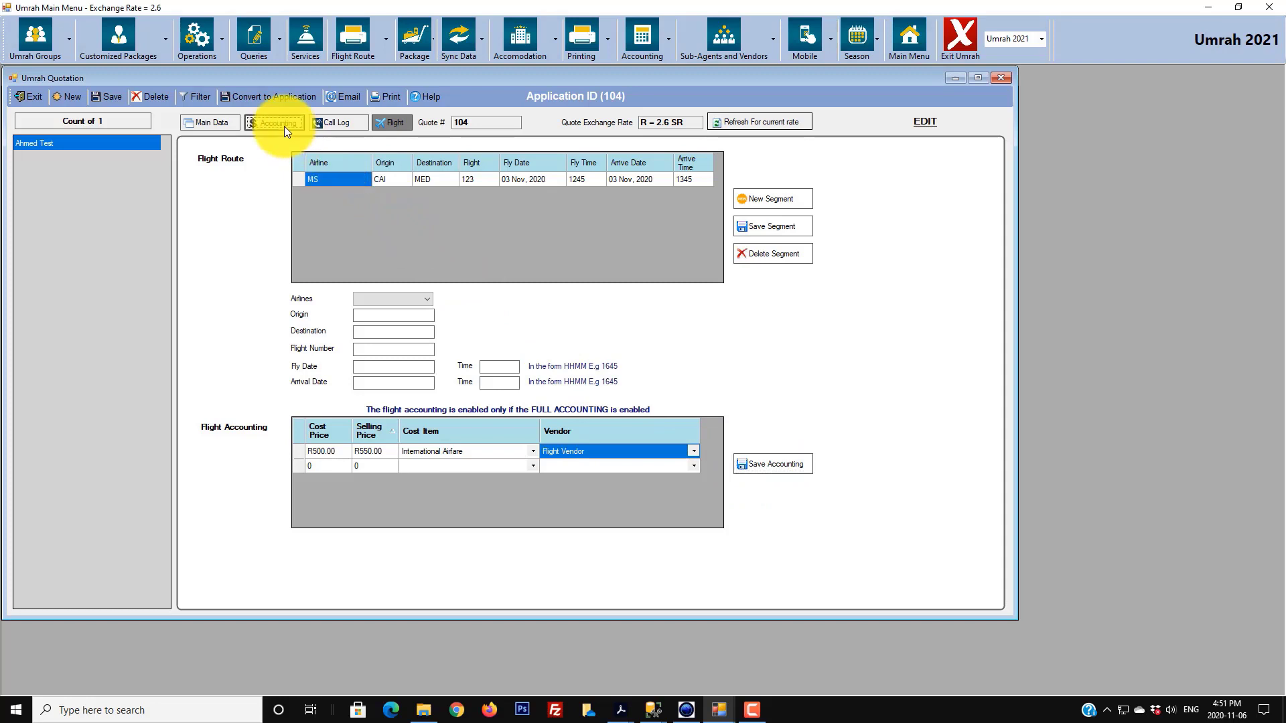
# - Show the Accounting breakdown and select the new Flight Trip line of R550.00
pyautogui.click(284, 126)
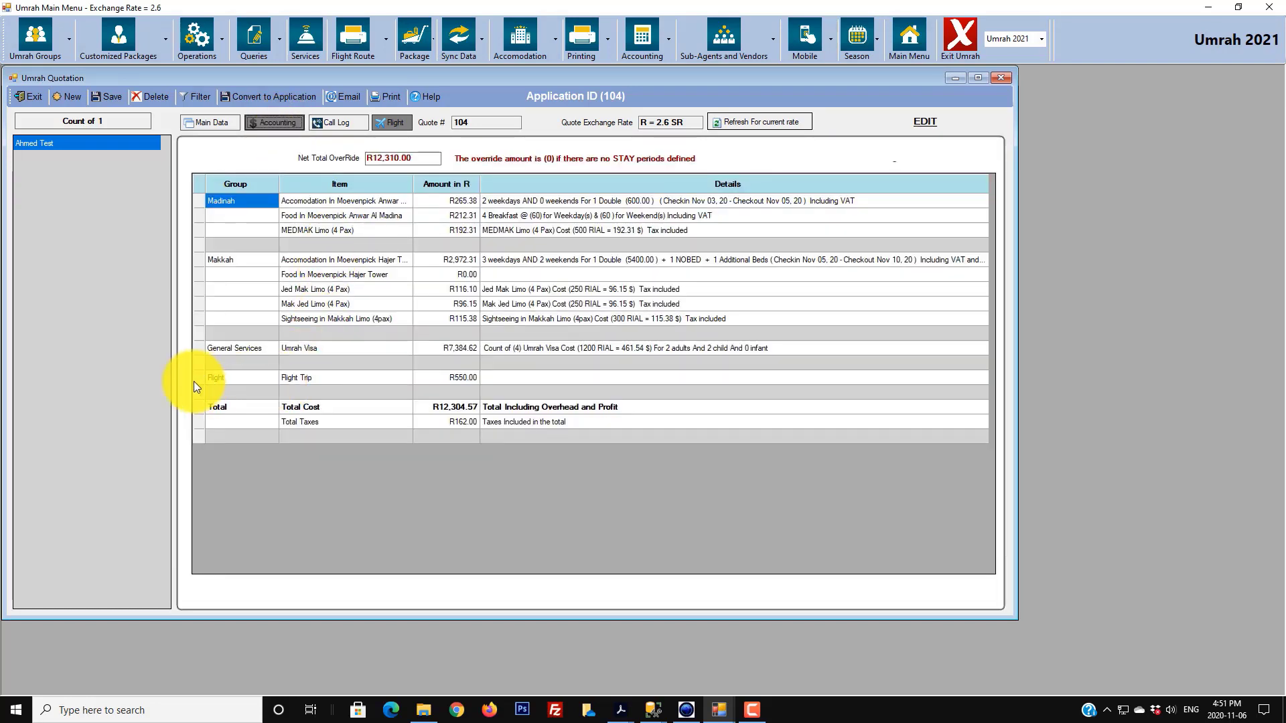
pyautogui.click(196, 379)
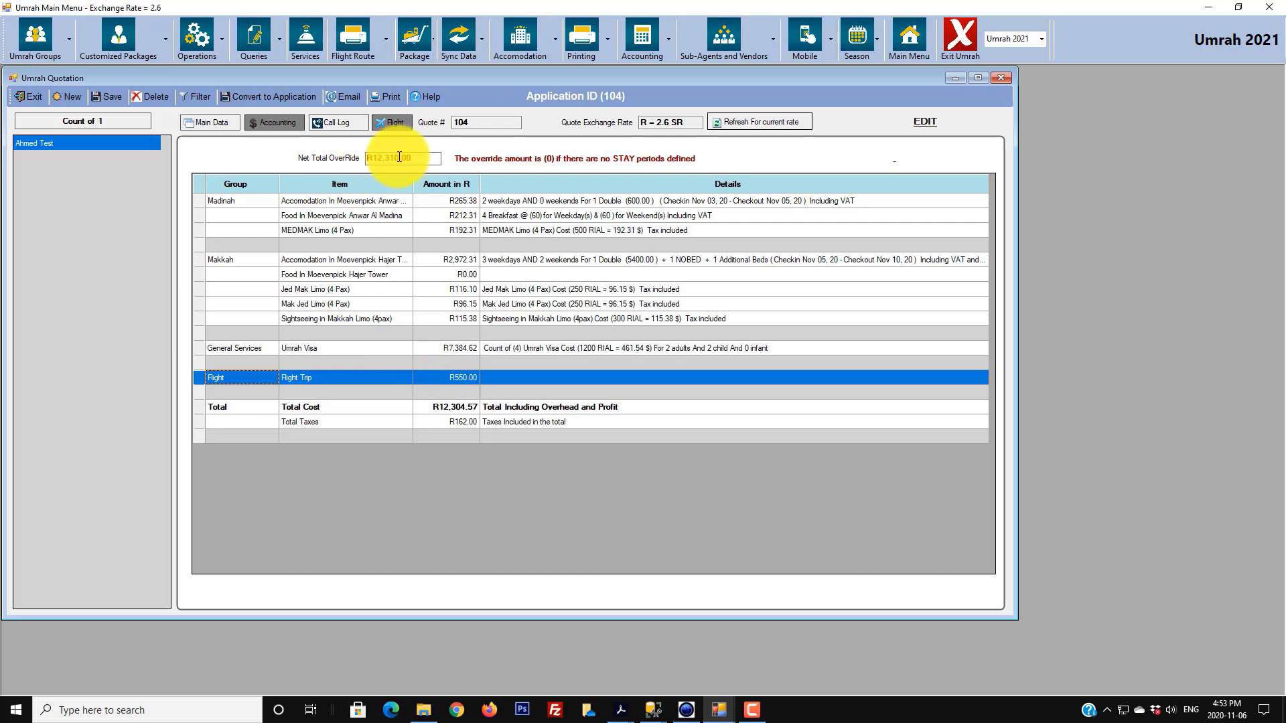
# - Browse the Main Data, Accounting and Flight pages, ending on quotation 104's empty call log
pyautogui.click(226, 119)
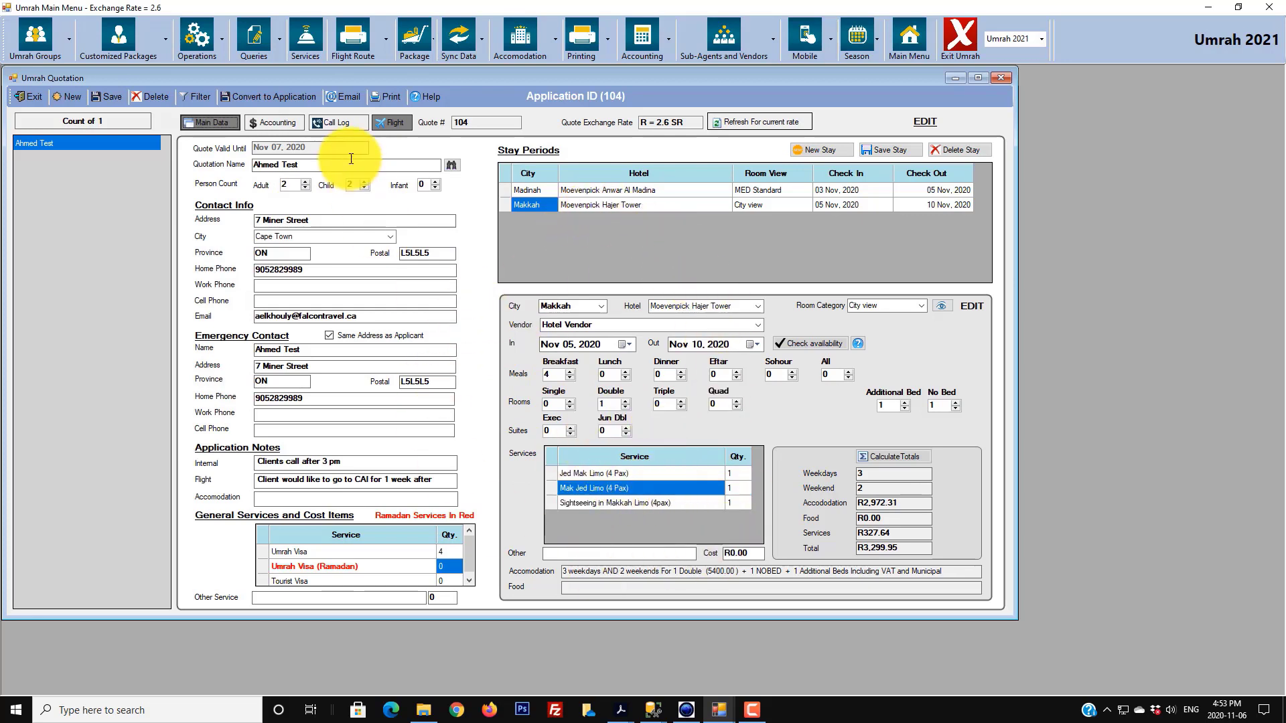
pyautogui.click(292, 123)
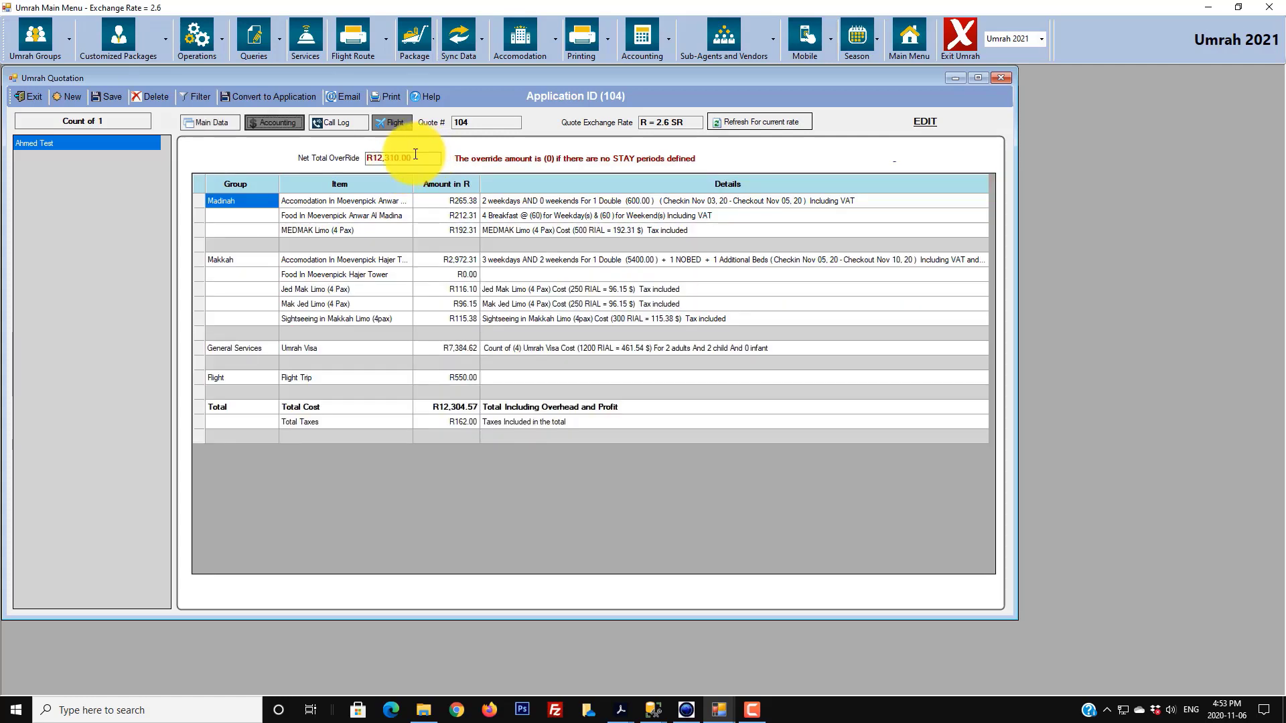
pyautogui.click(219, 120)
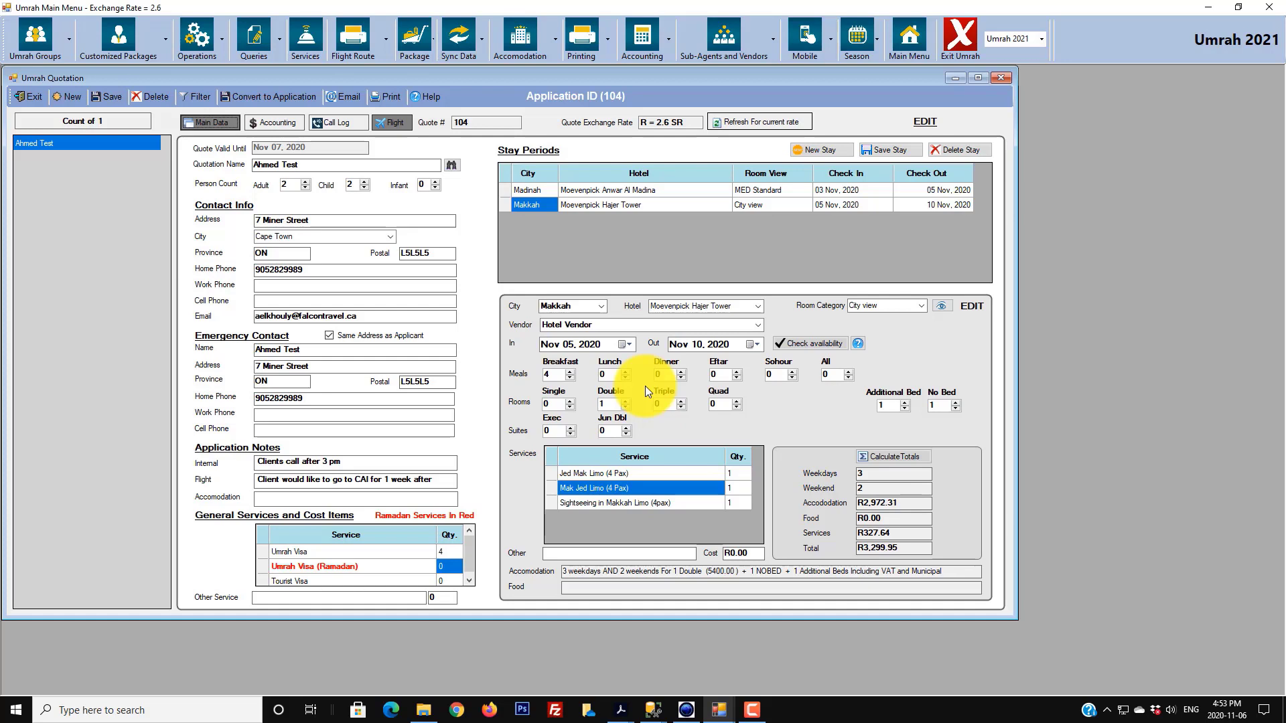
pyautogui.click(407, 125)
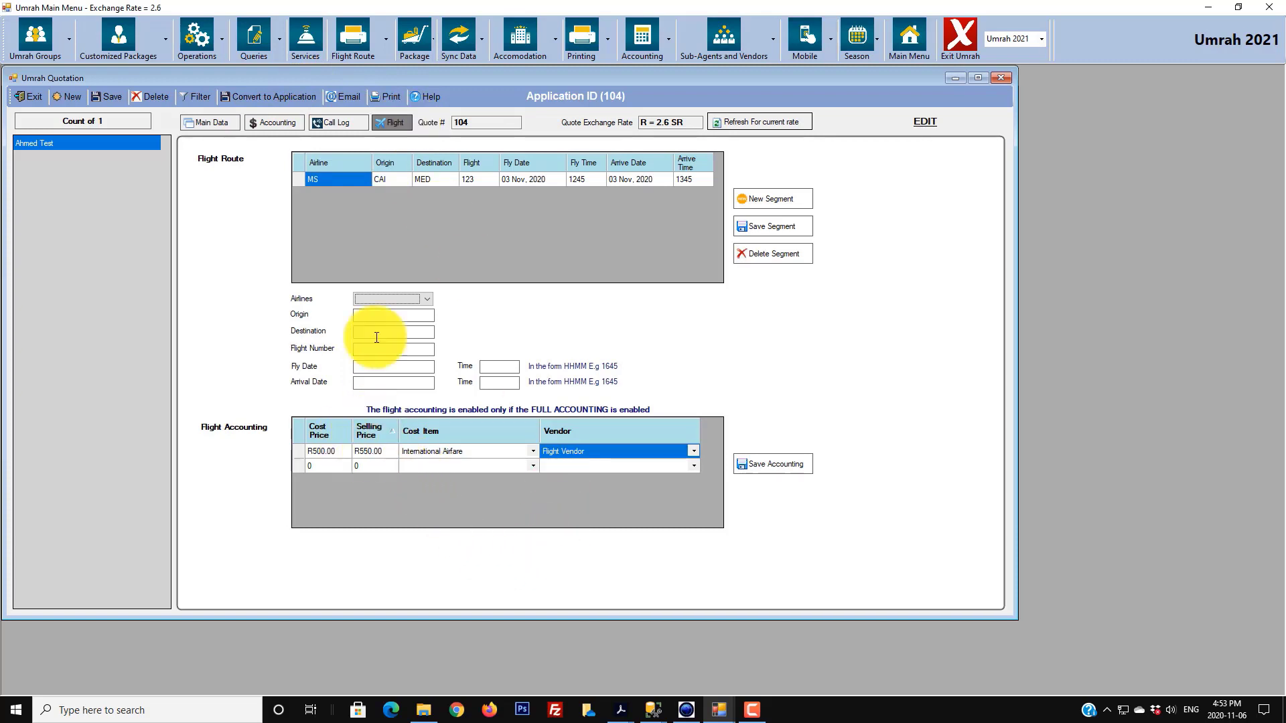
pyautogui.click(276, 125)
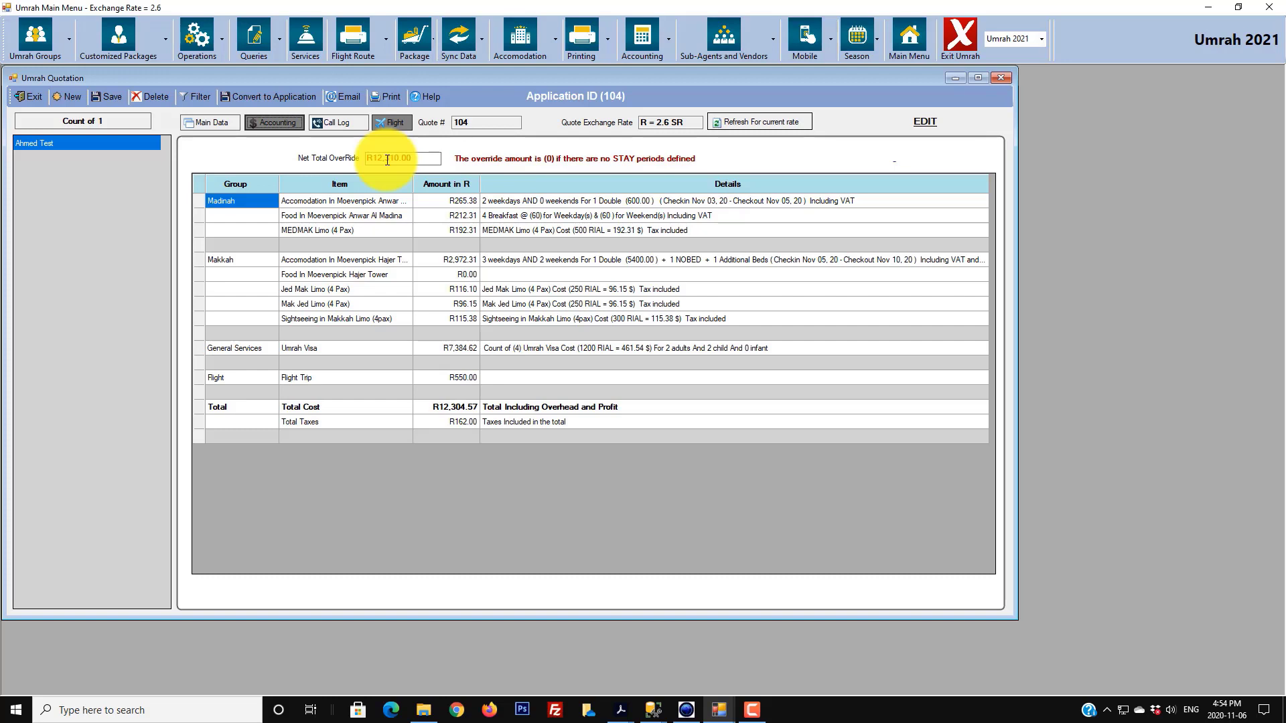
pyautogui.click(399, 126)
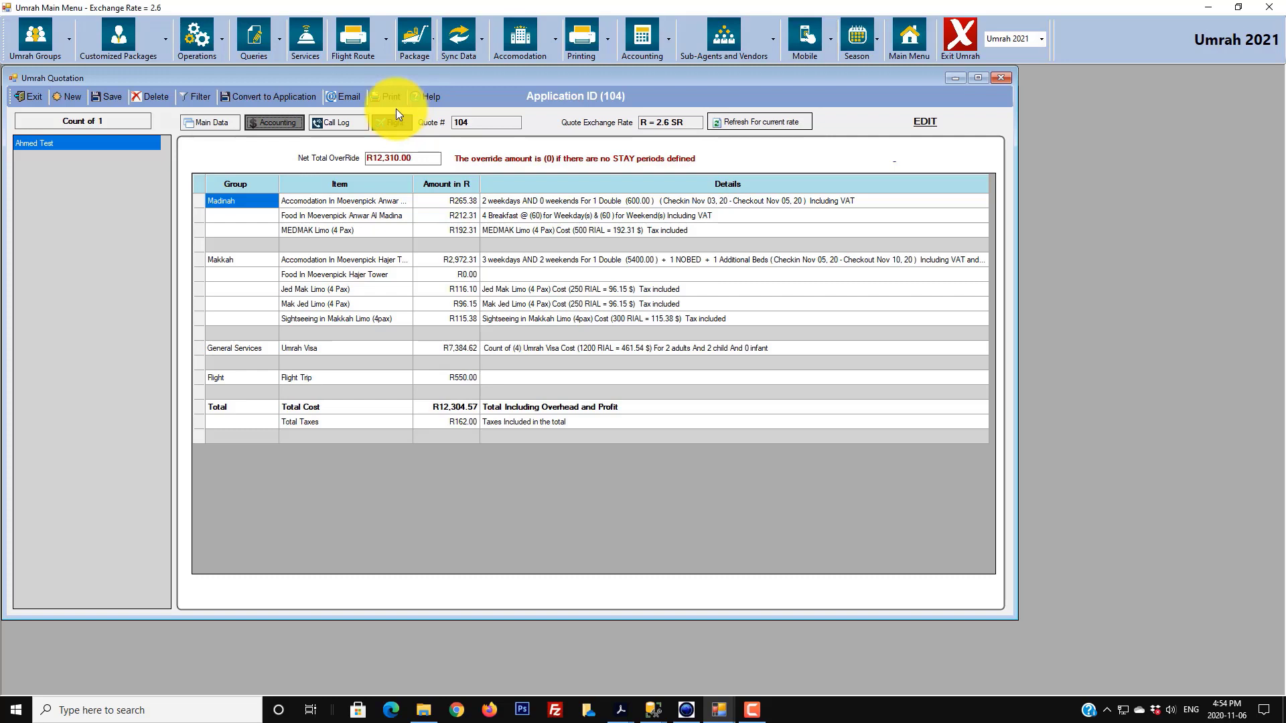
pyautogui.click(319, 124)
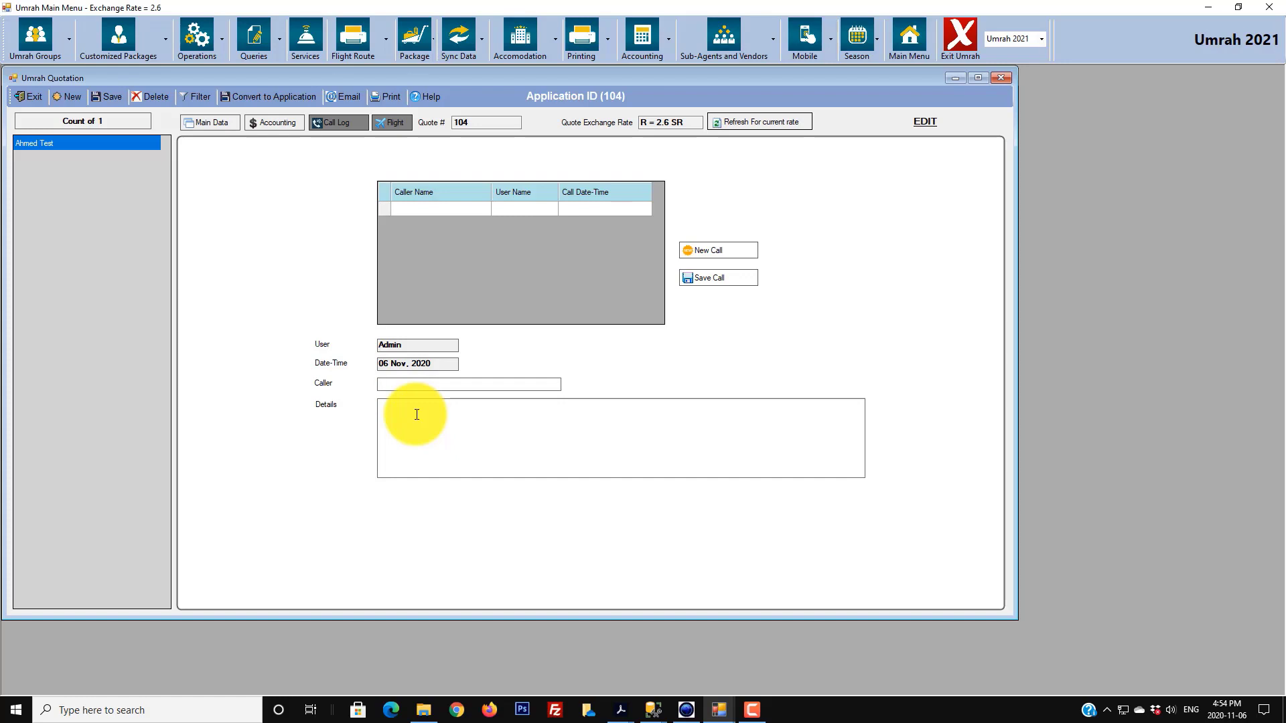
# - Log a call with the caller's name, noting the client is happy and will consult his wife
pyautogui.press('Tab')
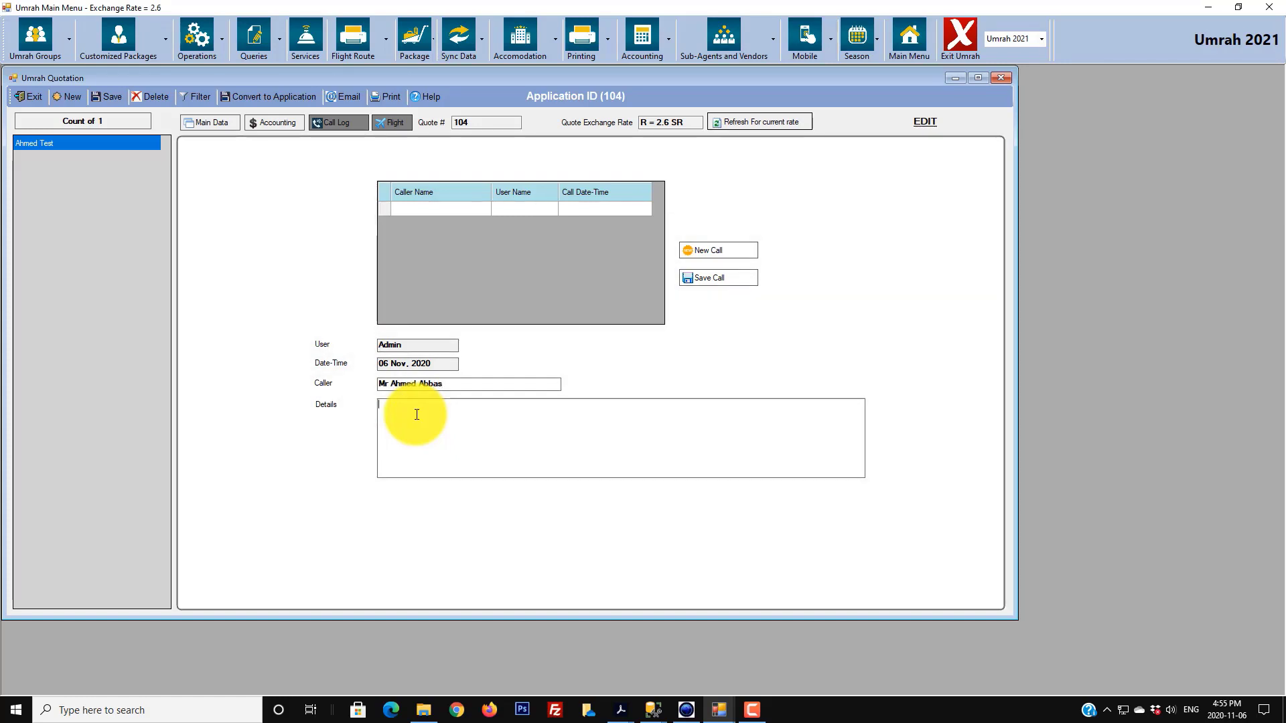
pyautogui.write('Client is very happy about ')
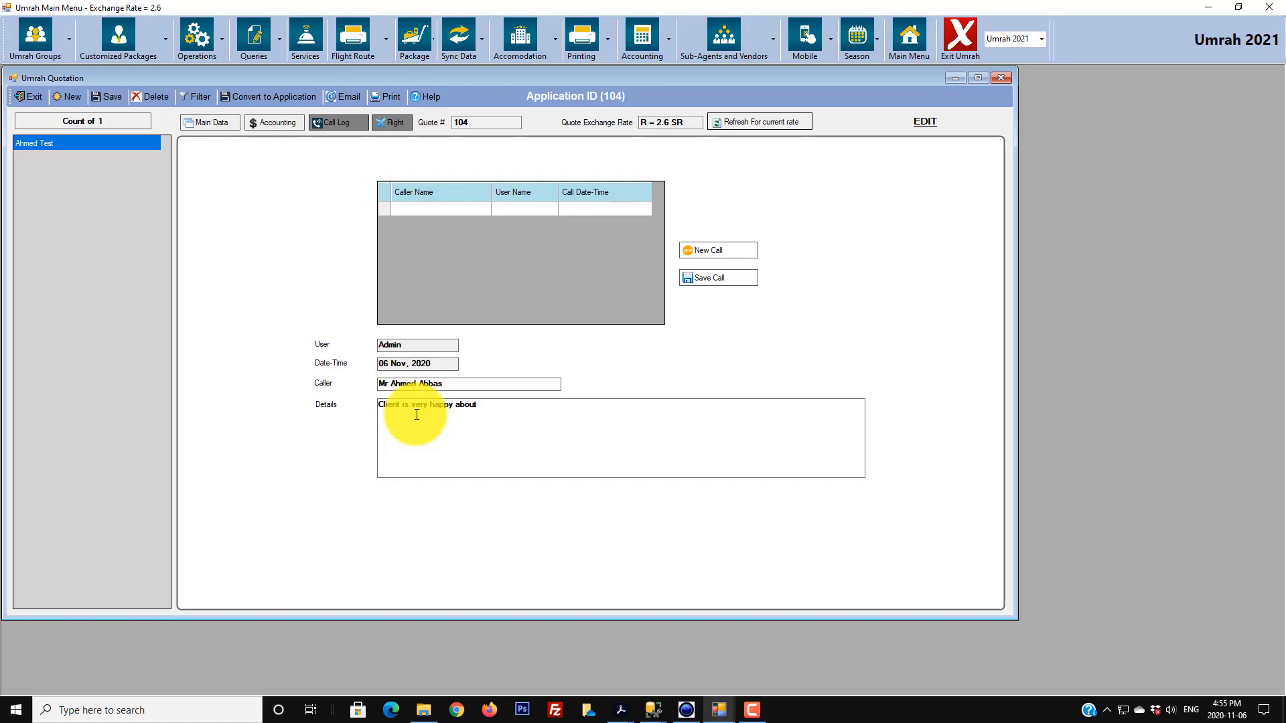
pyautogui.write('the quotation and wanted to cons')
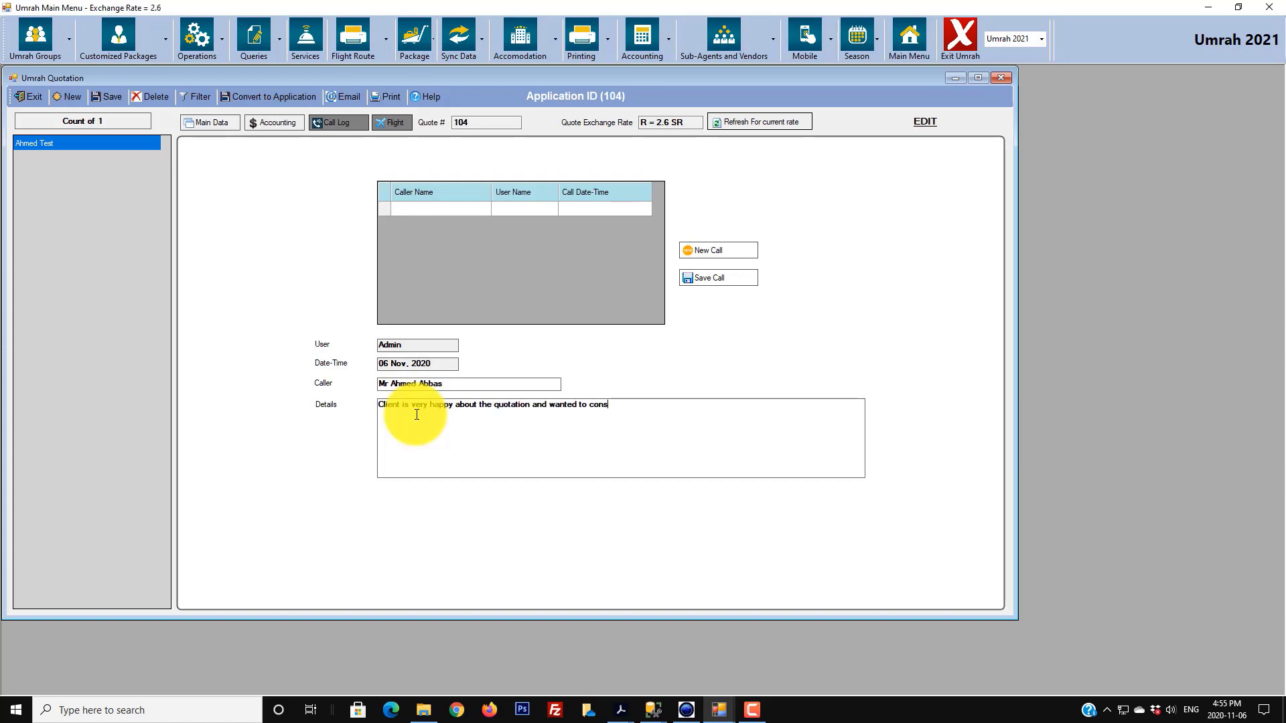
pyautogui.write('ult with his wife and get back')
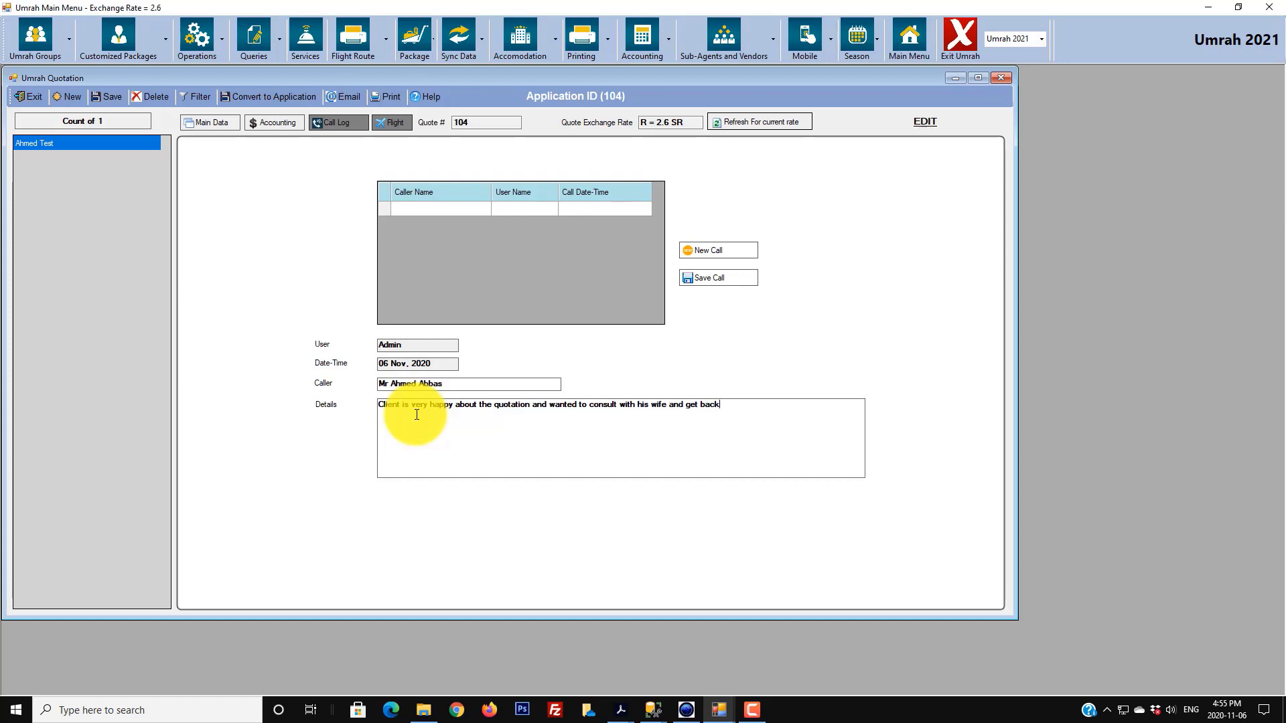
pyautogui.write(' to us in the morning.')
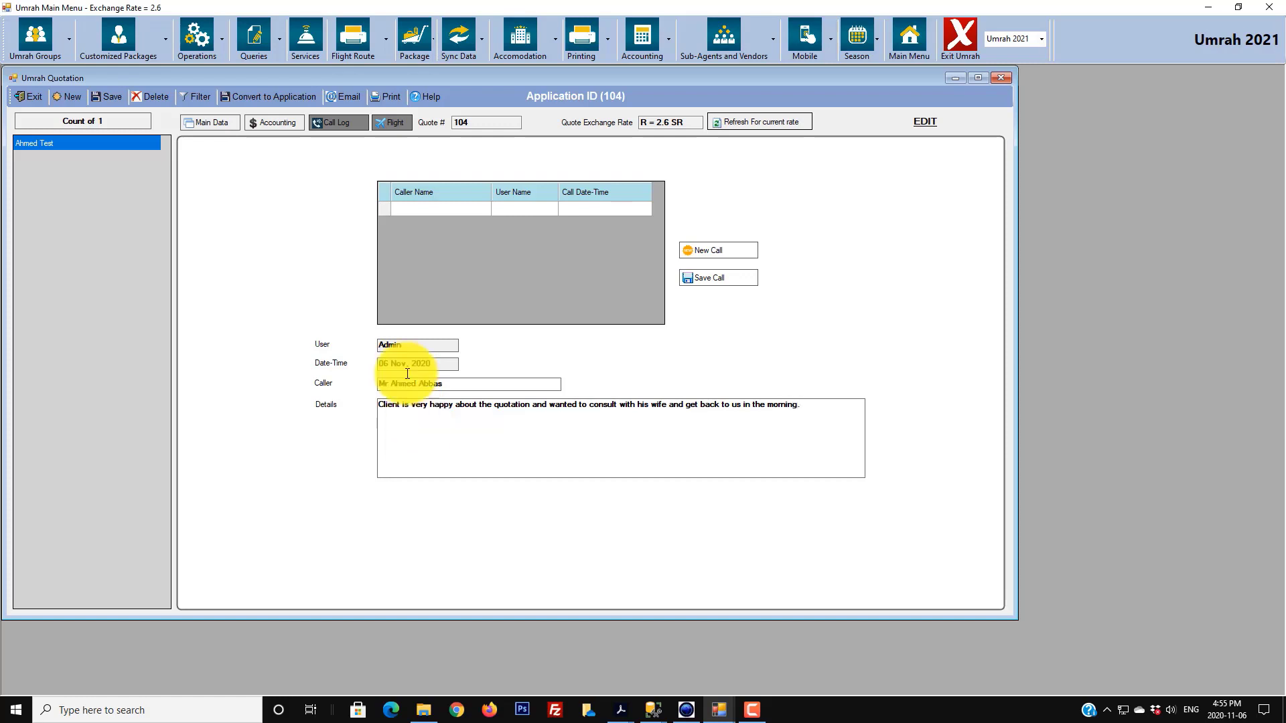
pyautogui.click(688, 280)
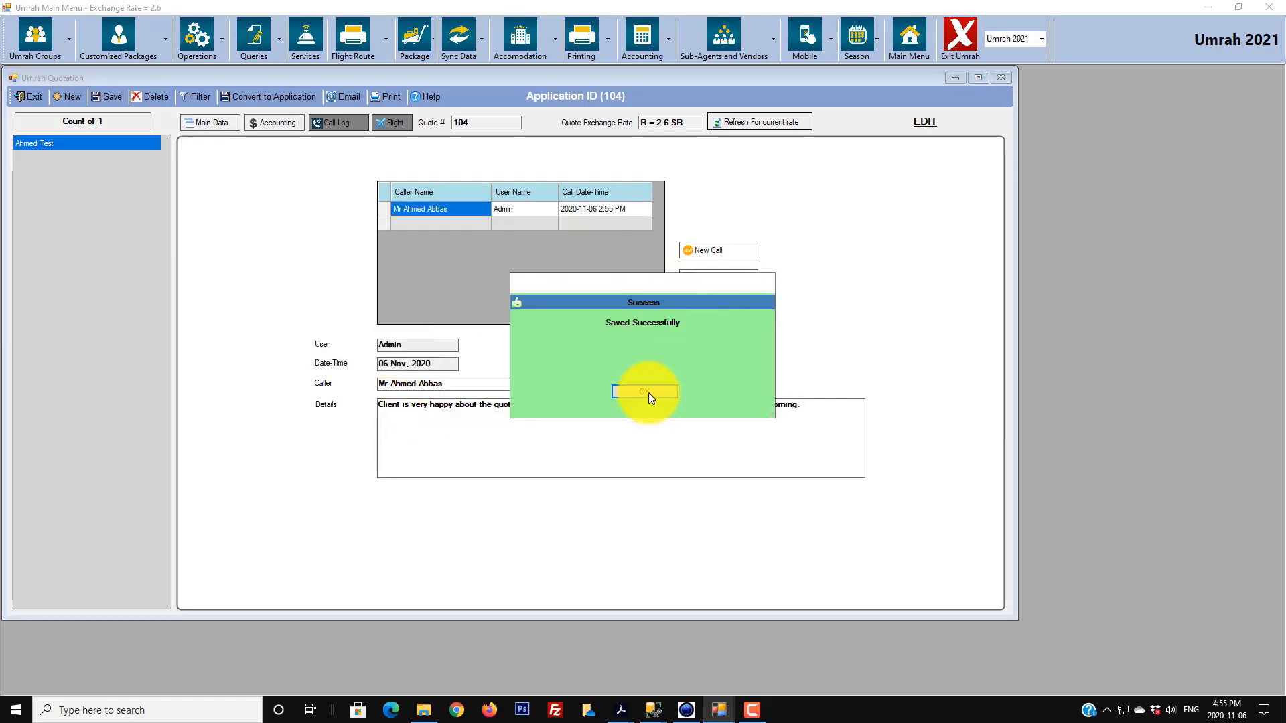
pyautogui.click(646, 393)
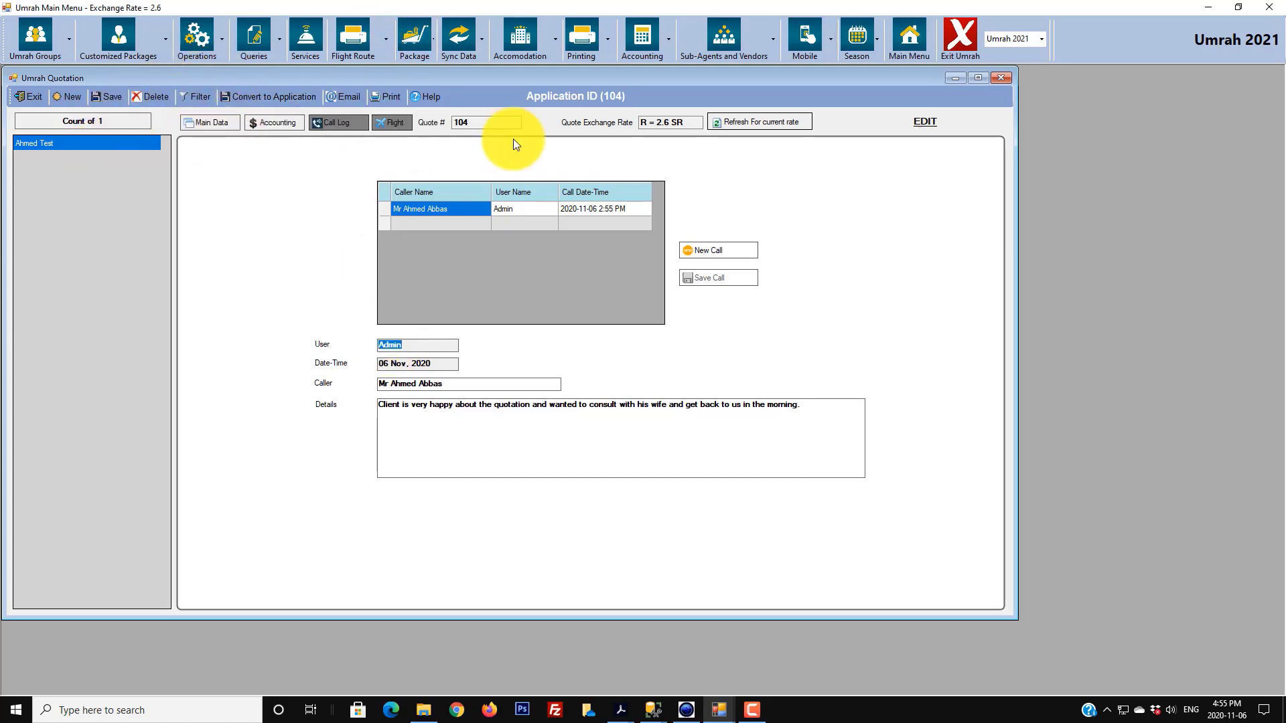
# - Filter the applications by quote ID and reload application 104's main data
pyautogui.click(202, 98)
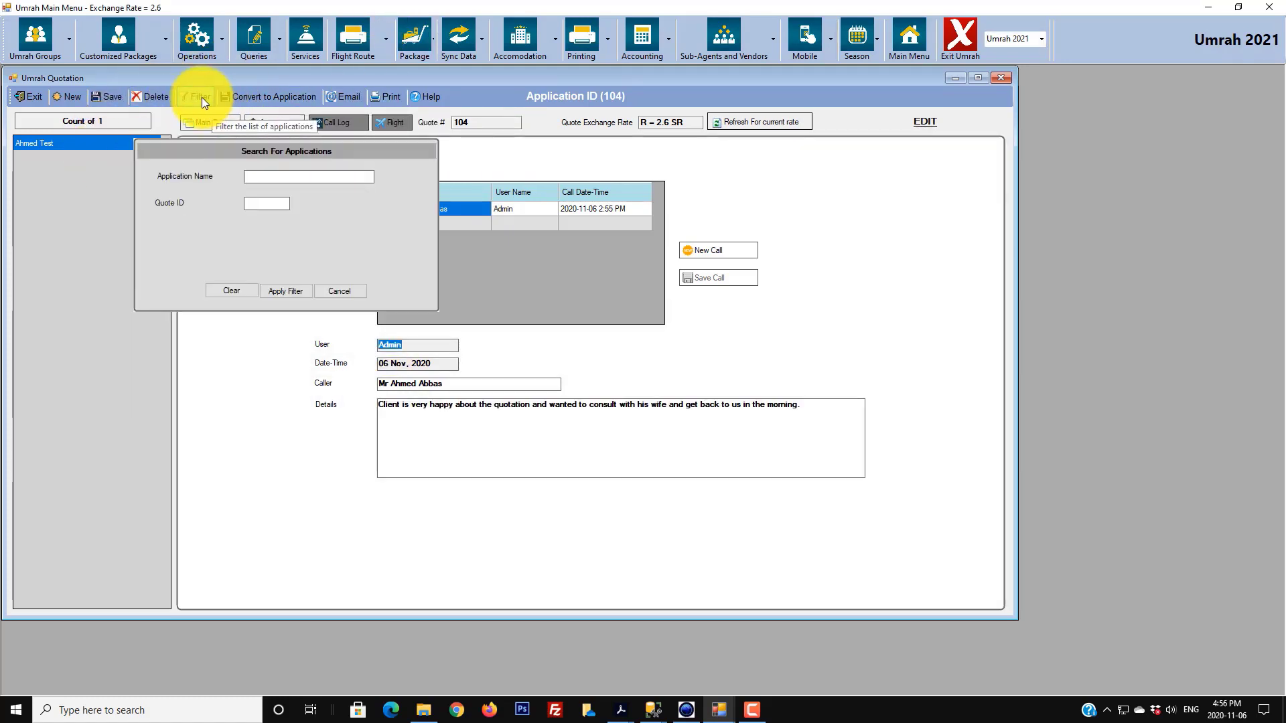
pyautogui.click(253, 203)
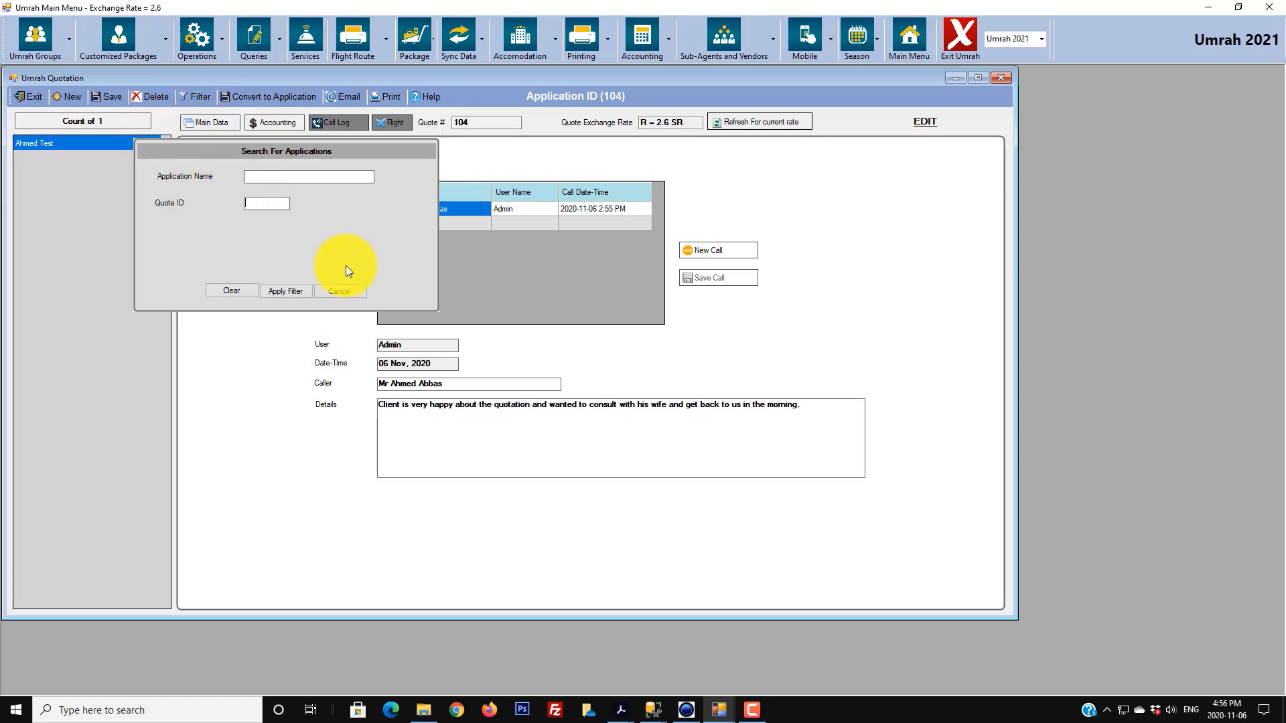
pyautogui.write('104')
pyautogui.click(296, 295)
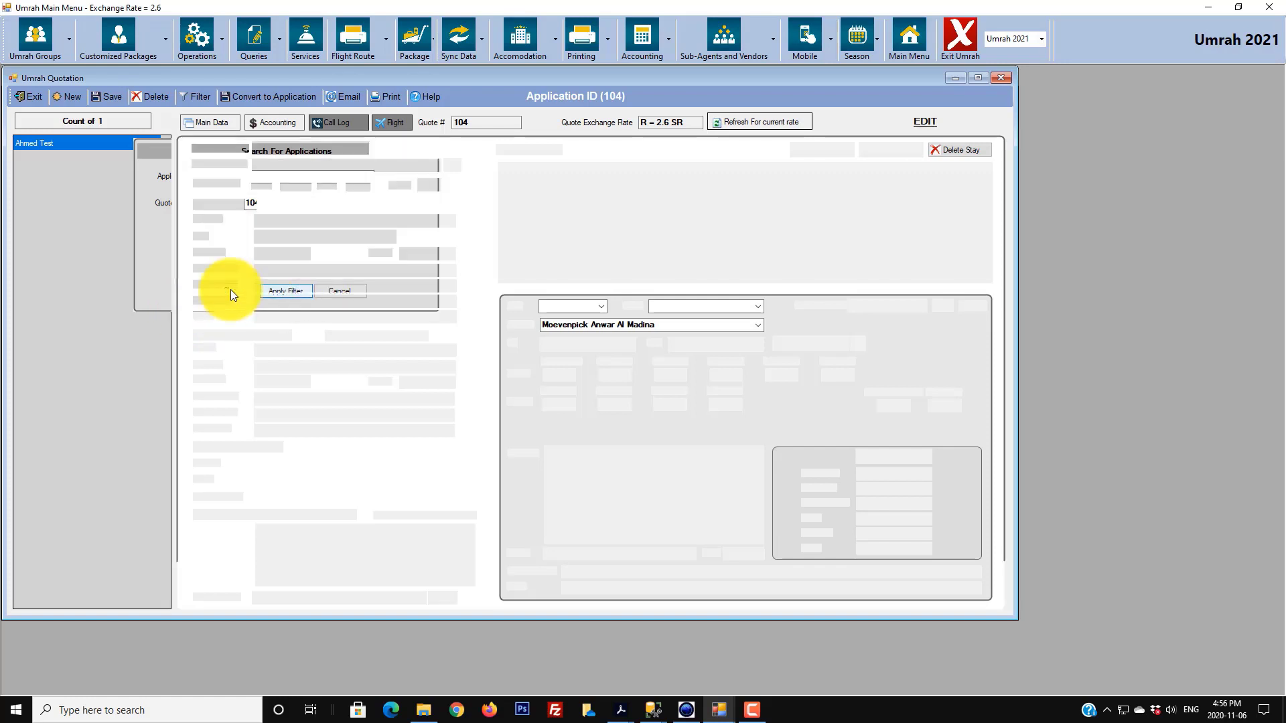
pyautogui.click(31, 143)
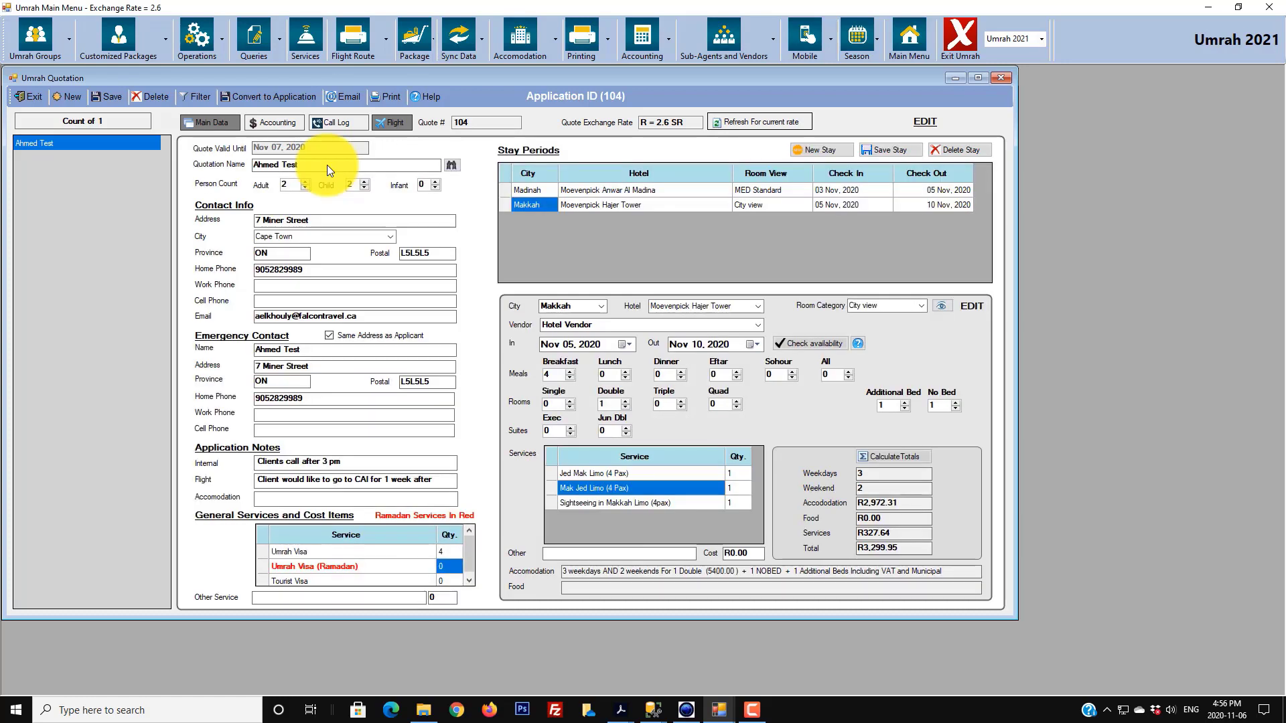
# - Review the saved call's notes, then return to Main Data and bring up the email-sending window
pyautogui.click(344, 125)
pyautogui.click(380, 210)
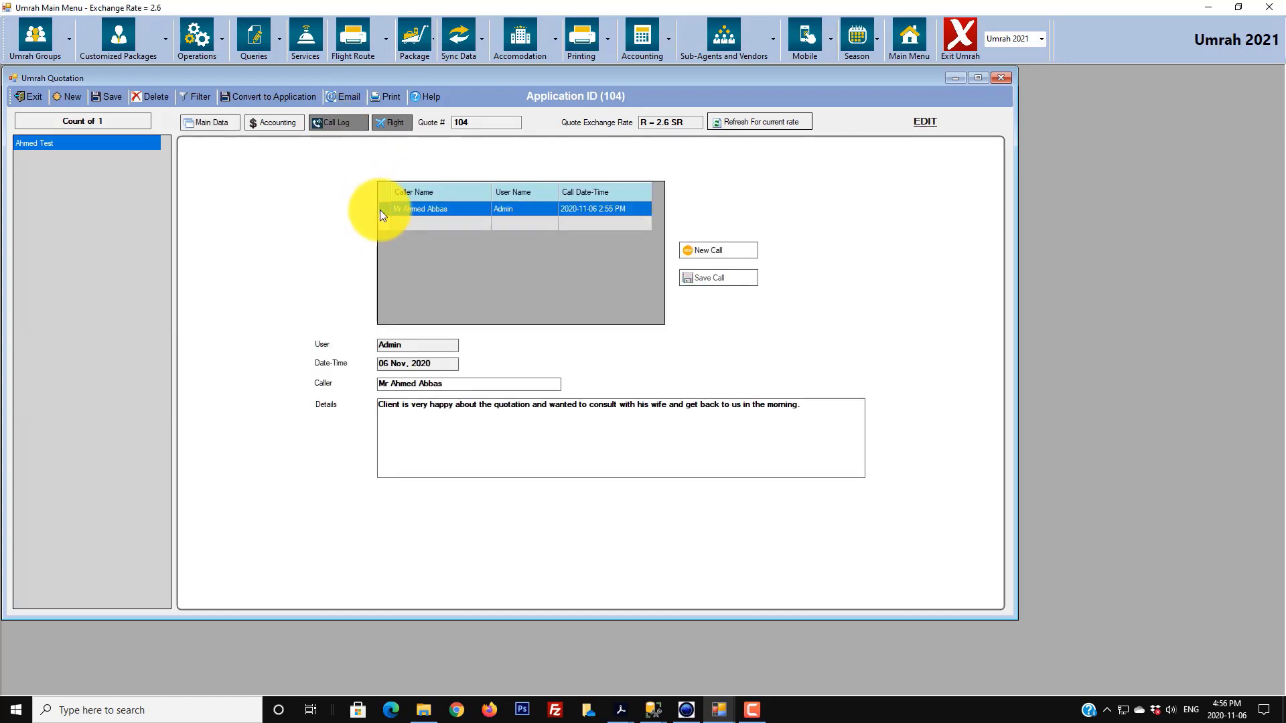
pyautogui.moveTo(410, 405); pyautogui.dragTo(841, 397)
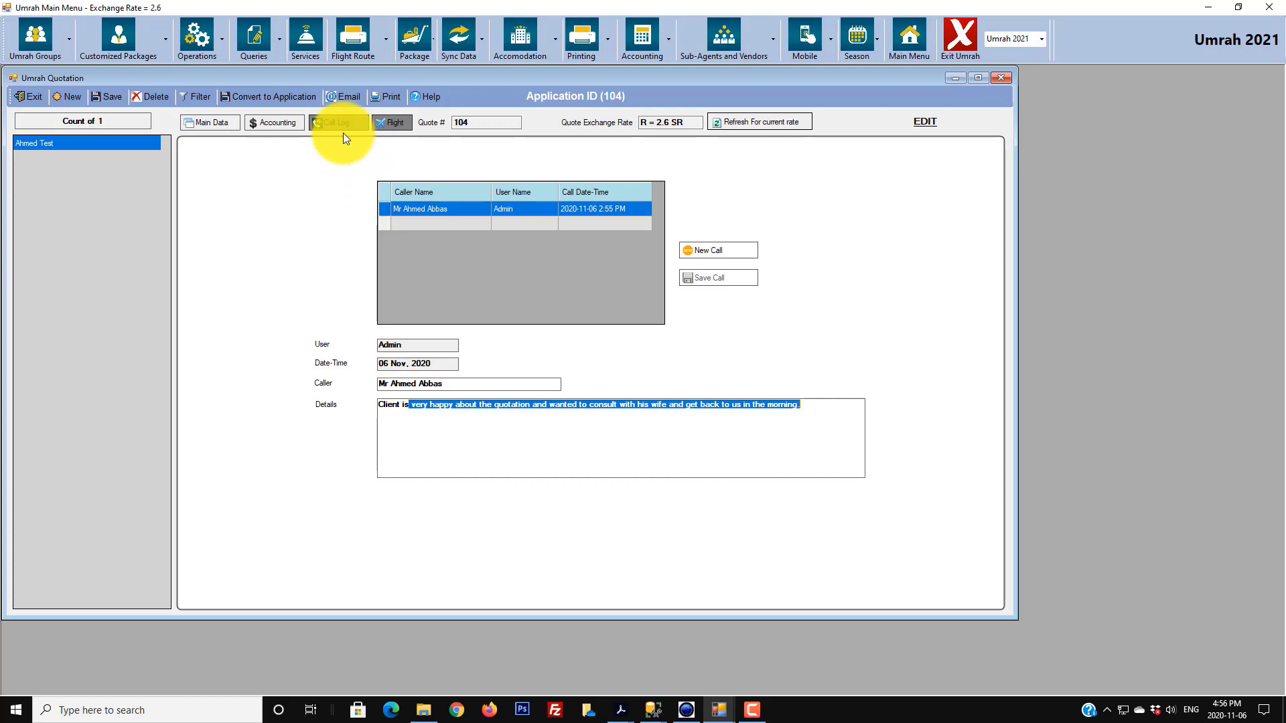
pyautogui.click(201, 121)
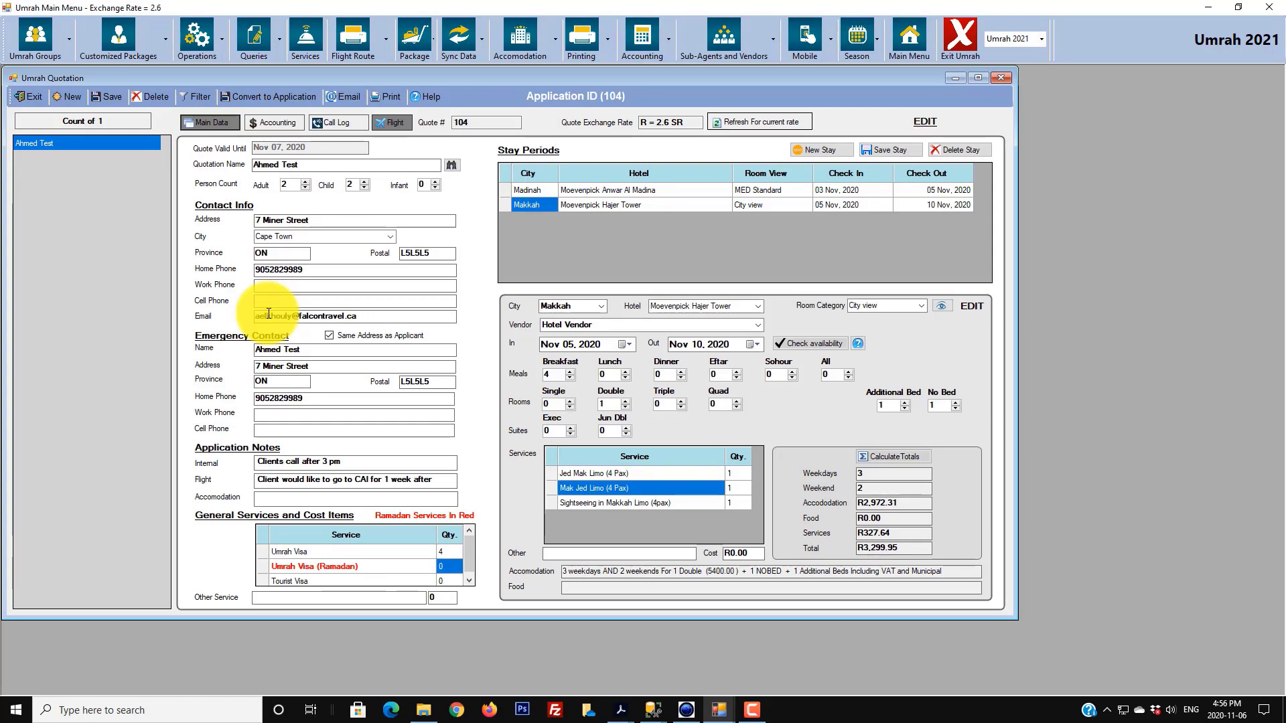
pyautogui.click(335, 102)
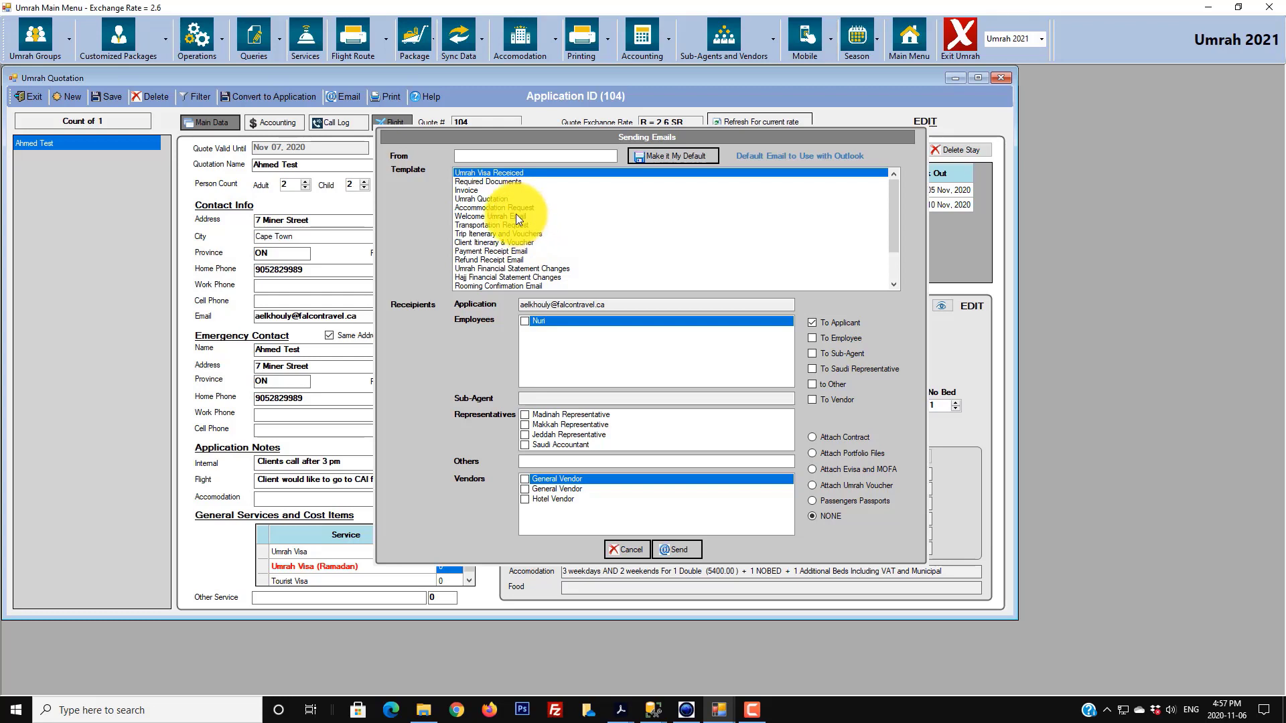
# - Choose the Umrah Quotation template and add the employee as a recipient
pyautogui.click(496, 199)
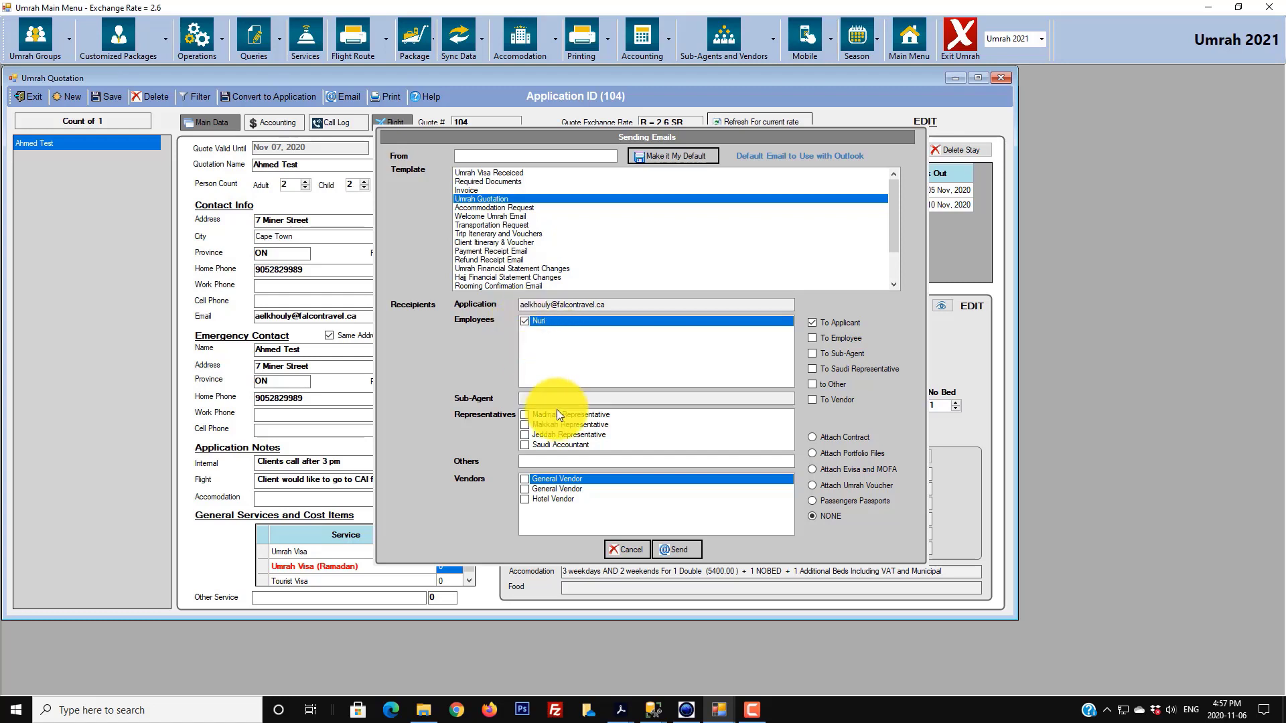
pyautogui.click(851, 340)
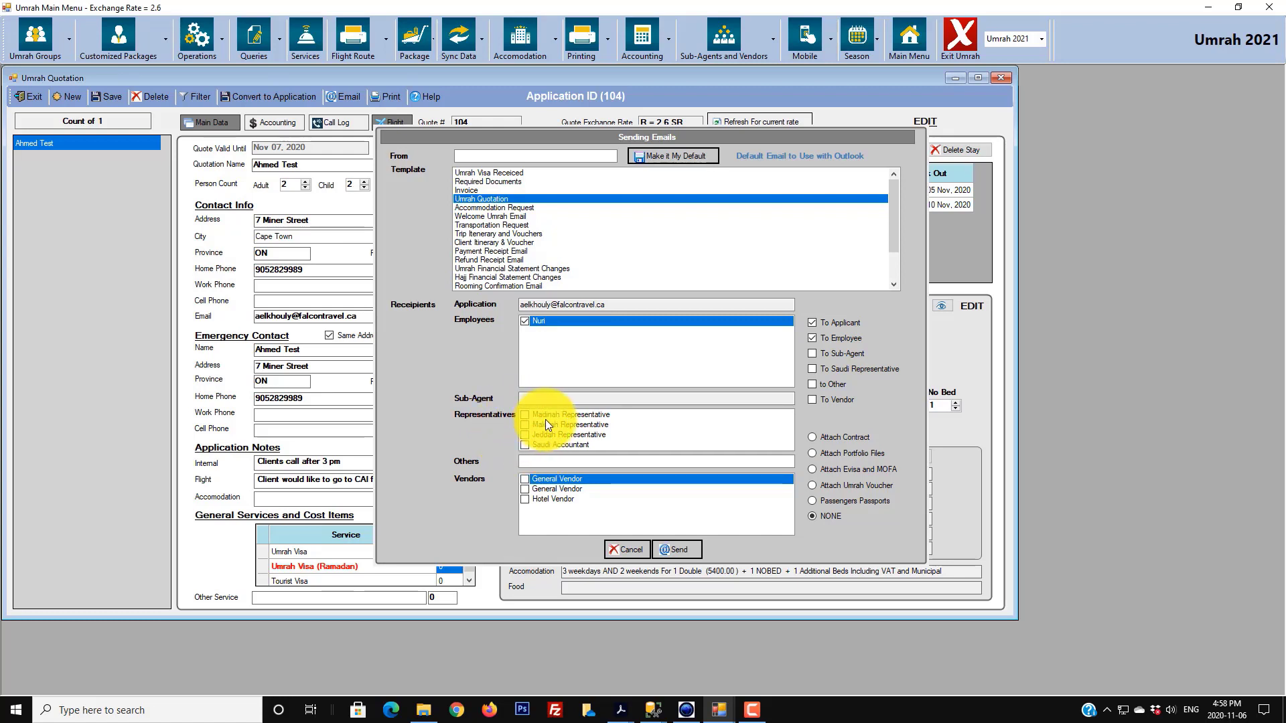
# - Limit the Umrah Quotation email to the applicant, send it, then switch to the web browser
pyautogui.click(563, 461)
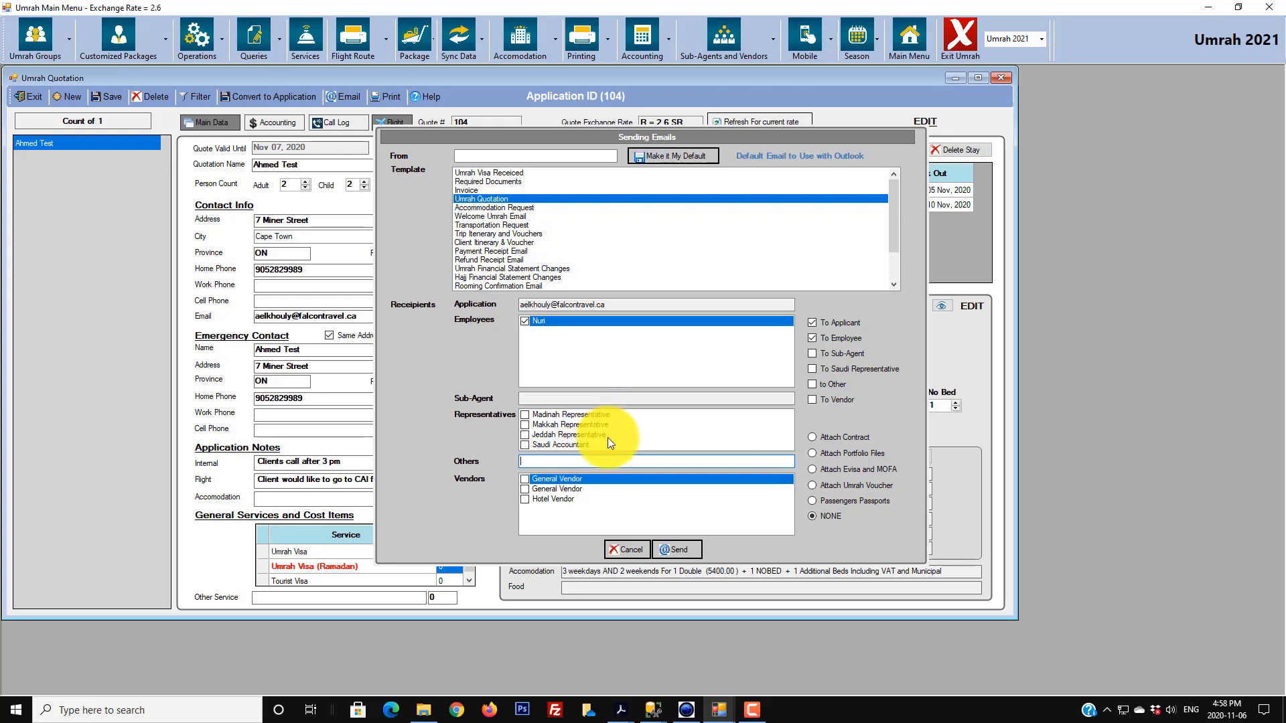
pyautogui.click(834, 384)
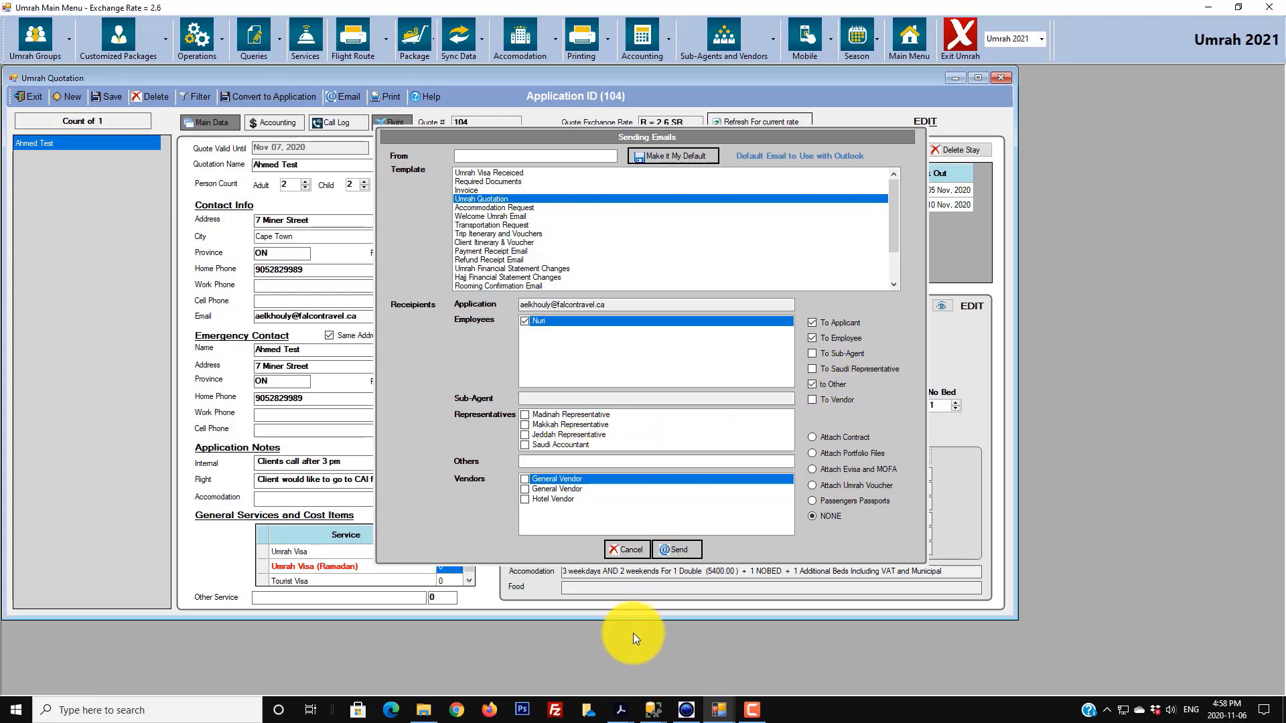
pyautogui.click(811, 338)
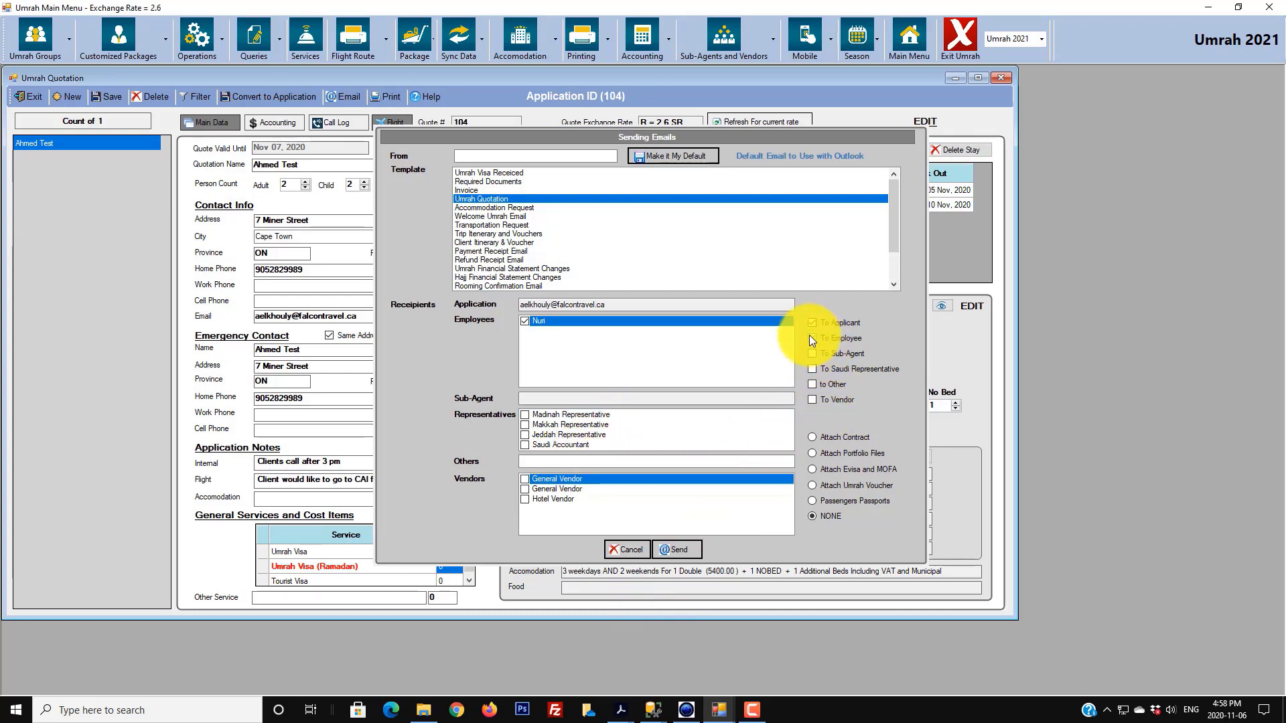
pyautogui.click(525, 320)
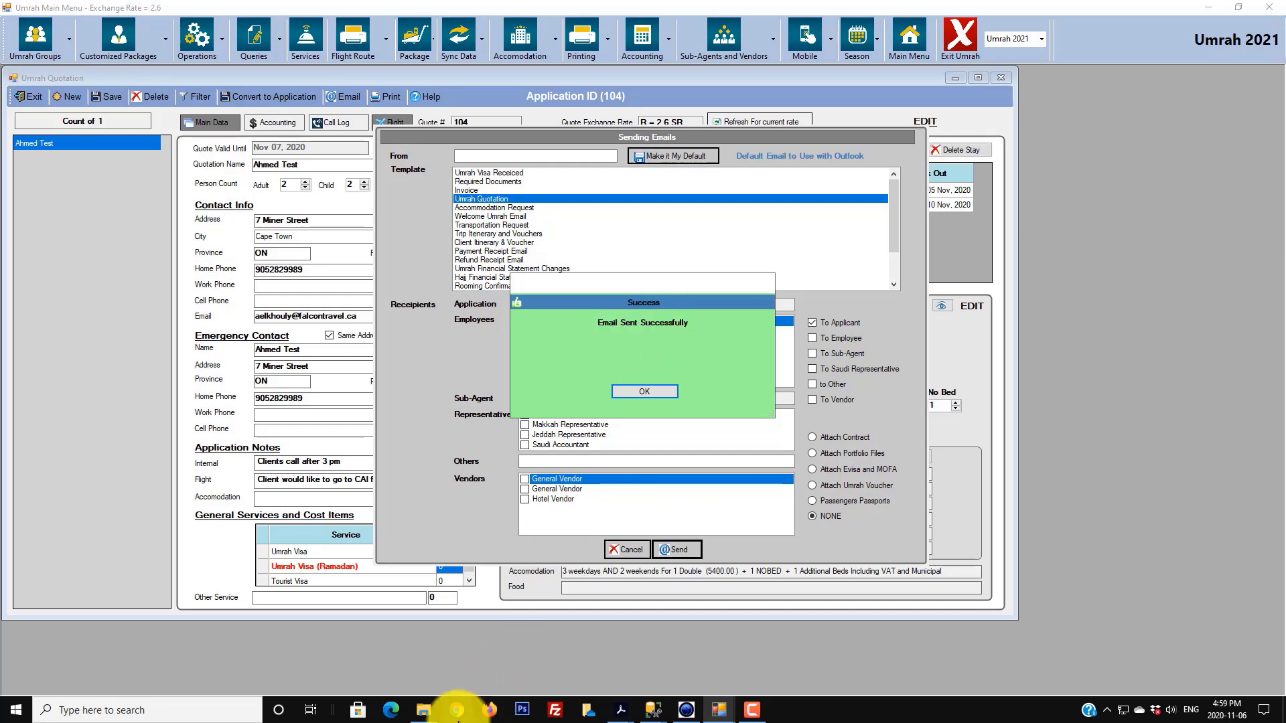
pyautogui.click(456, 710)
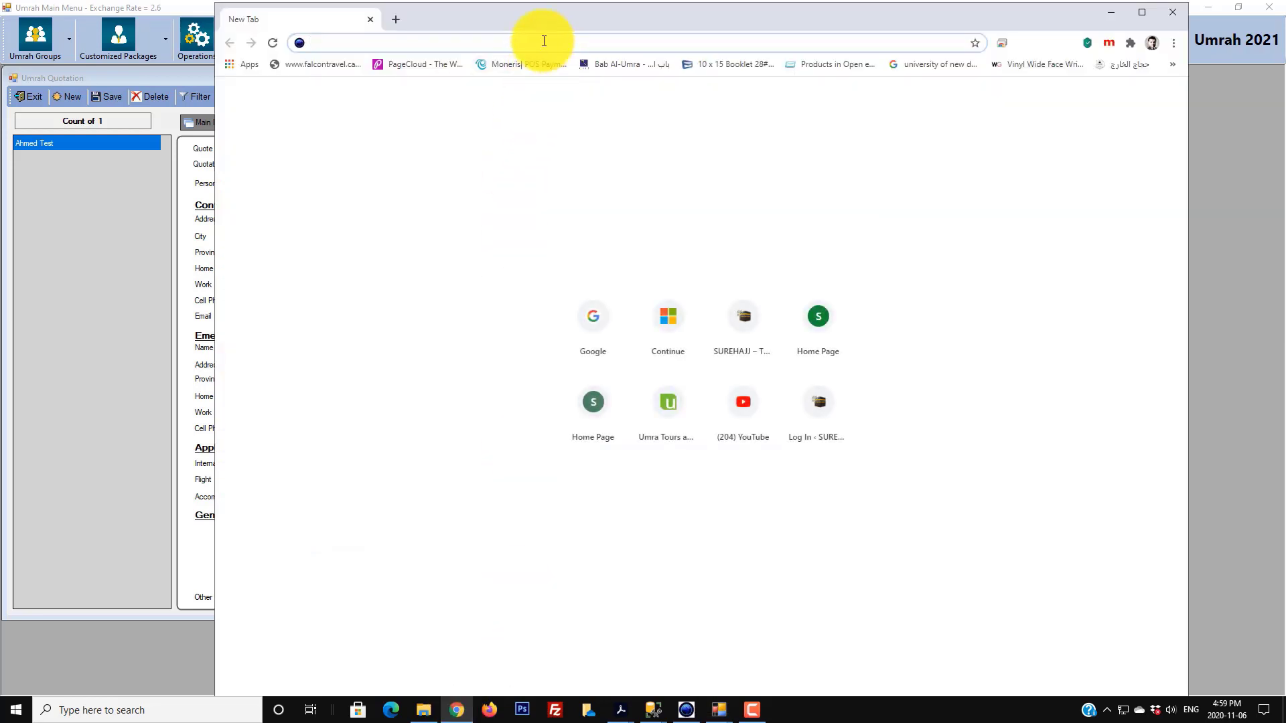
# - Go to Google, open Gmail and open the received Umrah Quotation email
pyautogui.write('google.ca')
pyautogui.press('Return')
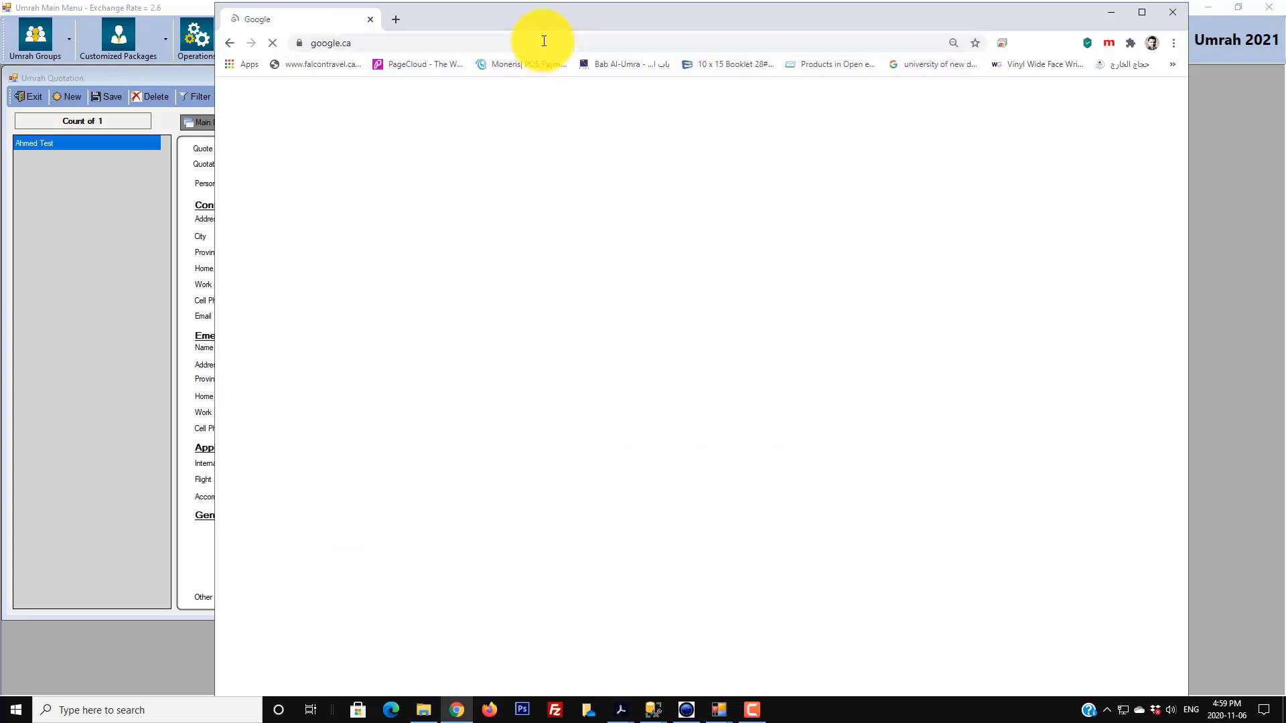
pyautogui.click(1067, 95)
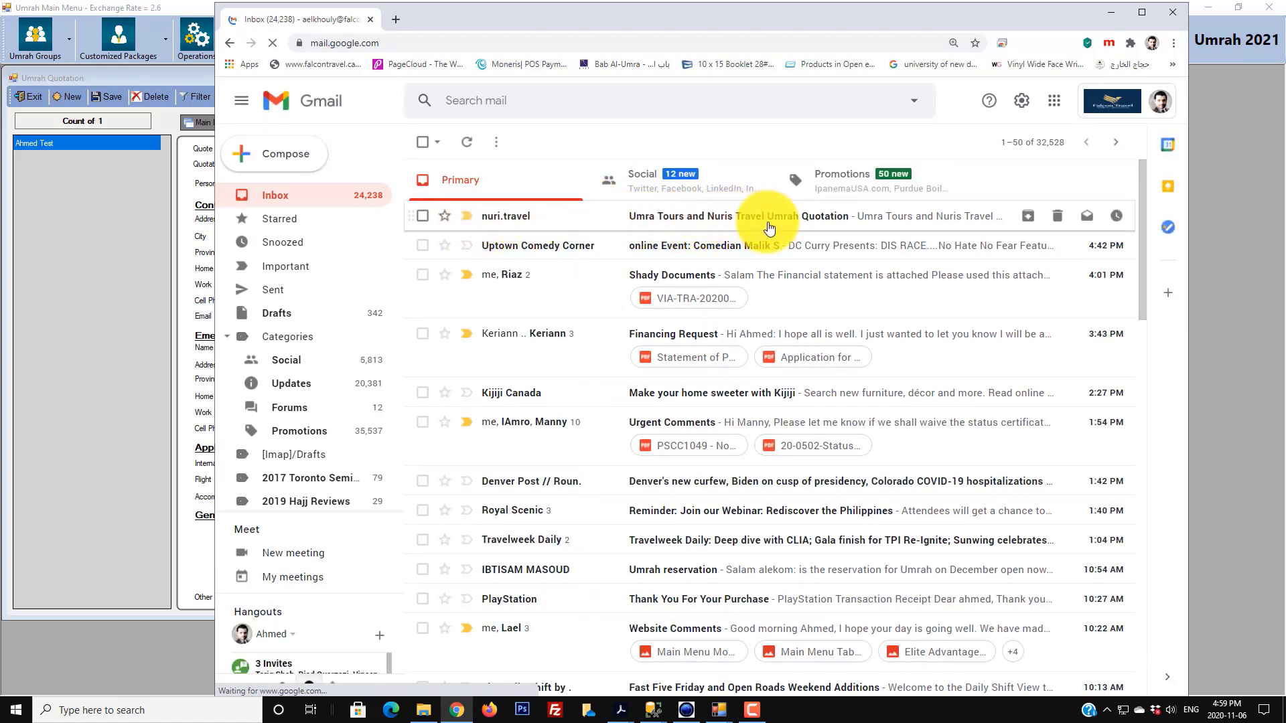
pyautogui.click(827, 219)
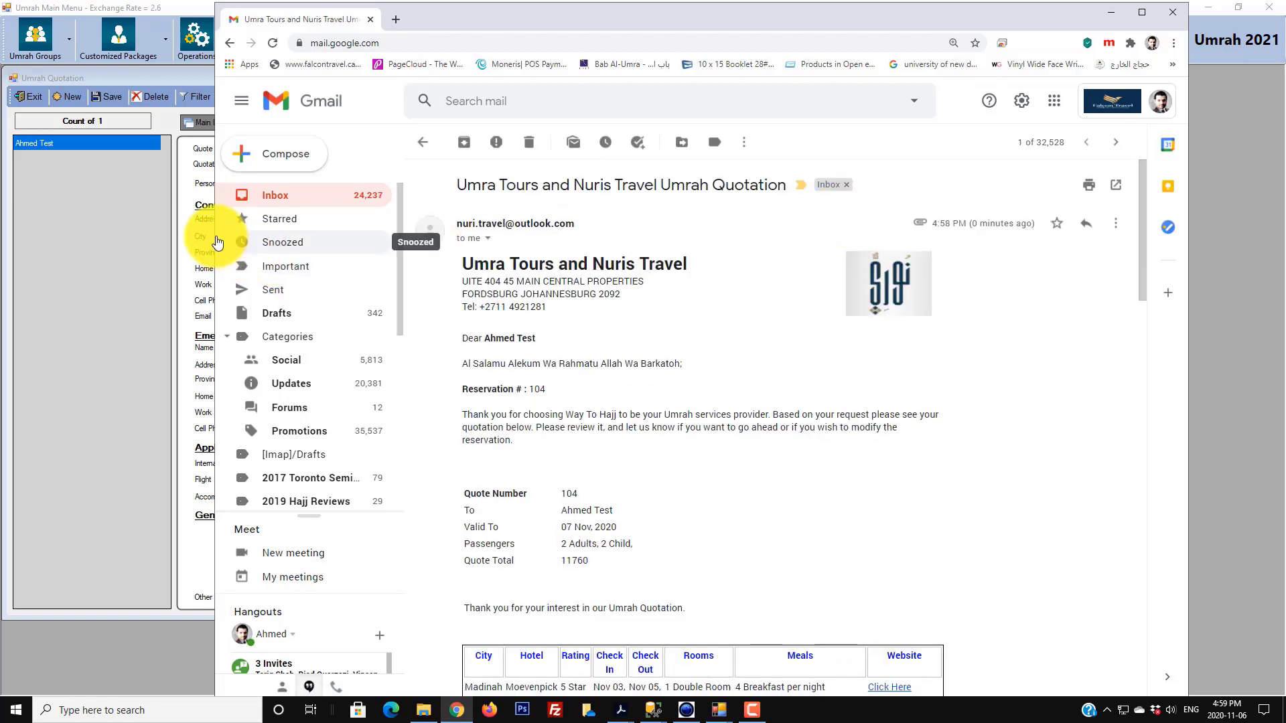
# - Review the quote's valid-to date, the 2 Adults, 2 Child count and the 11760 total
pyautogui.moveTo(214, 234); pyautogui.dragTo(61, 225)
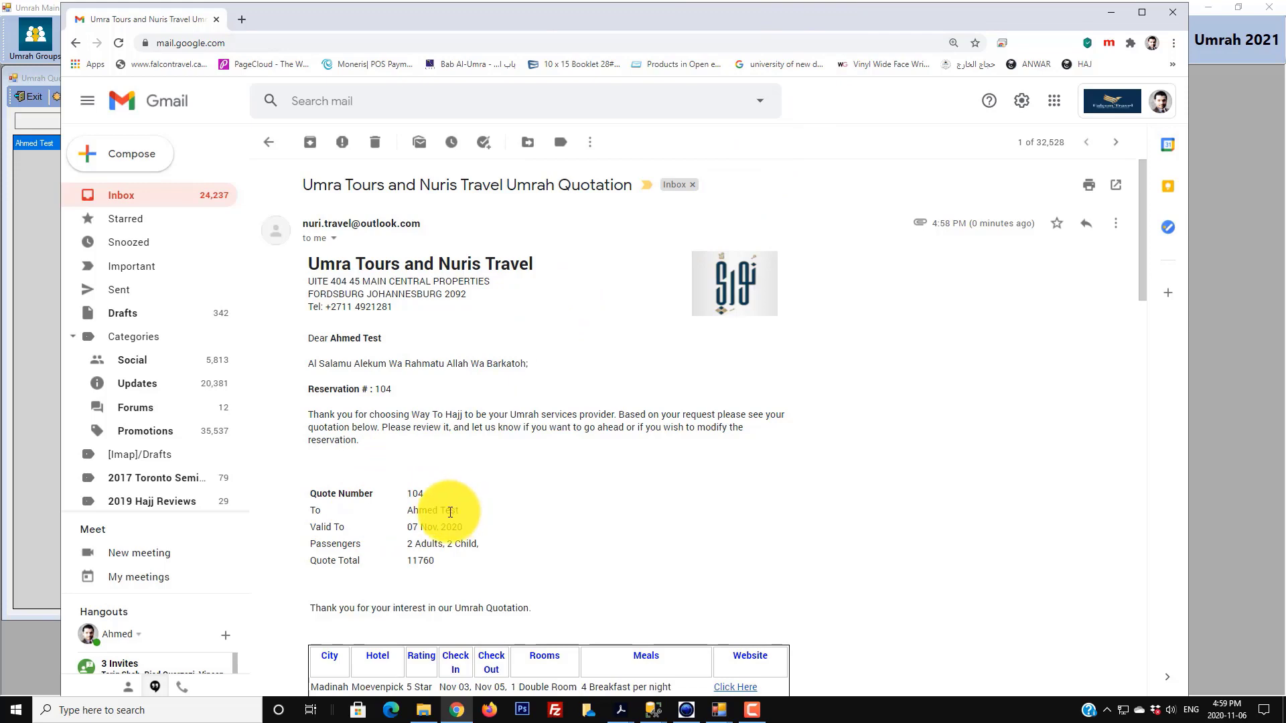
pyautogui.scroll(-3, 451, 512)
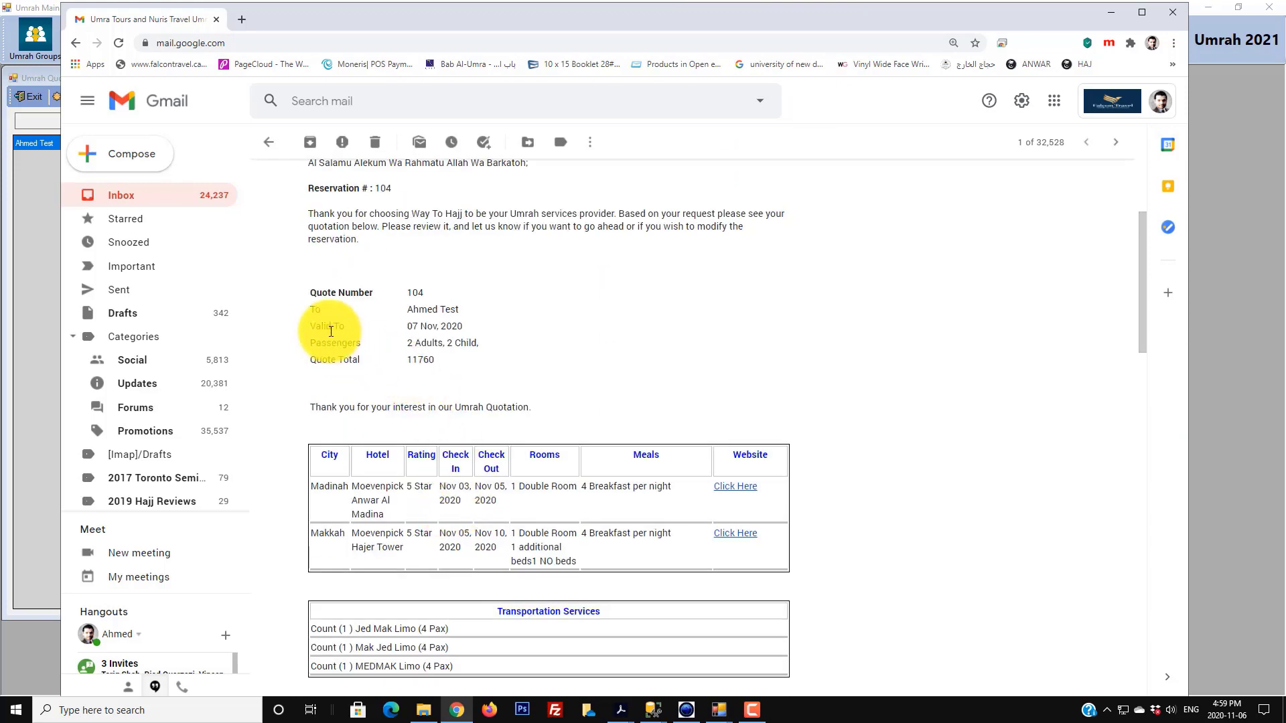
pyautogui.moveTo(435, 327); pyautogui.dragTo(480, 327)
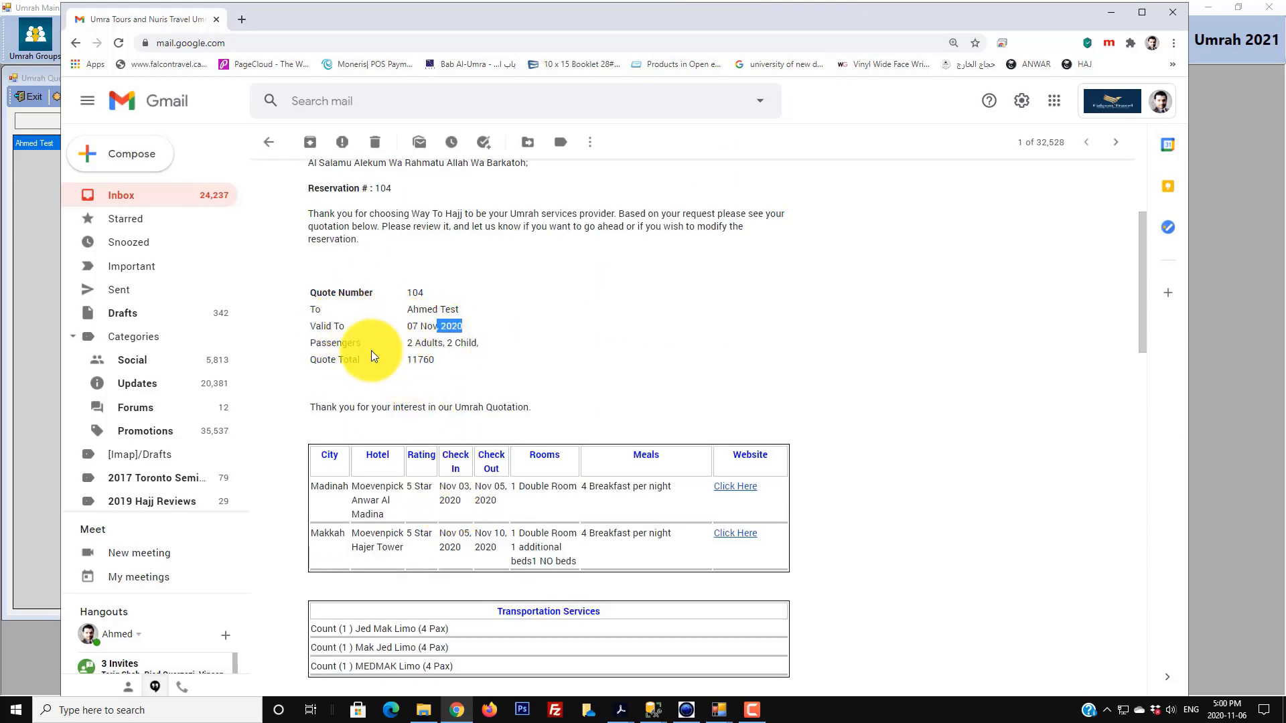
pyautogui.click(336, 344)
pyautogui.moveTo(402, 343); pyautogui.dragTo(513, 353)
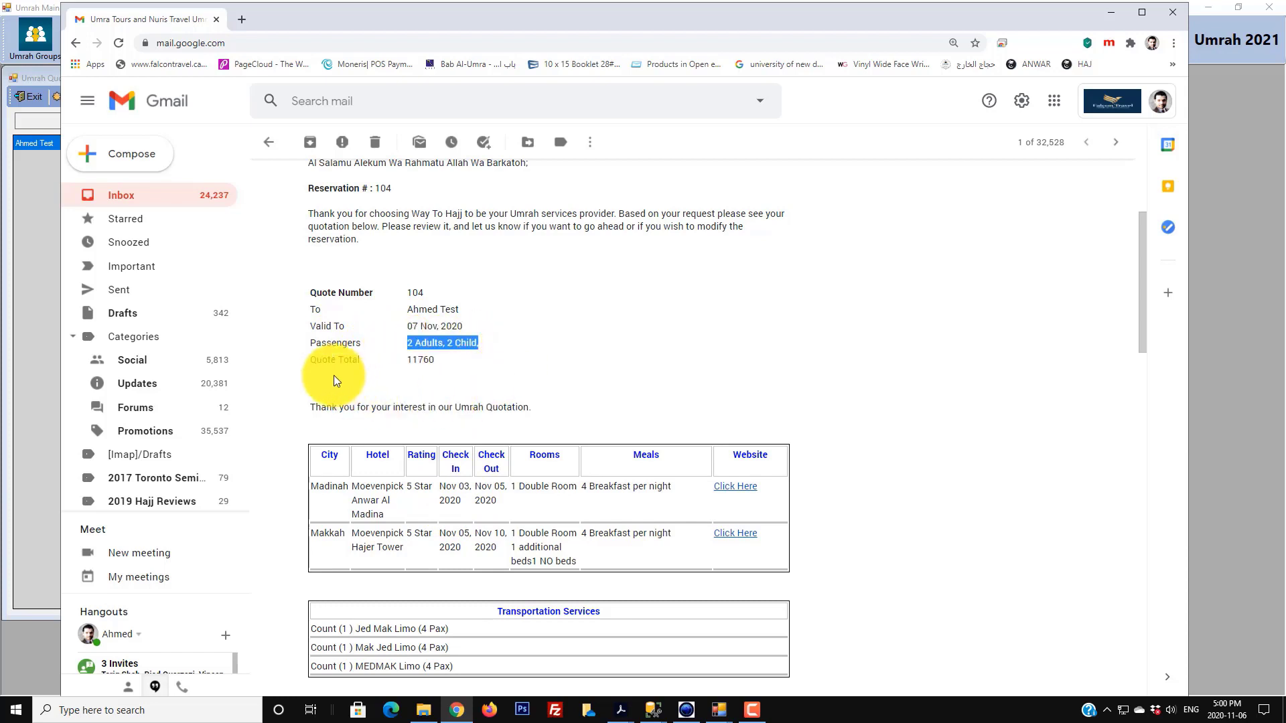
pyautogui.click(321, 360)
pyautogui.moveTo(322, 361); pyautogui.dragTo(486, 365)
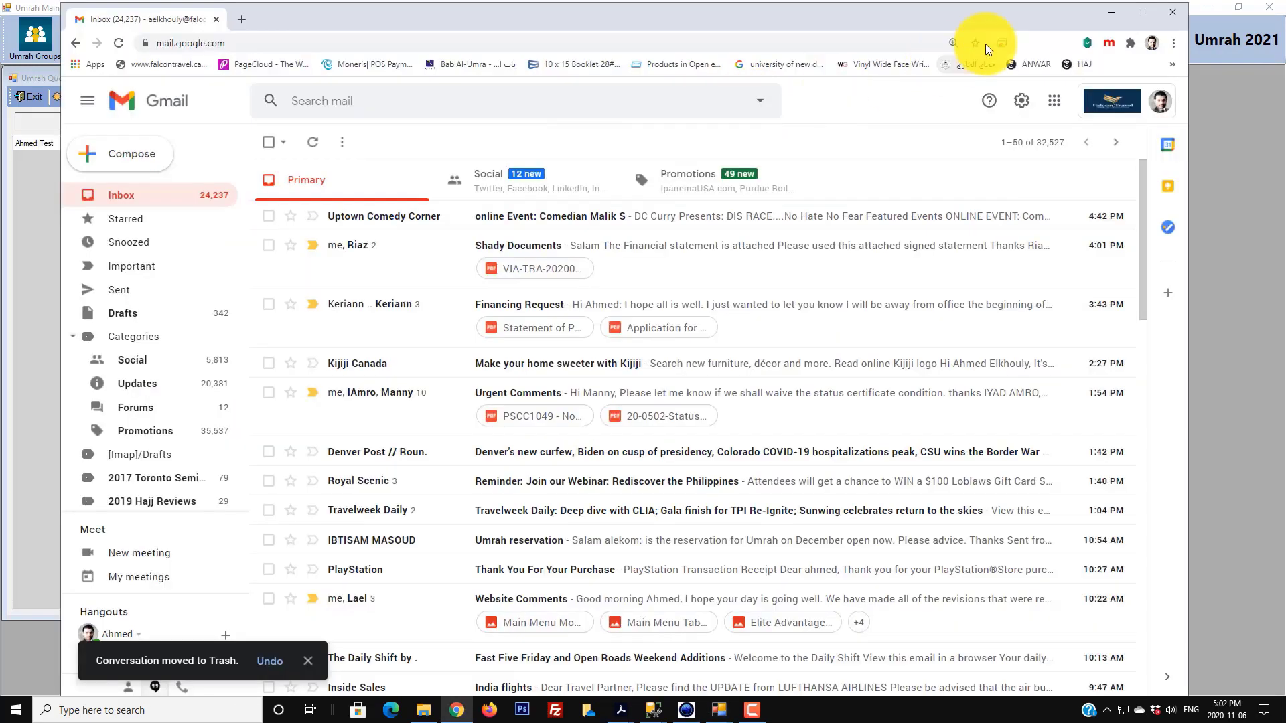
# - Return from the browser to the SureHajj launcher and open the admin settings console
pyautogui.click(1113, 14)
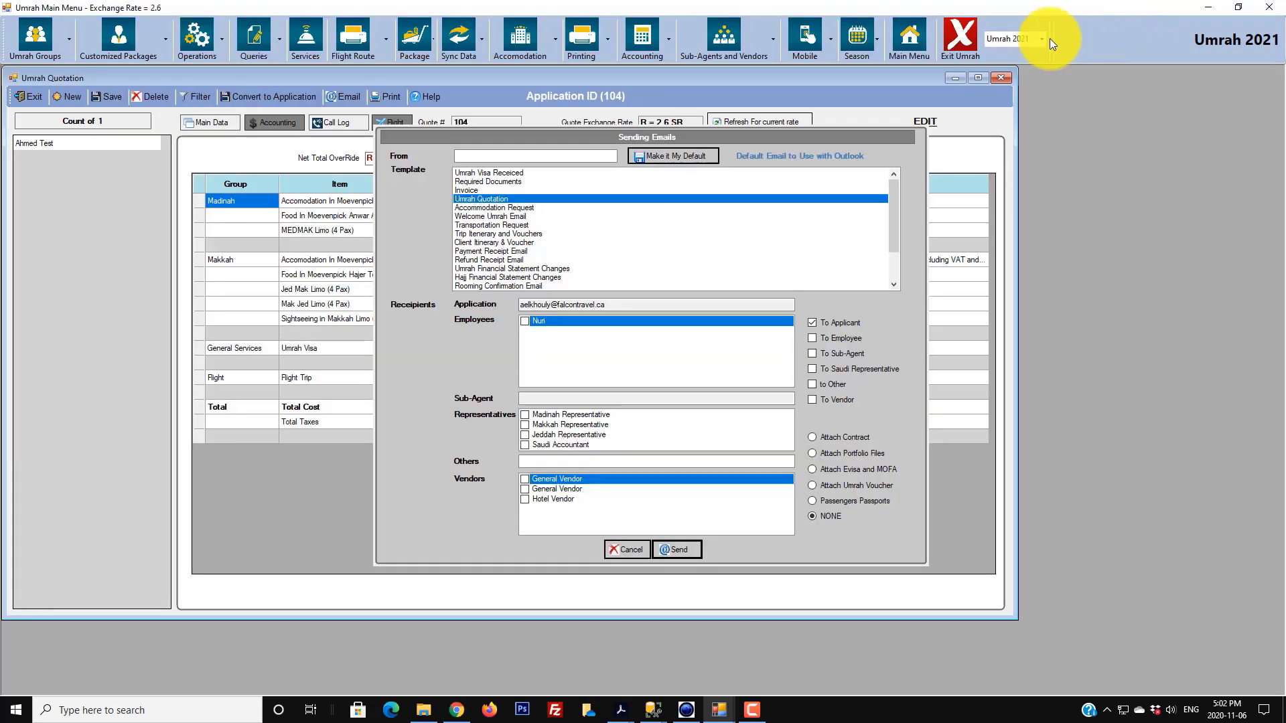
pyautogui.click(907, 45)
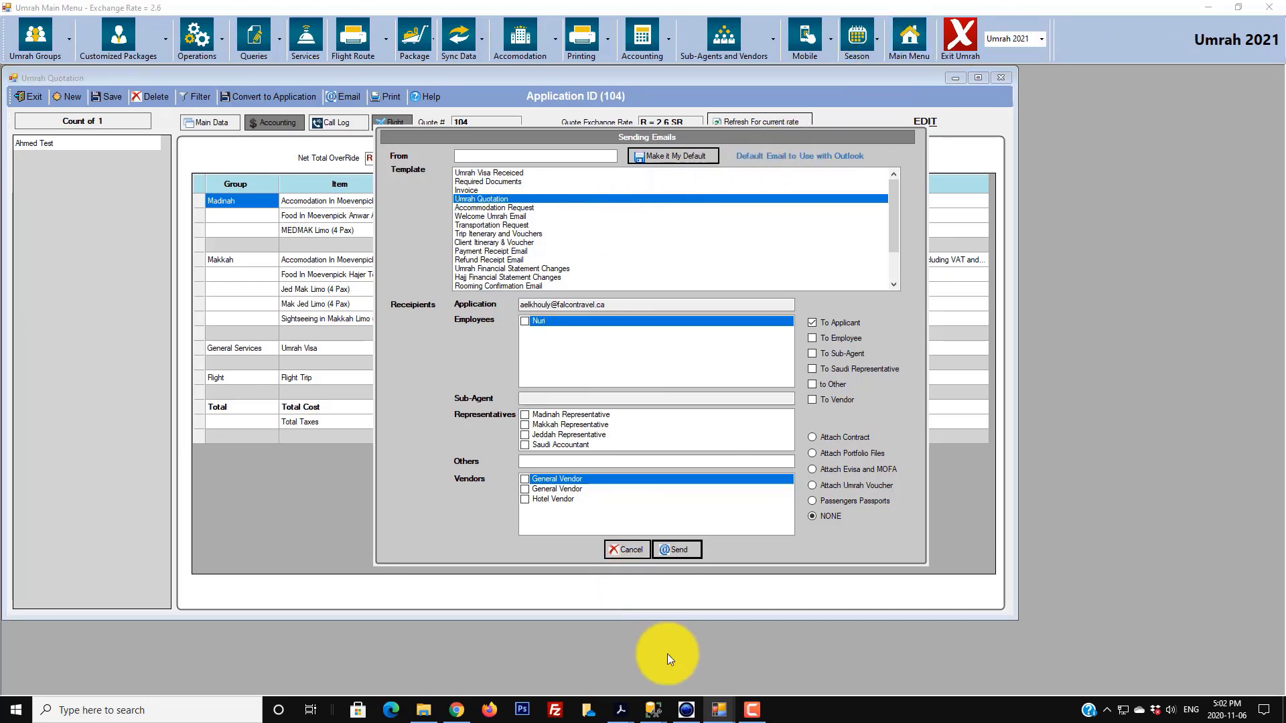
pyautogui.moveTo(719, 709)
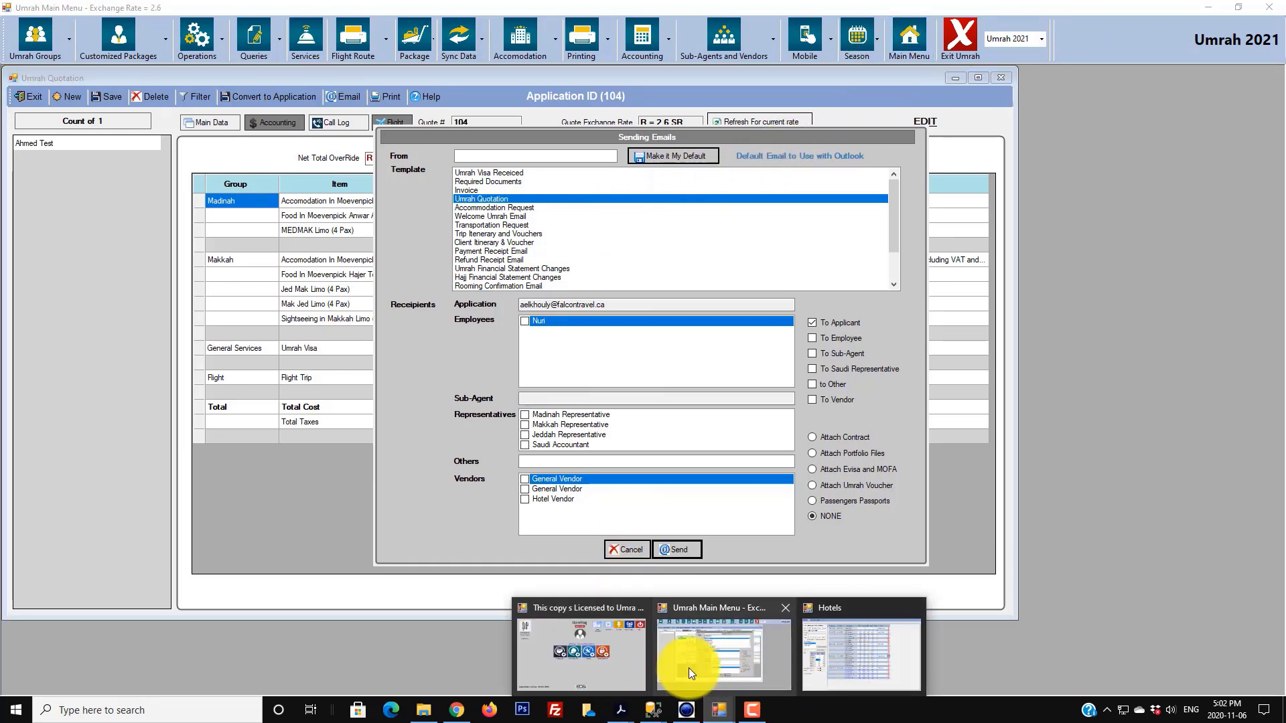
pyautogui.click(607, 663)
pyautogui.click(663, 322)
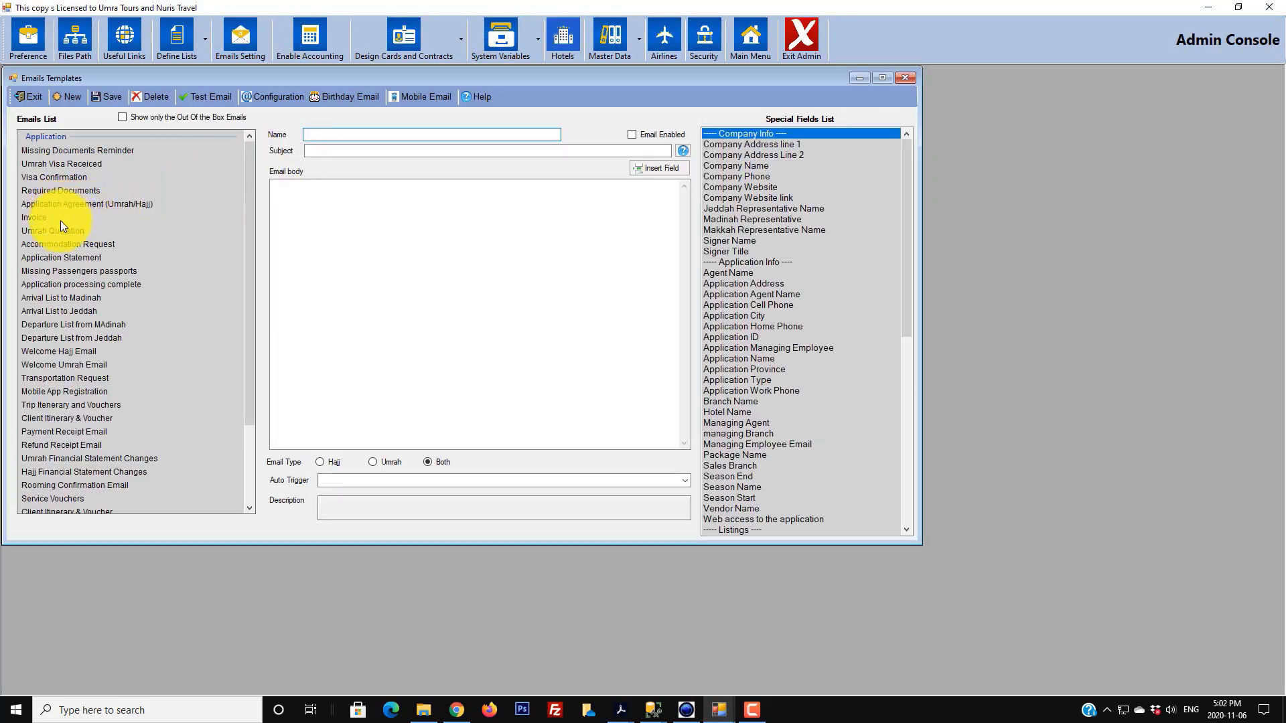
# - Insert the Umrah Quotation NEW field, delete the duplicate ||UMRAHQUOTECUSTOM|| line, and save
pyautogui.click(57, 230)
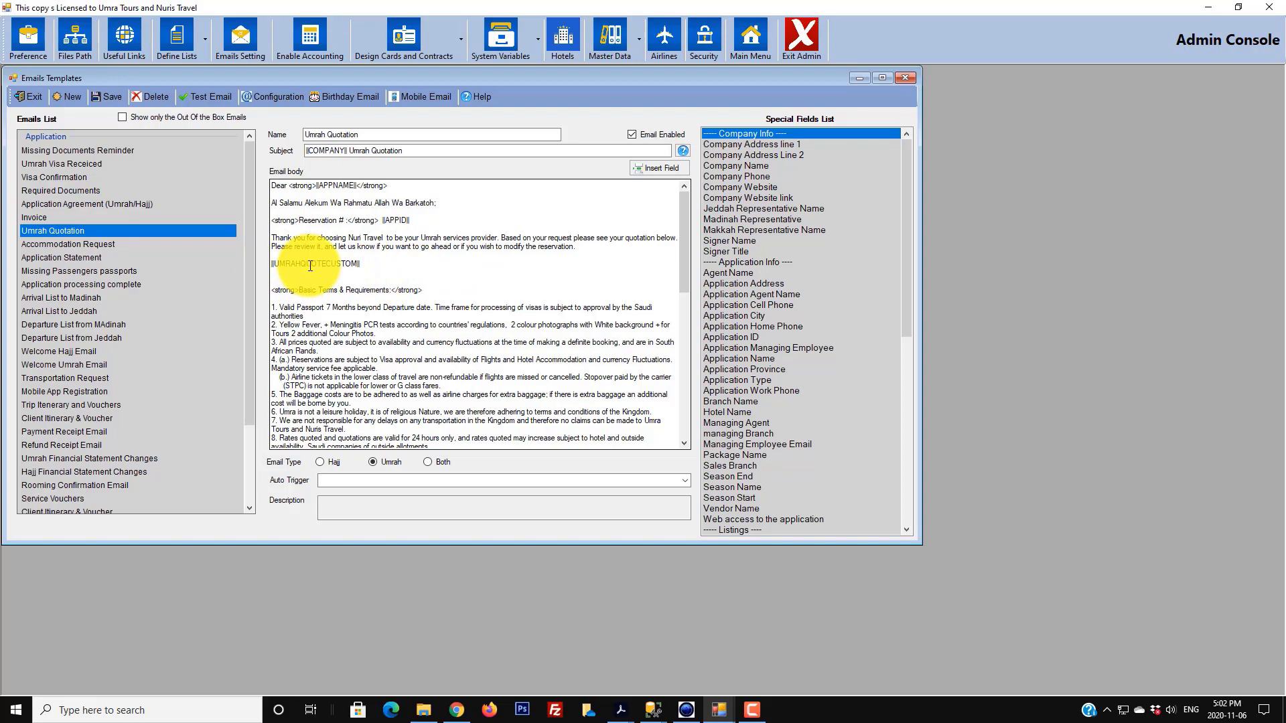
pyautogui.scroll(-7, 793, 400)
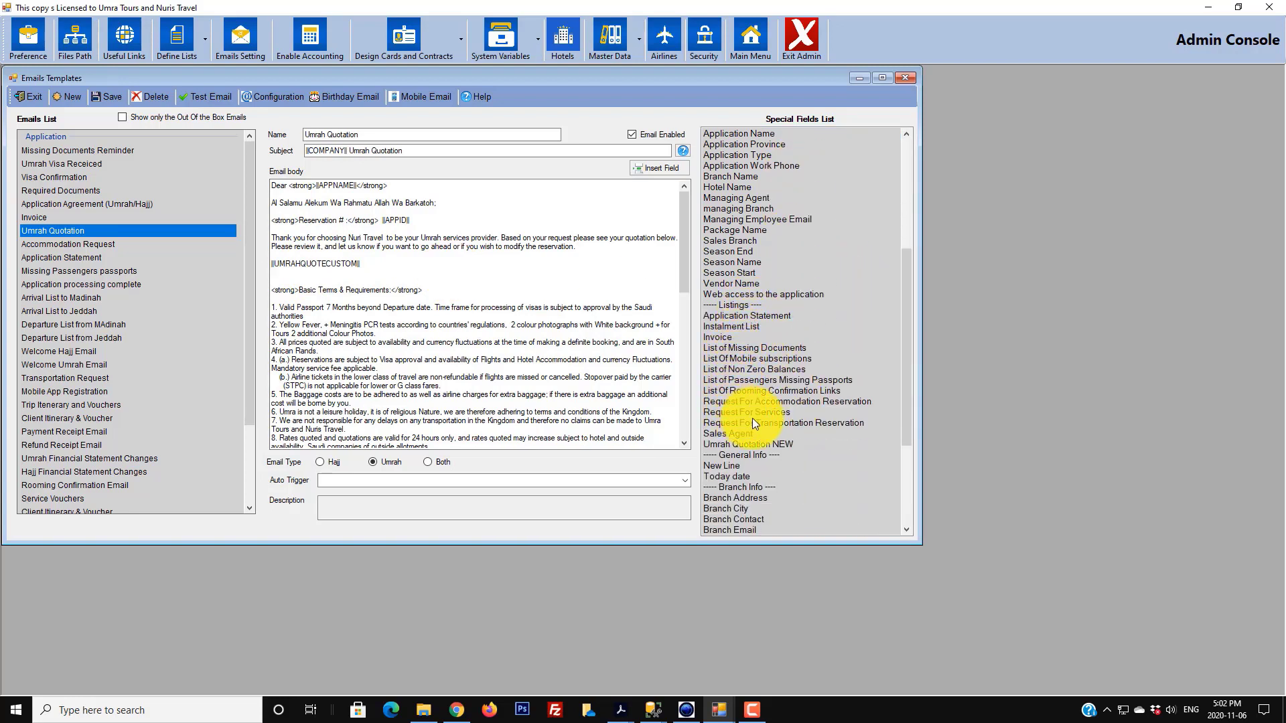
pyautogui.click(767, 445)
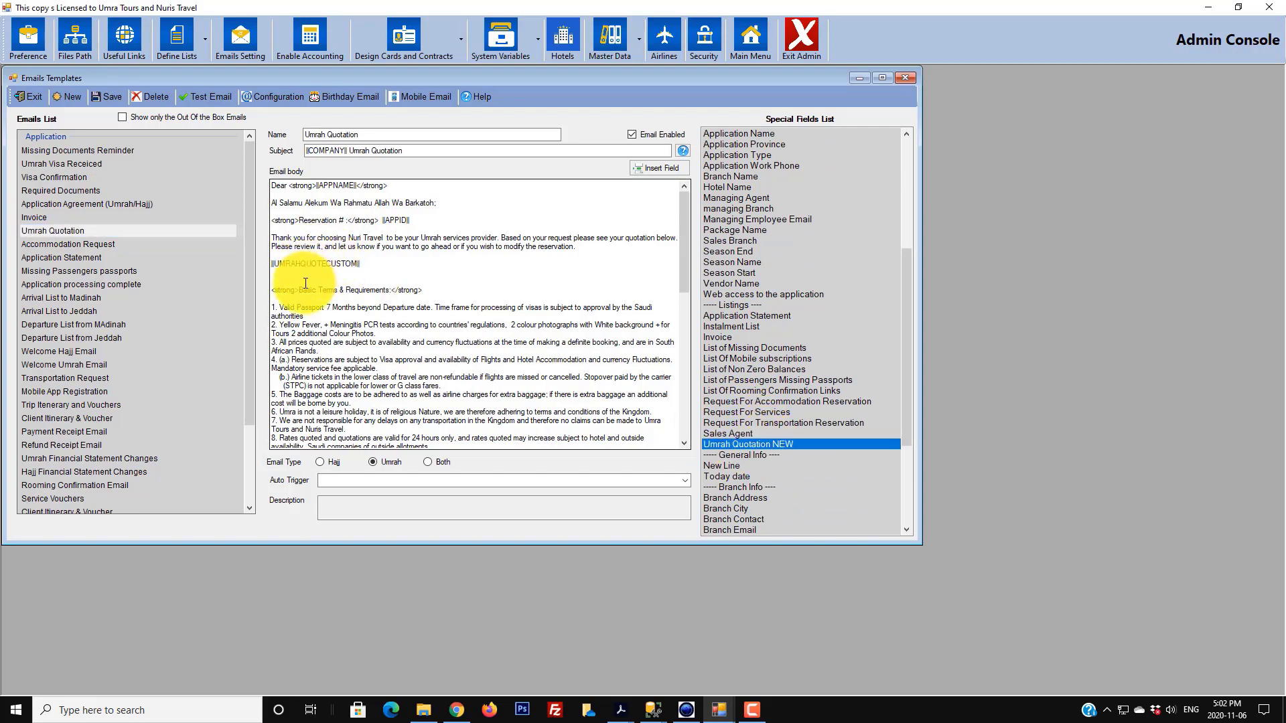
pyautogui.click(365, 281)
pyautogui.doubleClick(725, 444)
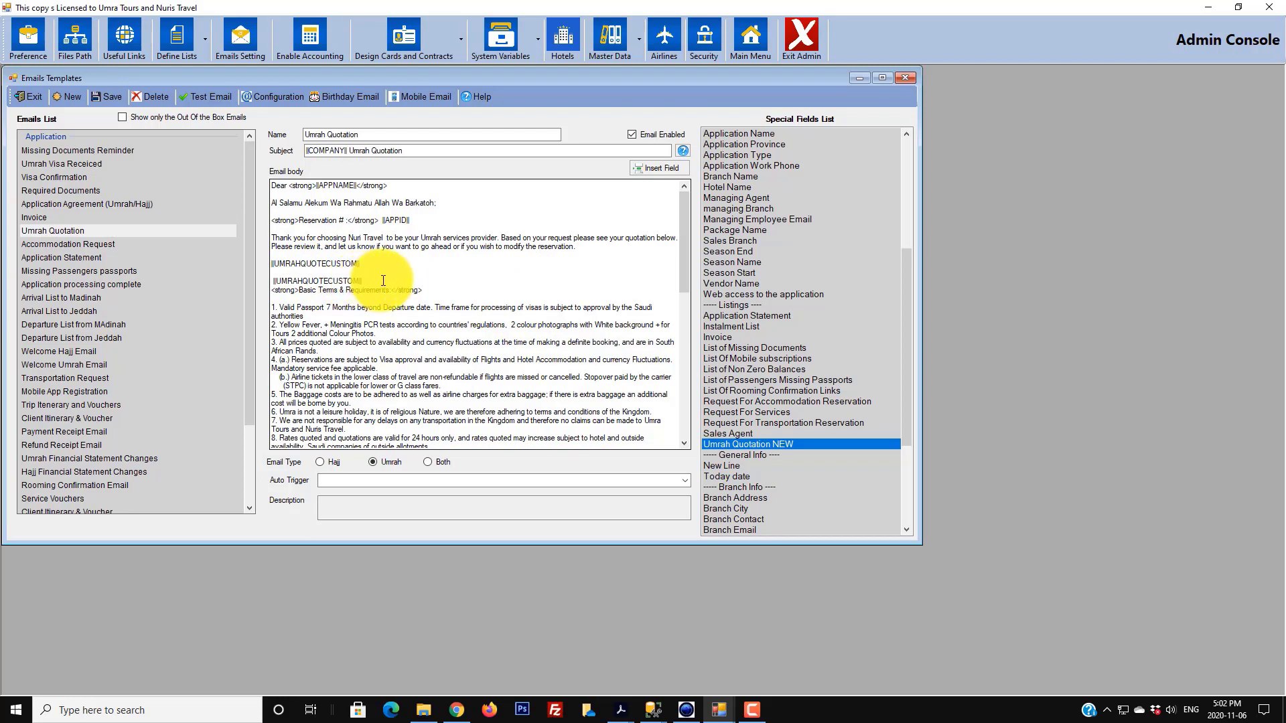
pyautogui.moveTo(459, 280); pyautogui.dragTo(224, 282)
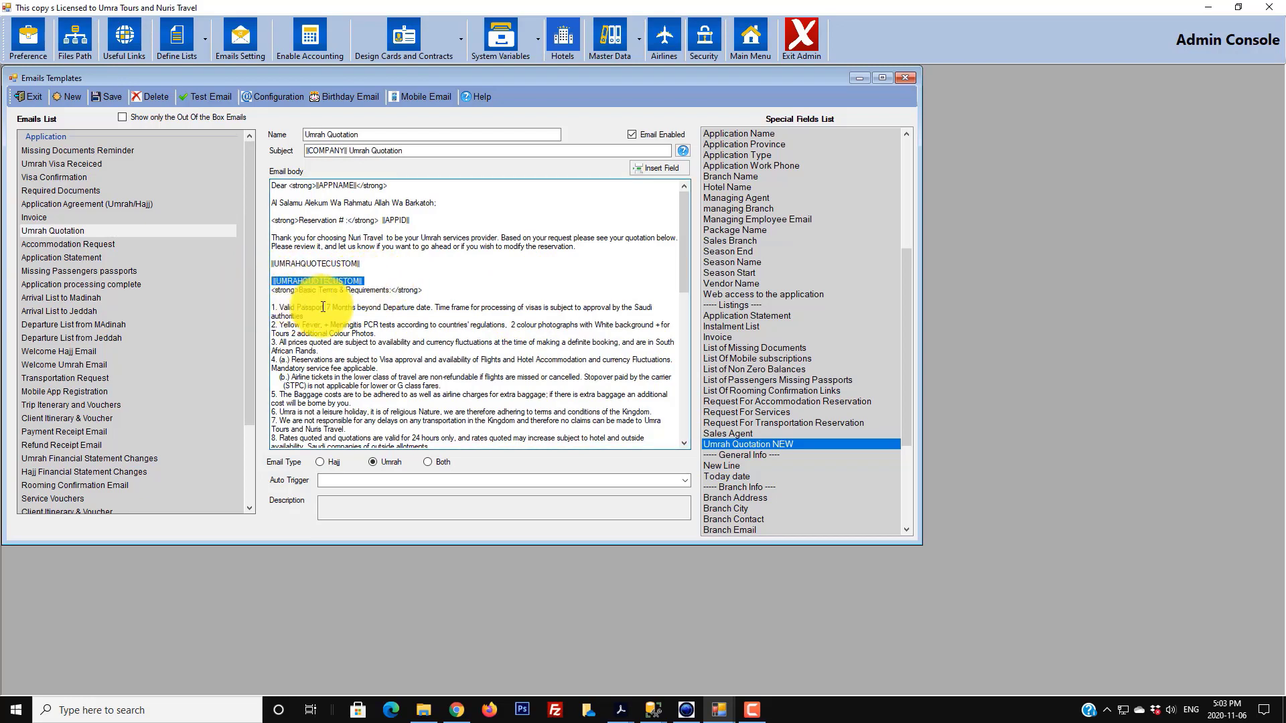
pyautogui.press('Delete')
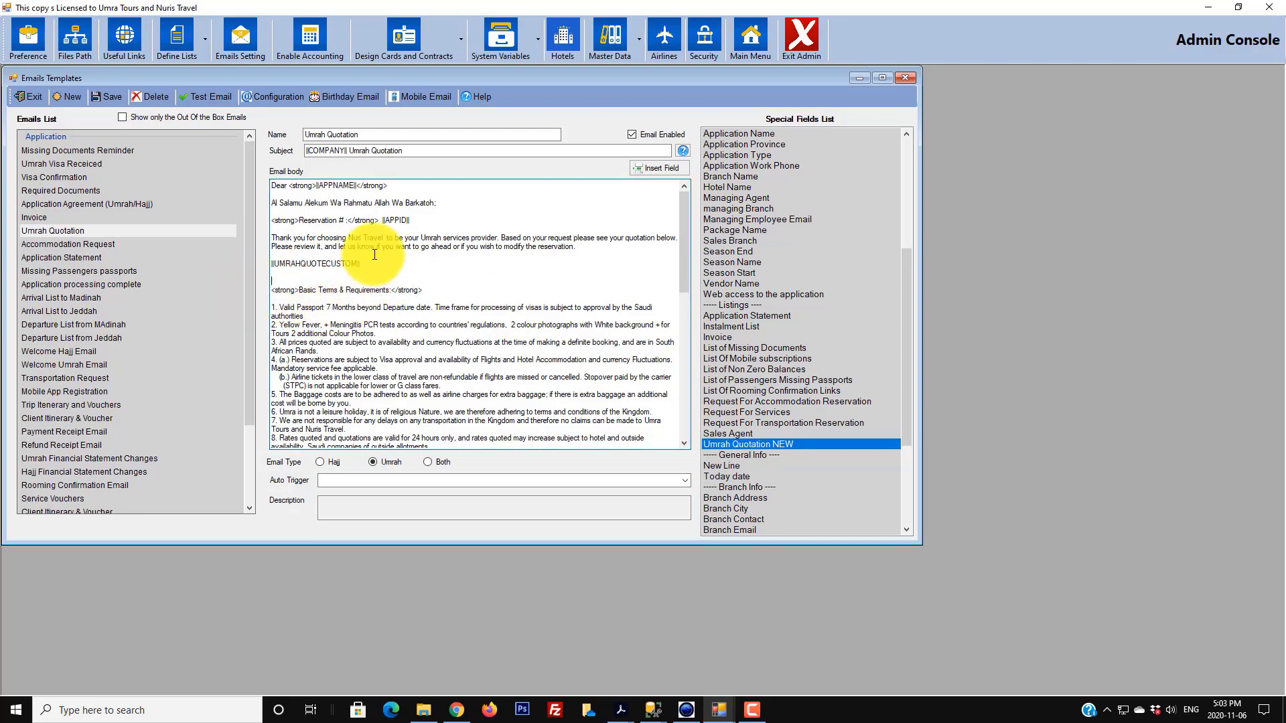
pyautogui.click(111, 98)
pyautogui.click(641, 394)
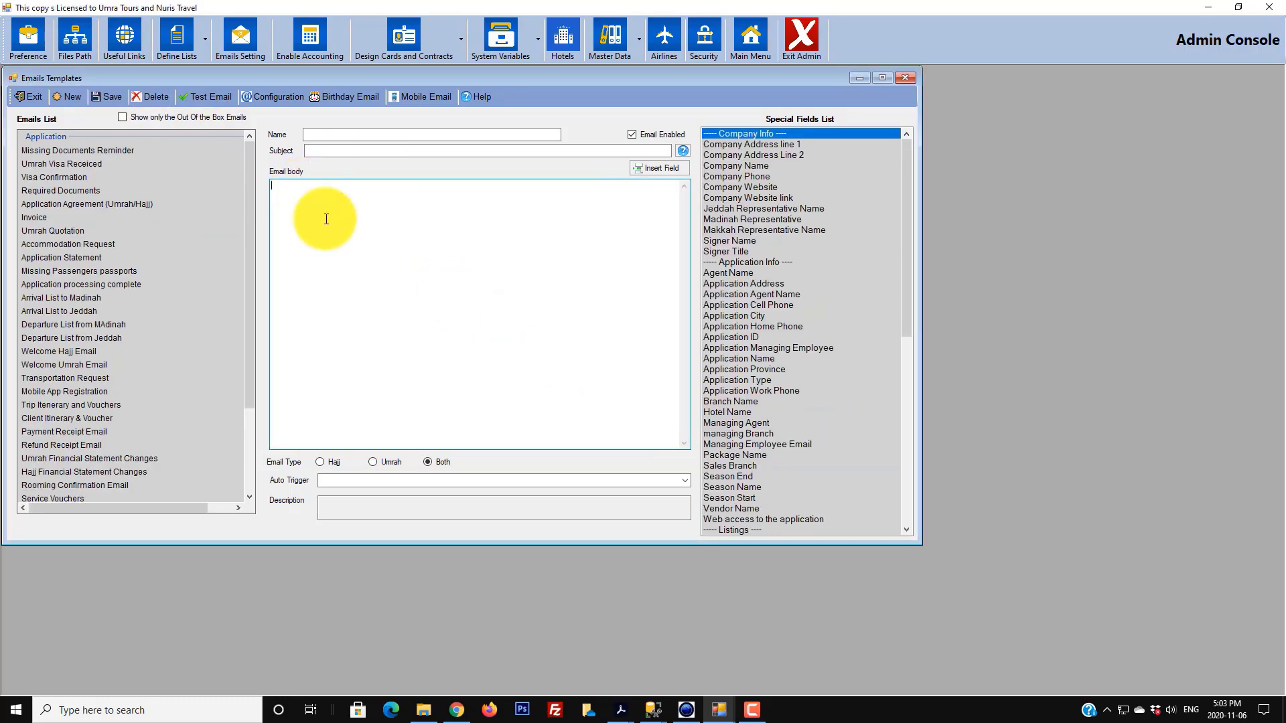
# - Replace 'Reservation' with 'Quotation' in the template heading, save, and exit the admin console
pyautogui.click(66, 234)
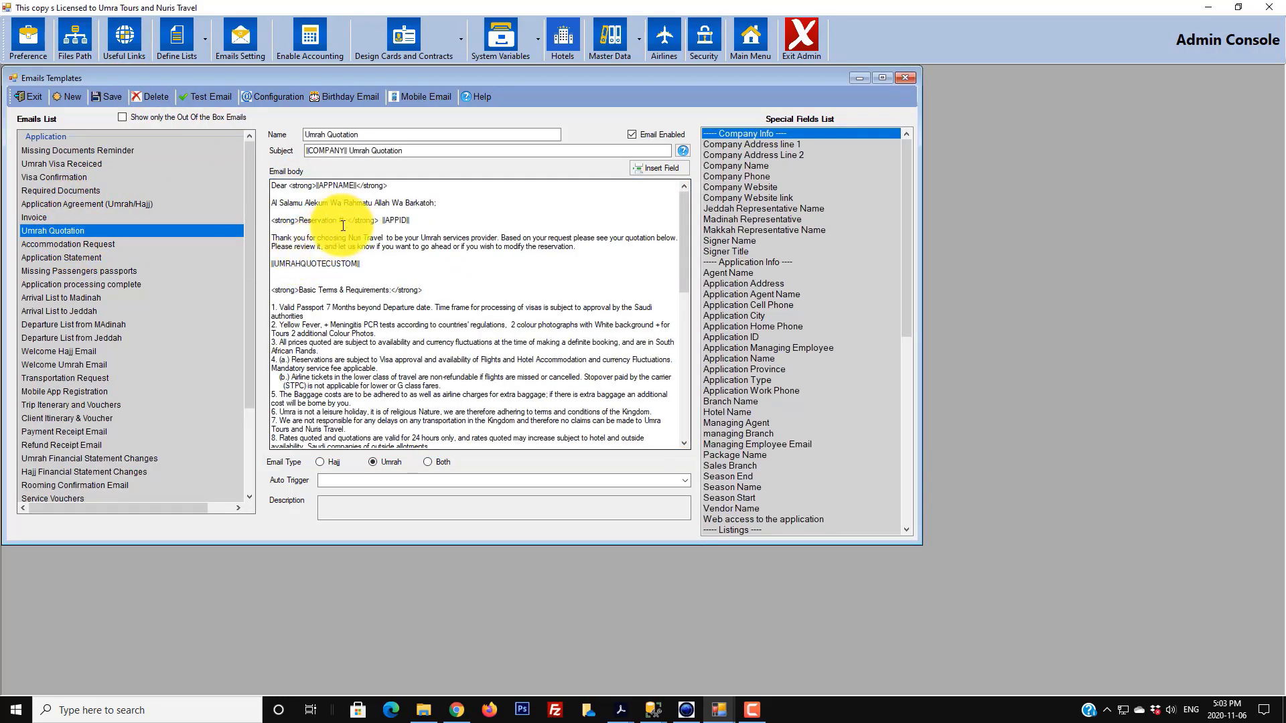
pyautogui.moveTo(337, 221); pyautogui.dragTo(306, 223)
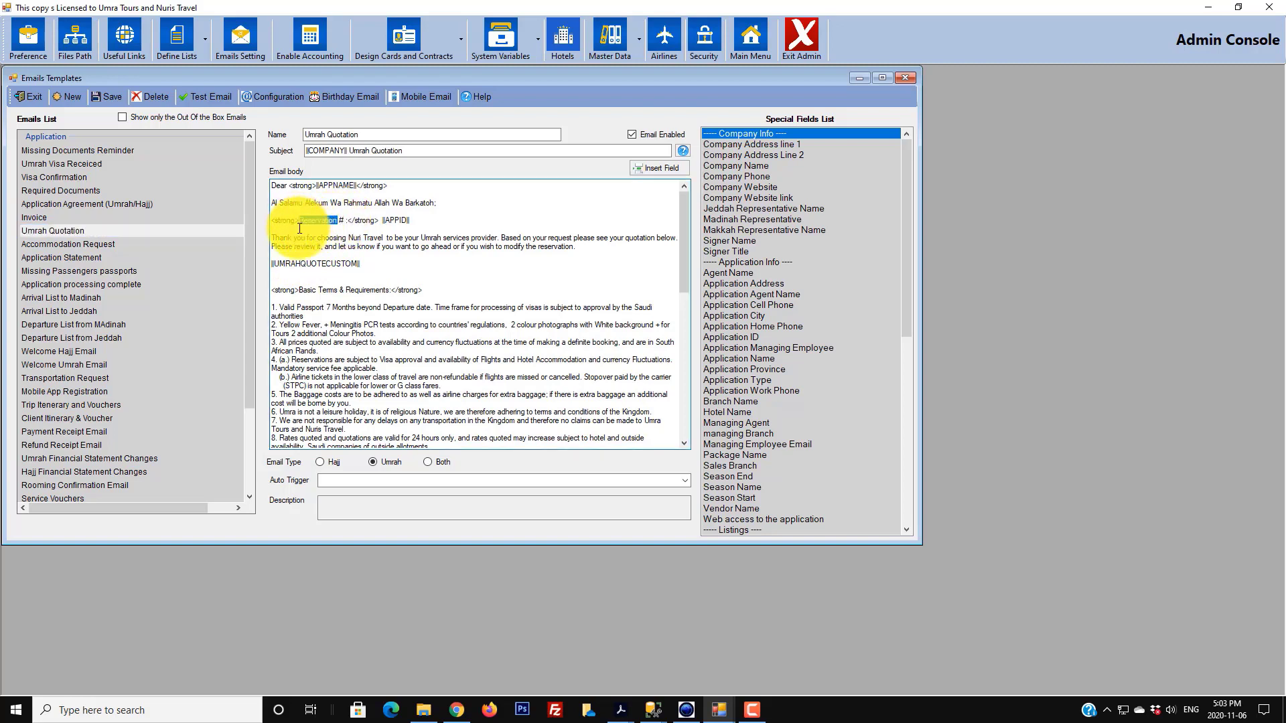
pyautogui.press('BackSpace')
pyautogui.press('BackSpace')
pyautogui.write('Quotation')
pyautogui.click(114, 98)
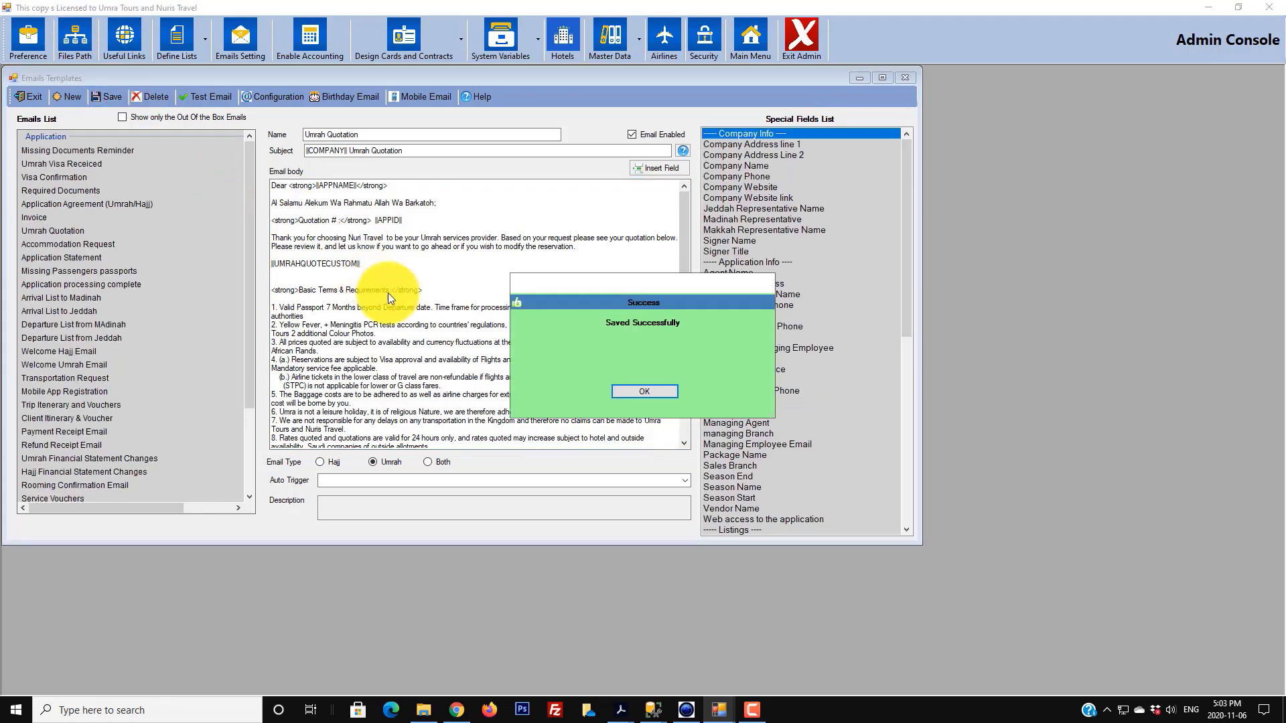
pyautogui.click(621, 391)
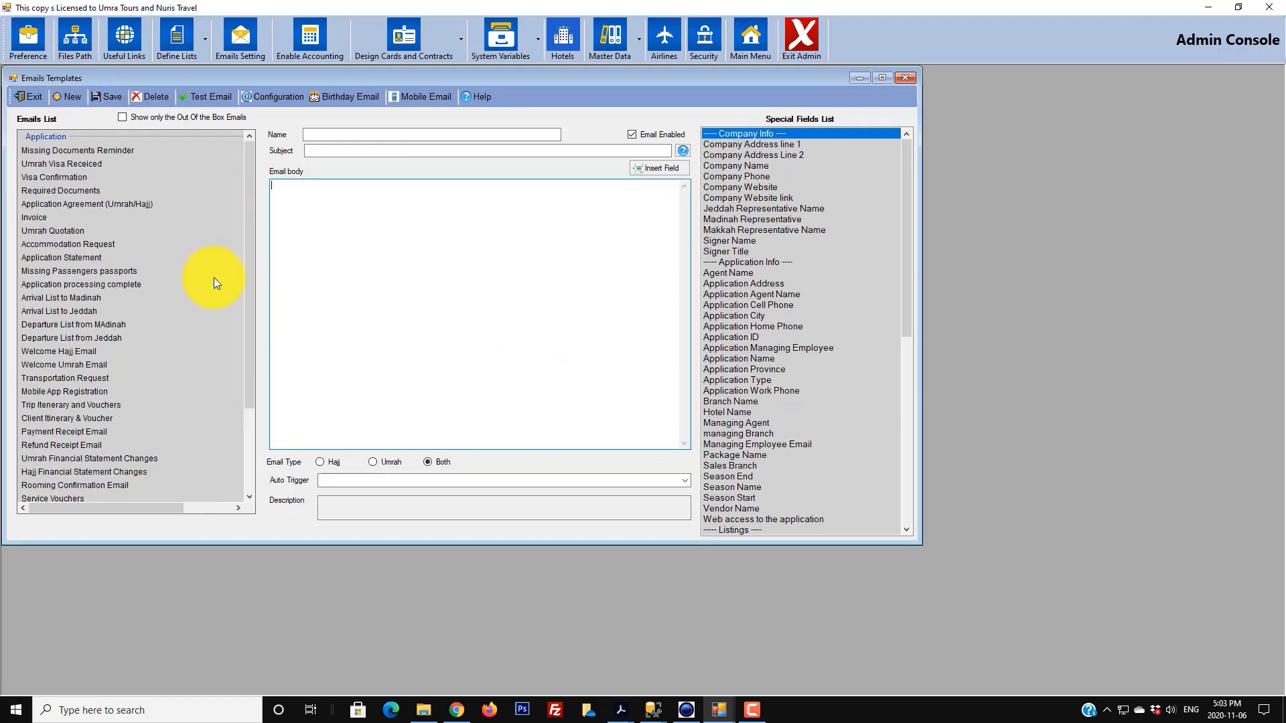
pyautogui.click(30, 98)
pyautogui.click(800, 39)
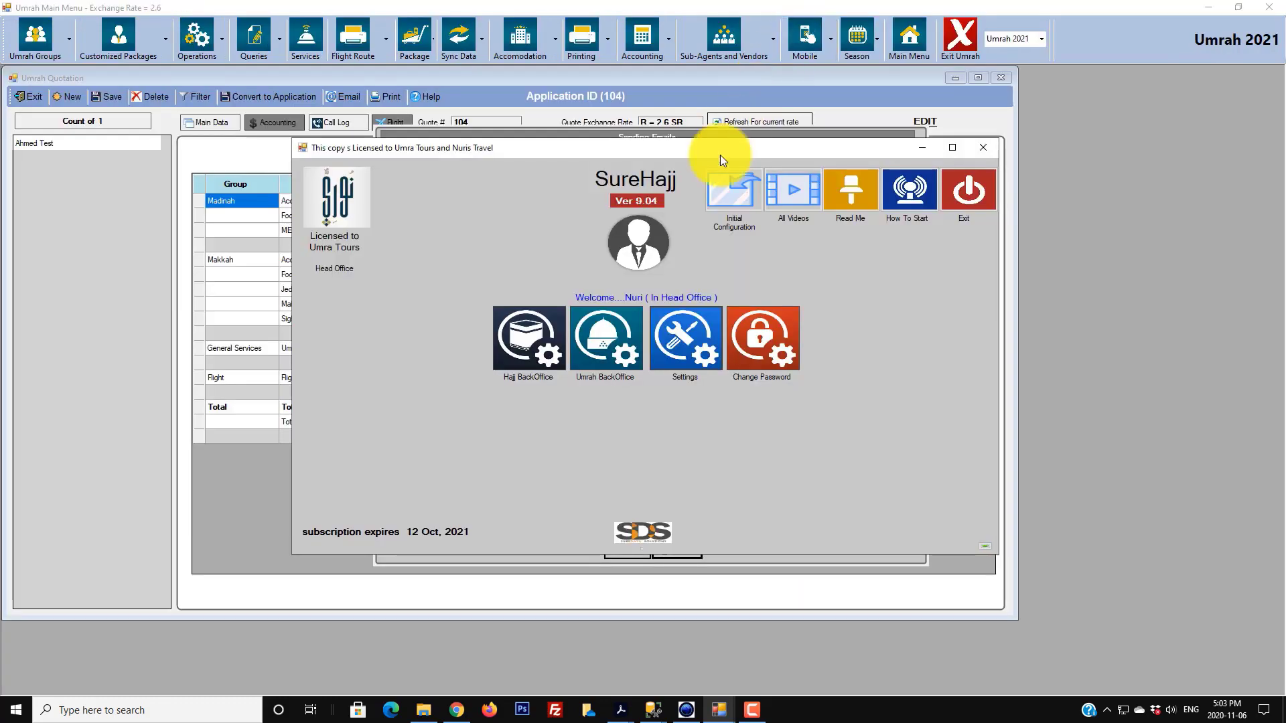
# - Cancel the pending email sending and save quotation 104
pyautogui.click(565, 127)
pyautogui.click(623, 549)
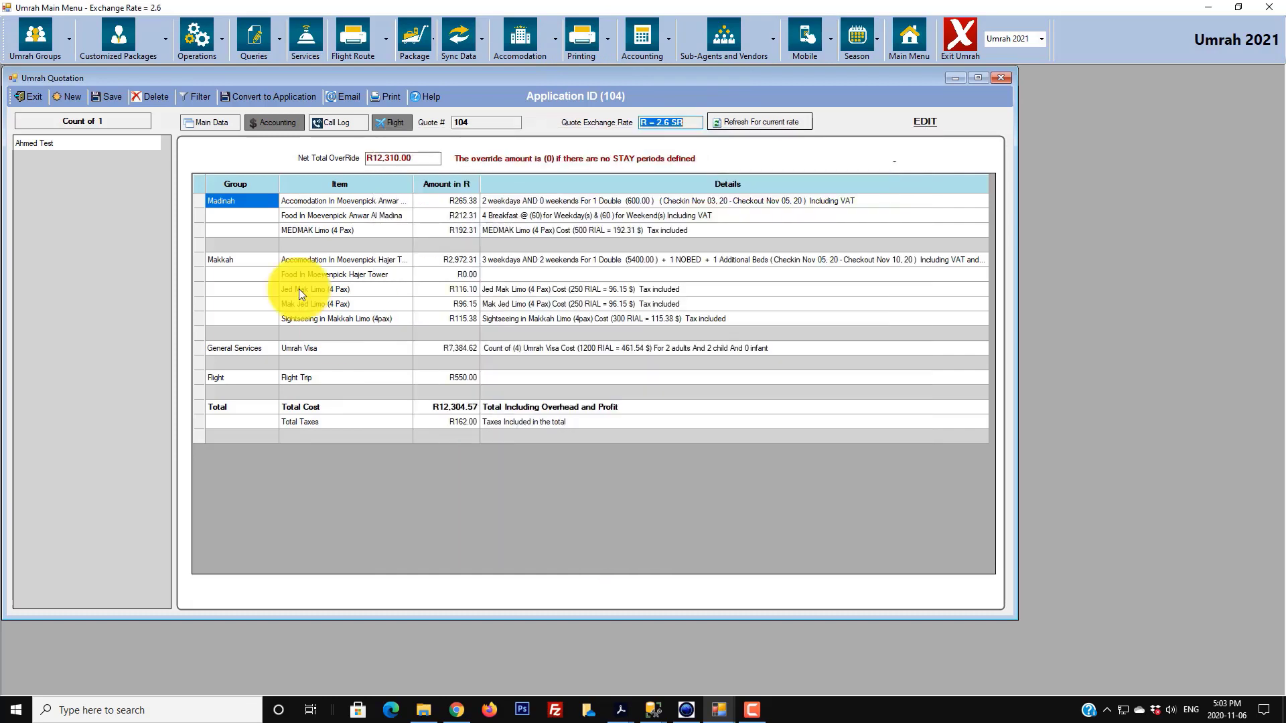
pyautogui.click(112, 96)
pyautogui.click(619, 392)
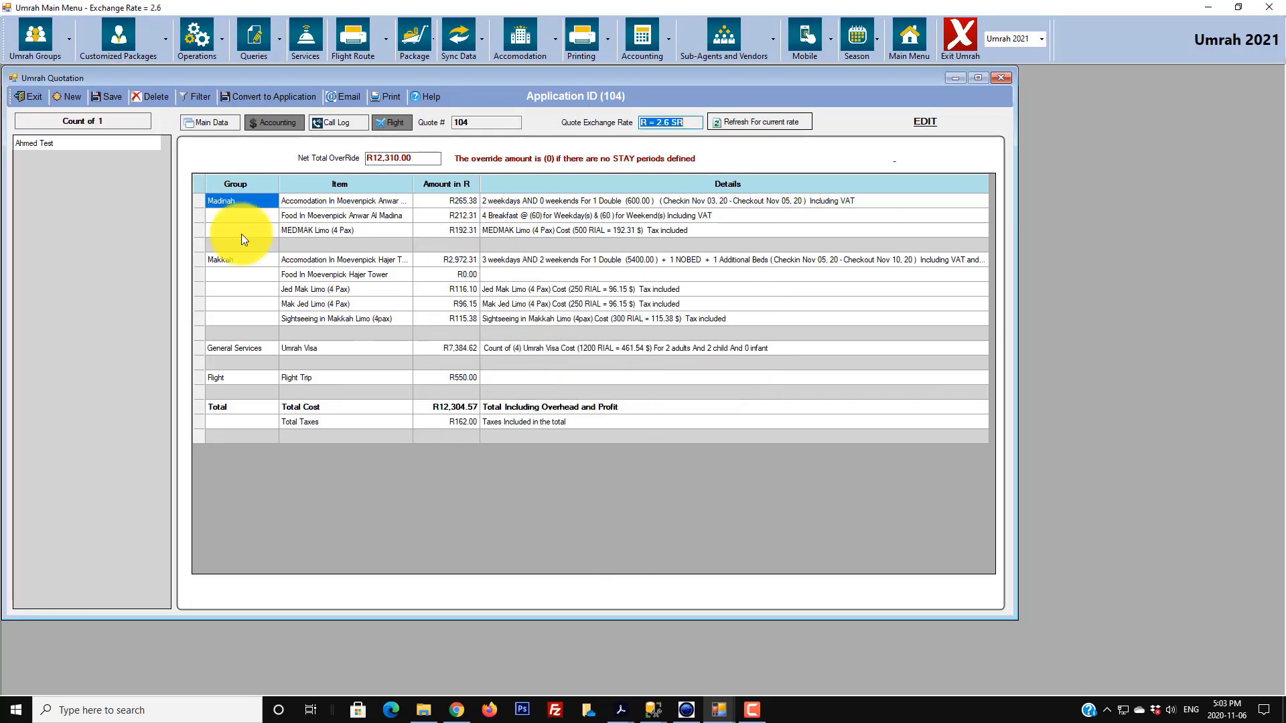
# - Send the quotation to the applicant using the Umrah Quotation email template
pyautogui.click(99, 144)
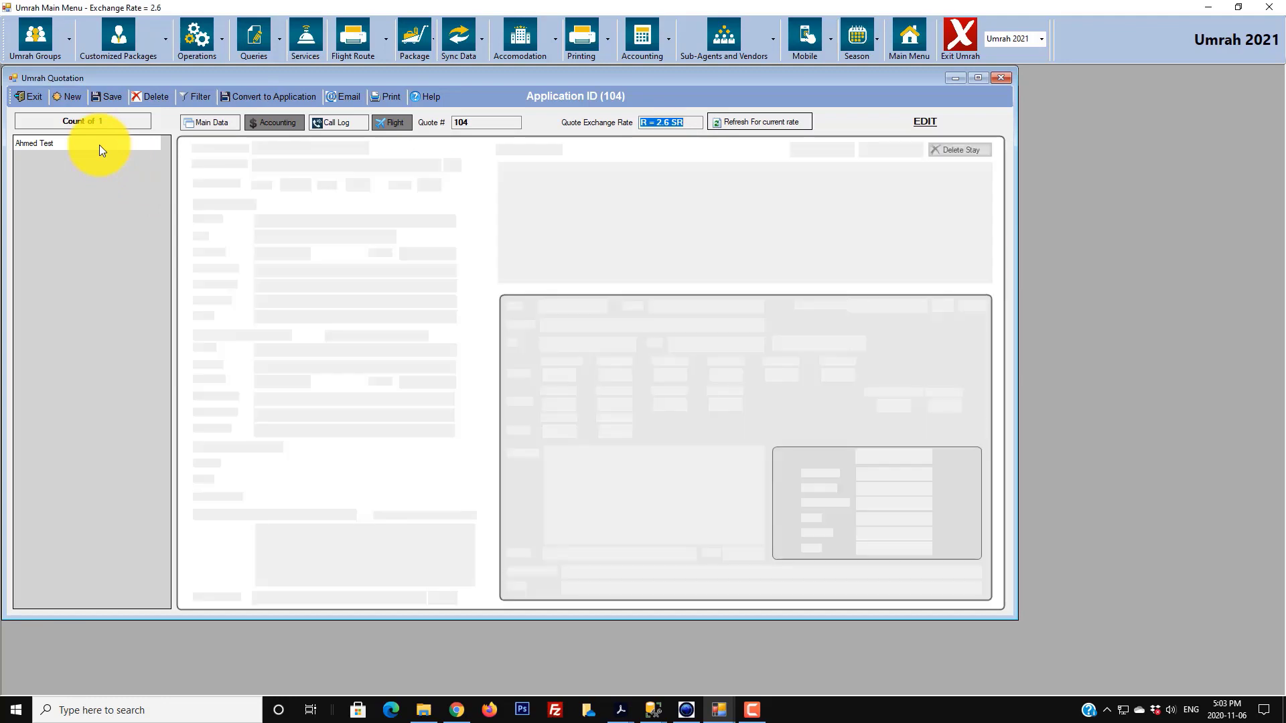
pyautogui.click(349, 96)
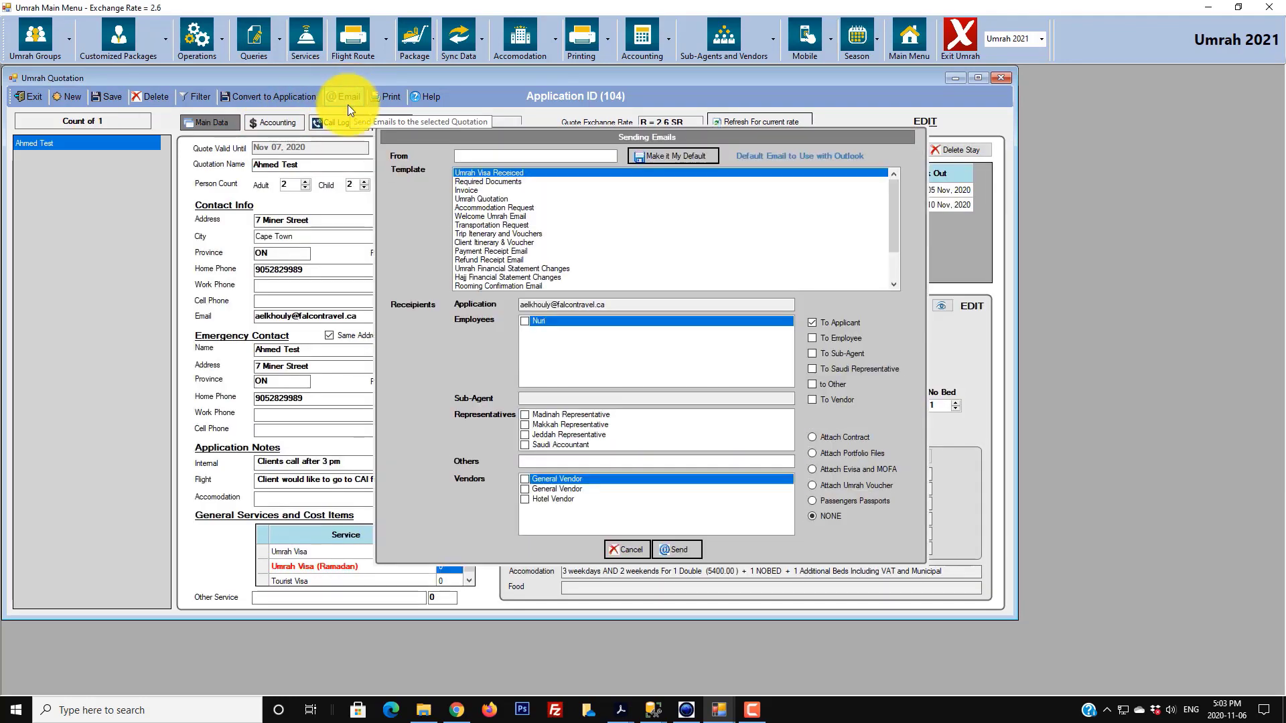
pyautogui.click(497, 199)
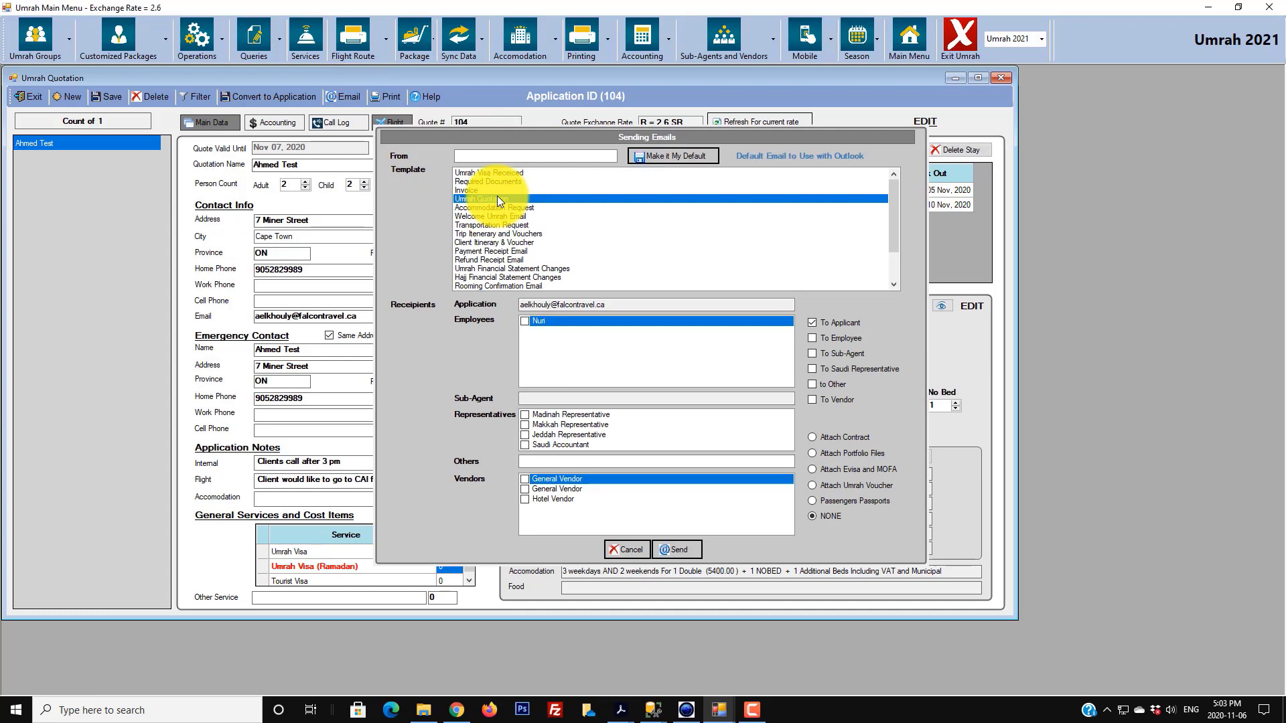
pyautogui.click(683, 546)
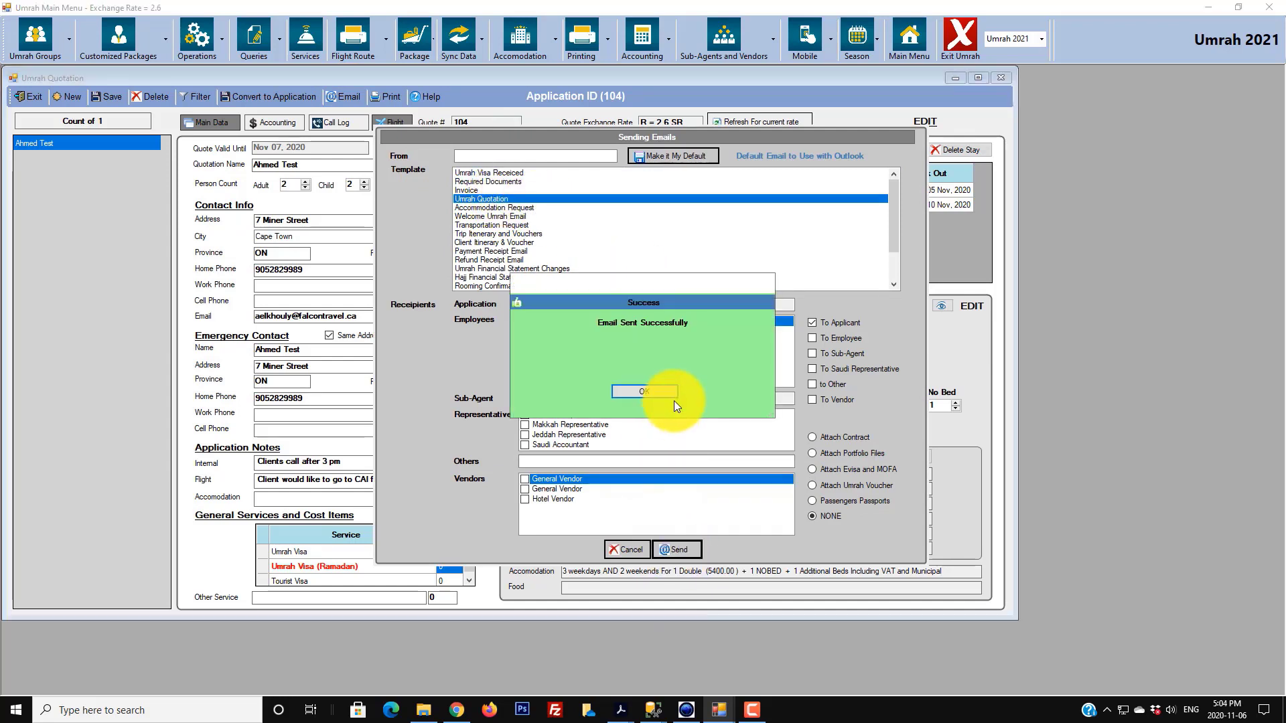
pyautogui.click(672, 392)
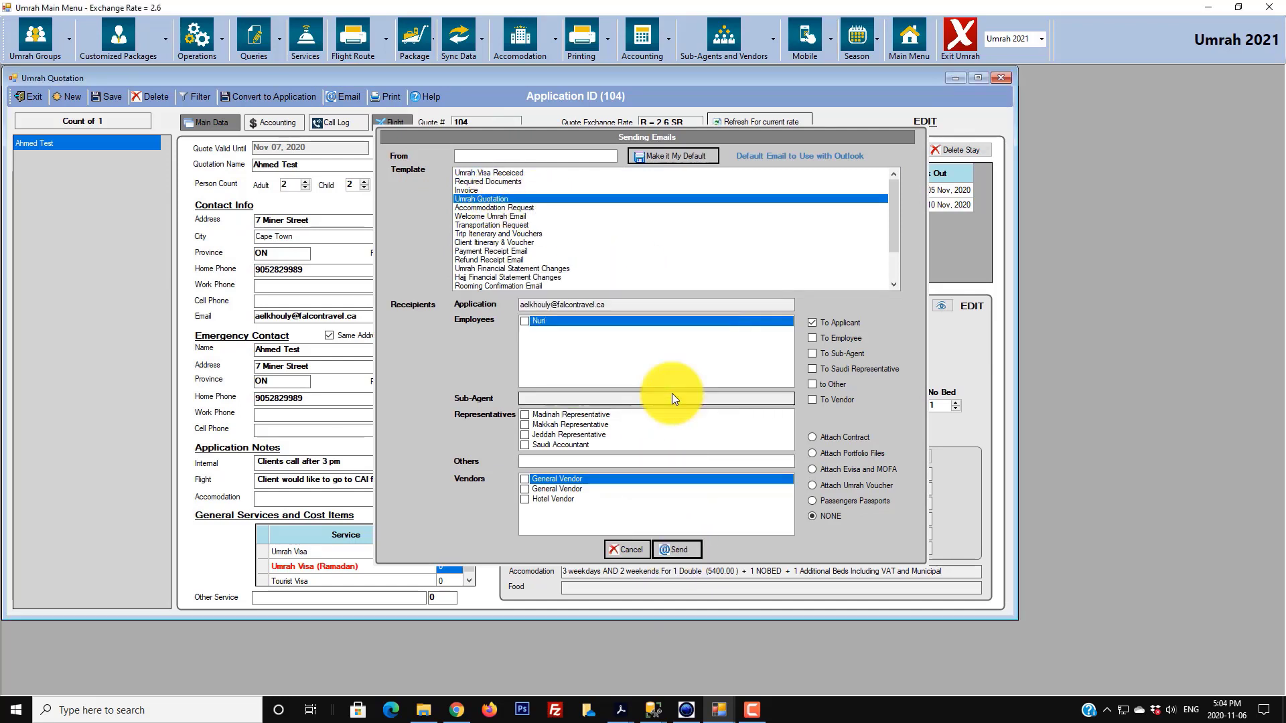
# - Open the new Umrah Quotation email and read its company heading, greeting and thank-you paragraph
pyautogui.click(456, 710)
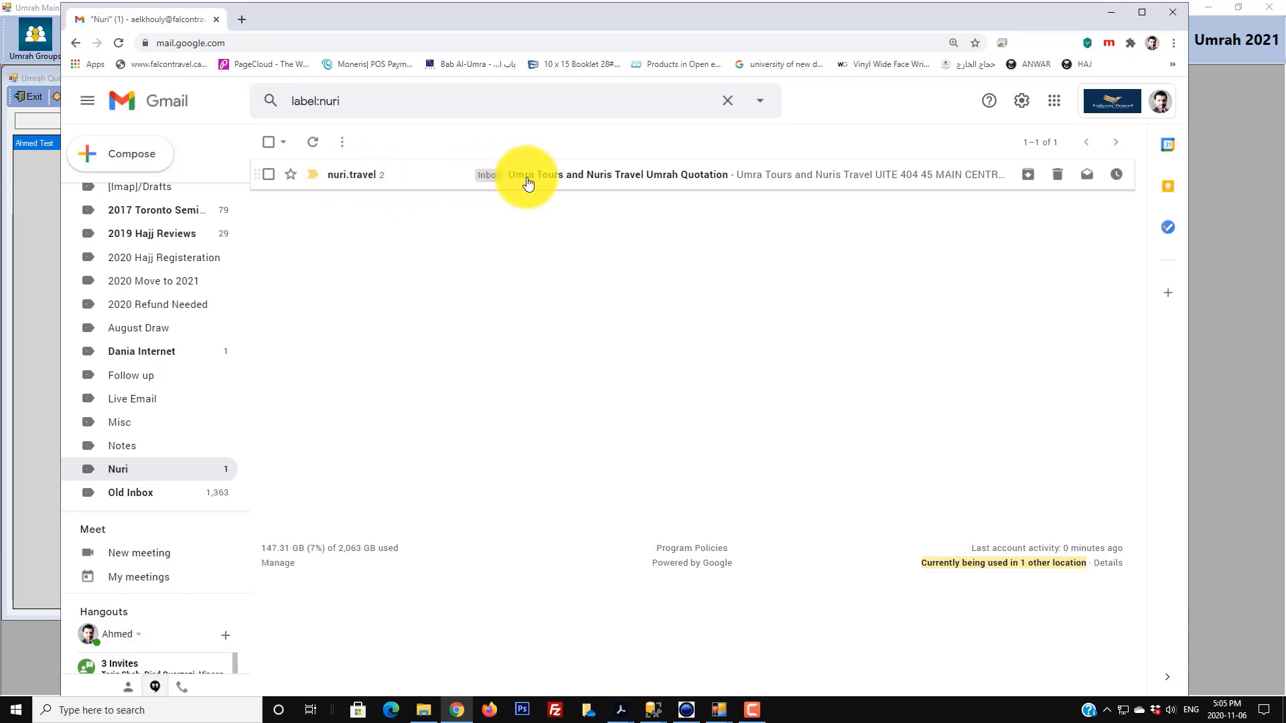
pyautogui.click(679, 180)
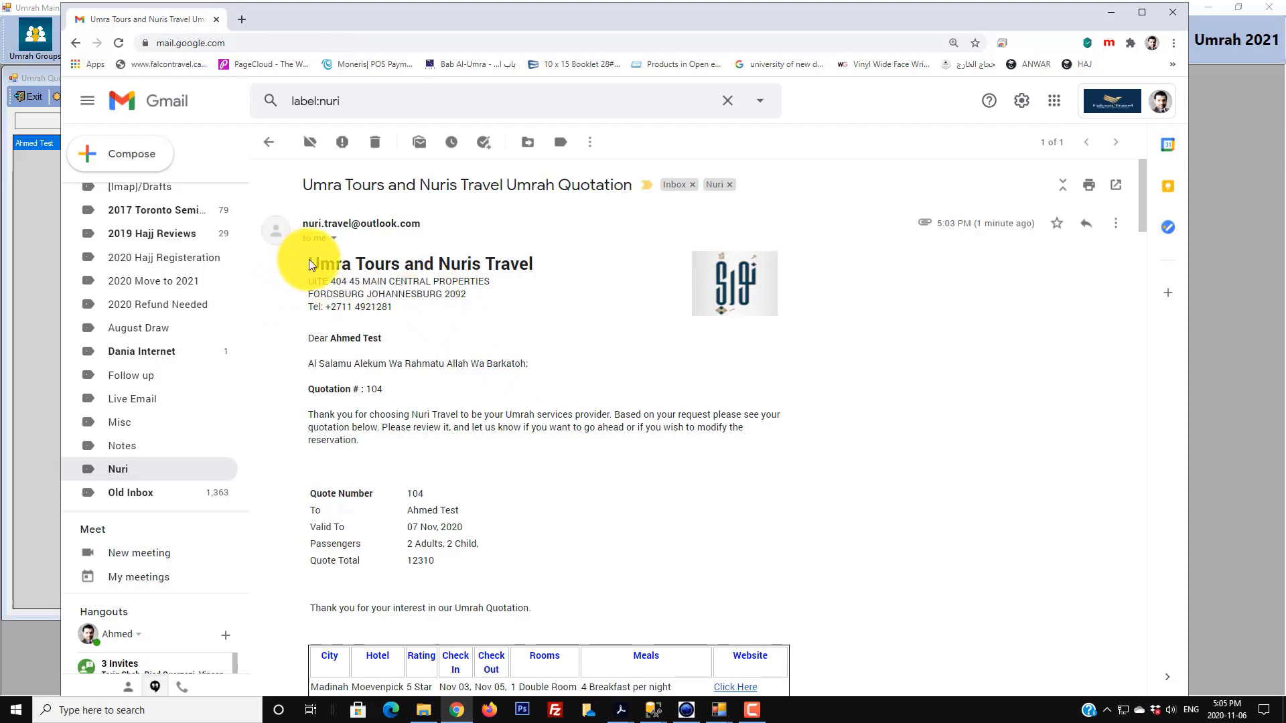
pyautogui.moveTo(308, 261); pyautogui.dragTo(441, 309)
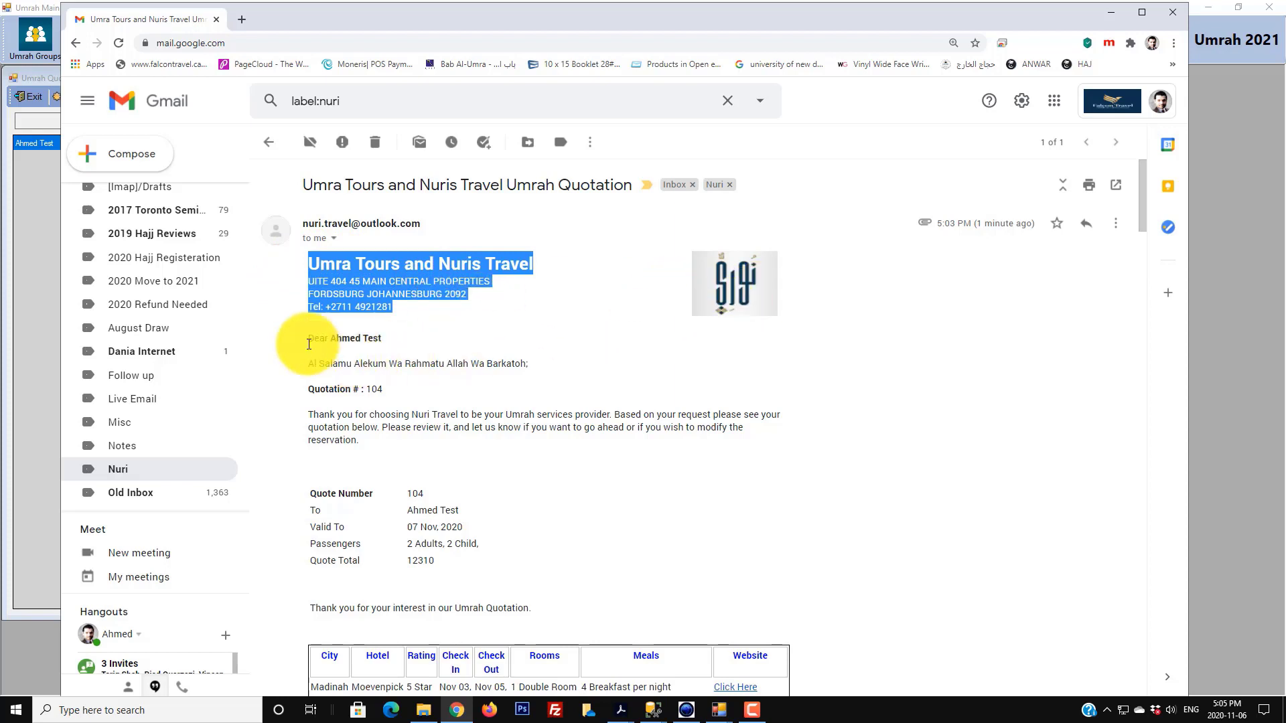
pyautogui.moveTo(380, 338); pyautogui.dragTo(584, 363)
pyautogui.click(348, 392)
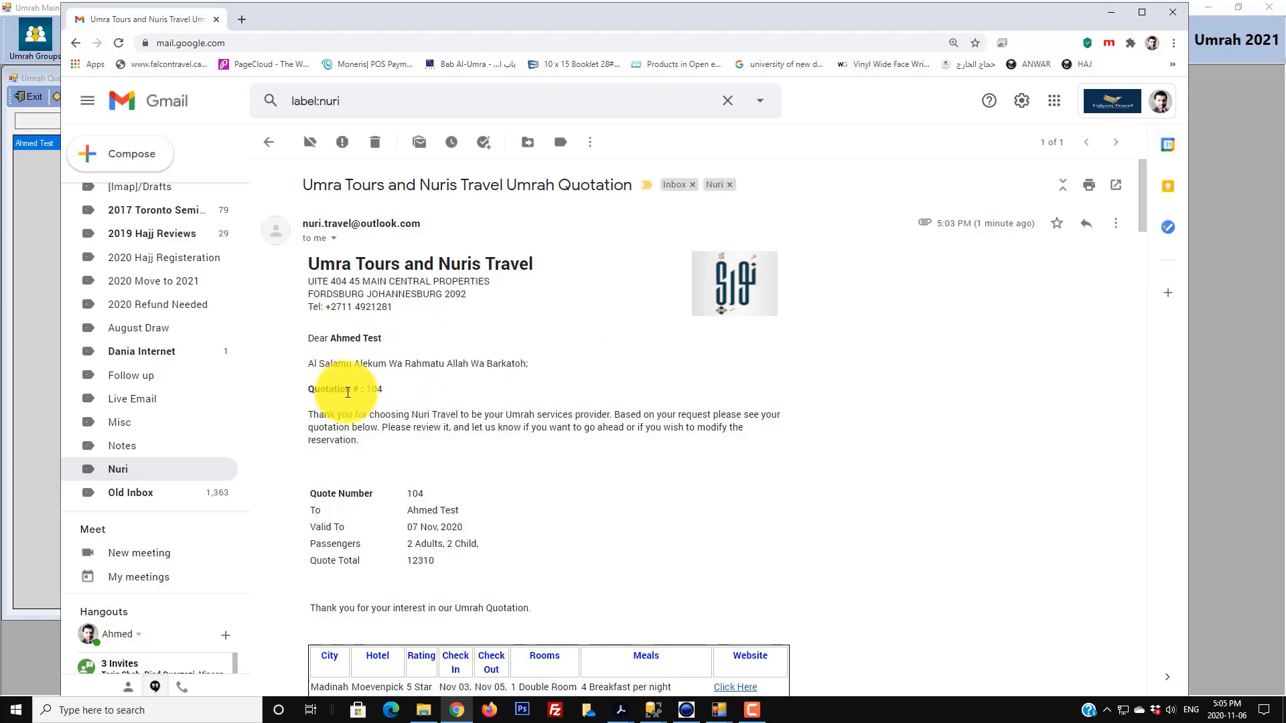
pyautogui.moveTo(399, 391); pyautogui.dragTo(777, 416)
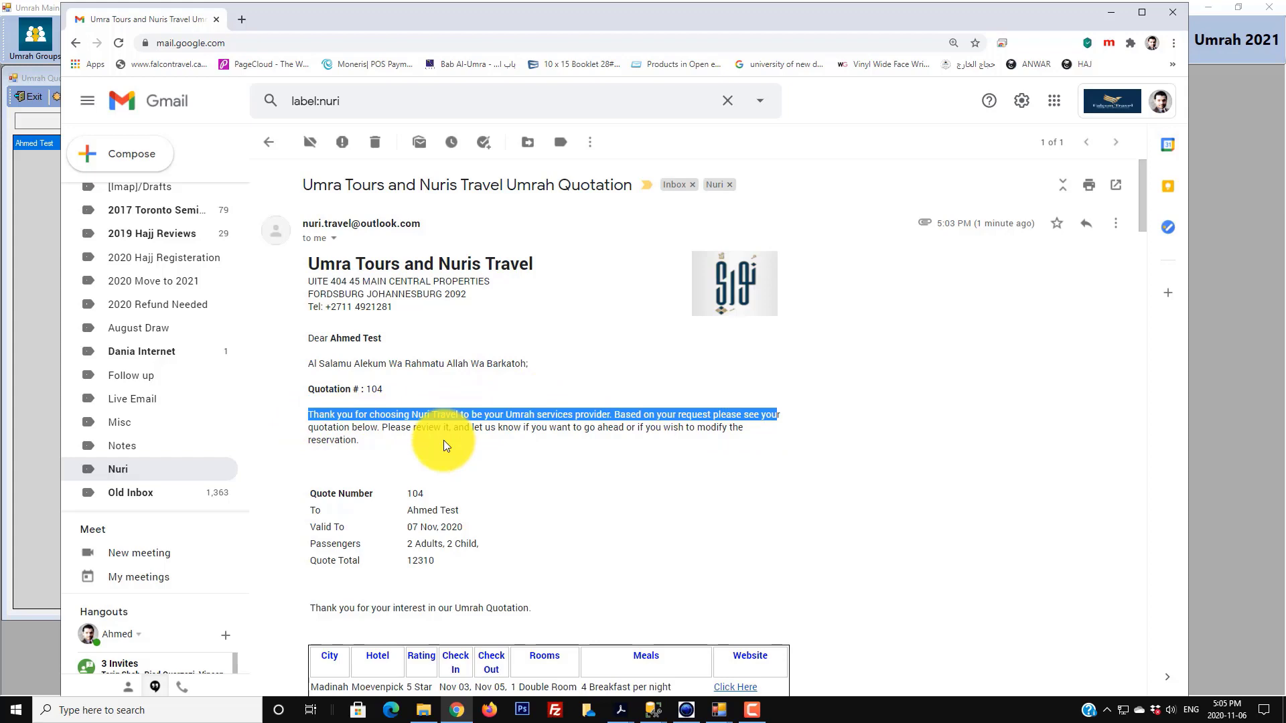
# - Review the quote number, valid-to date, 12310 total and the Madinah hotel row
pyautogui.scroll(-3, 443, 440)
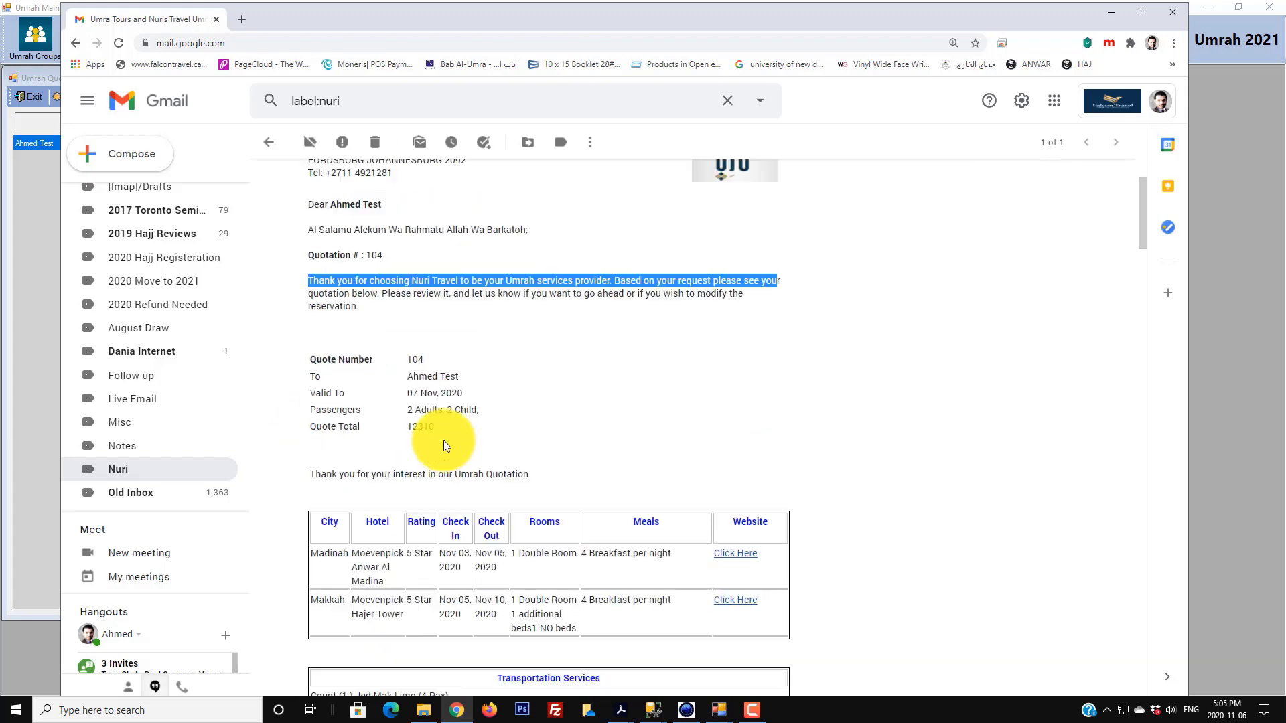
pyautogui.moveTo(329, 291); pyautogui.dragTo(496, 308)
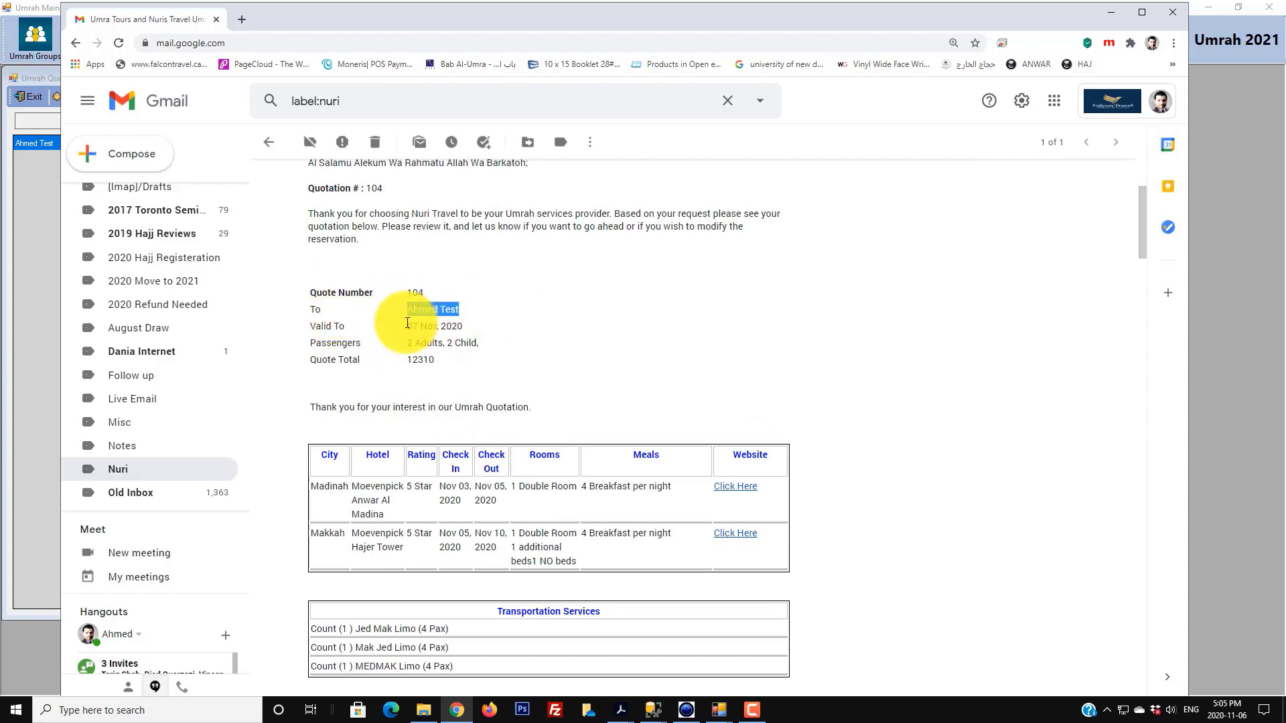
pyautogui.click(333, 328)
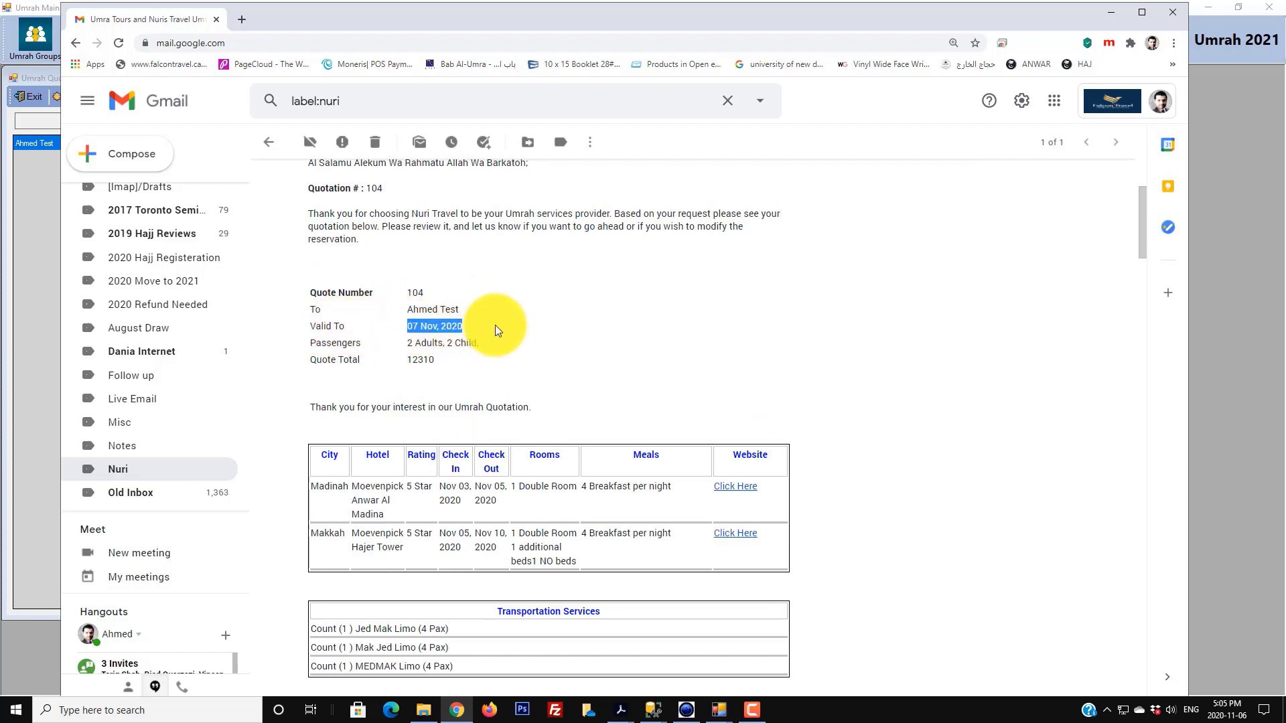
pyautogui.click(320, 339)
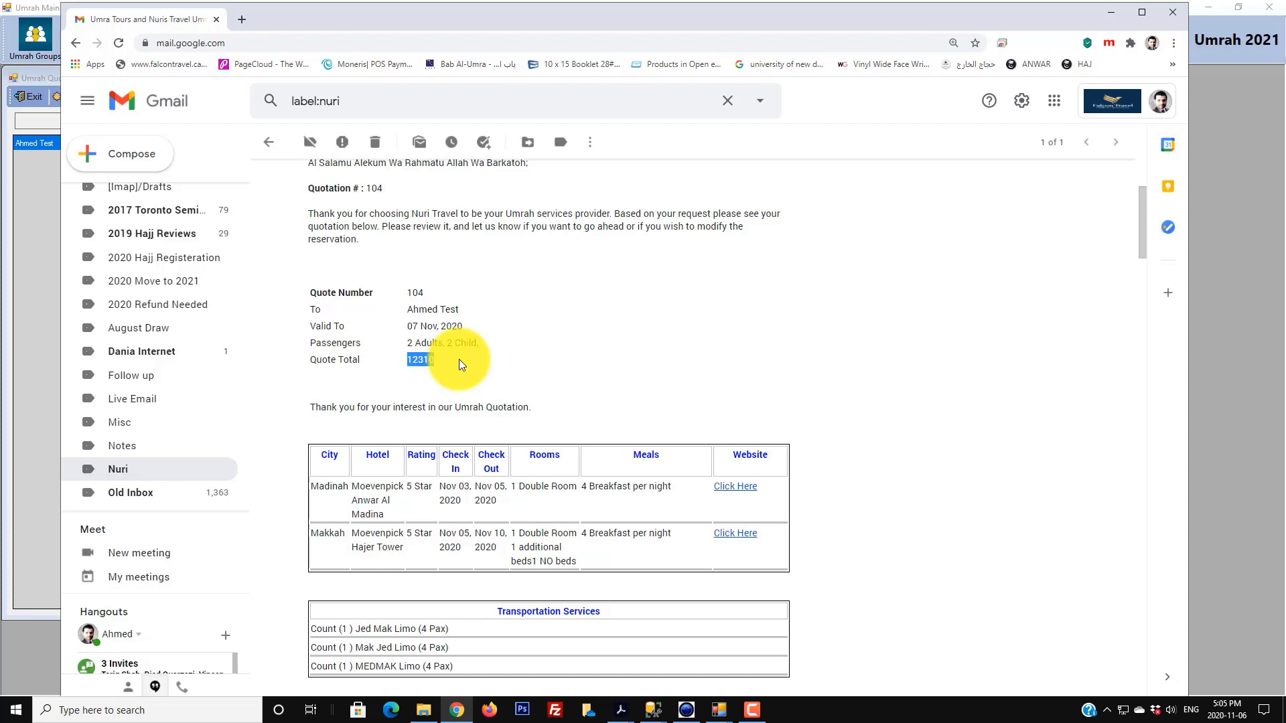
pyautogui.scroll(-2, 460, 359)
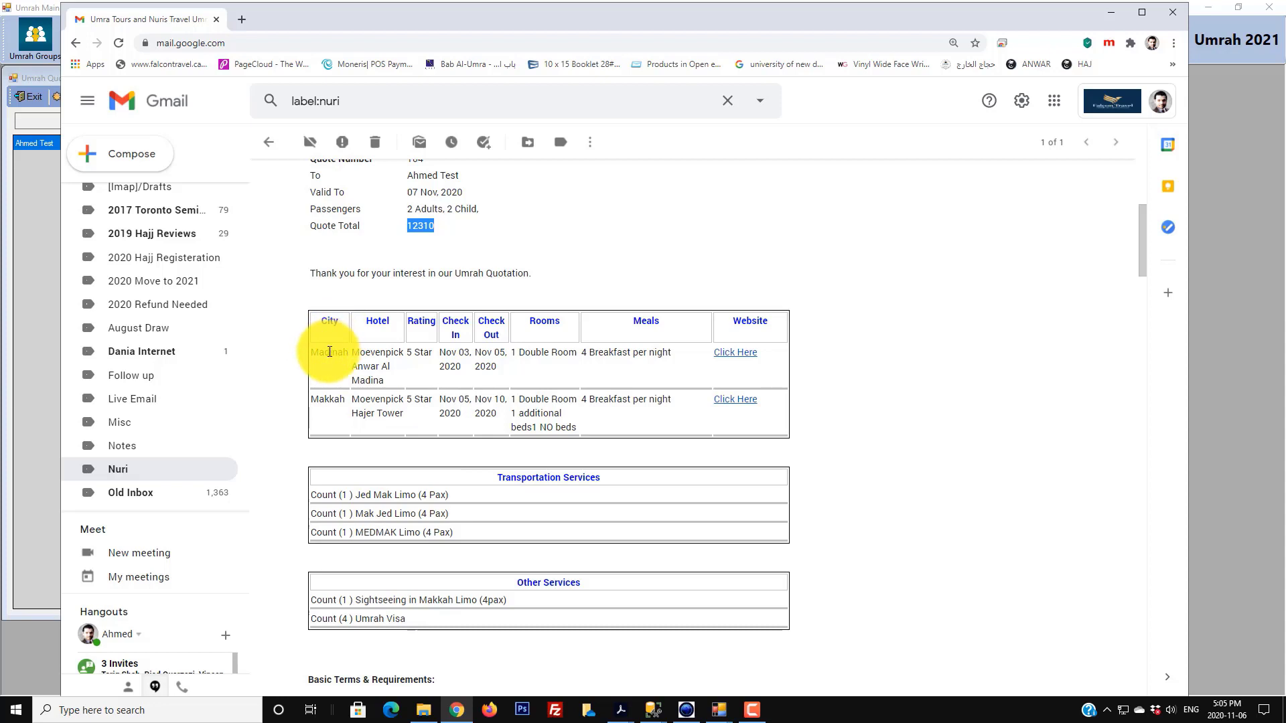
pyautogui.click(419, 349)
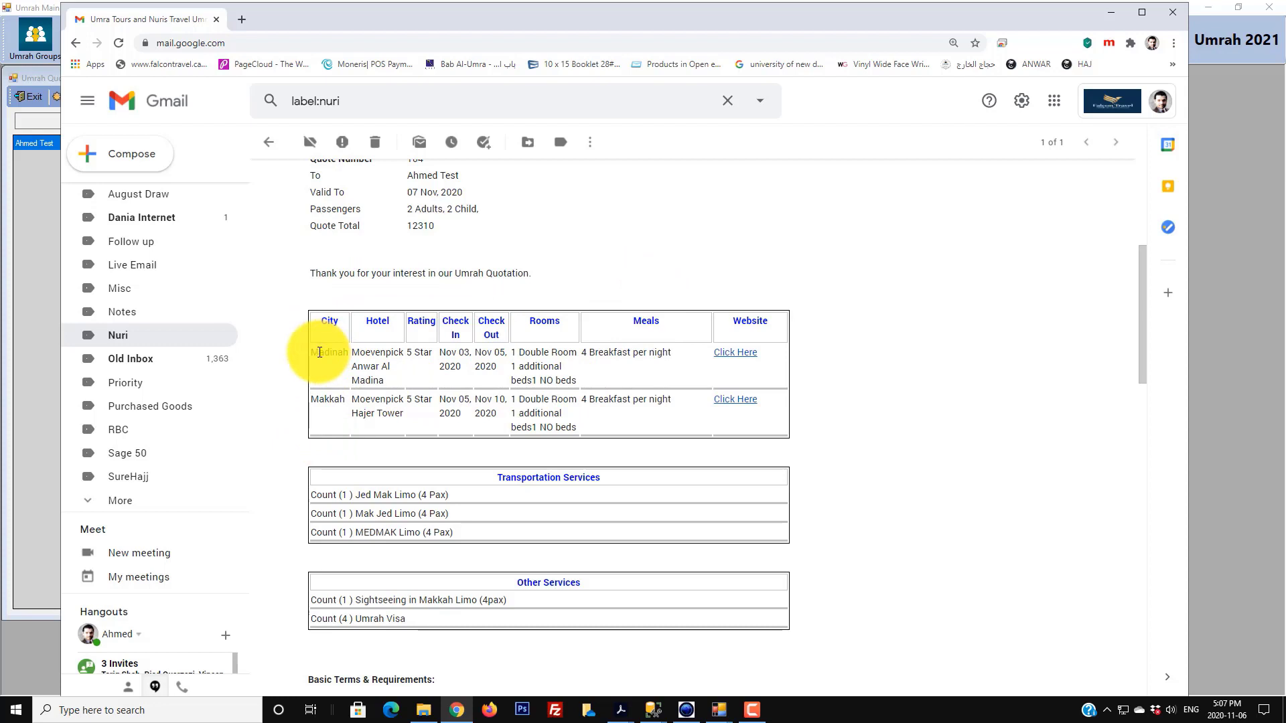
pyautogui.moveTo(316, 354); pyautogui.dragTo(383, 358)
pyautogui.click(422, 351)
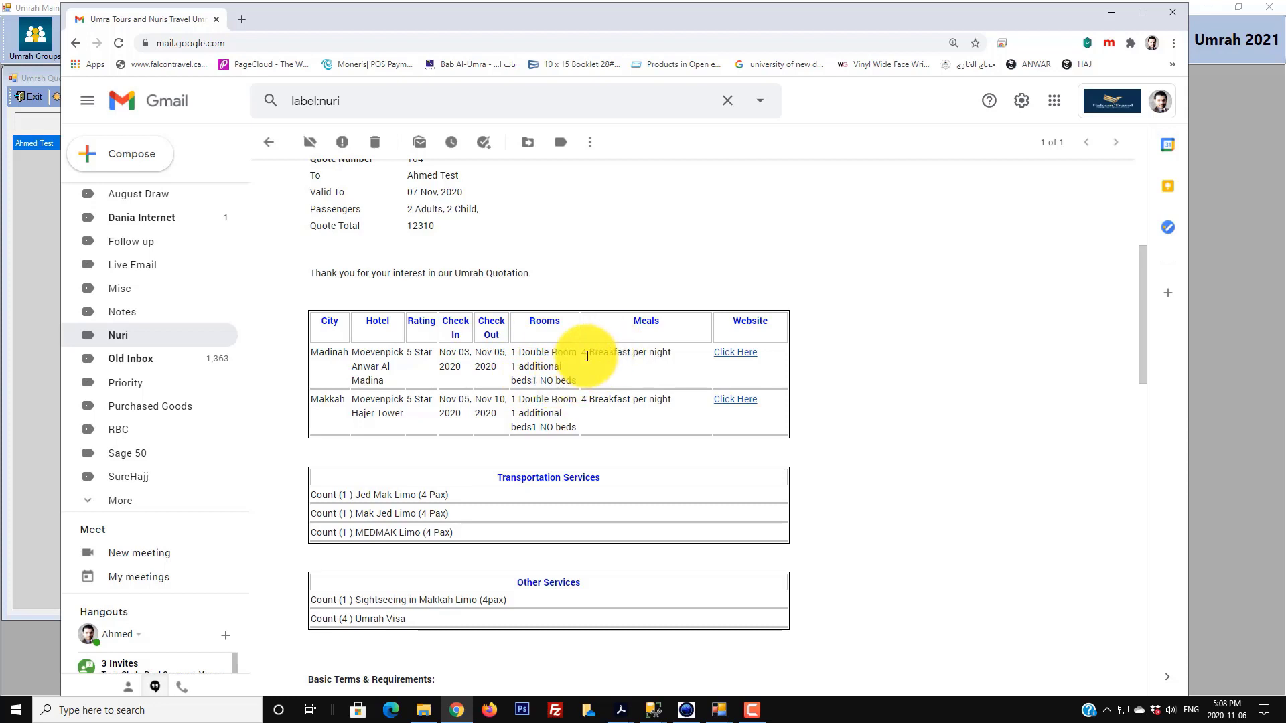
pyautogui.click(738, 359)
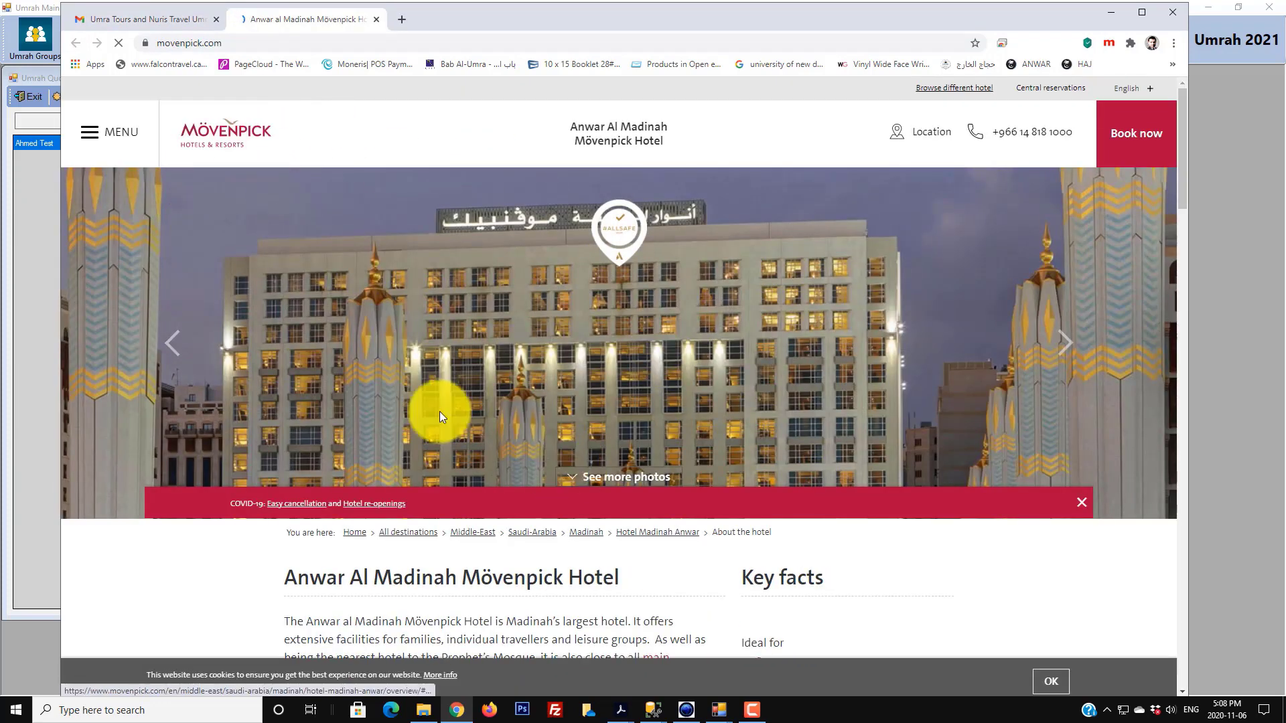
pyautogui.click(376, 19)
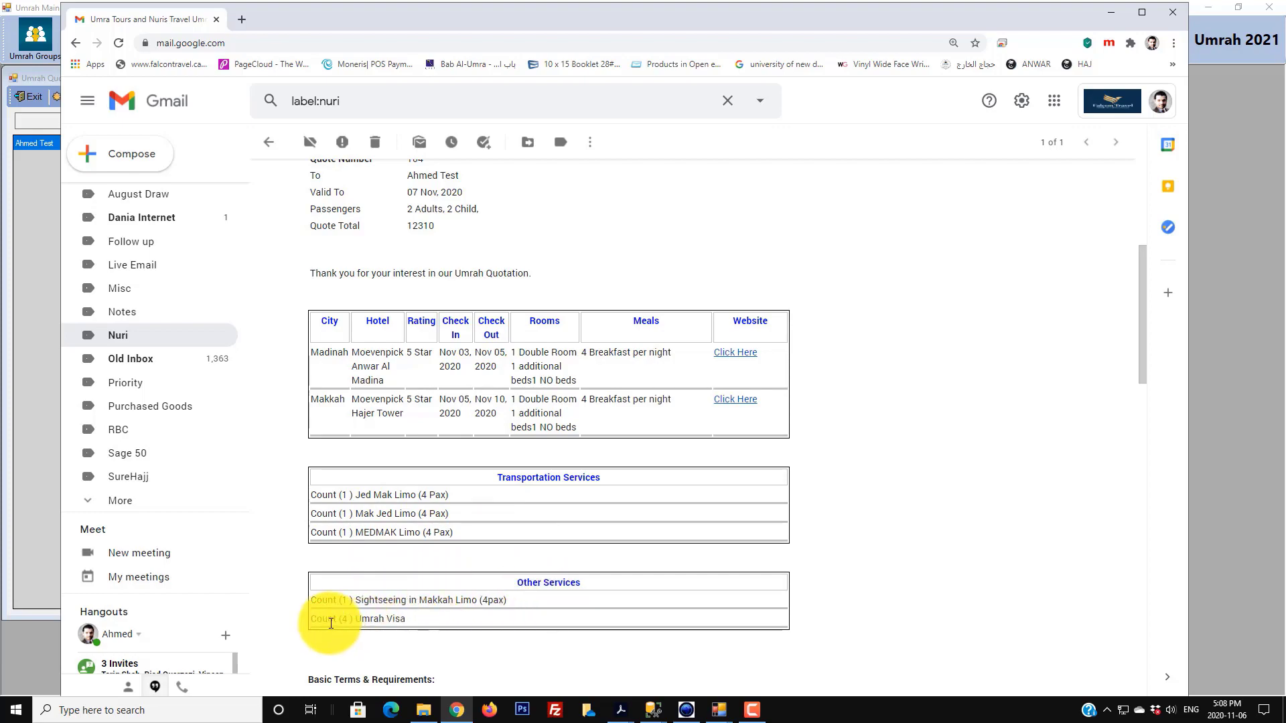
pyautogui.scroll(-6, 416, 616)
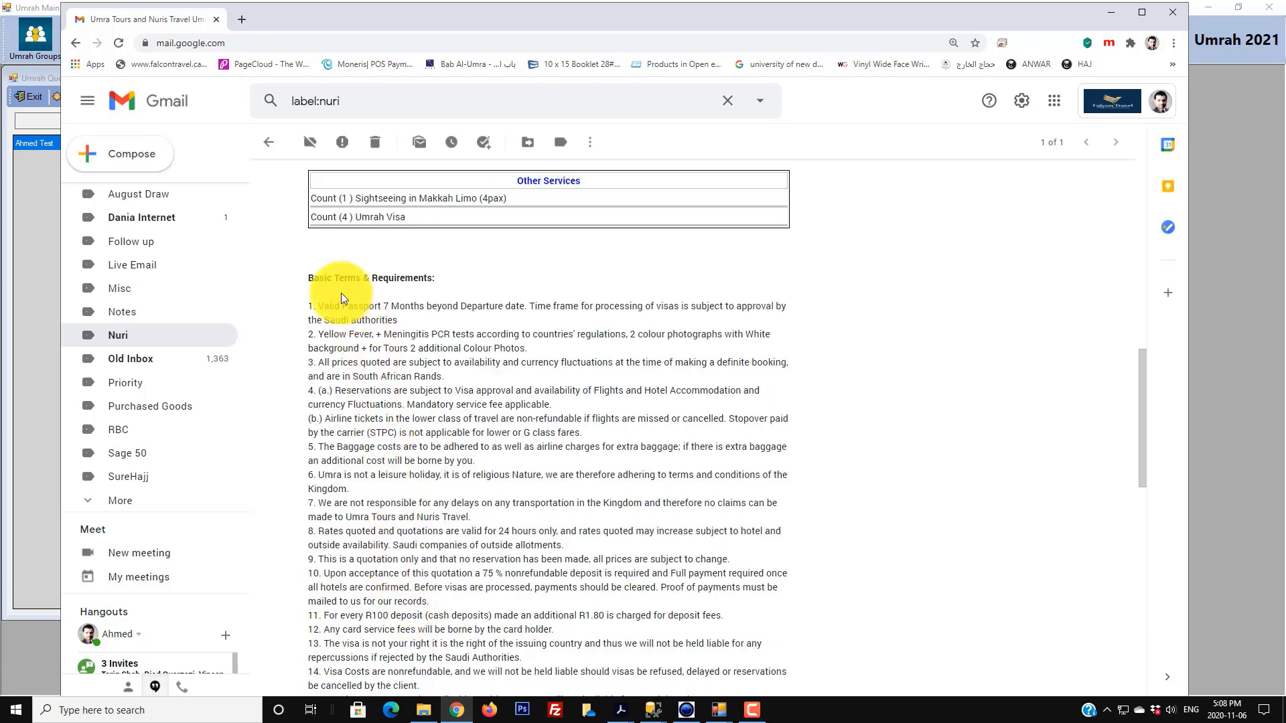
pyautogui.scroll(-5, 450, 394)
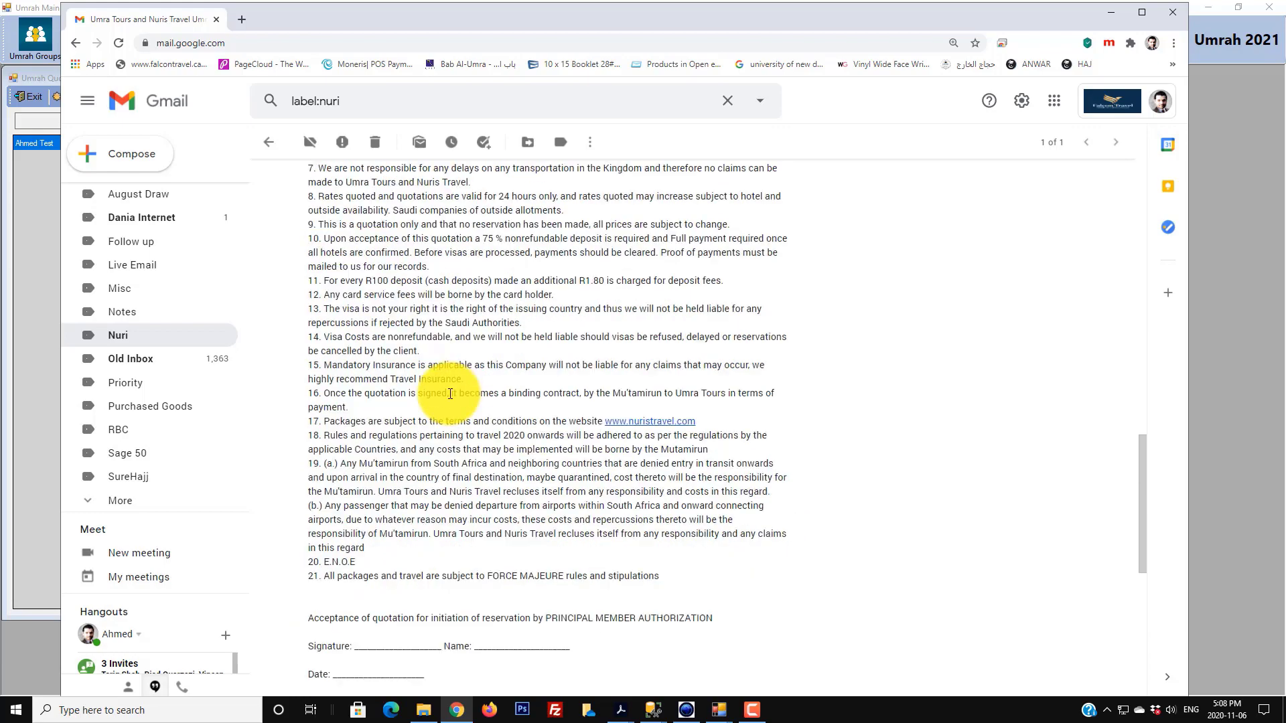
pyautogui.scroll(-2, 450, 394)
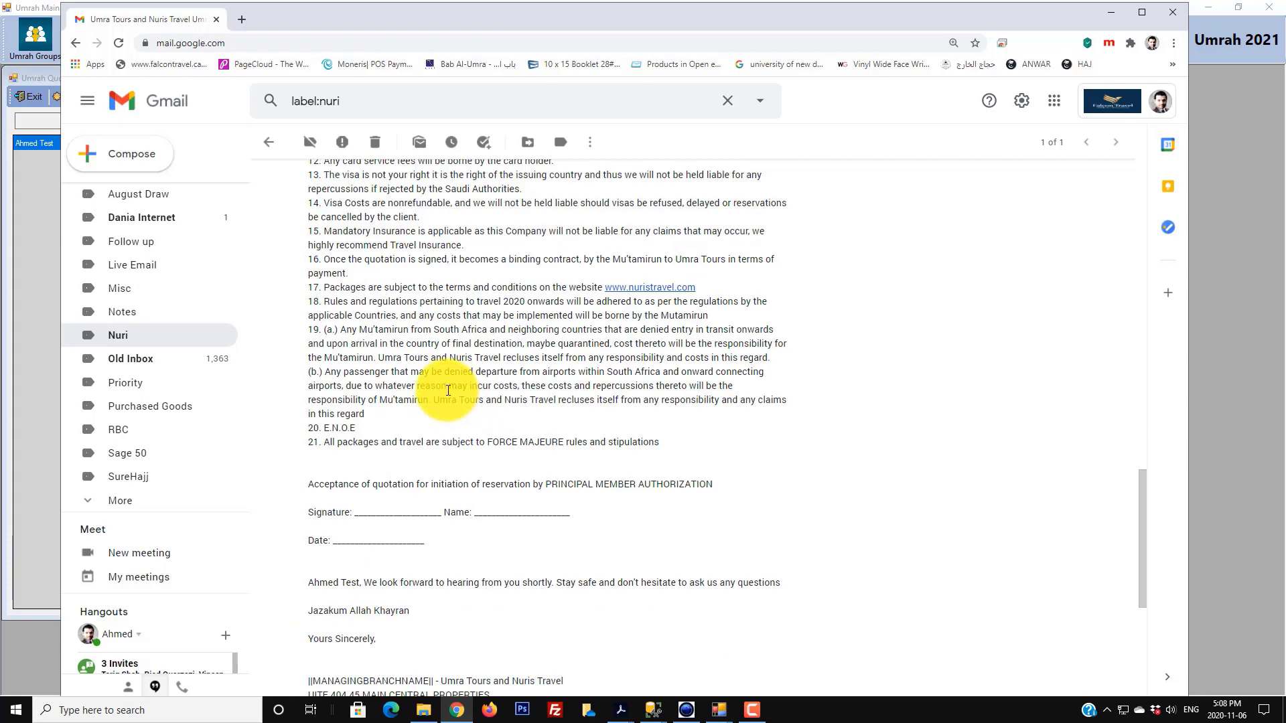
pyautogui.scroll(-4, 410, 569)
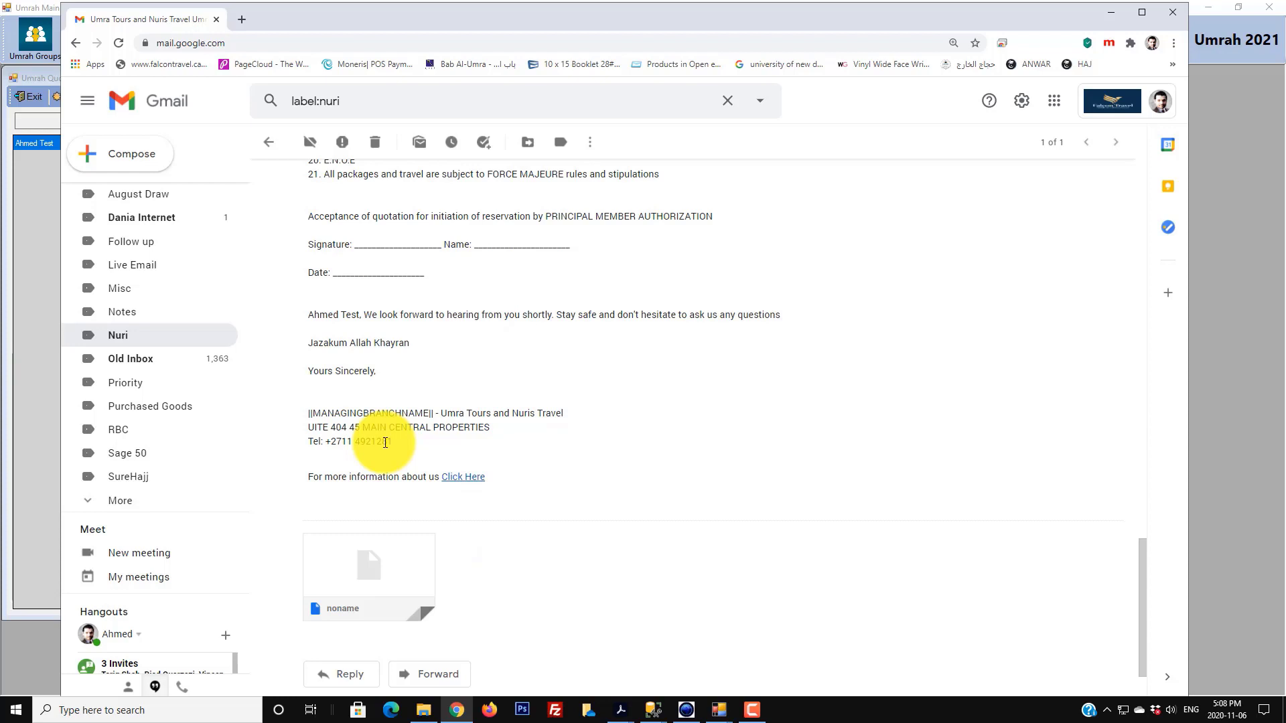
pyautogui.scroll(20, 402, 438)
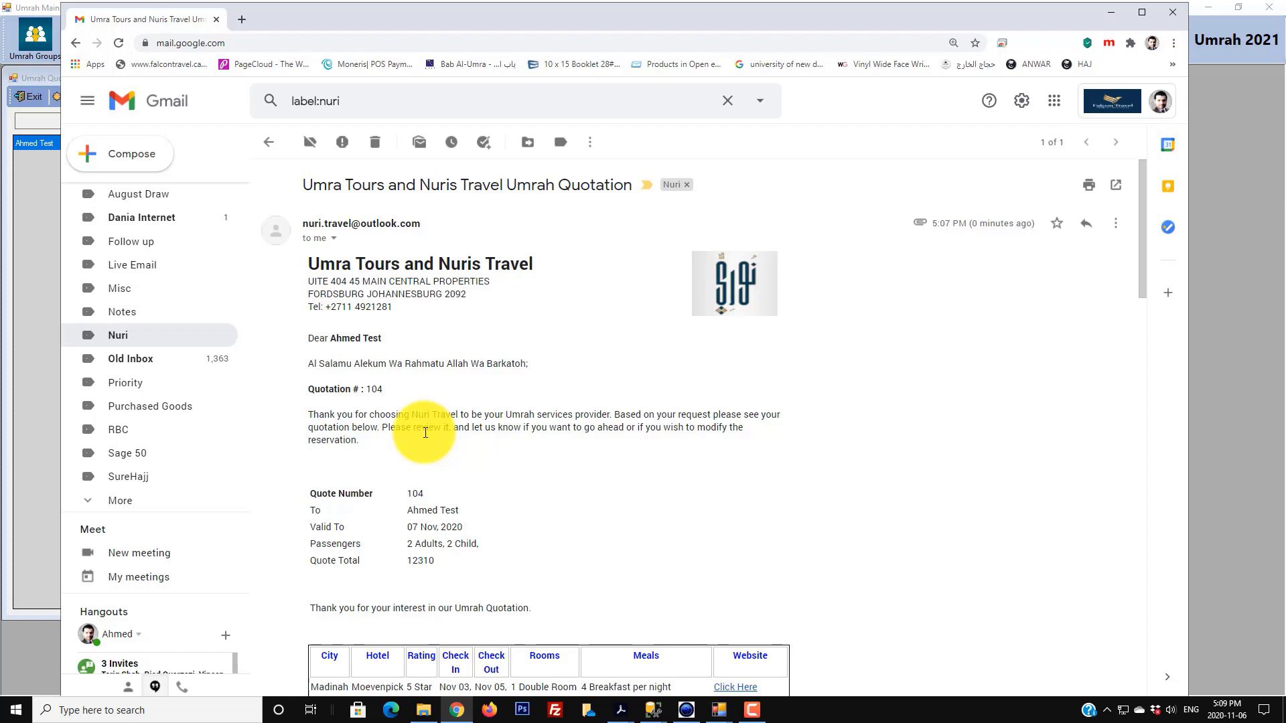
# - Minimize Chrome, cancel the Sending Emails dialog, and return to quotation 104's main data
pyautogui.click(1115, 14)
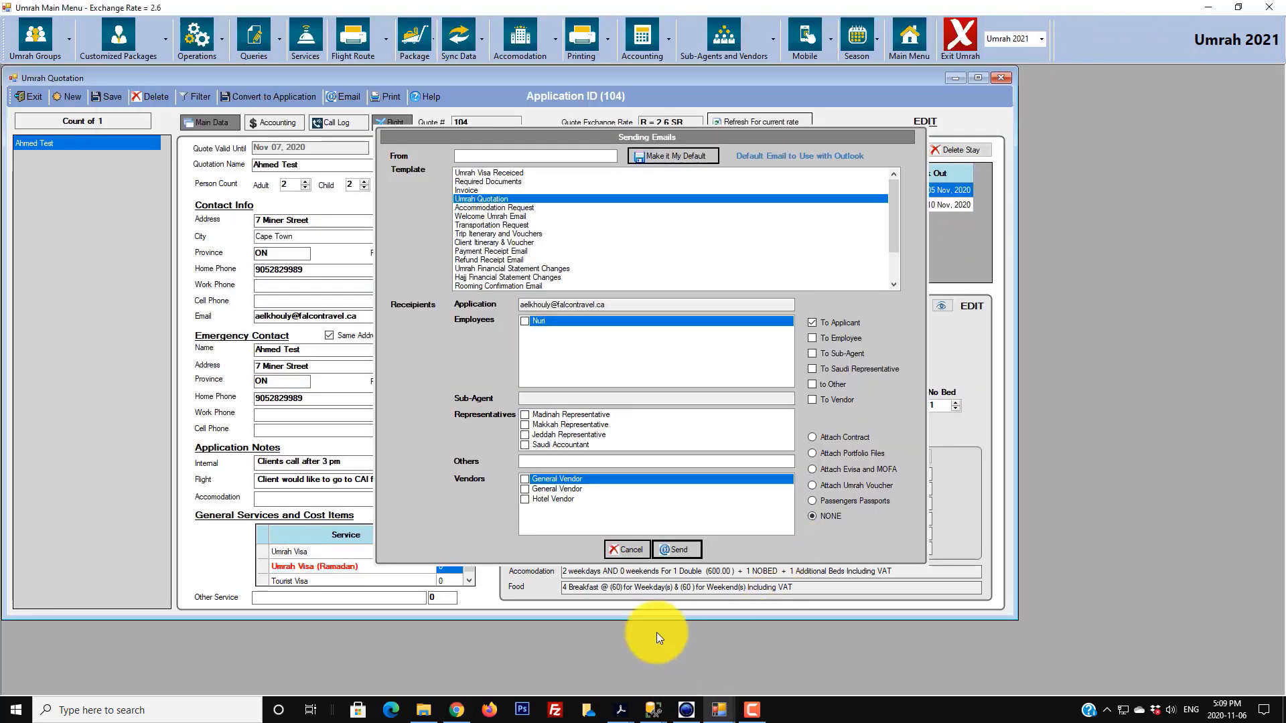
pyautogui.click(631, 549)
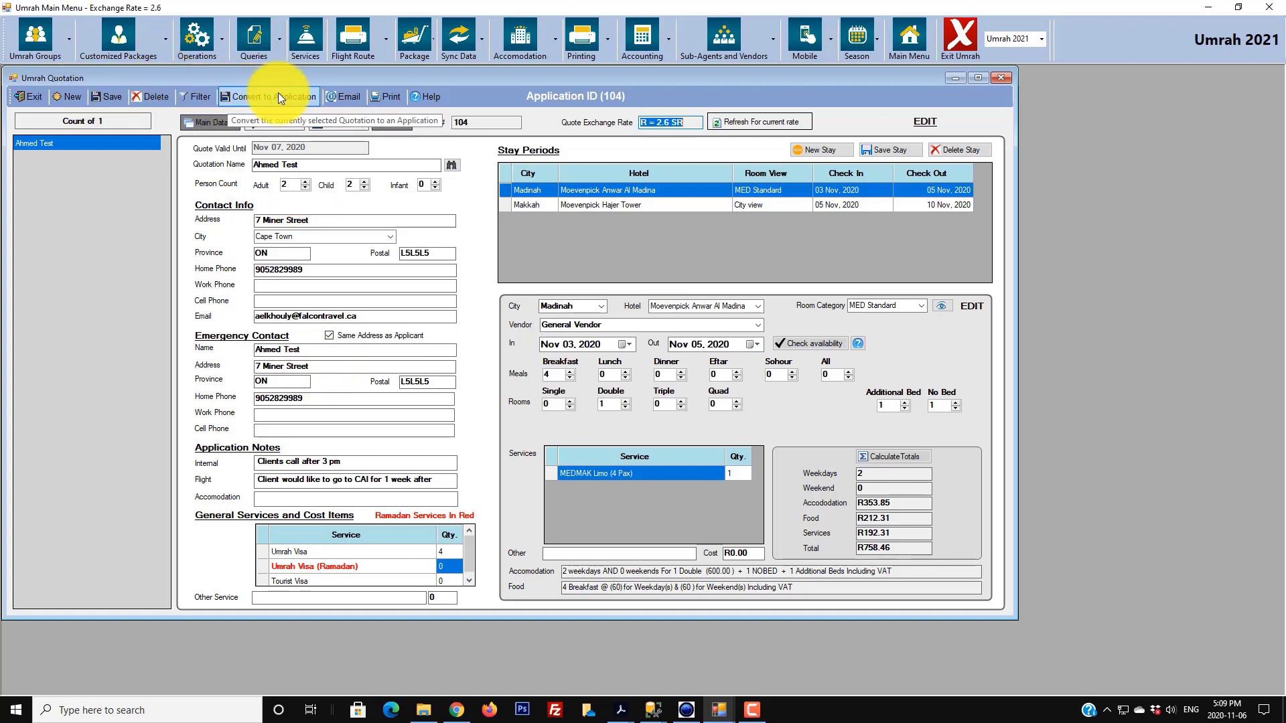
pyautogui.click(37, 145)
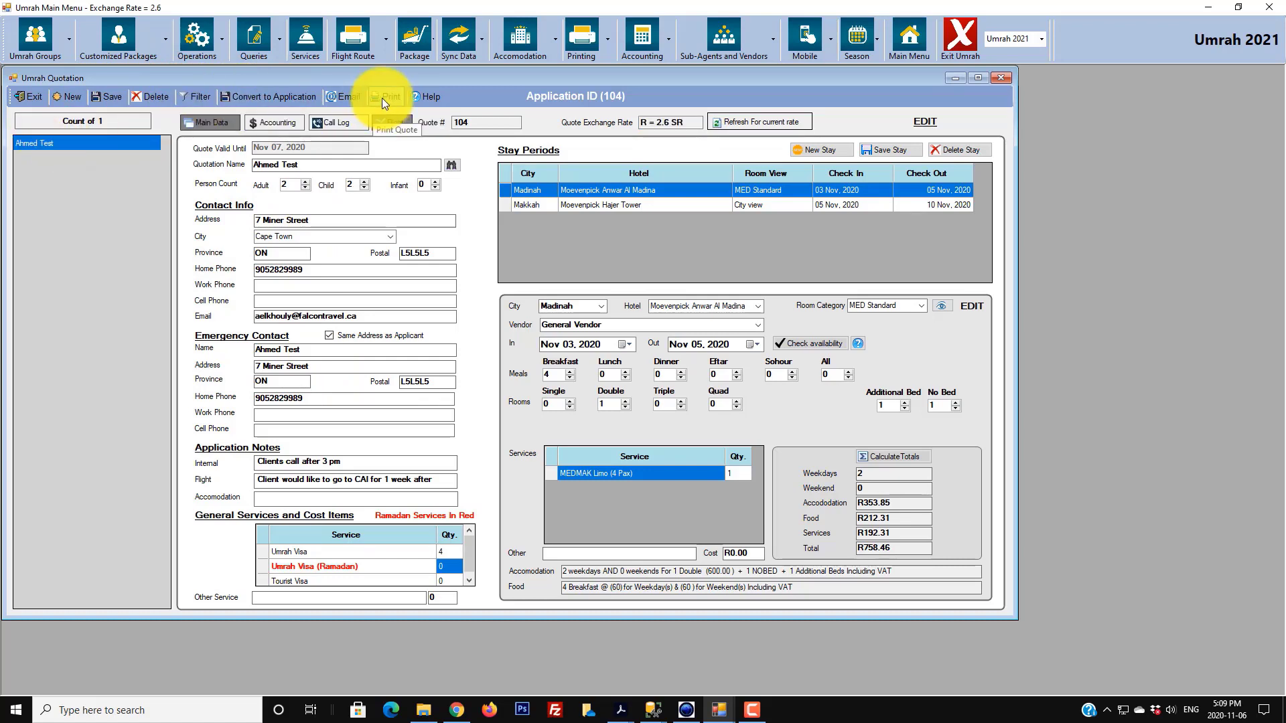
pyautogui.click(264, 99)
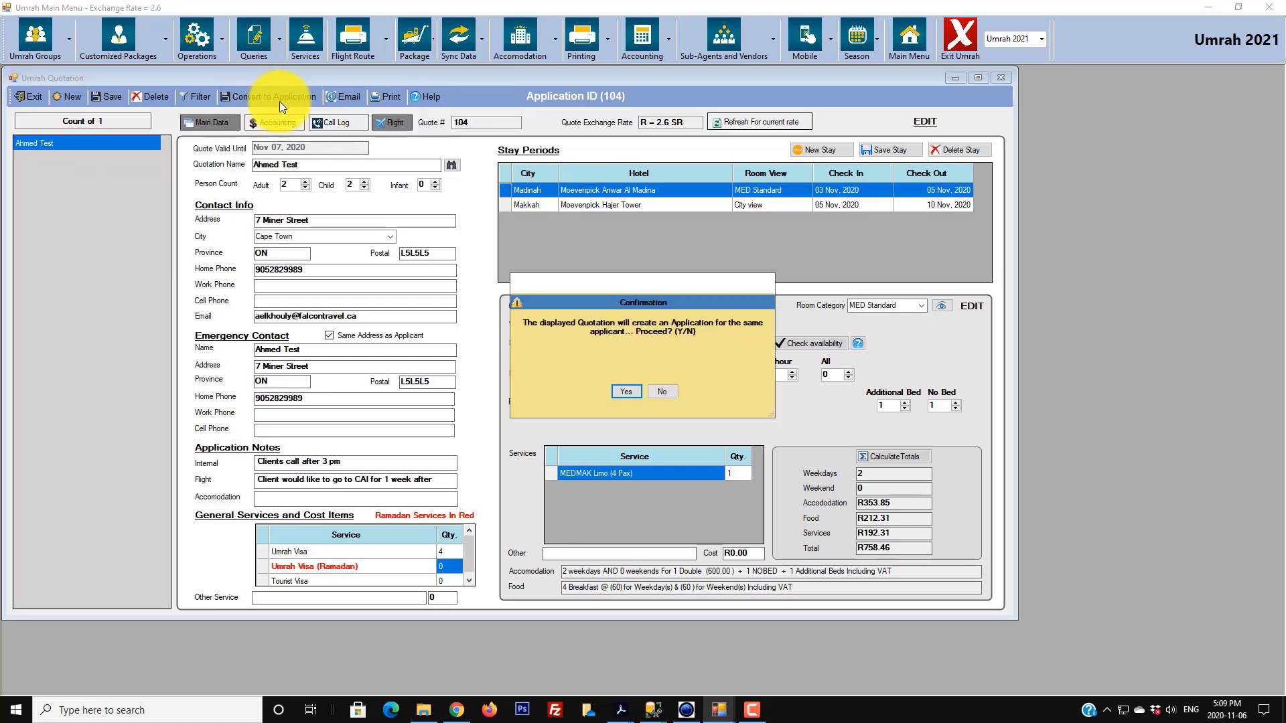
pyautogui.click(622, 390)
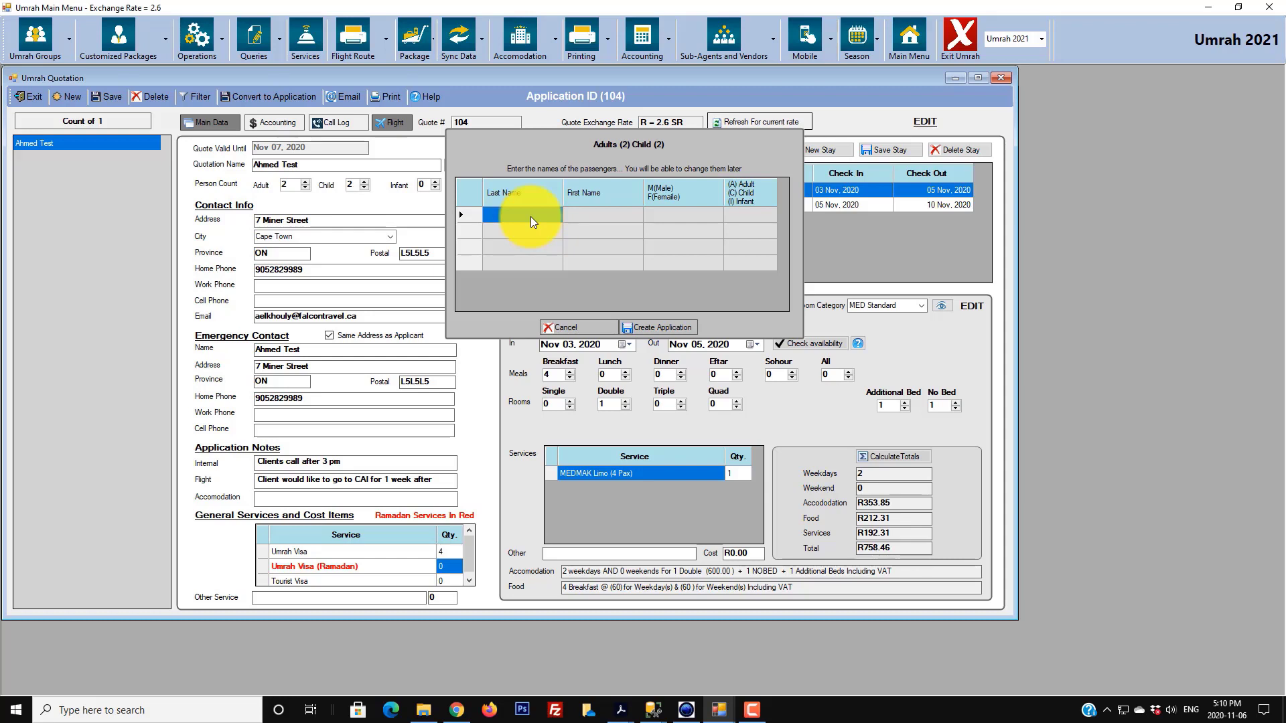
pyautogui.click(514, 220)
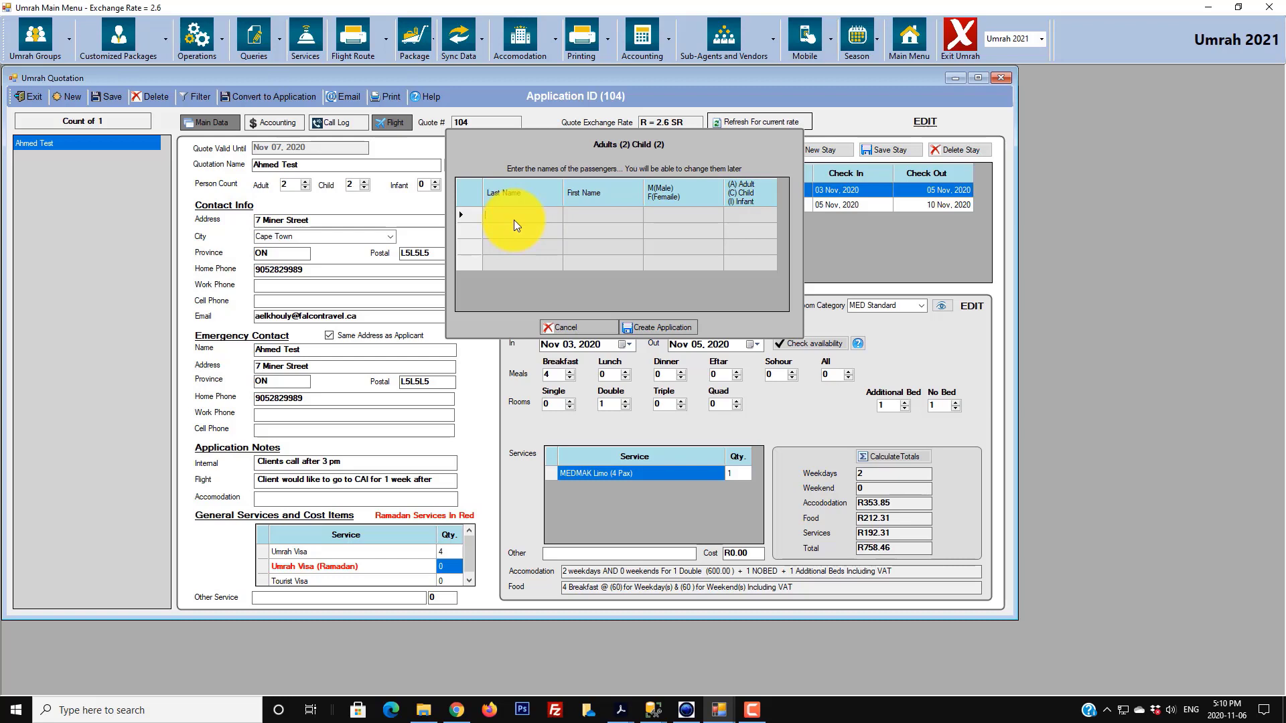
pyautogui.press('Tab')
pyautogui.press('Tab')
pyautogui.write('M')
pyautogui.press('Tab')
pyautogui.write('A')
pyautogui.press('Tab')
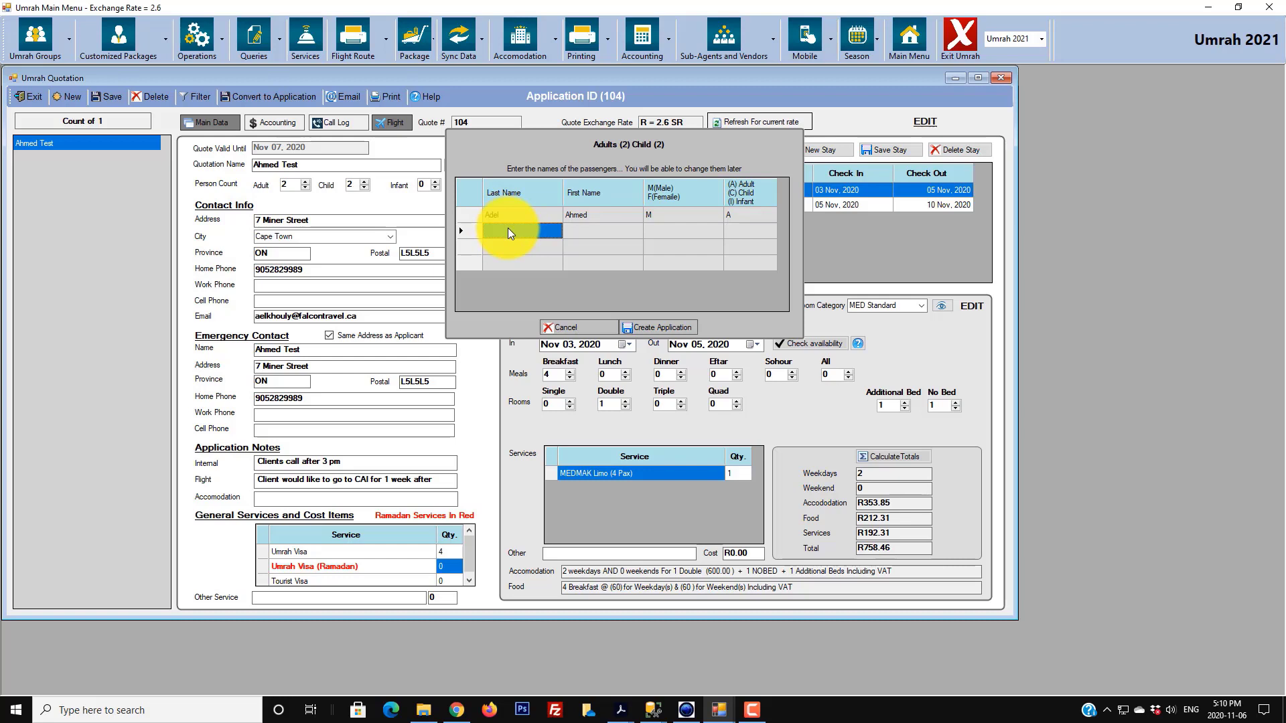
pyautogui.press('Tab')
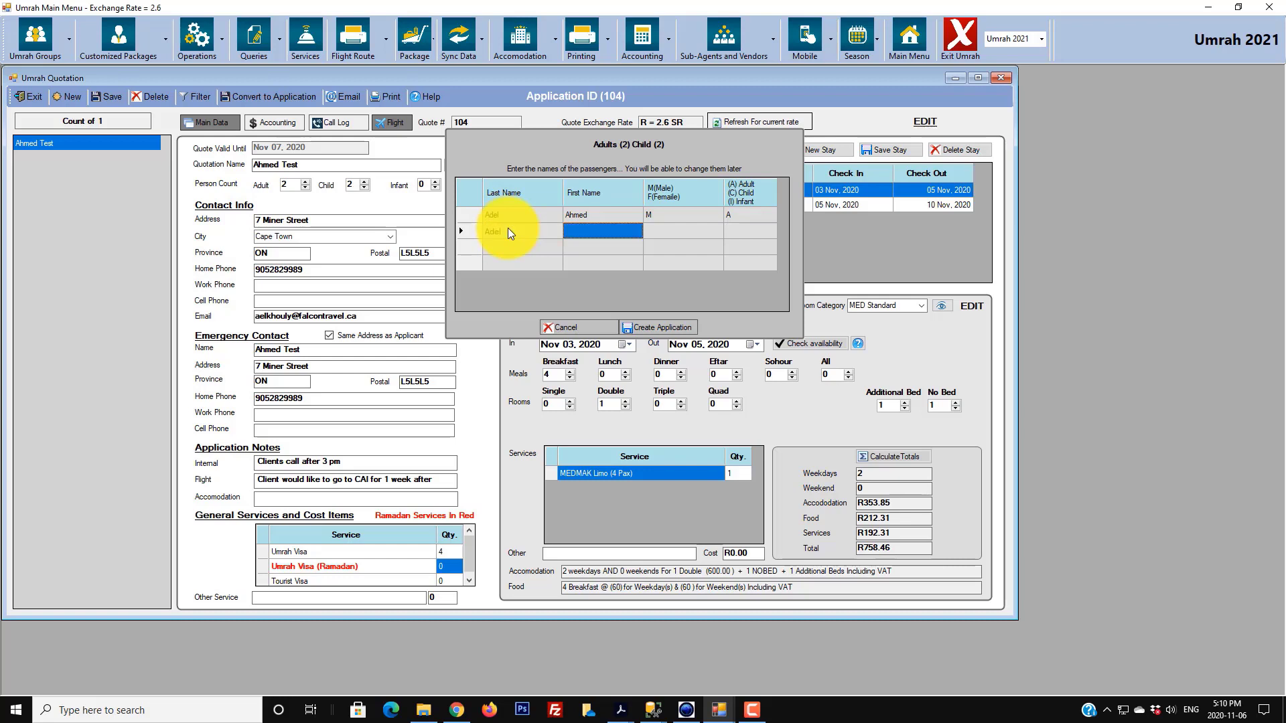
pyautogui.press('Tab')
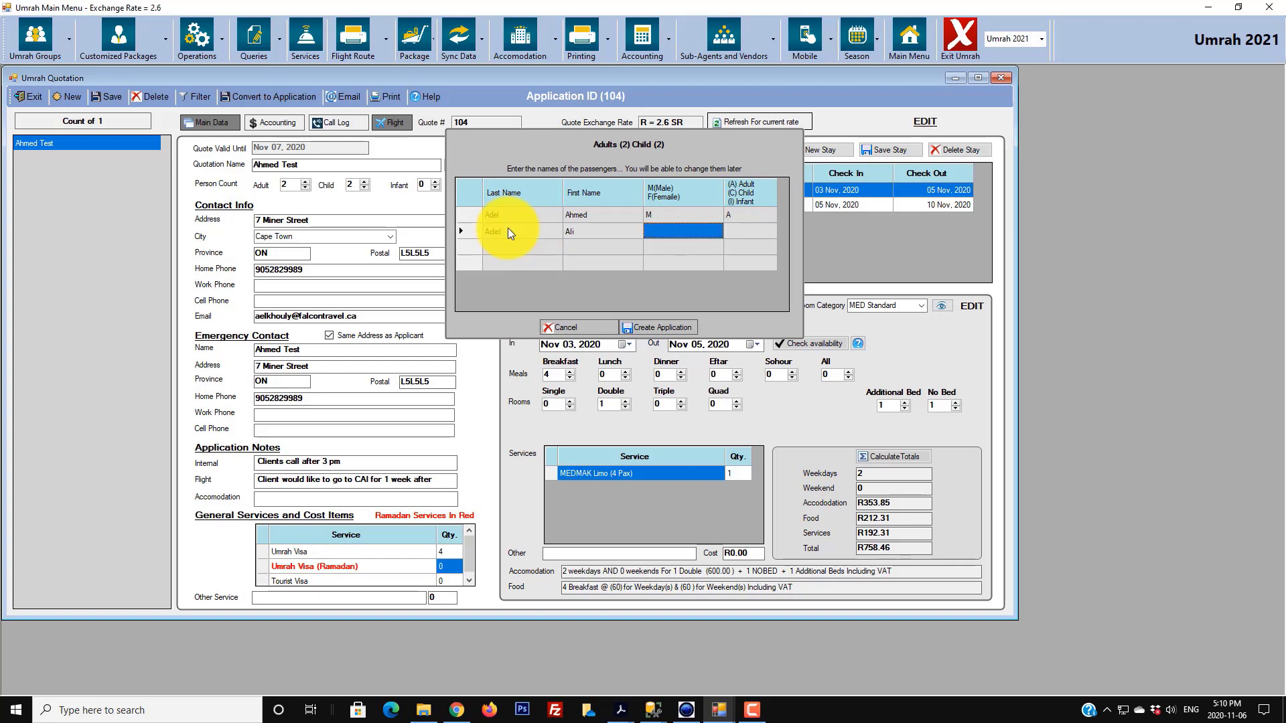
pyautogui.write('M')
pyautogui.press('Tab')
pyautogui.write('A')
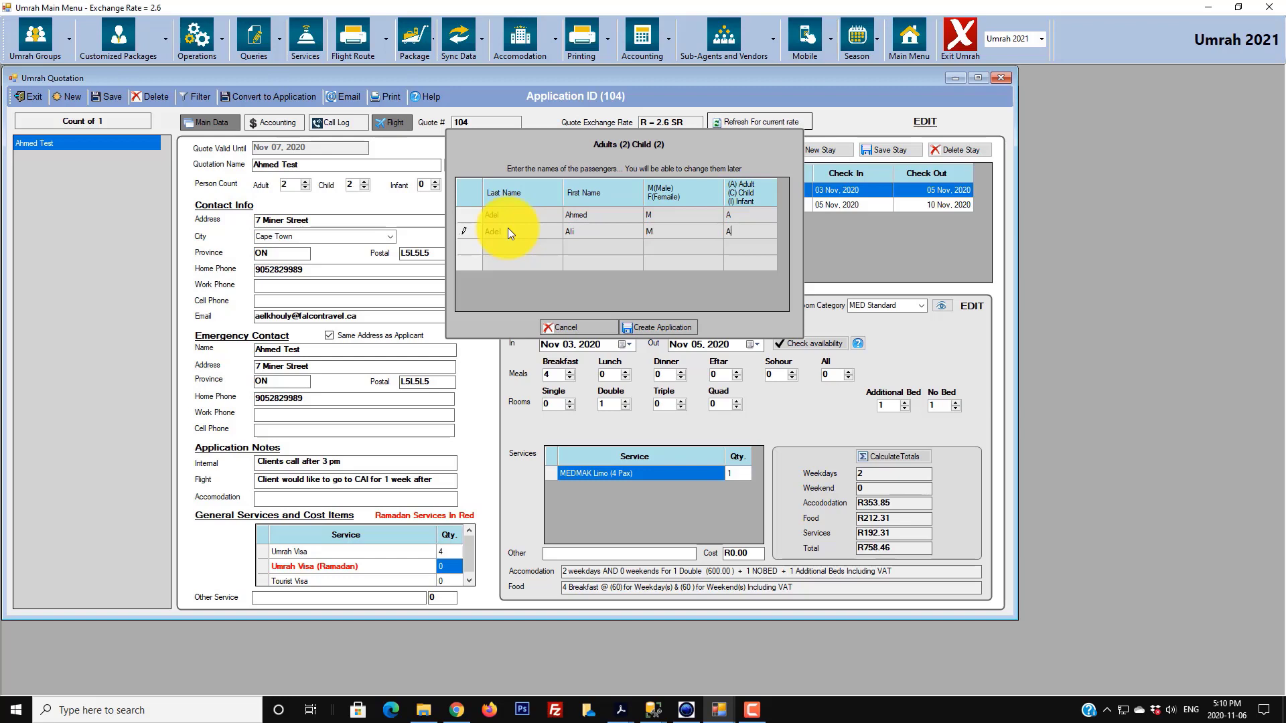
pyautogui.press('Tab')
# - Add the third passenger Muhammad as a male child
pyautogui.press('Tab')
pyautogui.press('Tab')
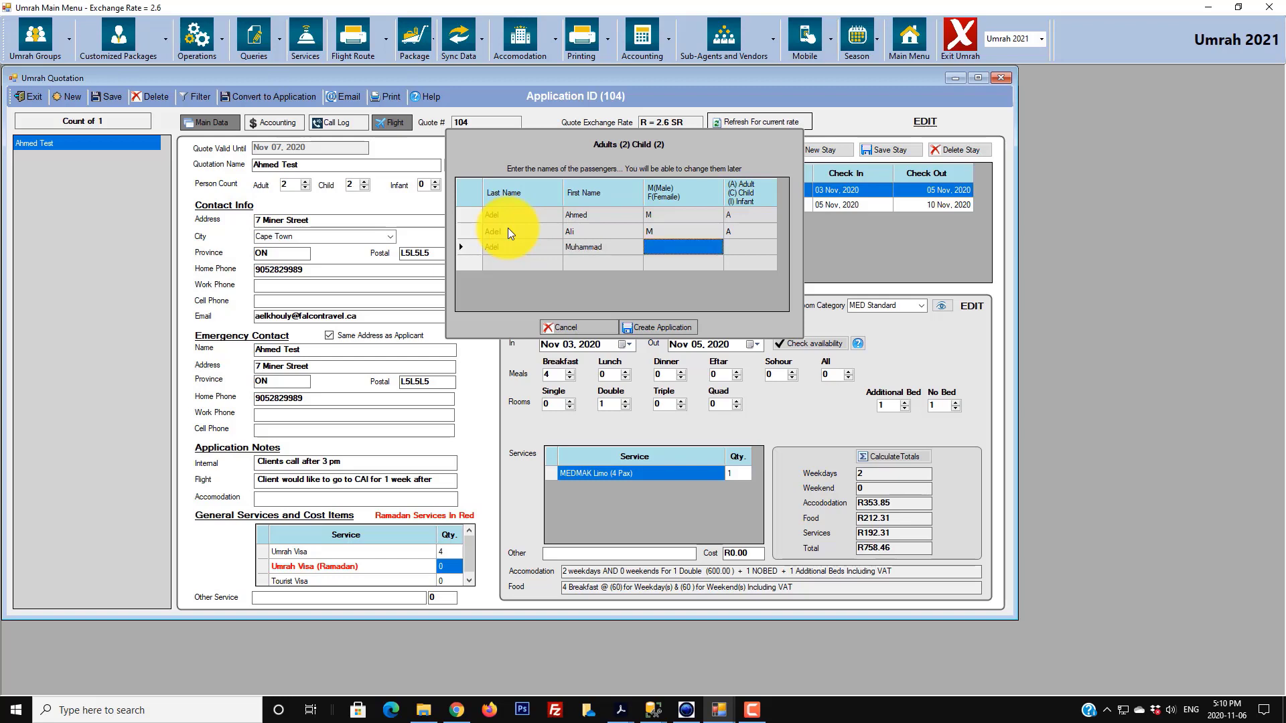
pyautogui.press('Tab')
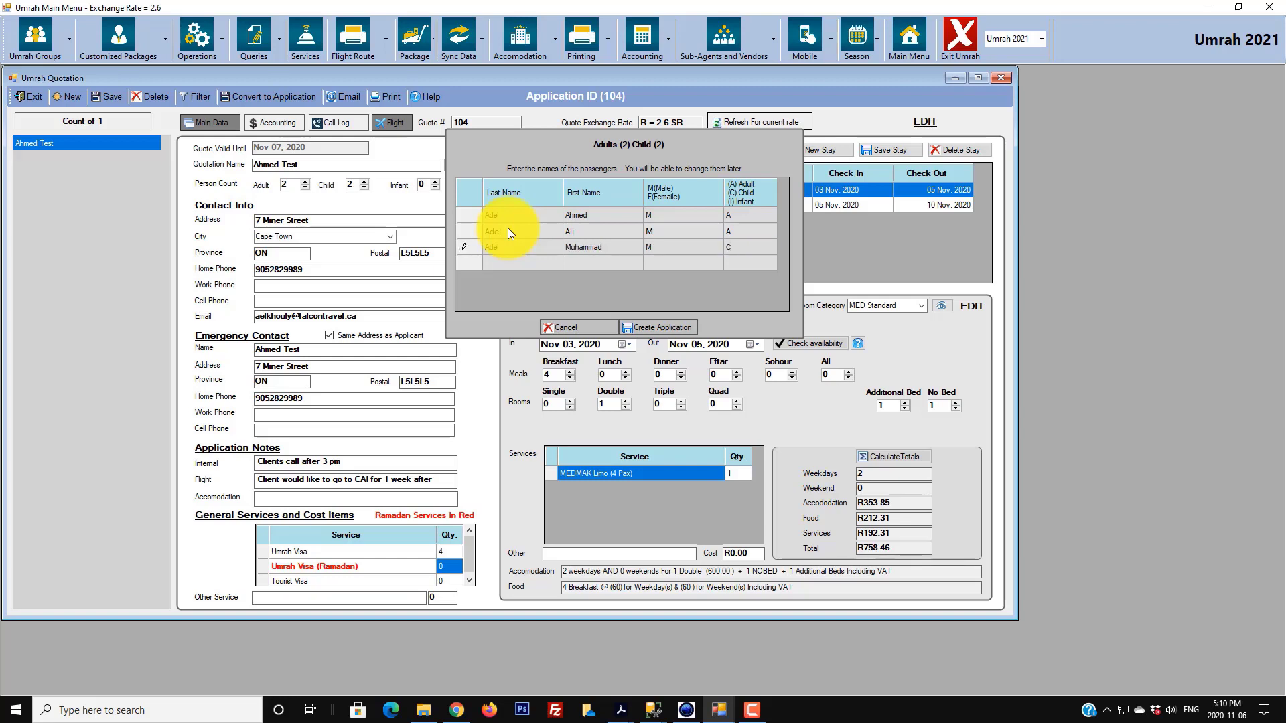
pyautogui.press('Return')
pyautogui.press('Left')
pyautogui.press('Left')
pyautogui.press('Left')
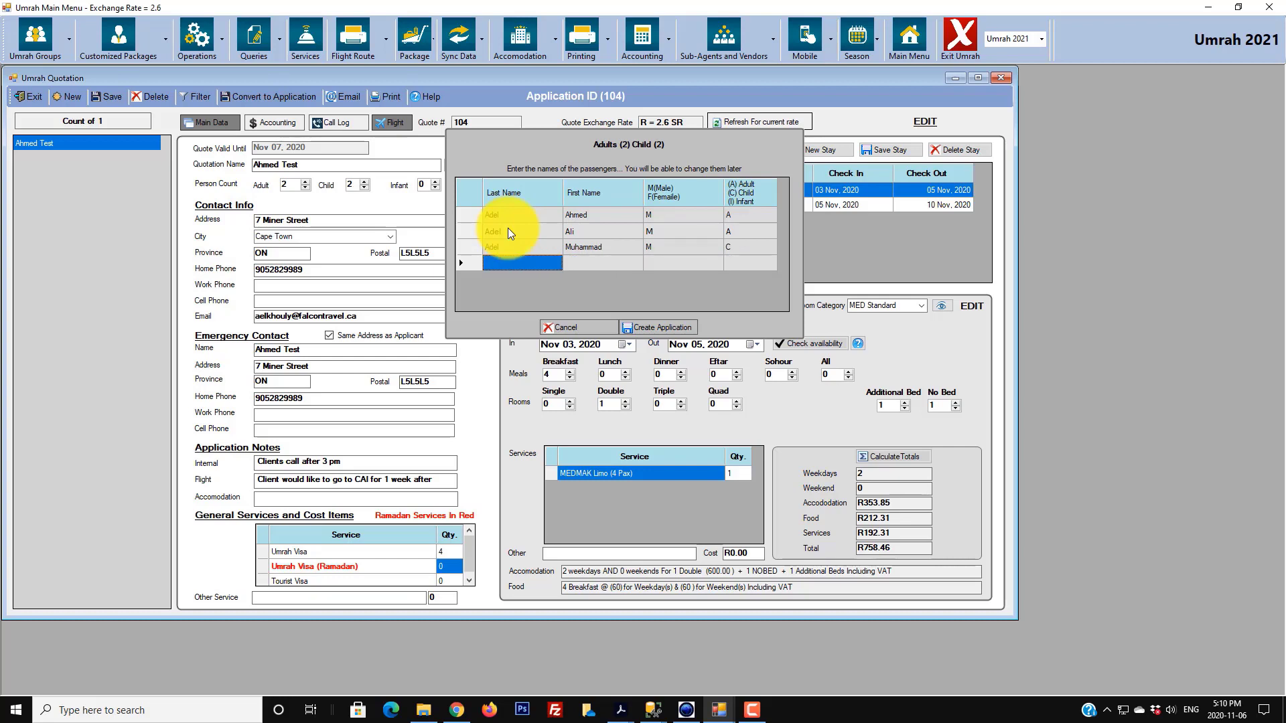
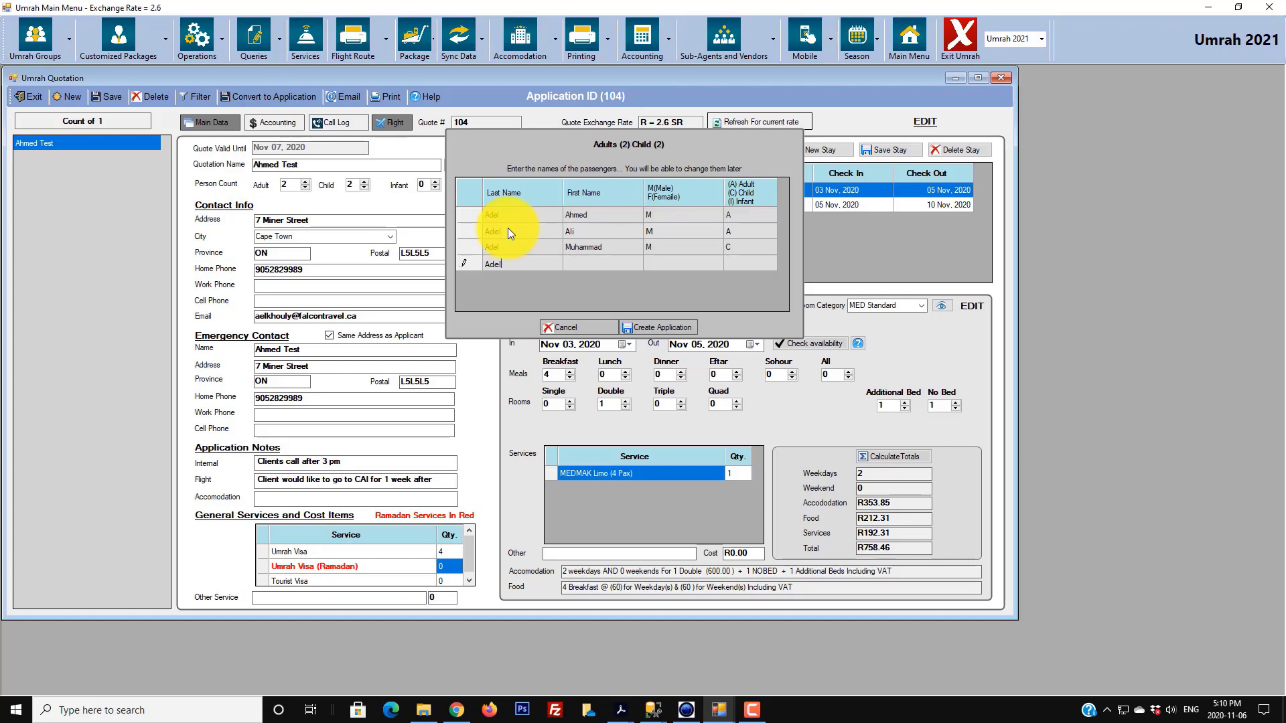
pyautogui.press('Tab')
pyautogui.press('Tab')
pyautogui.write('F')
pyautogui.press('Tab')
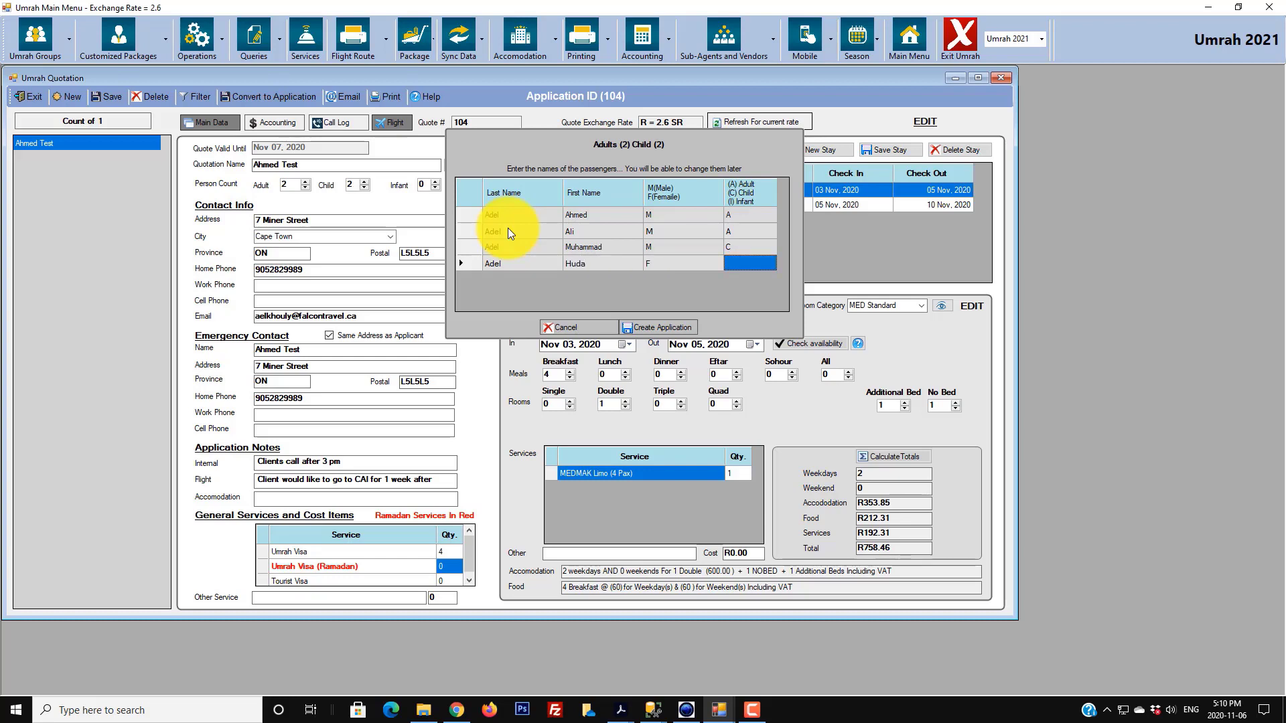
pyautogui.write('C')
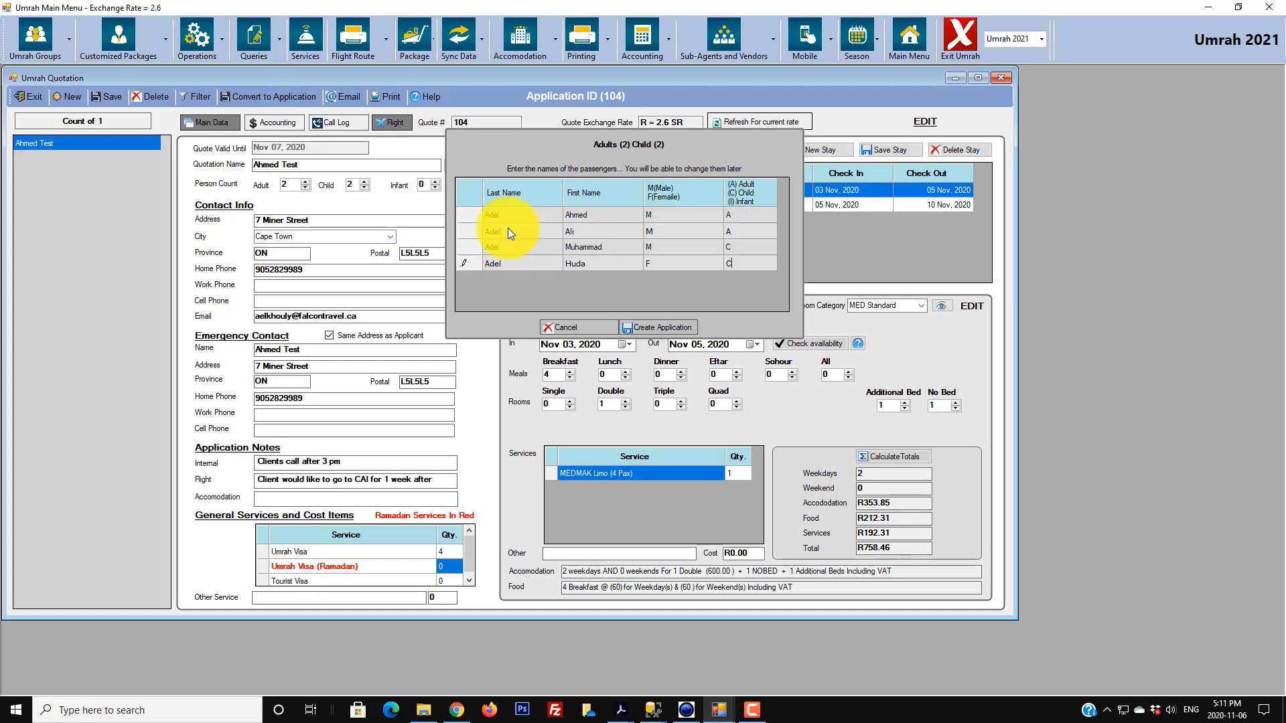
pyautogui.press('Tab')
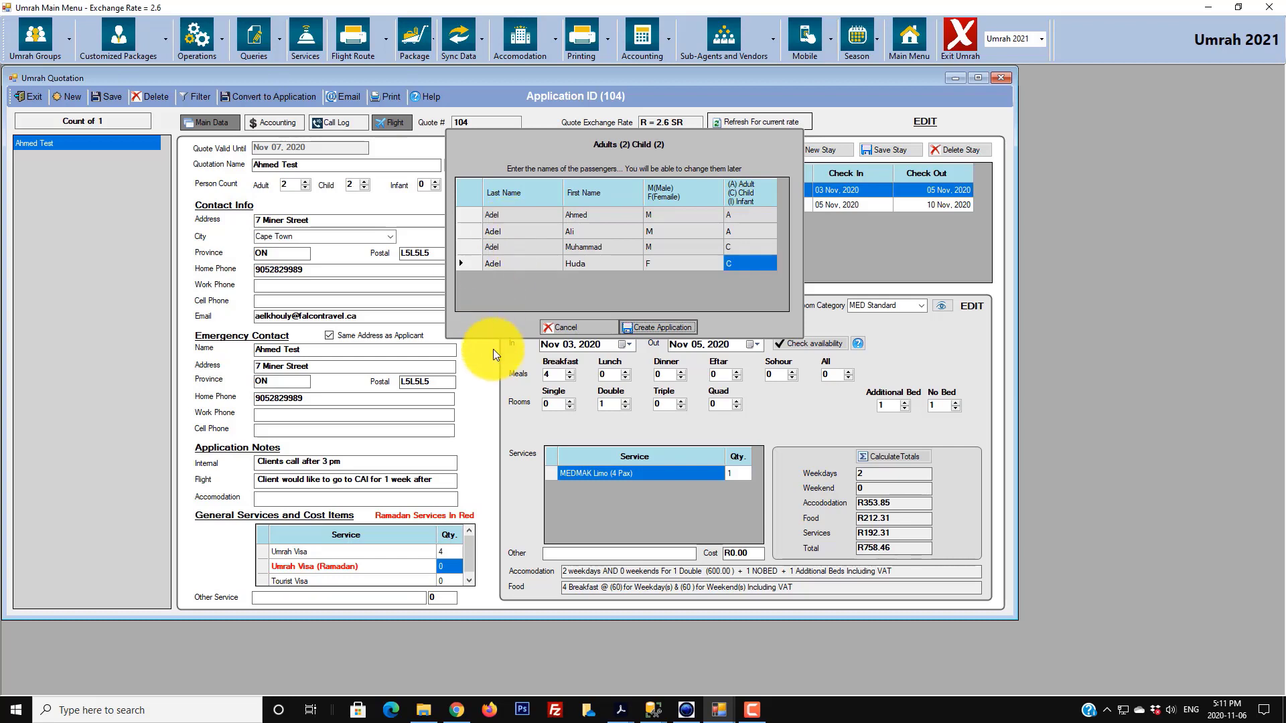
pyautogui.click(680, 327)
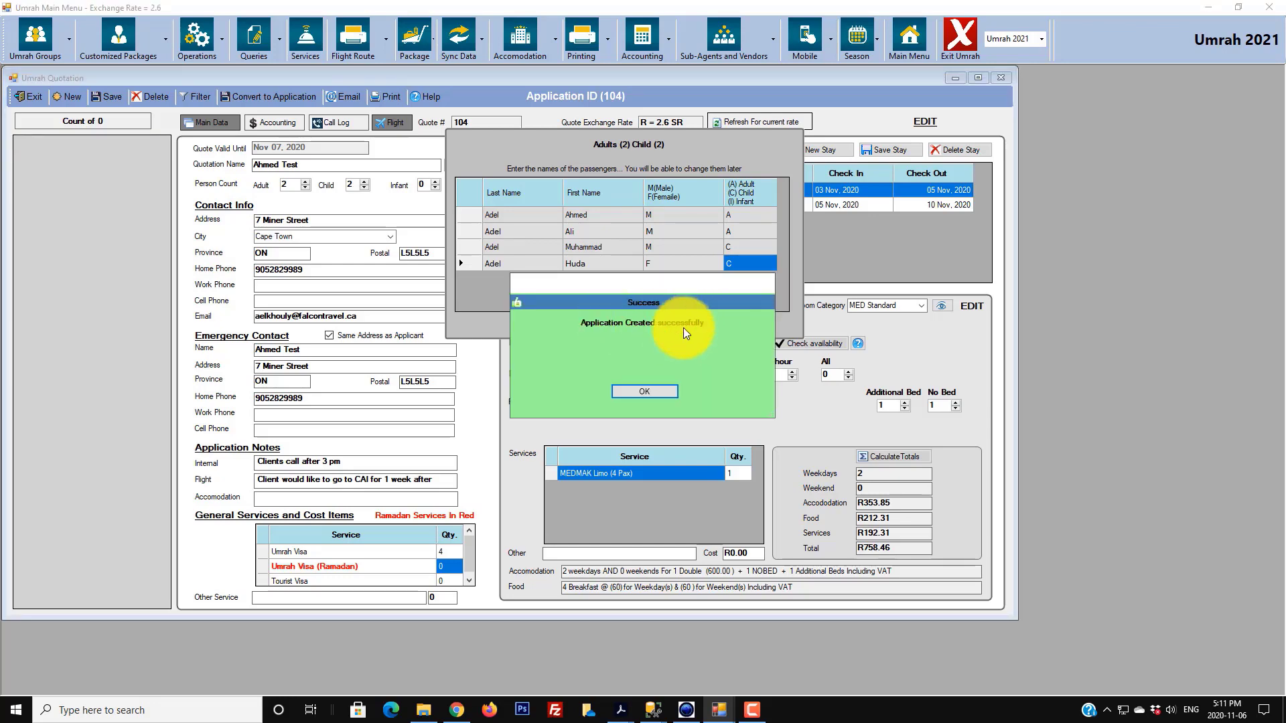
pyautogui.click(636, 390)
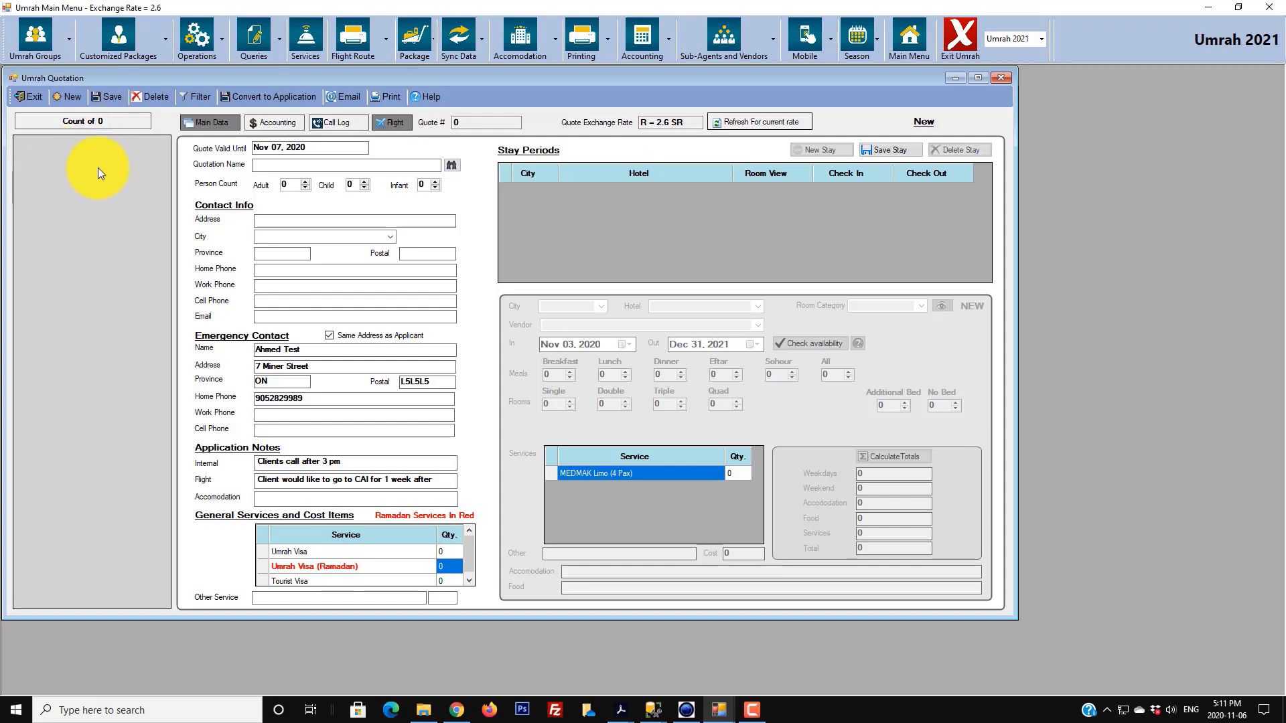
pyautogui.click(30, 93)
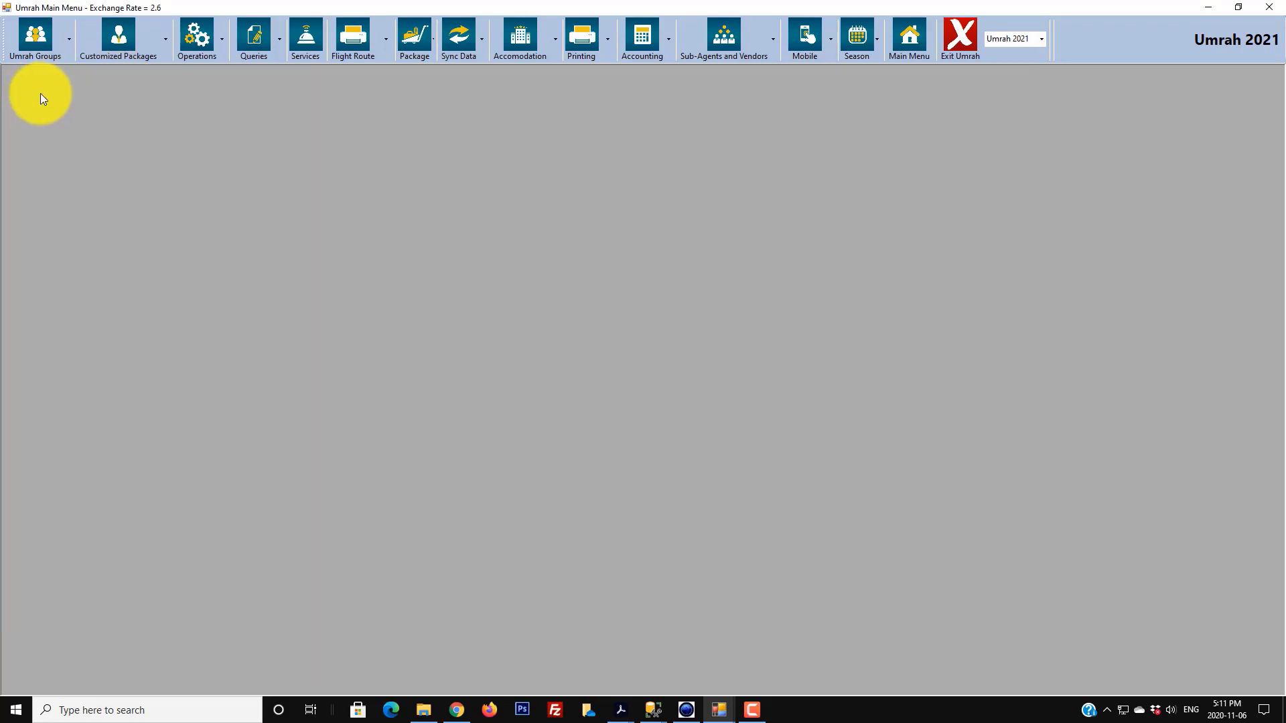
pyautogui.click(167, 48)
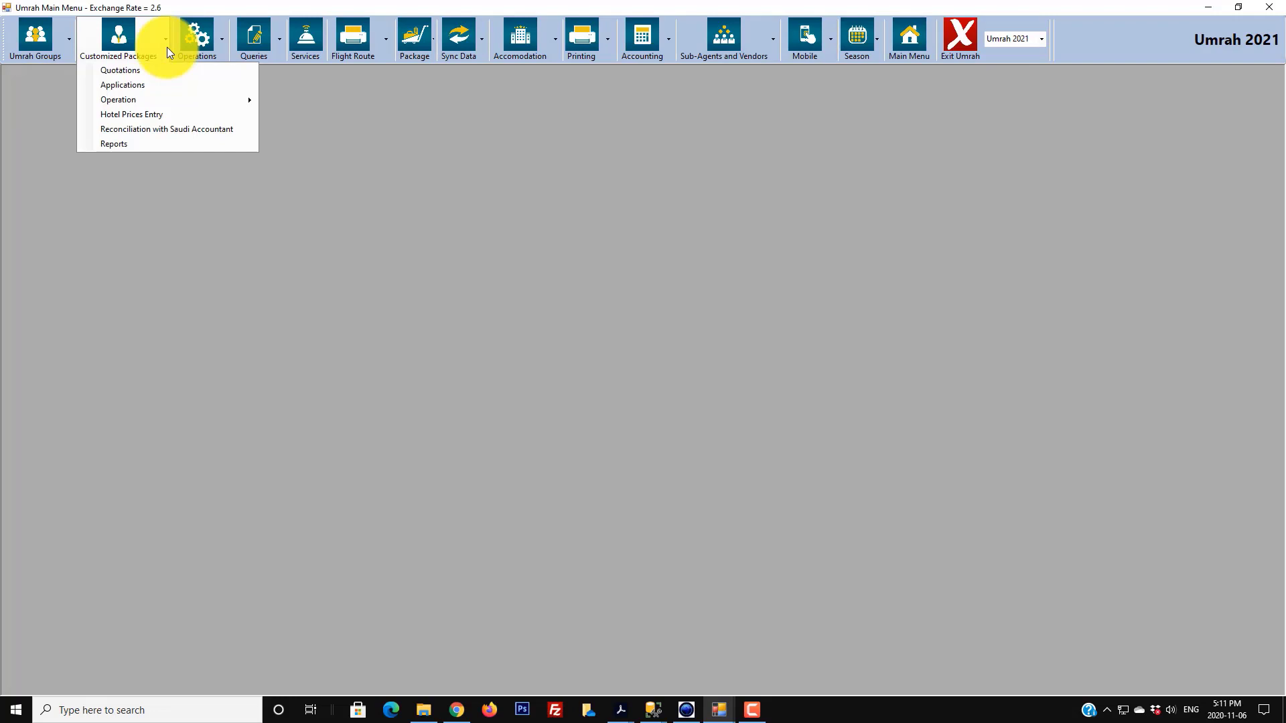
pyautogui.click(136, 85)
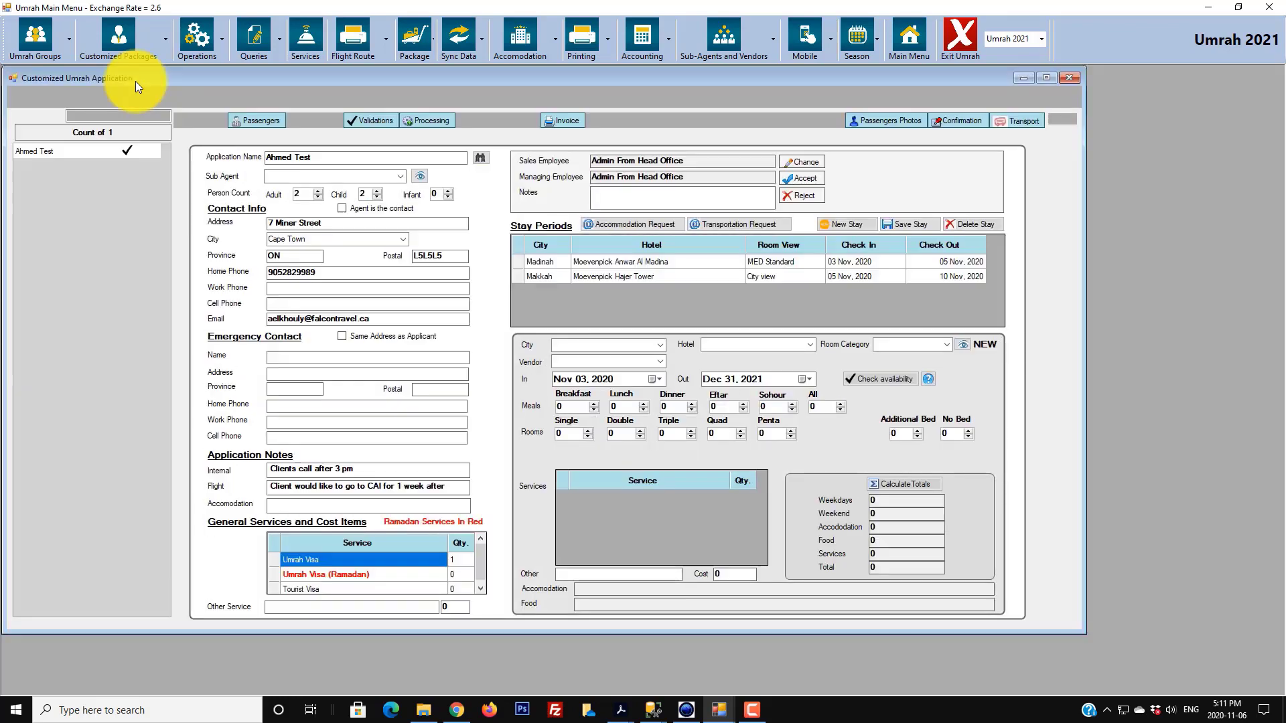
pyautogui.click(88, 152)
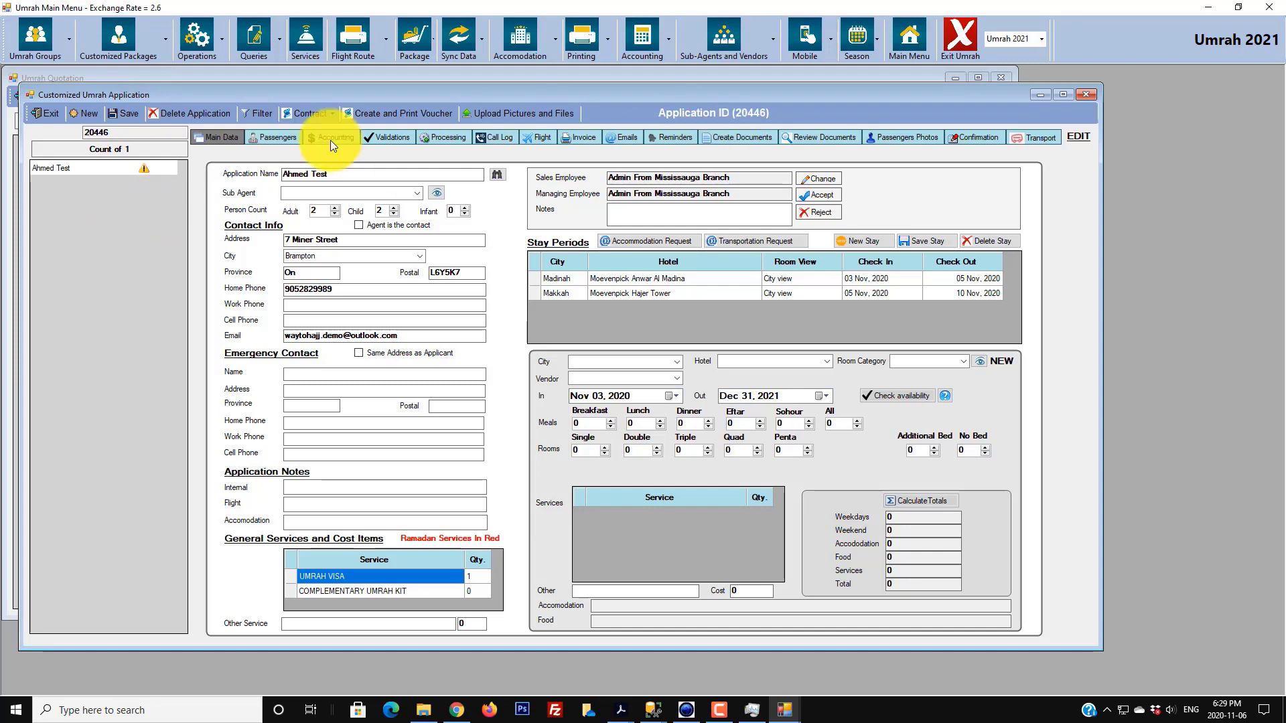
# - Reload application 20446 and list its validation issues
pyautogui.click(98, 171)
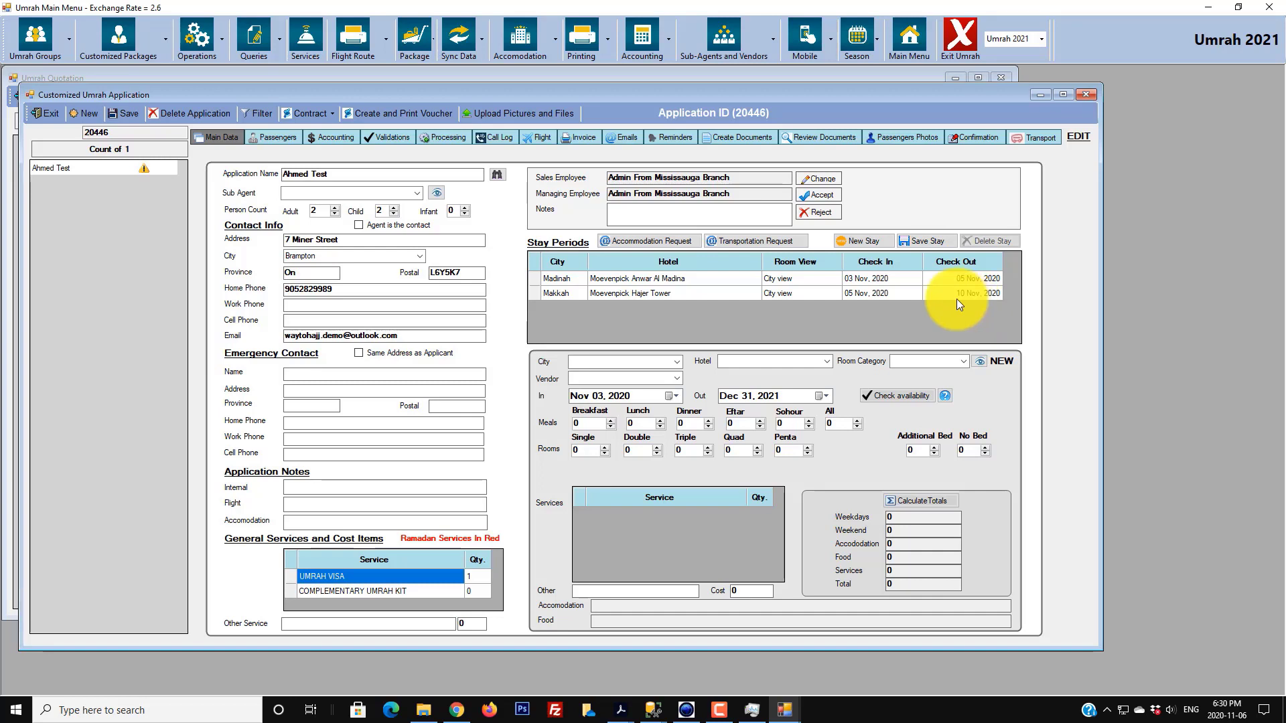
pyautogui.click(102, 166)
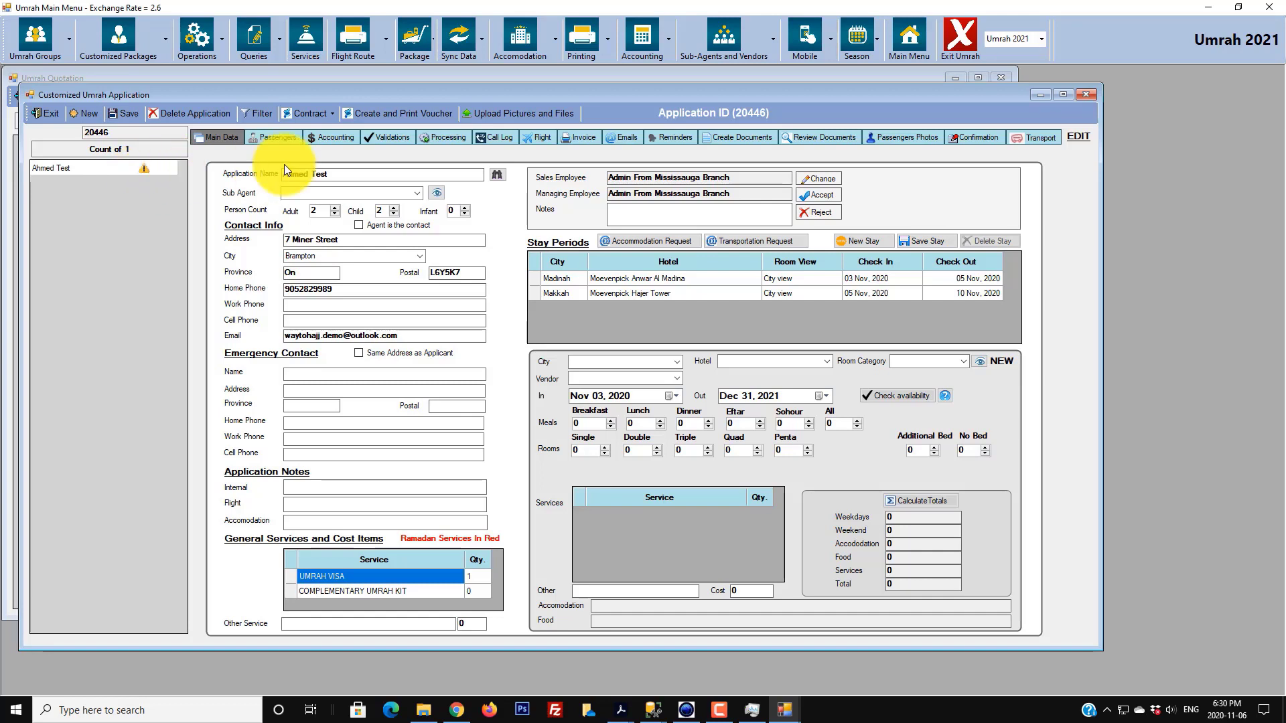
pyautogui.click(379, 135)
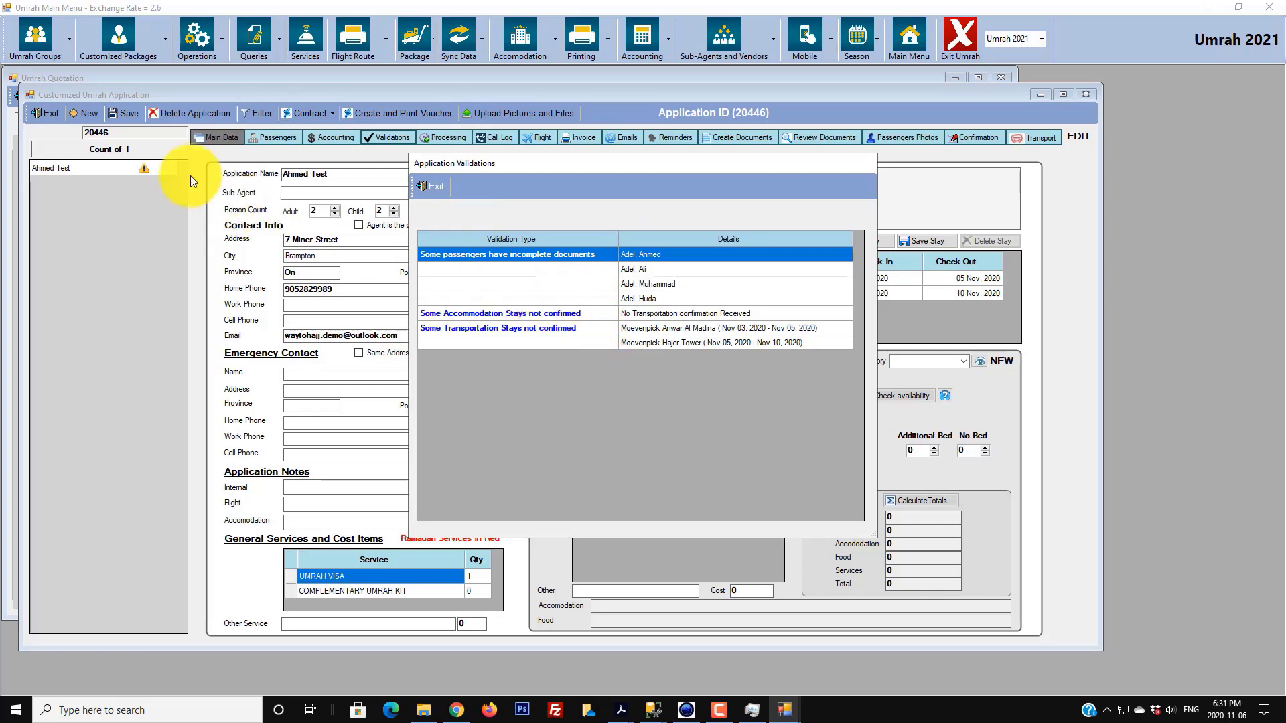
# - Exit the Application Validations window for application 20446
pyautogui.click(424, 193)
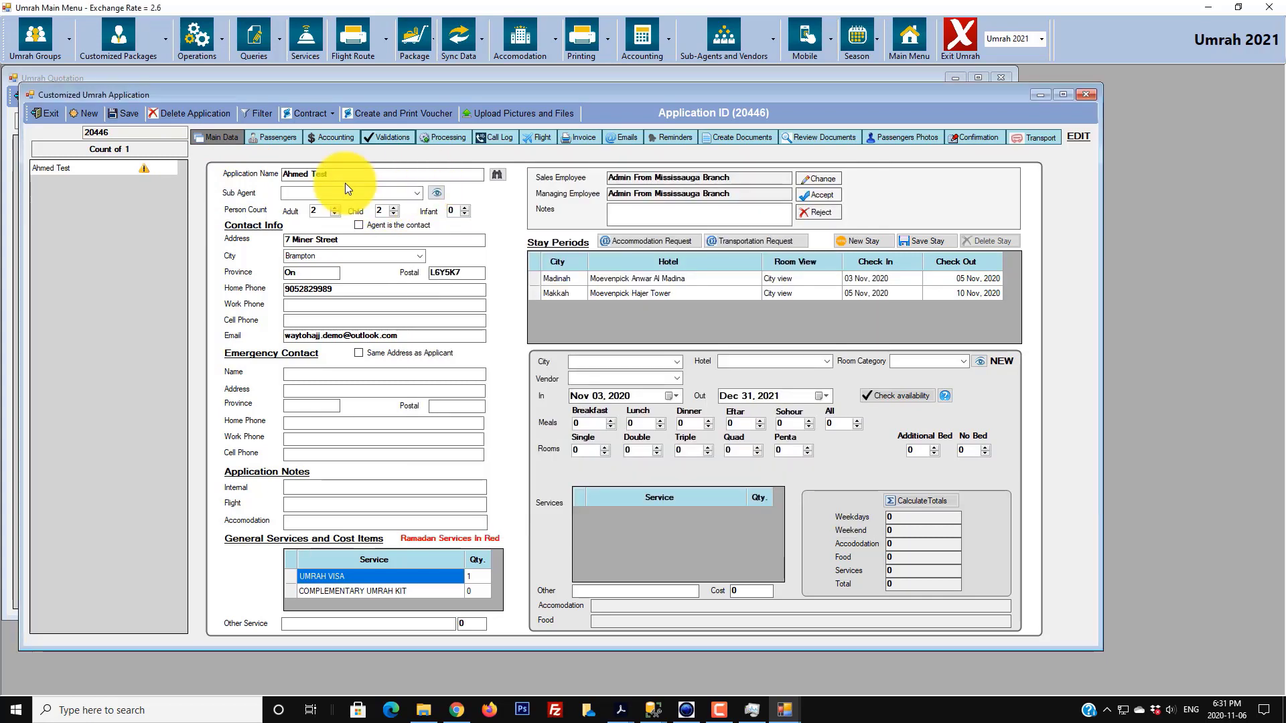
pyautogui.click(112, 171)
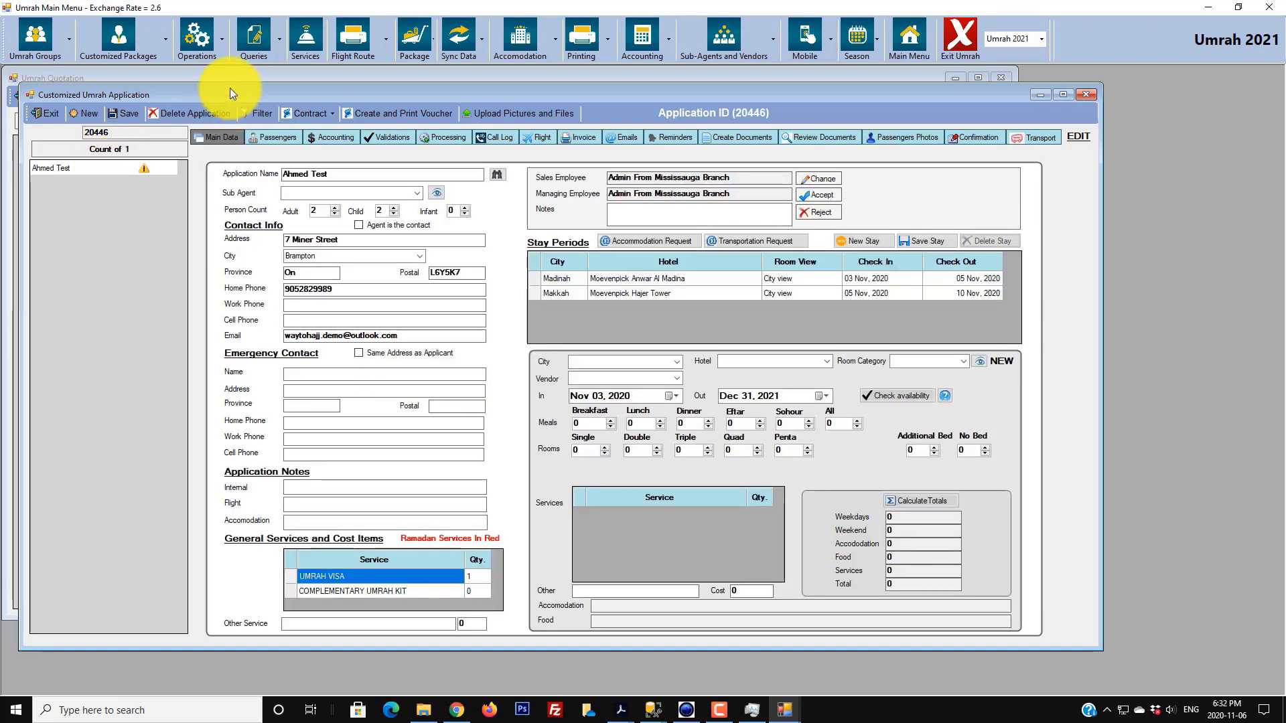
# - Create and save the Service Application Contract, then view it from the application's documents
pyautogui.click(333, 120)
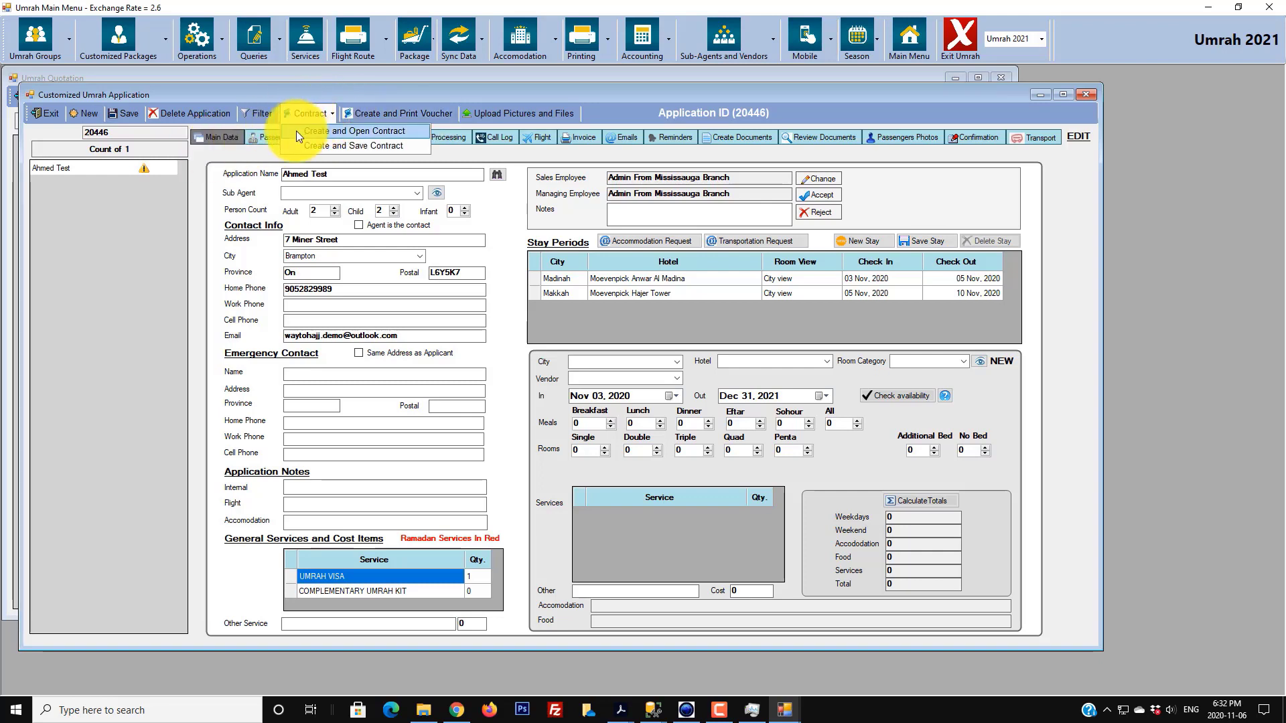
pyautogui.click(318, 146)
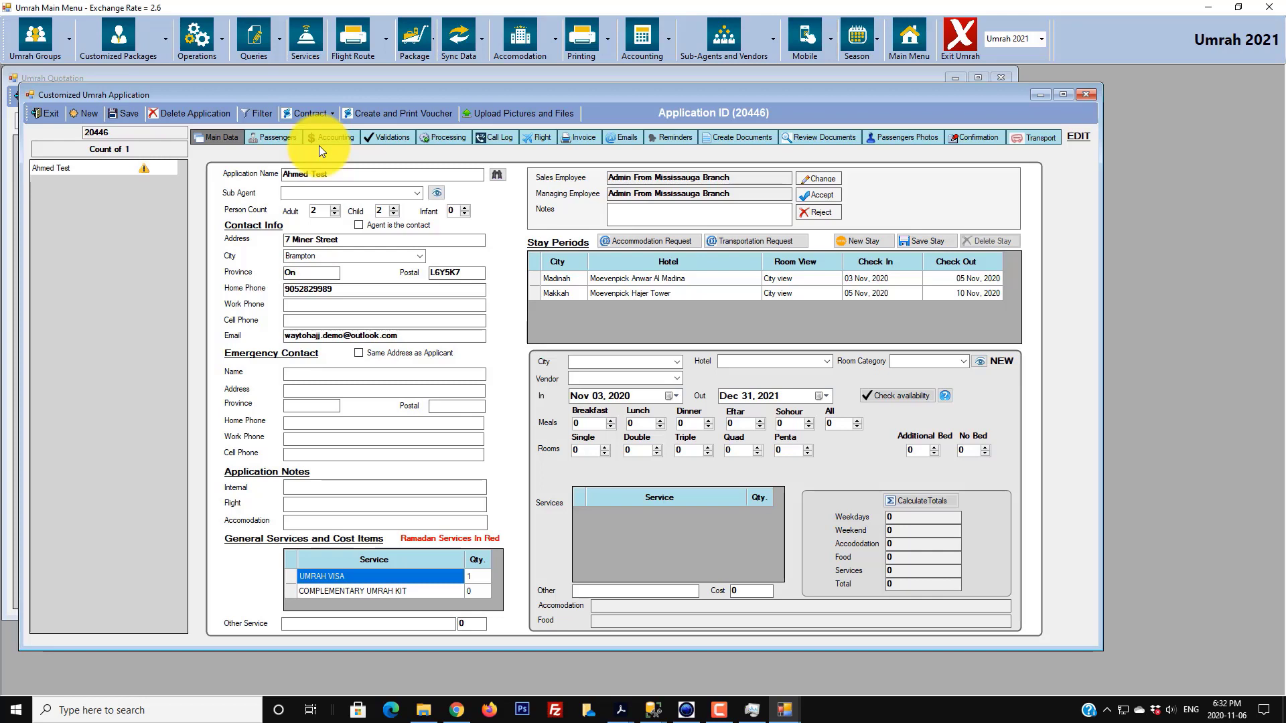
pyautogui.click(663, 392)
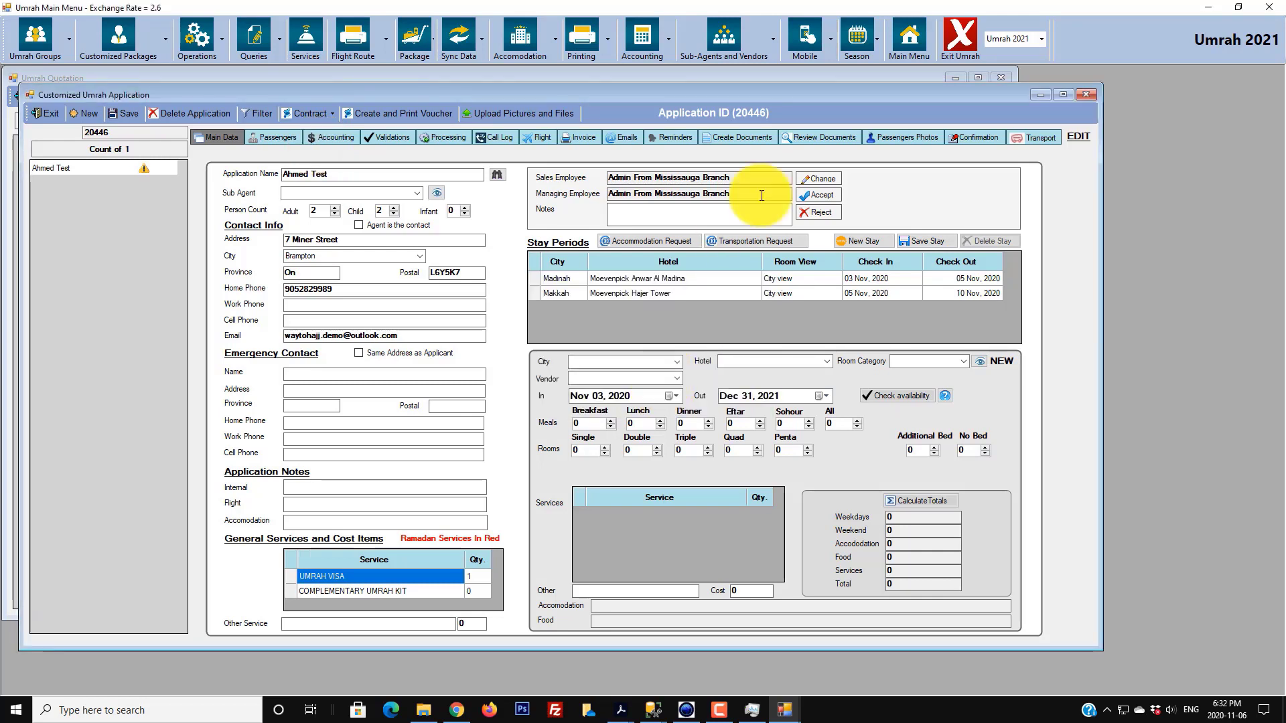
pyautogui.click(831, 141)
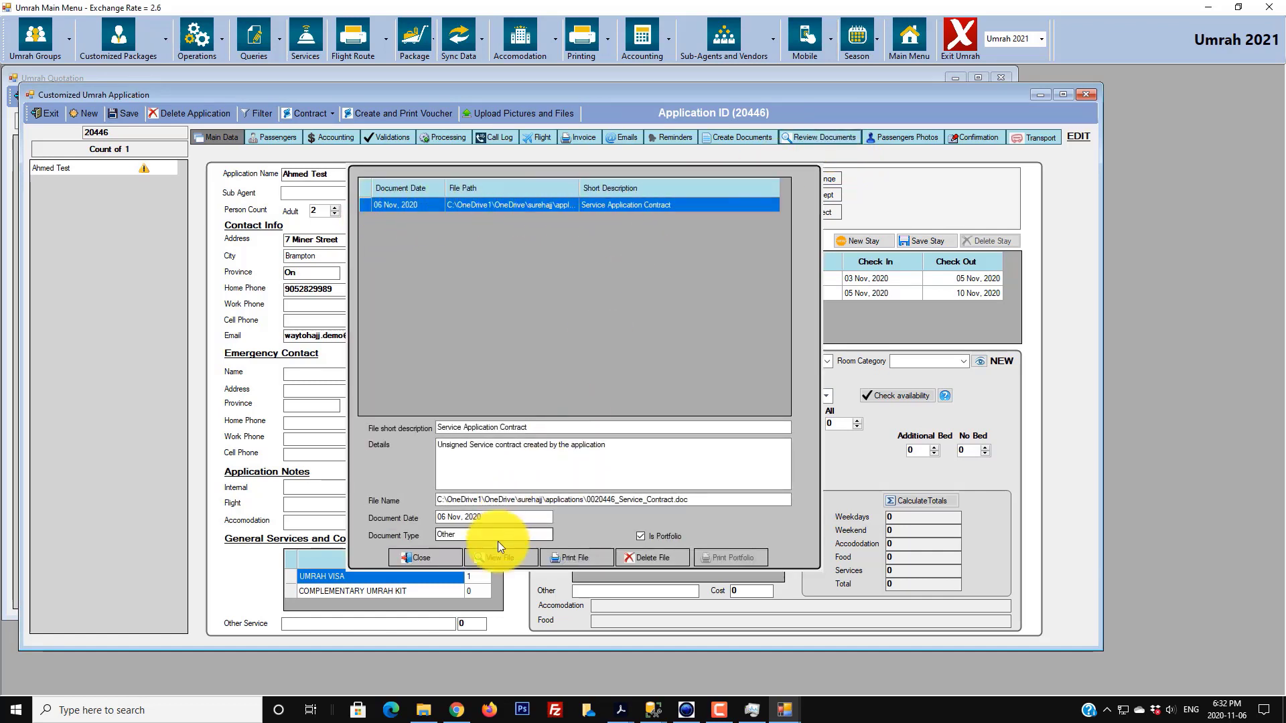
pyautogui.click(509, 560)
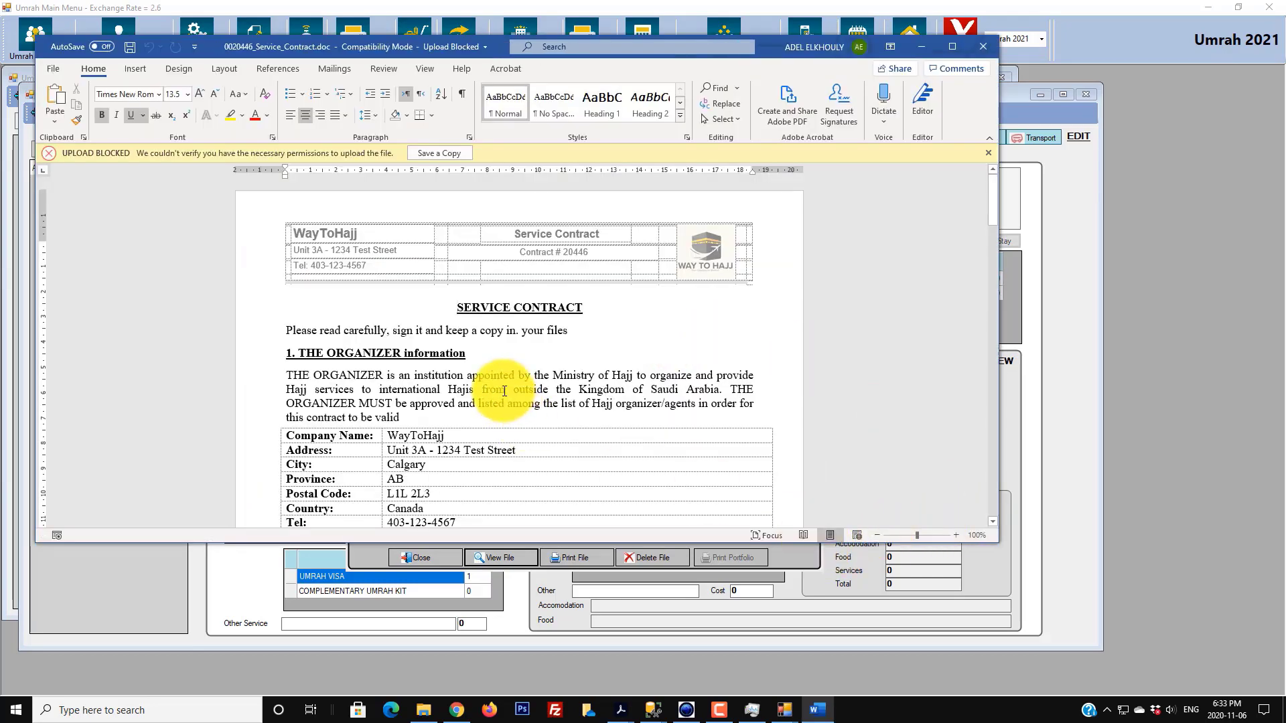
# - Read through the service contract in Word to the end, then close Word
pyautogui.scroll(-5, 504, 391)
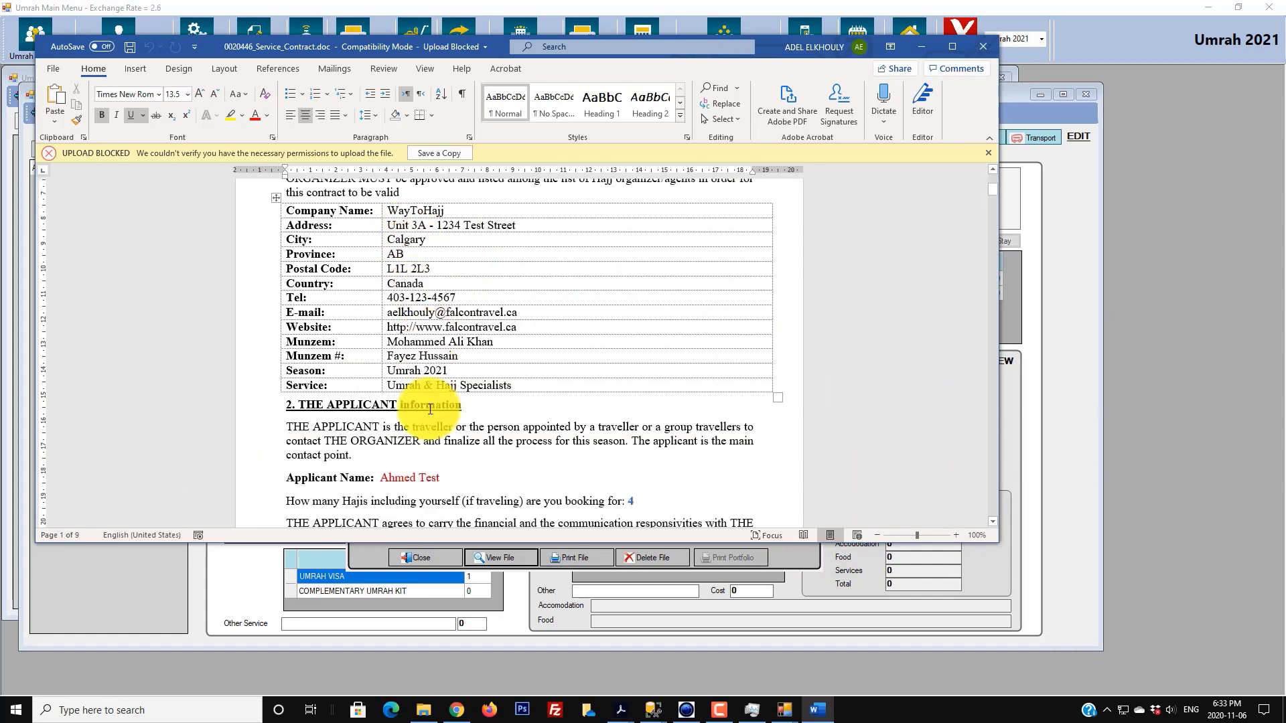
pyautogui.scroll(-2, 422, 395)
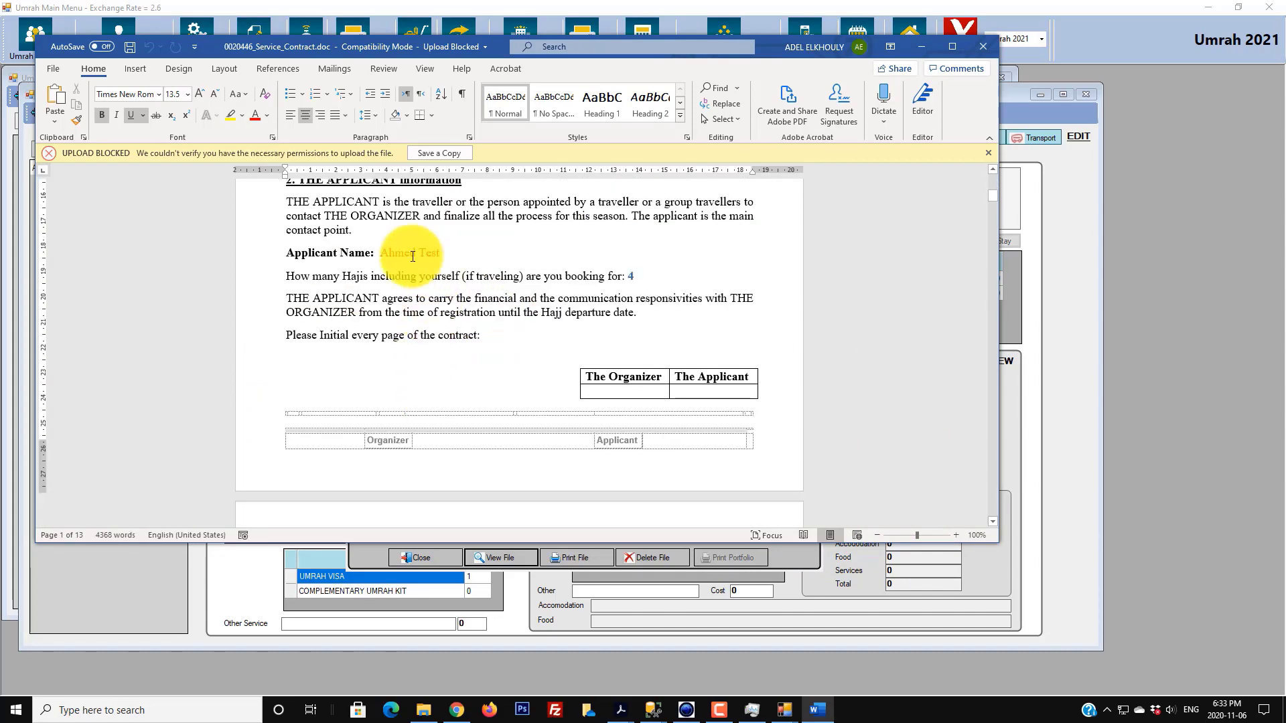
pyautogui.scroll(-3, 493, 387)
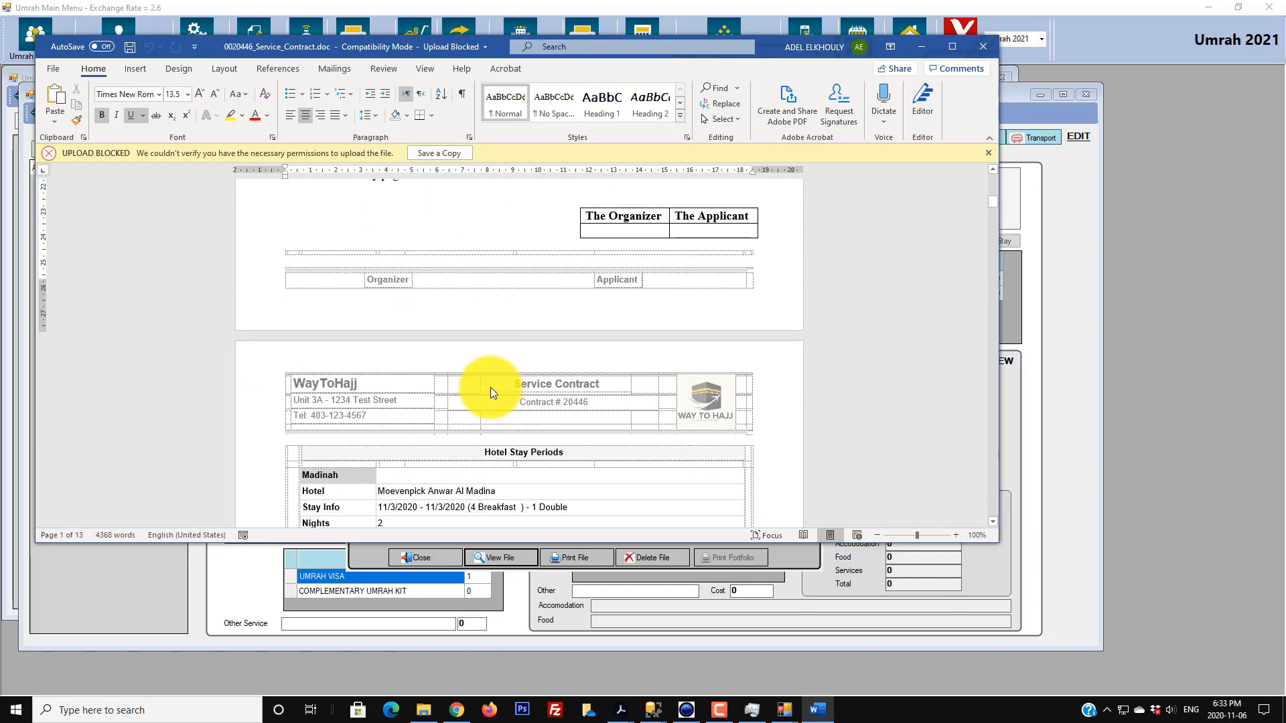
pyautogui.scroll(-4, 549, 447)
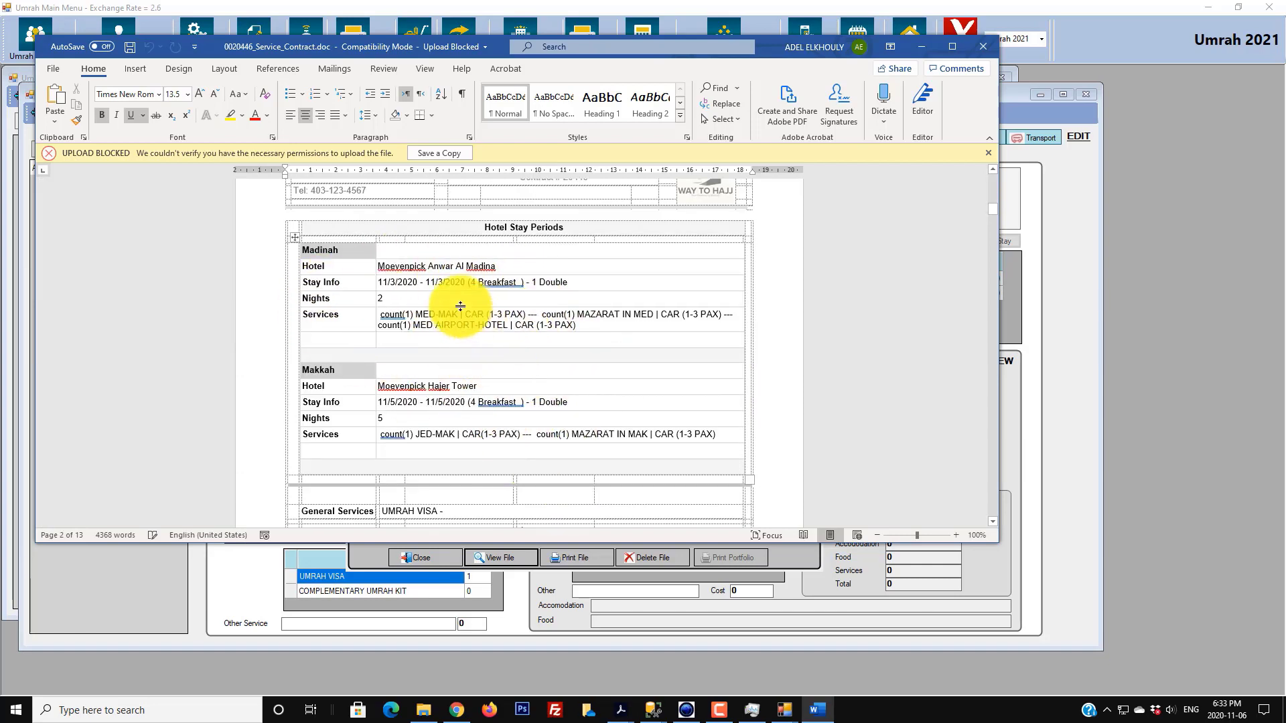
pyautogui.scroll(-5, 508, 345)
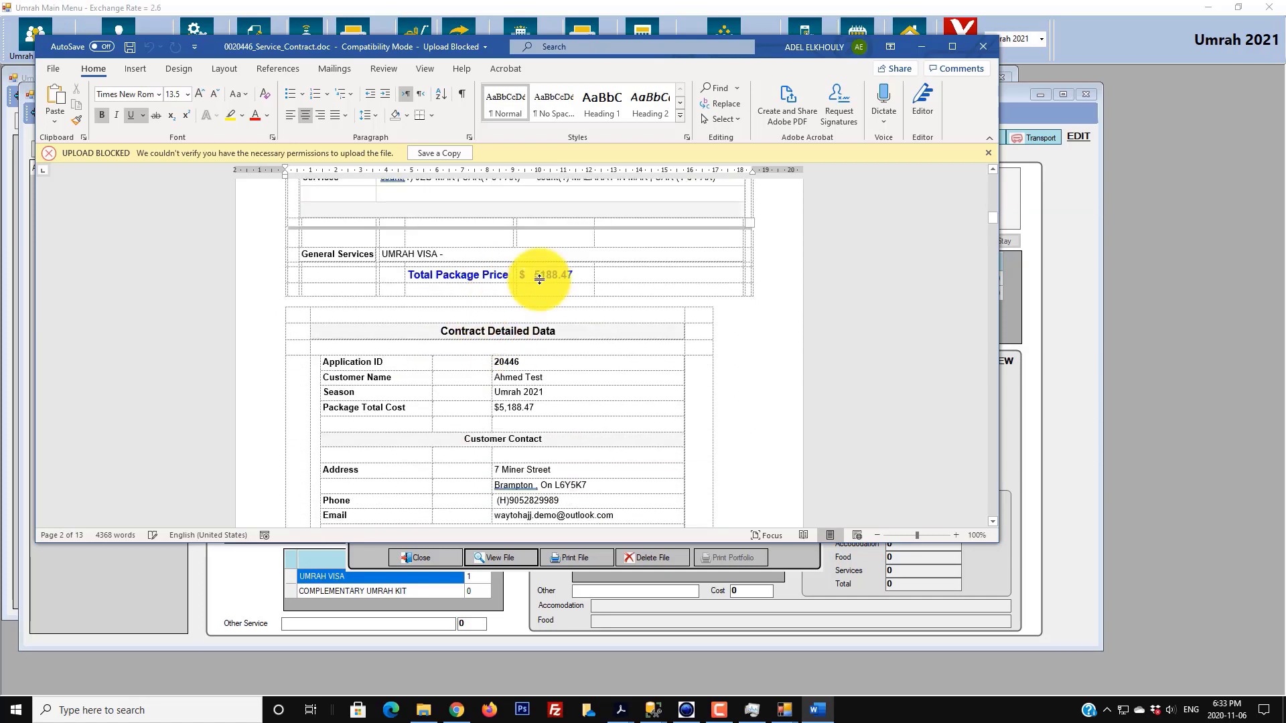
pyautogui.scroll(-3, 496, 318)
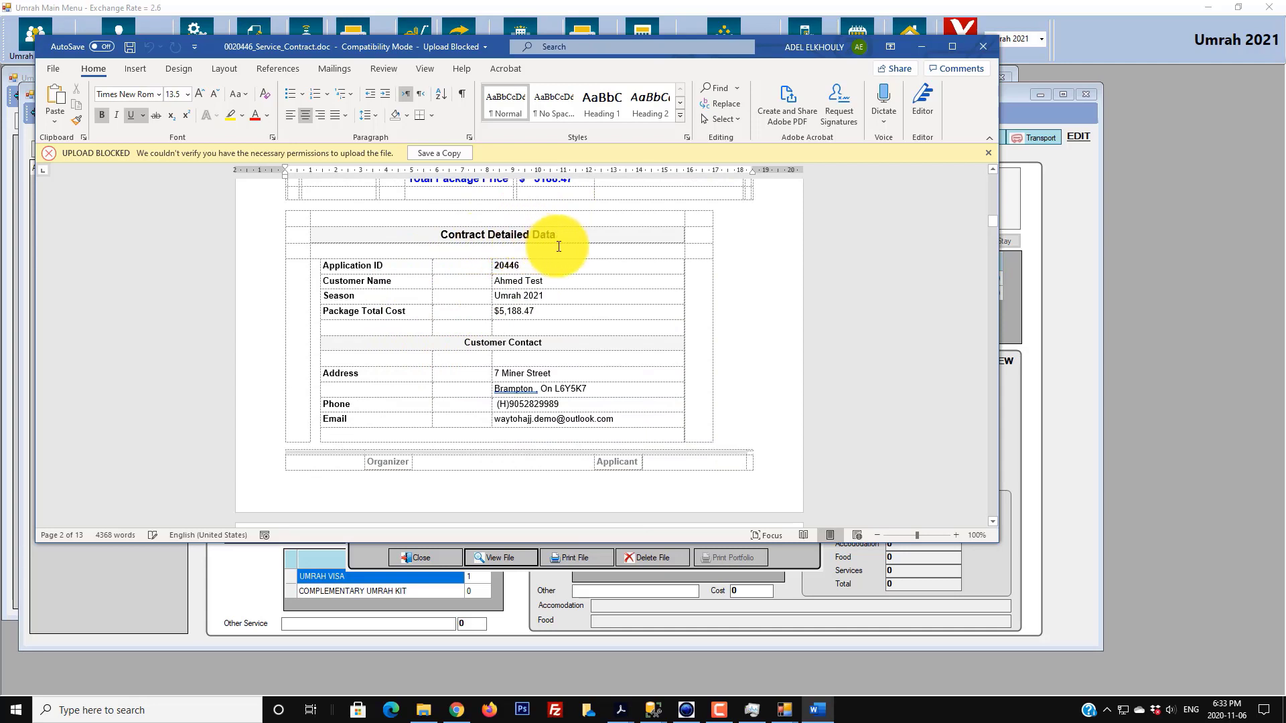
pyautogui.scroll(-7, 469, 345)
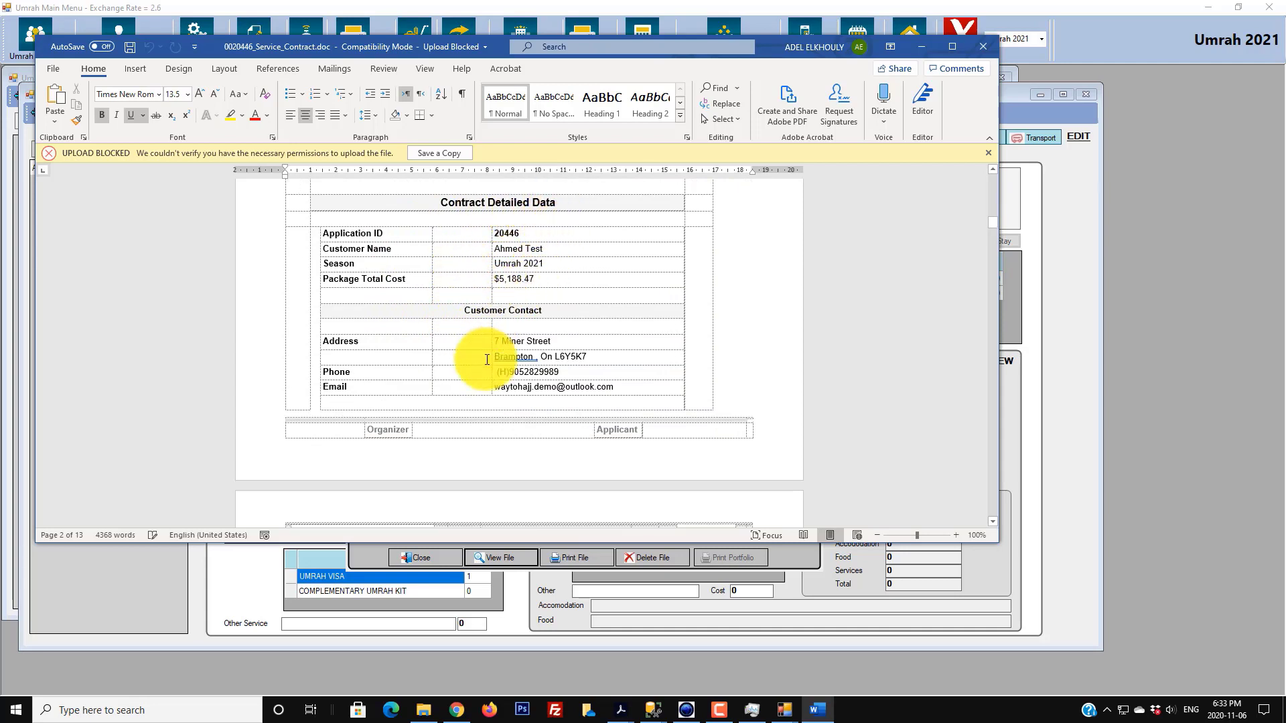
pyautogui.scroll(-7, 486, 365)
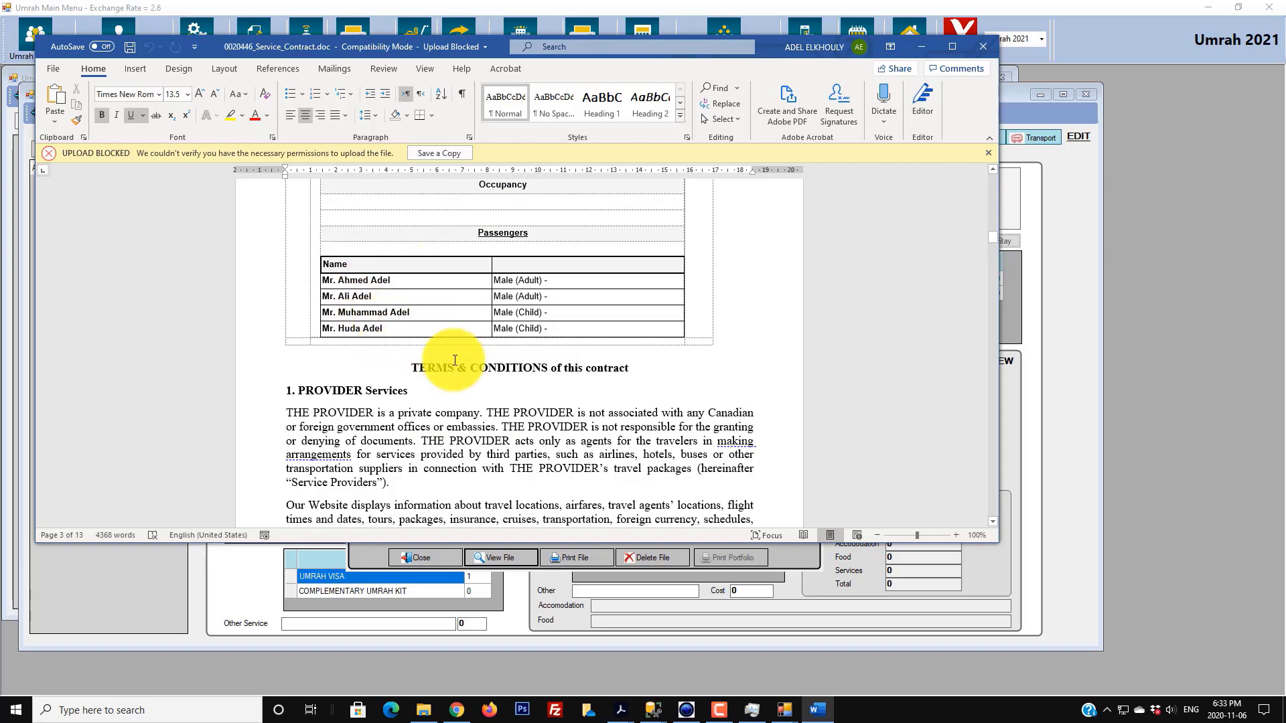
pyautogui.scroll(-1, 449, 394)
pyautogui.scroll(-20, 449, 394)
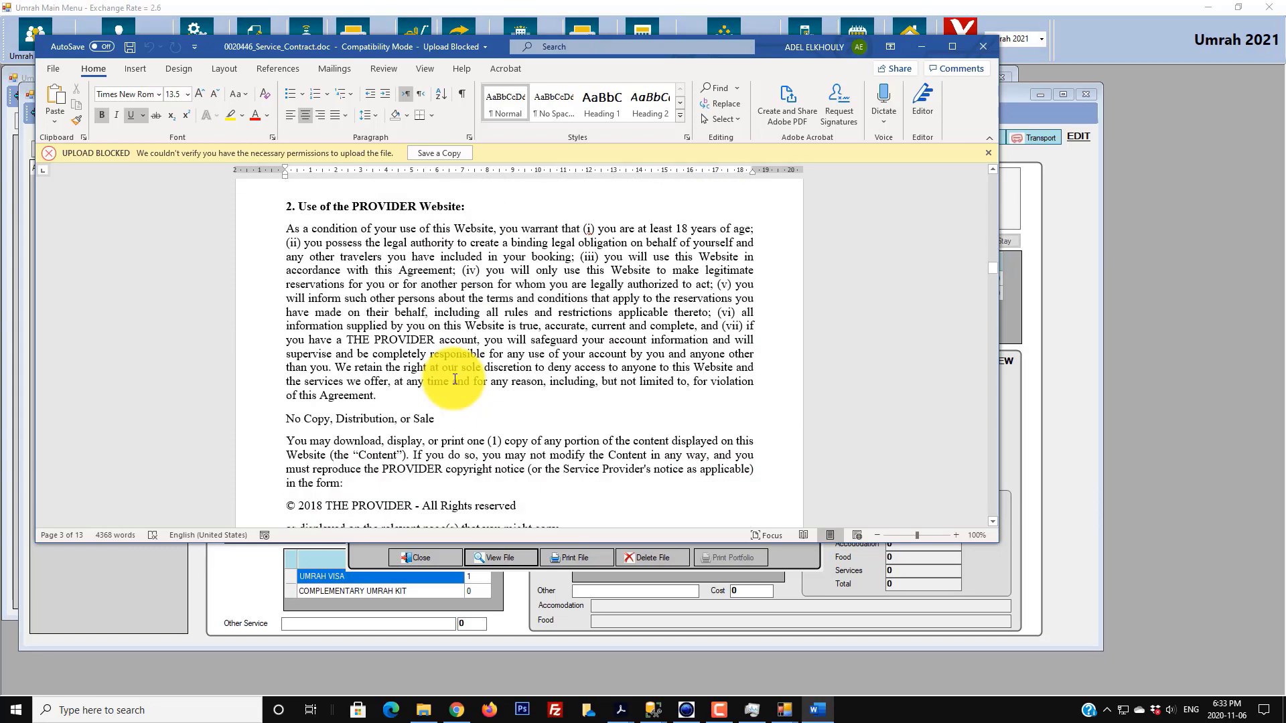
pyautogui.click(978, 49)
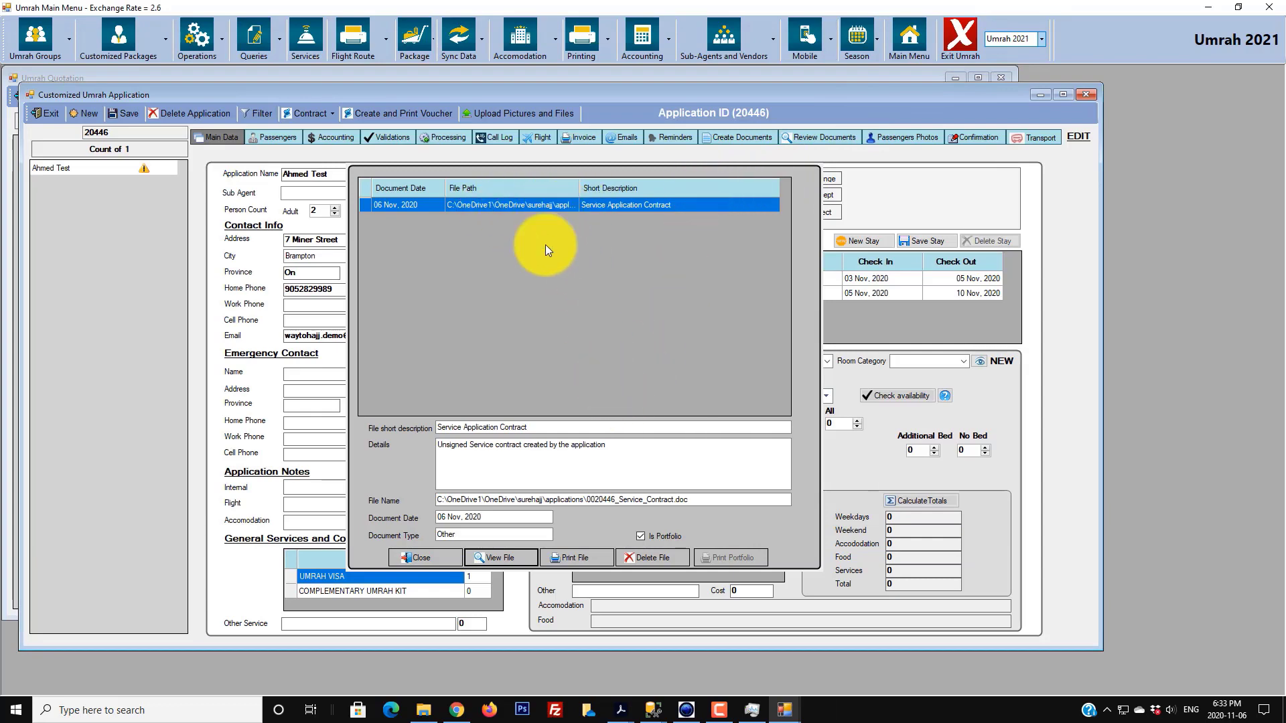
# - Close application 20446's document list and decline sending any email
pyautogui.click(447, 558)
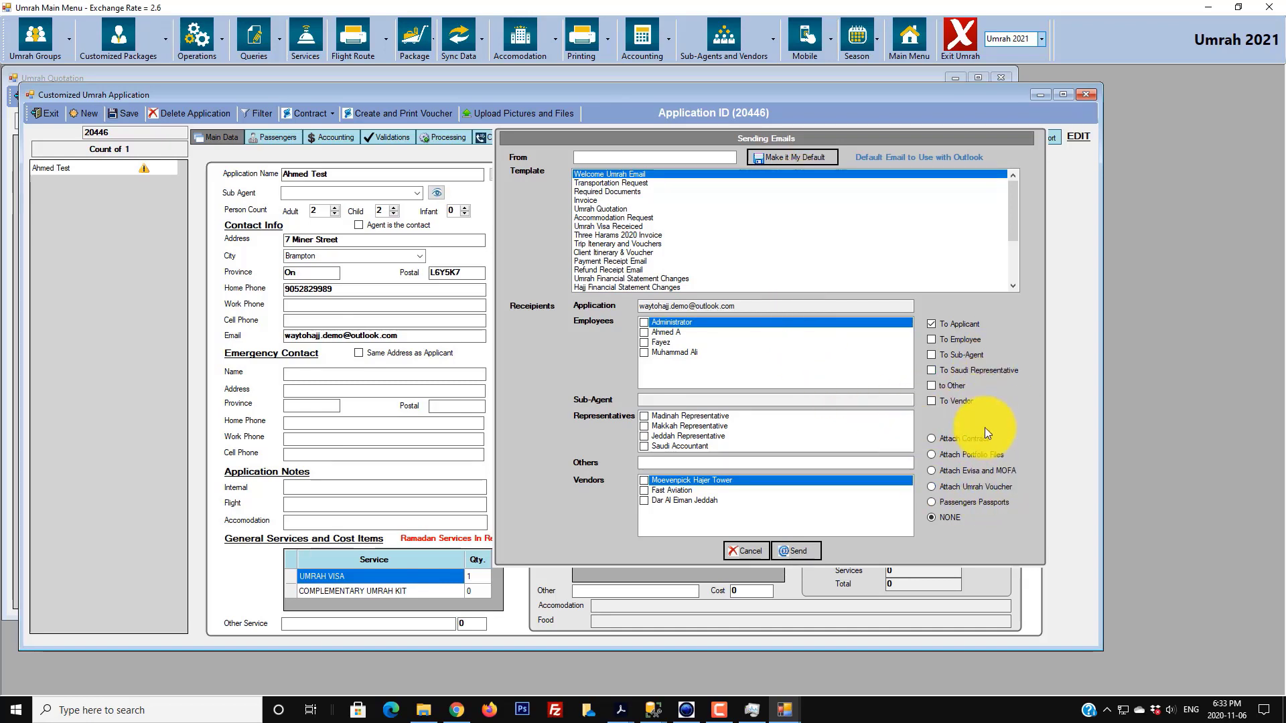
pyautogui.click(744, 552)
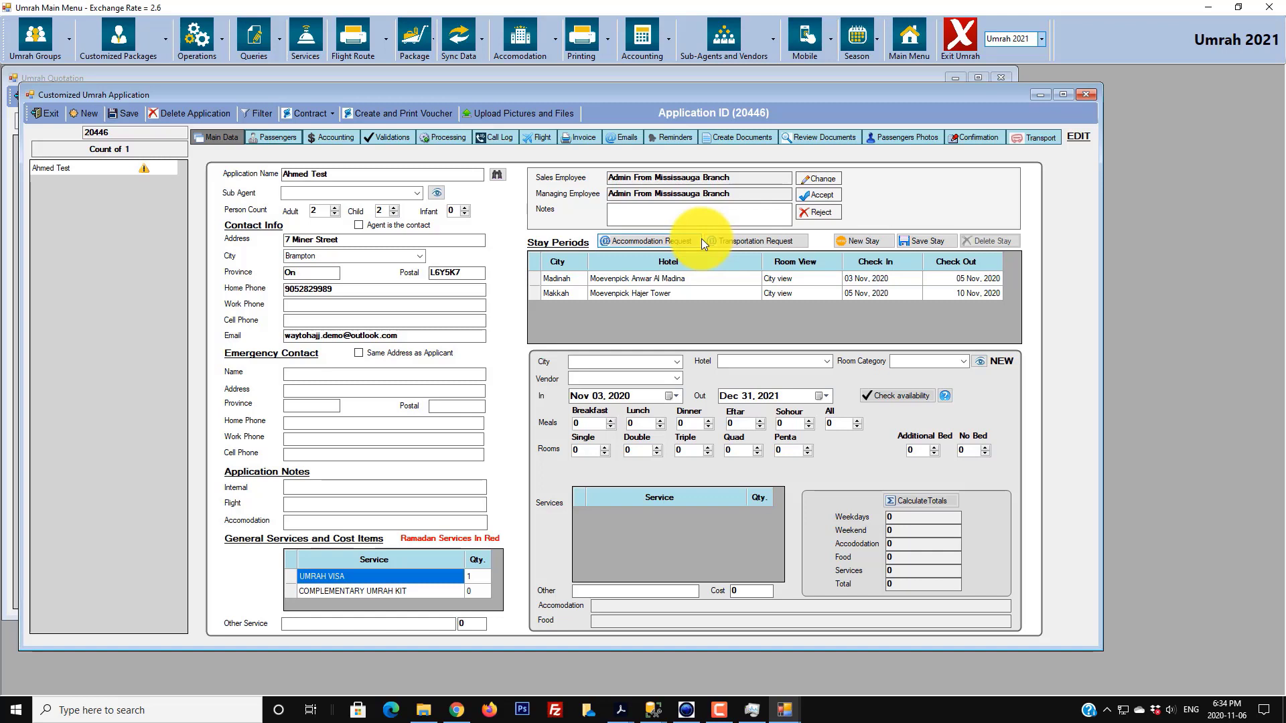
# - On the Passengers tab, look over the four passengers and return to the first
pyautogui.click(279, 140)
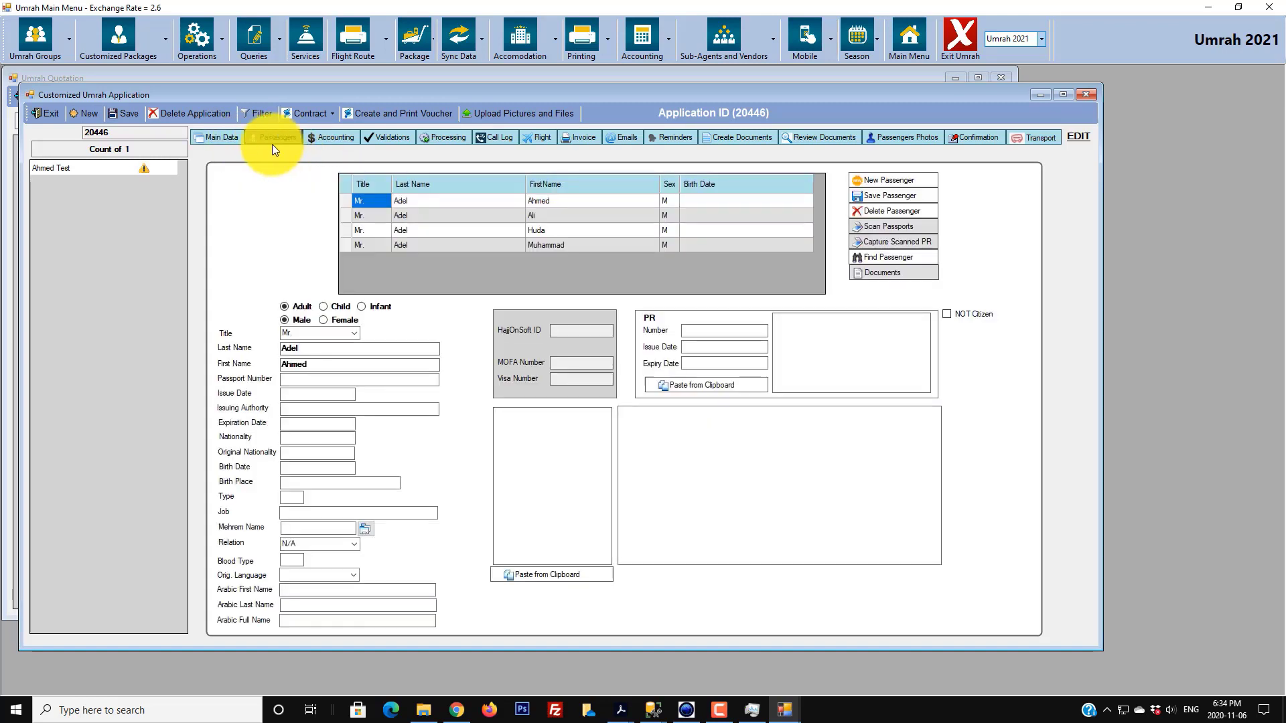
pyautogui.click(341, 202)
pyautogui.click(347, 225)
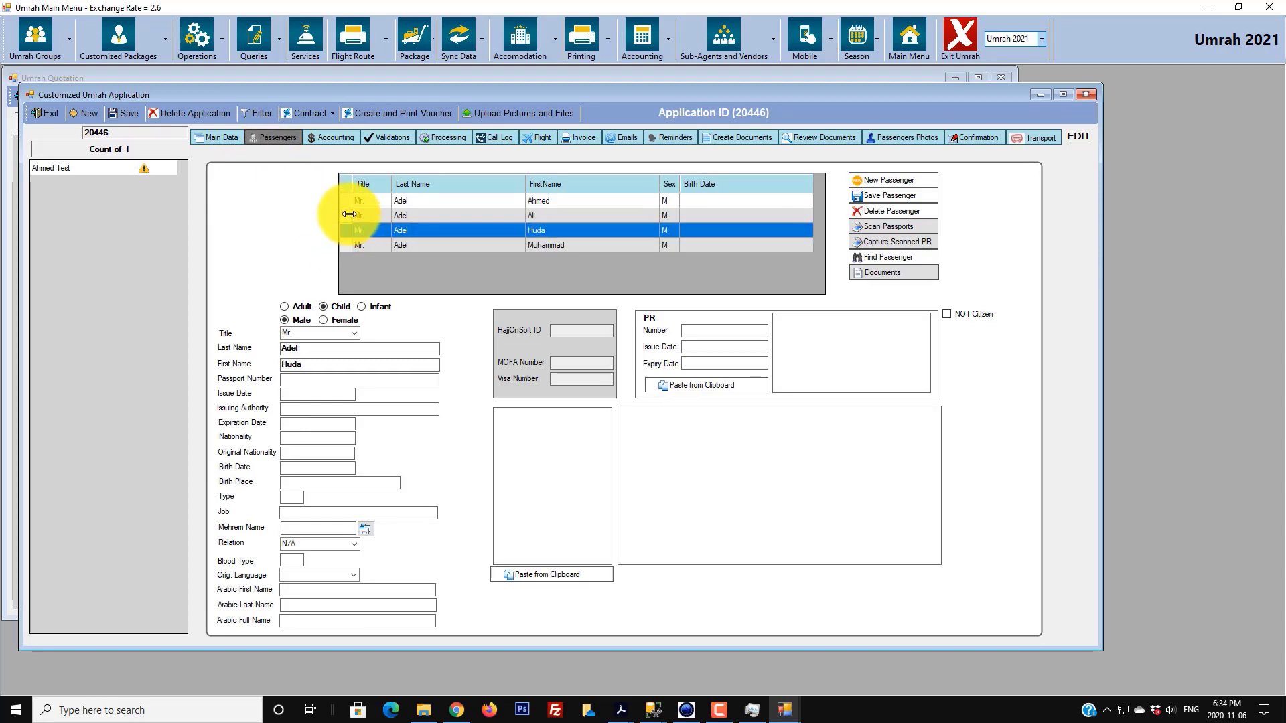
pyautogui.click(348, 218)
pyautogui.click(347, 241)
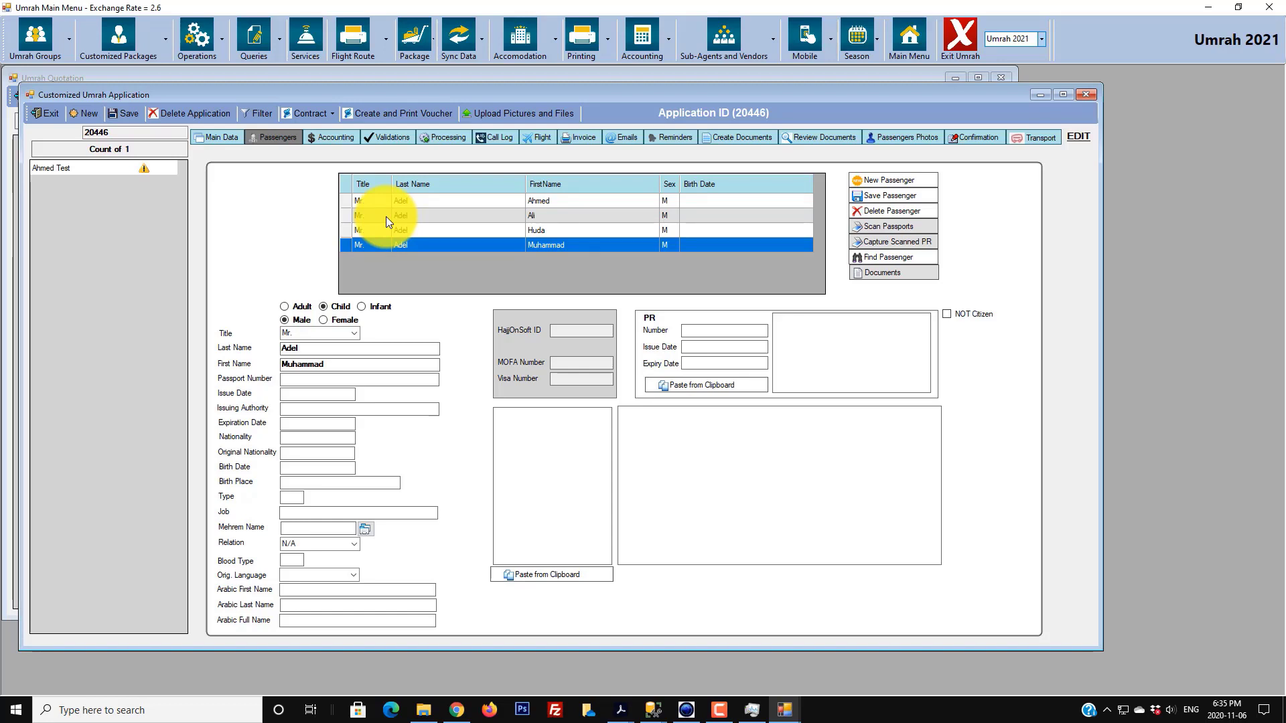
pyautogui.click(349, 200)
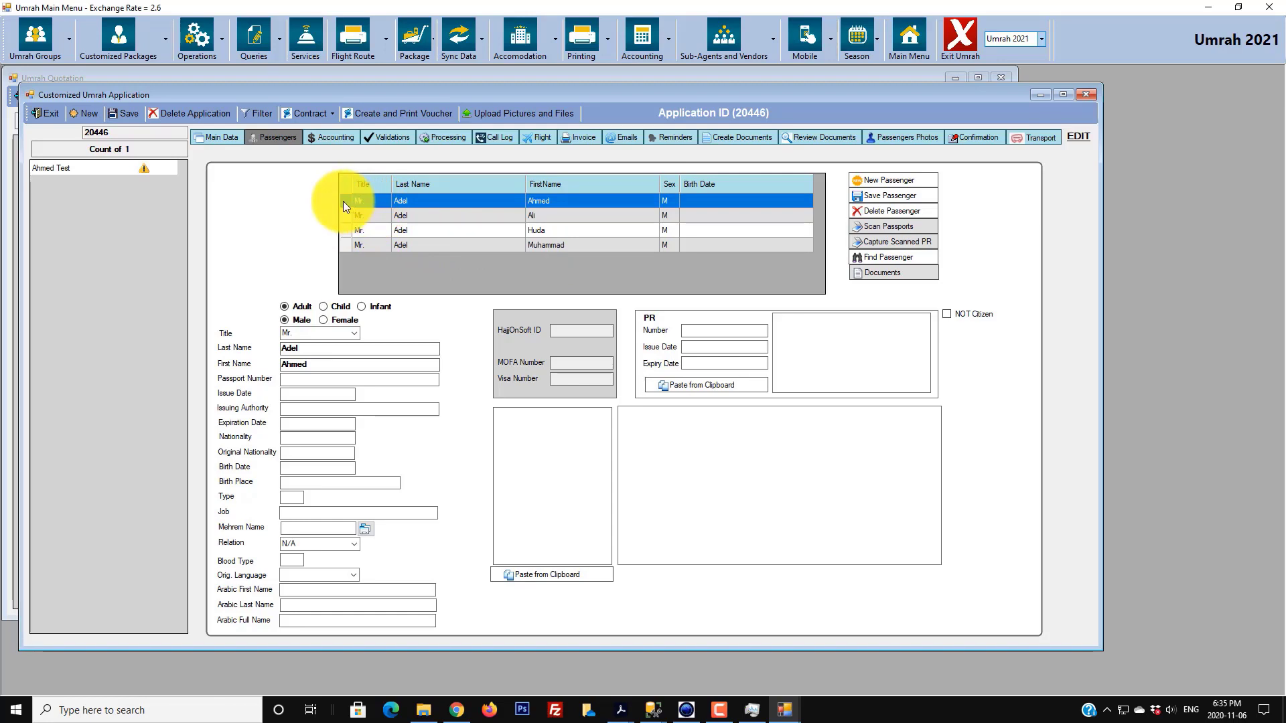
# - Save the first passenger's passport: number, 11/11/2019 issue, Mississauga, 11/11/2029 expiry, CAN, original PAK
pyautogui.click(318, 380)
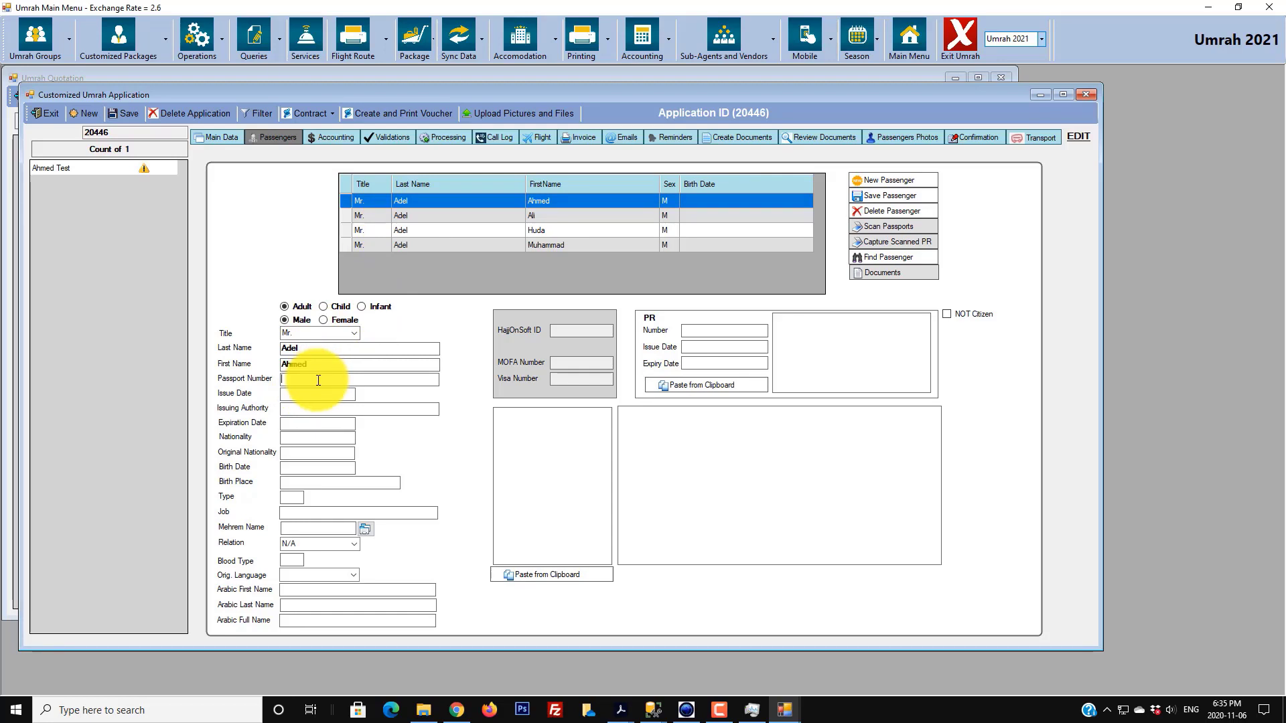
pyautogui.press('Tab')
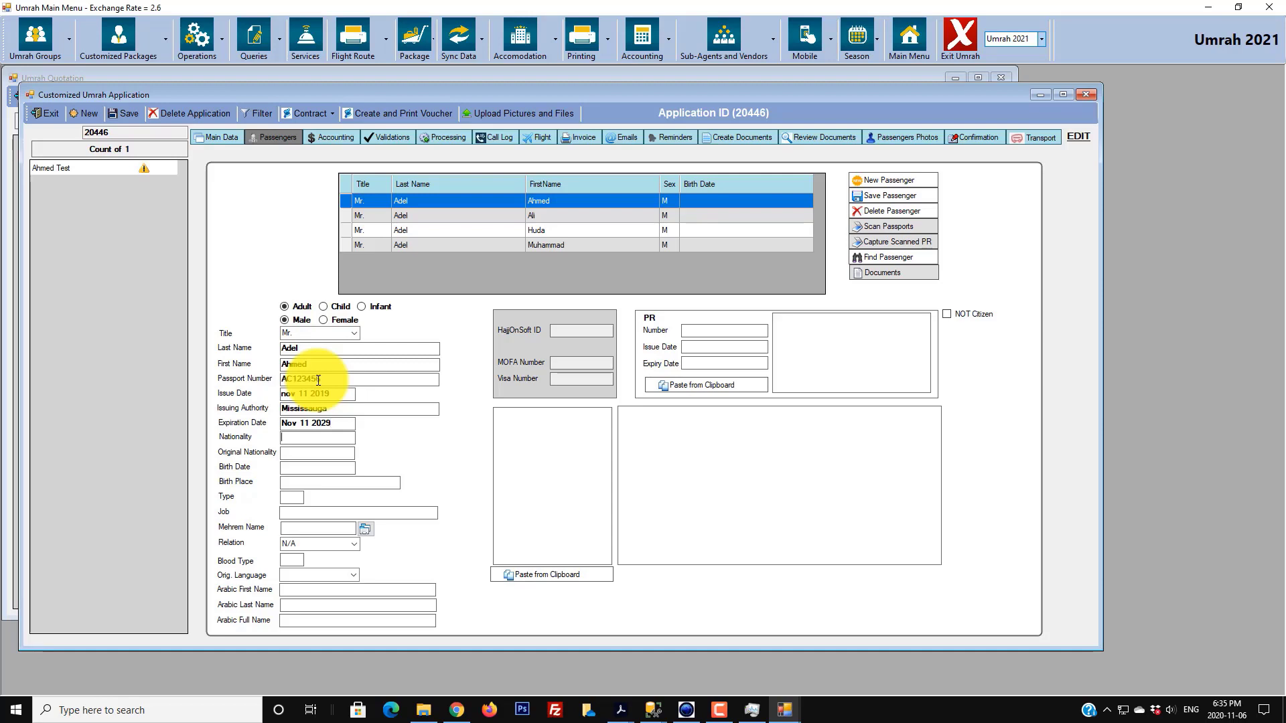
pyautogui.press('Tab')
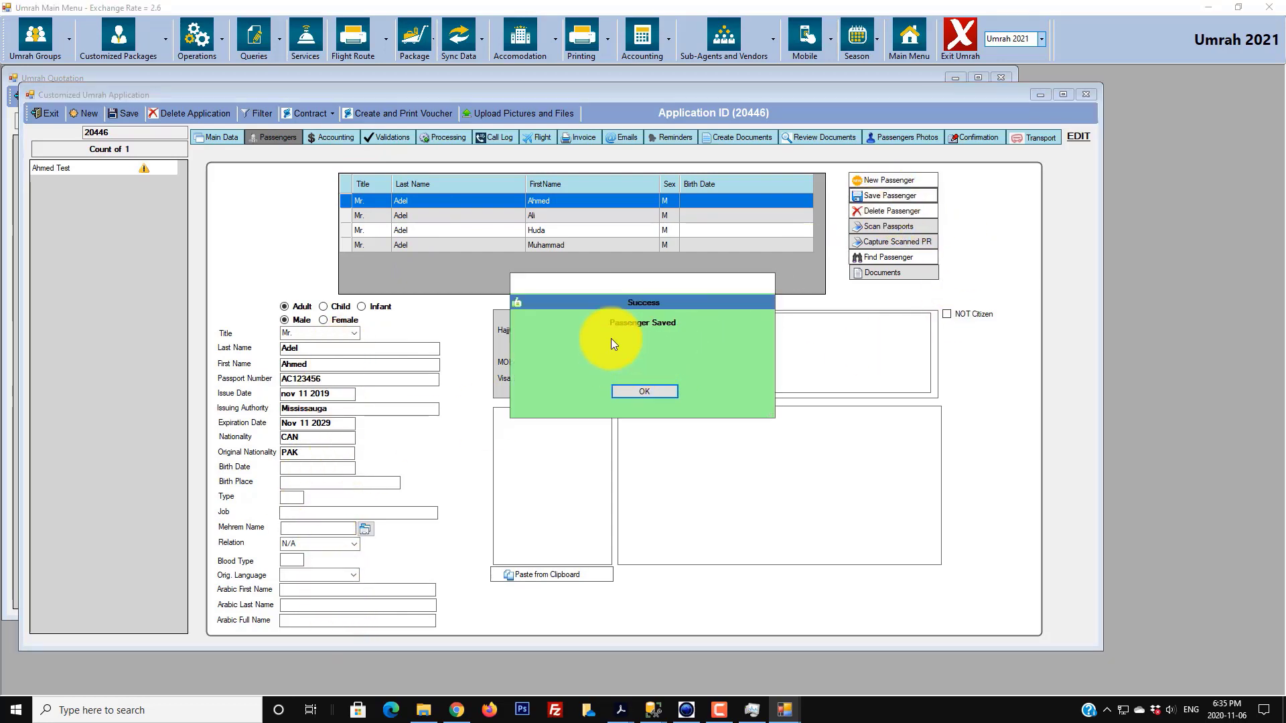
pyautogui.click(641, 395)
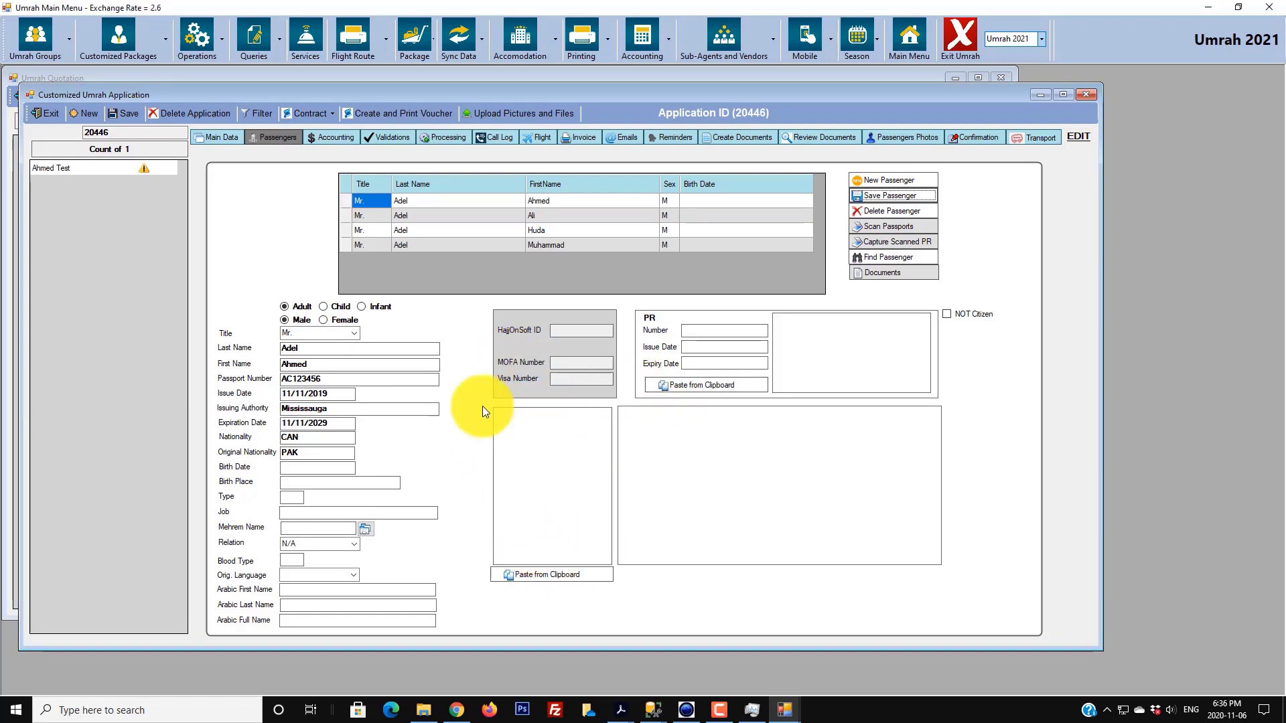
pyautogui.click(348, 203)
# - Select the second passenger and open Find Passenger with the surname entered
pyautogui.click(348, 203)
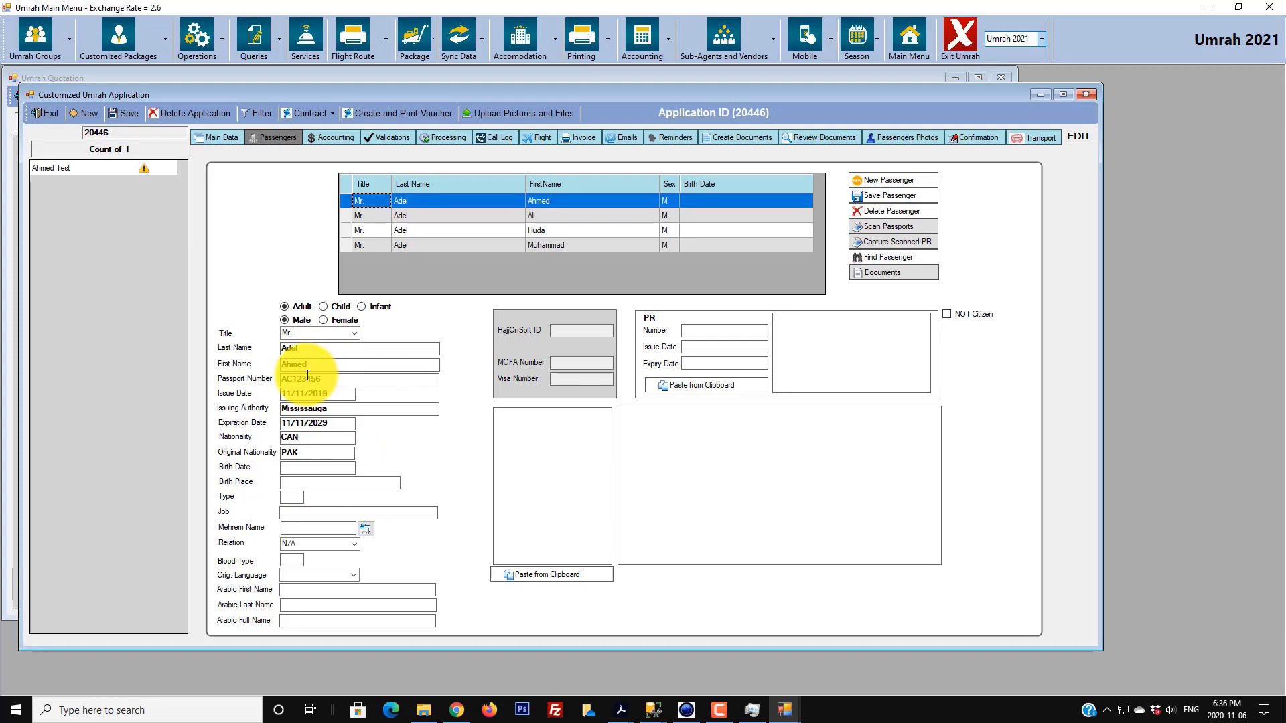
pyautogui.click(365, 216)
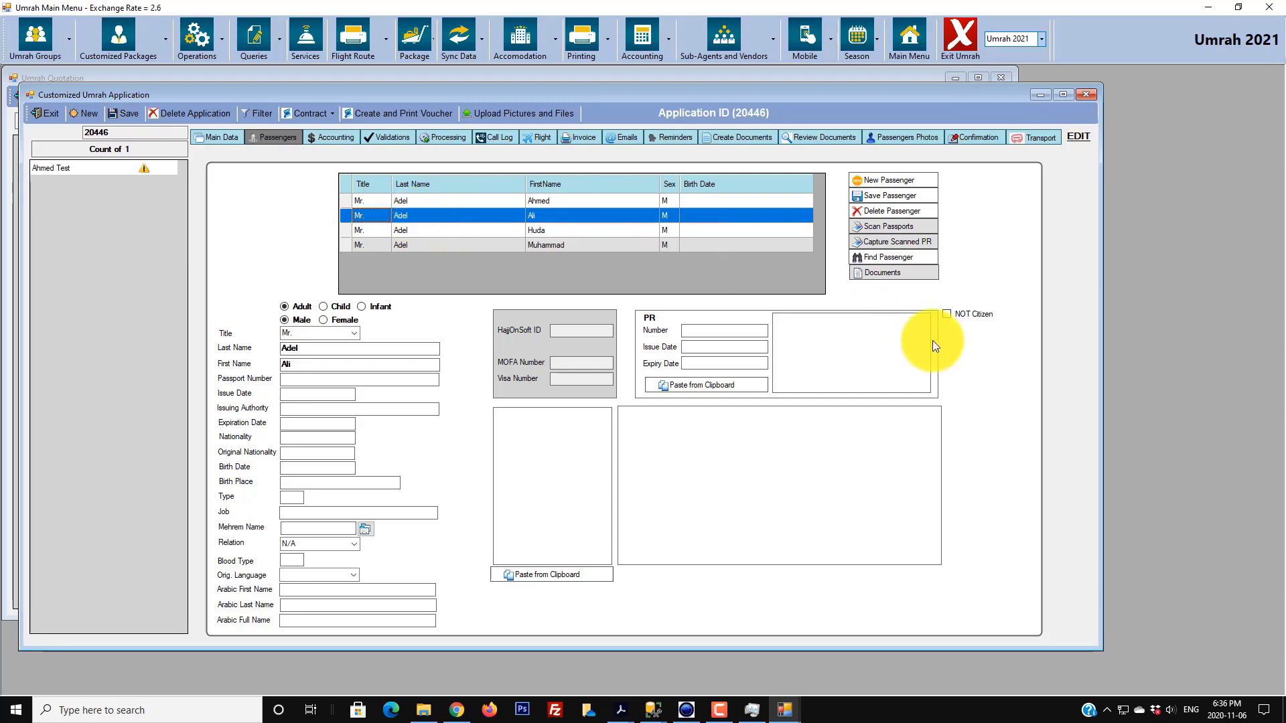
pyautogui.click(922, 256)
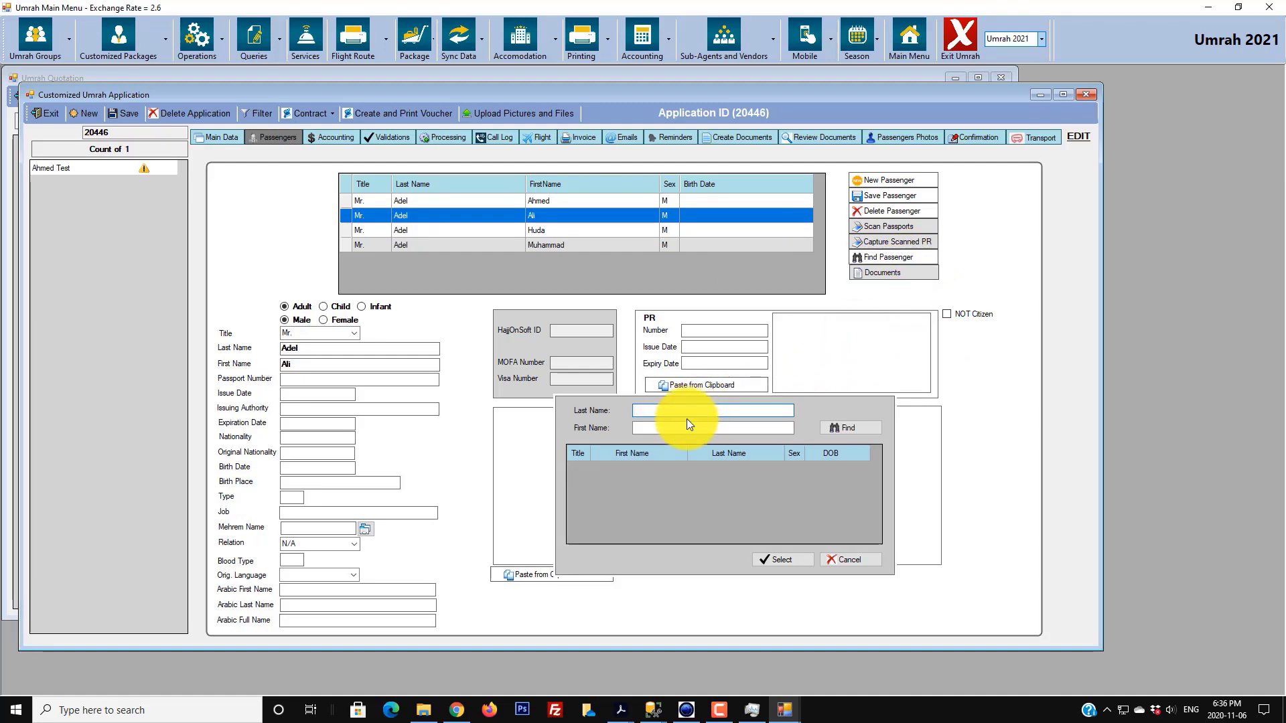
pyautogui.write('khan')
# - Add the first surname-search match to the second slot, save it, then select the child's row
pyautogui.click(830, 430)
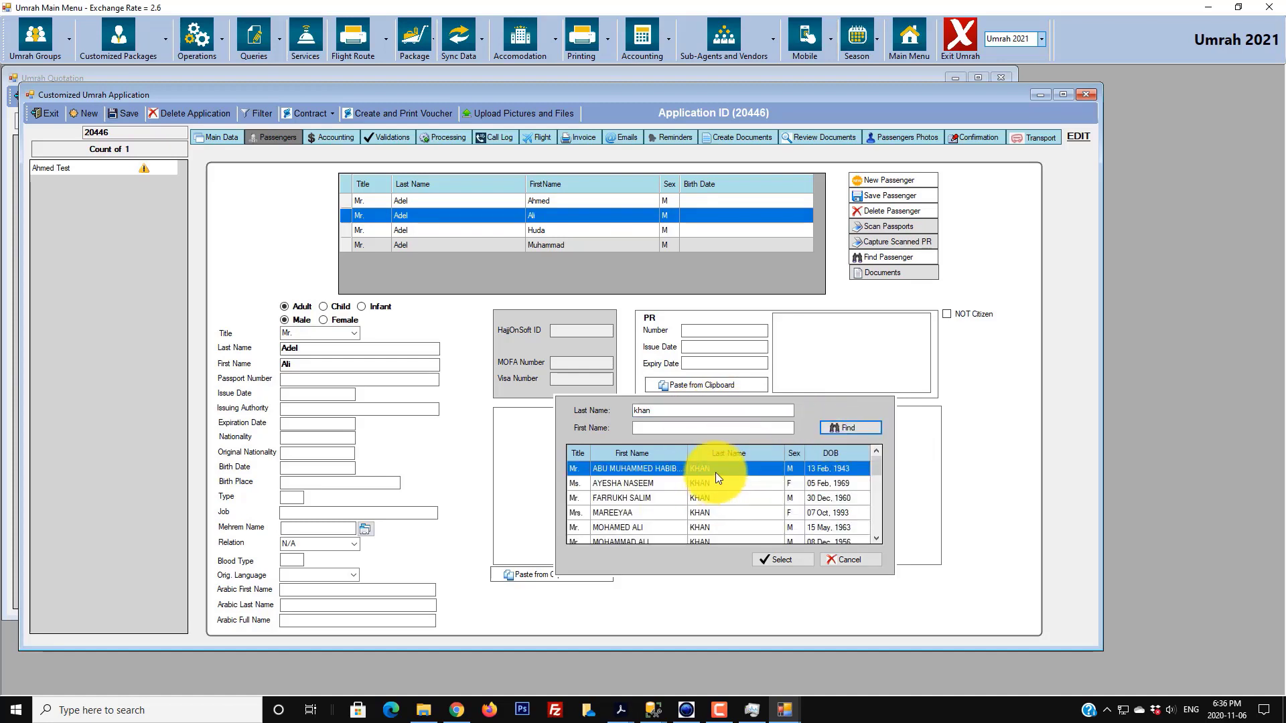
pyautogui.moveTo(879, 467)
pyautogui.mouseDown()
pyautogui.moveTo(862, 530)
pyautogui.moveTo(869, 452)
pyautogui.mouseUp()
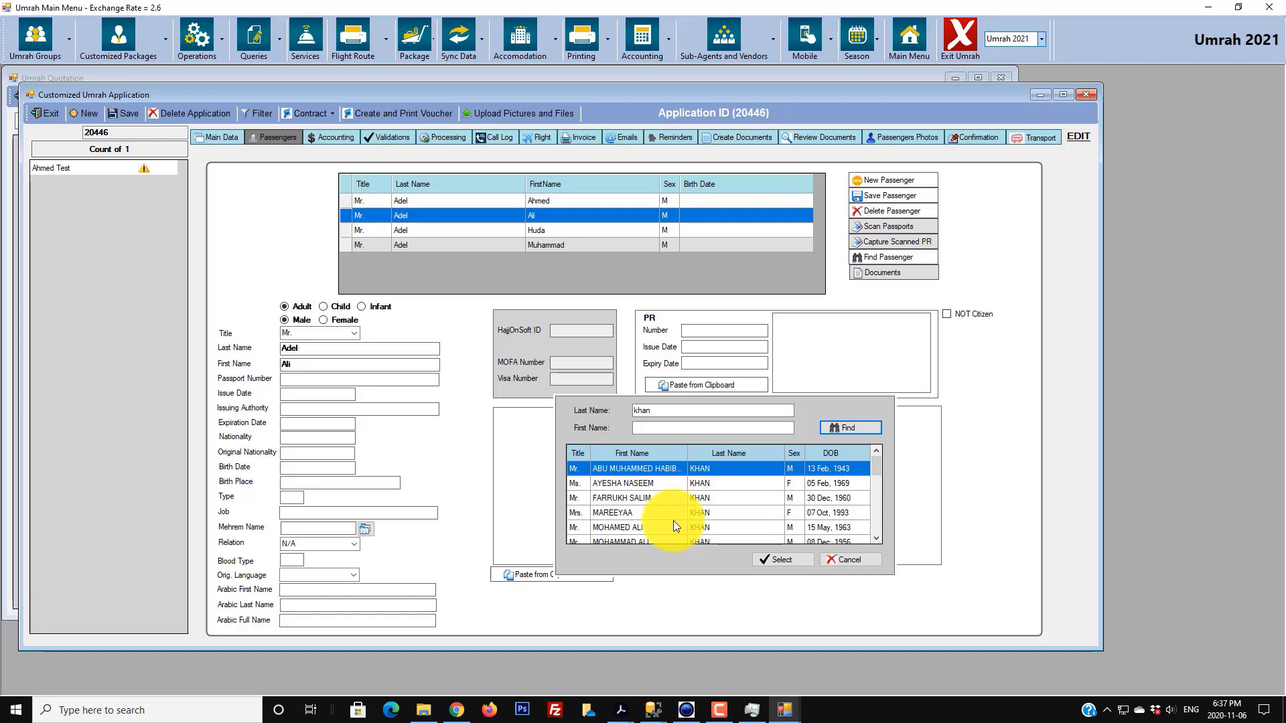
pyautogui.click(662, 471)
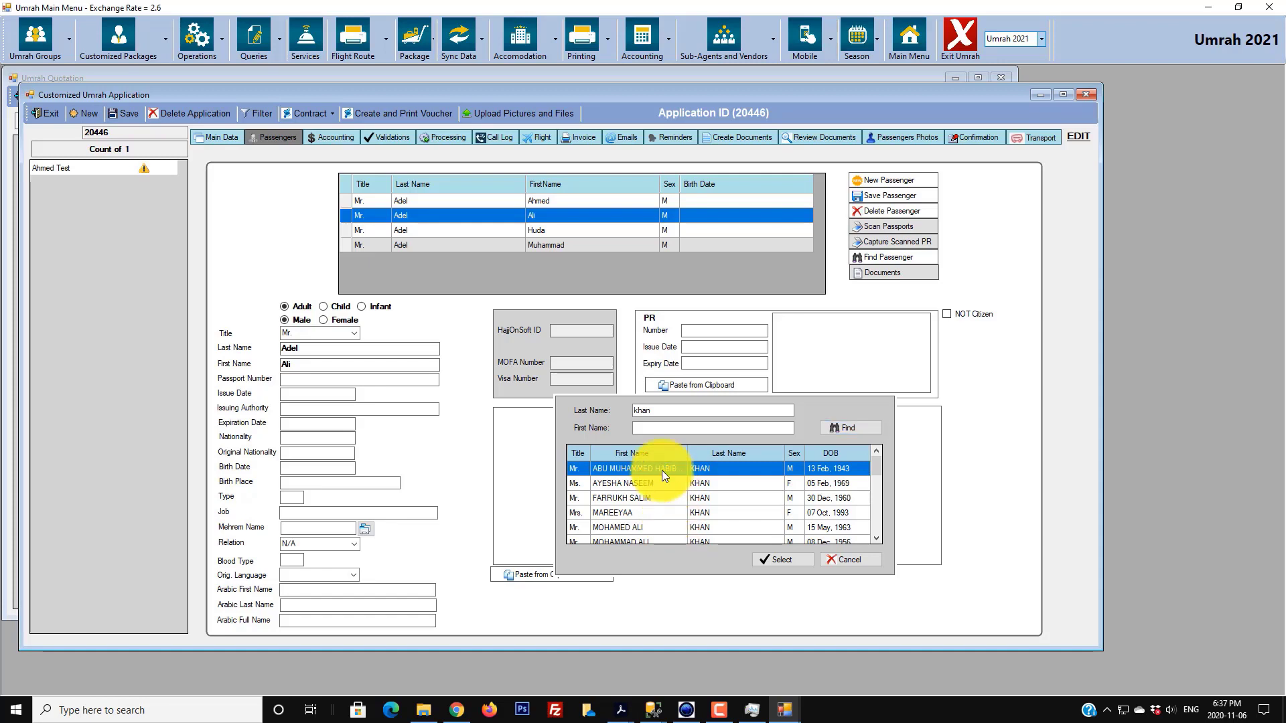
pyautogui.click(773, 560)
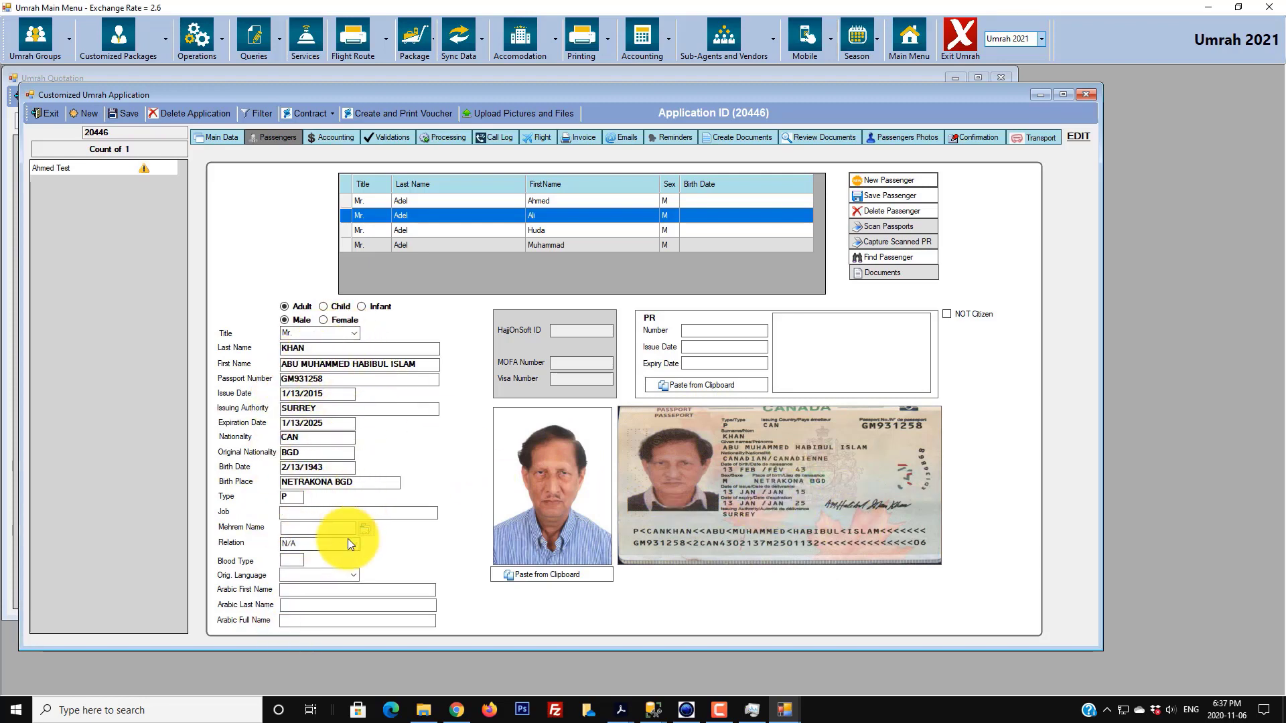
pyautogui.click(892, 195)
pyautogui.click(660, 392)
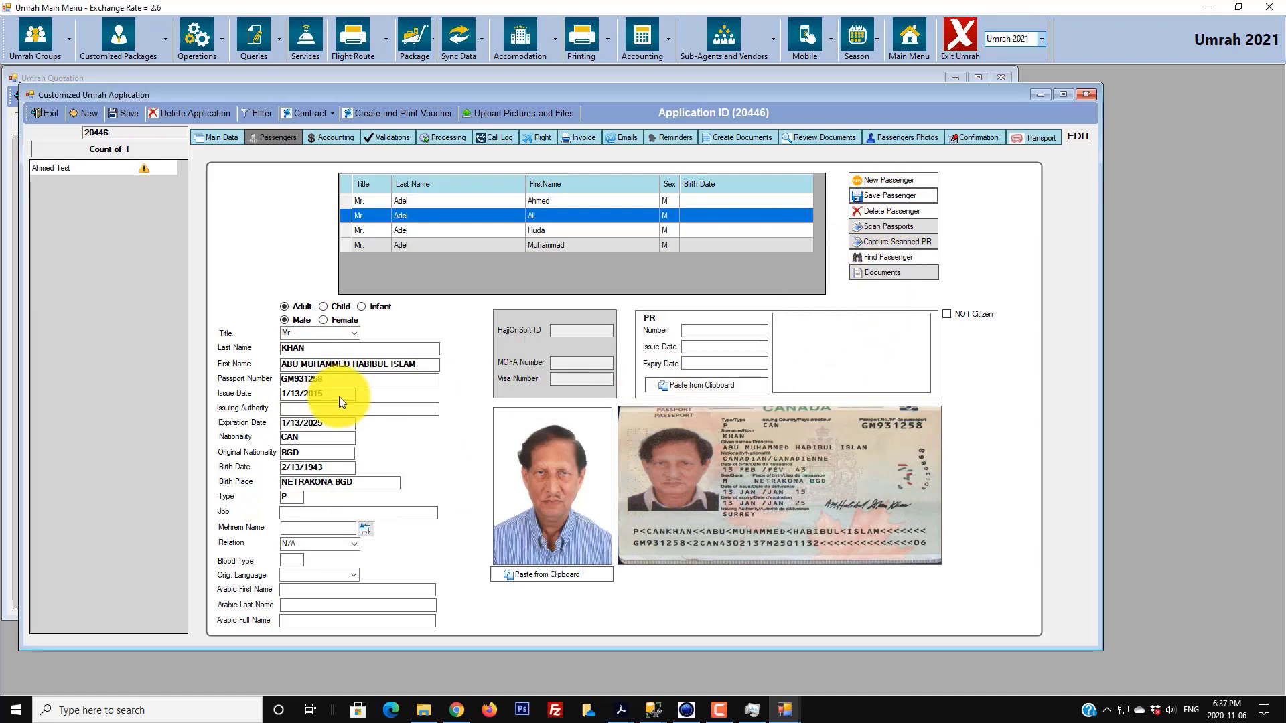
pyautogui.click(349, 230)
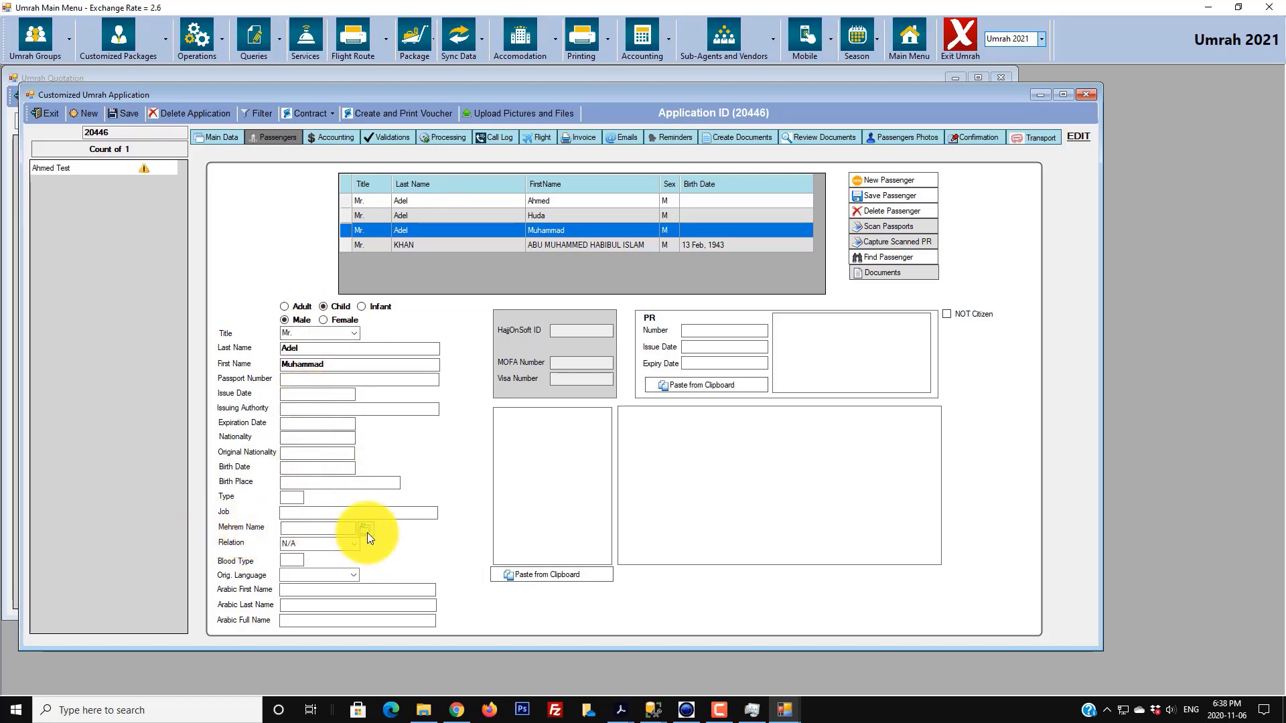
# - Make the first passenger the child's mahram with relation Father, then scan the child's passport
pyautogui.click(348, 528)
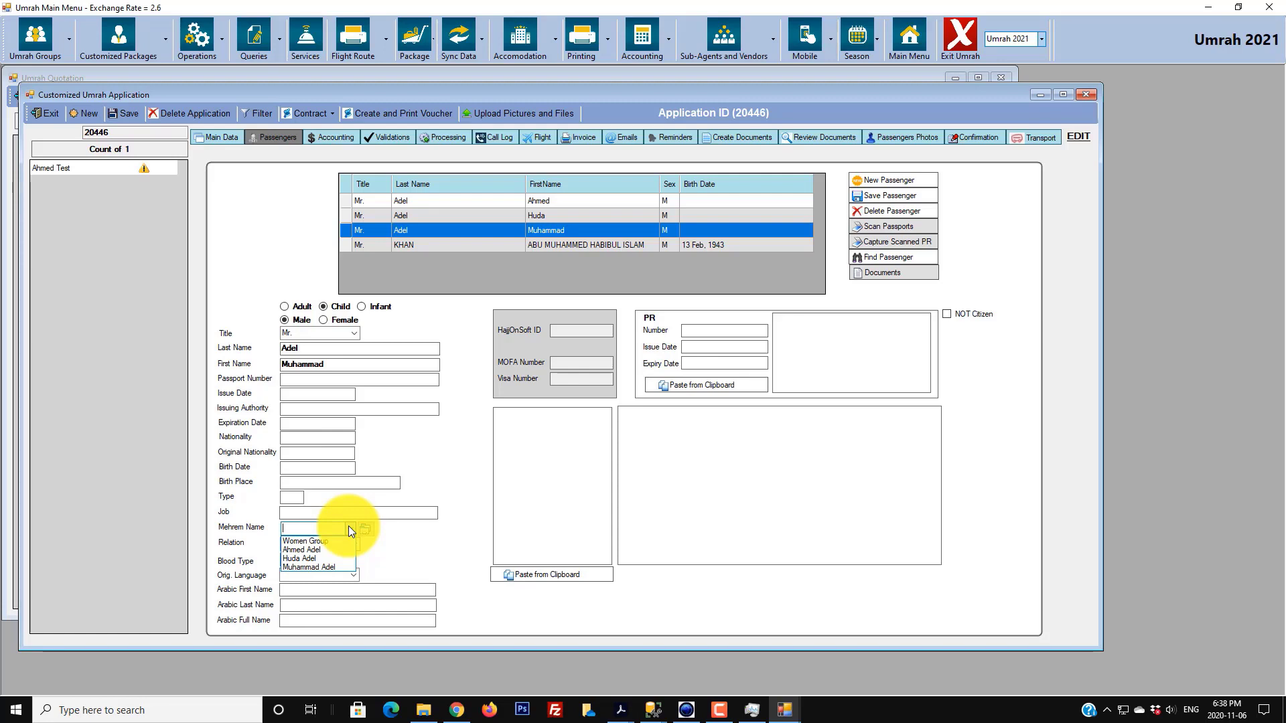
pyautogui.click(316, 547)
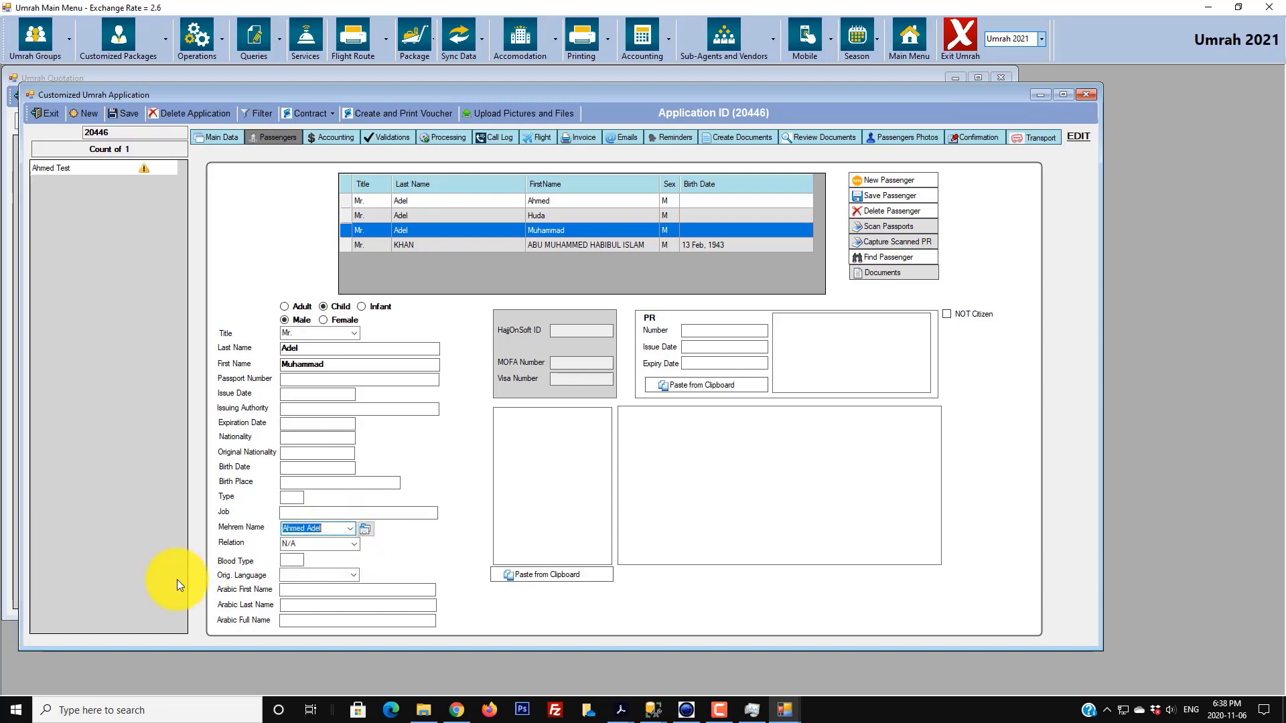
pyautogui.click(355, 543)
pyautogui.click(301, 565)
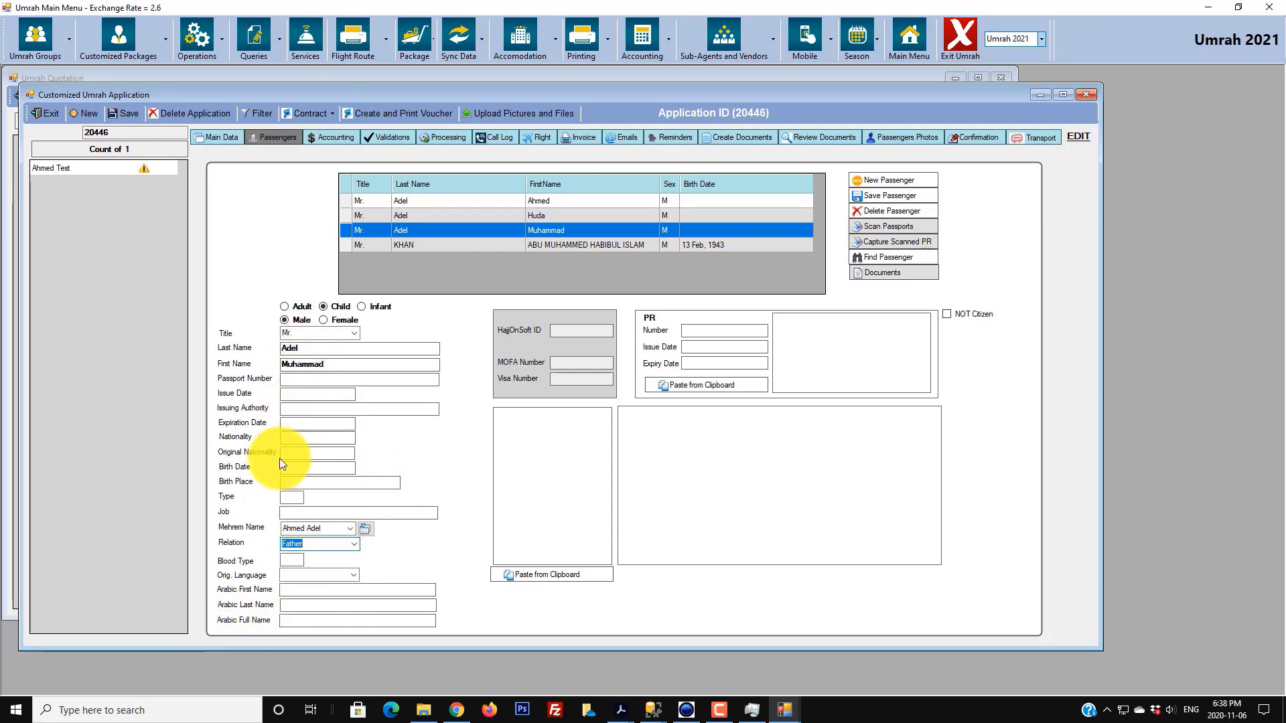
pyautogui.click(880, 229)
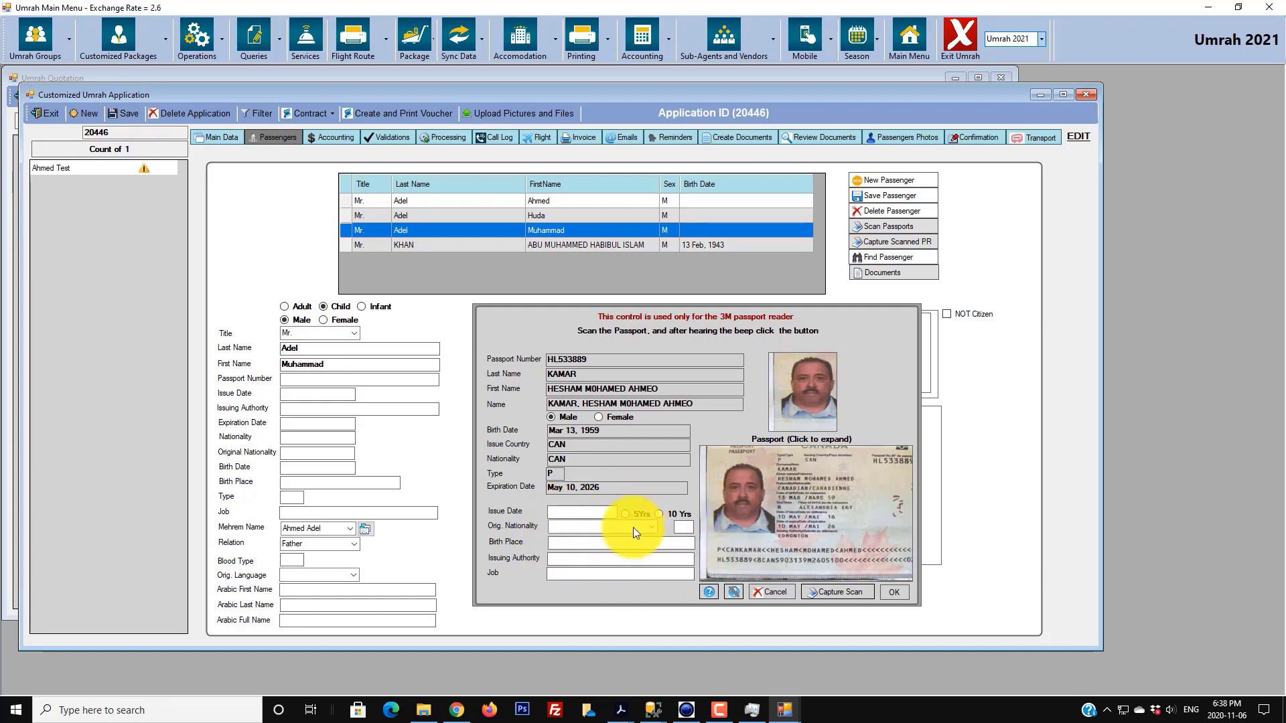
# - Check the passport scan and apply 10-year validity, giving issue date May 10, 2016
pyautogui.click(781, 492)
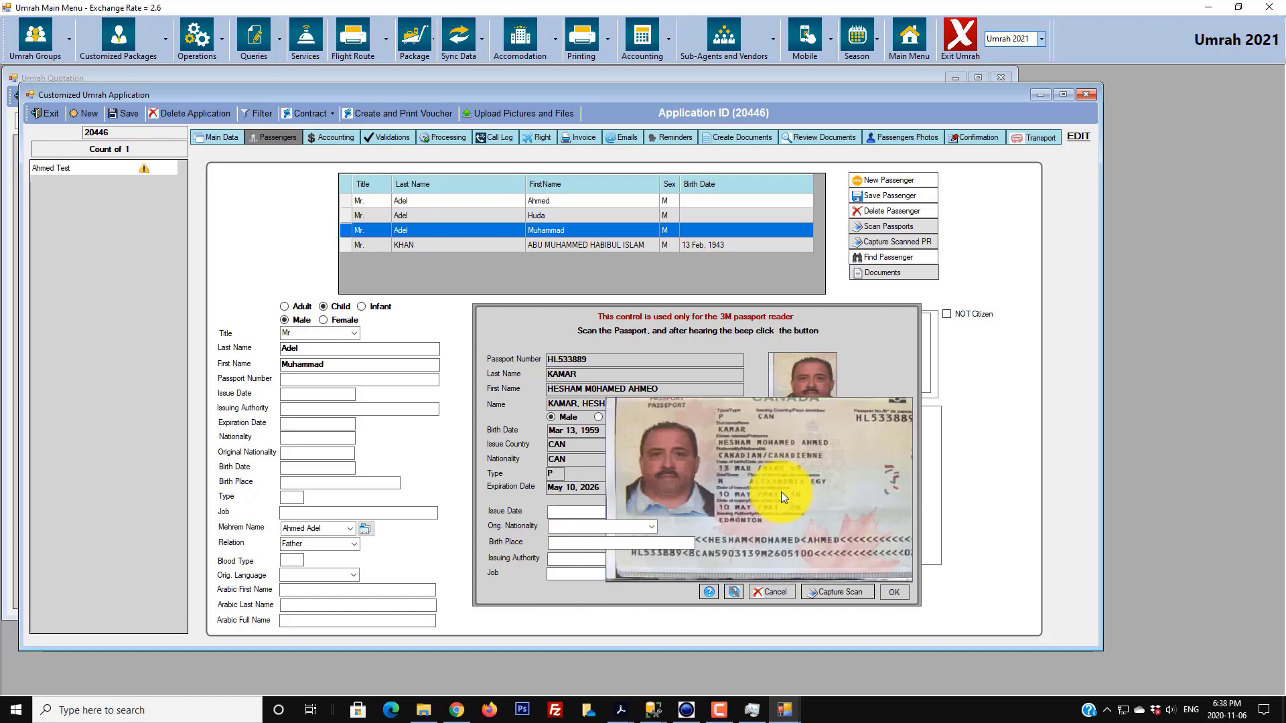
pyautogui.click(757, 545)
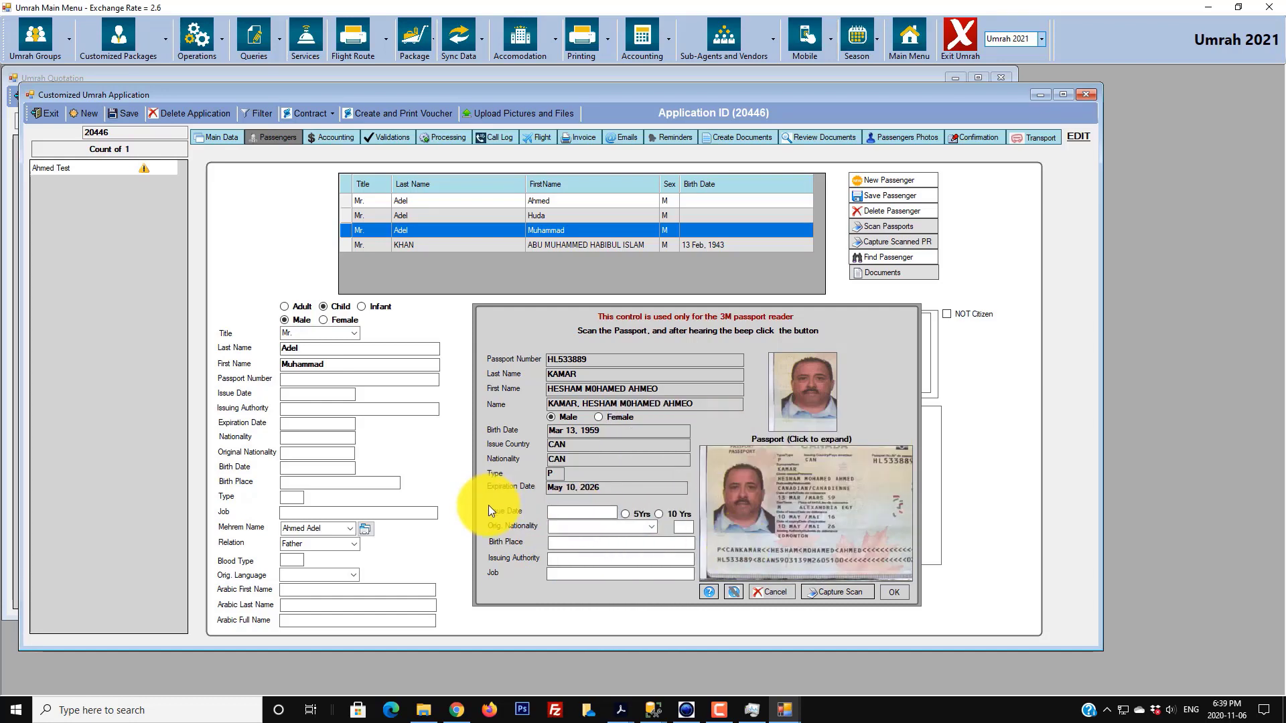
pyautogui.click(867, 525)
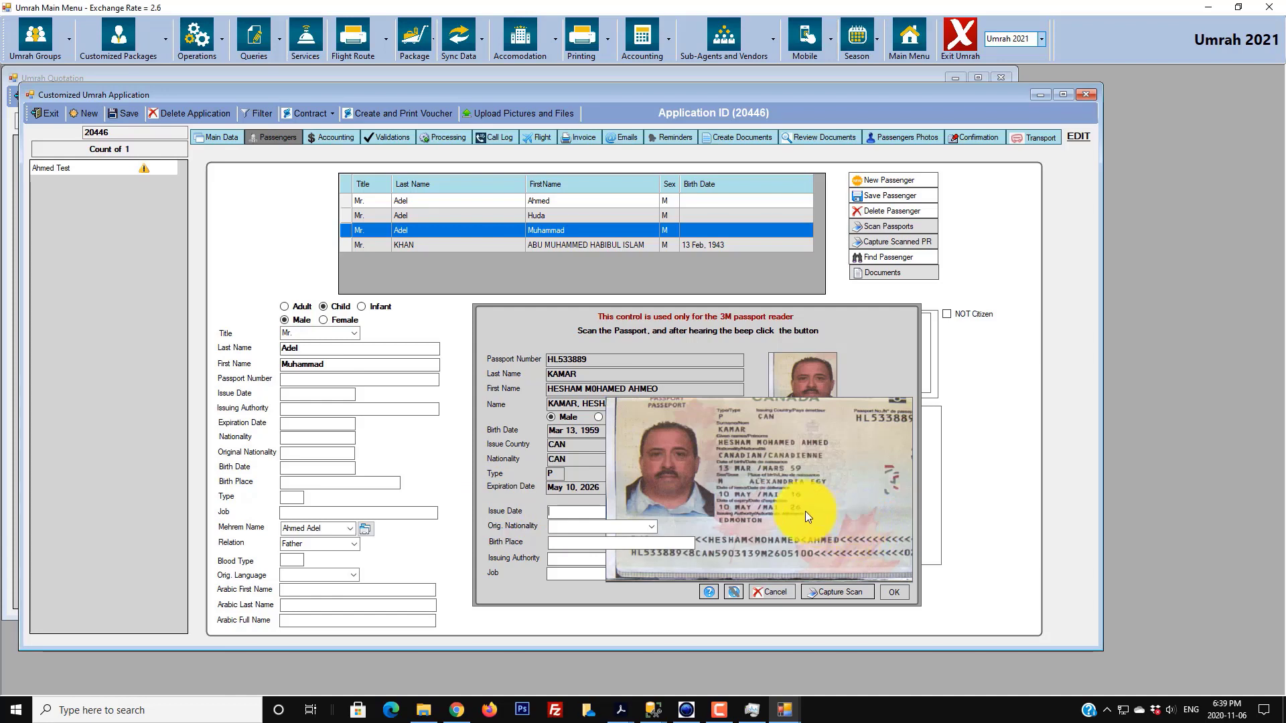
pyautogui.click(829, 517)
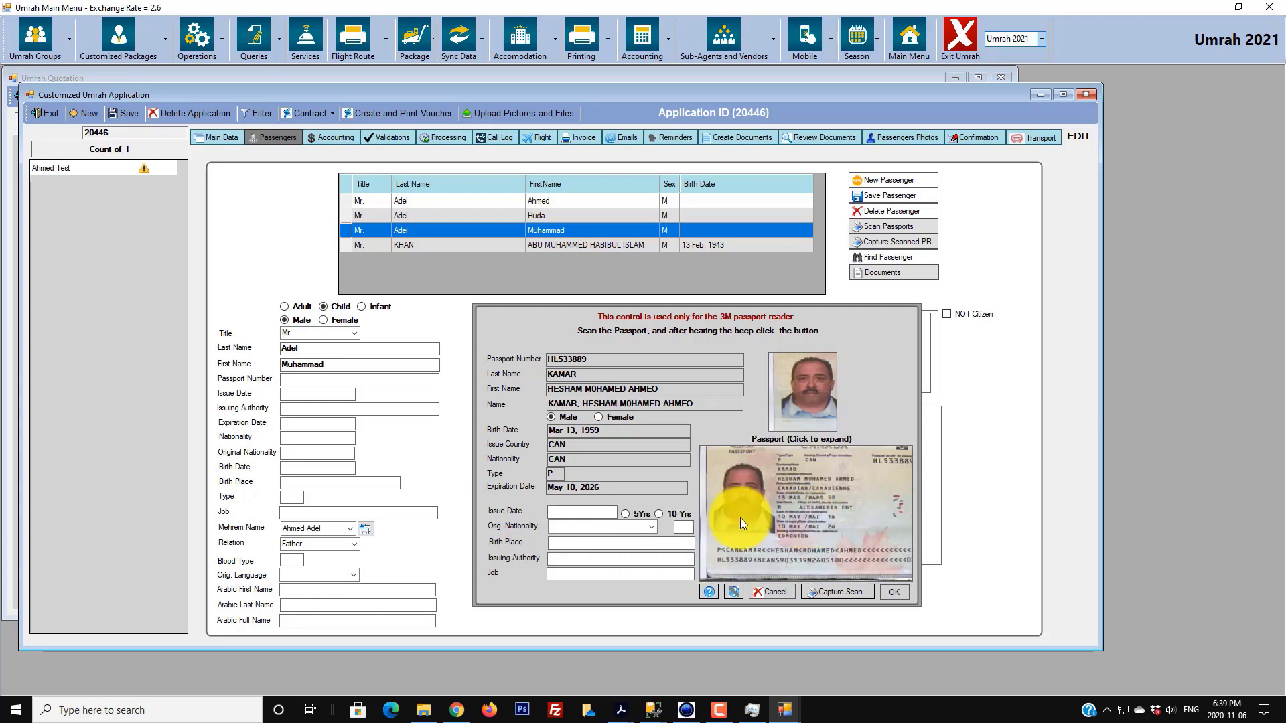
pyautogui.click(676, 514)
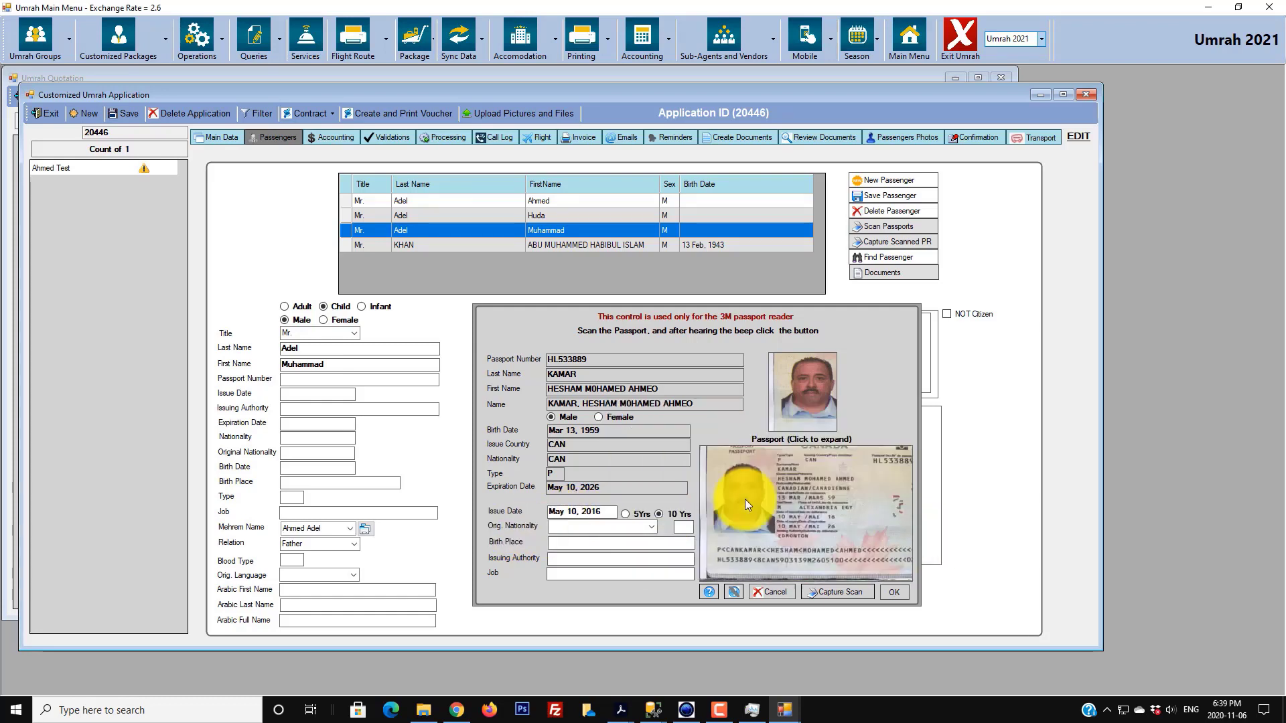
# - Set original nationality Egypt, birth place 'Alexandria EGY' and issuing authority 'edmonton'
pyautogui.click(651, 529)
pyautogui.write('eg')
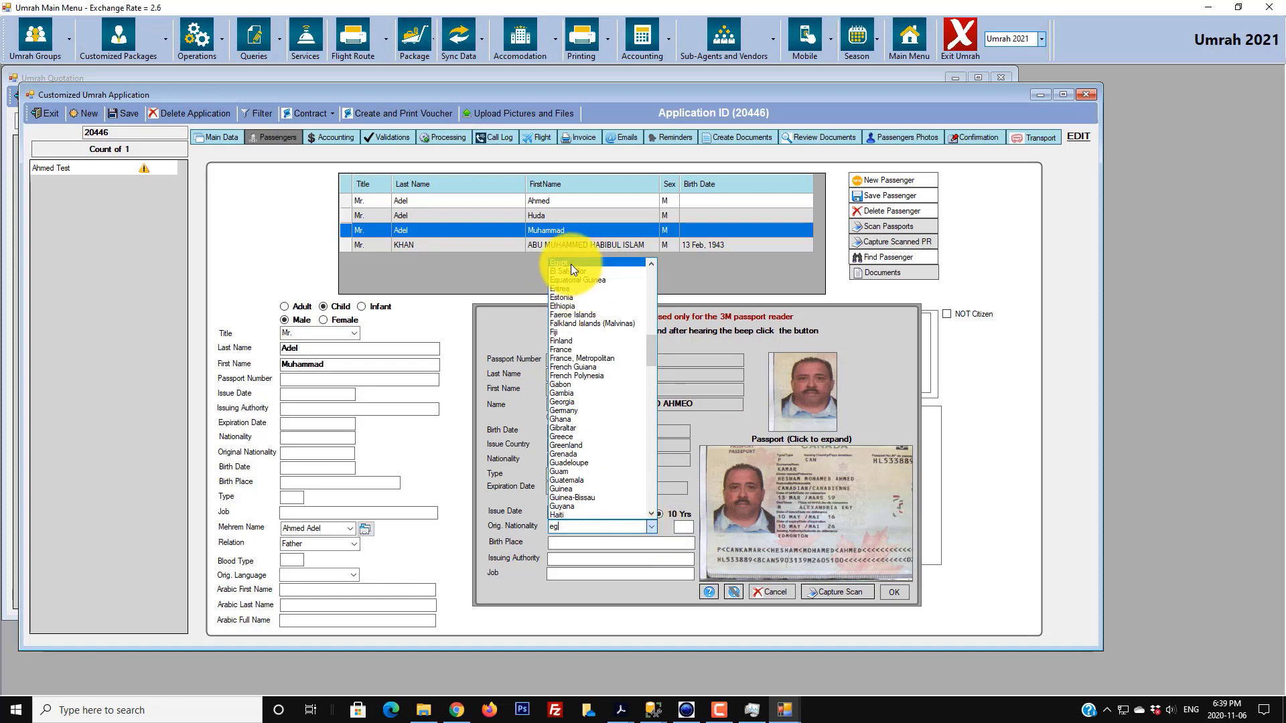
pyautogui.click(571, 263)
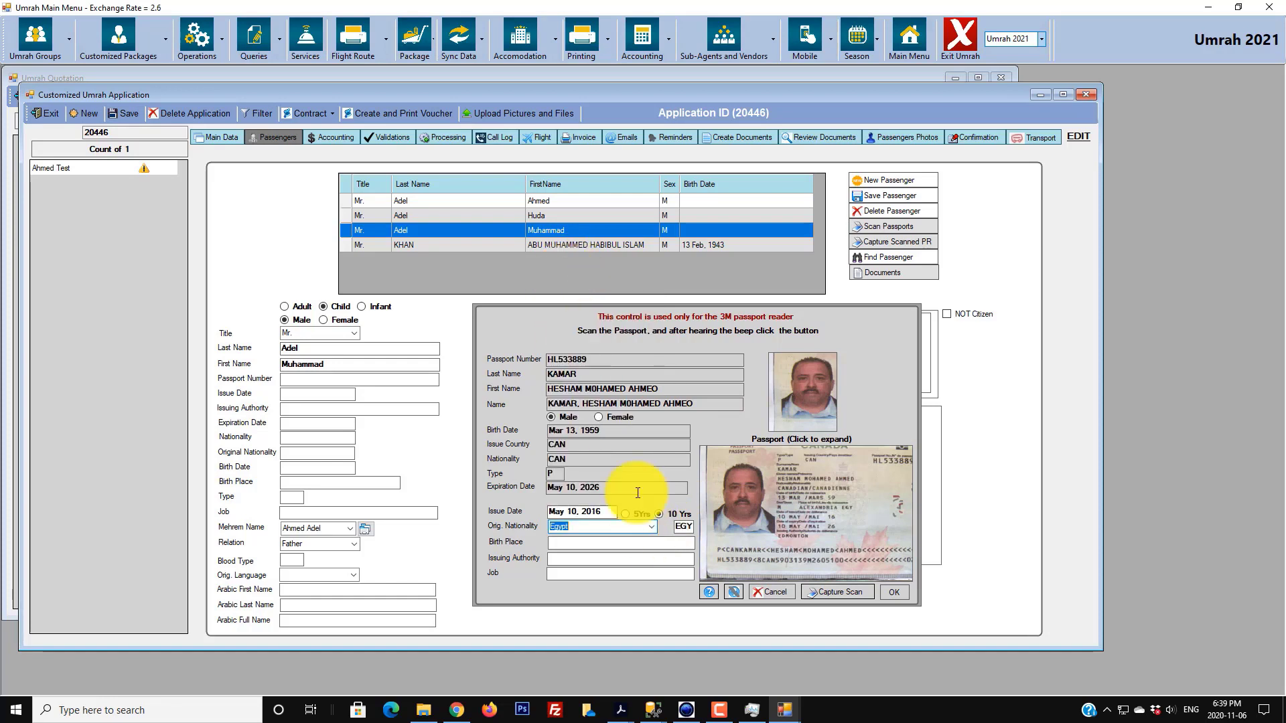
pyautogui.click(609, 546)
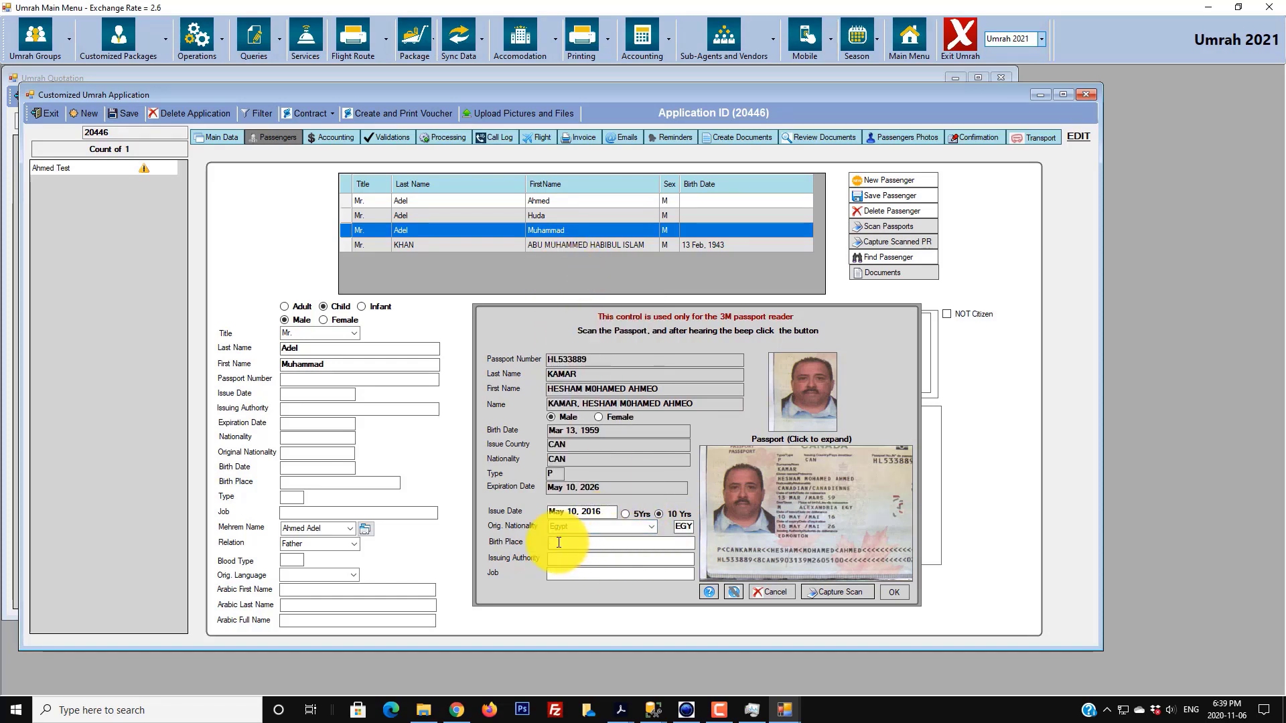
pyautogui.click(857, 513)
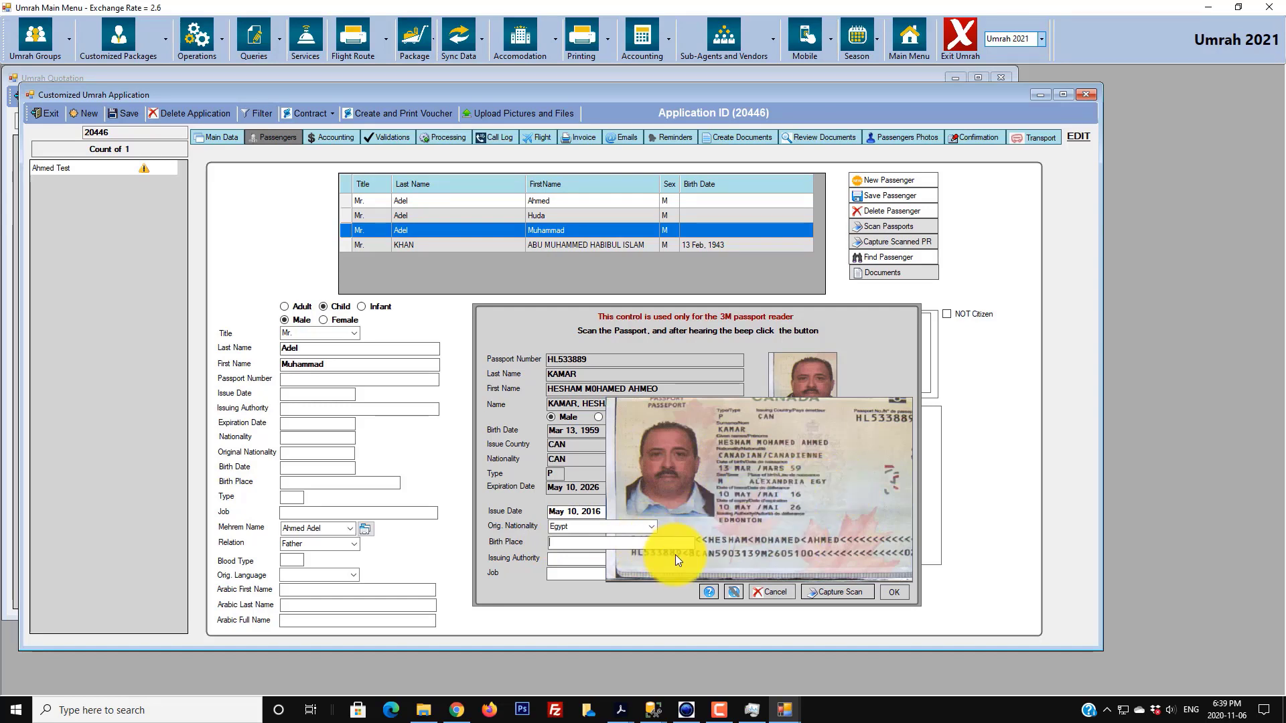
pyautogui.write('Alexandria EGY')
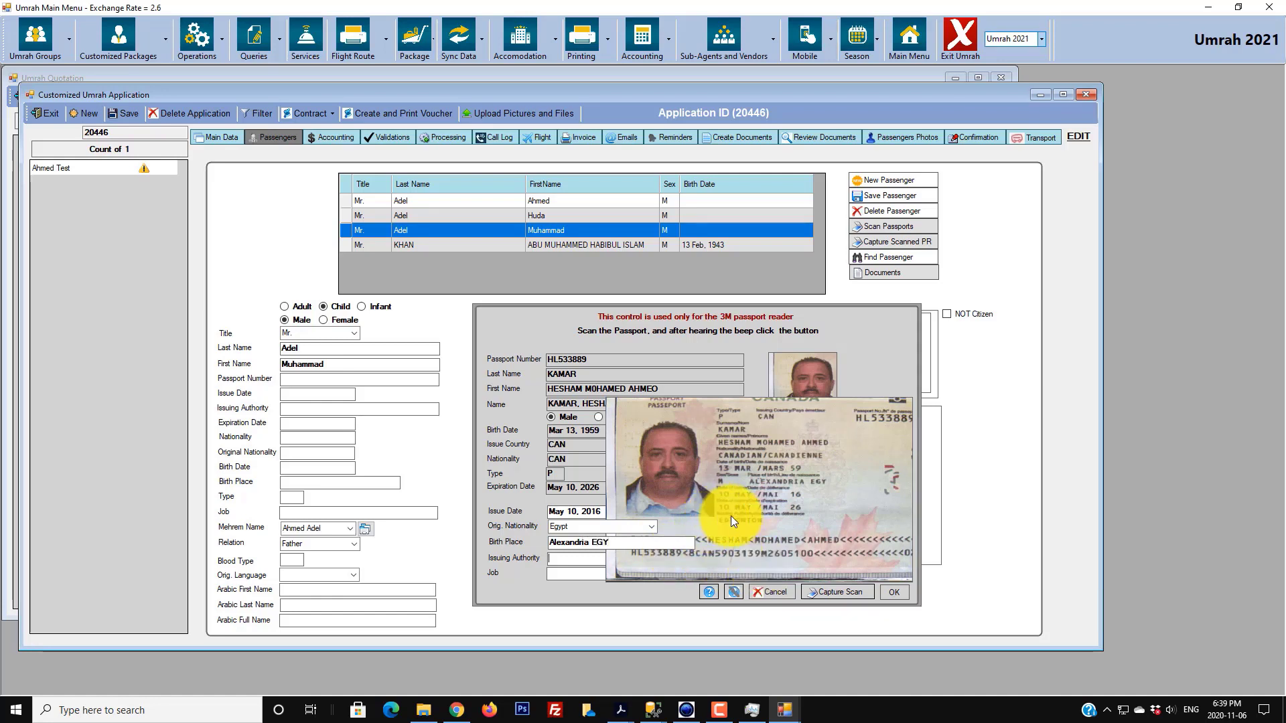
pyautogui.click(585, 556)
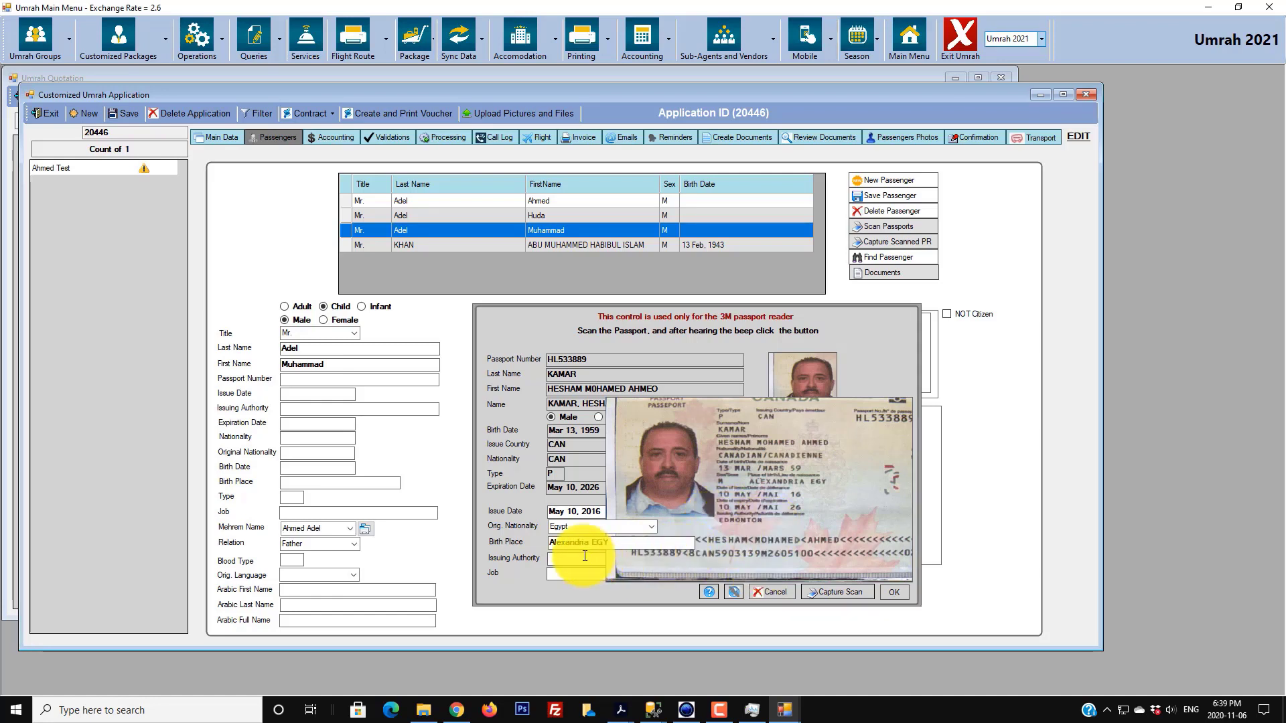
pyautogui.write('edmonton')
pyautogui.click(792, 564)
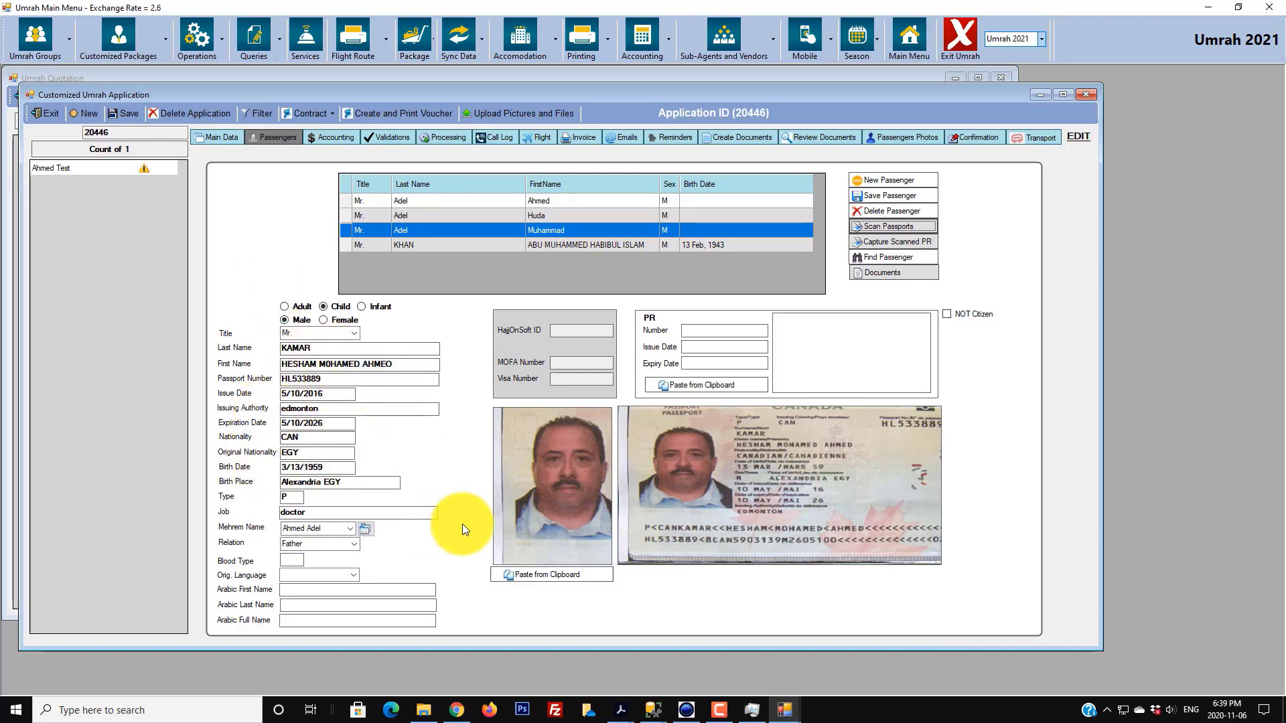
pyautogui.click(314, 465)
pyautogui.moveTo(313, 465); pyautogui.dragTo(347, 462)
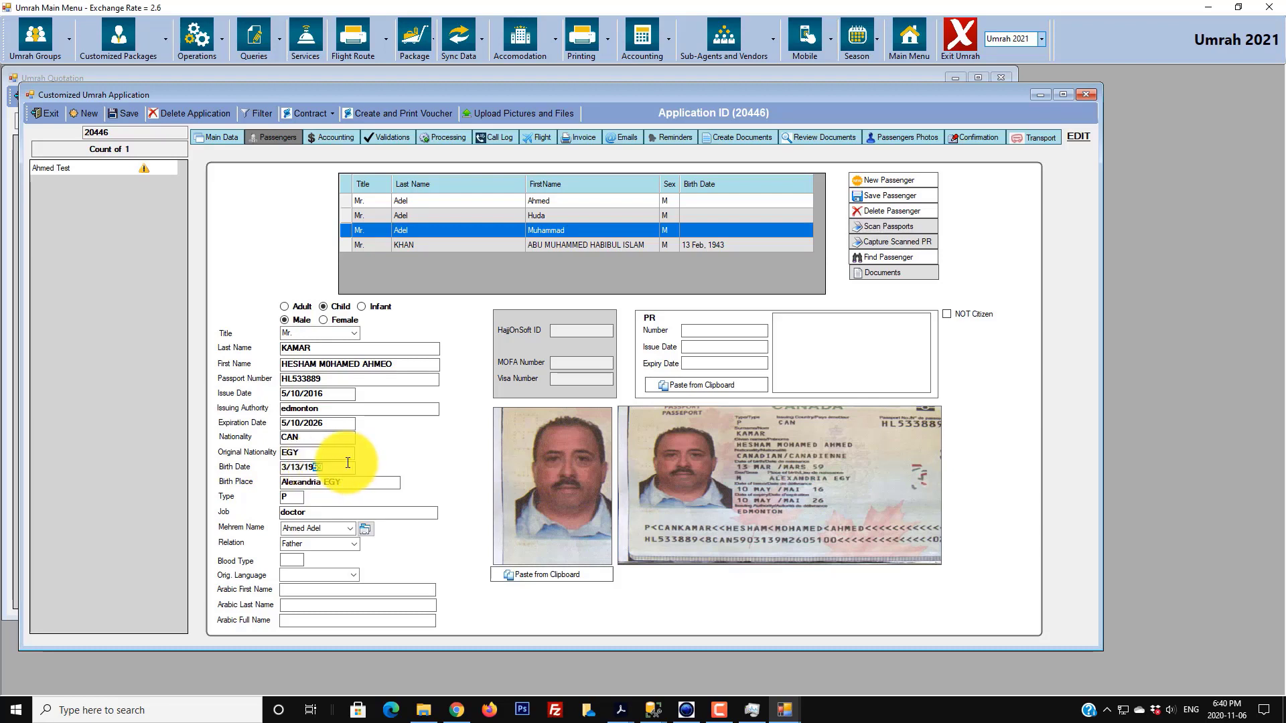
pyautogui.write('20')
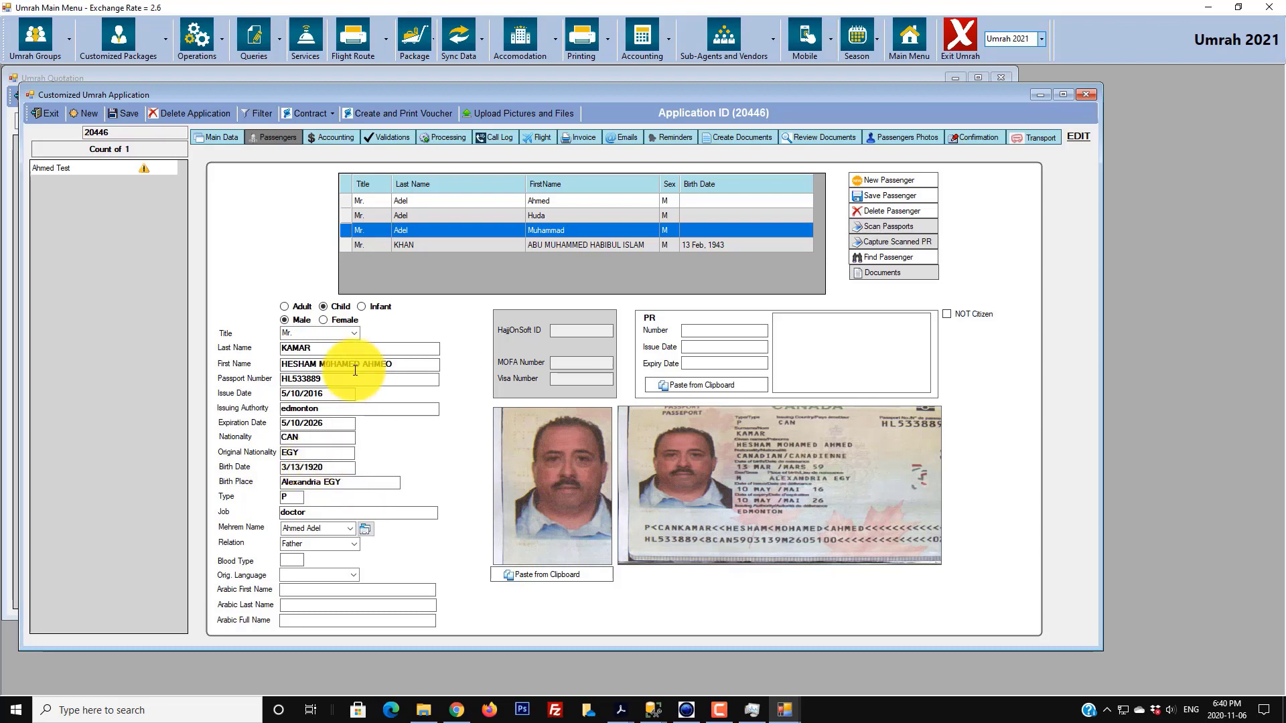
pyautogui.write('18')
pyautogui.click(304, 468)
pyautogui.press('BackSpace')
pyautogui.press('BackSpace')
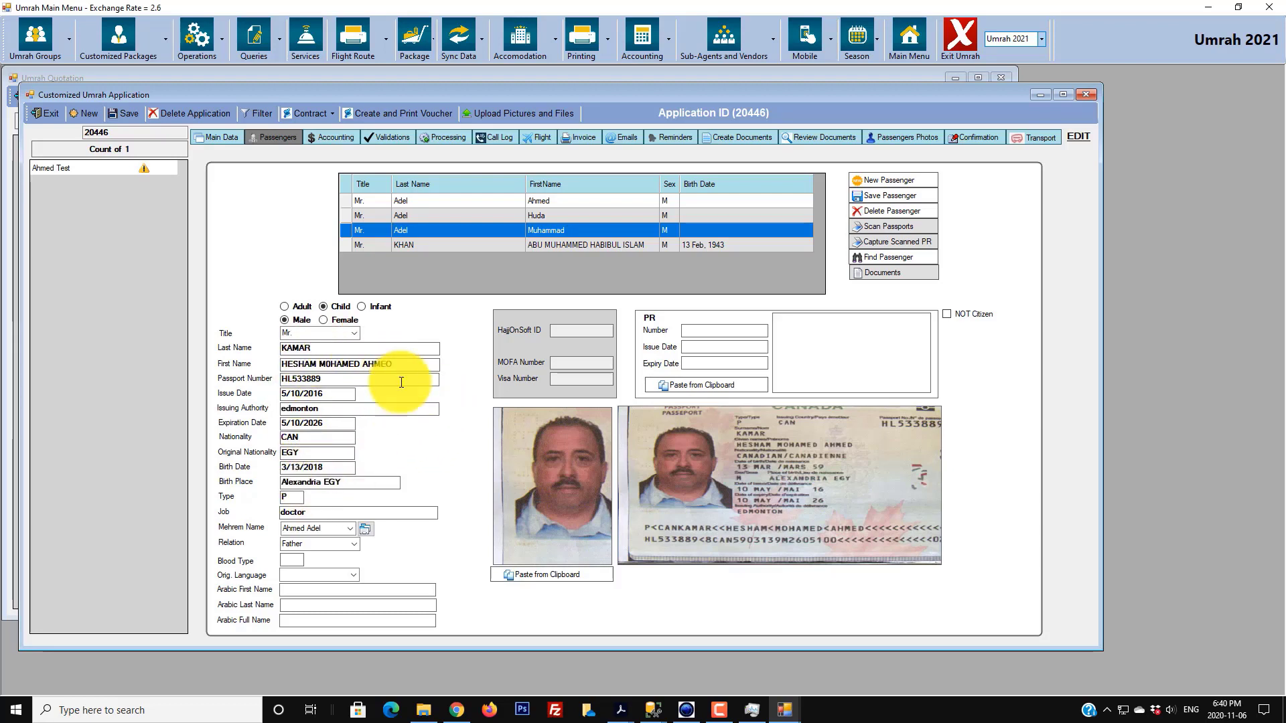
pyautogui.click(898, 195)
pyautogui.click(654, 396)
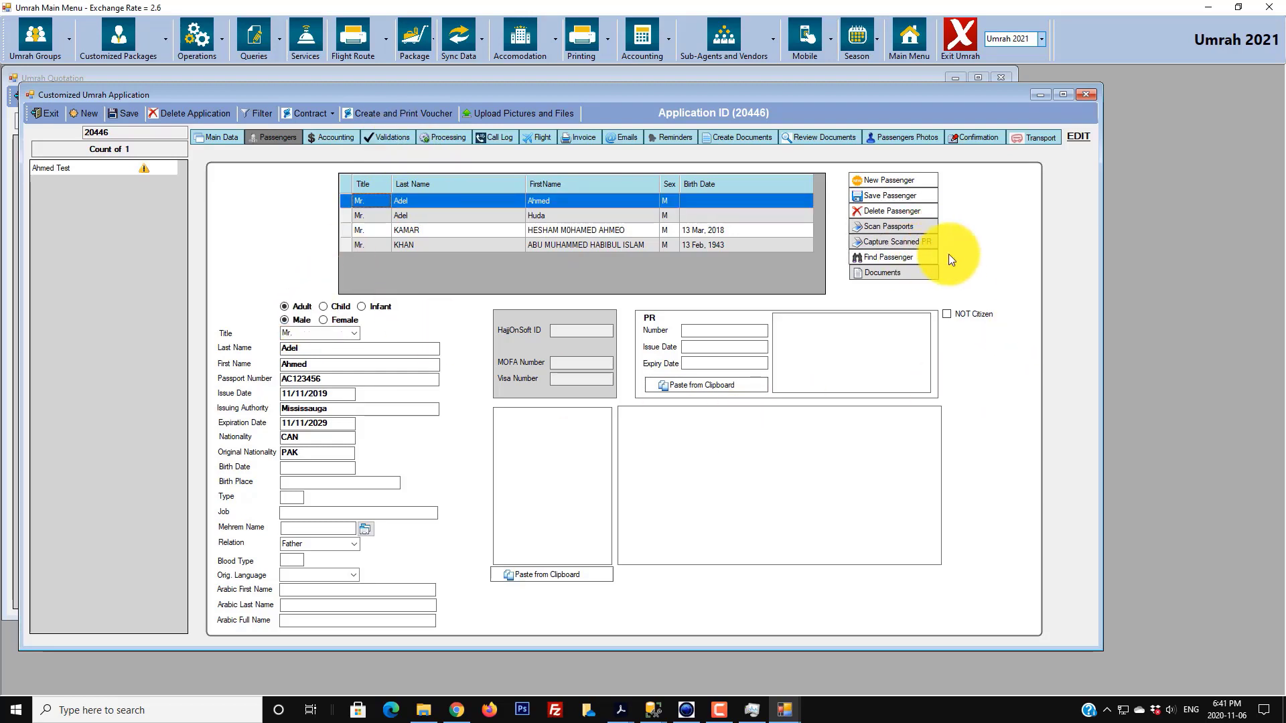
pyautogui.click(884, 245)
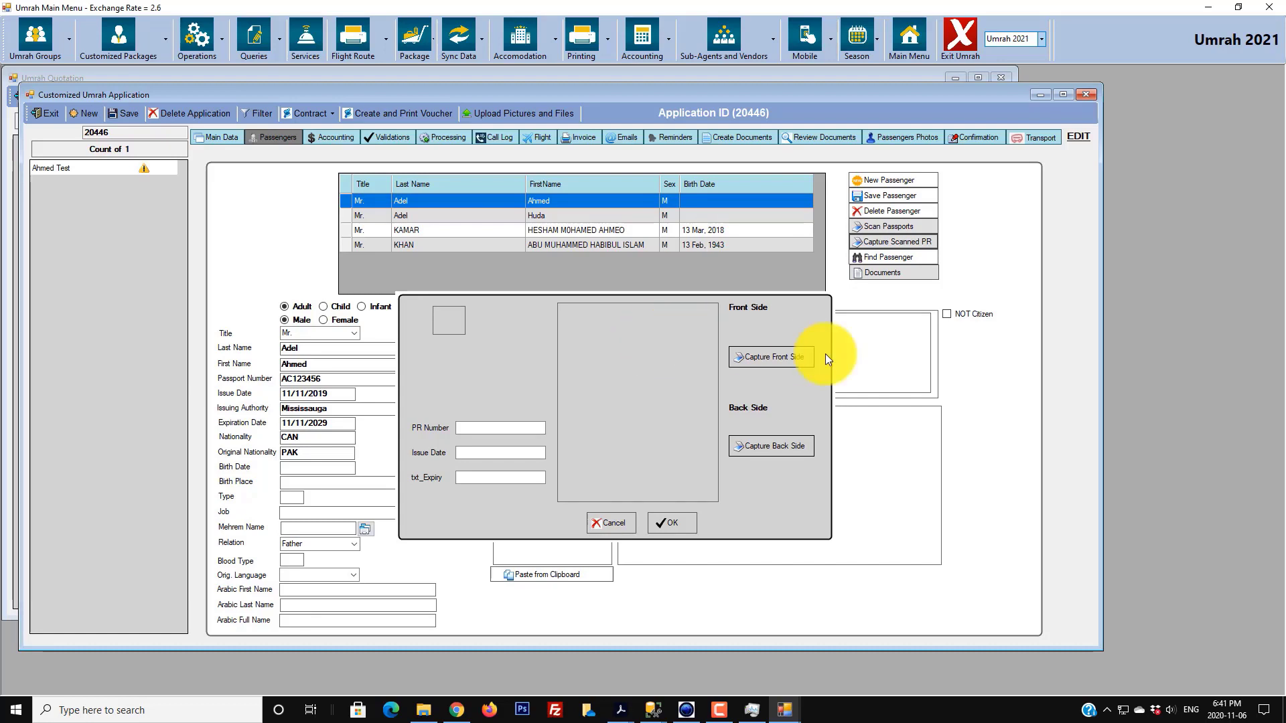
pyautogui.click(758, 359)
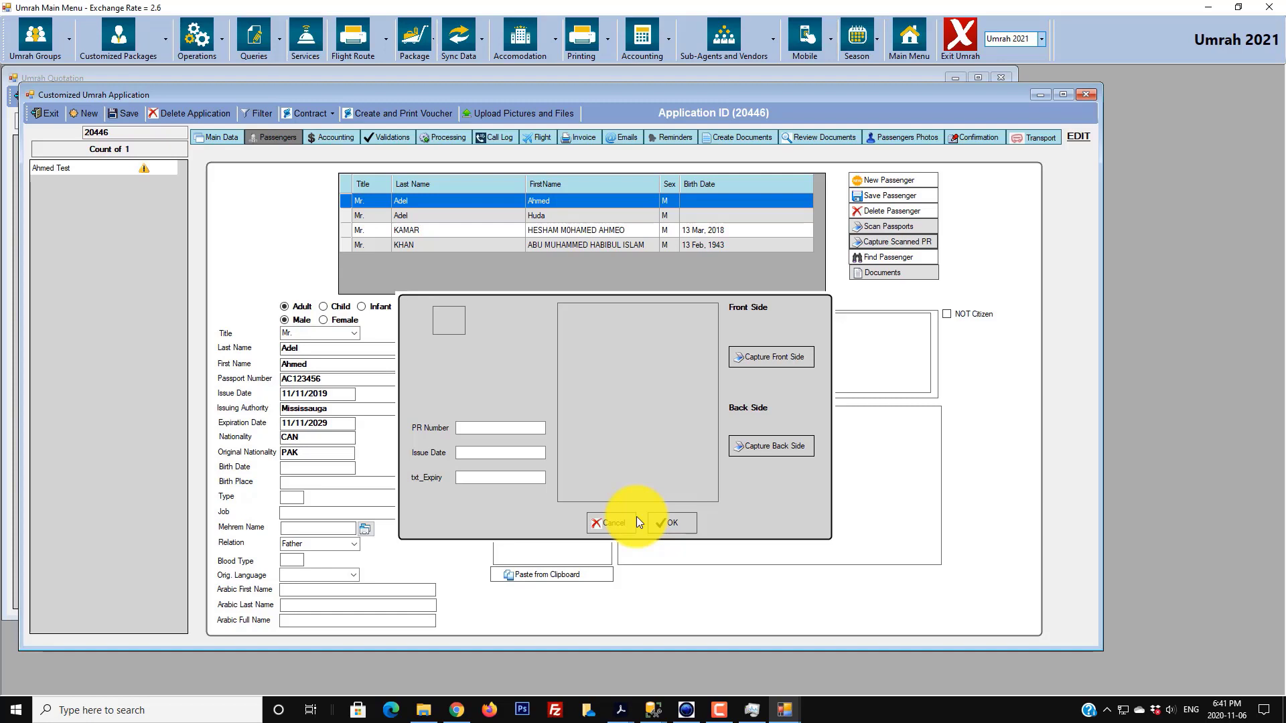
pyautogui.click(665, 519)
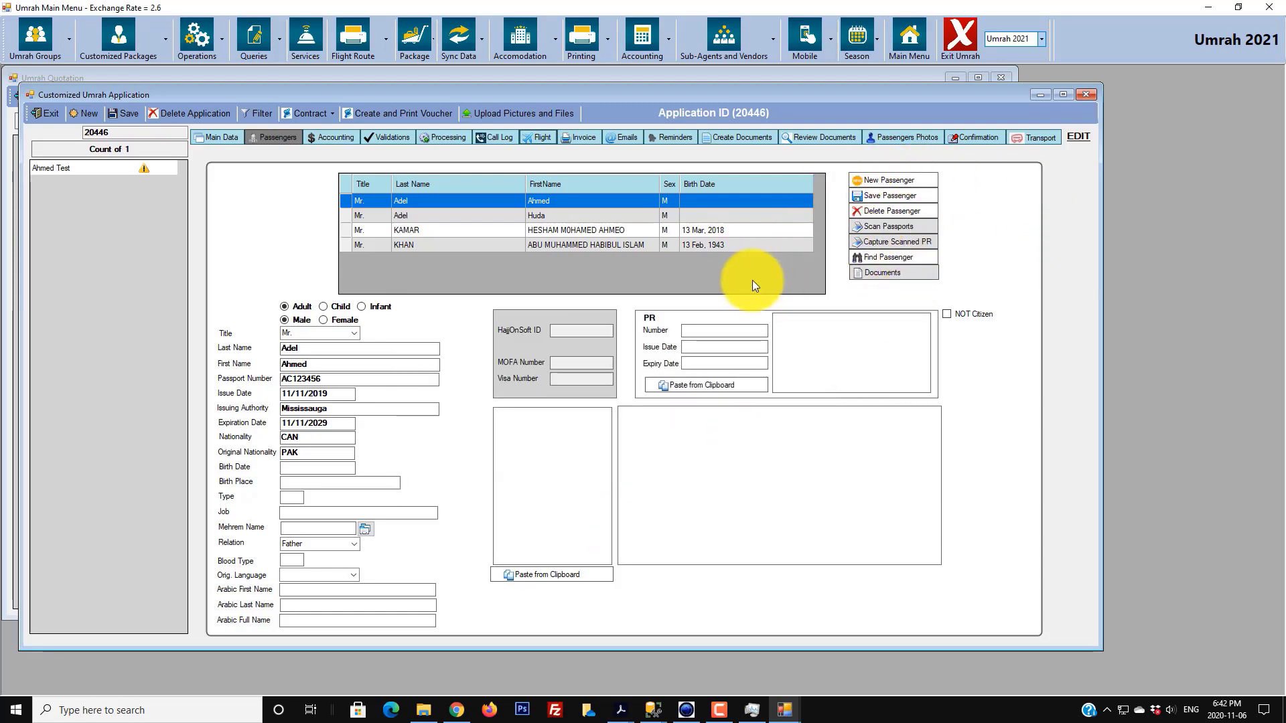
# - Clear the form, reselect the first passenger, and open their Documents checklist
pyautogui.click(874, 184)
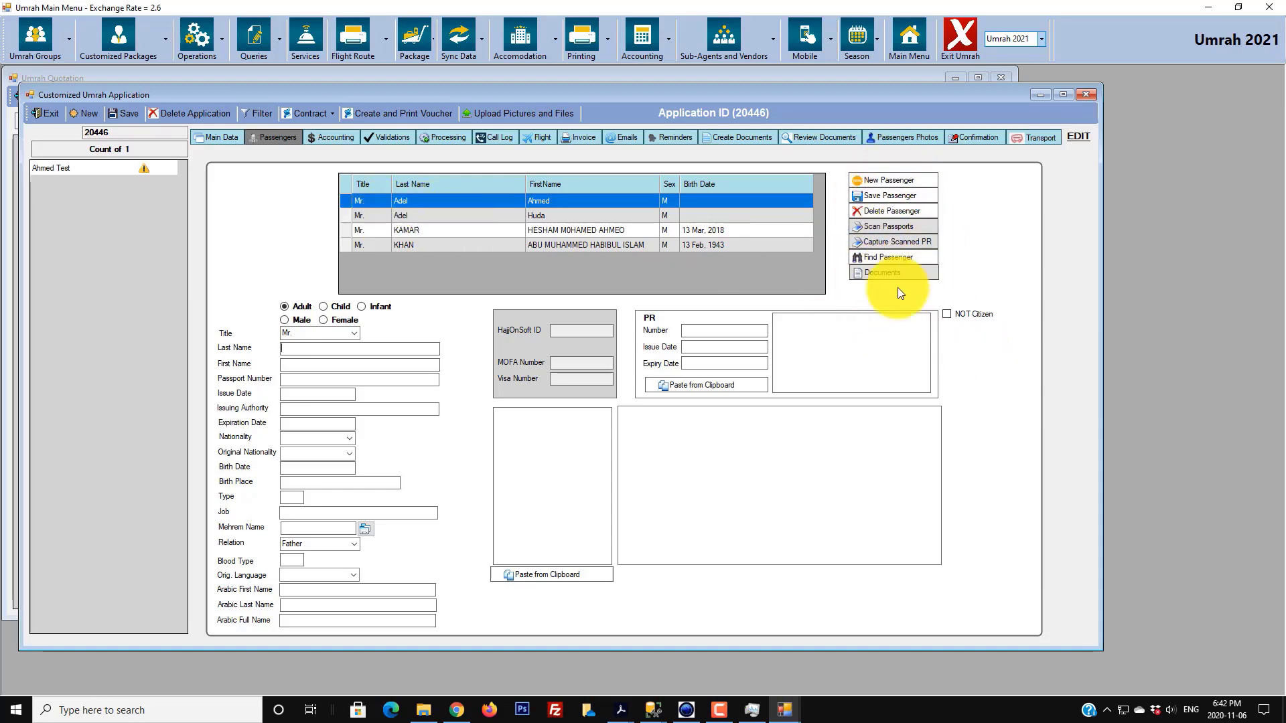
pyautogui.click(345, 200)
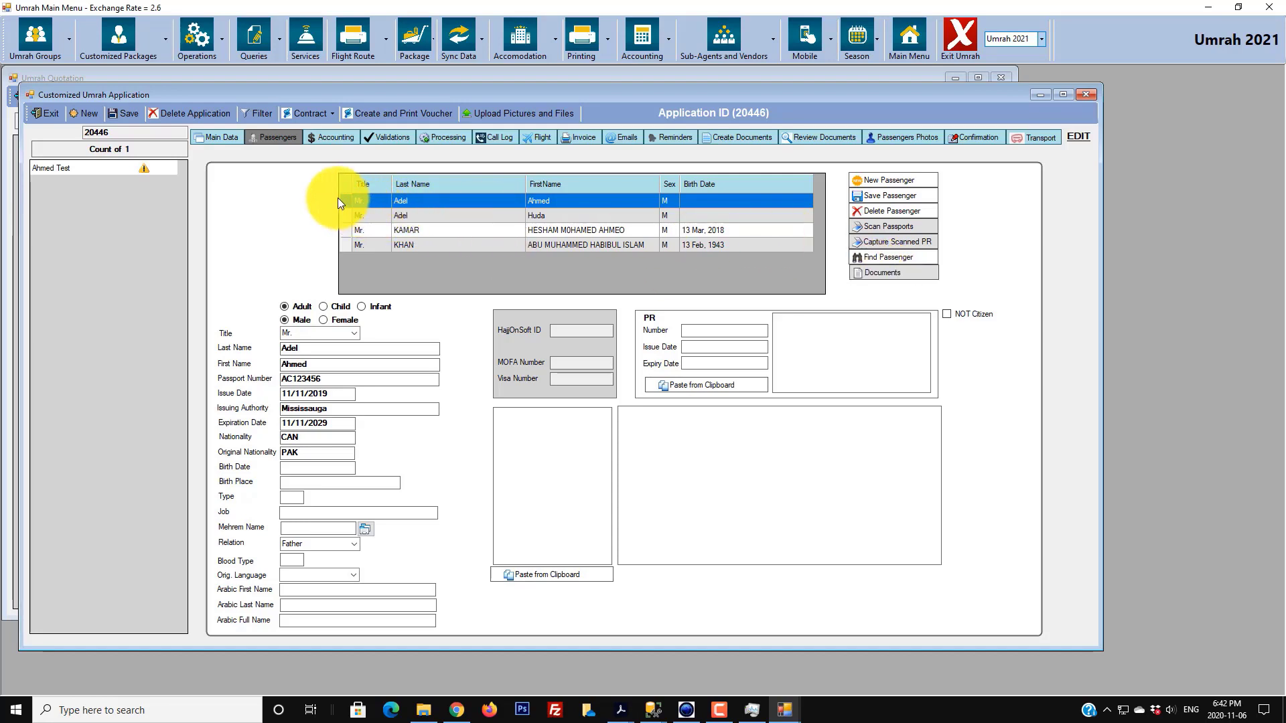
pyautogui.click(881, 273)
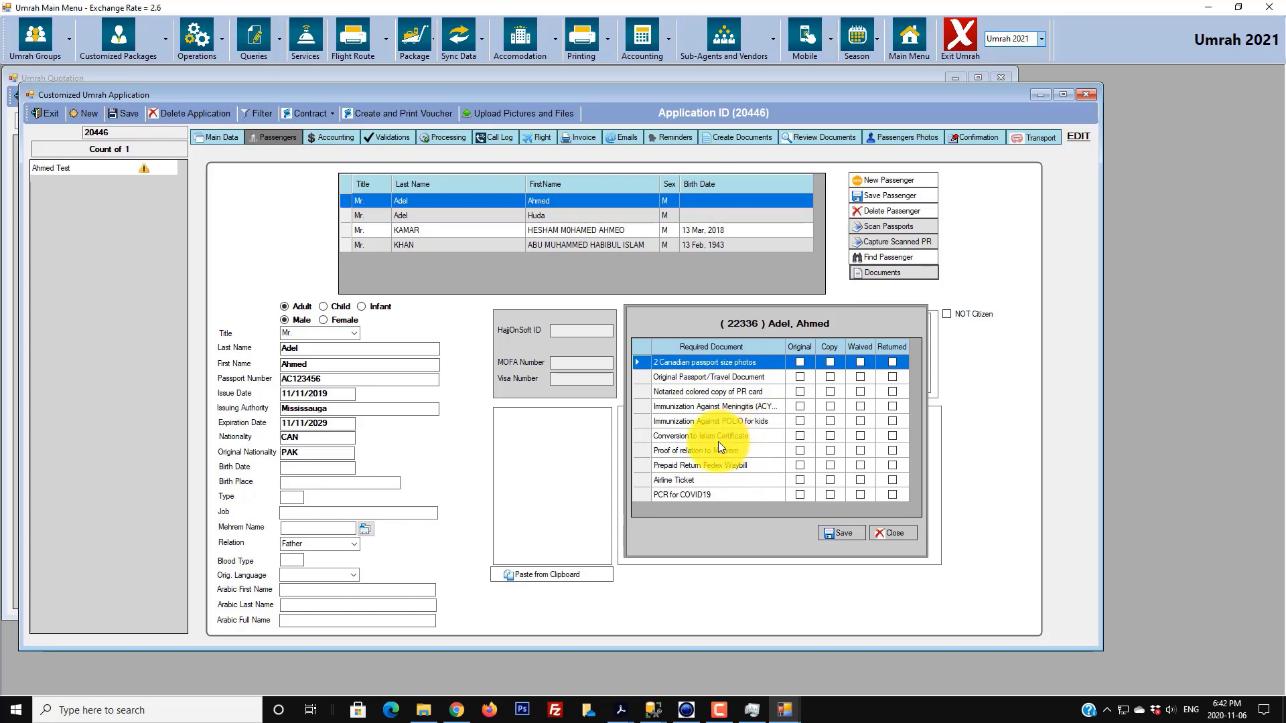
# - Waive the Conversion to Islam certificate, Muhrem relation proof, Fedex return waybill and Airline Ticket
pyautogui.click(860, 436)
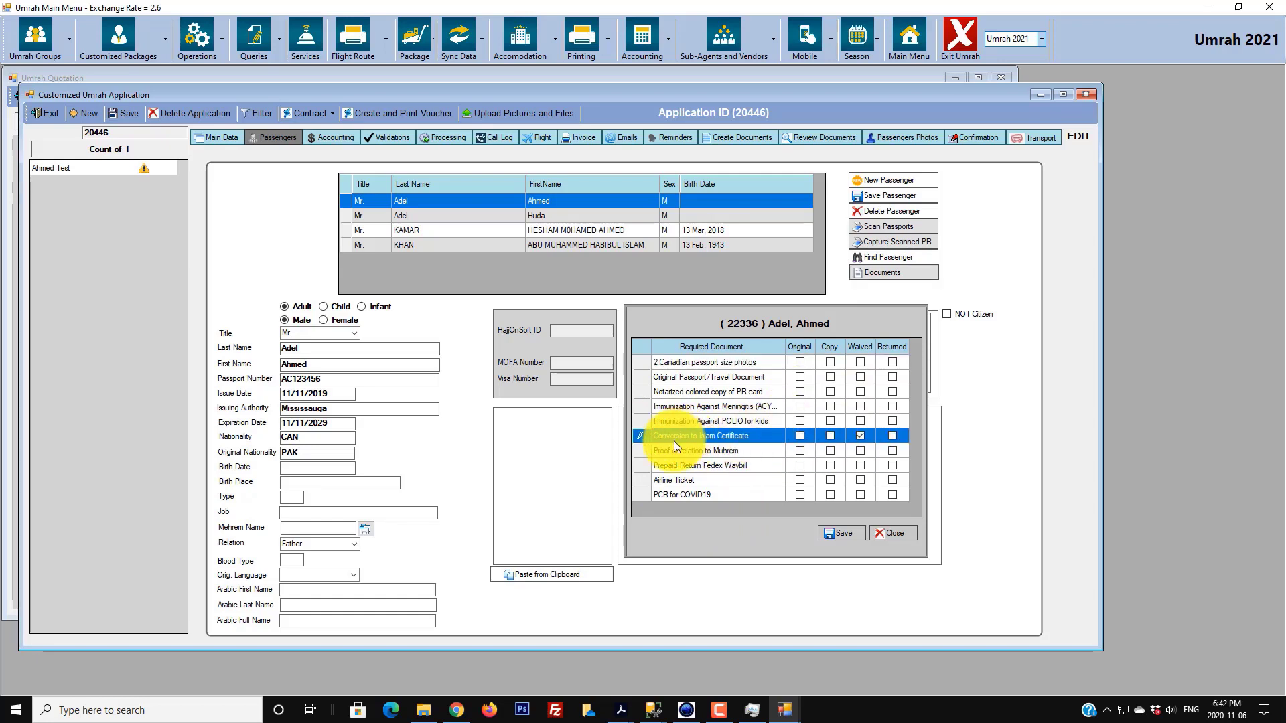
pyautogui.click(860, 450)
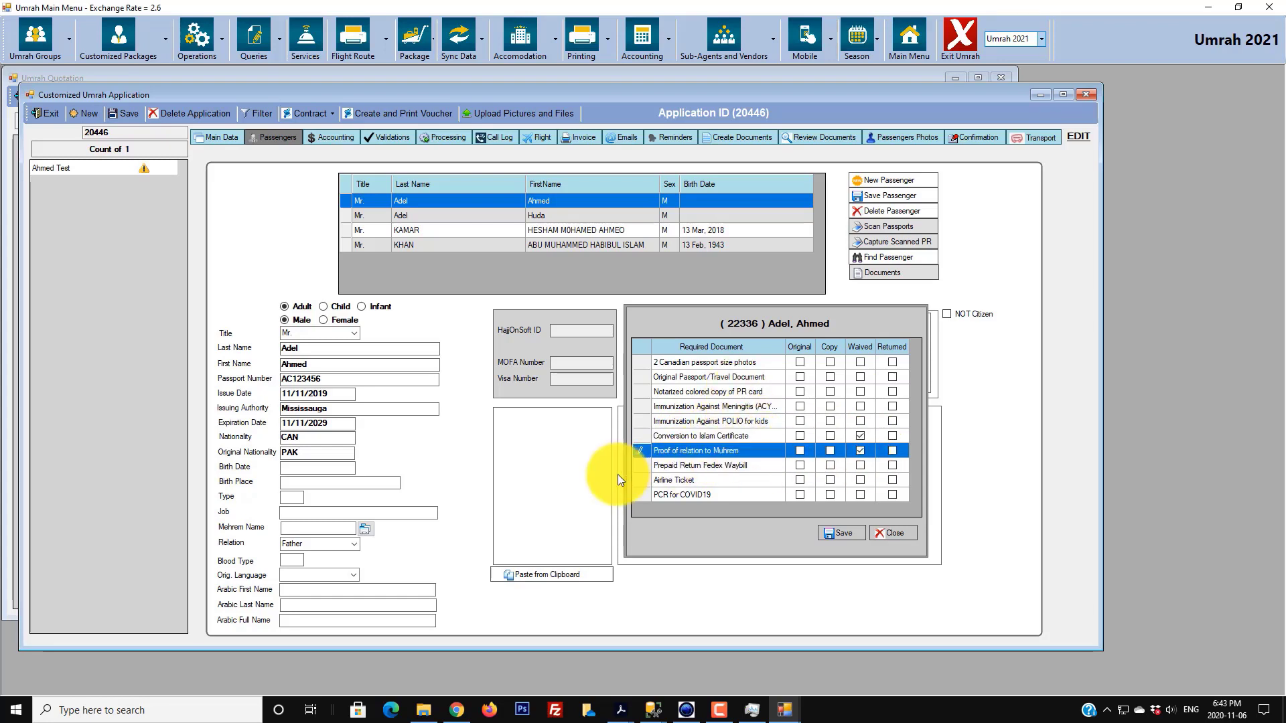
pyautogui.click(861, 465)
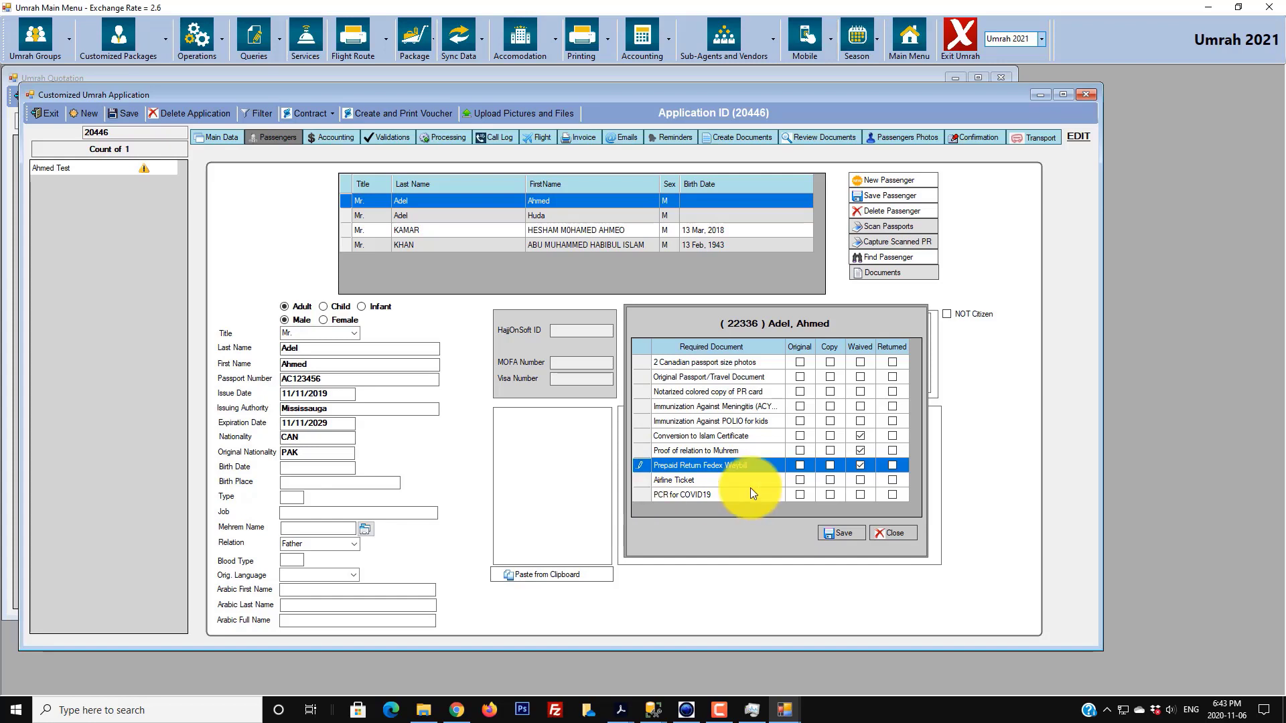
pyautogui.click(863, 480)
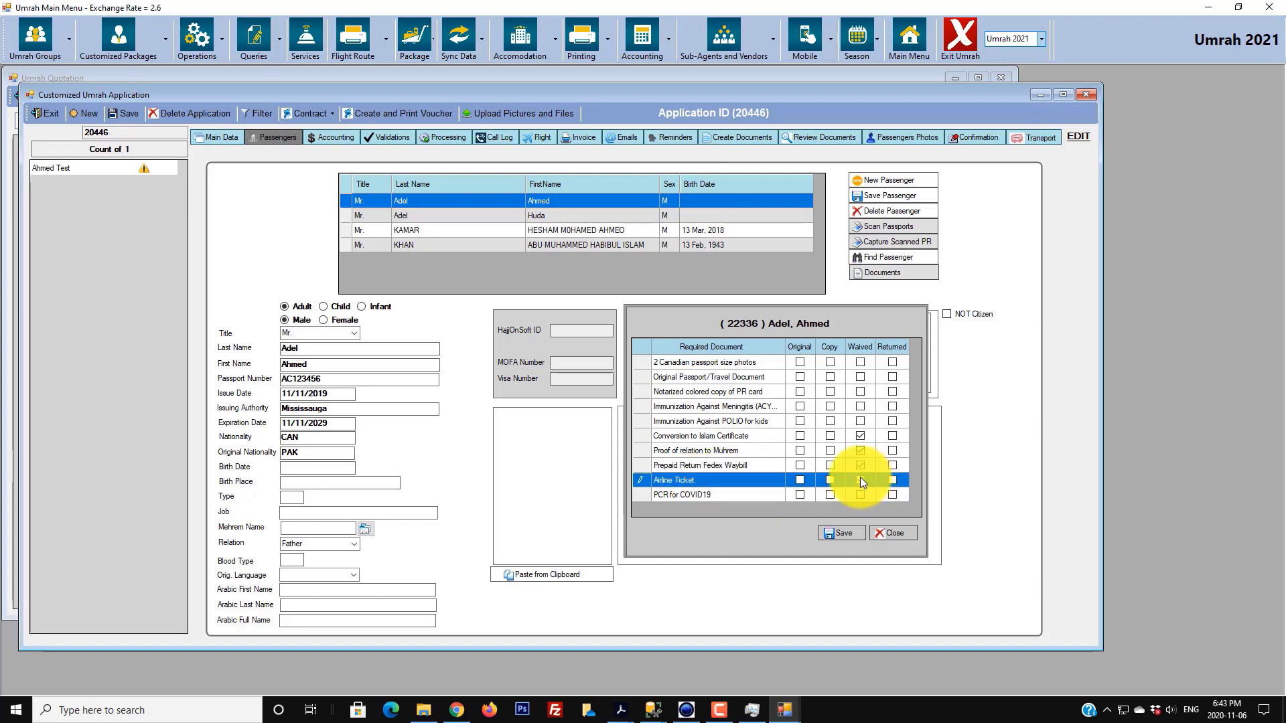
pyautogui.click(861, 479)
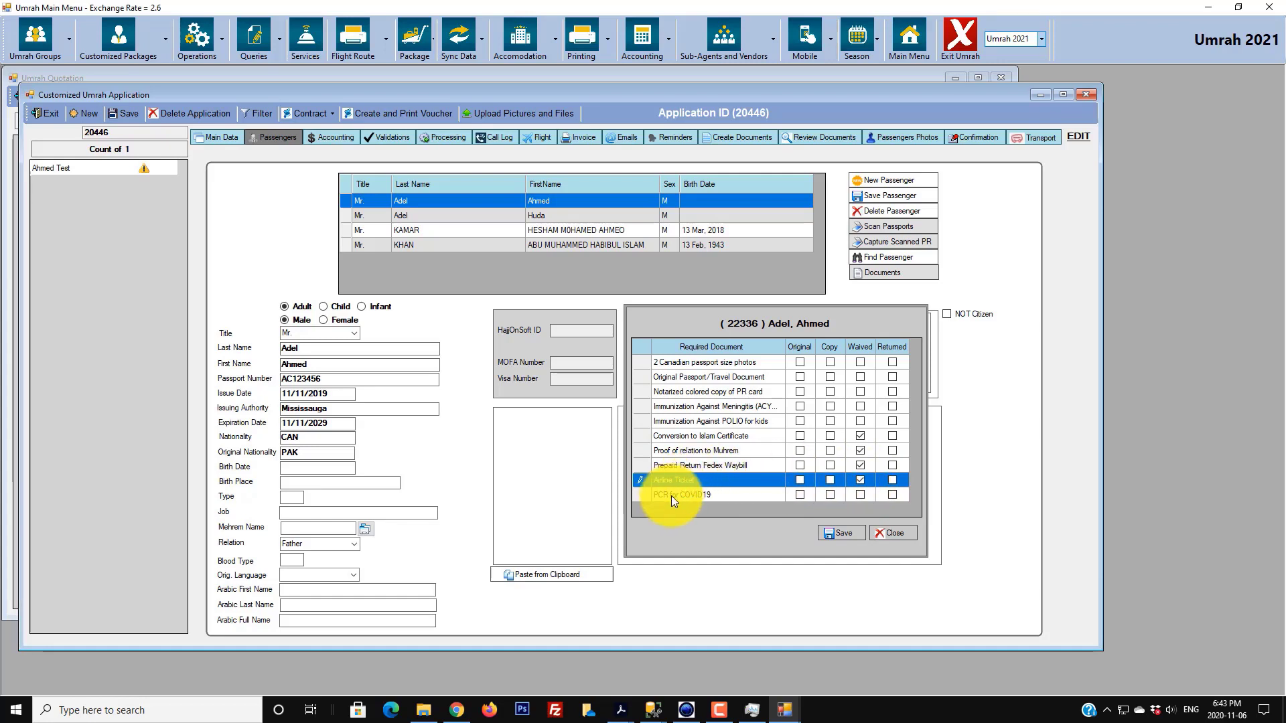
# - Mark PCR and photos original, passport and meningitis copy, PR card and POLIO waived, then save
pyautogui.click(799, 495)
pyautogui.click(799, 494)
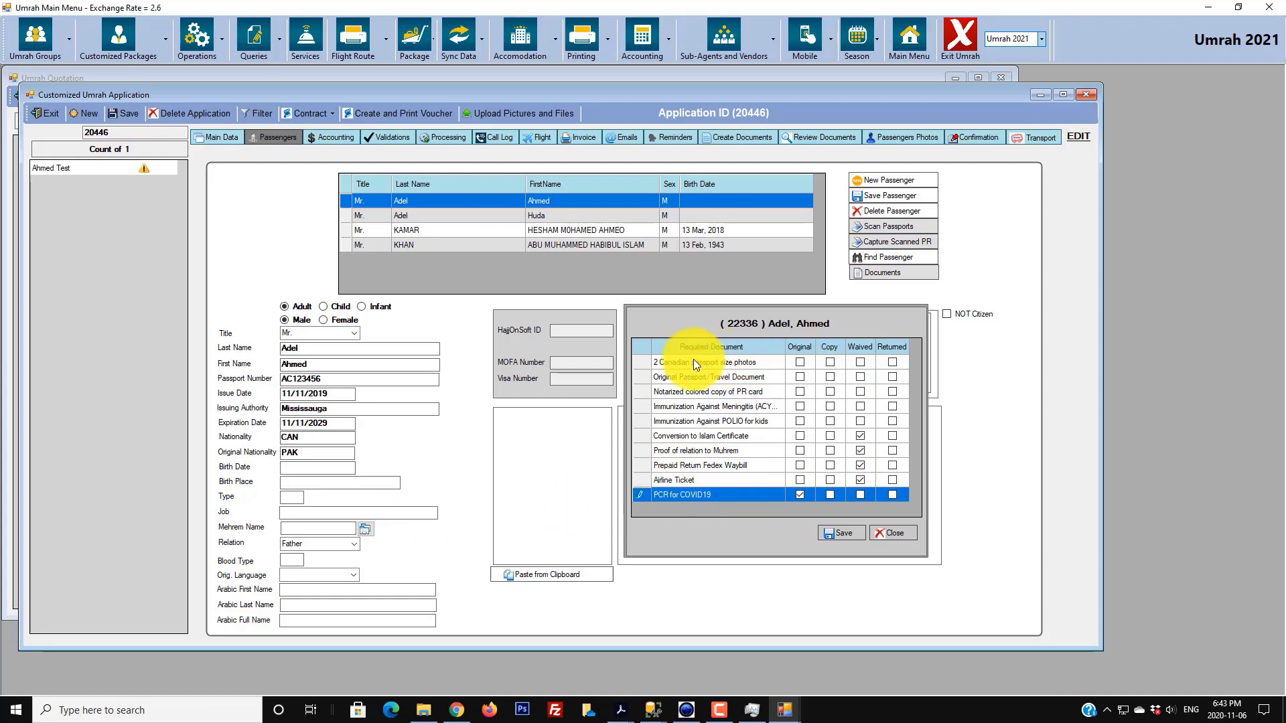
pyautogui.click(799, 362)
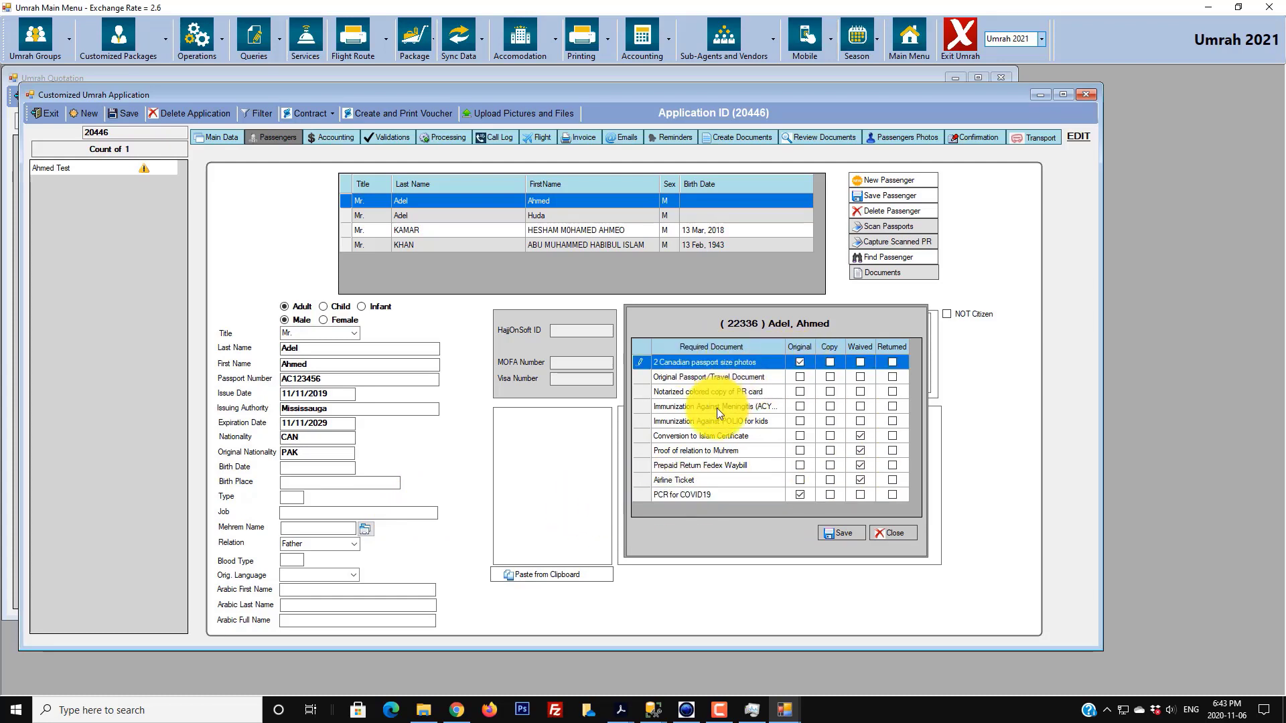
pyautogui.click(830, 376)
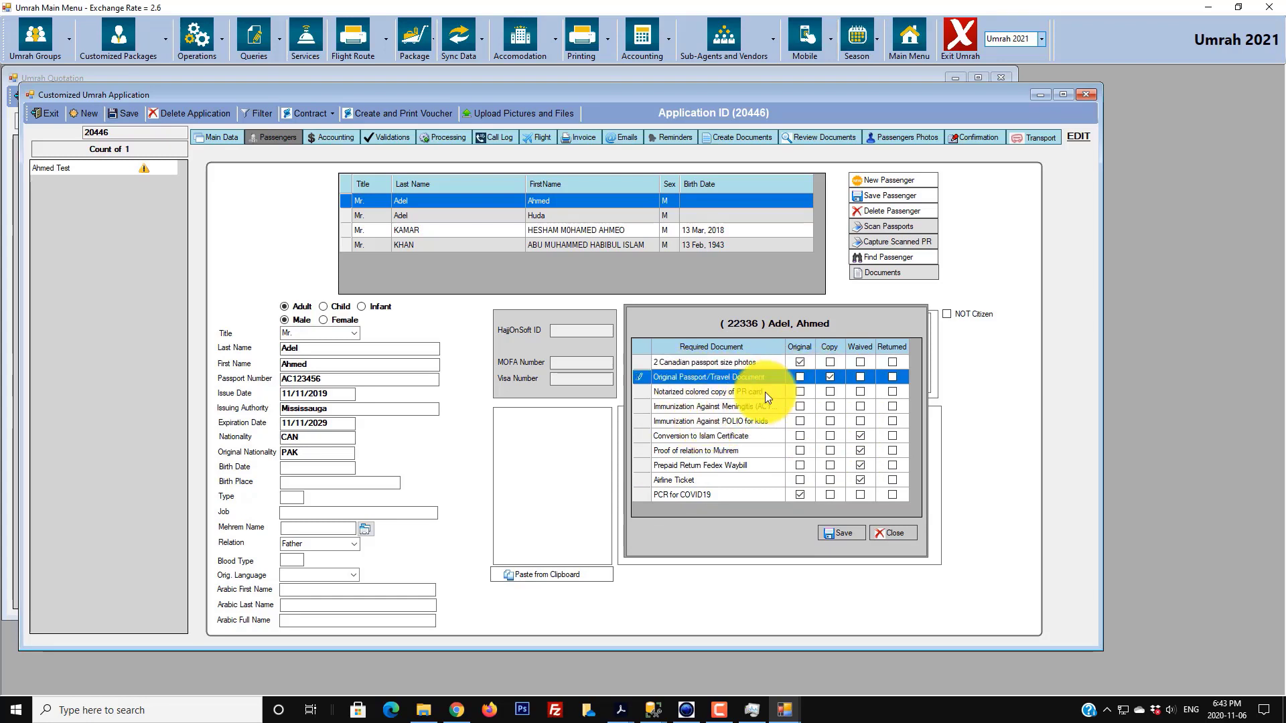
pyautogui.click(861, 391)
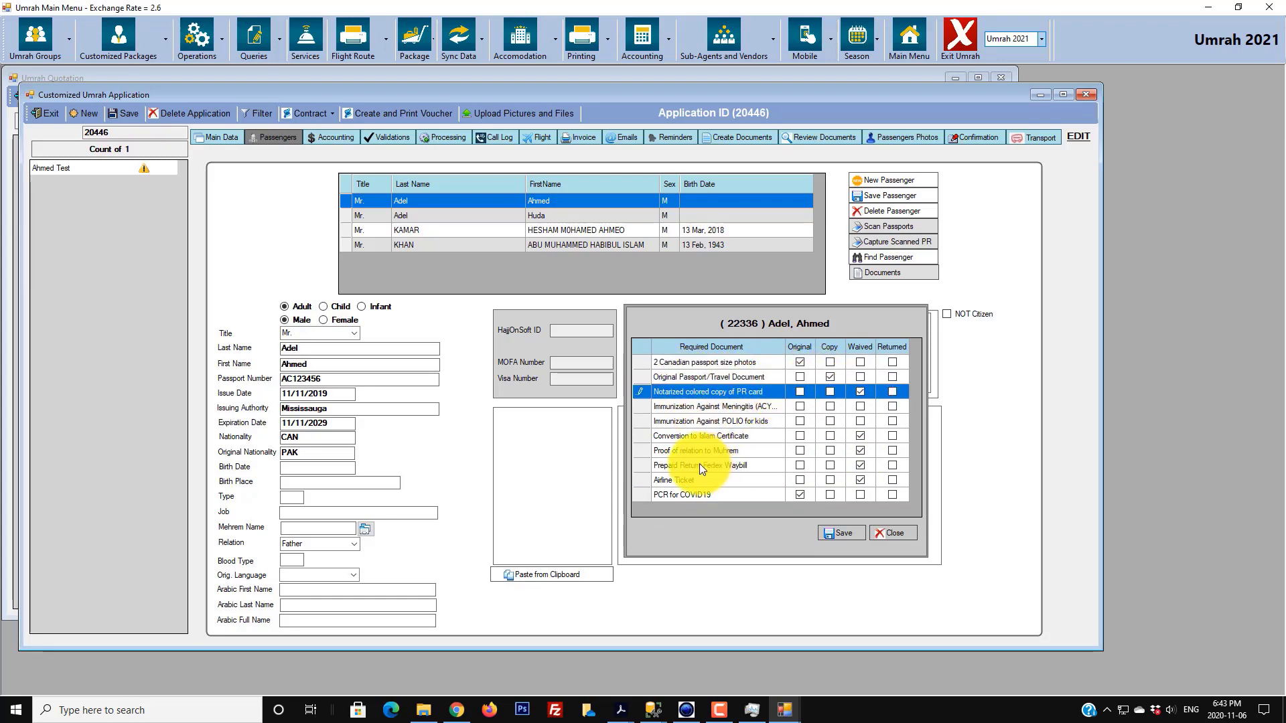
pyautogui.click(829, 407)
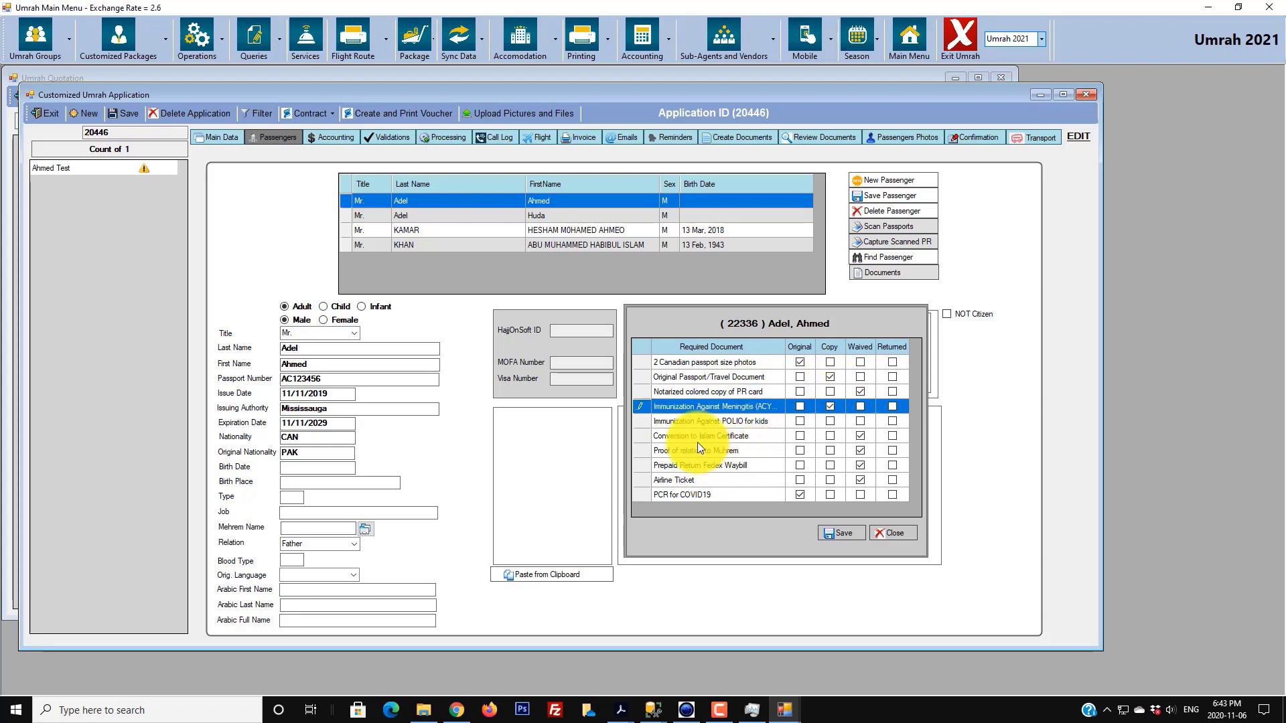
pyautogui.click(858, 419)
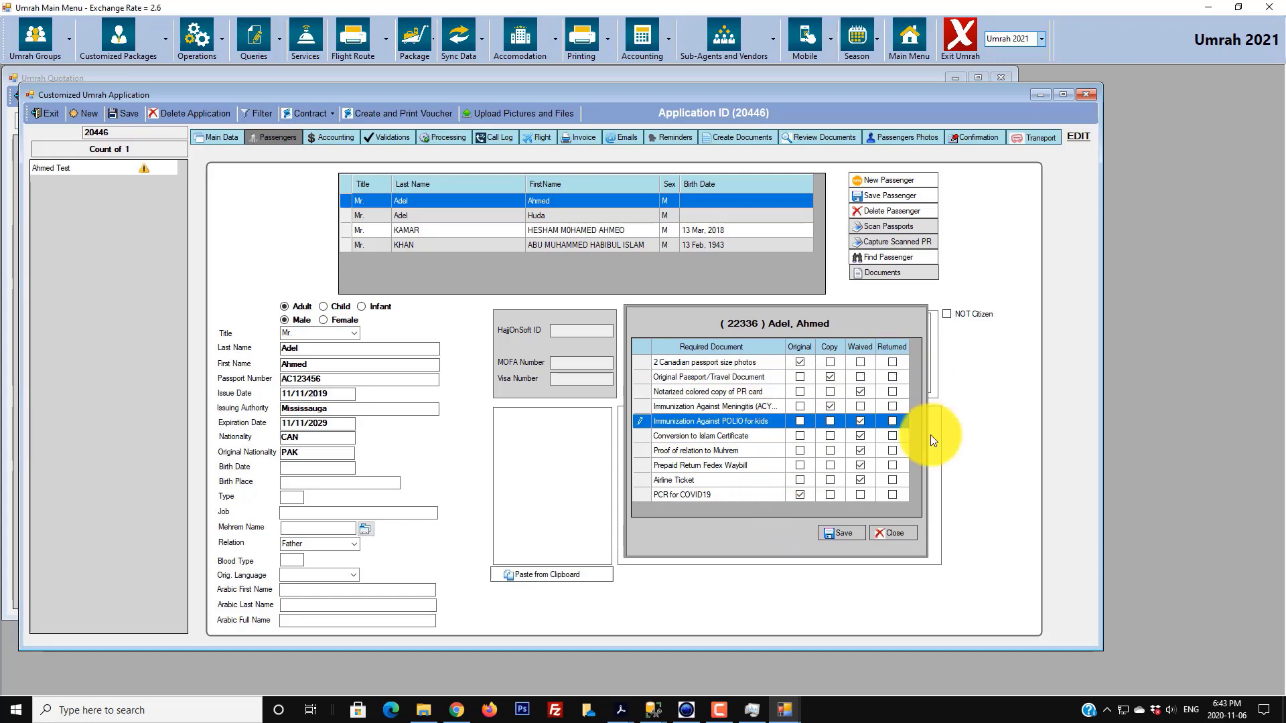
pyautogui.click(835, 538)
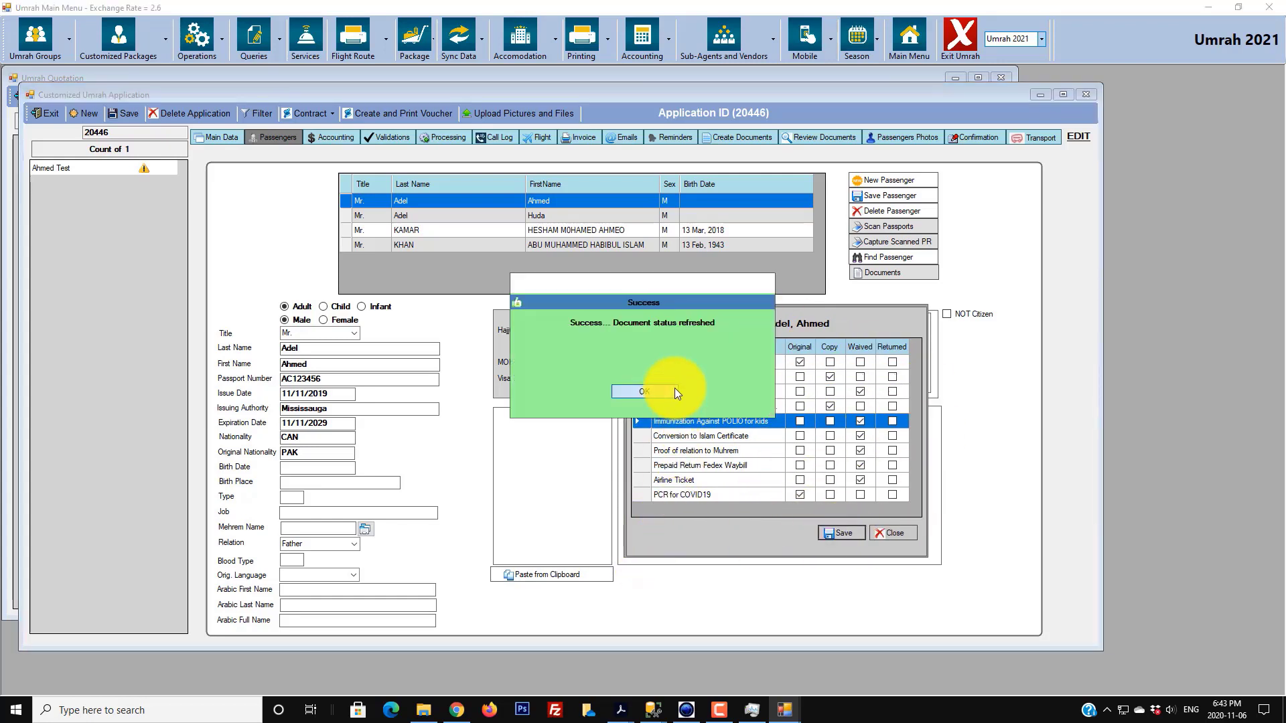
pyautogui.click(643, 391)
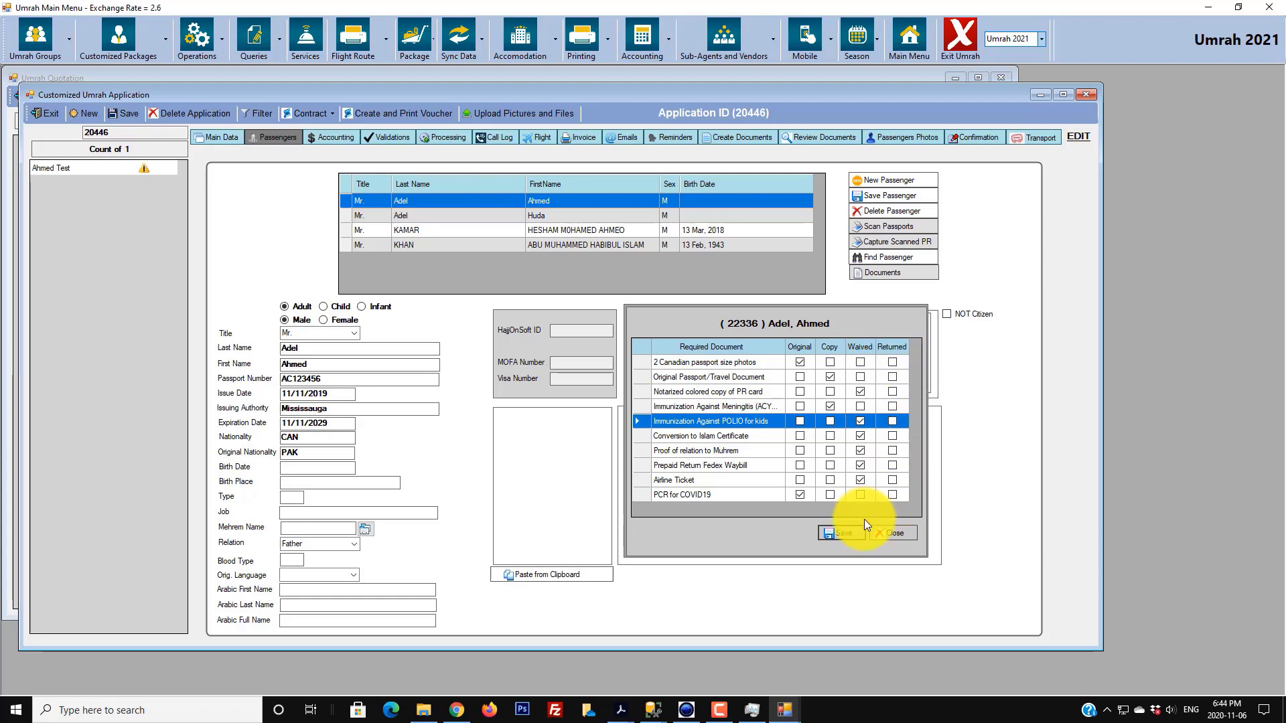
# - Select the child passenger and view their still-empty document checklist twice, closing it each time
pyautogui.click(343, 216)
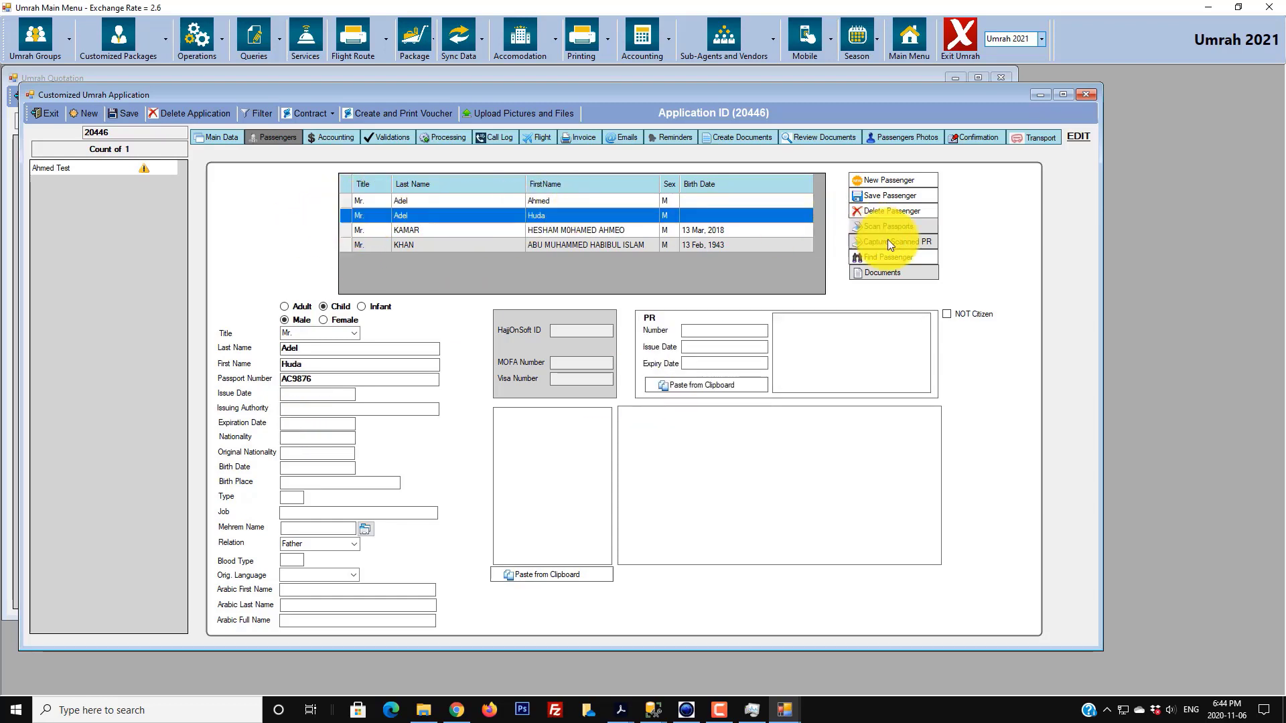
pyautogui.click(882, 271)
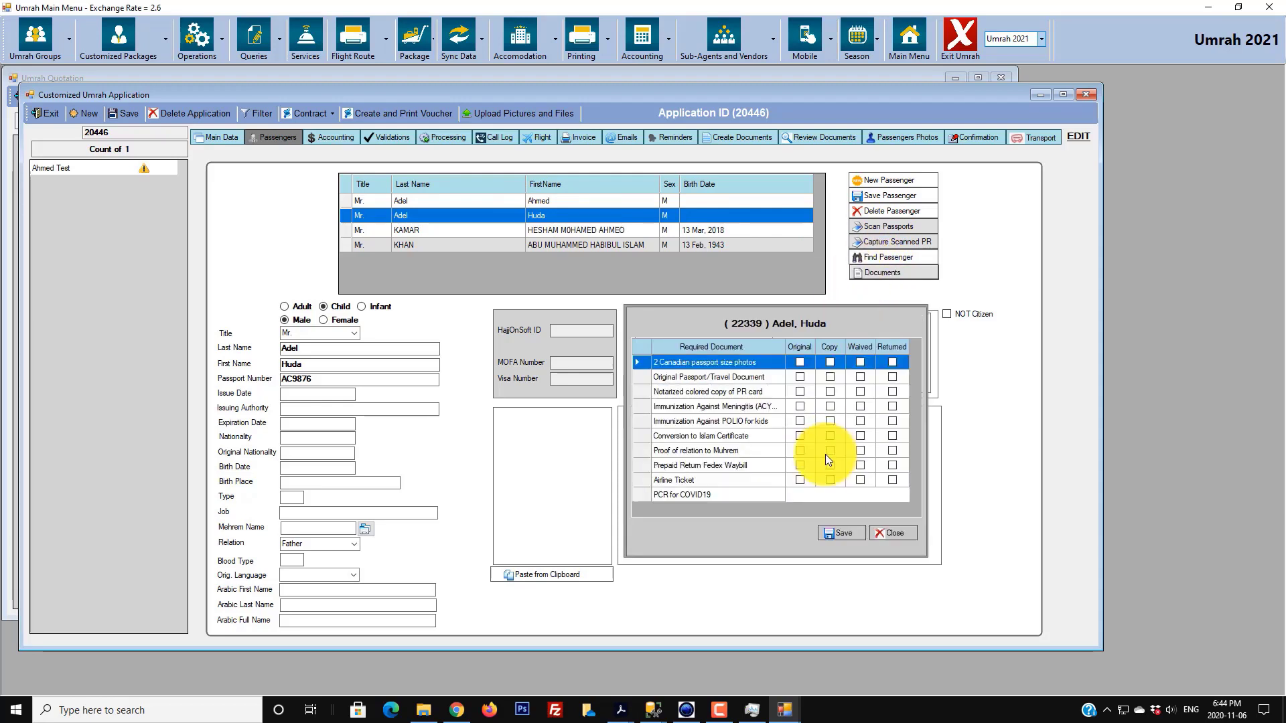
pyautogui.click(889, 534)
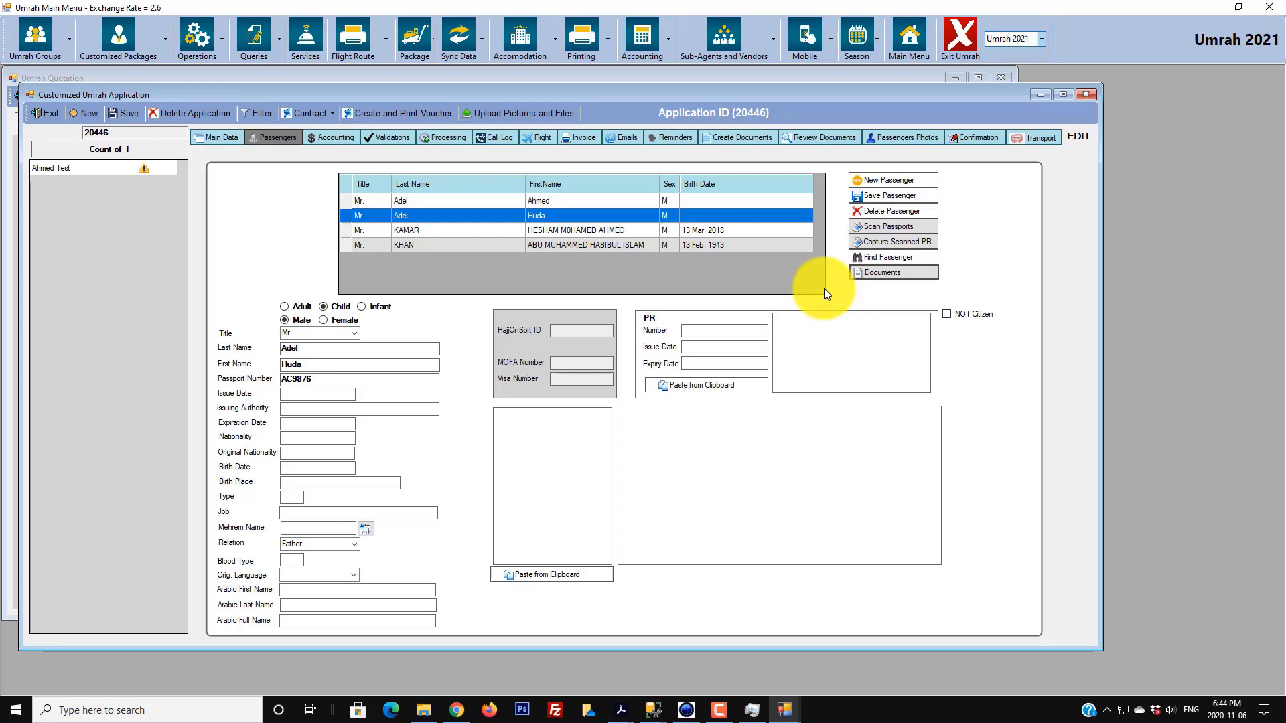
pyautogui.click(896, 273)
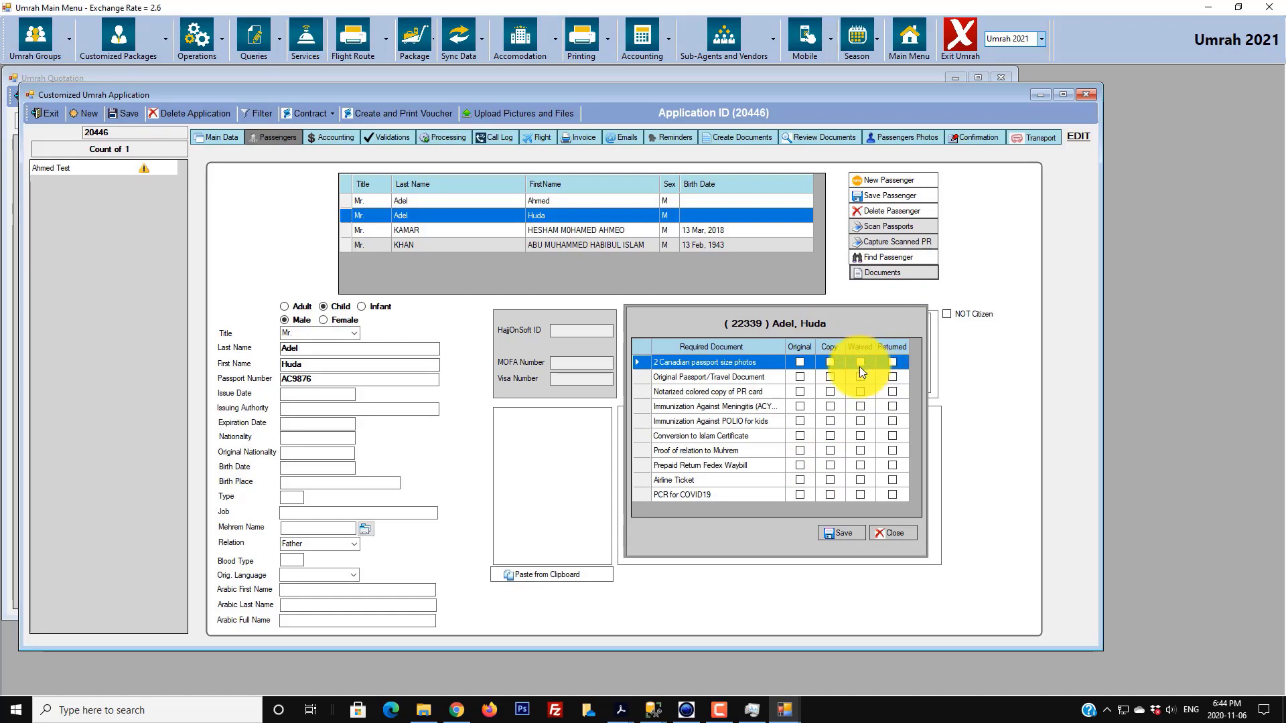
pyautogui.click(891, 533)
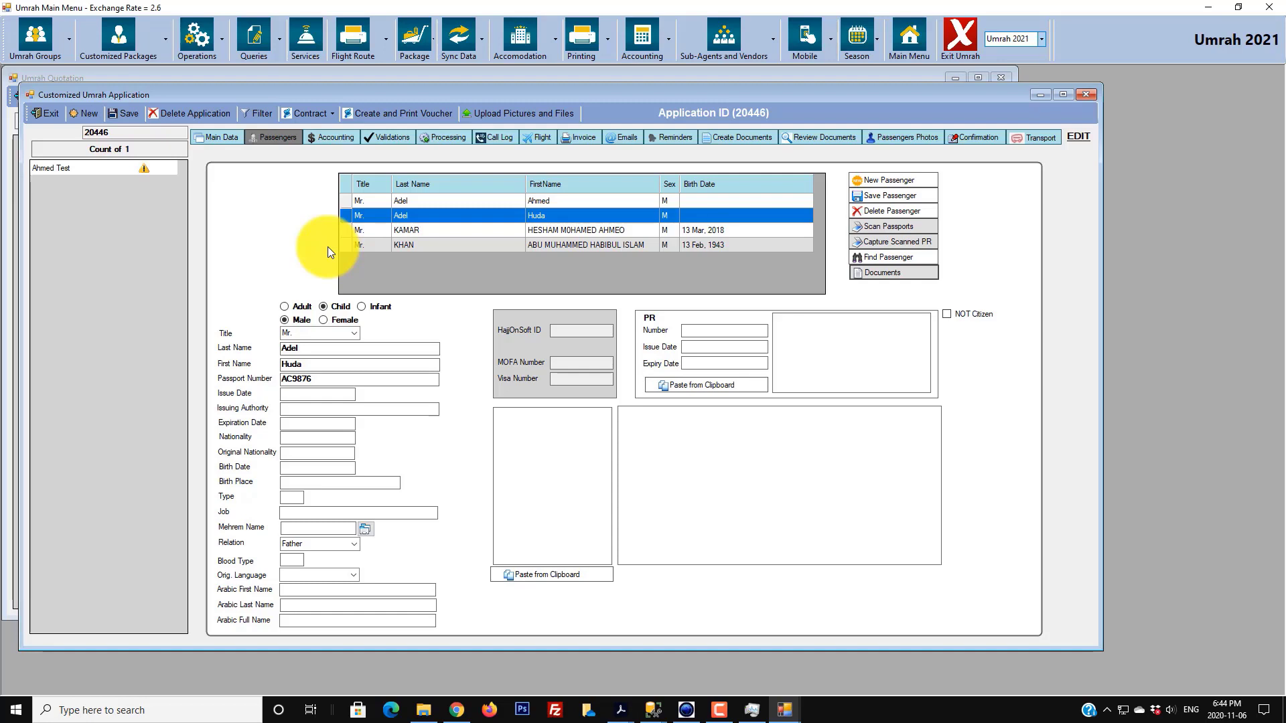
# - Search passengers by a first name, then cancel the search without choosing anyone
pyautogui.click(893, 255)
pyautogui.click(691, 428)
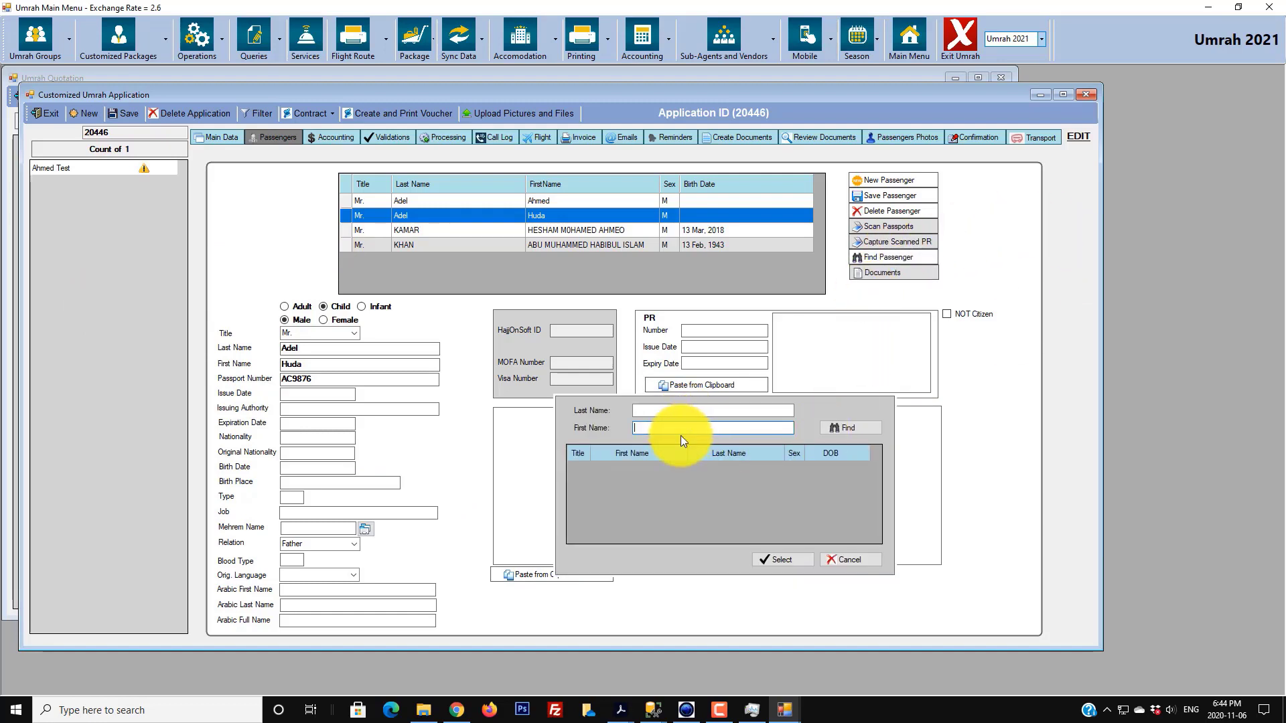
pyautogui.write('ali')
pyautogui.click(848, 428)
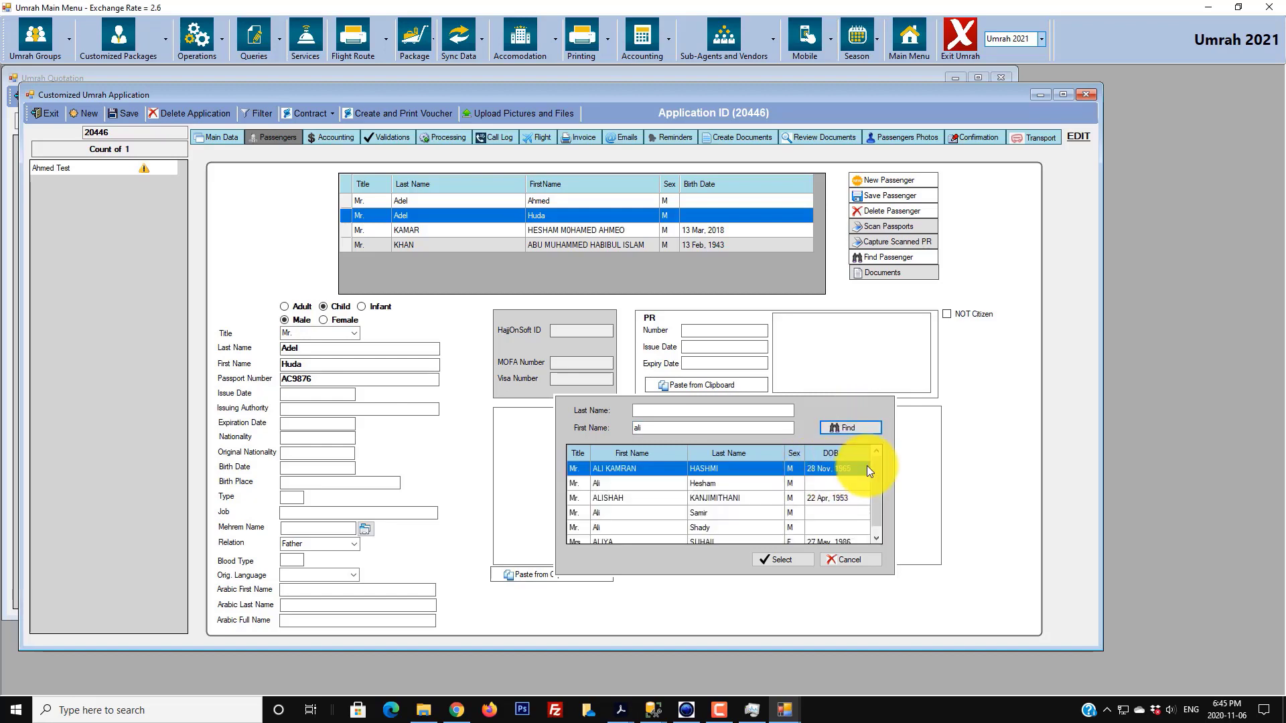
pyautogui.scroll(-1, 876, 484)
pyautogui.scroll(1, 874, 491)
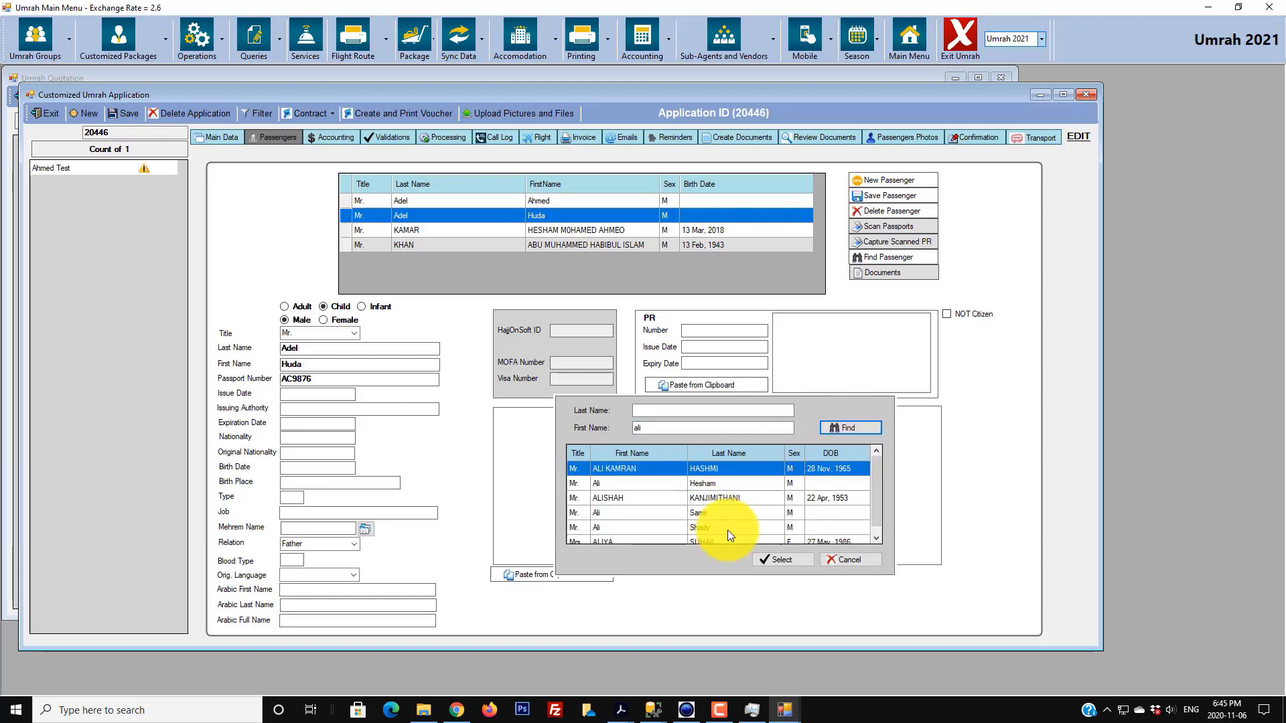
pyautogui.click(850, 560)
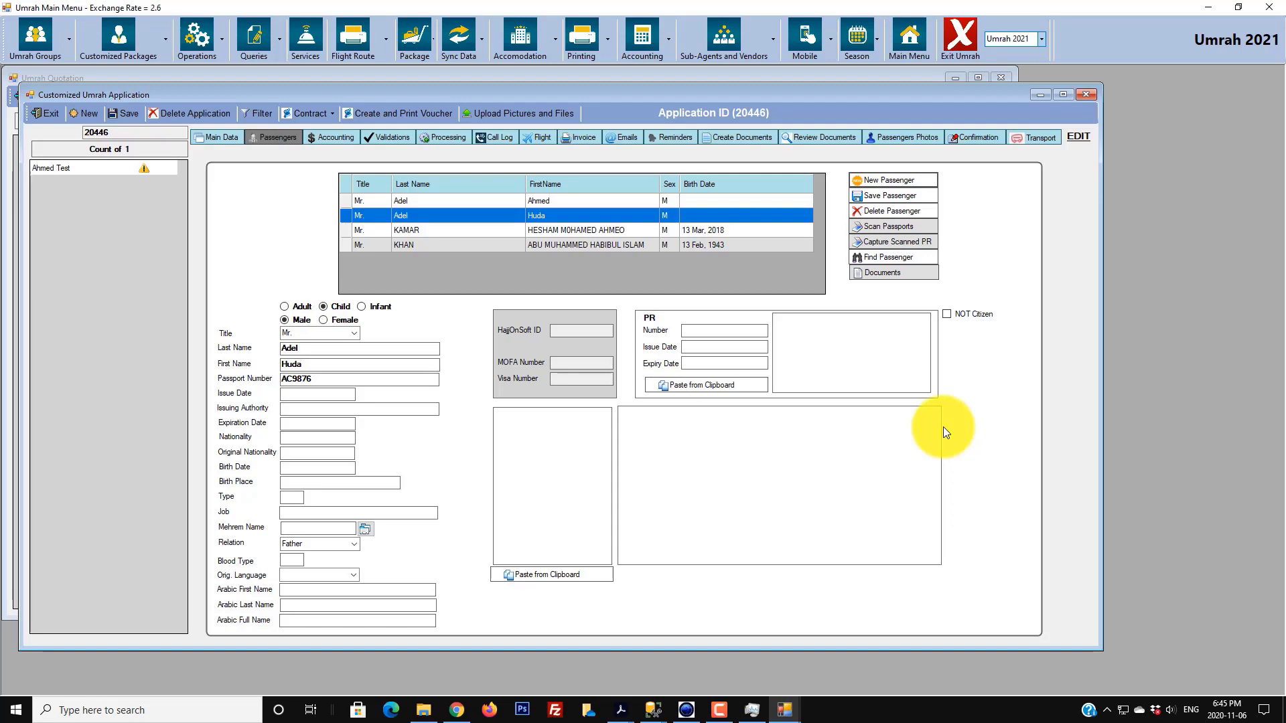
# - Select the first passenger and review the application's outstanding validation issues
pyautogui.click(284, 139)
pyautogui.click(344, 200)
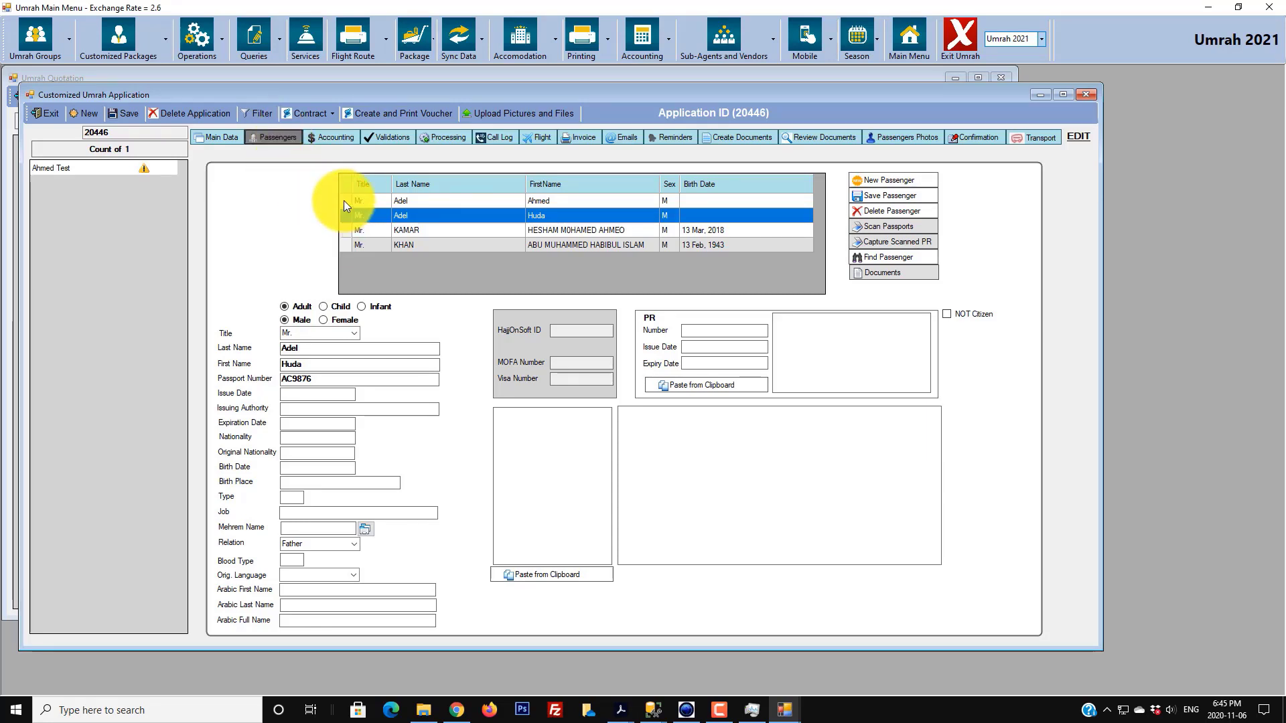
pyautogui.click(344, 200)
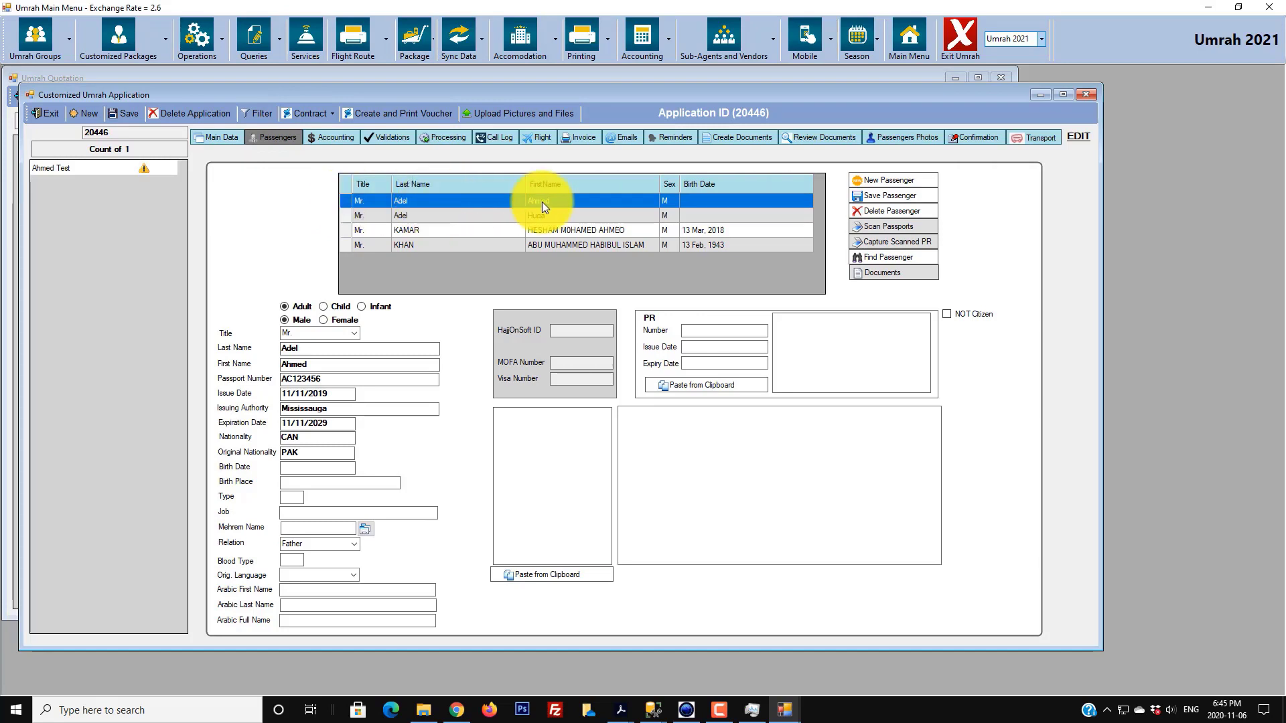
pyautogui.click(380, 137)
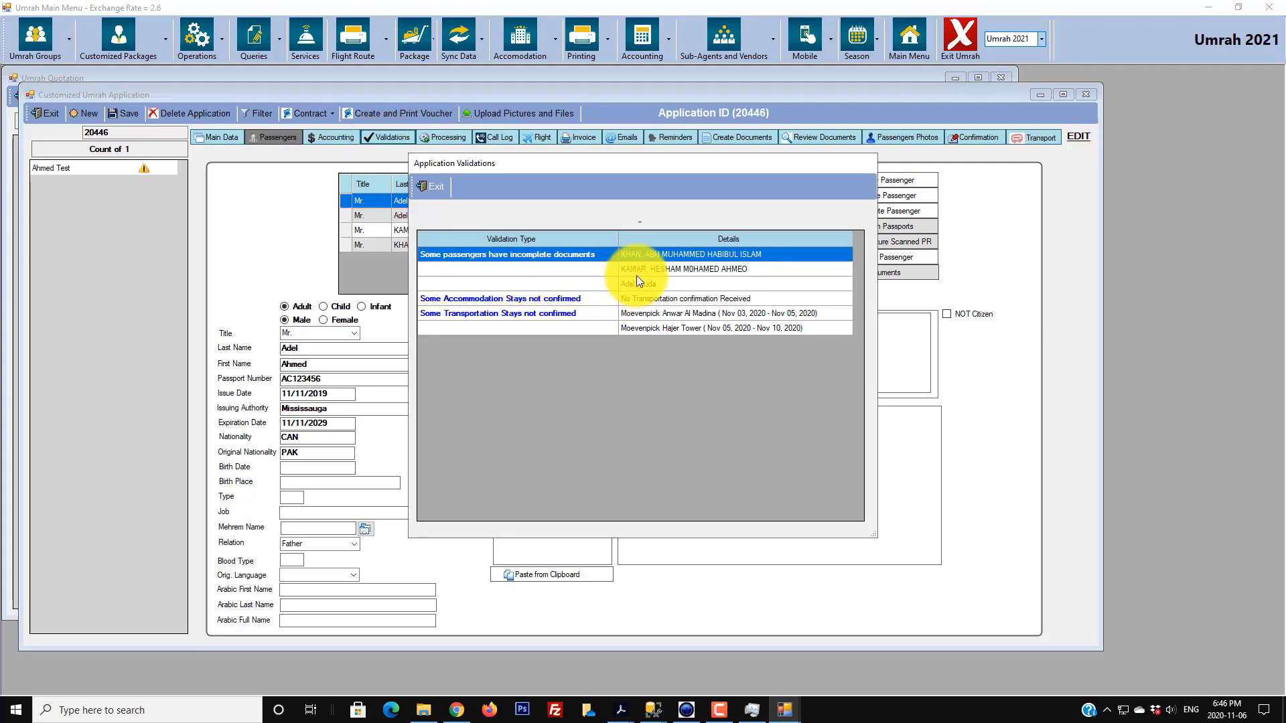
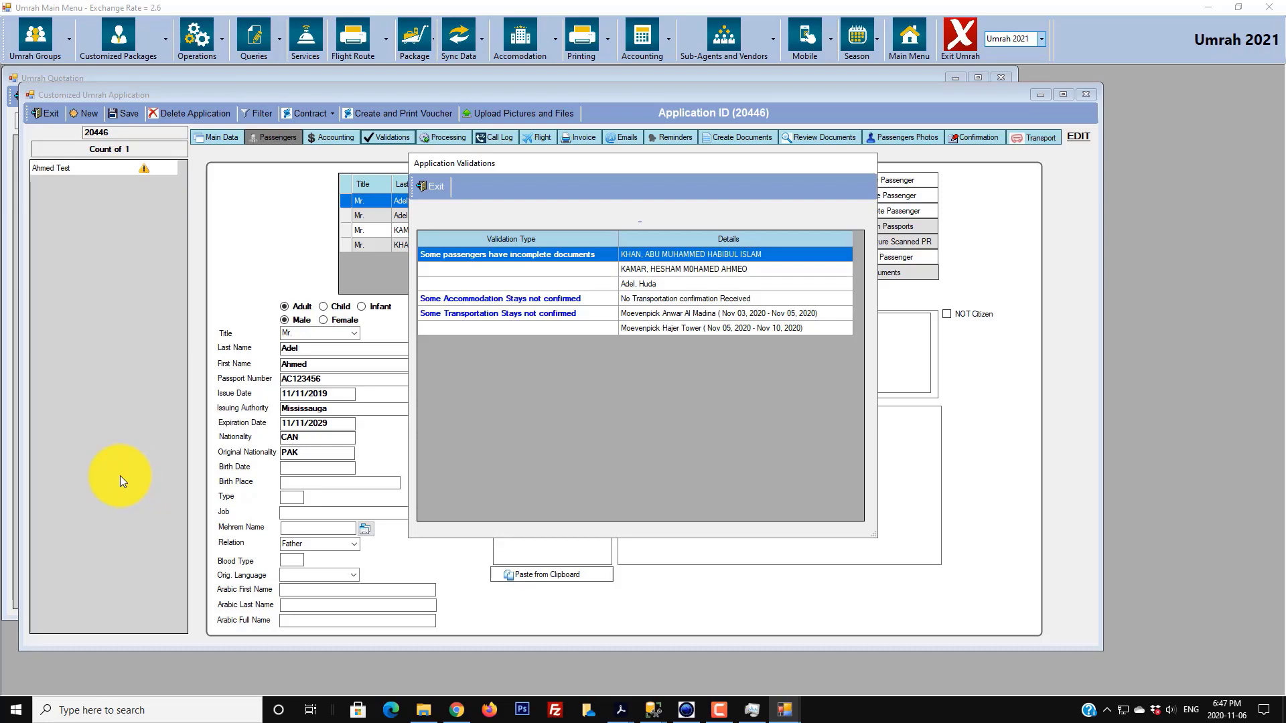
# - Close the Application Validations warnings and return to the application's accounting breakdown
pyautogui.click(432, 187)
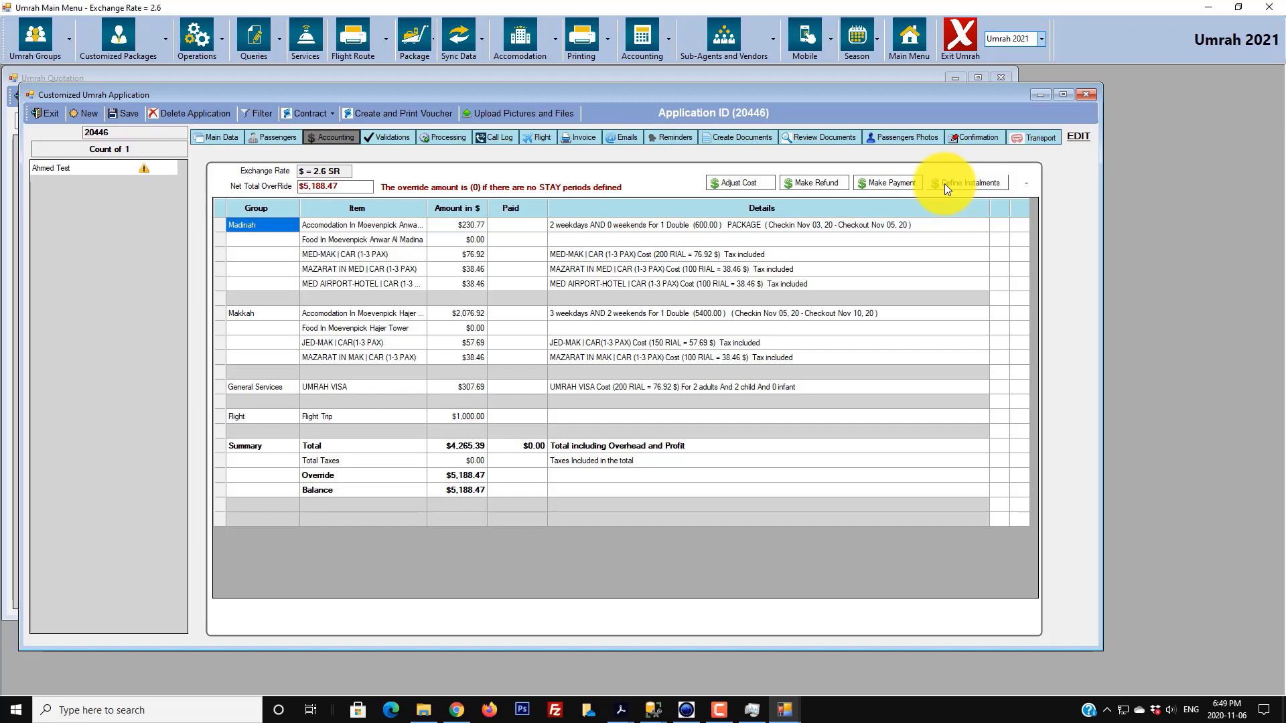
# - Open a new General Adjustment cost item dated 06 Nov. 2020, amount still 0
pyautogui.click(742, 182)
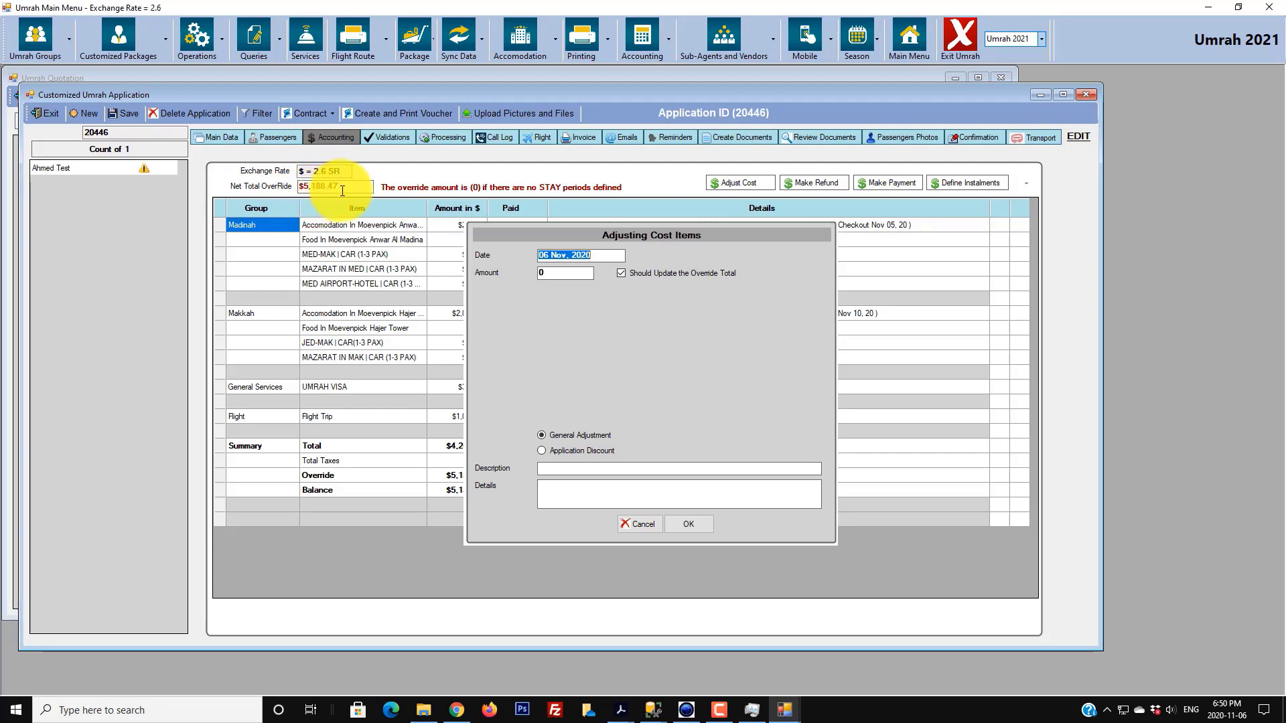
pyautogui.press('Tab')
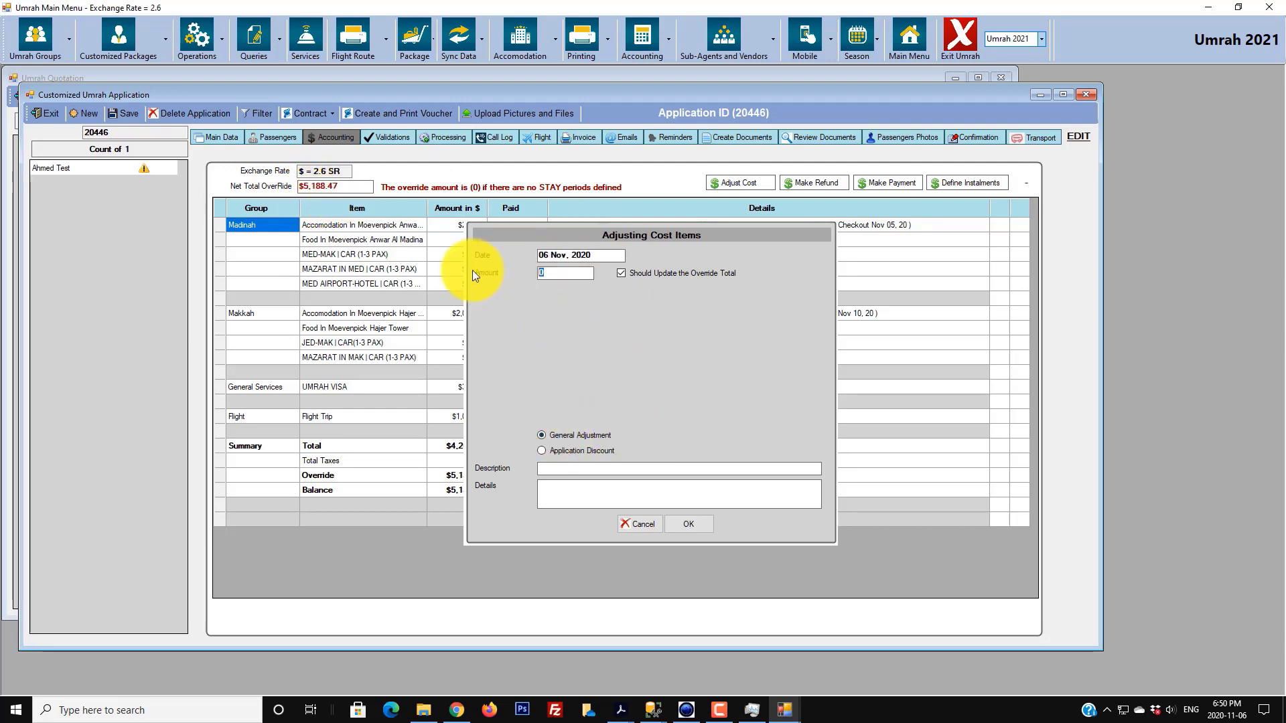
pyautogui.write('5')
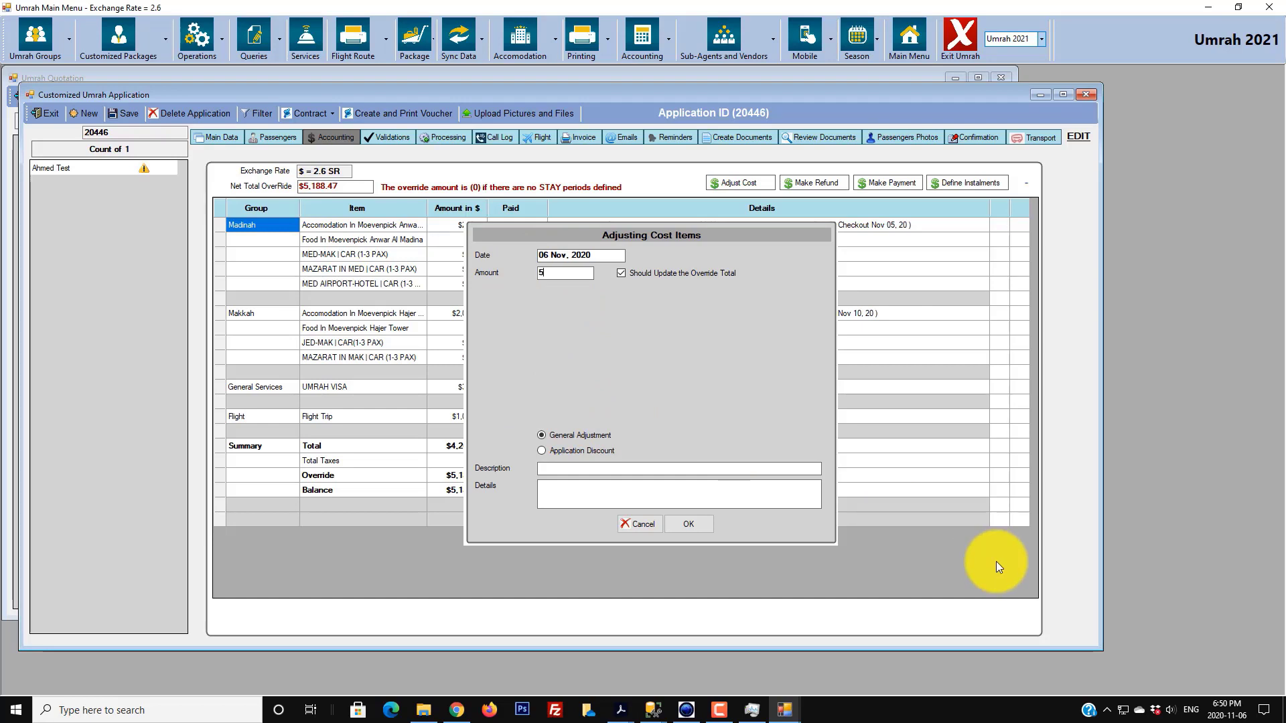
pyautogui.write('200')
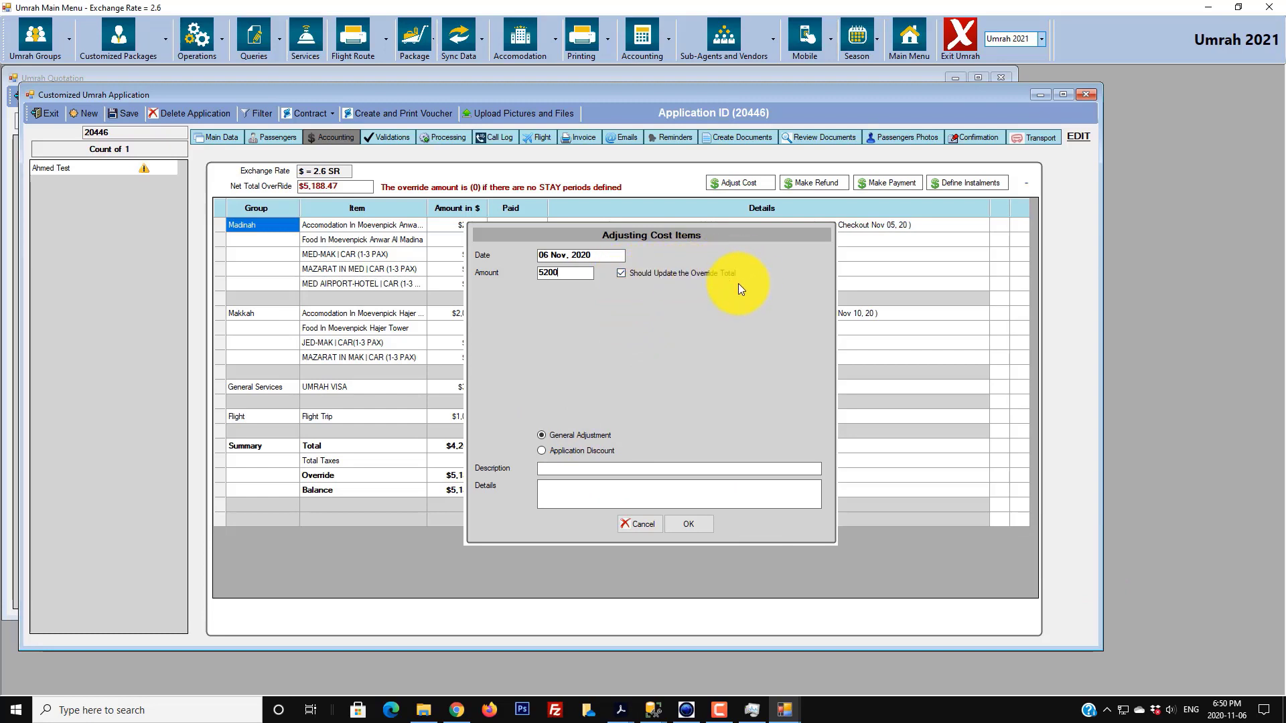
pyautogui.click(617, 472)
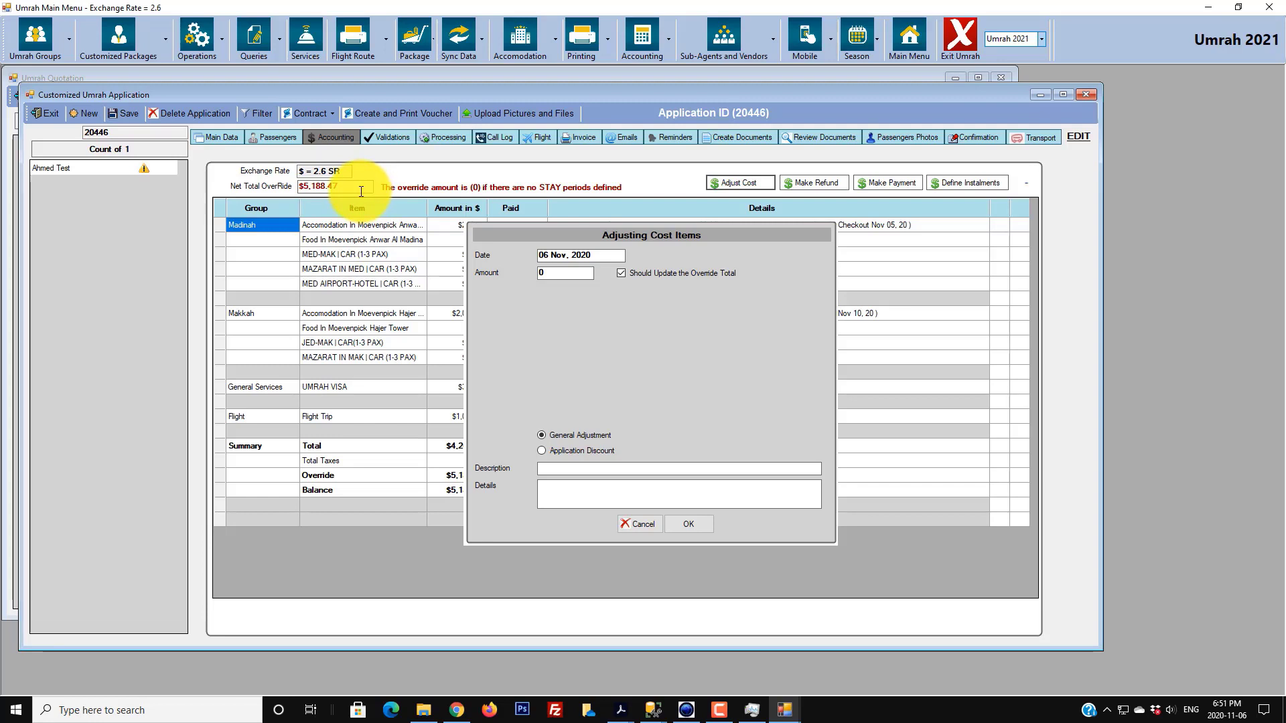
# - Add a $100 'Processing Fee' general adjustment with an extra-profit details note, and save it
pyautogui.write('100')
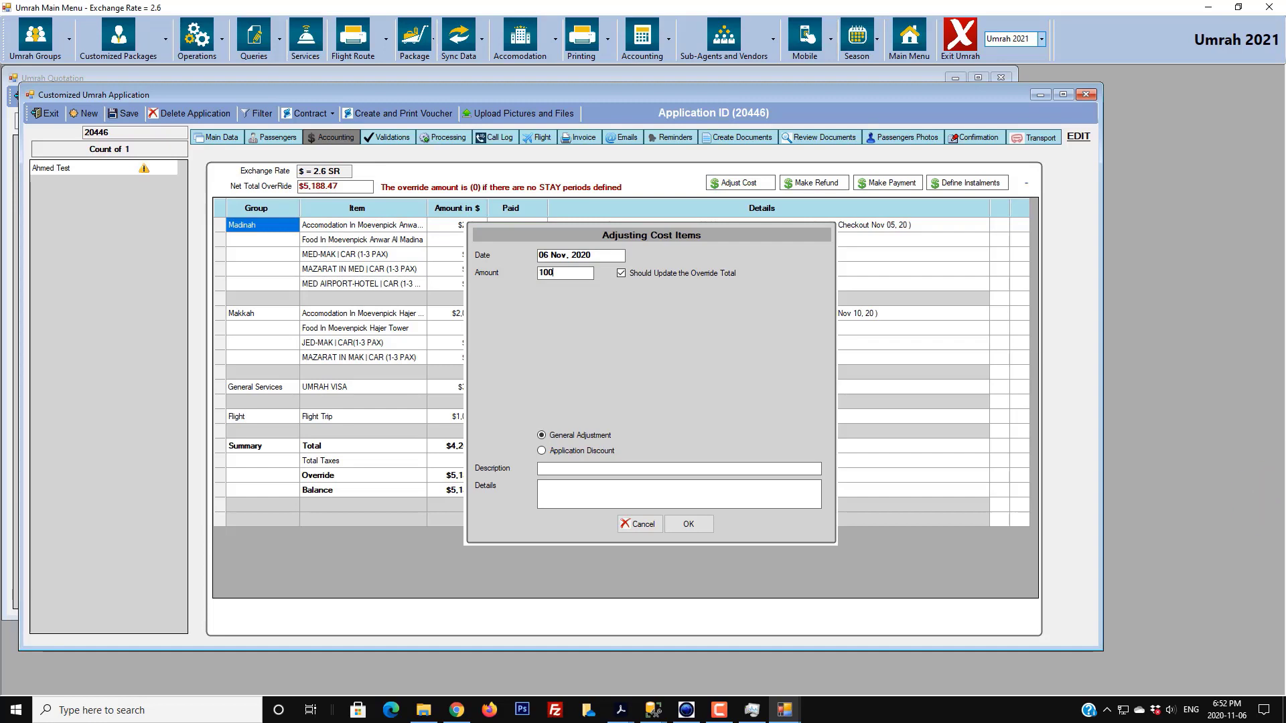
pyautogui.click(620, 306)
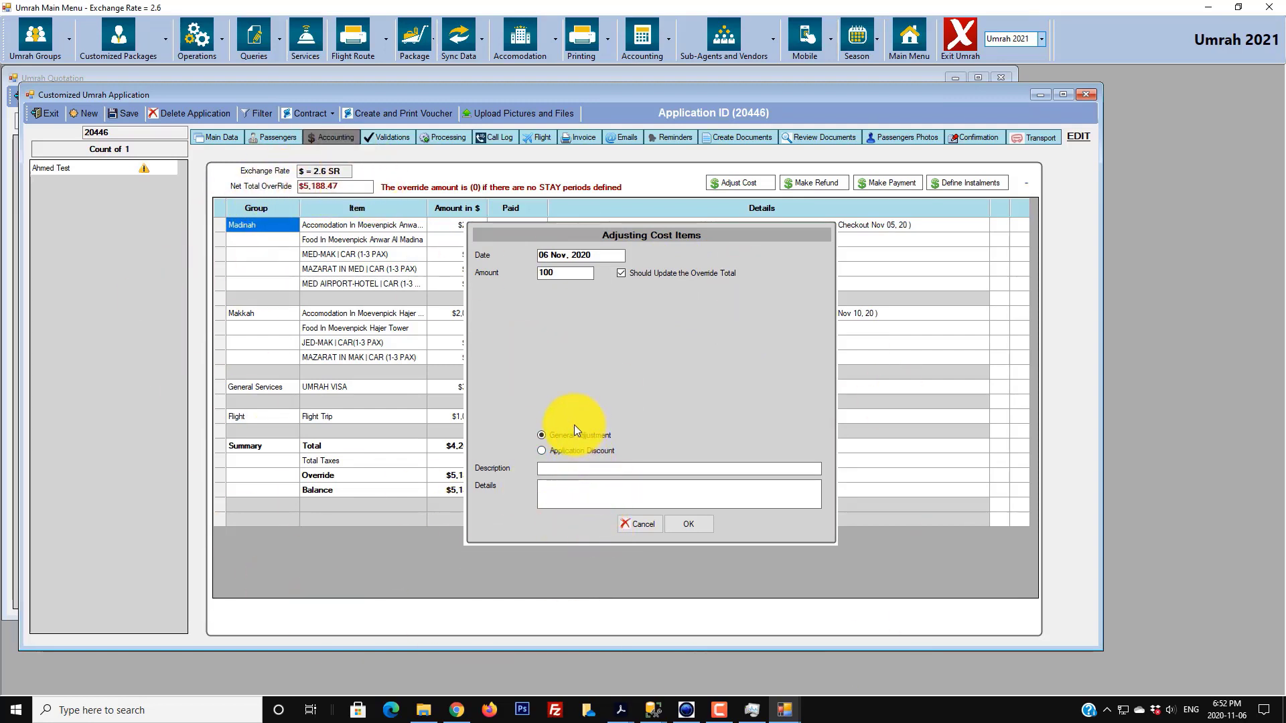
pyautogui.click(579, 468)
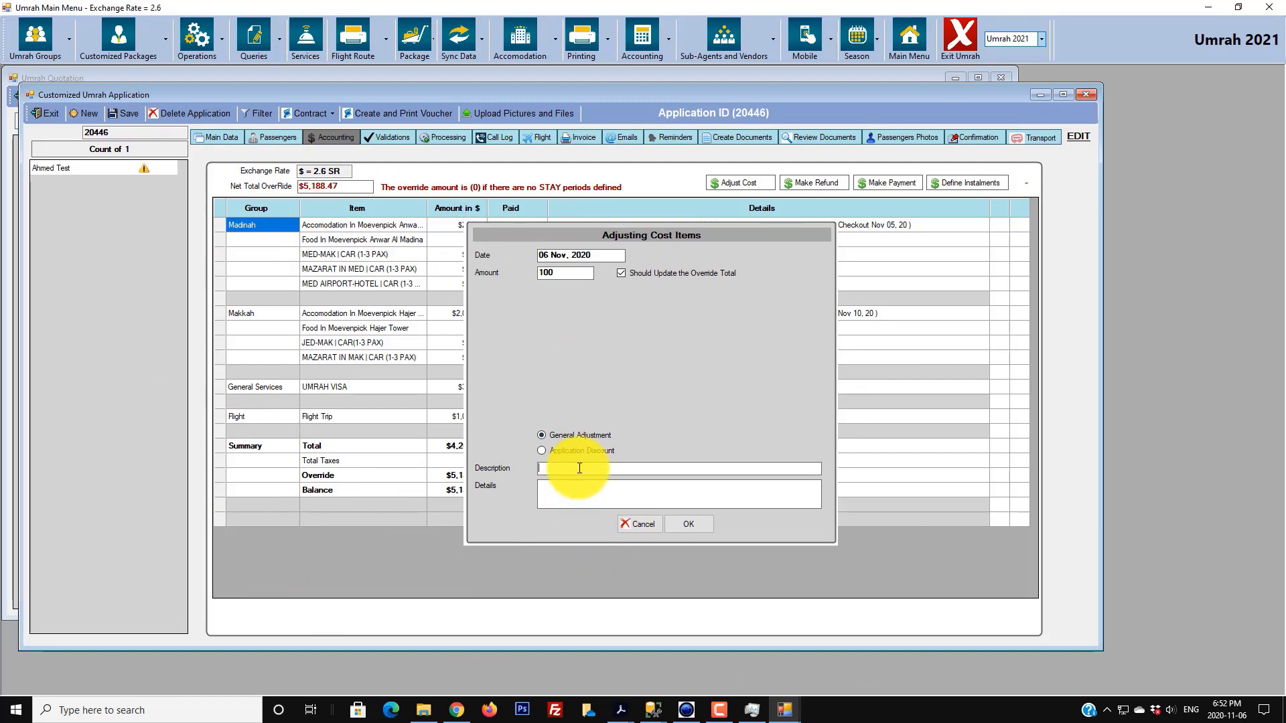
pyautogui.write('General Adjustment by Ahmed')
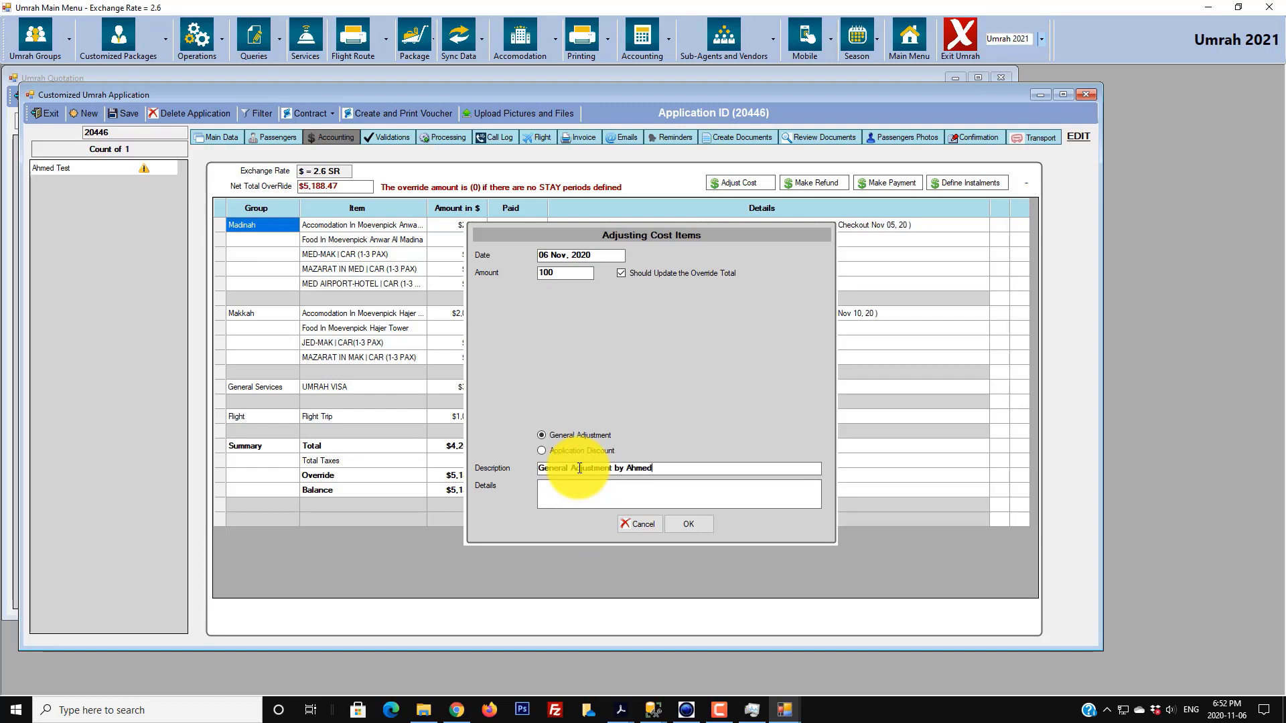
pyautogui.press('Tab')
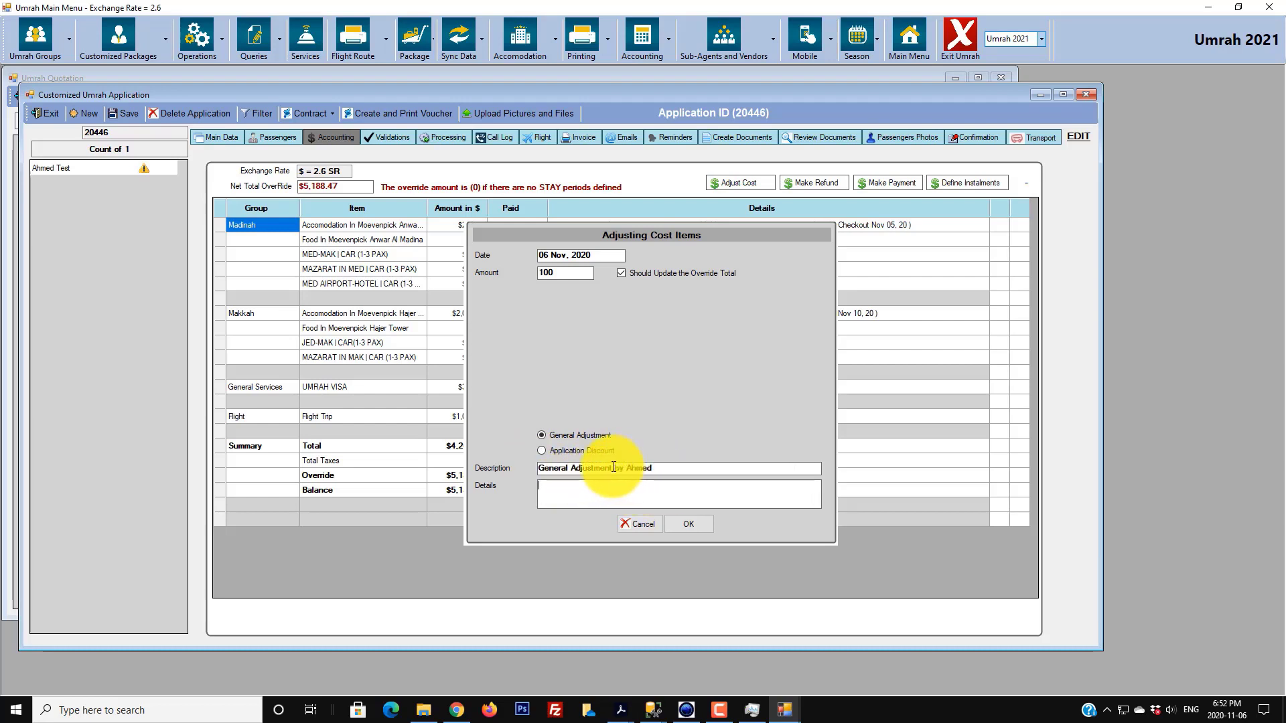
pyautogui.moveTo(597, 469); pyautogui.dragTo(495, 503)
pyautogui.write('P')
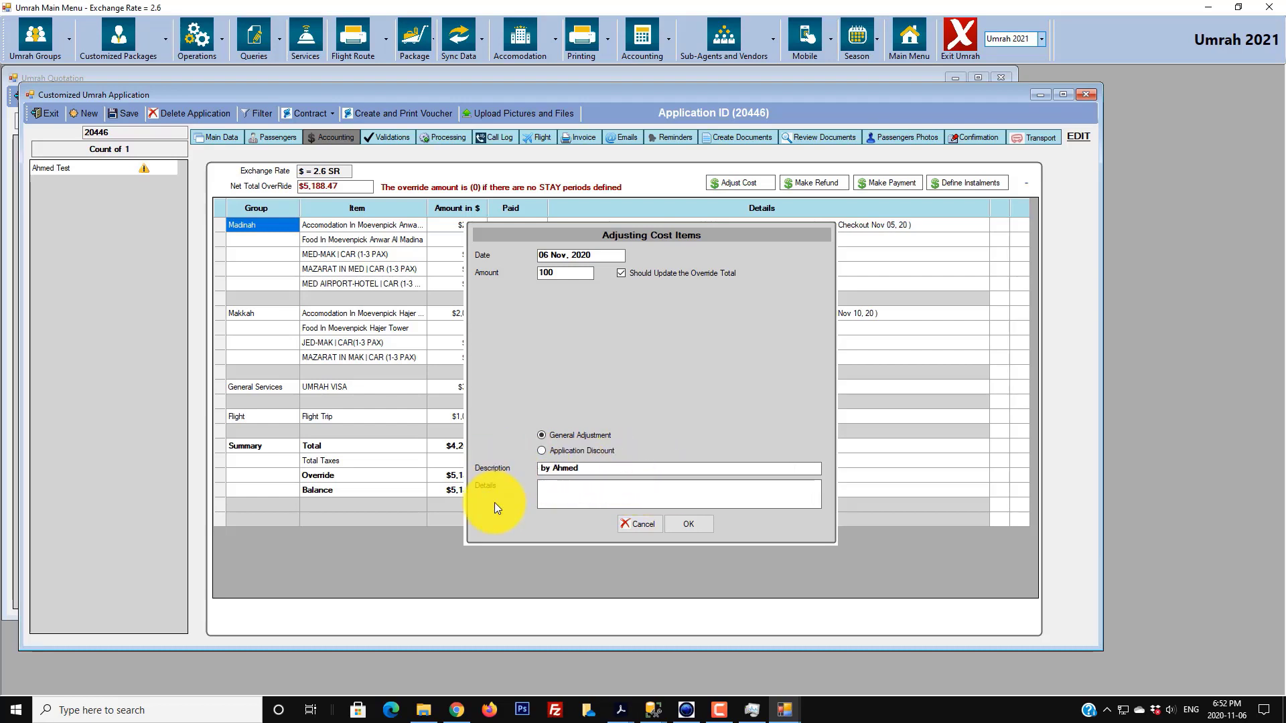
pyautogui.write('rocessing Fee')
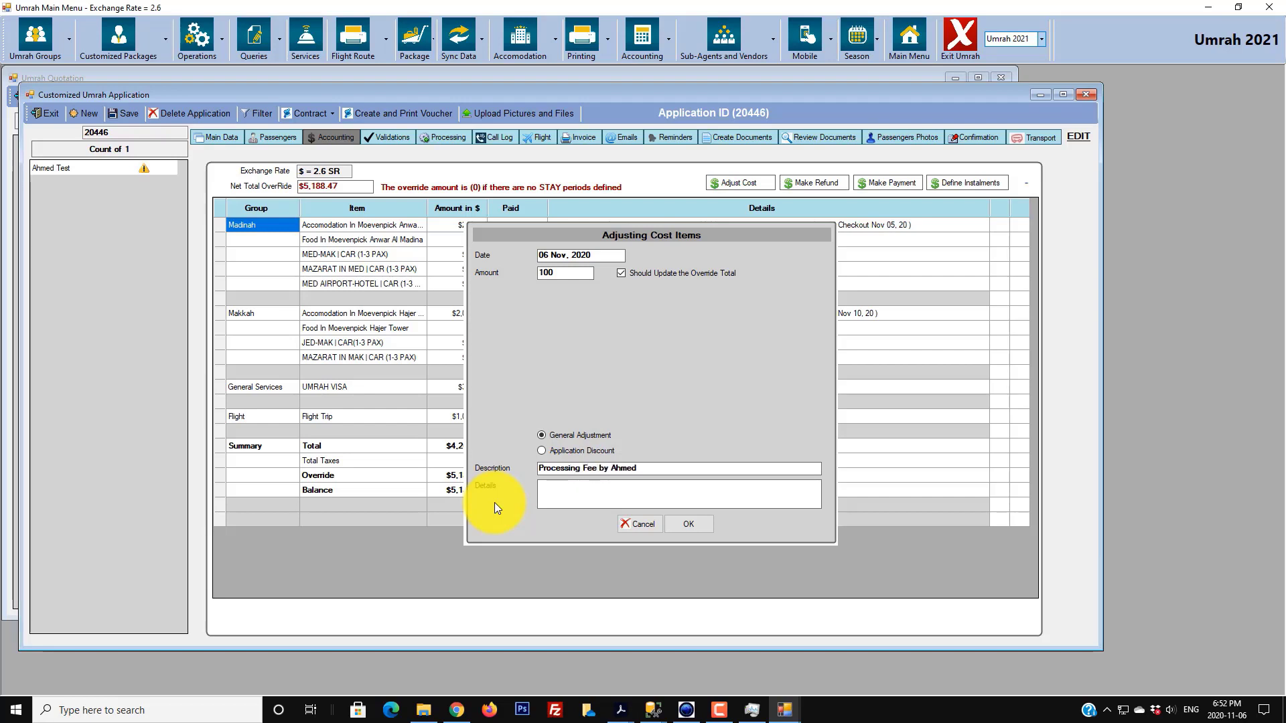
pyautogui.press('Delete')
pyautogui.press('Delete')
pyautogui.press('Delete')
pyautogui.press('Delete')
pyautogui.press('Delete')
pyautogui.press('Delete')
pyautogui.press('Delete')
pyautogui.press('Delete')
pyautogui.press('Delete')
pyautogui.write('Add by Ahmed for Extra Profit')
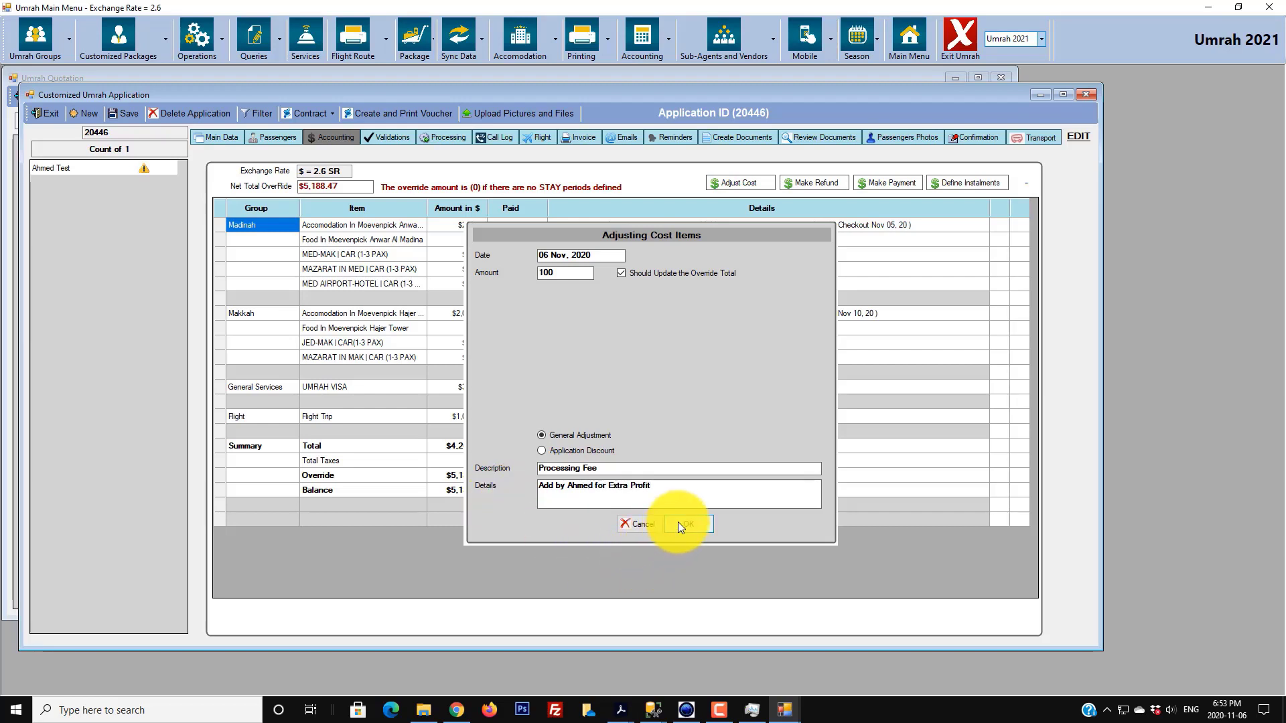
pyautogui.click(654, 388)
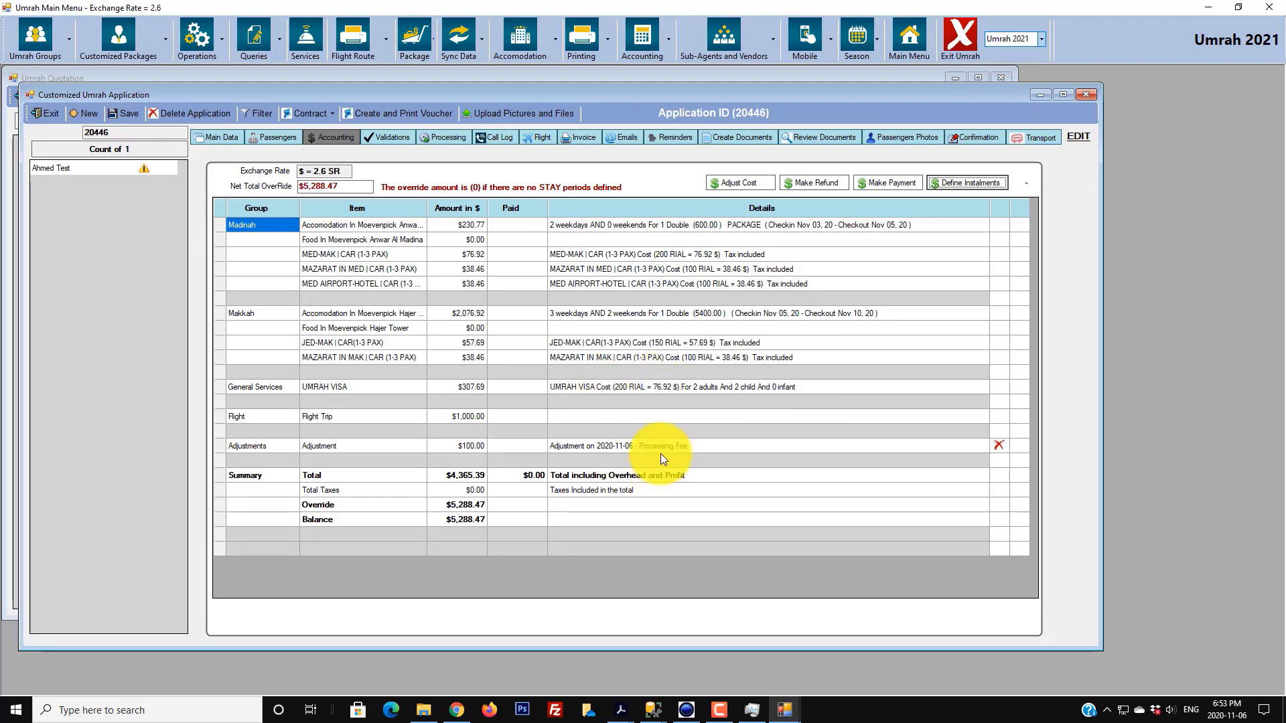
# - Start another adjustment set to Application Discount with amount 288.47
pyautogui.click(337, 187)
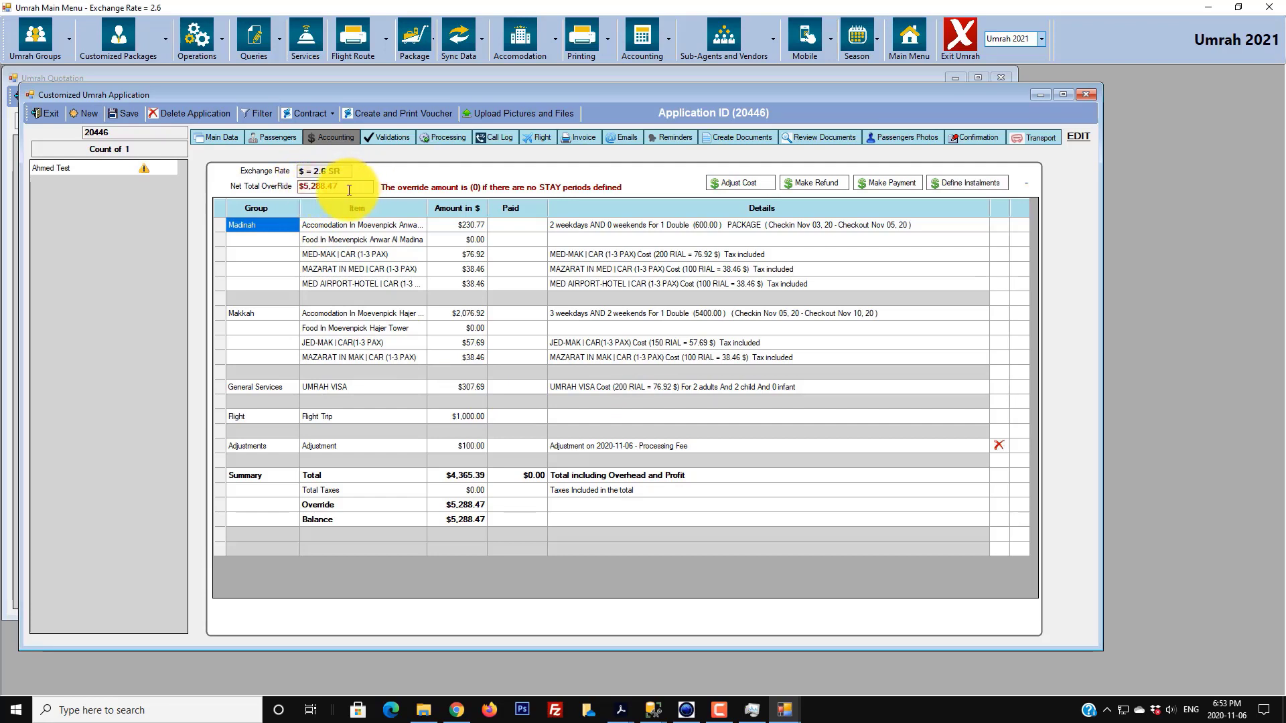
pyautogui.click(734, 183)
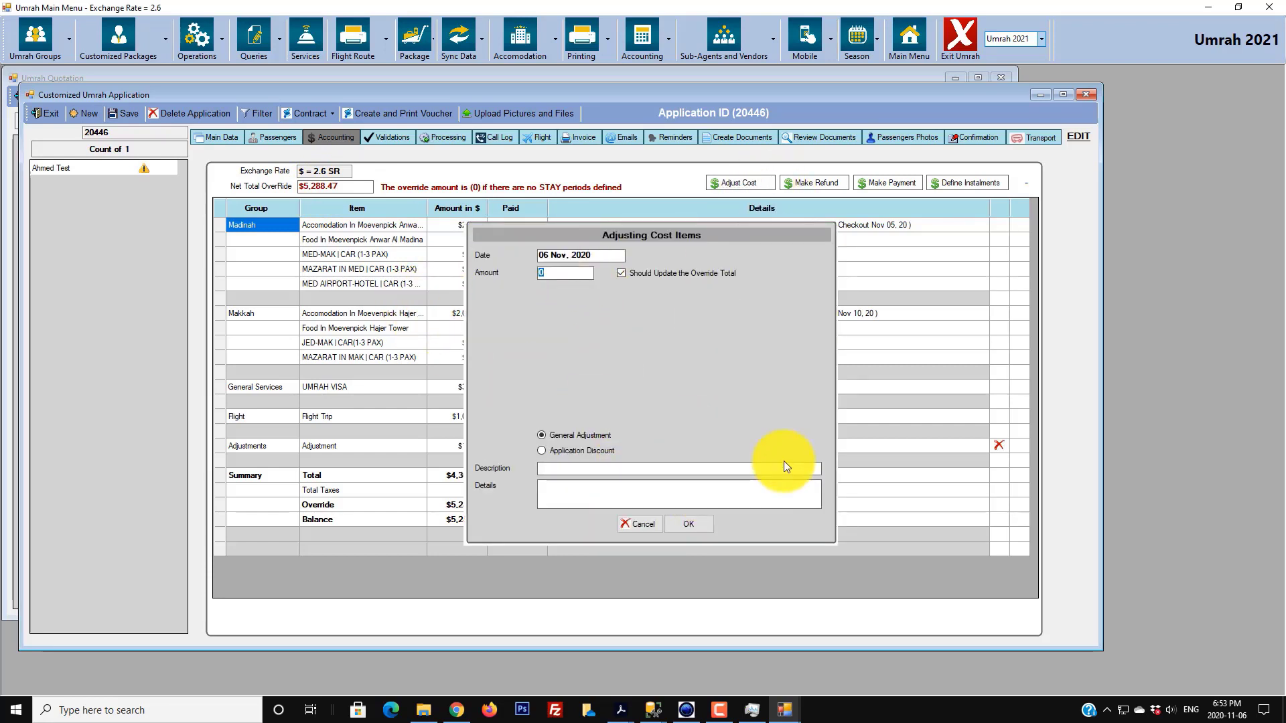
pyautogui.write('188.47')
pyautogui.click(542, 451)
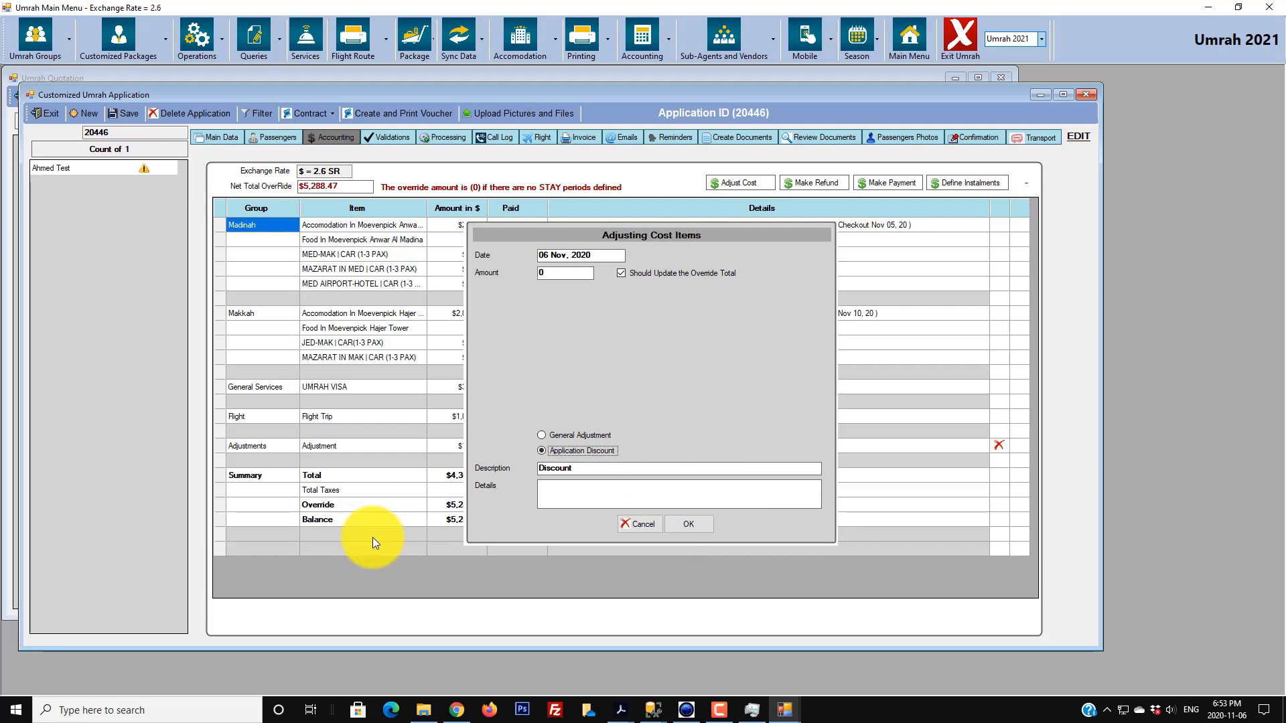
pyautogui.click(559, 273)
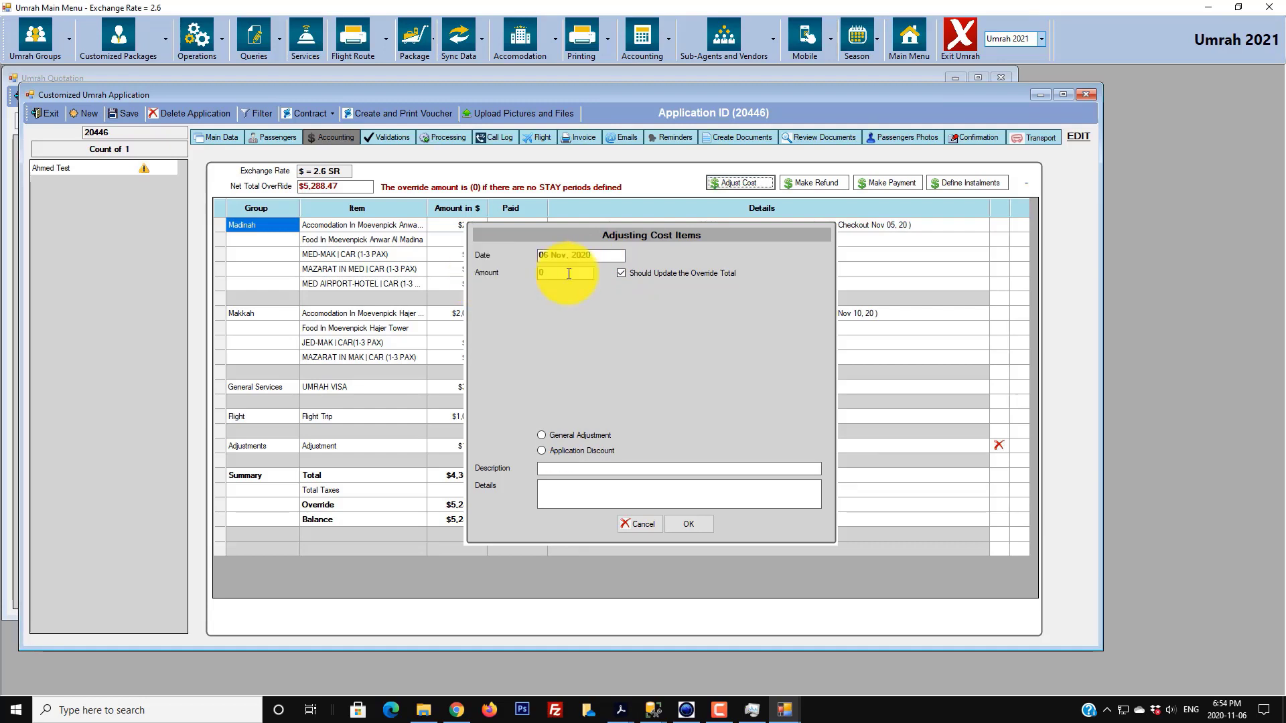
pyautogui.click(575, 452)
pyautogui.moveTo(576, 273); pyautogui.dragTo(404, 268)
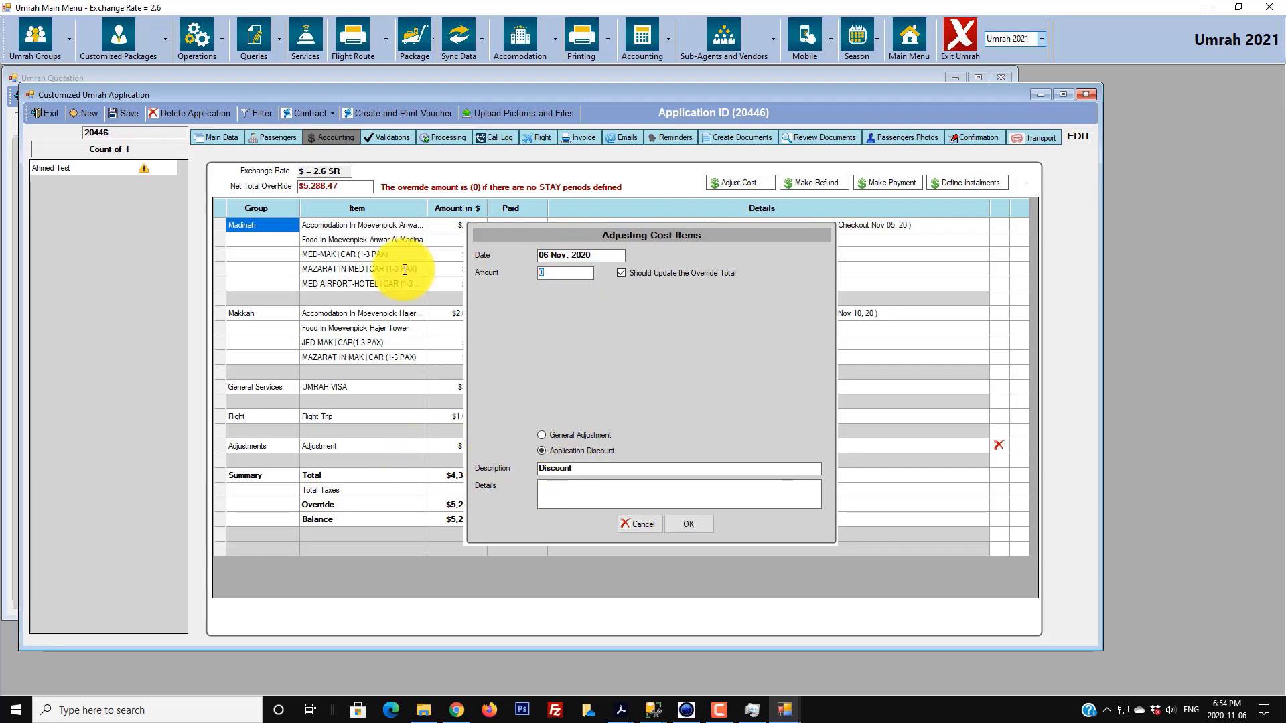
pyautogui.write('288')
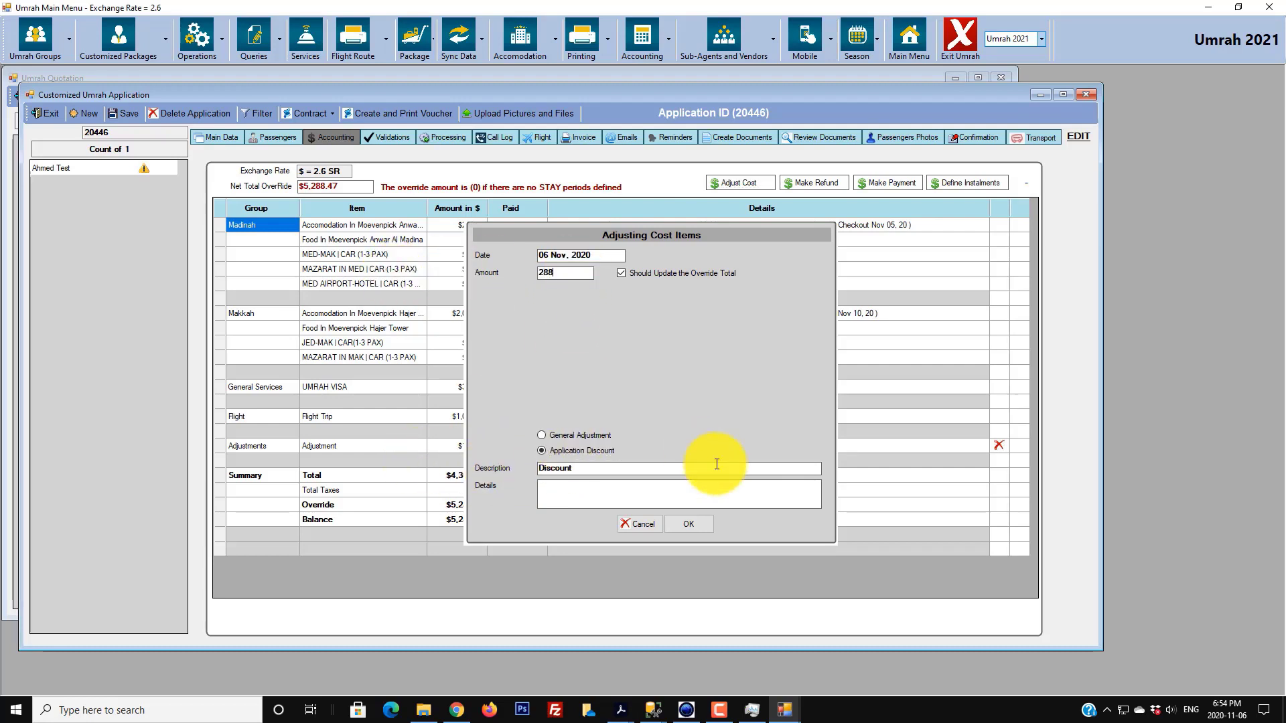
pyautogui.write('.47')
# - Describe the discount as 'Discount by Manager', add a details note, and save it
pyautogui.click(589, 494)
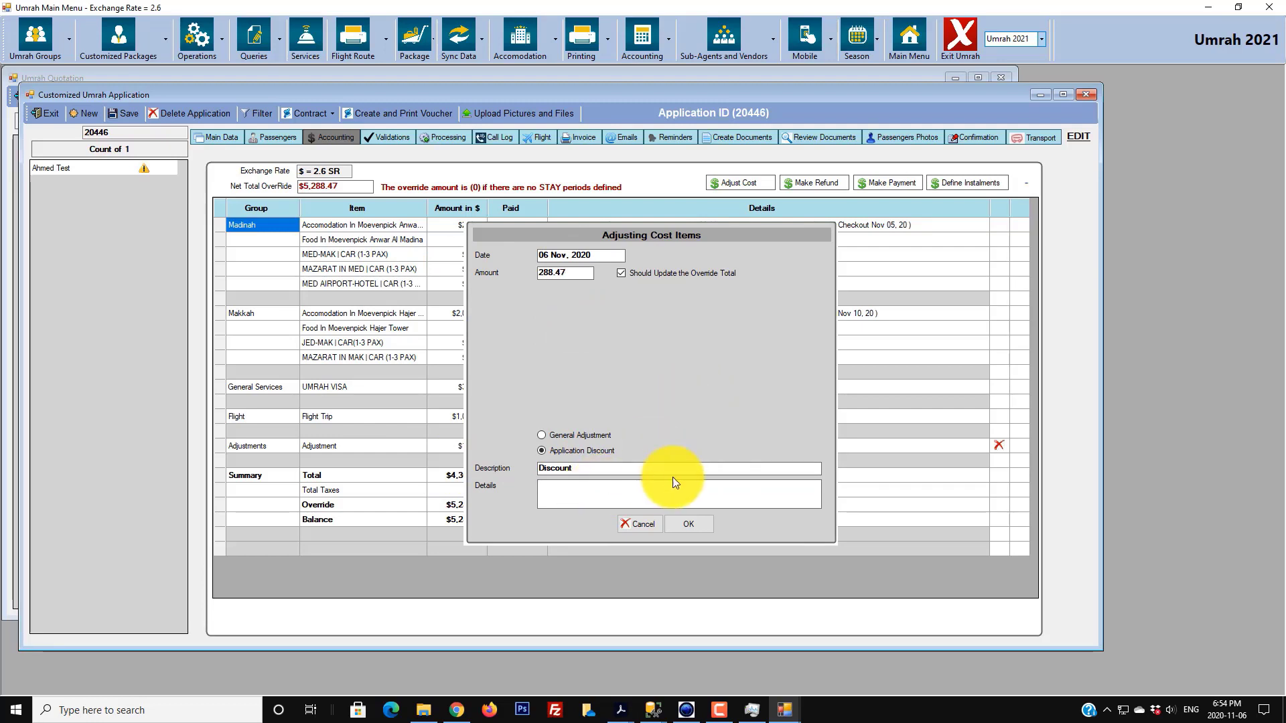
pyautogui.click(651, 467)
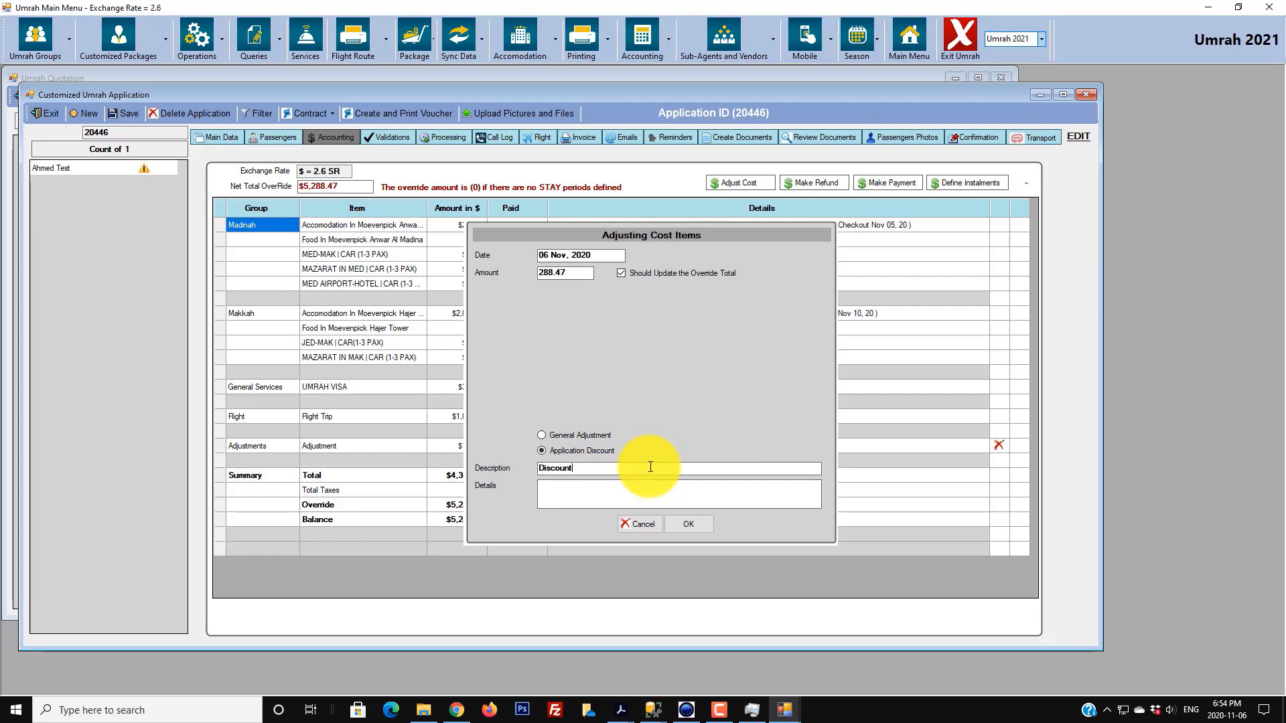
pyautogui.write('by Manager')
pyautogui.press('Tab')
pyautogui.write('Dsicounted by Ahmed')
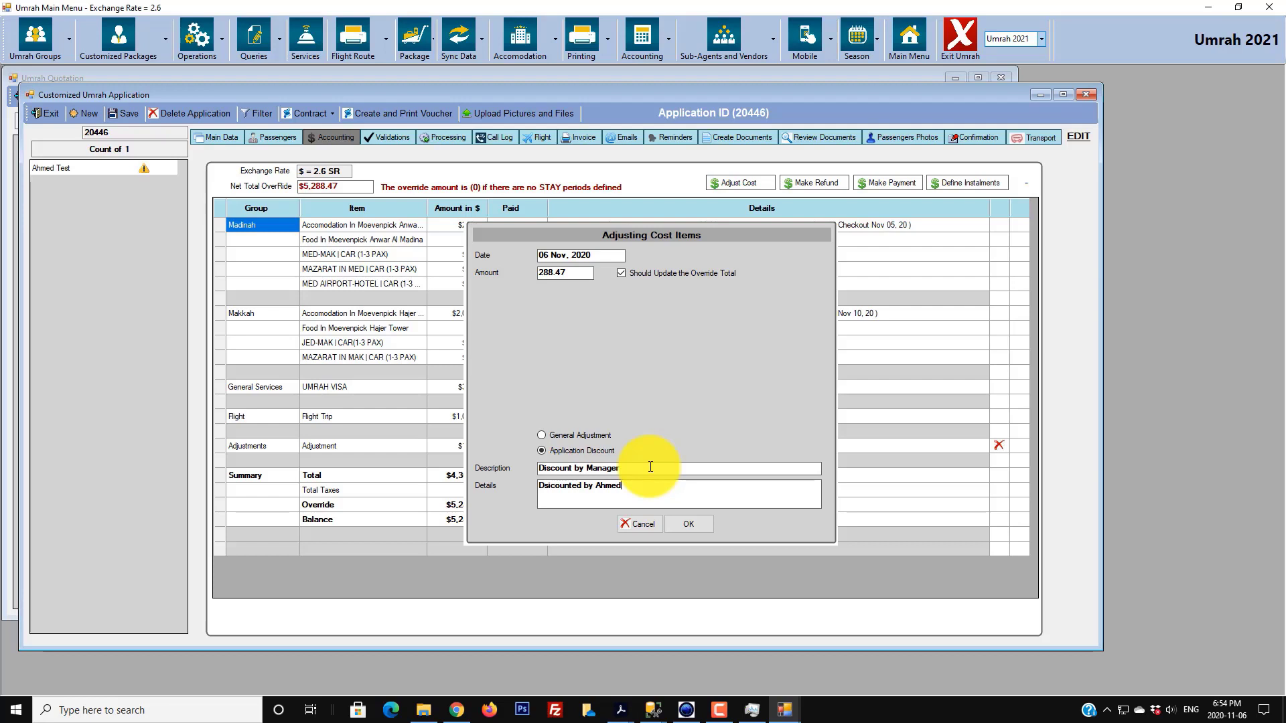
pyautogui.click(696, 526)
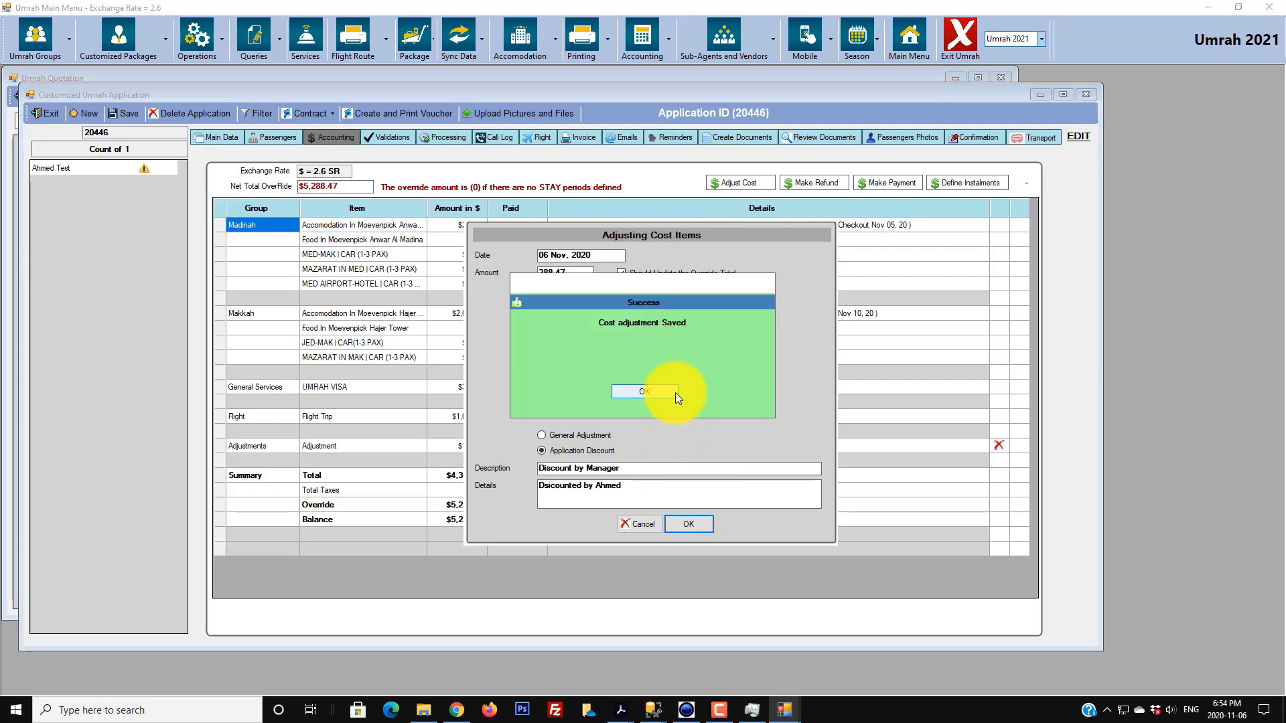
pyautogui.click(623, 392)
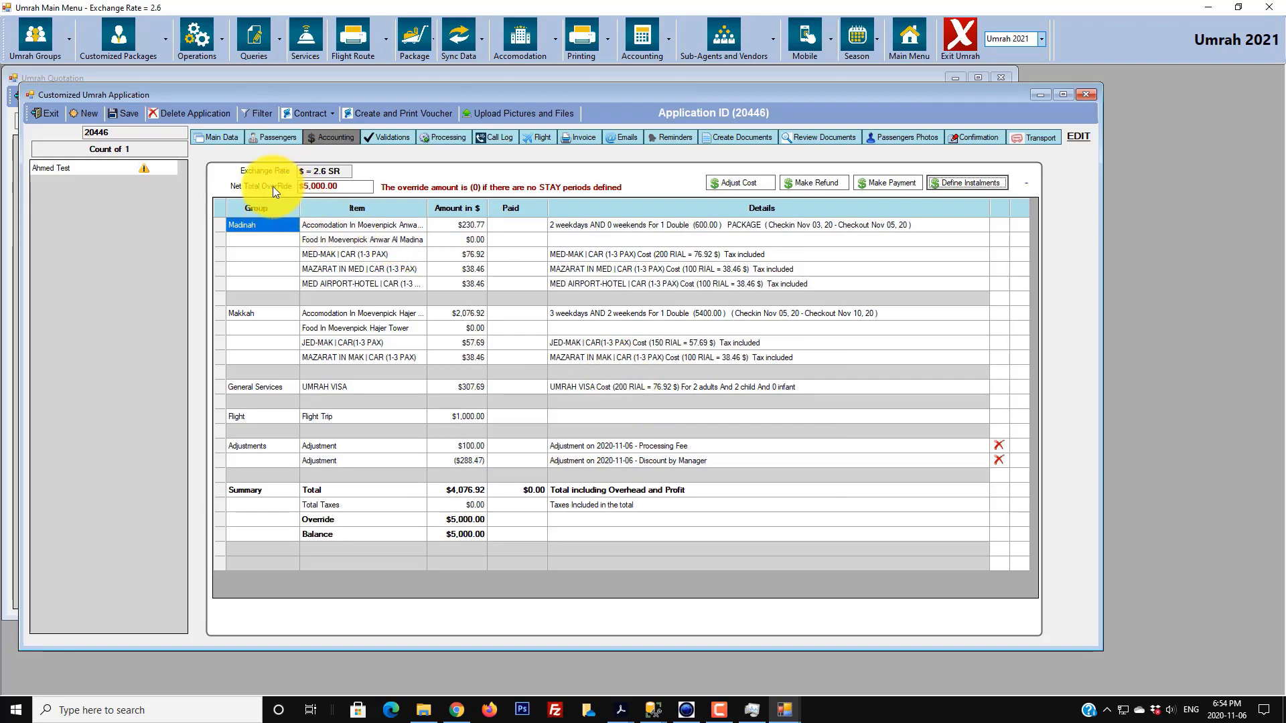
# - Review the Discount by Manager row in the Adjustments group of the cost grid
pyautogui.click(248, 448)
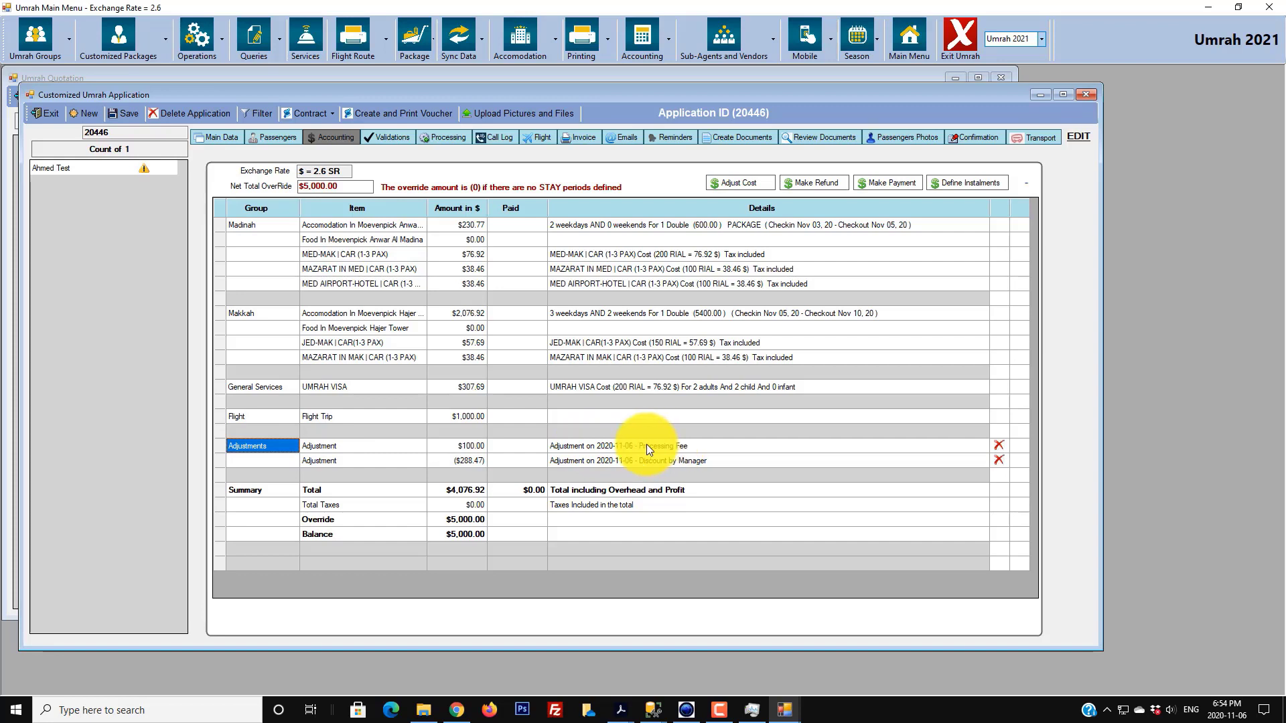
pyautogui.click(355, 462)
pyautogui.click(592, 462)
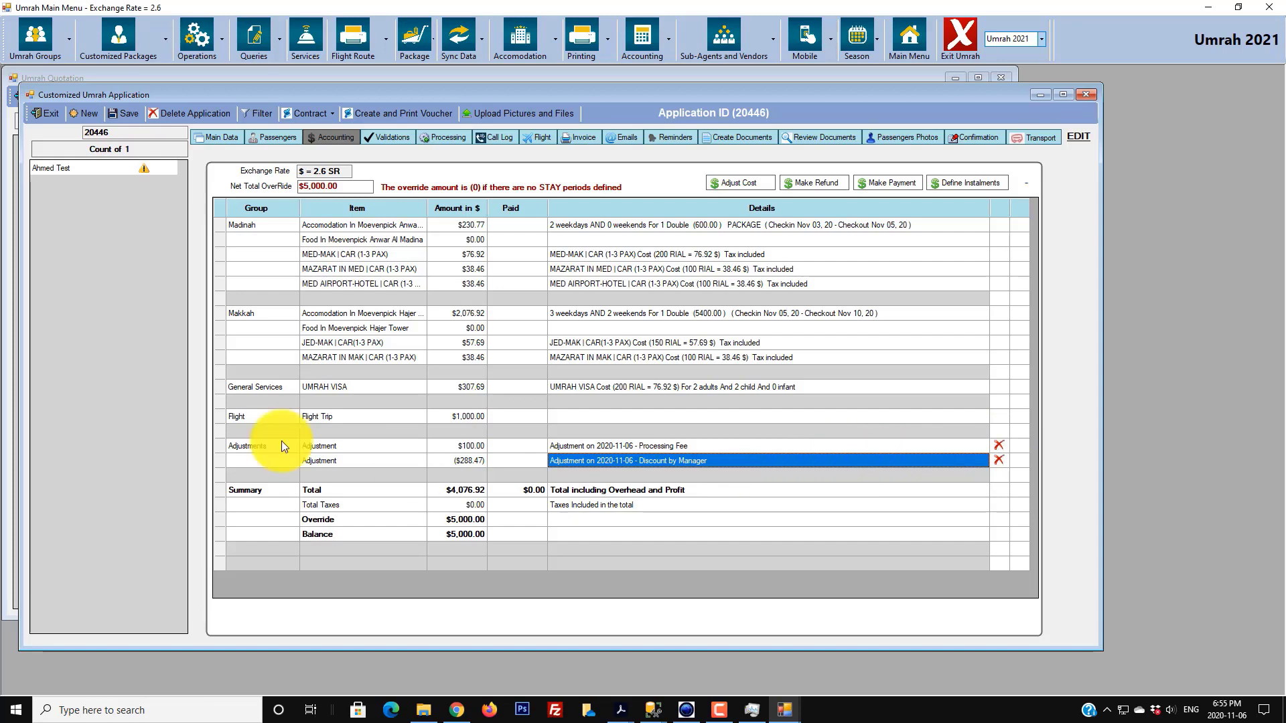
# - Save the application, then reselect it and show its Accounting costs again
pyautogui.click(125, 111)
pyautogui.click(640, 391)
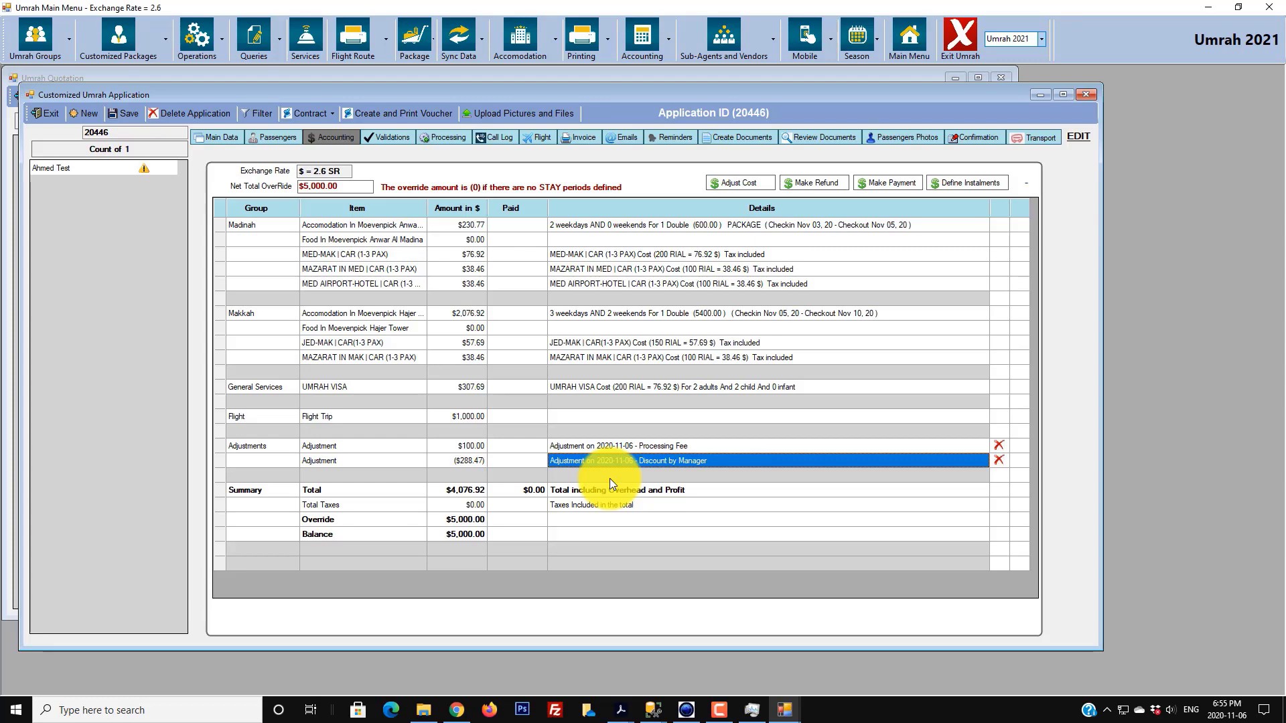
pyautogui.click(98, 167)
pyautogui.click(335, 137)
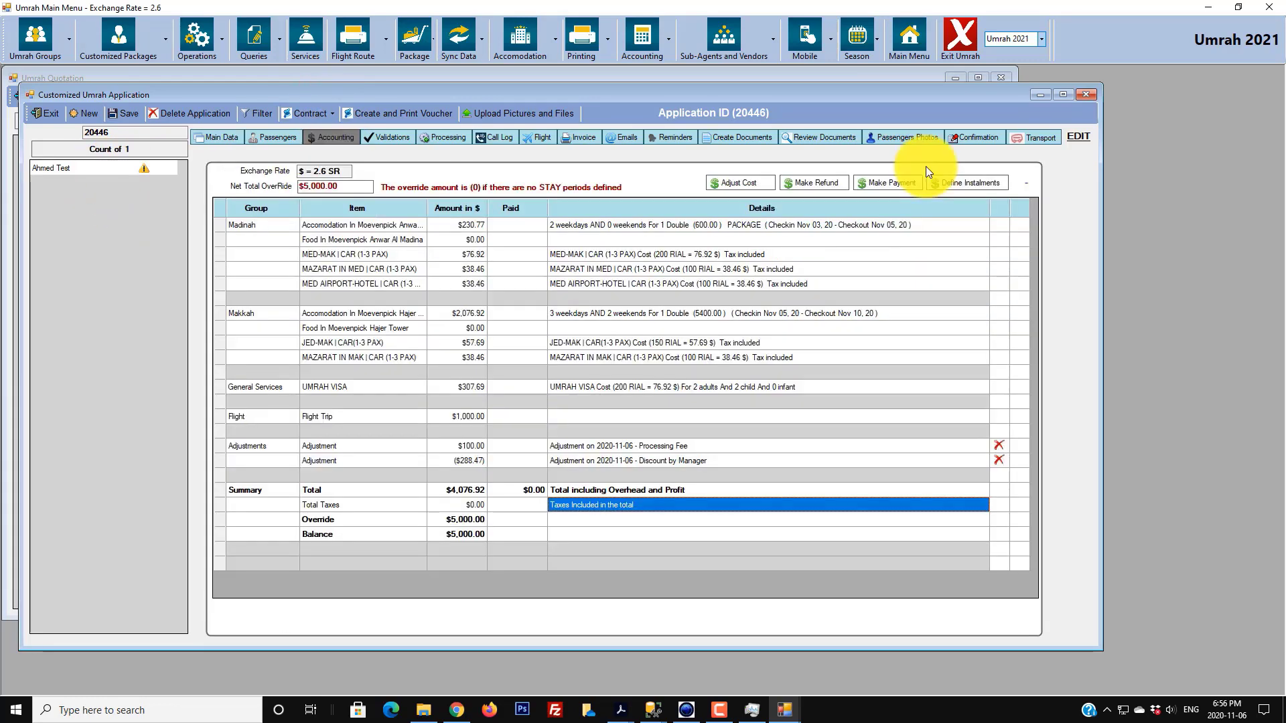
# - Record a $6,000 Cash Payment labelled 'Payment 1' with a cash-handover details note
pyautogui.click(885, 183)
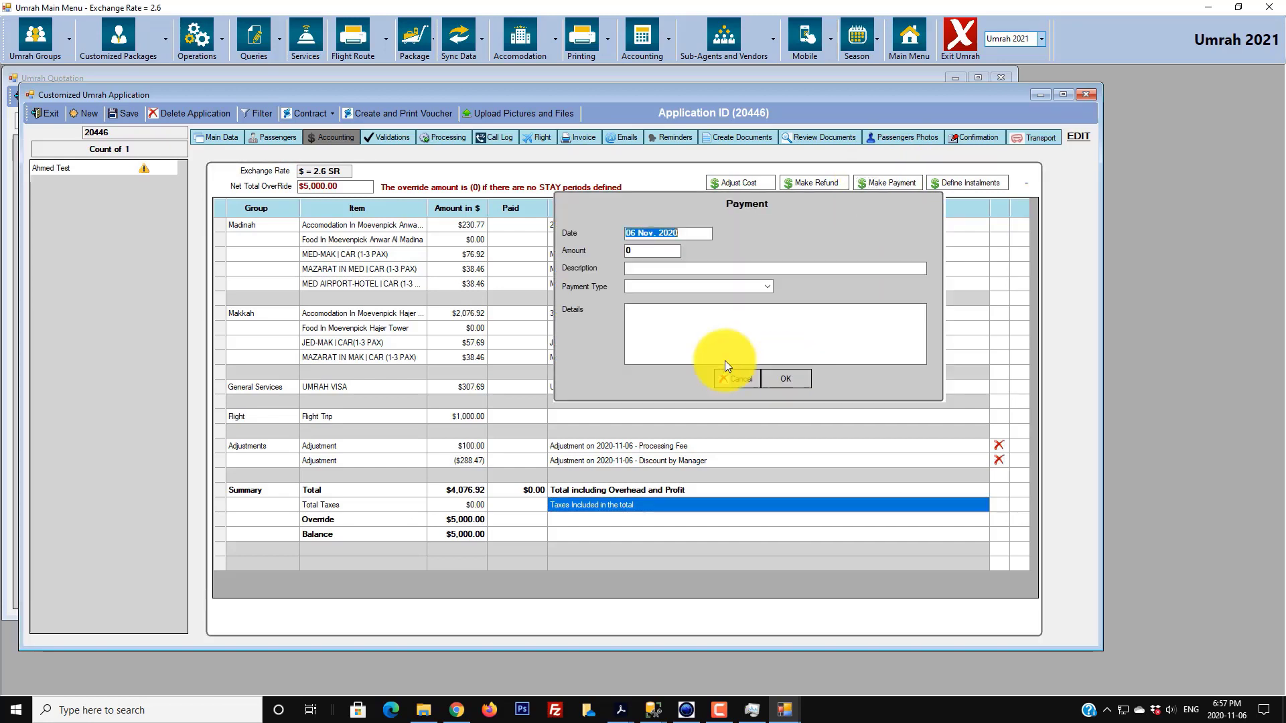
pyautogui.click(647, 250)
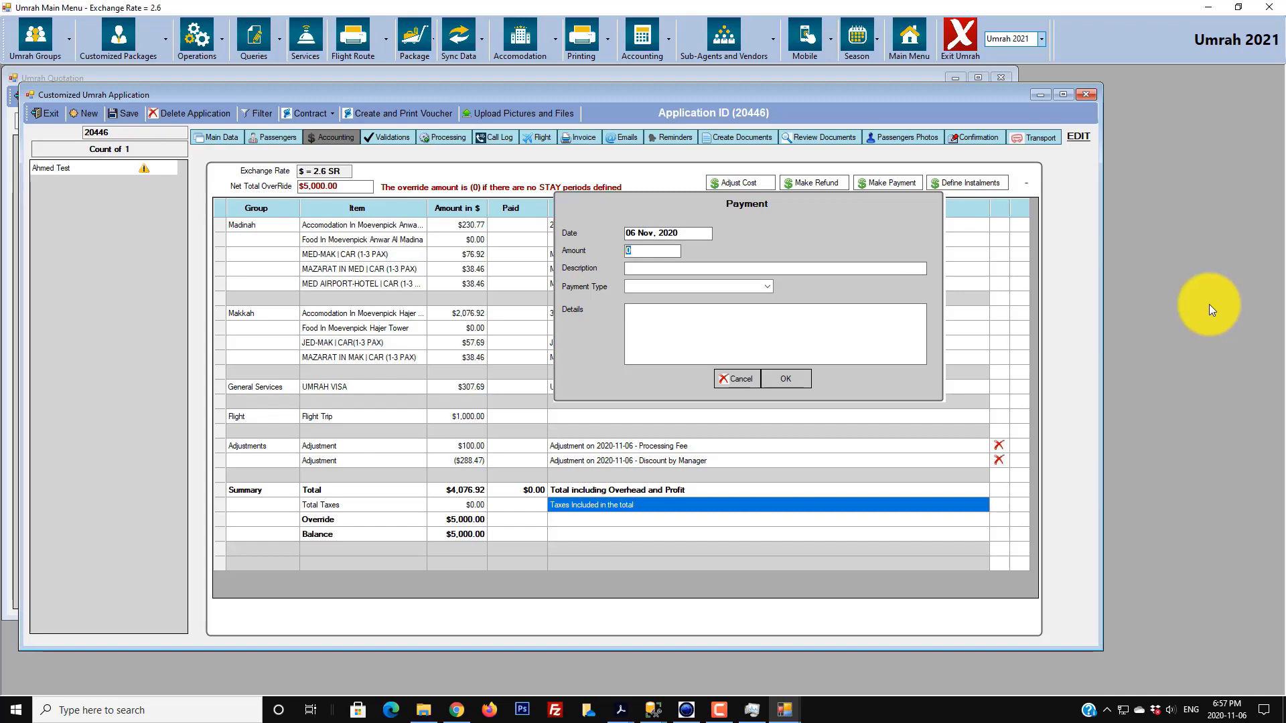
pyautogui.write('6000')
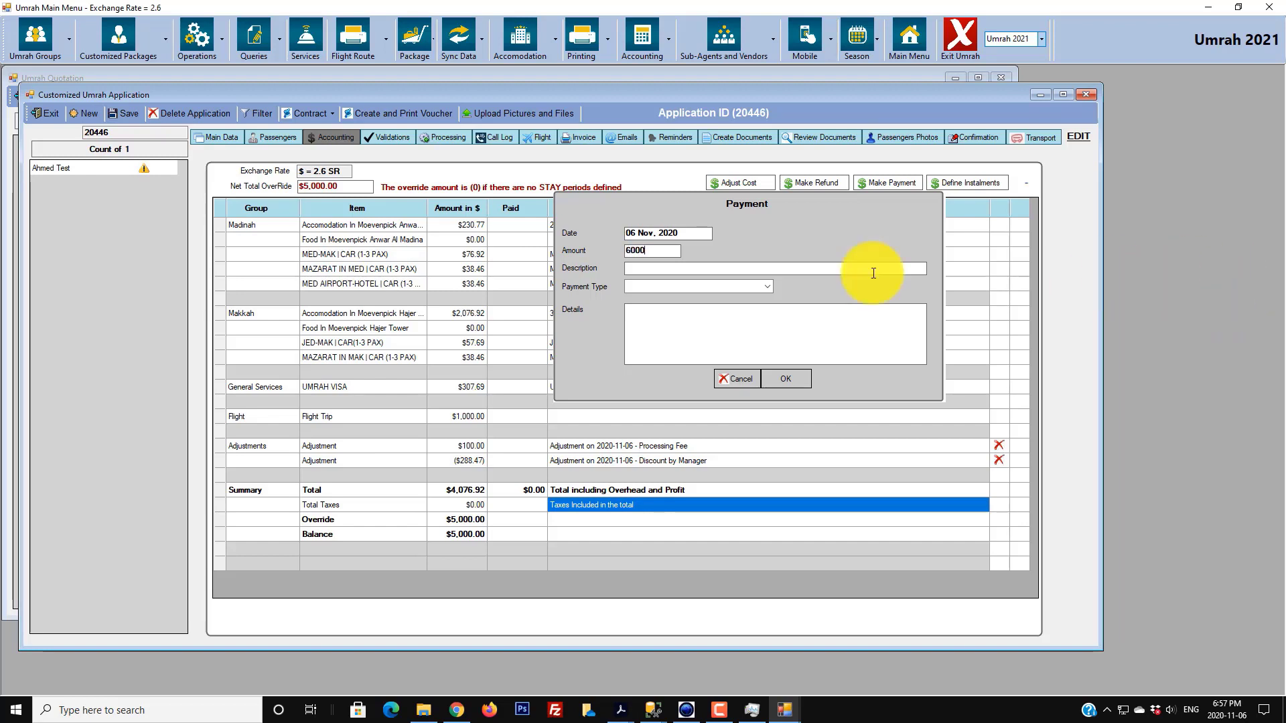
pyautogui.click(704, 268)
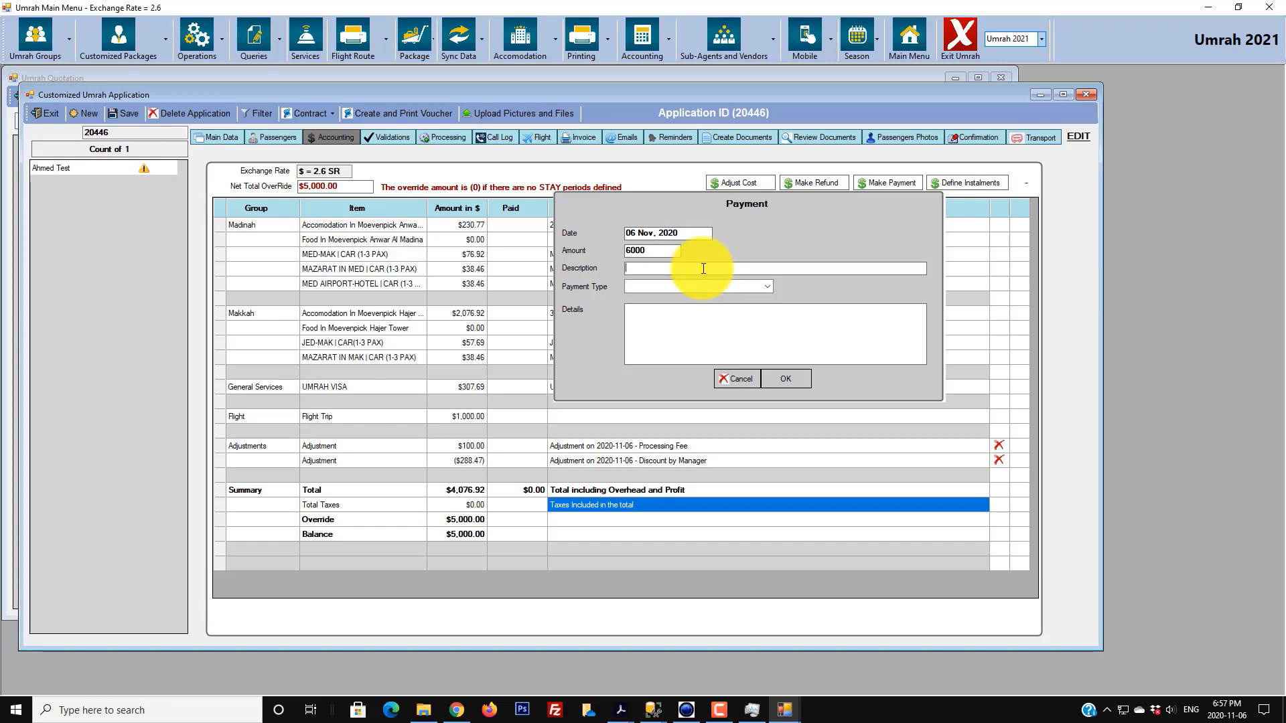
pyautogui.write('Payment ')
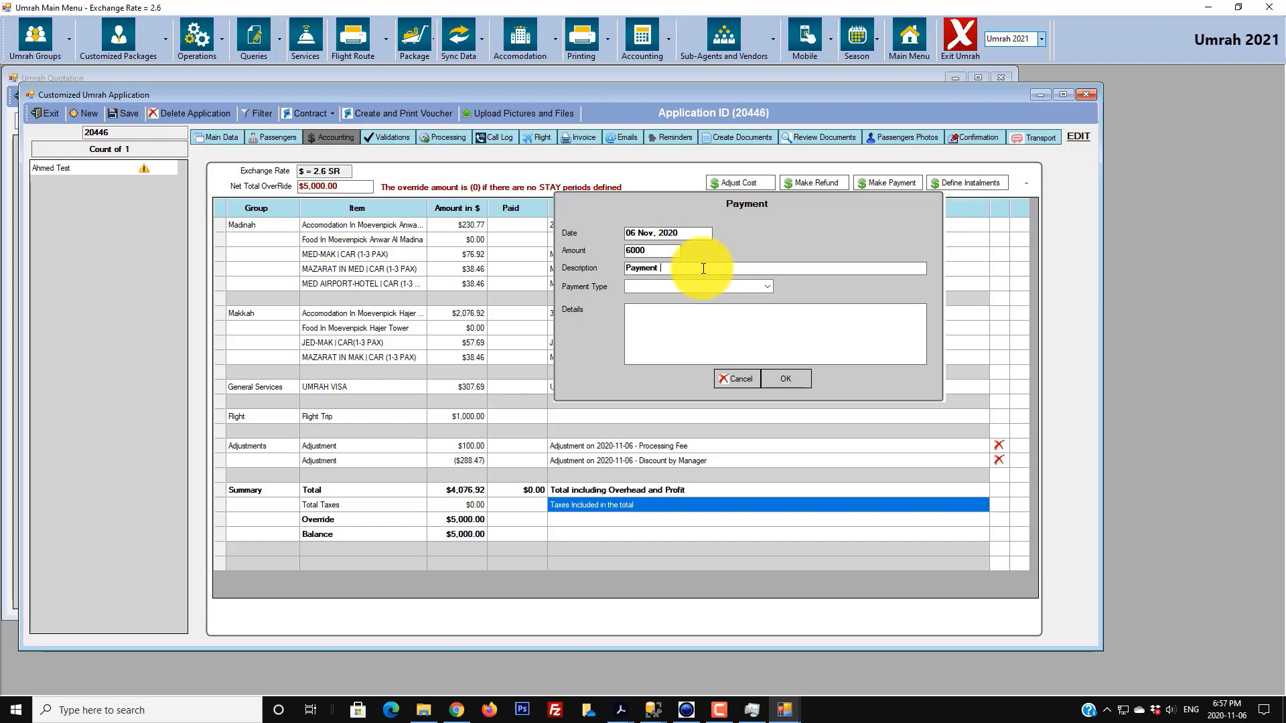
pyautogui.write('1')
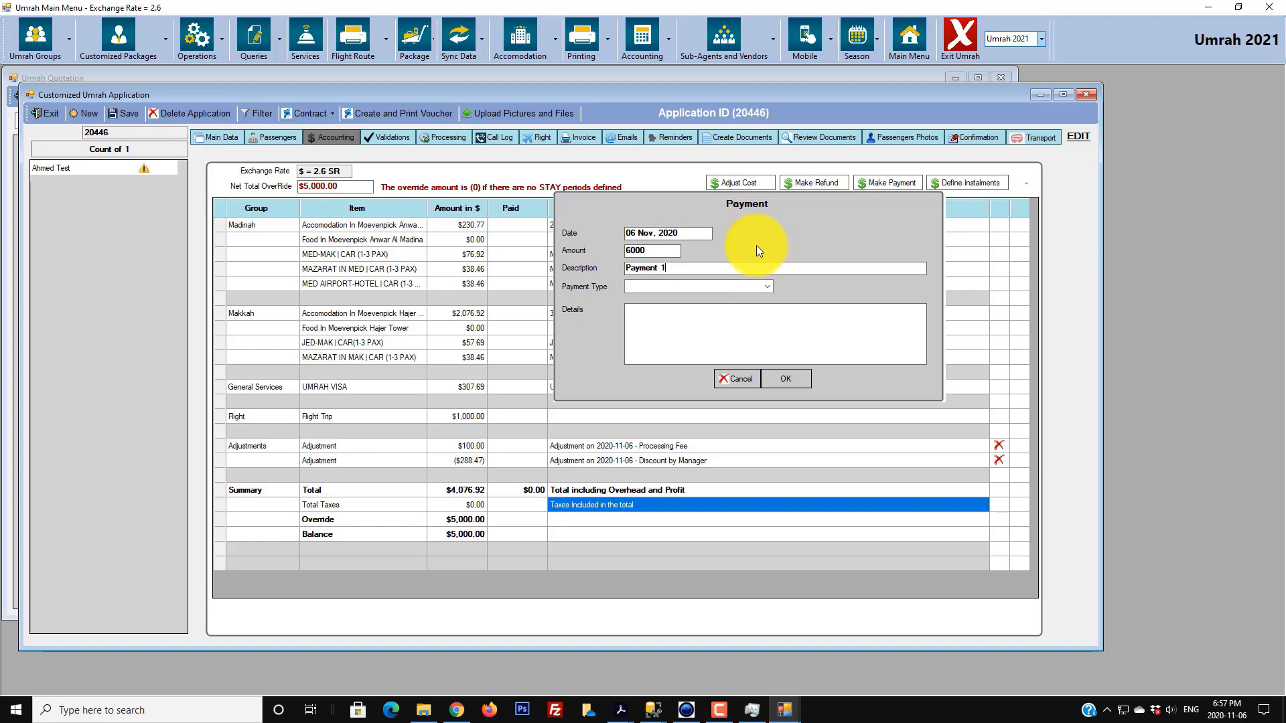
pyautogui.click(775, 286)
pyautogui.click(674, 299)
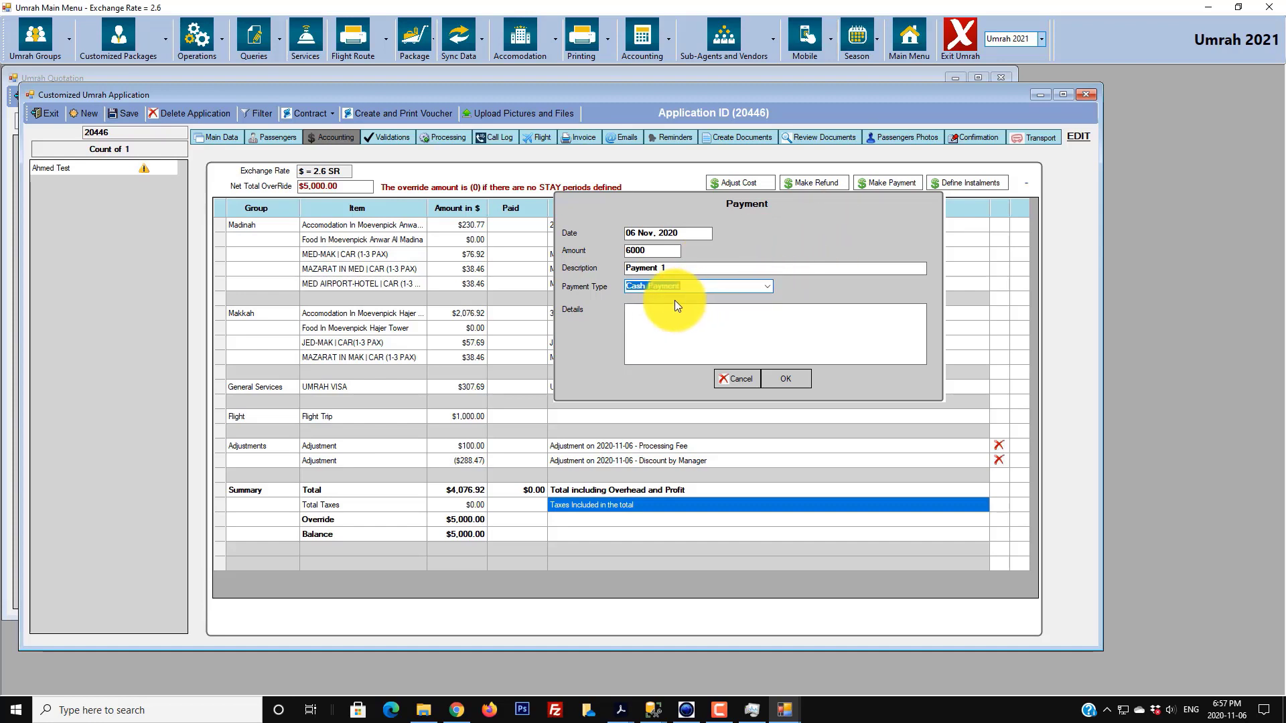
pyautogui.click(659, 313)
pyautogui.write('C')
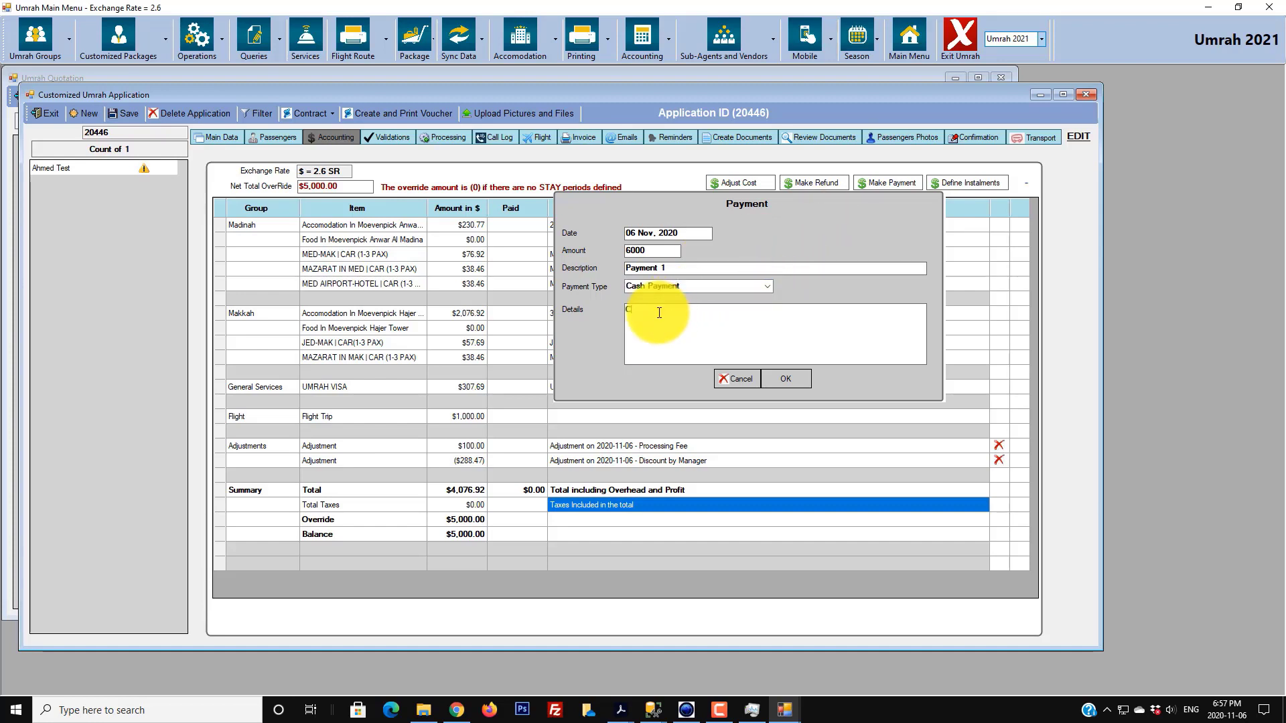
pyautogui.write('ash was handed to Ahmed')
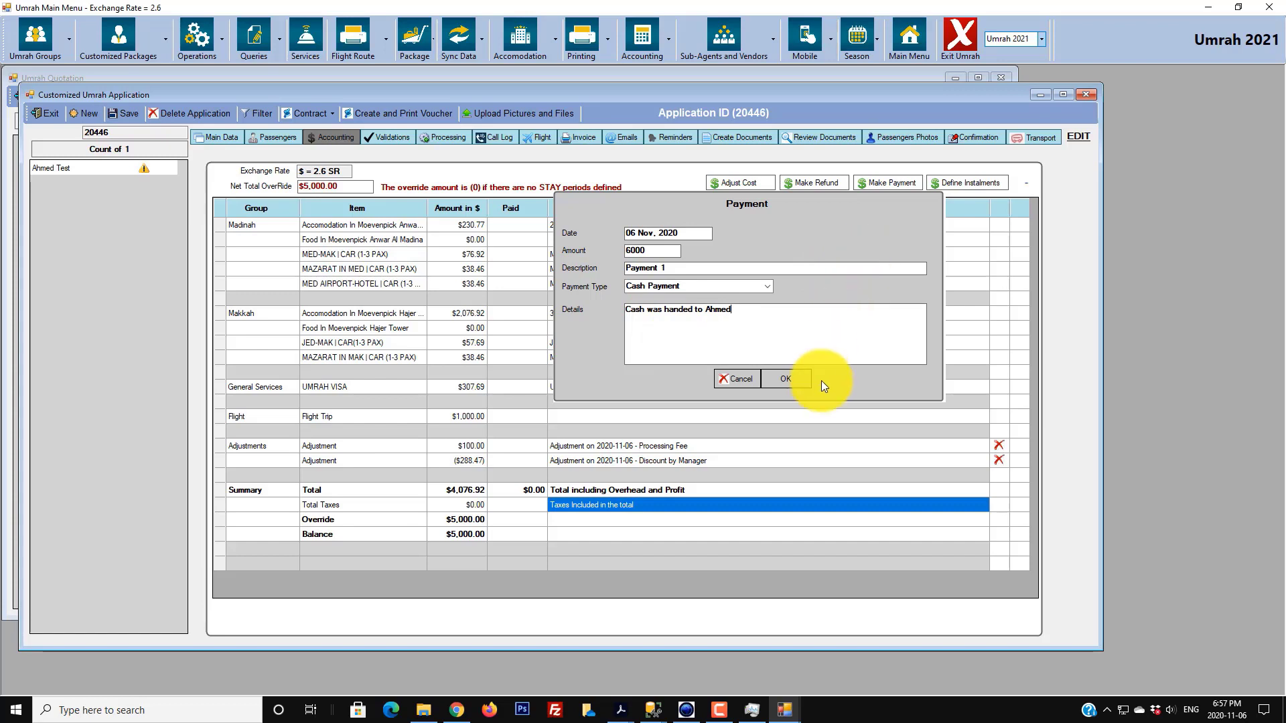
pyautogui.click(793, 376)
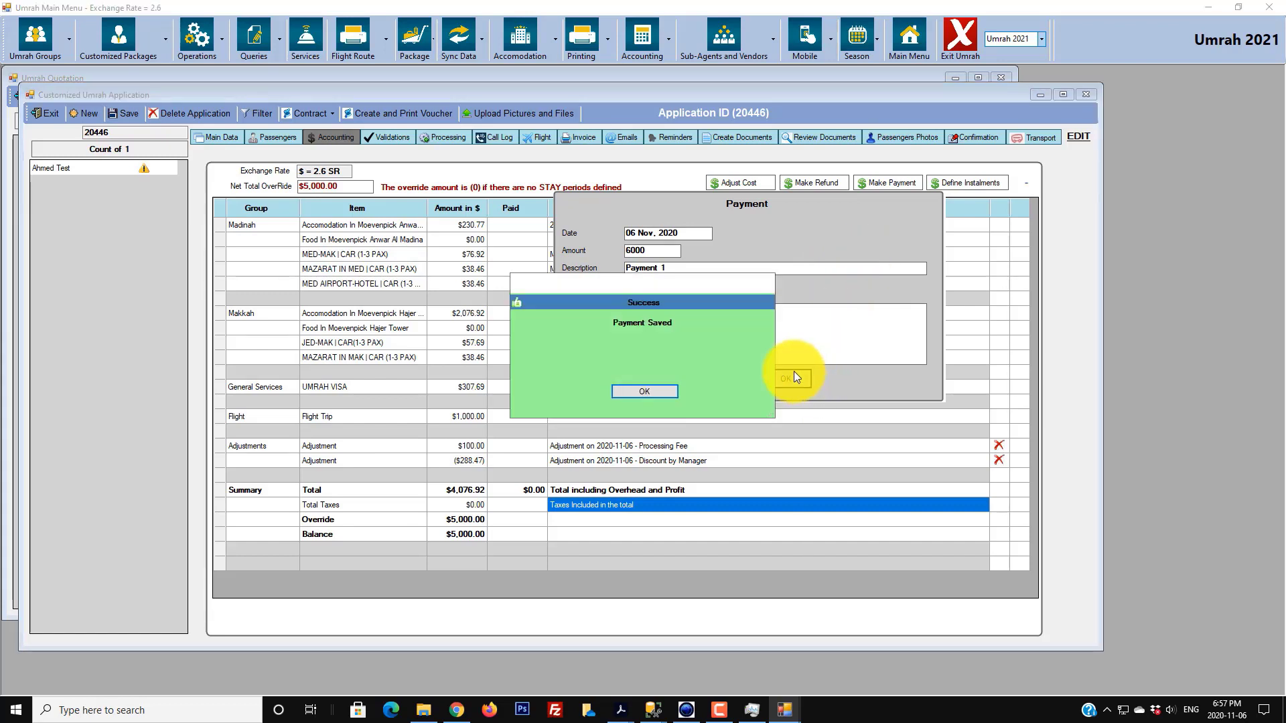
pyautogui.click(644, 391)
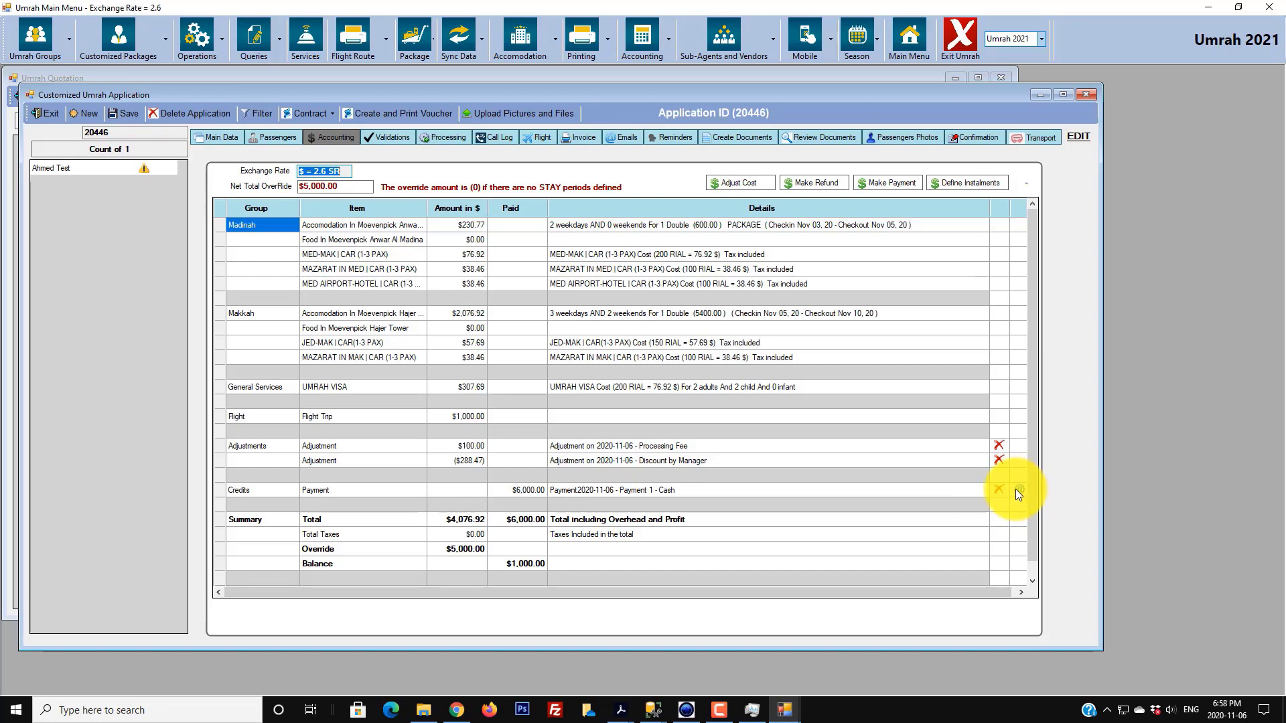
# - Email the receipt for the $6,000 cash payment
pyautogui.click(1003, 505)
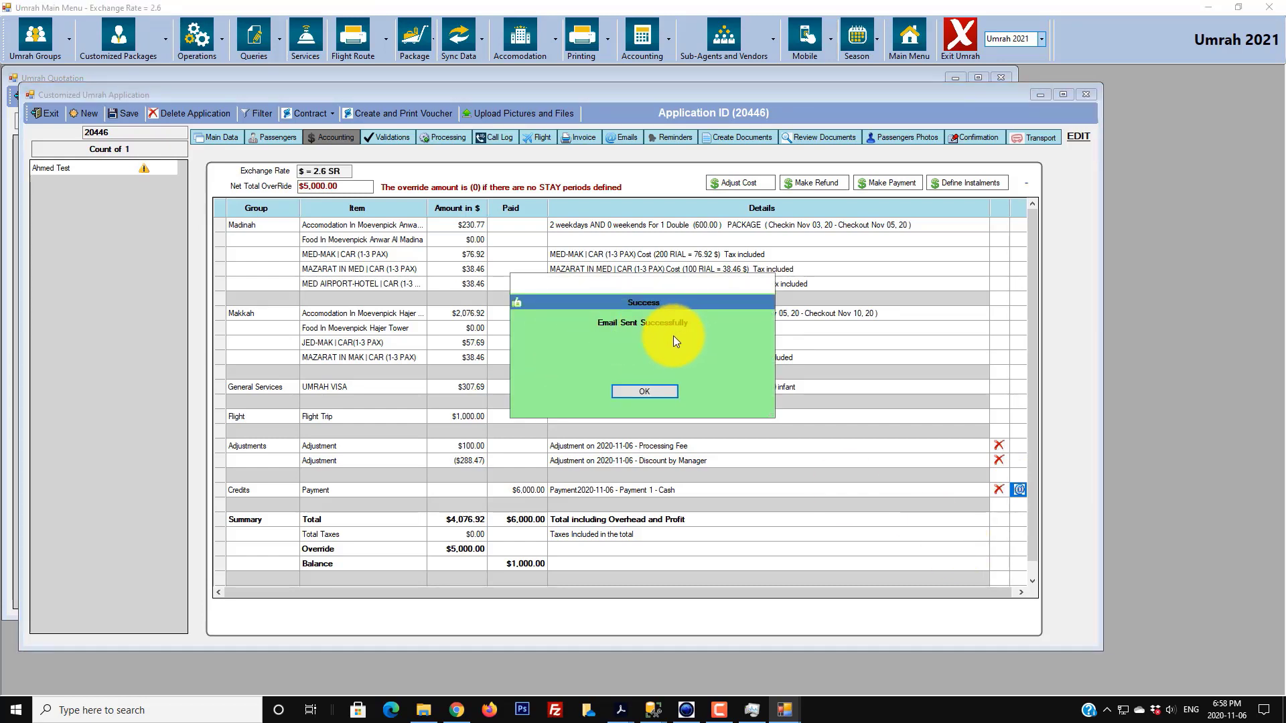
pyautogui.click(656, 390)
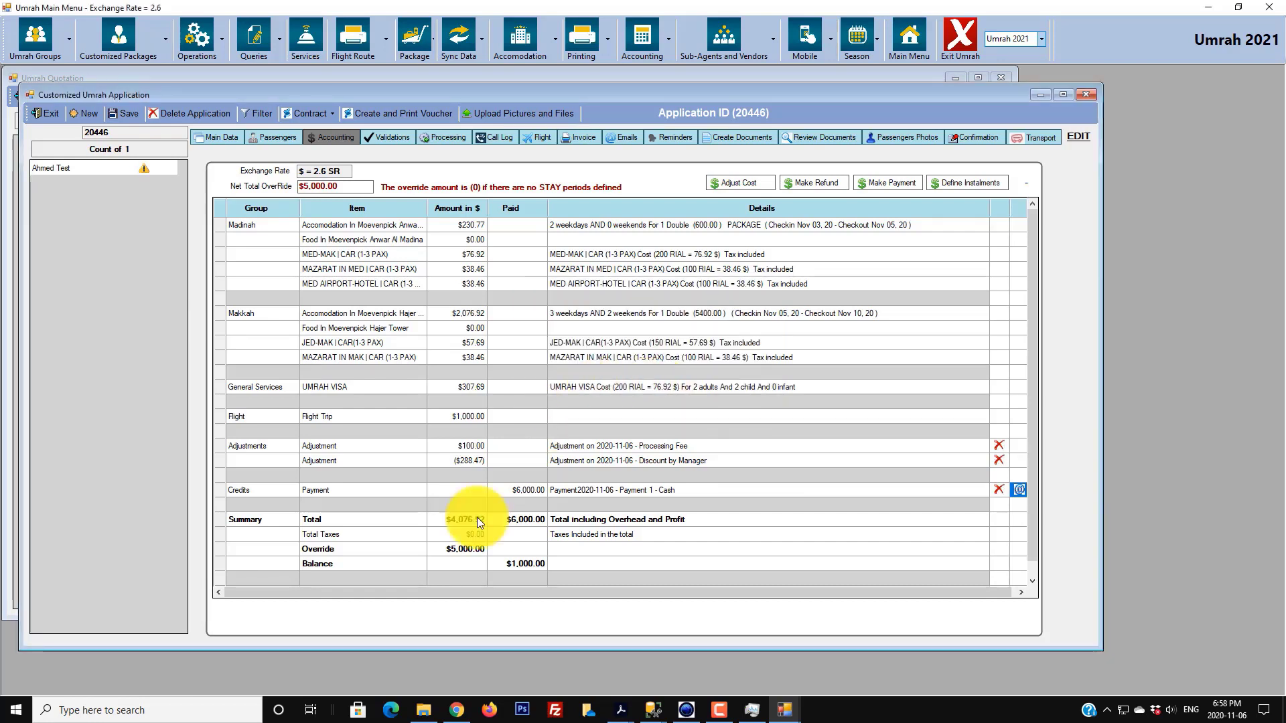
pyautogui.moveTo(471, 714)
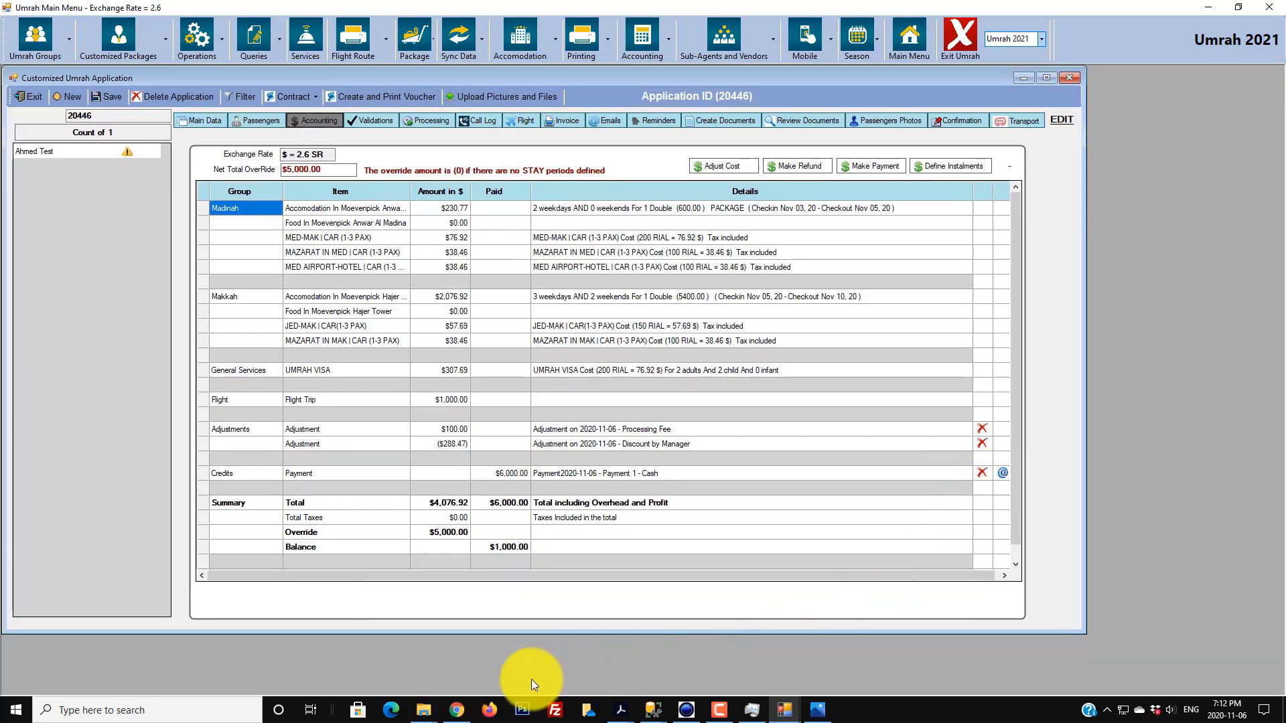
pyautogui.click(456, 710)
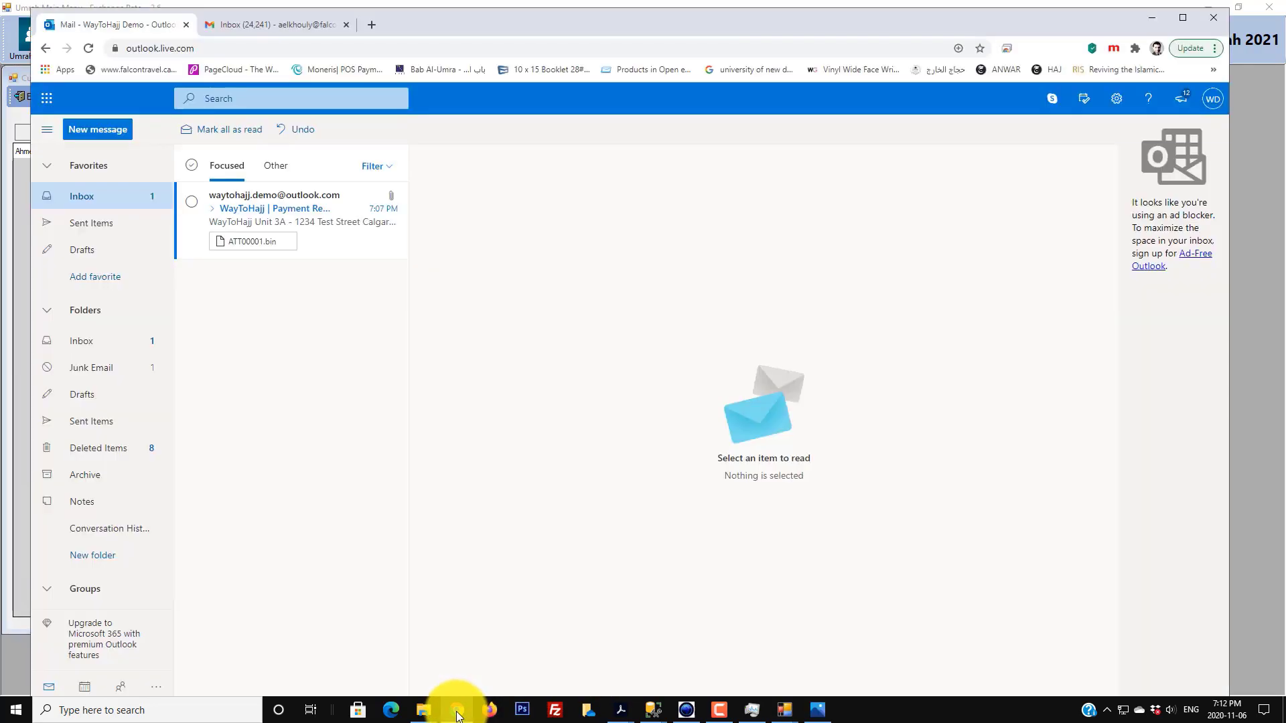
pyautogui.click(280, 193)
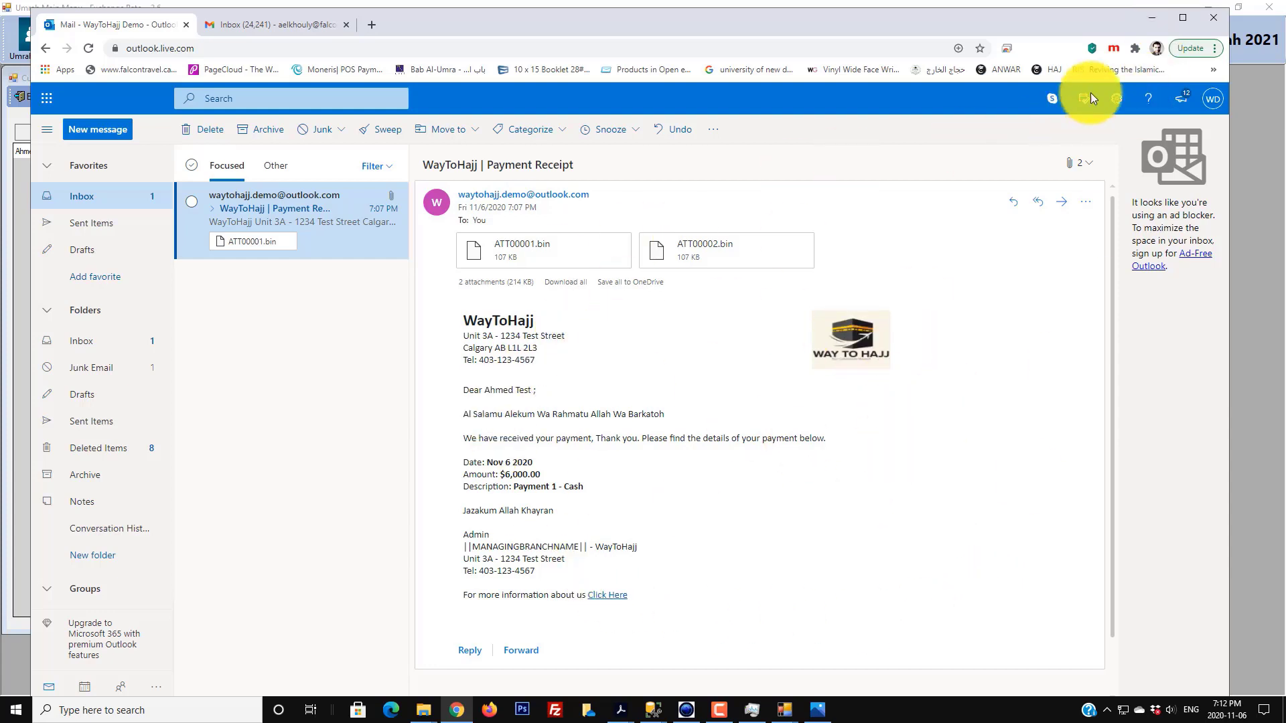
pyautogui.click(1160, 14)
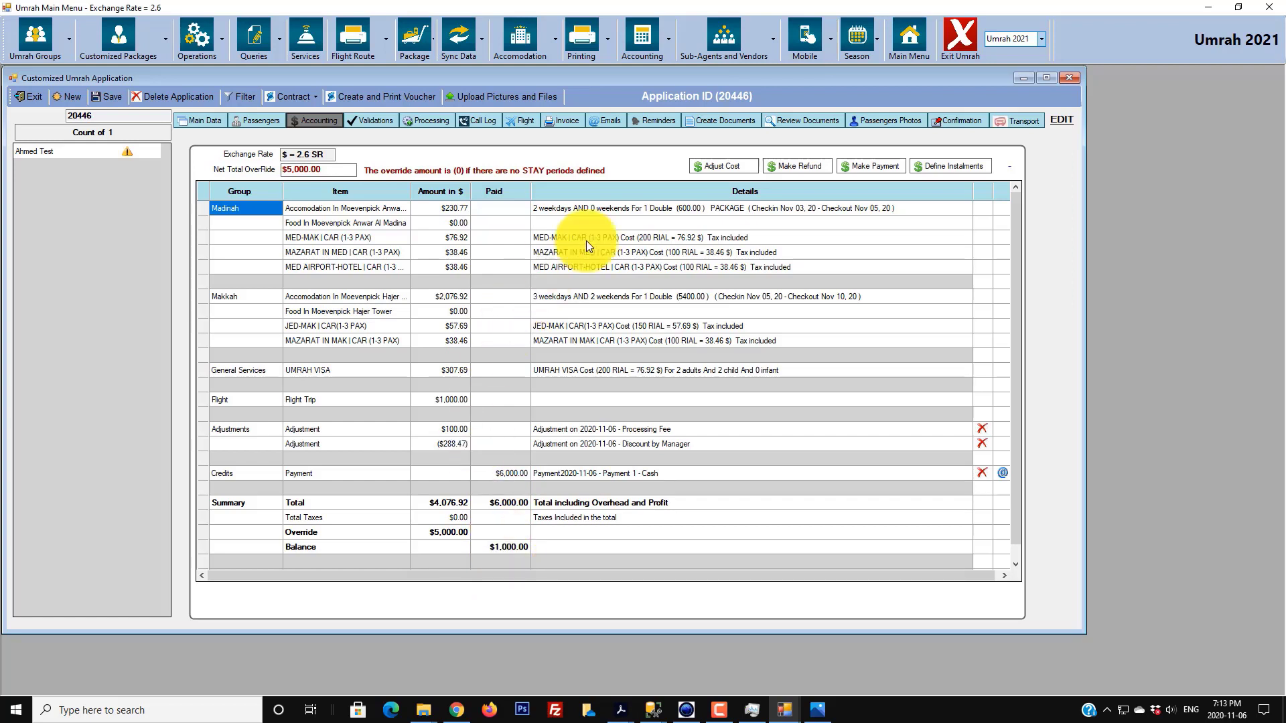
# - Record a $1,000 Check refund 'Refund to Client', noting the overpayment and Chq #1234
pyautogui.click(801, 167)
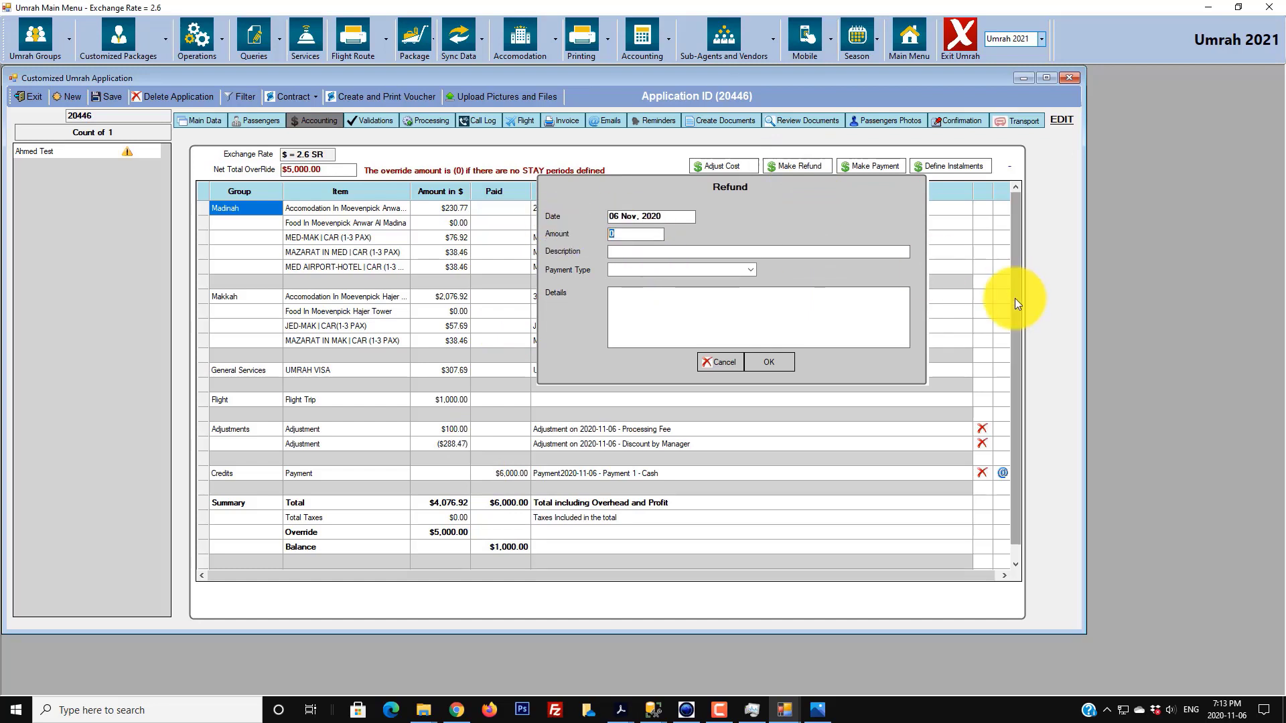
pyautogui.write('1000')
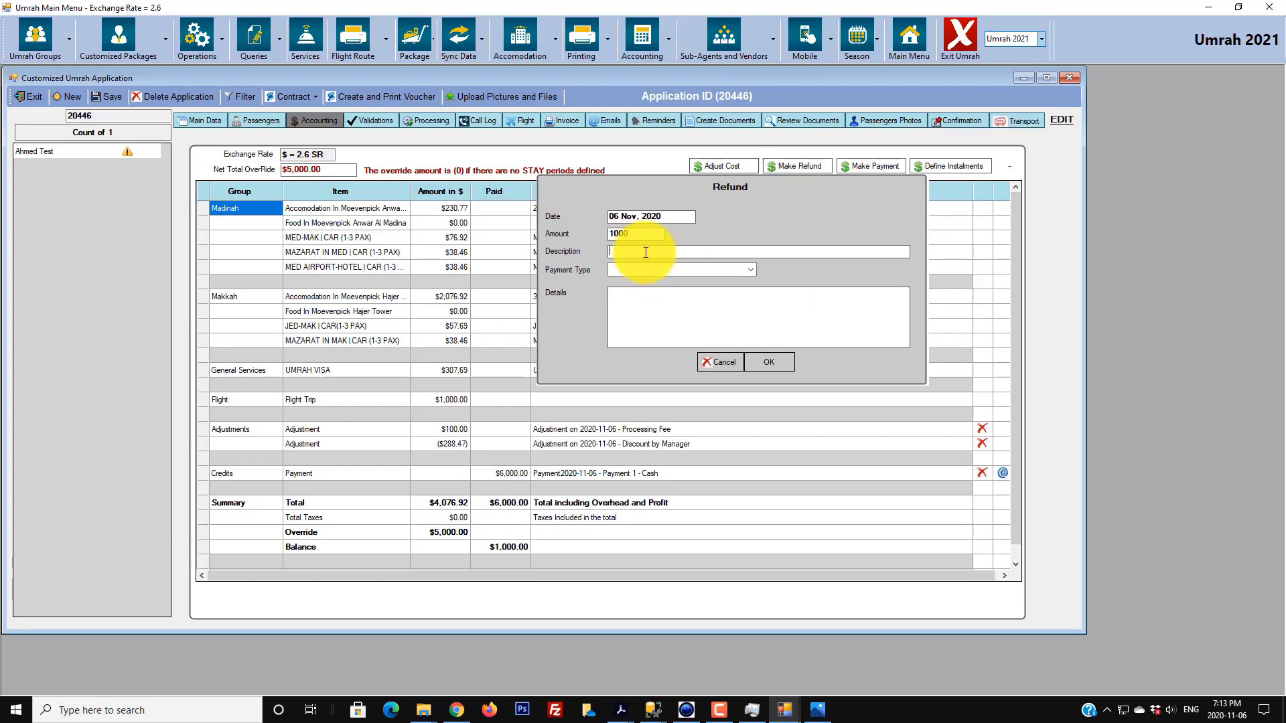
pyautogui.click(645, 252)
pyautogui.write('Refund to Client')
pyautogui.click(753, 273)
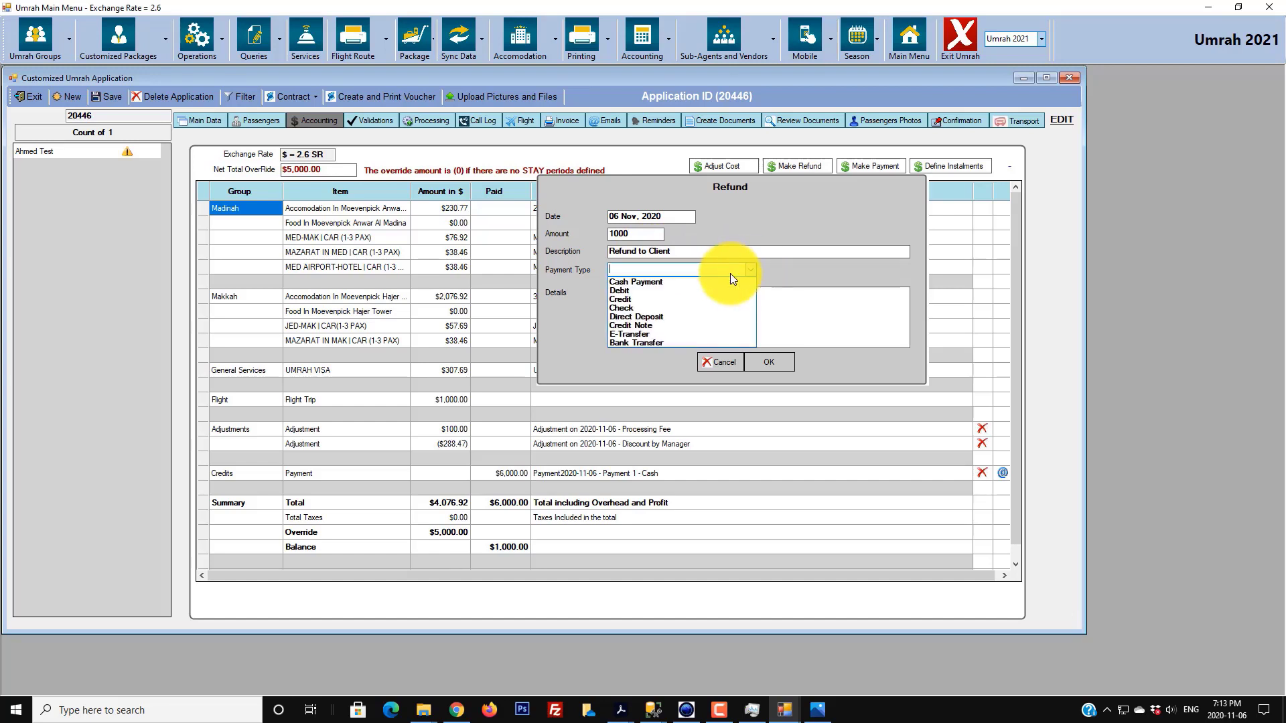
pyautogui.click(646, 309)
pyautogui.click(641, 308)
pyautogui.write('C')
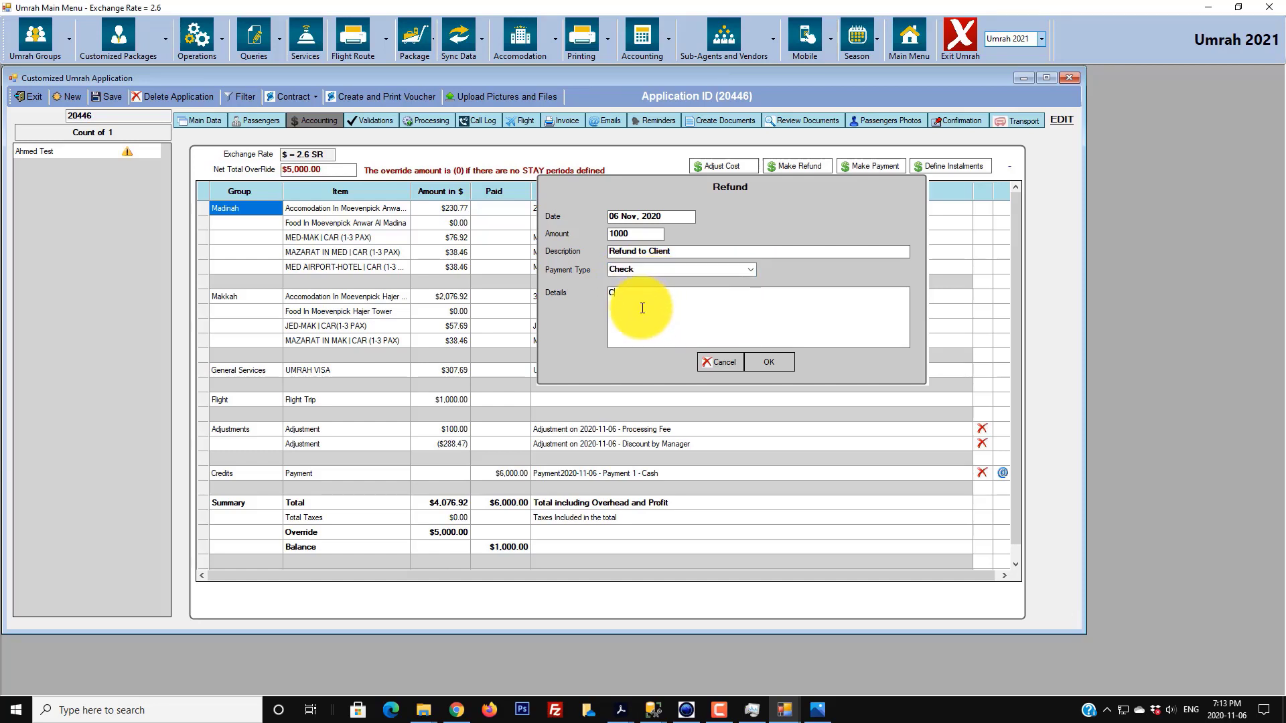
pyautogui.write('lient overpaid us by 1000, refund approved by Ahmed Chq #1234')
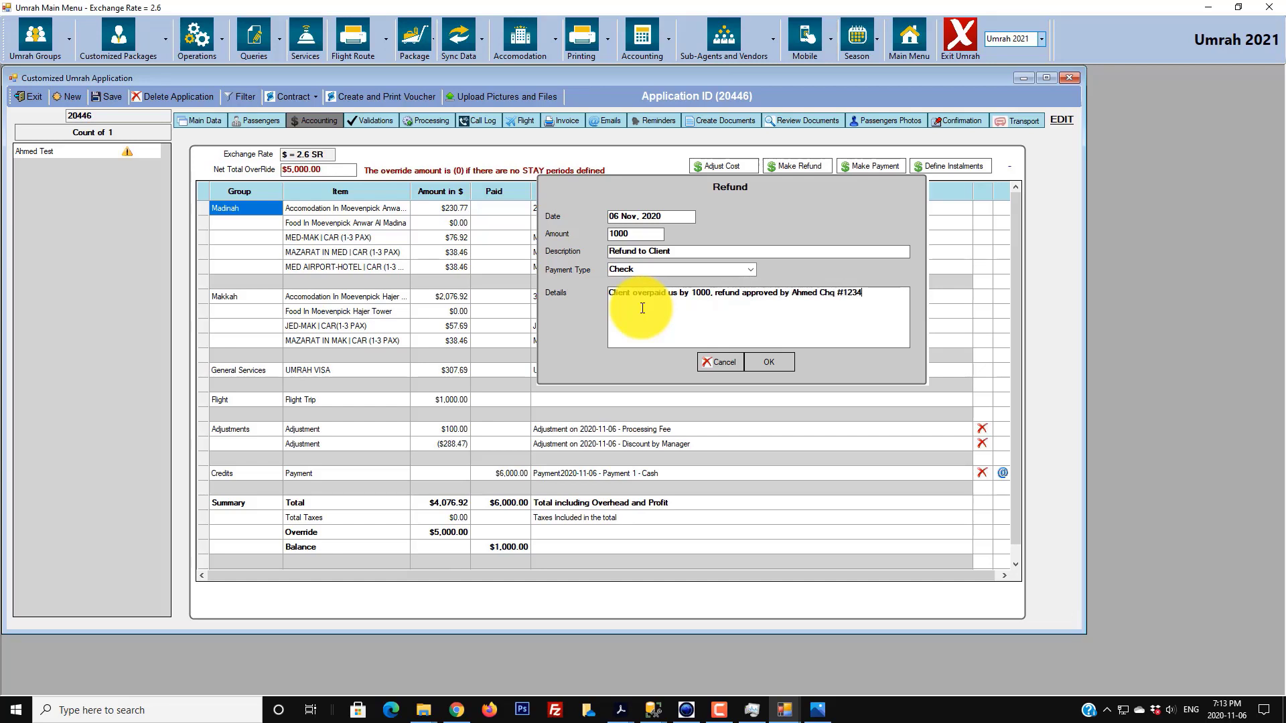
pyautogui.click(762, 356)
pyautogui.click(737, 369)
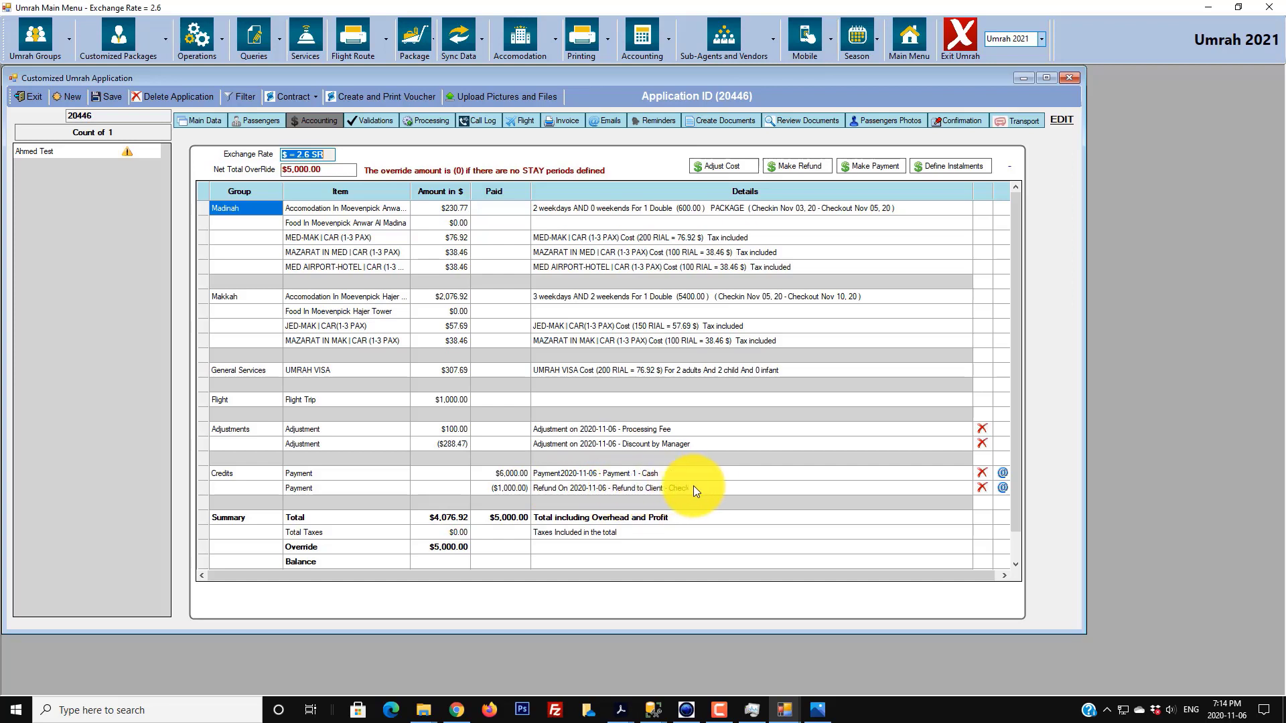
pyautogui.click(1004, 488)
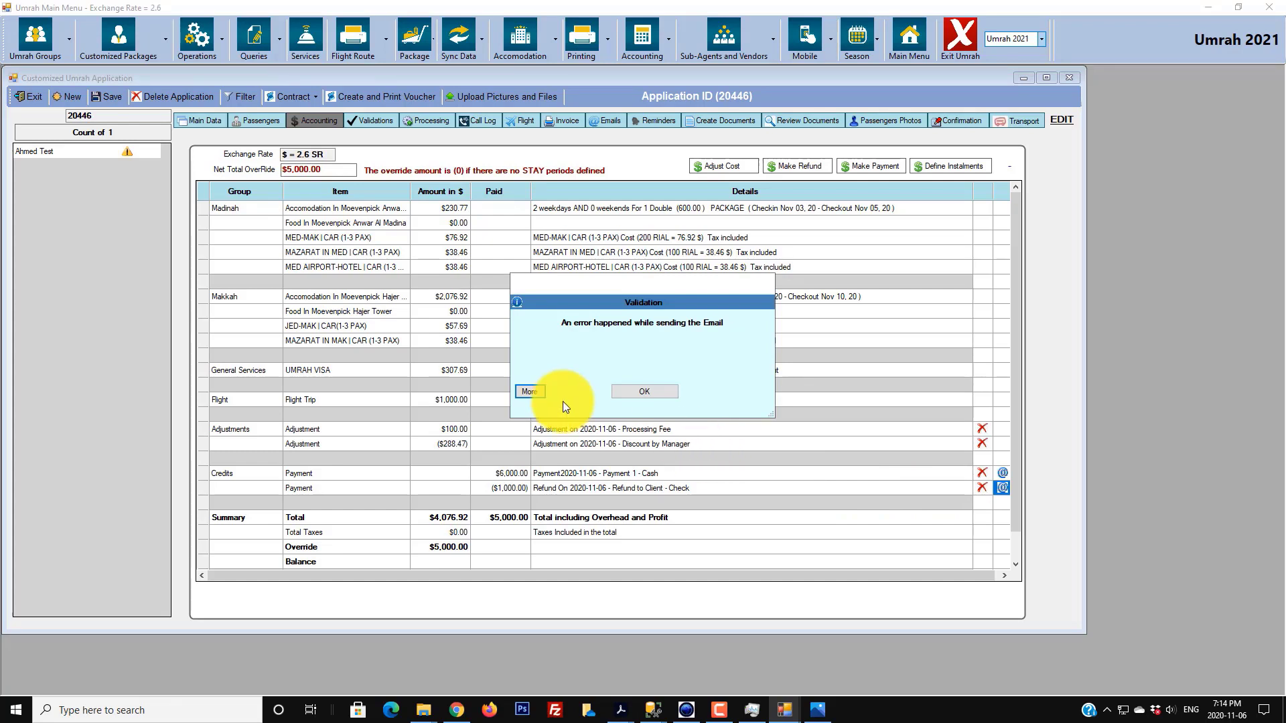
pyautogui.click(539, 392)
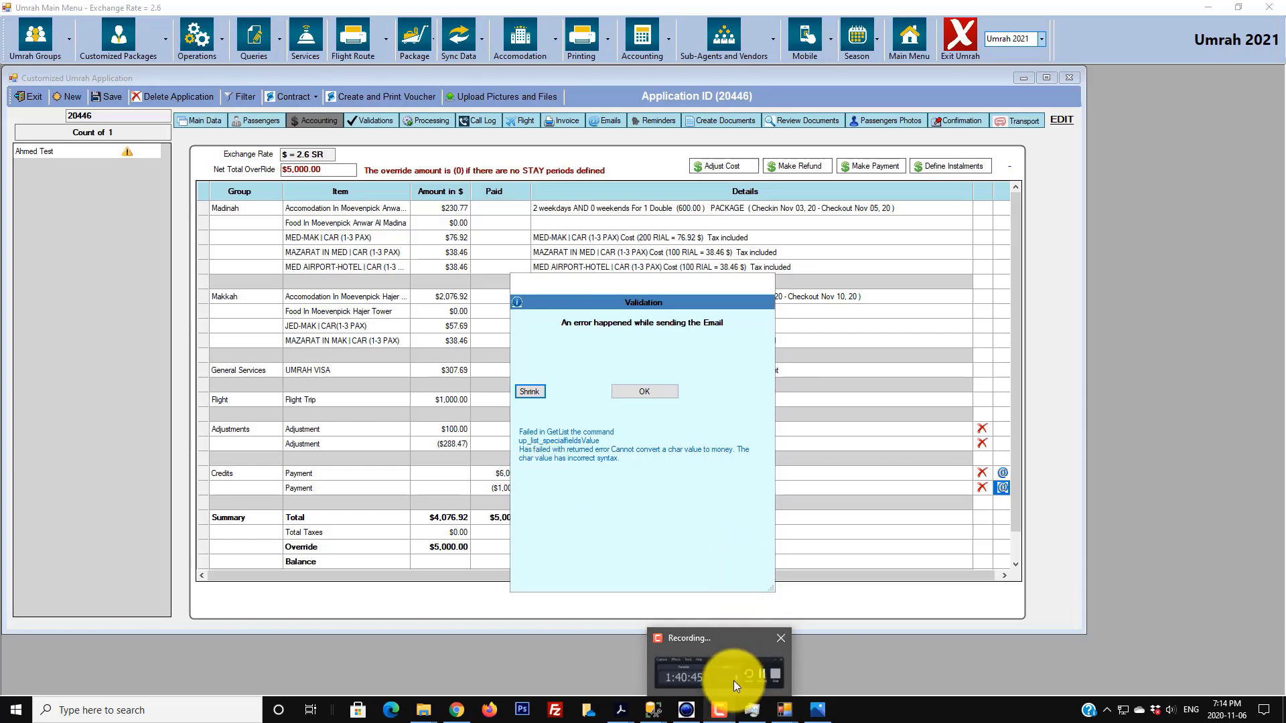
pyautogui.click(735, 679)
pyautogui.click(1216, 546)
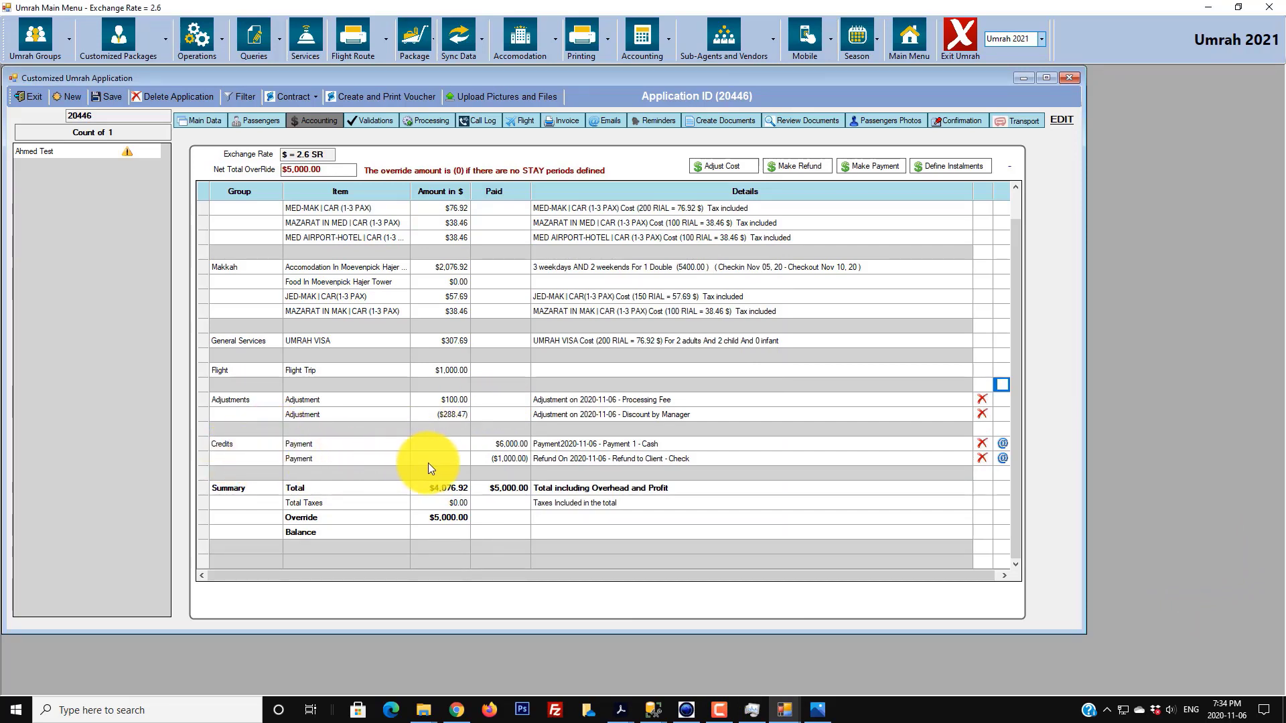
# - Email the receipt for the payment row under Credits and acknowledge the sent message
pyautogui.click(510, 458)
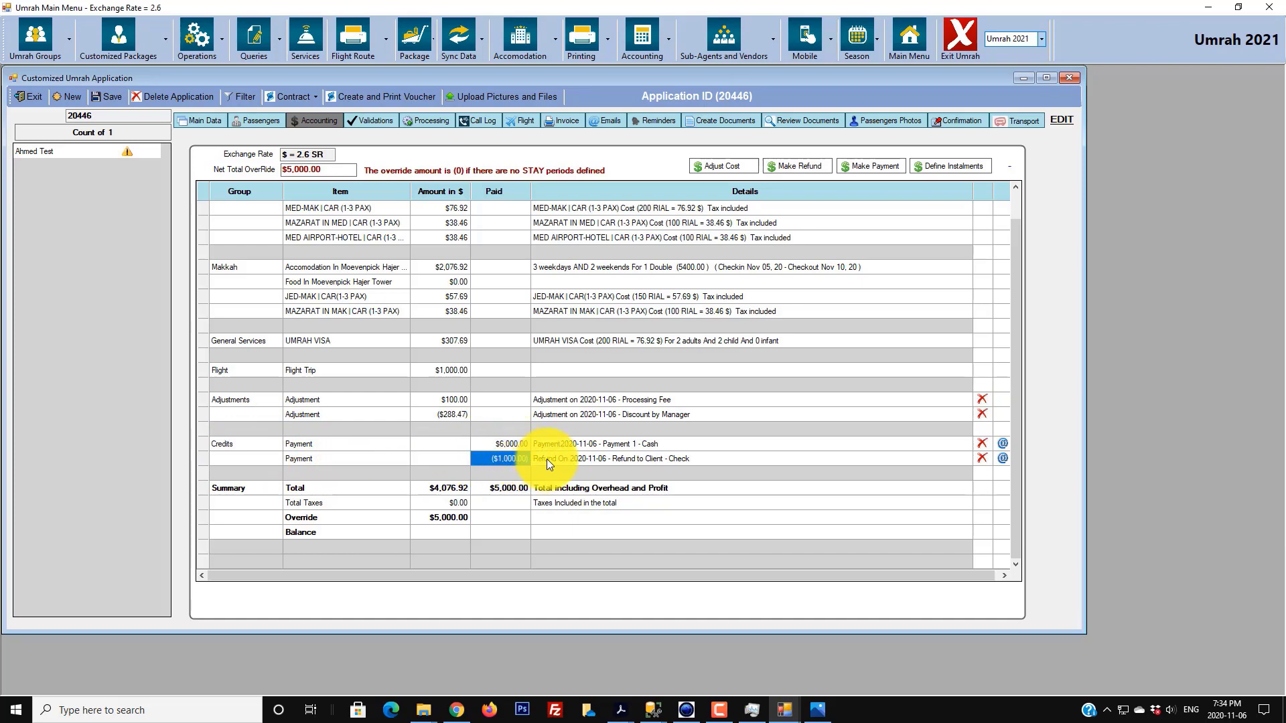
pyautogui.click(1002, 444)
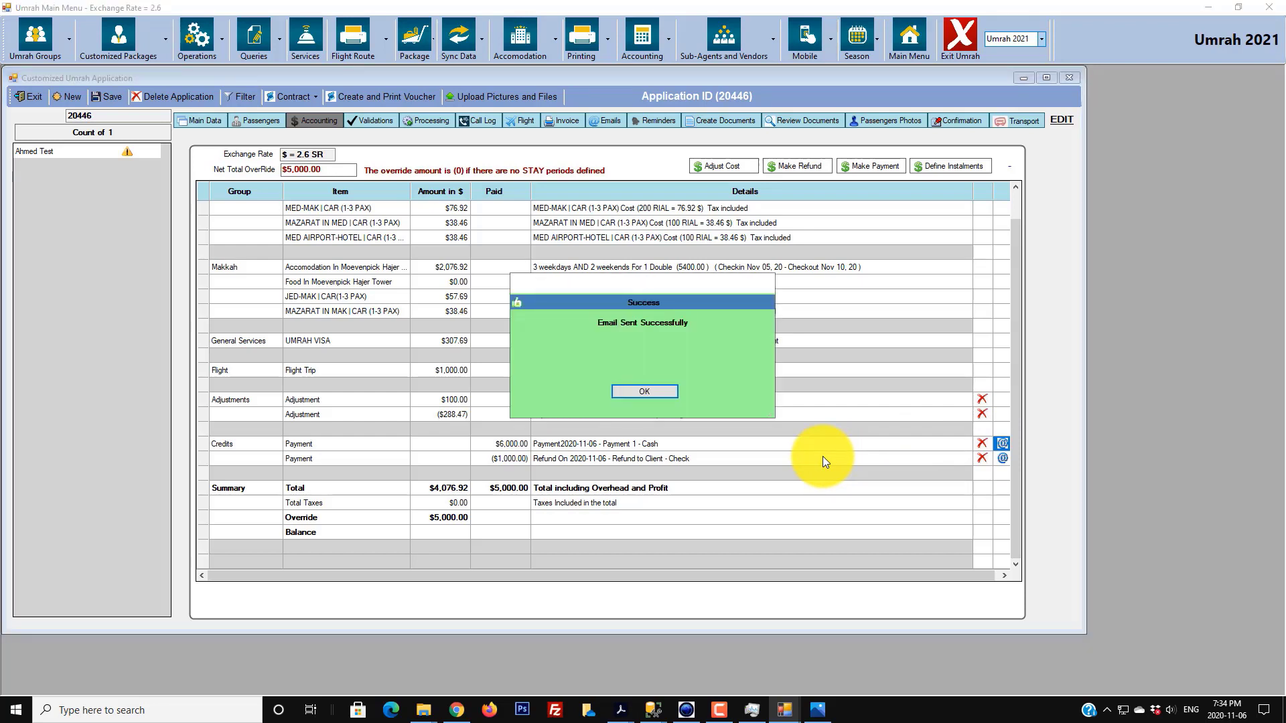
pyautogui.click(655, 395)
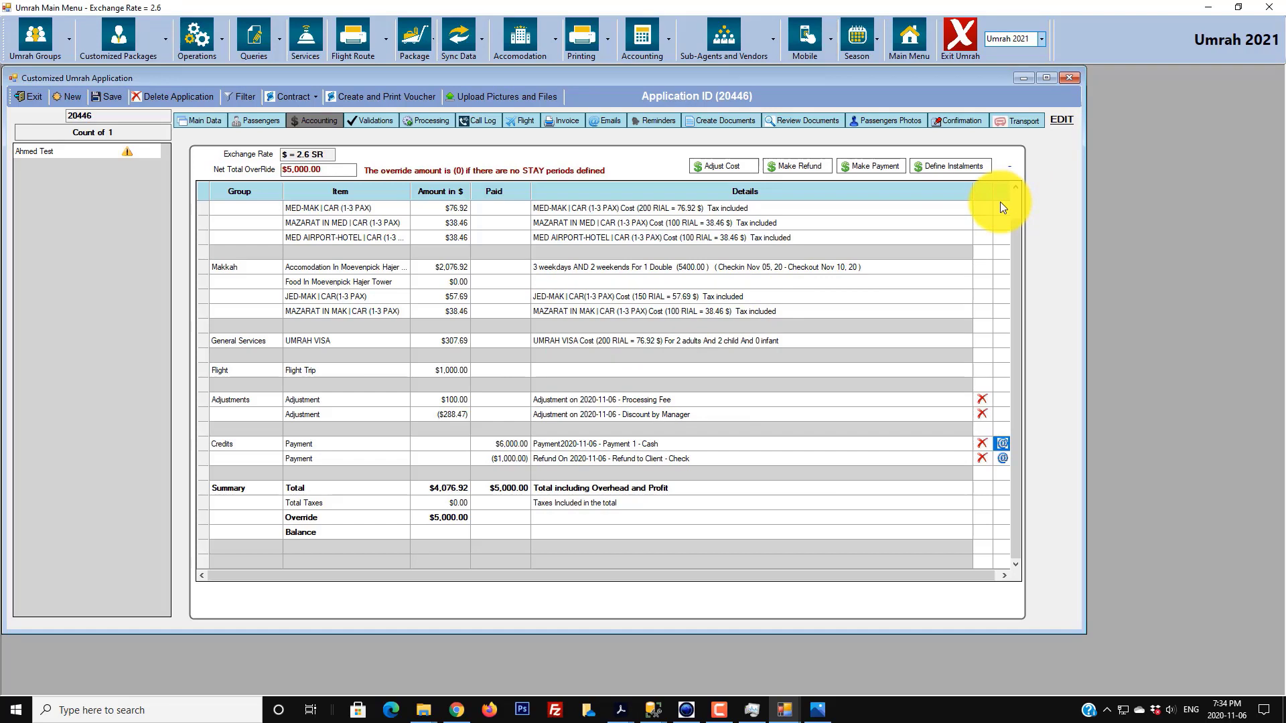
# - Open the Instalments window, try a new instalment, and exit without defining any
pyautogui.click(962, 164)
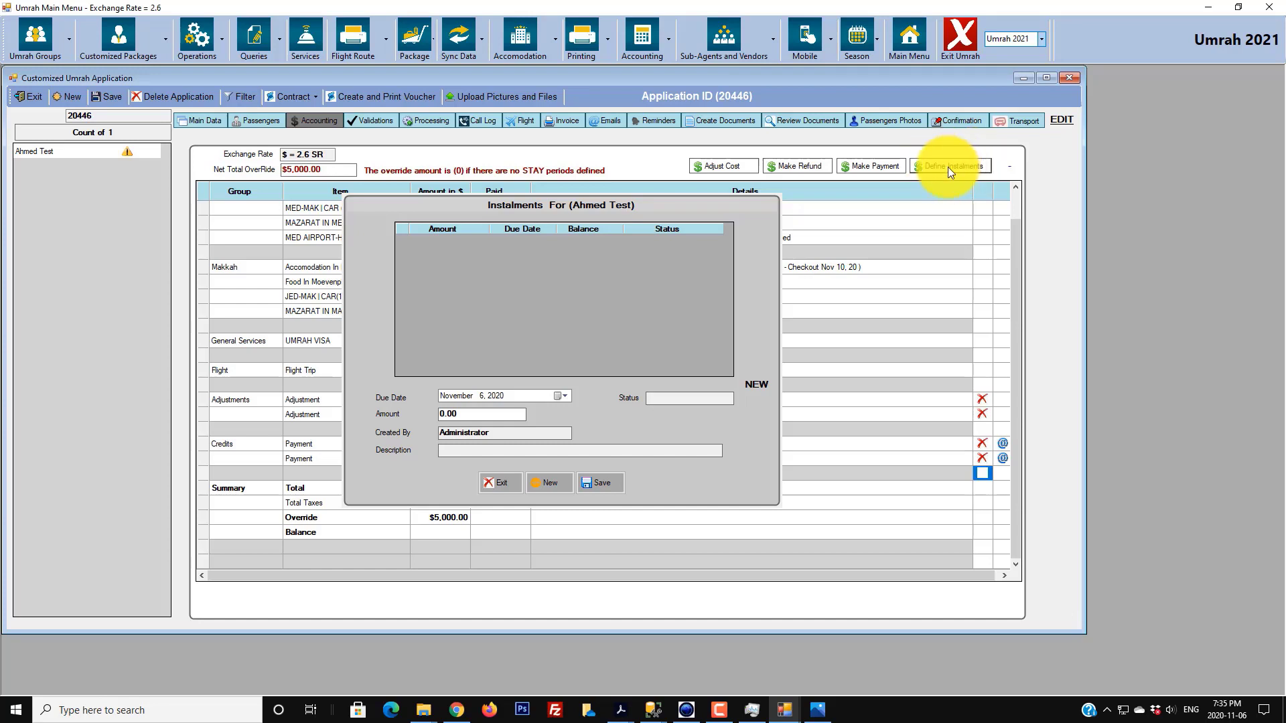
pyautogui.click(542, 484)
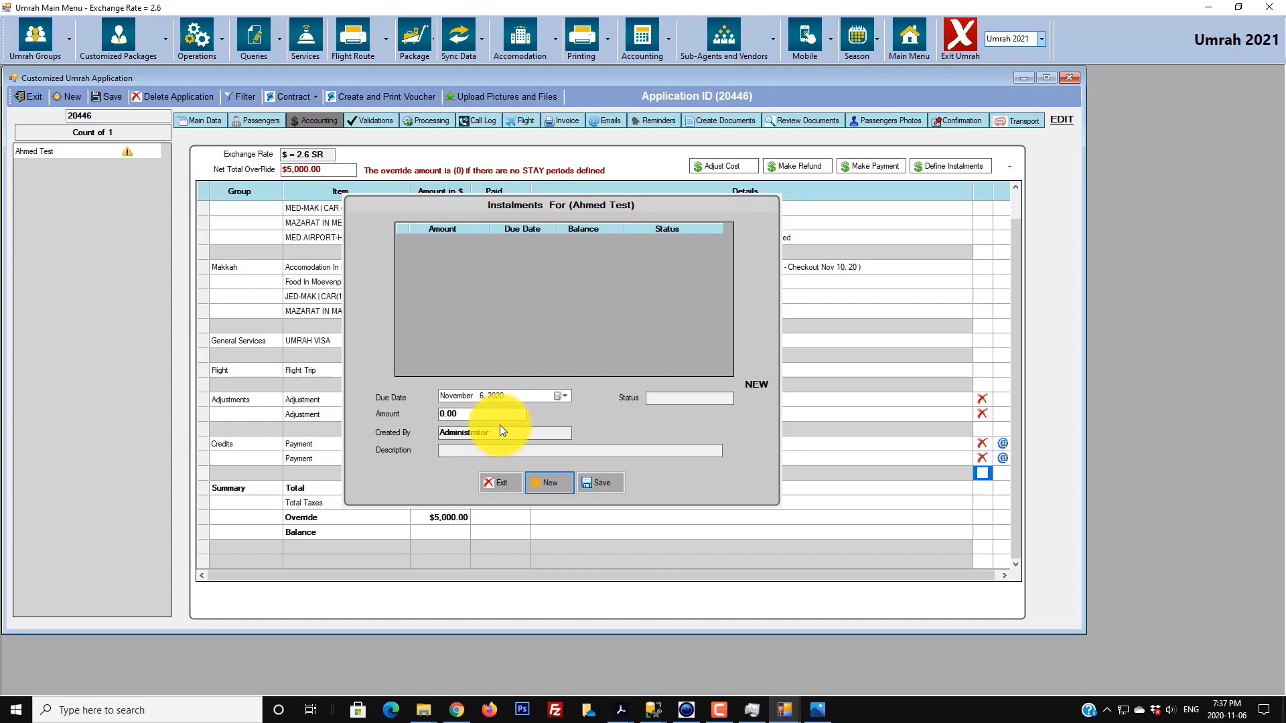
pyautogui.click(504, 477)
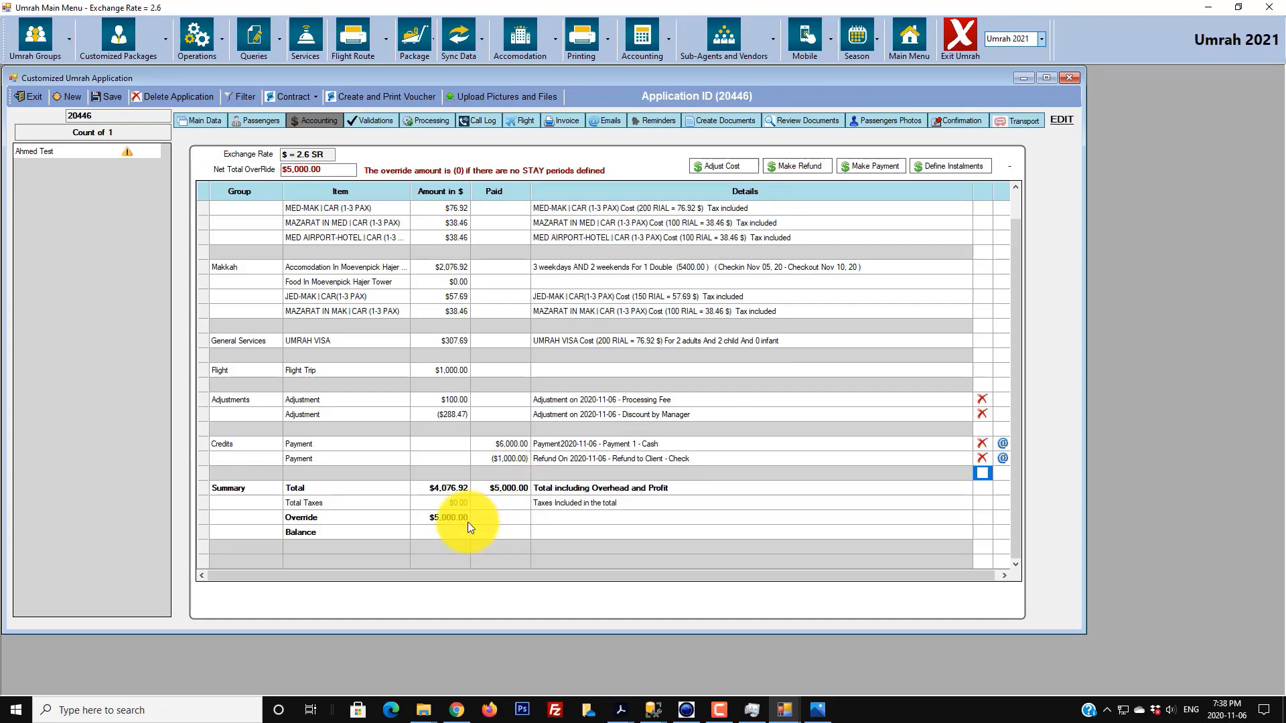
pyautogui.click(384, 120)
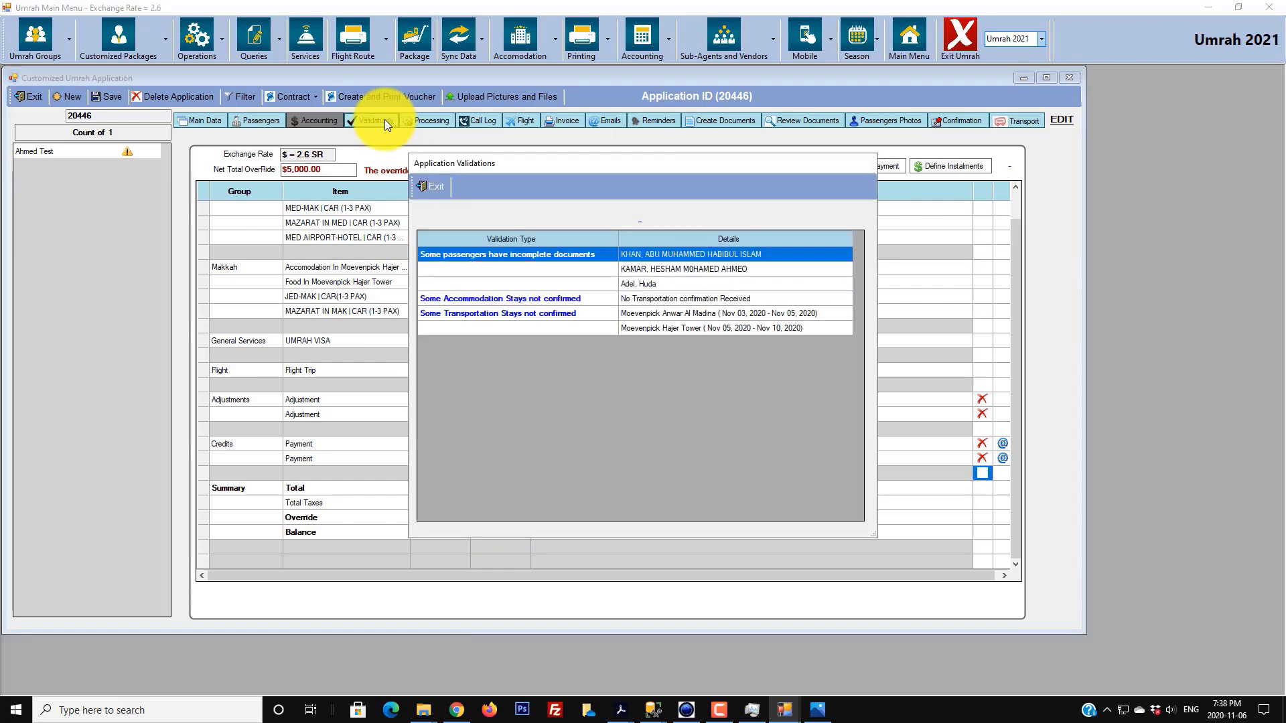
pyautogui.click(424, 182)
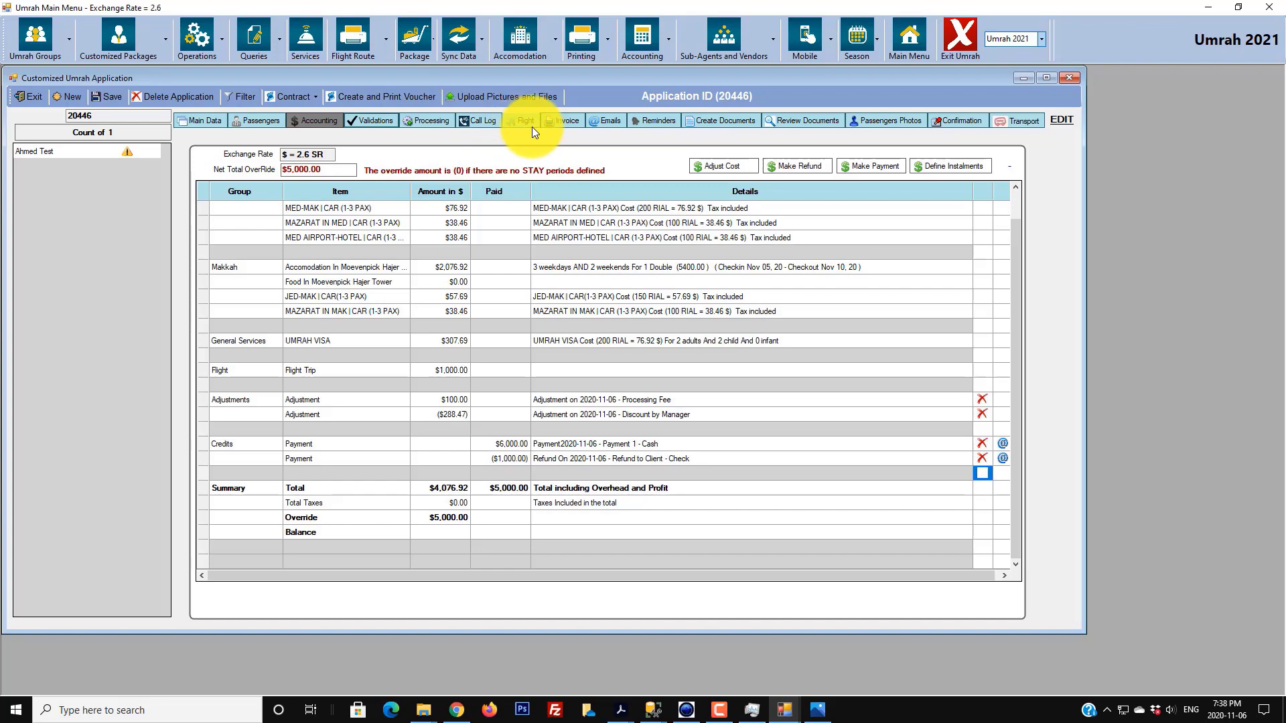
pyautogui.click(572, 123)
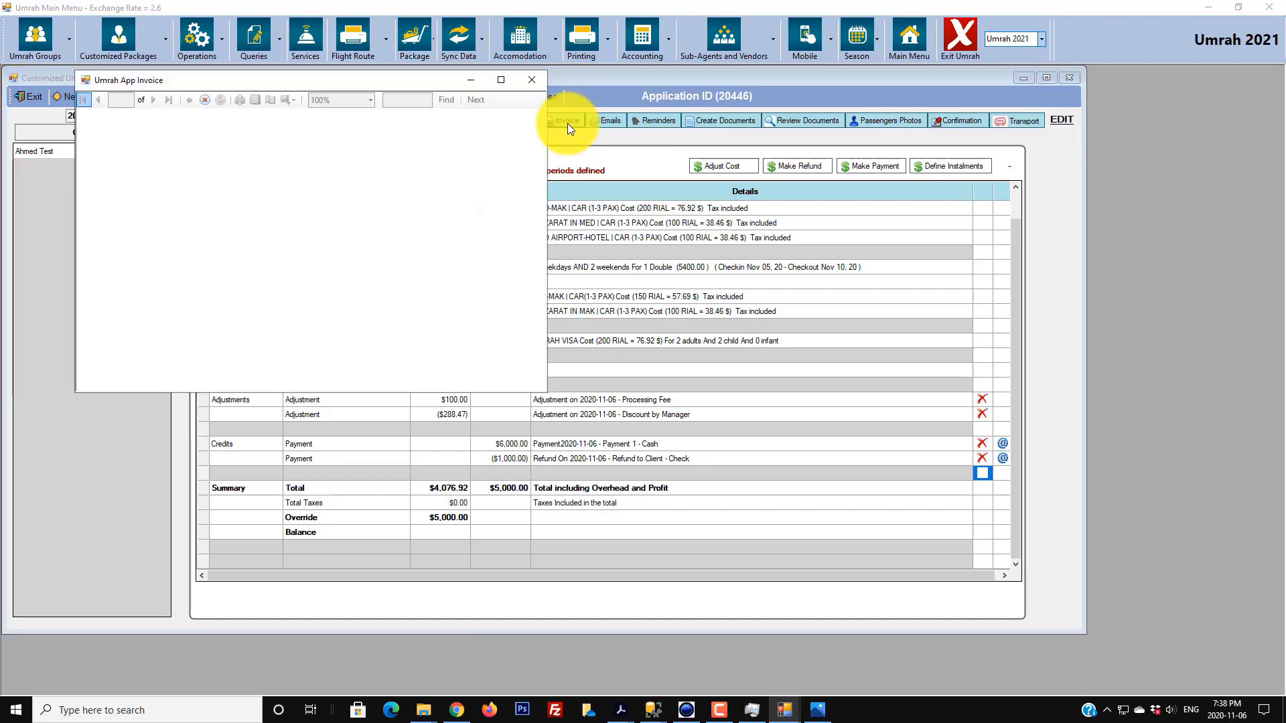
pyautogui.moveTo(544, 390); pyautogui.dragTo(636, 655)
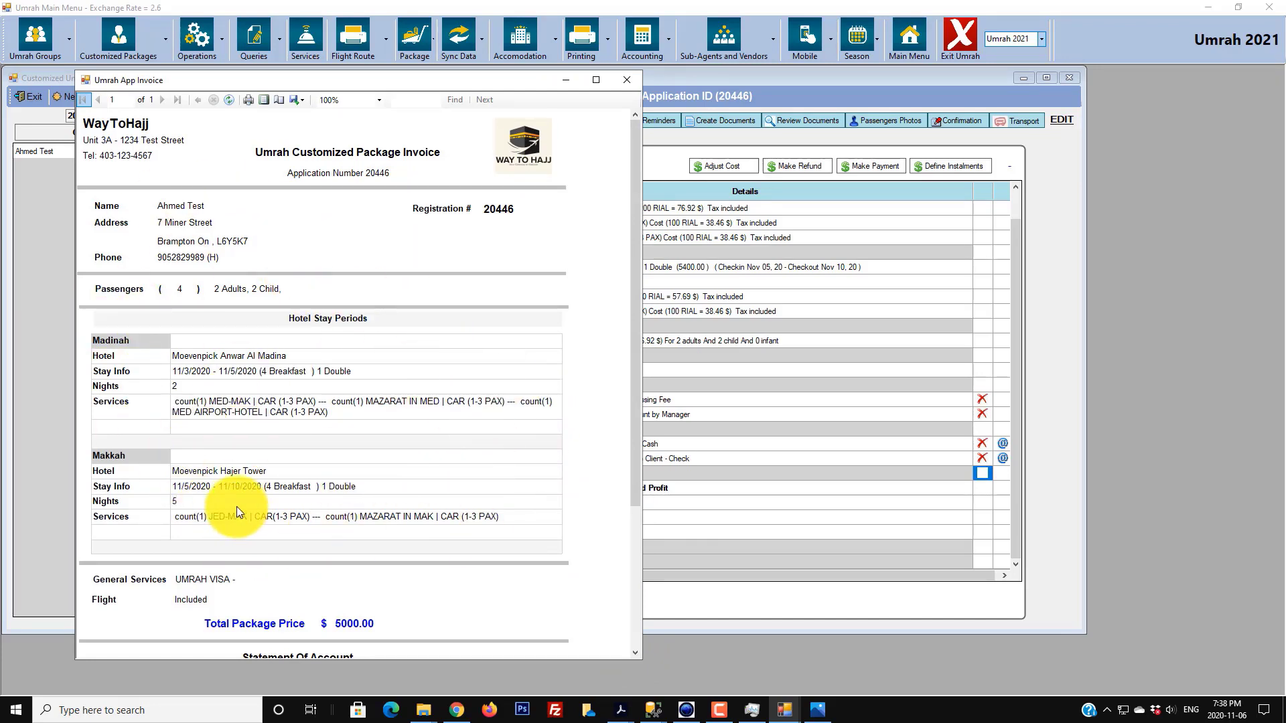
pyautogui.scroll(-3, 236, 507)
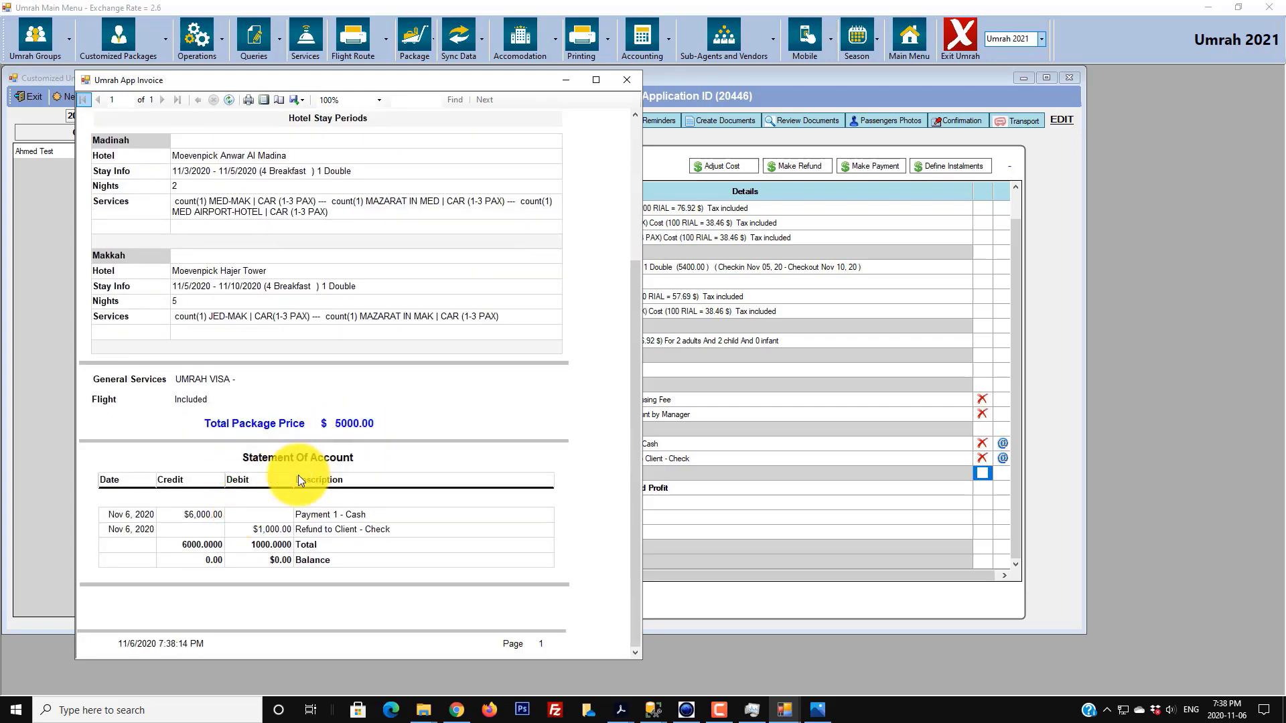
pyautogui.click(301, 100)
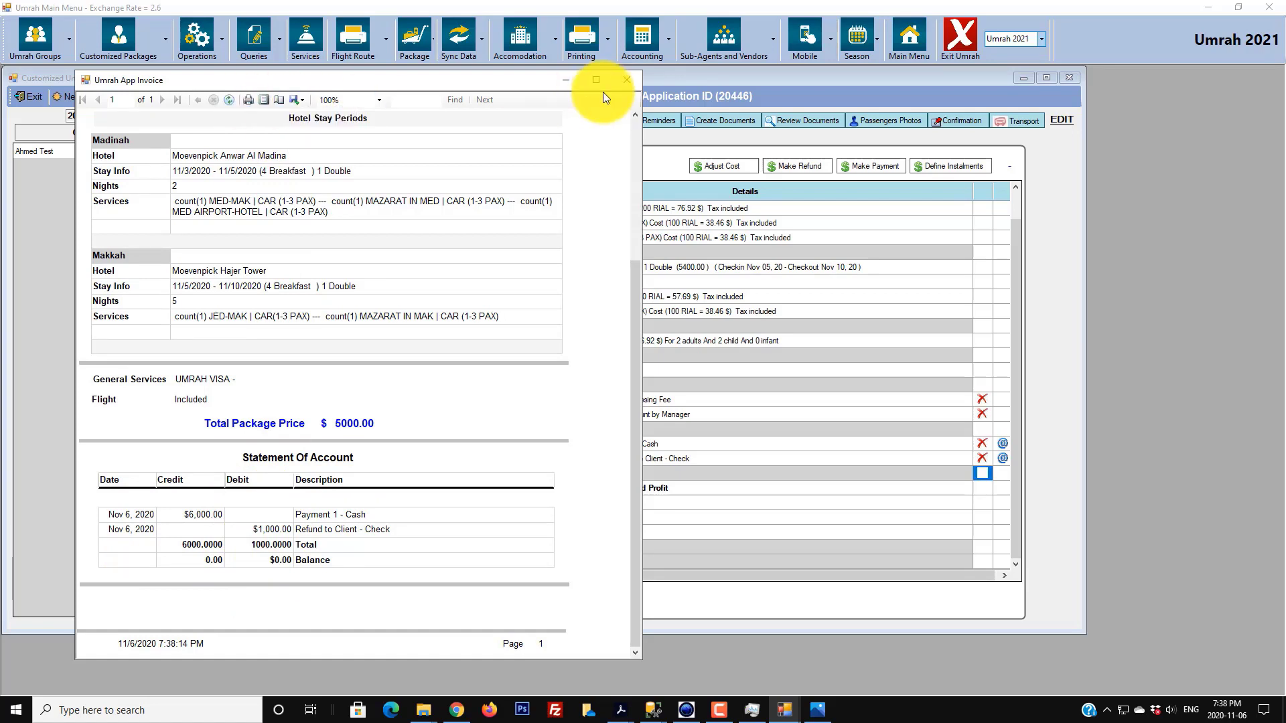
pyautogui.click(308, 94)
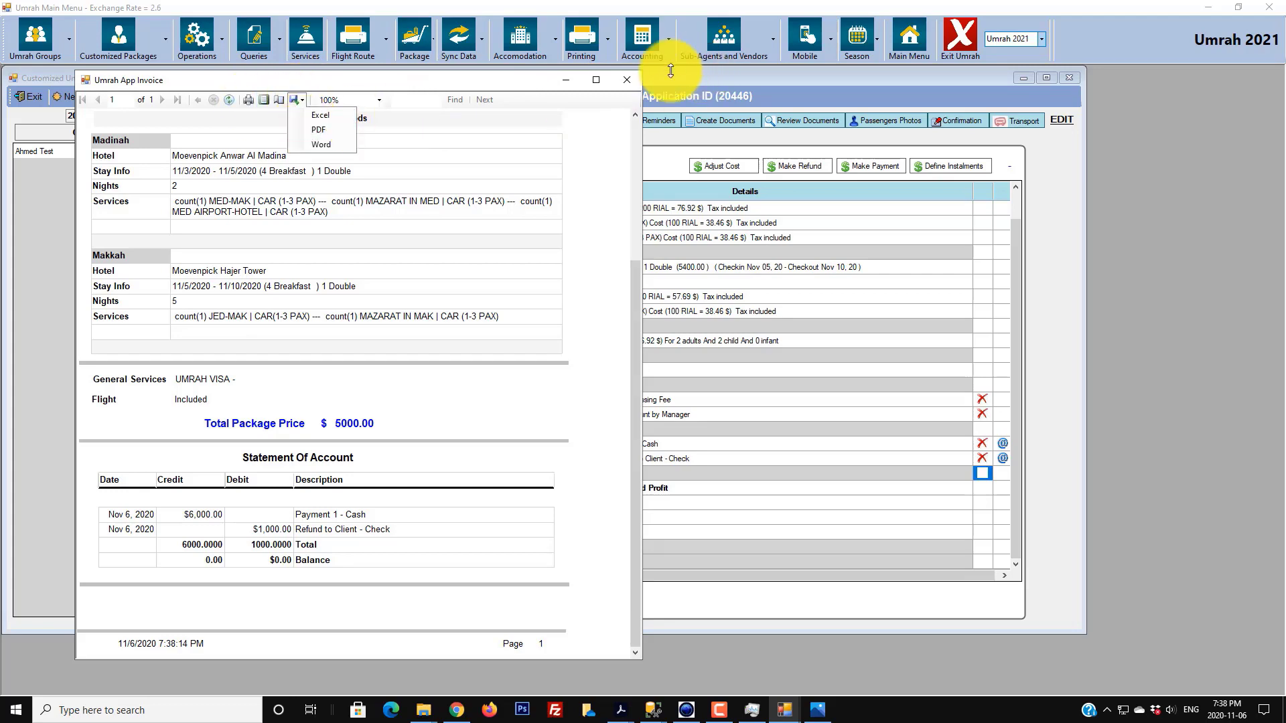
pyautogui.click(632, 85)
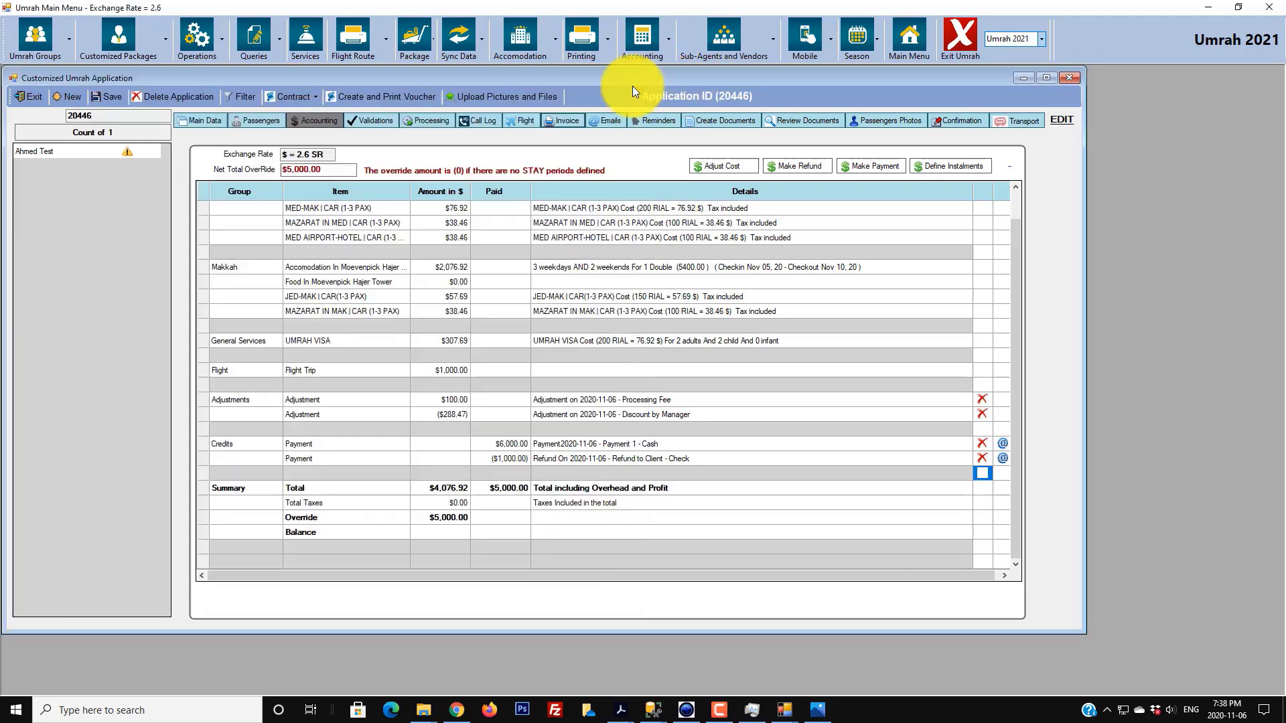
# - Send the Welcome Umrah Email to the applicant with the contract attached, then switch to Chrome
pyautogui.click(597, 120)
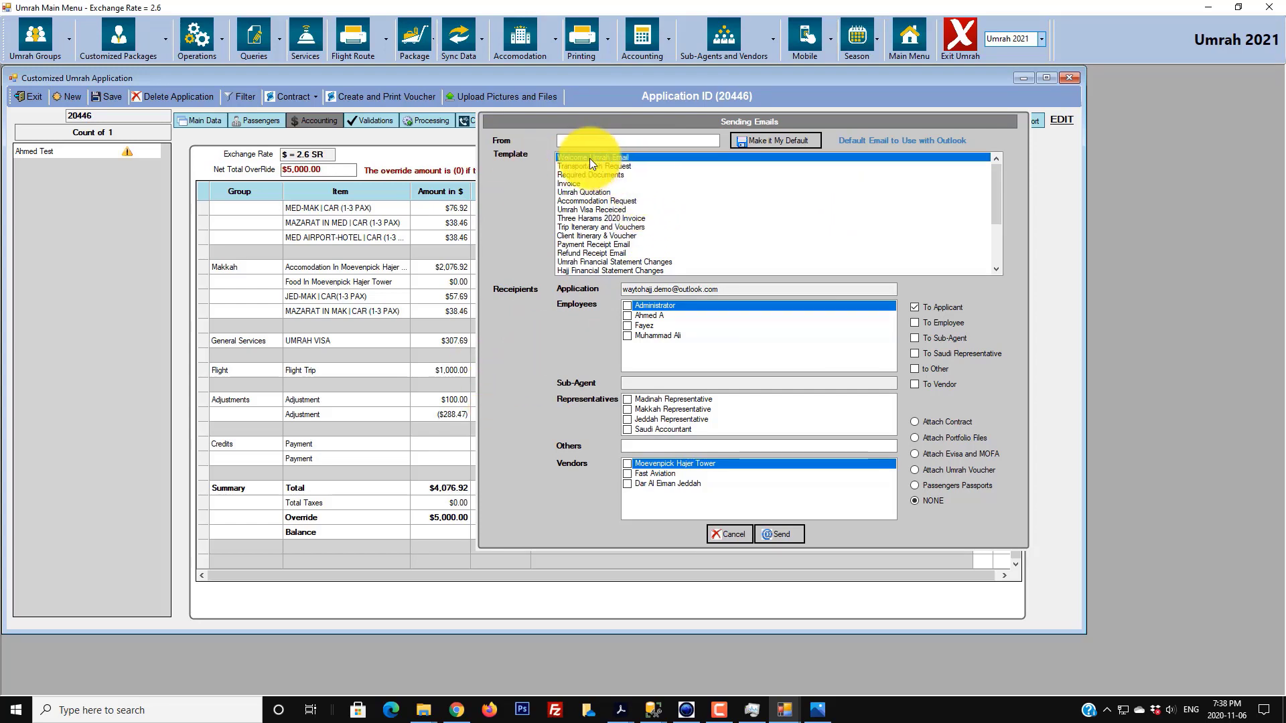
pyautogui.click(944, 422)
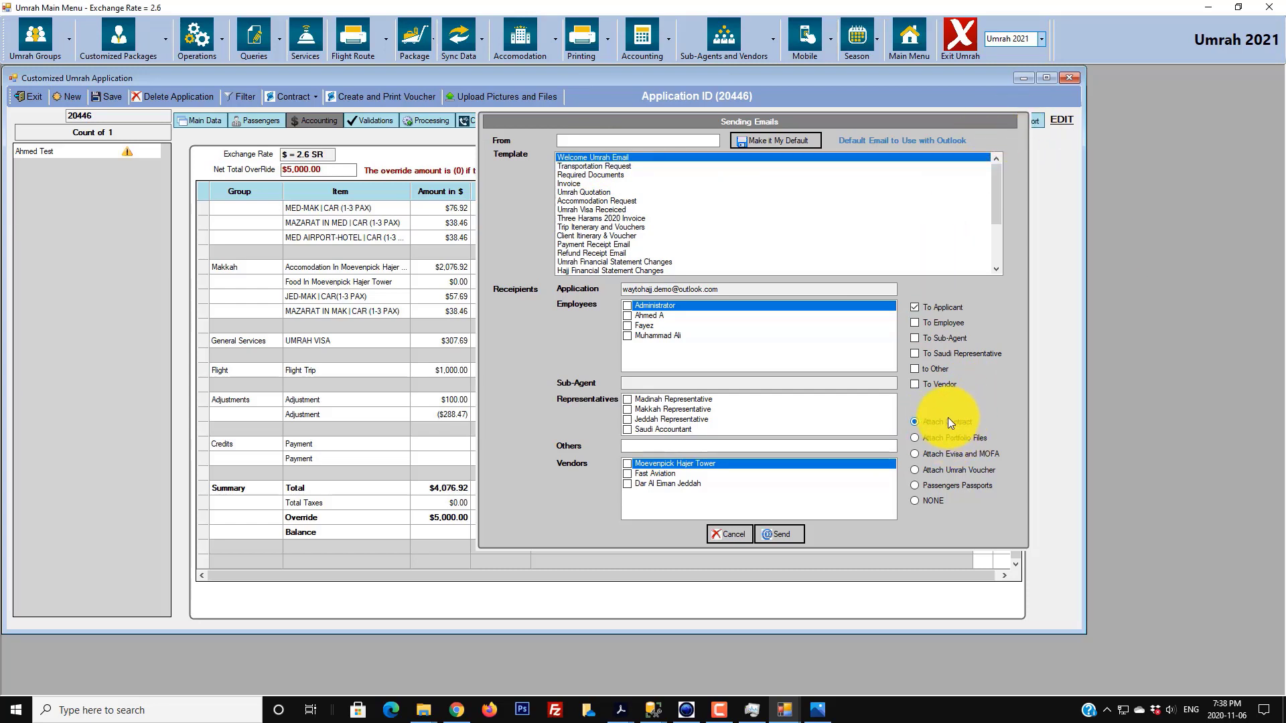
pyautogui.click(780, 534)
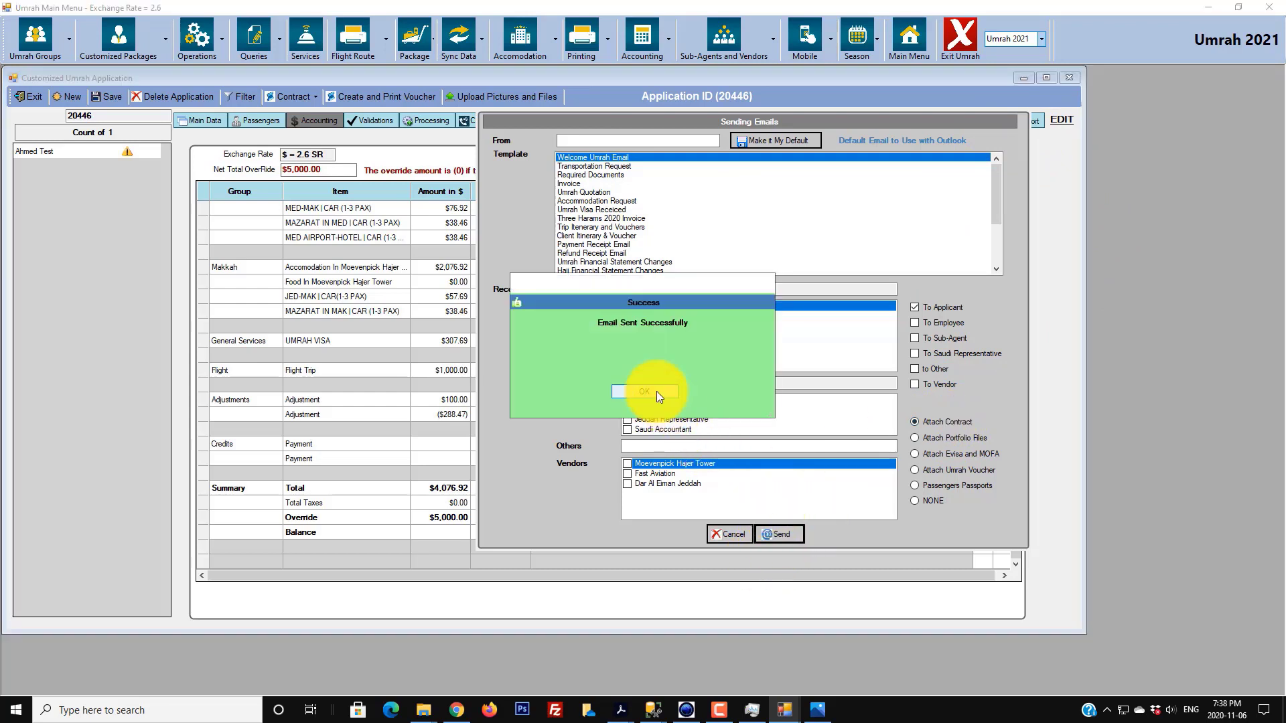
pyautogui.click(653, 393)
pyautogui.click(457, 706)
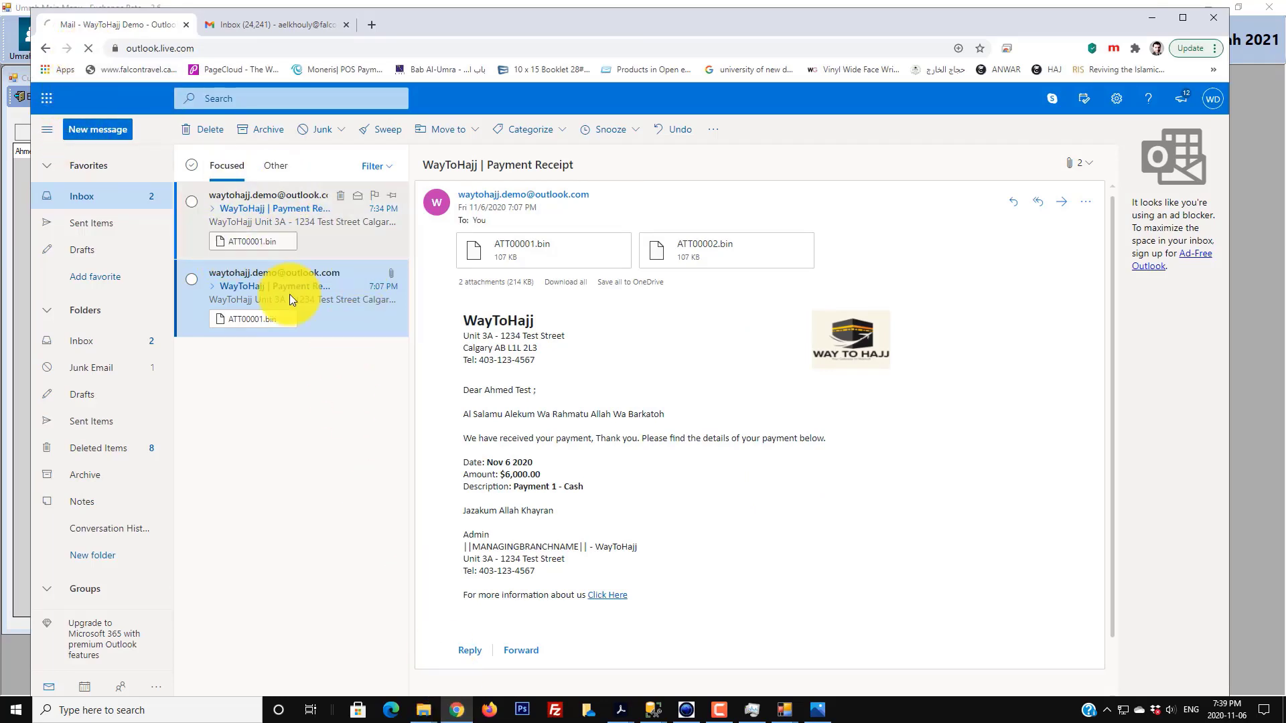
# - Open the Welcome Umrah Email, preview its service contract, then download 0020446_Service_Contract.doc to open it
pyautogui.click(276, 206)
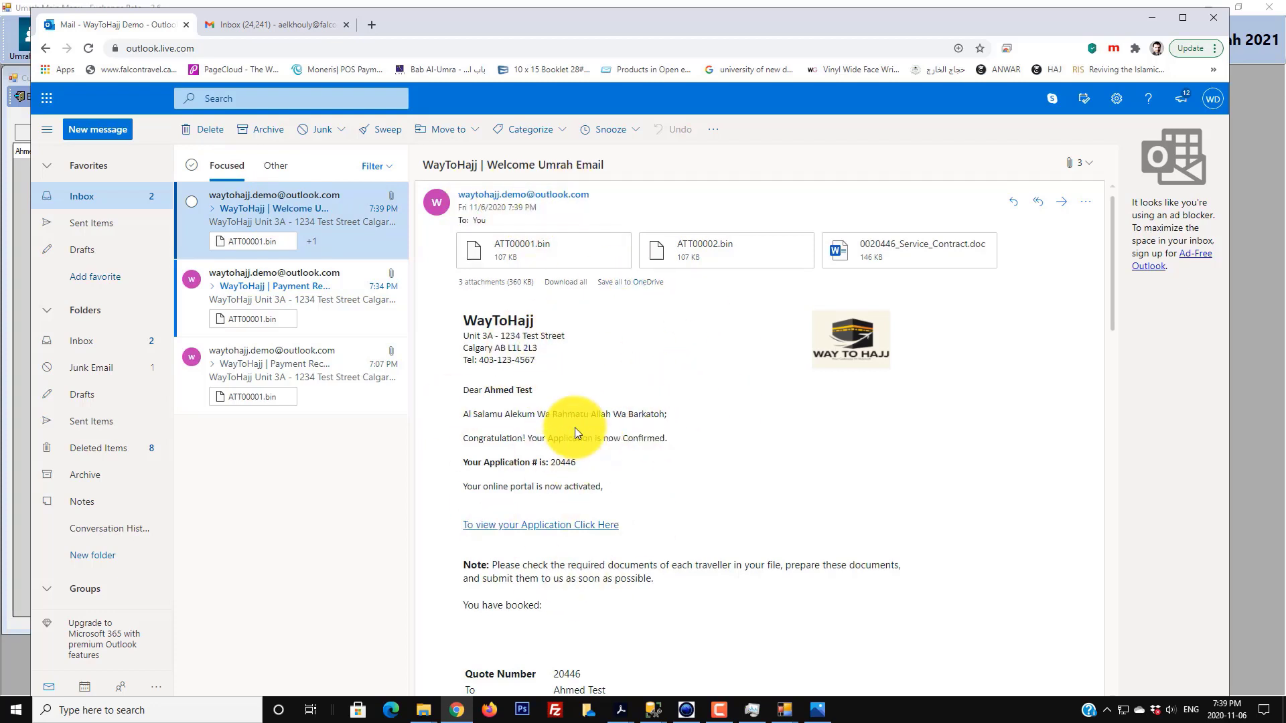
pyautogui.click(904, 250)
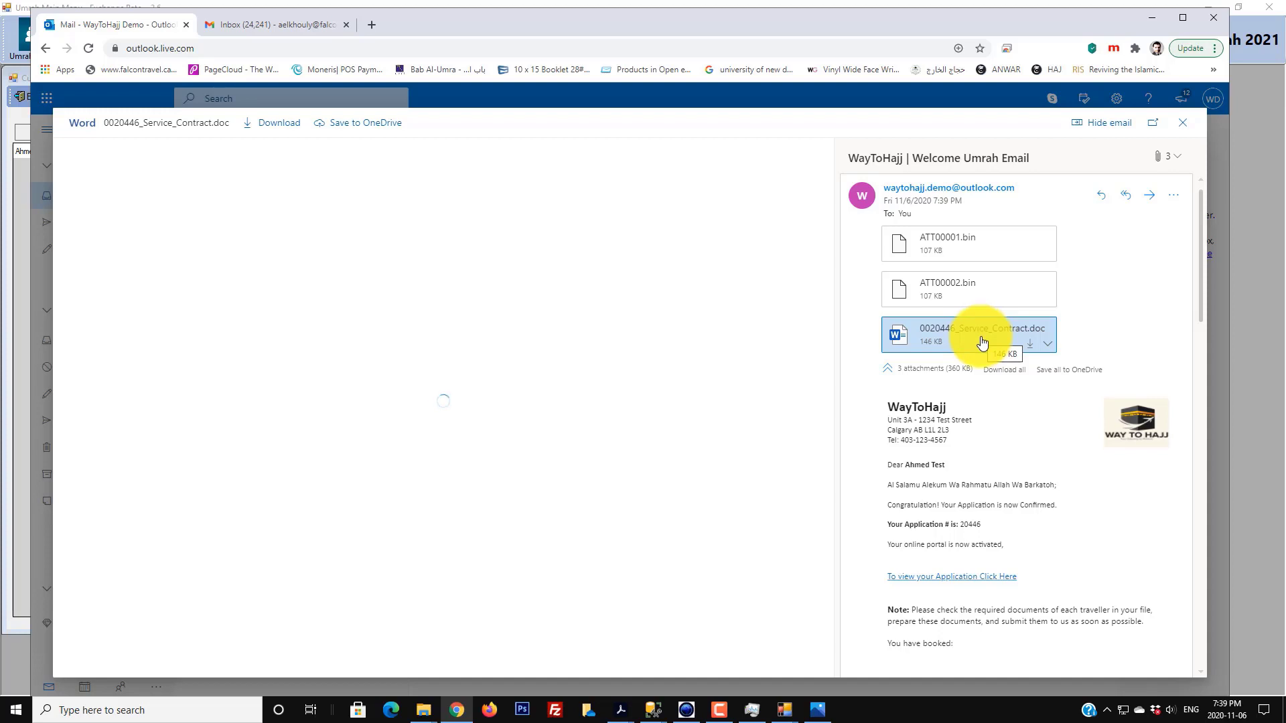
pyautogui.click(1182, 122)
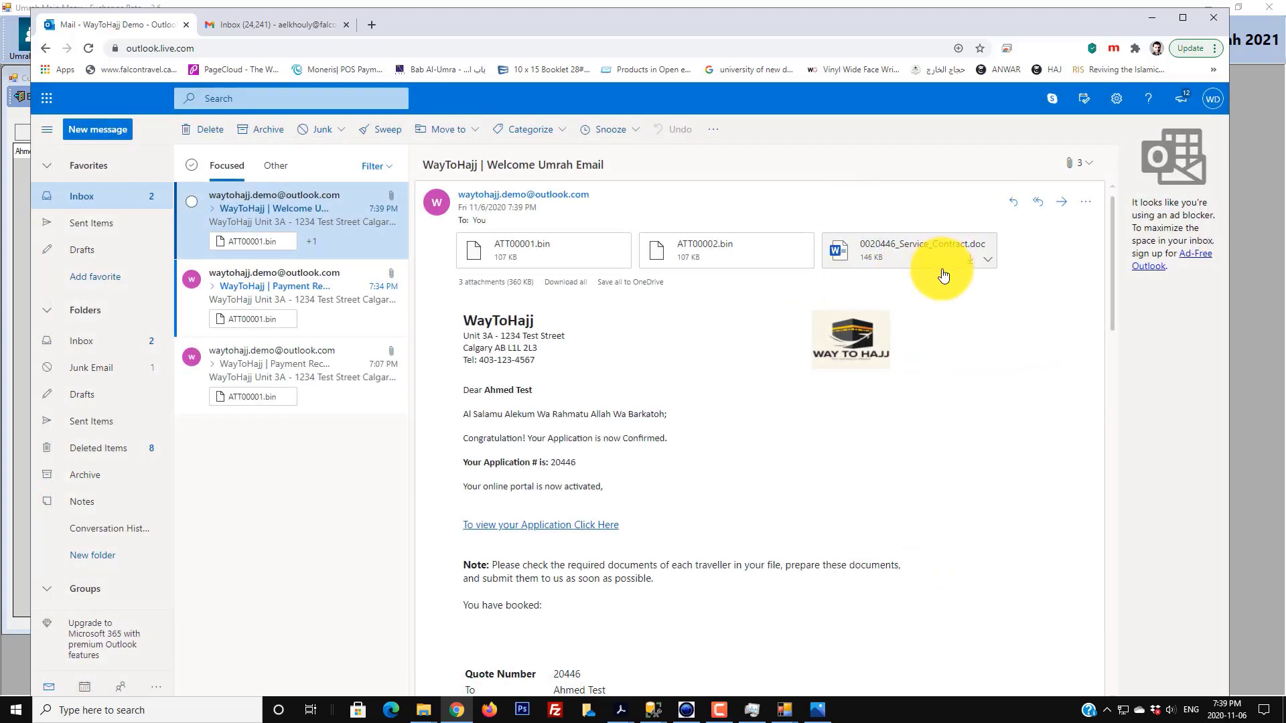
pyautogui.click(988, 265)
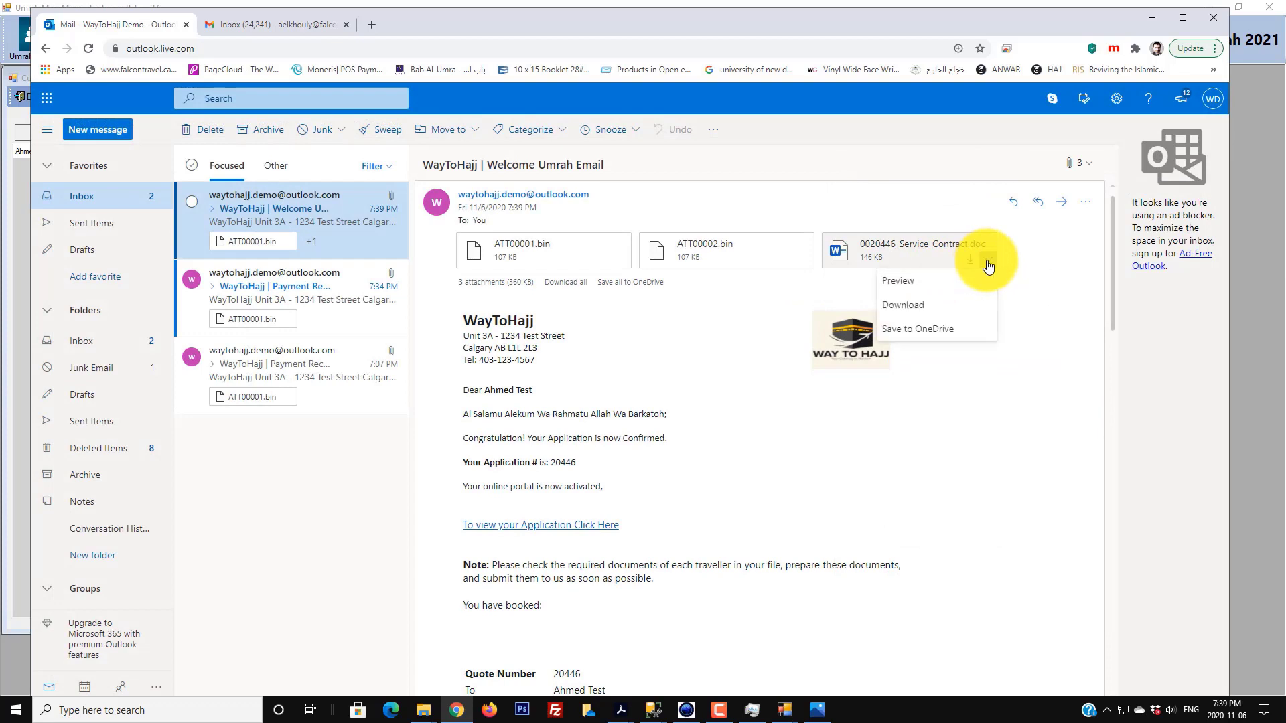
pyautogui.click(816, 387)
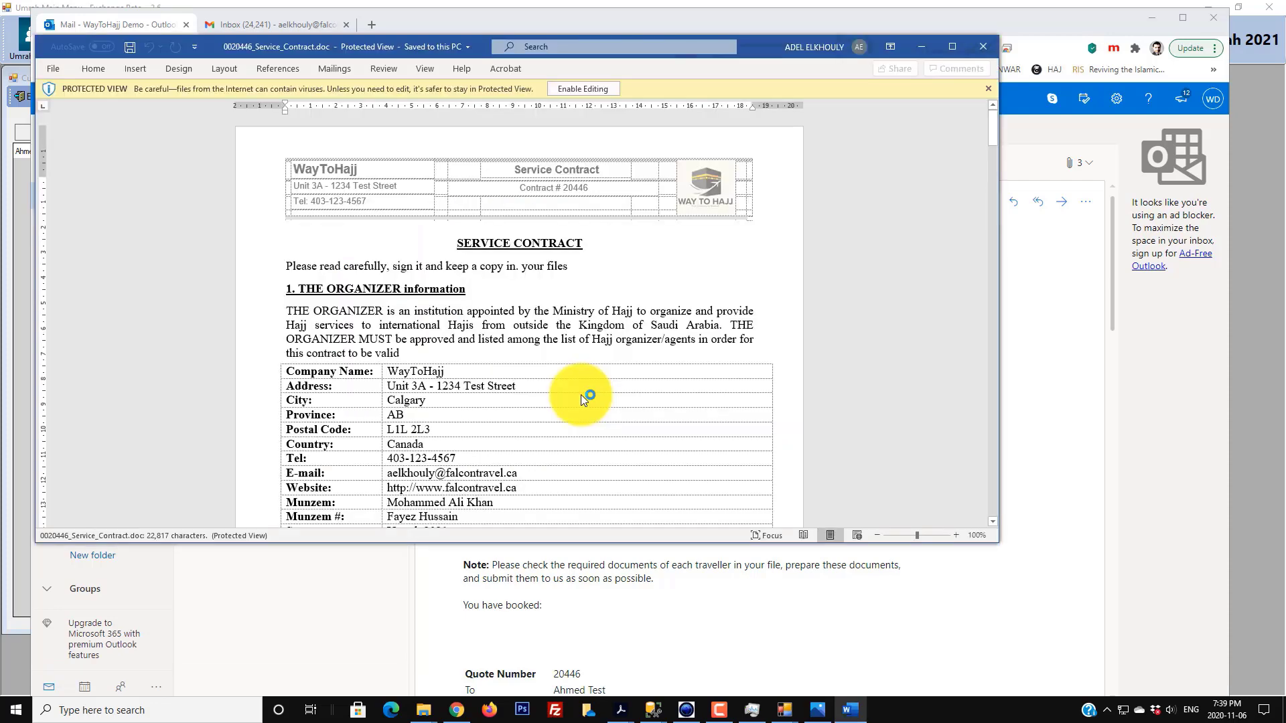
# - Scroll the 13-page service contract down to its signature page, then close Word
pyautogui.scroll(-20, 580, 396)
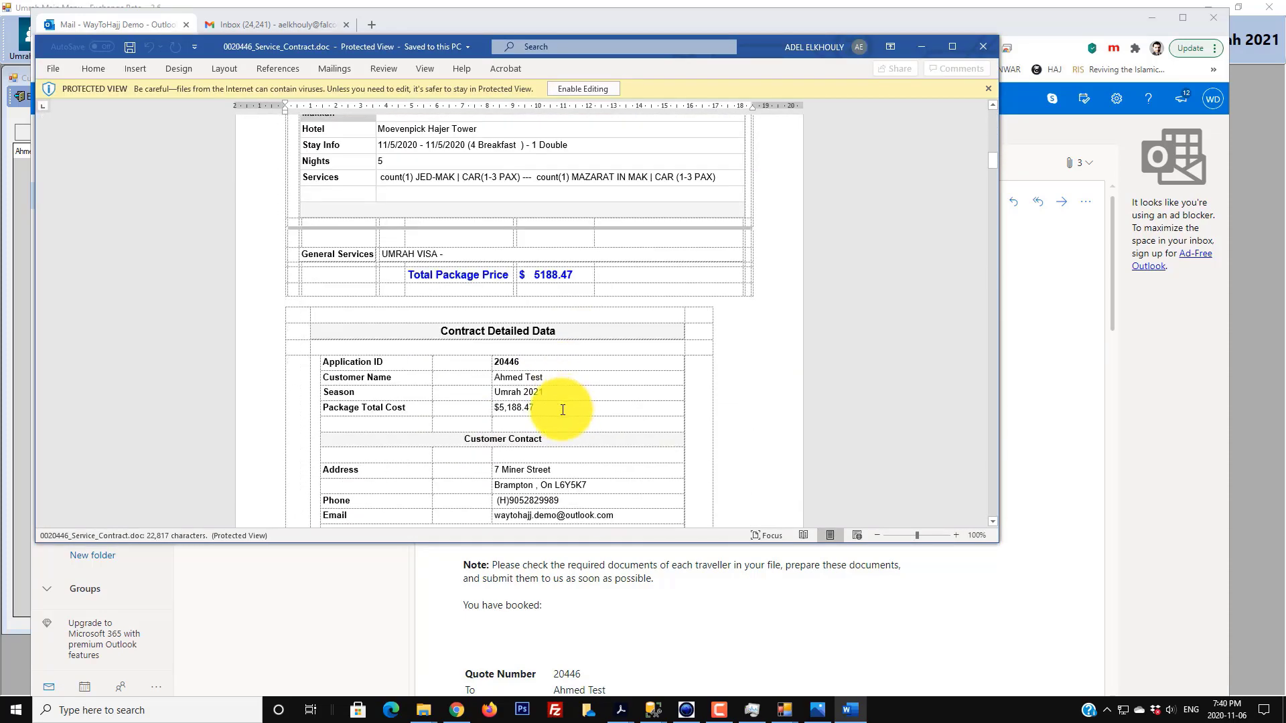
pyautogui.scroll(-5, 534, 419)
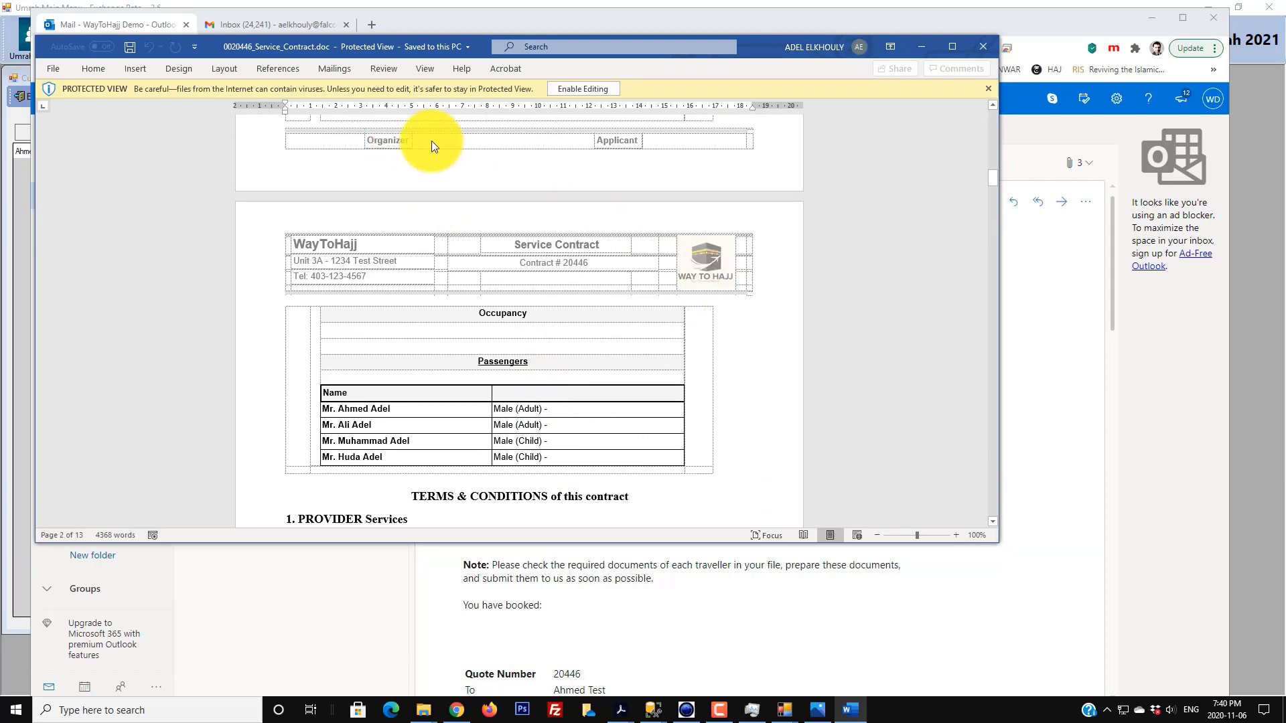
pyautogui.scroll(-12, 612, 511)
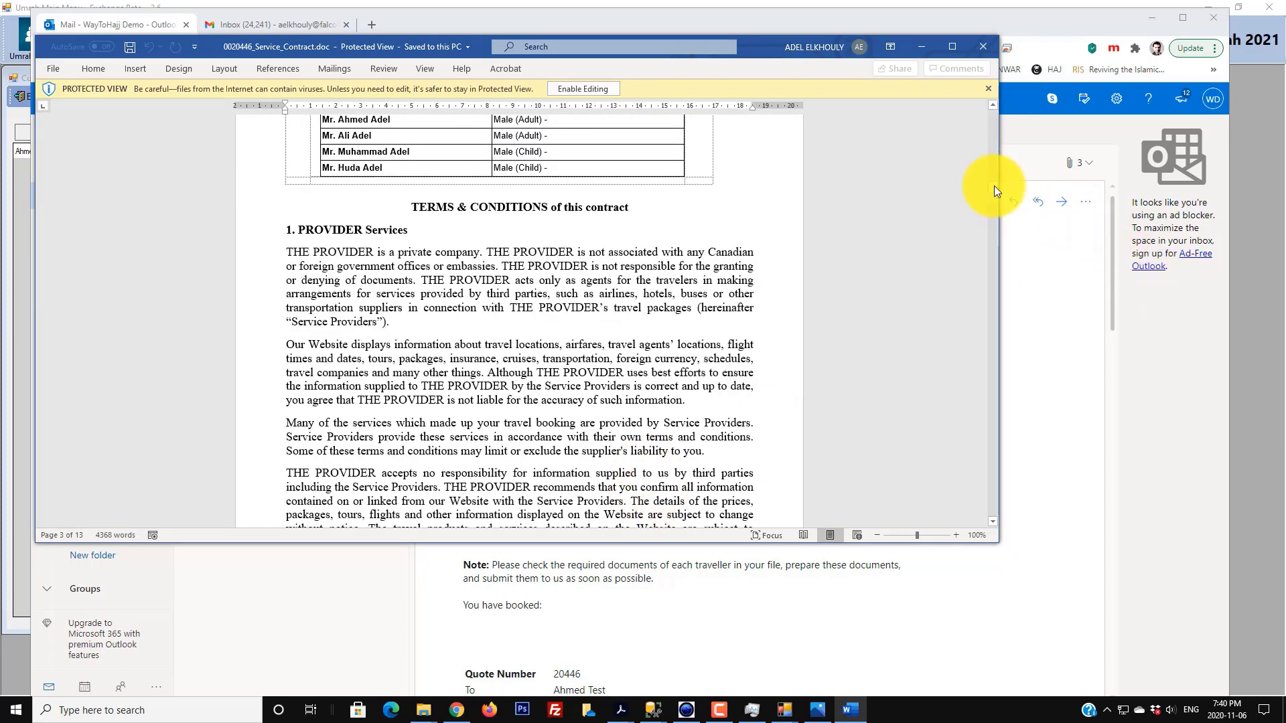
pyautogui.moveTo(994, 186)
pyautogui.mouseDown()
pyautogui.moveTo(1022, 467)
pyautogui.moveTo(1011, 496)
pyautogui.mouseUp()
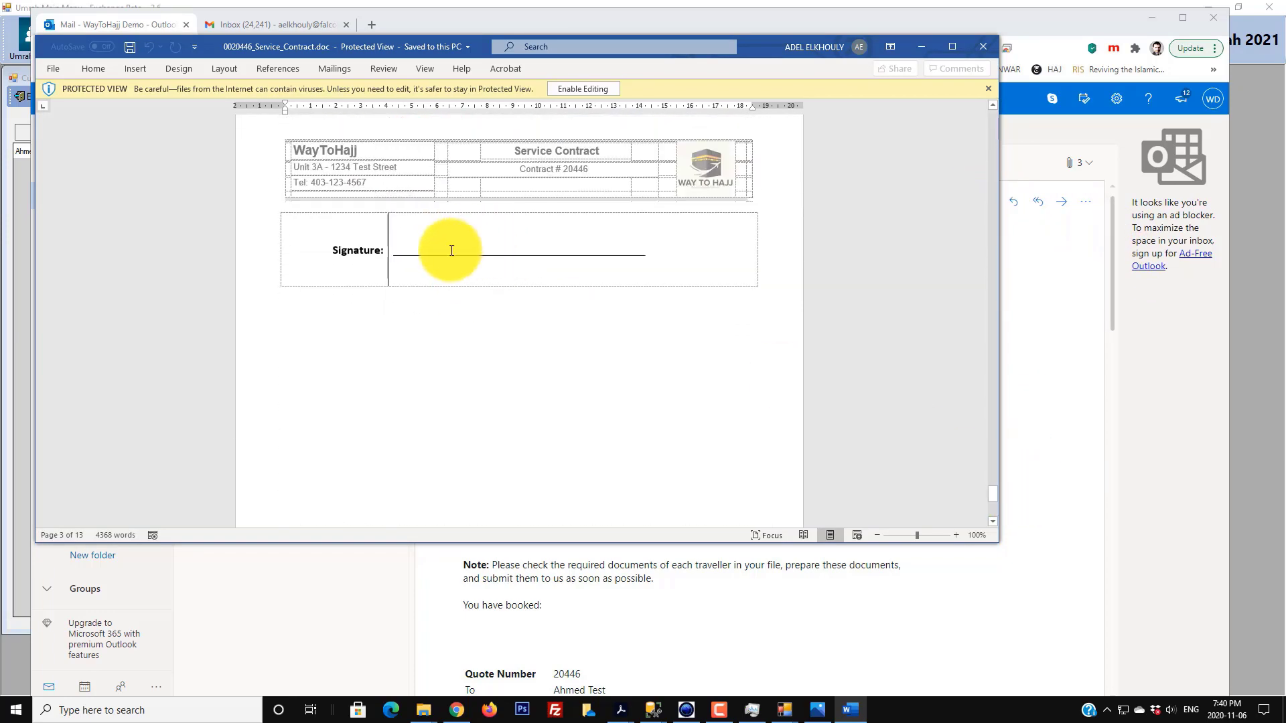
pyautogui.click(981, 45)
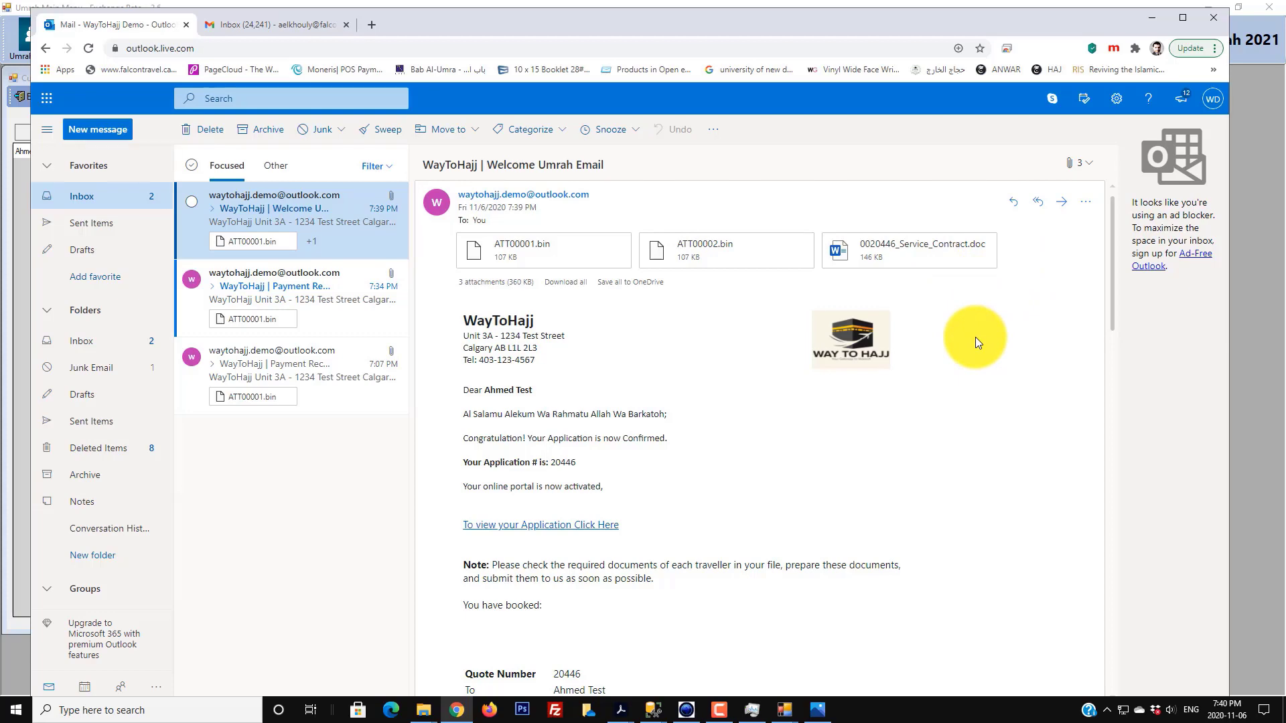
# - Close the unsent email window and abandon picking a source file for a new document
pyautogui.click(1264, 193)
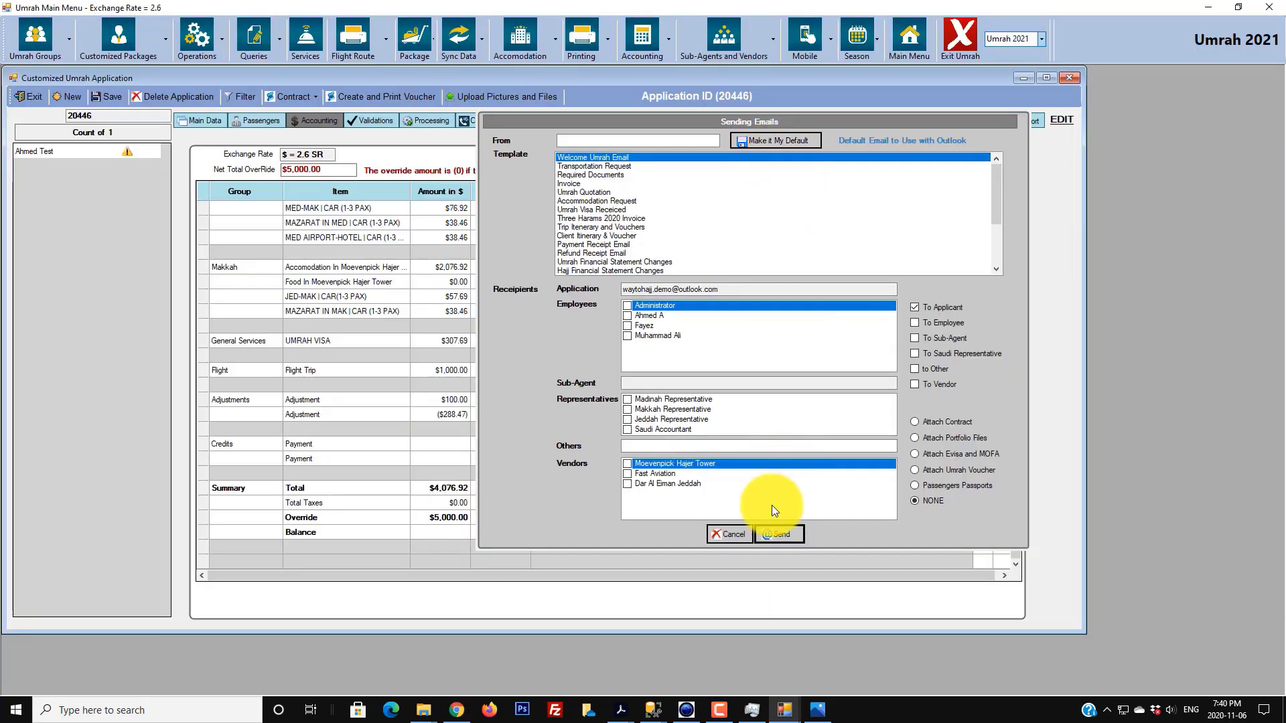
pyautogui.click(729, 533)
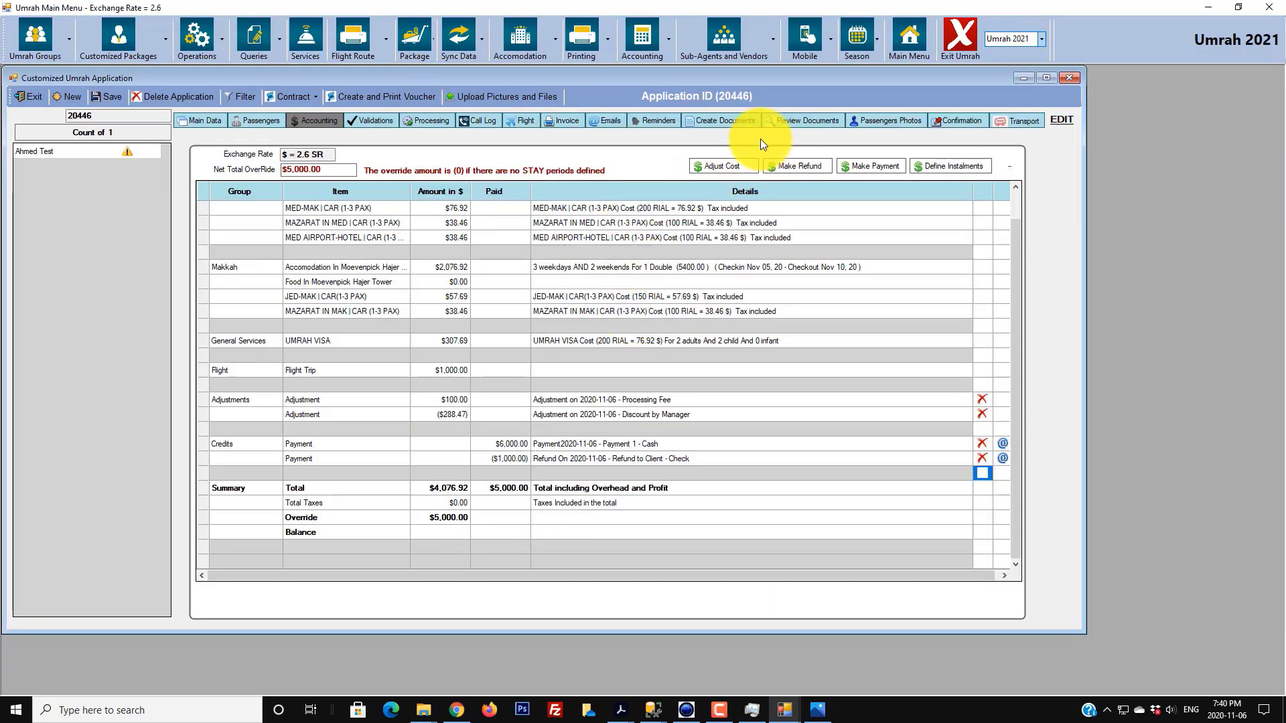
pyautogui.click(738, 123)
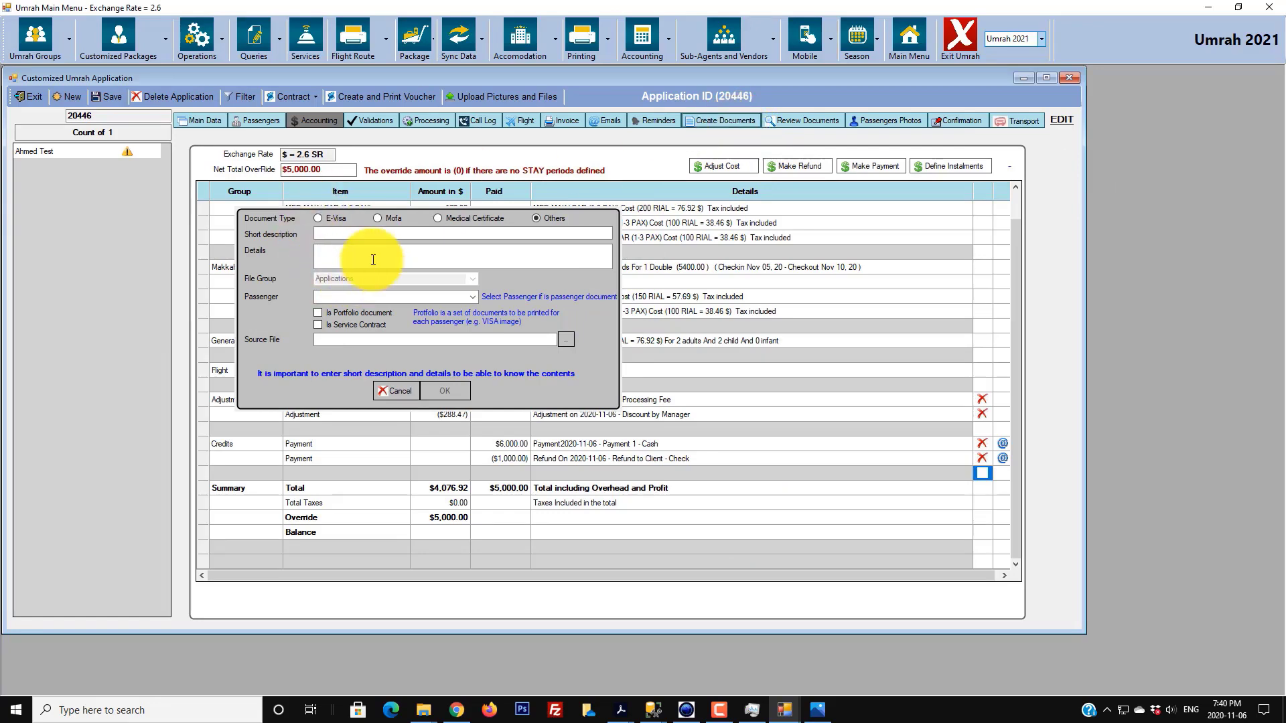
pyautogui.click(566, 340)
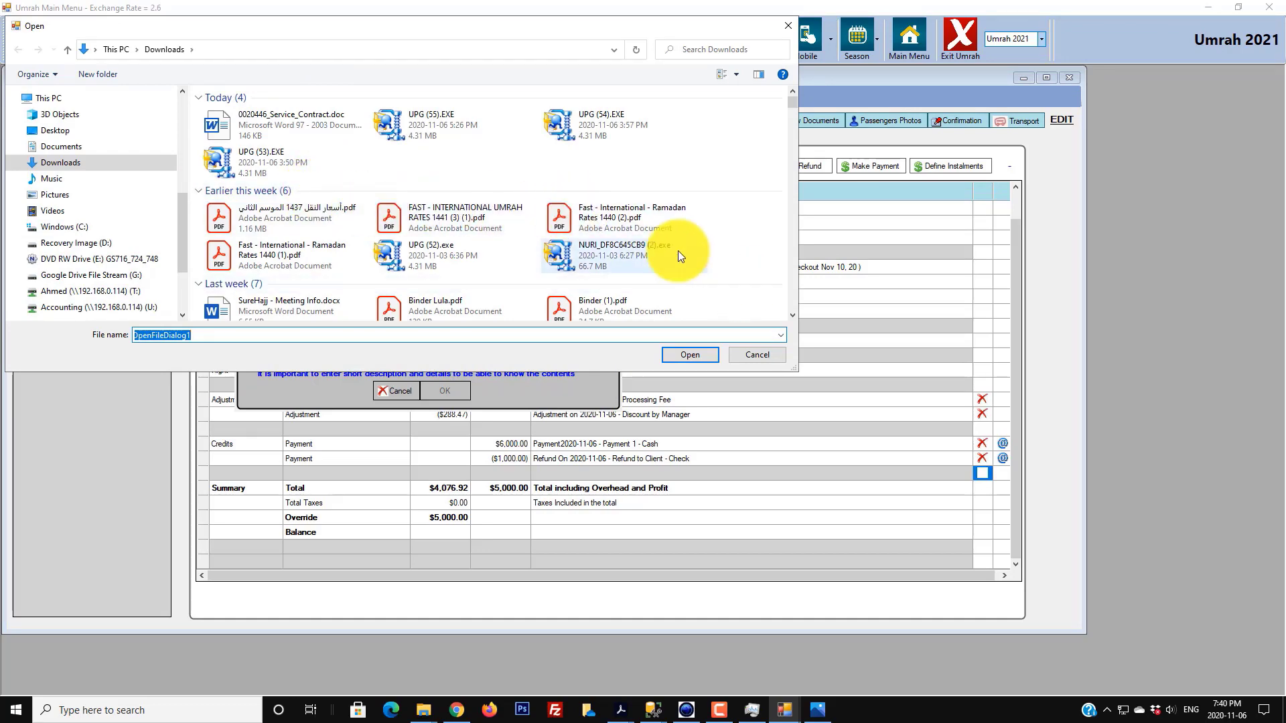
pyautogui.click(756, 352)
pyautogui.click(626, 390)
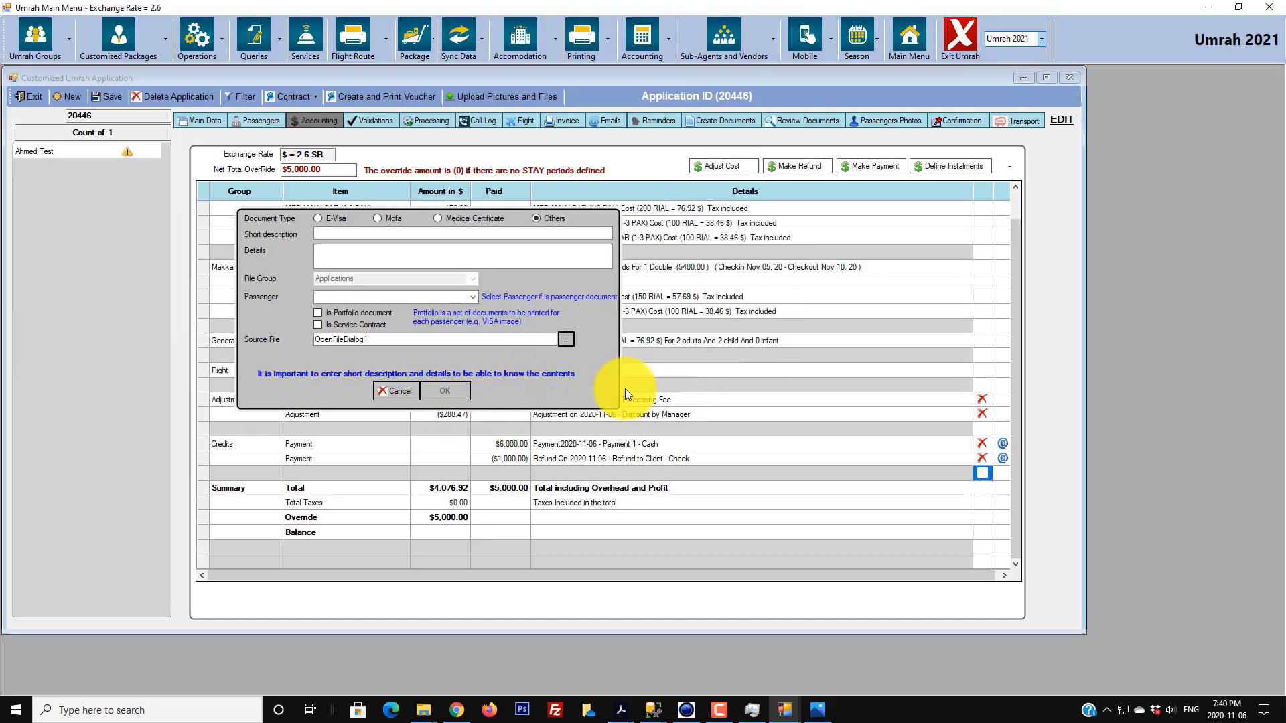
# - Check the application's stored documents, cancel the new document, and bring Outlook forward
pyautogui.click(787, 122)
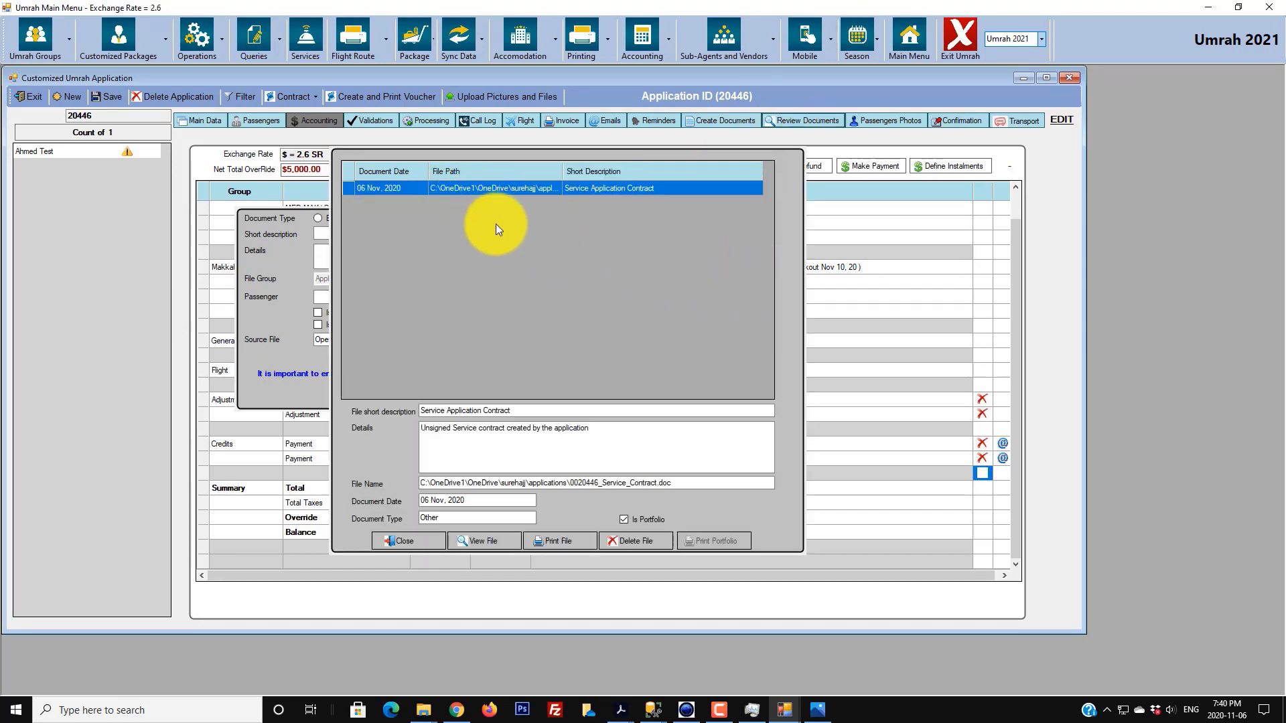
pyautogui.click(420, 536)
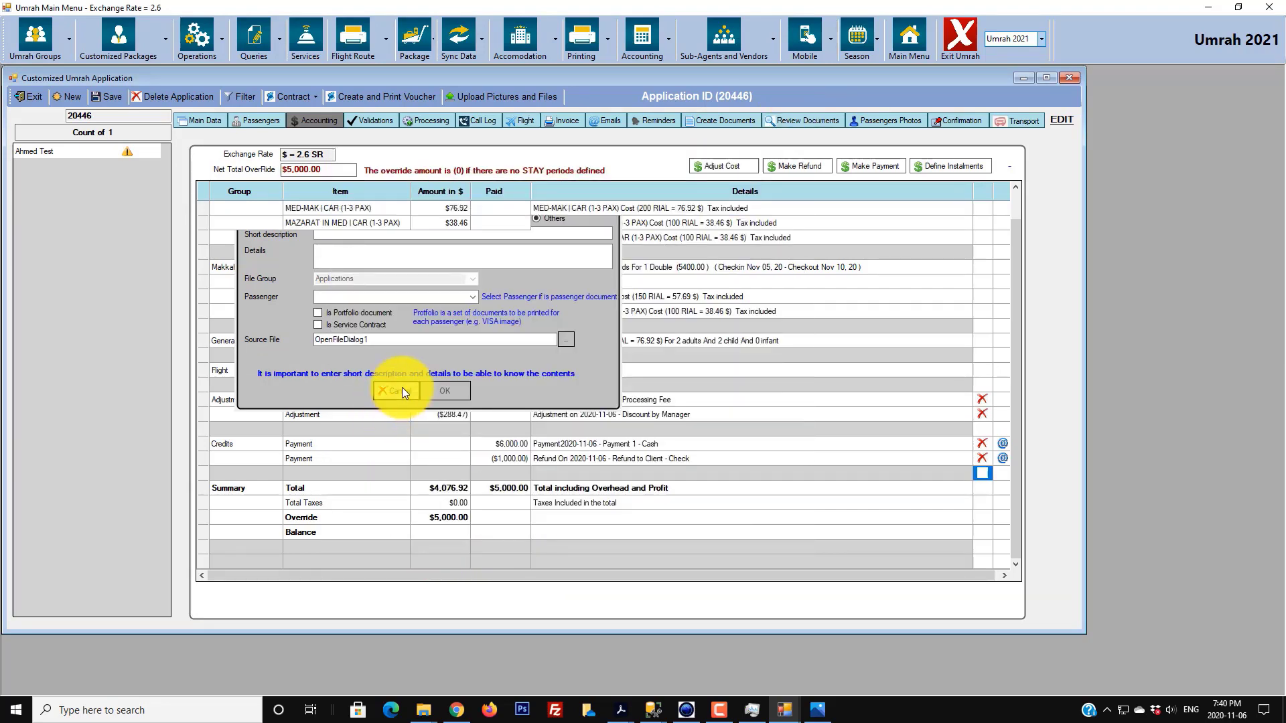
pyautogui.click(402, 387)
pyautogui.click(456, 710)
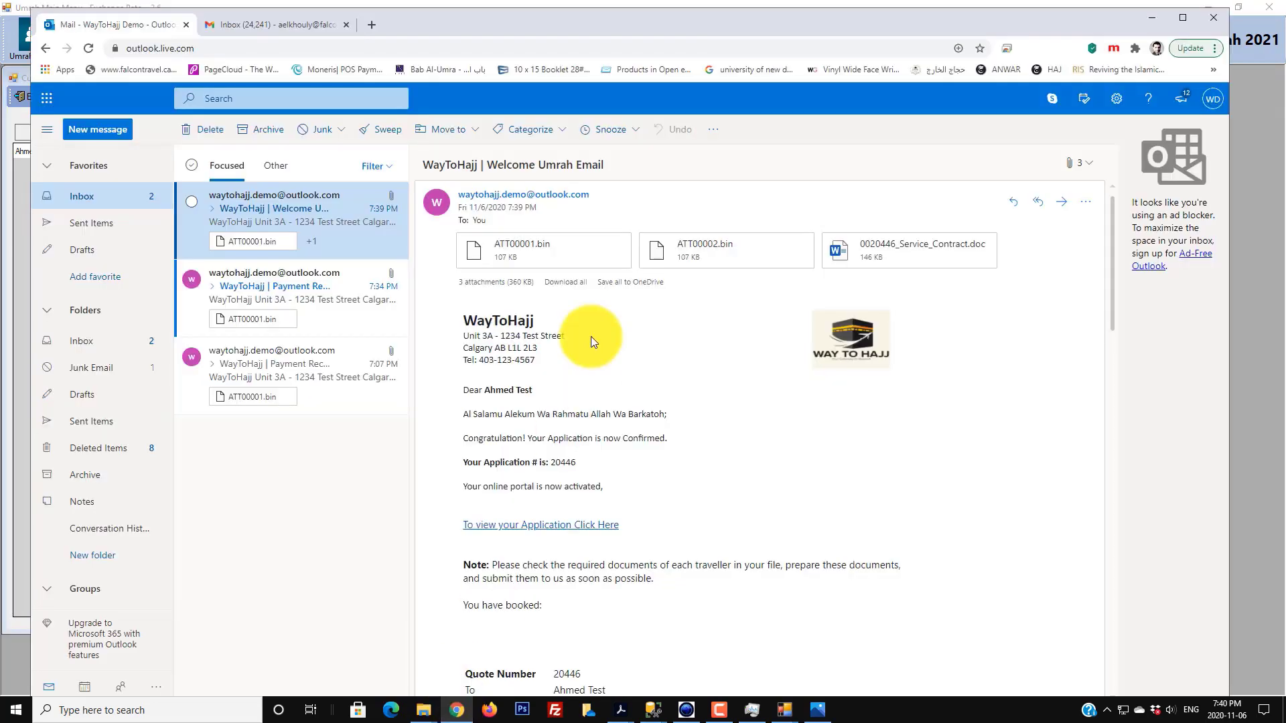
pyautogui.scroll(1, 505, 247)
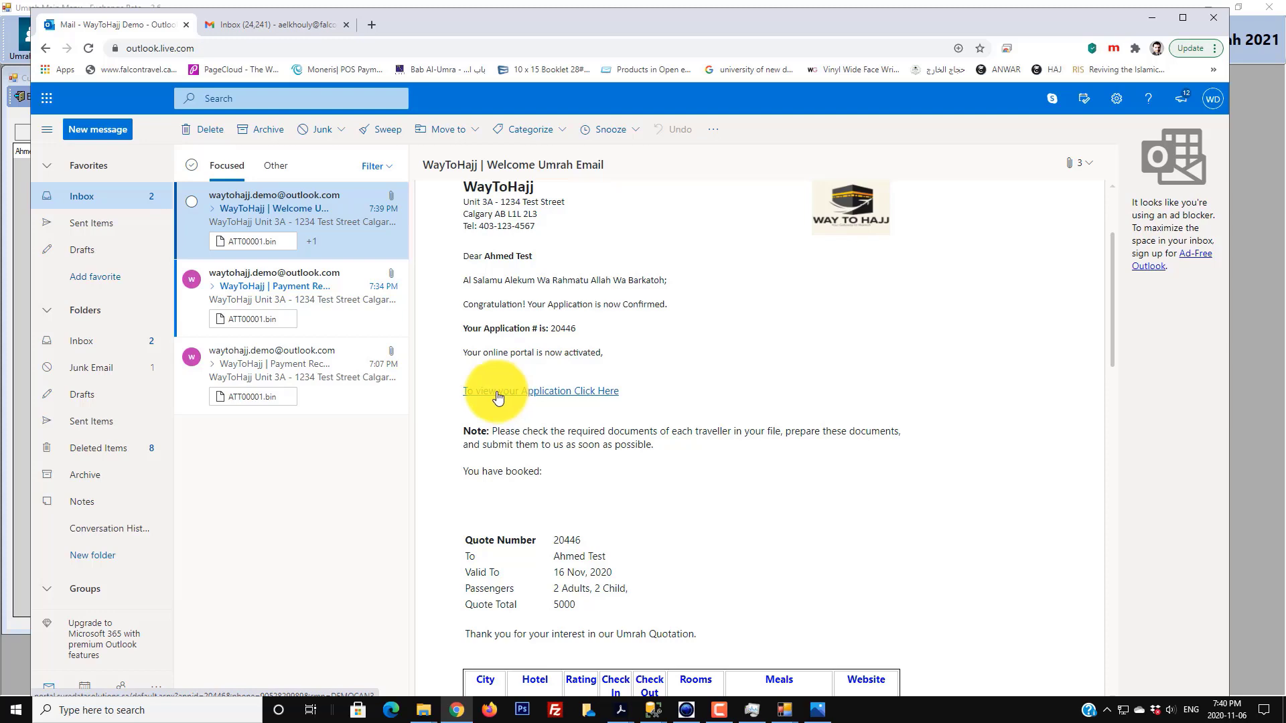
pyautogui.scroll(-6, 497, 396)
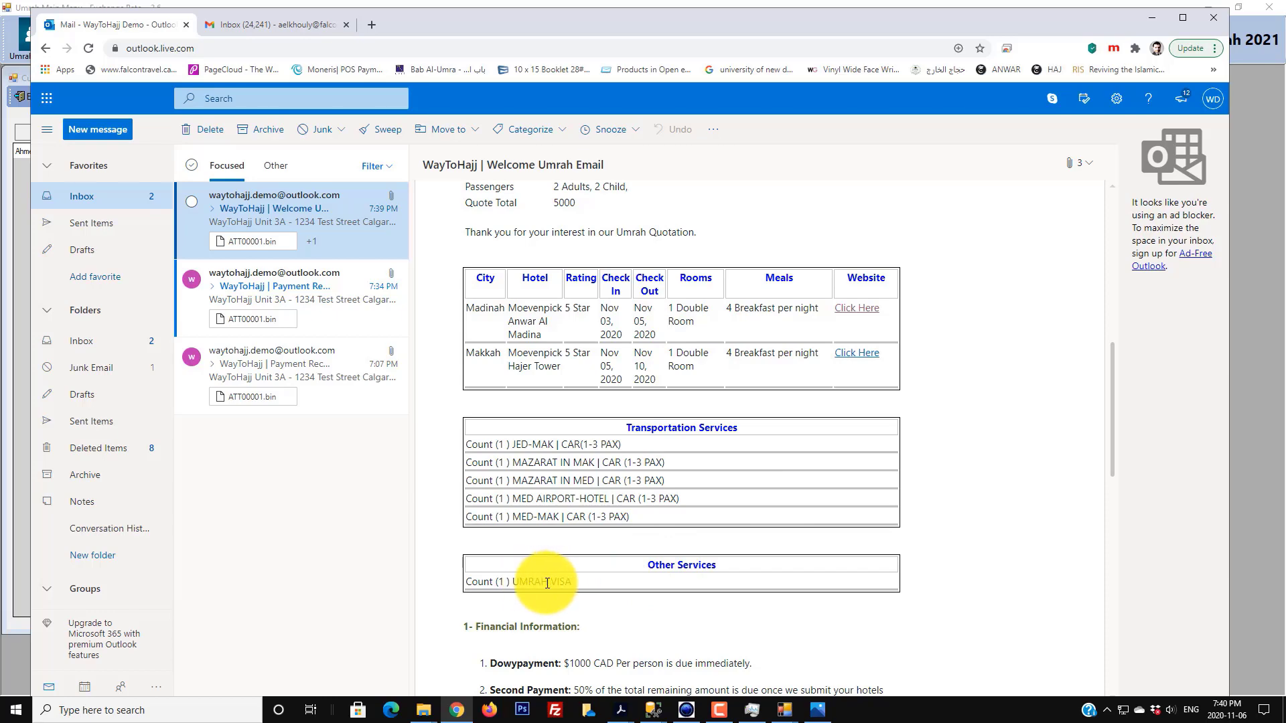
pyautogui.scroll(-3, 617, 569)
pyautogui.scroll(-2, 617, 569)
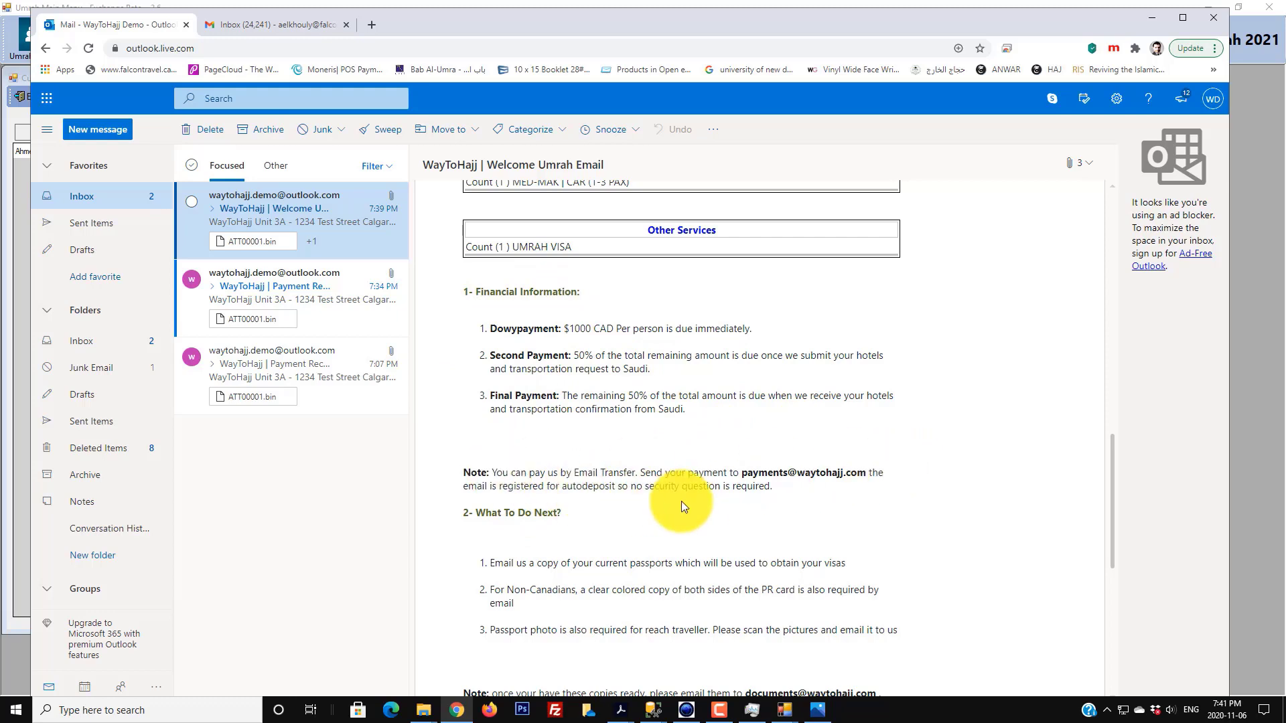
pyautogui.scroll(-3, 671, 493)
pyautogui.scroll(-3, 536, 375)
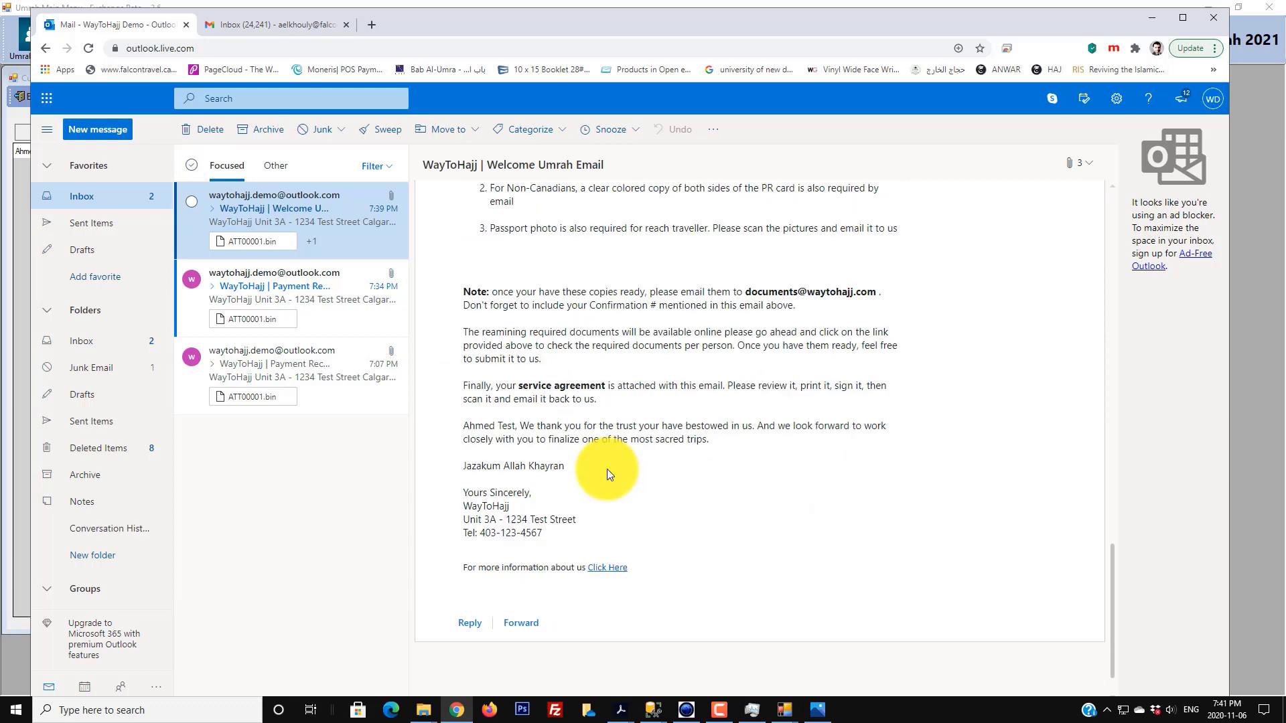
pyautogui.scroll(15, 894, 454)
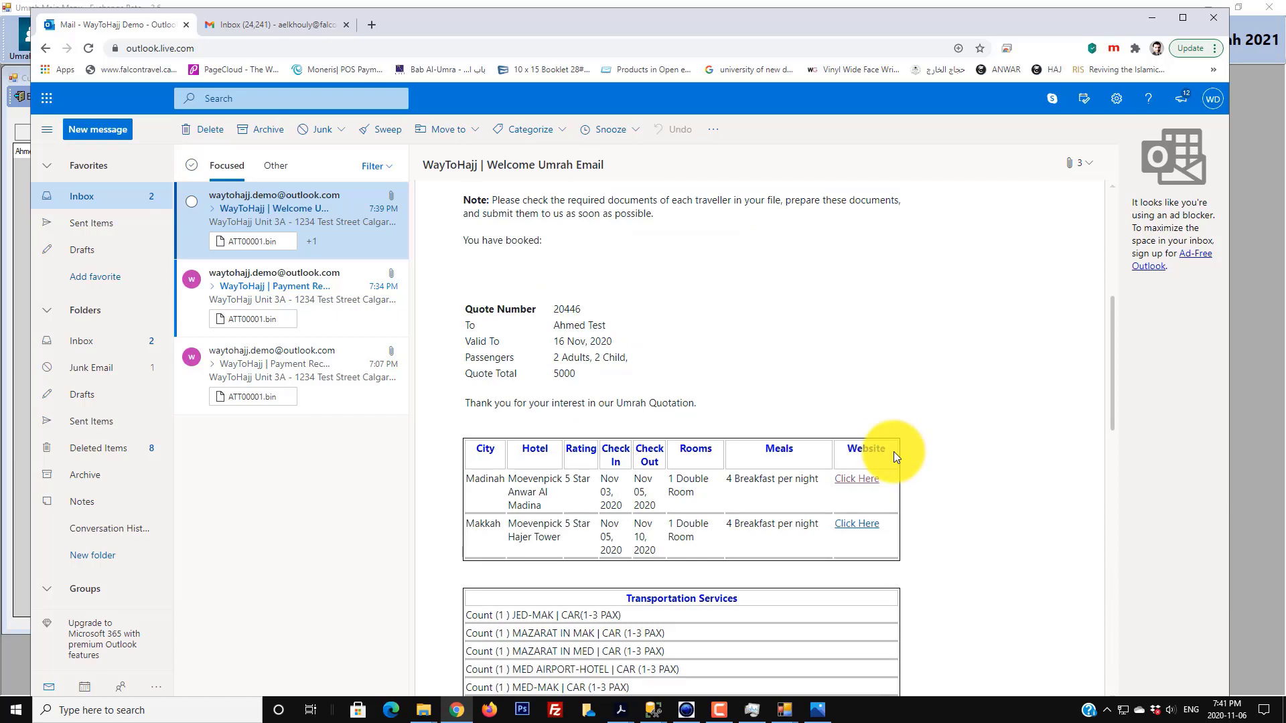
pyautogui.scroll(-6, 891, 452)
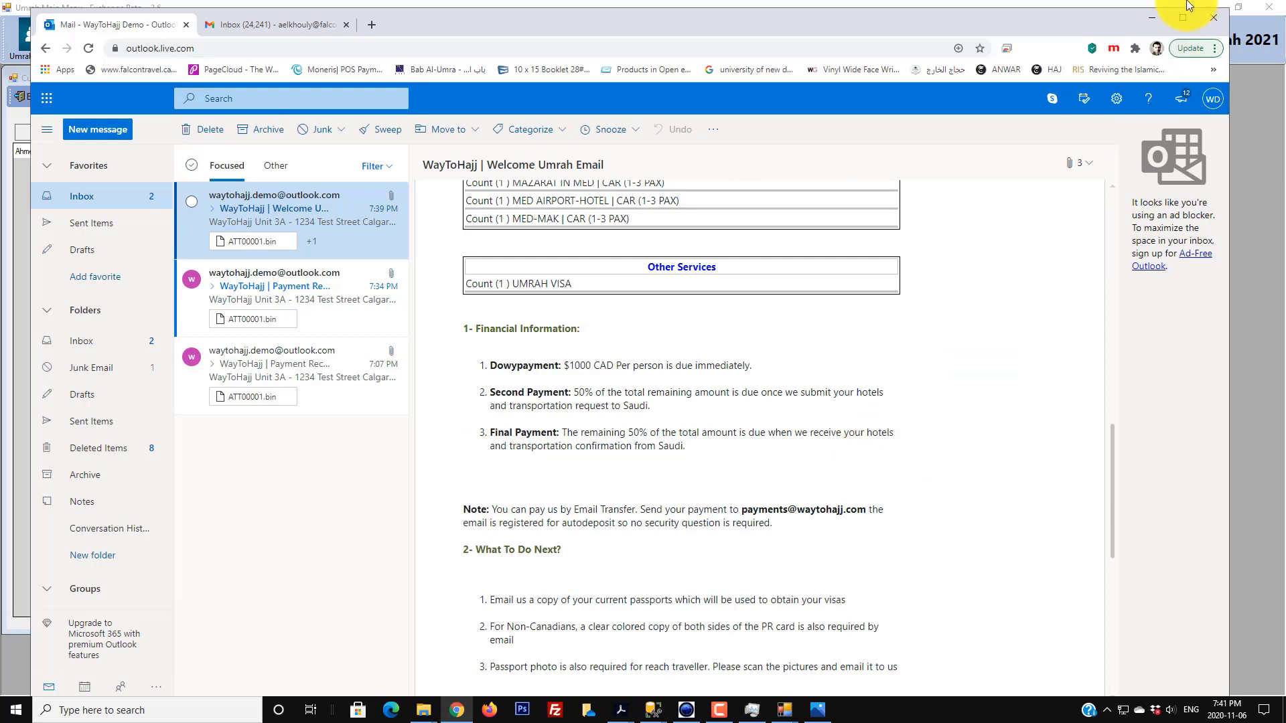
# - Return from Chrome to SureHajj's Main Data page and open the Passengers Photos panel
pyautogui.click(1142, 18)
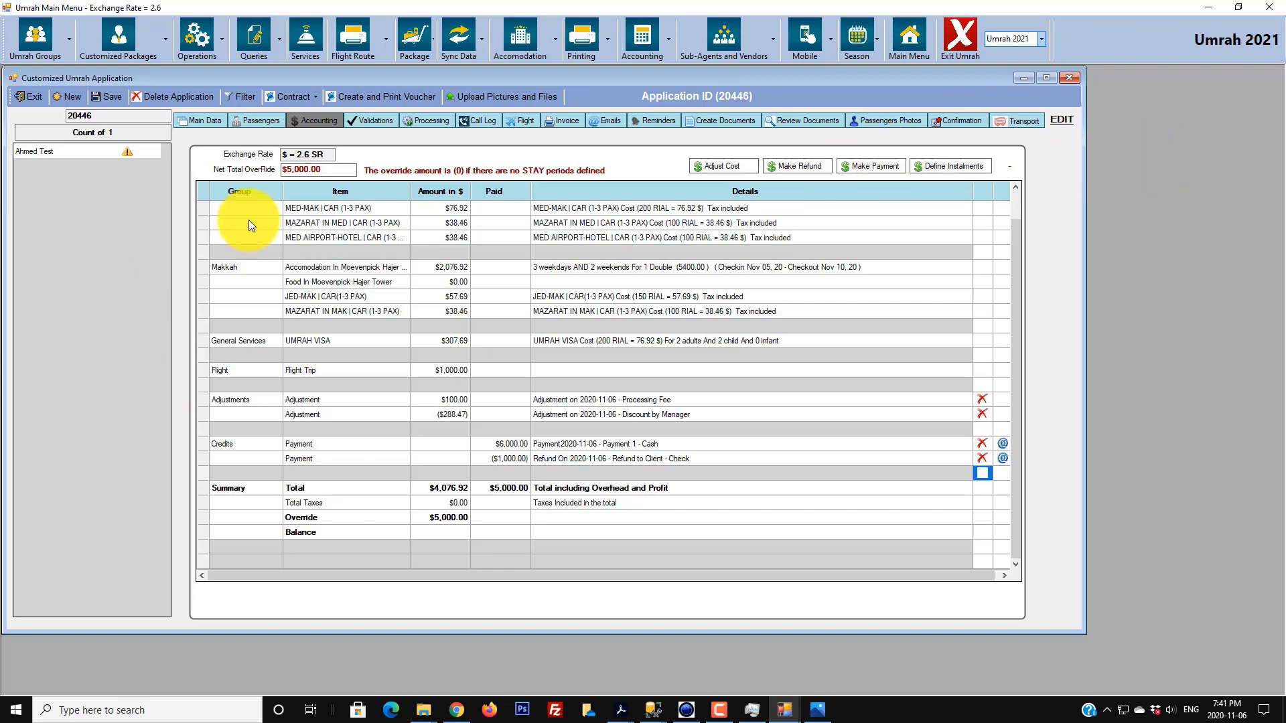
pyautogui.click(108, 151)
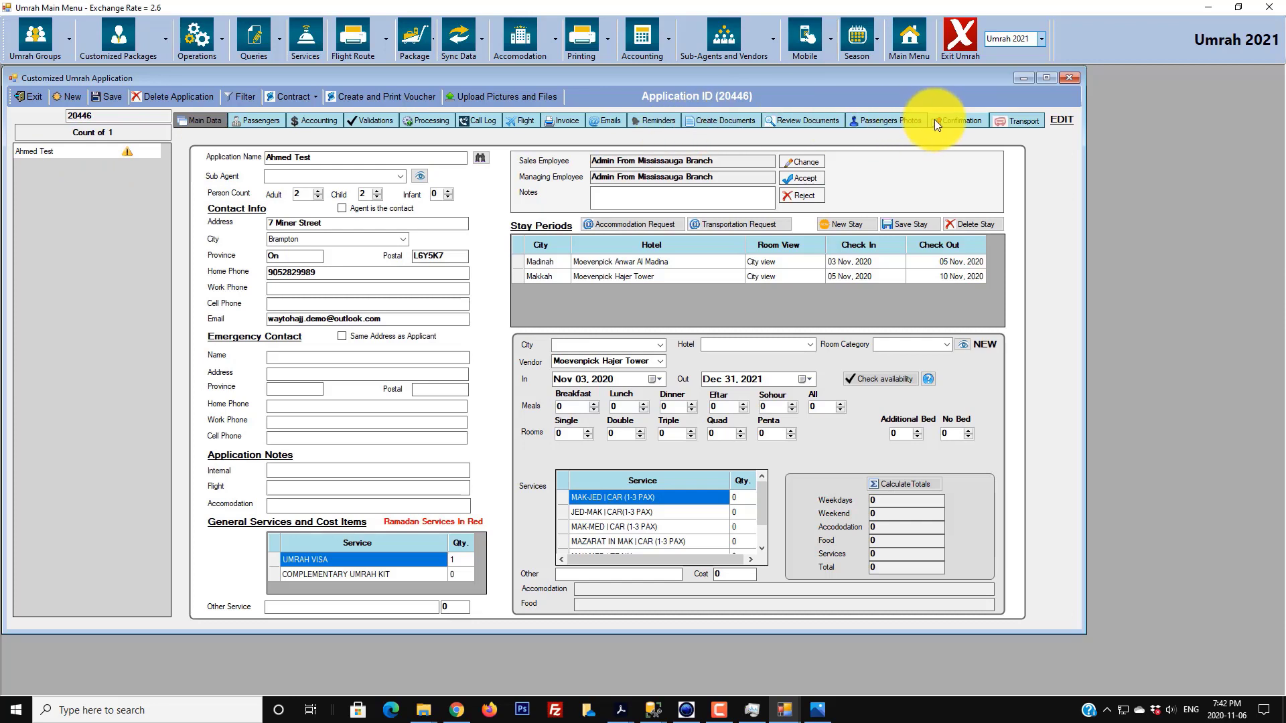
pyautogui.click(891, 122)
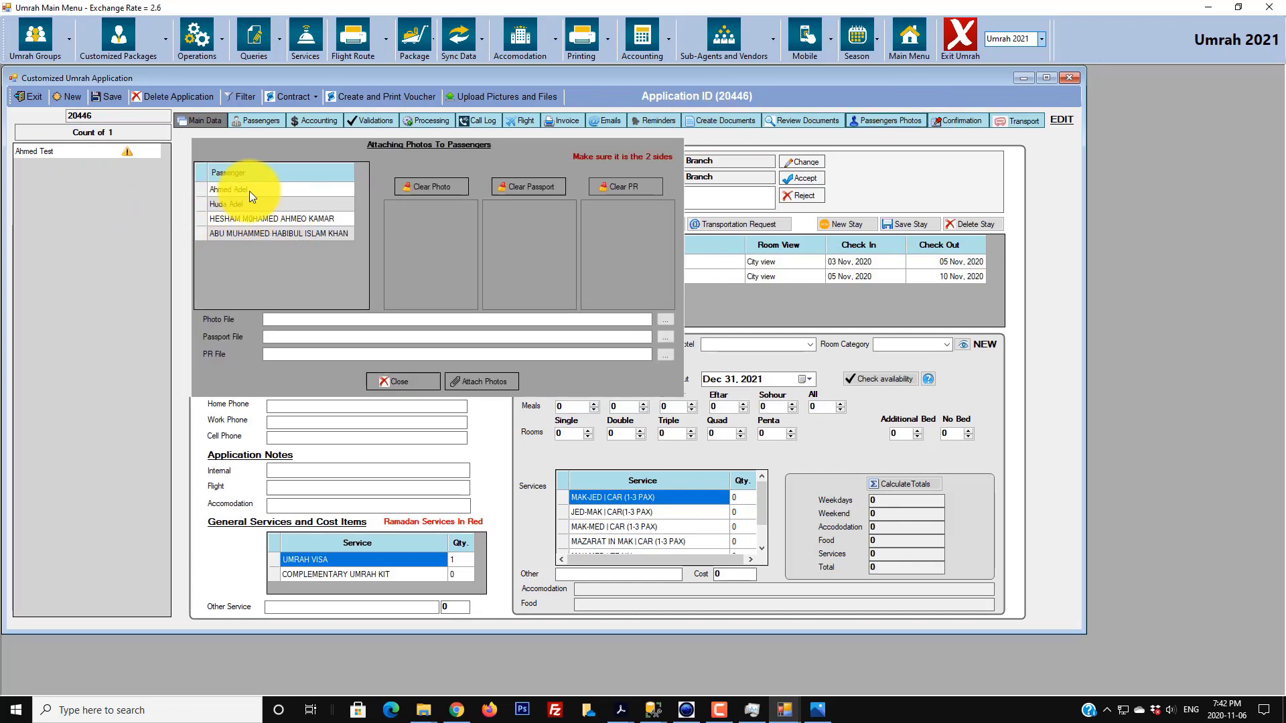
# - Attach img20190626_14370682 (2).jpg from Pictures as the first passenger's photo
pyautogui.click(203, 188)
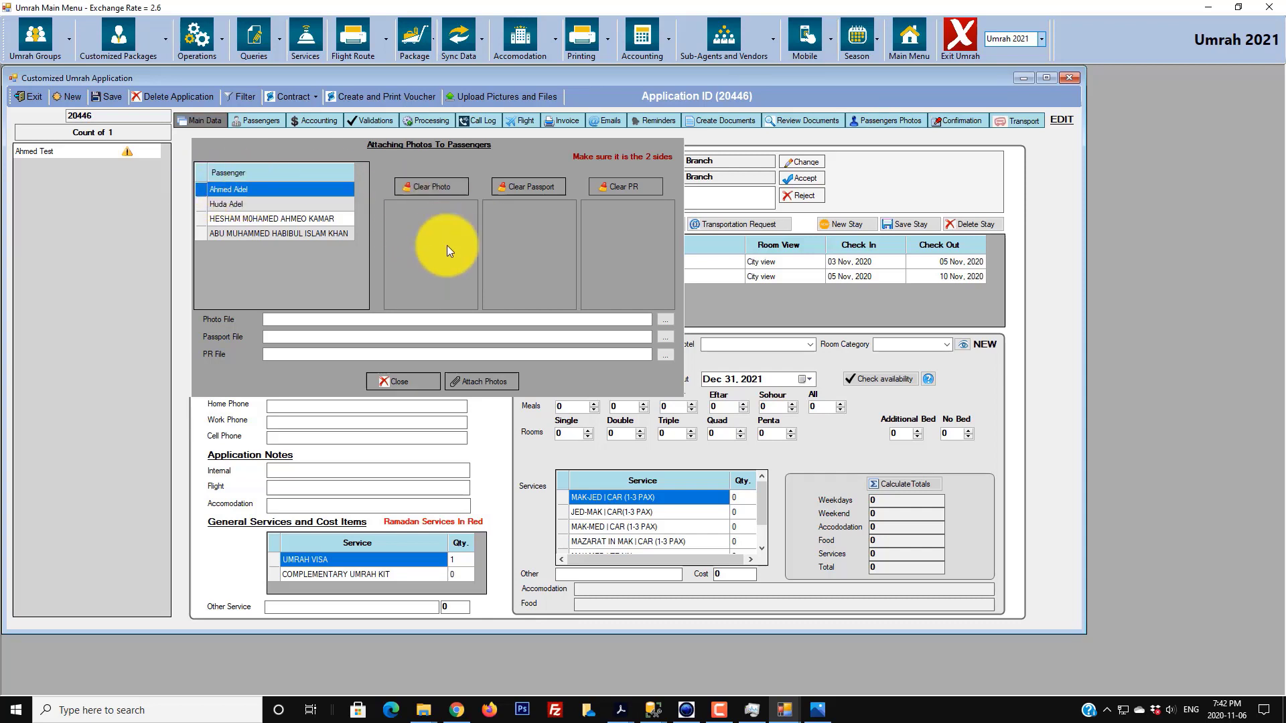
pyautogui.click(665, 319)
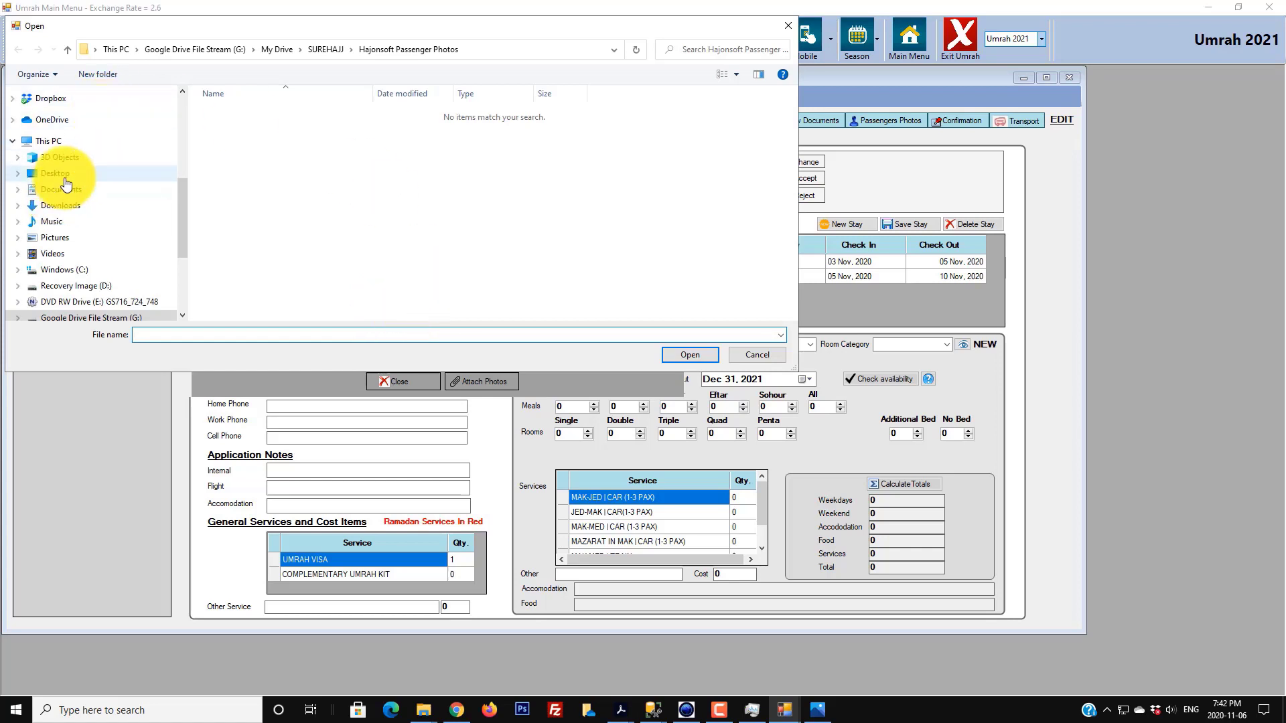
pyautogui.click(66, 182)
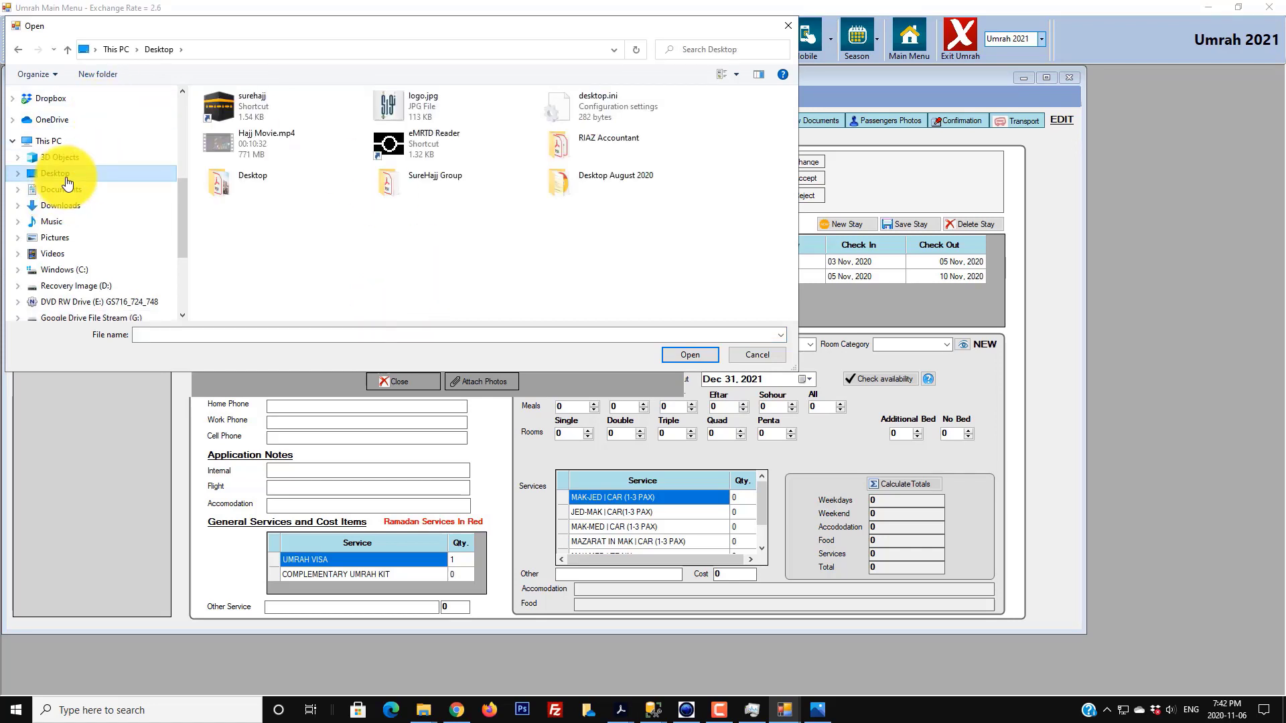
pyautogui.click(78, 237)
pyautogui.click(307, 231)
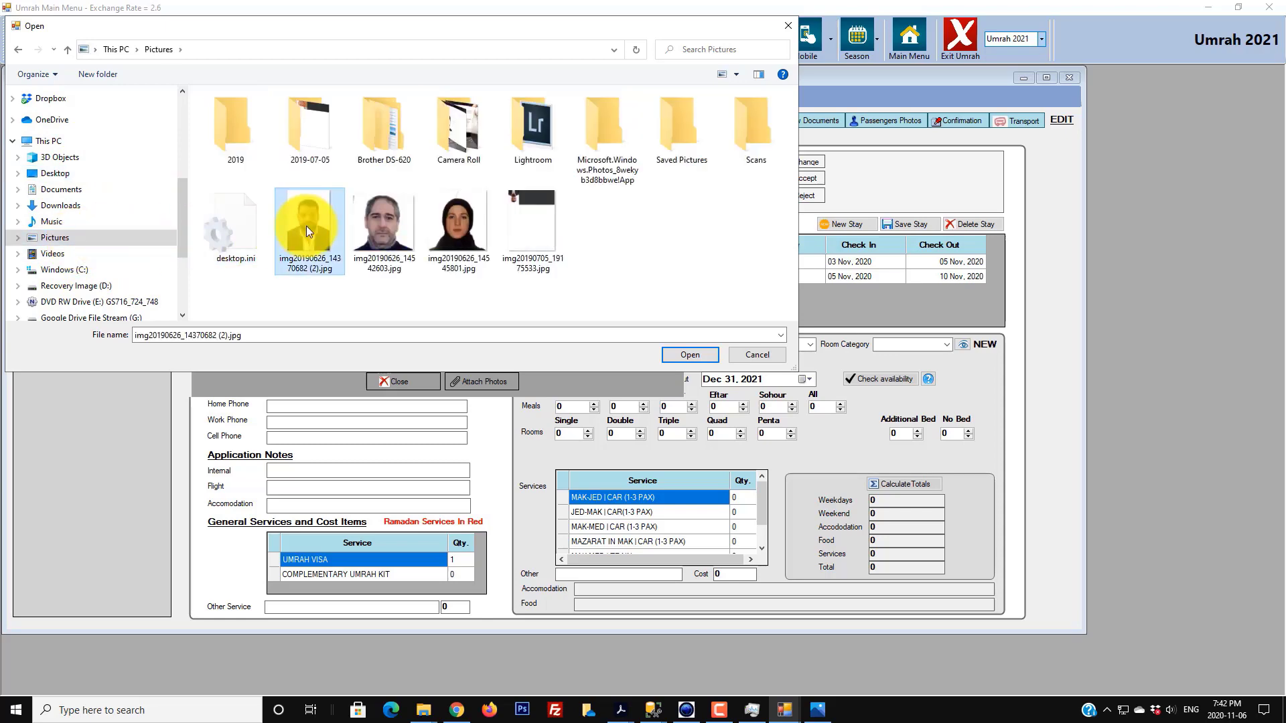
pyautogui.doubleClick(307, 231)
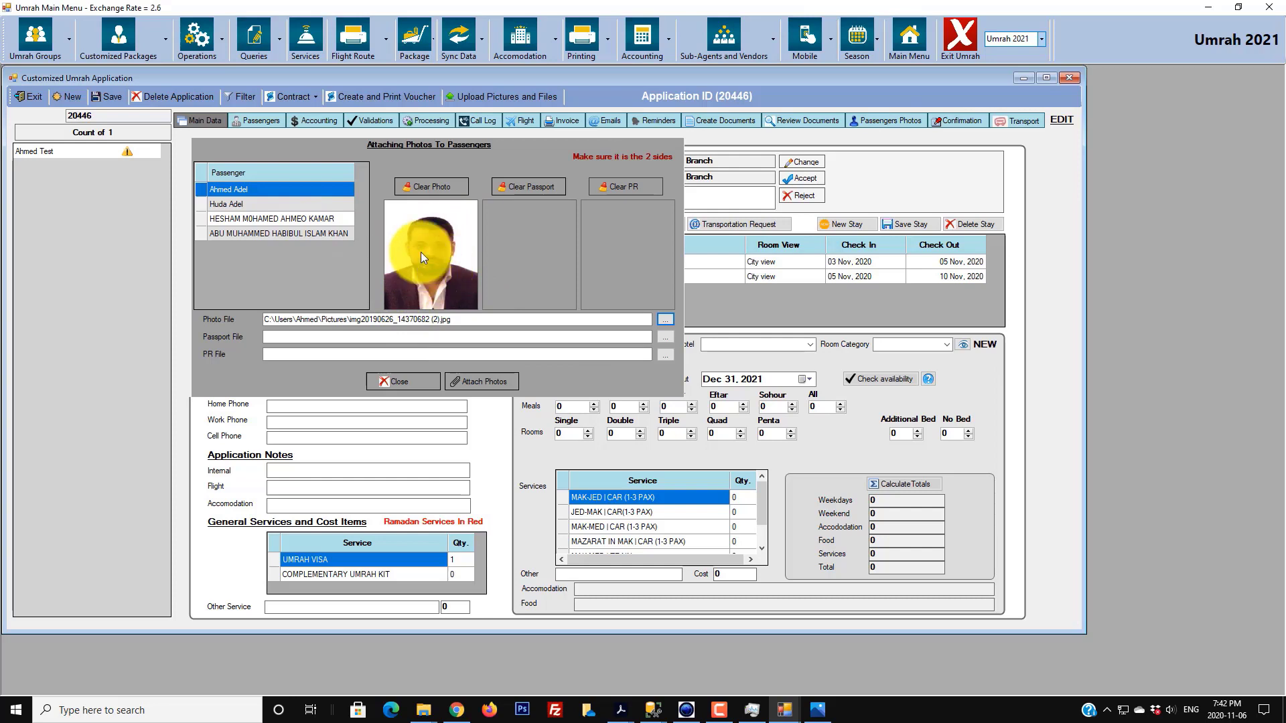
pyautogui.click(472, 381)
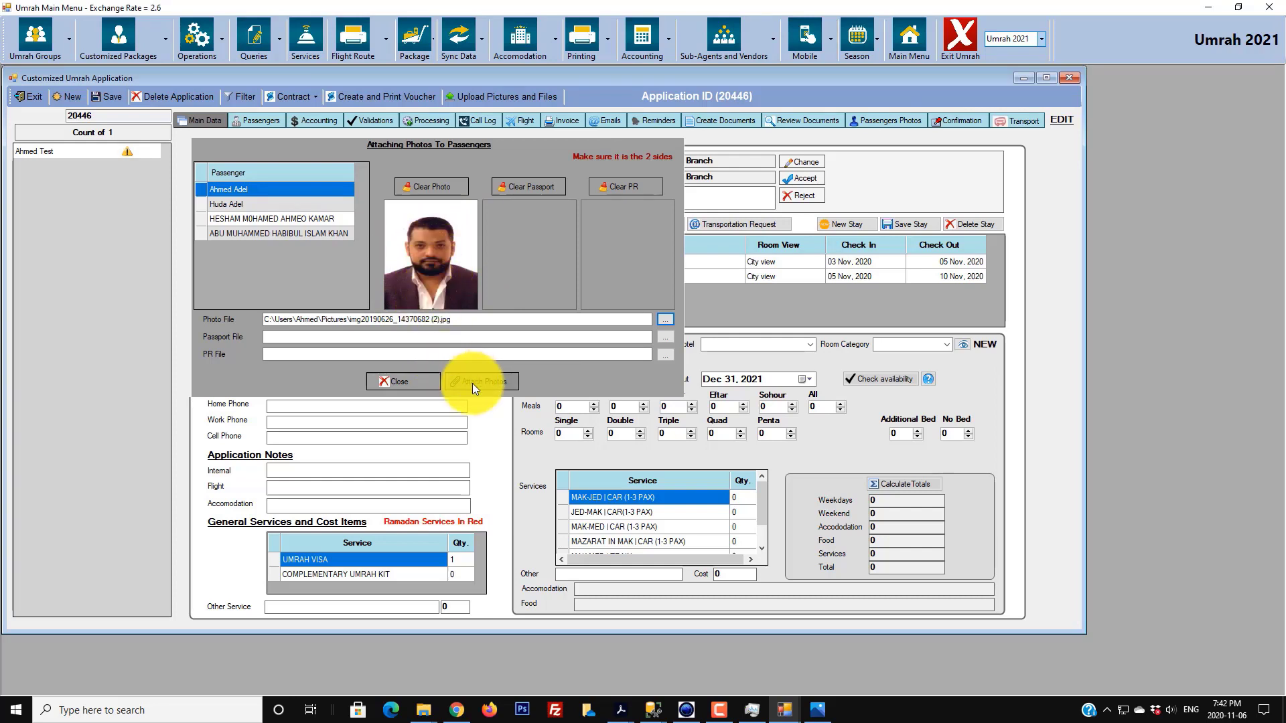
pyautogui.click(605, 386)
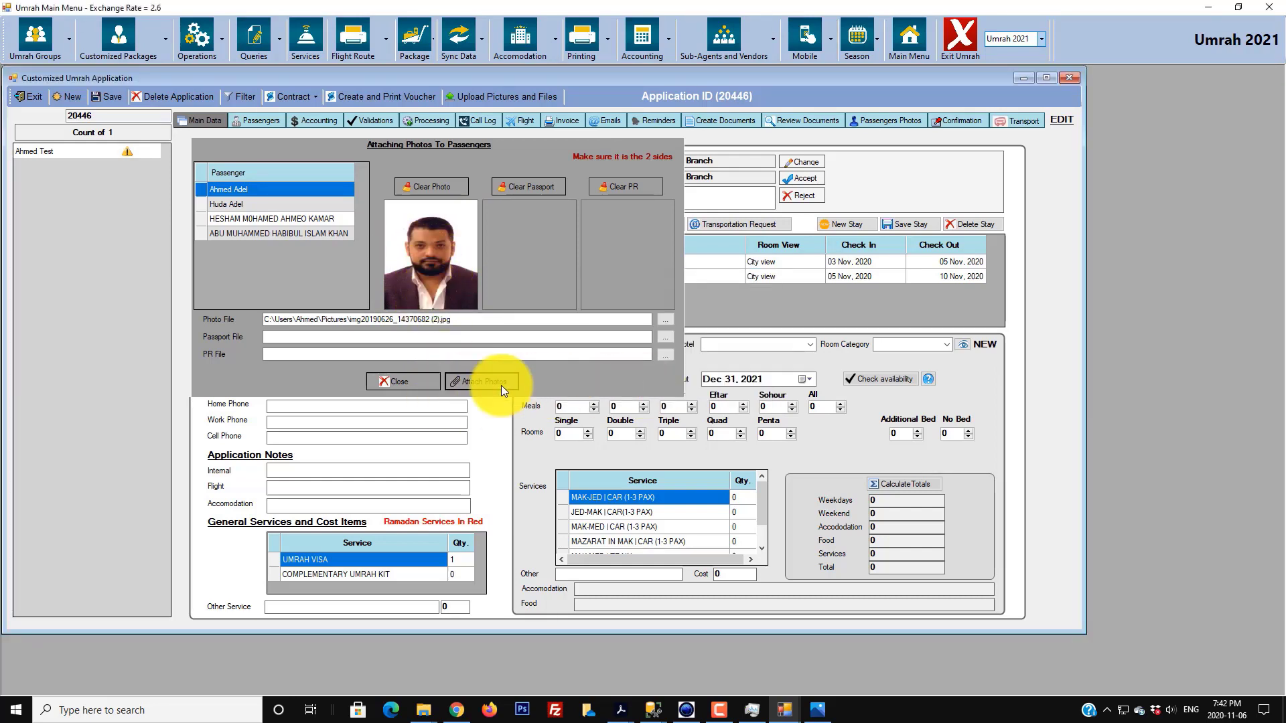
# - Close the photo panel and check the first passenger's record in the Passengers list
pyautogui.click(200, 204)
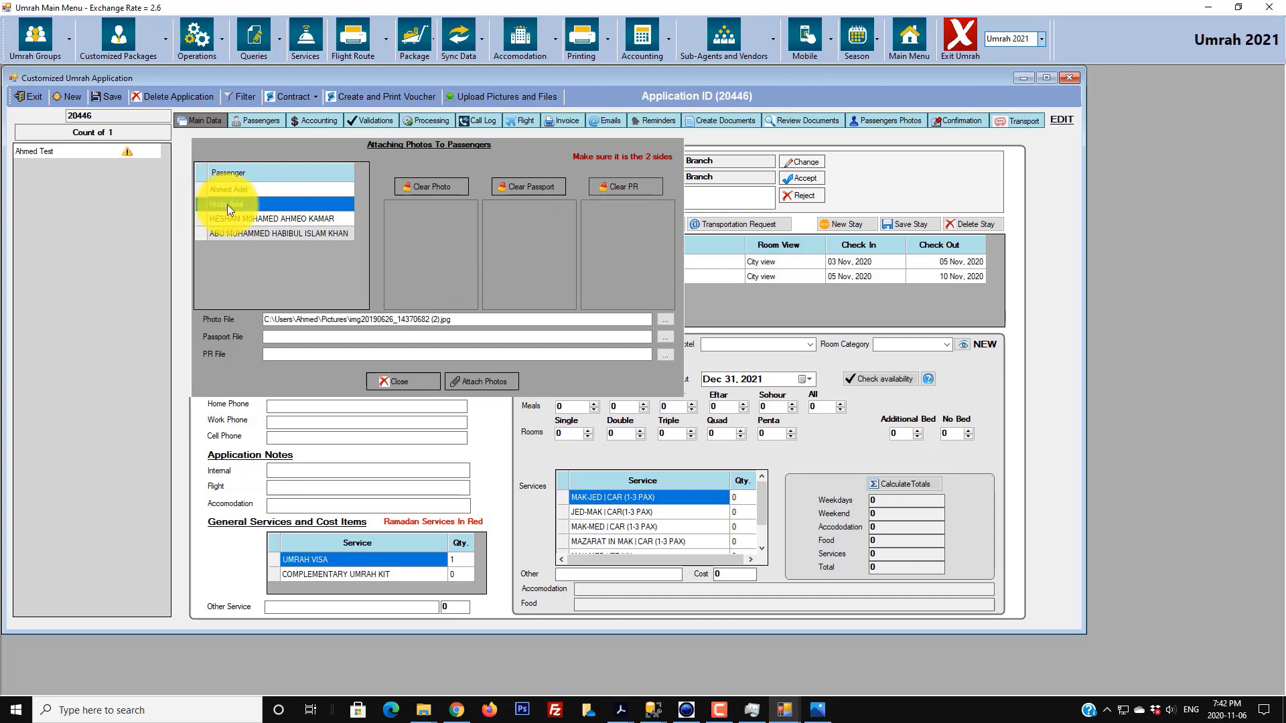
pyautogui.click(408, 382)
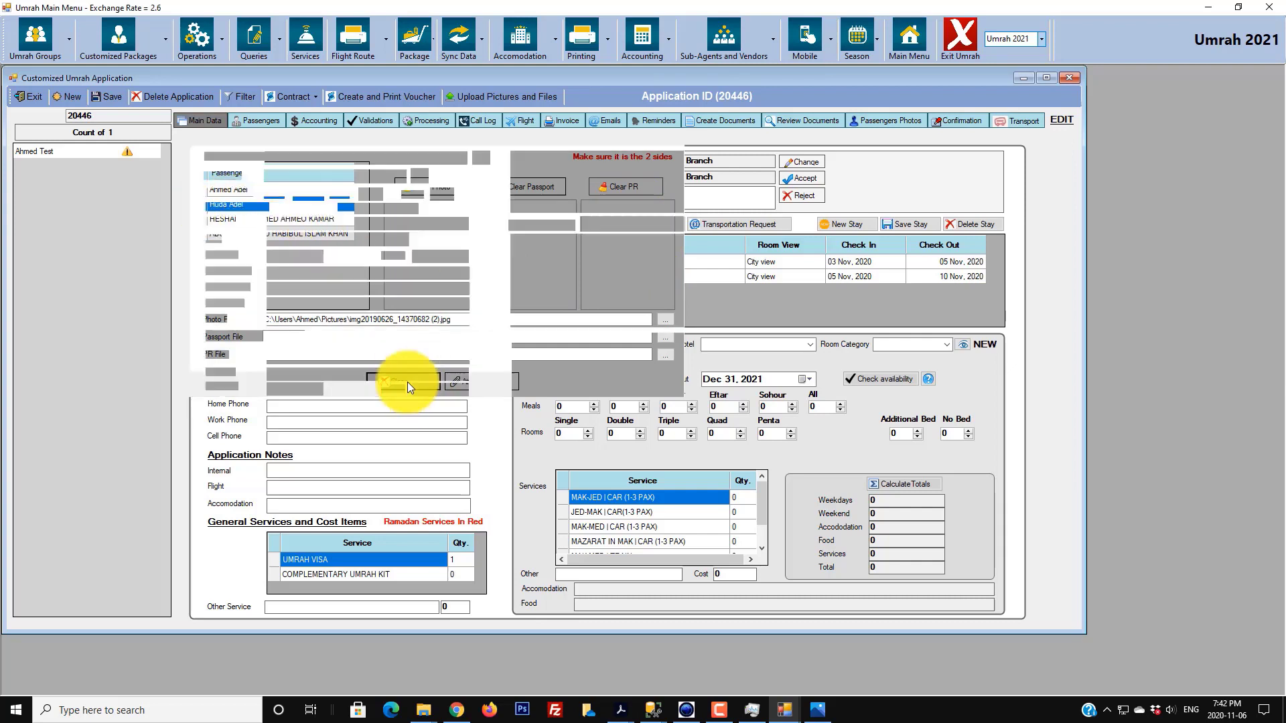
pyautogui.click(252, 121)
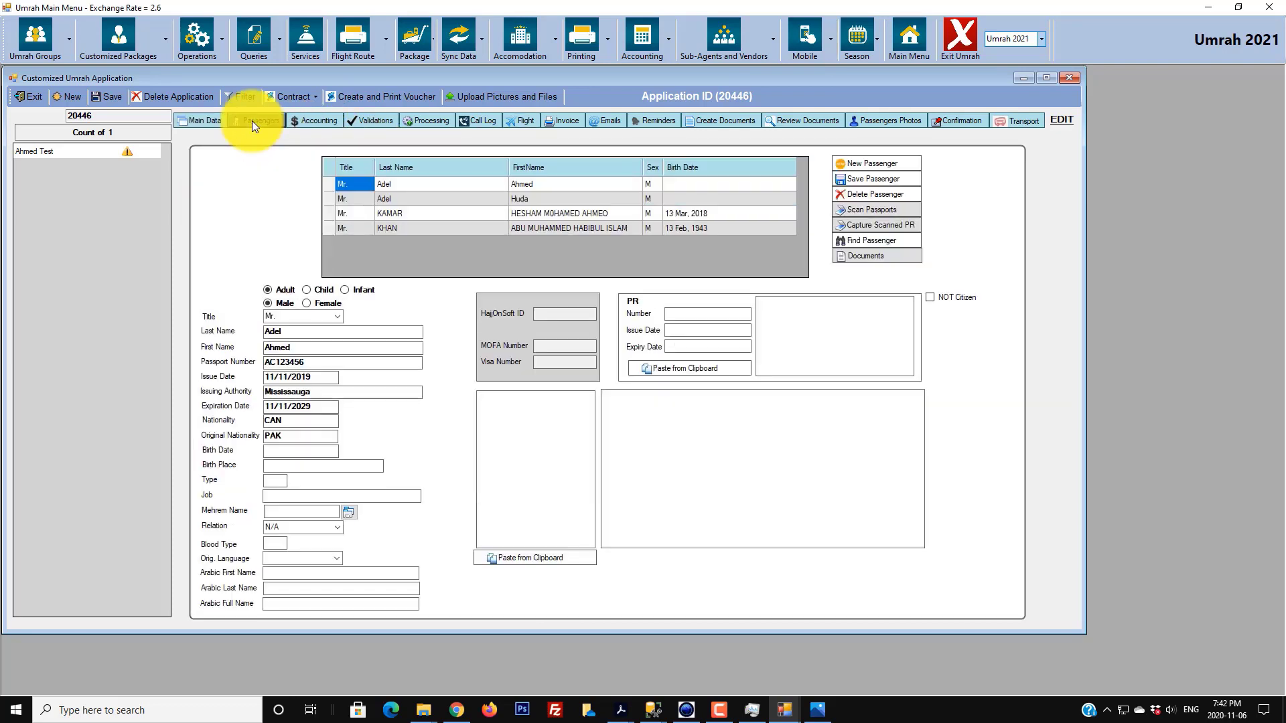
pyautogui.click(326, 183)
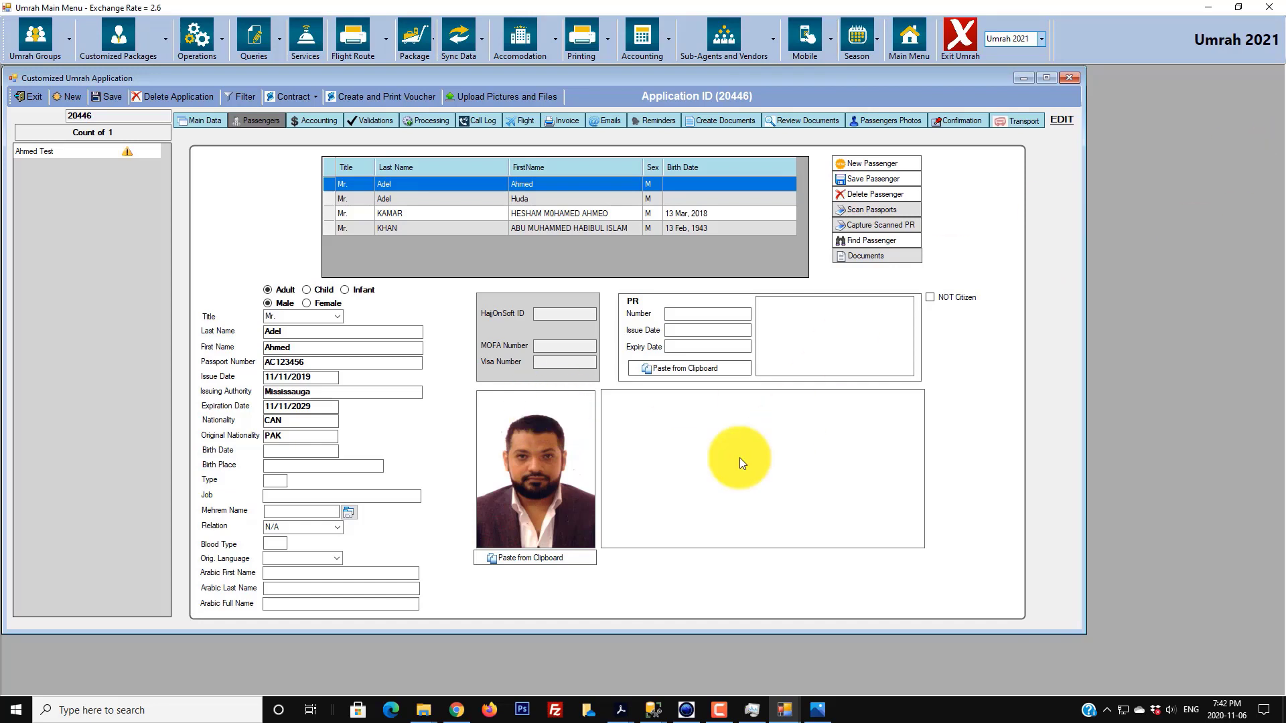
pyautogui.click(187, 710)
# - Launch Paint and open img20190626_14542603.jpg from the Pictures folder
pyautogui.write('paint')
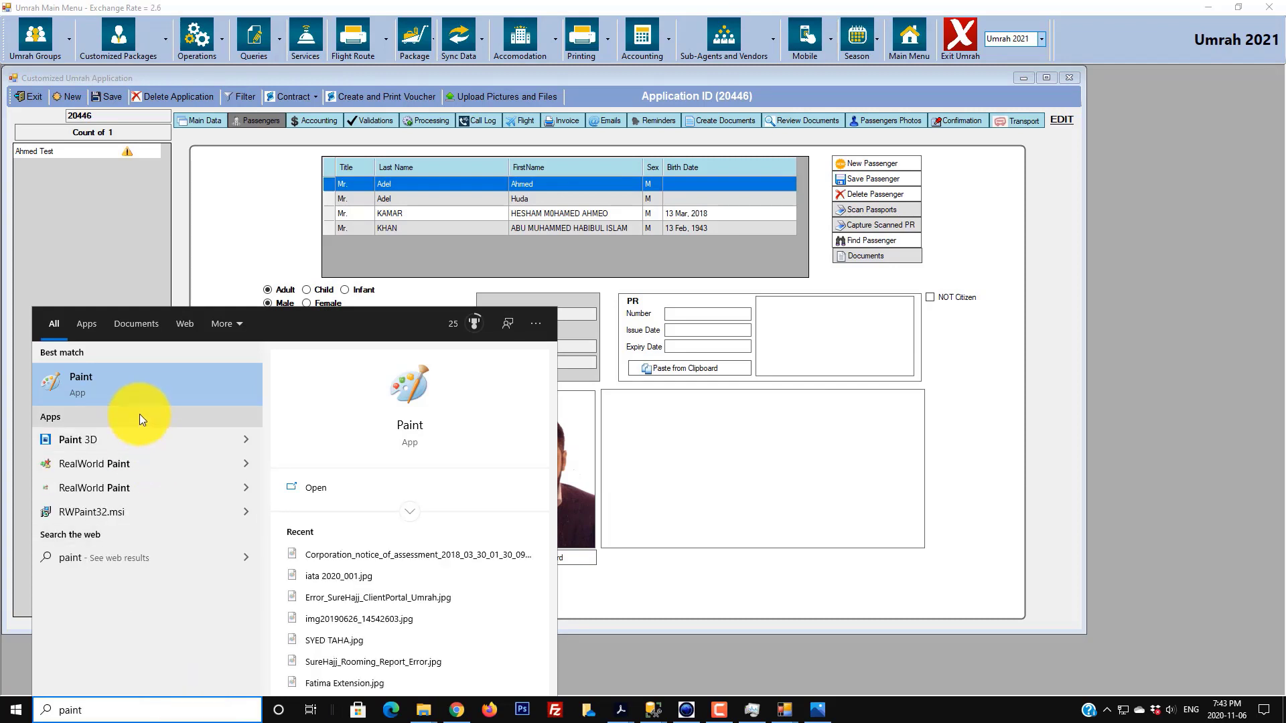
pyautogui.click(134, 377)
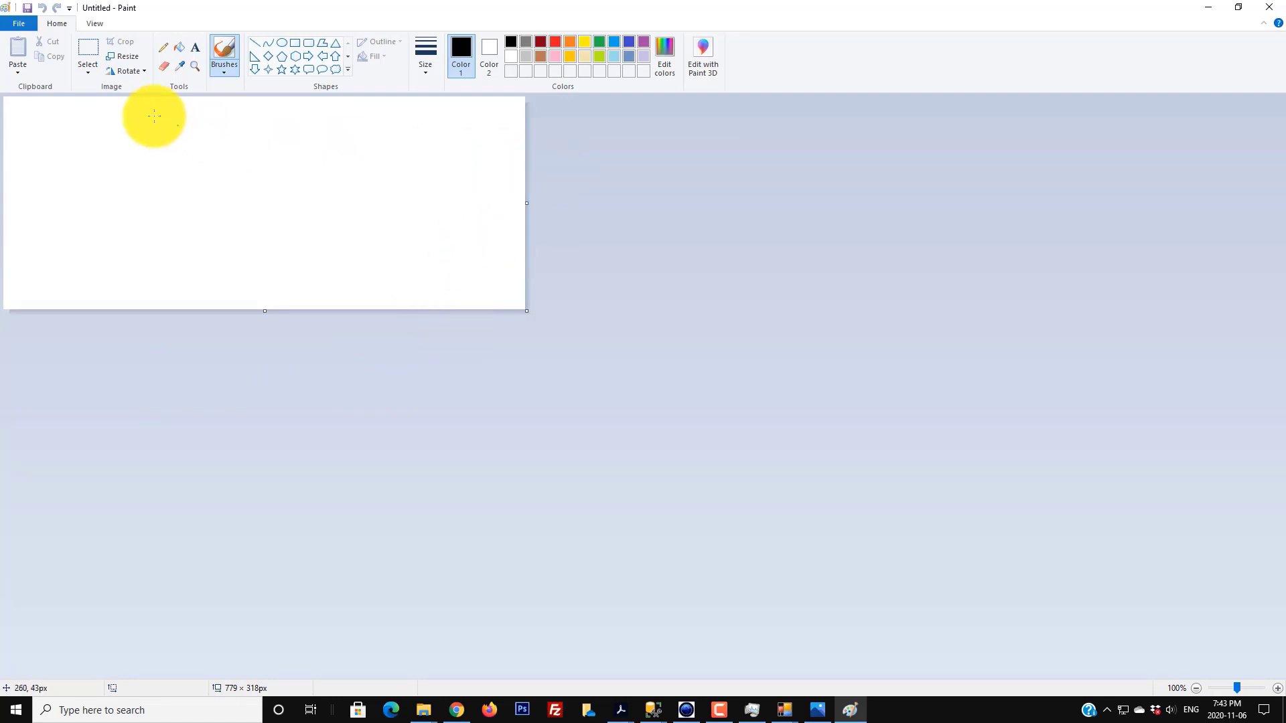
pyautogui.click(24, 23)
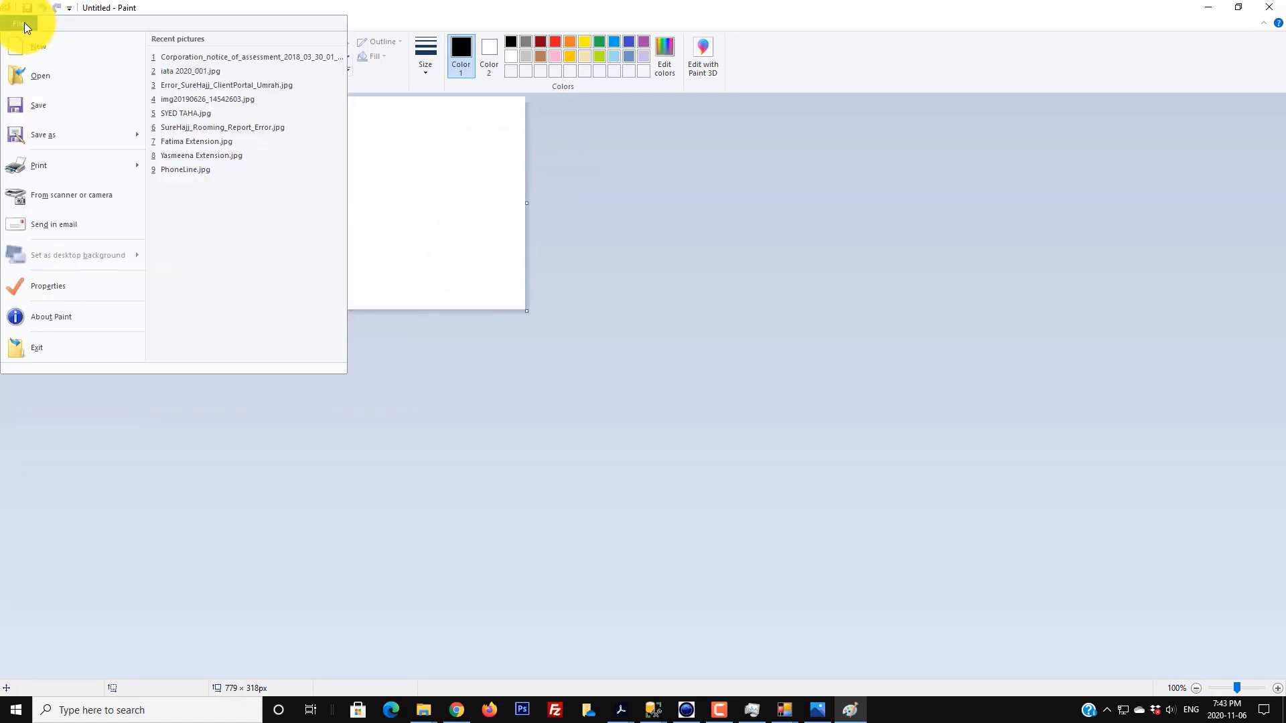
pyautogui.click(22, 78)
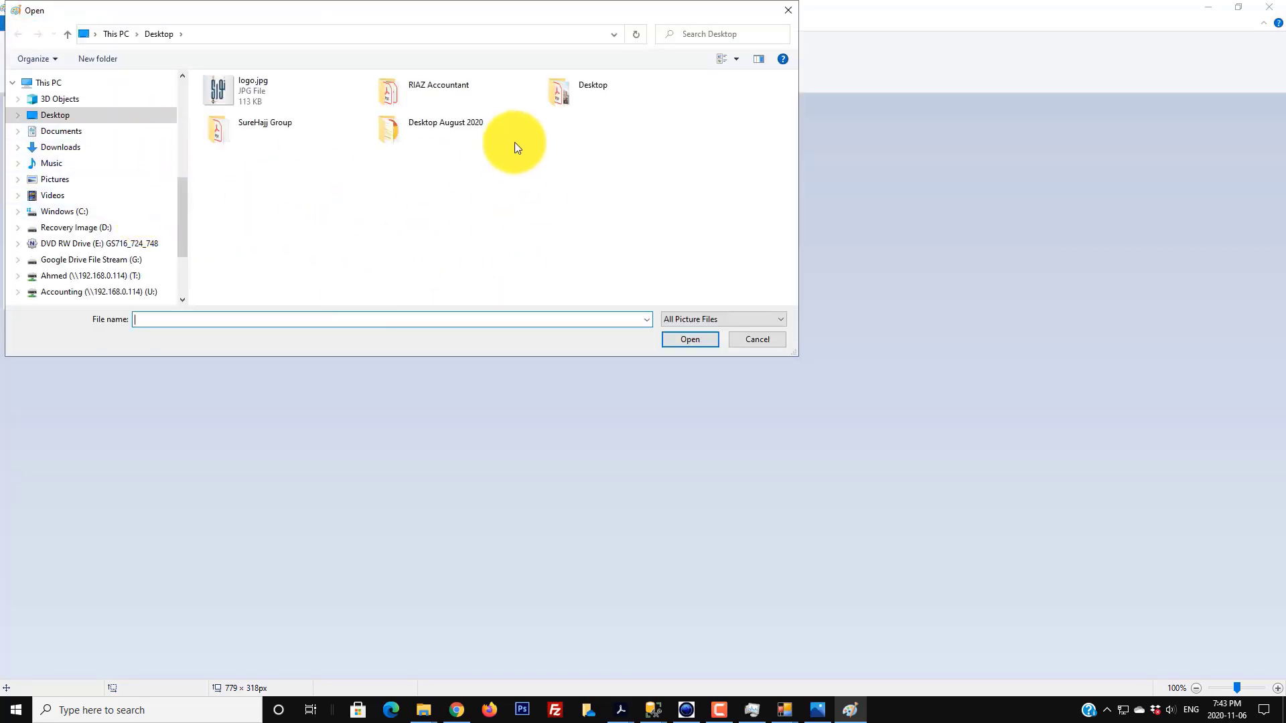
pyautogui.click(78, 179)
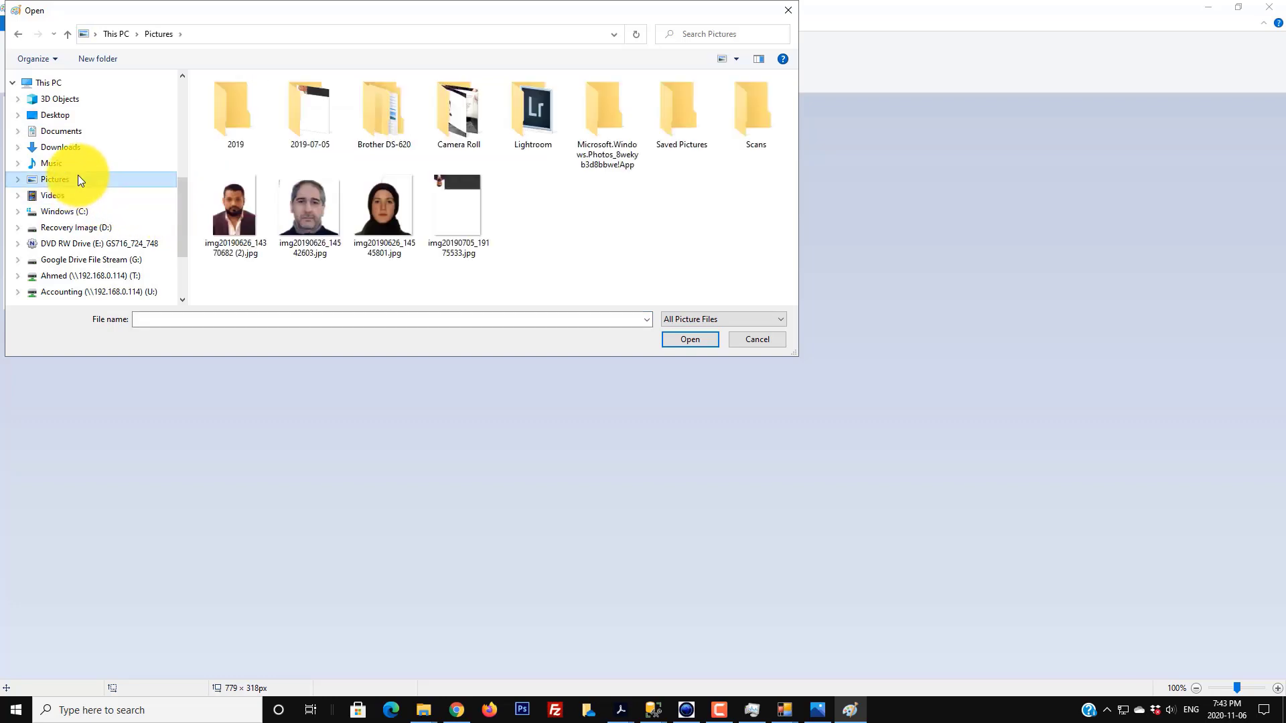
pyautogui.doubleClick(315, 214)
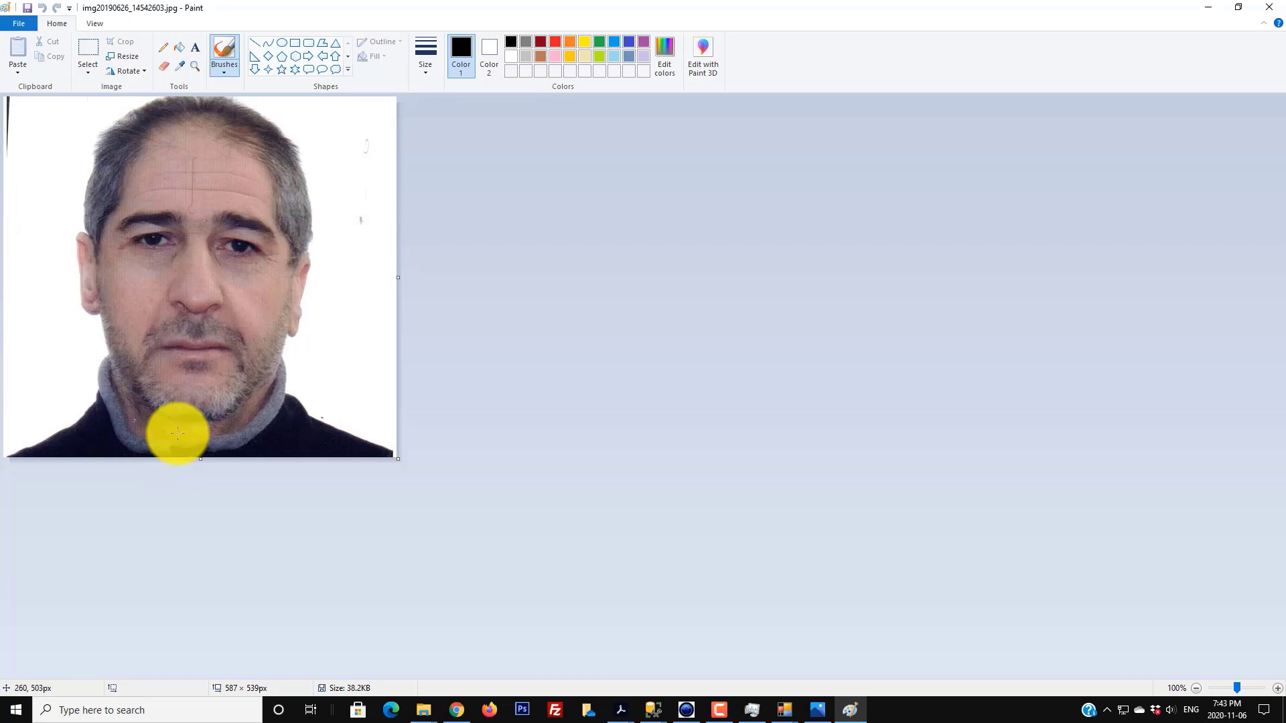
# - Select a 493 × 527 px area around the man's head and shoulders and copy it
pyautogui.hotkey('ctrl', 'a')
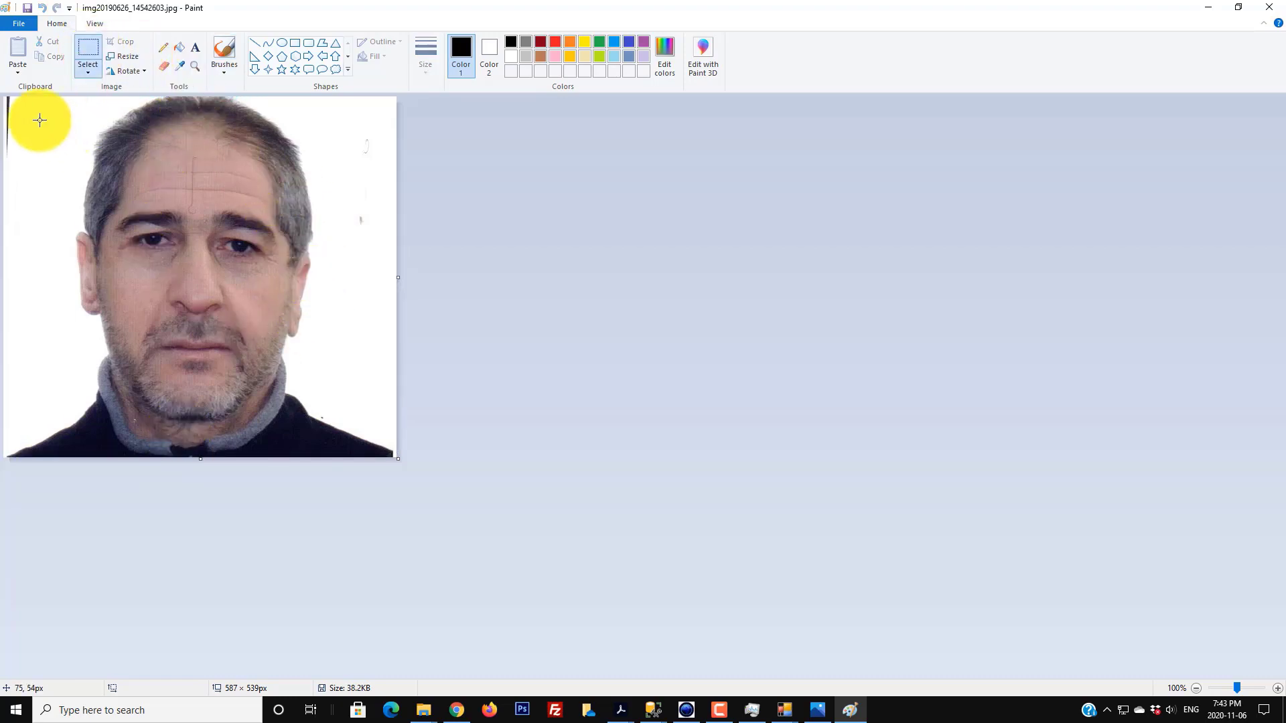
pyautogui.moveTo(26, 100); pyautogui.dragTo(357, 454)
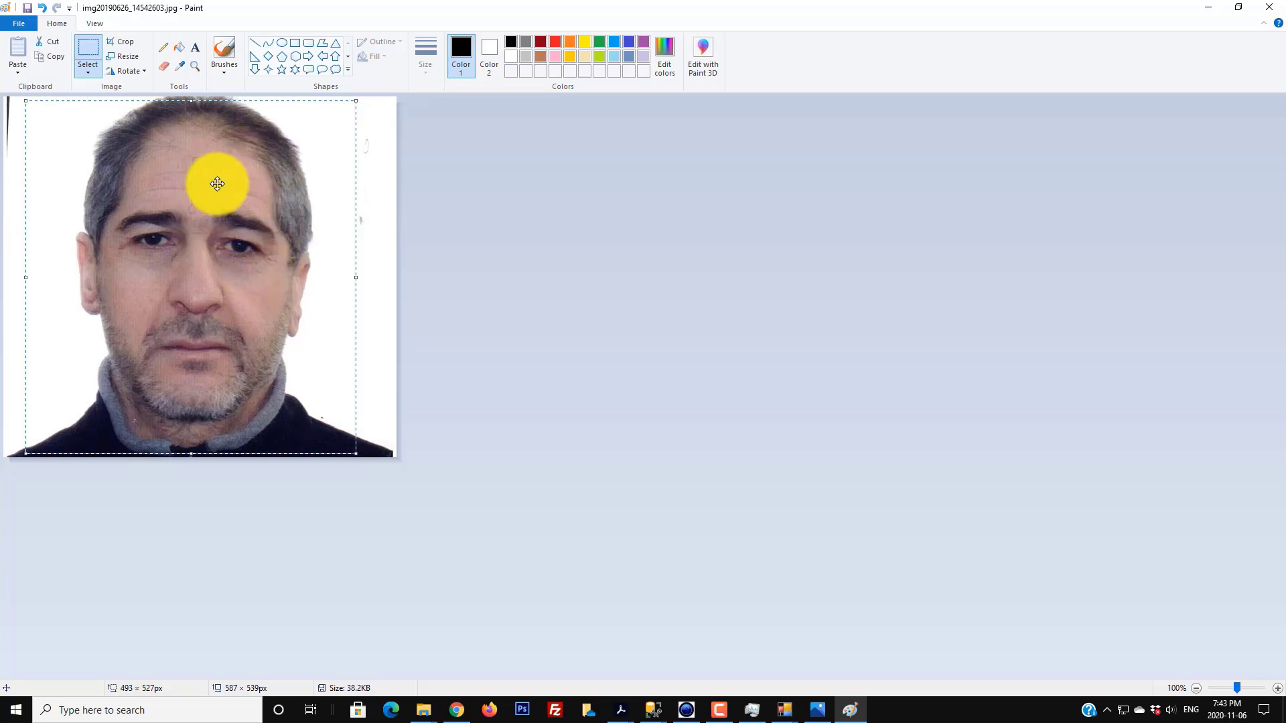
pyautogui.rightClick(218, 179)
pyautogui.click(248, 205)
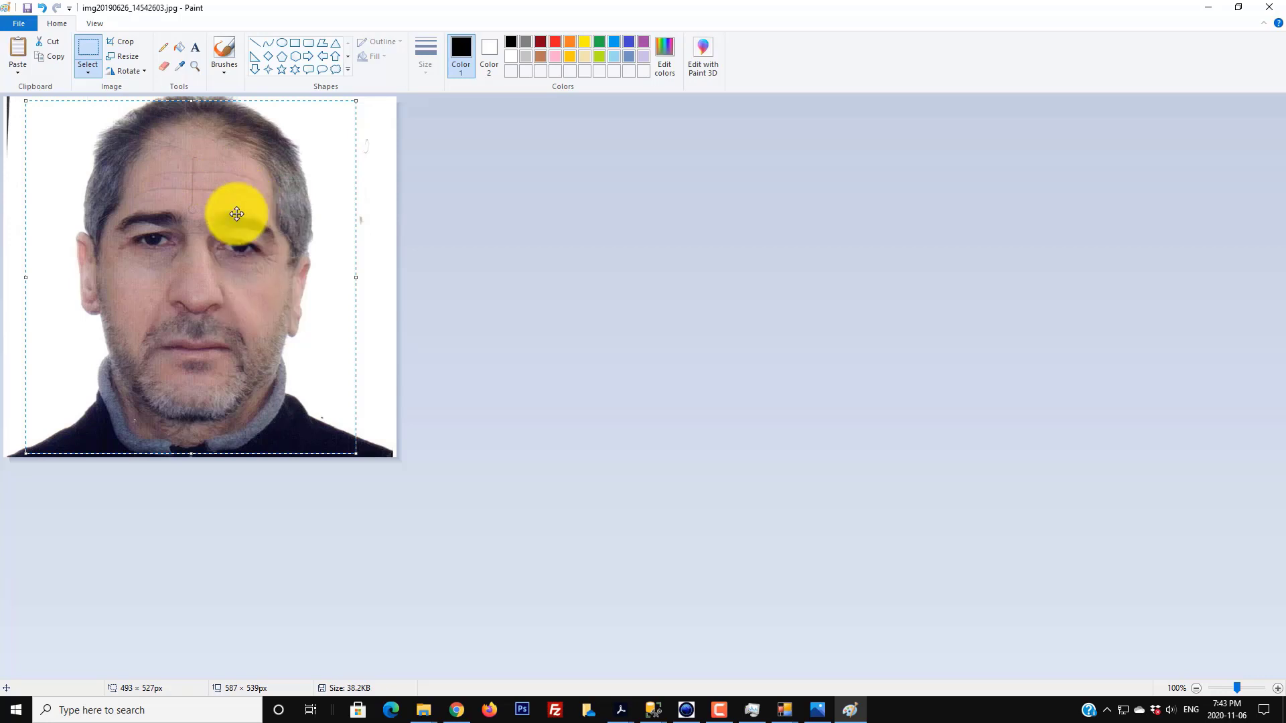
# - Paste the copied portrait into the first passenger's photo and save the passenger
pyautogui.moveTo(767, 713)
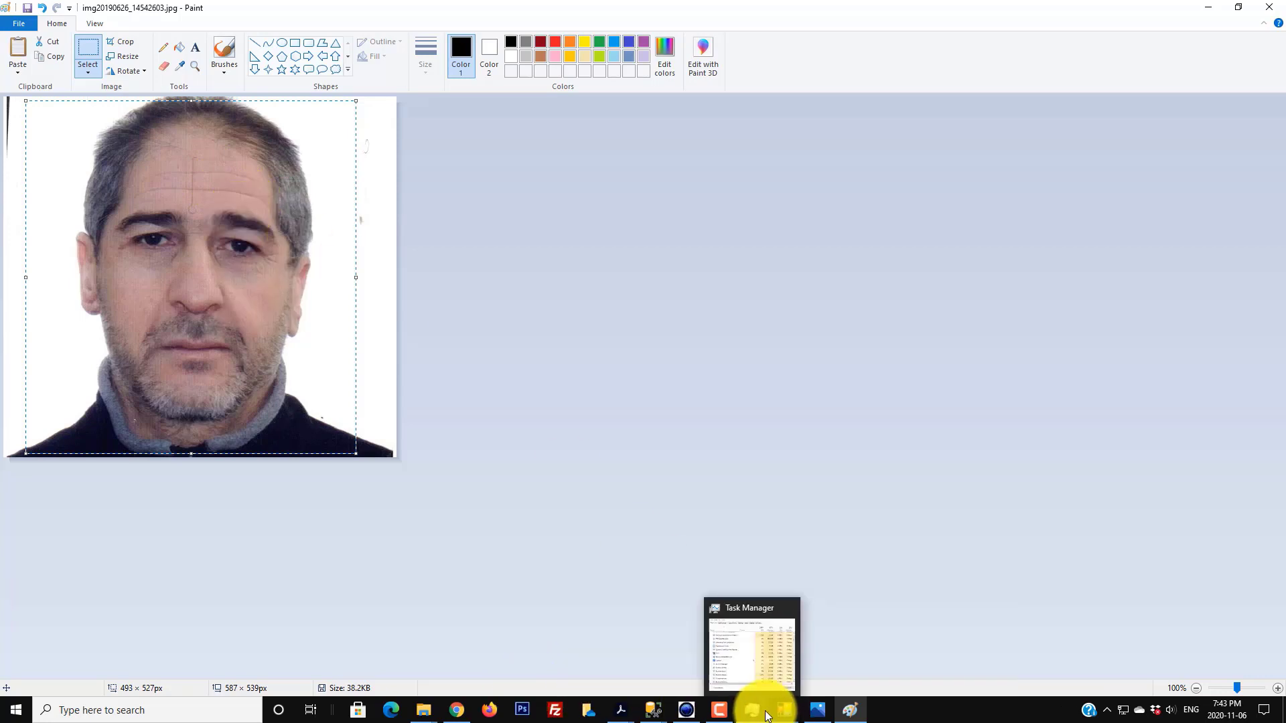
pyautogui.click(782, 665)
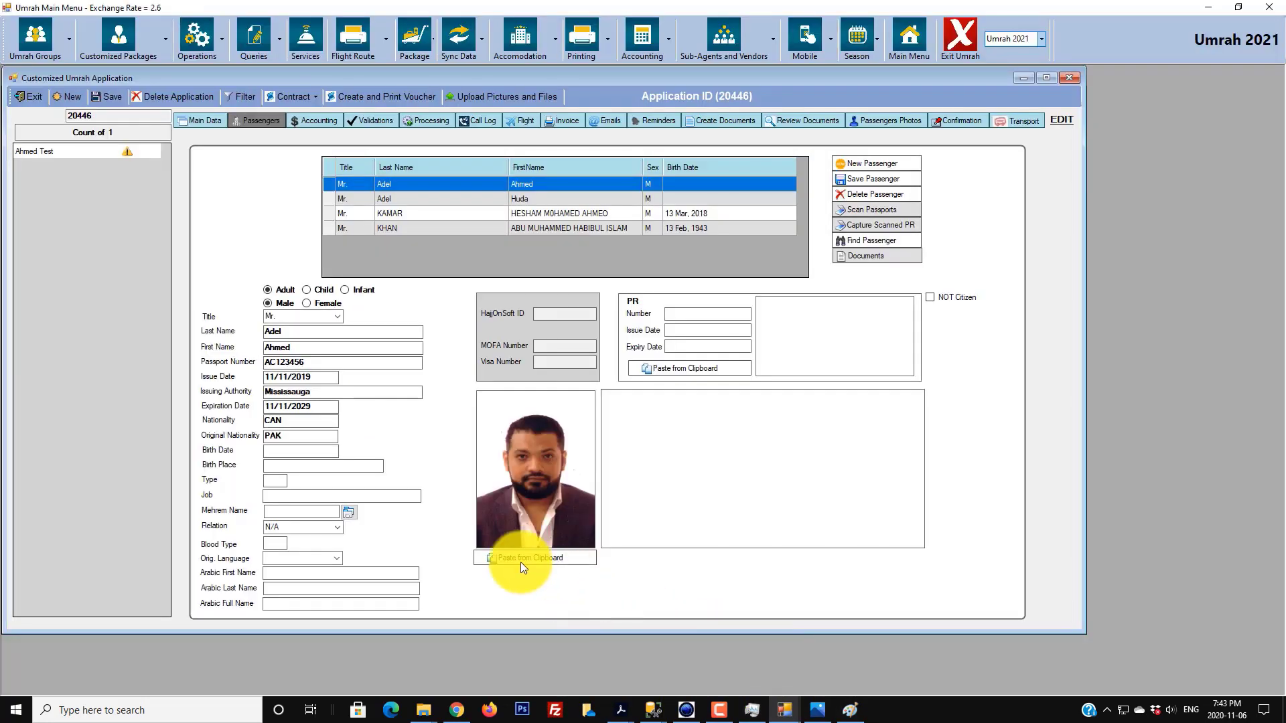
pyautogui.click(542, 559)
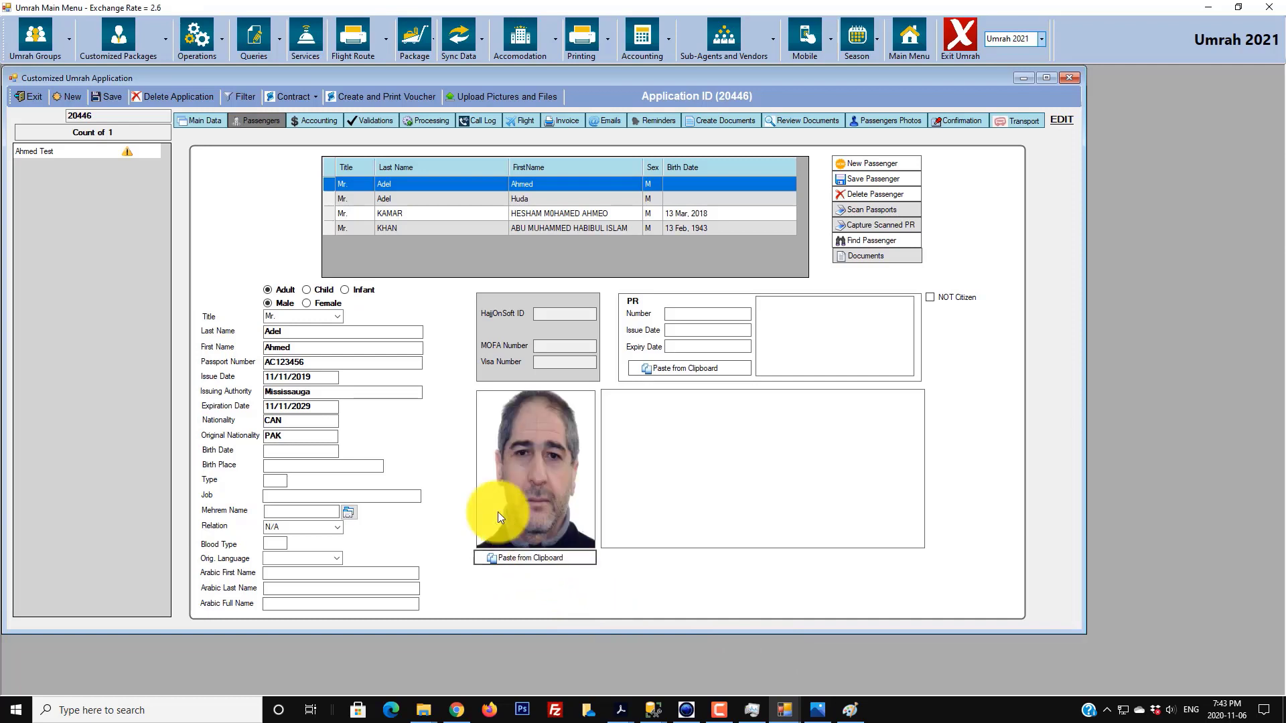
pyautogui.click(871, 175)
pyautogui.click(653, 393)
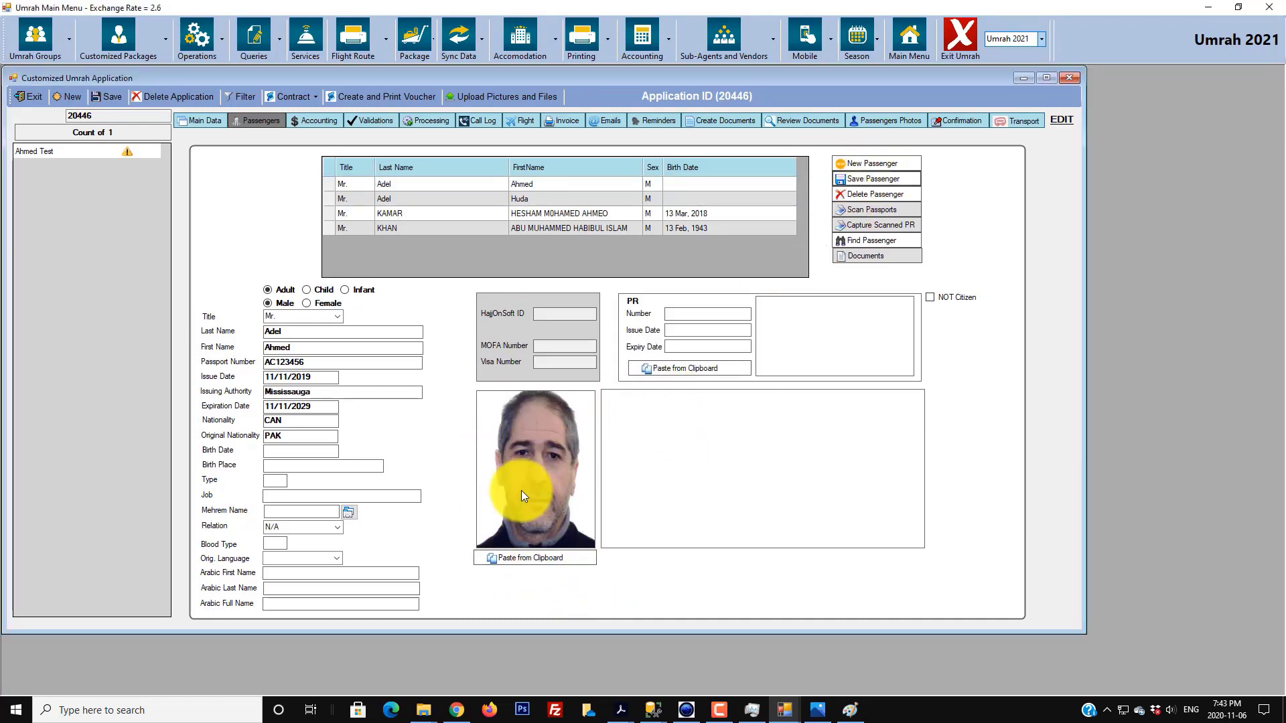
pyautogui.click(327, 185)
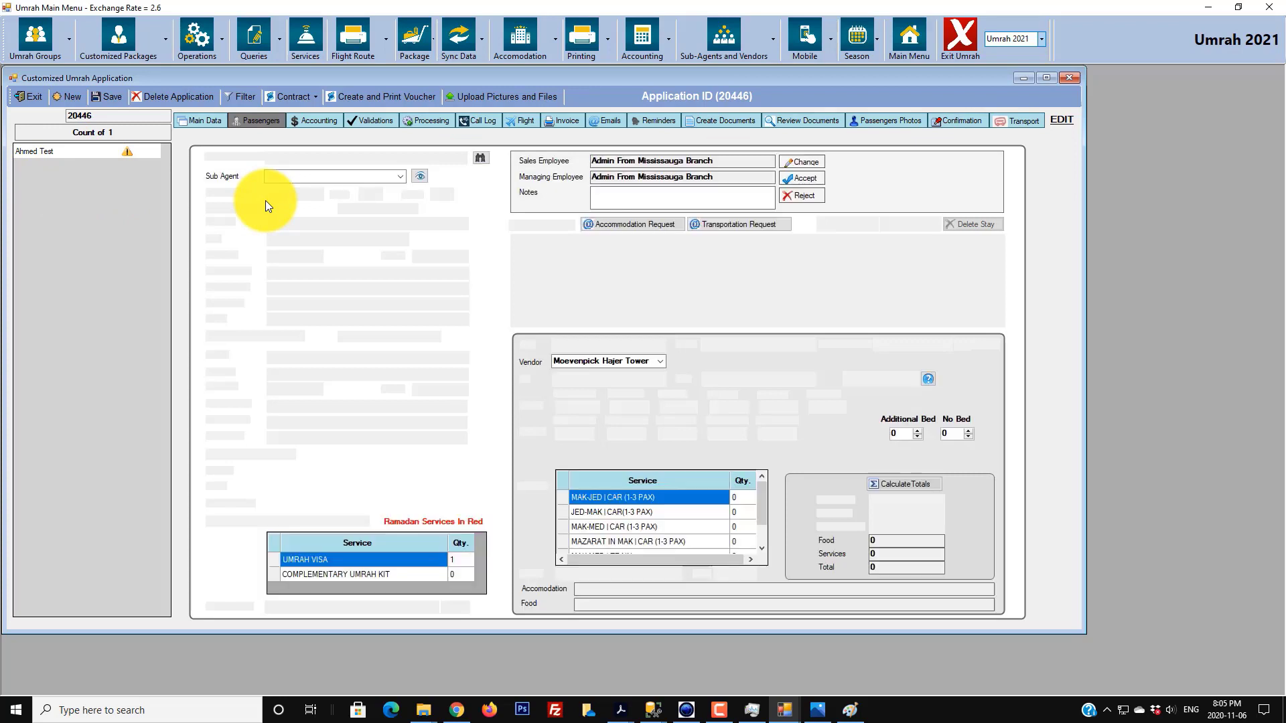
# - Show application 20446's transport details with the empty Transportation Itinerary panel
pyautogui.click(1023, 124)
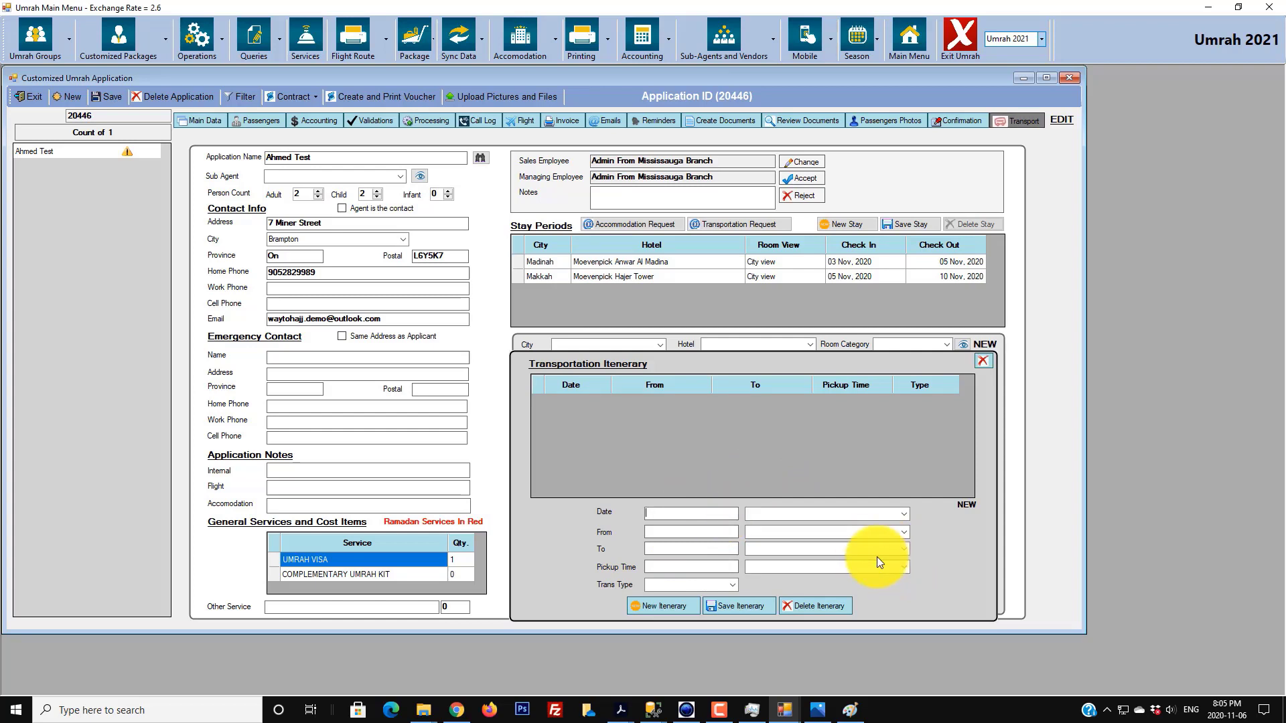
# - Set the itinerary leg's date to 03 Nov 2020, marked as the Arrival Date
pyautogui.write('Nov 03')
pyautogui.press('End')
pyautogui.write('2020')
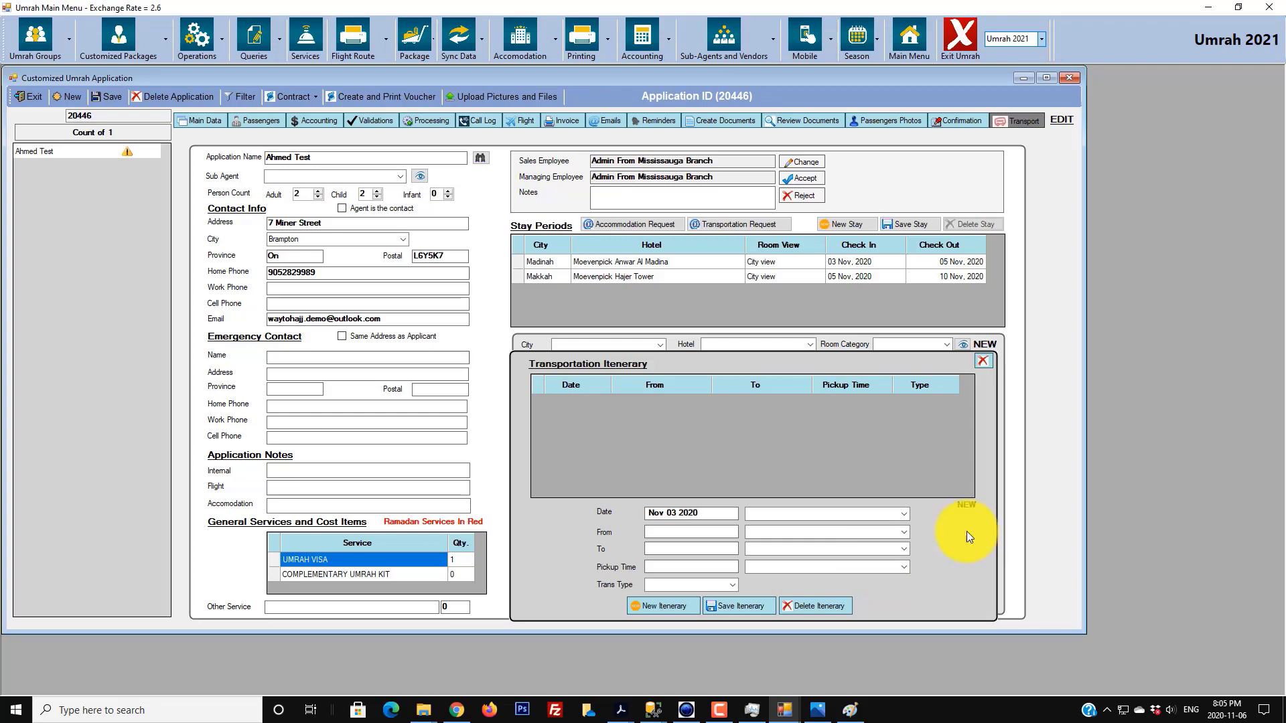
pyautogui.click(904, 514)
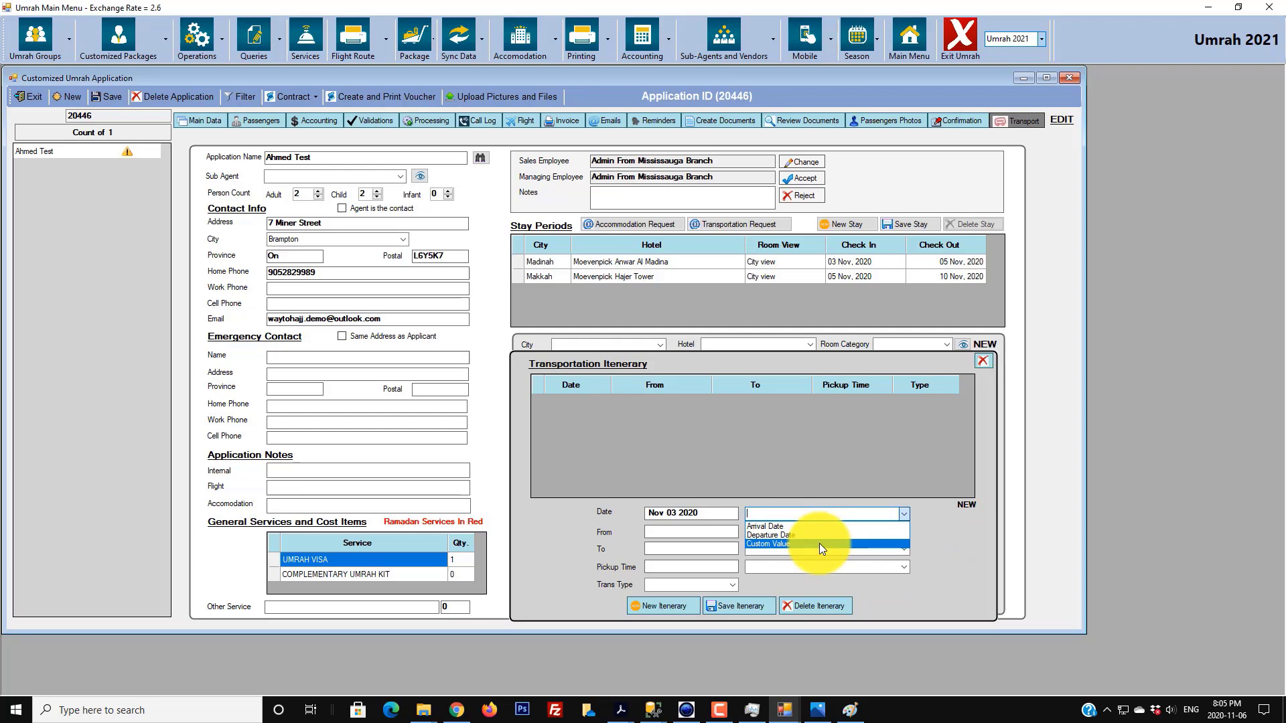
pyautogui.click(947, 516)
pyautogui.click(904, 517)
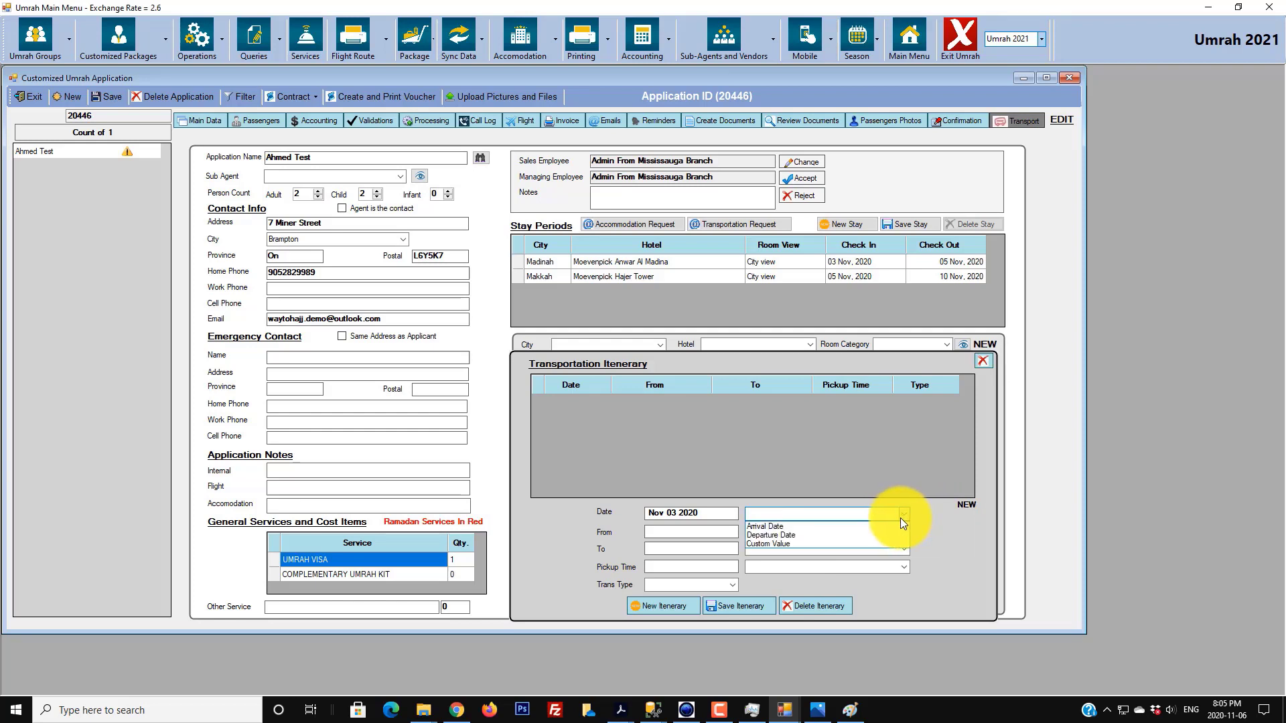
pyautogui.click(803, 526)
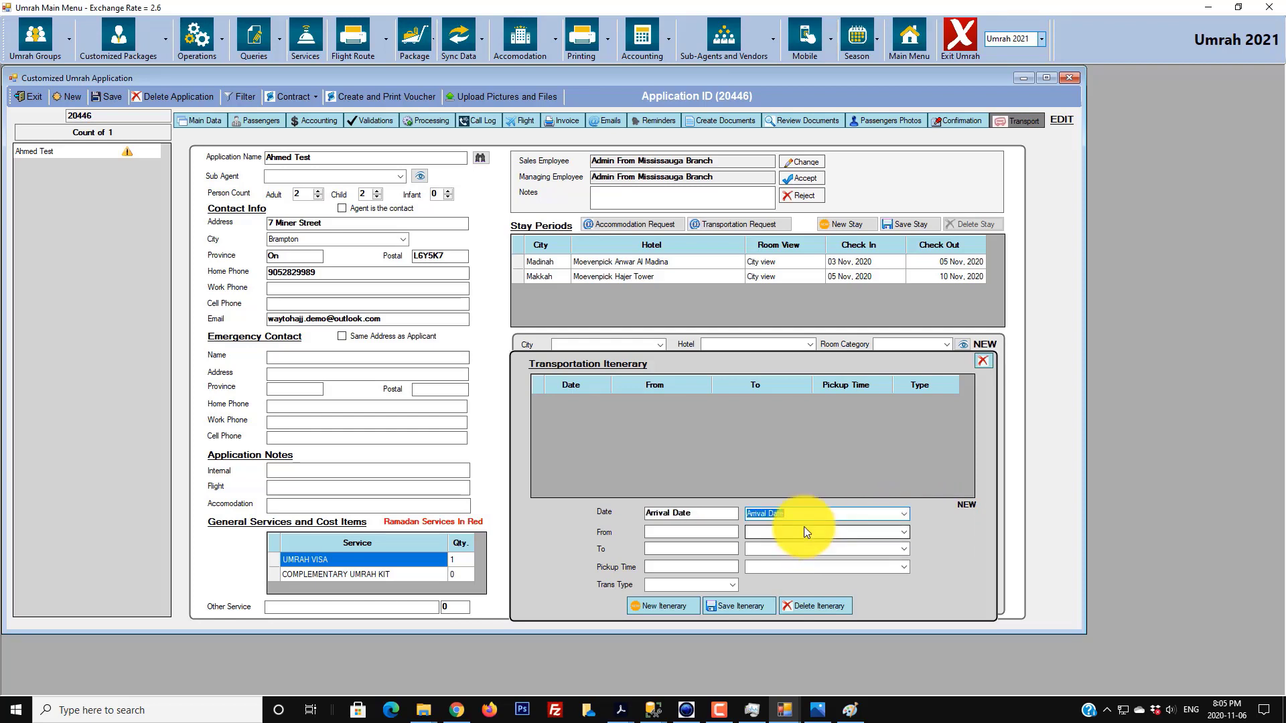
pyautogui.click(700, 513)
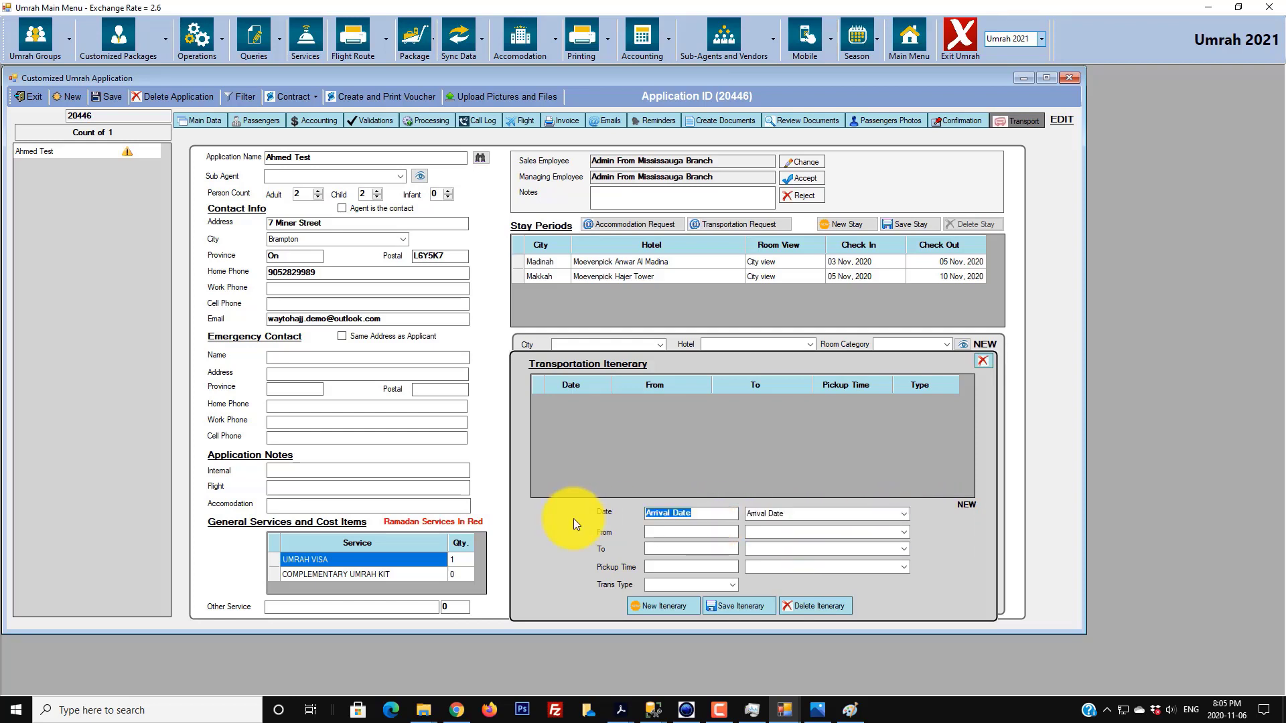
pyautogui.write('03 Nov 2020')
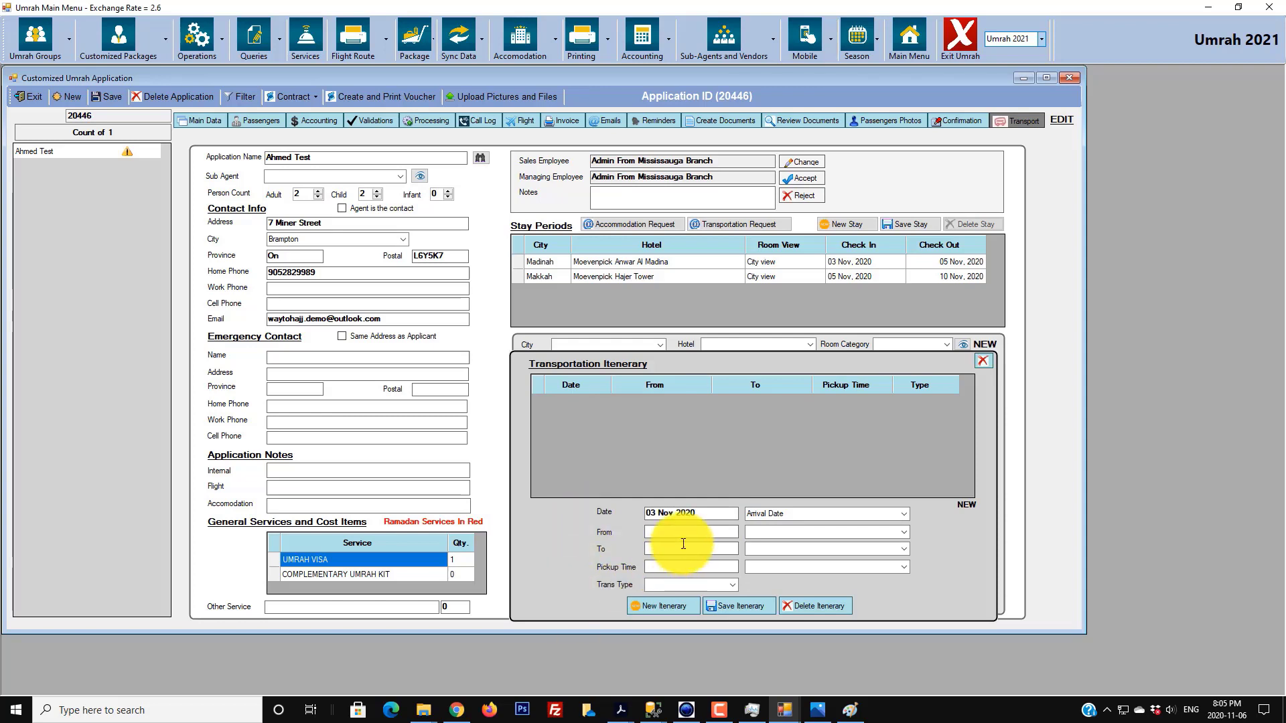
# - Route it LIMO from Madinah Airport to Moevenpick Anwar Al Madina, Upon Arrival, and save
pyautogui.click(904, 532)
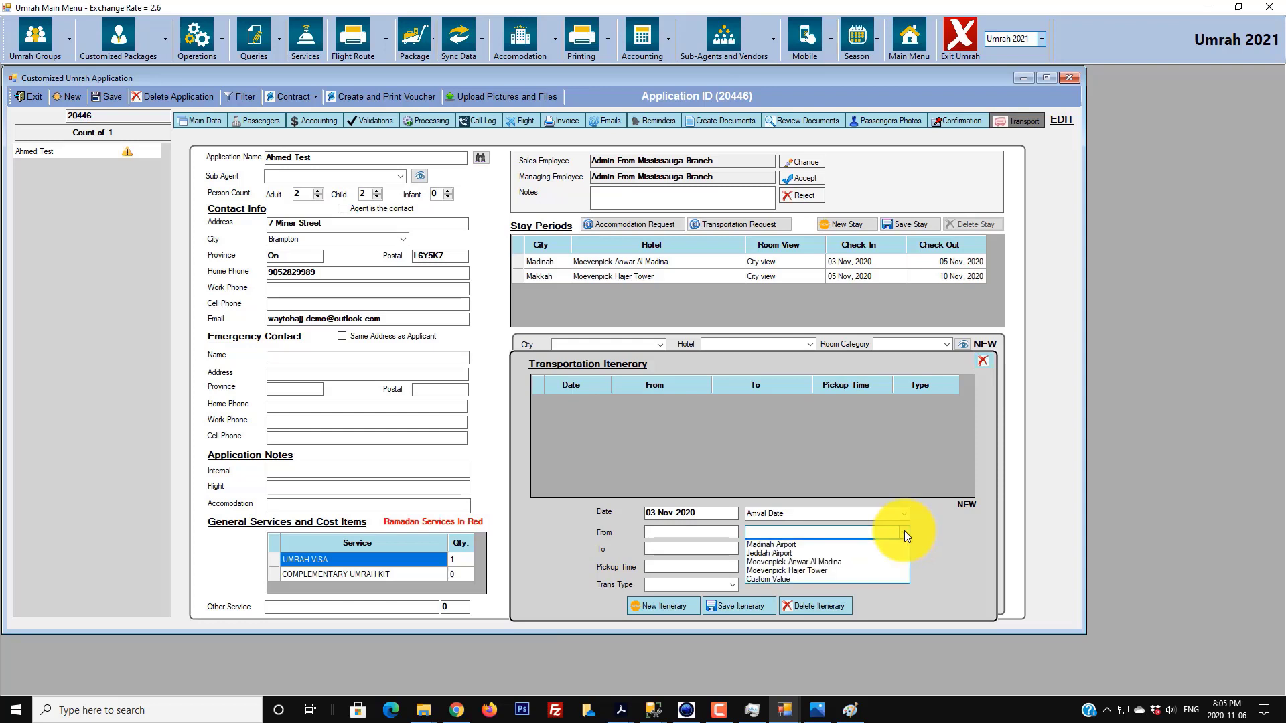
pyautogui.click(811, 546)
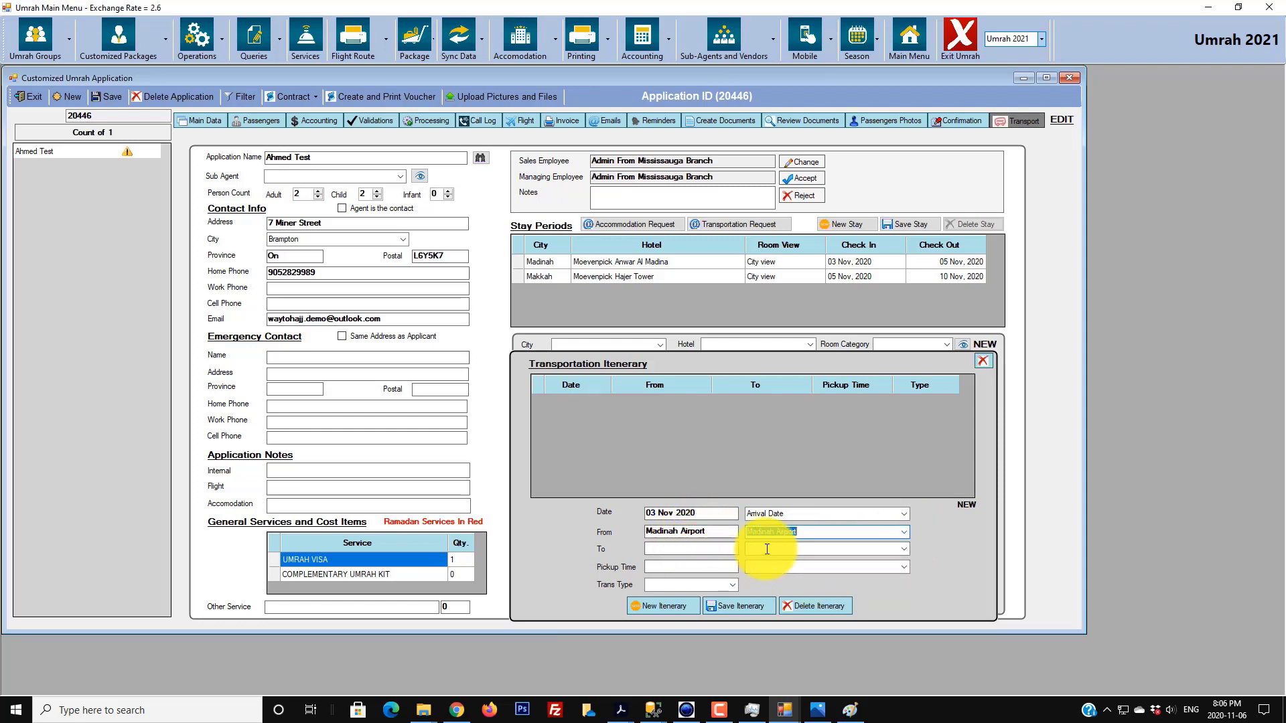
pyautogui.click(902, 548)
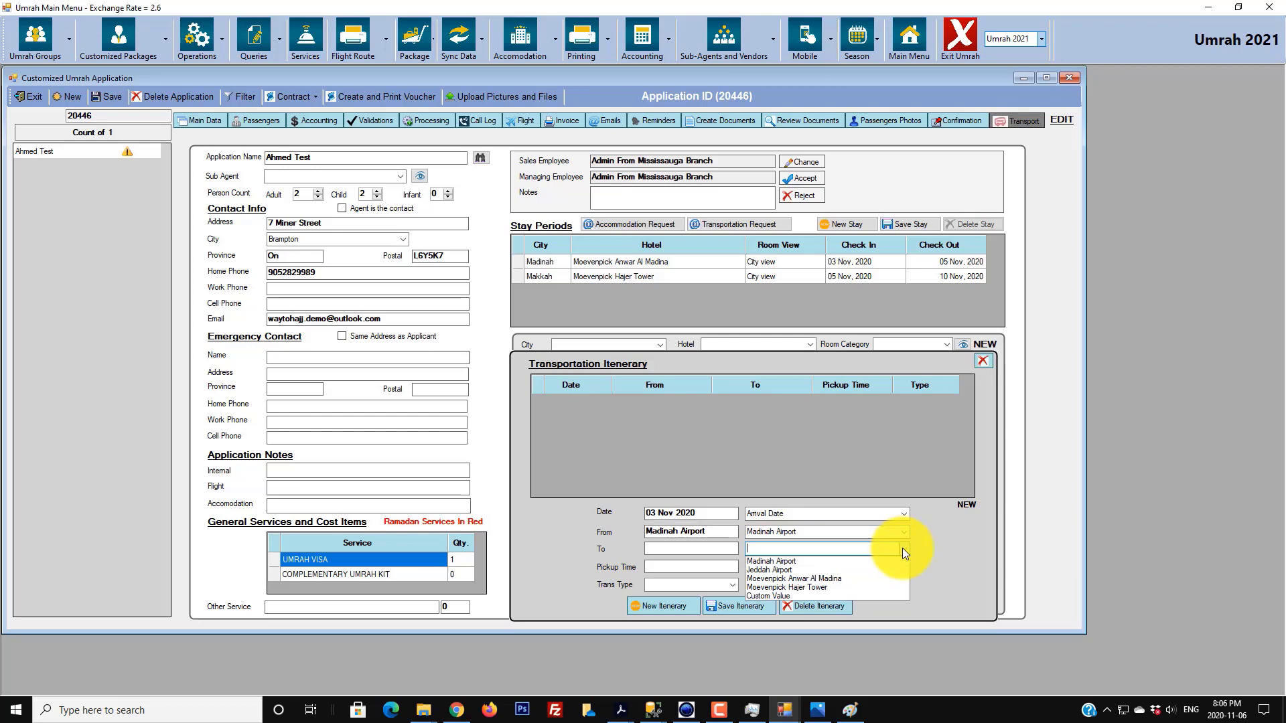
pyautogui.click(798, 581)
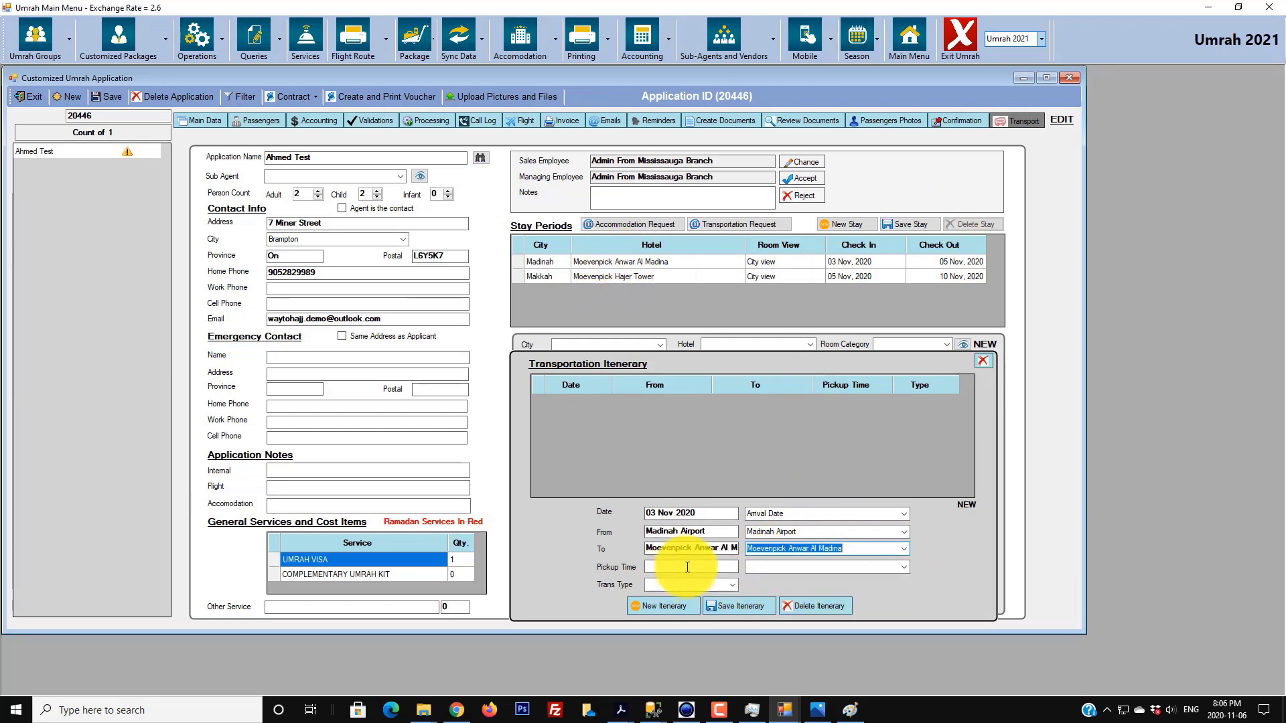
pyautogui.click(902, 568)
pyautogui.click(830, 579)
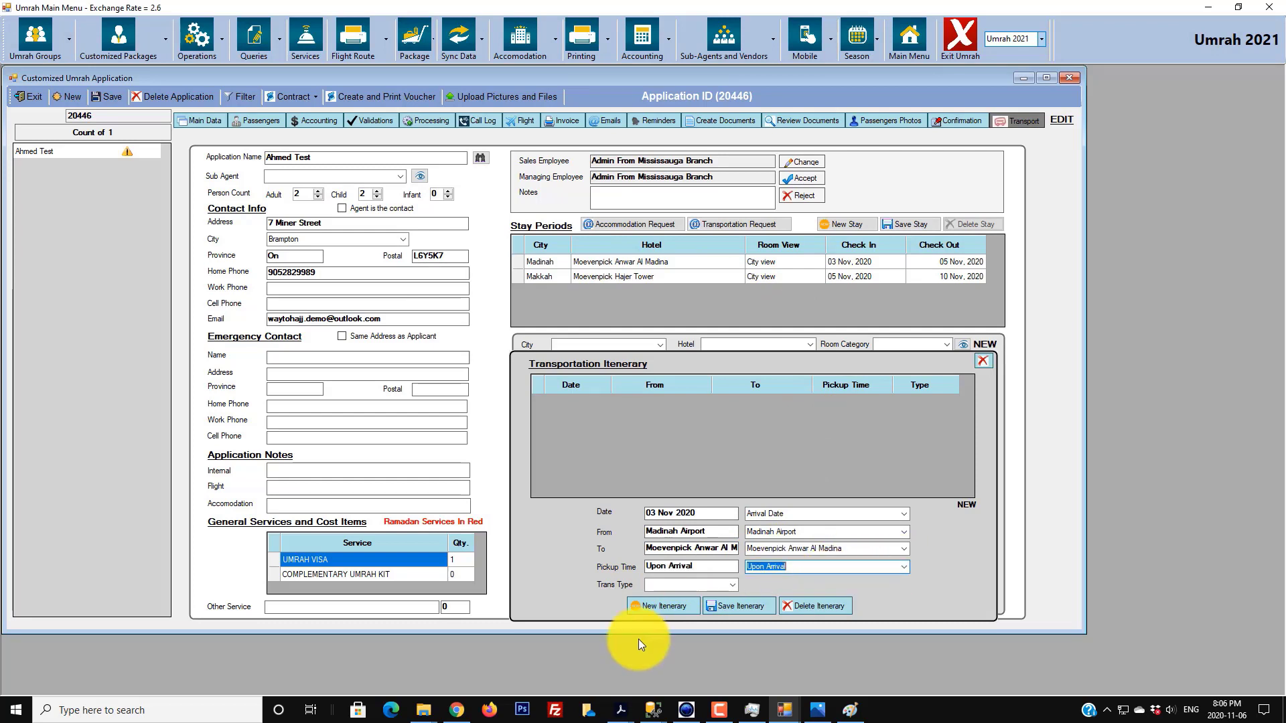
pyautogui.click(728, 585)
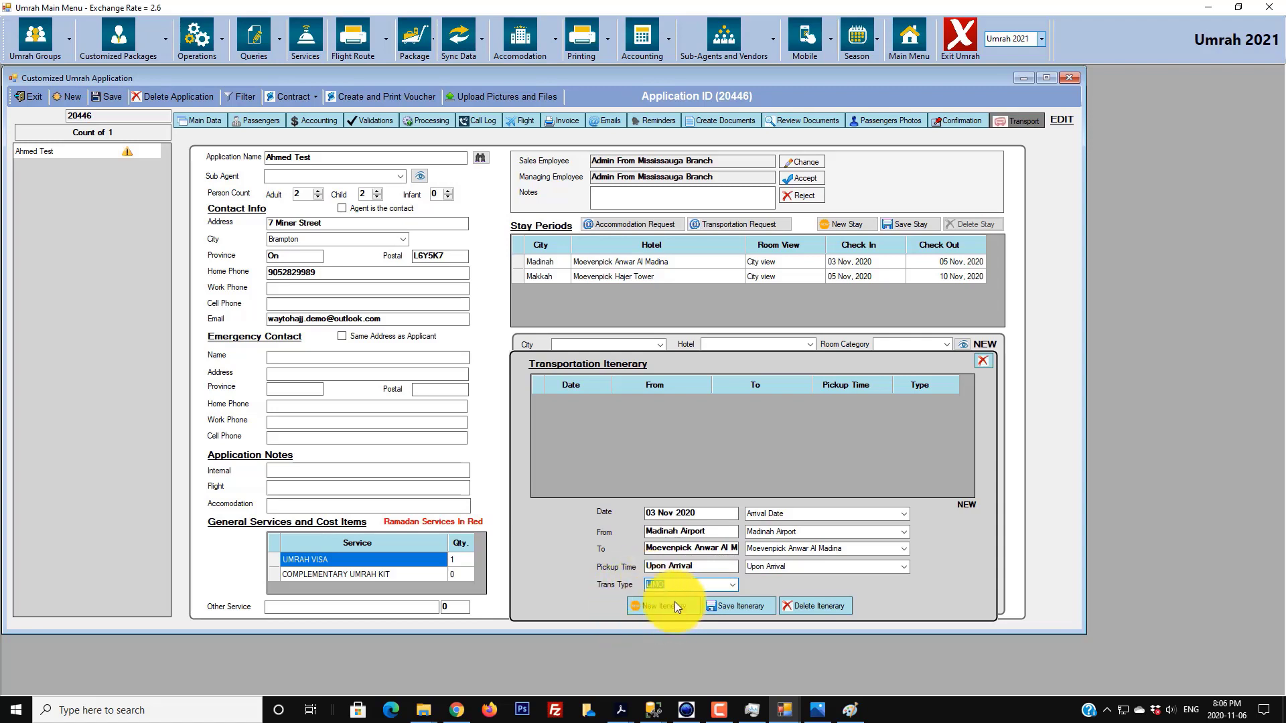
pyautogui.click(727, 607)
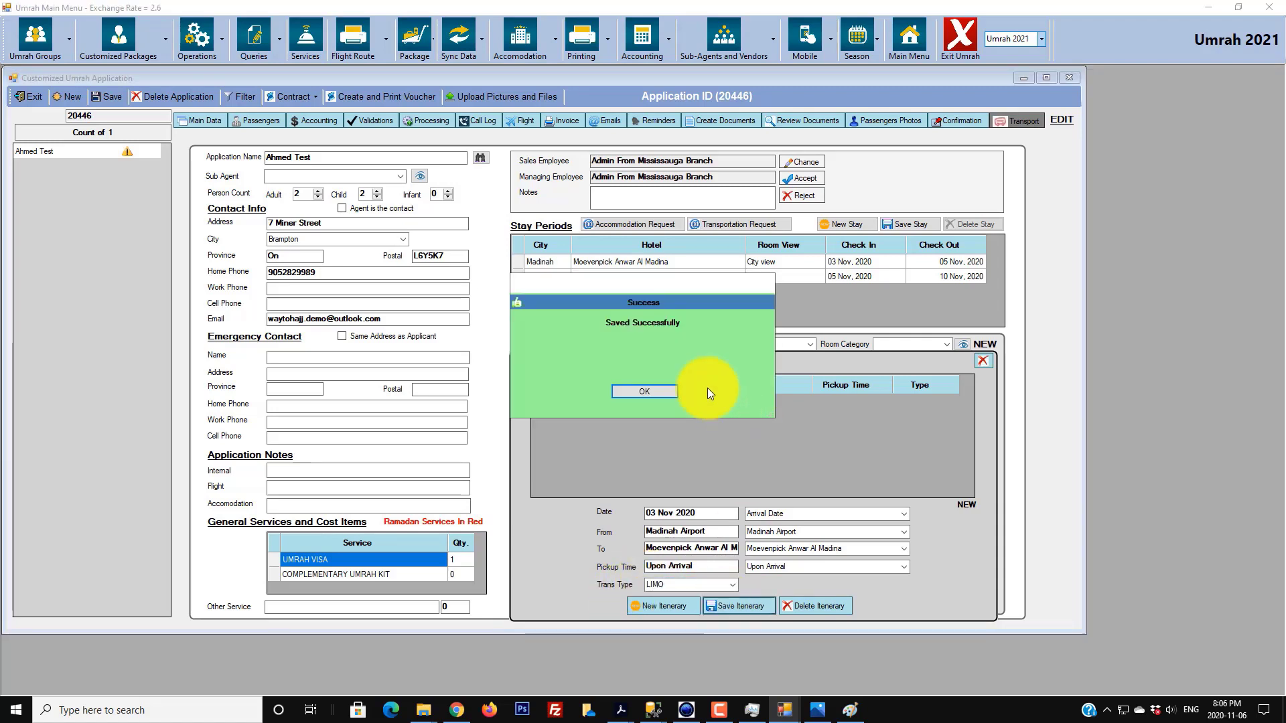
pyautogui.click(647, 391)
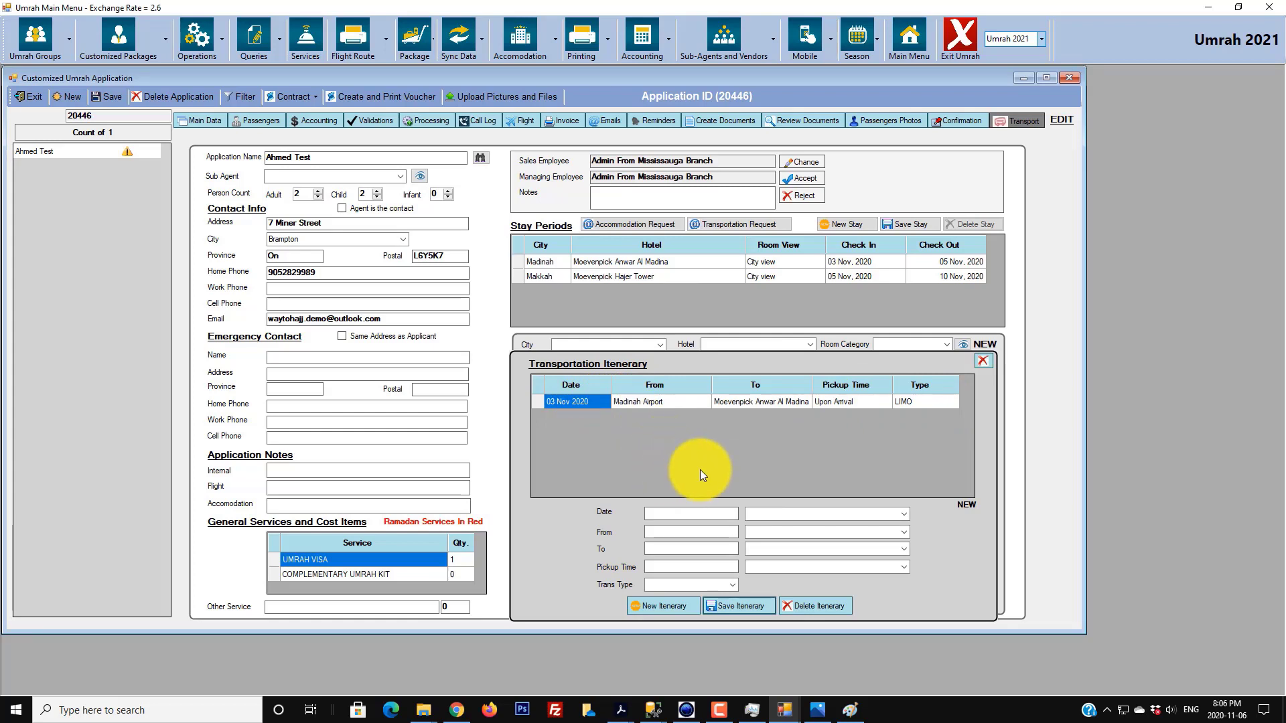
# - Start a 04 Nov 2020 leg from Moevenpick Anwar Al Madina to Mazarat
pyautogui.click(728, 514)
pyautogui.write('04 Nov 2020')
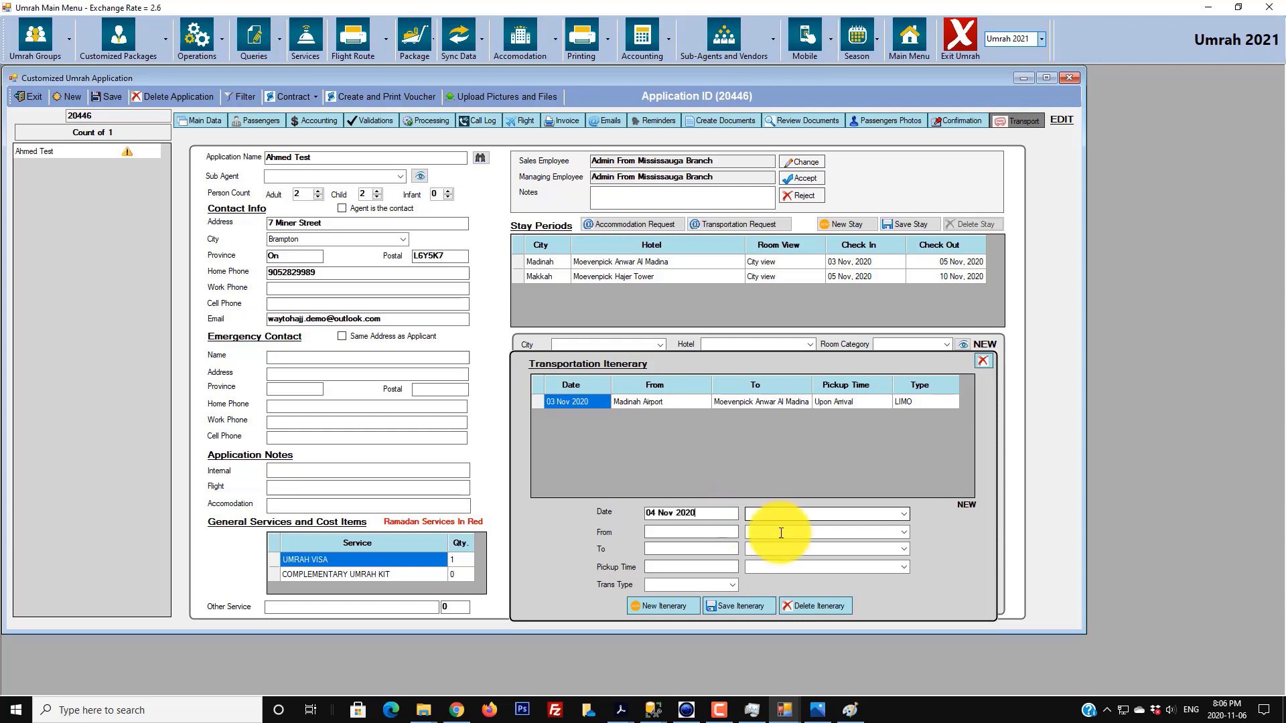
pyautogui.click(903, 532)
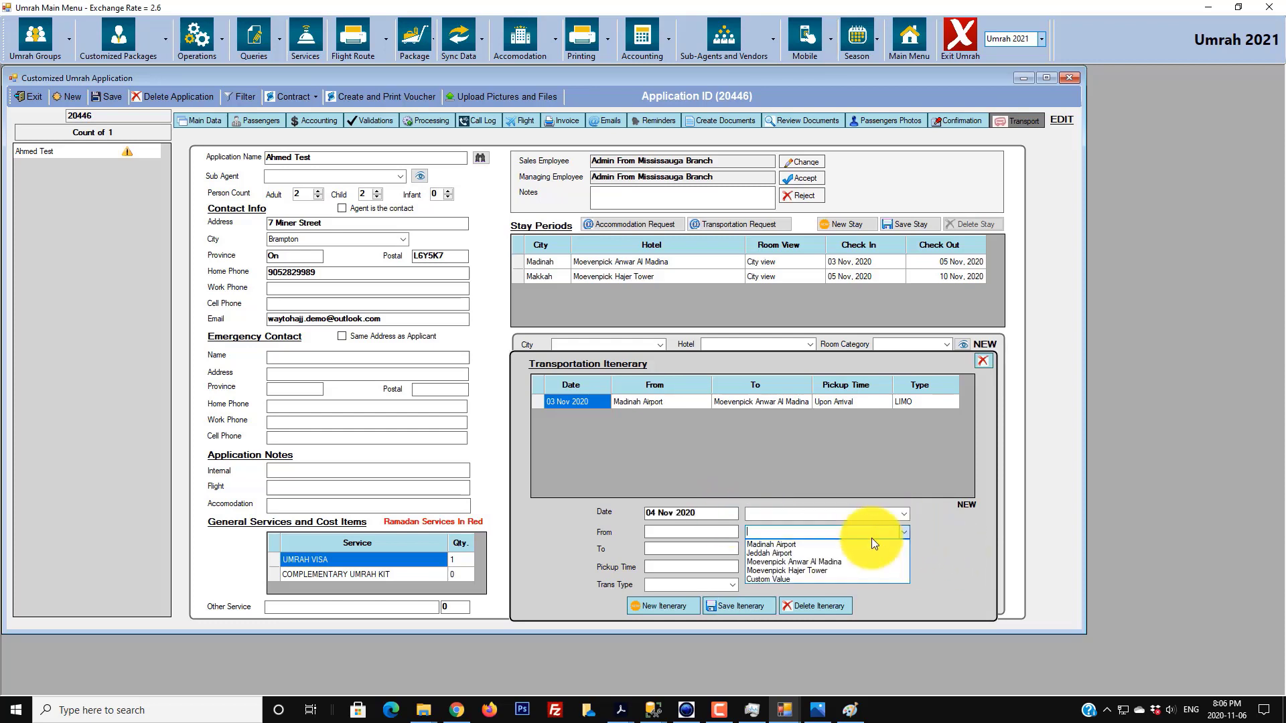
pyautogui.click(826, 563)
pyautogui.click(904, 550)
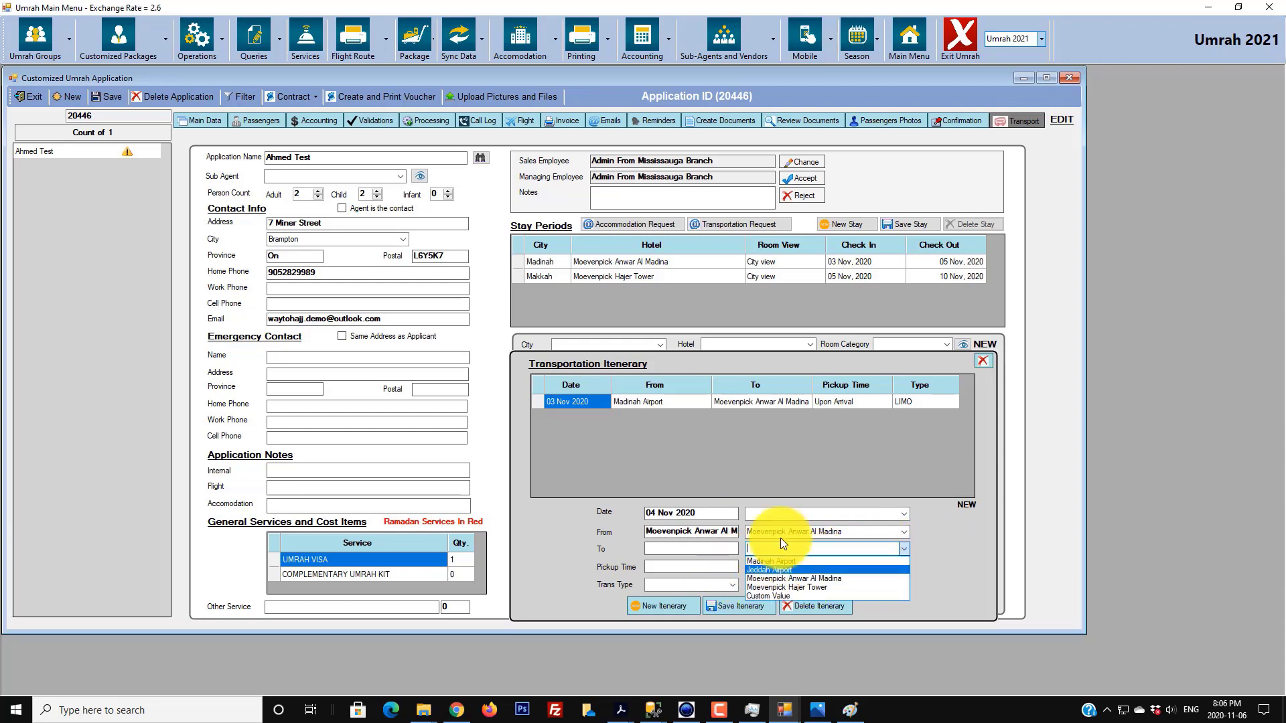
pyautogui.click(727, 550)
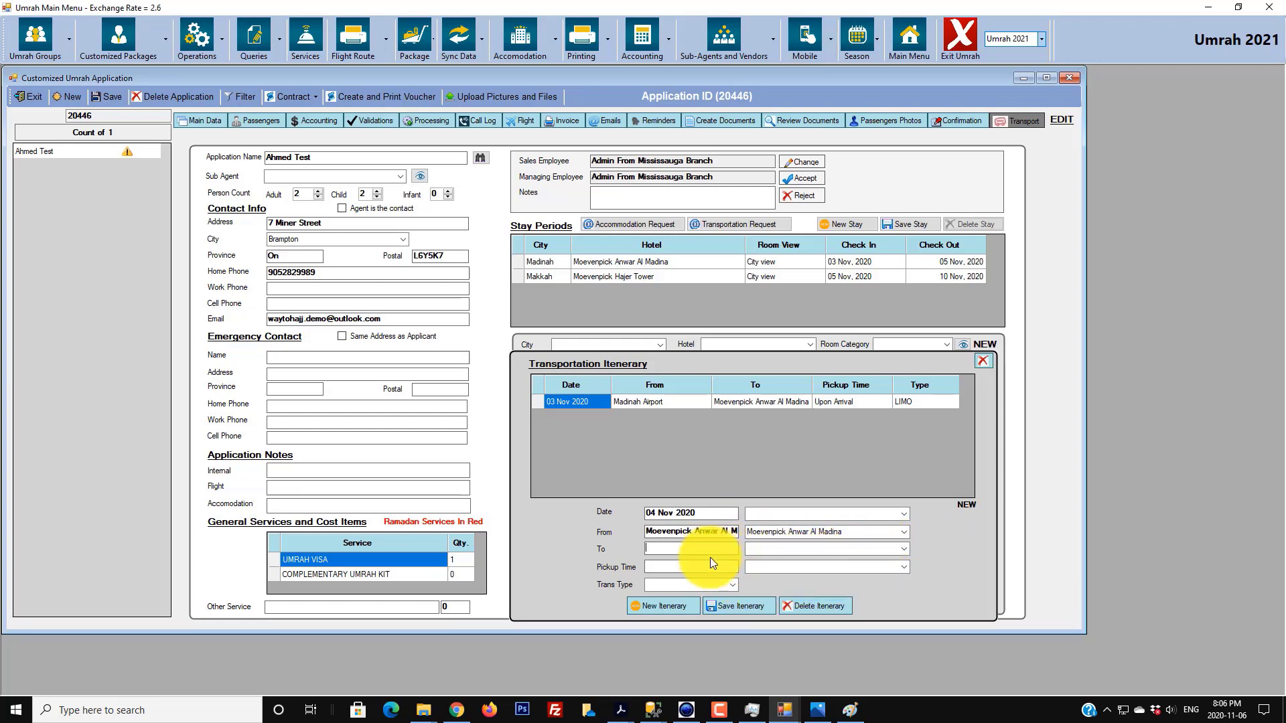
pyautogui.write('Mazarat')
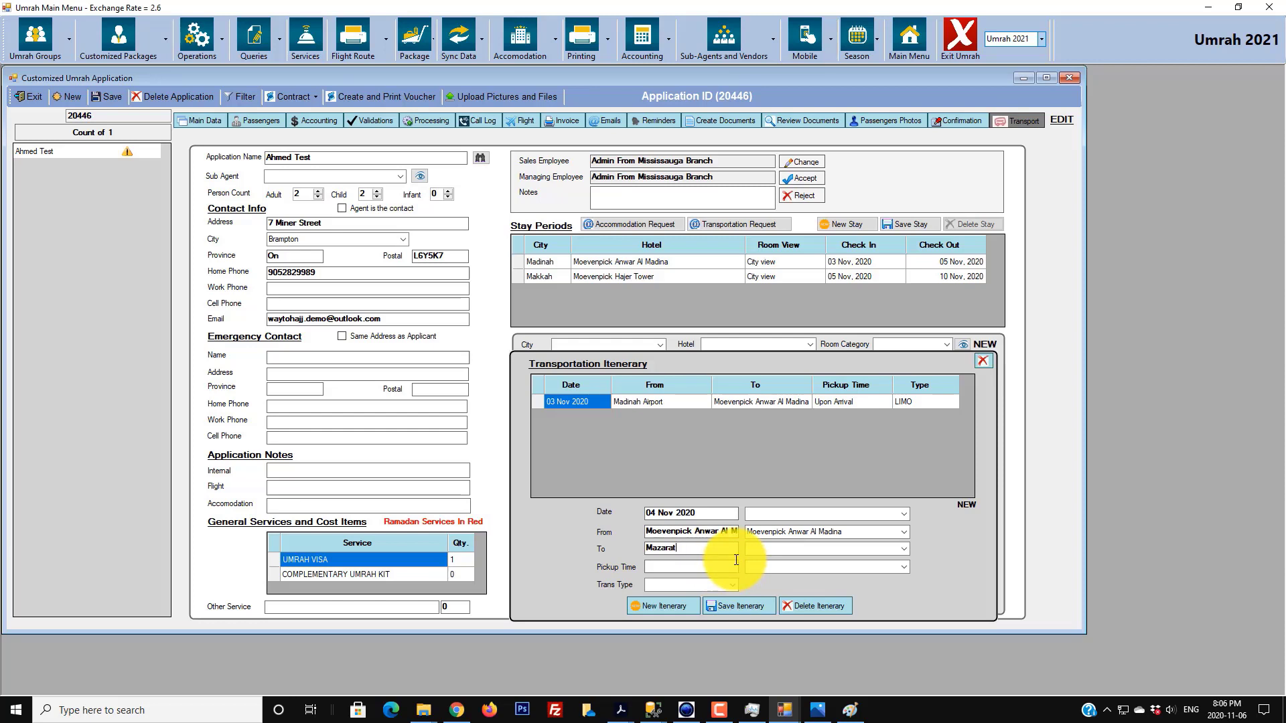
# - Give the leg a 10:00 AM pickup time and LIMO transport, then save it
pyautogui.click(901, 567)
pyautogui.click(711, 569)
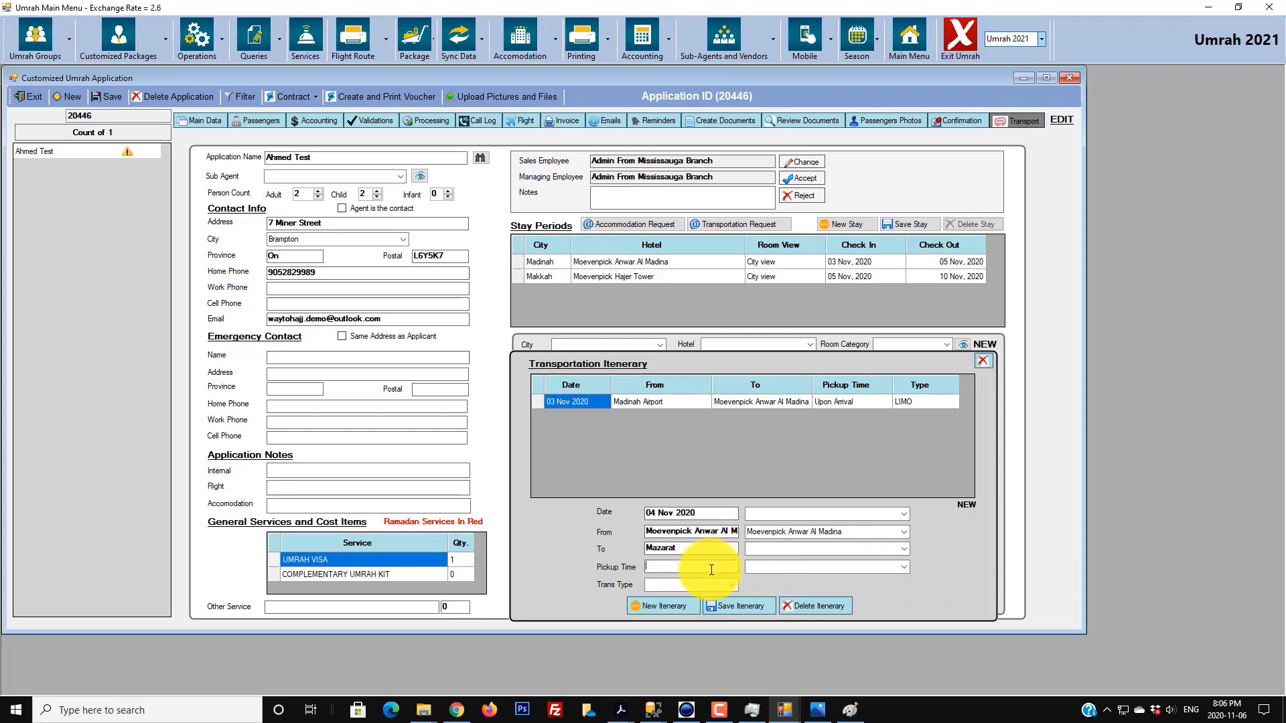
pyautogui.write('10:00 AM')
pyautogui.click(732, 585)
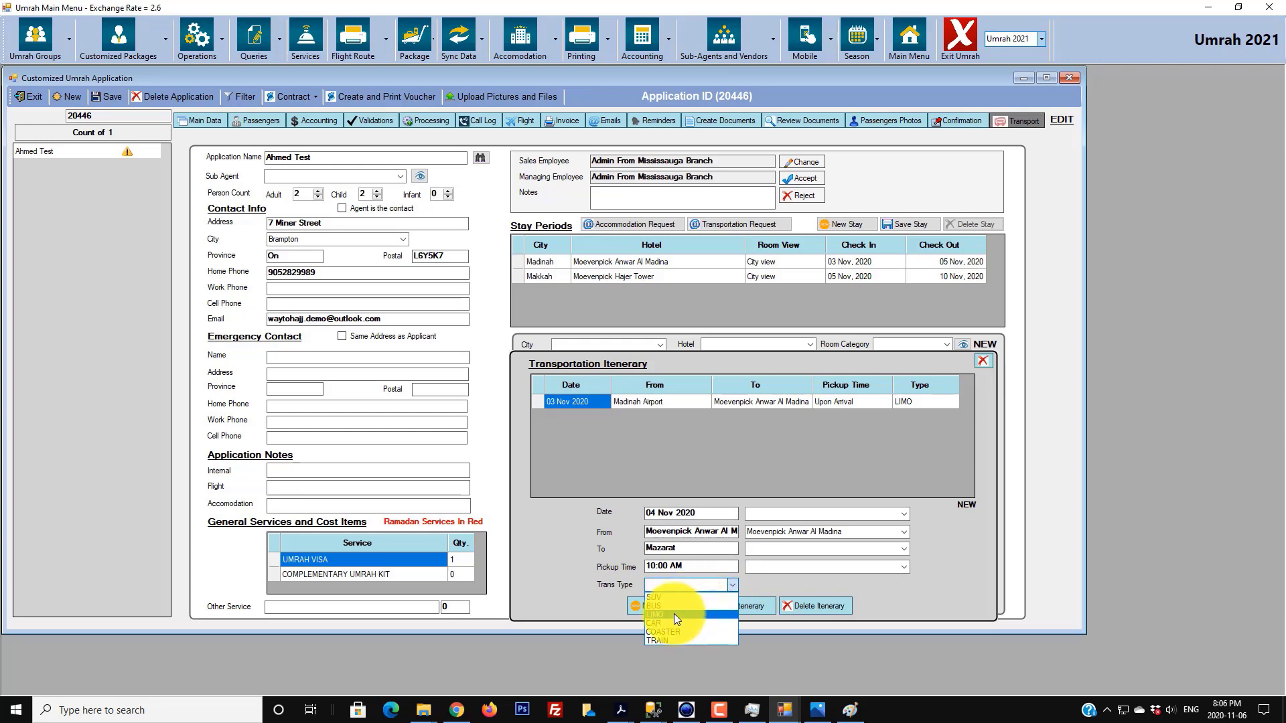
pyautogui.click(673, 614)
pyautogui.click(724, 608)
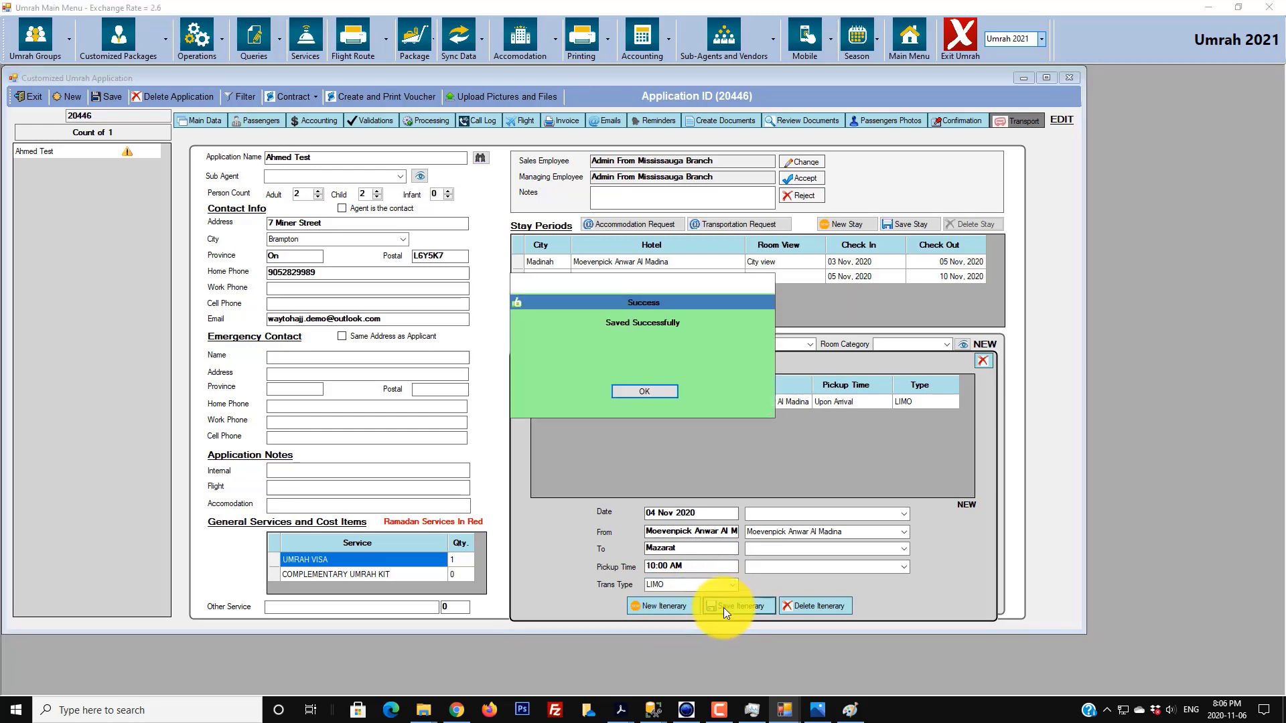
pyautogui.click(662, 392)
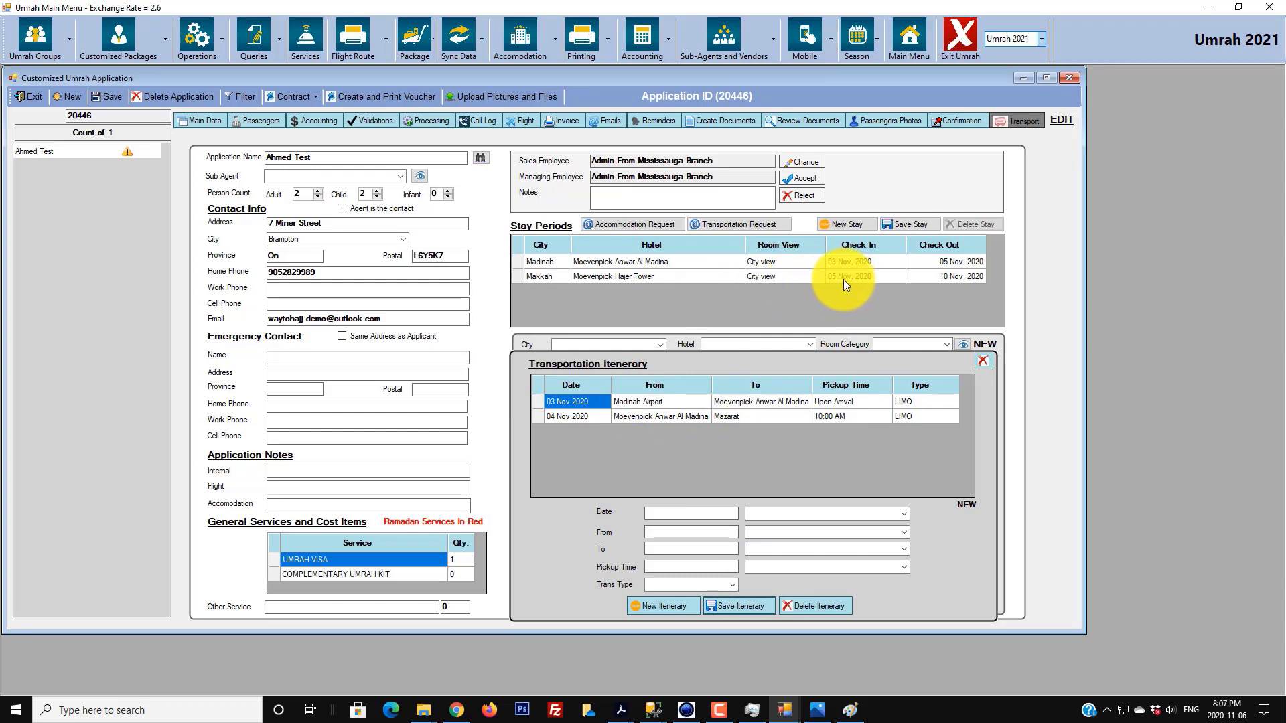
# - Enter a 05 Nov 2020 leg from Moevenpick Anwar Al Madina to Moevenpick Hajer Tower
pyautogui.click(723, 513)
pyautogui.write('05 ')
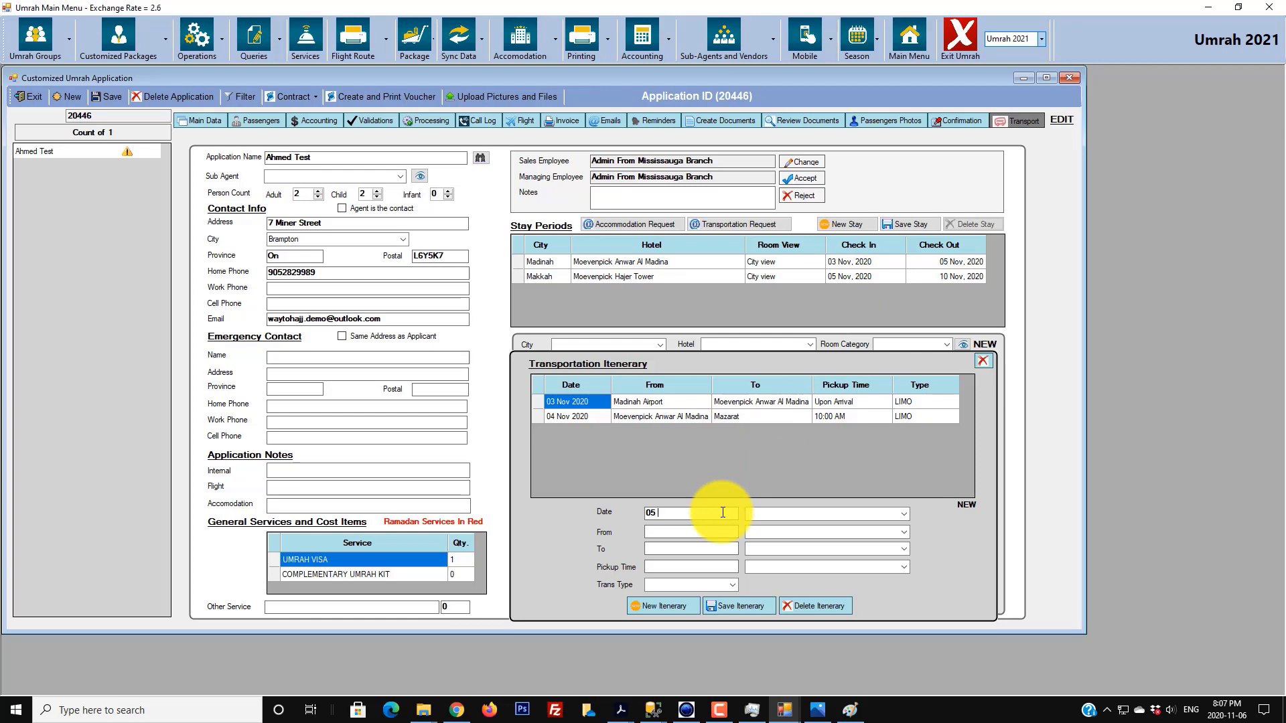
pyautogui.write('Nov 2020')
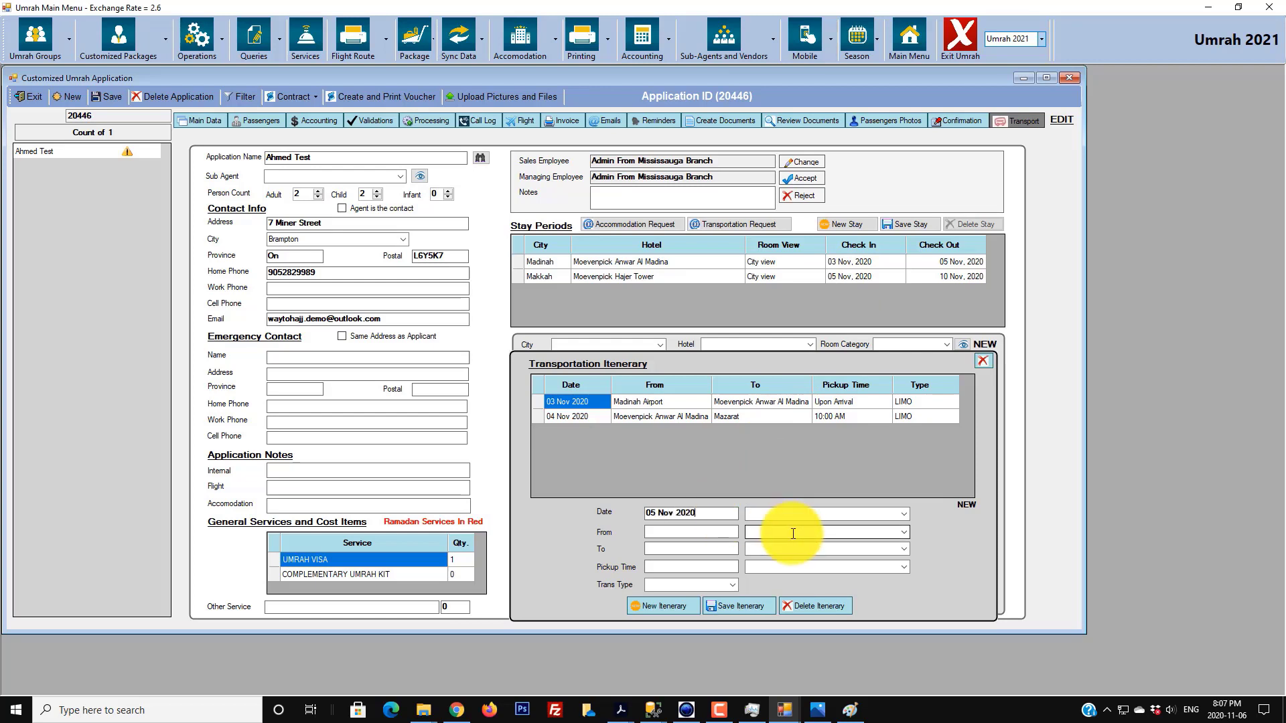
pyautogui.click(903, 532)
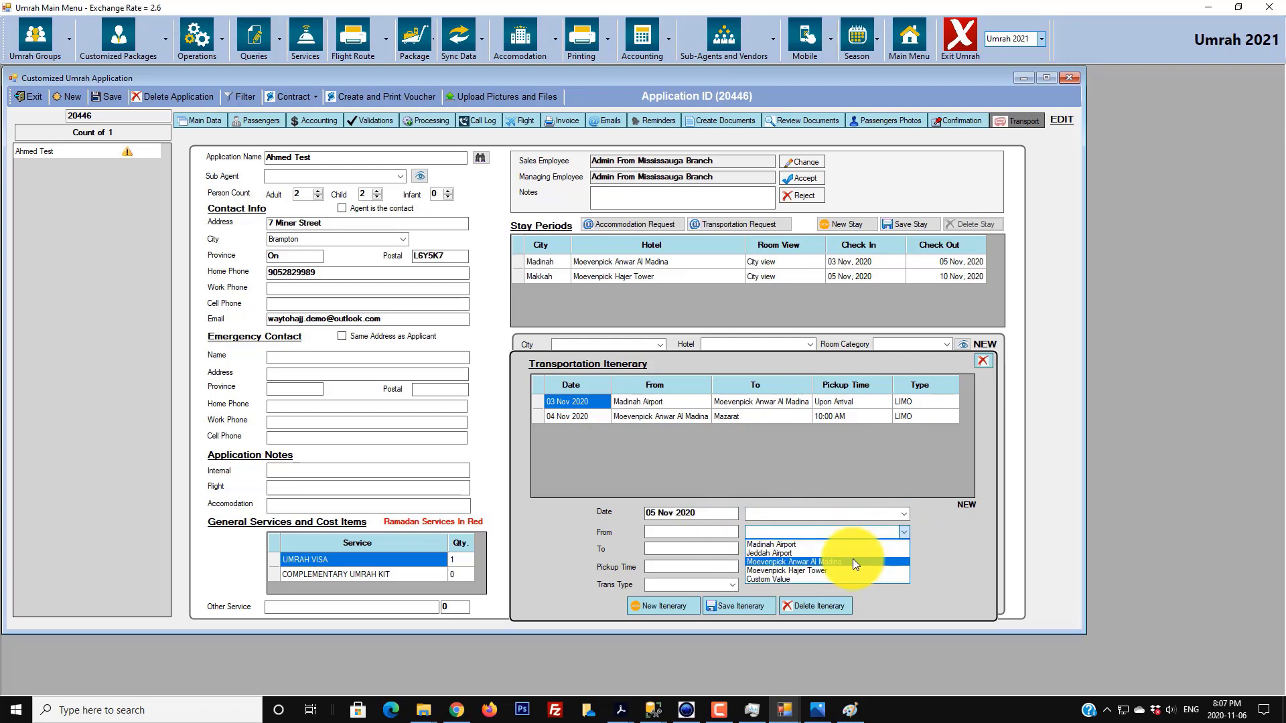
pyautogui.click(853, 559)
pyautogui.click(902, 550)
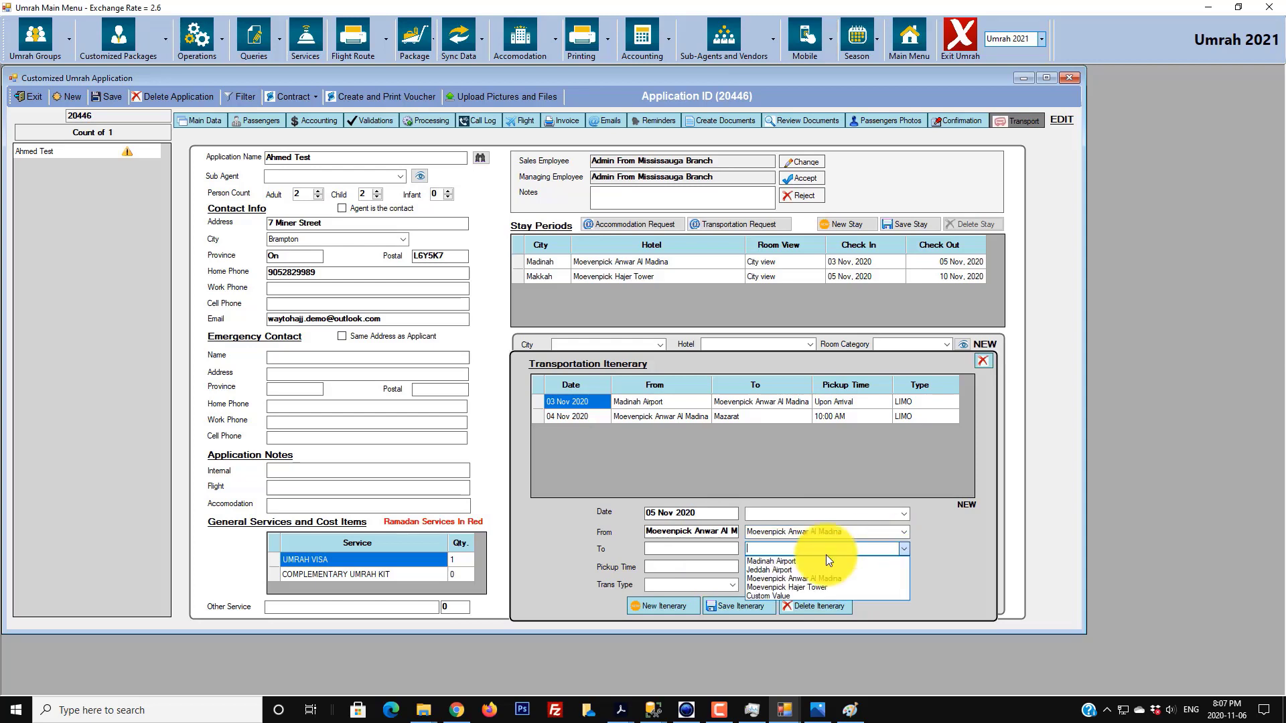
pyautogui.click(792, 589)
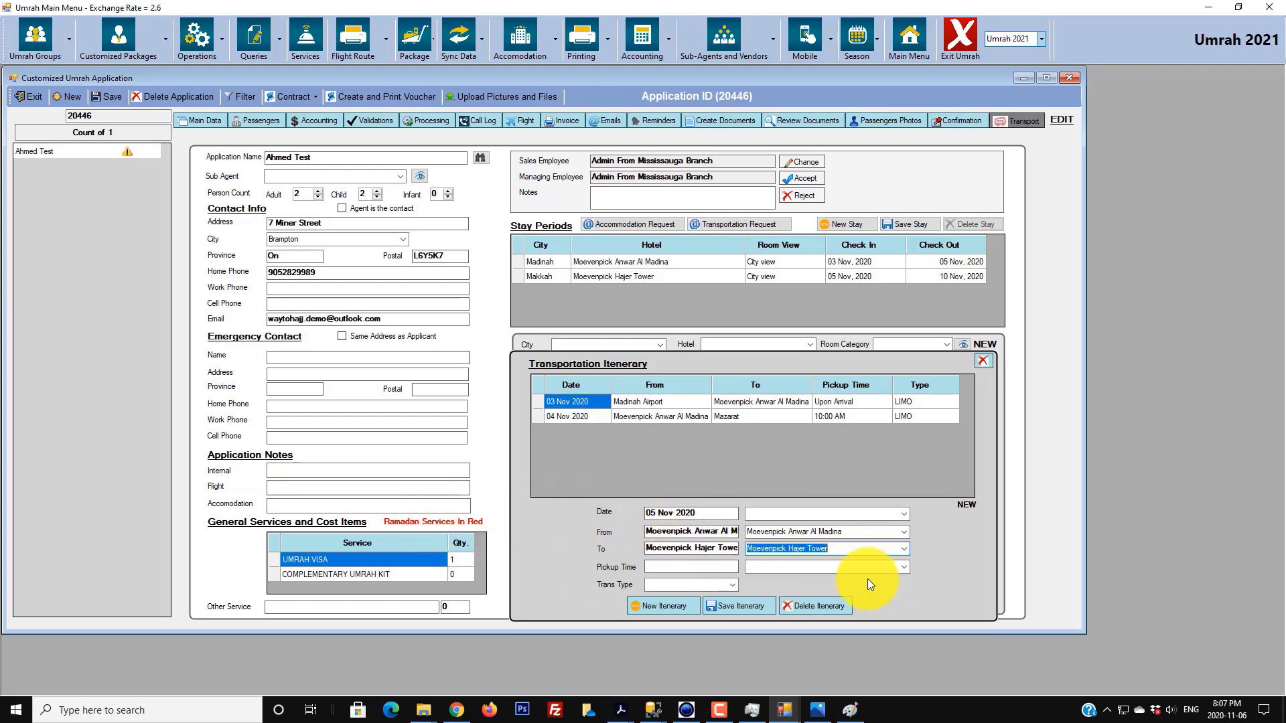
# - Set pickup time 12:00 Noon and transport type LIMO, then save the leg
pyautogui.click(682, 567)
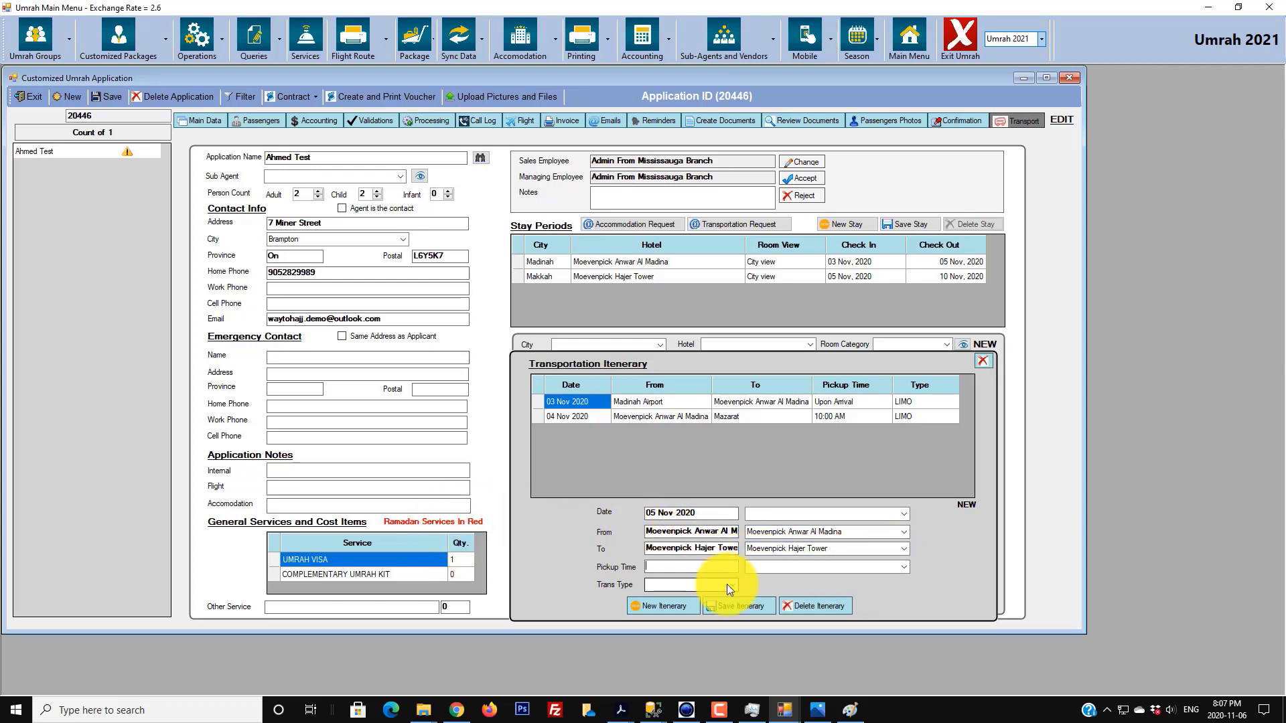
pyautogui.write('12:00 Noon')
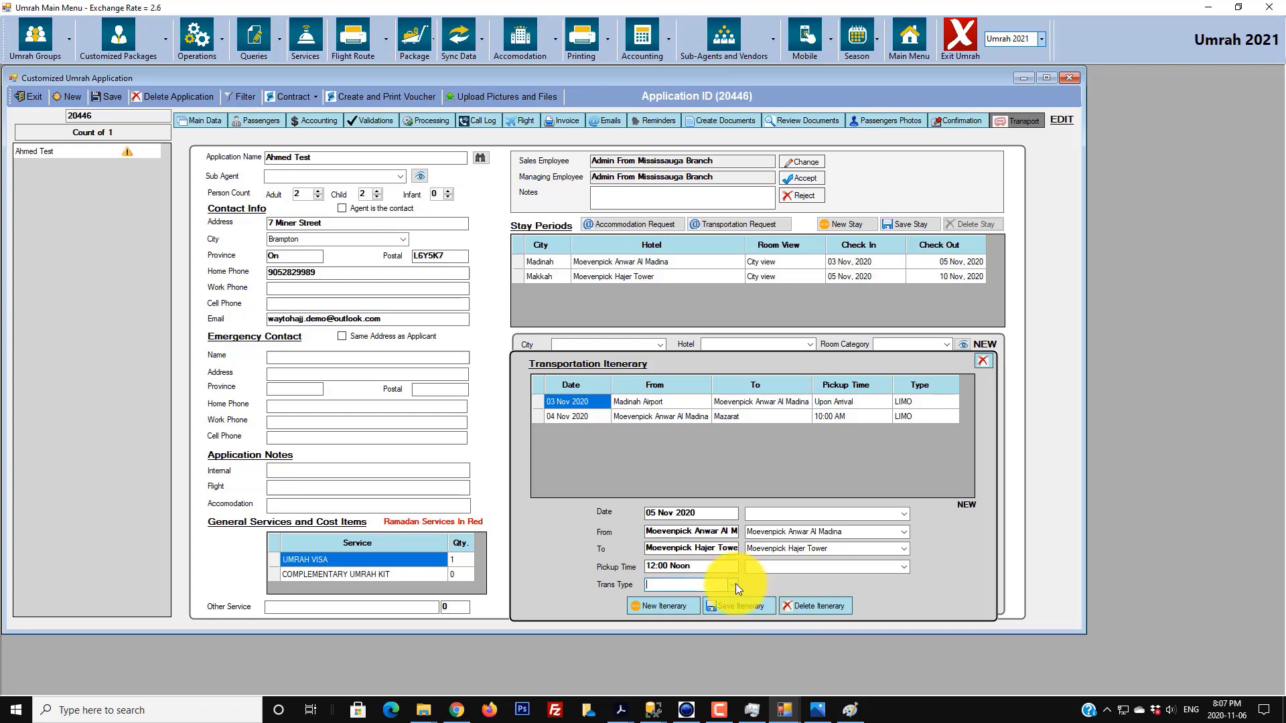
pyautogui.click(734, 585)
pyautogui.click(713, 615)
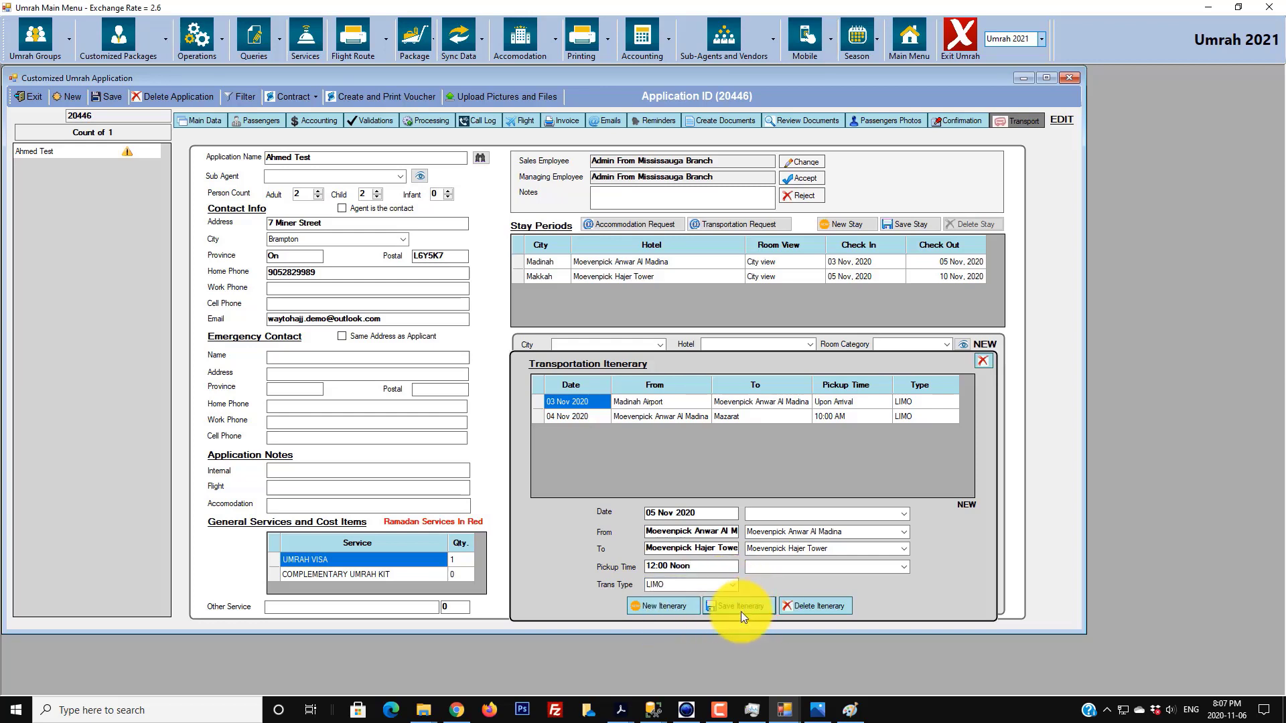
pyautogui.click(740, 610)
pyautogui.click(663, 393)
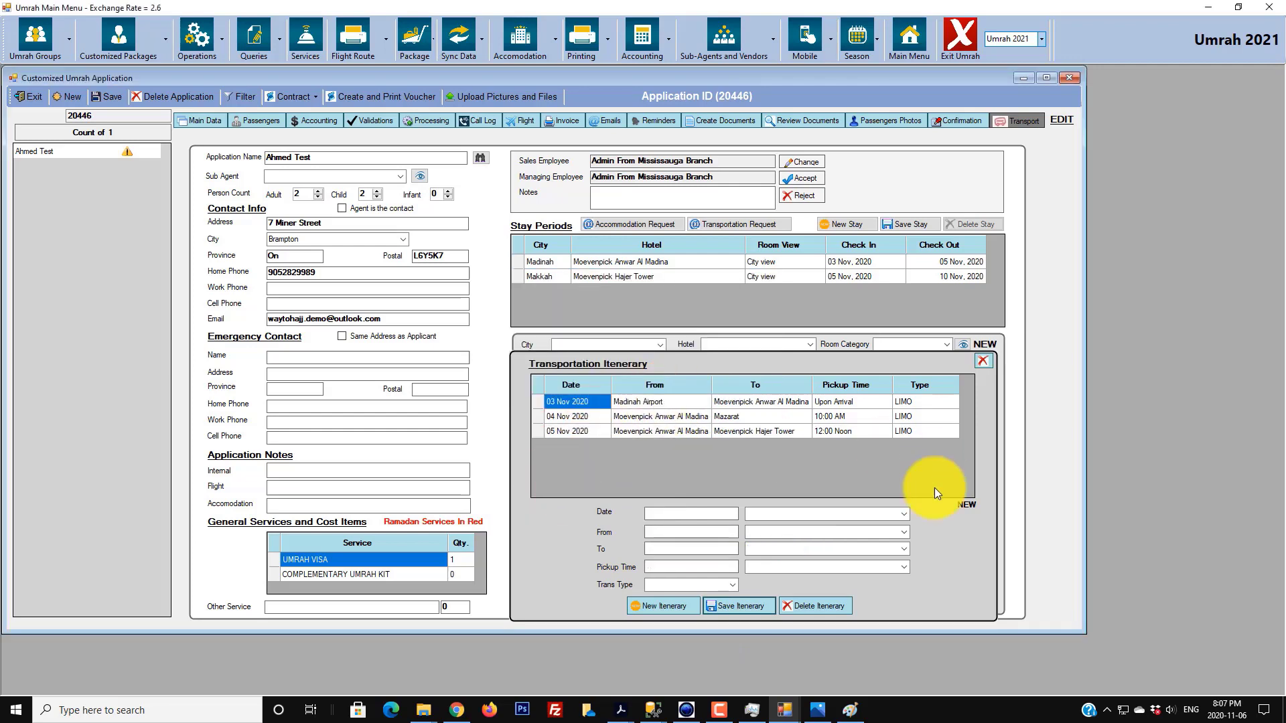
# - Enter a 06 Nov 2020 leg from Moevenpick Hajer Tower to Mazarat
pyautogui.click(715, 513)
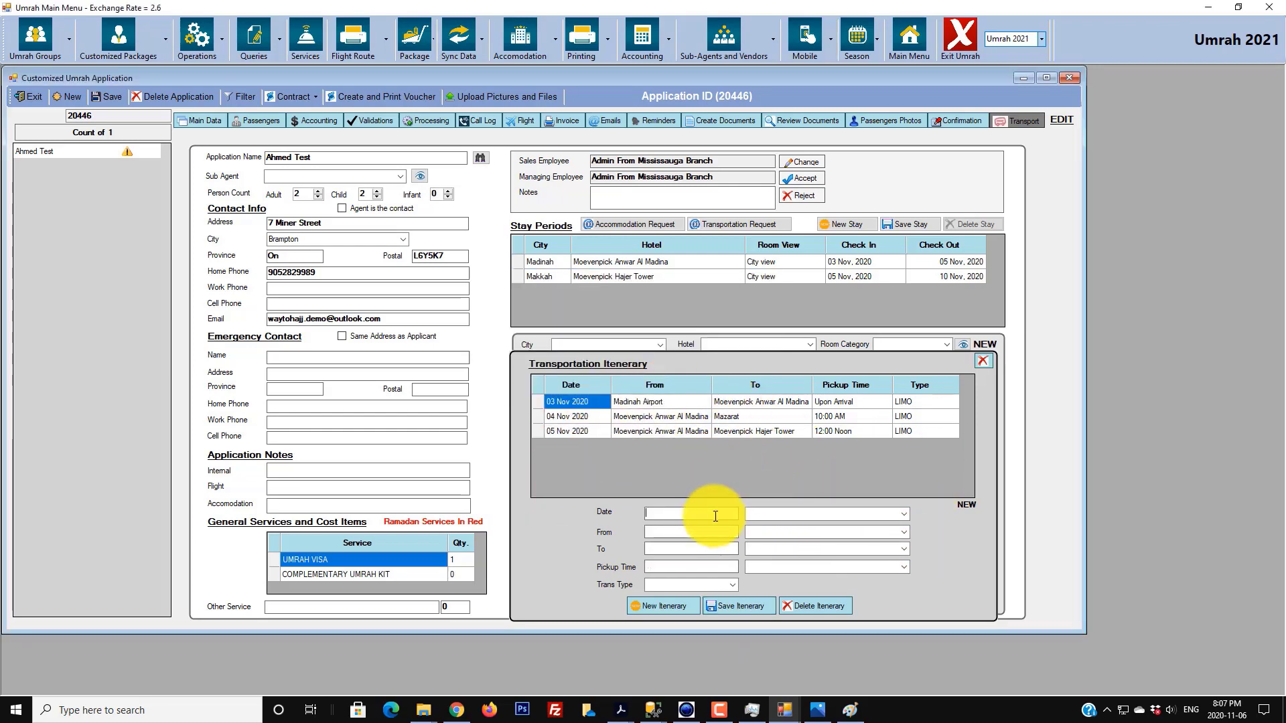
pyautogui.write('06')
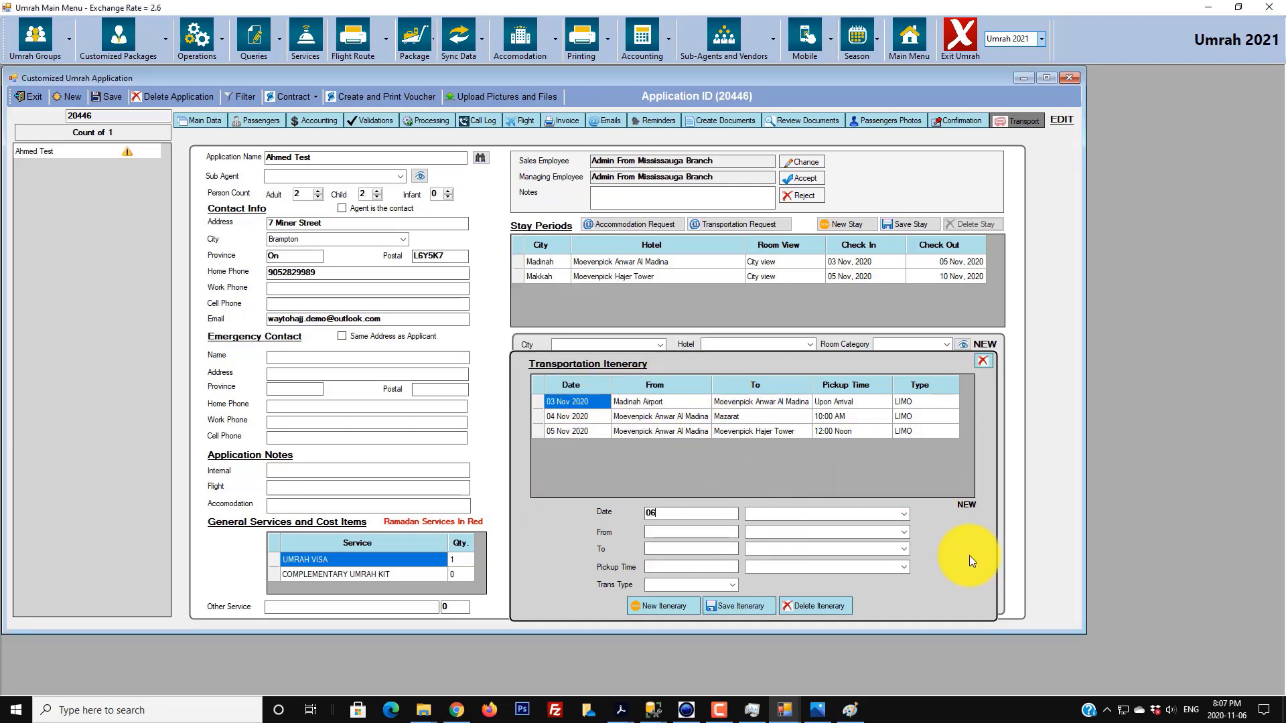
pyautogui.write(' Nov 2020')
pyautogui.click(901, 532)
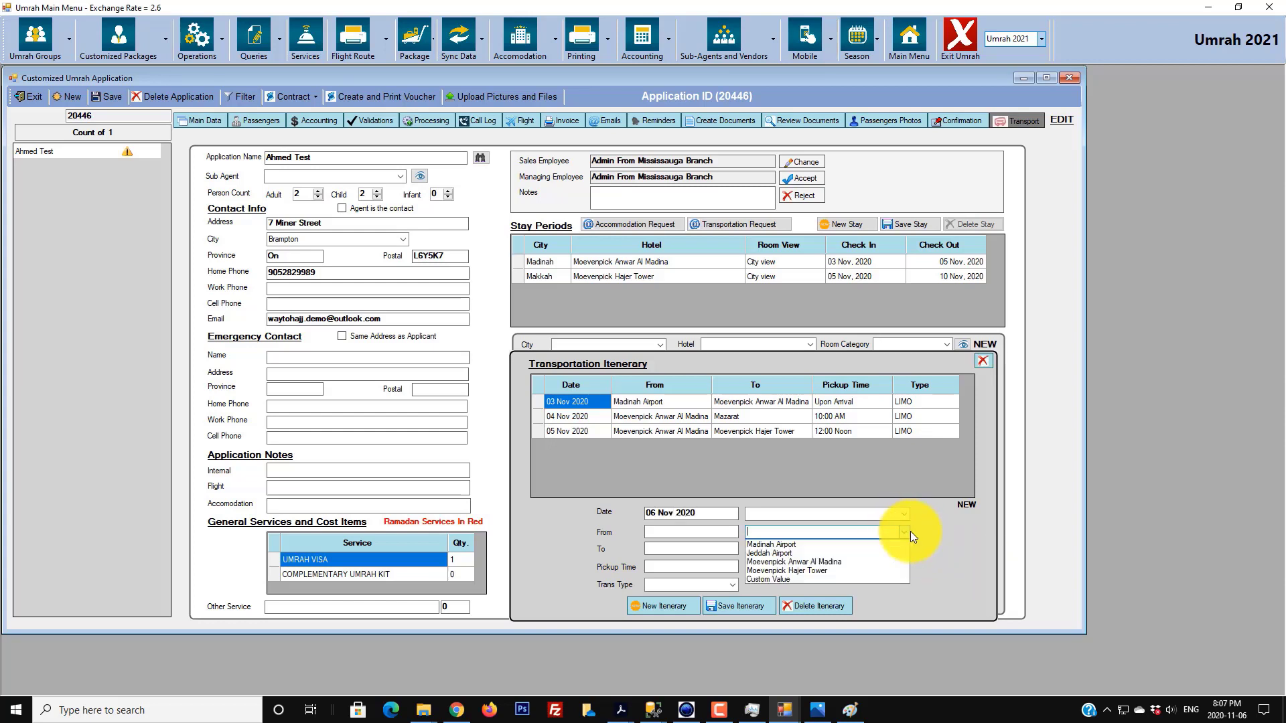
pyautogui.click(838, 569)
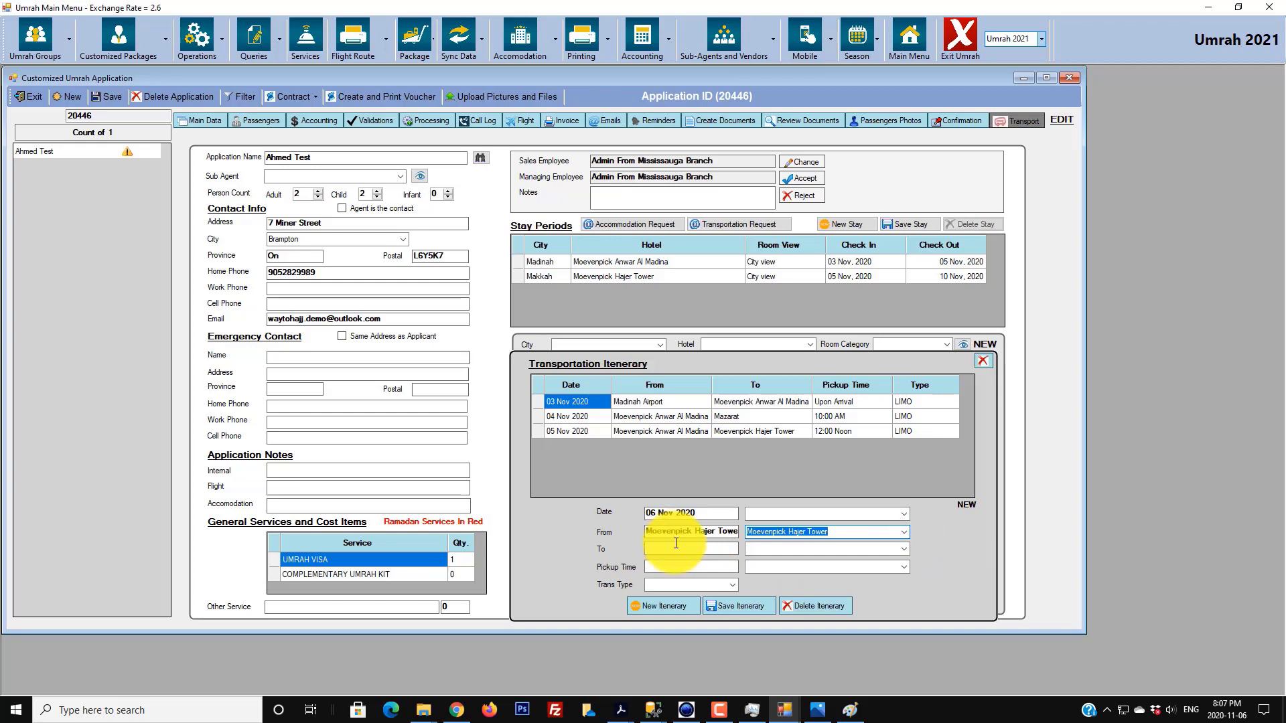
pyautogui.click(671, 549)
pyautogui.write('Mazarat')
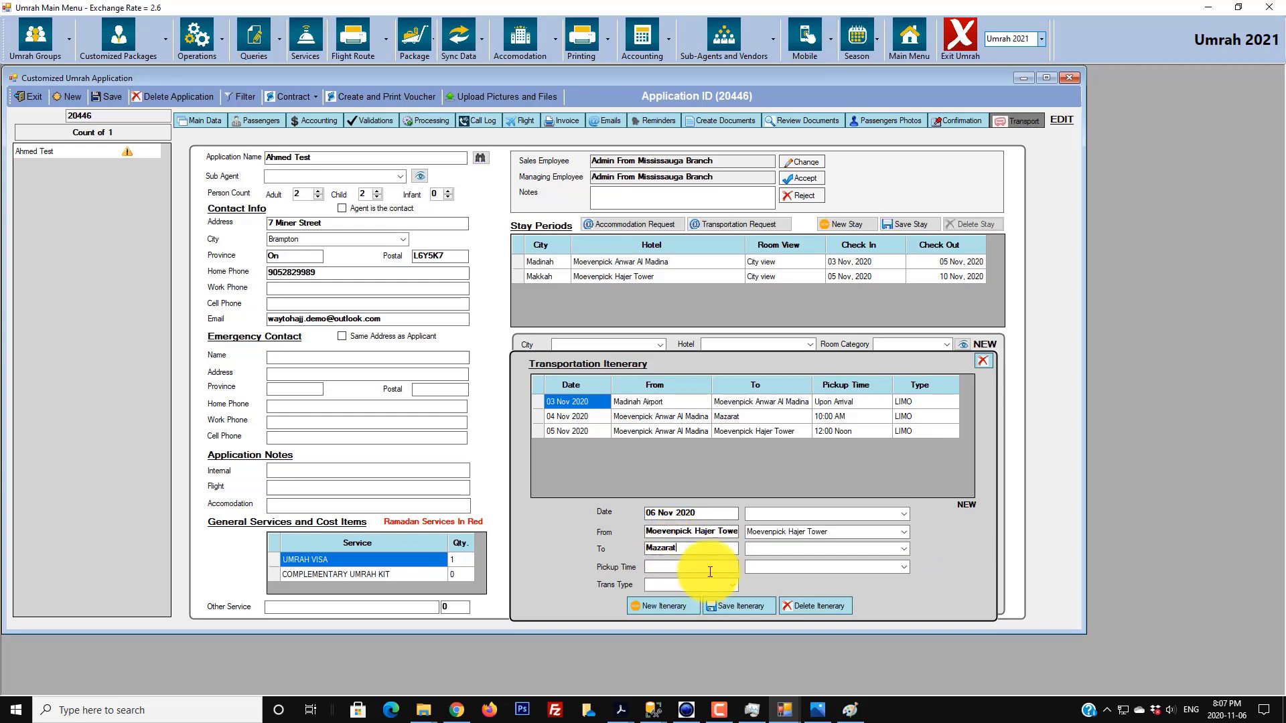
pyautogui.press('Tab')
# - Set pickup time 10:00 AM and transport type LIMO, then save the fourth leg
pyautogui.write('1')
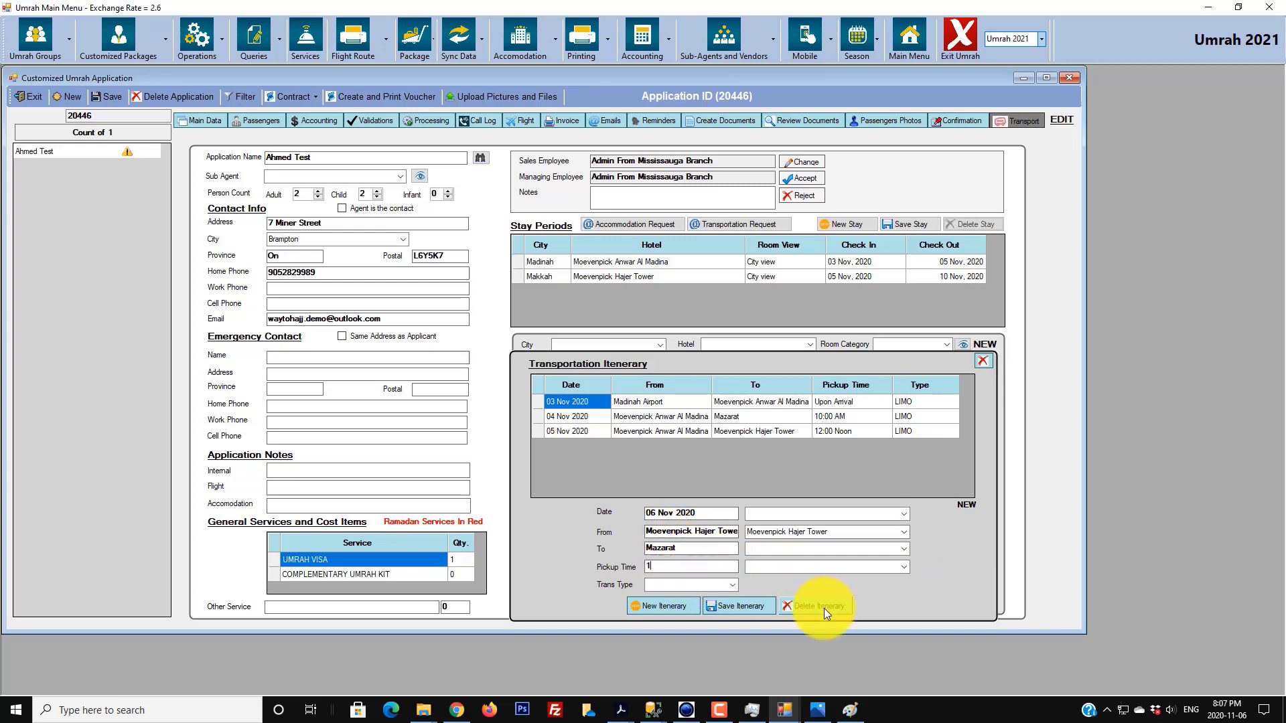
pyautogui.write('0:00 AM')
pyautogui.click(732, 584)
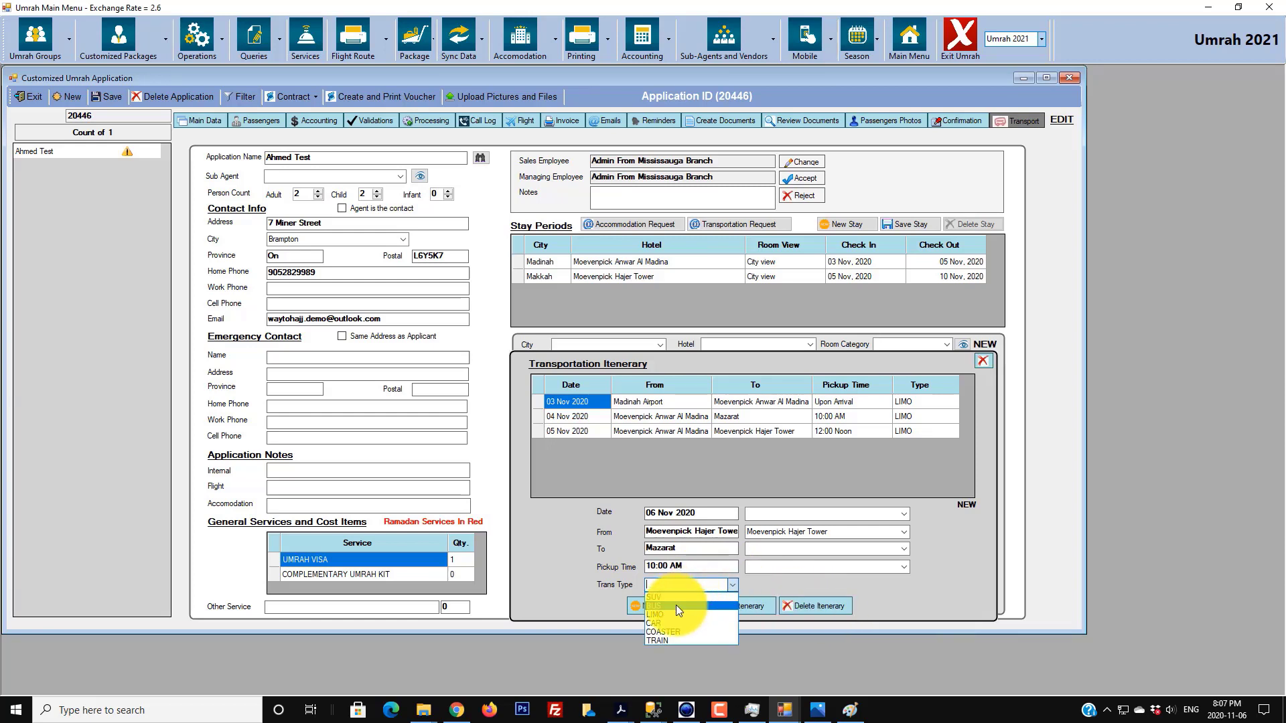
pyautogui.click(677, 605)
pyautogui.click(737, 608)
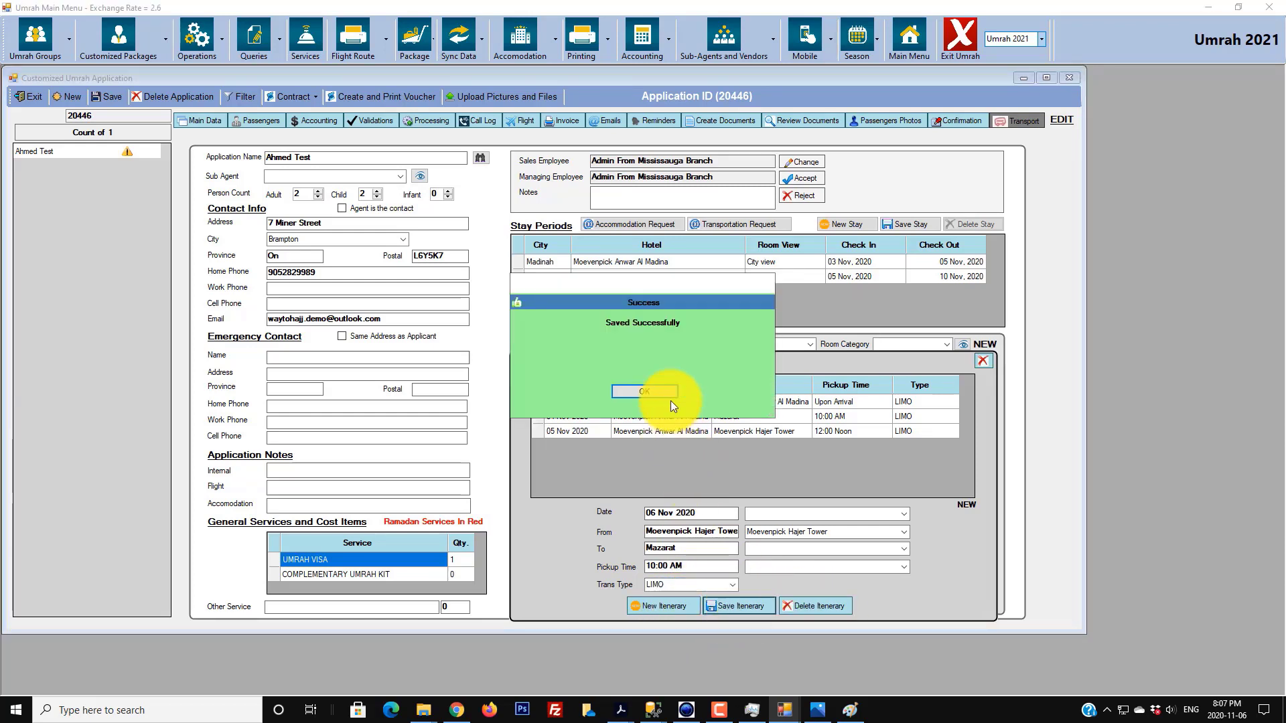
pyautogui.click(668, 395)
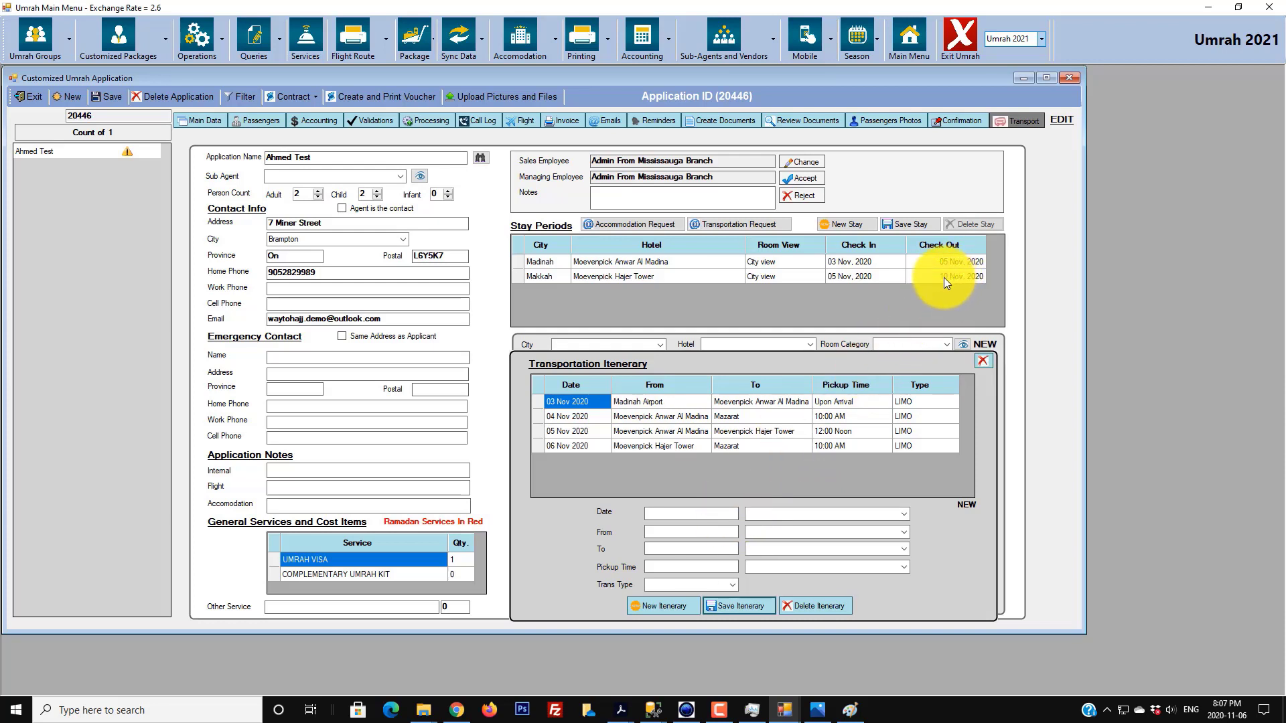
# - Enter 10 Nov 2020 from Moevenpick Hajer Tower to Jeddah Airport, leaving pickup time for custom entry
pyautogui.click(696, 513)
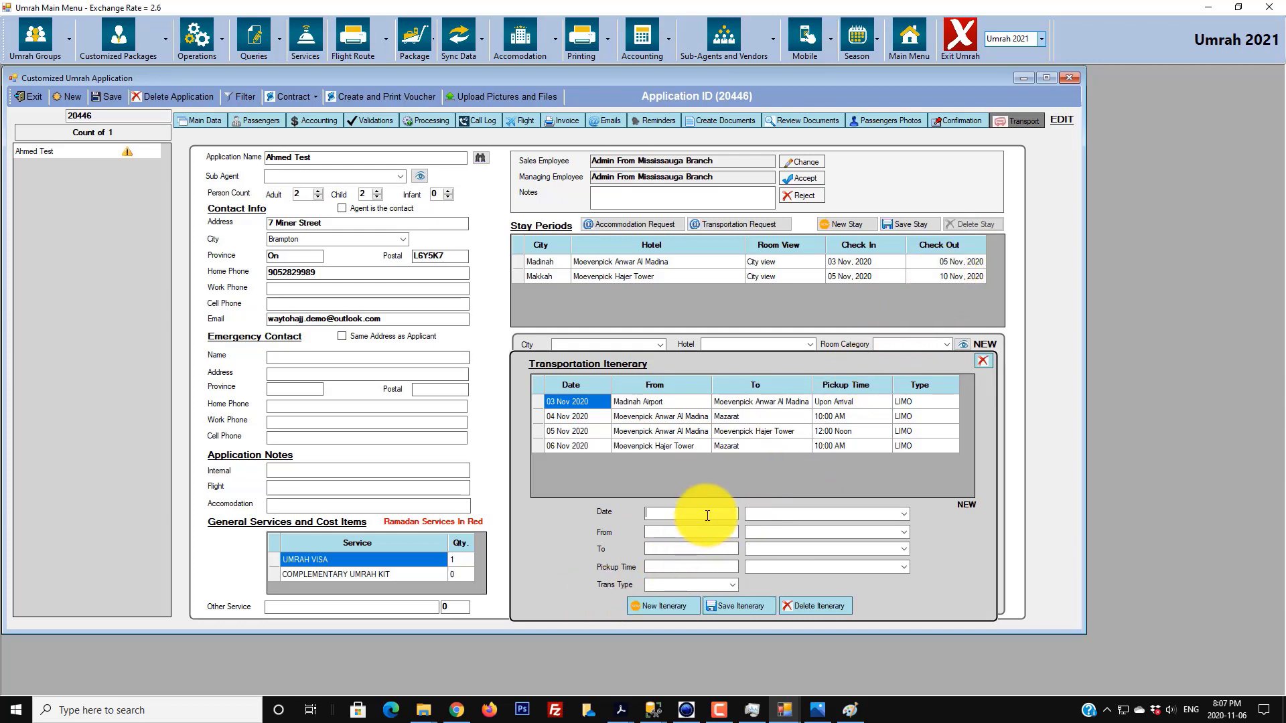
pyautogui.write('10 No')
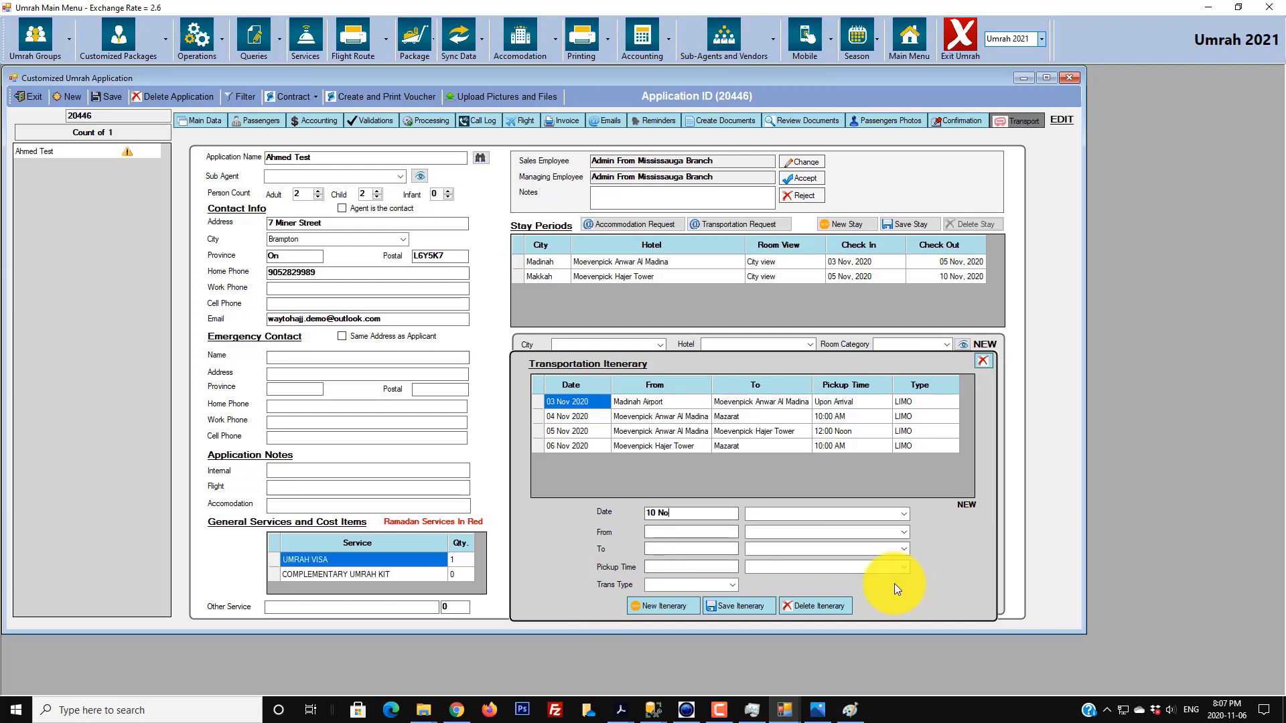
pyautogui.write('v 2020')
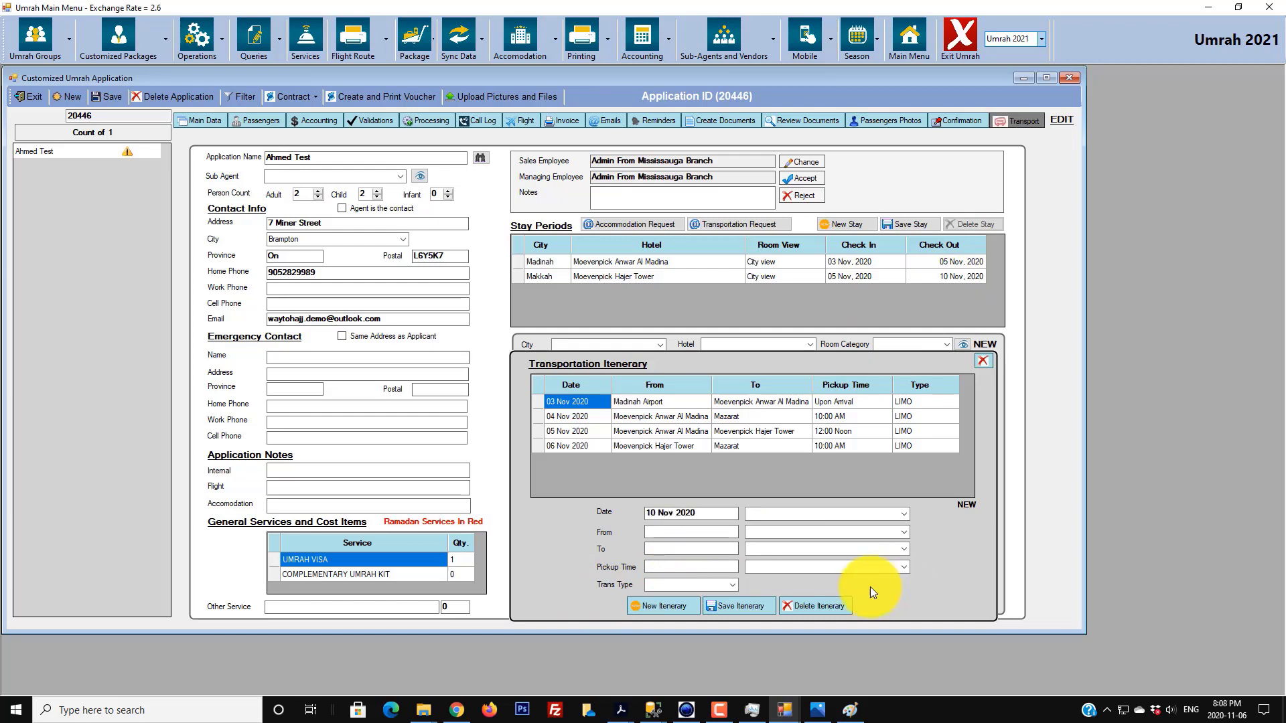
pyautogui.click(737, 533)
pyautogui.click(903, 532)
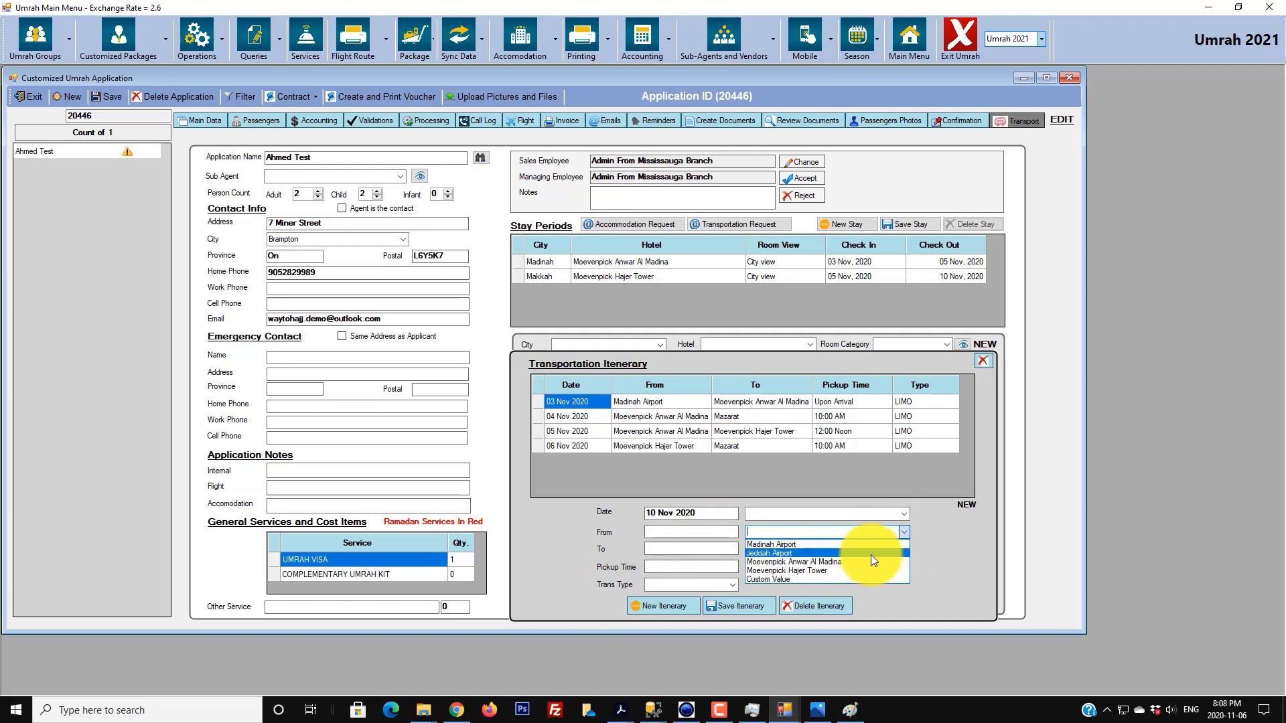
pyautogui.click(853, 569)
pyautogui.click(902, 548)
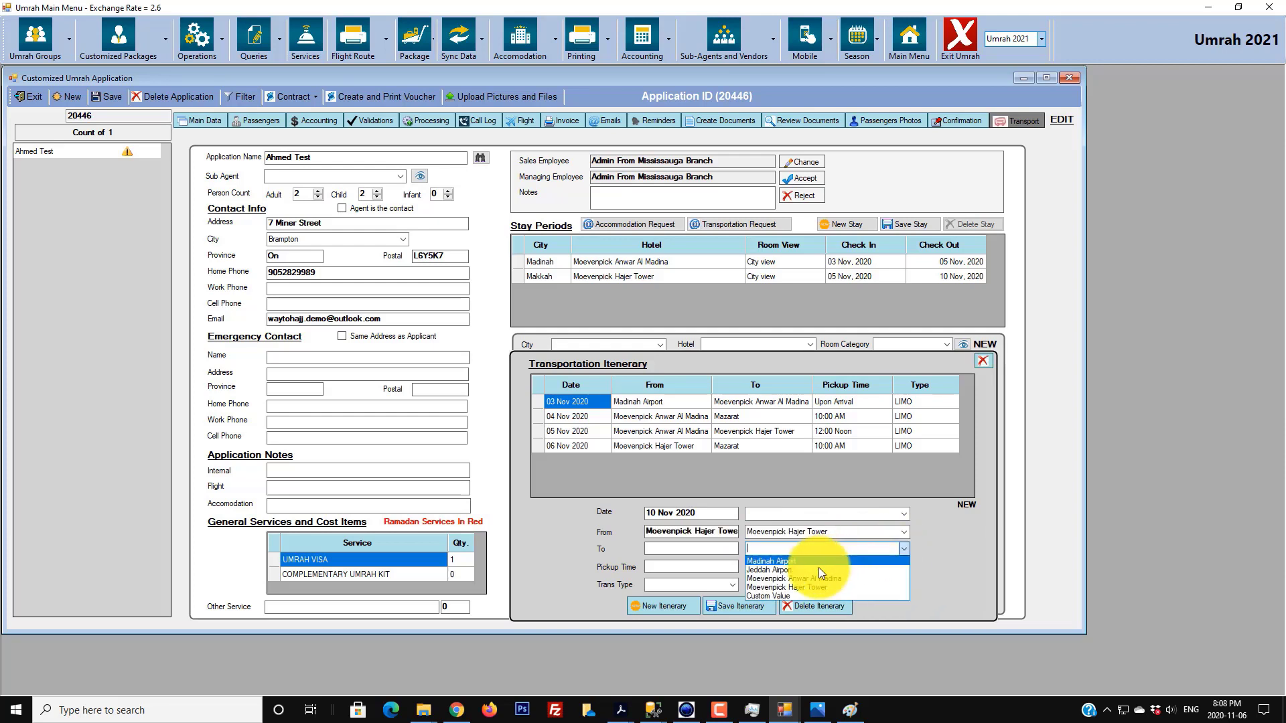
pyautogui.click(817, 569)
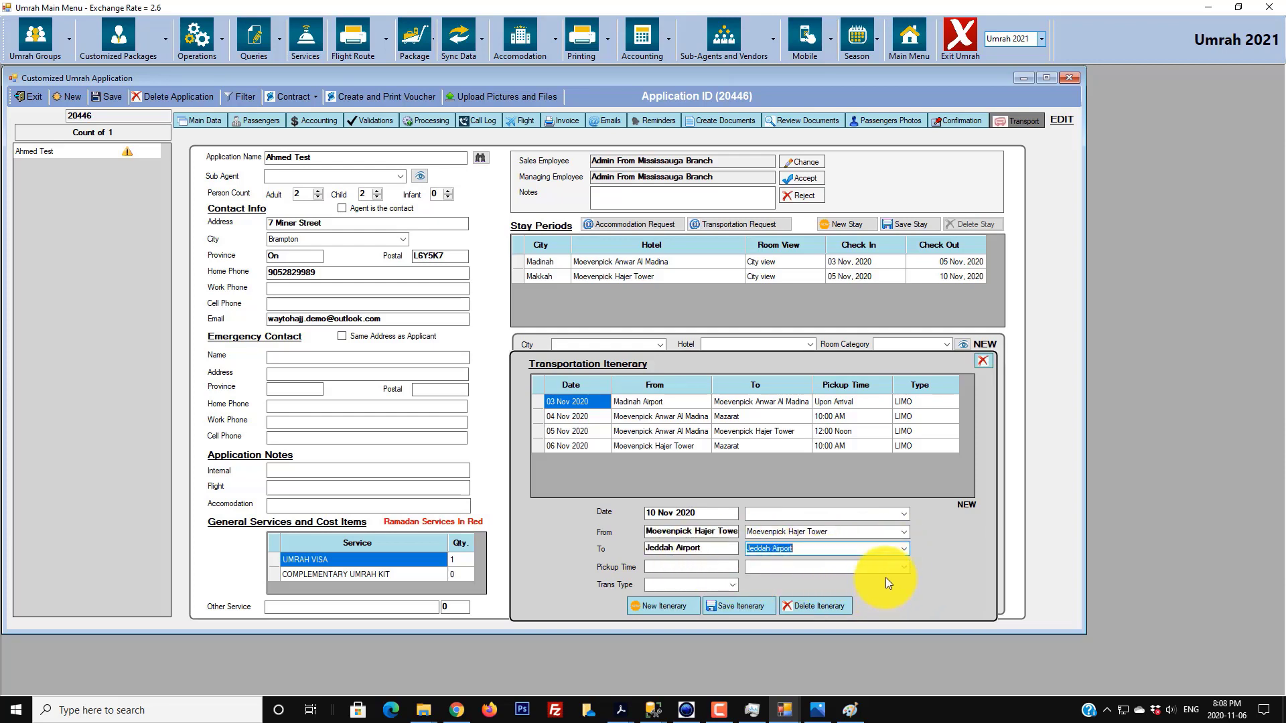
pyautogui.click(902, 568)
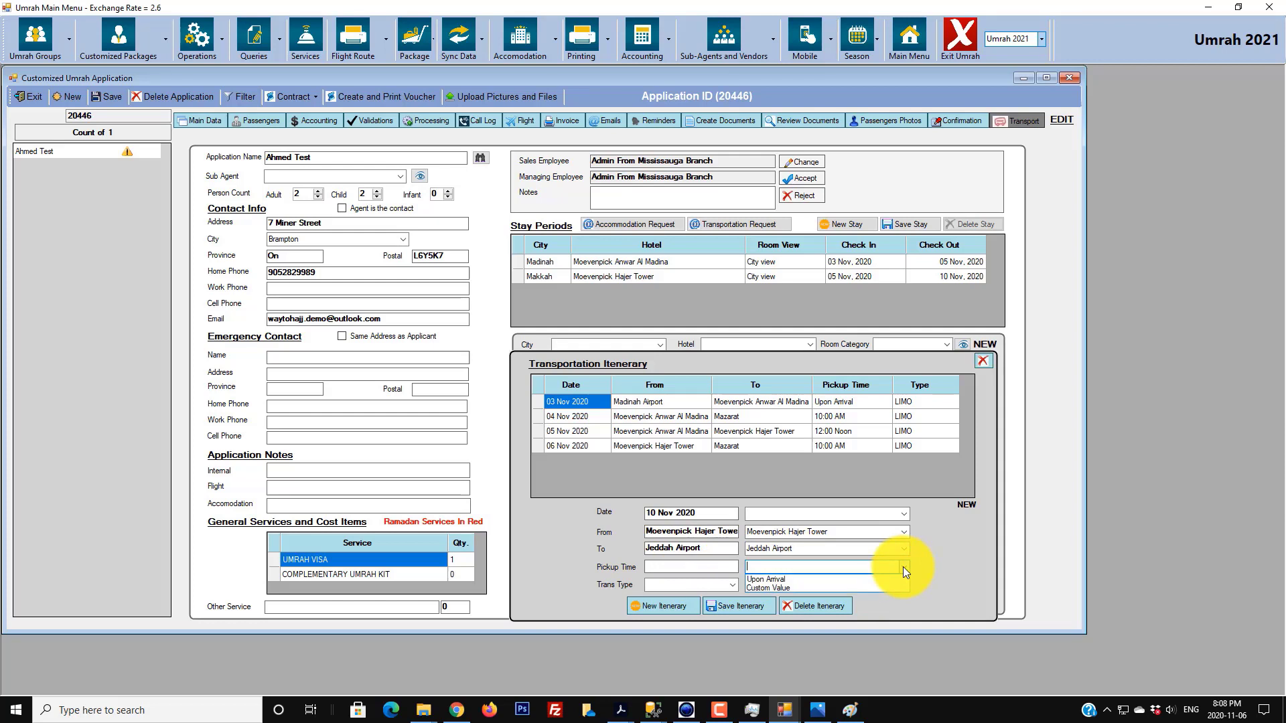
pyautogui.click(709, 570)
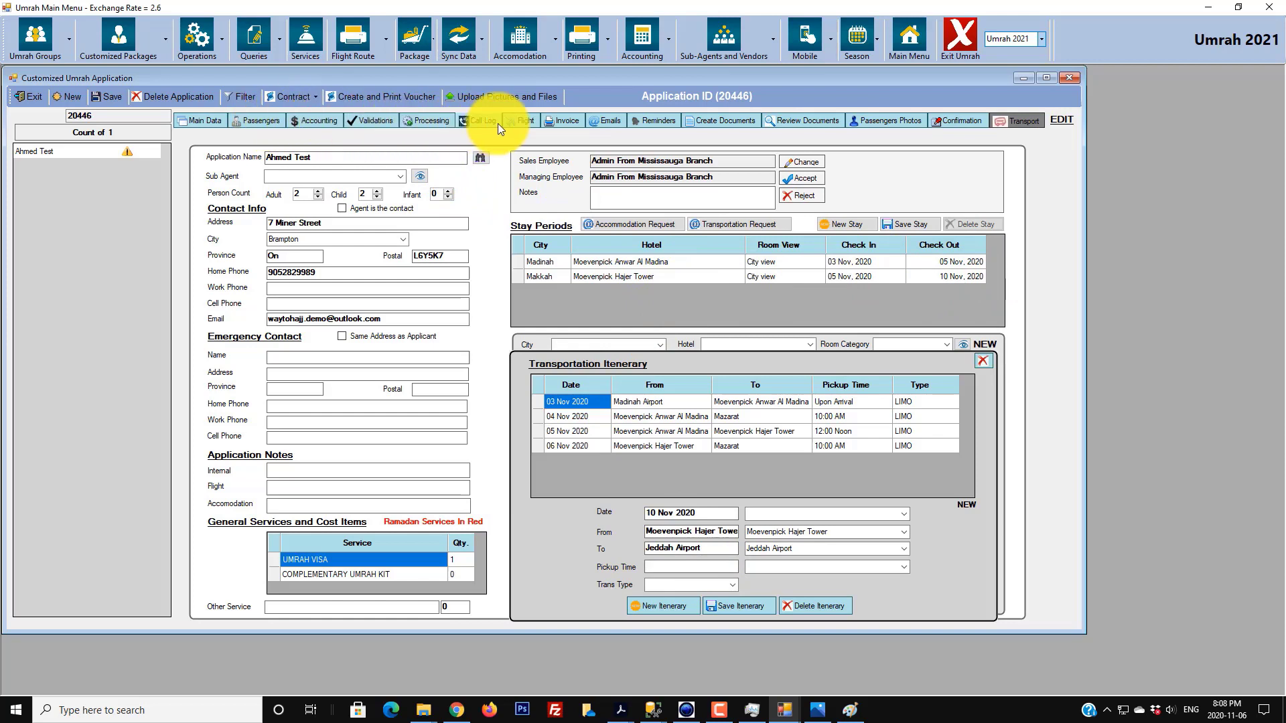
# - Check the flight route and main data, then return to the transportation itinerary
pyautogui.click(526, 121)
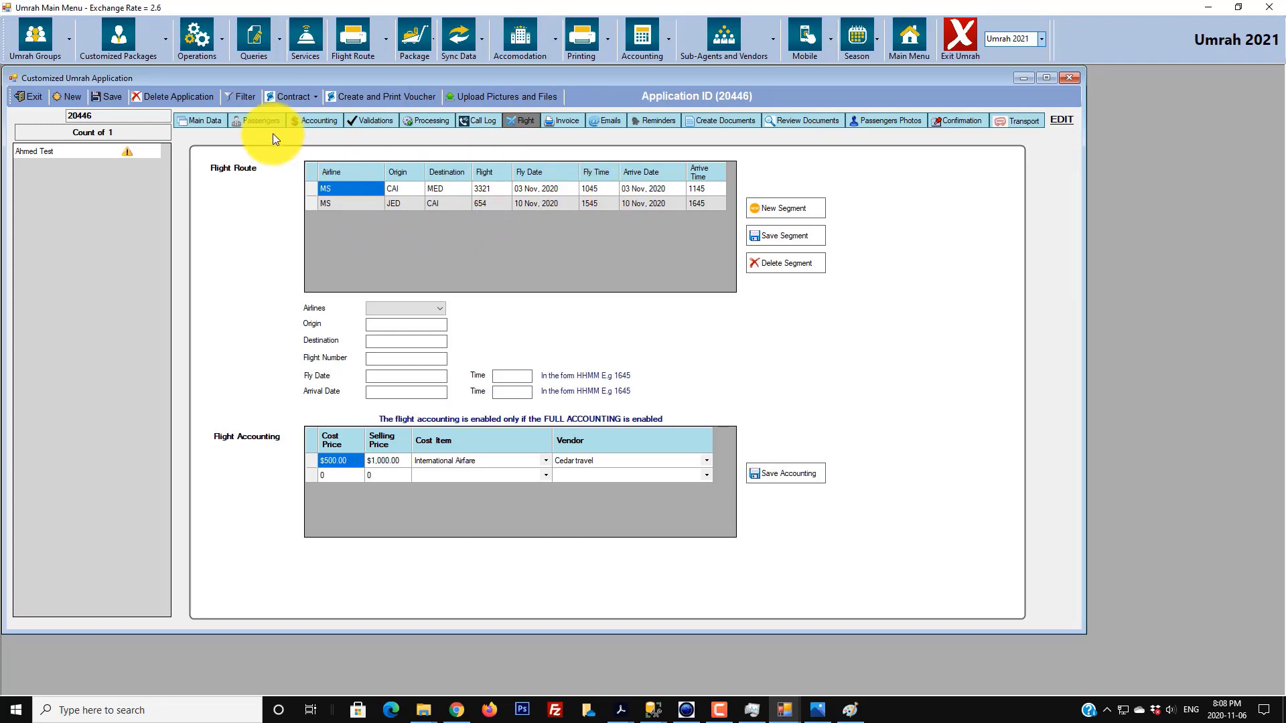
pyautogui.click(203, 120)
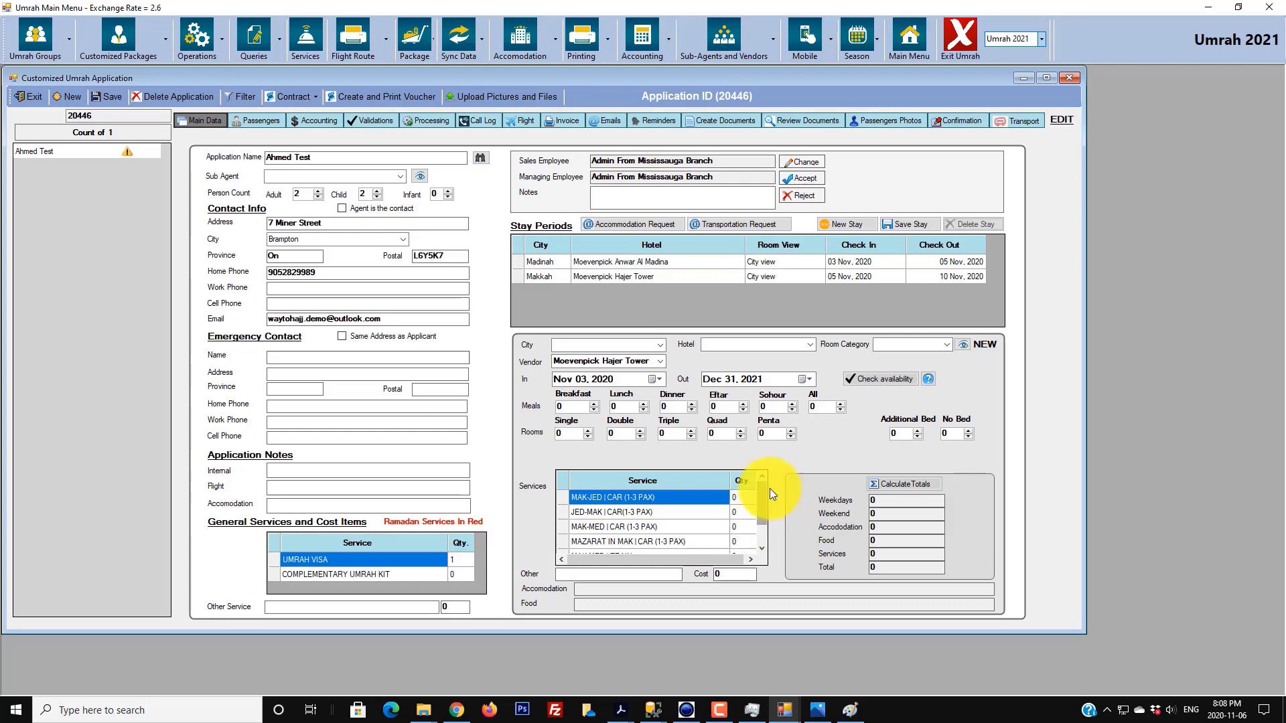
pyautogui.click(1013, 123)
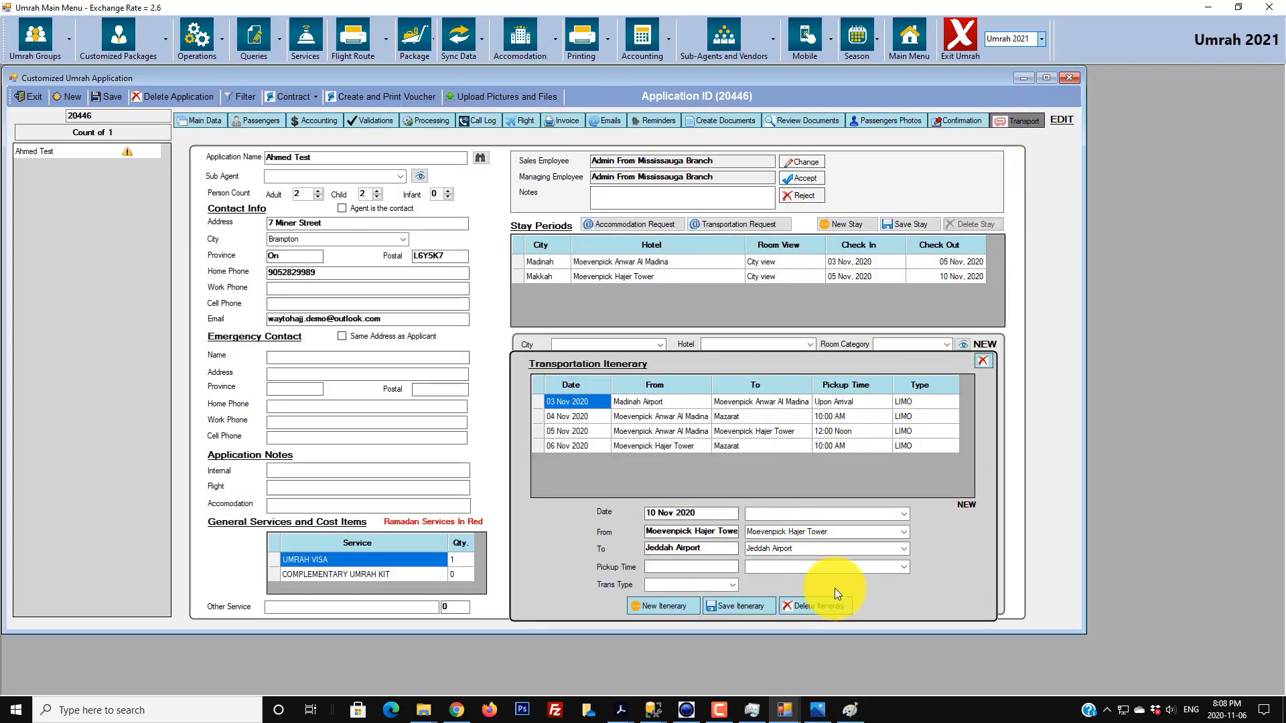
# - Set pickup time 11:00 AM and transport type LIMO, then save the 10 Nov transfer
pyautogui.write('11:00 AM')
pyautogui.click(757, 602)
pyautogui.click(733, 584)
pyautogui.click(667, 618)
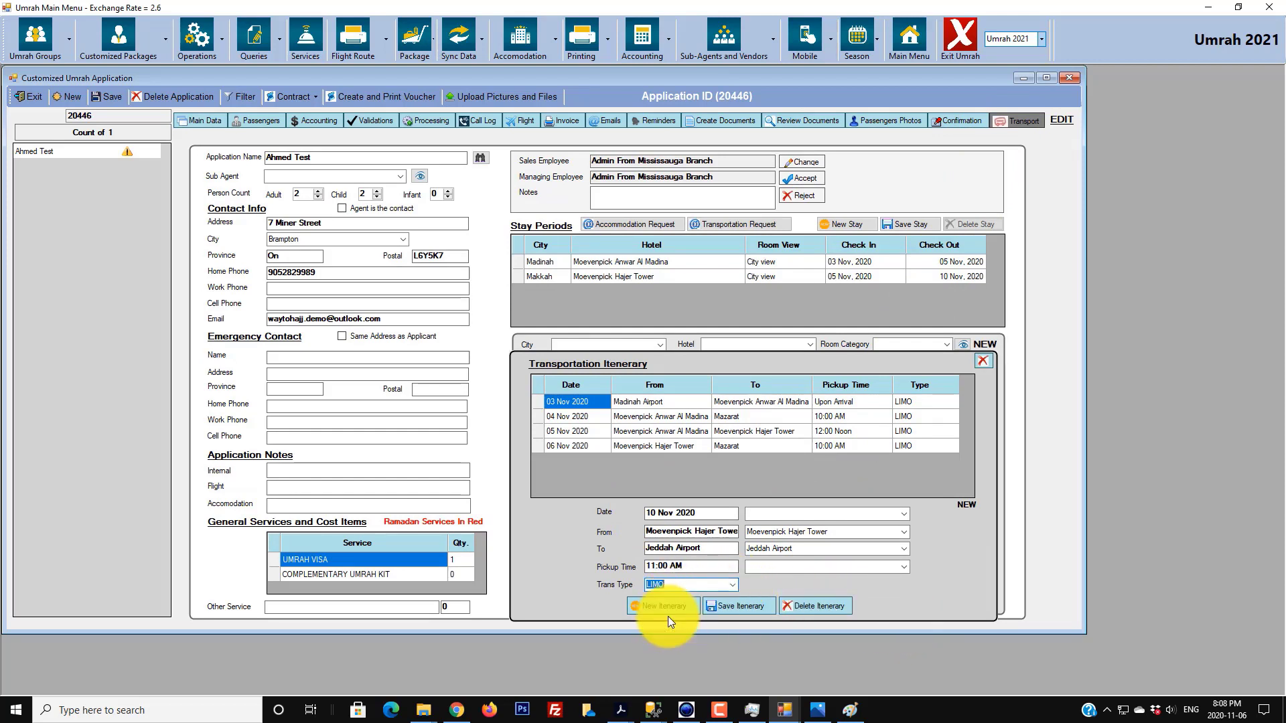
pyautogui.click(739, 605)
pyautogui.click(645, 392)
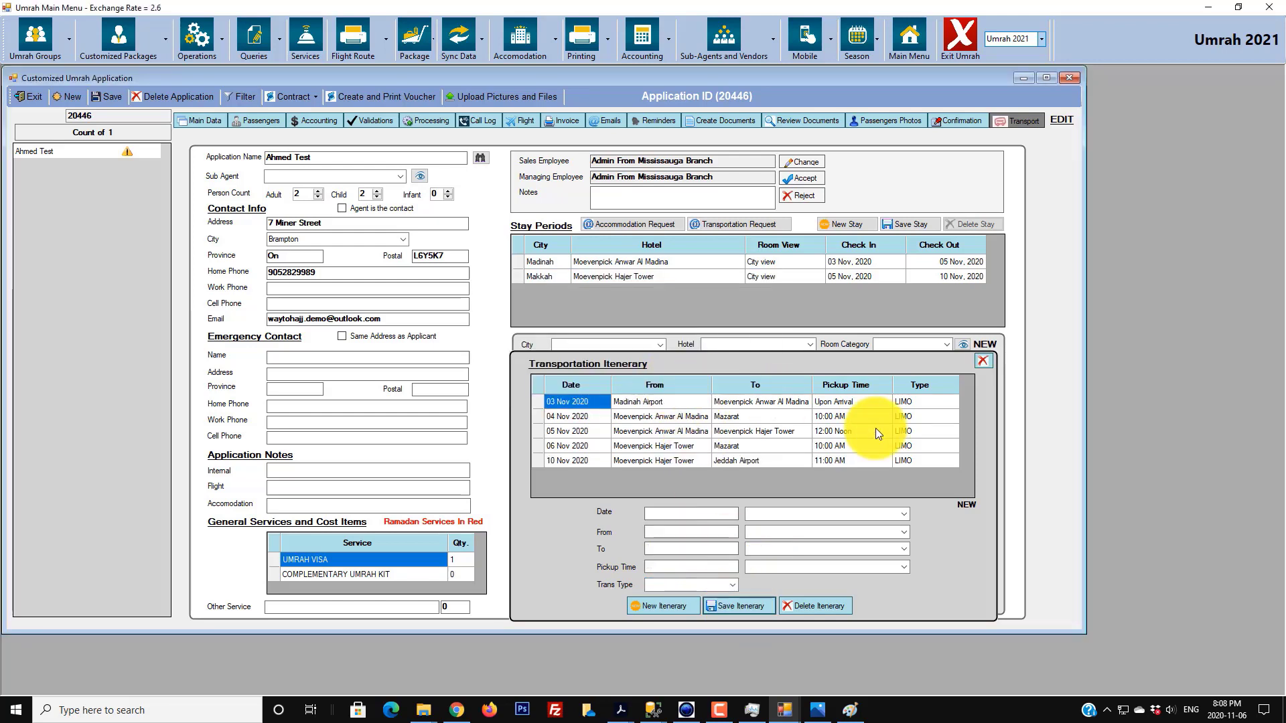
# - Review each itinerary row from the 03 Nov transfer through the 10 Nov Jeddah Airport transfer
pyautogui.click(582, 404)
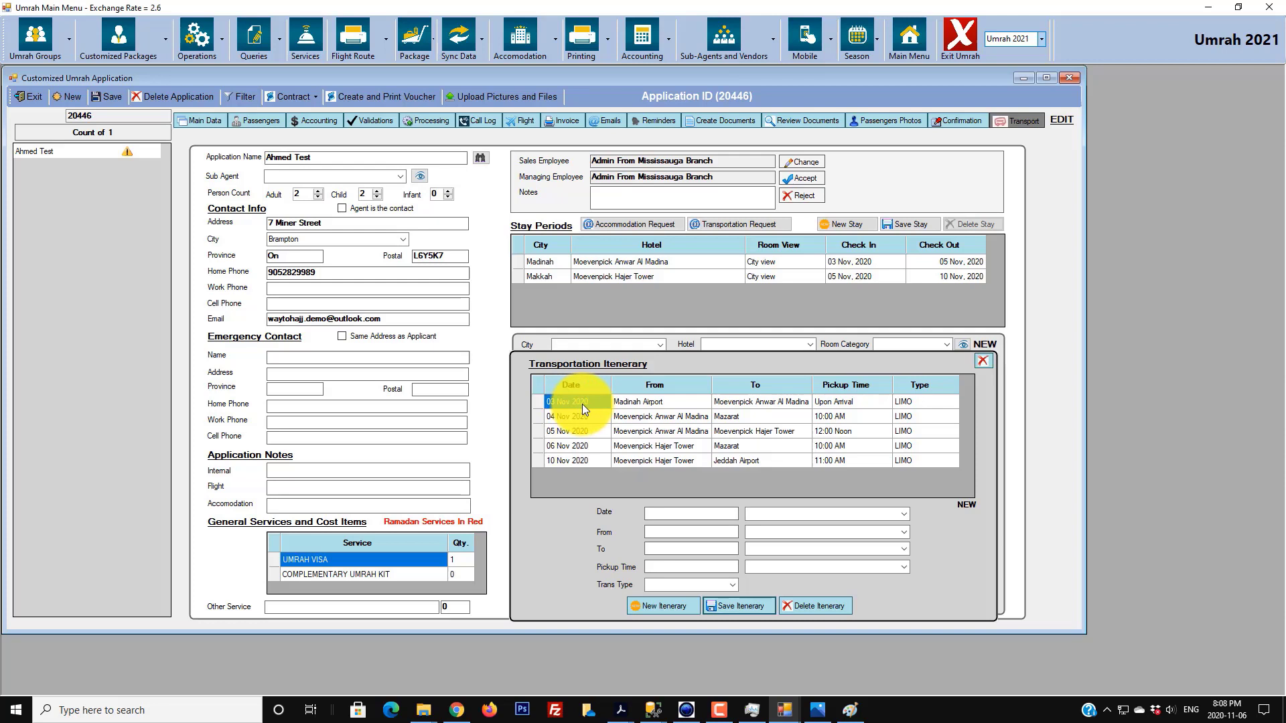
pyautogui.click(650, 402)
pyautogui.click(761, 403)
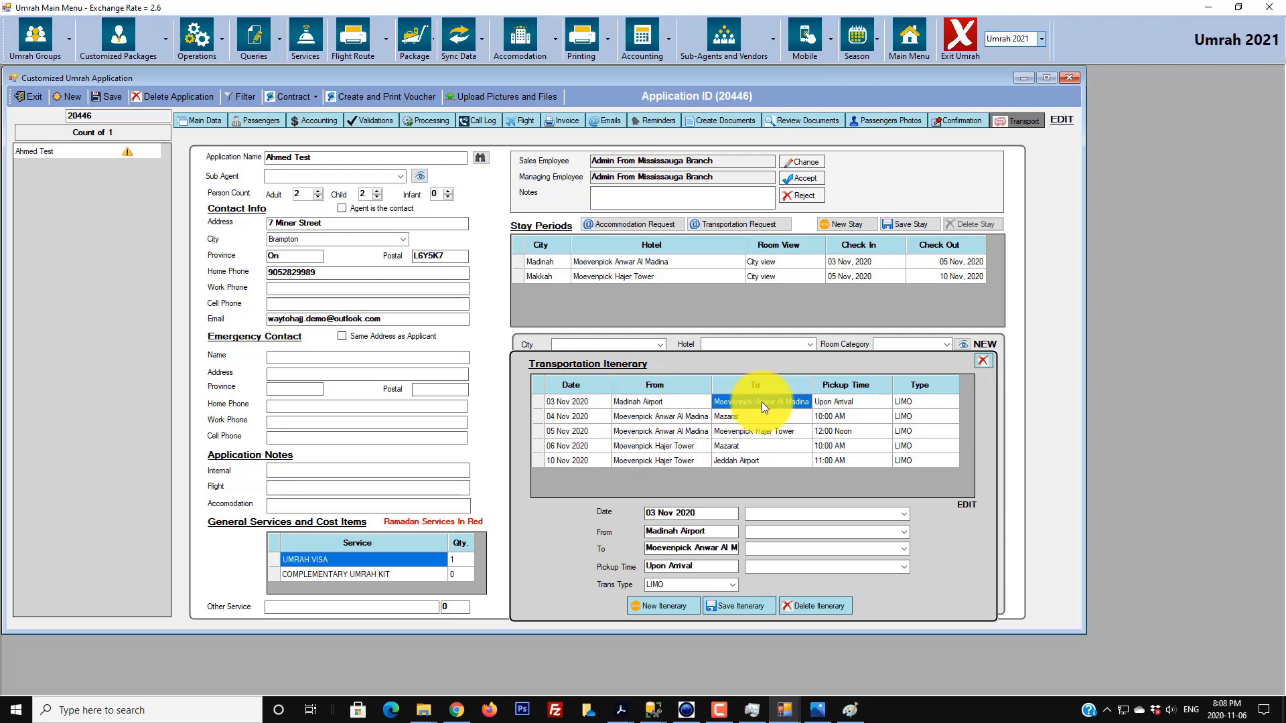
pyautogui.click(669, 417)
pyautogui.click(717, 418)
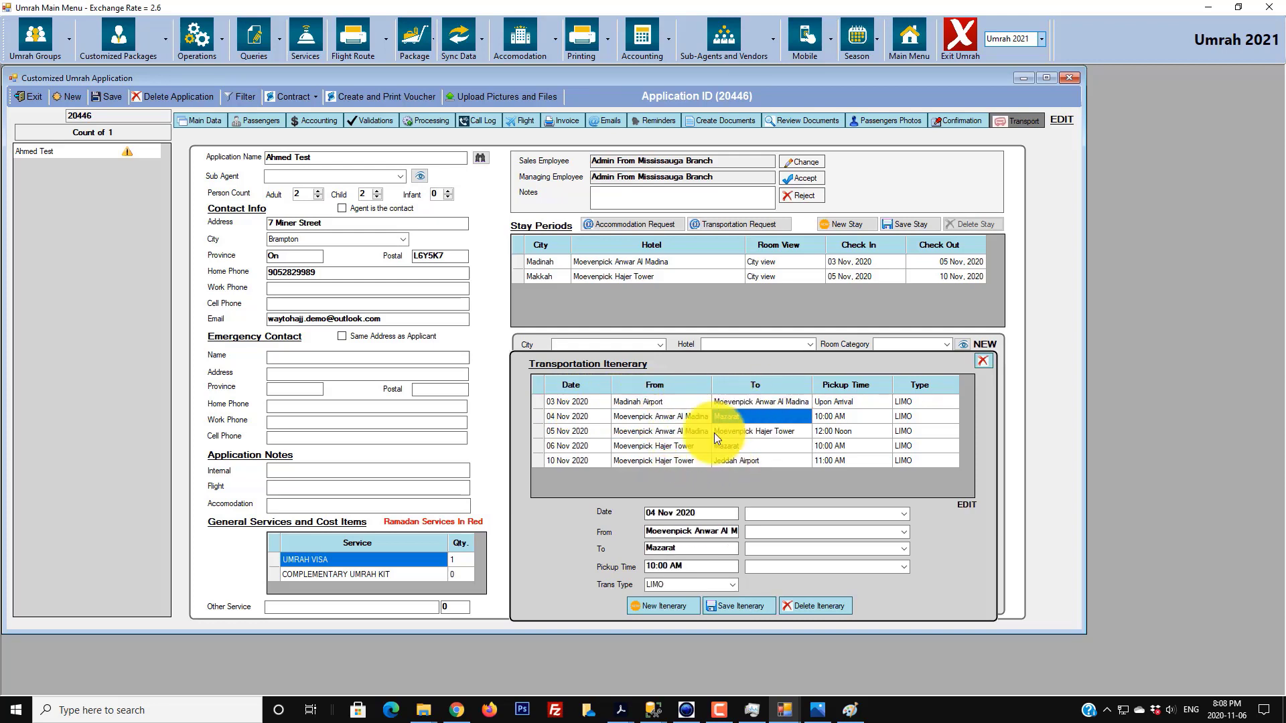
pyautogui.click(675, 431)
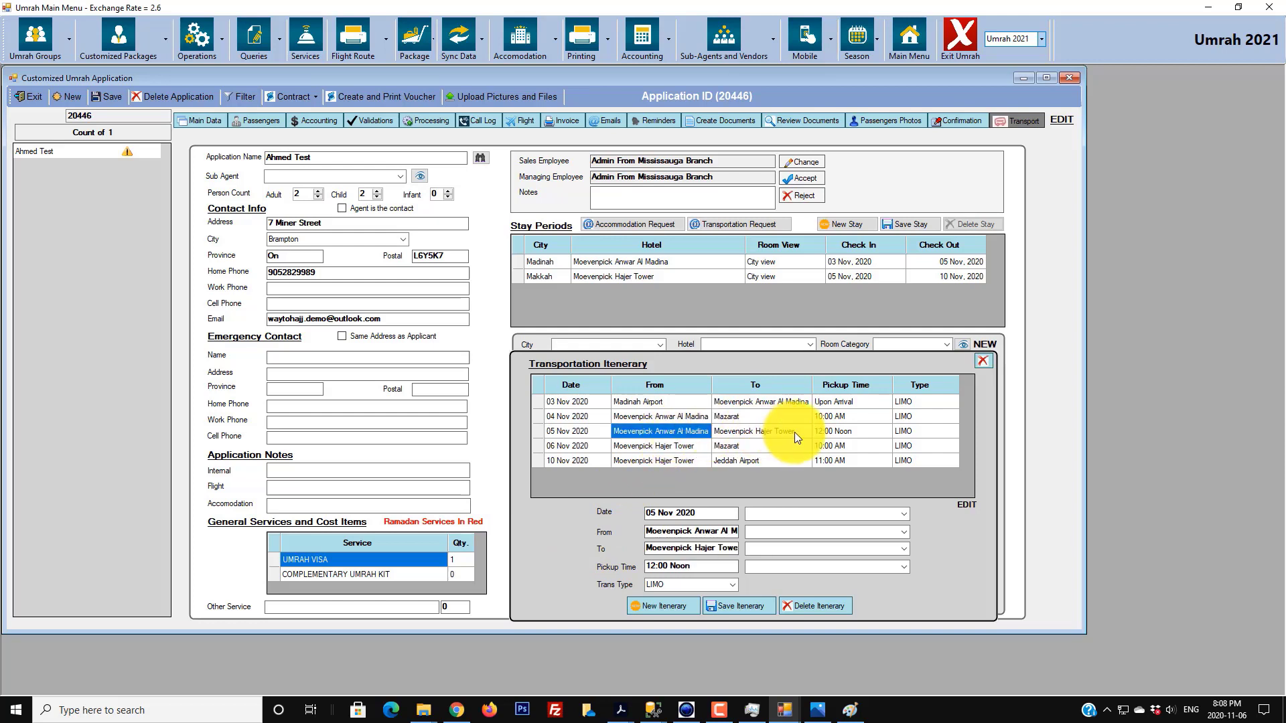
pyautogui.click(795, 432)
pyautogui.click(696, 447)
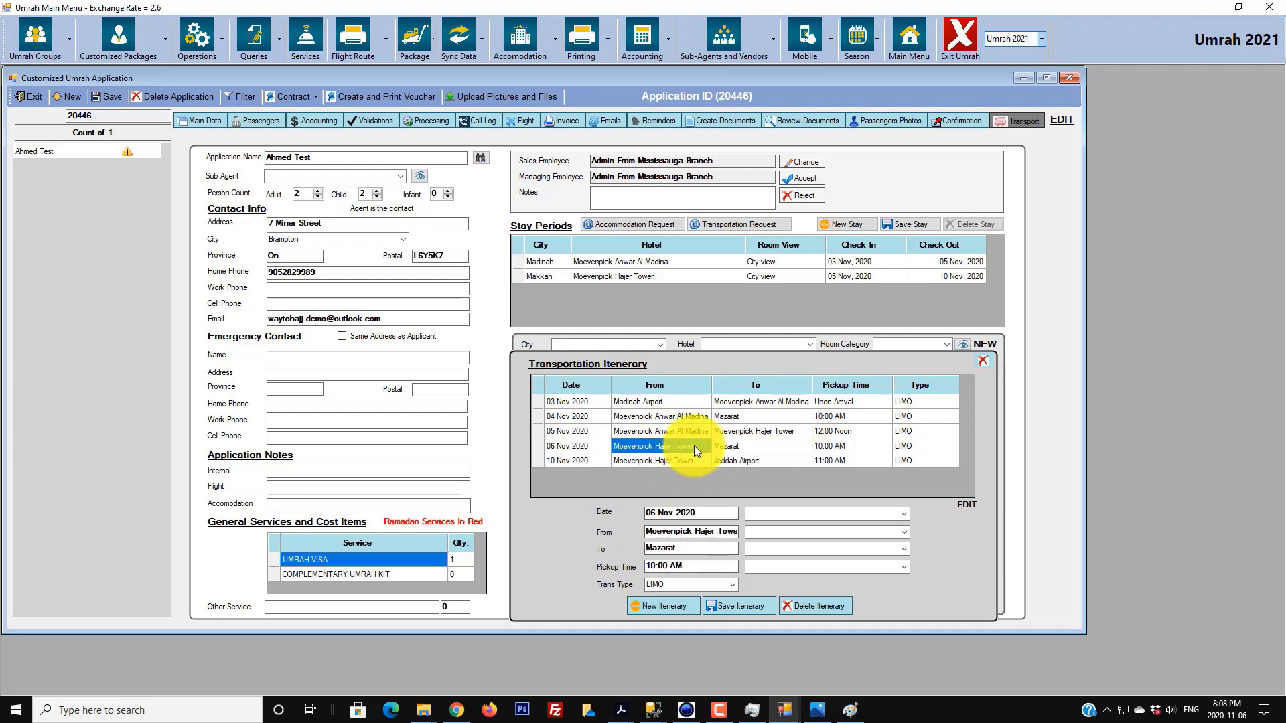
pyautogui.click(738, 443)
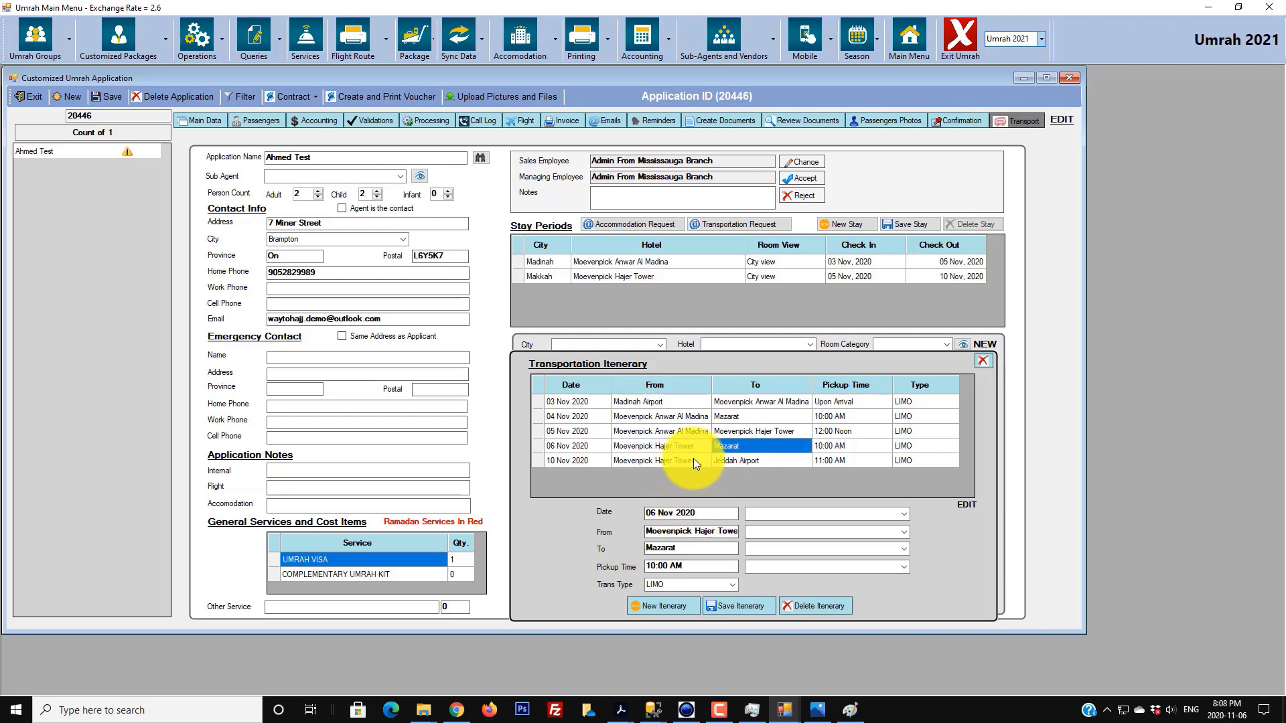
pyautogui.click(693, 459)
# - Check the dates of all five transfers in the itinerary grid
pyautogui.click(747, 463)
pyautogui.click(580, 401)
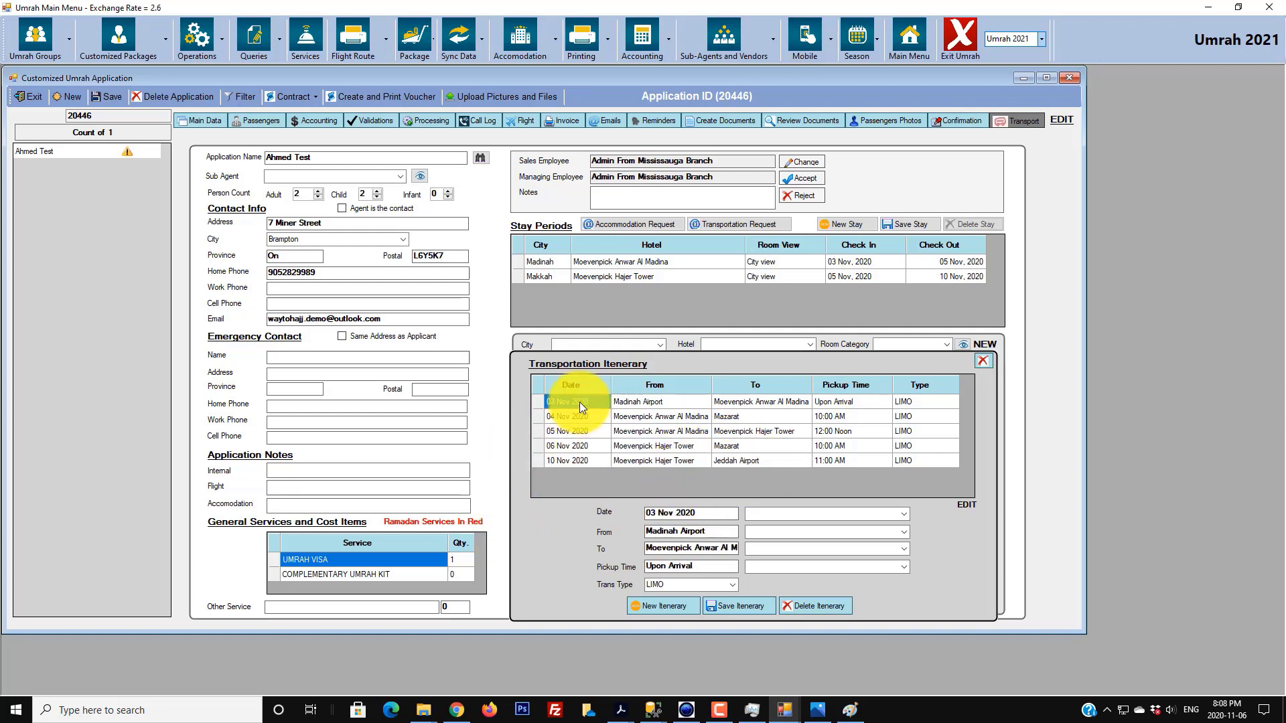
pyautogui.click(580, 417)
pyautogui.click(580, 432)
pyautogui.click(582, 447)
pyautogui.click(581, 461)
# - Check each transfer's pickup time and LIMO transport type, then close the itinerary
pyautogui.click(851, 404)
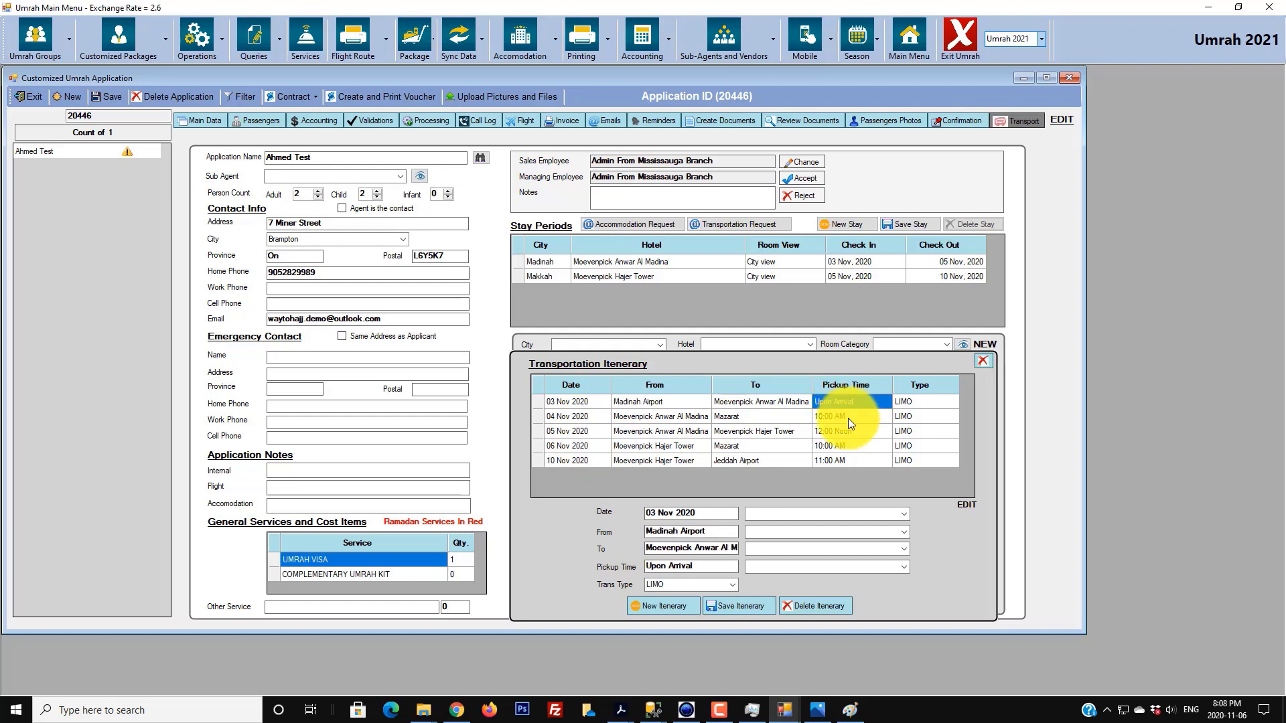
pyautogui.click(849, 417)
pyautogui.click(852, 430)
pyautogui.click(856, 442)
pyautogui.click(919, 401)
pyautogui.click(922, 415)
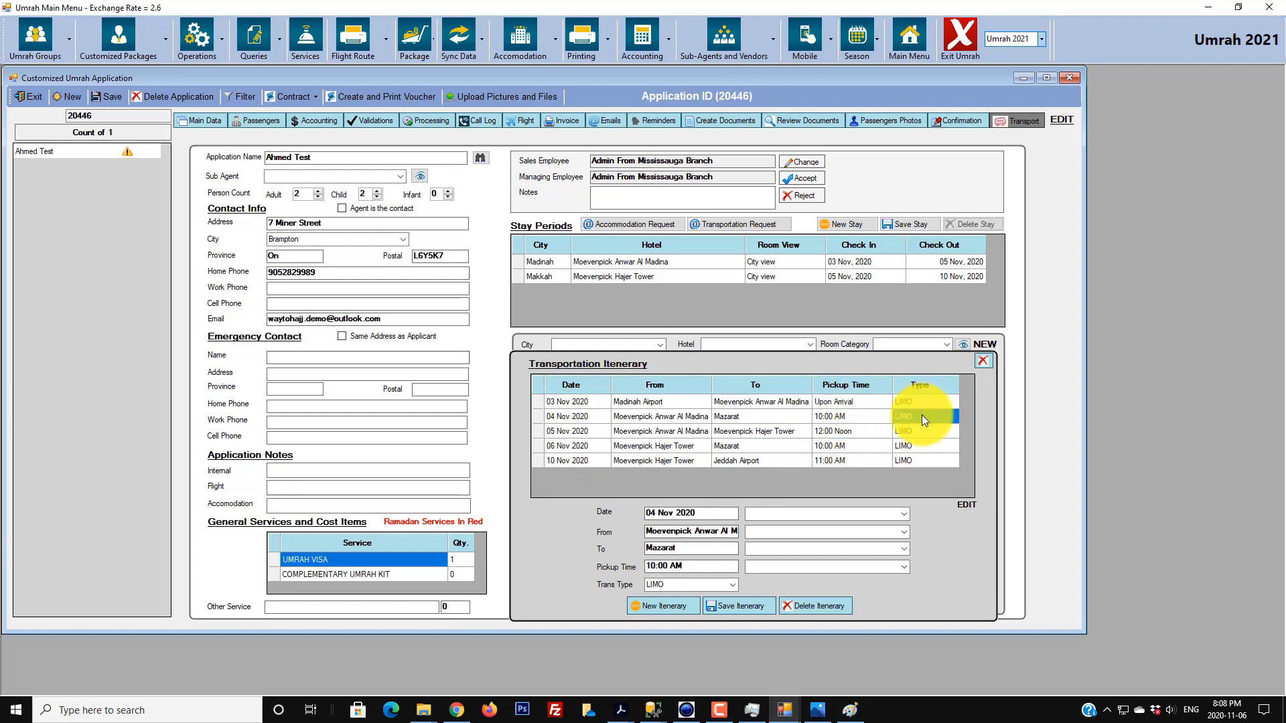
pyautogui.click(922, 431)
pyautogui.click(922, 446)
pyautogui.click(916, 467)
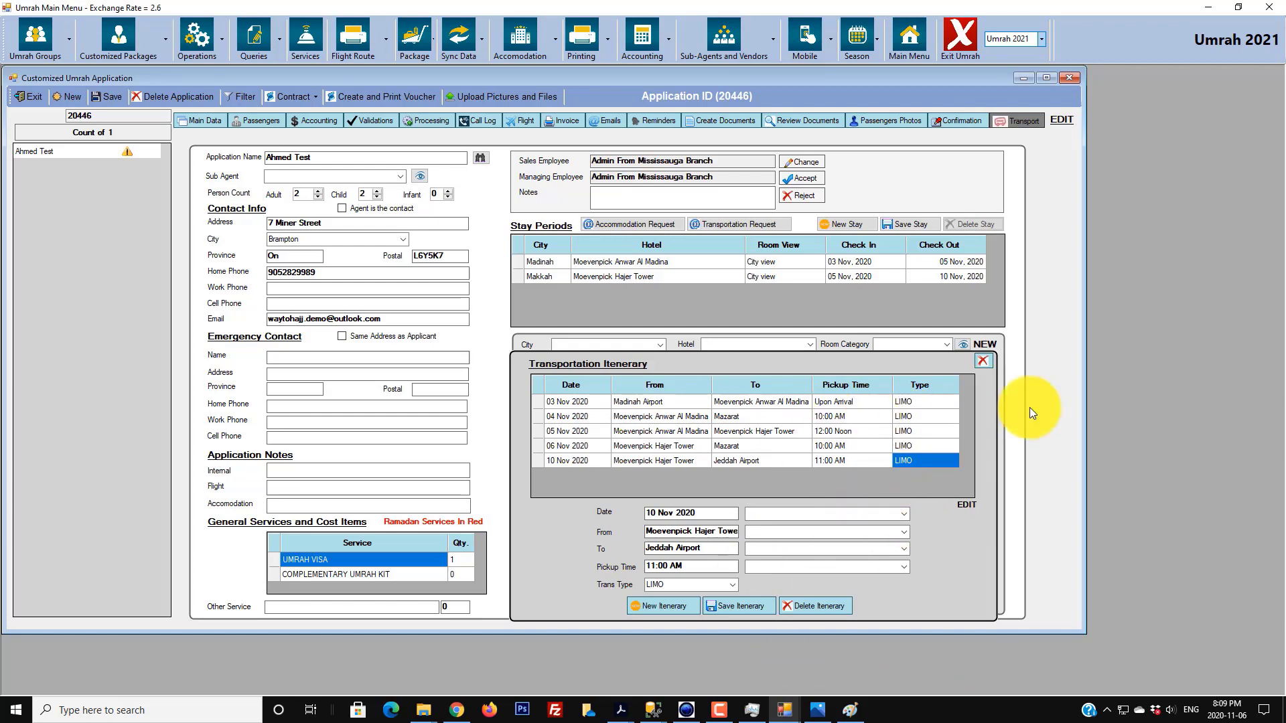
pyautogui.click(984, 355)
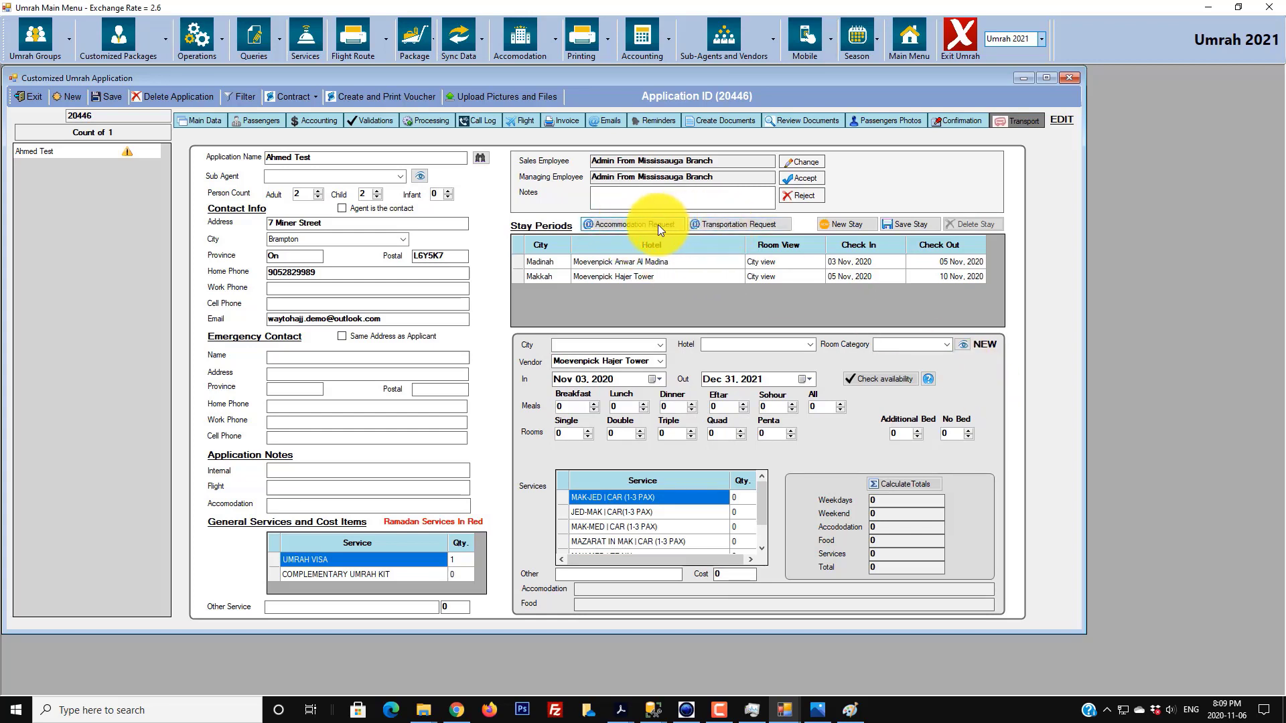
# - Open Accommodation Request, select Moevenpick Hajer Tower and email the request to its vendor
pyautogui.click(637, 223)
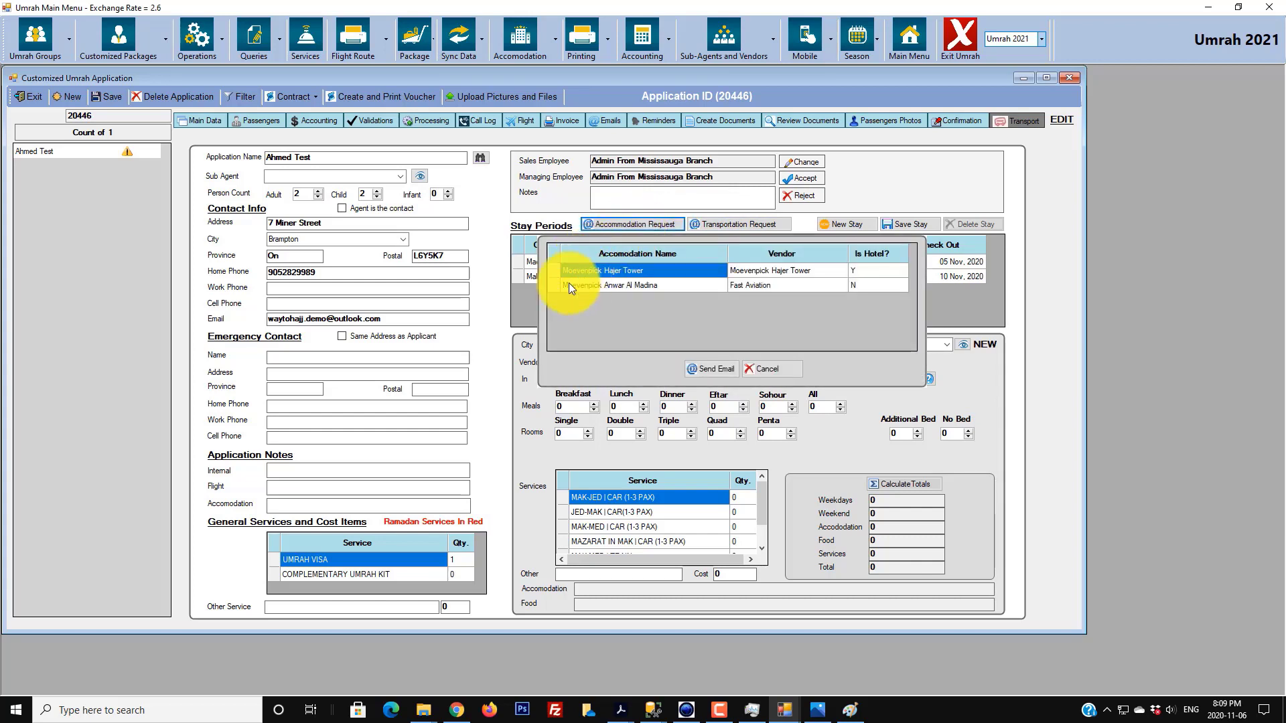
pyautogui.click(550, 270)
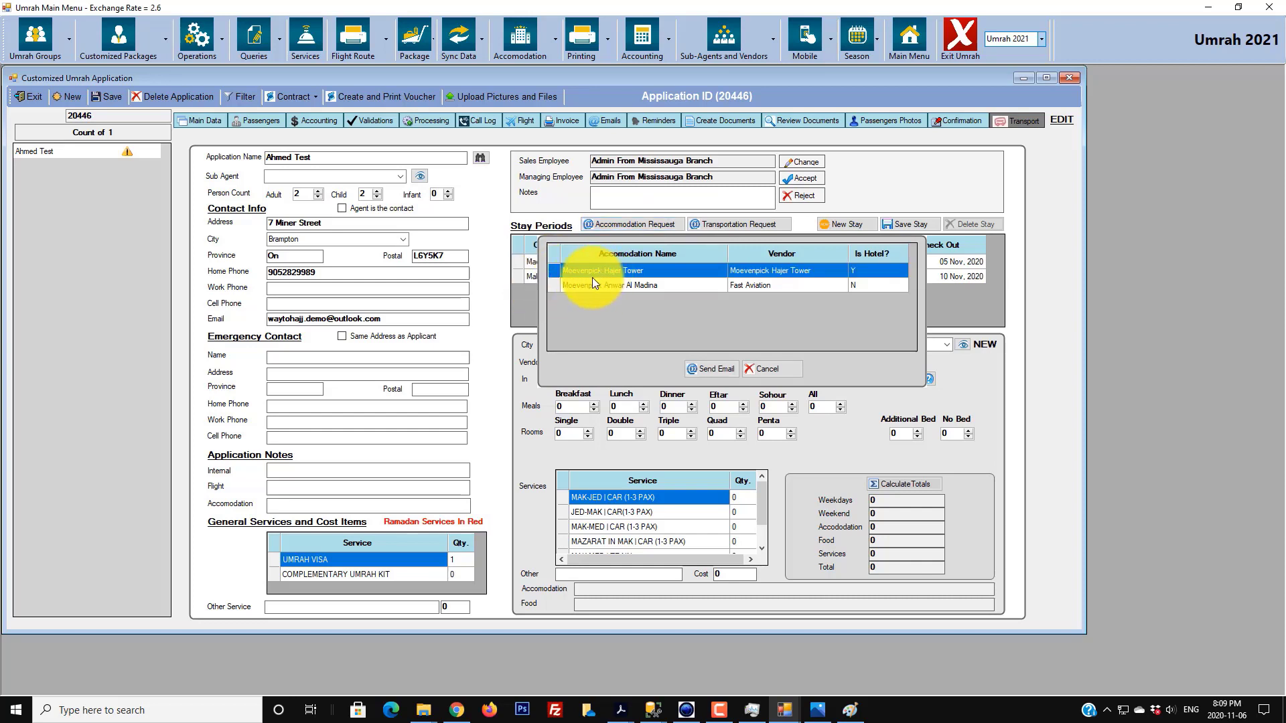
pyautogui.click(612, 228)
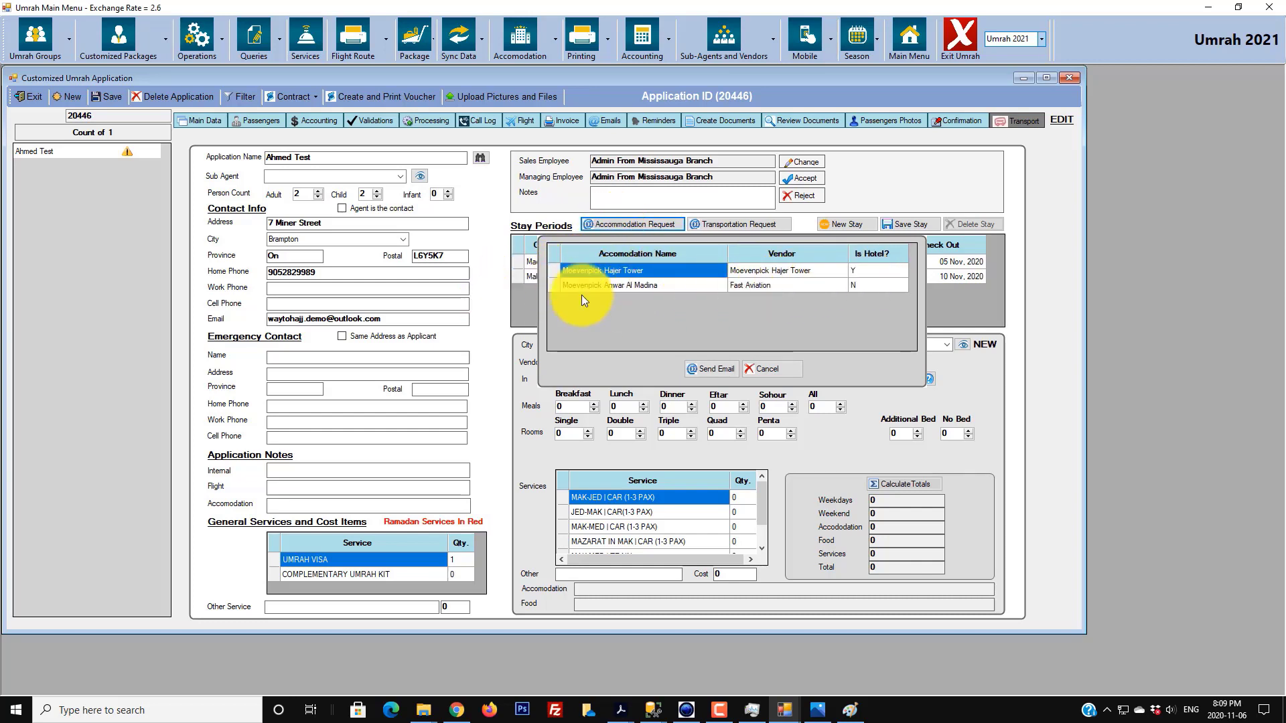
pyautogui.click(552, 271)
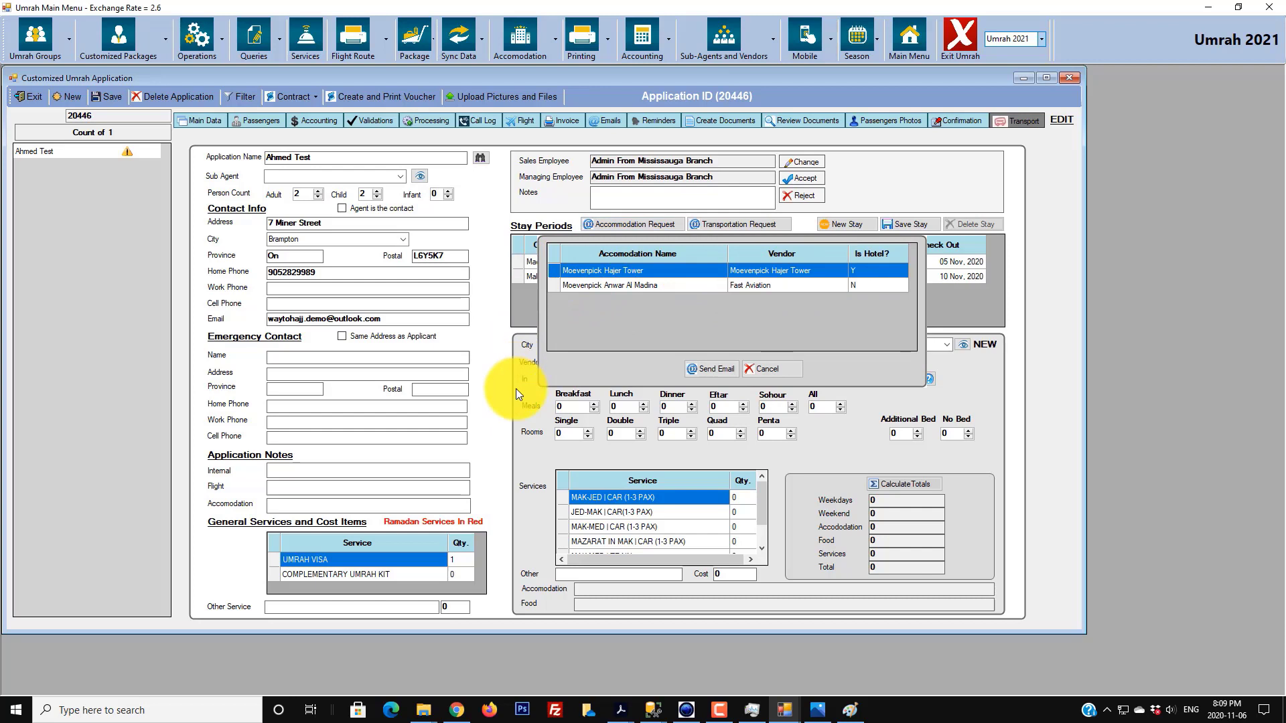
pyautogui.click(700, 369)
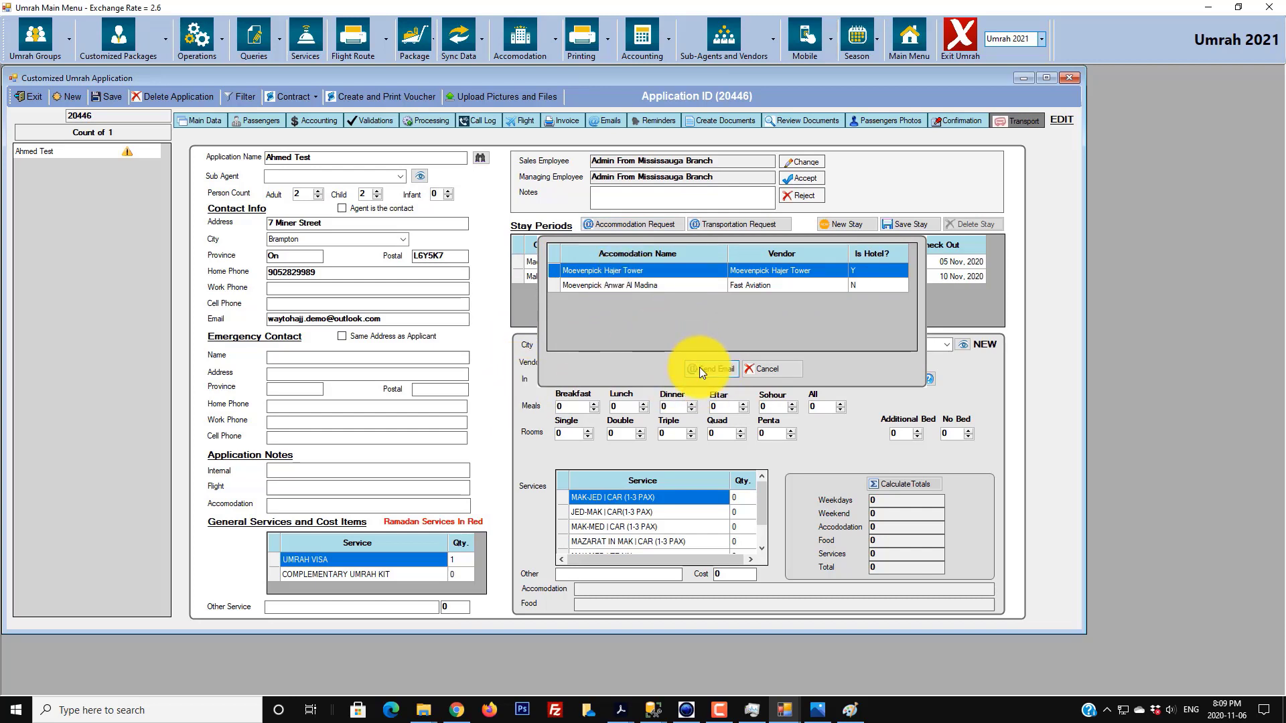
pyautogui.click(663, 390)
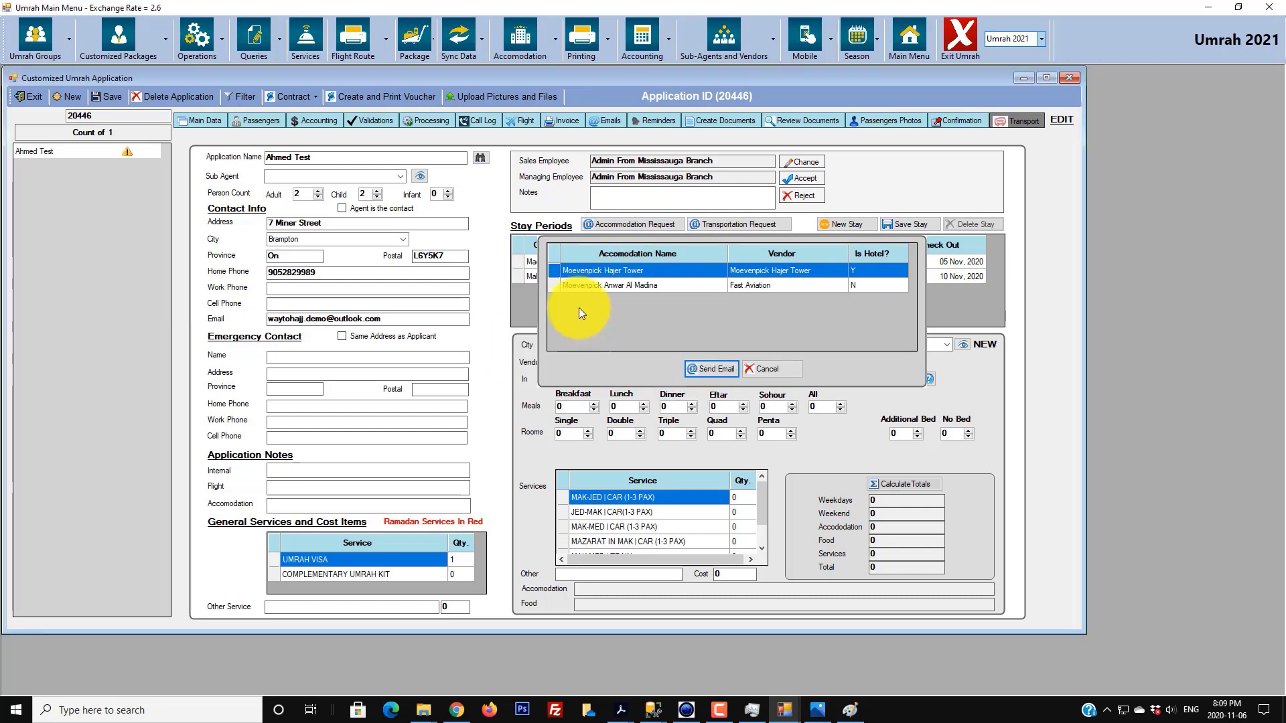
pyautogui.click(548, 285)
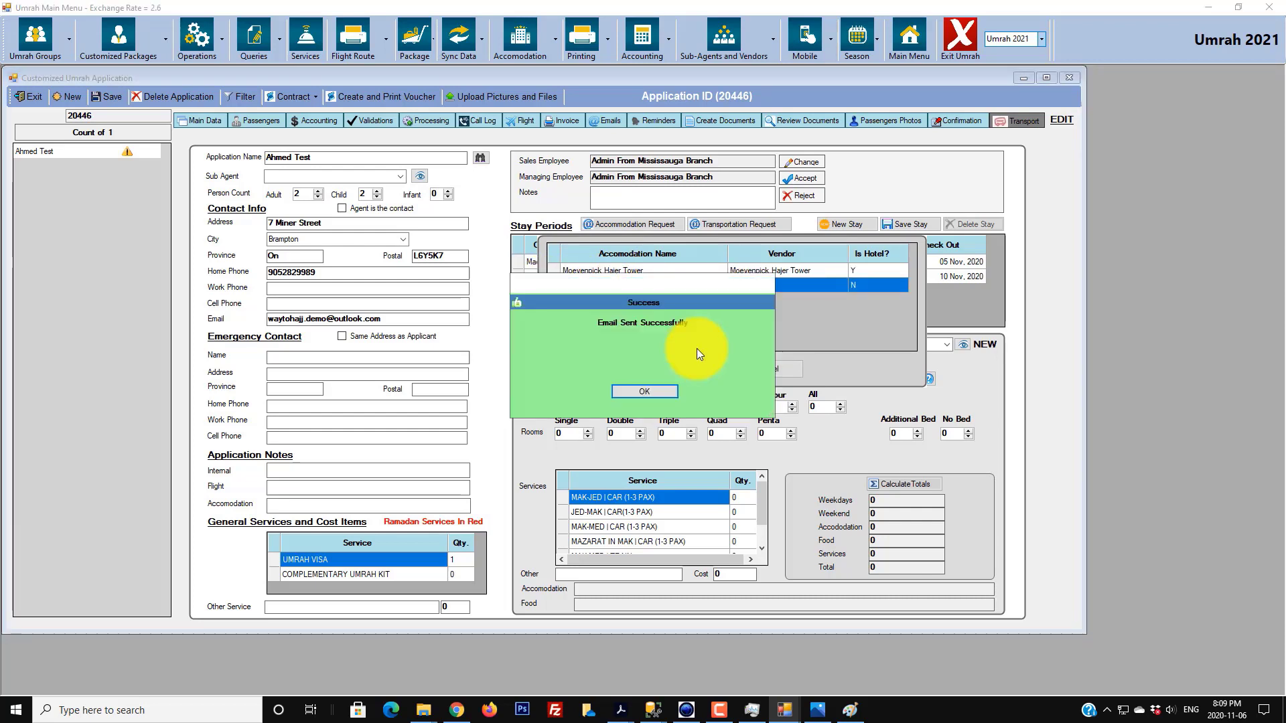
# - Dismiss the email confirmation and compare both hotels' names and vendors in the request grid
pyautogui.click(651, 386)
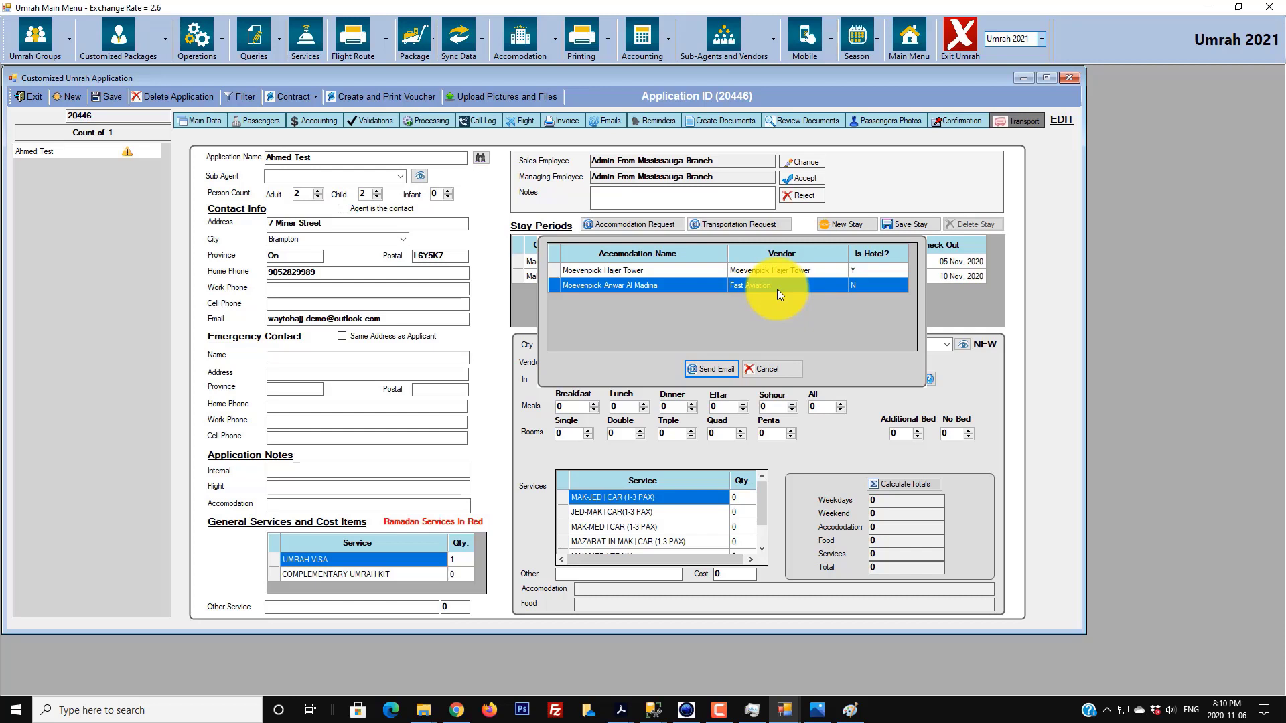
pyautogui.click(613, 272)
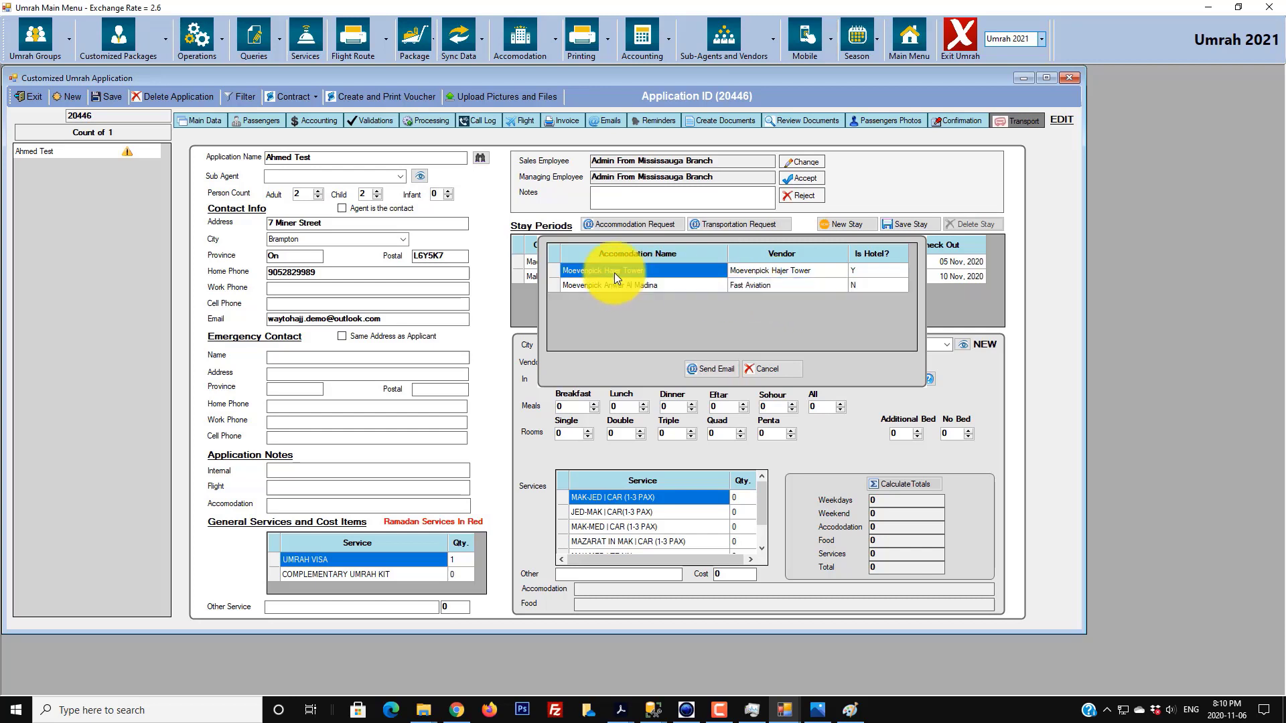
pyautogui.click(771, 272)
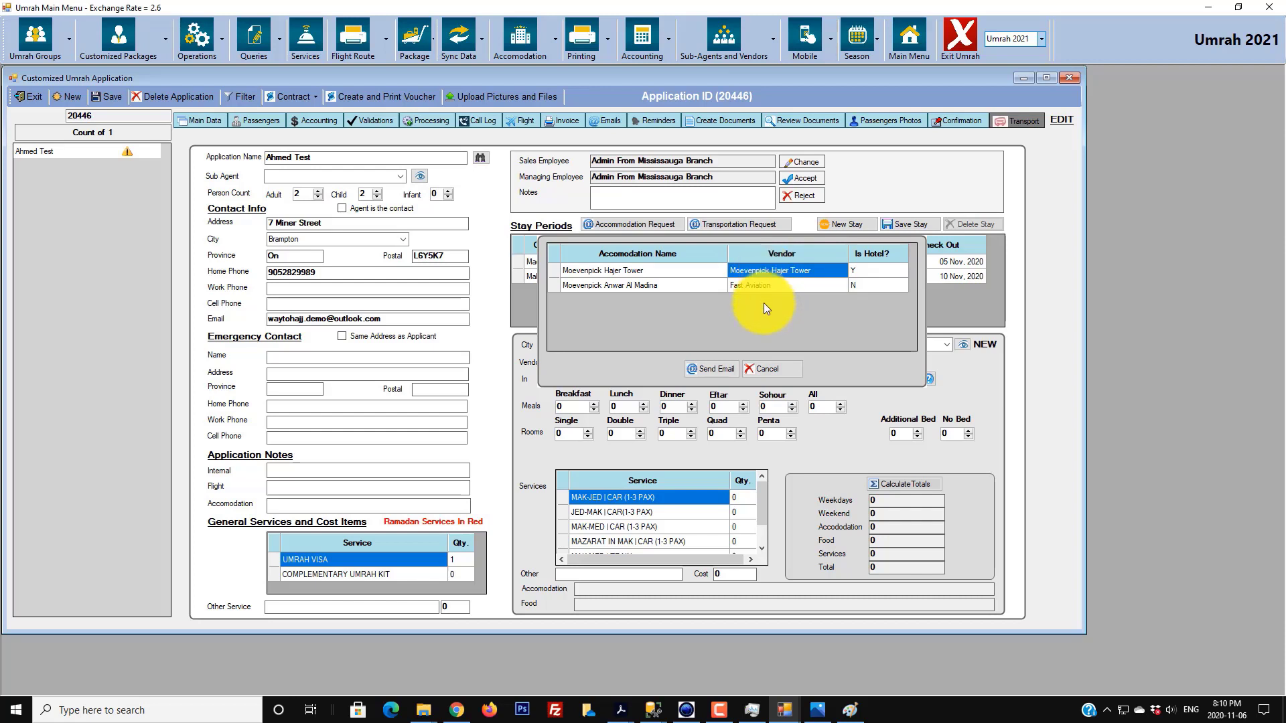
pyautogui.click(684, 284)
pyautogui.click(688, 271)
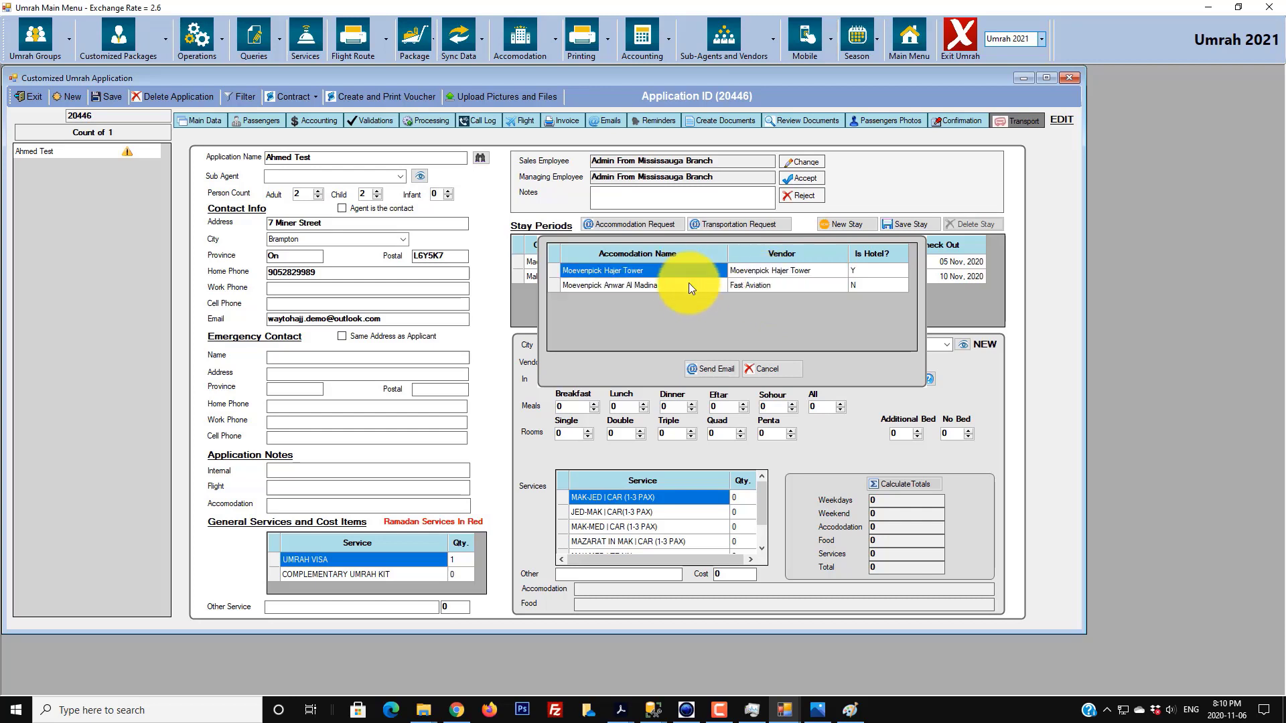
pyautogui.click(701, 285)
pyautogui.click(755, 284)
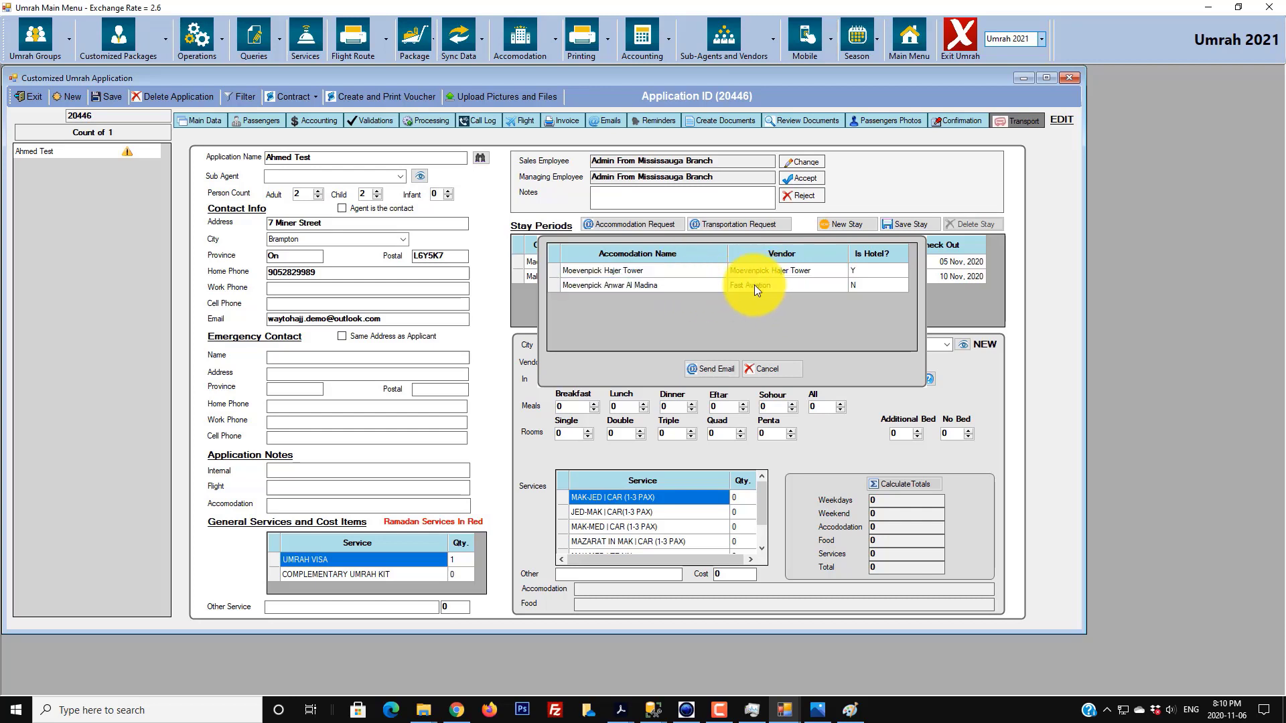
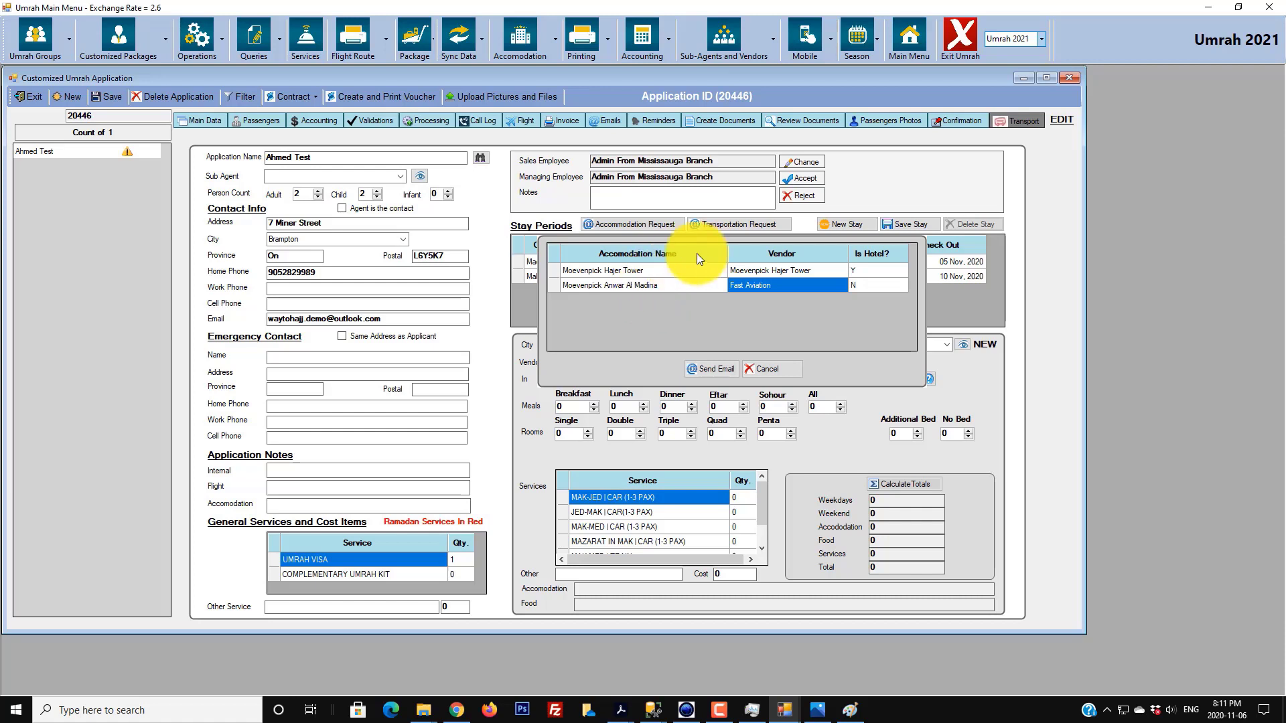
# - Email the Hajer Tower request to its vendor, glance at Validations, and switch to Outlook
pyautogui.click(777, 363)
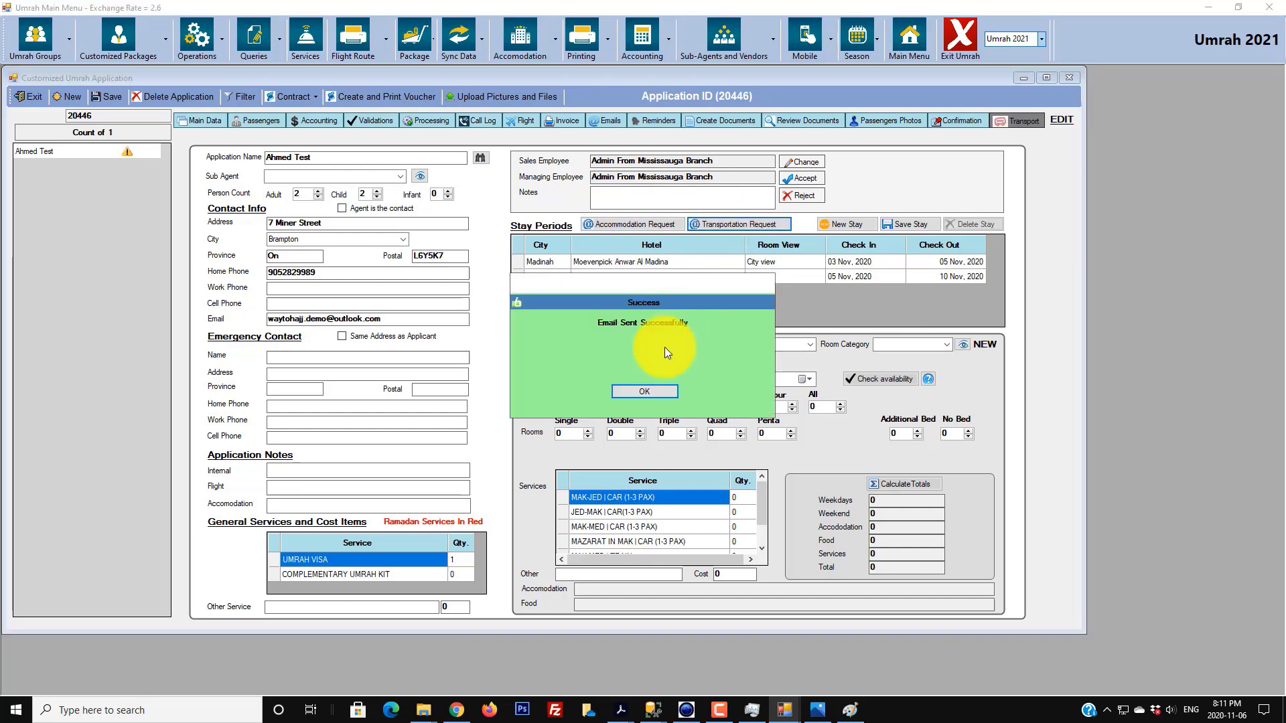
pyautogui.click(649, 390)
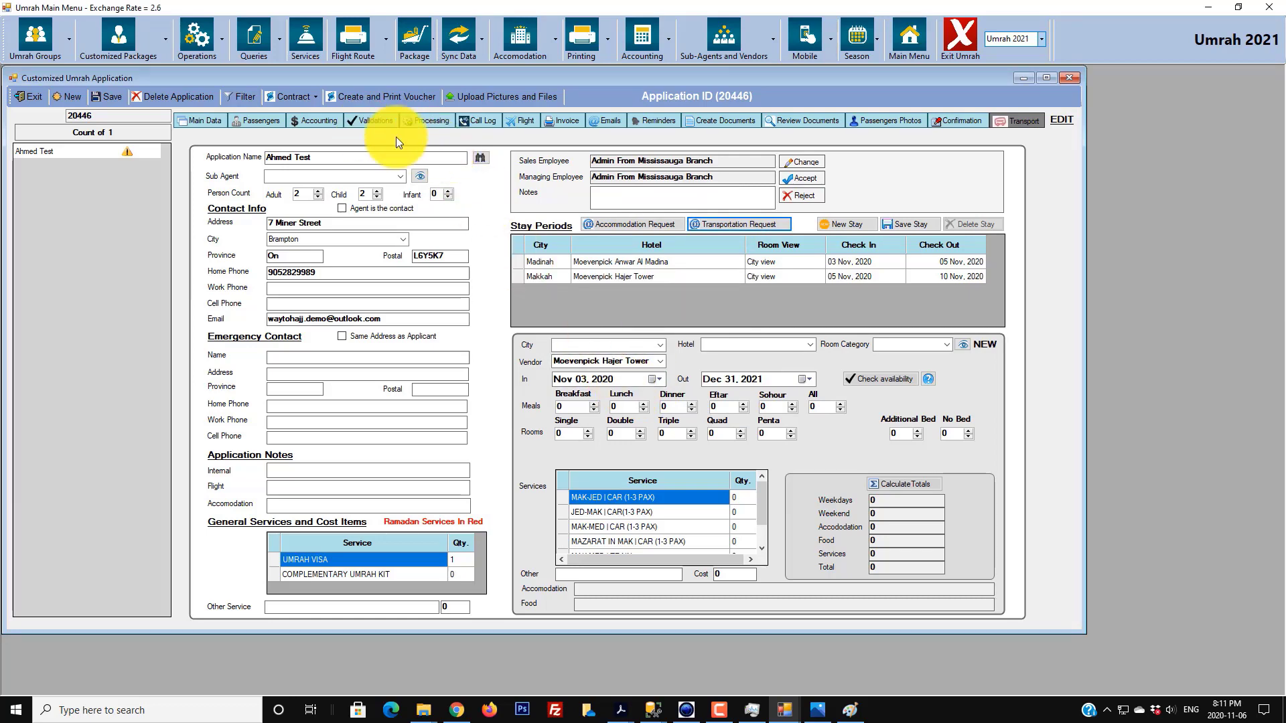
pyautogui.click(363, 122)
pyautogui.press('Escape')
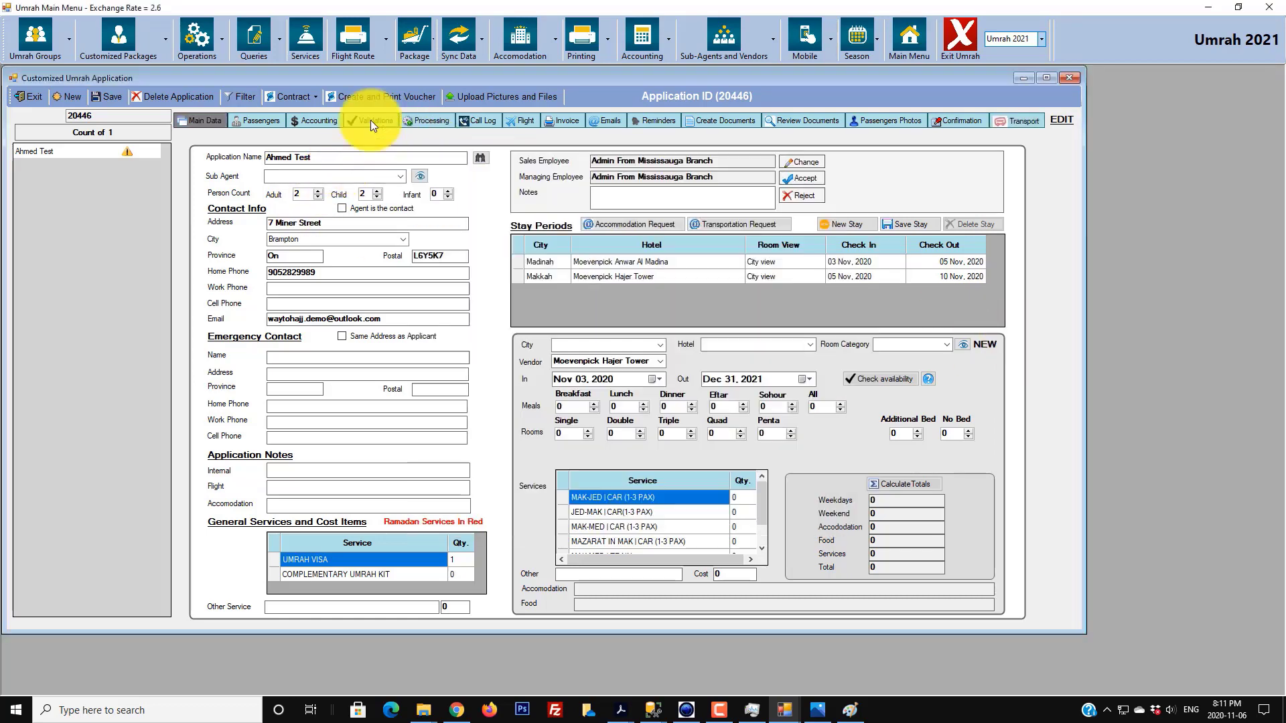
pyautogui.click(448, 720)
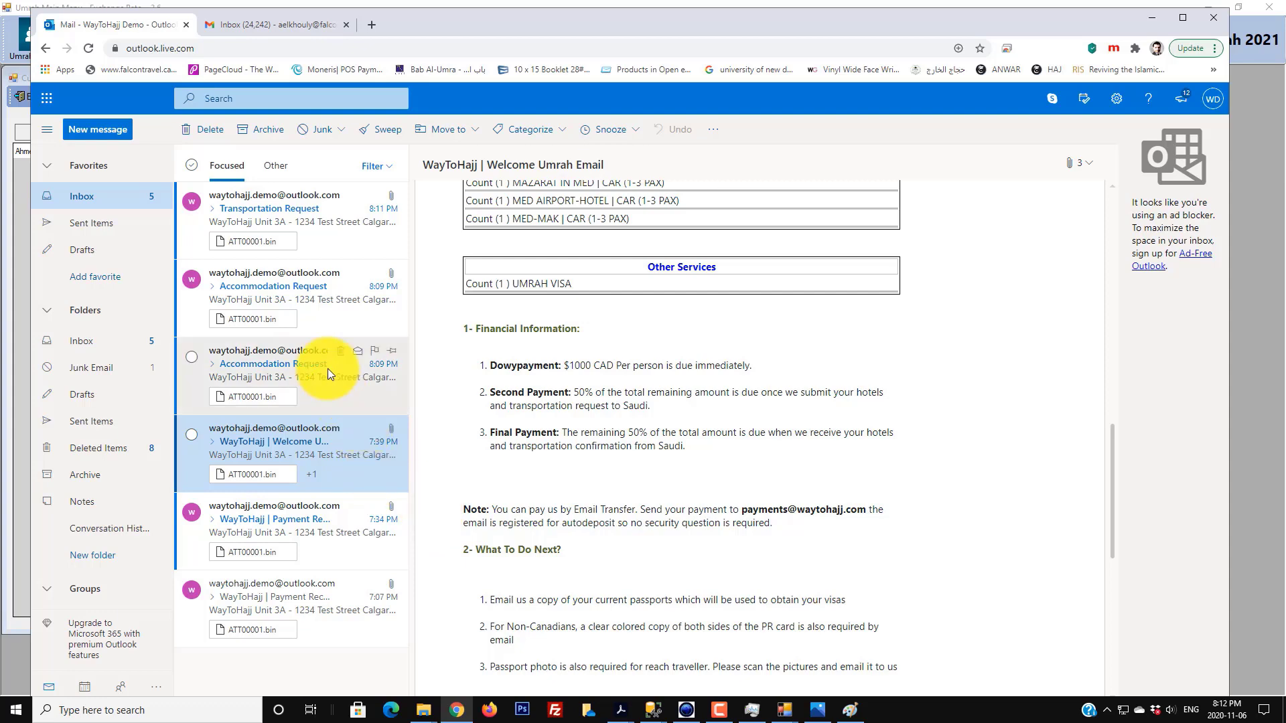
# - Read the first Accommodation Request's Makkah hotel, then open the Moevenpick Anwar Al Madina request
pyautogui.click(286, 363)
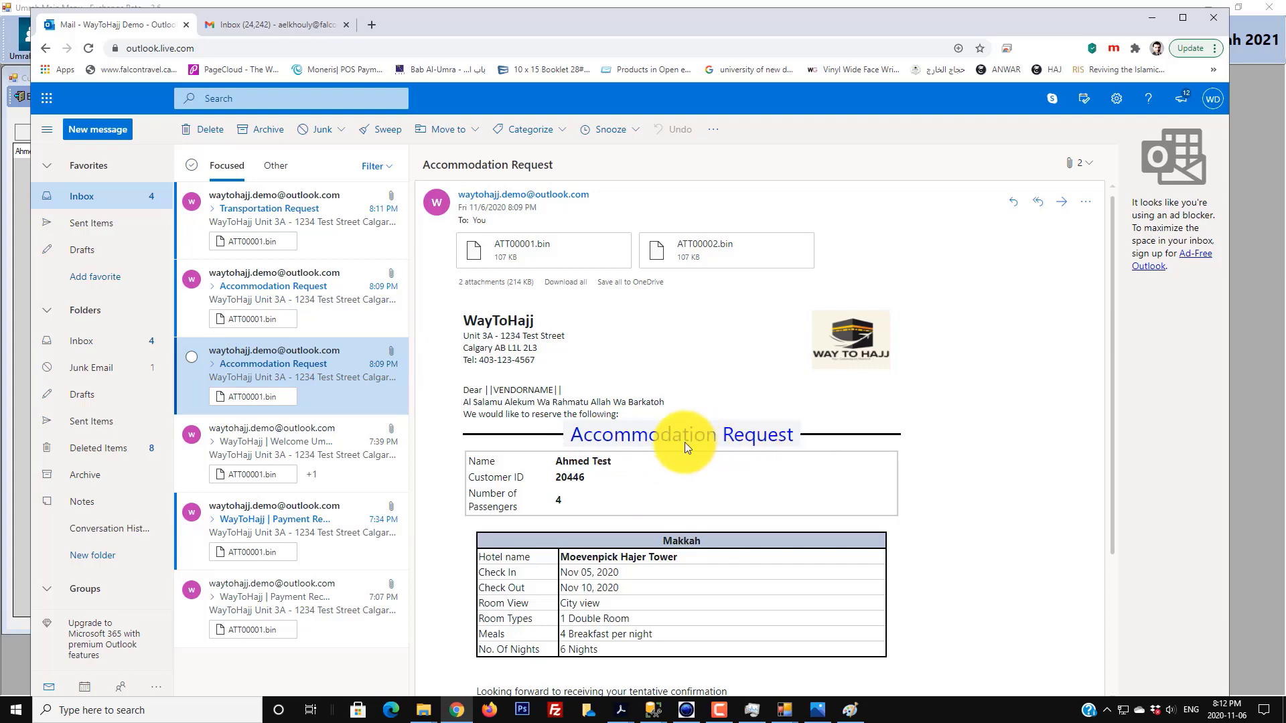
pyautogui.scroll(-2, 684, 442)
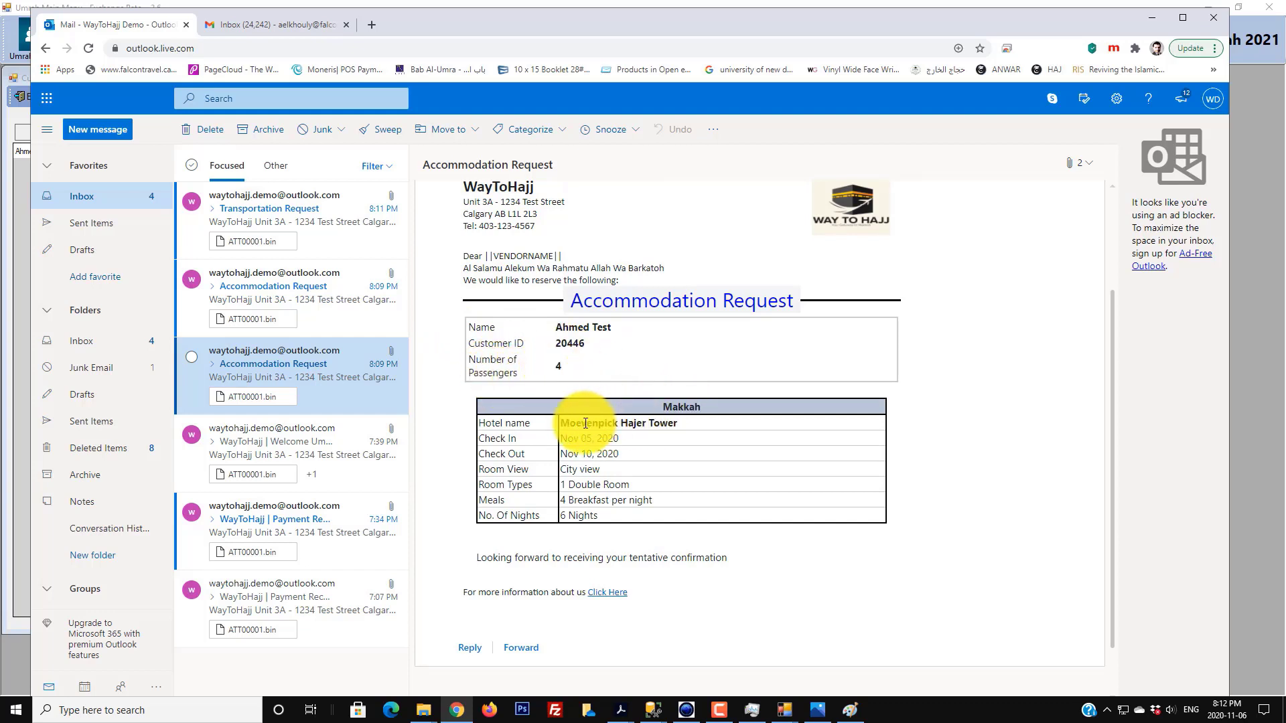
pyautogui.moveTo(587, 422); pyautogui.dragTo(563, 517)
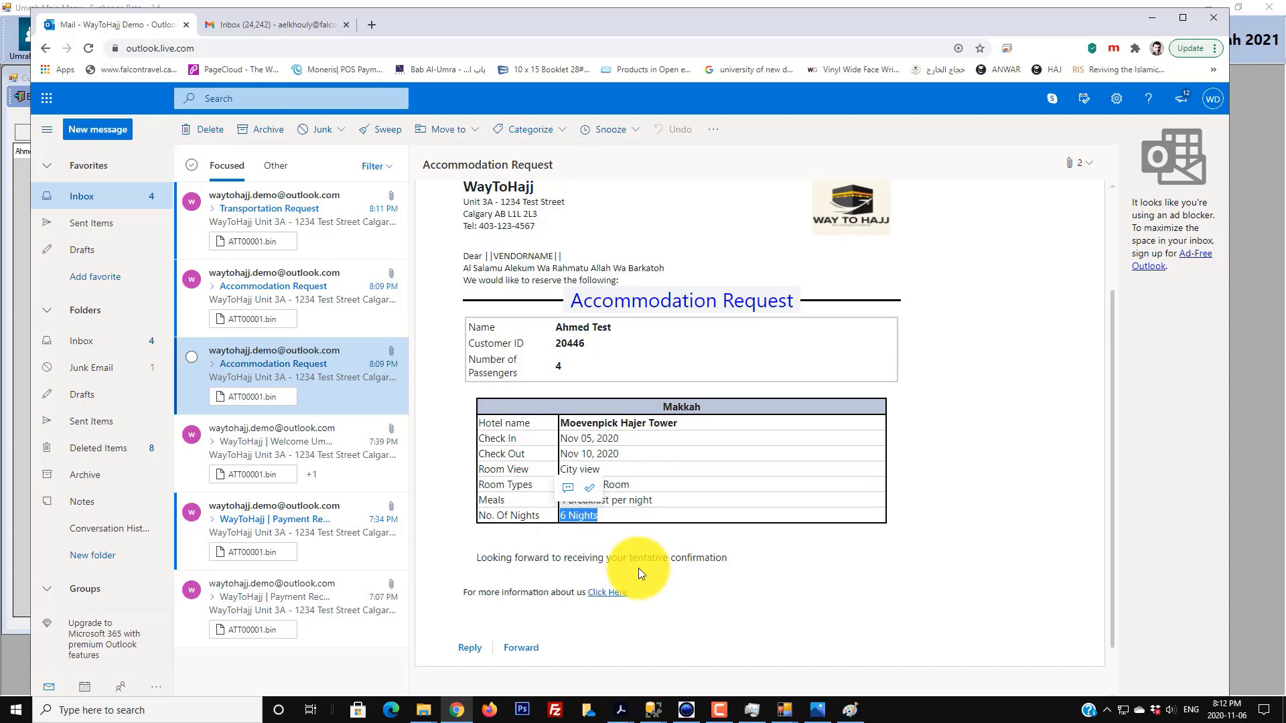
pyautogui.scroll(2, 638, 568)
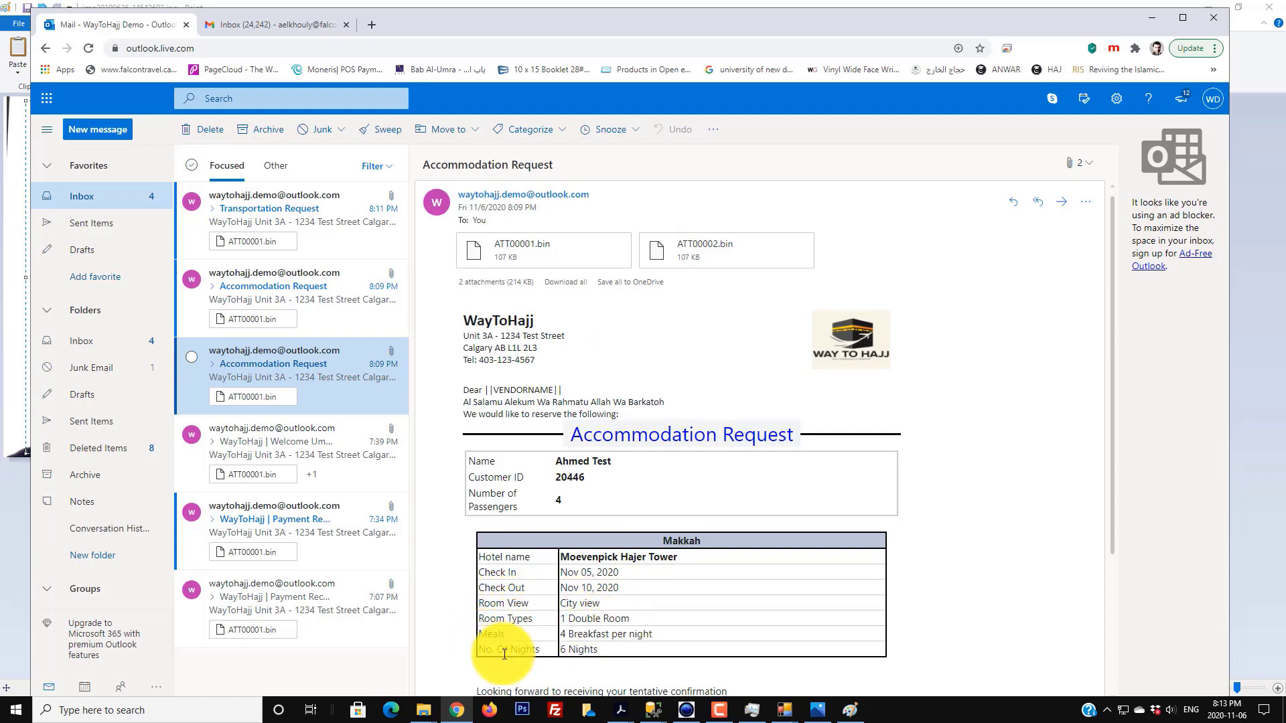
pyautogui.scroll(-3, 633, 617)
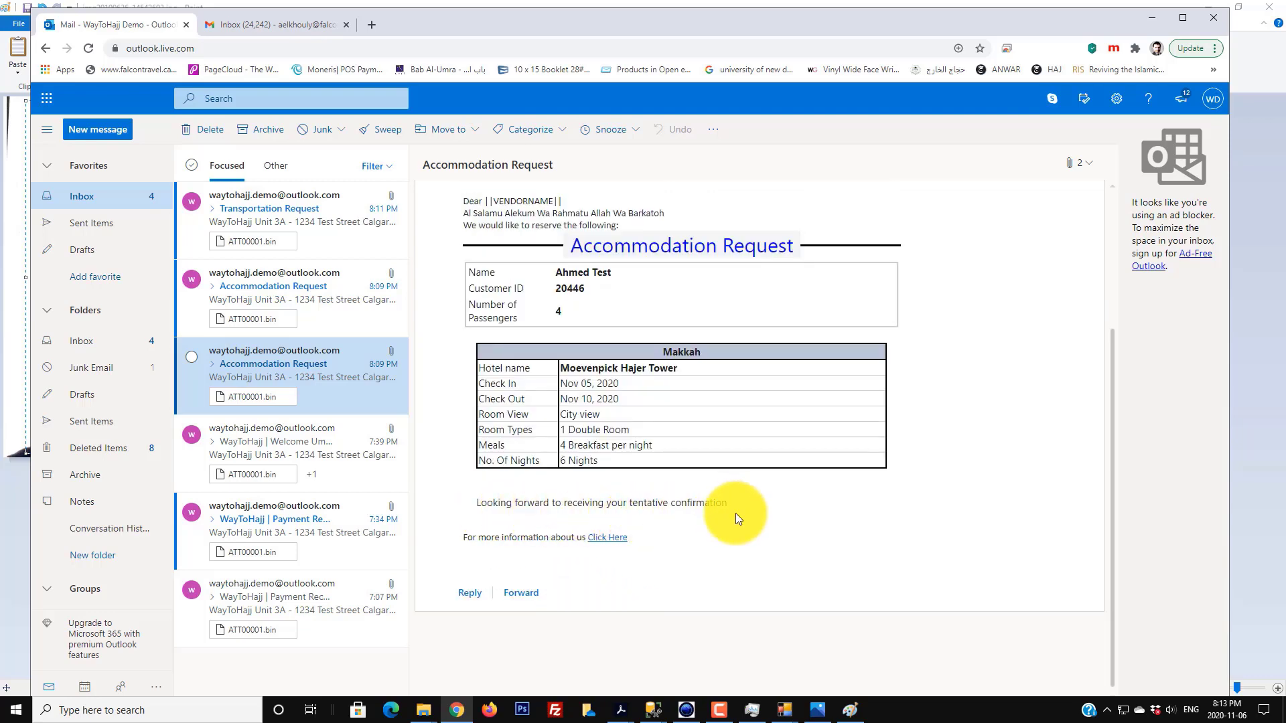
pyautogui.scroll(3, 825, 542)
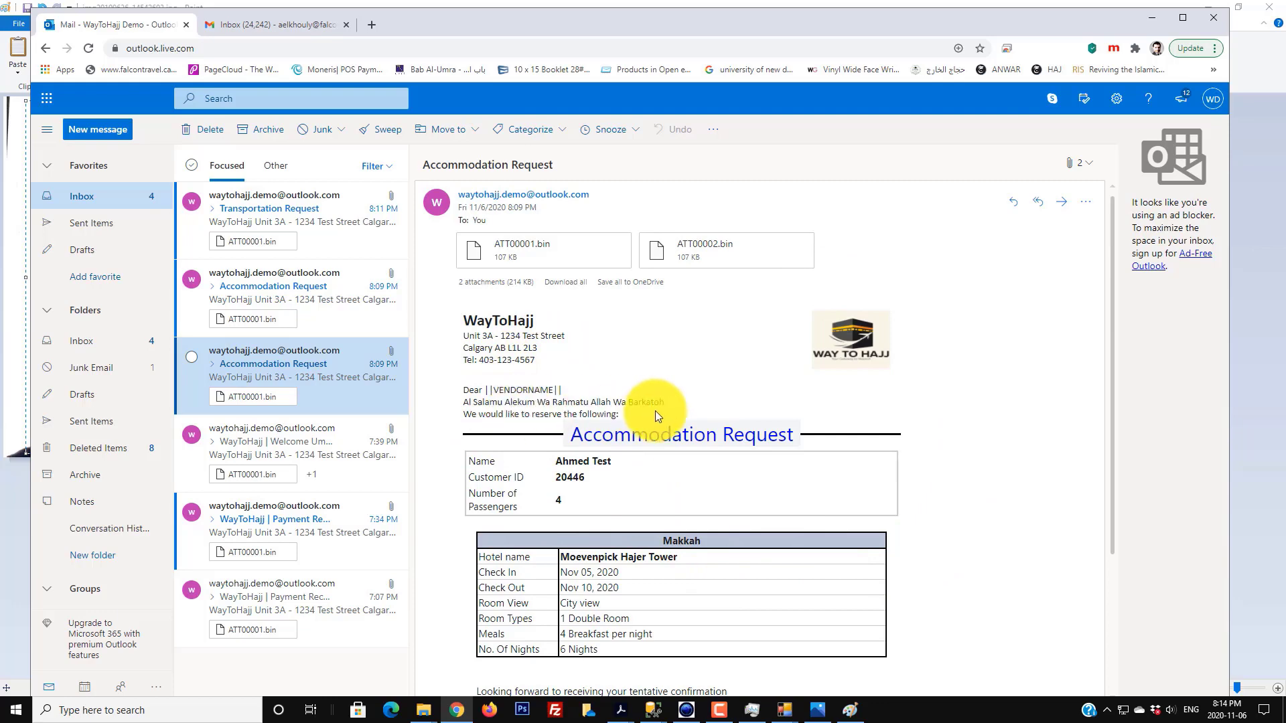
pyautogui.scroll(-3, 582, 412)
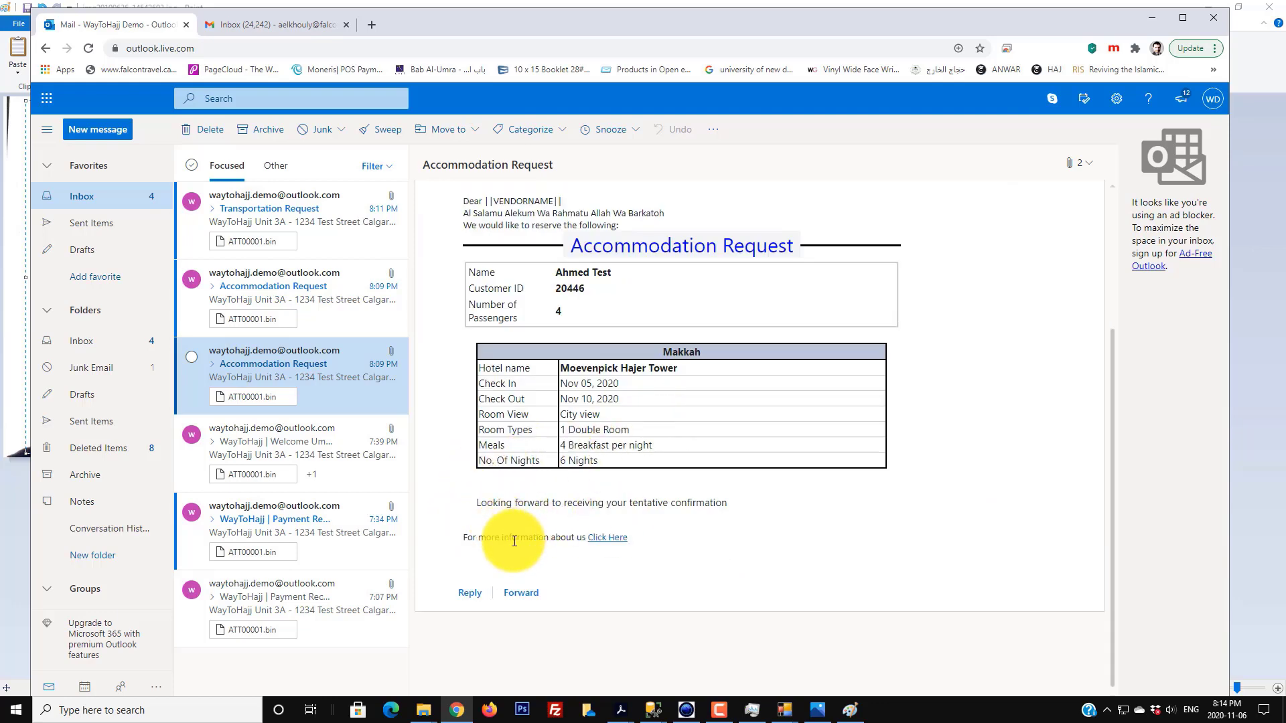
pyautogui.scroll(3, 514, 541)
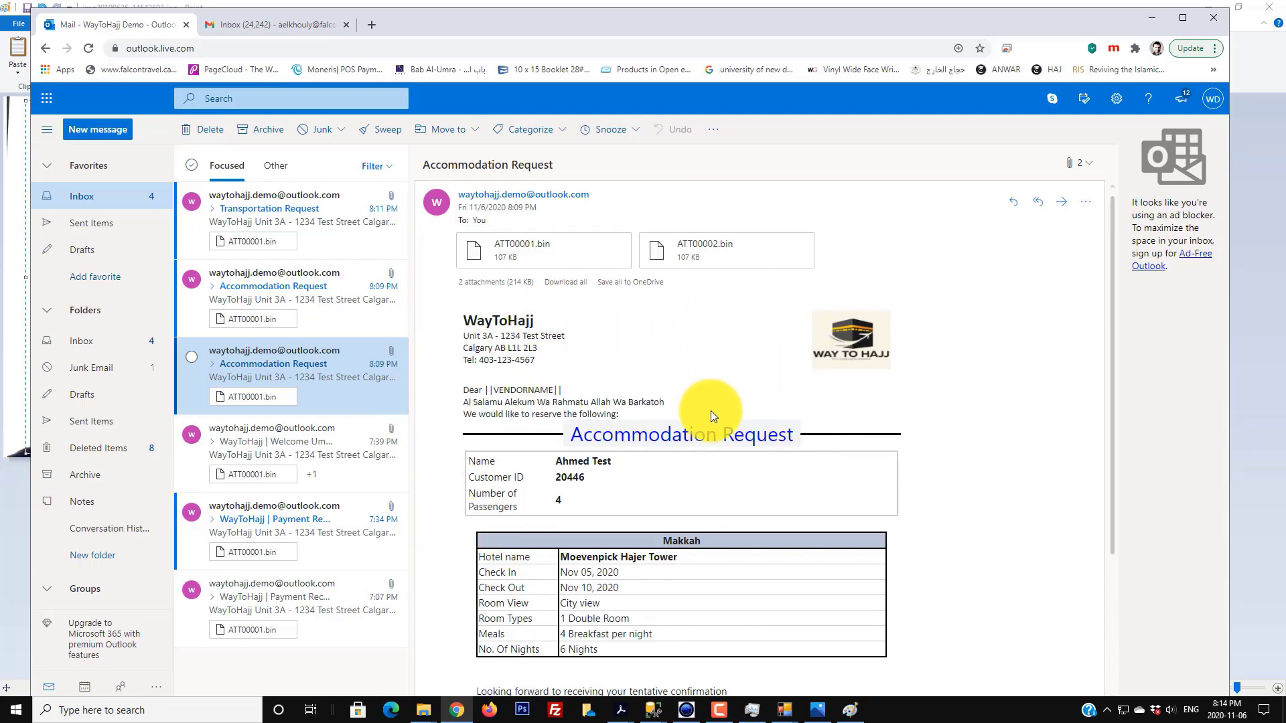
pyautogui.click(300, 288)
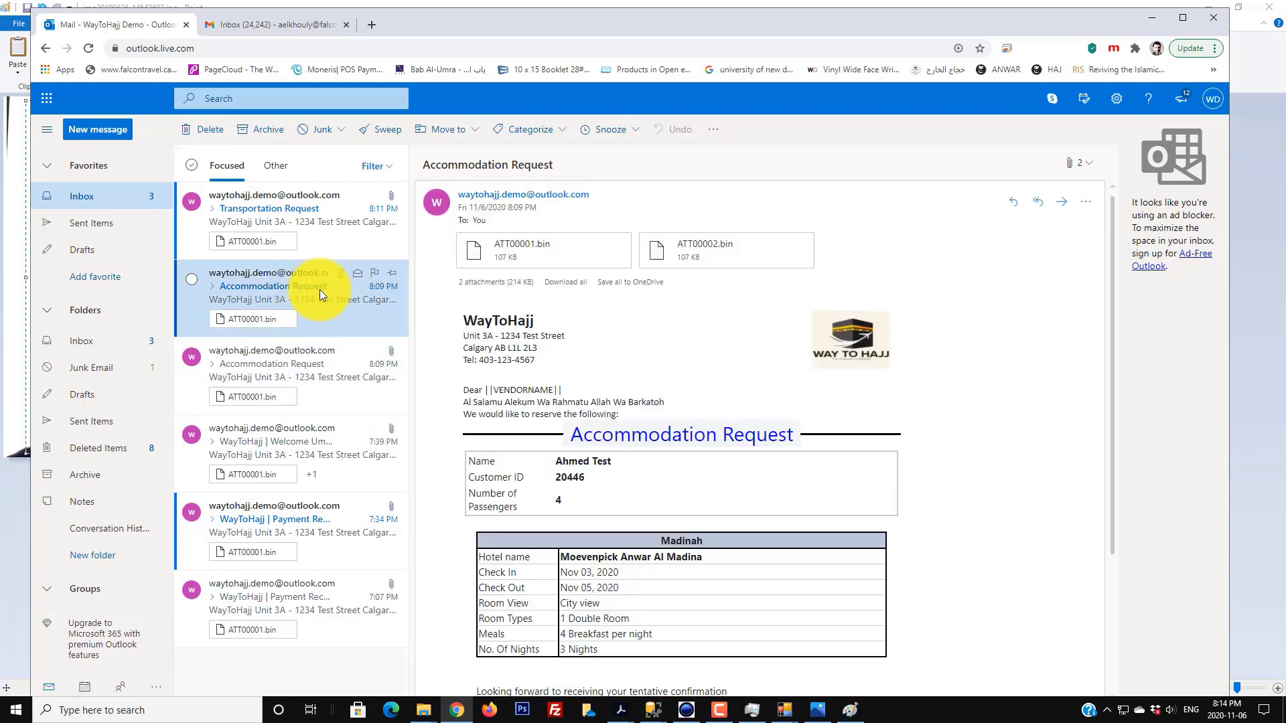
pyautogui.scroll(-2, 592, 339)
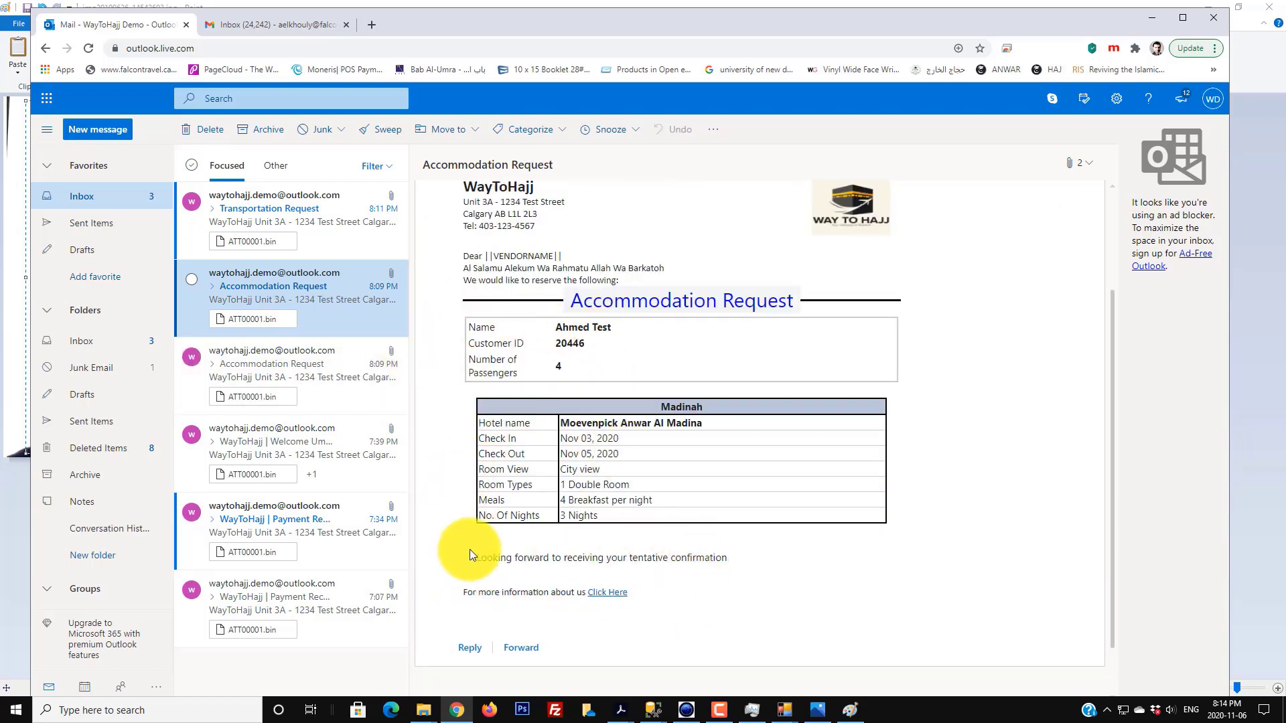
# - Open the Transportation Request email and review its greeting and Flight Details rows
pyautogui.click(308, 206)
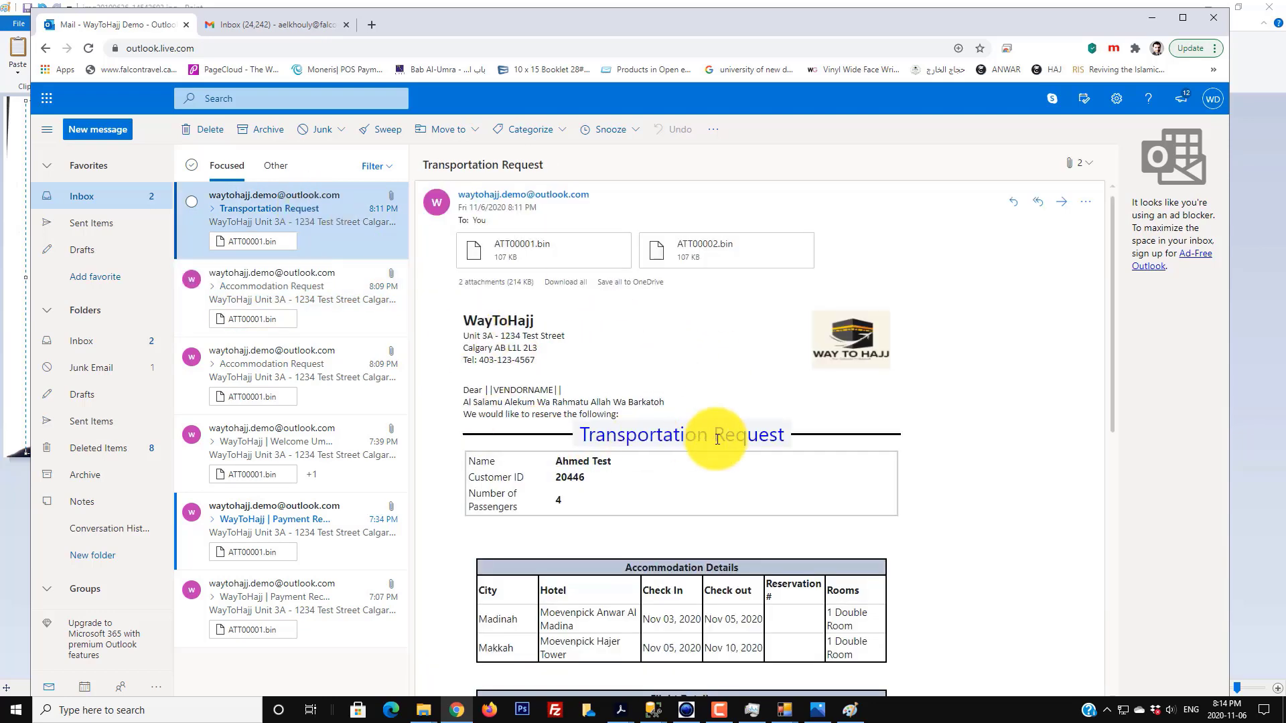
pyautogui.scroll(-3, 708, 440)
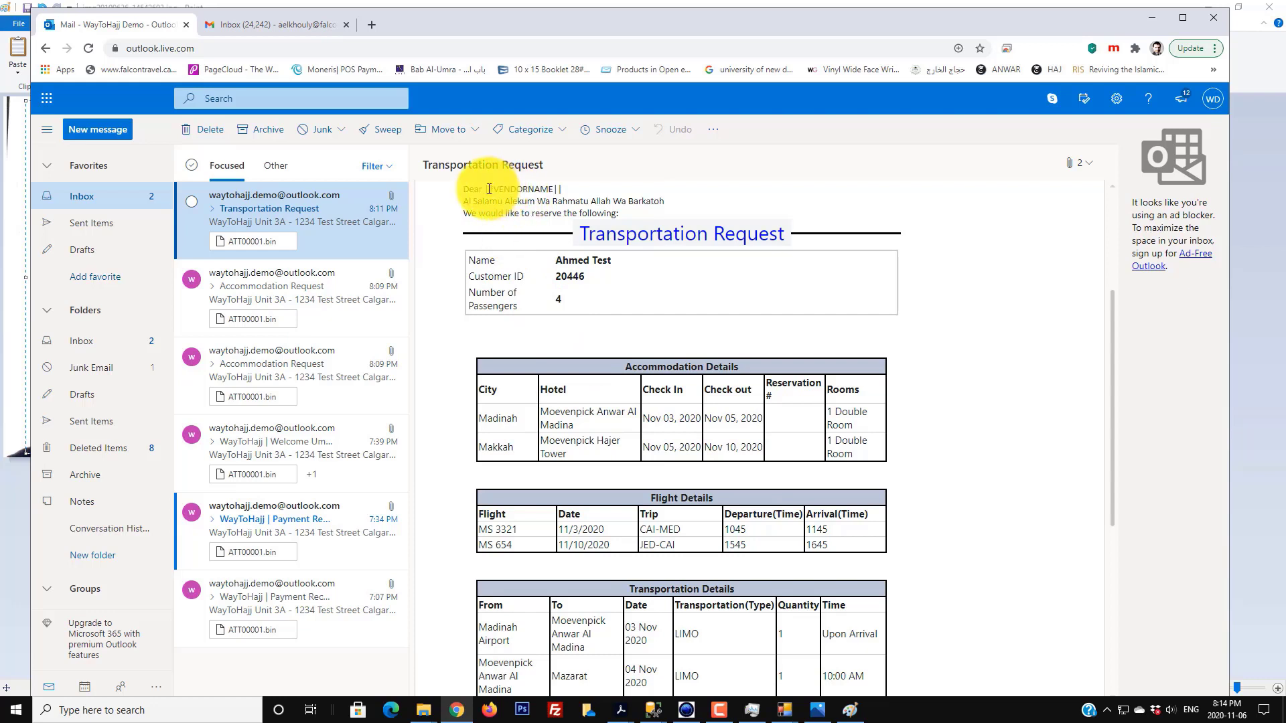
pyautogui.moveTo(486, 190); pyautogui.dragTo(568, 276)
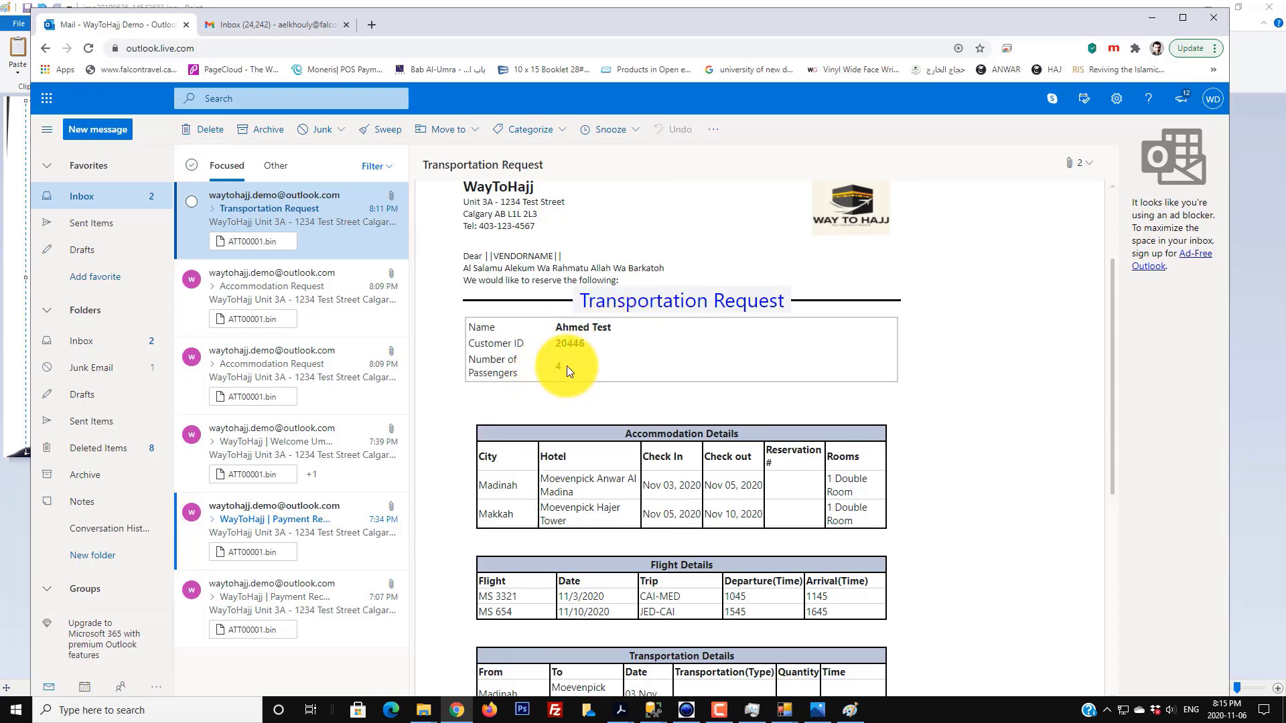
pyautogui.scroll(-3, 567, 363)
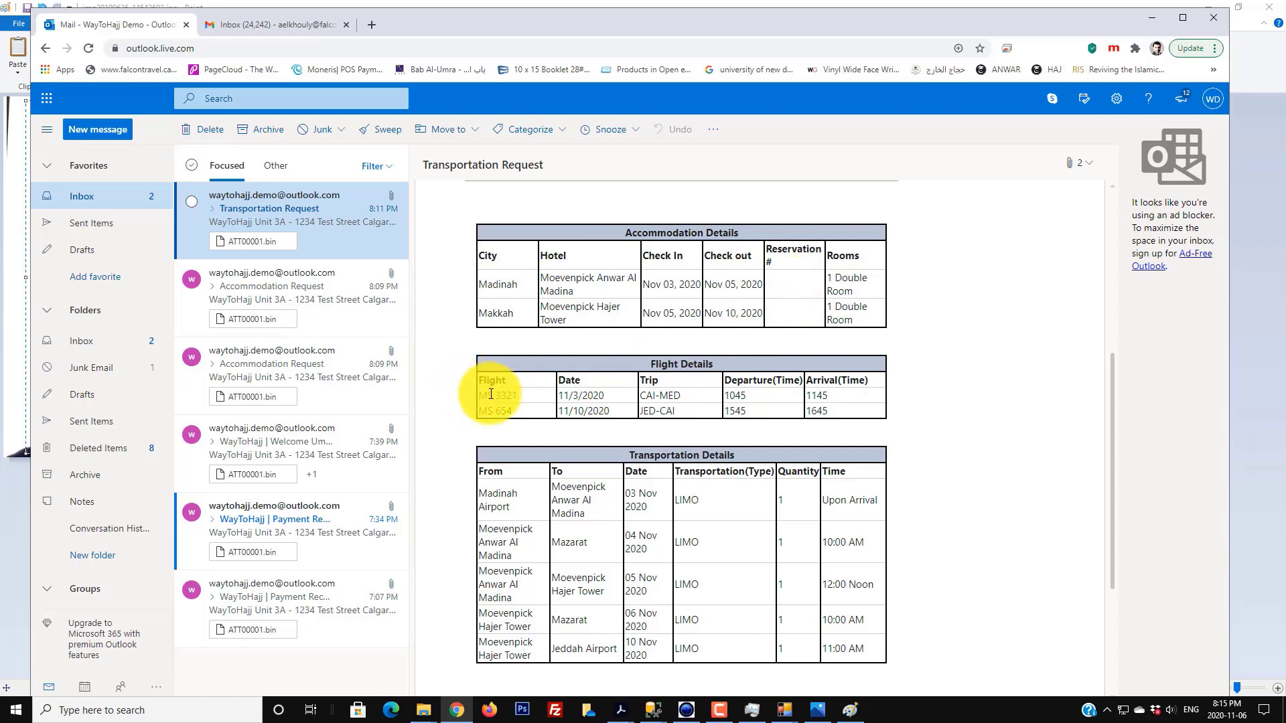
pyautogui.moveTo(491, 394); pyautogui.dragTo(857, 409)
pyautogui.click(861, 411)
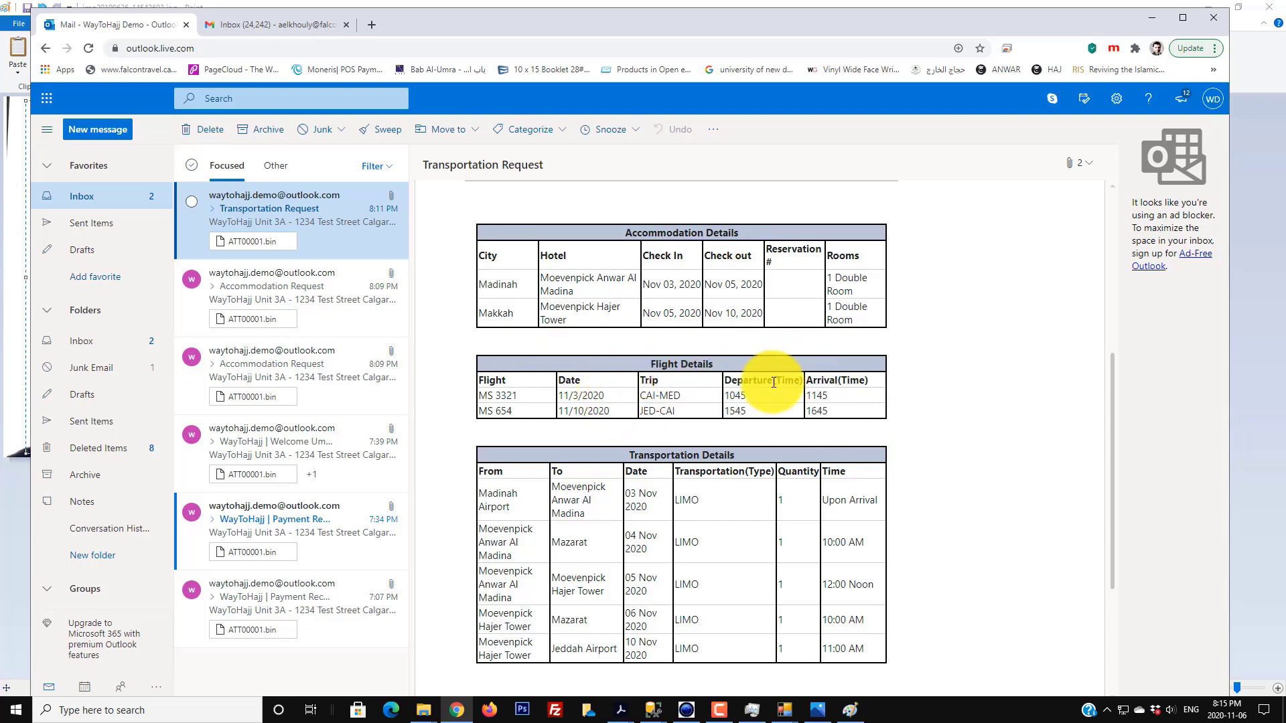
# - Review the email's Transportation Details rows, then minimize the browser
pyautogui.scroll(-1, 543, 415)
pyautogui.moveTo(514, 429); pyautogui.dragTo(866, 574)
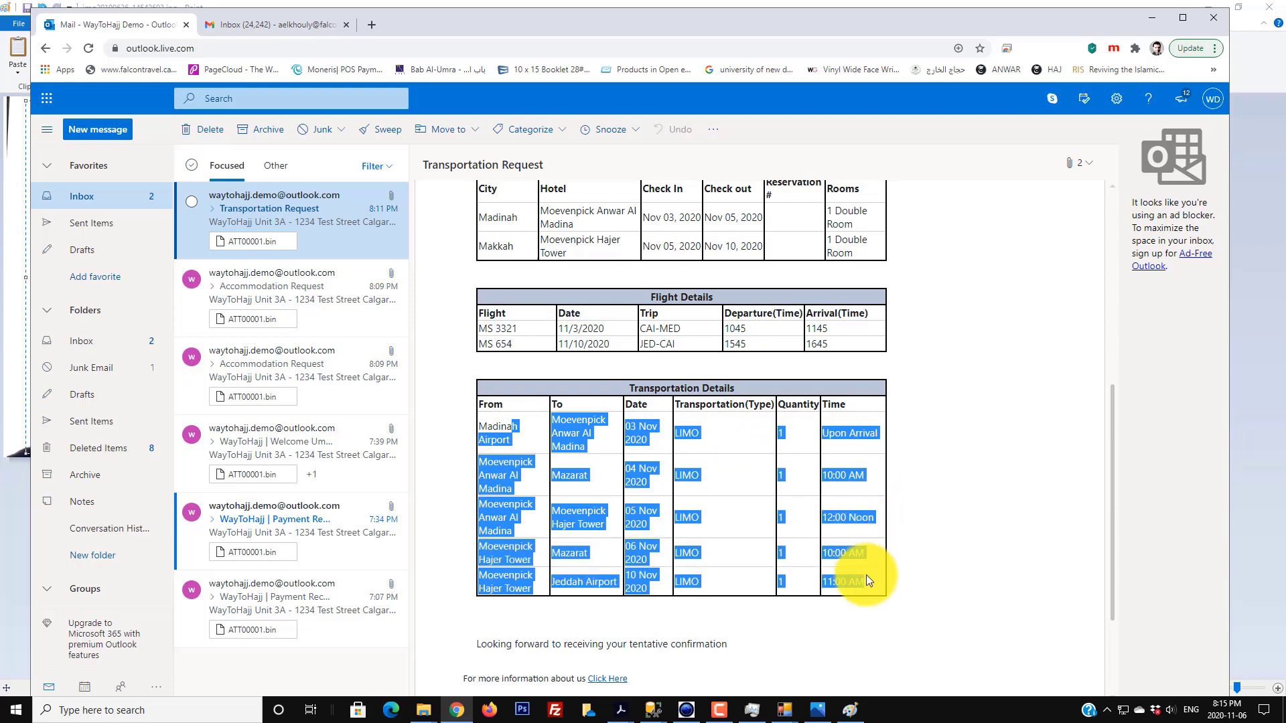
pyautogui.click(874, 578)
pyautogui.scroll(-2, 864, 570)
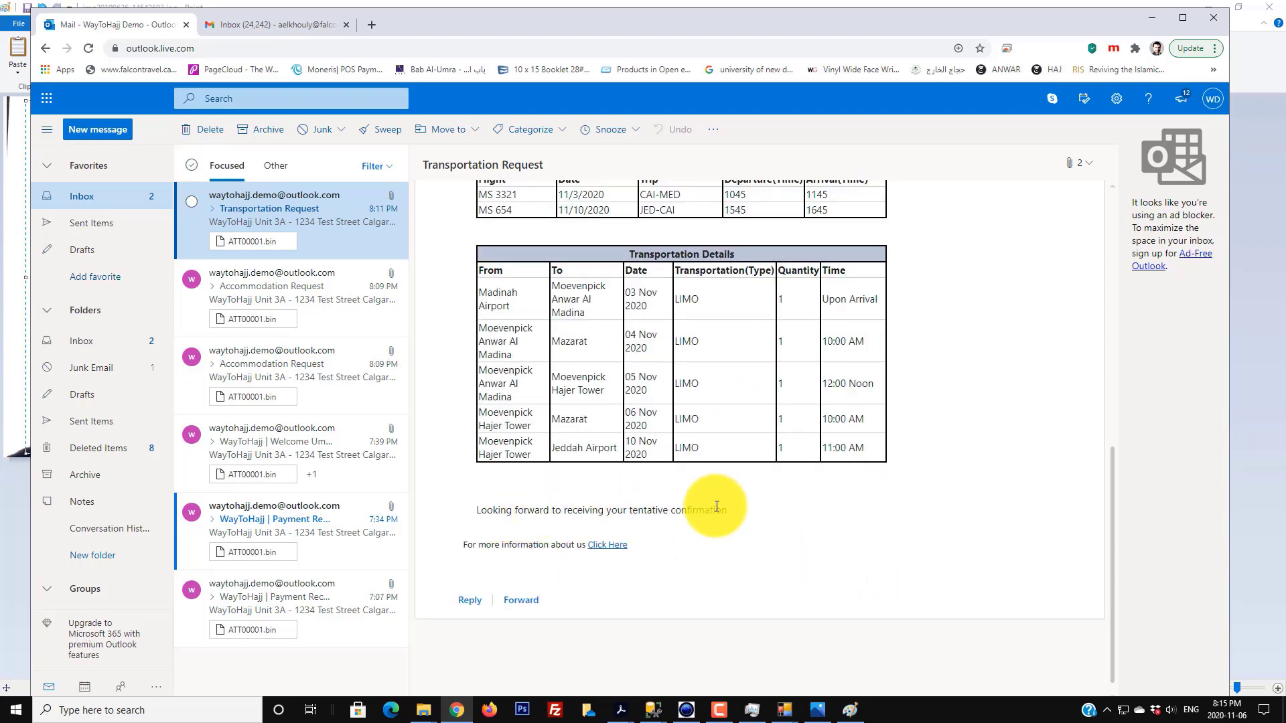
pyautogui.scroll(3, 717, 506)
pyautogui.scroll(5, 715, 511)
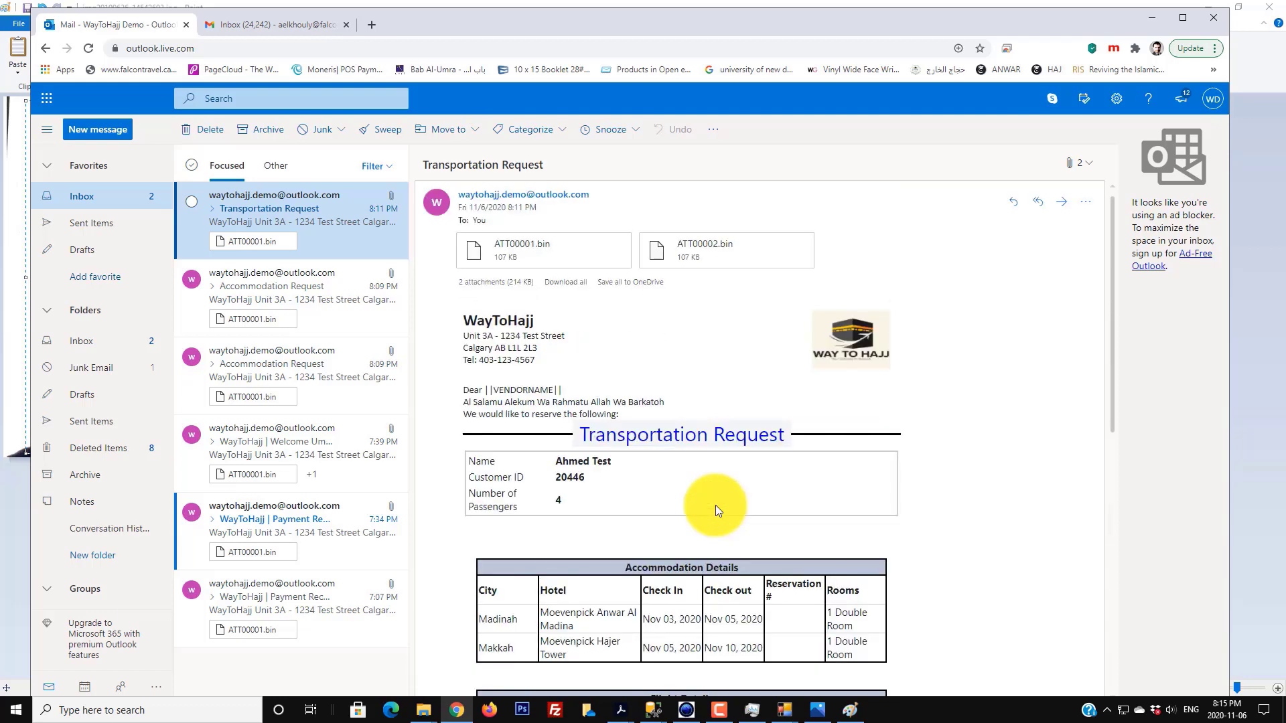
pyautogui.scroll(-8, 715, 508)
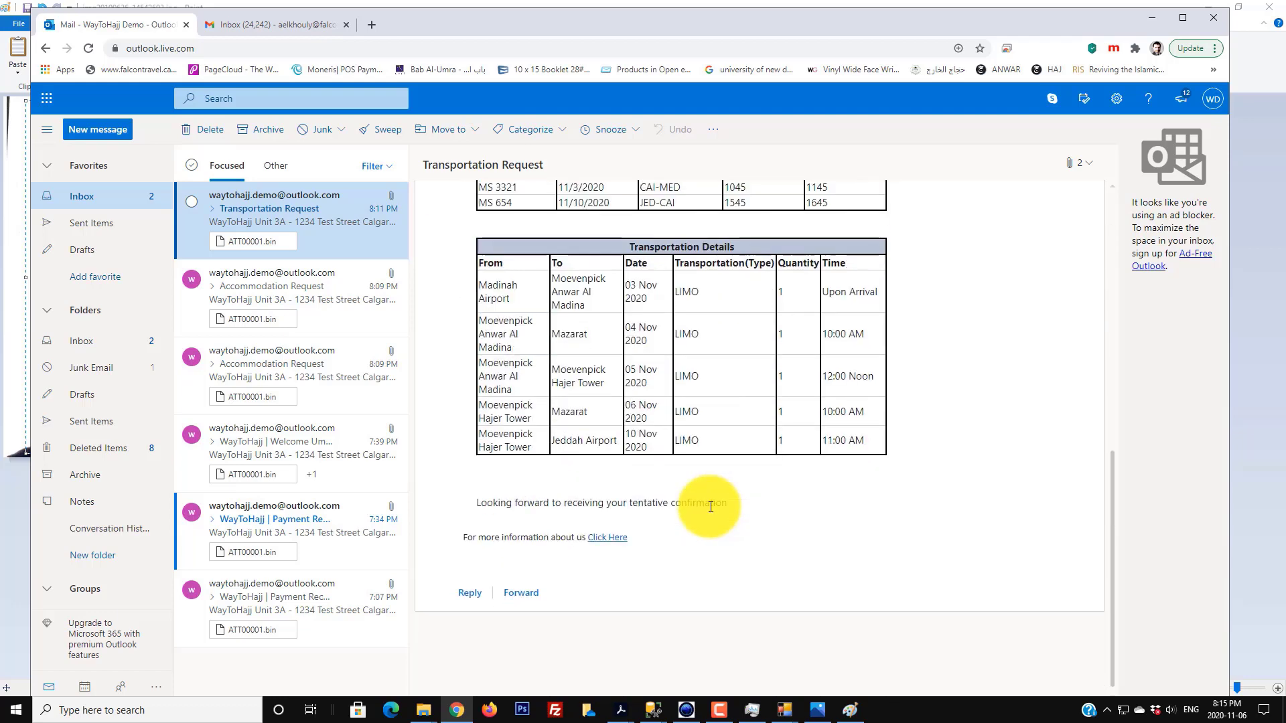
pyautogui.click(1149, 24)
# - Return to SureHajj's Umrah Main Menu and open application 20446's stay confirmation panel
pyautogui.click(1206, 7)
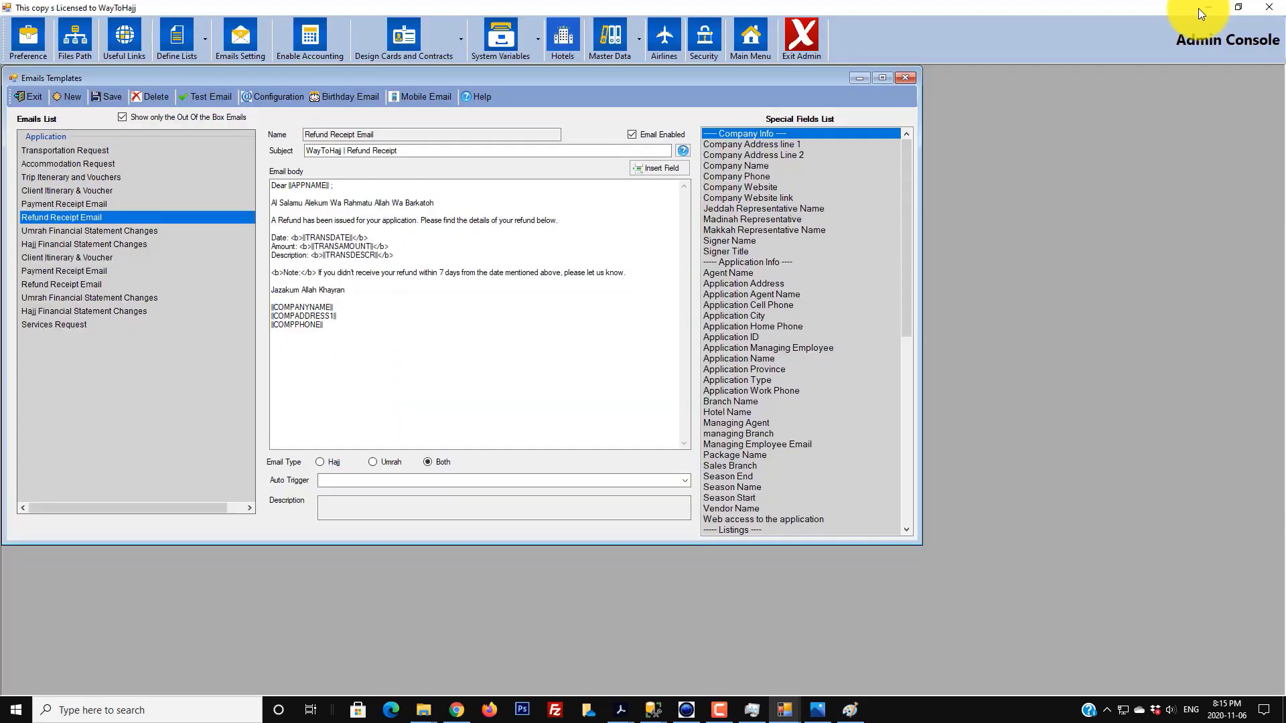
pyautogui.moveTo(780, 714)
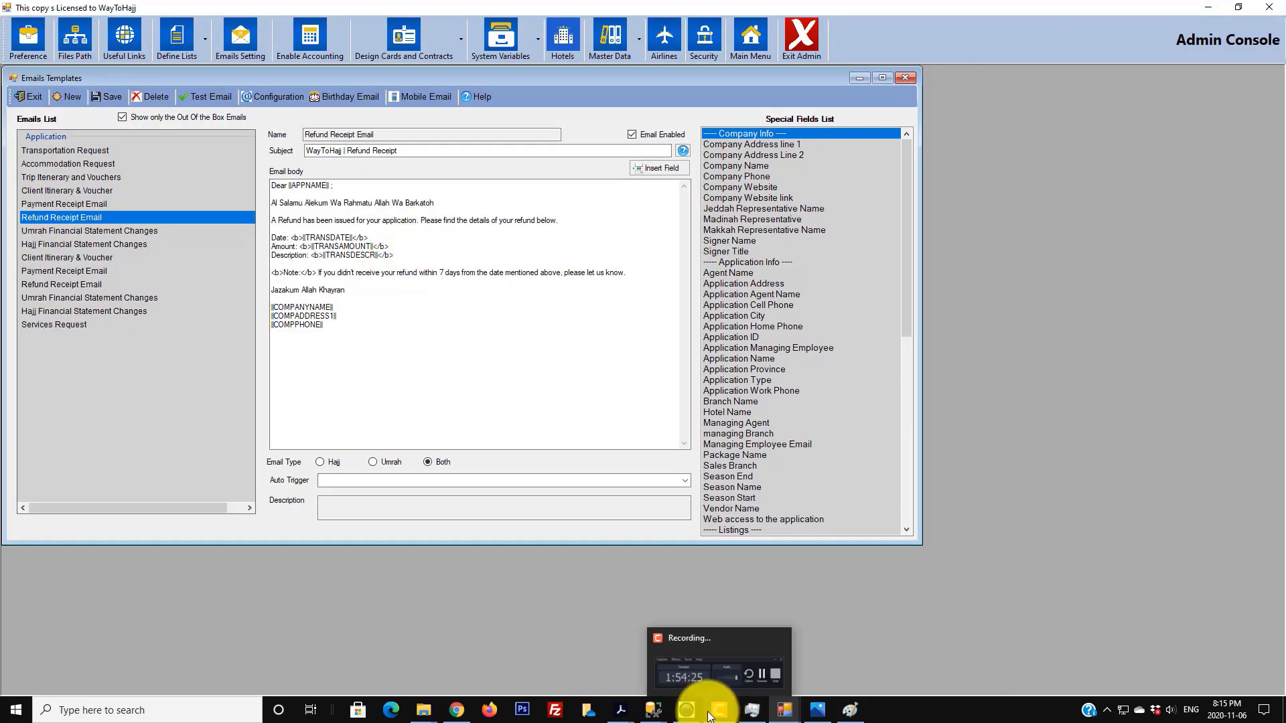
pyautogui.click(747, 666)
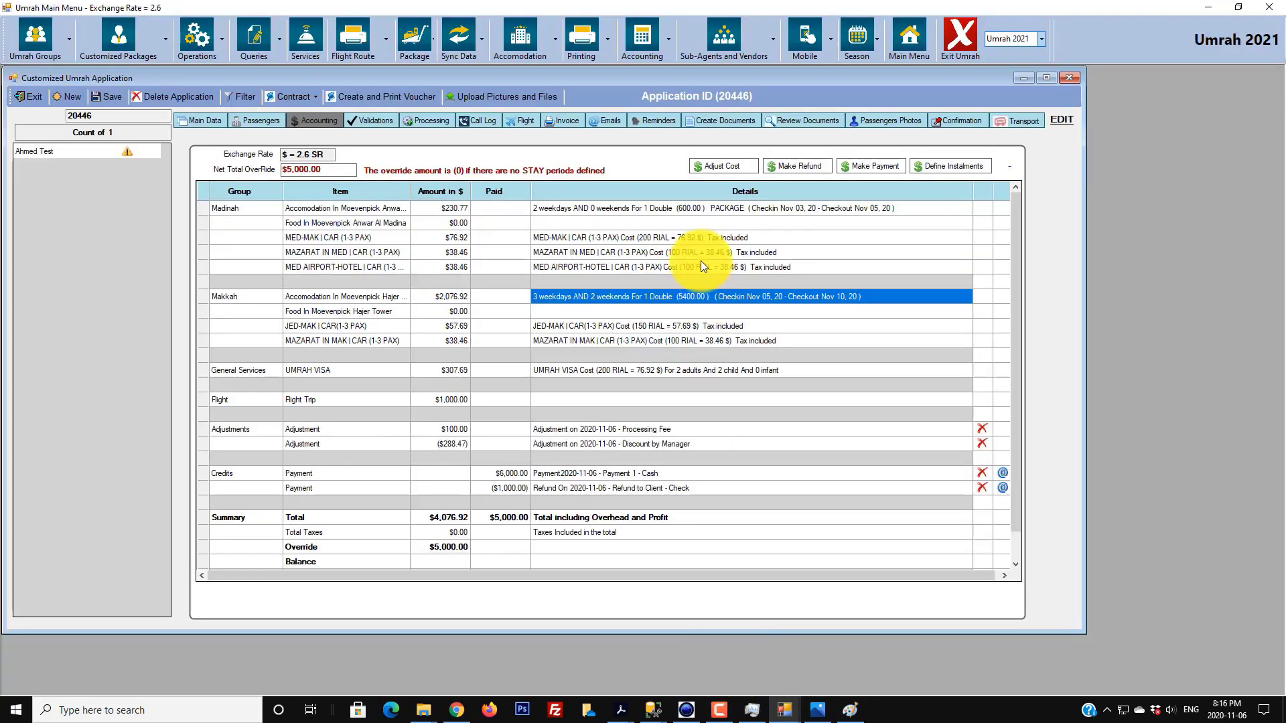
pyautogui.click(204, 120)
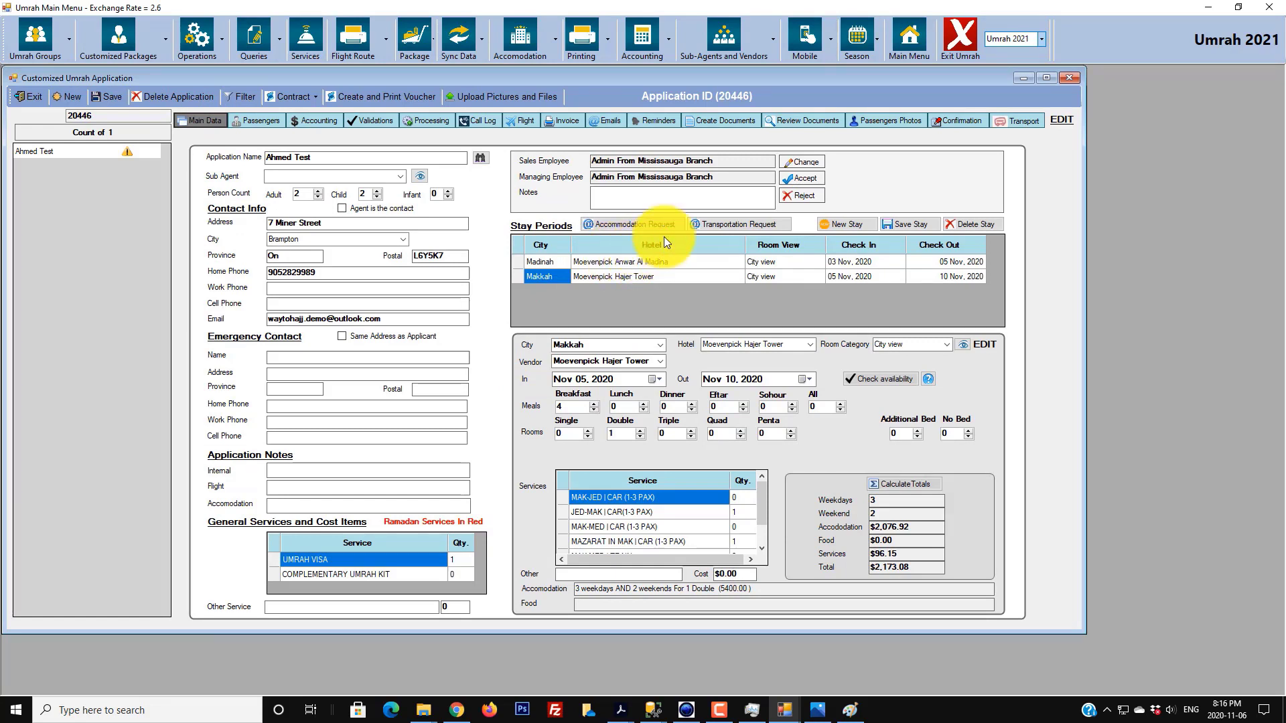
pyautogui.click(957, 124)
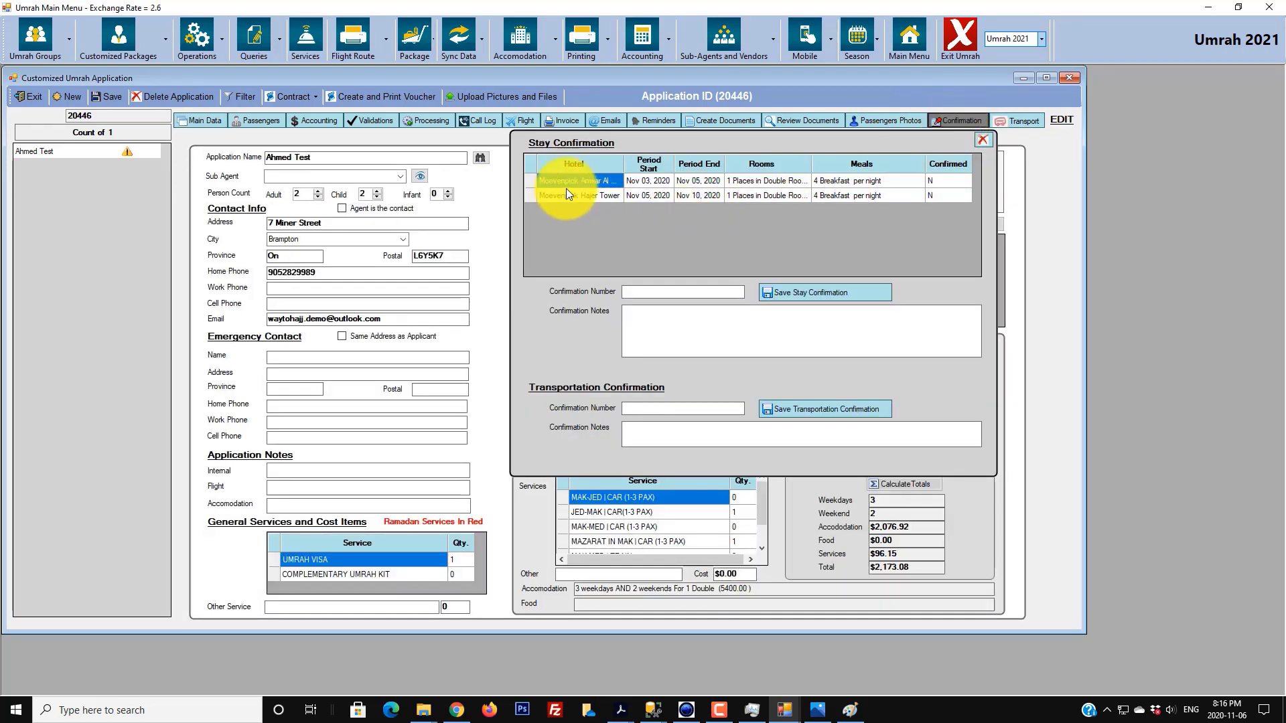
# - Save confirmation 123 with a contact's phone and call-upon-arrival note for the Anwar Al Madina stay
pyautogui.click(530, 180)
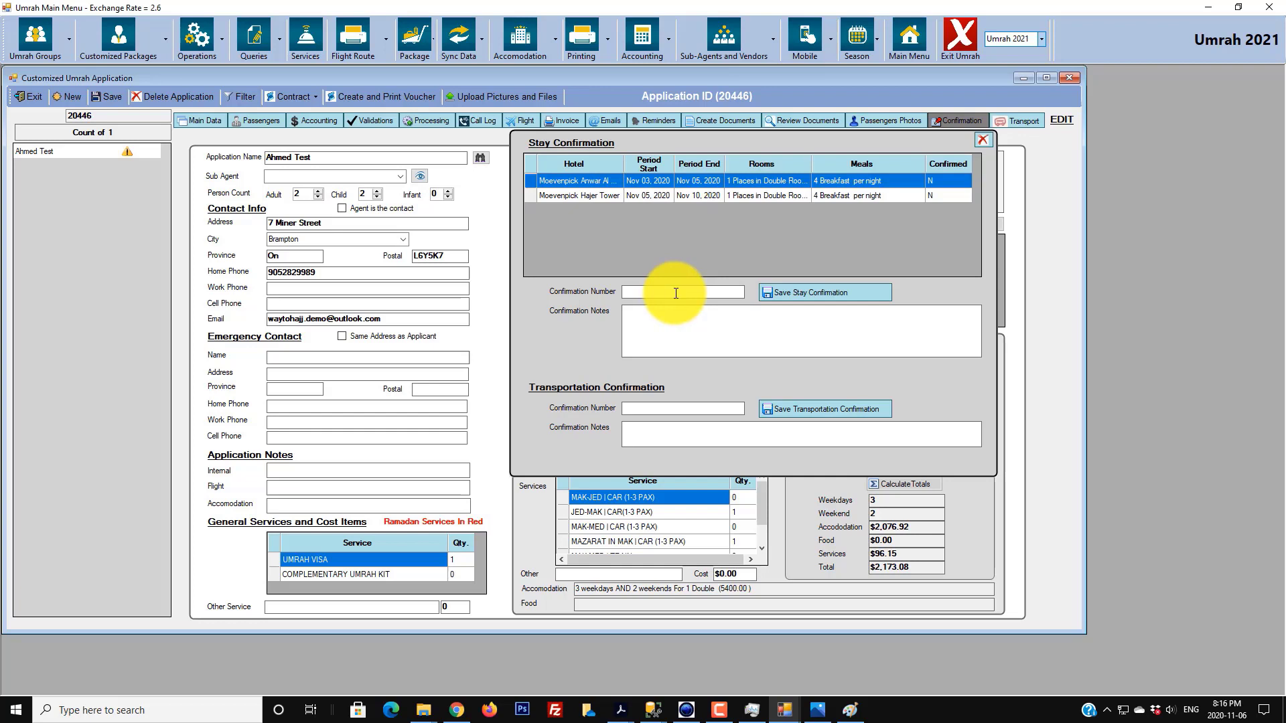
pyautogui.write('123')
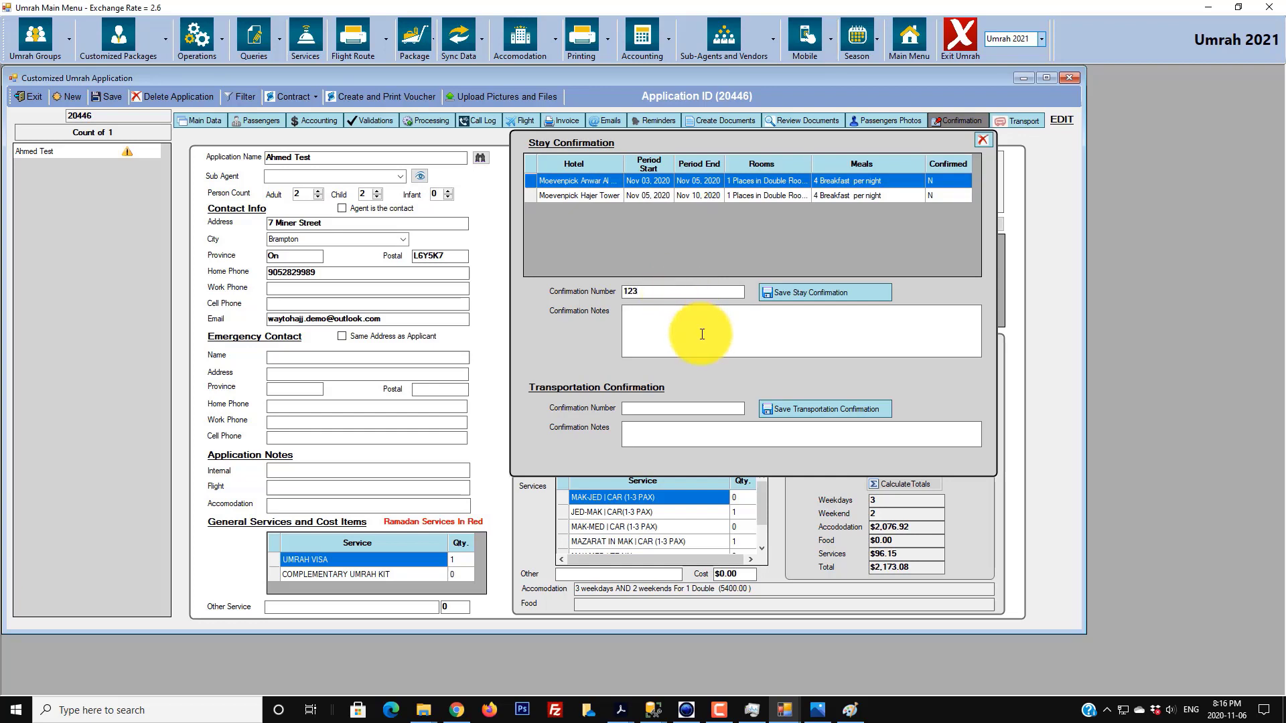
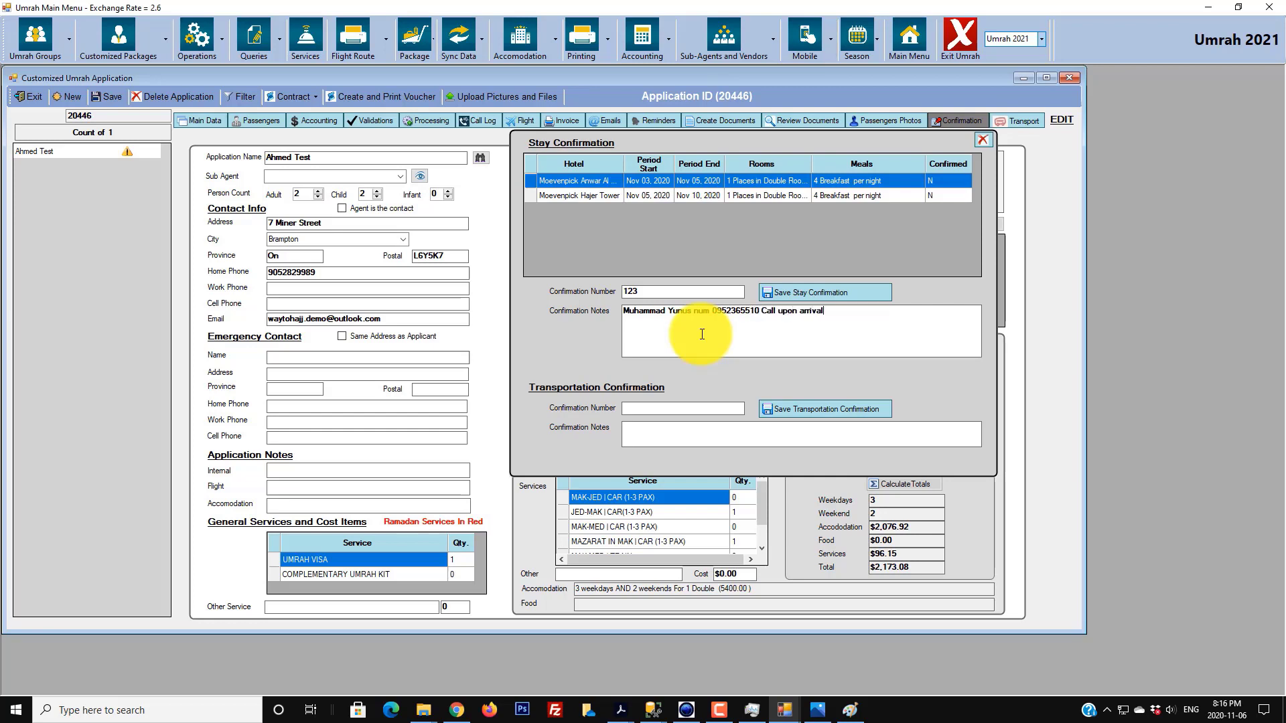
pyautogui.click(769, 289)
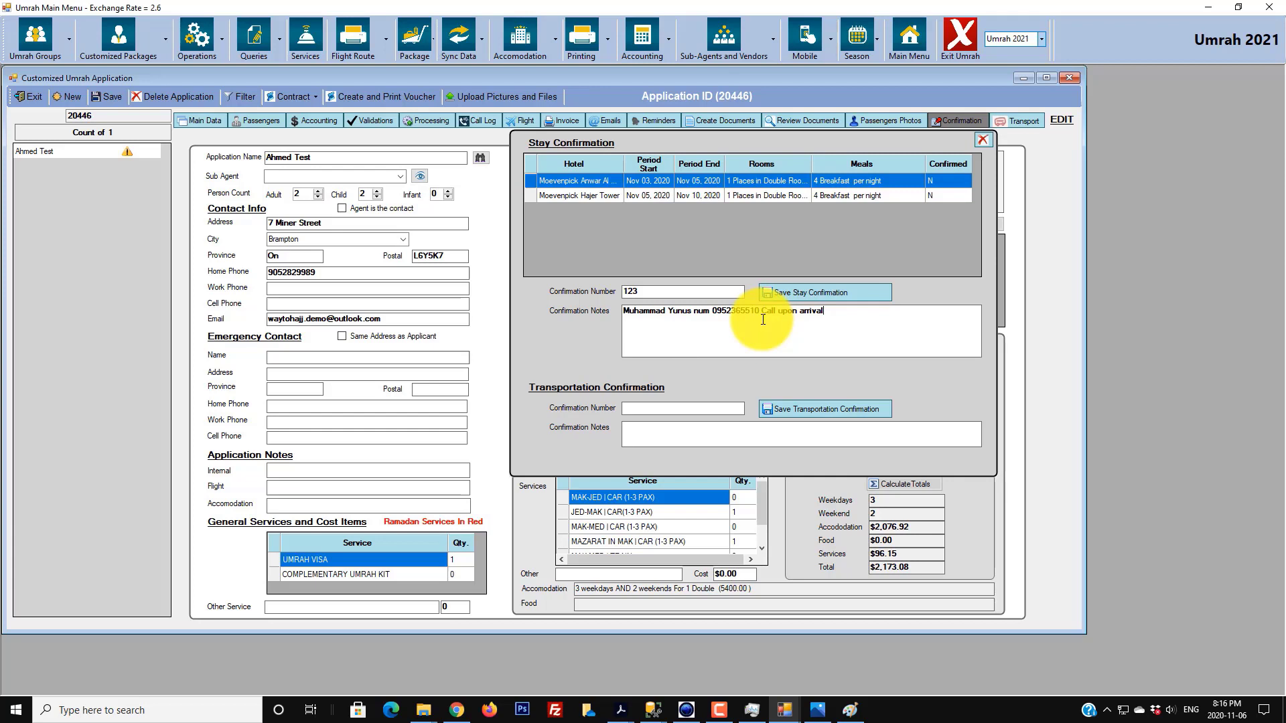
pyautogui.click(818, 295)
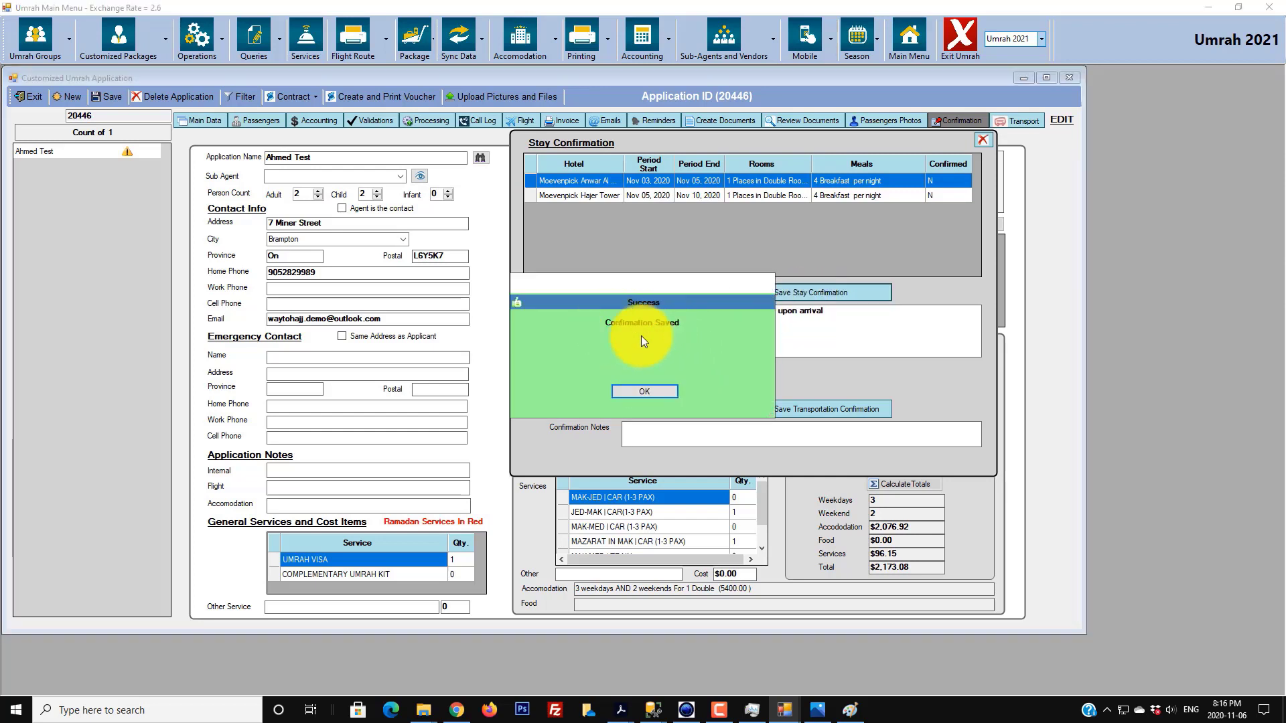
pyautogui.click(650, 392)
# - Save stay confirmation ABC987 with note 'anything' for Moevenpick Hajer Tower
pyautogui.click(532, 195)
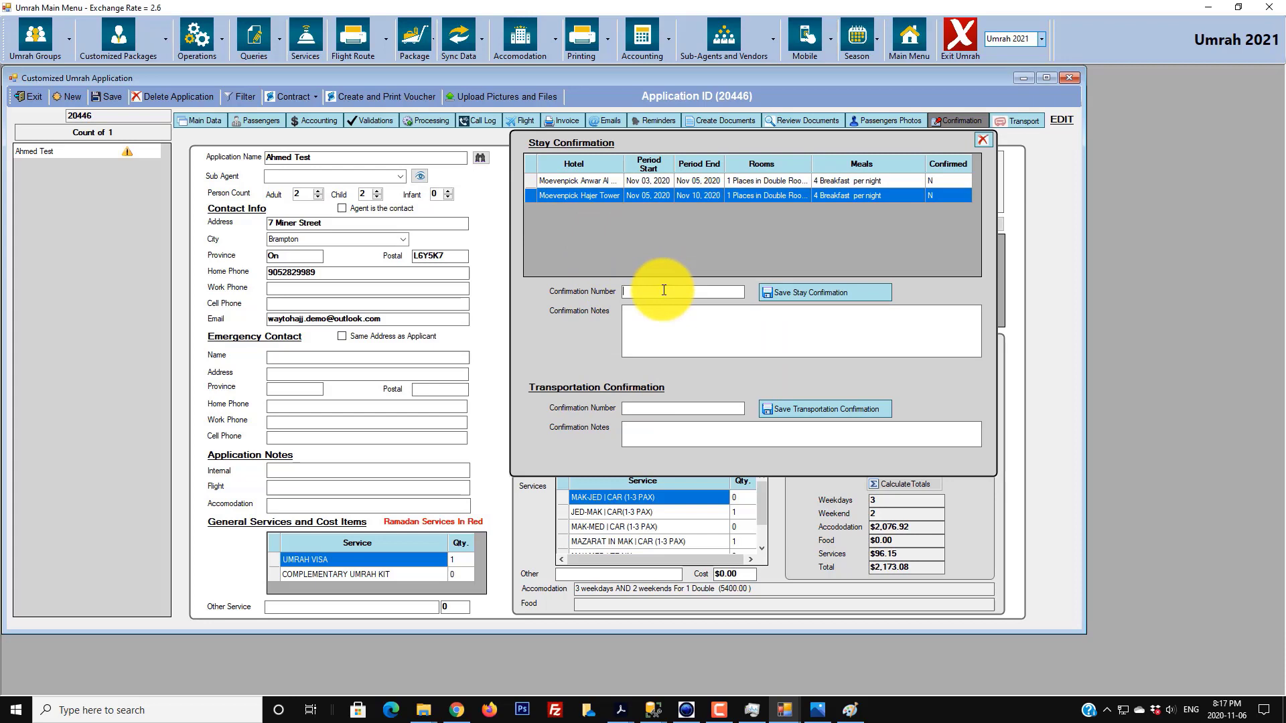
pyautogui.click(664, 290)
pyautogui.write('ABC987')
pyautogui.click(704, 324)
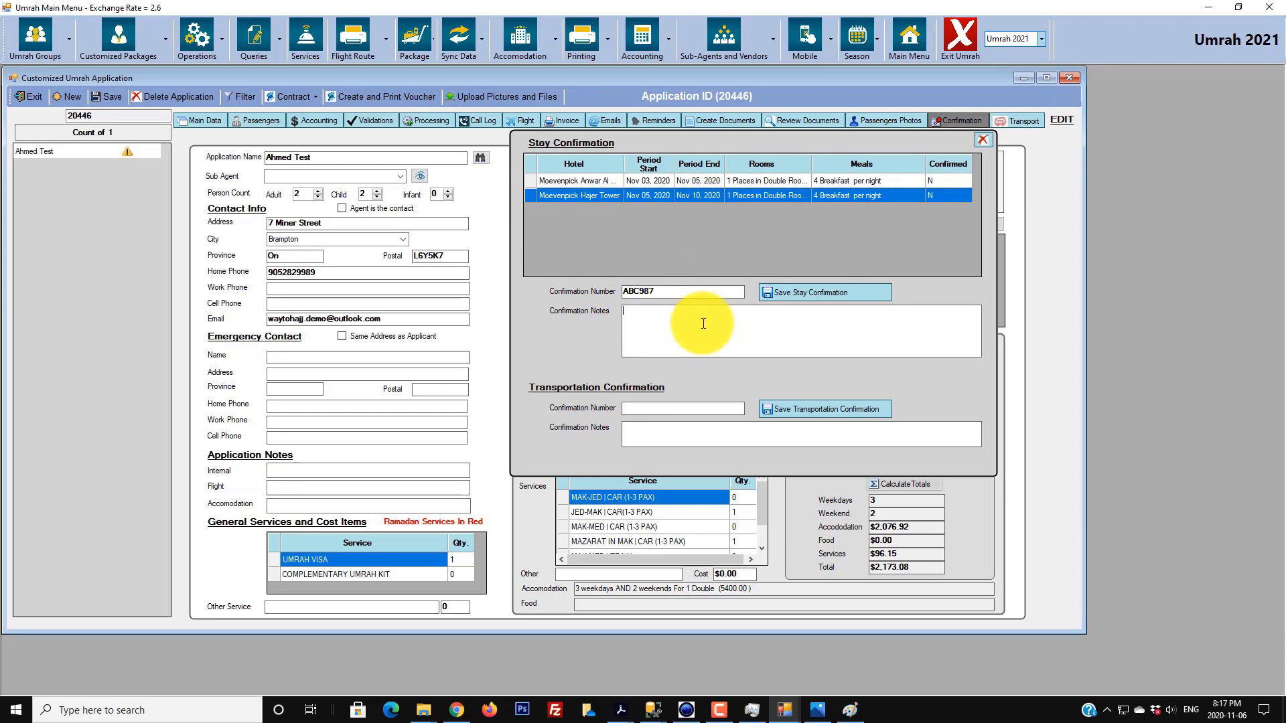
pyautogui.write('anything')
pyautogui.click(821, 292)
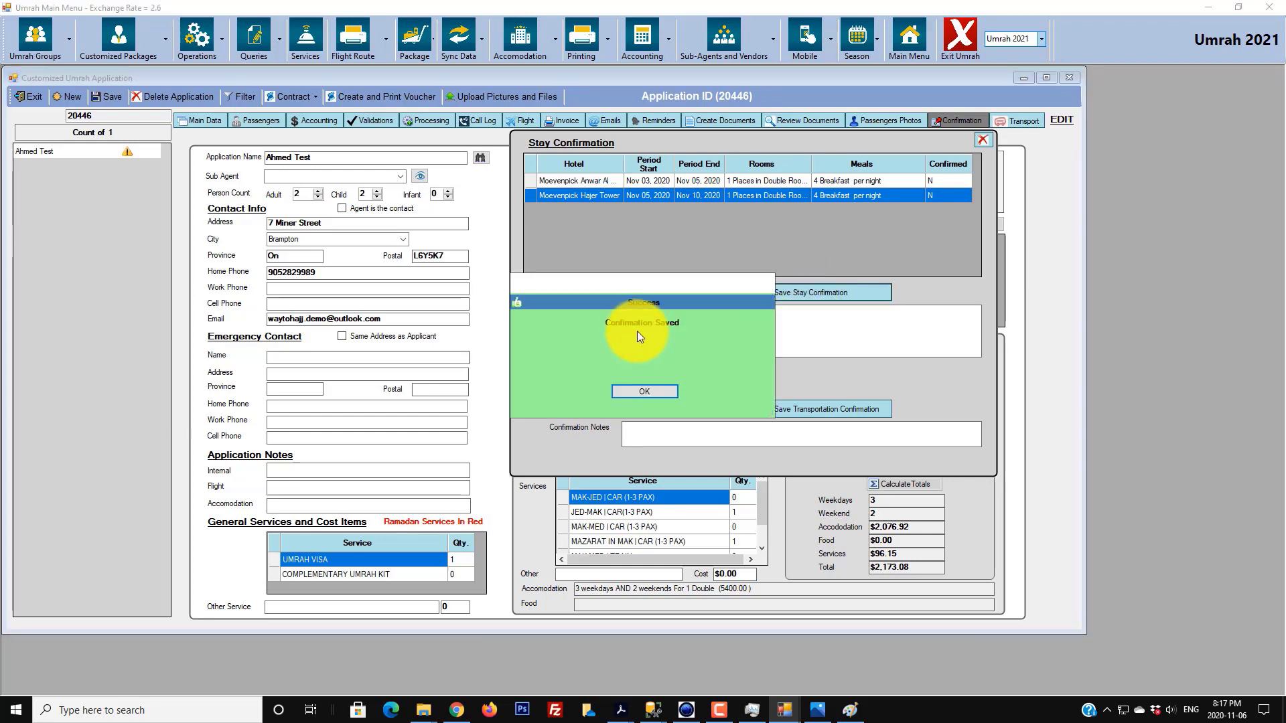
pyautogui.click(627, 392)
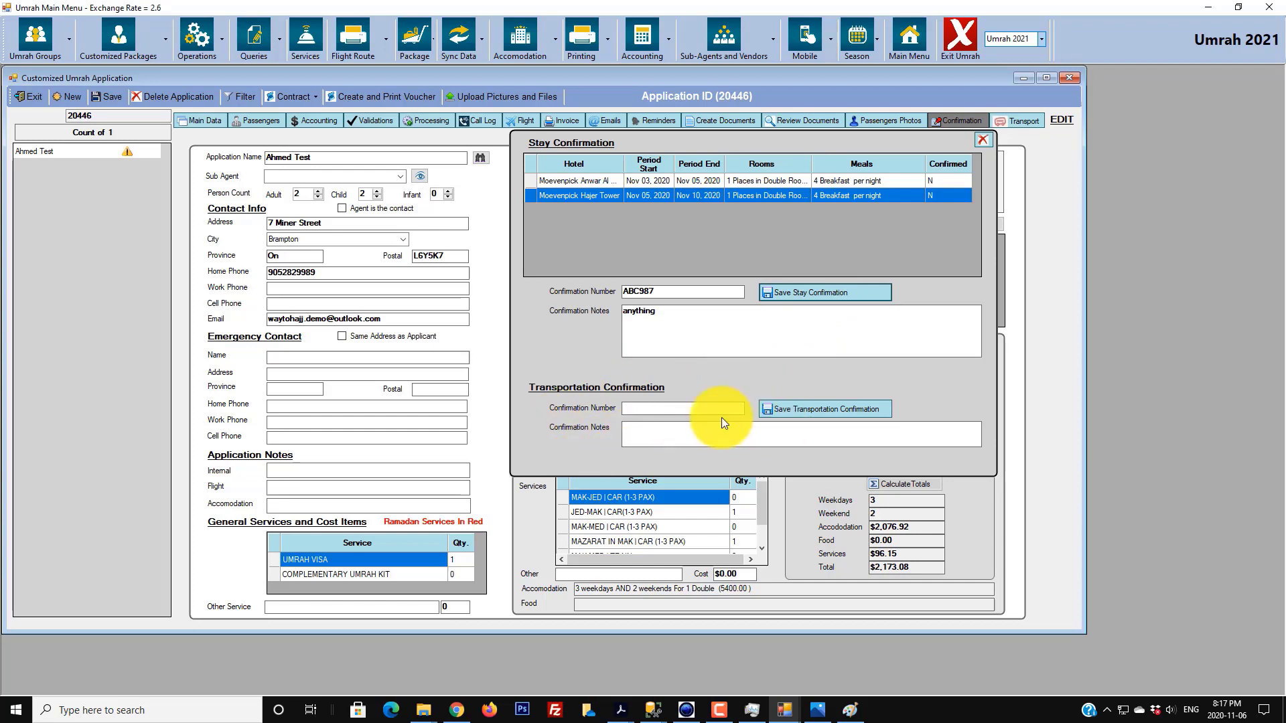
# - Save transportation confirmation BA99654 with a call-one-day-ahead note, then close the panel
pyautogui.click(659, 408)
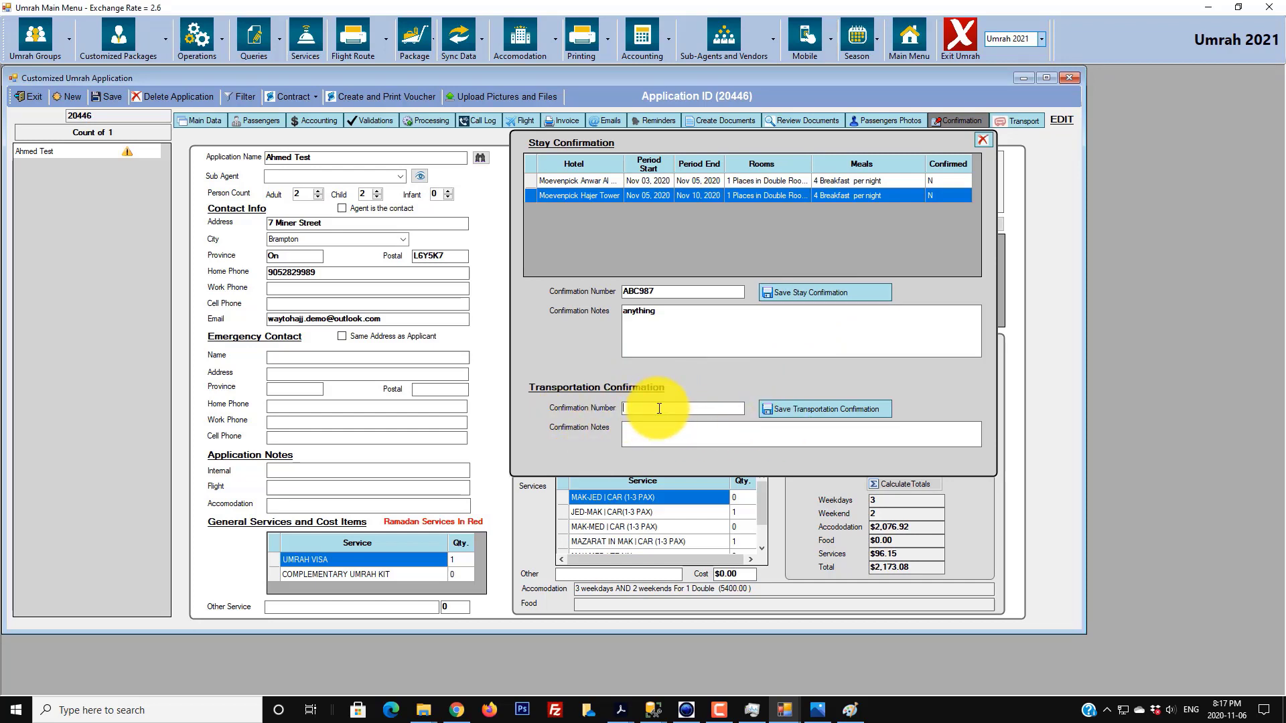
pyautogui.write('BA99654')
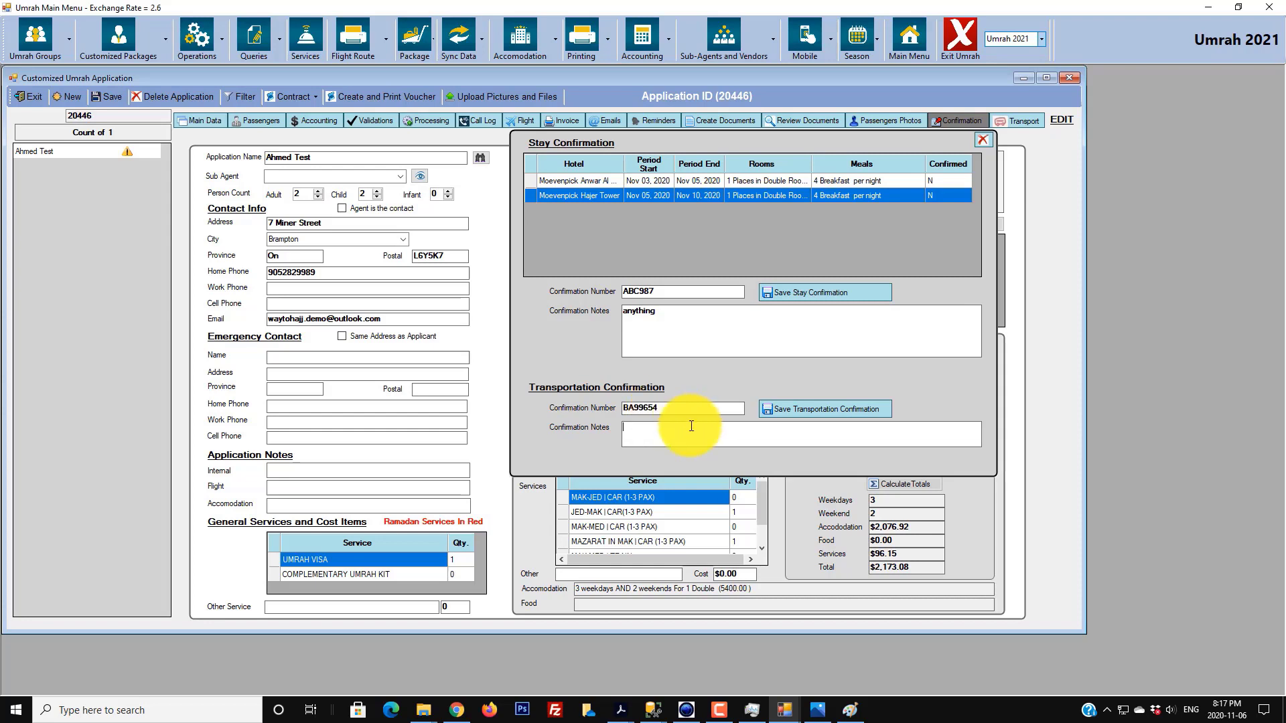
pyautogui.click(691, 426)
pyautogui.write('Please be sure to call this number 1 day in advanced to confirm your t')
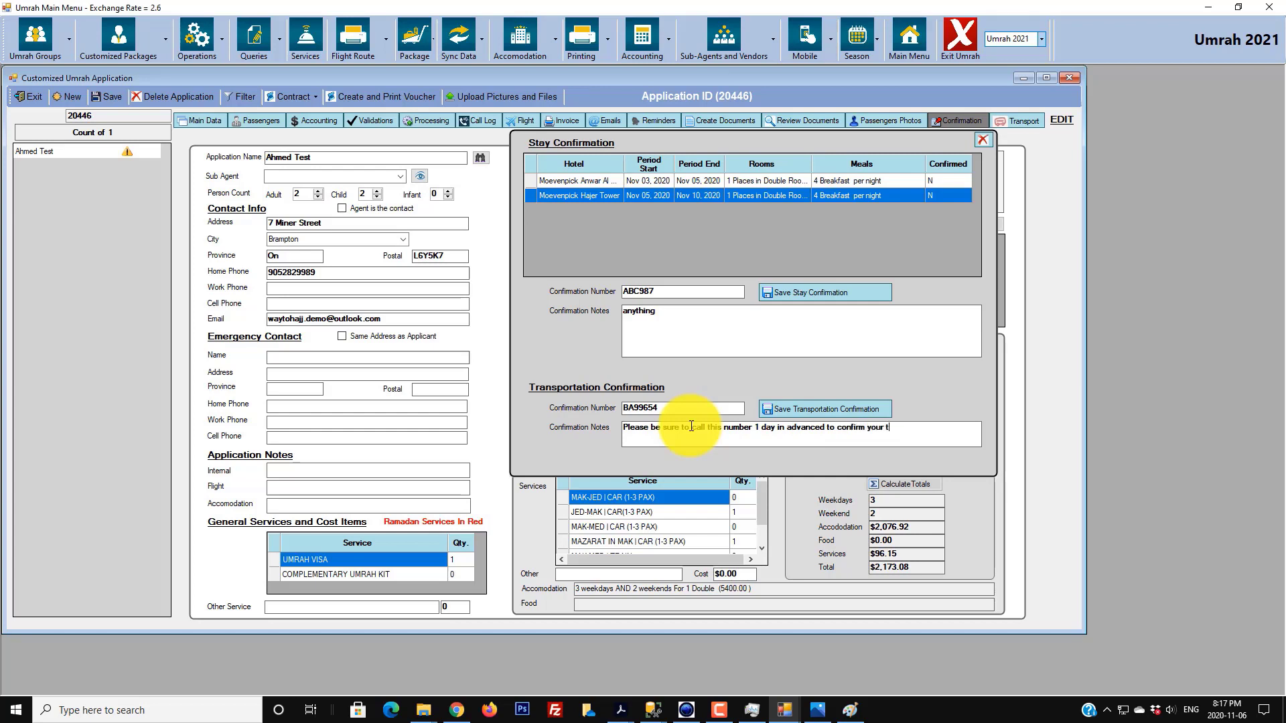
pyautogui.write('ransportation schadule')
pyautogui.click(797, 406)
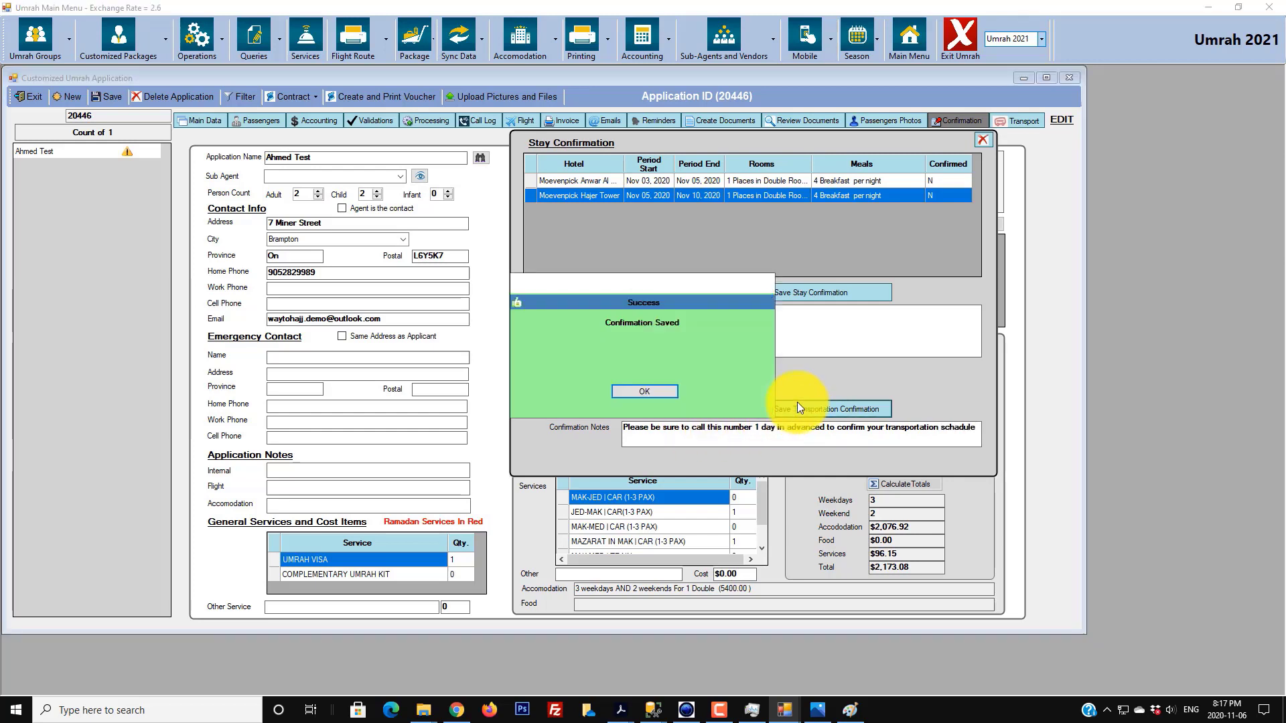
pyautogui.click(645, 392)
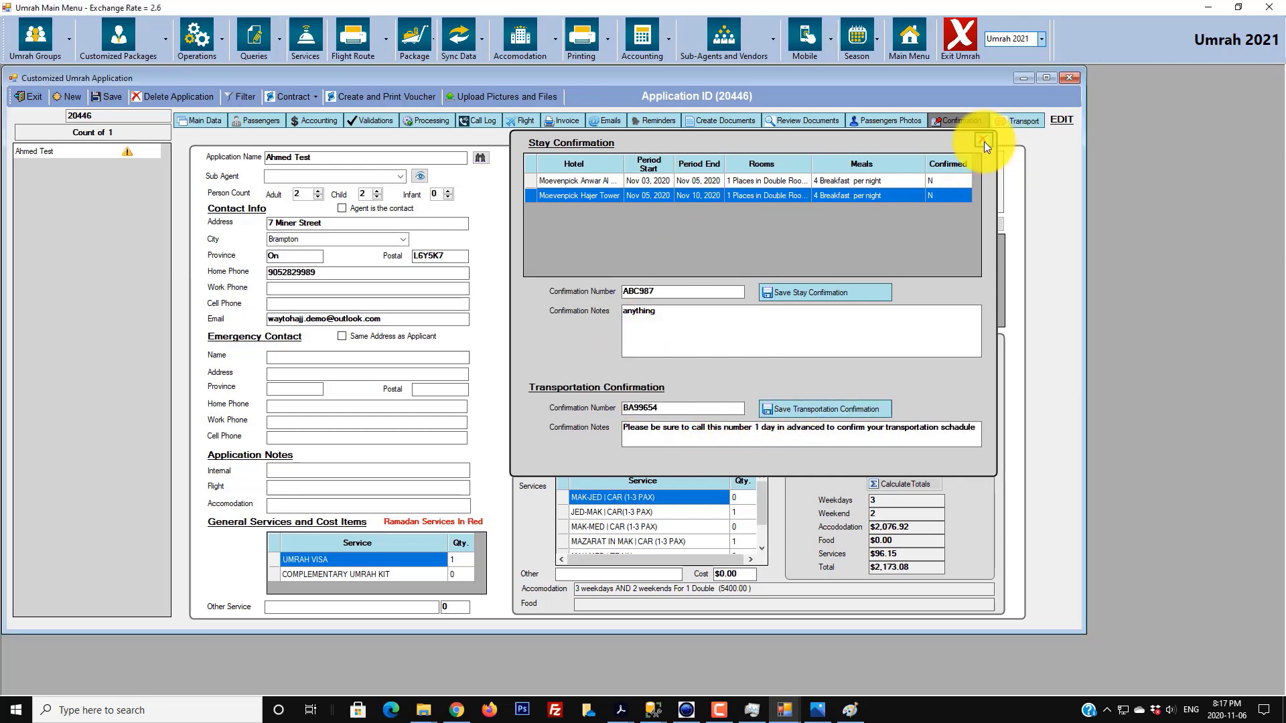
pyautogui.click(982, 140)
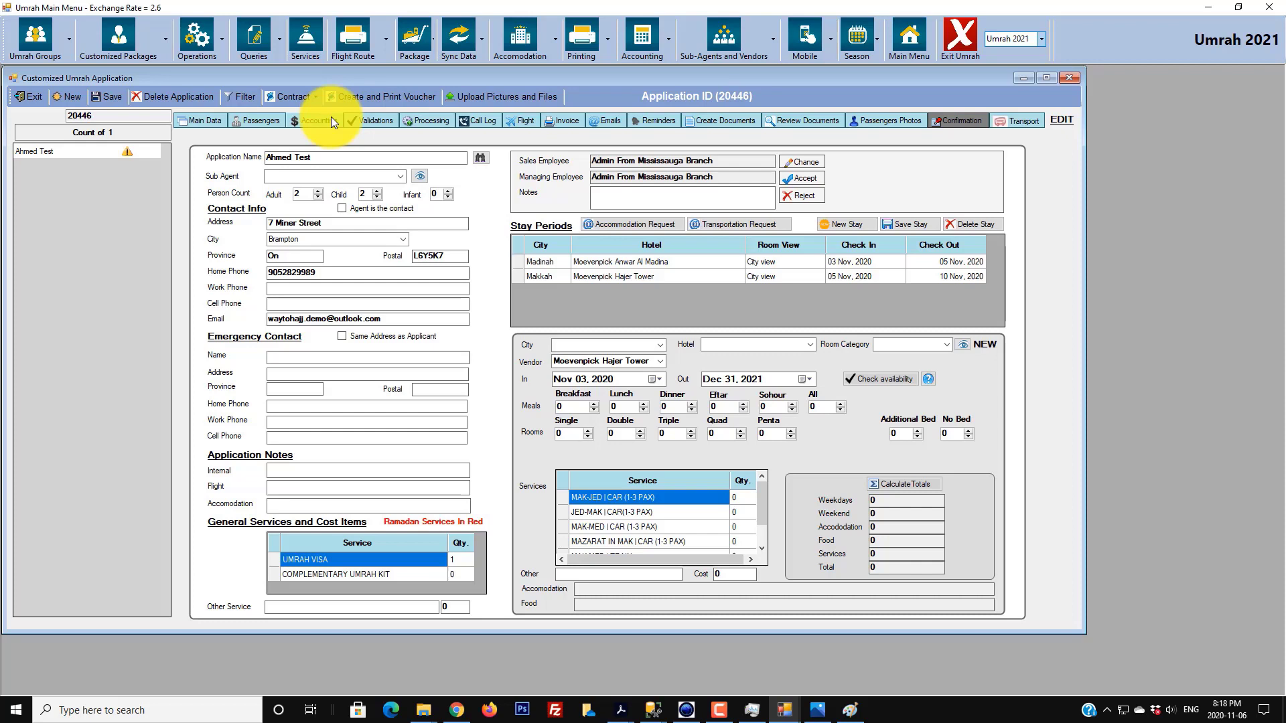
# - Create the trip voucher and resize its preview window to read the hotel stays
pyautogui.click(365, 97)
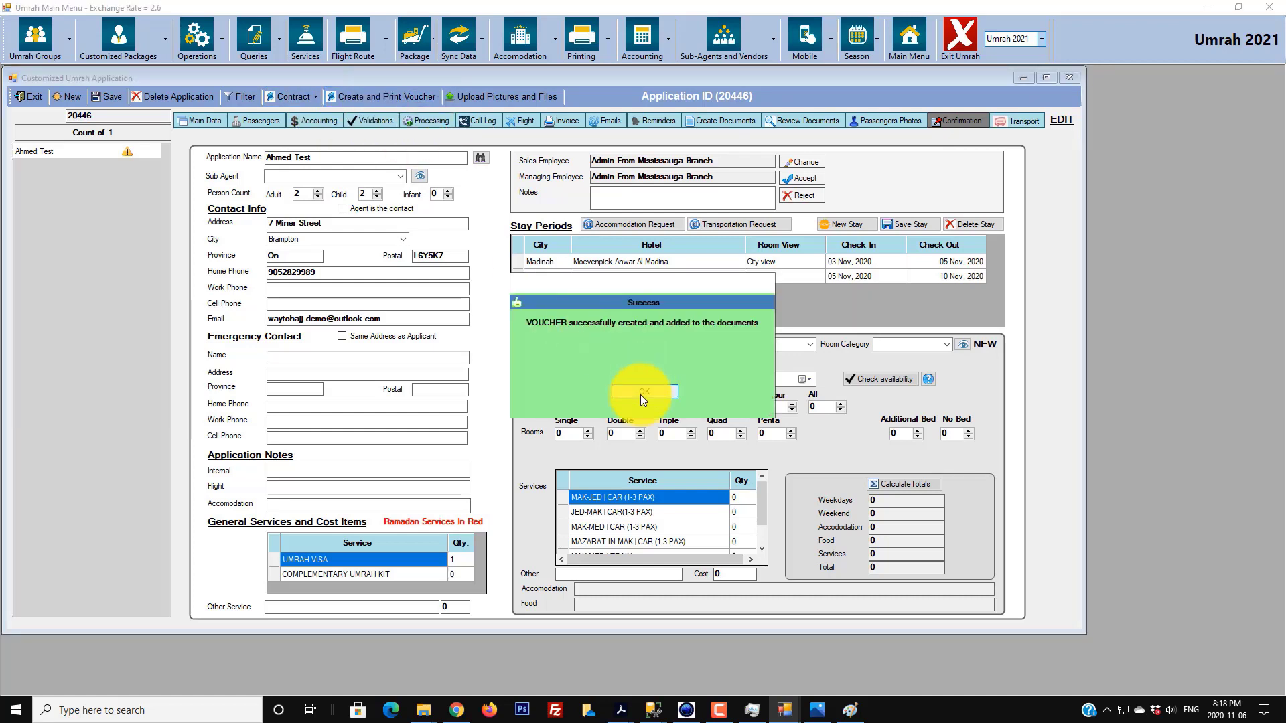
pyautogui.click(642, 391)
pyautogui.moveTo(789, 713)
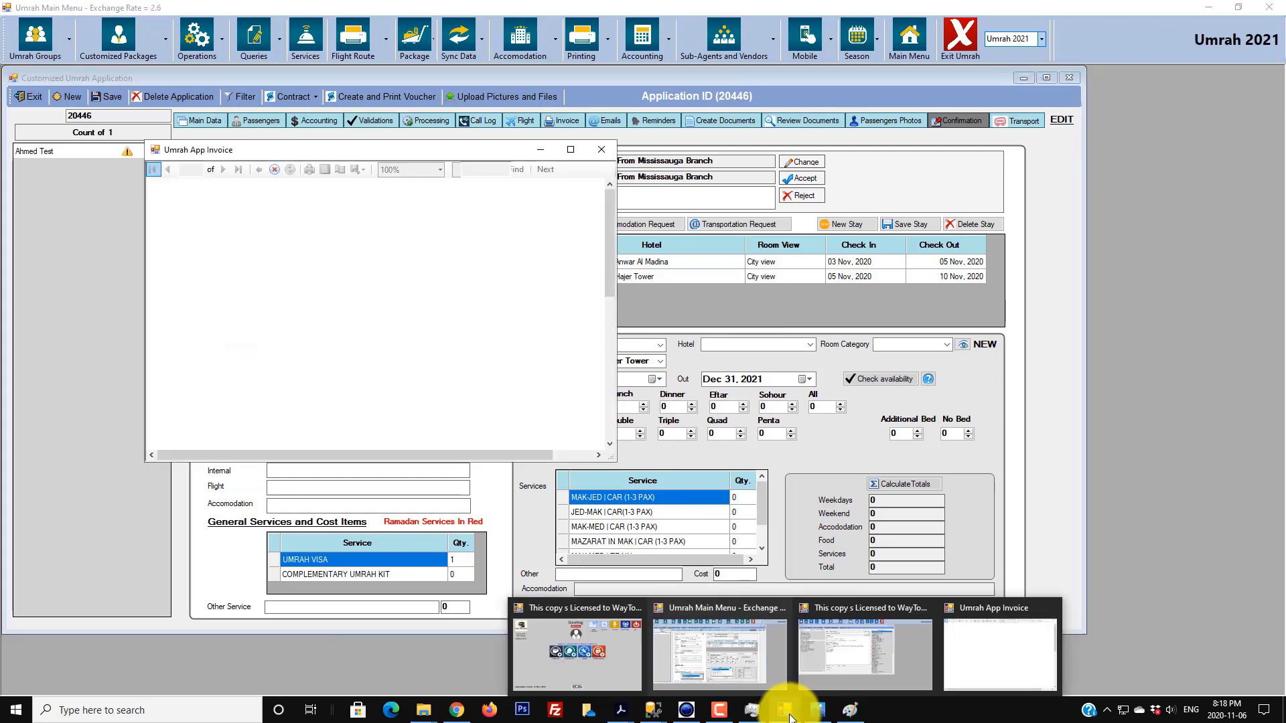
pyautogui.doubleClick(577, 154)
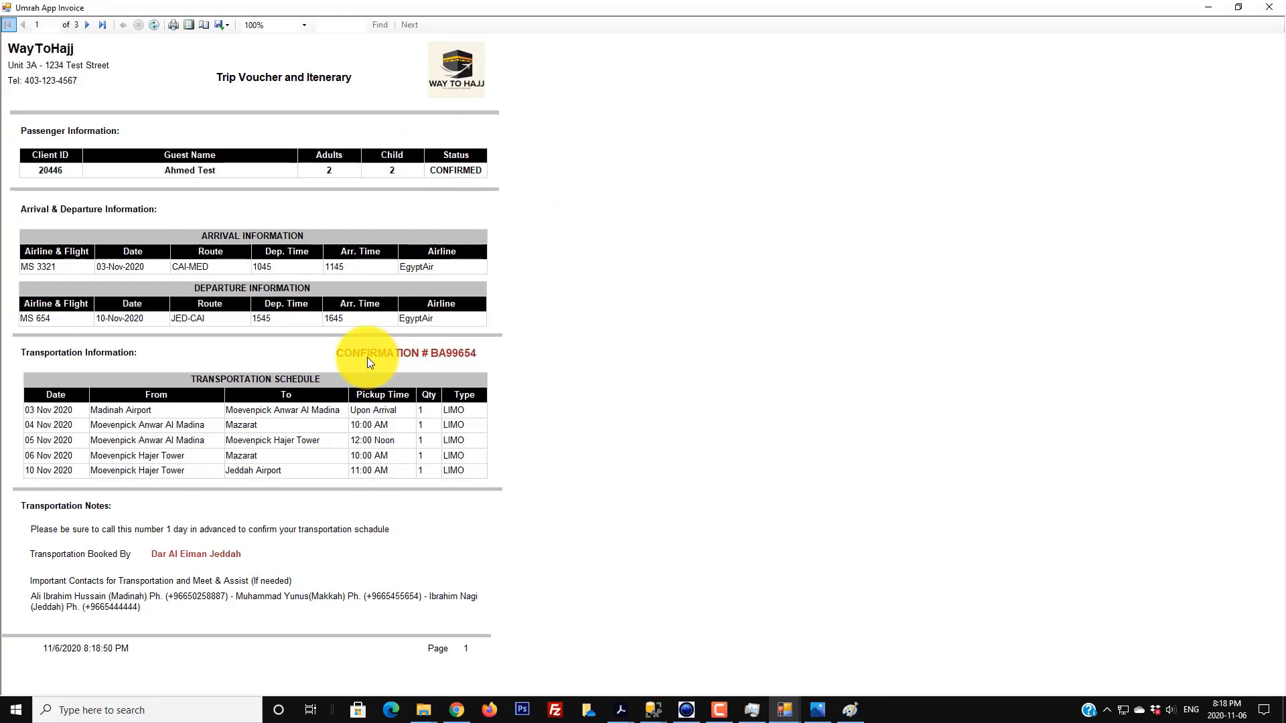
pyautogui.click(1236, 7)
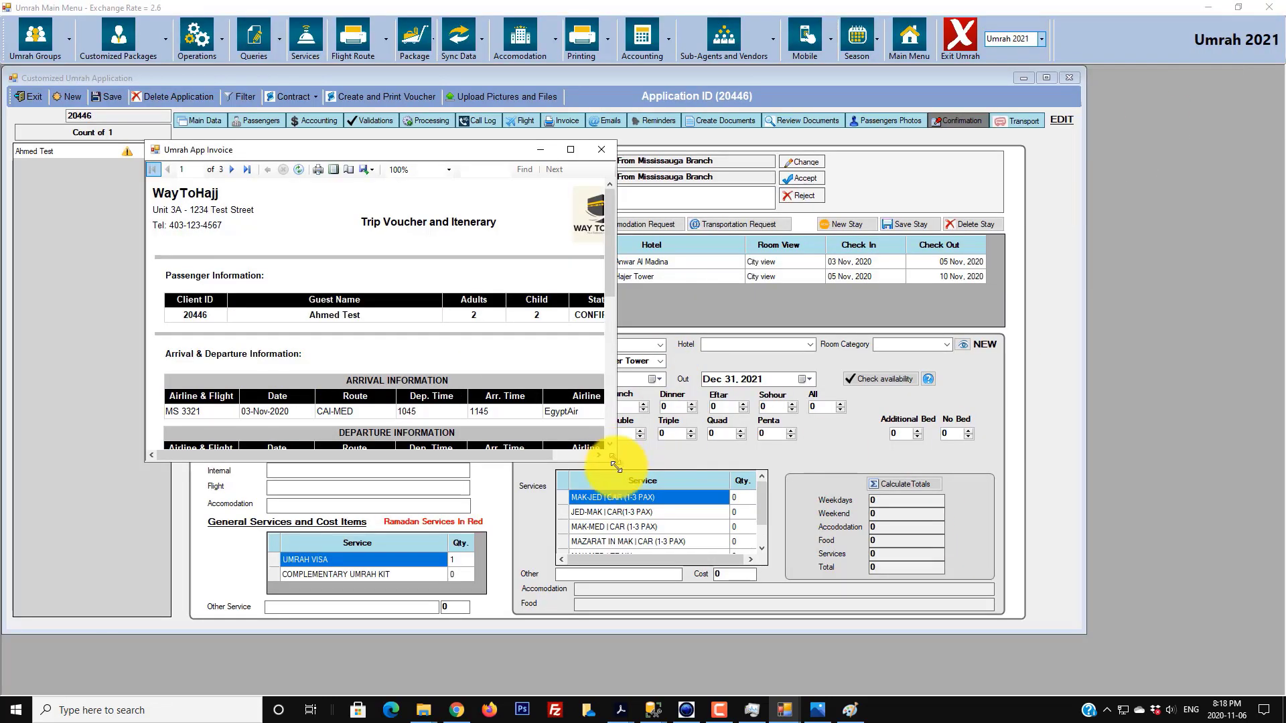
pyautogui.moveTo(615, 460); pyautogui.dragTo(730, 648)
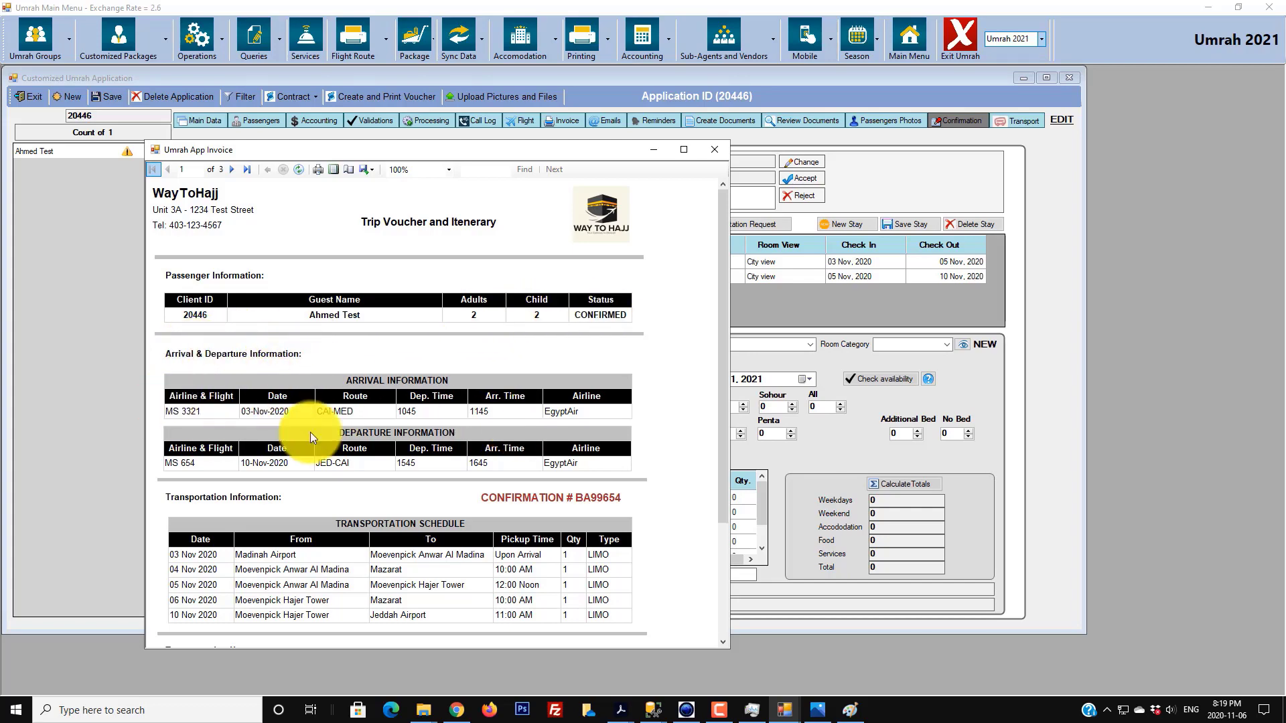
pyautogui.scroll(-3, 422, 445)
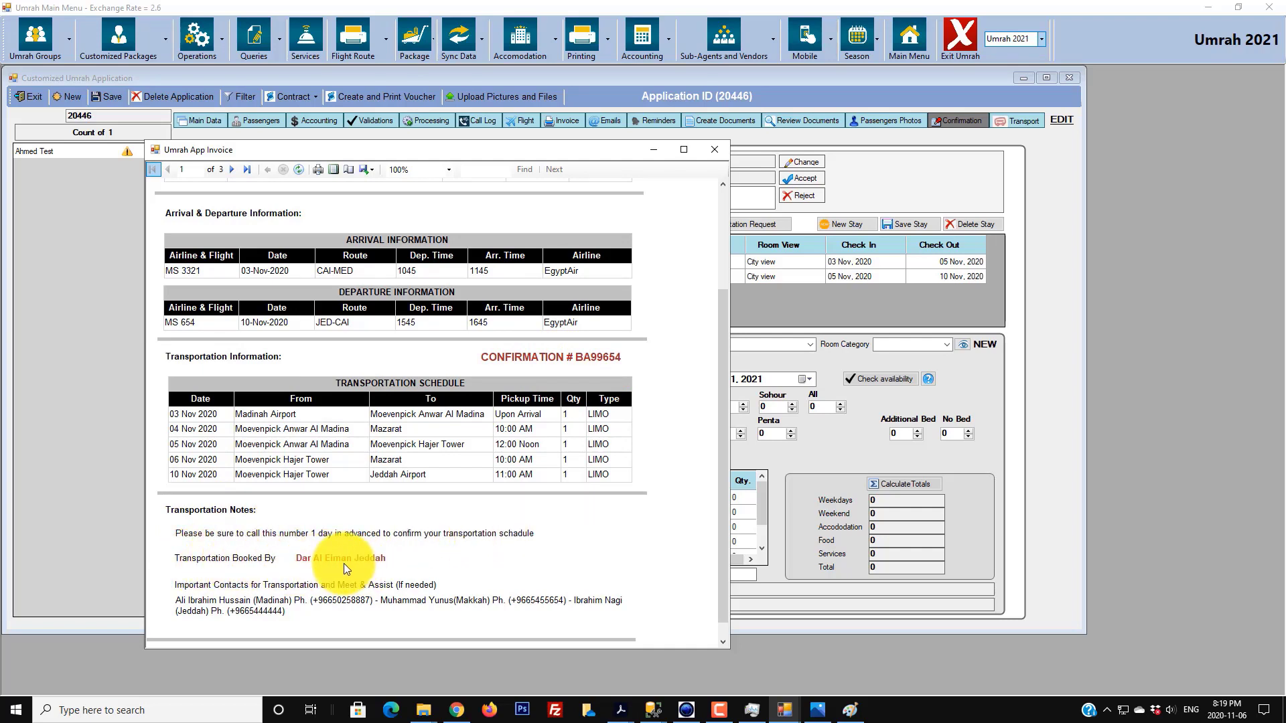
pyautogui.scroll(-3, 389, 496)
pyautogui.scroll(2, 390, 495)
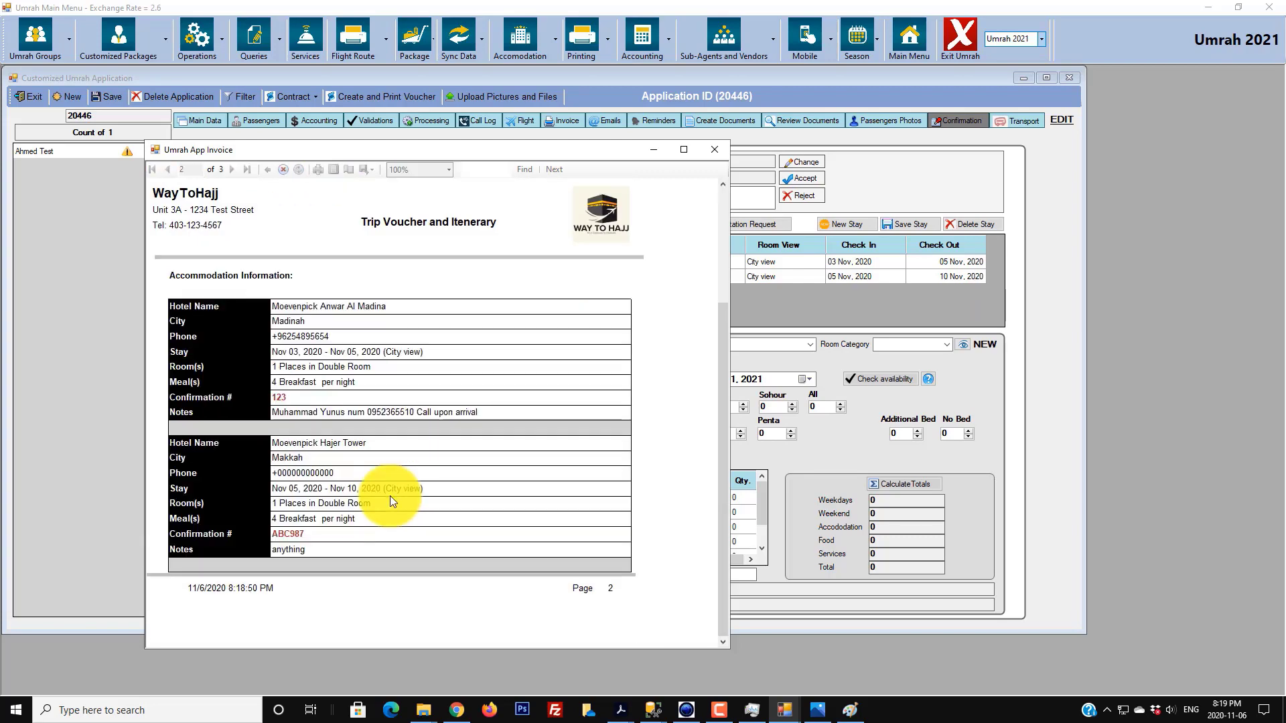
# - Page through the voucher to page 3, showing the UMRAH VISA service and booking agent details
pyautogui.scroll(-1, 389, 496)
pyautogui.scroll(2, 390, 501)
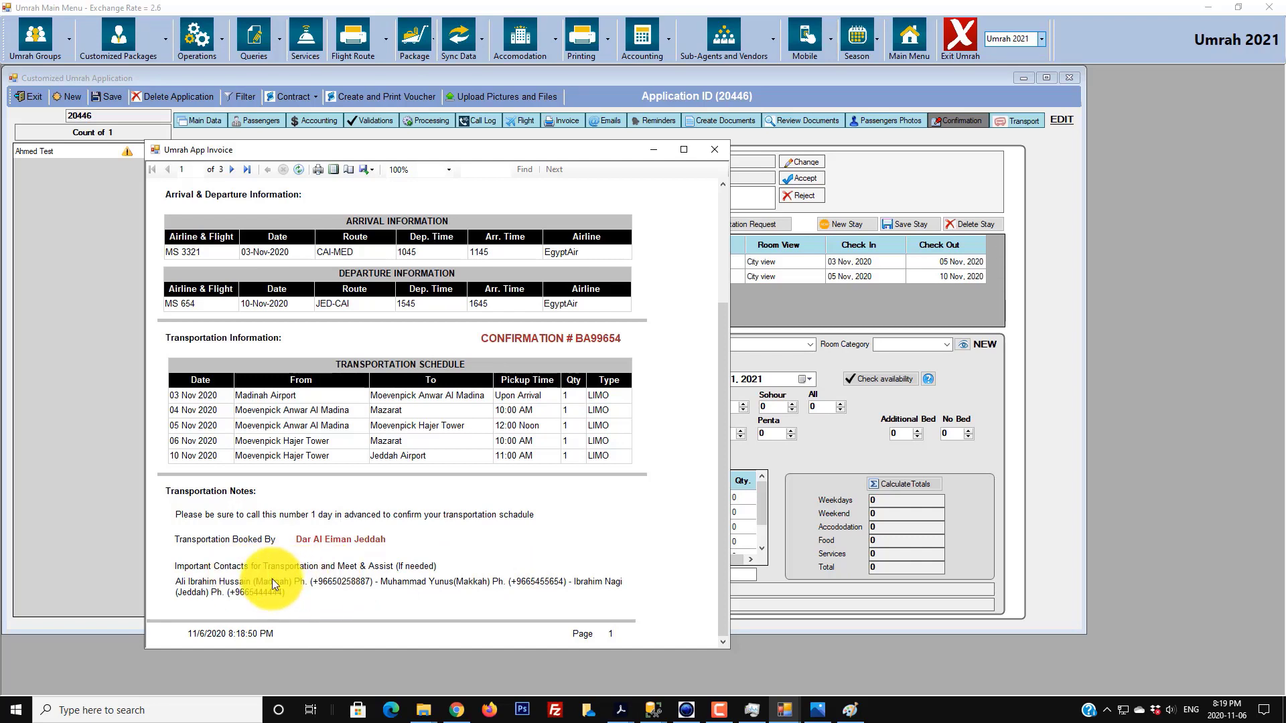
pyautogui.click(230, 171)
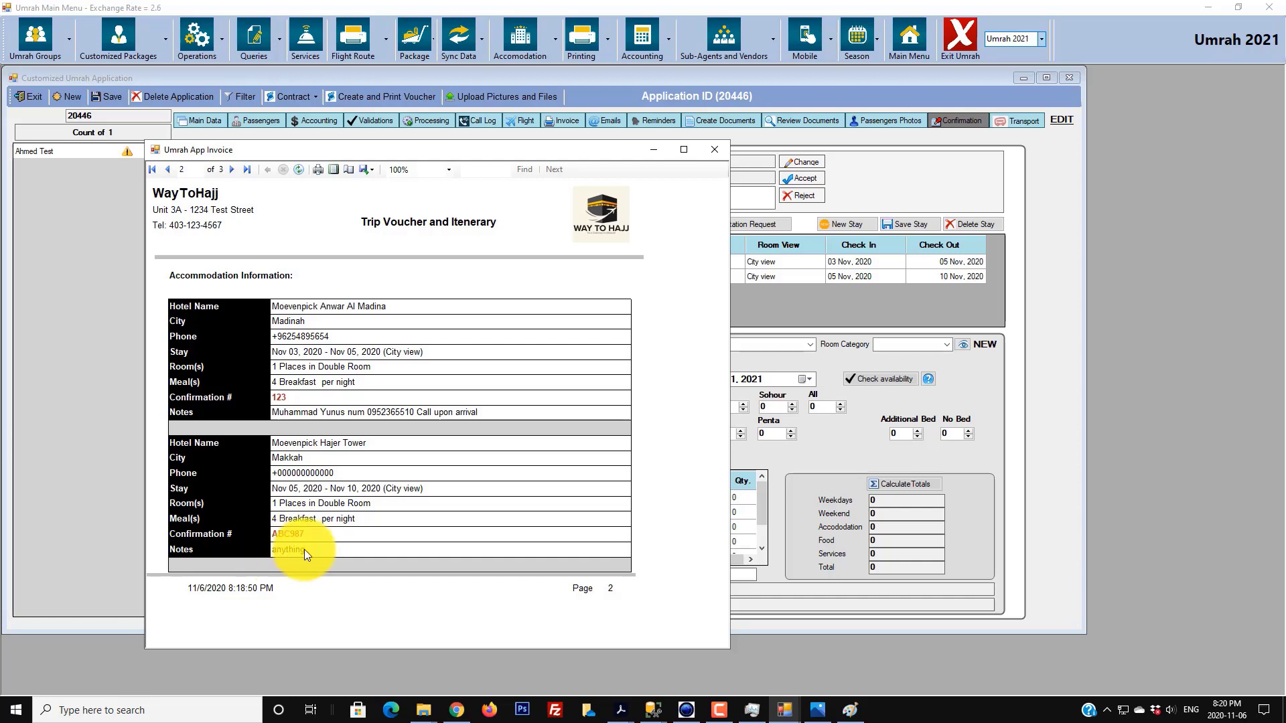
pyautogui.click(234, 168)
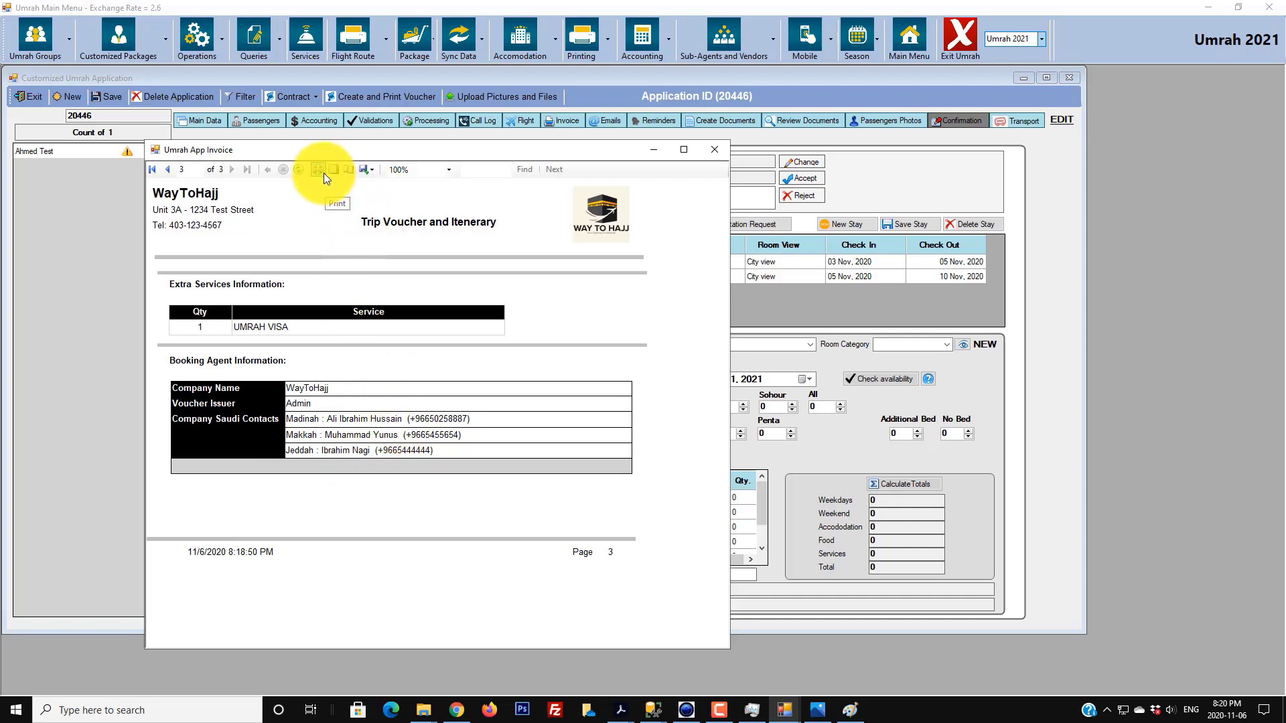
# - Export the voucher as a PDF named Voucher.pdf to the Desktop
pyautogui.click(368, 175)
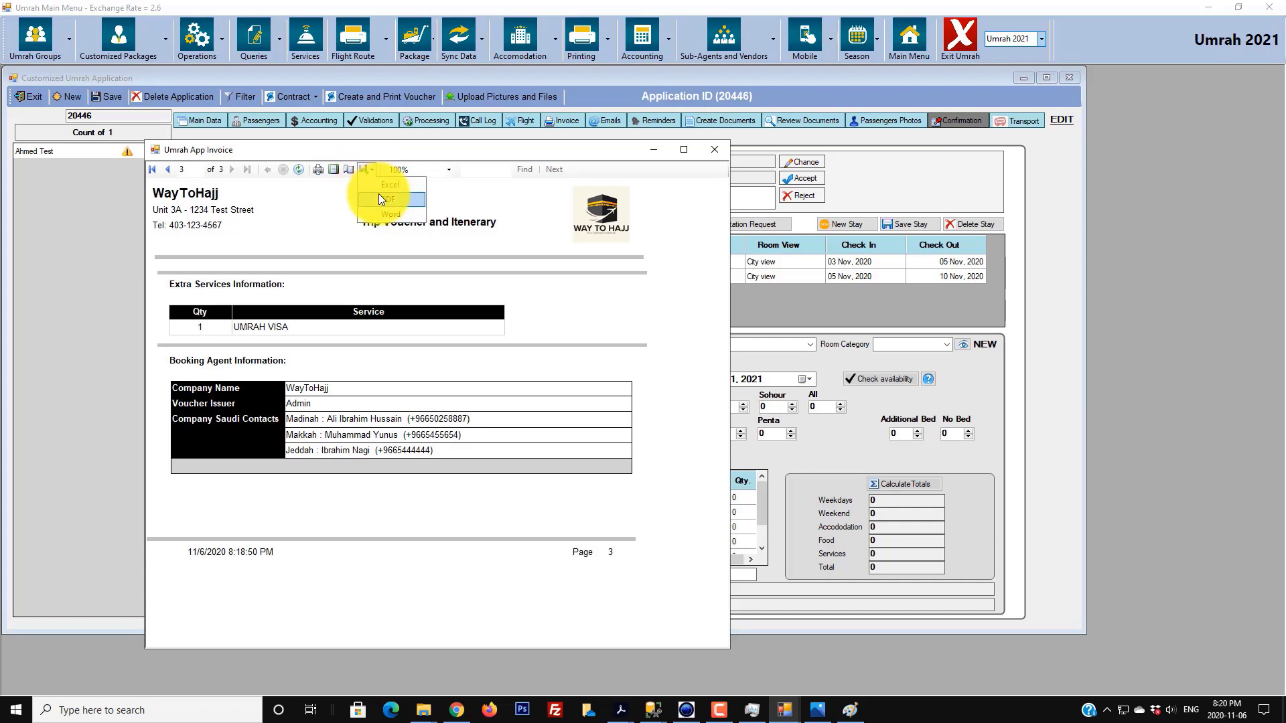
pyautogui.click(379, 196)
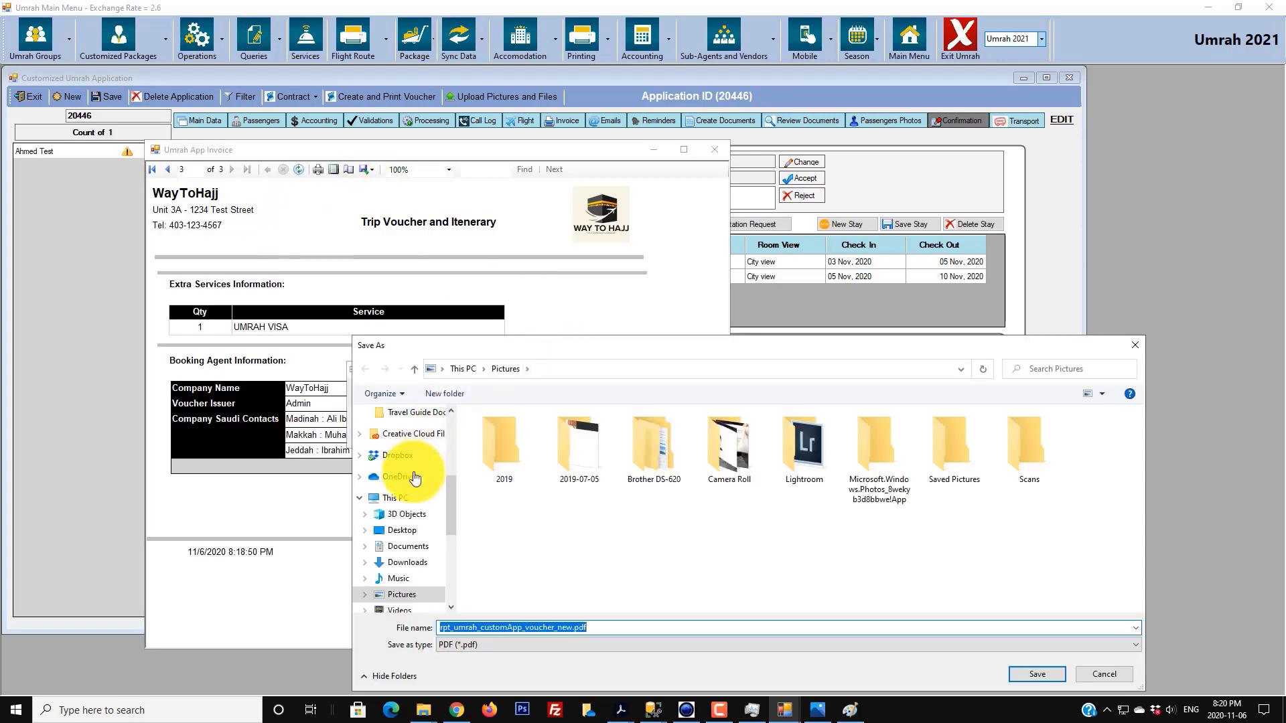
pyautogui.click(395, 530)
pyautogui.click(557, 627)
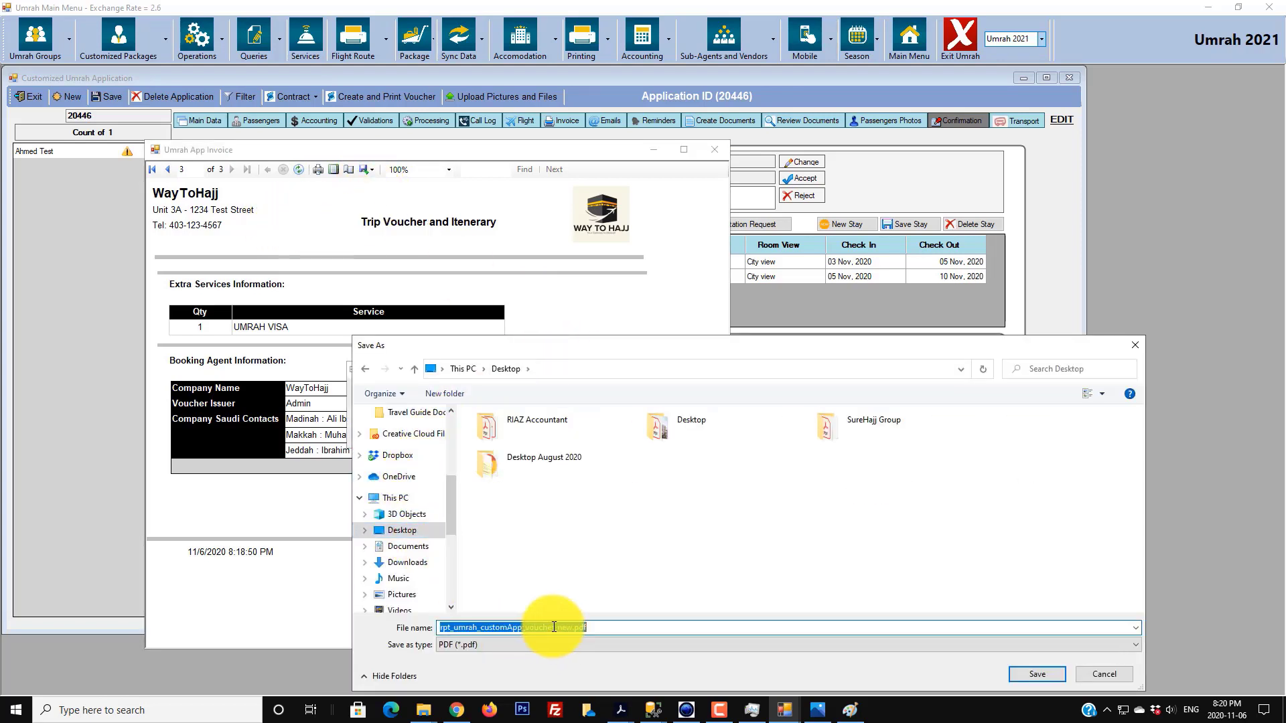
pyautogui.click(571, 626)
pyautogui.doubleClick(571, 626)
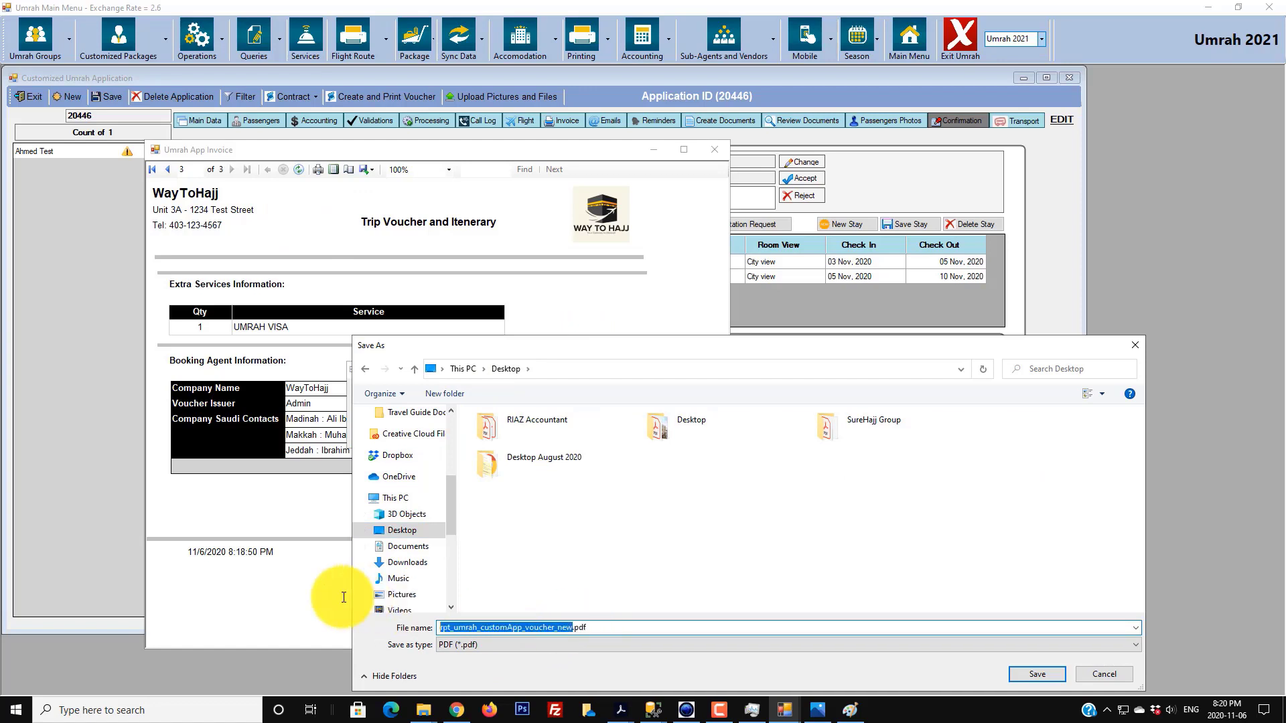
pyautogui.write('Vouchers')
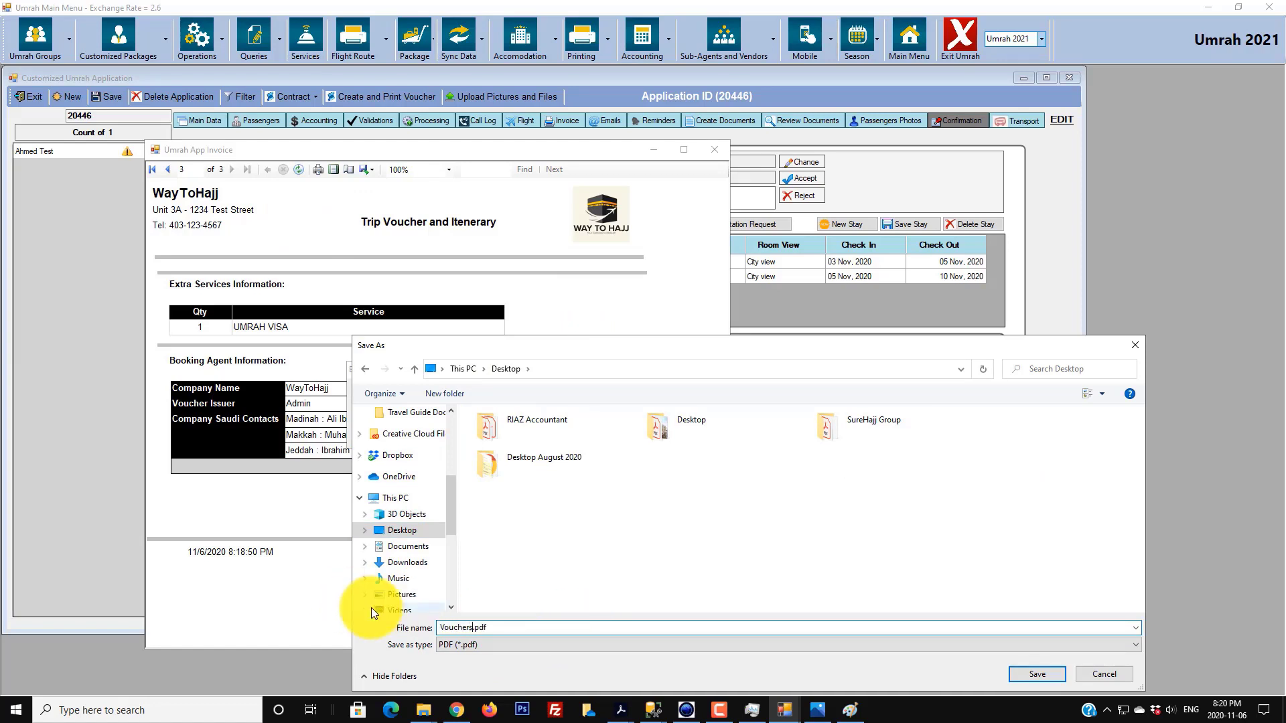
pyautogui.press('Return')
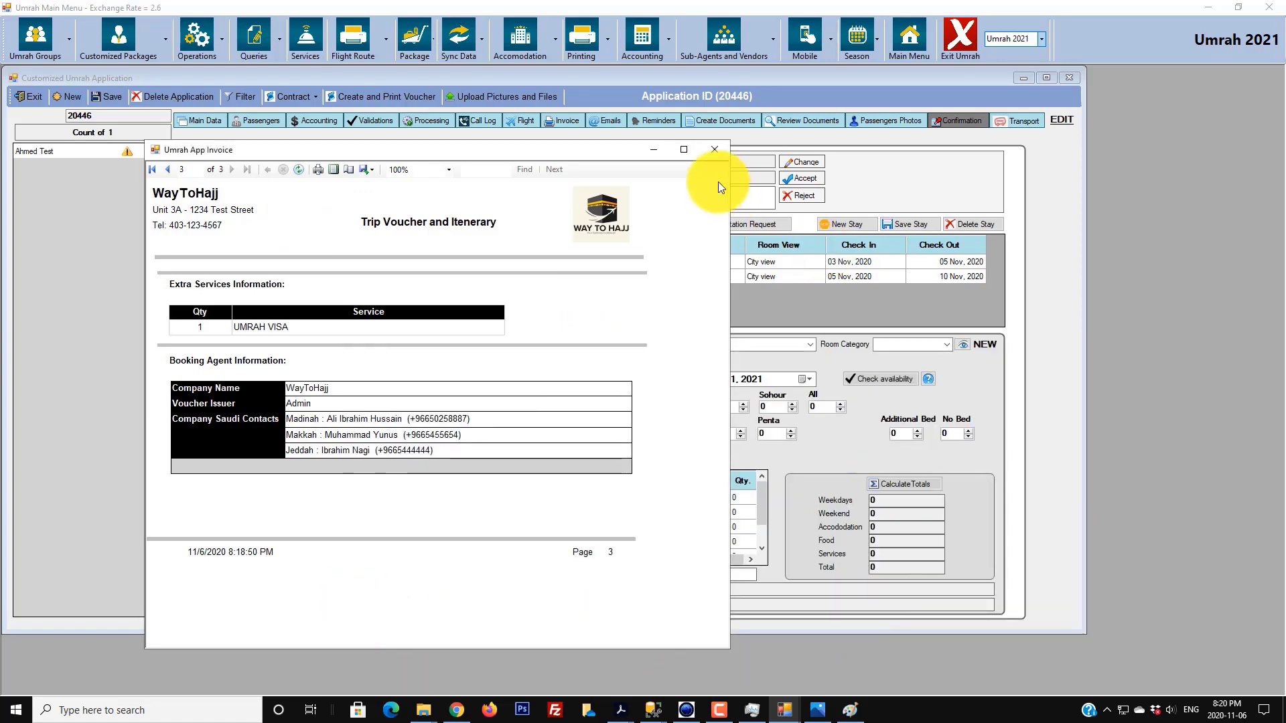
# - Close the preview and check the Custom Umrah Voucher entry in the application's documents
pyautogui.click(714, 149)
pyautogui.click(806, 122)
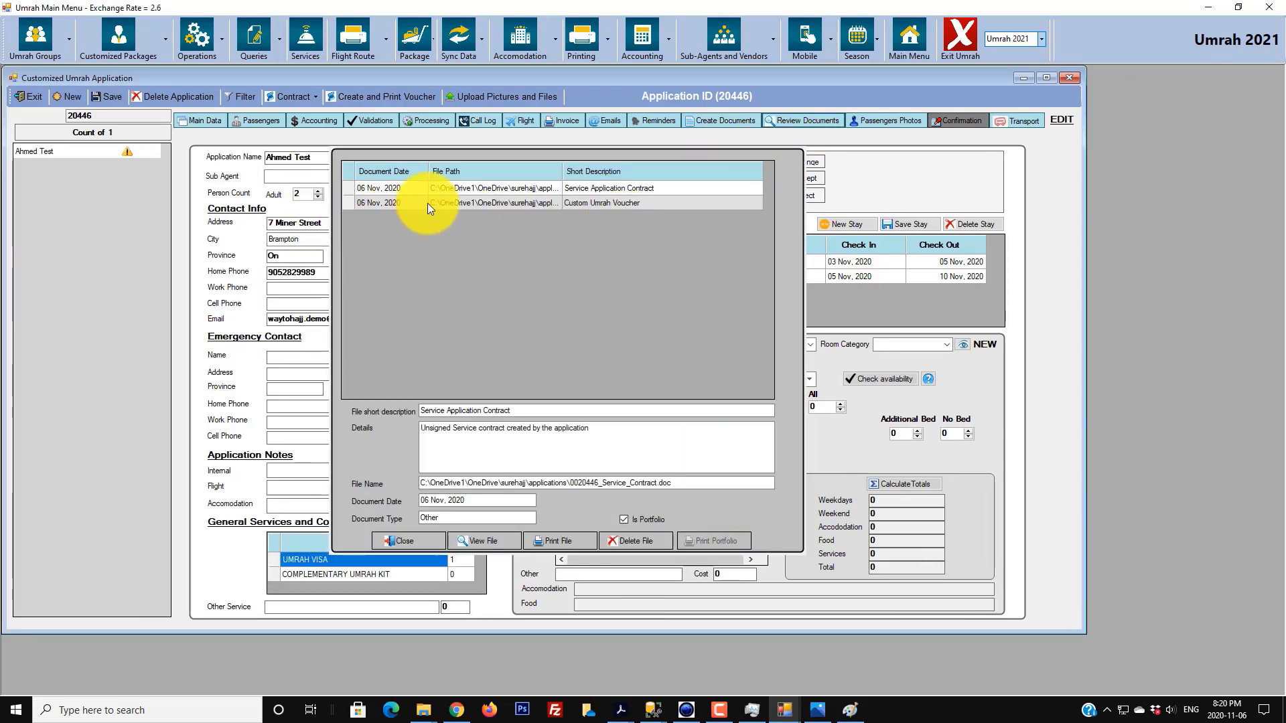
pyautogui.click(583, 203)
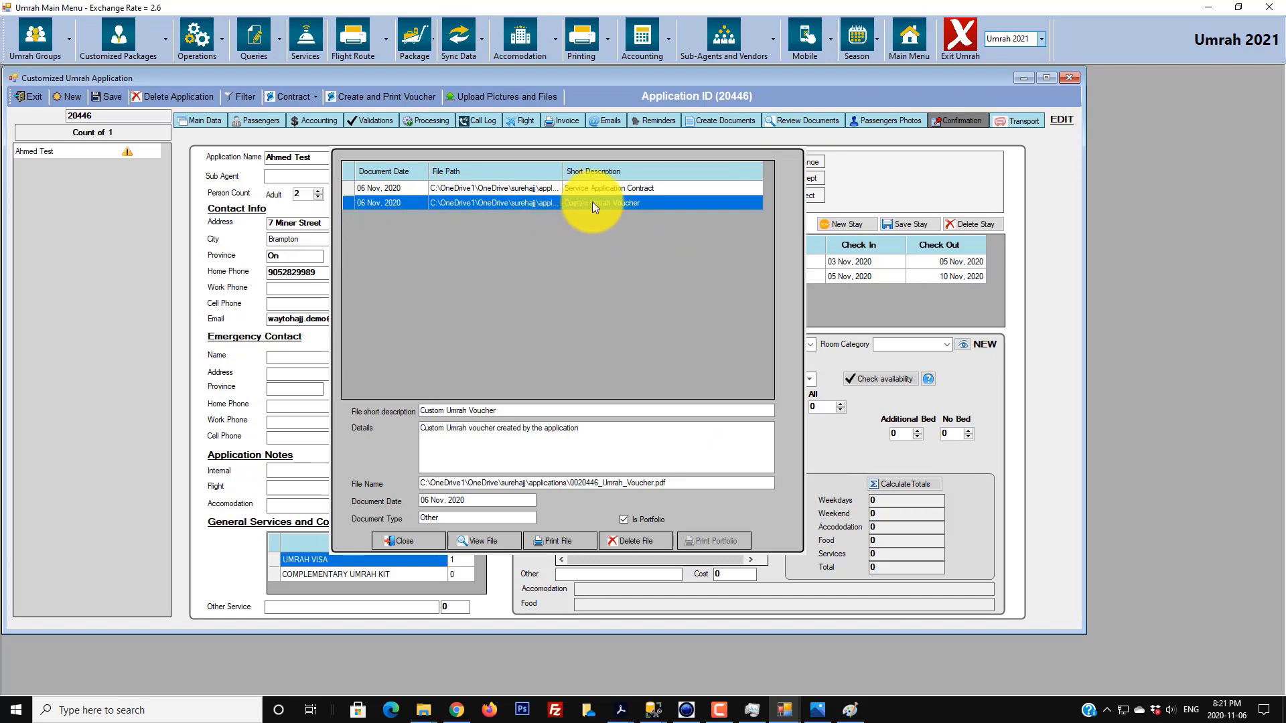
pyautogui.click(408, 541)
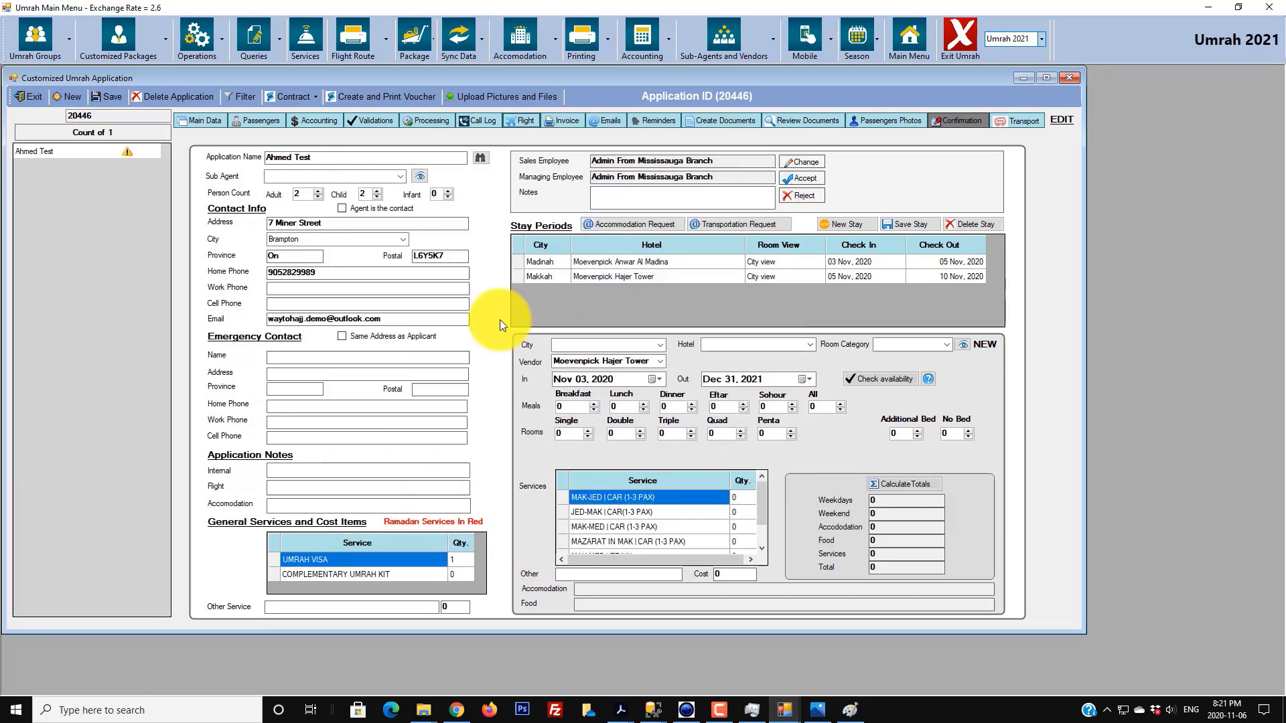
# - Send the Trip Itenerary and Vouchers email with the Umrah voucher attached, then return to the mailbox
pyautogui.click(614, 122)
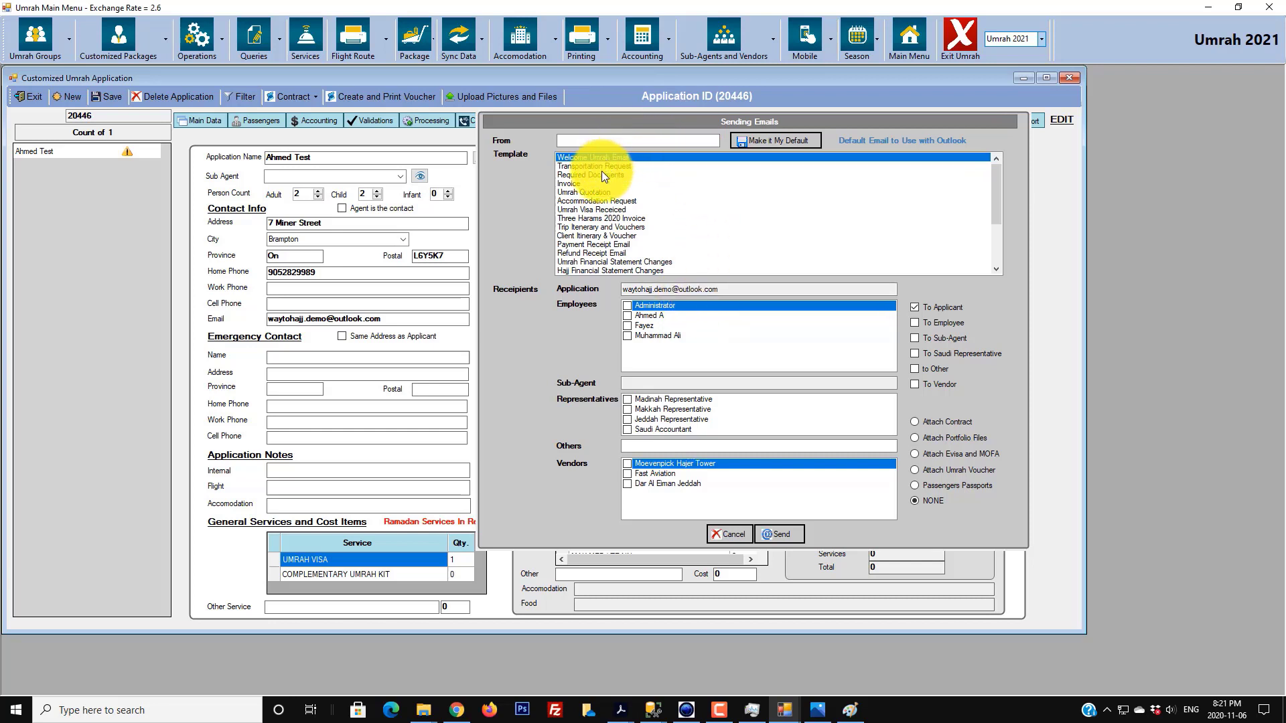
pyautogui.click(594, 228)
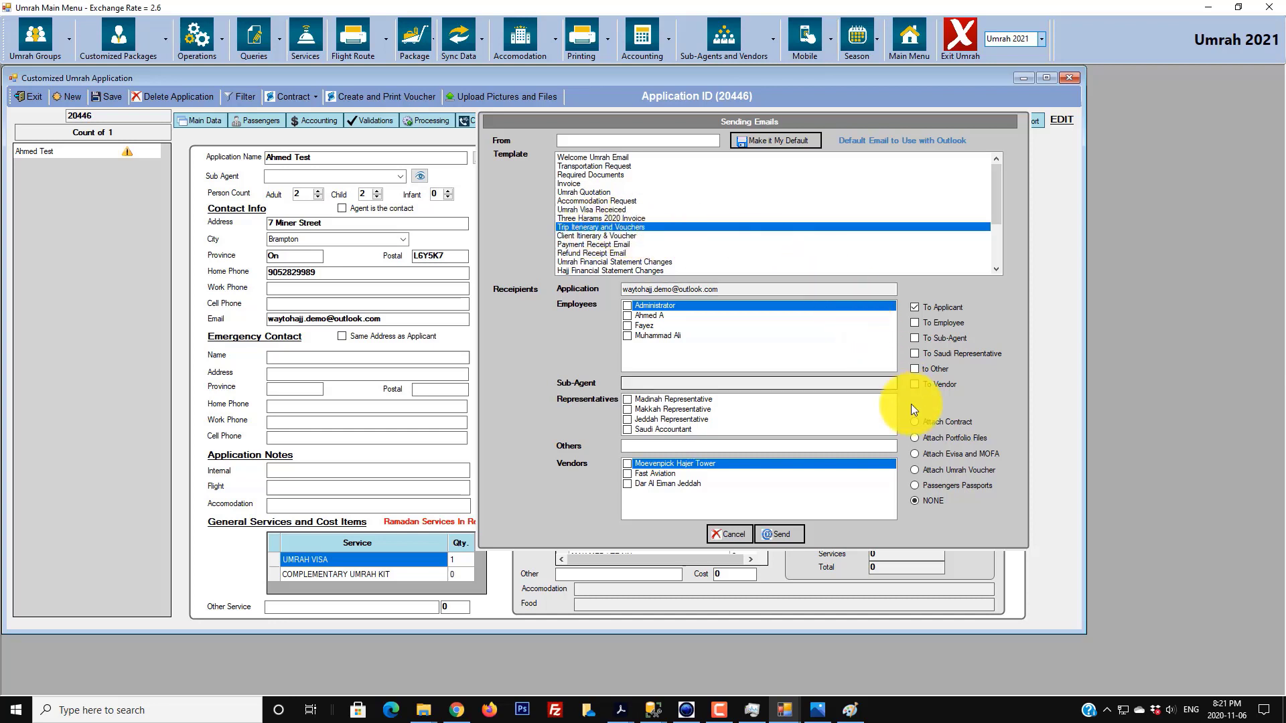
pyautogui.click(959, 472)
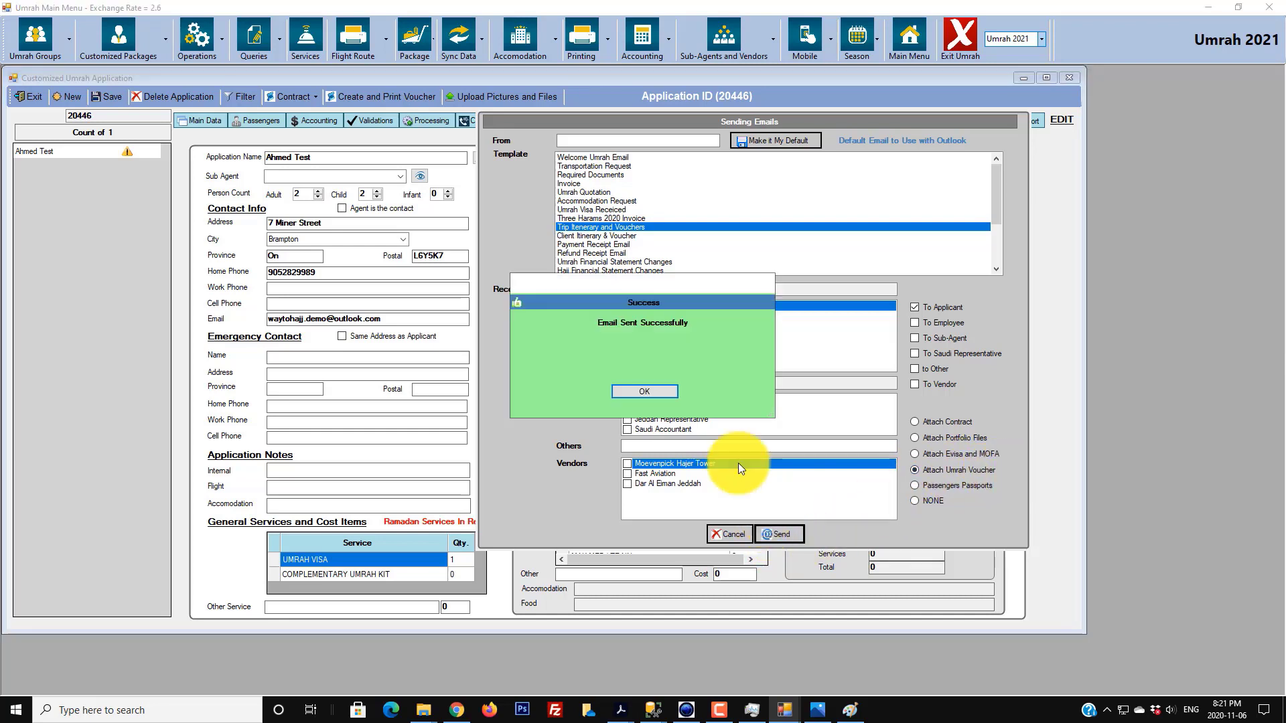
pyautogui.click(635, 387)
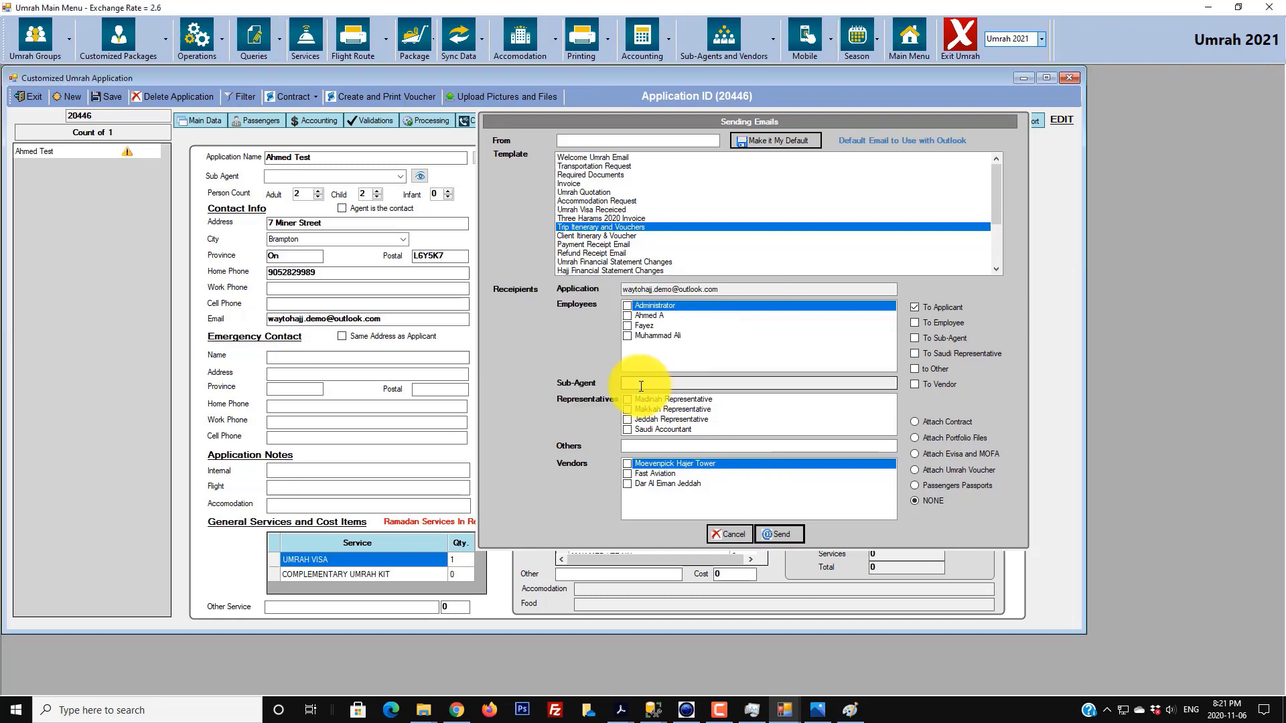
pyautogui.click(456, 714)
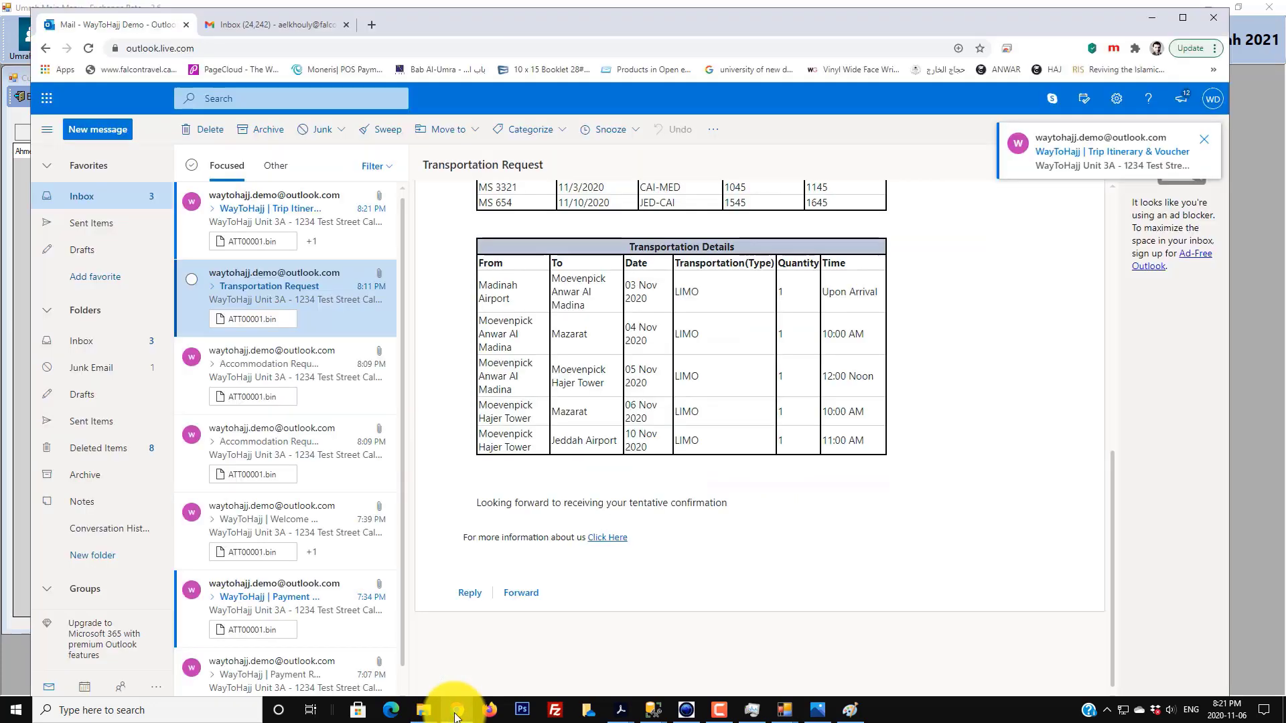
# - Open the Trip Itinerary & Voucher email and preview its Umrah voucher PDF attachment
pyautogui.click(291, 207)
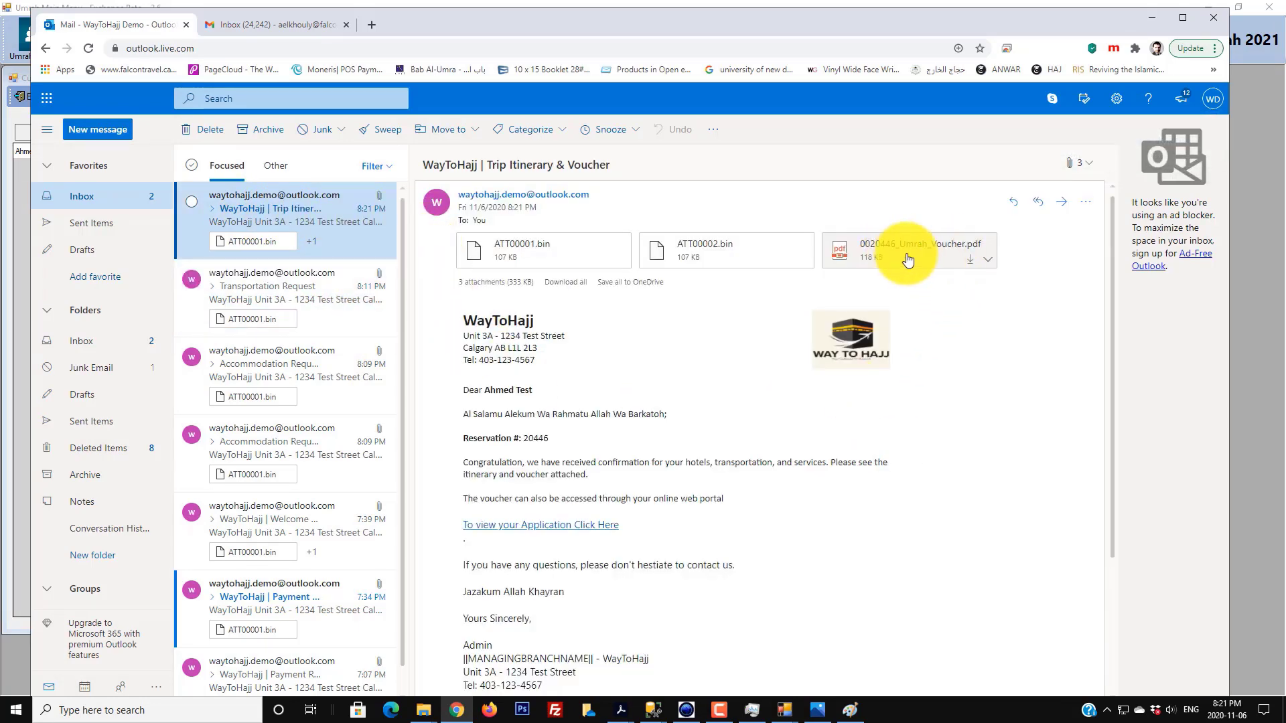
pyautogui.click(988, 263)
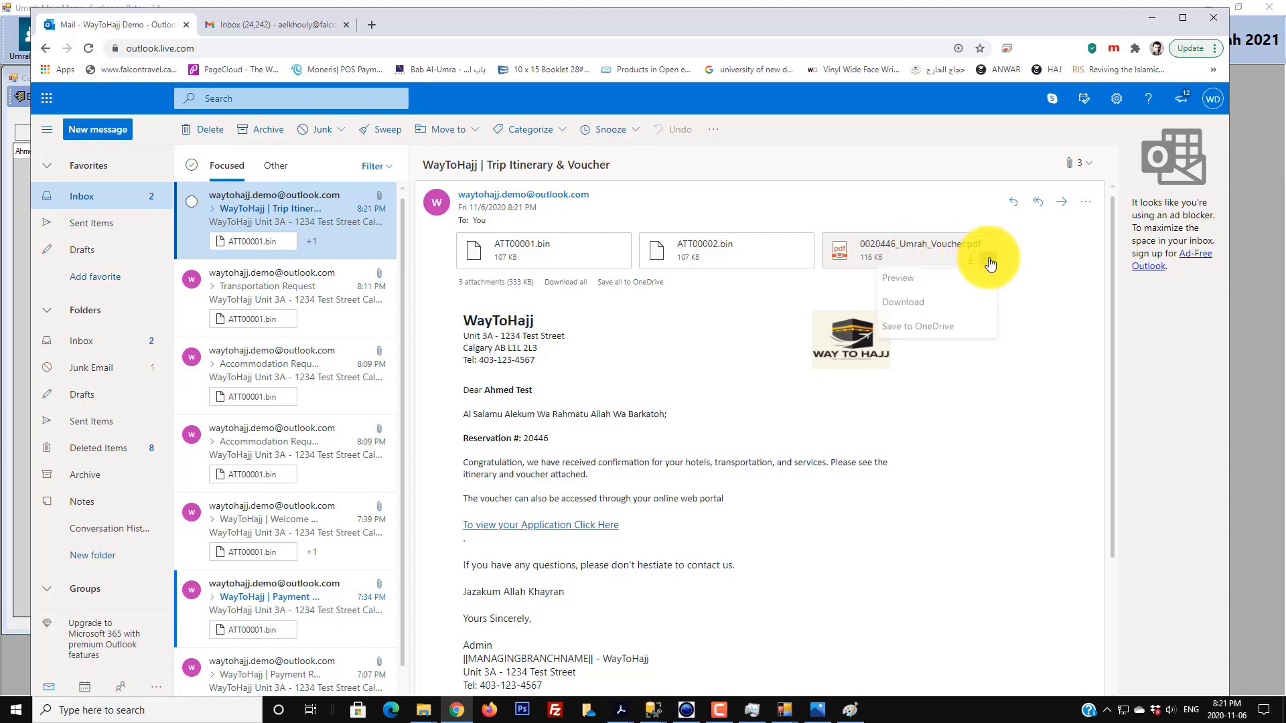
pyautogui.click(933, 278)
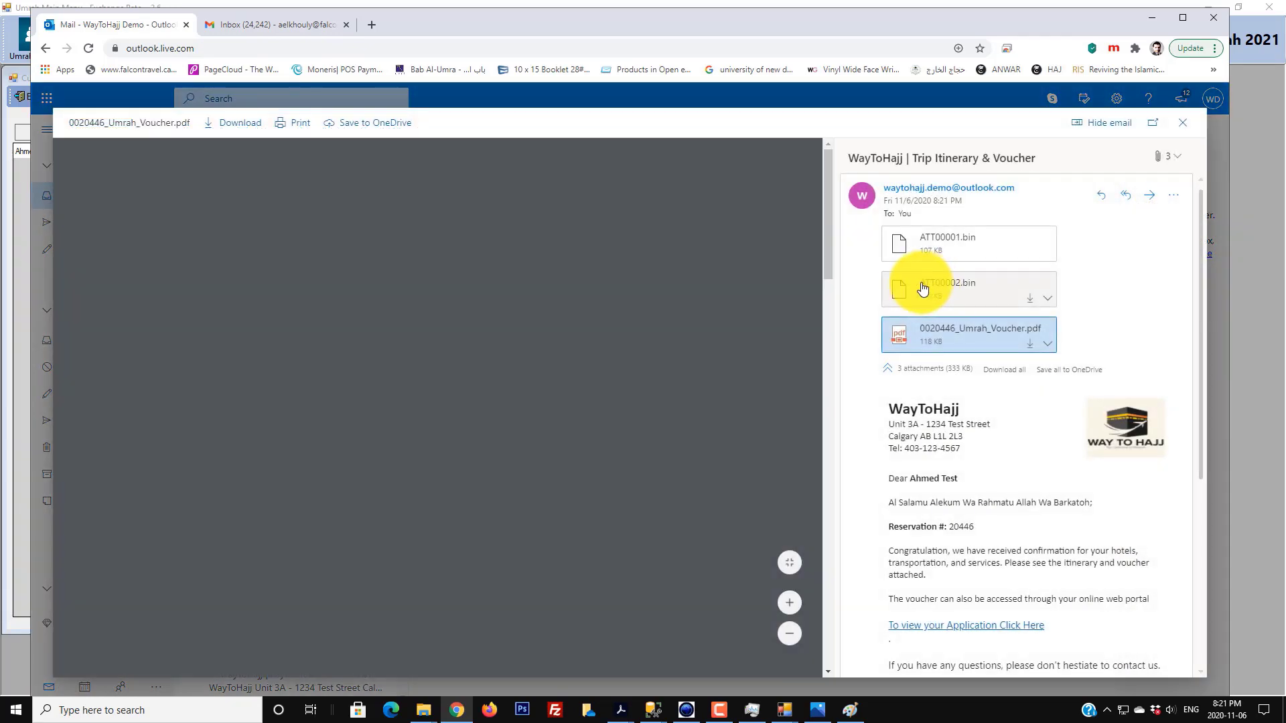
pyautogui.moveTo(830, 258); pyautogui.dragTo(827, 429)
pyautogui.press('Escape')
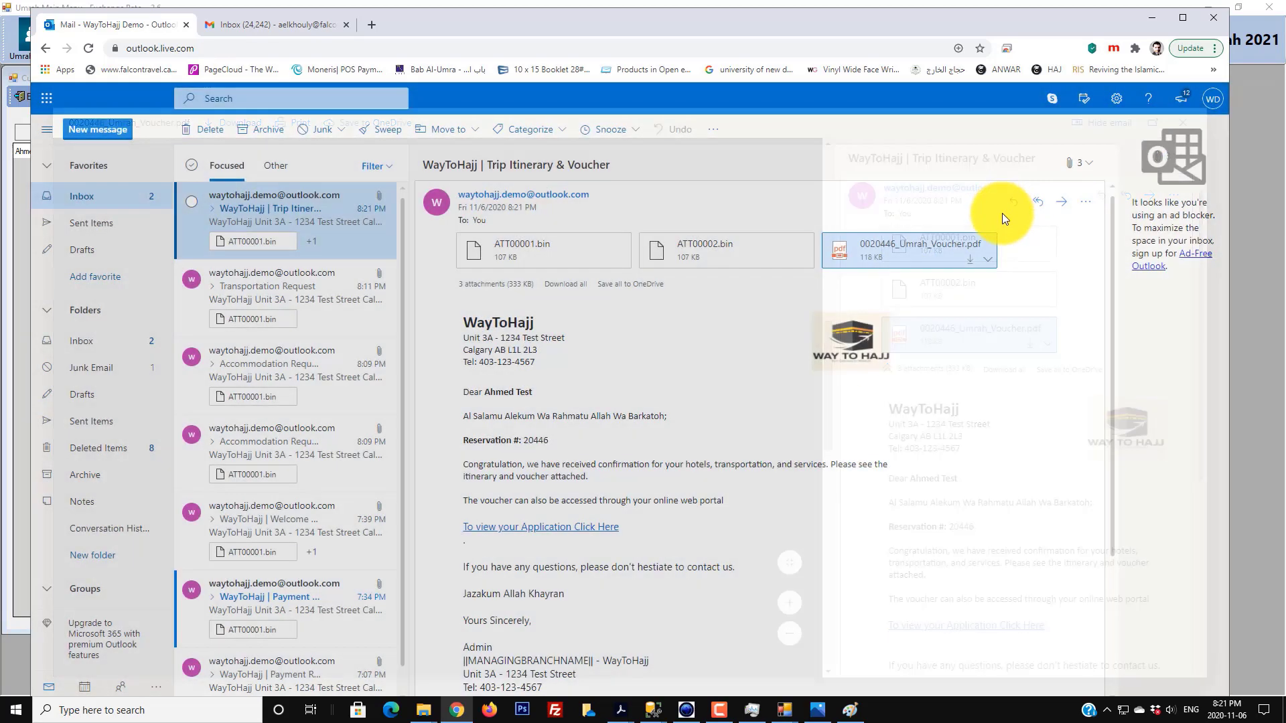
# - Download the Umrah voucher PDF, scroll through it, then close its tab
pyautogui.click(969, 261)
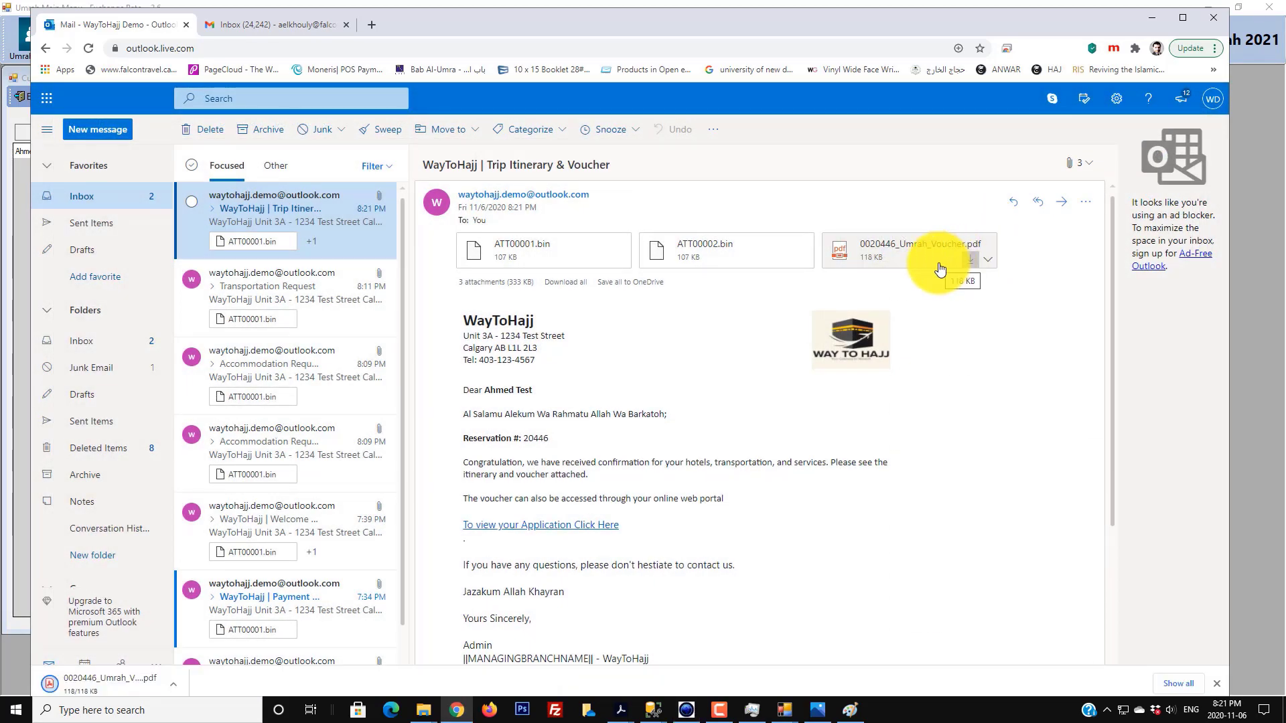
pyautogui.click(99, 684)
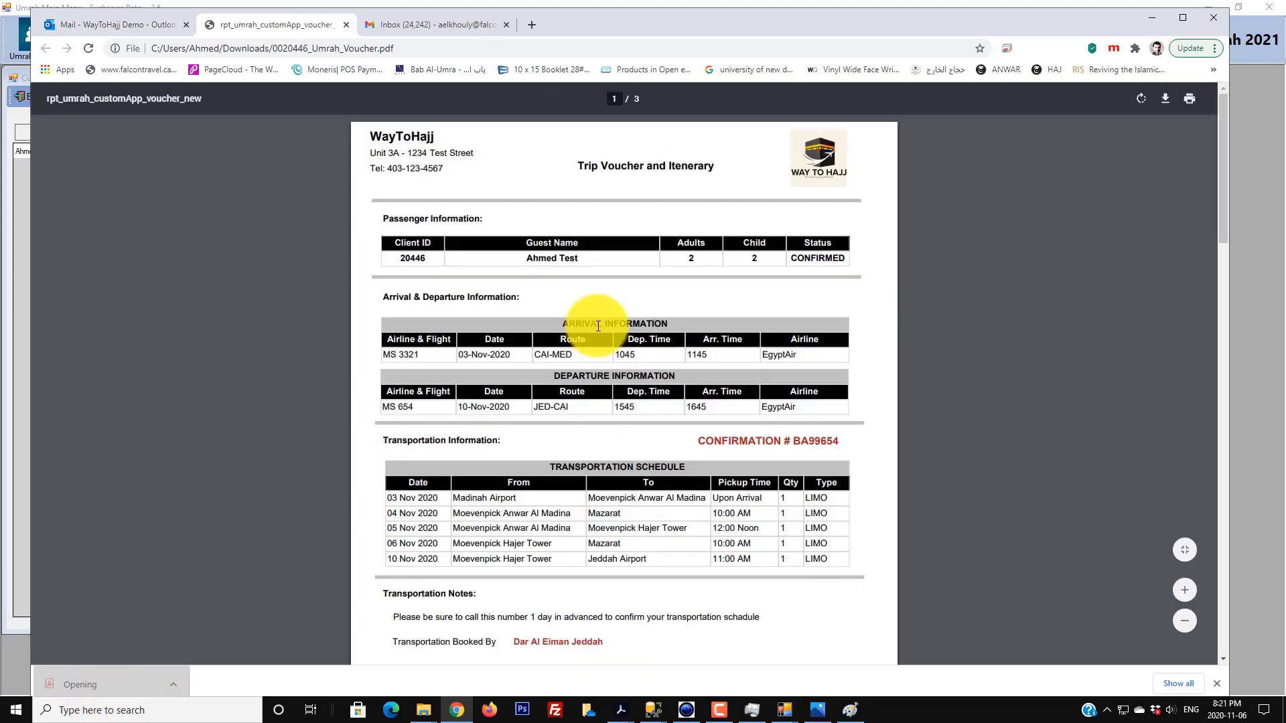
pyautogui.scroll(-4, 601, 335)
pyautogui.scroll(-19, 601, 334)
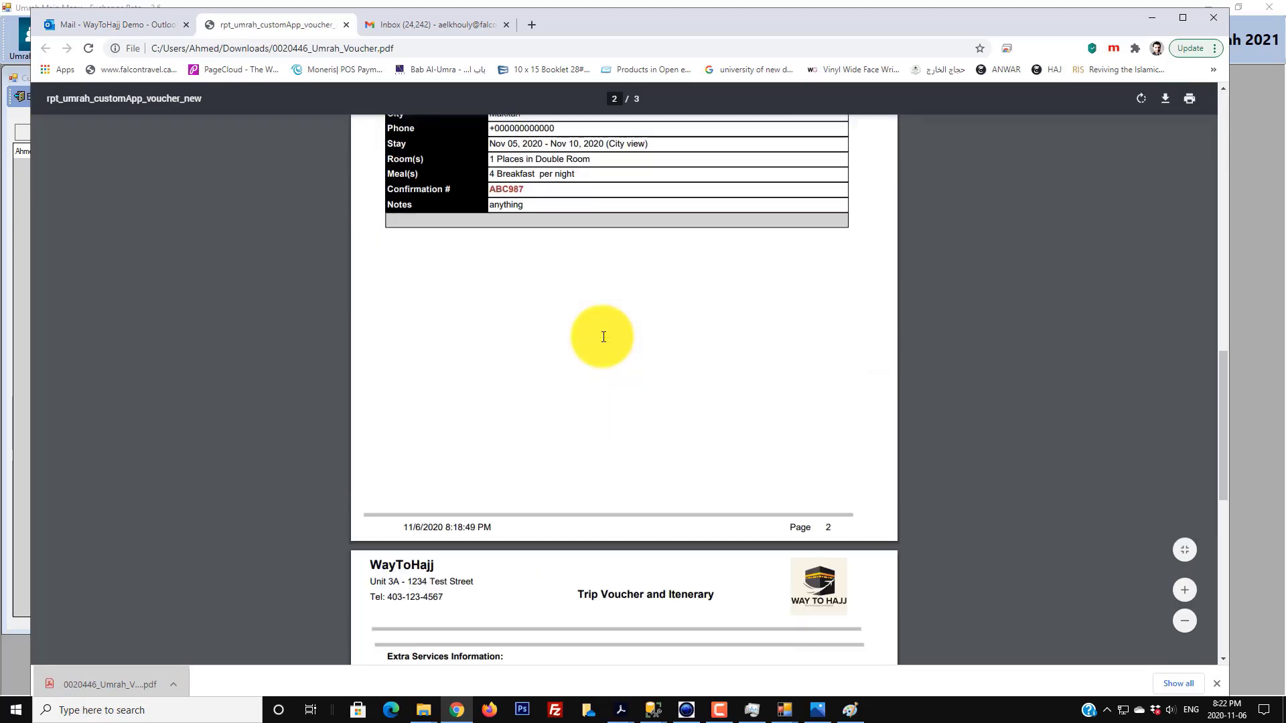
pyautogui.scroll(20, 600, 340)
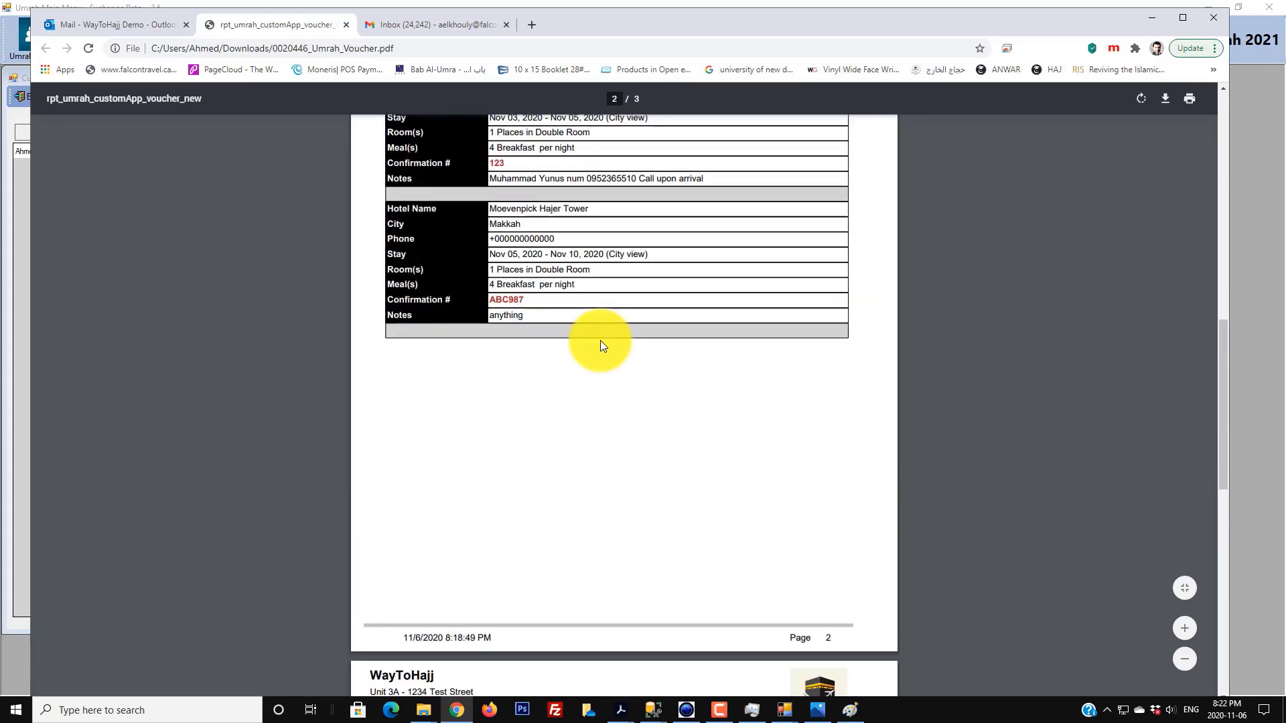
pyautogui.click(343, 25)
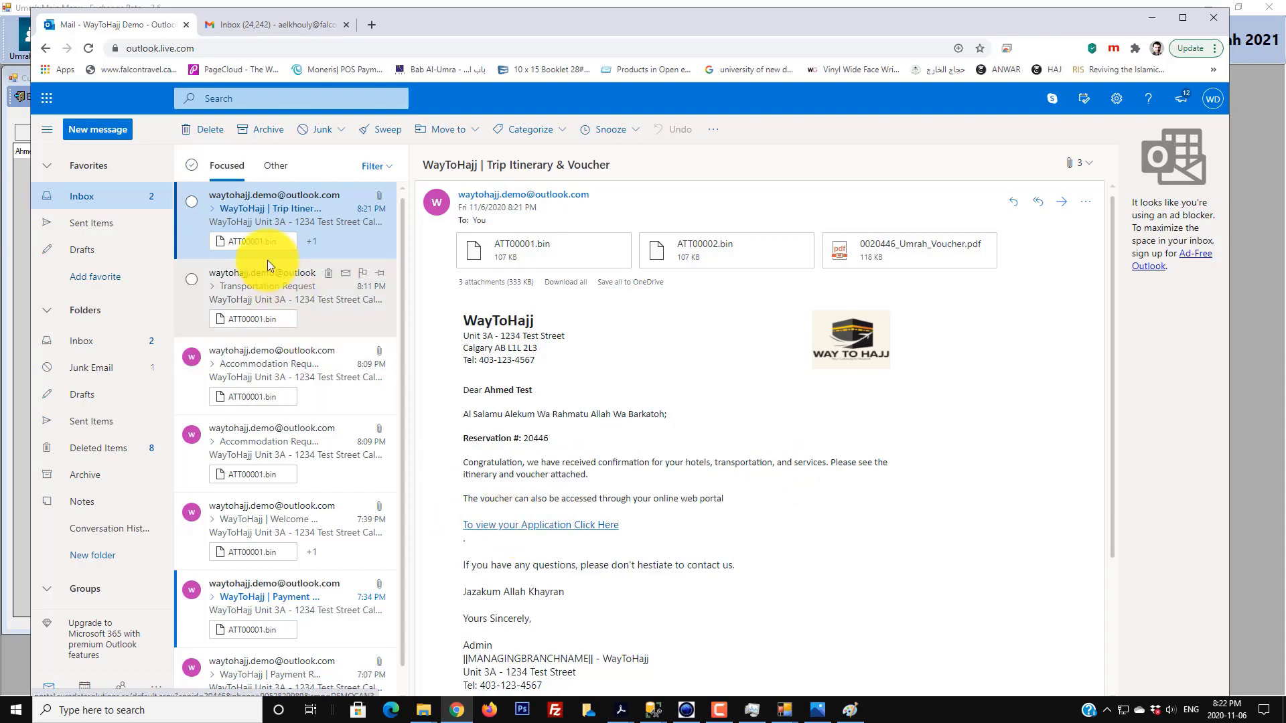
# - Open the application in the client portal, enter test text as emergency contact name, review Application Stays, return to SureHajj
pyautogui.click(549, 531)
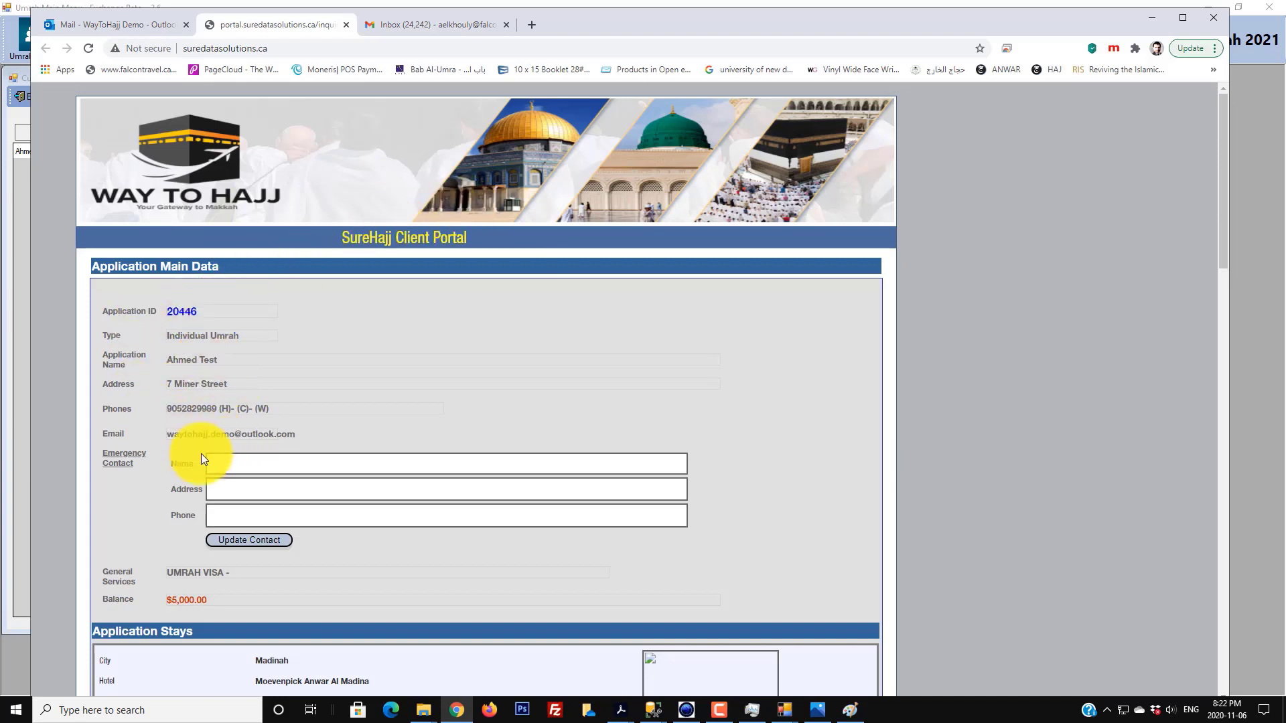
pyautogui.click(246, 466)
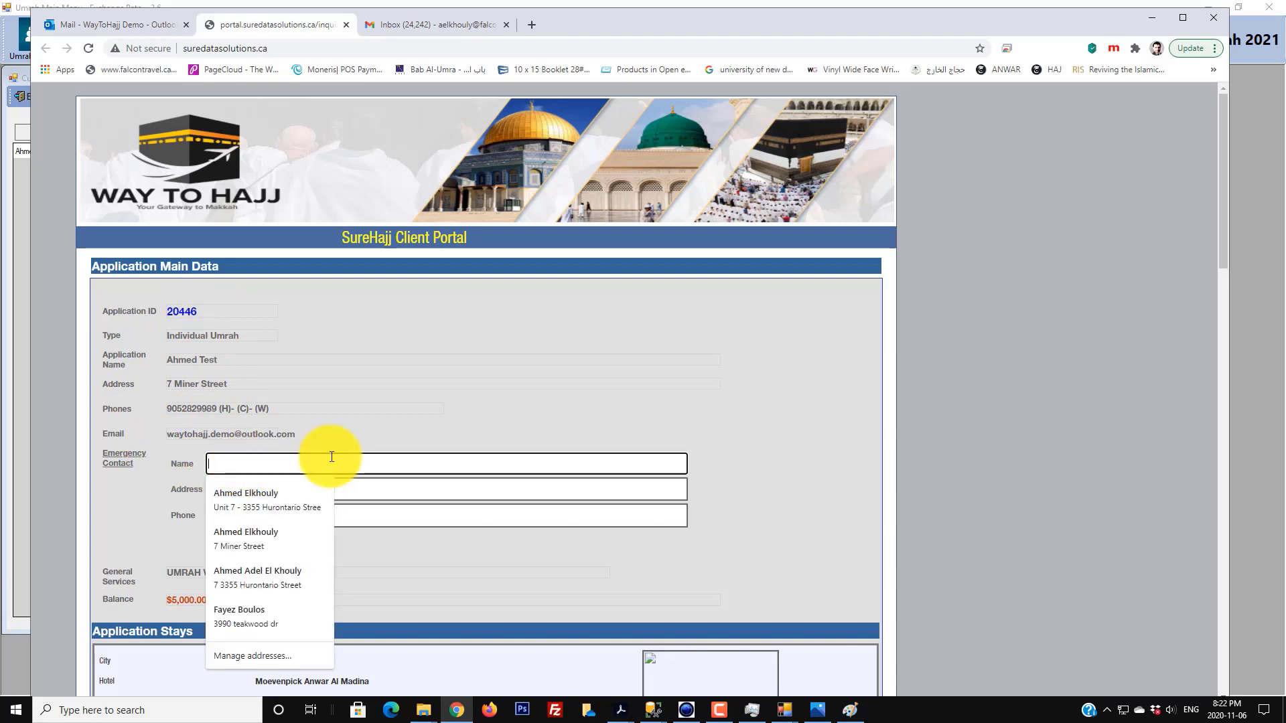
pyautogui.write('casdasdasd')
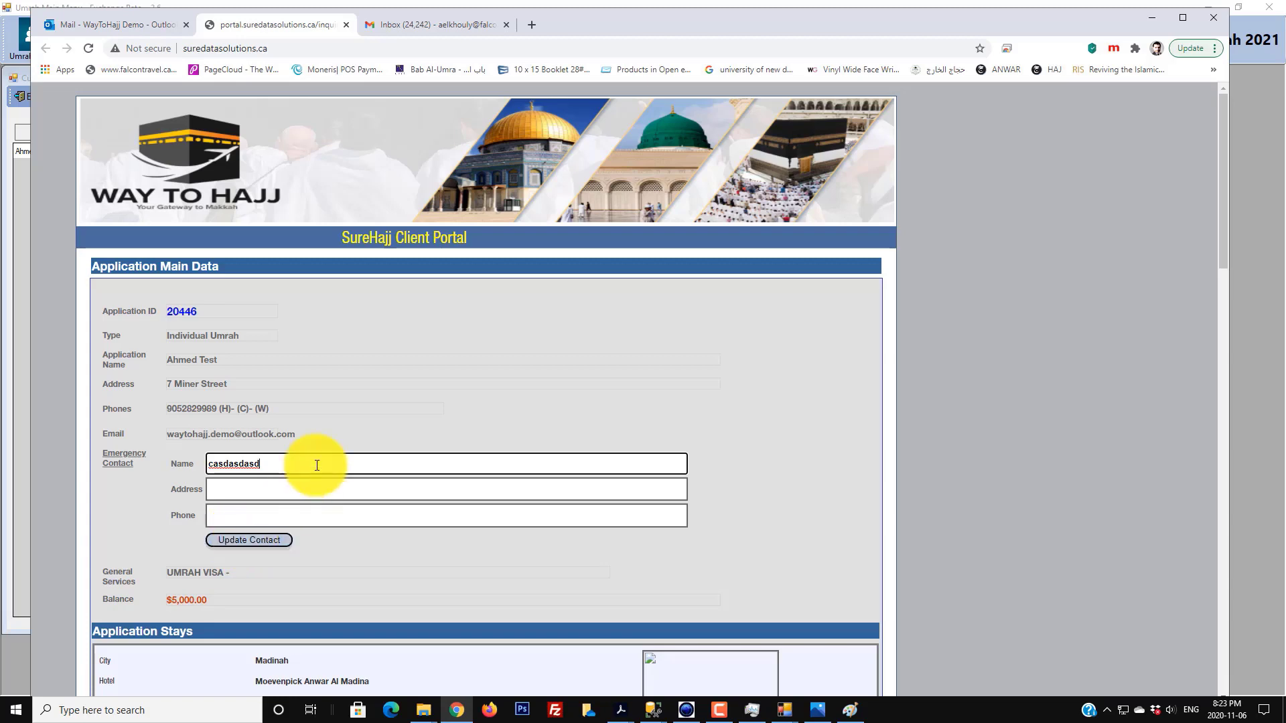
pyautogui.scroll(-7, 315, 465)
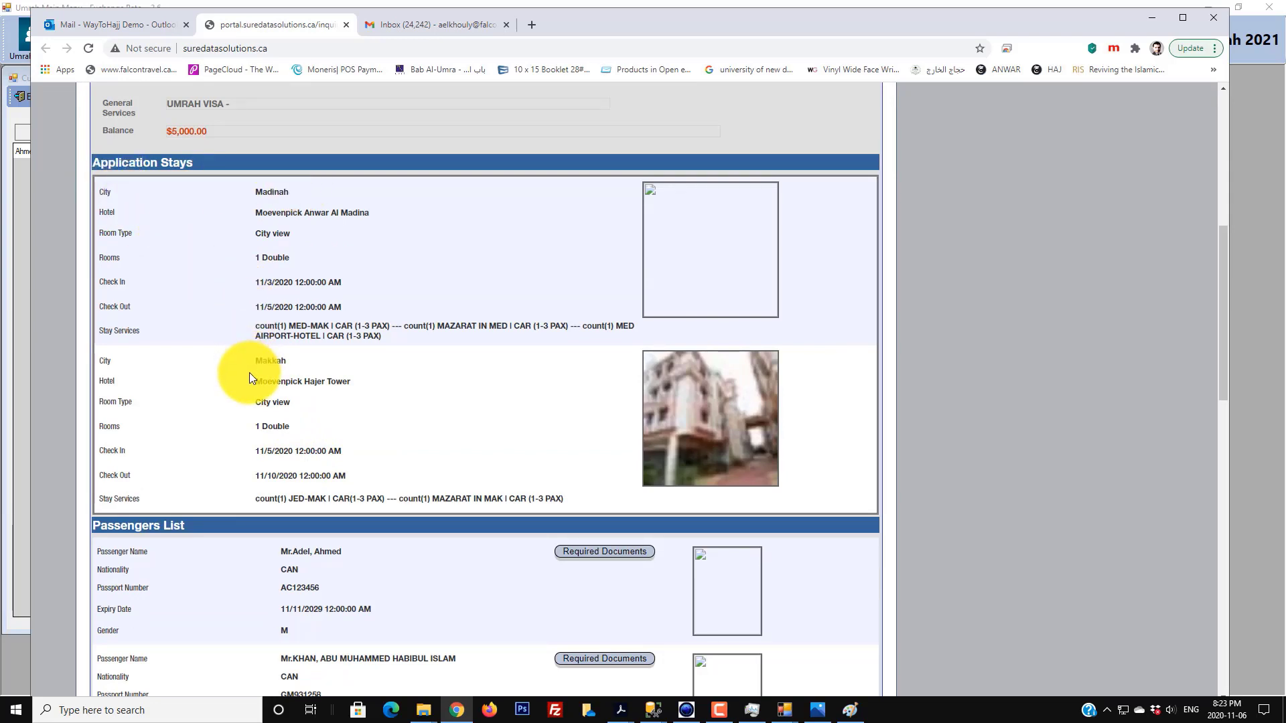
pyautogui.scroll(1, 249, 372)
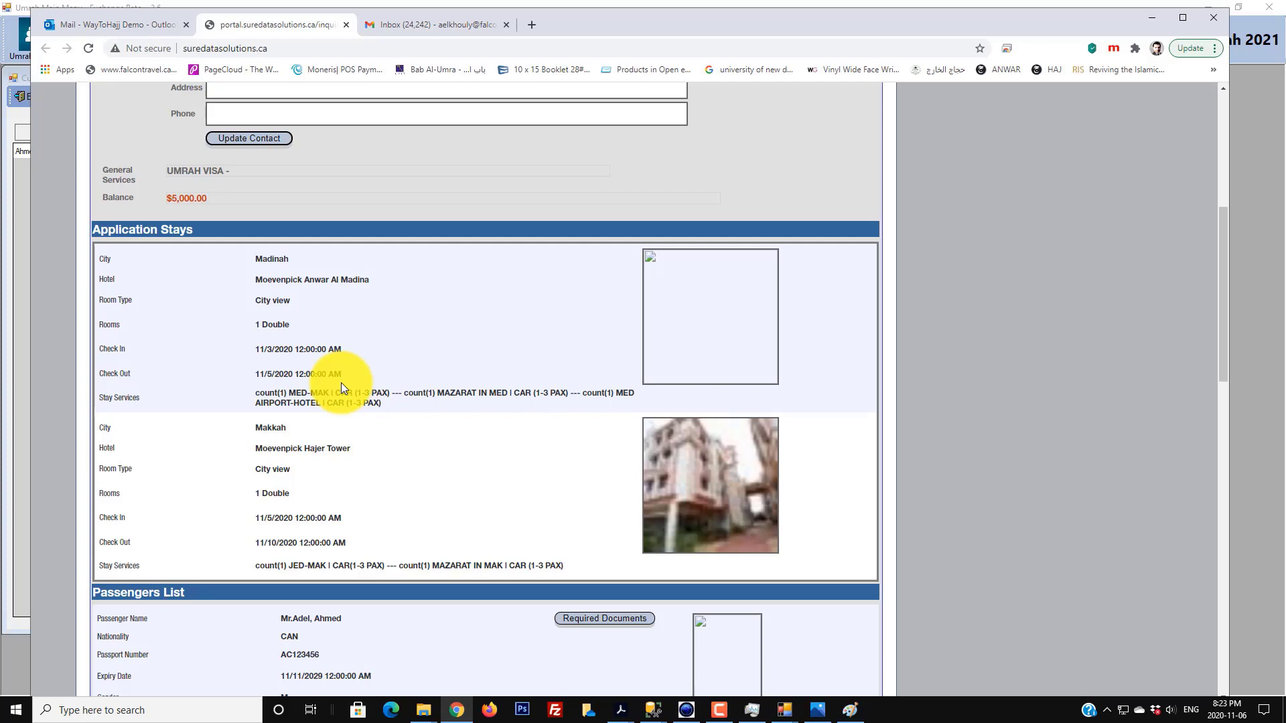
pyautogui.scroll(1, 340, 383)
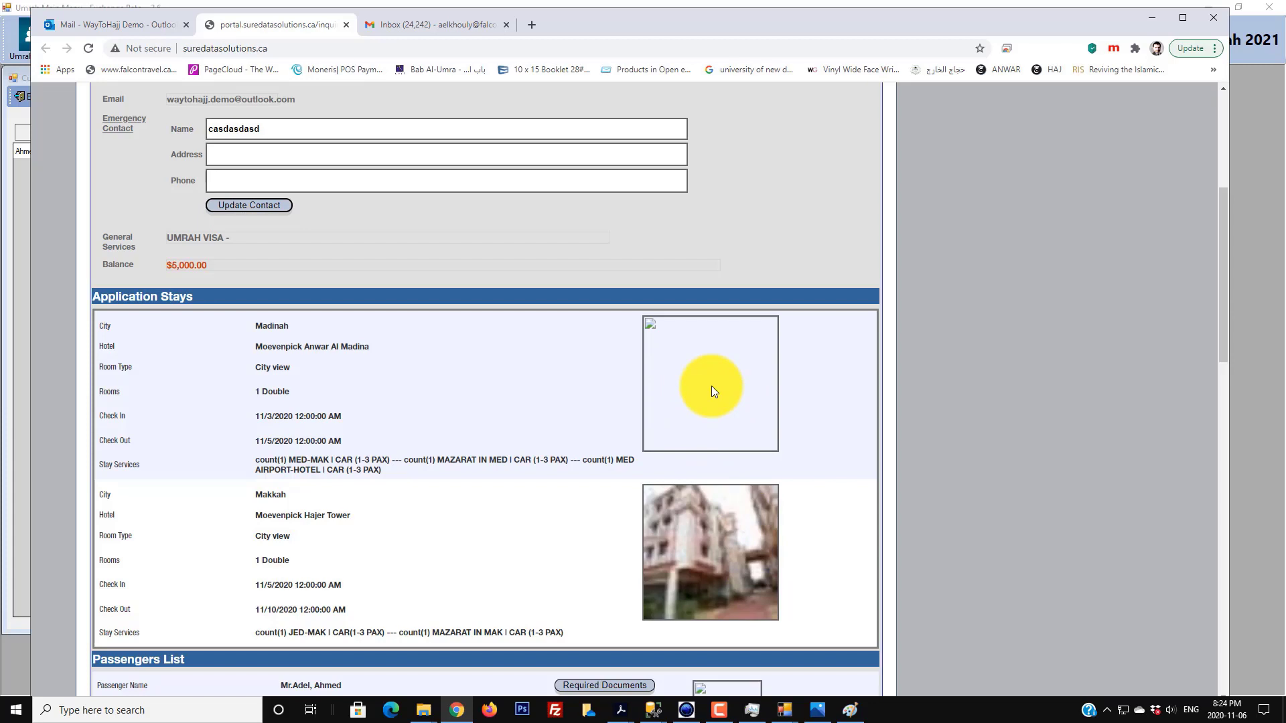
pyautogui.click(1267, 206)
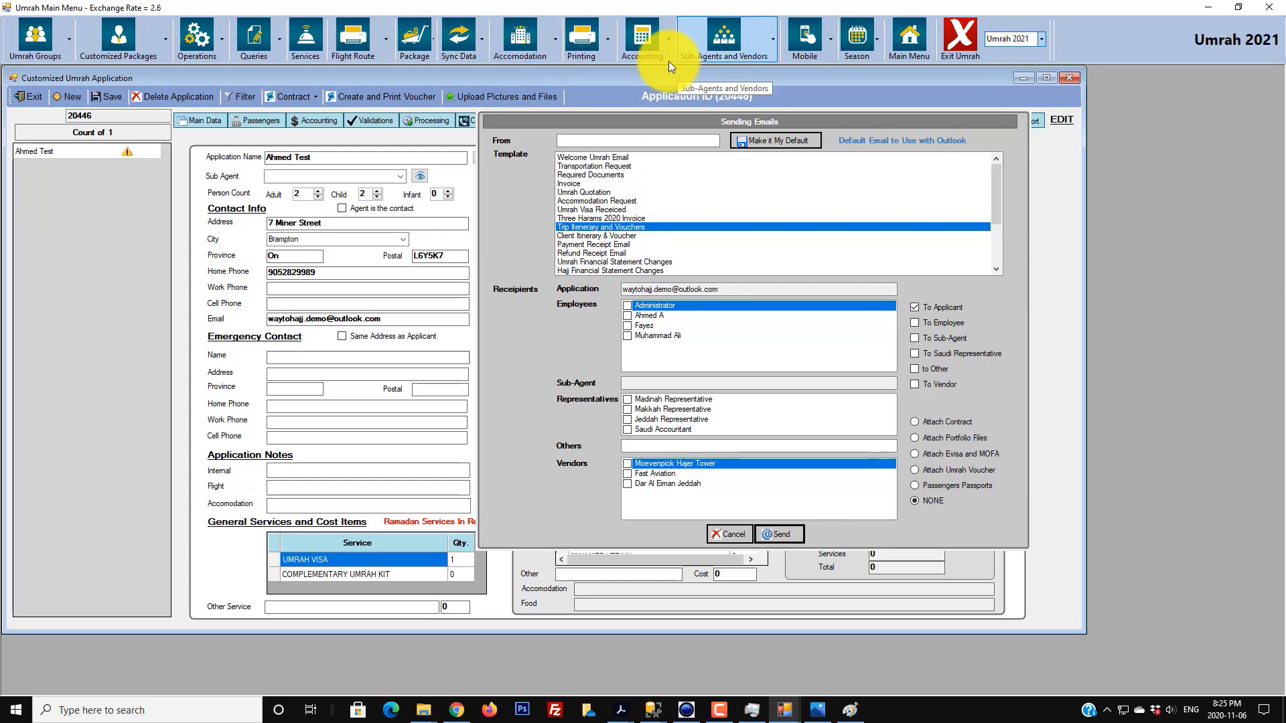
# - Open the Hotels list and load the Moevenpick Anwar Al Madina record
pyautogui.click(557, 43)
pyautogui.click(530, 70)
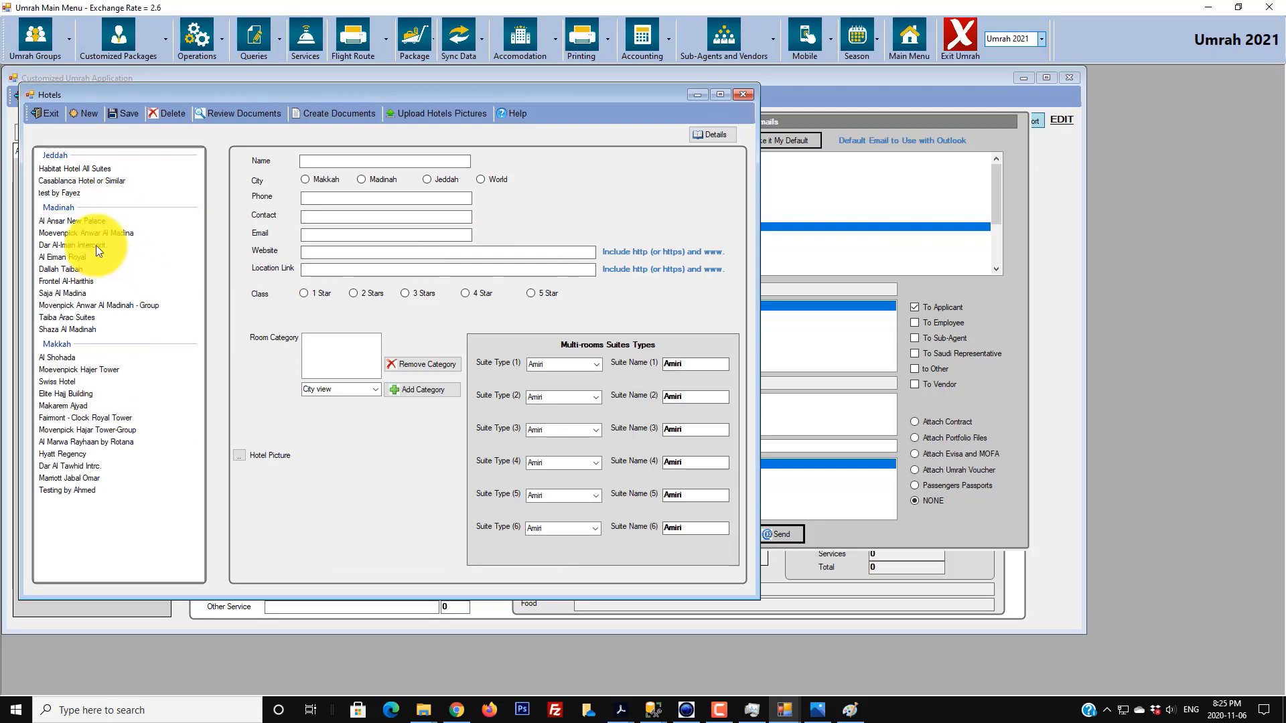
pyautogui.click(96, 220)
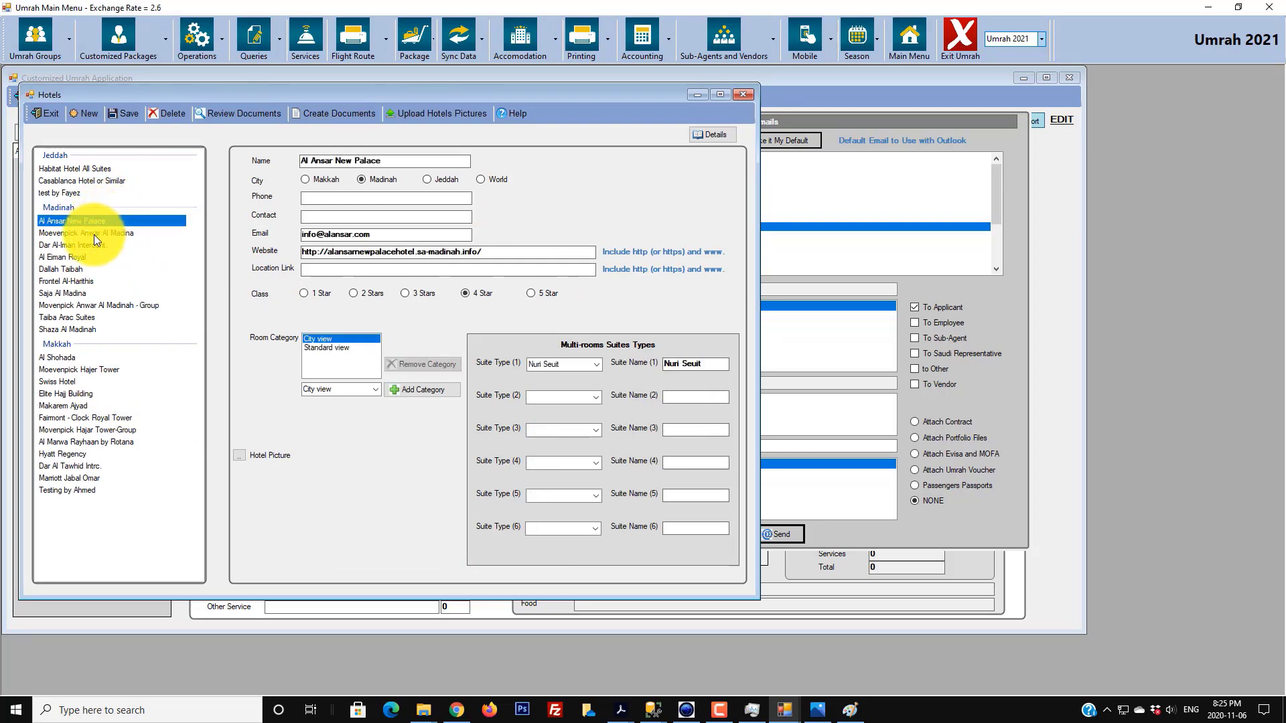
pyautogui.click(94, 232)
pyautogui.click(81, 369)
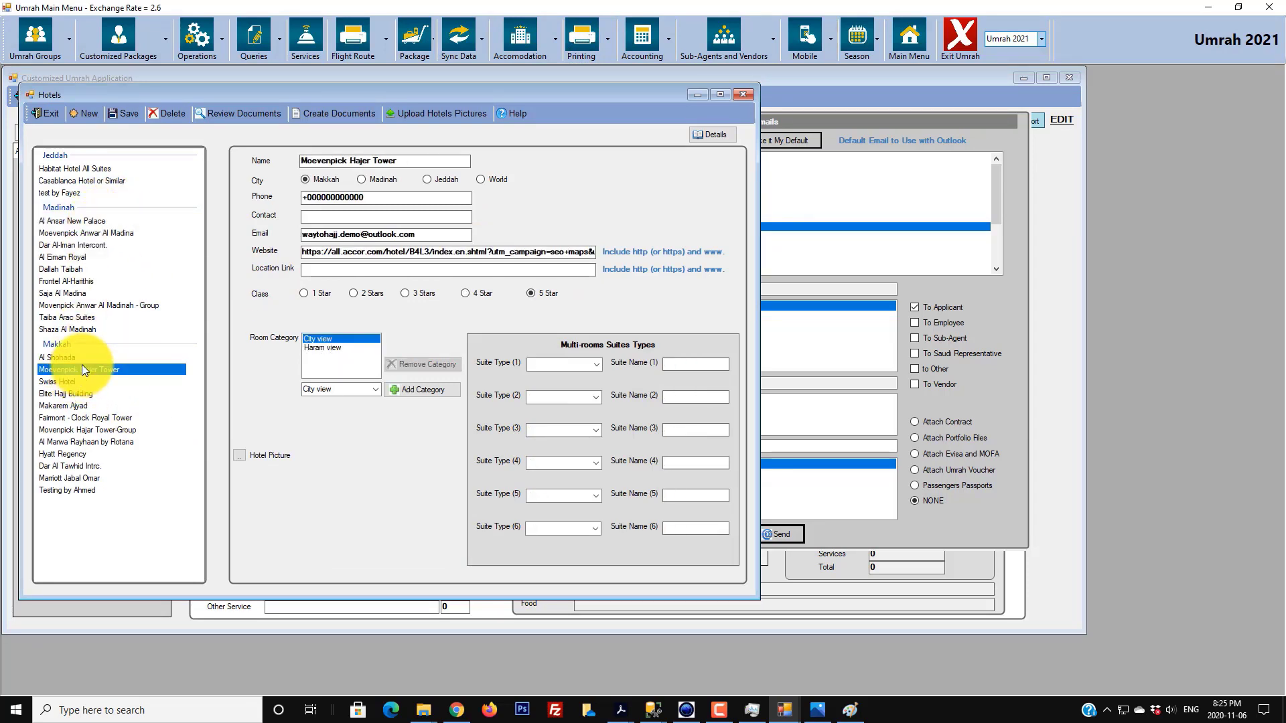
pyautogui.click(107, 234)
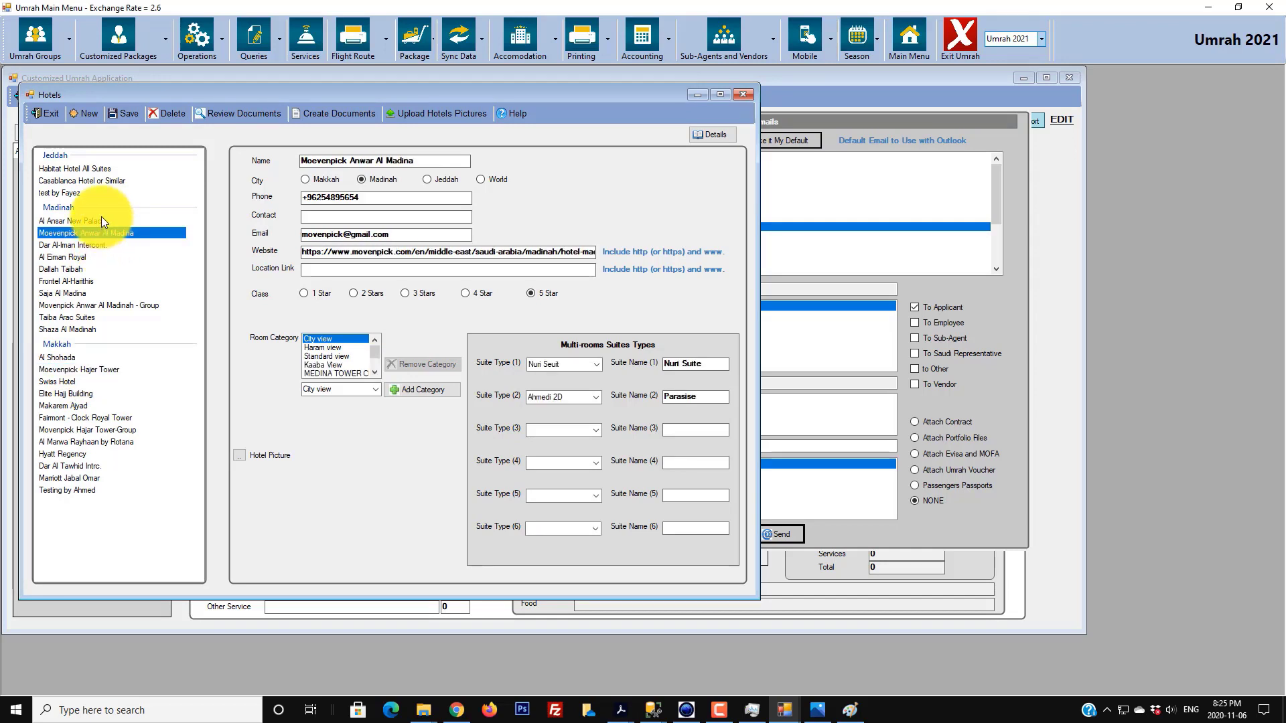
pyautogui.click(109, 231)
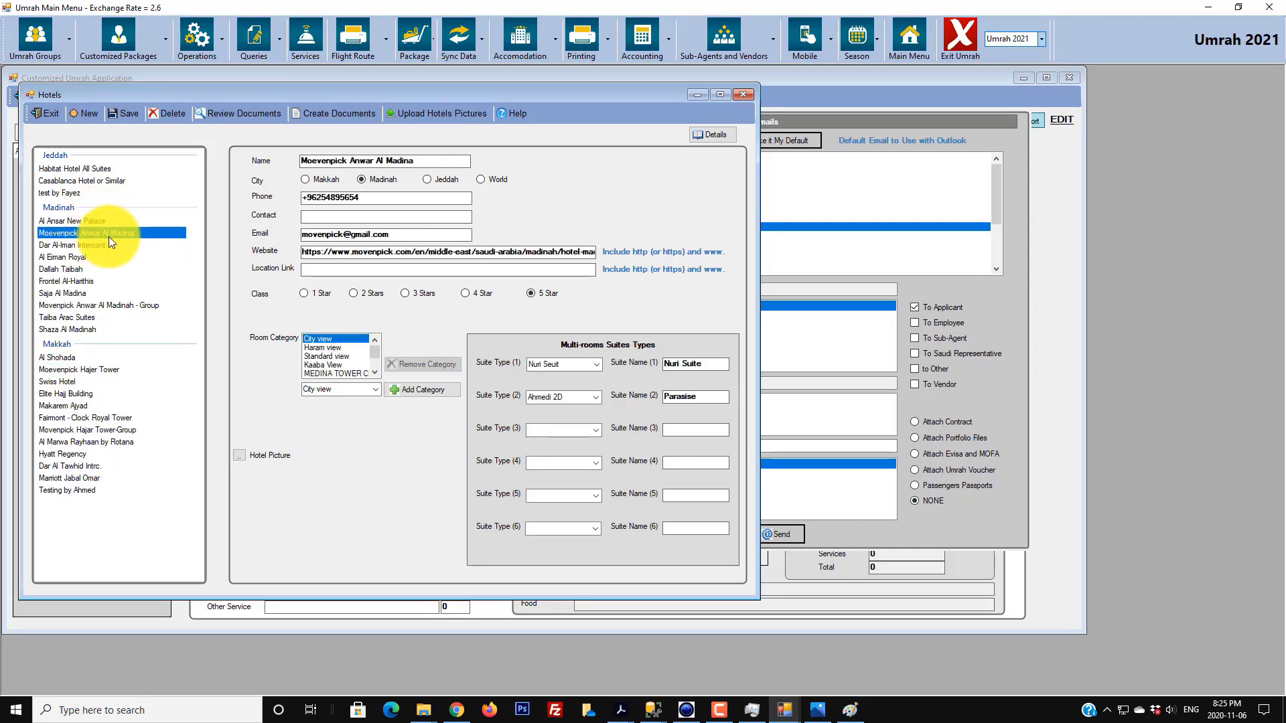
# - Set C:\surehajj-nuri\Hotel_images\42.jpg as its hotel picture and save the record
pyautogui.click(238, 456)
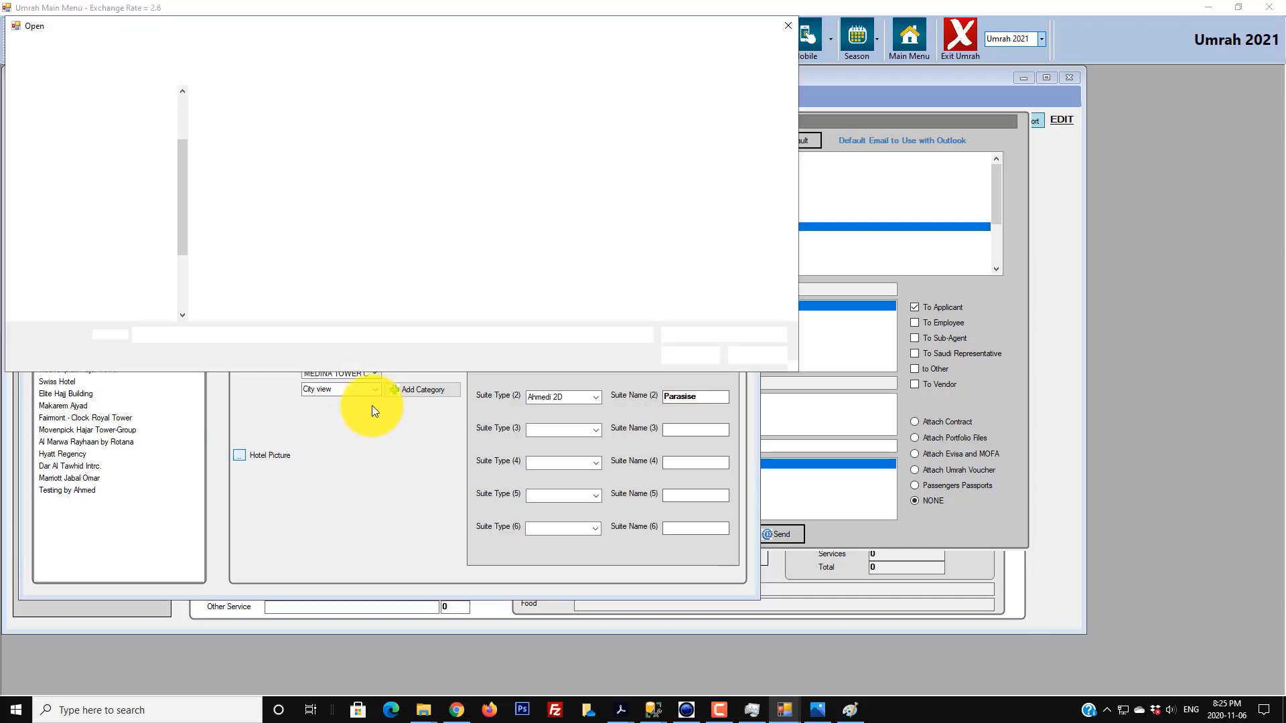
pyautogui.moveTo(179, 152); pyautogui.dragTo(179, 189)
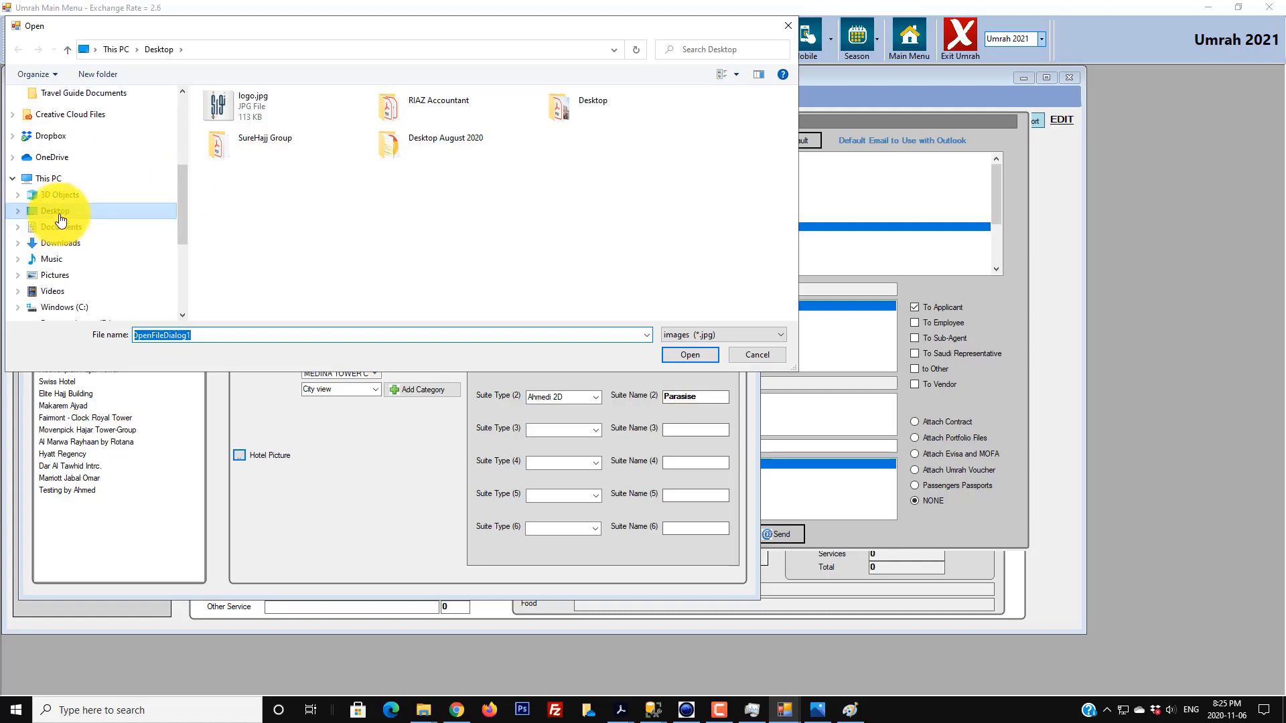
pyautogui.click(64, 306)
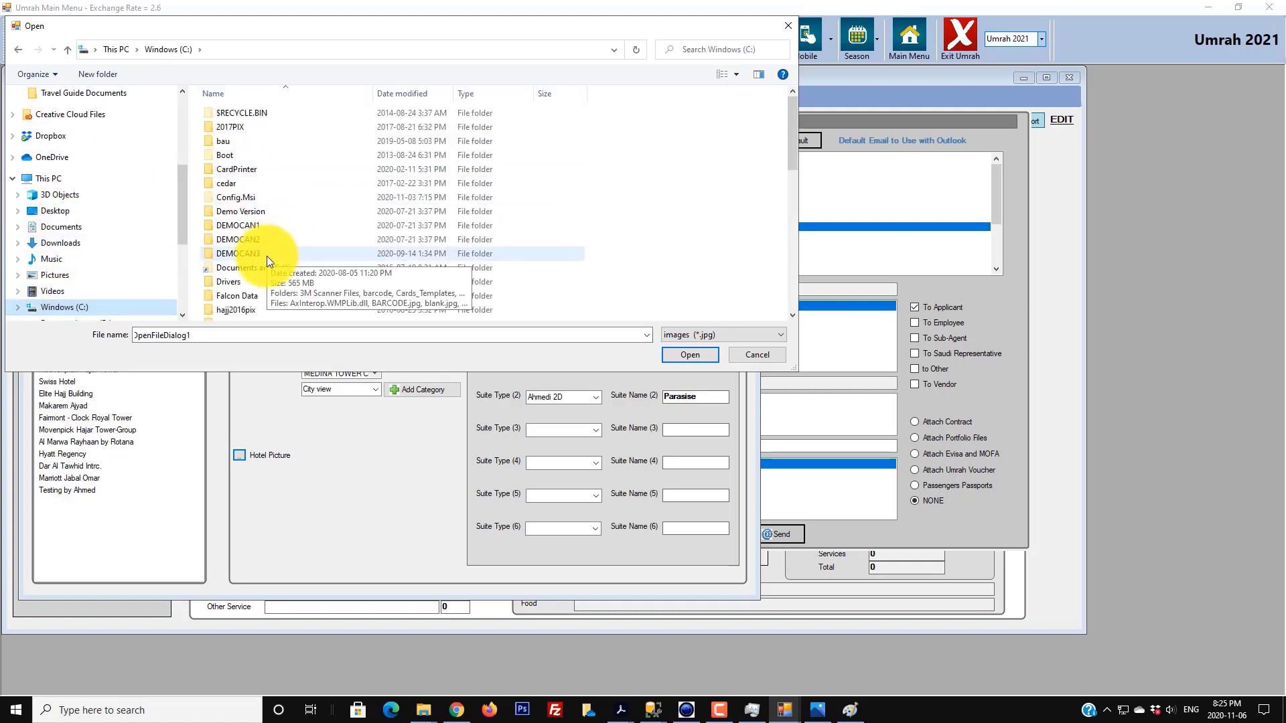
pyautogui.scroll(-5, 267, 256)
pyautogui.scroll(-4, 267, 271)
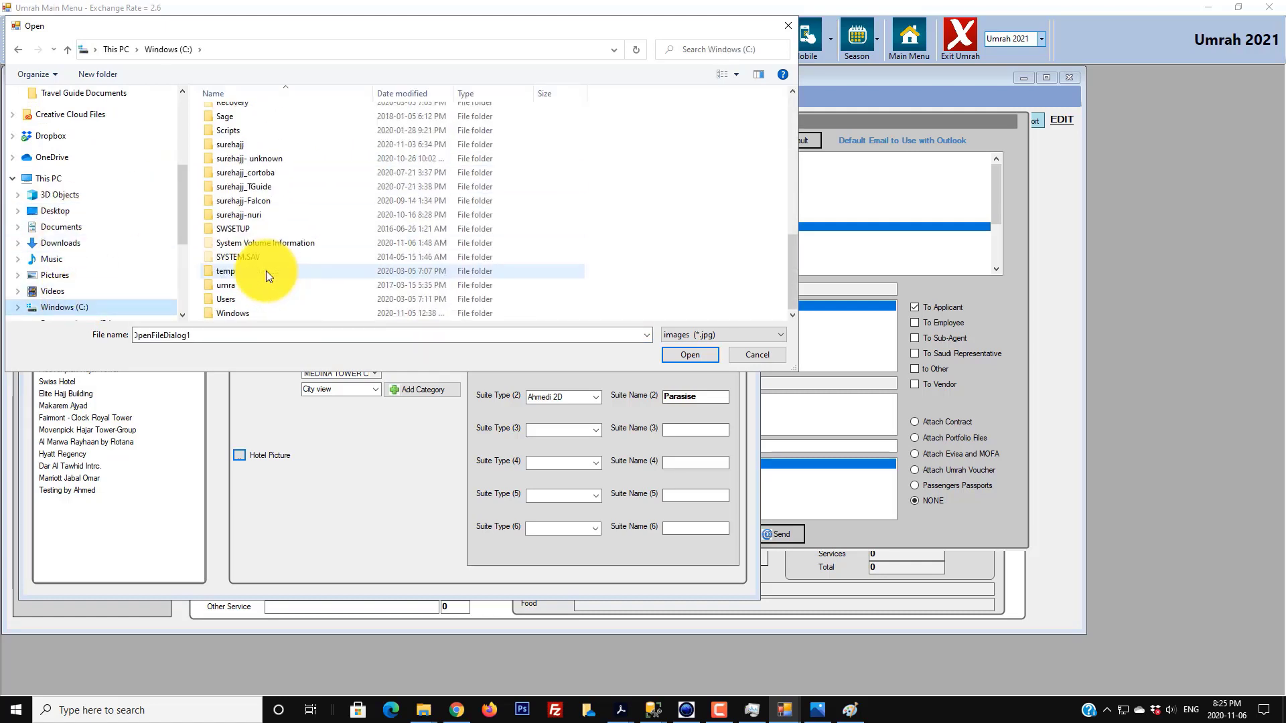
pyautogui.doubleClick(257, 214)
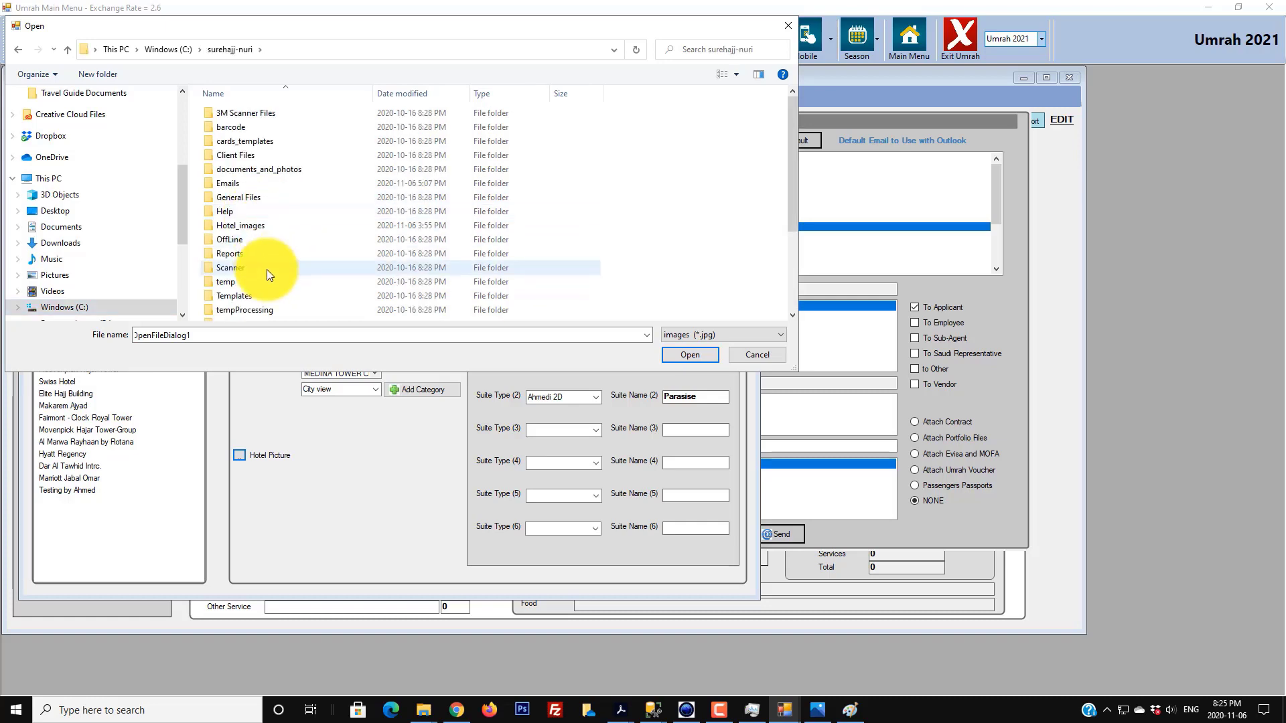
pyautogui.doubleClick(248, 225)
pyautogui.doubleClick(315, 131)
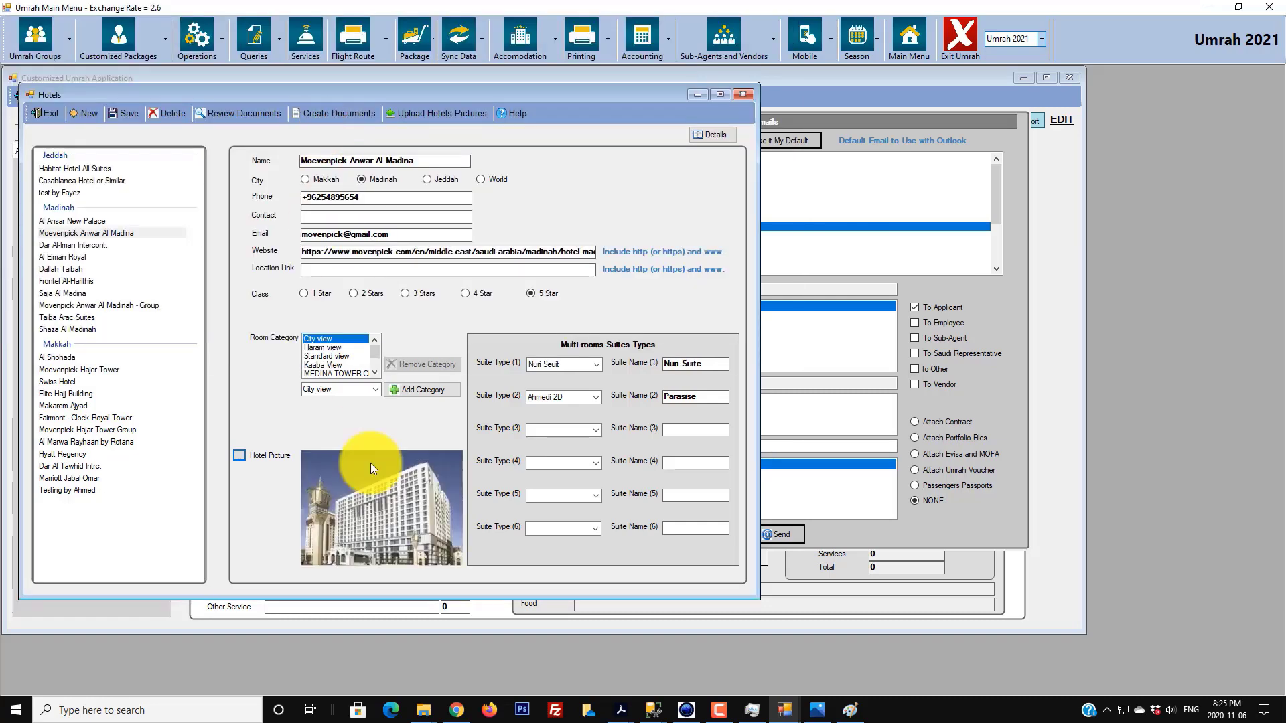
pyautogui.click(126, 114)
pyautogui.click(656, 392)
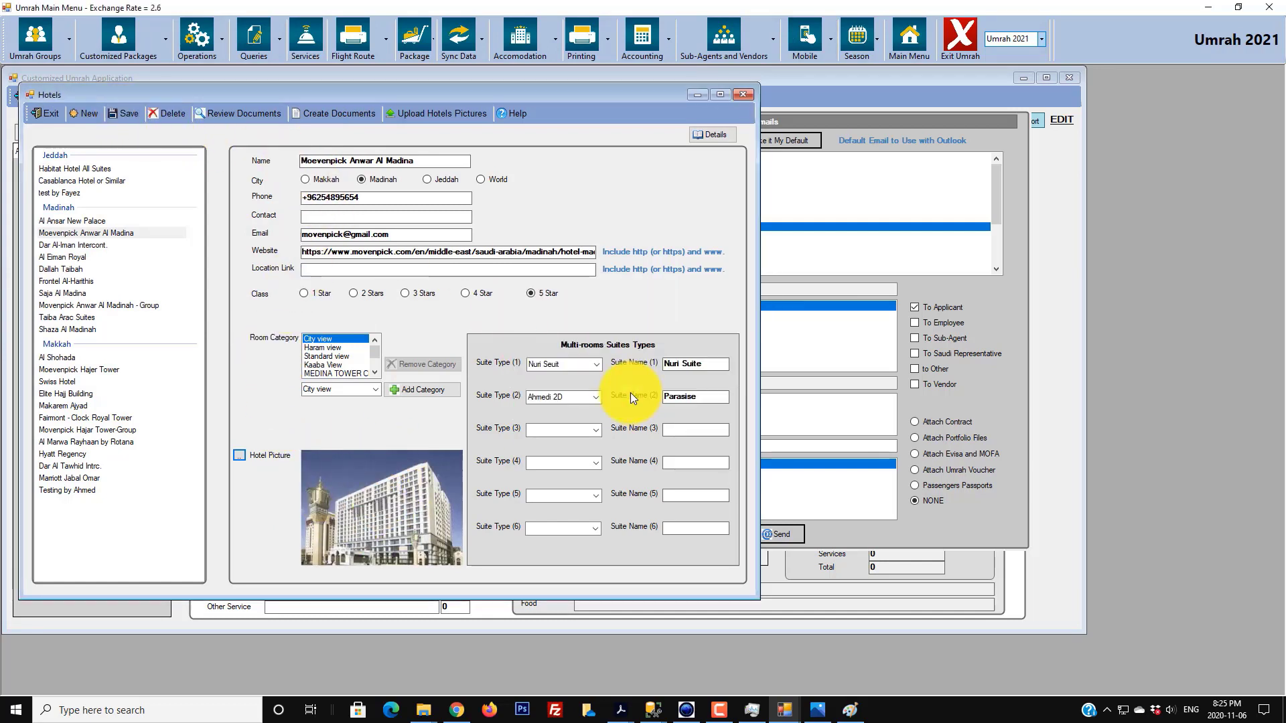
# - Give Moevenpick Hajer Tower the Desktop clock-tower photo and upload the hotel pictures
pyautogui.click(105, 369)
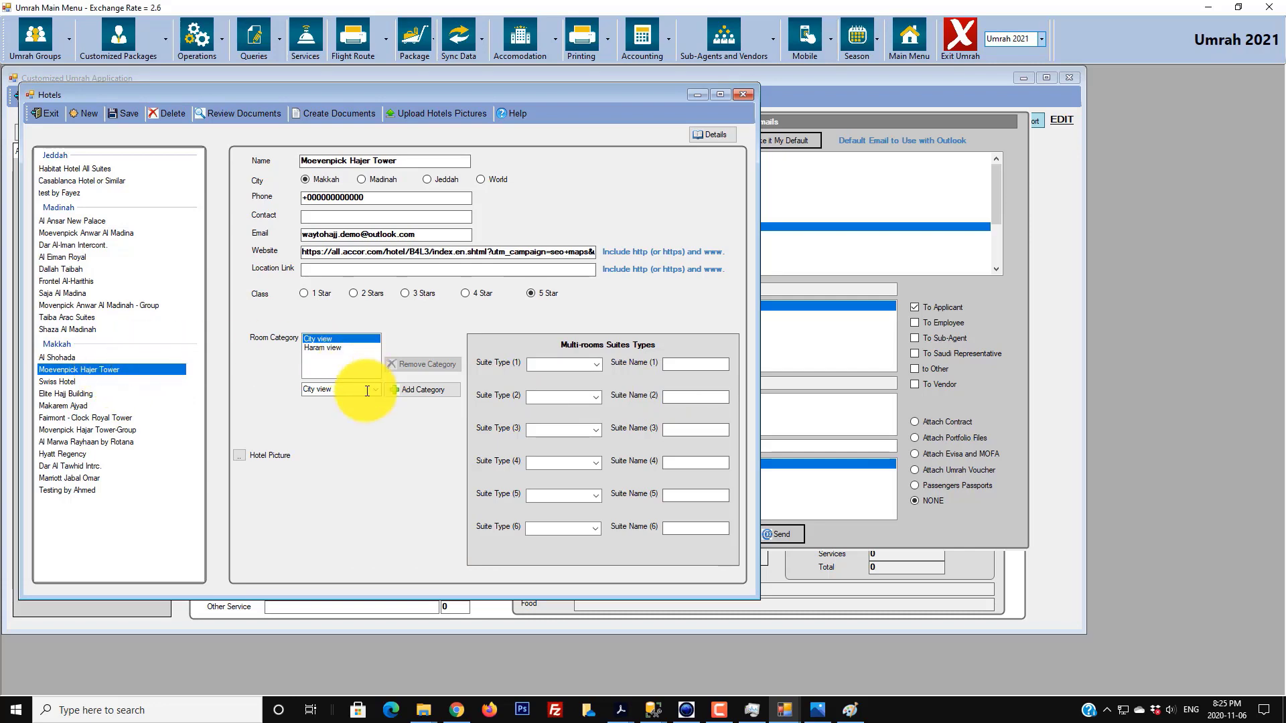
pyautogui.click(243, 457)
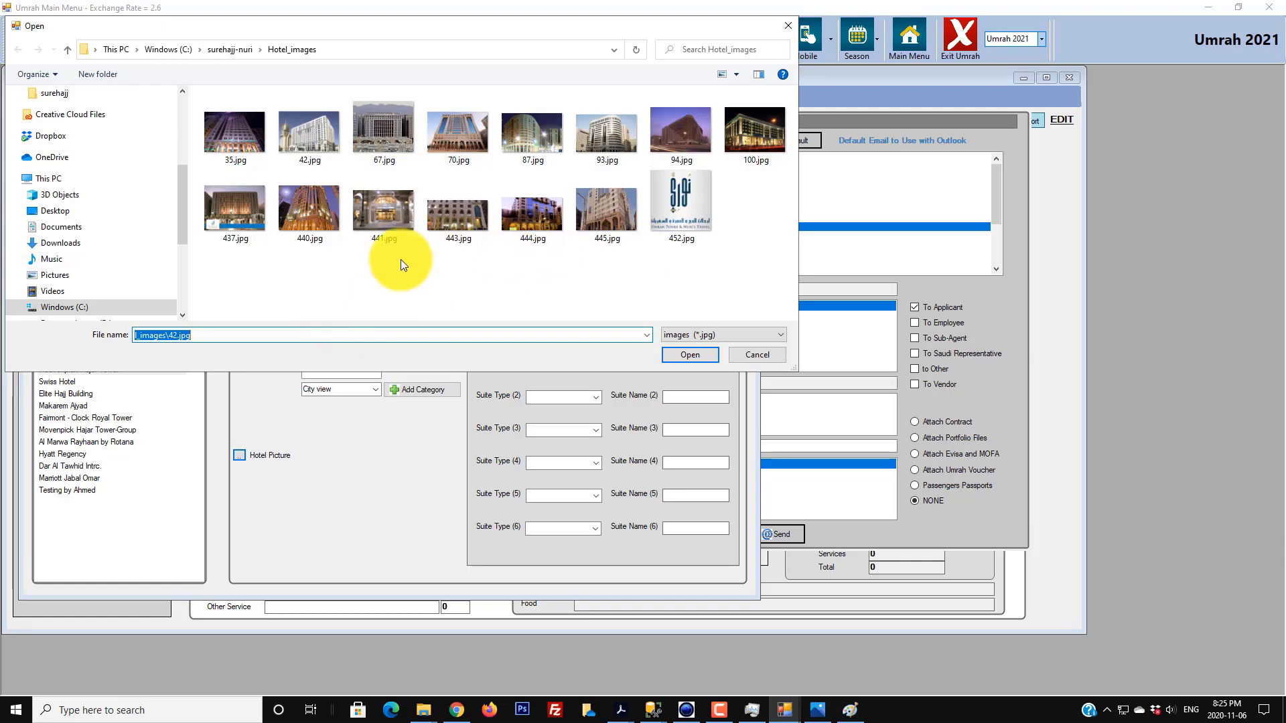
pyautogui.click(79, 213)
pyautogui.doubleClick(303, 108)
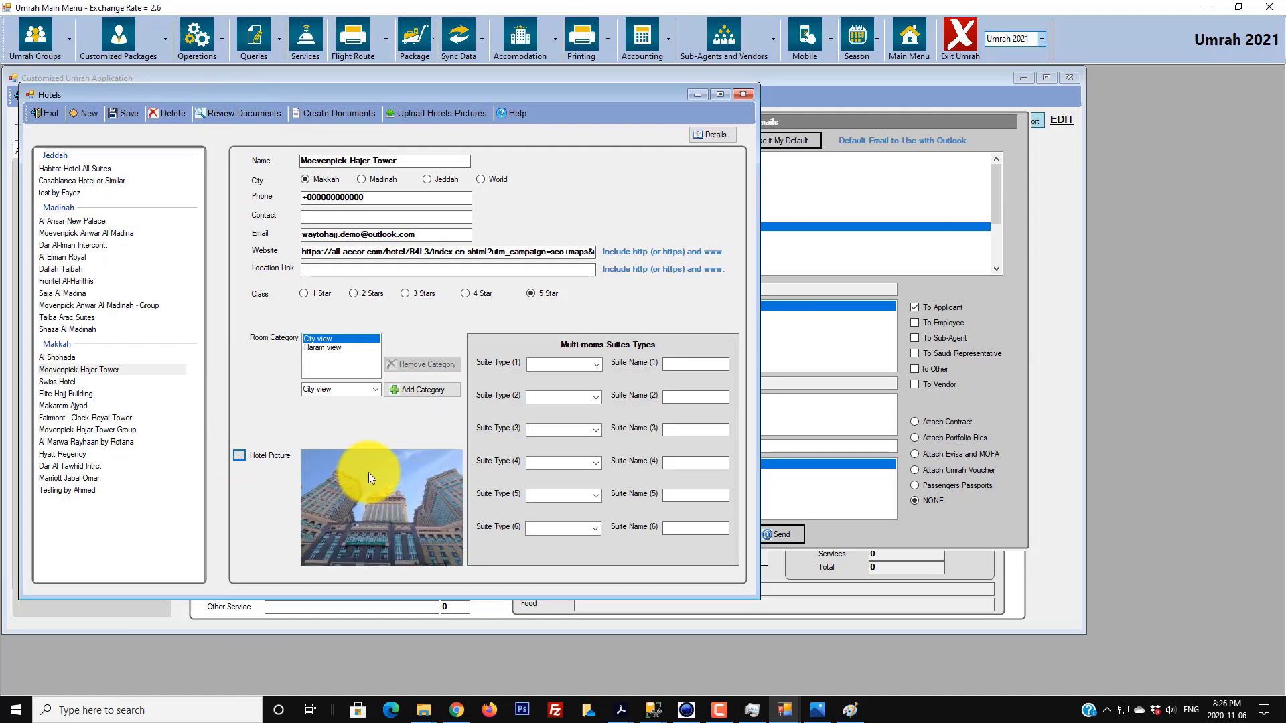
pyautogui.click(473, 114)
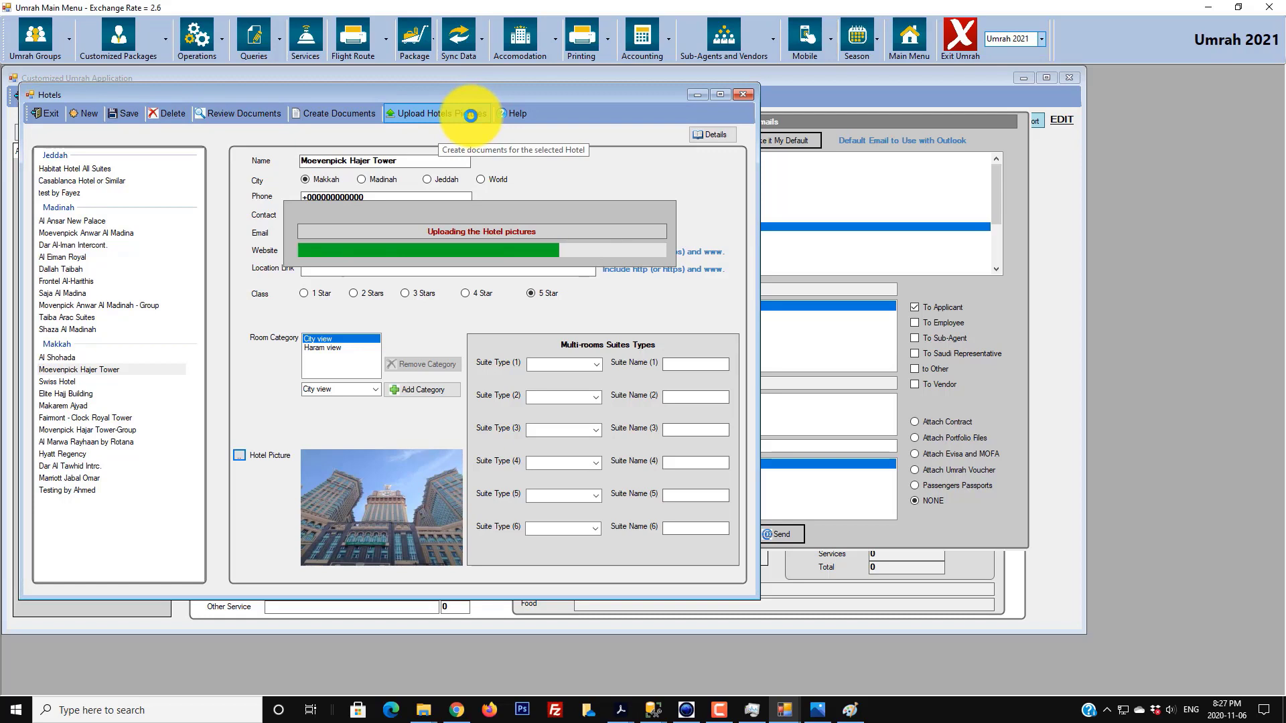
pyautogui.click(629, 392)
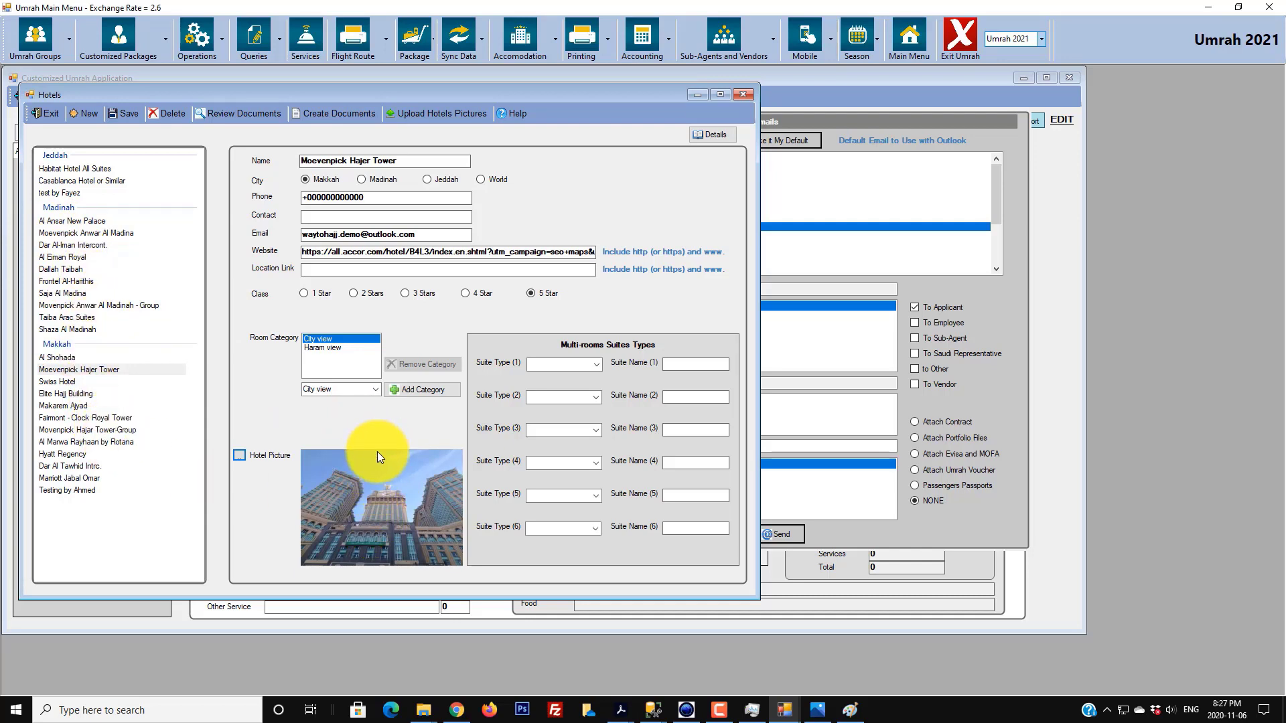
# - Bring Chrome forward and reload the client portal application page
pyautogui.click(456, 708)
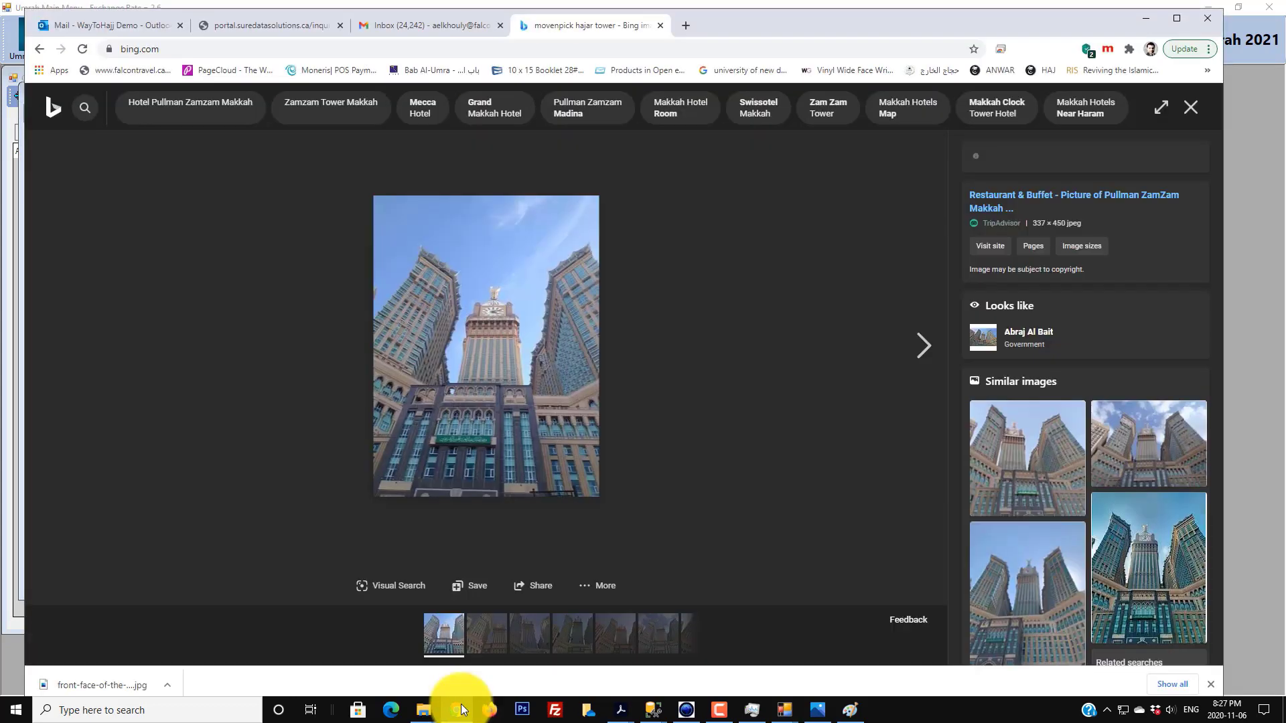
pyautogui.click(404, 24)
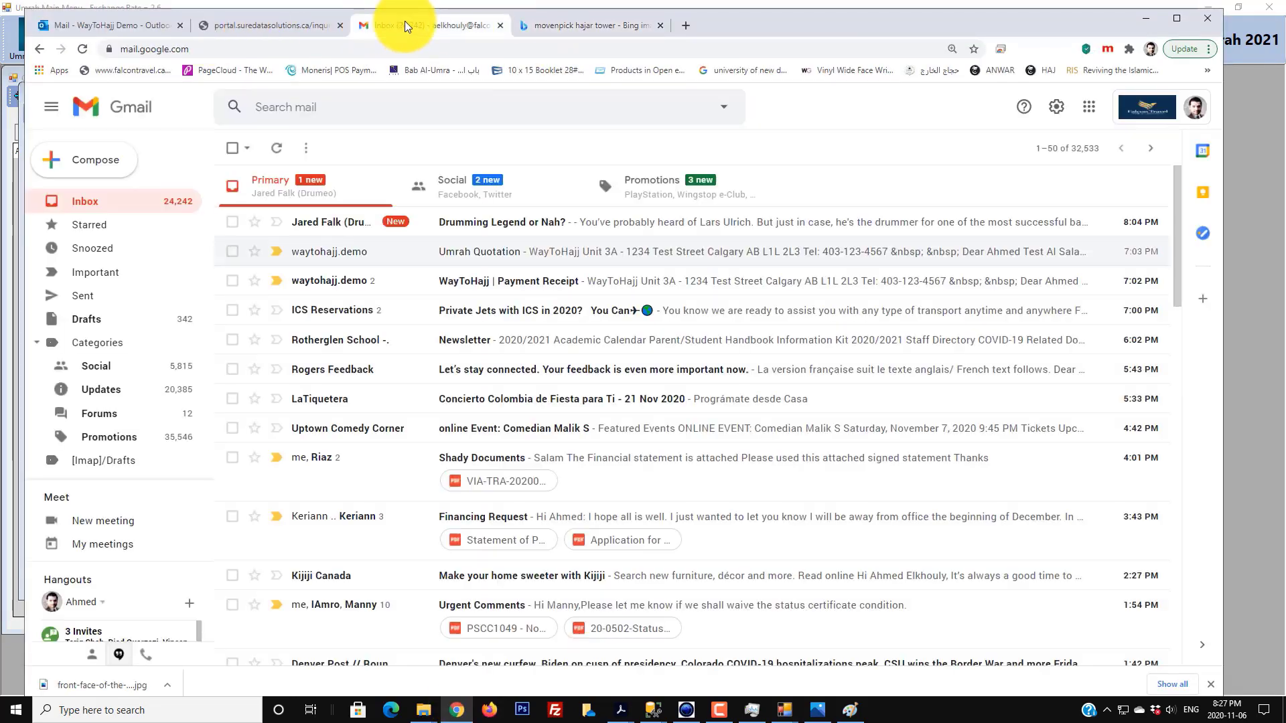
pyautogui.click(256, 24)
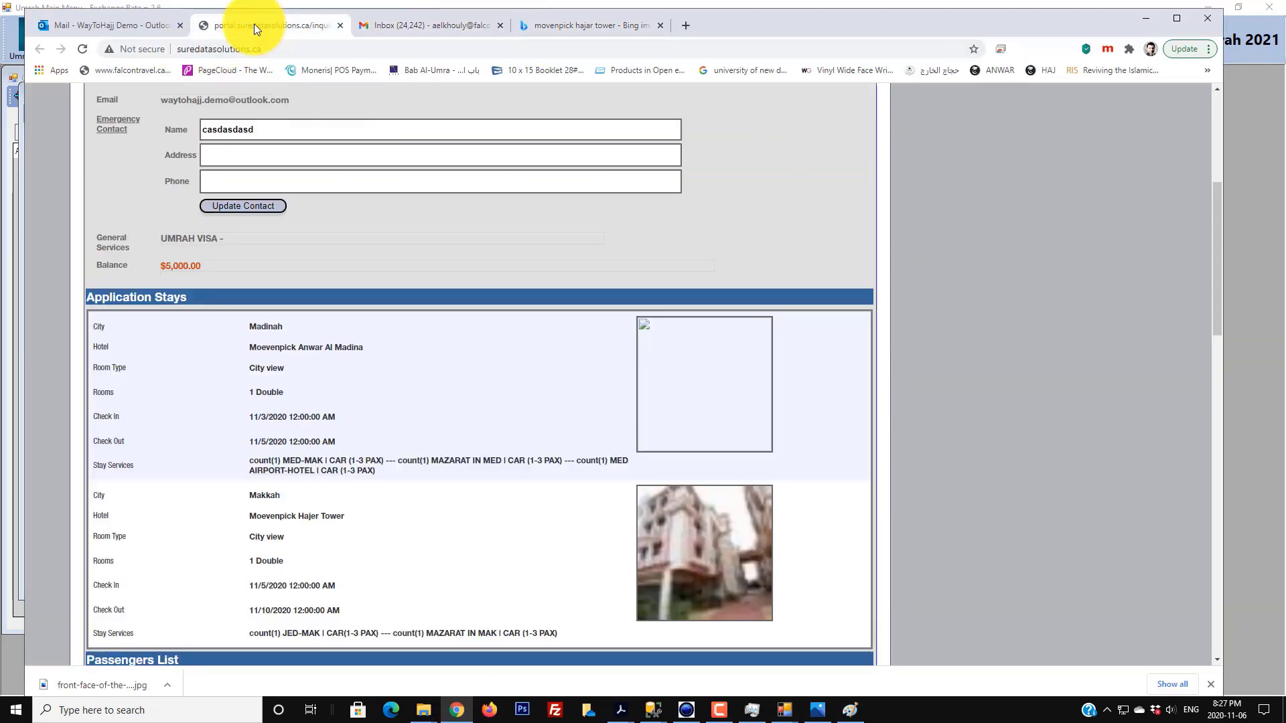
pyautogui.click(82, 49)
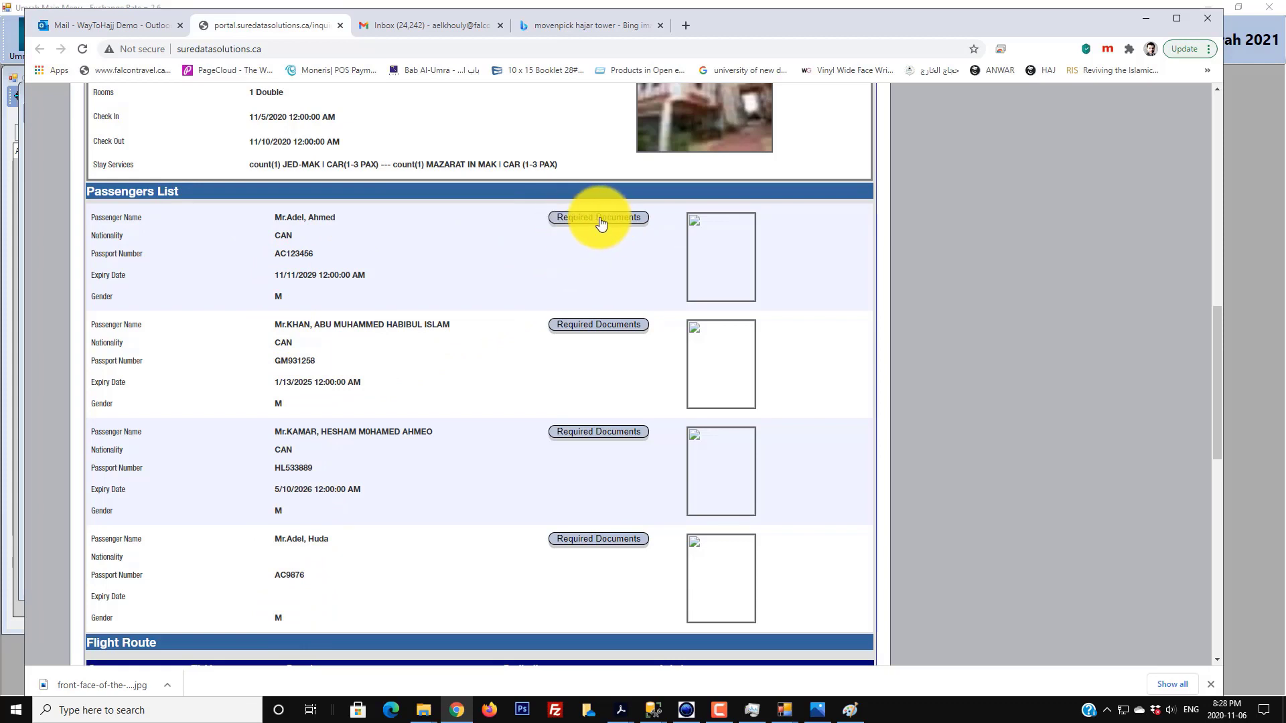
# - Review the first passenger's required document statuses, then go back to the Passengers List
pyautogui.click(618, 219)
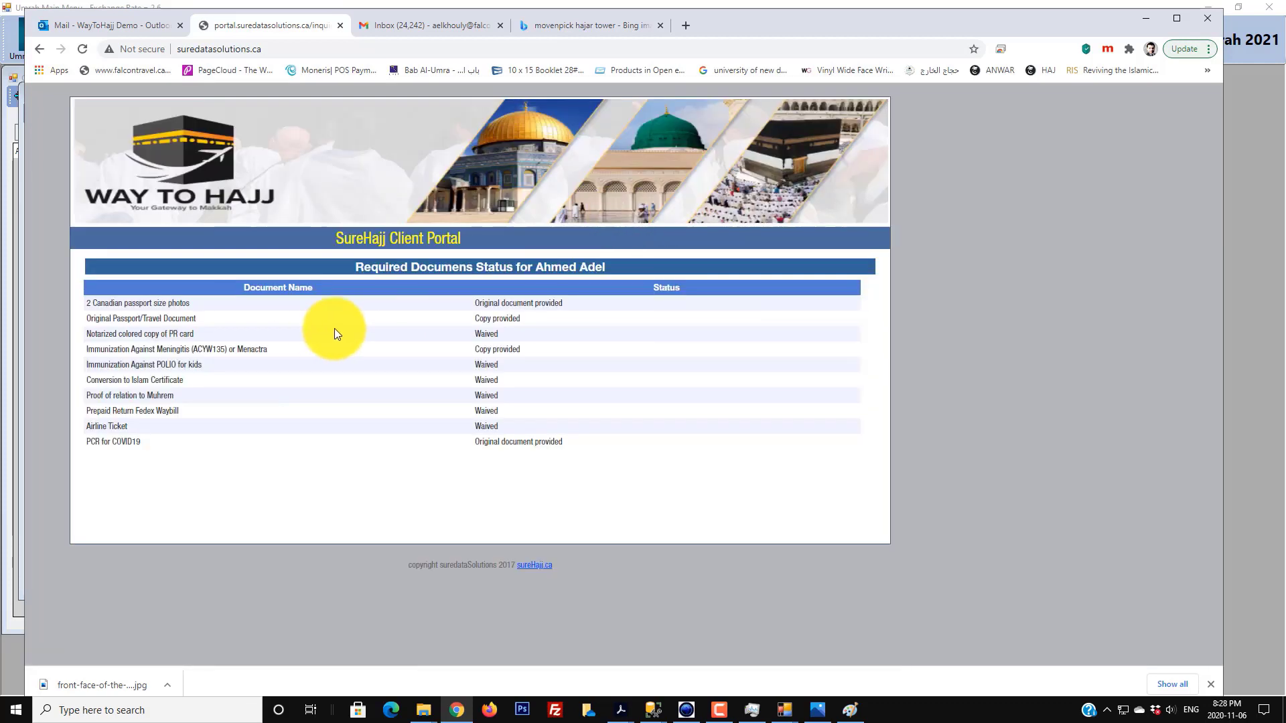
pyautogui.moveTo(179, 303); pyautogui.dragTo(192, 441)
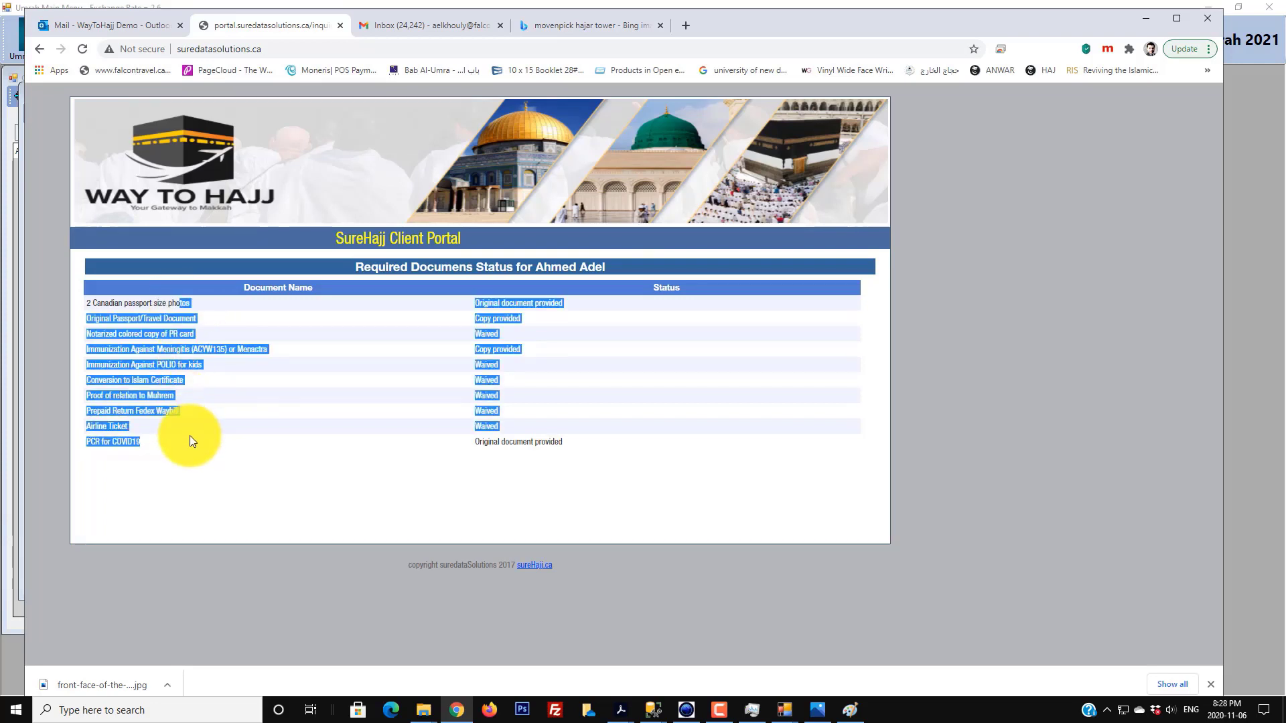
pyautogui.click(187, 426)
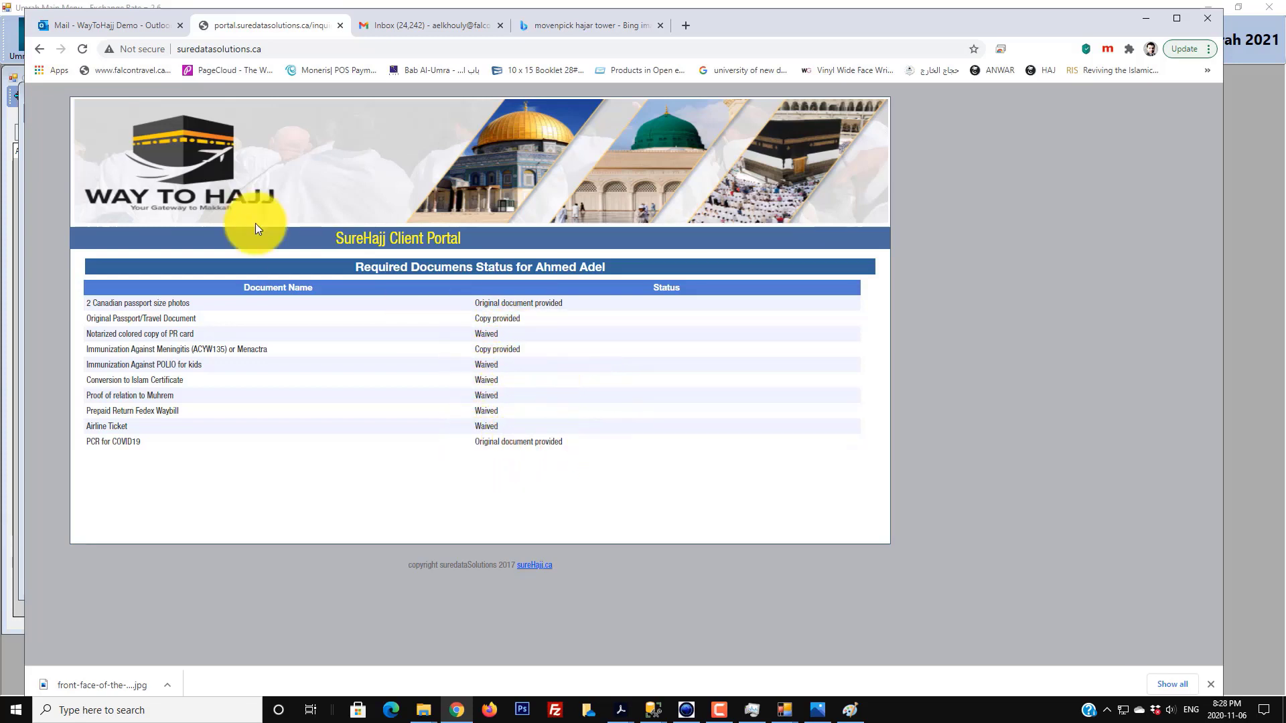
pyautogui.click(39, 46)
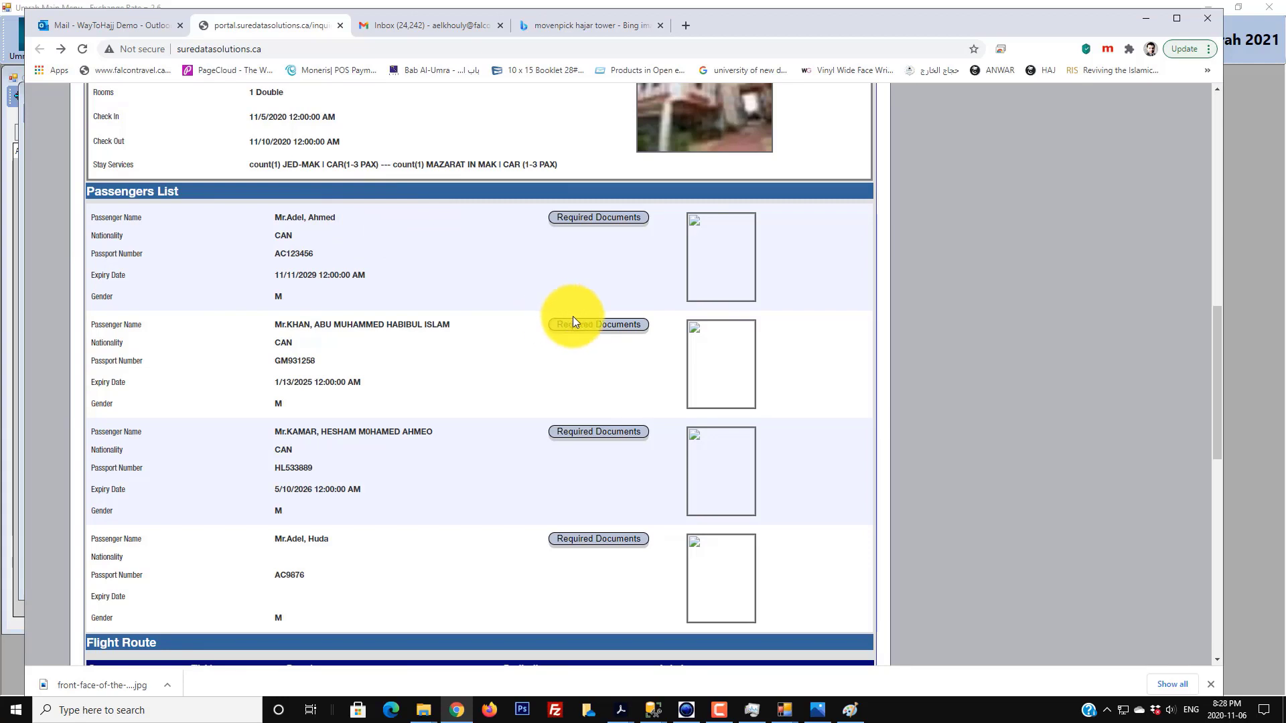
# - Confirm every second-passenger document shows NOT provided, then return to SureHajj's Hotels window
pyautogui.click(626, 324)
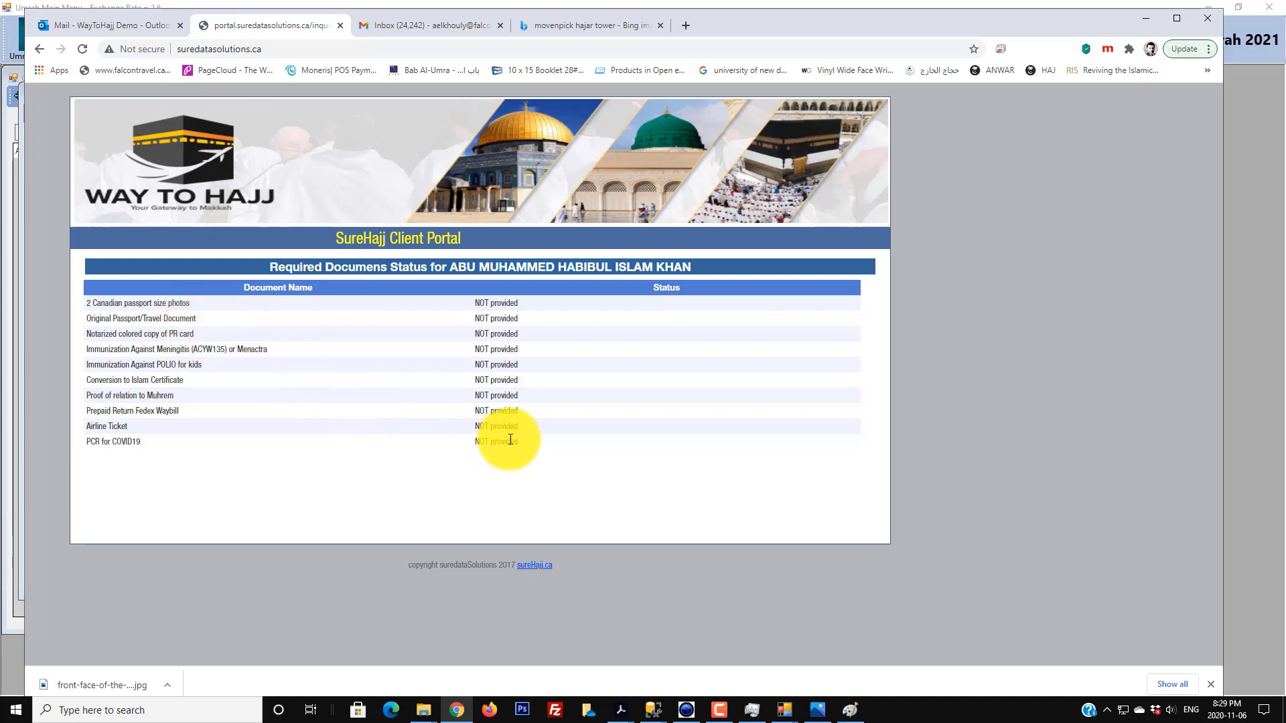
pyautogui.moveTo(519, 442); pyautogui.dragTo(456, 303)
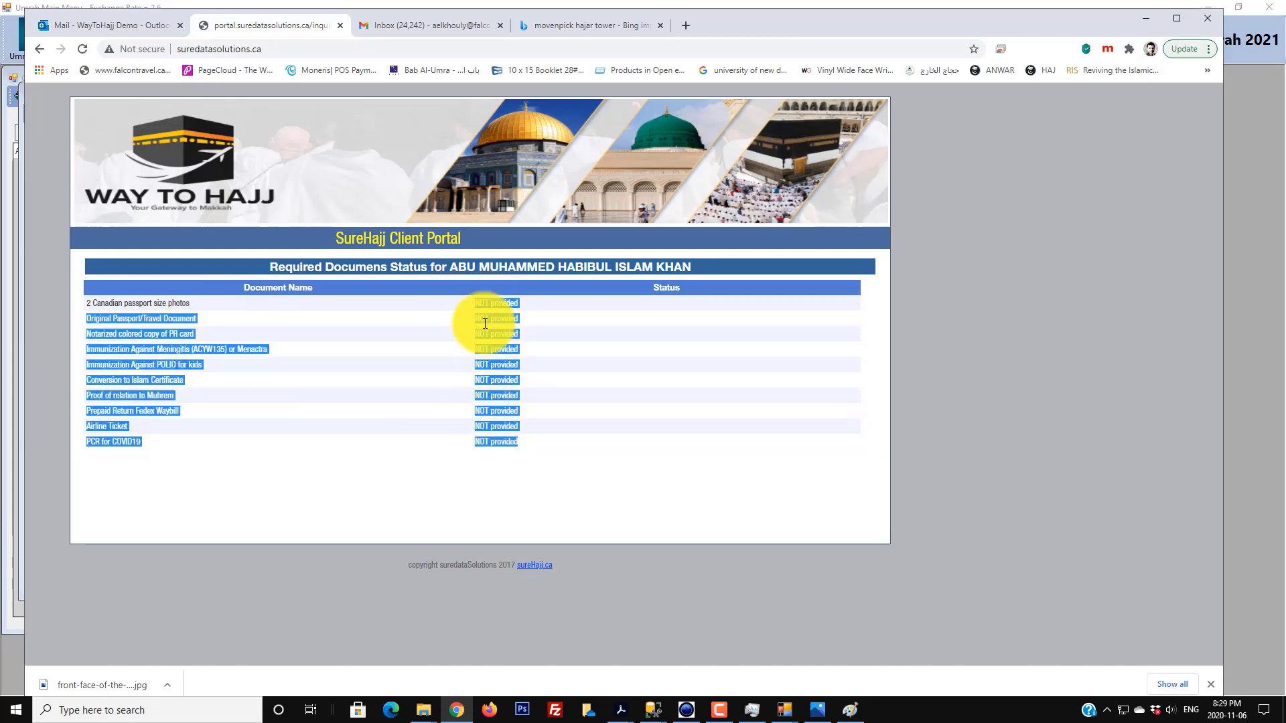
pyautogui.click(435, 315)
pyautogui.click(43, 52)
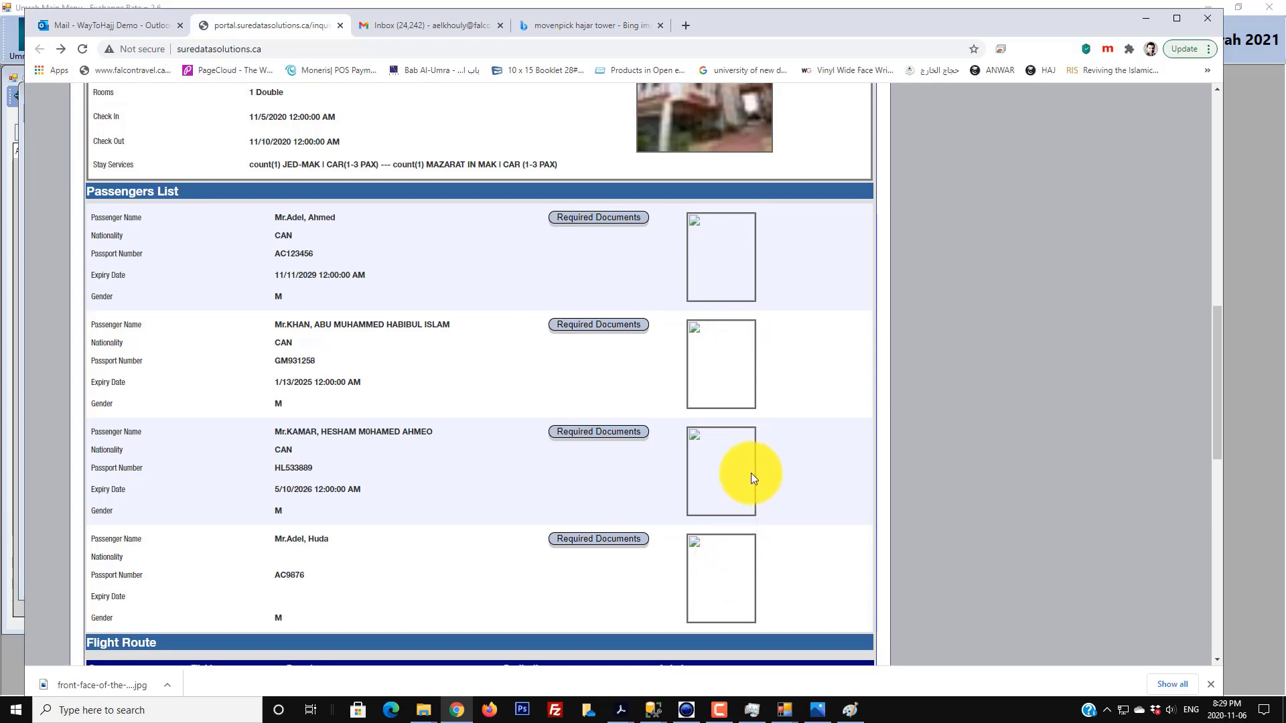
pyautogui.click(1245, 122)
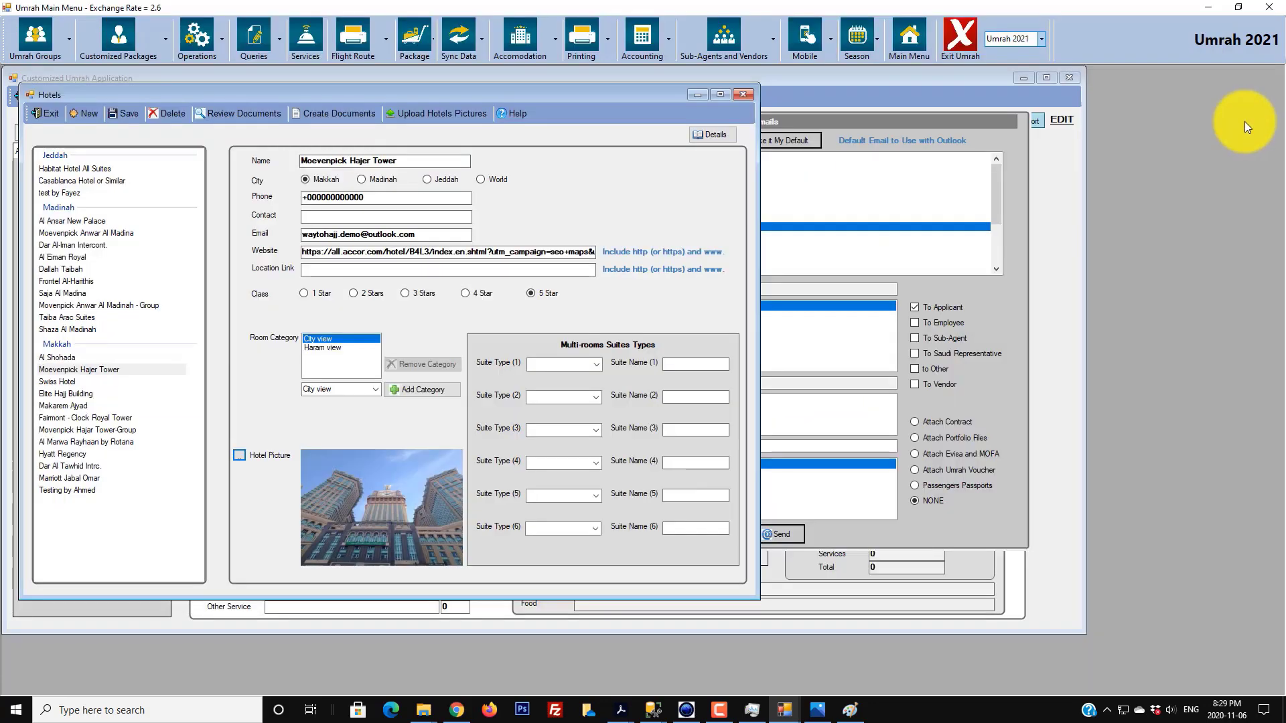
# - Close Hotels, reload application 20446, and view each of its four passengers' passport details
pyautogui.click(743, 94)
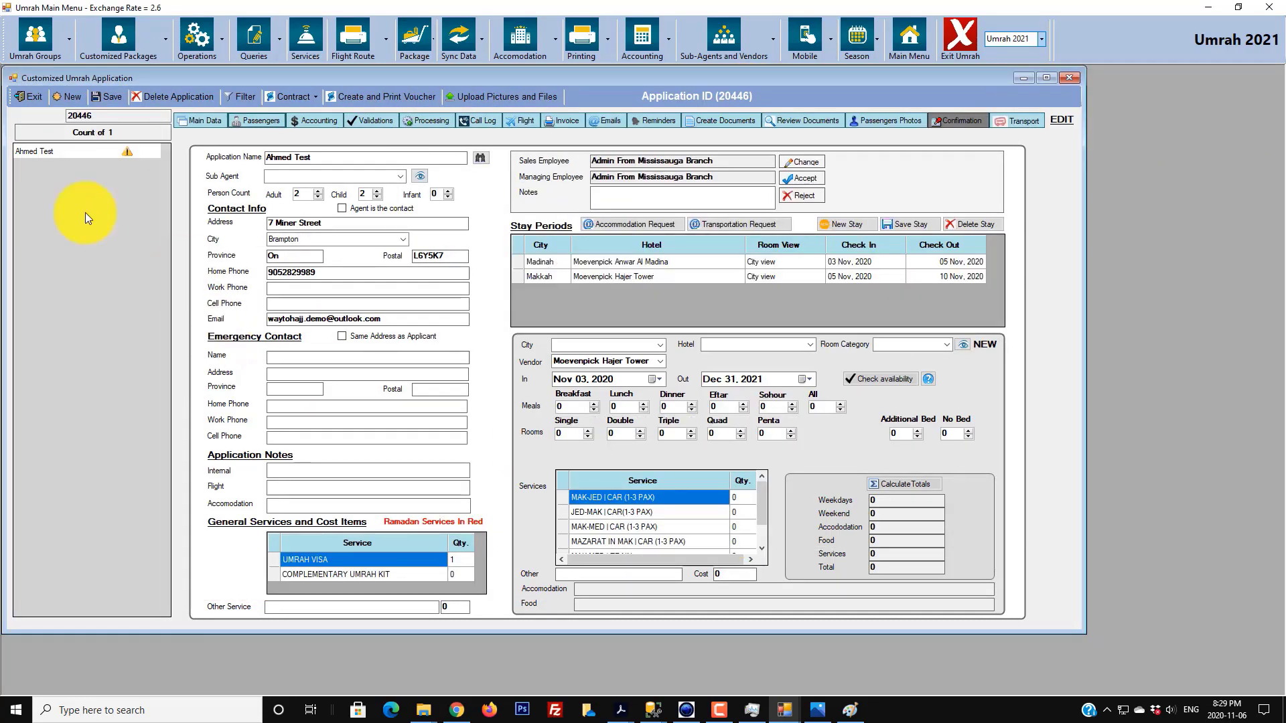
pyautogui.click(77, 151)
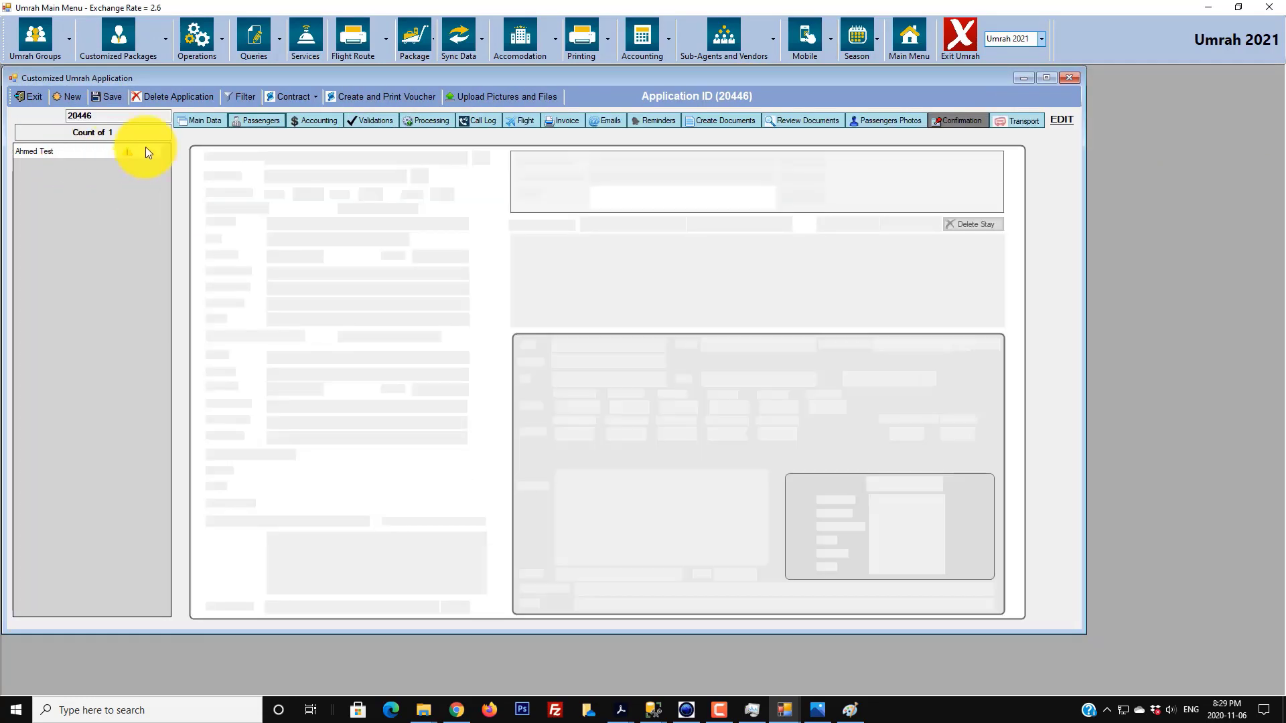
pyautogui.click(256, 120)
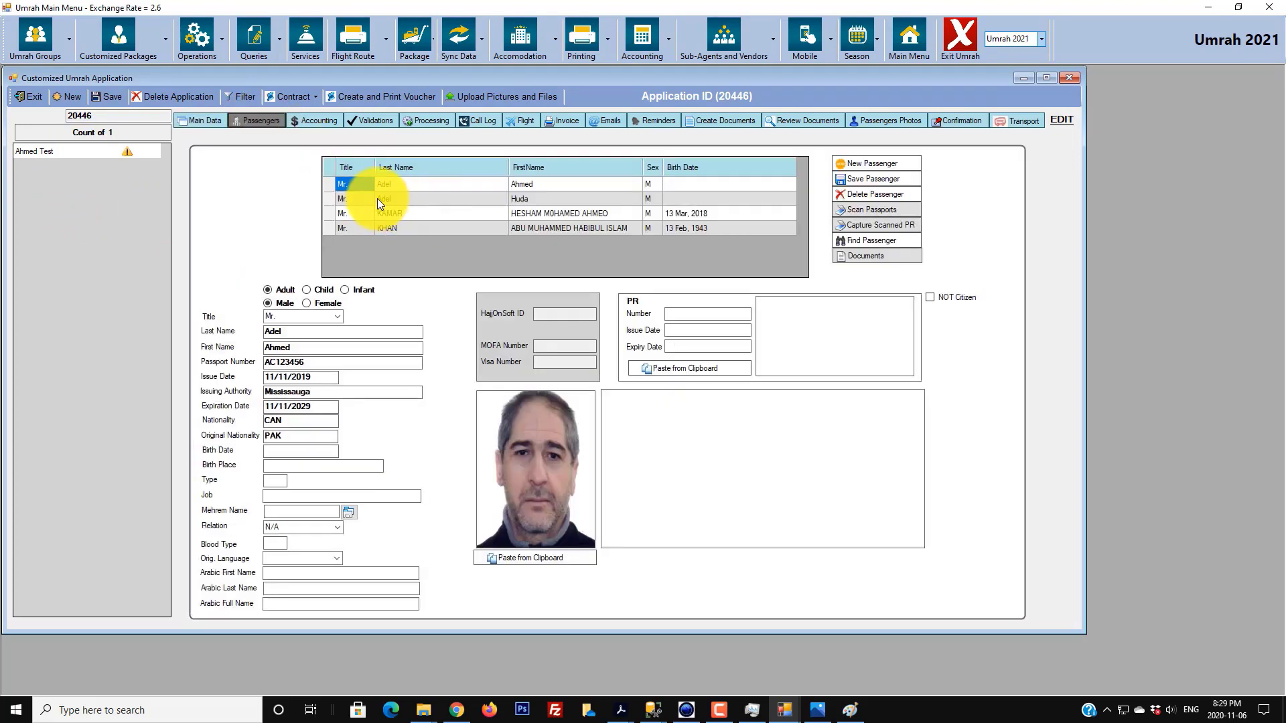
pyautogui.click(329, 199)
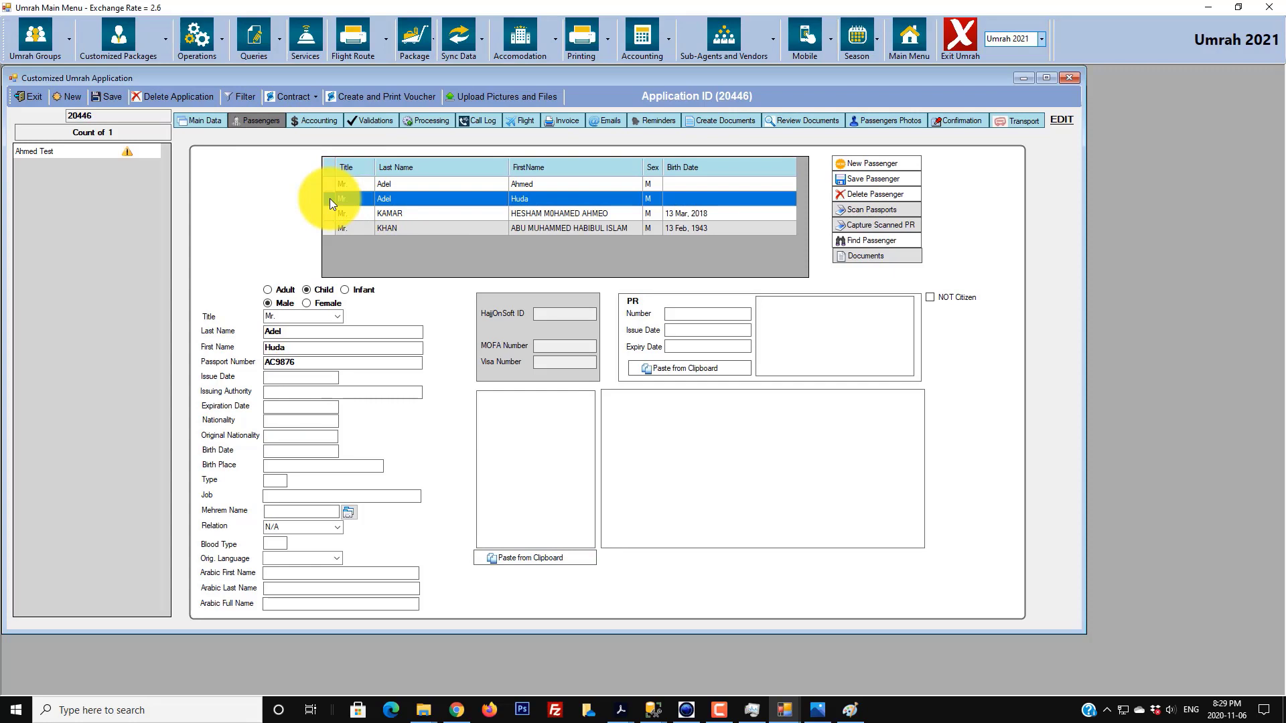
pyautogui.click(330, 214)
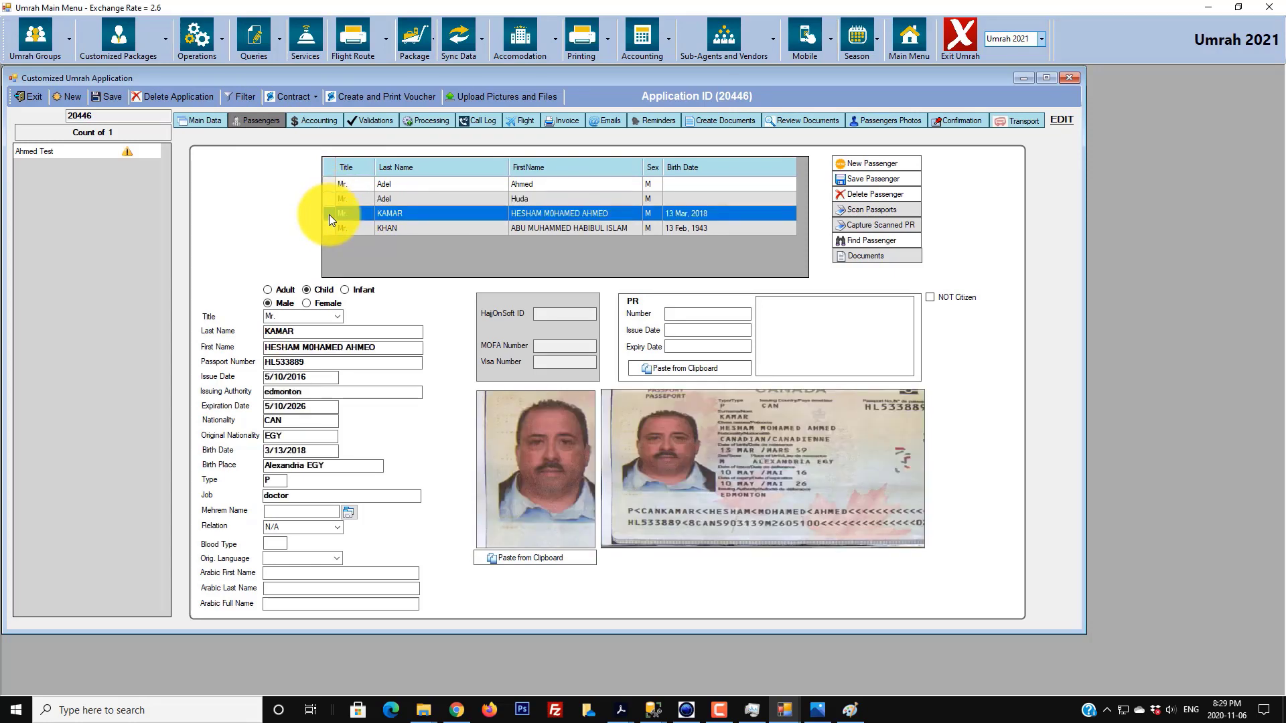
pyautogui.click(328, 229)
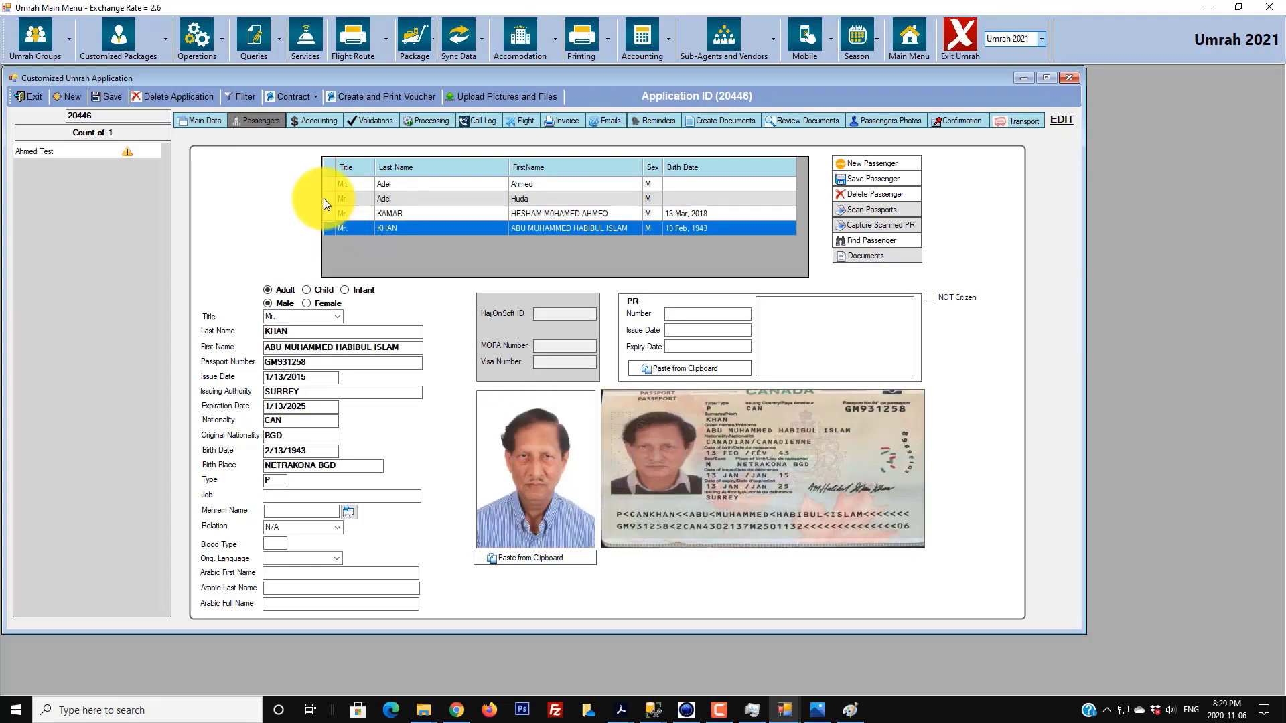
pyautogui.click(325, 199)
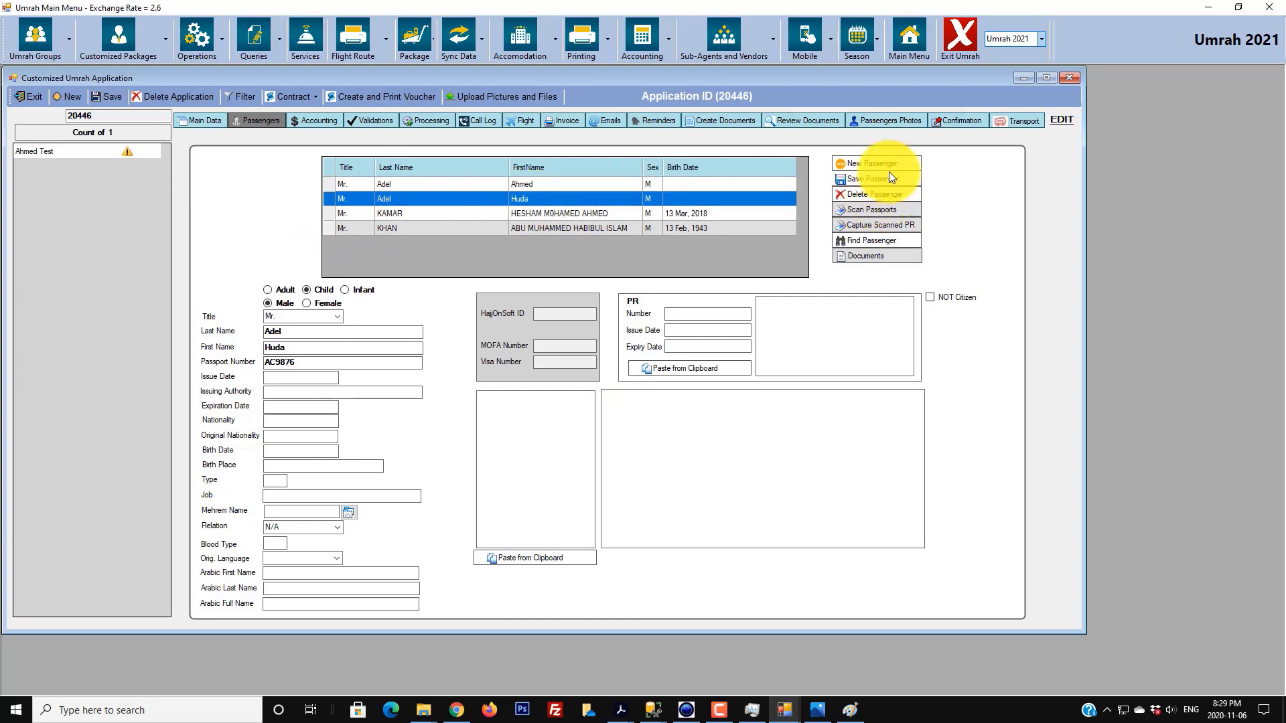
# - Pick the headscarf portrait from Pictures as the second passenger's photo
pyautogui.click(895, 119)
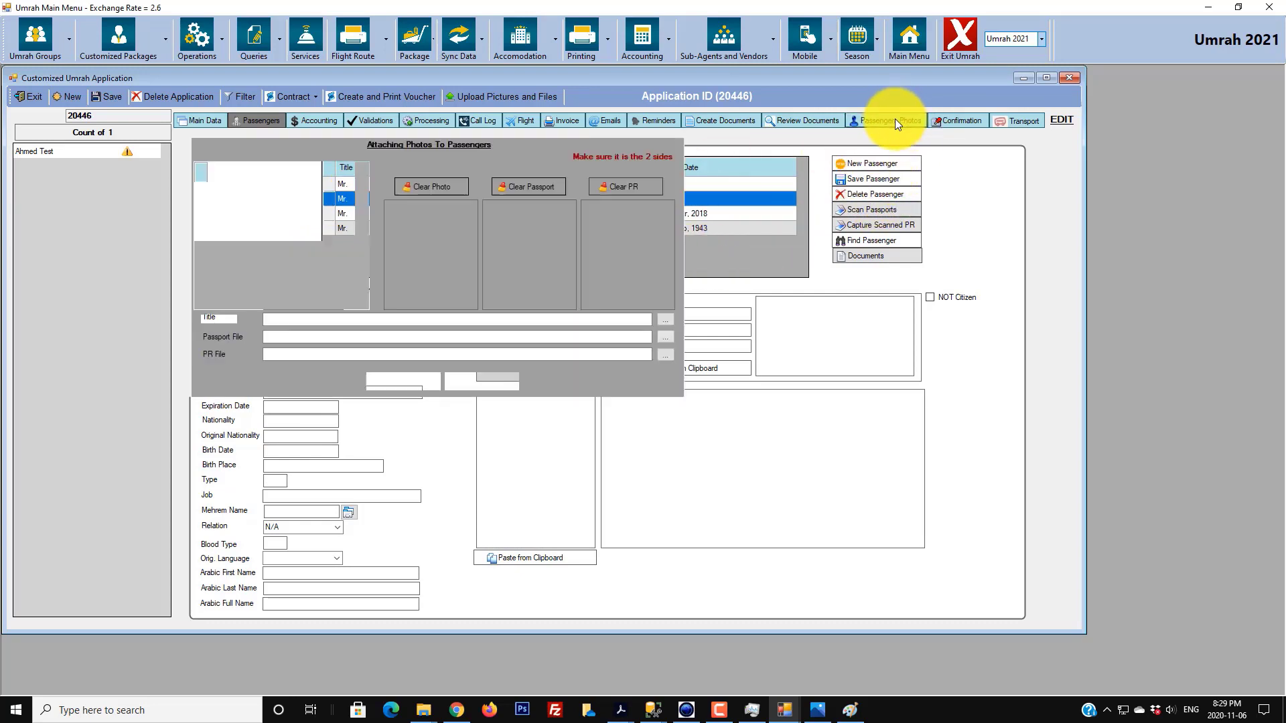
pyautogui.click(307, 204)
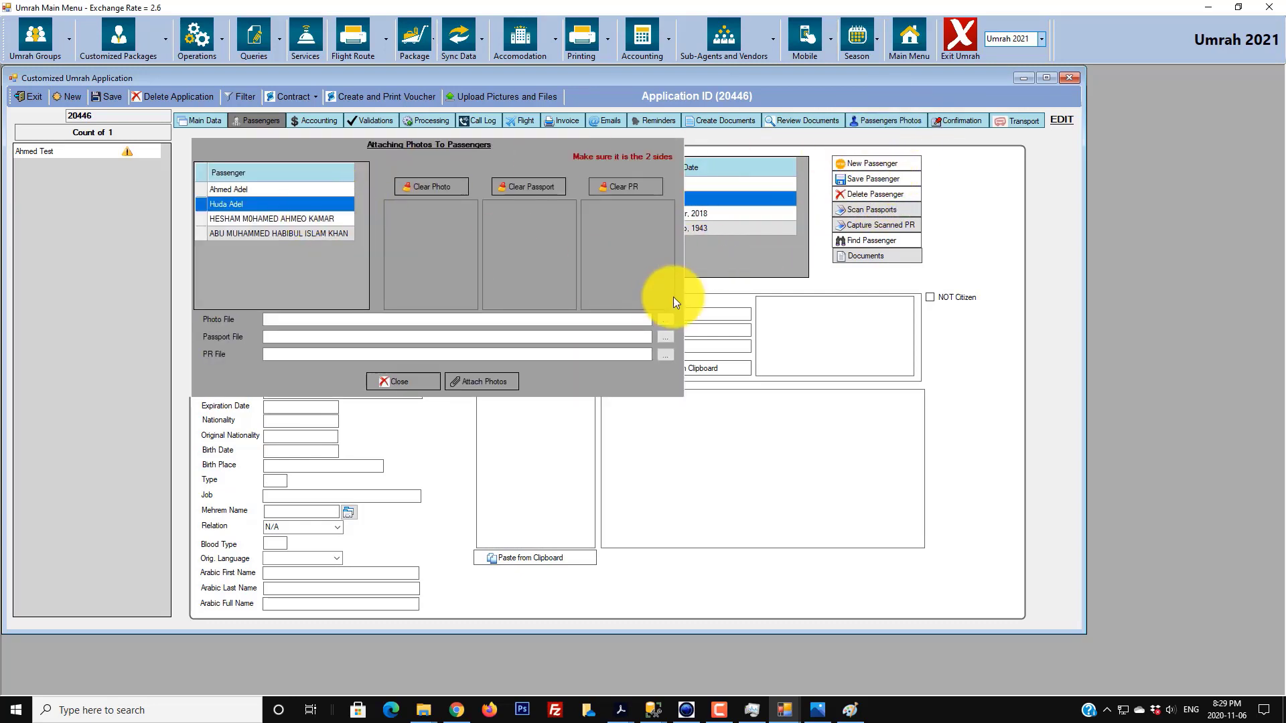
pyautogui.click(666, 320)
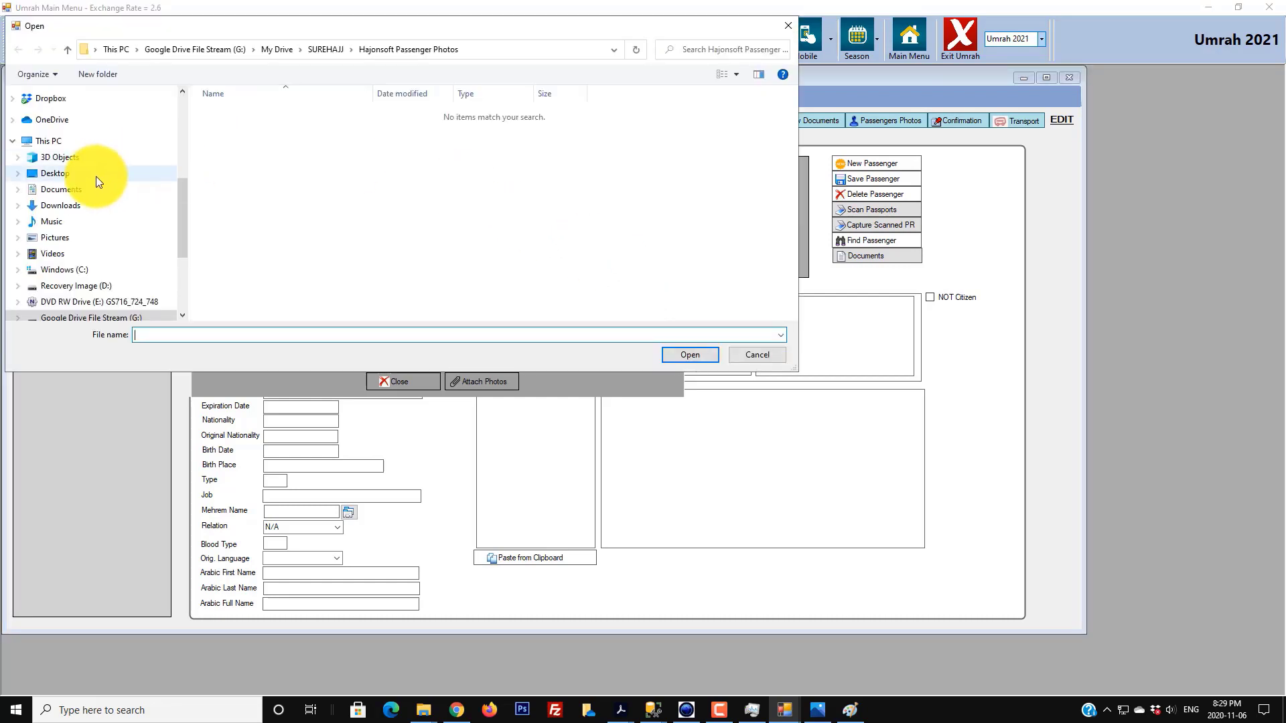
pyautogui.scroll(3, 67, 201)
pyautogui.scroll(2, 130, 208)
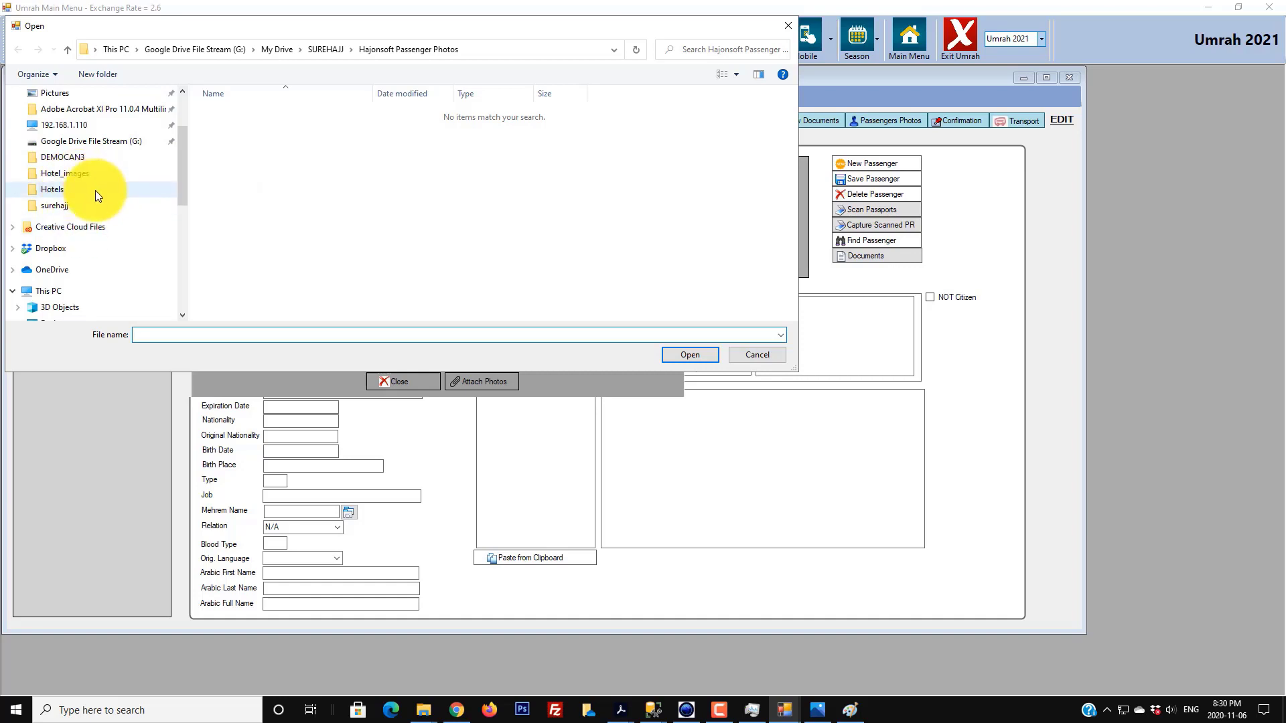
pyautogui.scroll(3, 95, 190)
pyautogui.scroll(-2, 99, 173)
pyautogui.scroll(1, 100, 174)
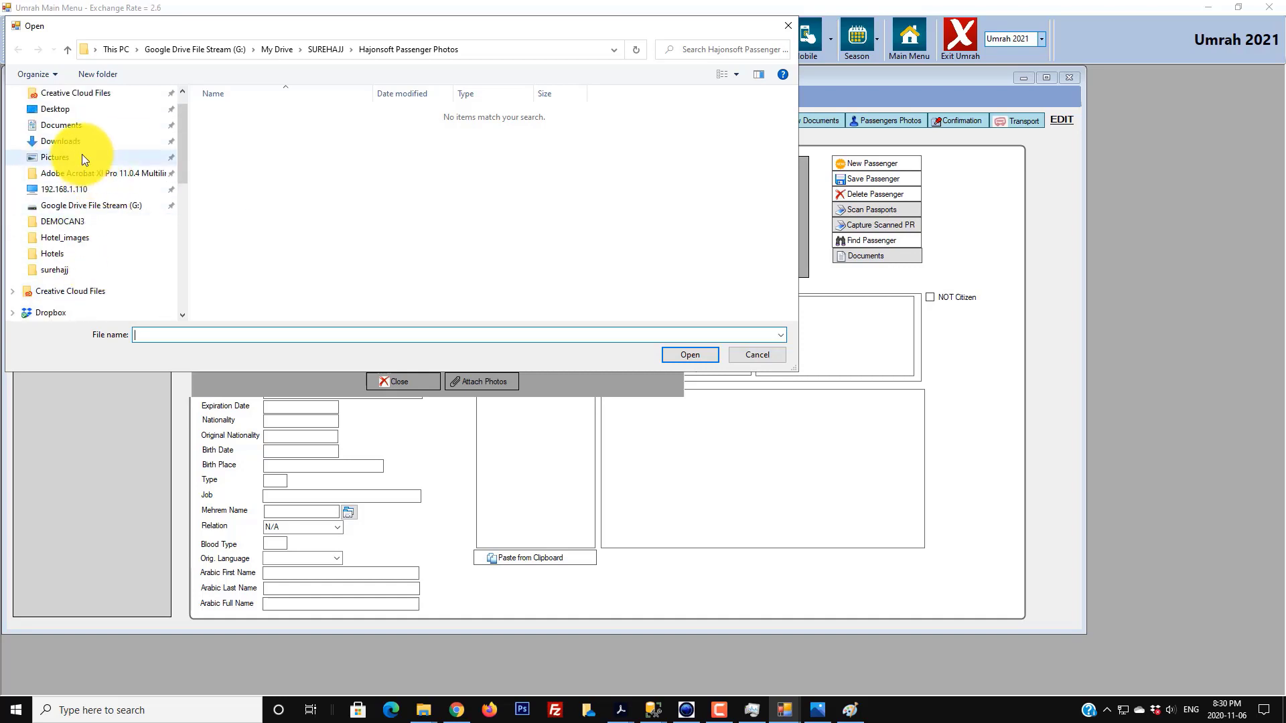
pyautogui.click(82, 155)
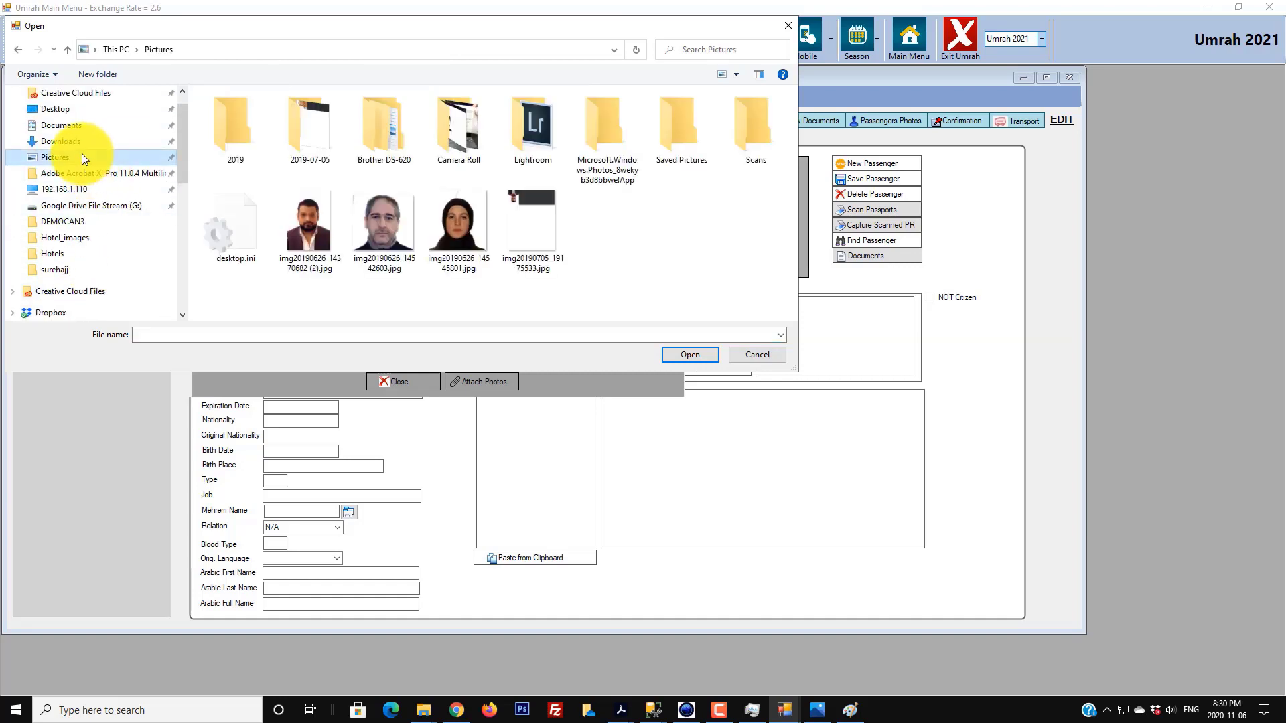
pyautogui.doubleClick(460, 235)
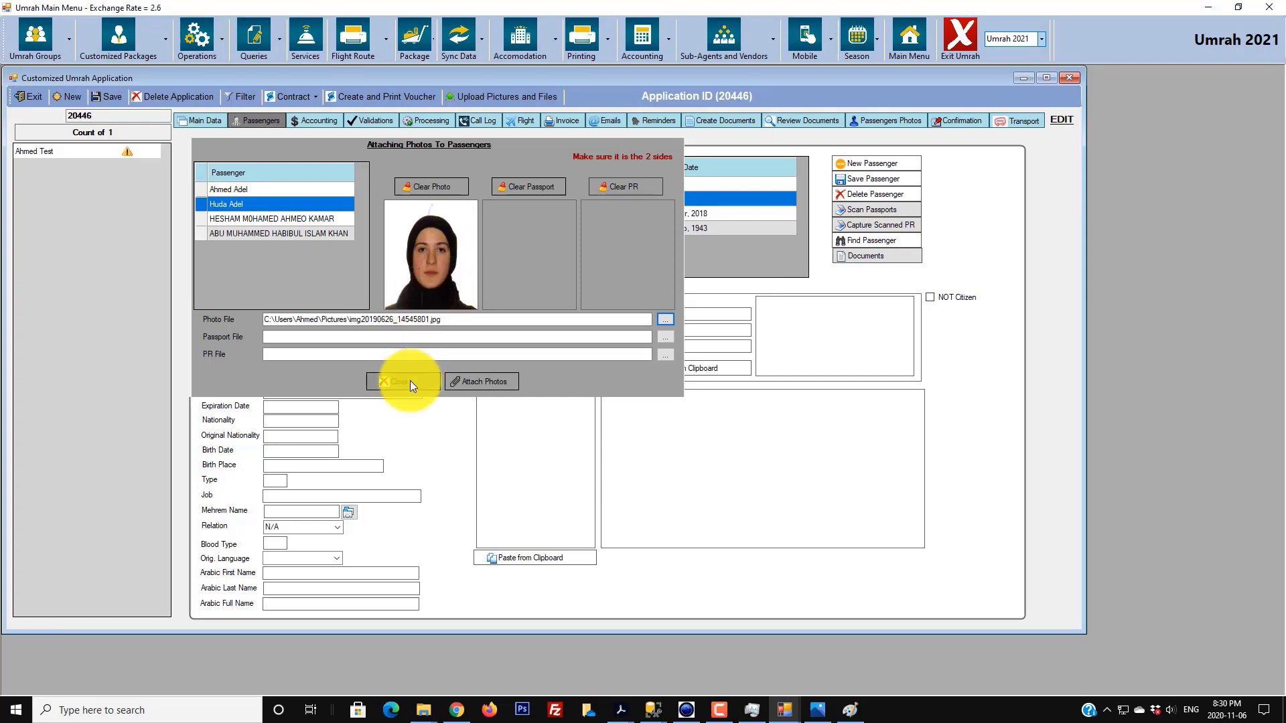
# - Attach the photo, close the panel, and upload application 20446's pictures and files
pyautogui.click(484, 383)
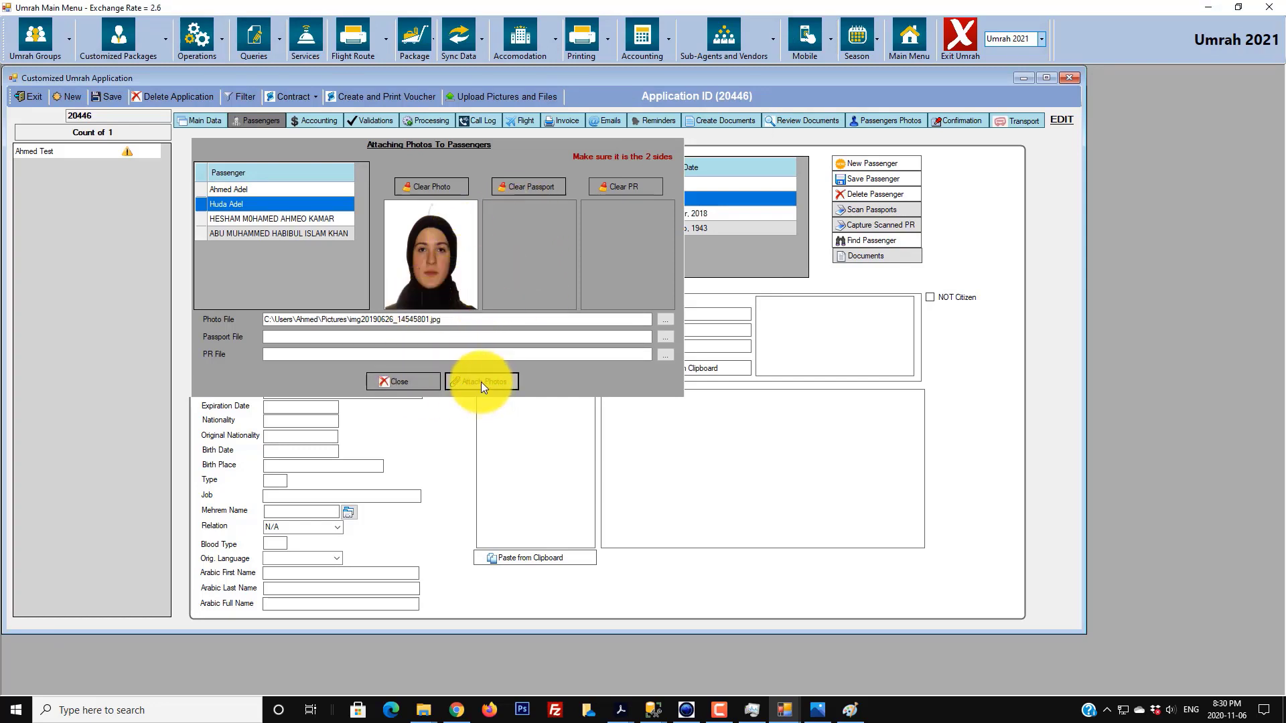
pyautogui.click(649, 388)
pyautogui.click(398, 383)
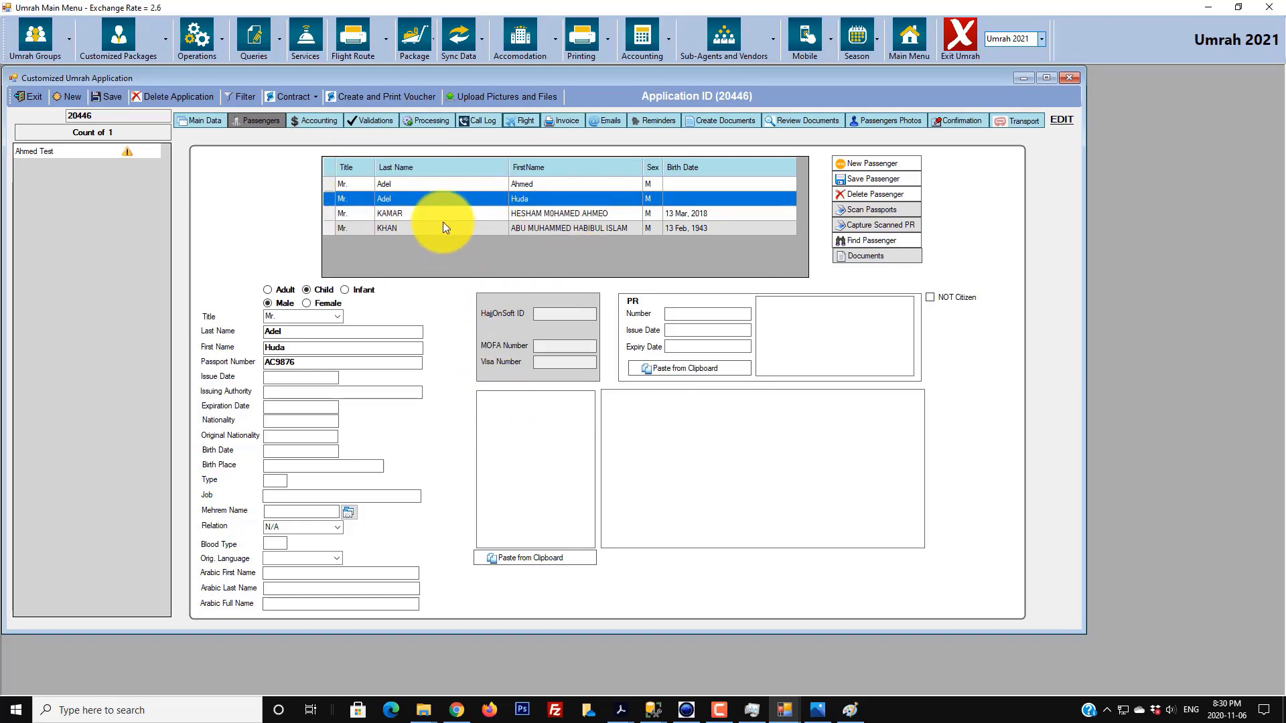
pyautogui.click(528, 100)
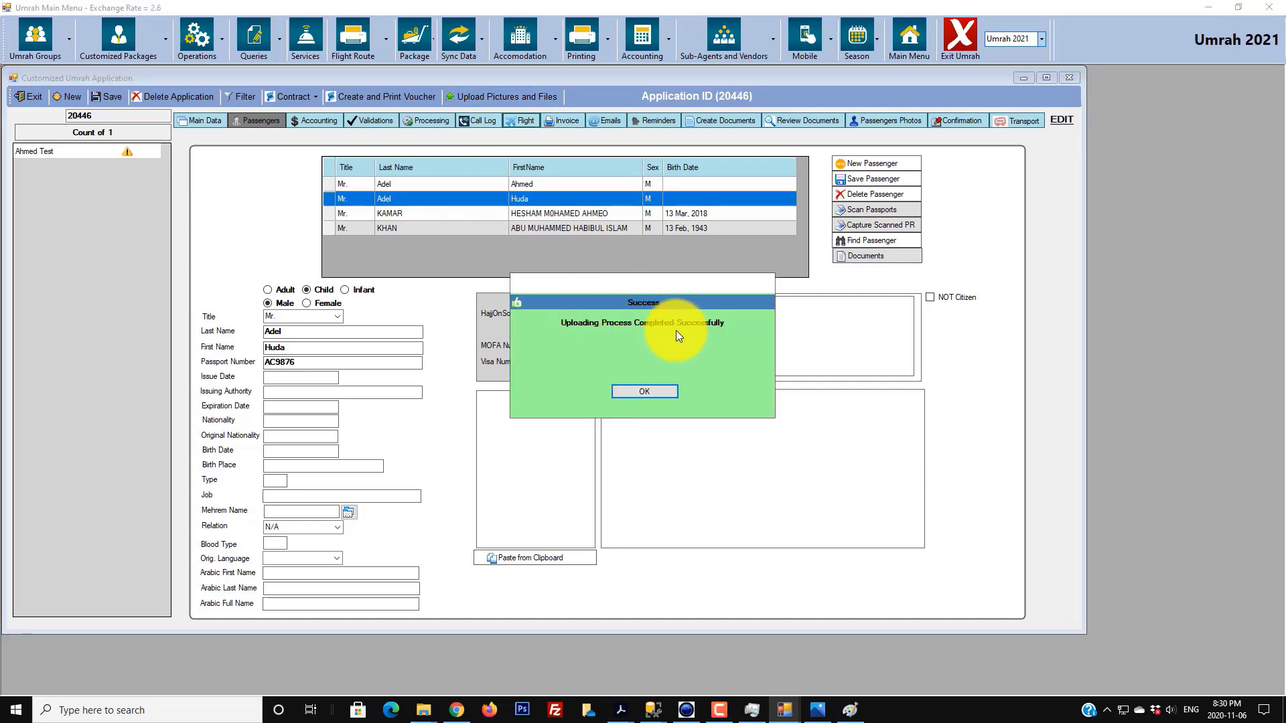
pyautogui.click(650, 395)
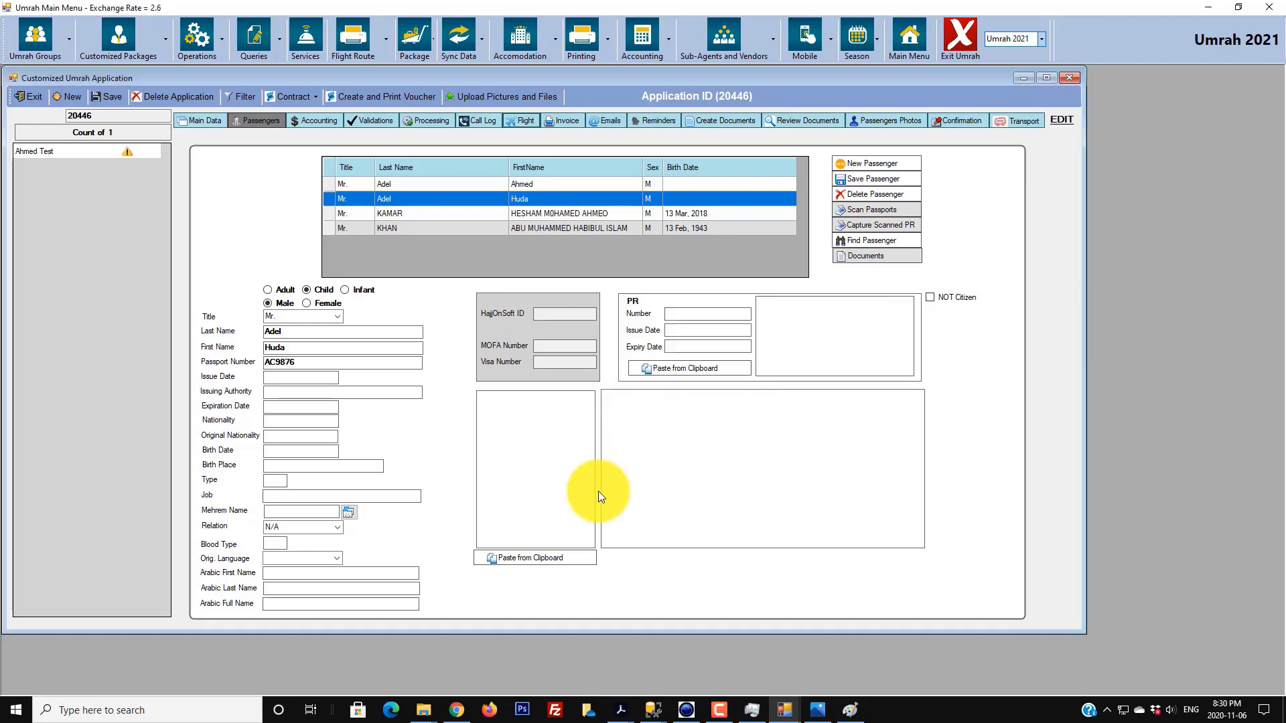
# - Reload the portal page in Chrome and scroll through passengers, flight route, transportation and statement
pyautogui.click(457, 708)
pyautogui.click(82, 48)
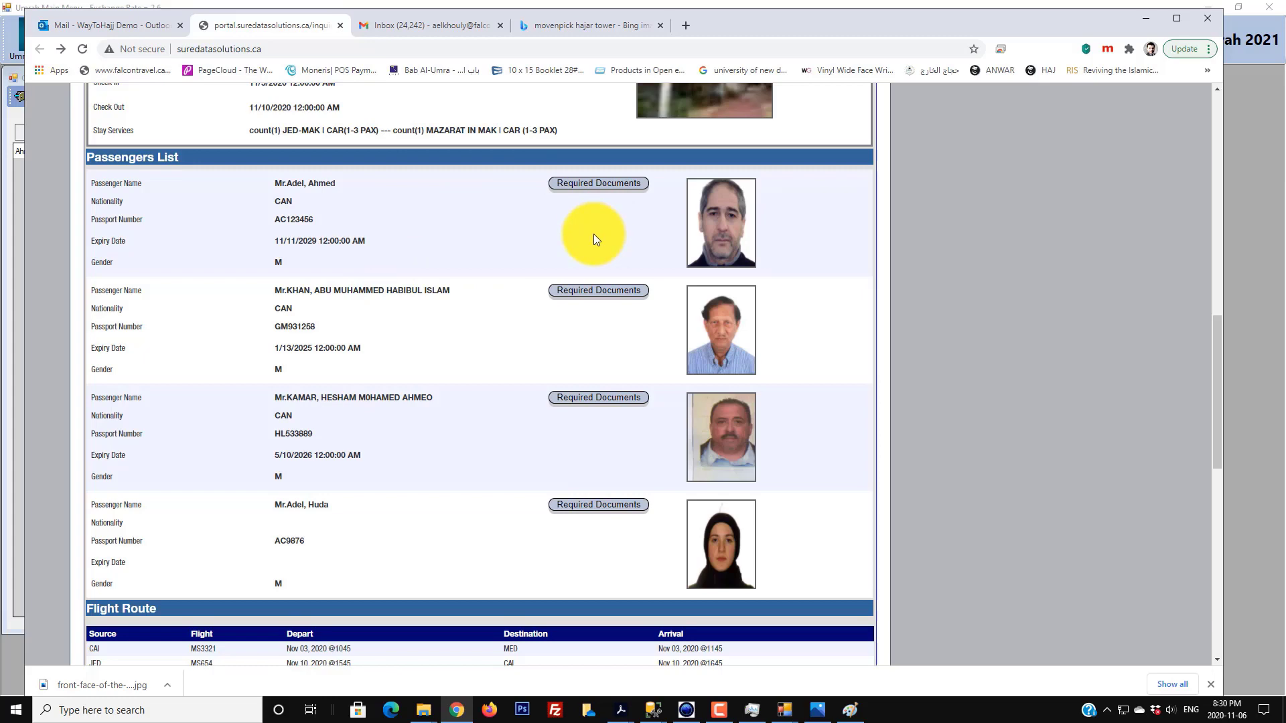
pyautogui.scroll(-5, 593, 236)
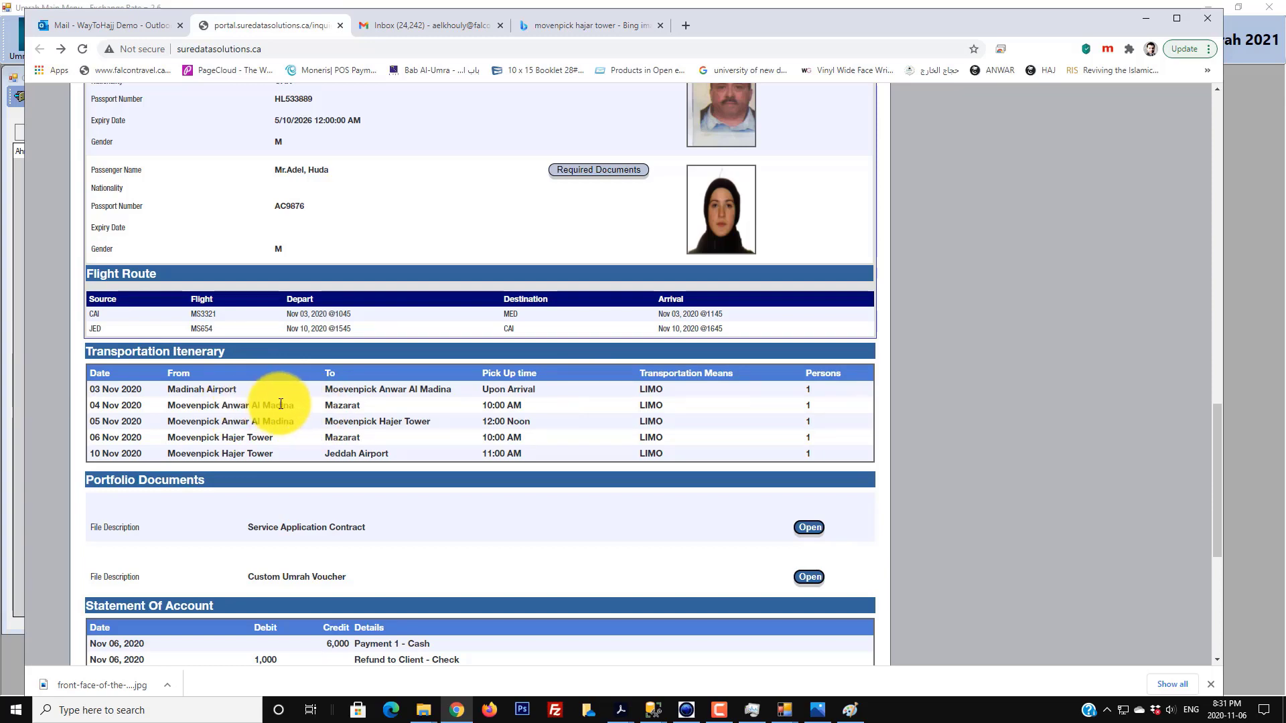
pyautogui.scroll(-1, 218, 460)
pyautogui.scroll(-1, 218, 460)
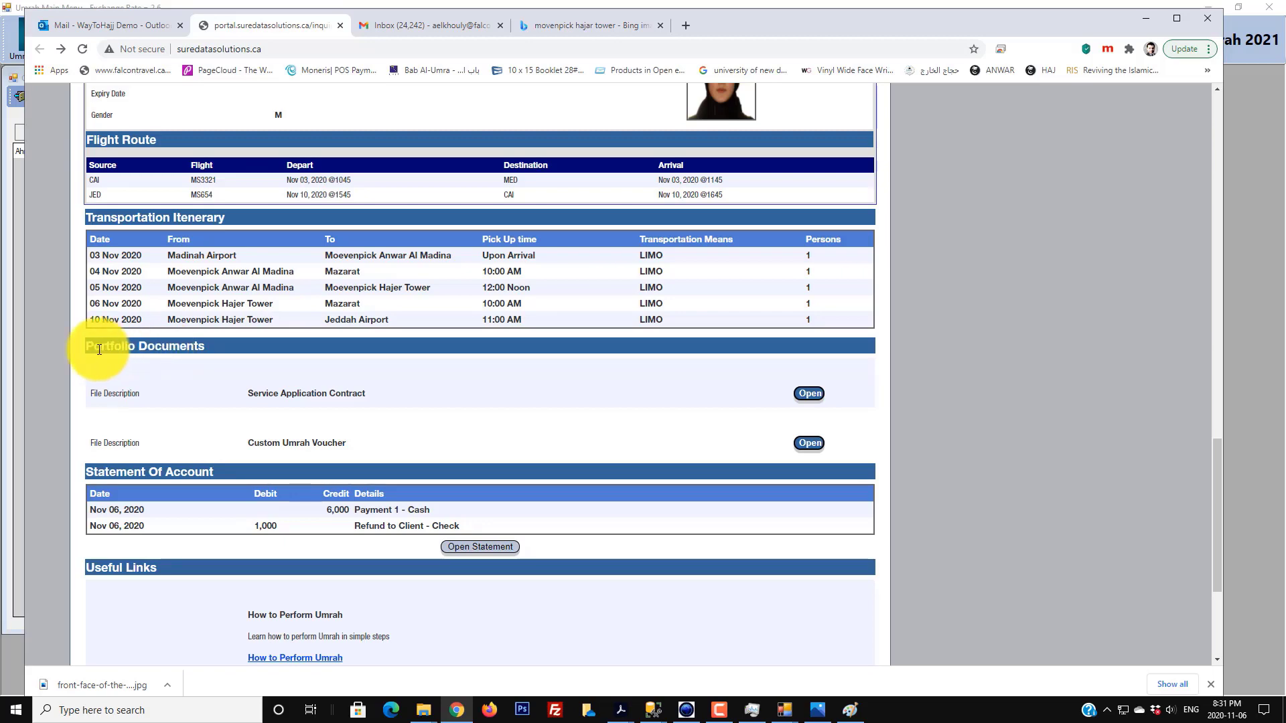
pyautogui.click(1254, 328)
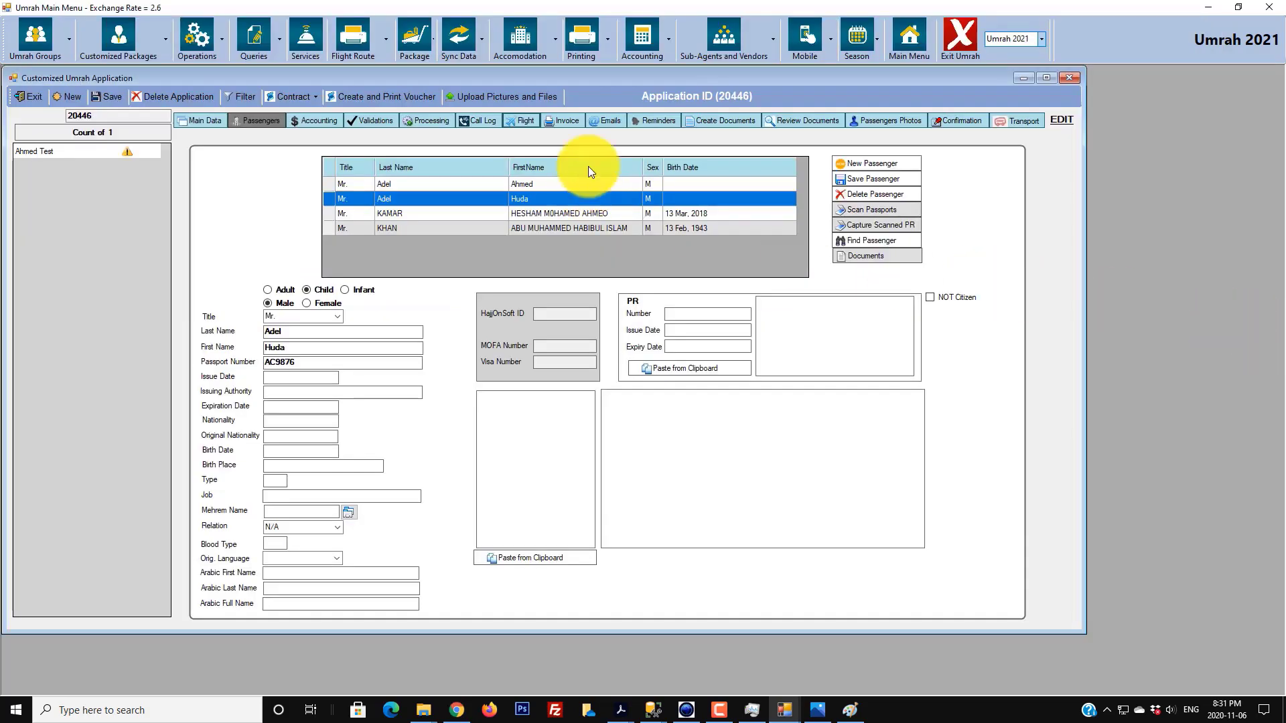
pyautogui.click(798, 121)
pyautogui.click(345, 191)
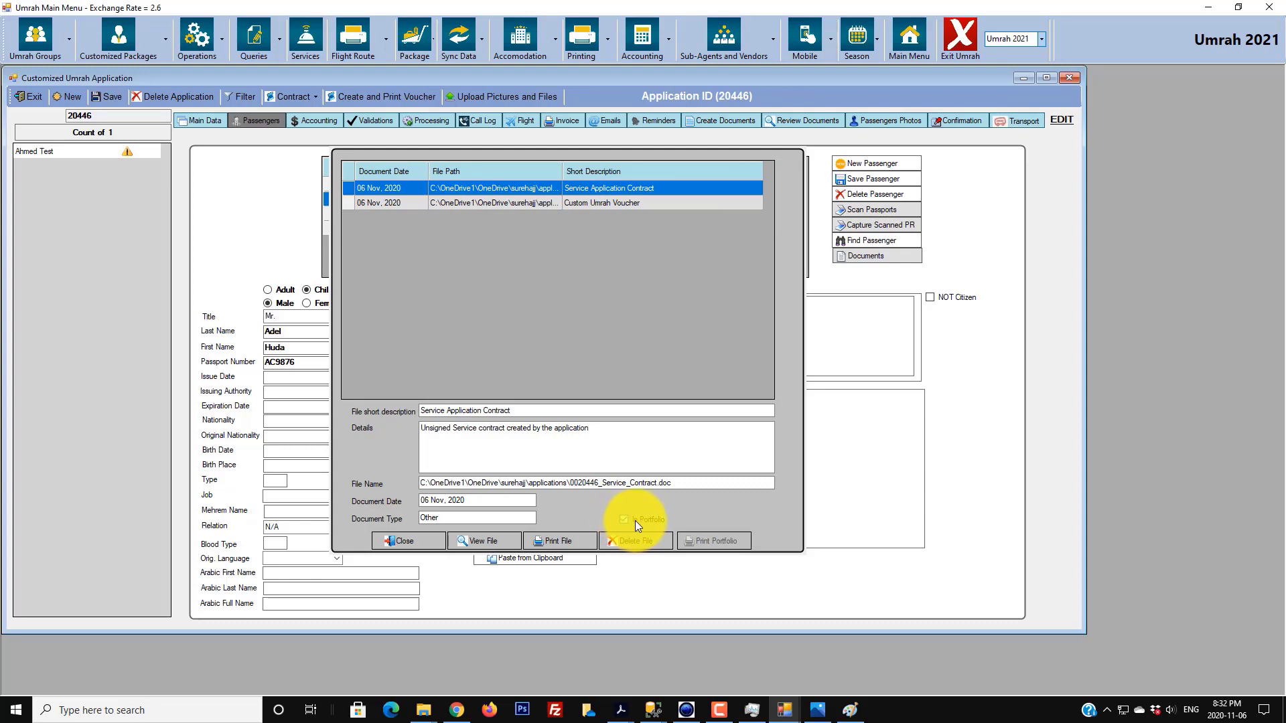
pyautogui.click(407, 541)
pyautogui.click(1208, 7)
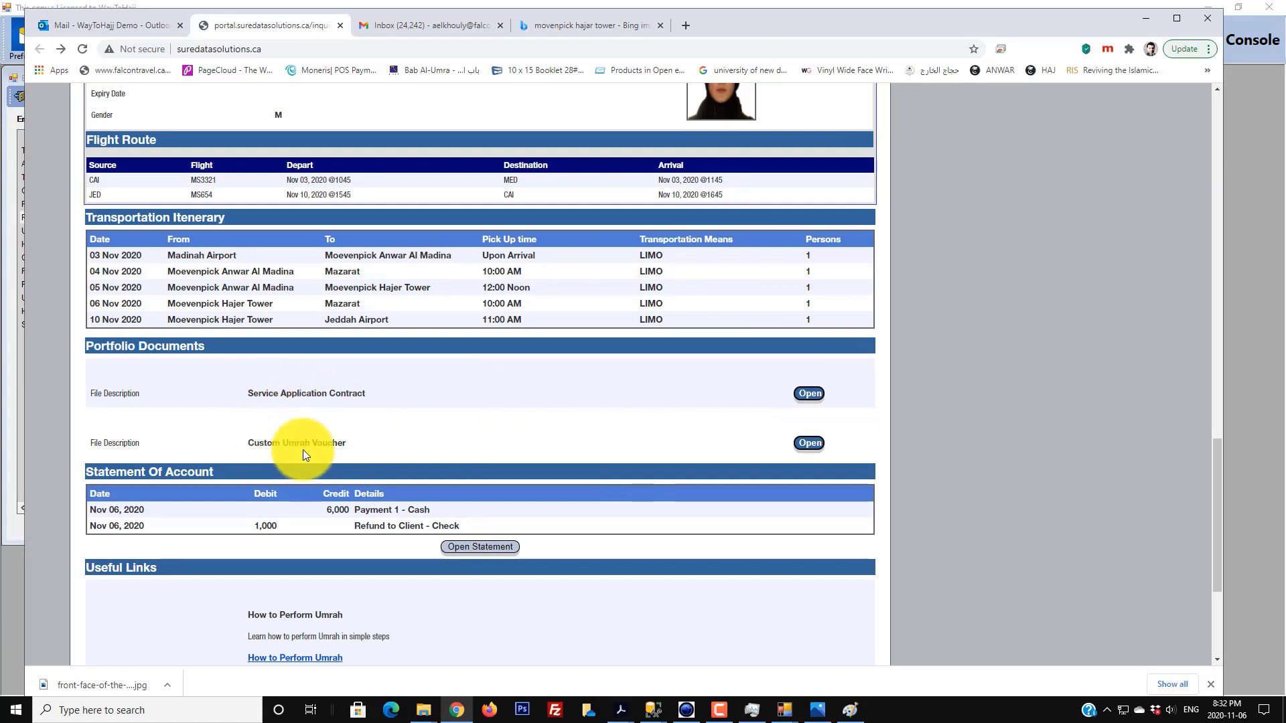
# - Download the Service Application Contract, review it in Word, then close Word
pyautogui.click(809, 392)
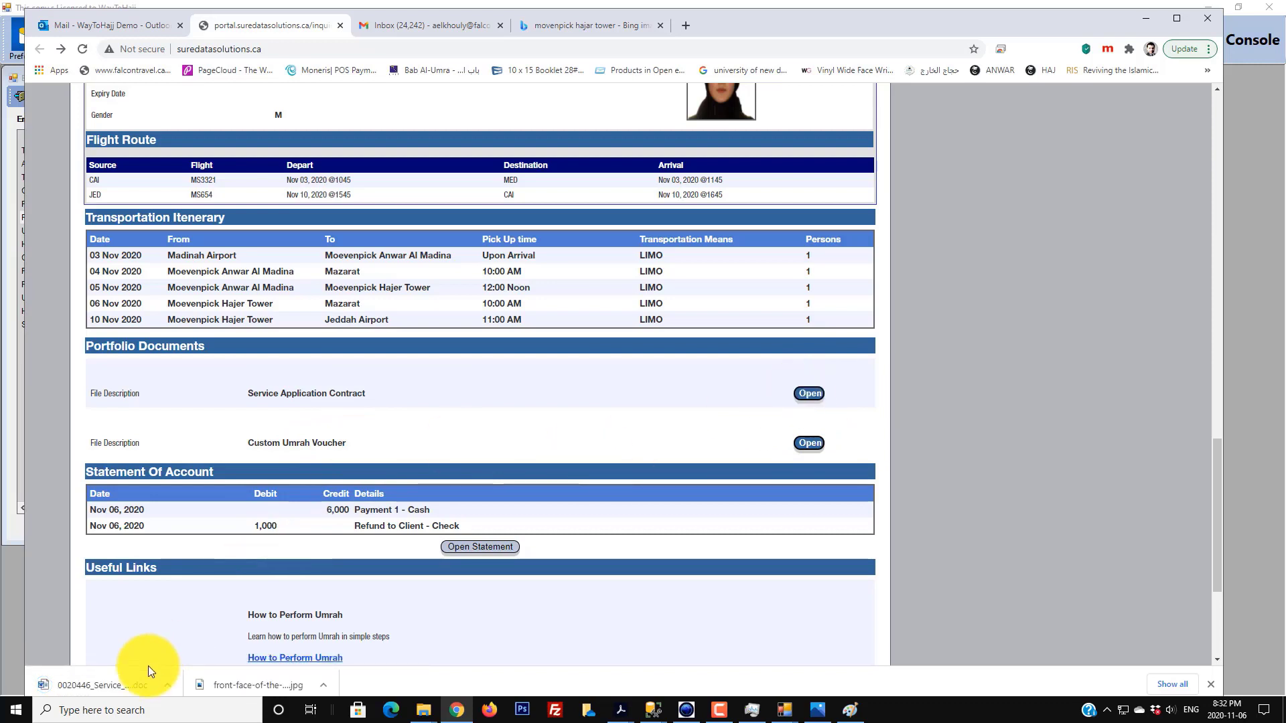
pyautogui.click(169, 685)
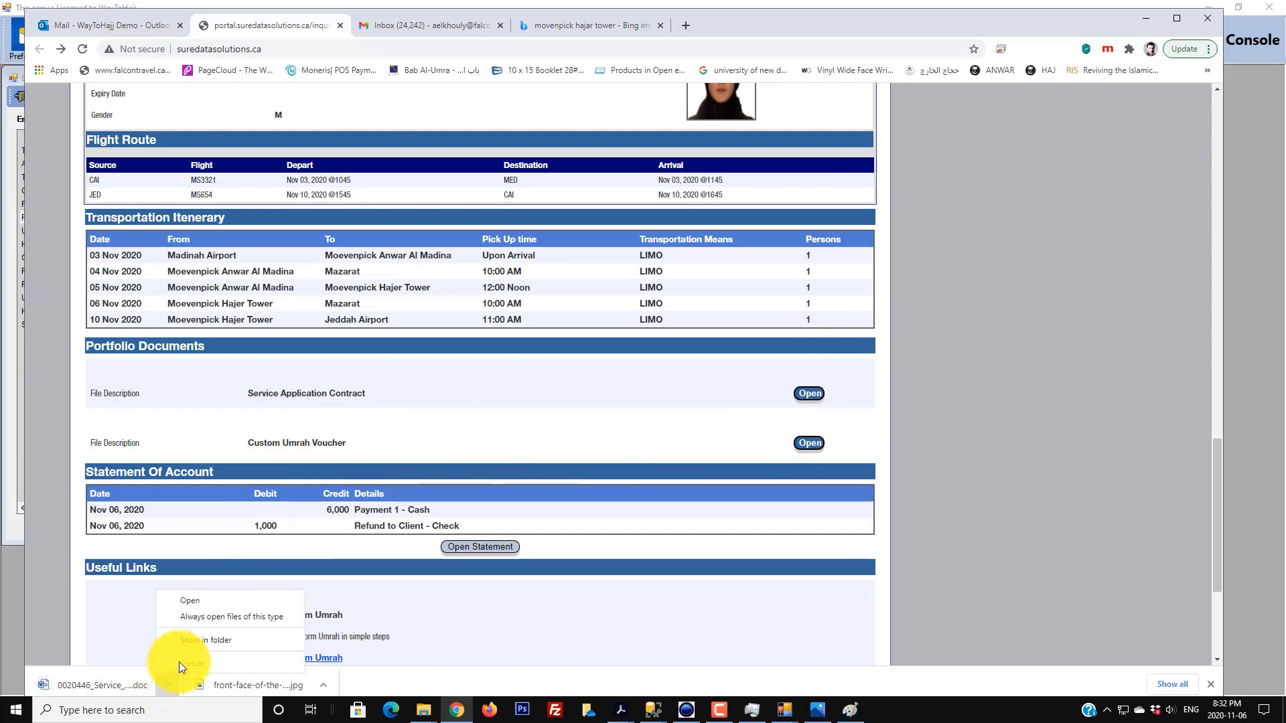
pyautogui.click(199, 600)
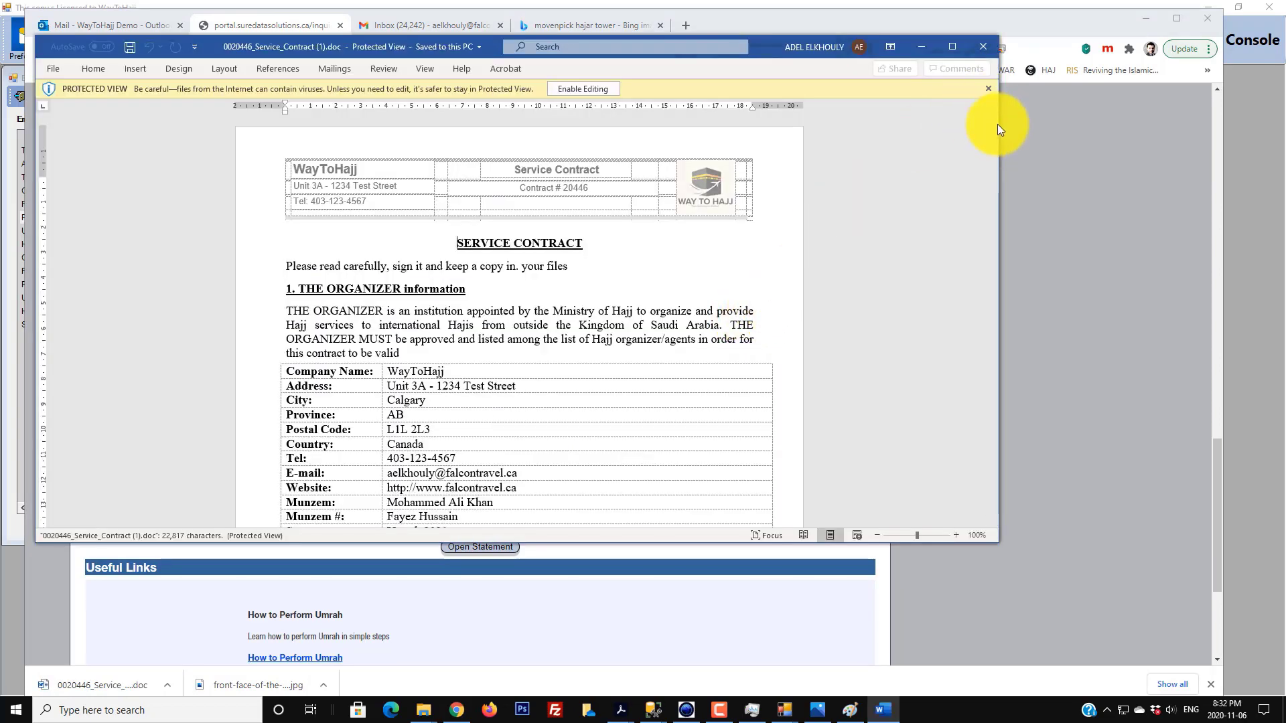
pyautogui.moveTo(994, 123); pyautogui.dragTo(977, 63)
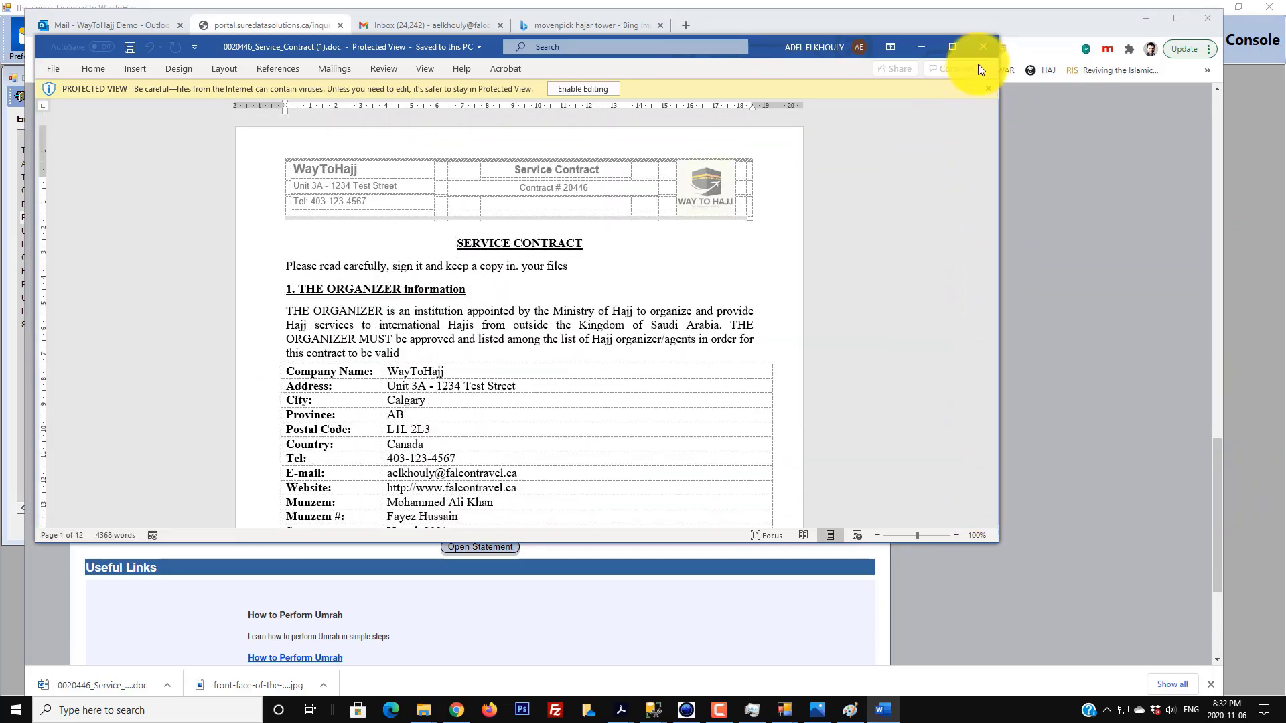
pyautogui.click(983, 45)
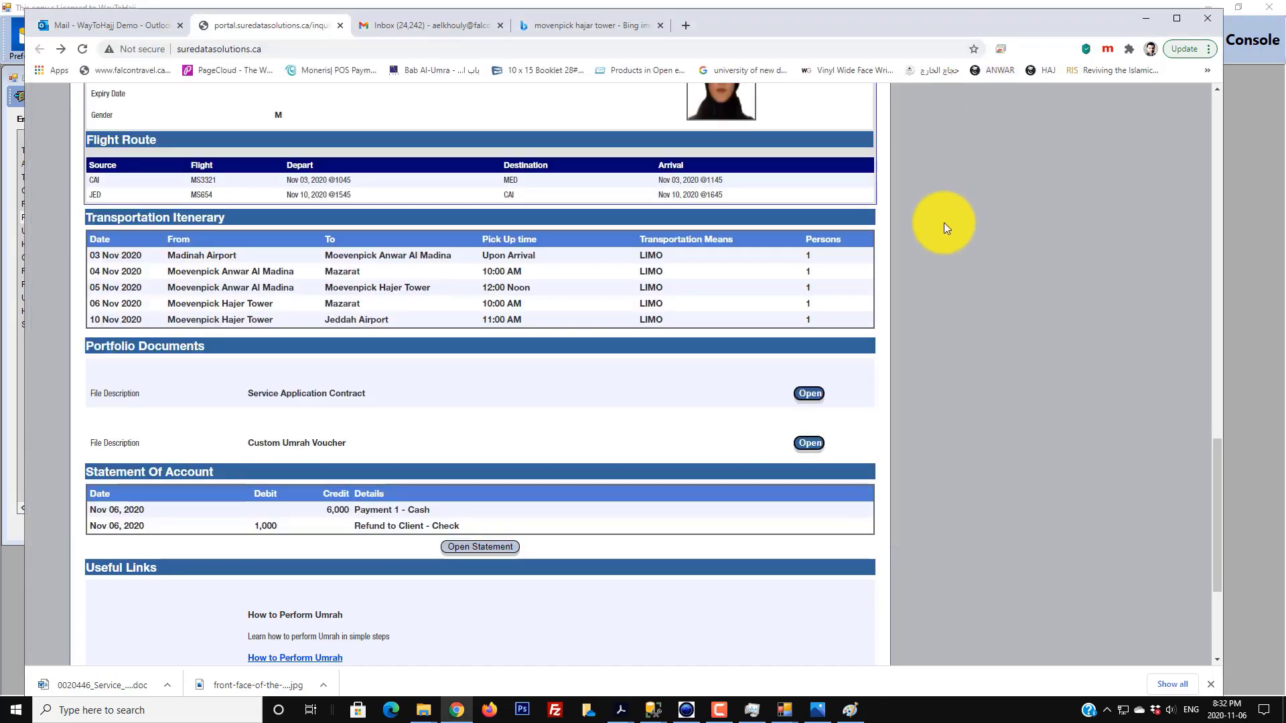
# - Close the Admin Console and scroll down to the Statement of Account
pyautogui.click(1278, 246)
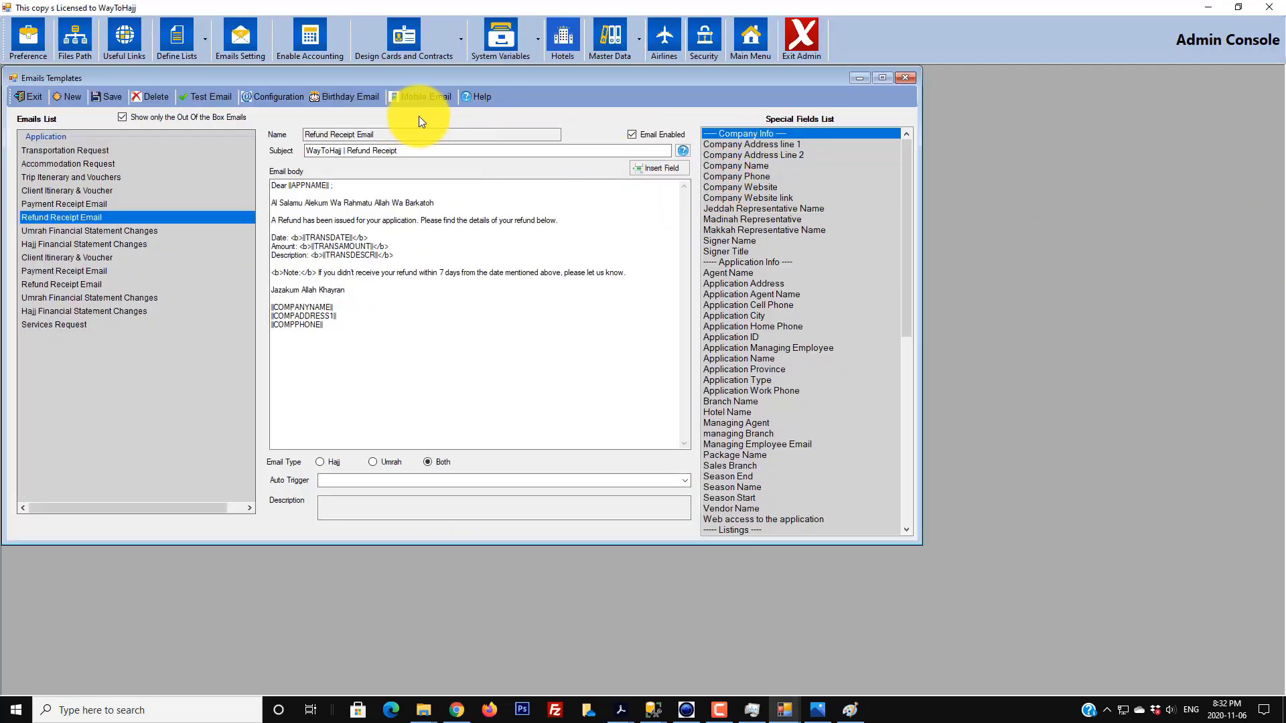
pyautogui.click(1269, 8)
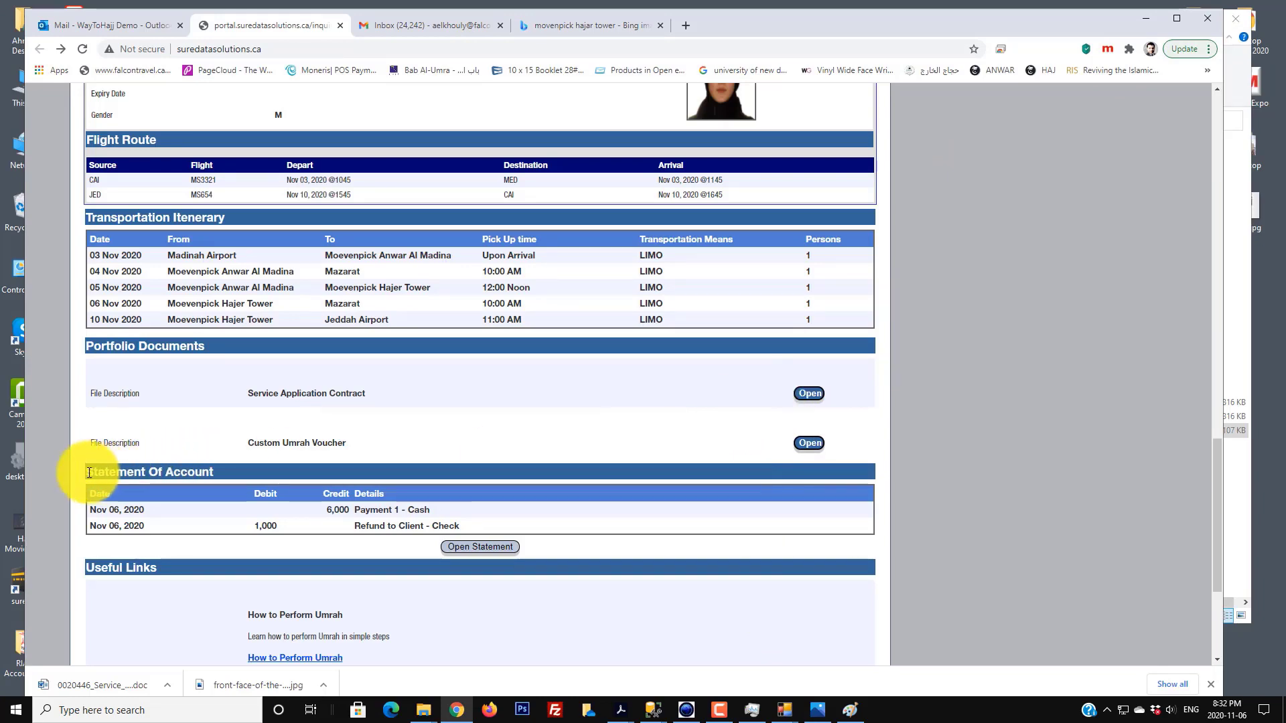
pyautogui.scroll(-2, 243, 475)
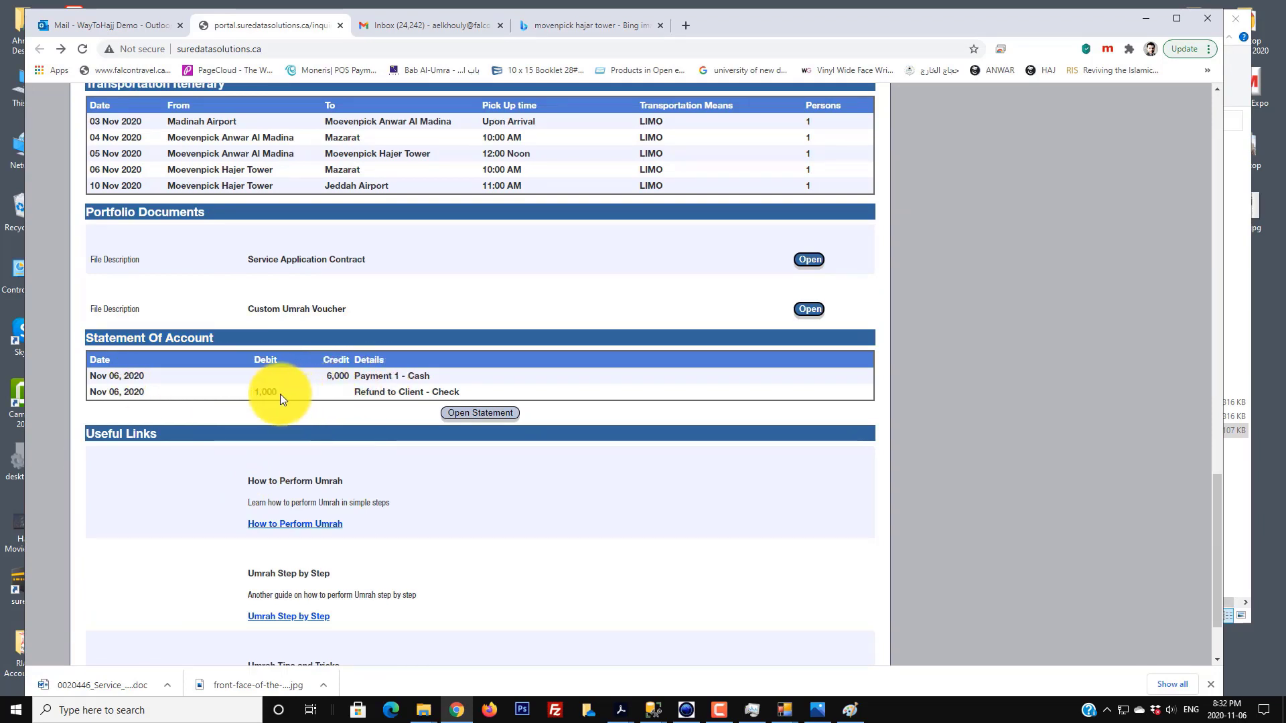
# - Open the client's statement of account and highlight its $0.00 balance line
pyautogui.click(498, 417)
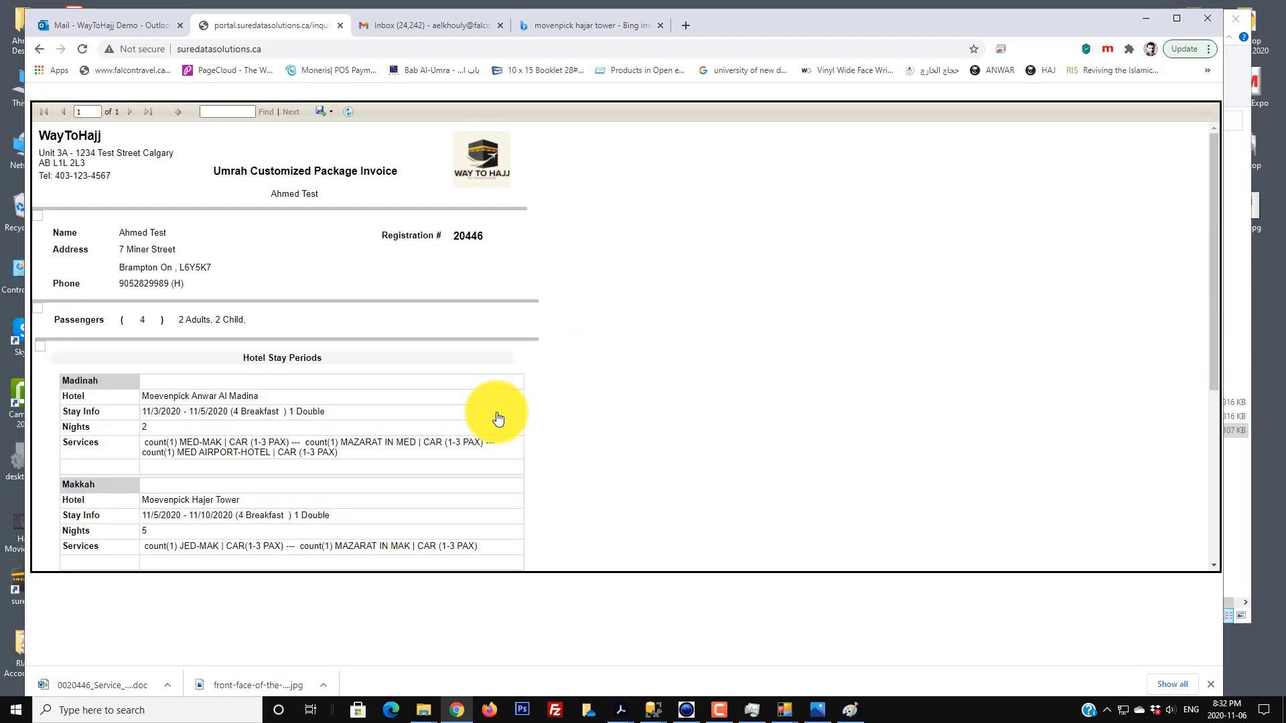
pyautogui.scroll(-2, 201, 405)
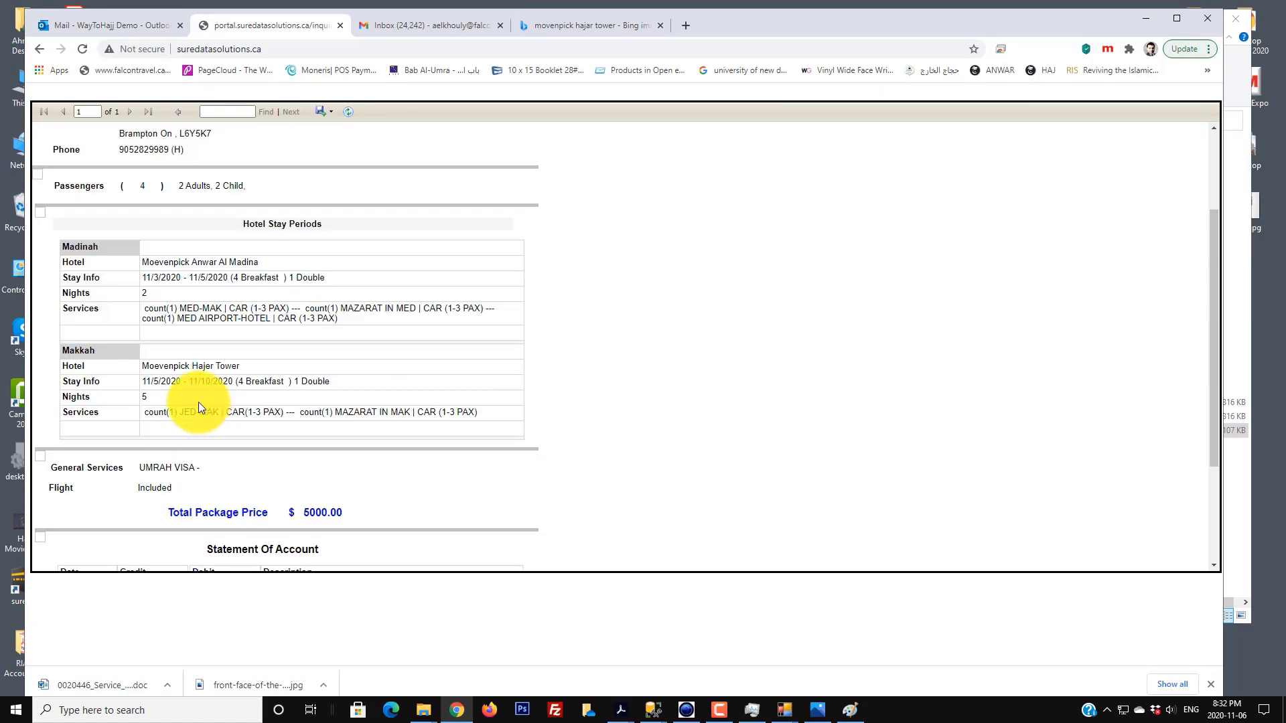
pyautogui.scroll(-2, 244, 395)
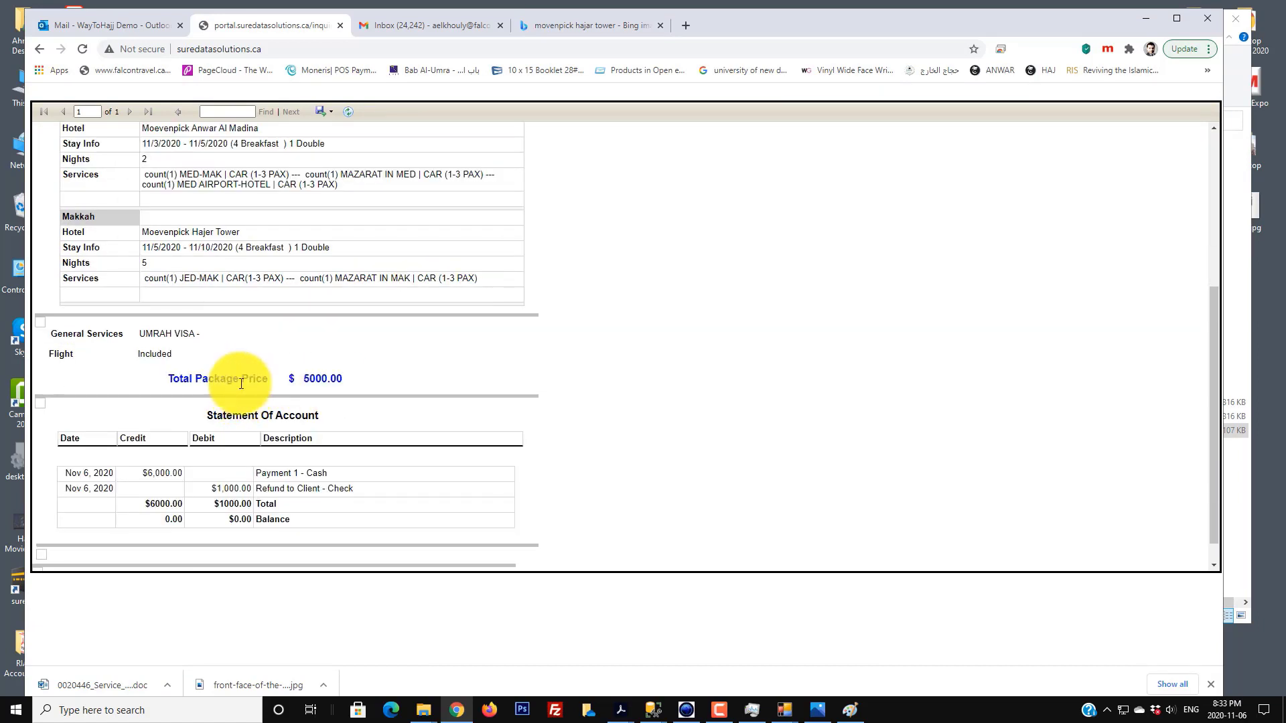
pyautogui.scroll(-1, 337, 381)
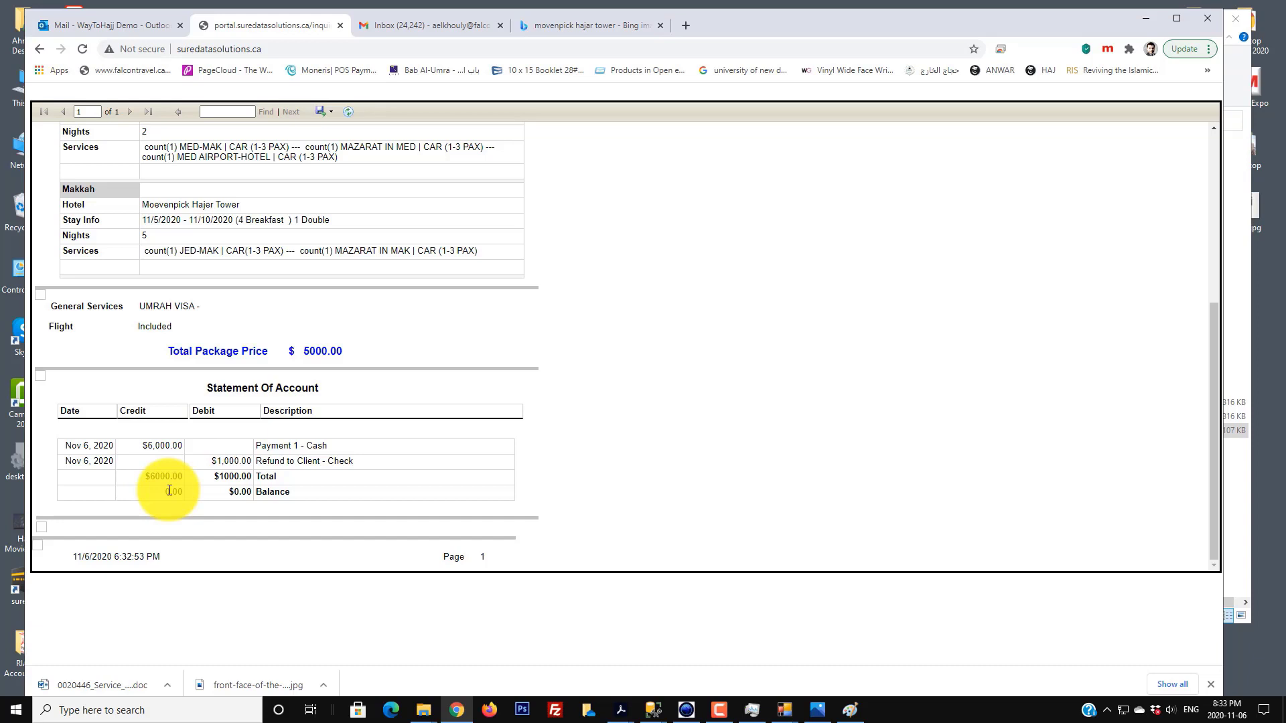
pyautogui.moveTo(354, 460); pyautogui.dragTo(363, 499)
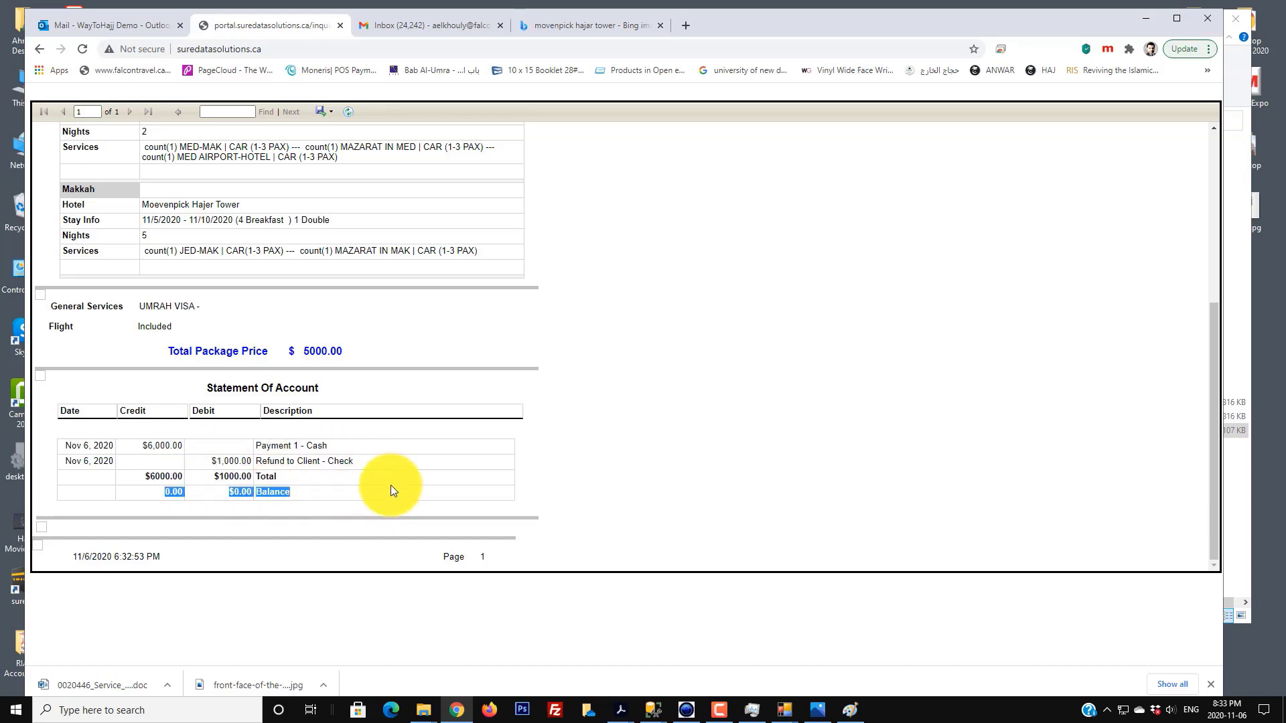
# - Dismiss the report's export format options and go back to the application page
pyautogui.click(324, 111)
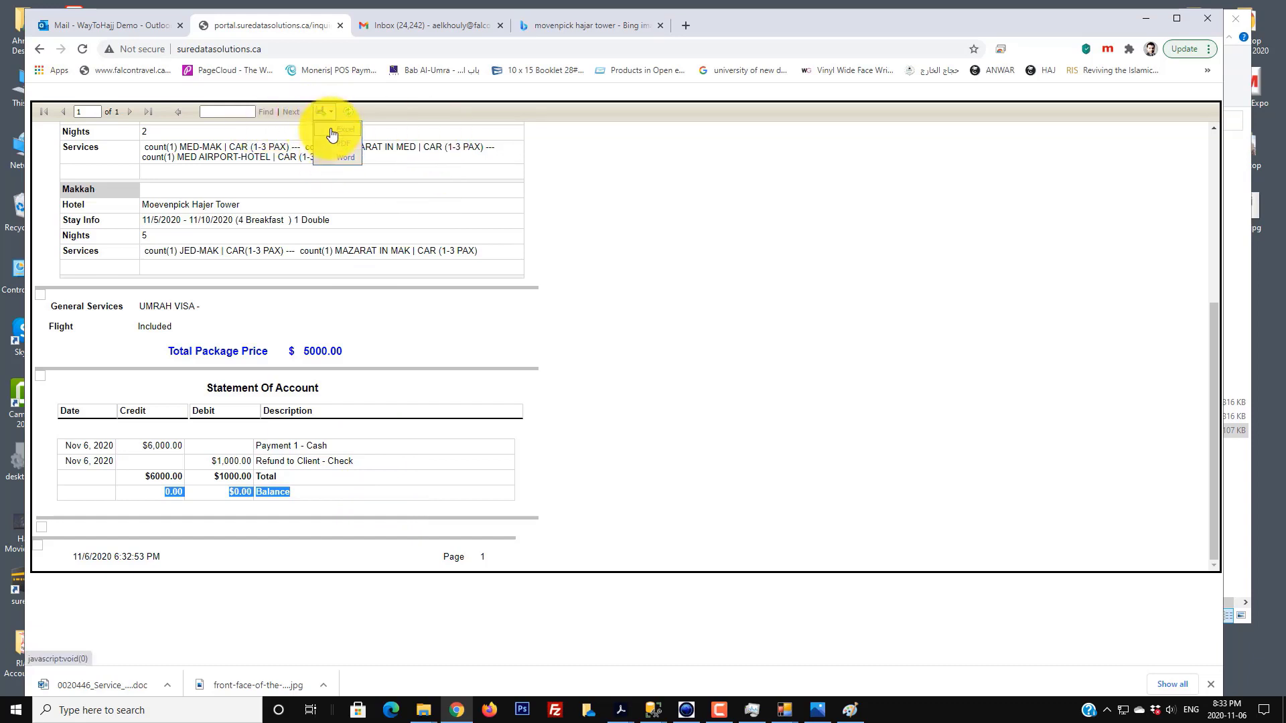
pyautogui.click(496, 239)
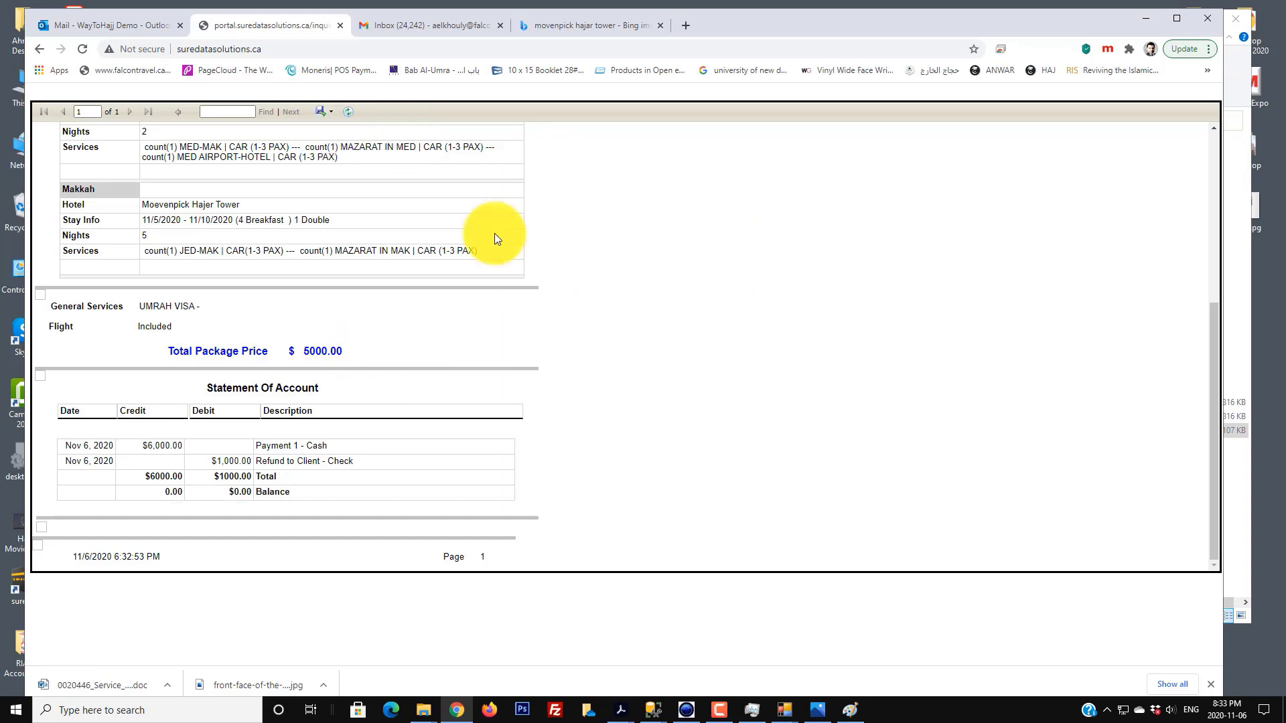
pyautogui.click(40, 51)
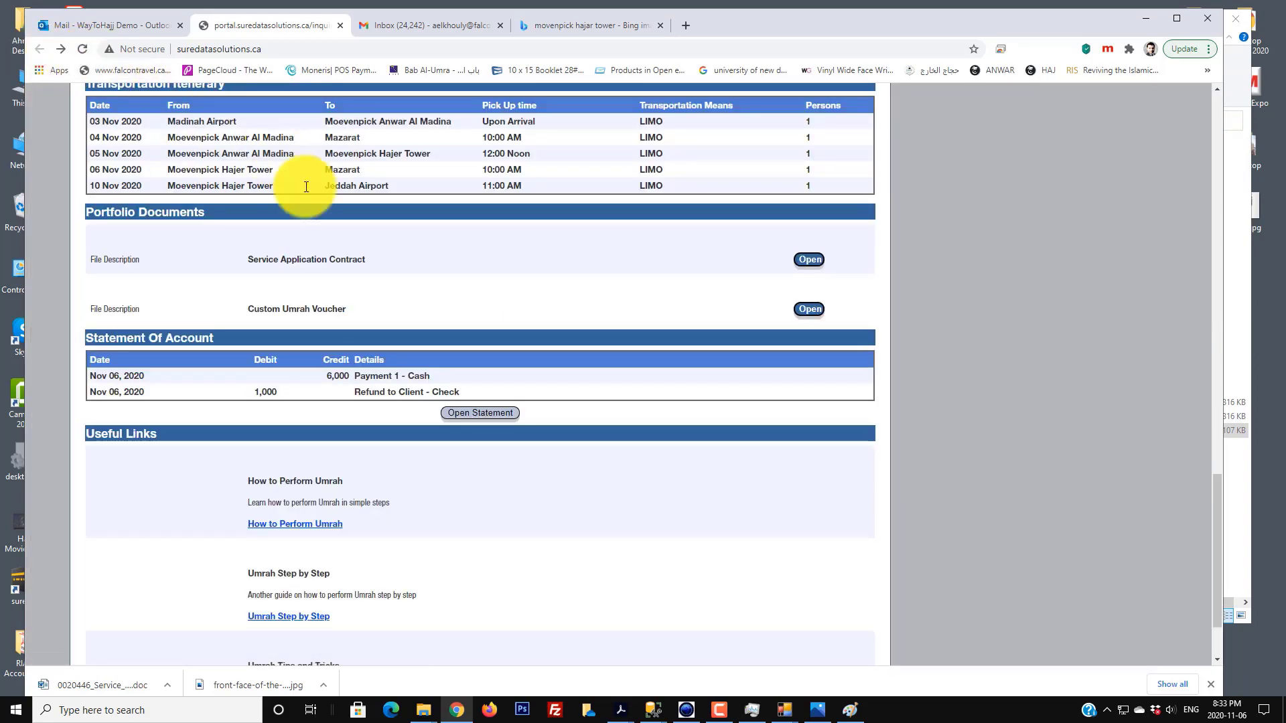
# - Open the 'How to Perform Umrah' guide from Useful Links as a YouTube video
pyautogui.scroll(-2, 315, 387)
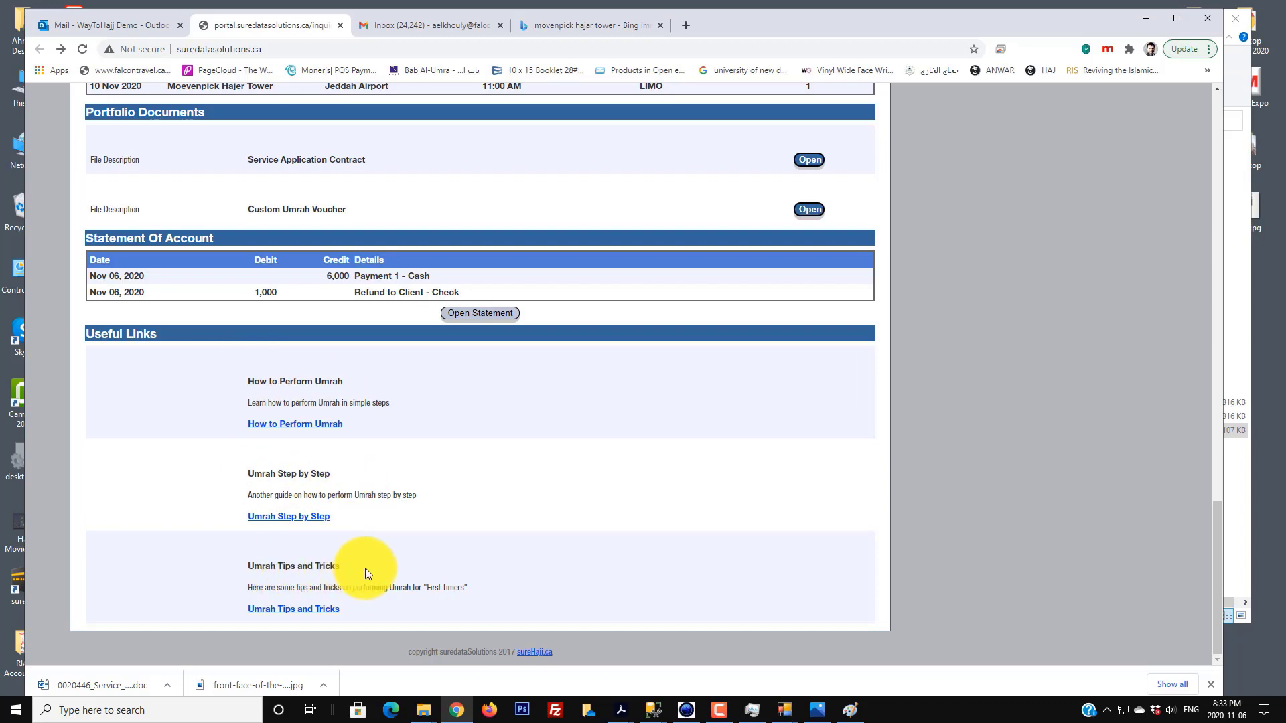
pyautogui.click(286, 426)
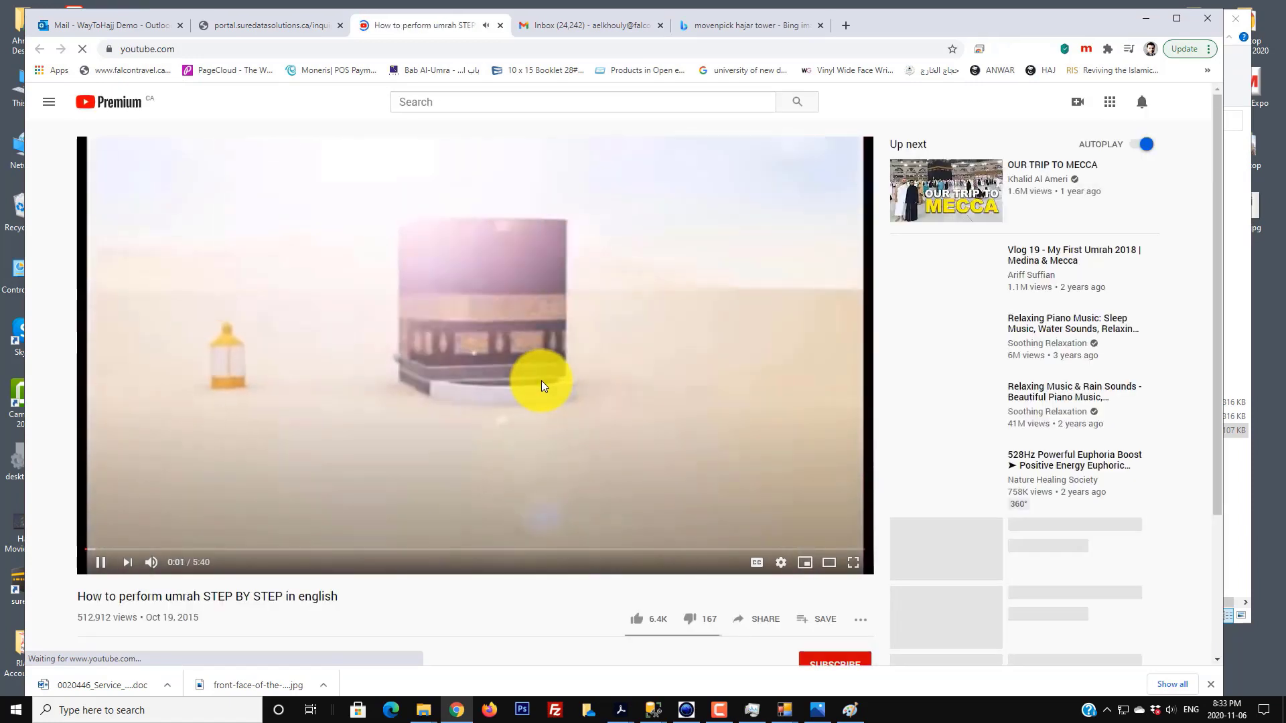
# - Pause the Umrah step-by-step video at 0:01 and return to the portal tab
pyautogui.click(428, 431)
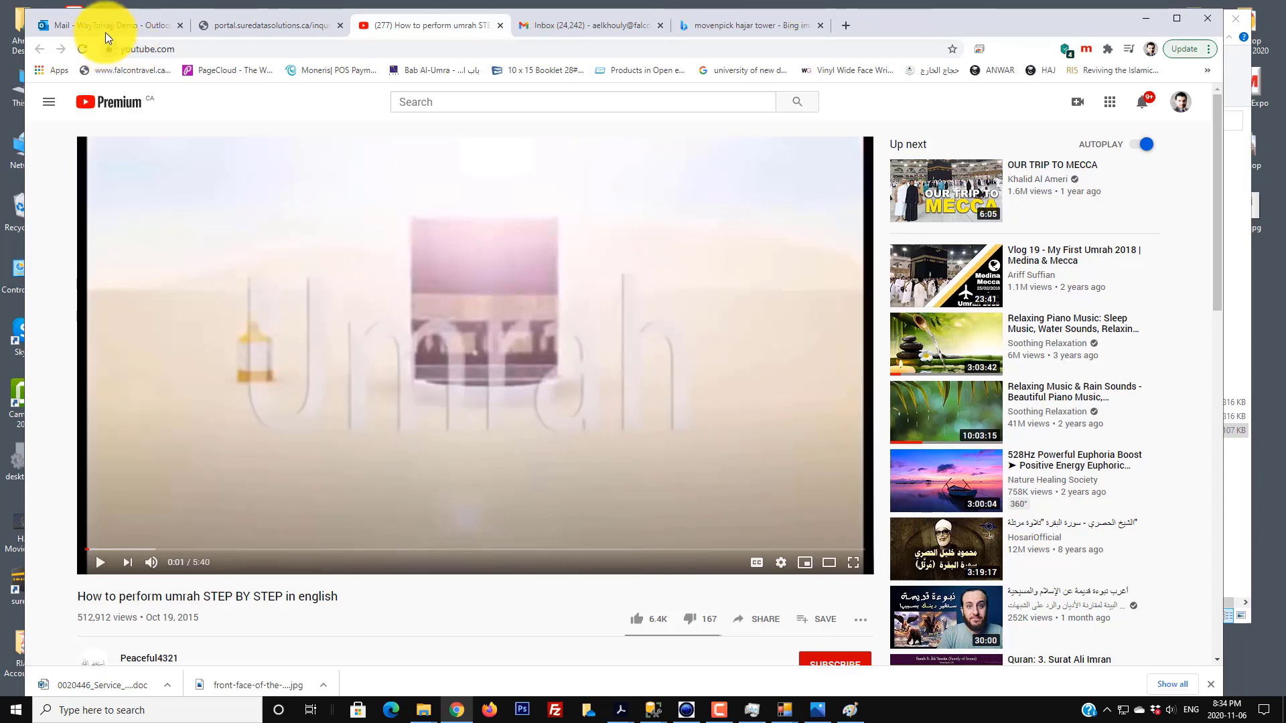
pyautogui.click(254, 25)
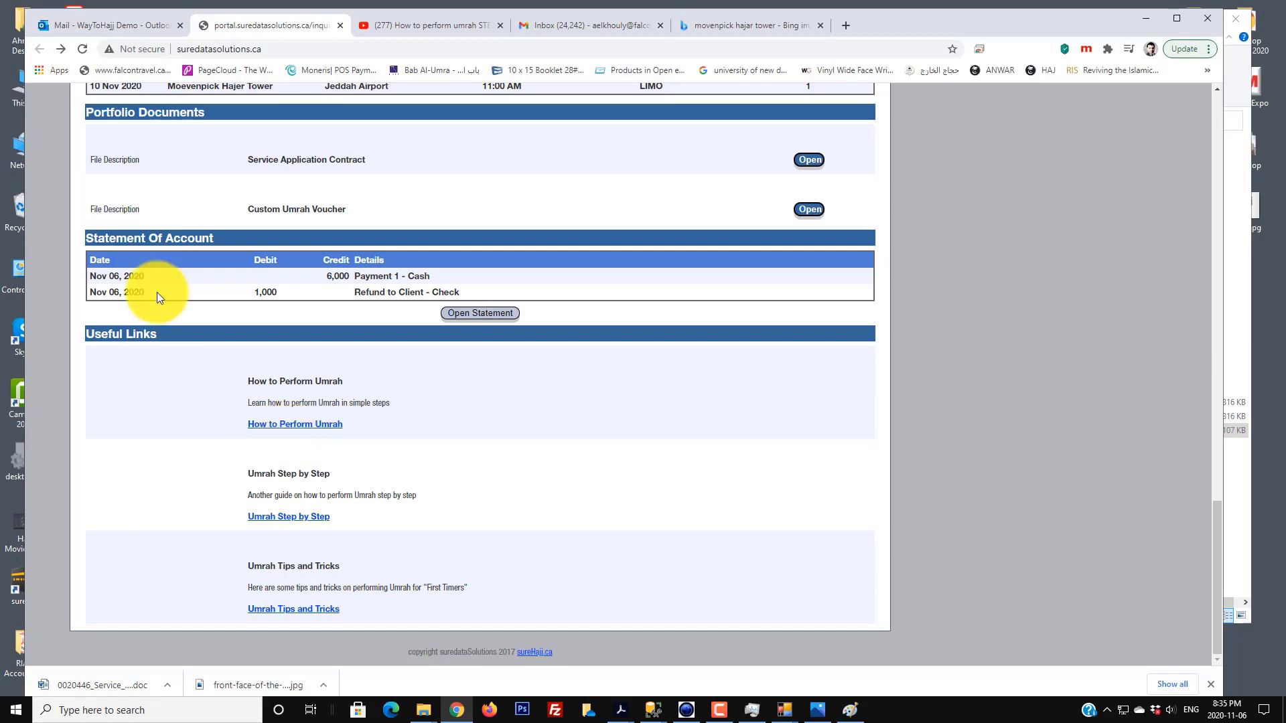
# - Scroll back up to Application Main Data for application 20446
pyautogui.scroll(15, 556, 508)
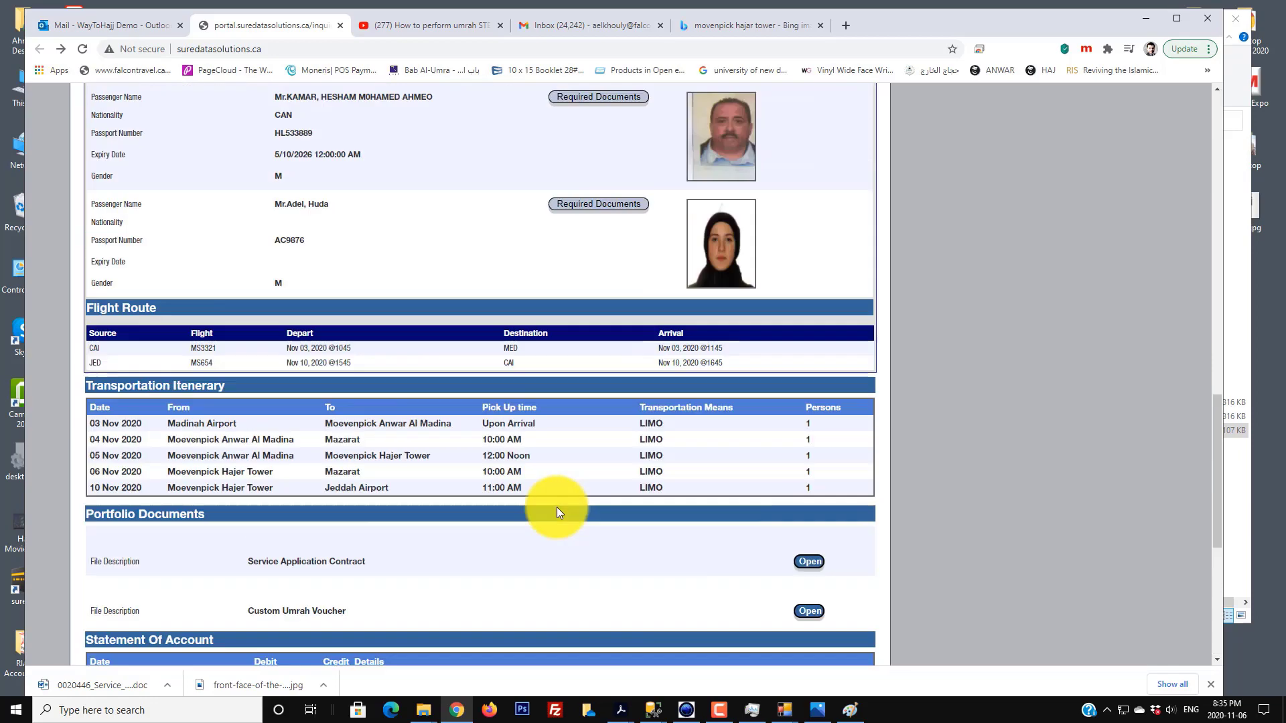
pyautogui.scroll(1, 556, 513)
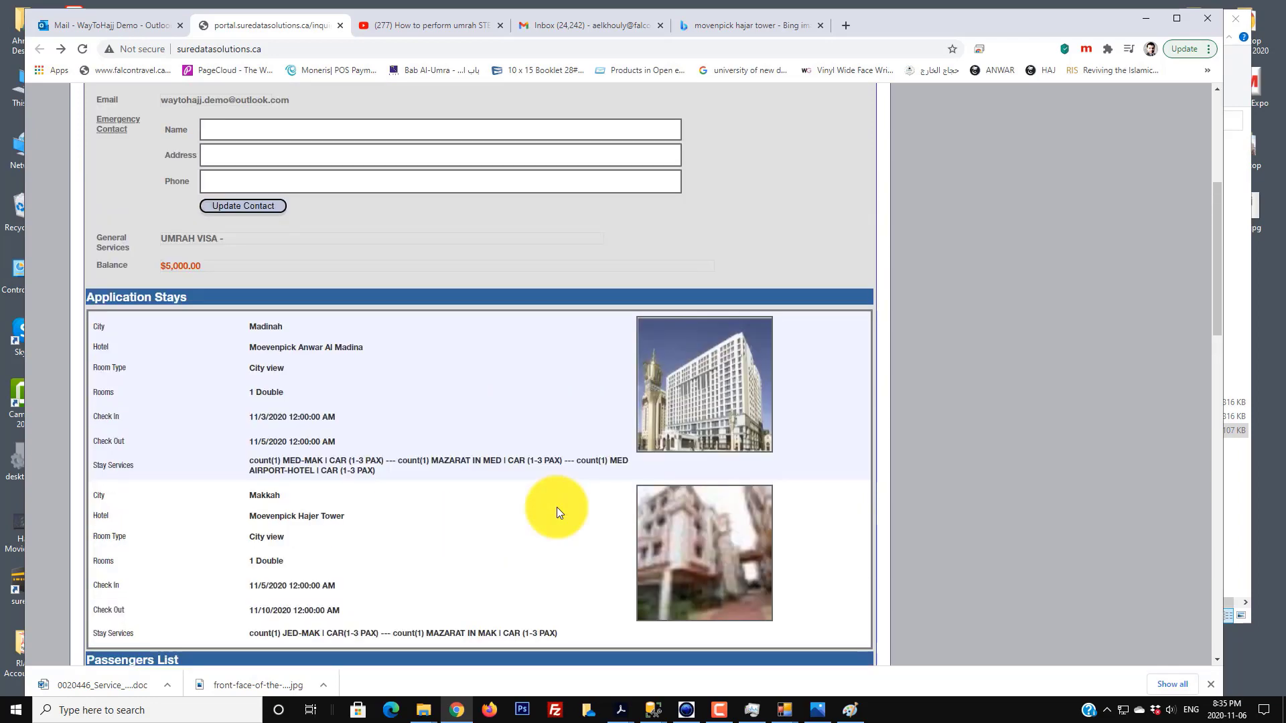
pyautogui.scroll(5, 557, 513)
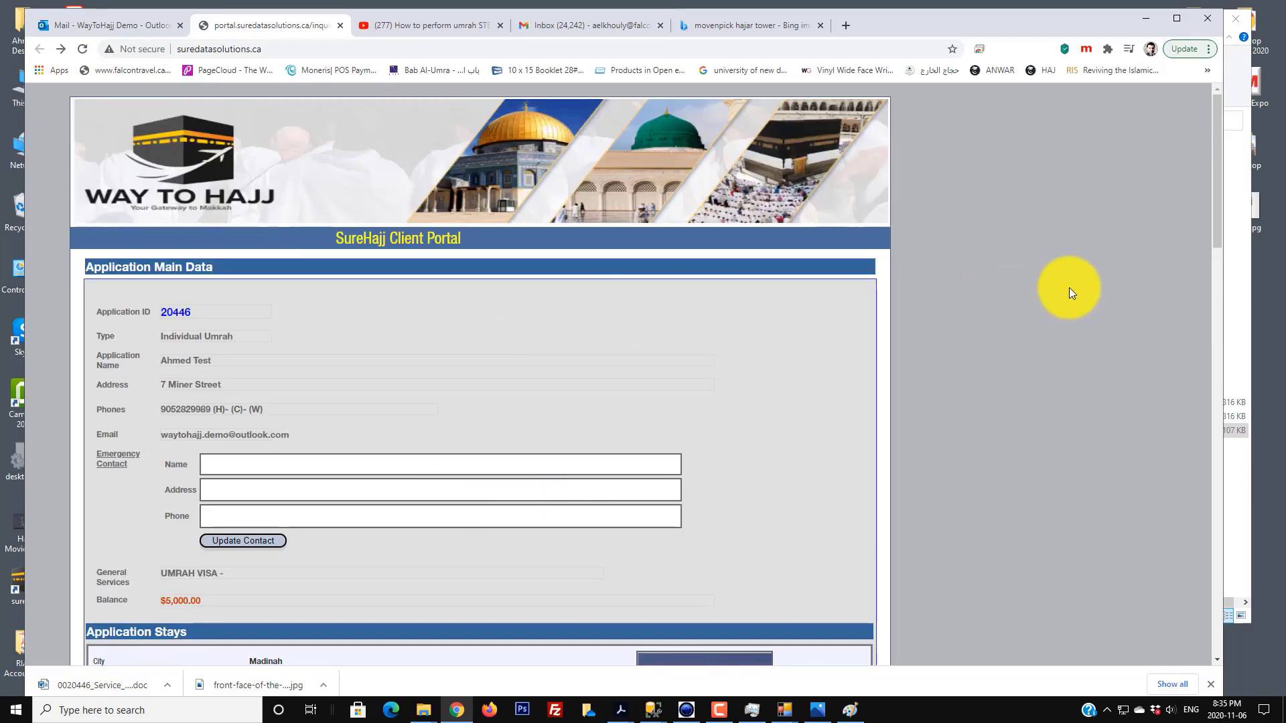
# - Minimize Chrome, close the surehajj folder and logo photo, and recentre the SureHajj window
pyautogui.click(1158, 18)
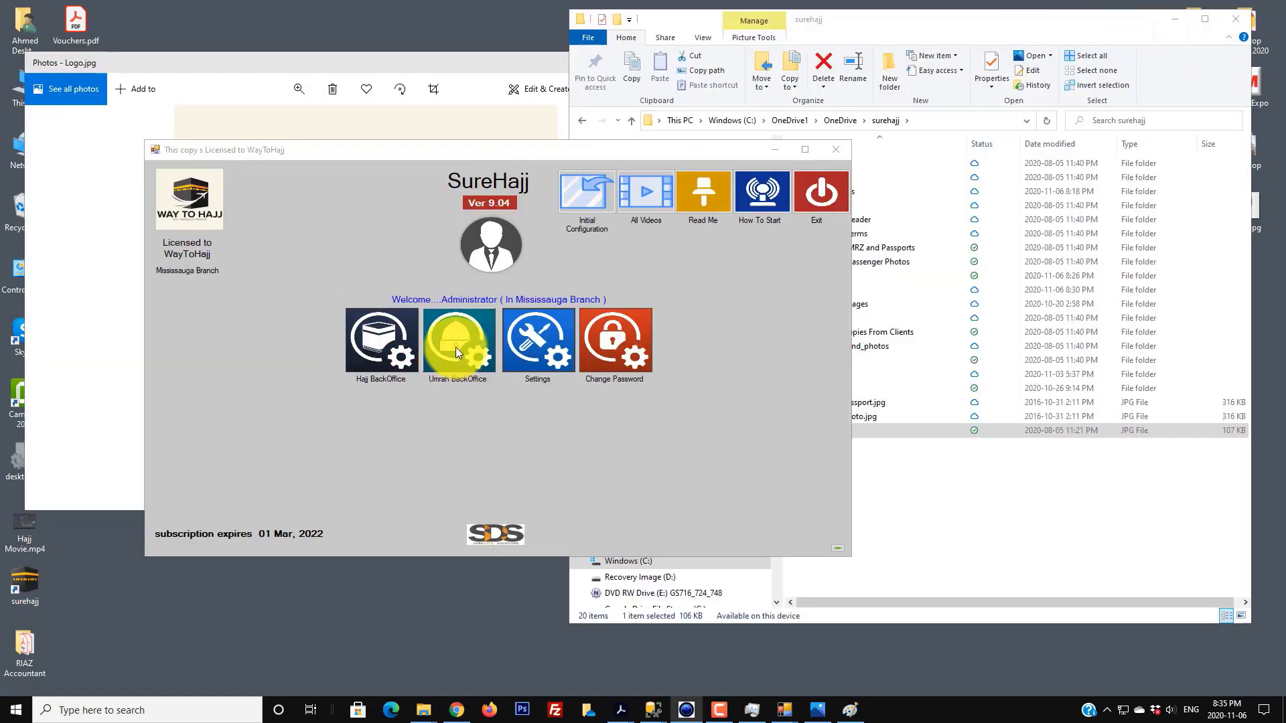
pyautogui.click(1236, 19)
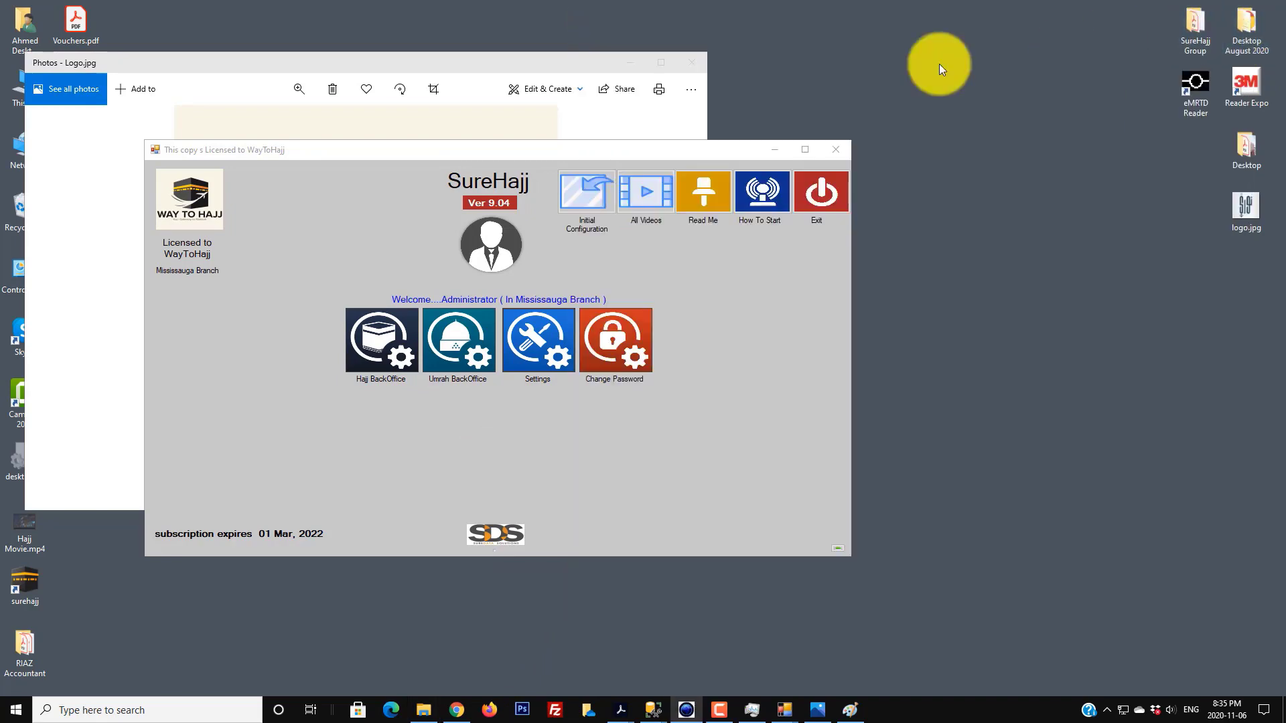
pyautogui.click(689, 66)
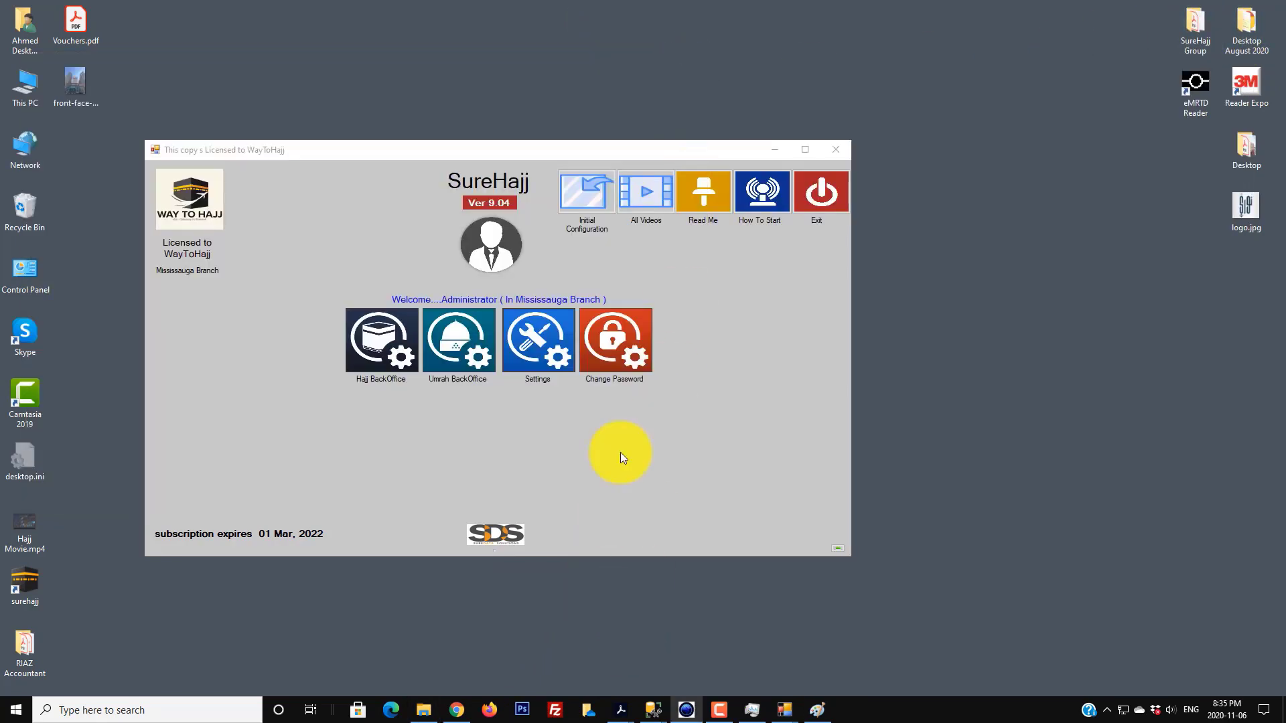
pyautogui.moveTo(631, 149); pyautogui.dragTo(761, 158)
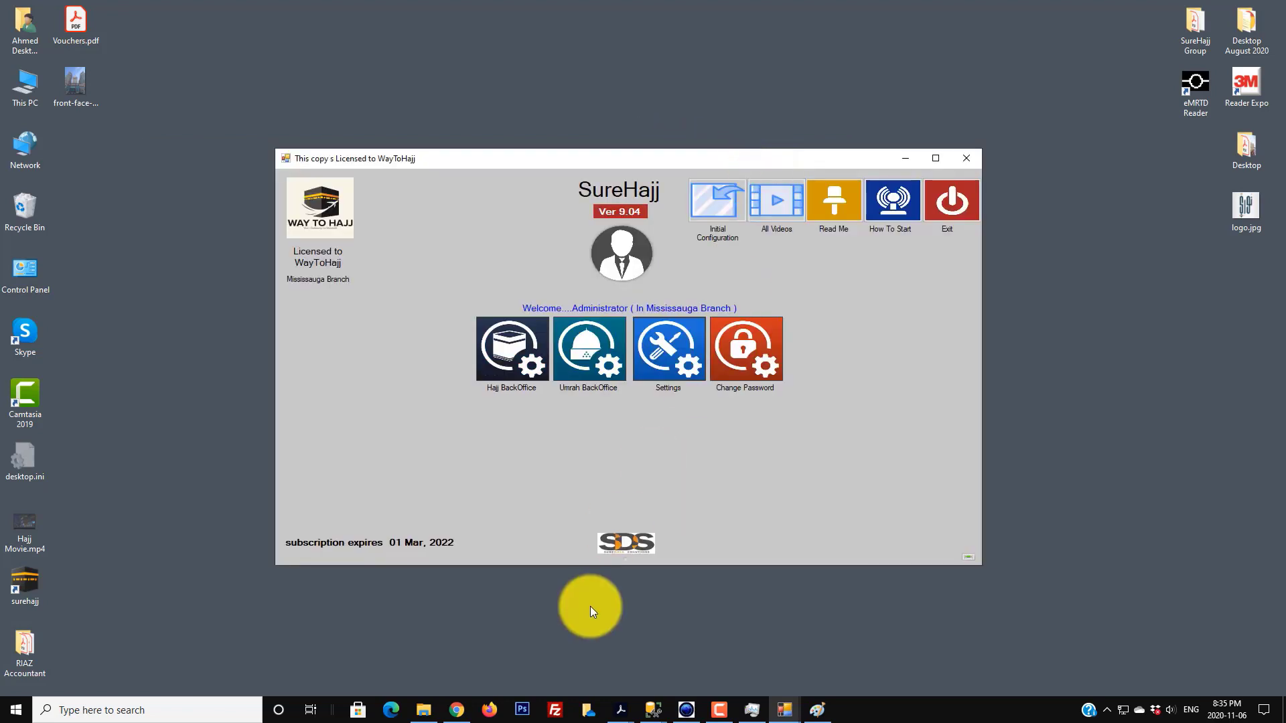
# - Bring the Umrah Main Menu window forward and open the Customized Packages menu
pyautogui.moveTo(787, 709)
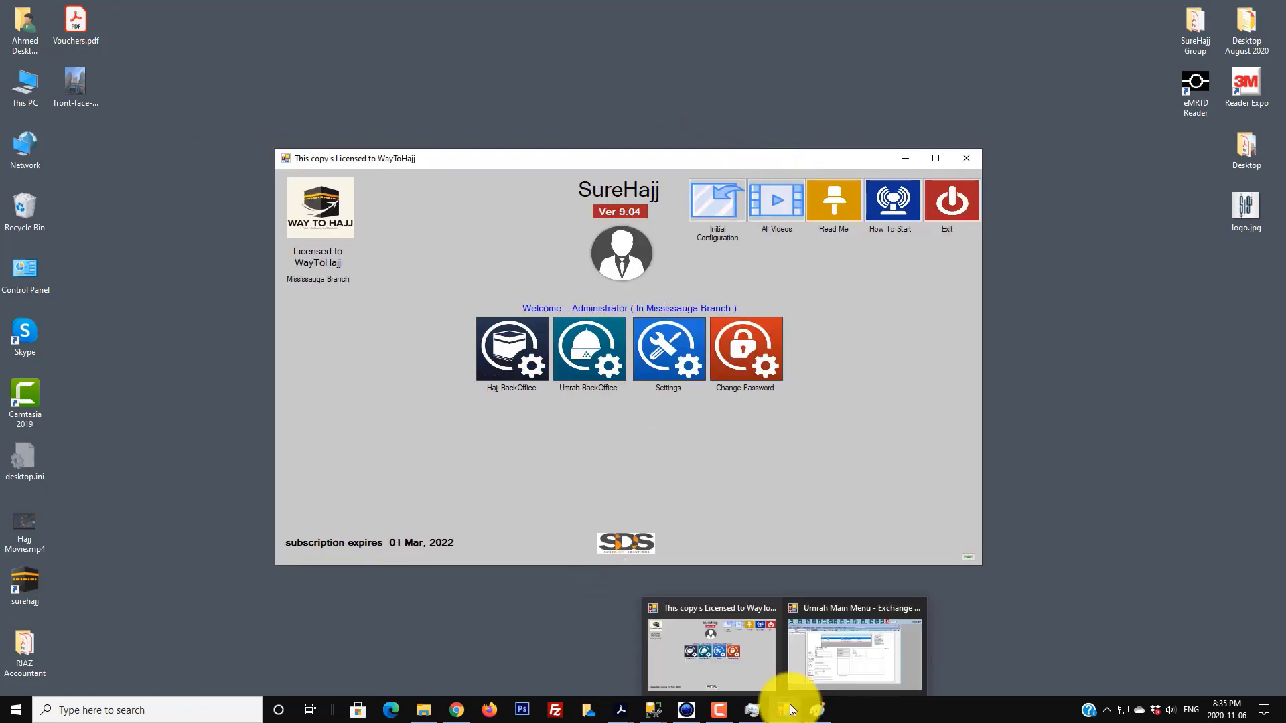
pyautogui.click(804, 666)
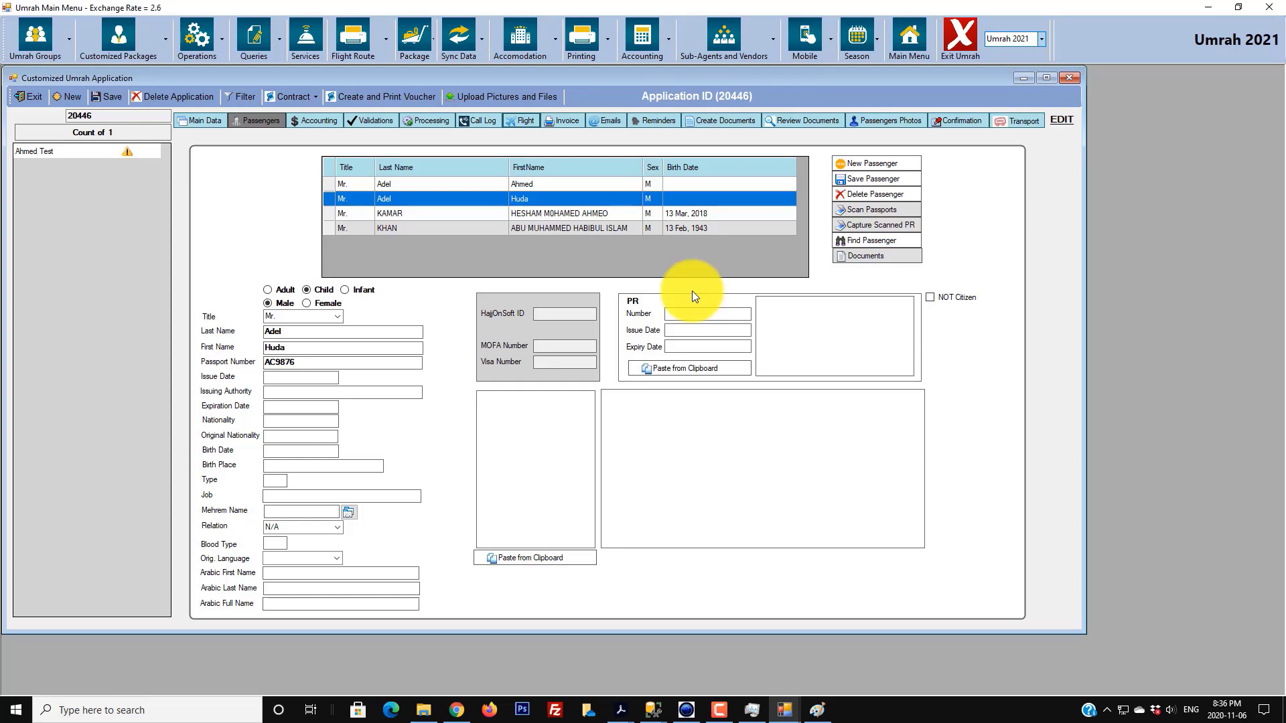
pyautogui.click(167, 53)
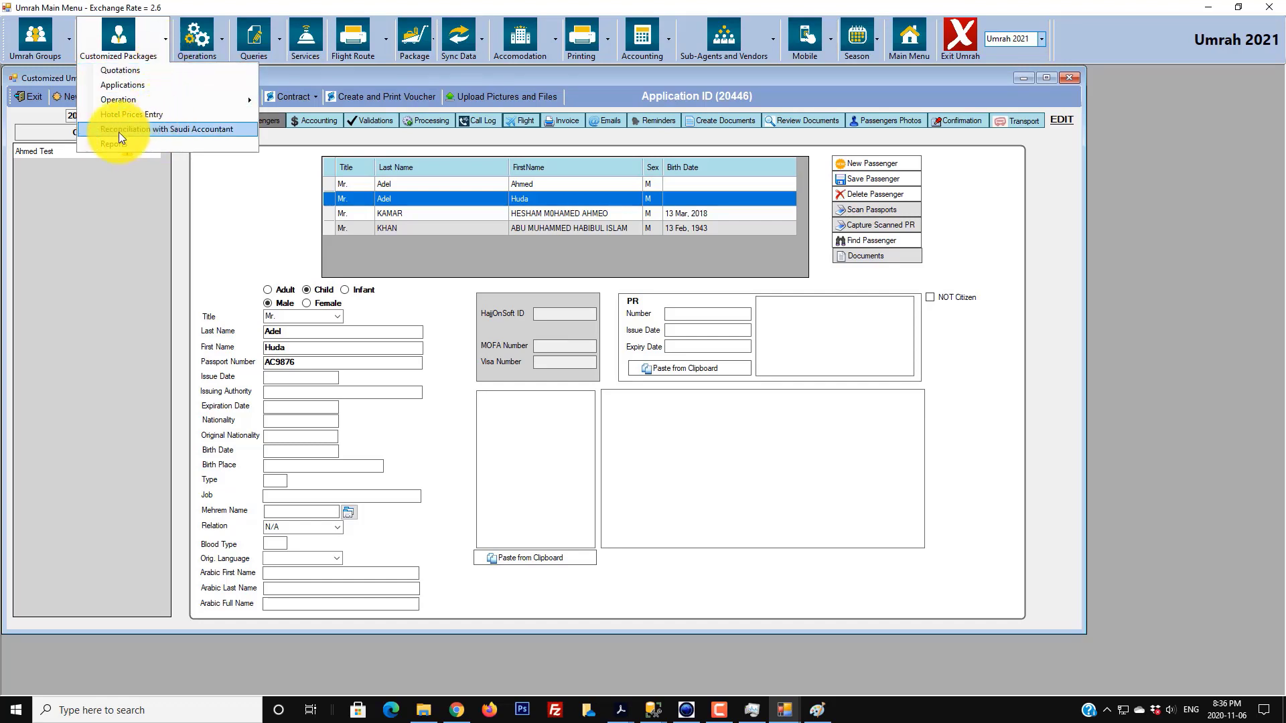
# - Open Reconciliation with Saudi Accountant, move it right, and focus the Application ID box
pyautogui.click(183, 131)
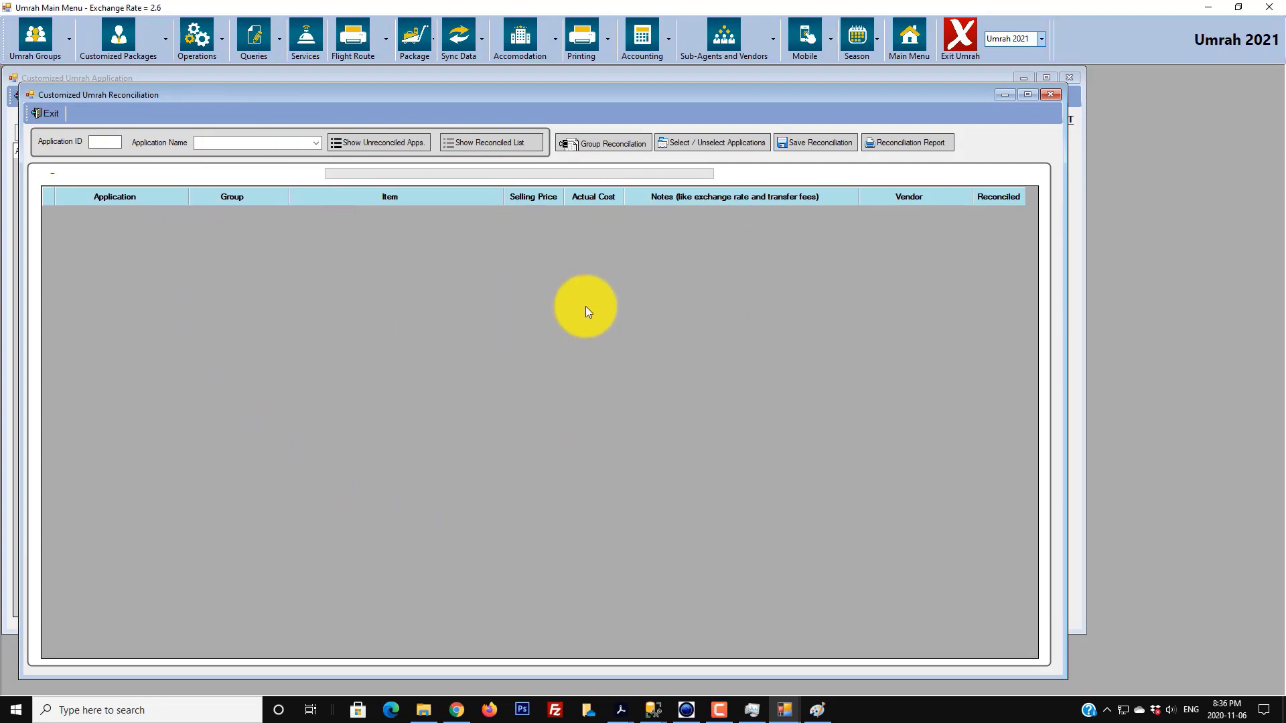
pyautogui.moveTo(482, 95); pyautogui.dragTo(710, 109)
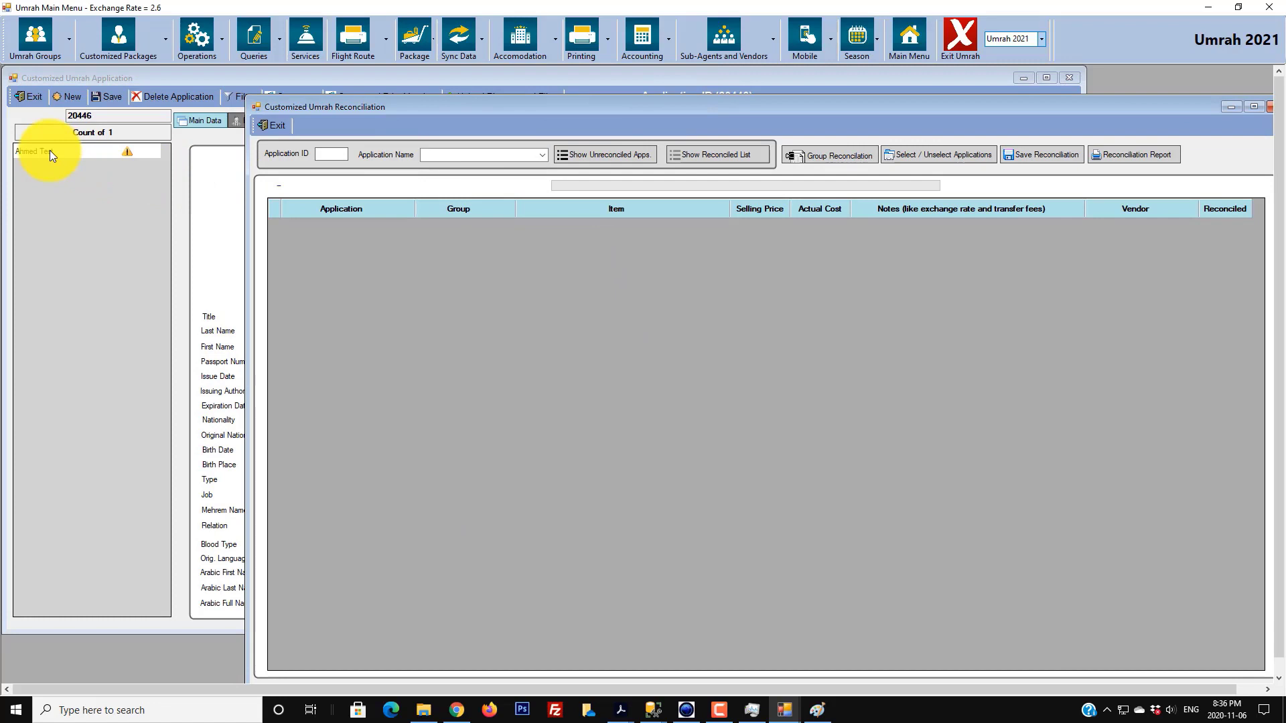
pyautogui.click(333, 155)
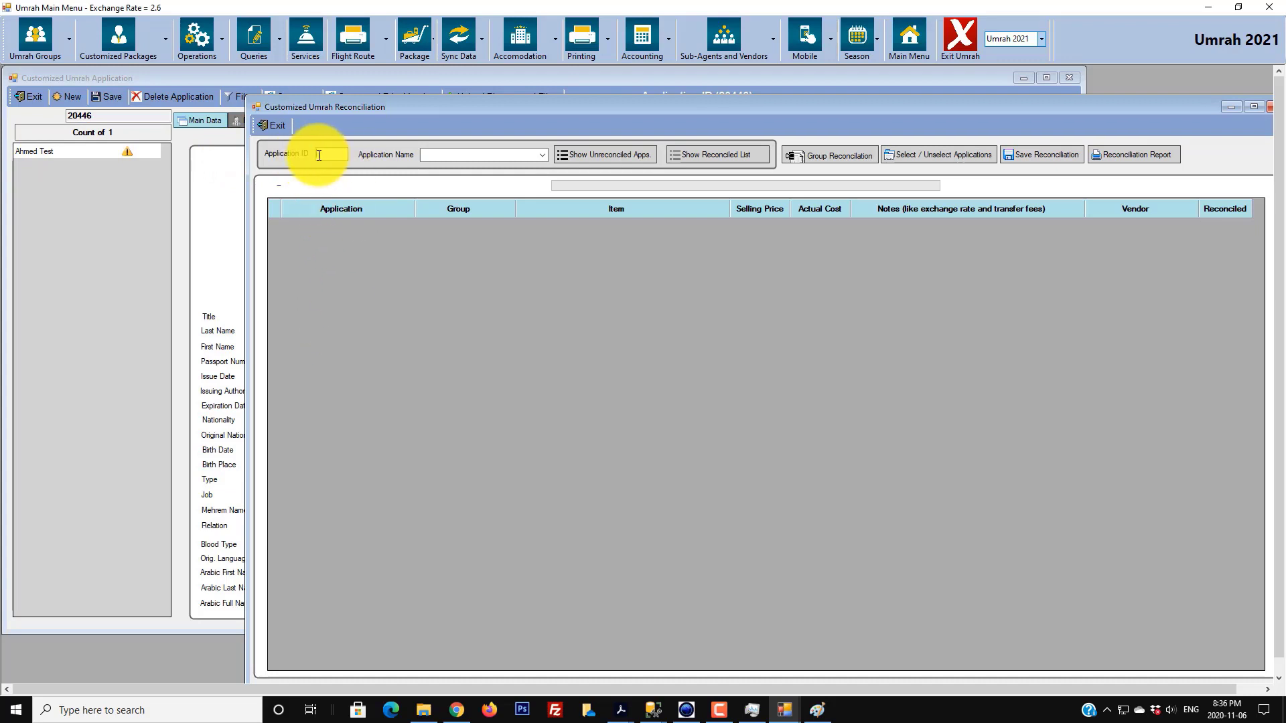
pyautogui.click(334, 154)
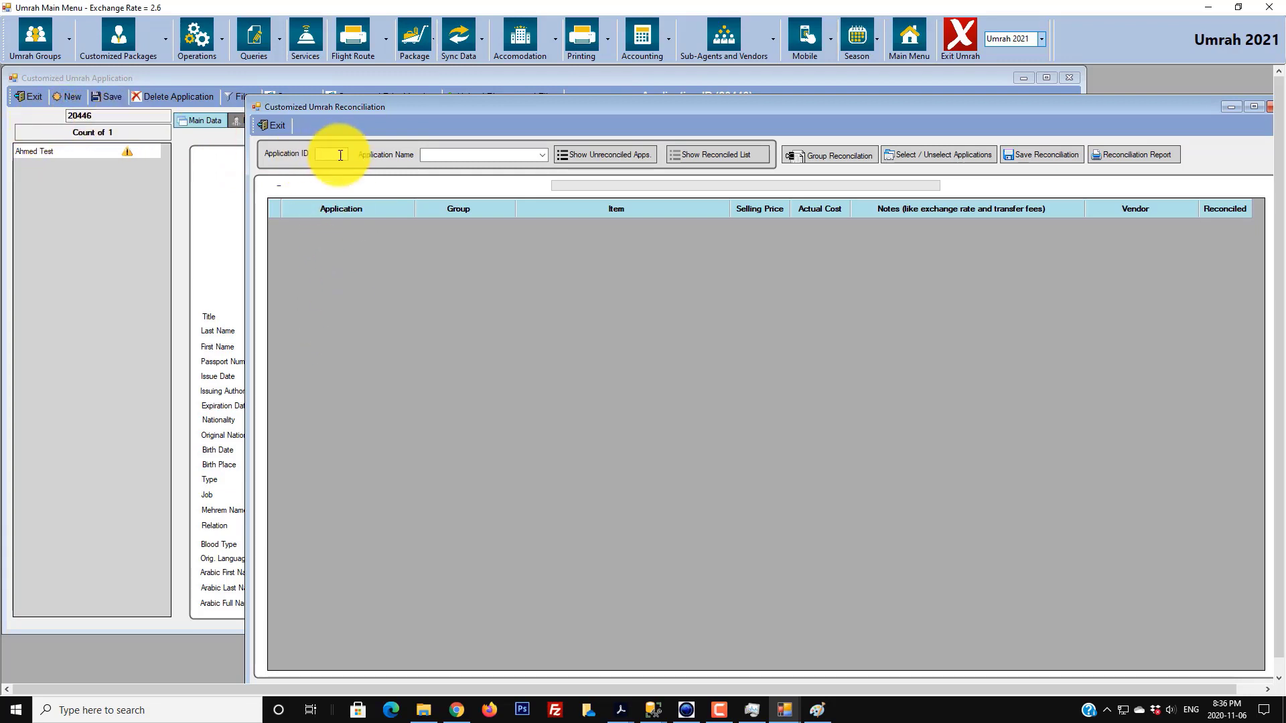
# - List unreconciled items for application 20446, then clear the Application ID and Name filters
pyautogui.write('20446')
pyautogui.click(615, 162)
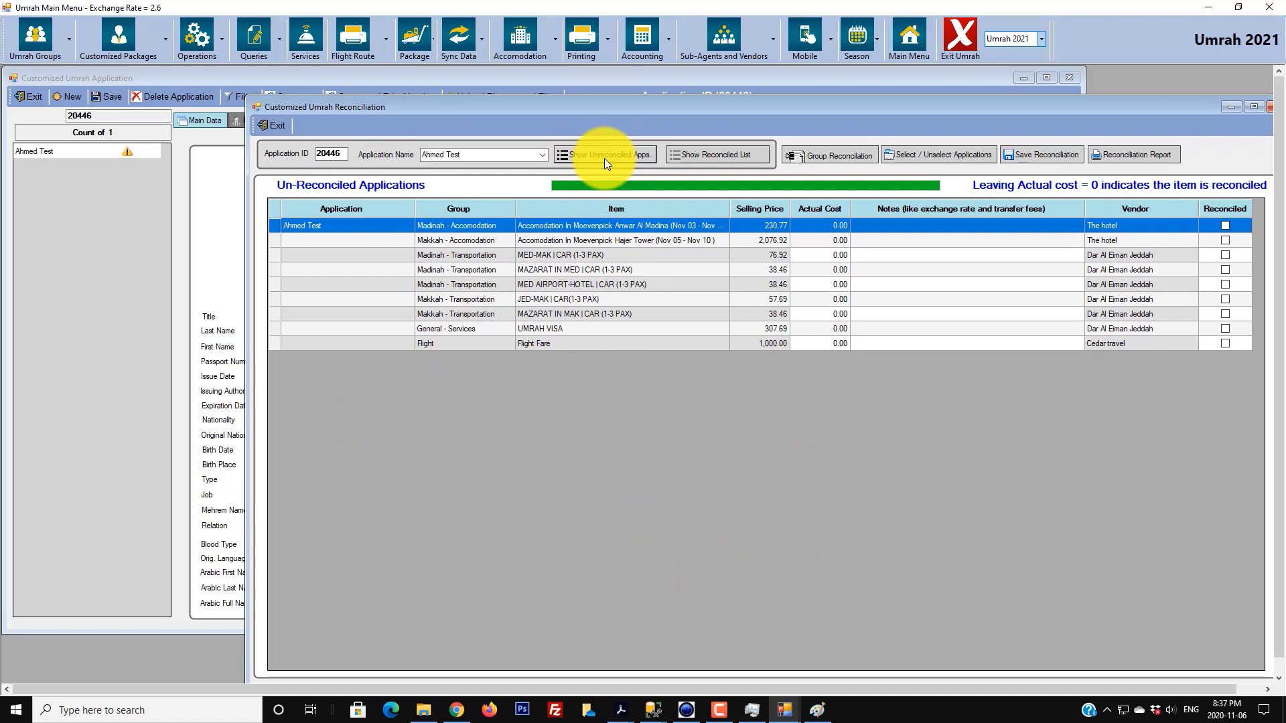
pyautogui.click(639, 158)
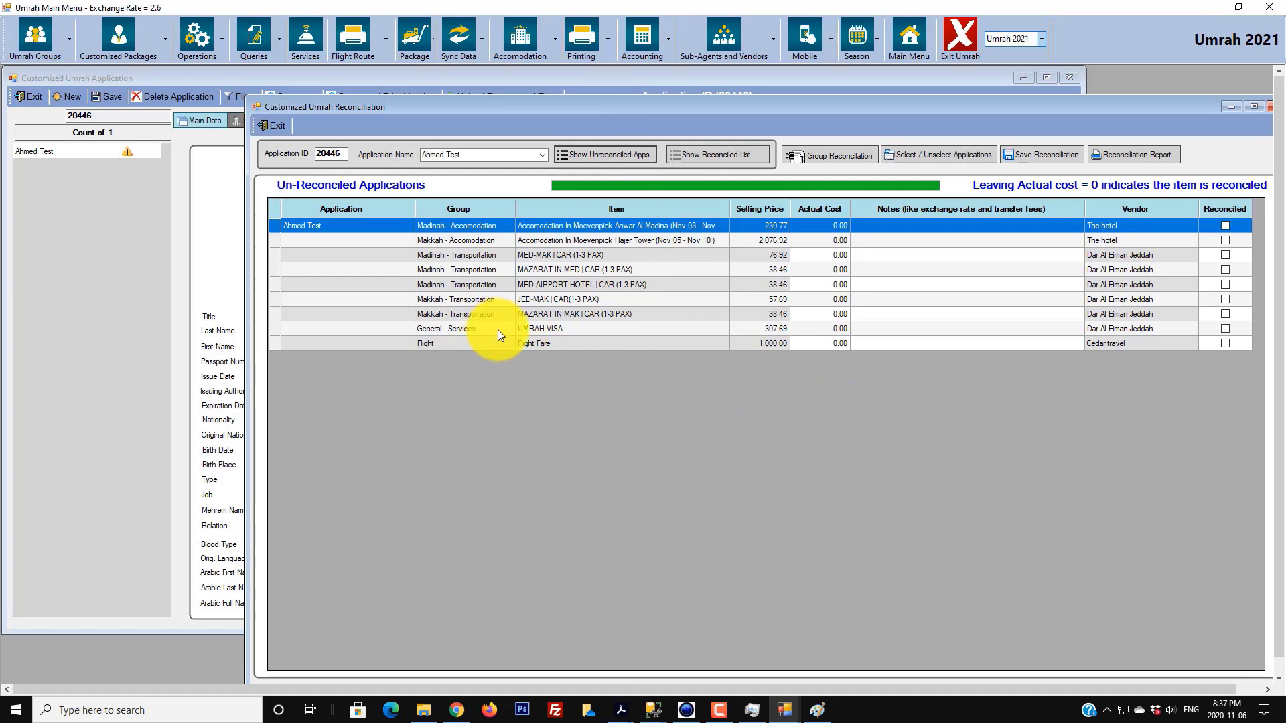
pyautogui.click(468, 155)
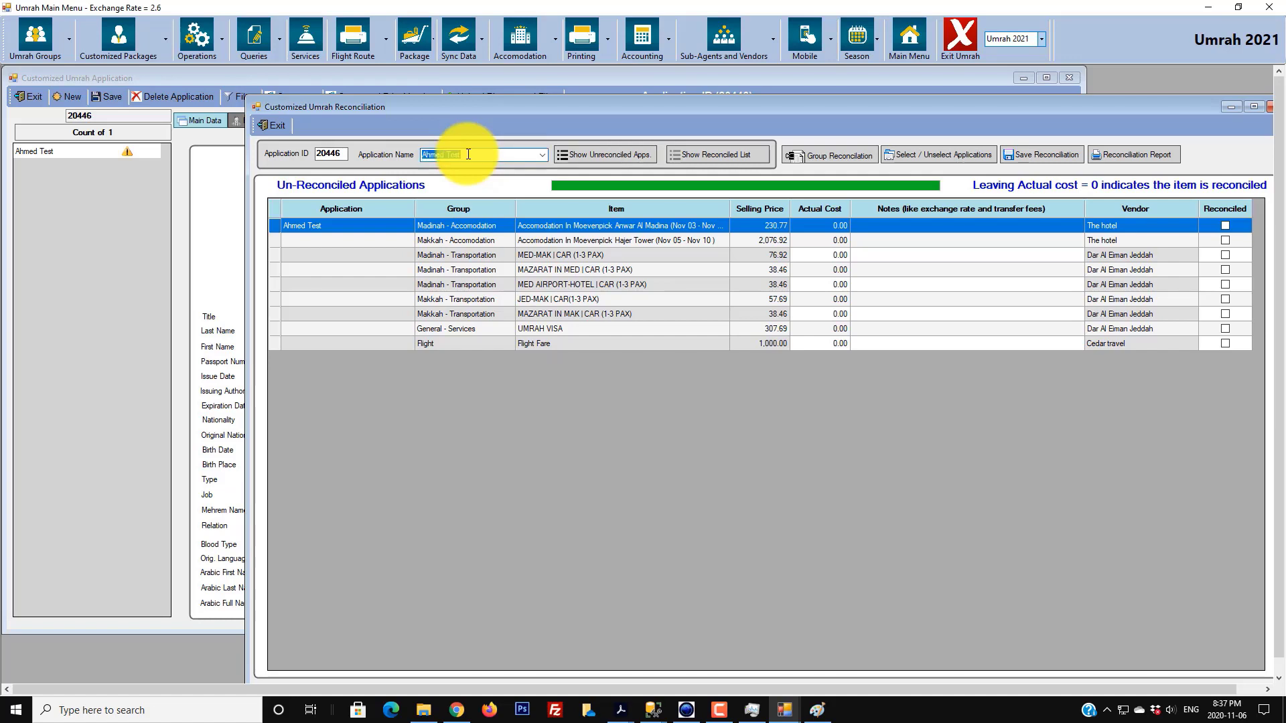
pyautogui.press('BackSpace')
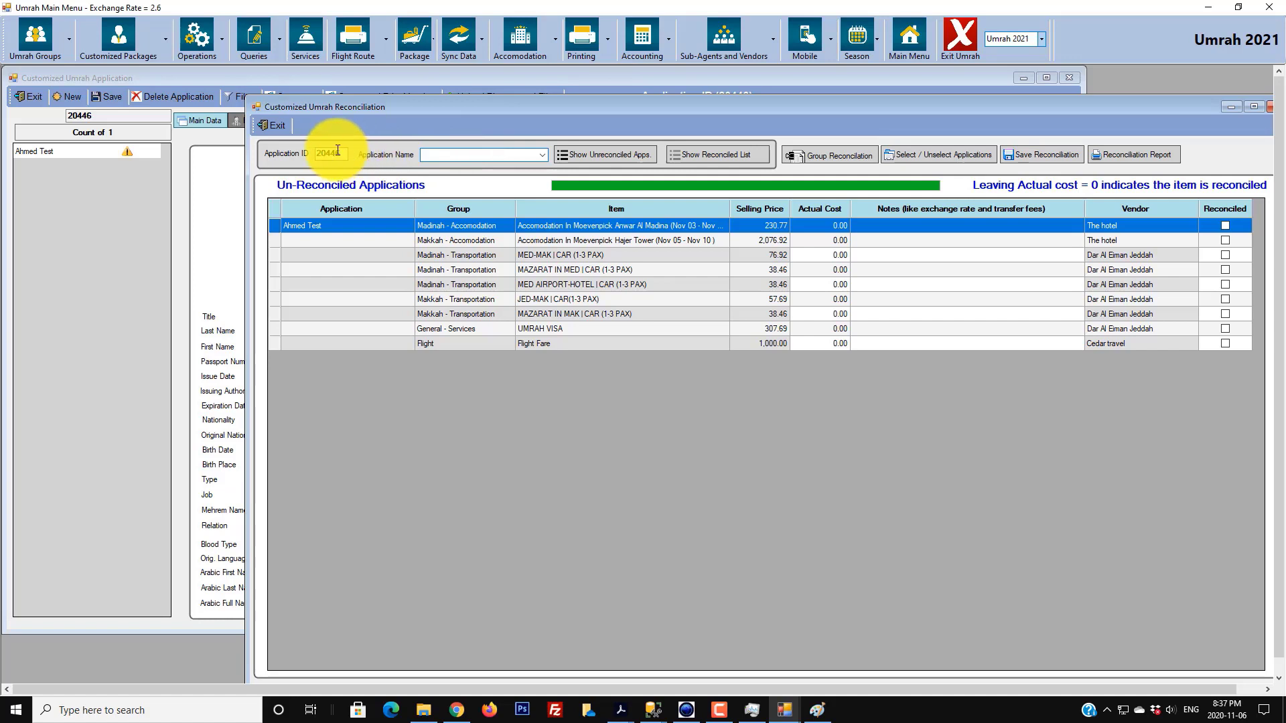
pyautogui.moveTo(337, 154); pyautogui.dragTo(233, 151)
pyautogui.press('BackSpace')
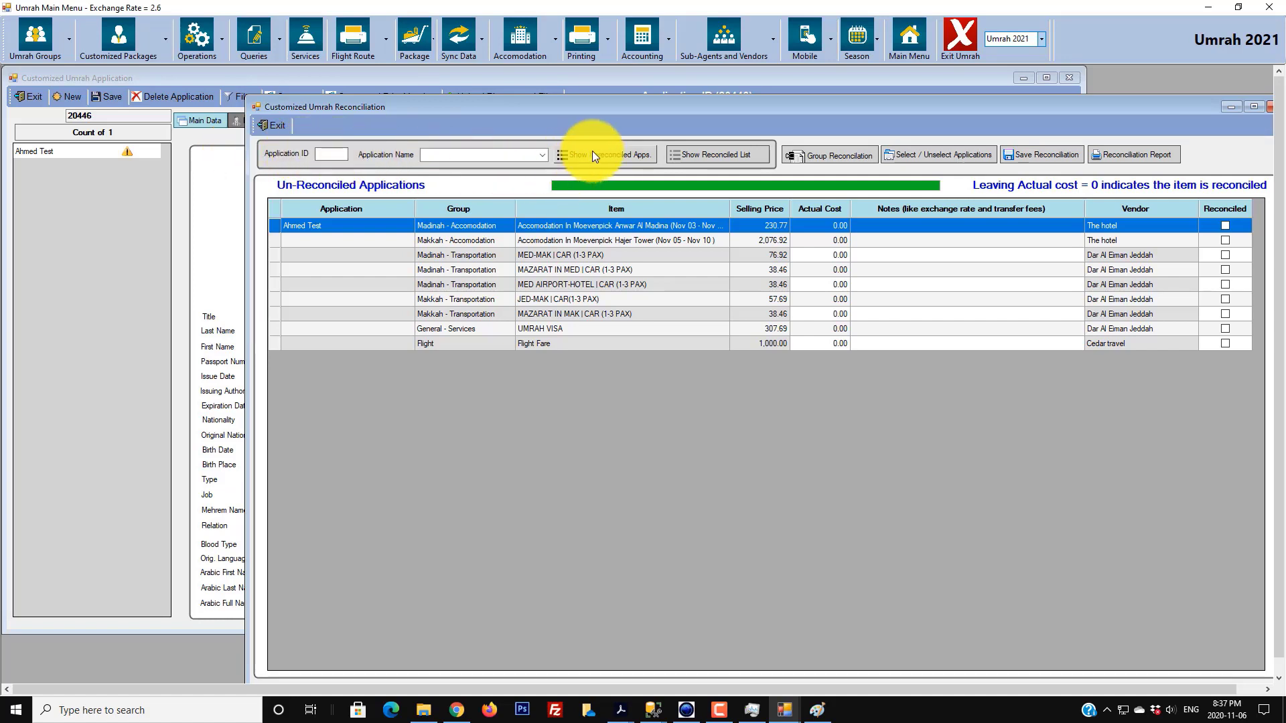
# - List all unreconciled items and enter 195 as the Madinah accommodation actual cost
pyautogui.click(592, 155)
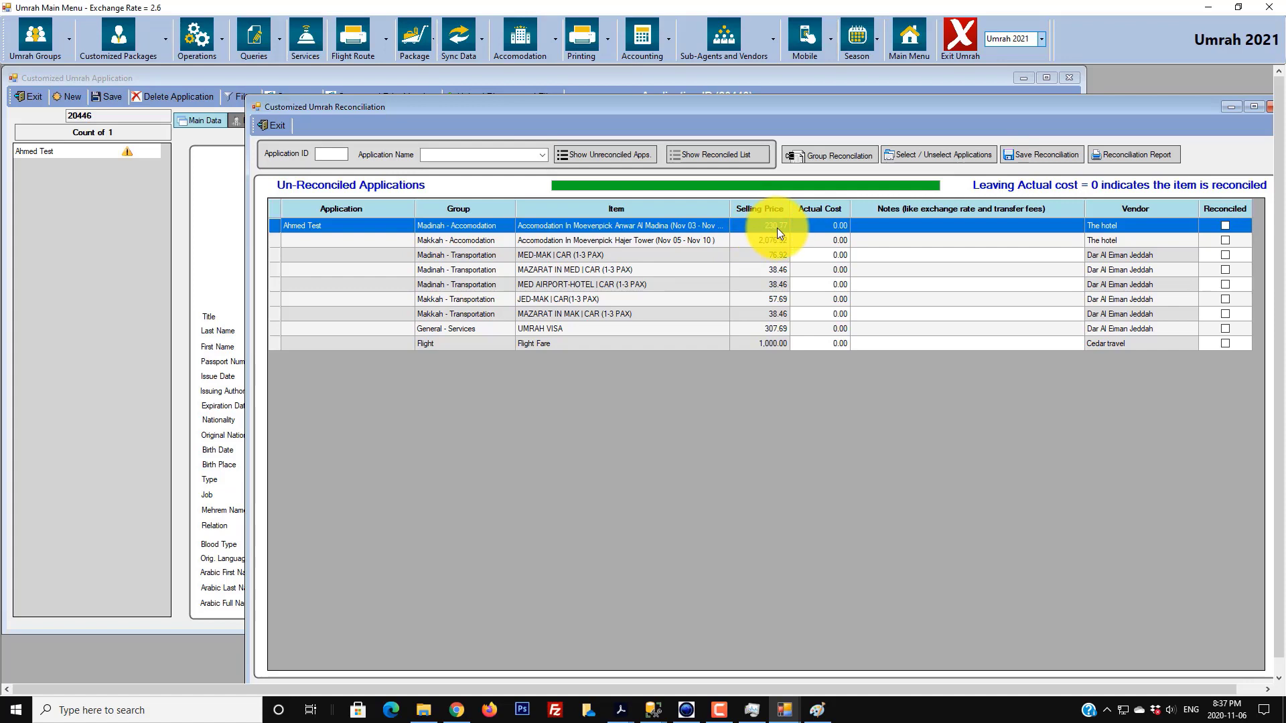
pyautogui.click(833, 227)
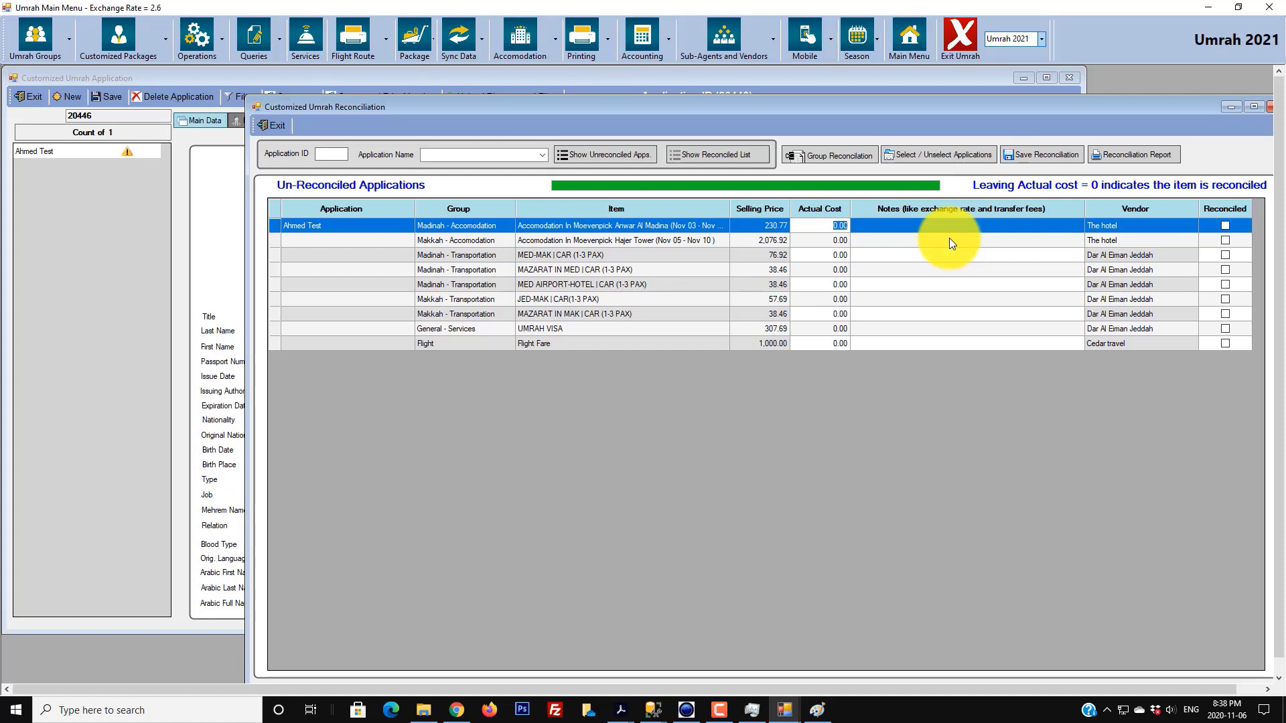
pyautogui.write('195')
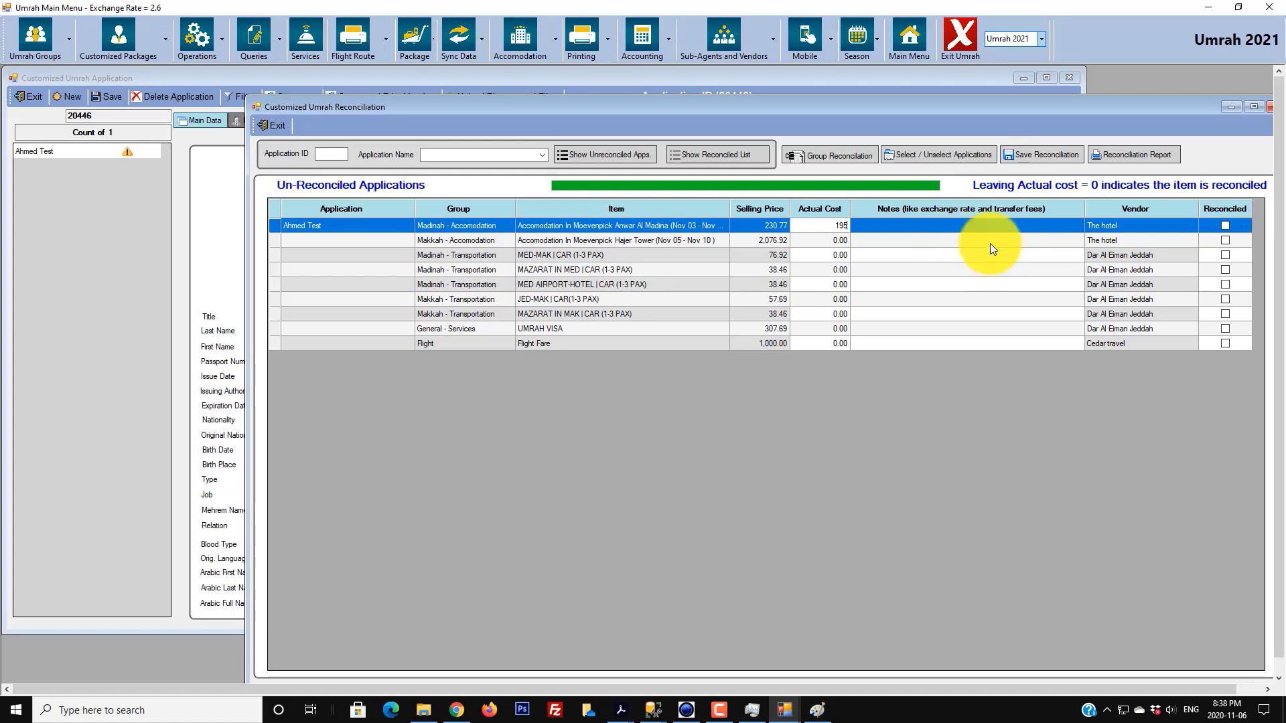
pyautogui.click(941, 223)
# - Note 'Vendor charged 1110 SR exchange rate 2.6' on the Madinah accommodation line
pyautogui.click(927, 225)
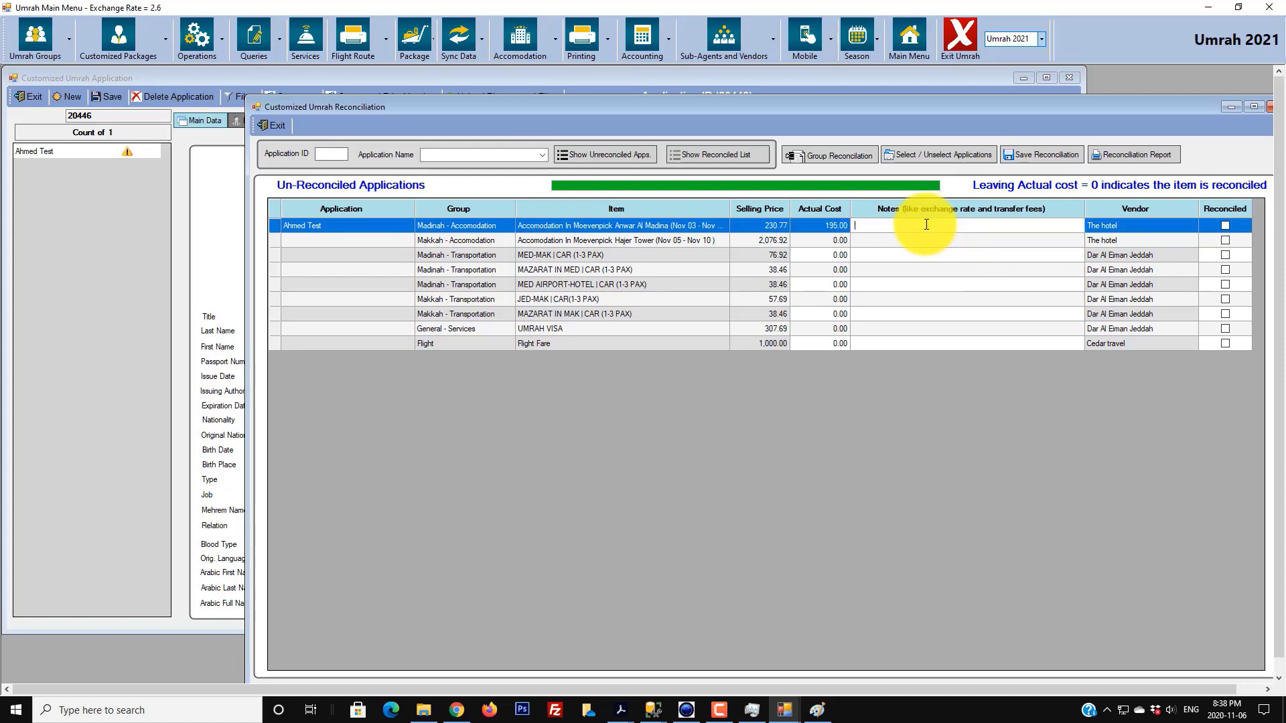
pyautogui.write('Vharge')
pyautogui.press('BackSpace')
pyautogui.press('BackSpace')
pyautogui.press('BackSpace')
pyautogui.press('BackSpace')
pyautogui.press('BackSpace')
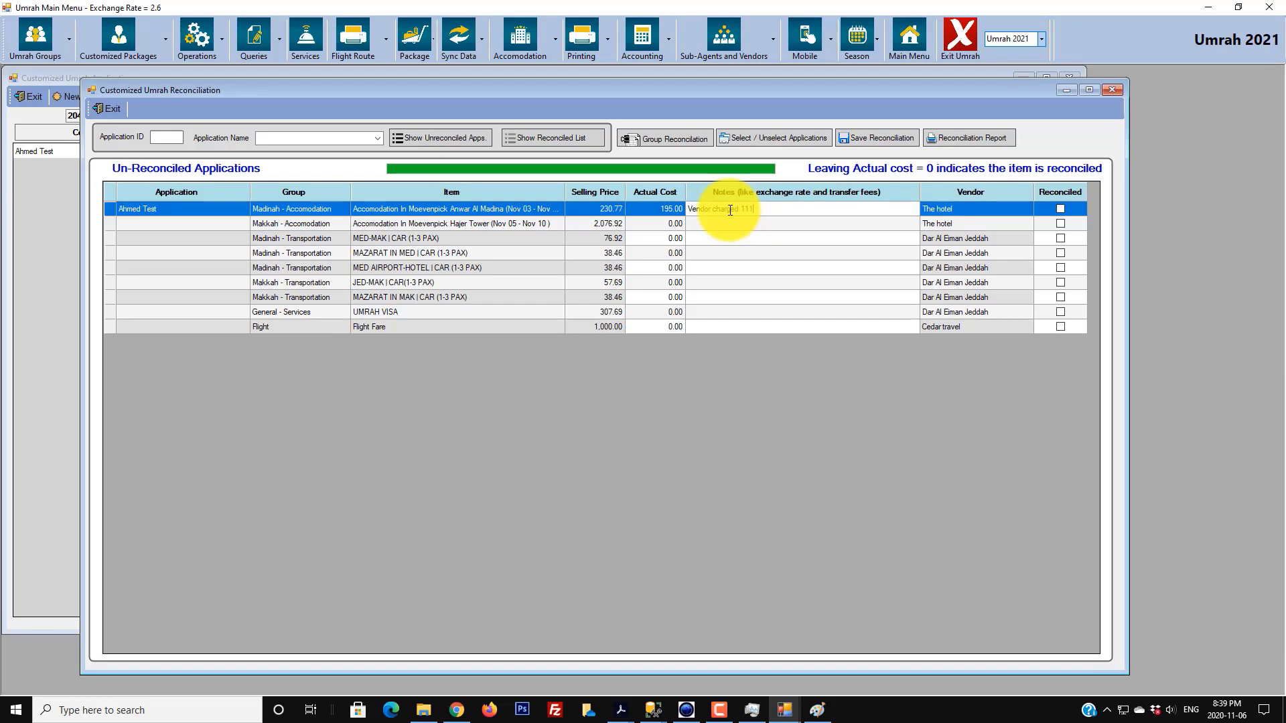
pyautogui.write('SR exchange rate 2.6')
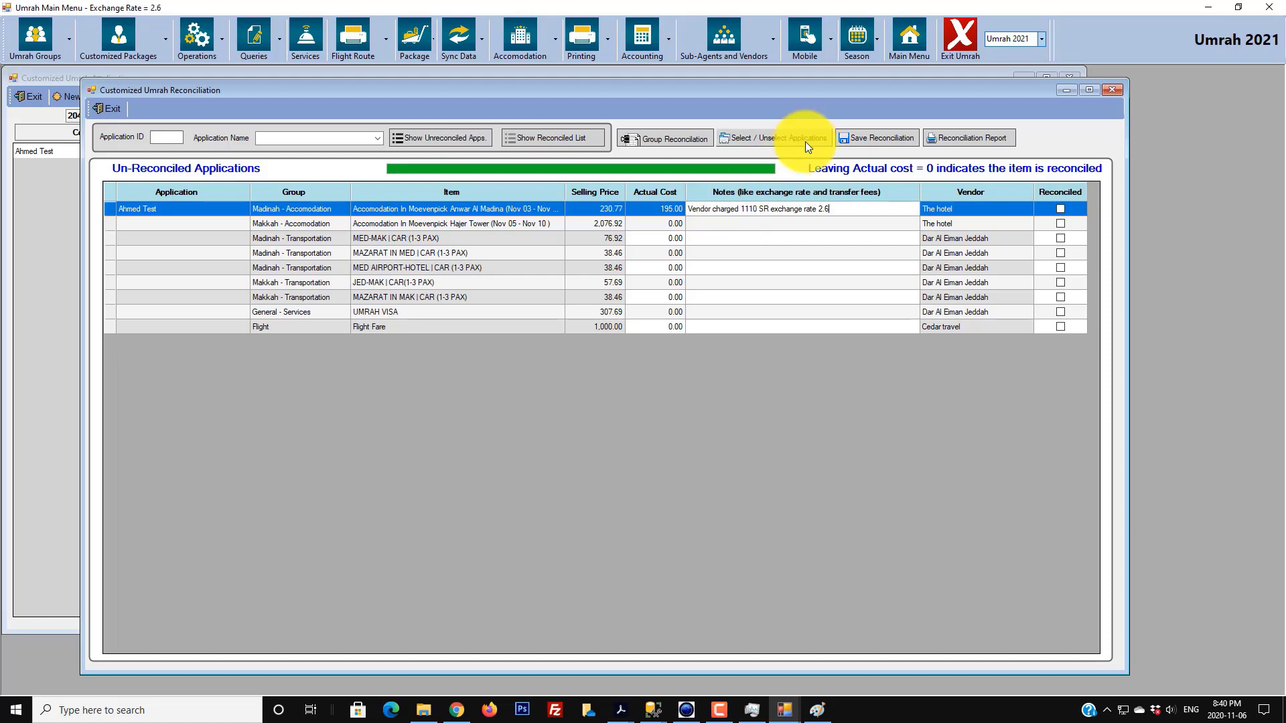
pyautogui.click(868, 223)
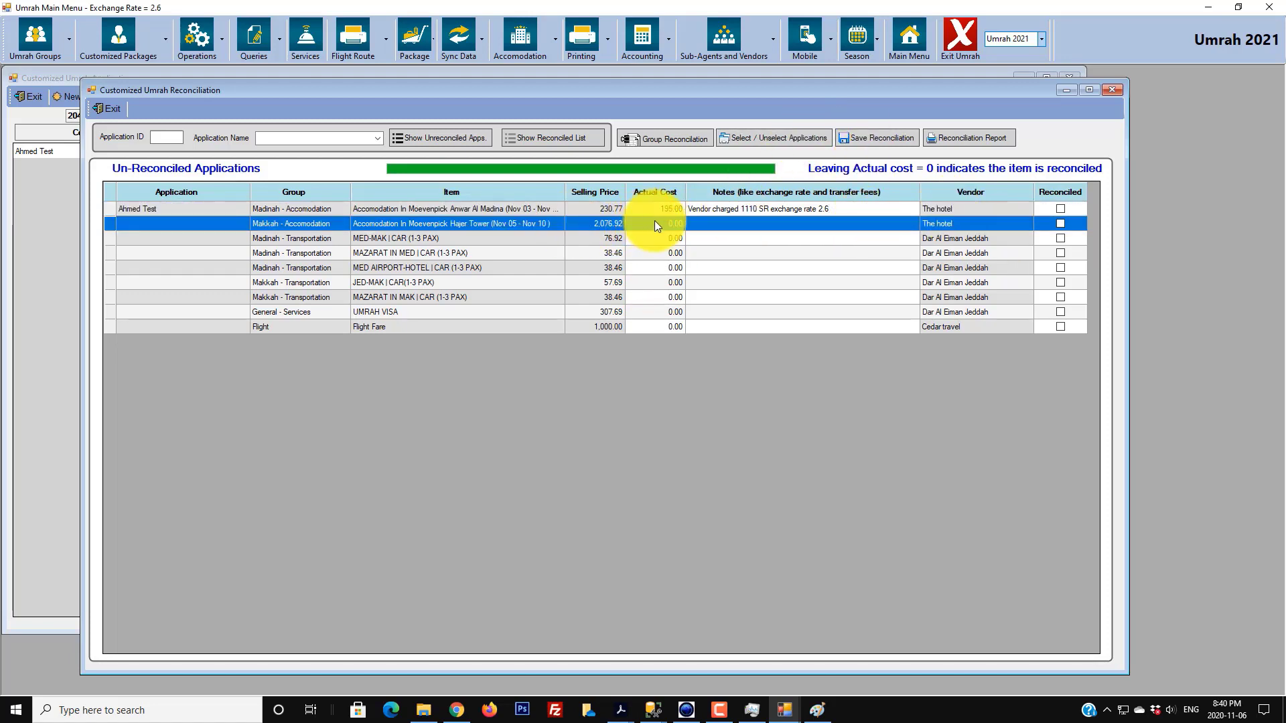
# - Enter 1,180.00 as the Hajer Tower Makkah accommodation actual cost
pyautogui.moveTo(654, 230)
pyautogui.mouseDown()
pyautogui.moveTo(653, 324)
pyautogui.moveTo(679, 244)
pyautogui.moveTo(666, 231)
pyautogui.mouseUp()
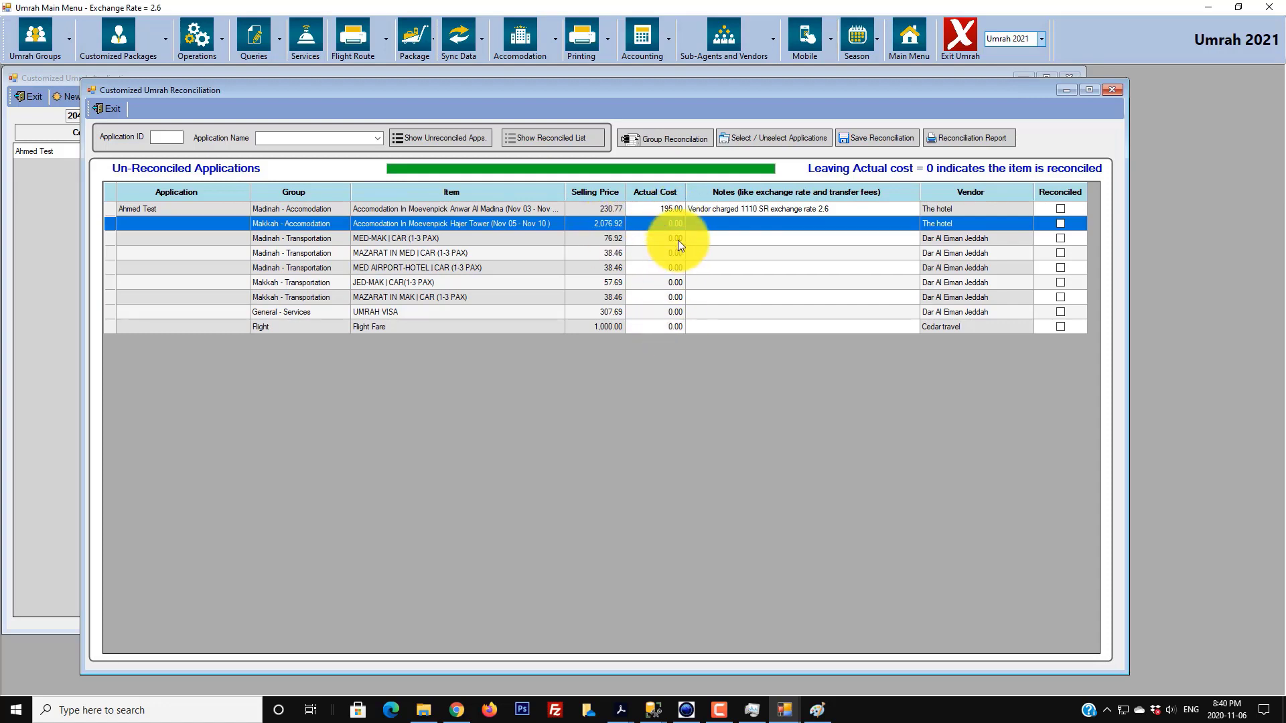
pyautogui.click(673, 223)
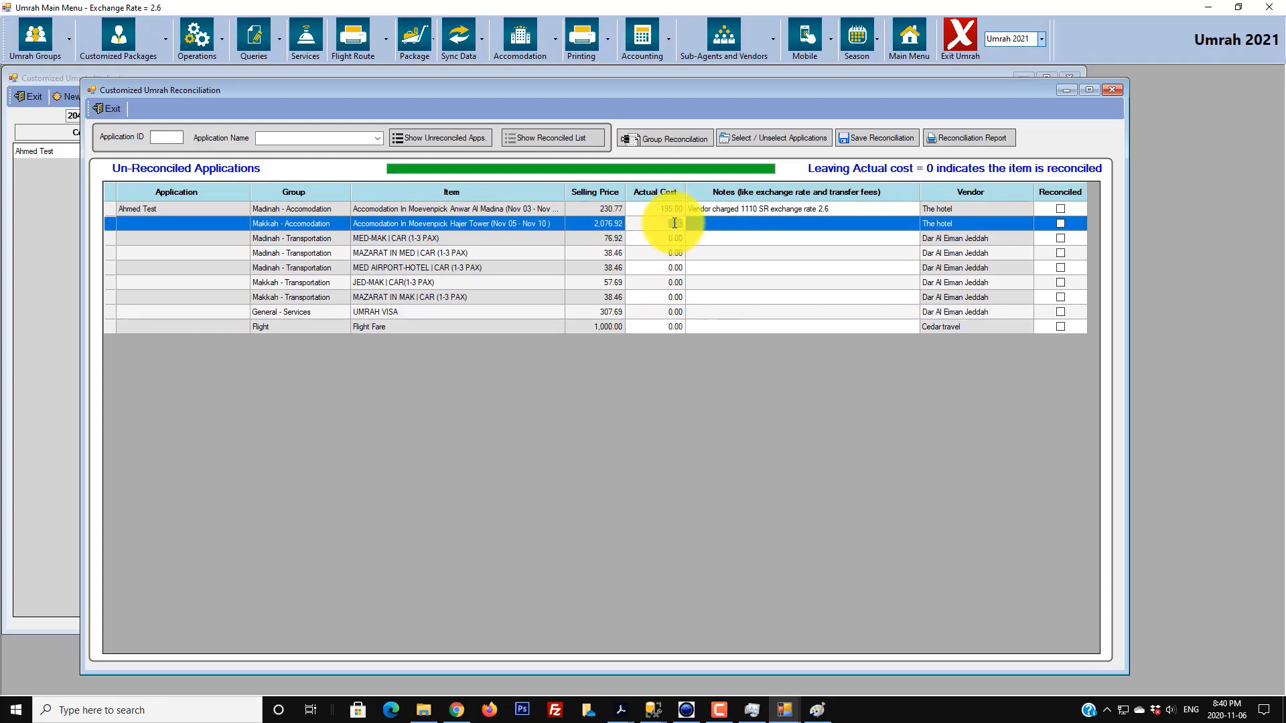
pyautogui.click(592, 226)
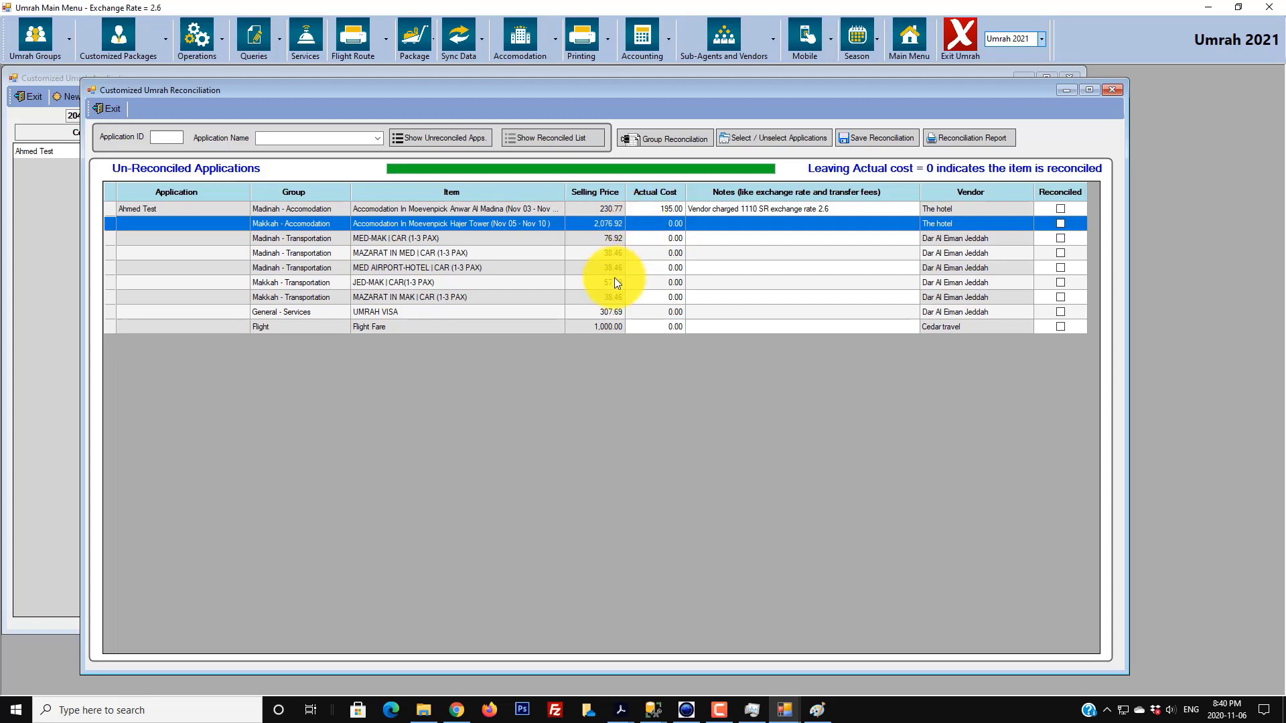
pyautogui.click(668, 222)
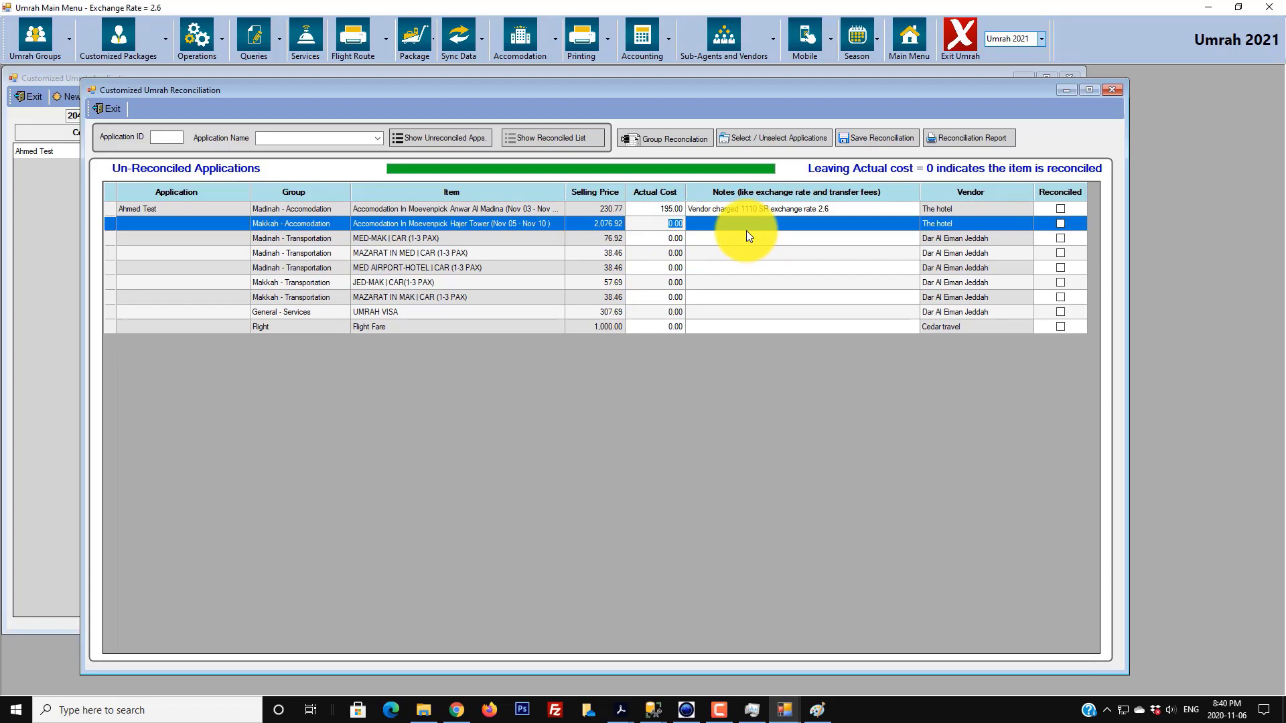
pyautogui.write('1180')
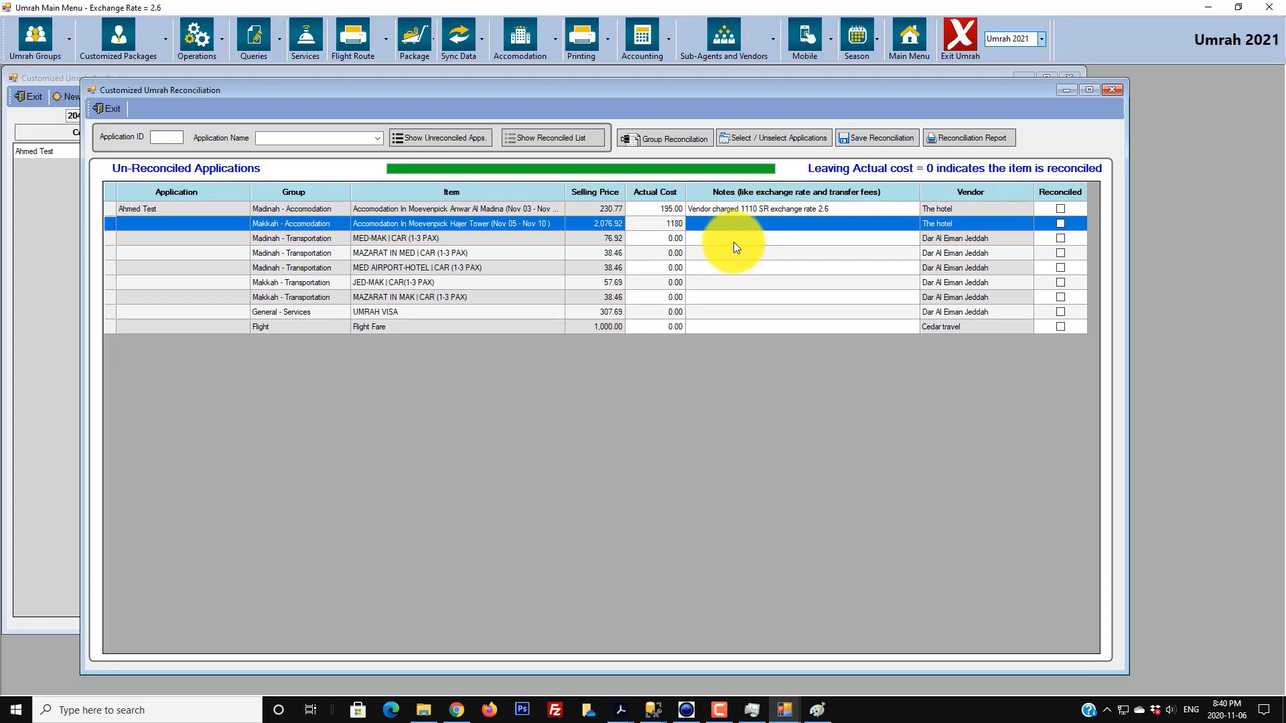
pyautogui.click(658, 237)
# - Set the Flight Fare actual cost to 500.00 and tick all nine items reconciled
pyautogui.click(660, 250)
pyautogui.click(658, 264)
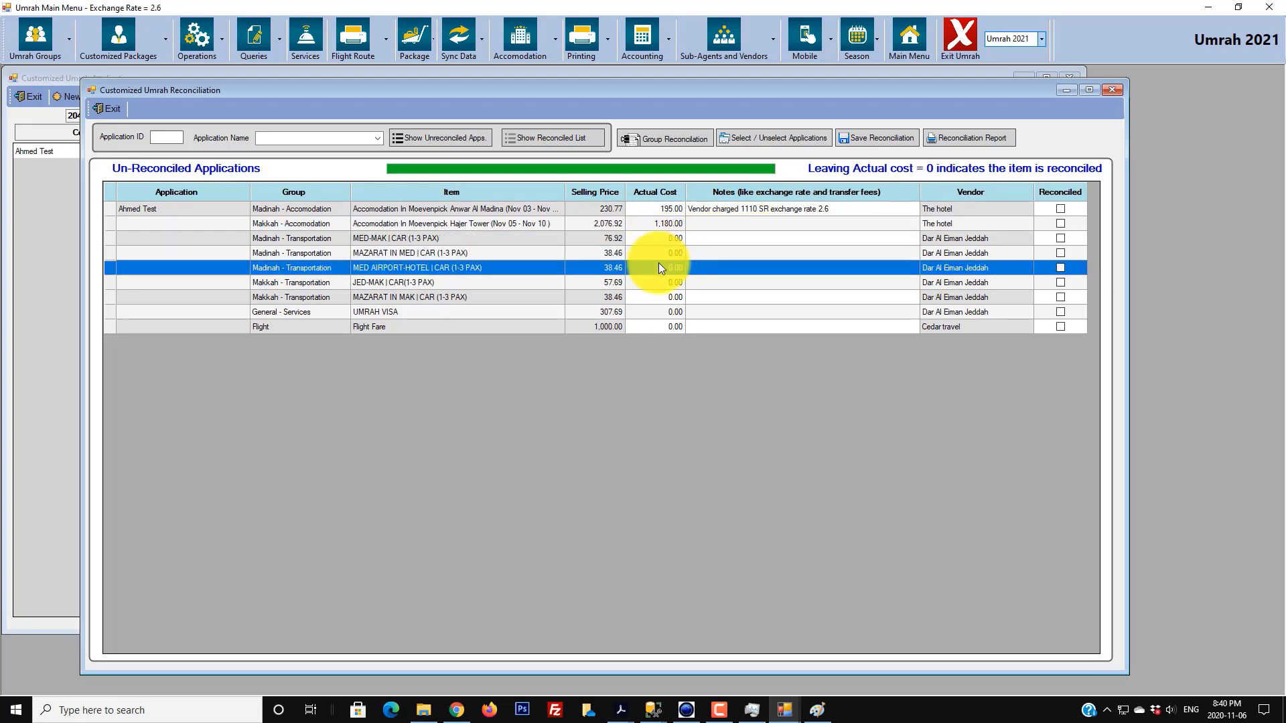
pyautogui.click(657, 280)
pyautogui.click(658, 298)
pyautogui.click(661, 312)
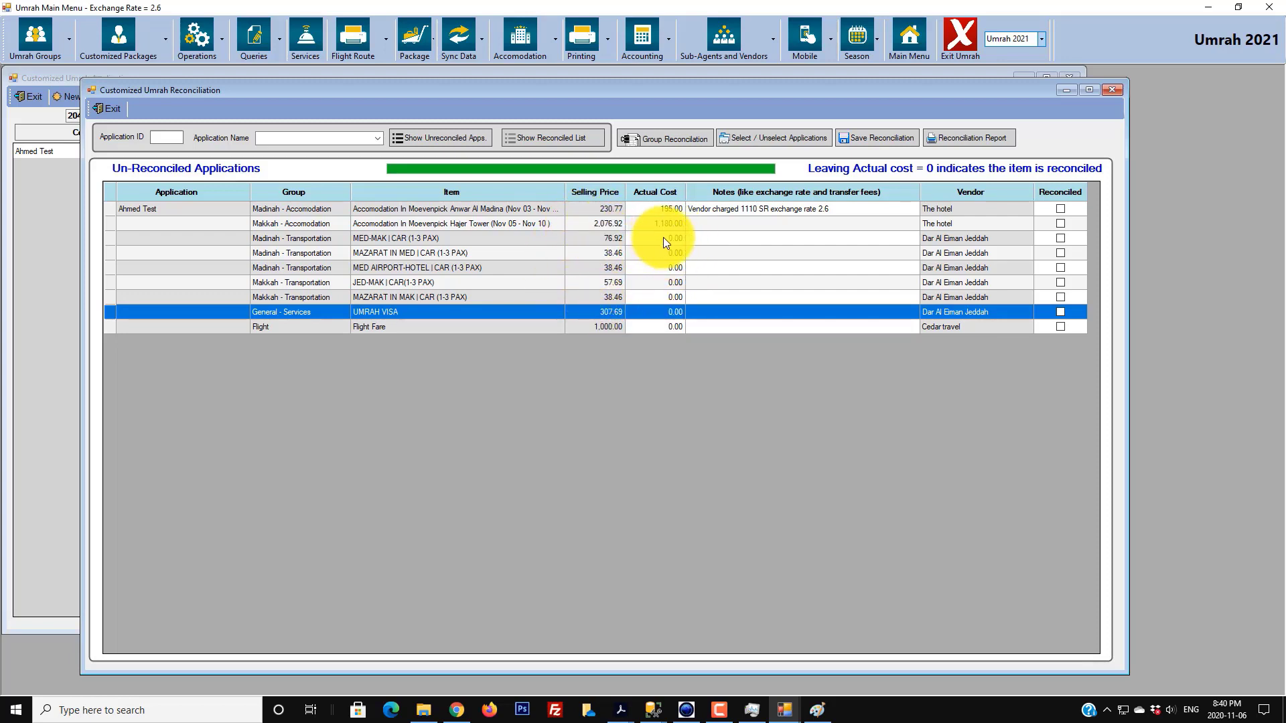
pyautogui.click(611, 326)
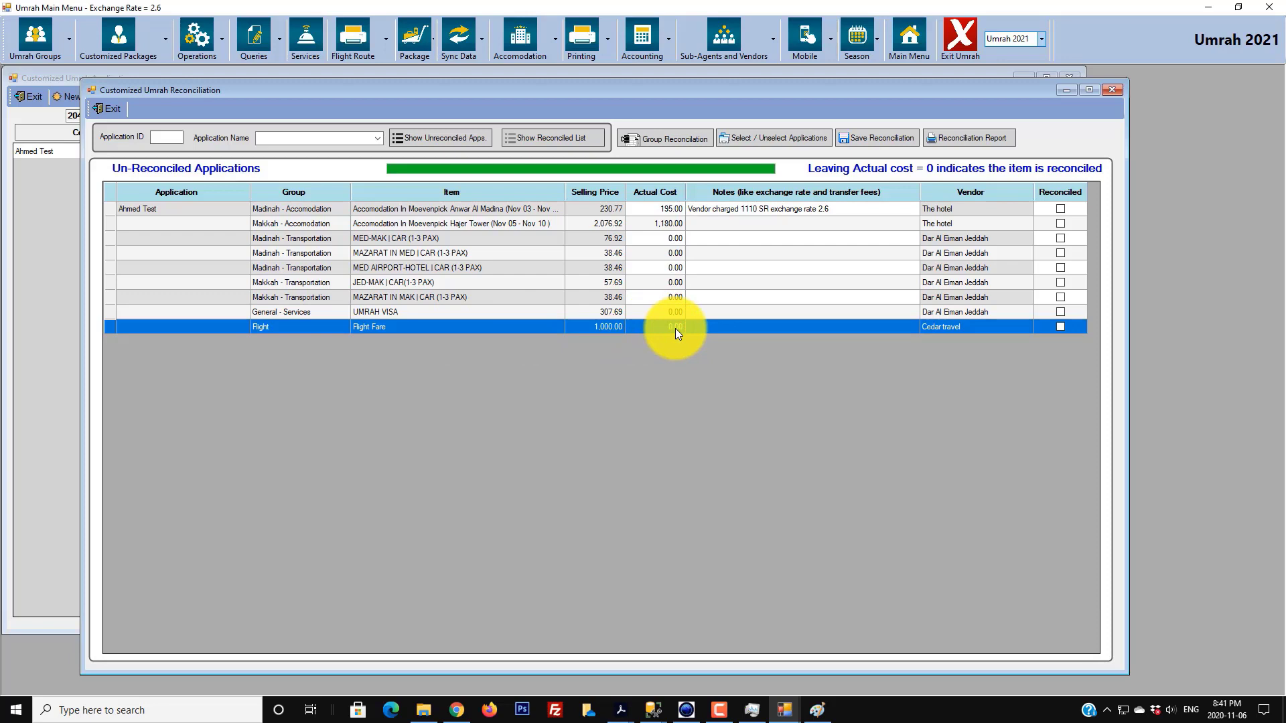
pyautogui.write('500')
pyautogui.click(168, 209)
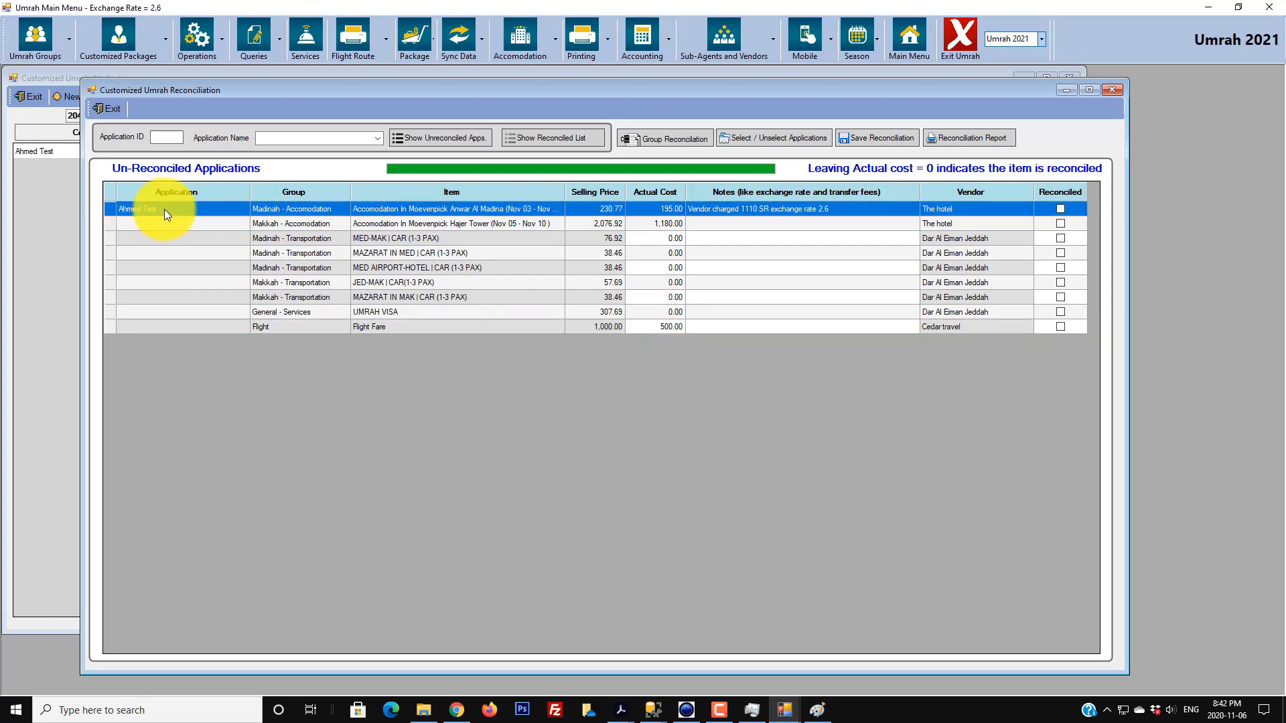
pyautogui.click(674, 138)
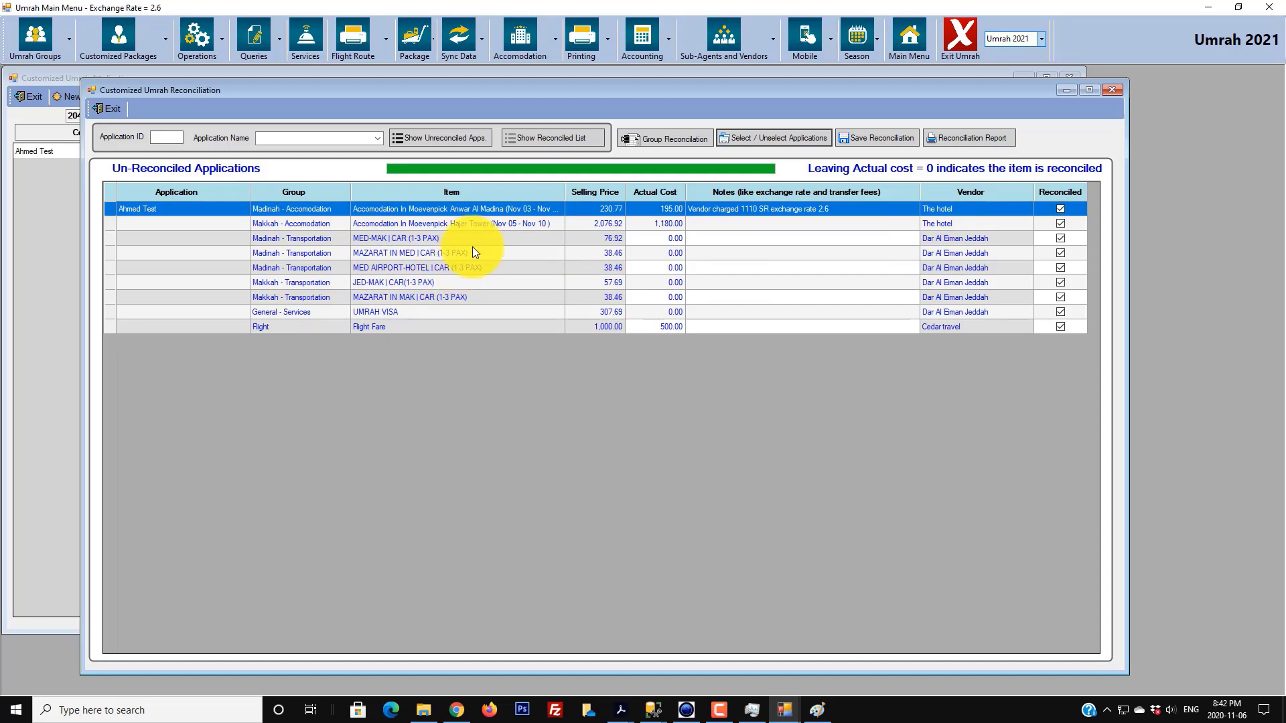
# - Save the reconciliation and show the Reconciled Applications list with all nine items
pyautogui.click(885, 138)
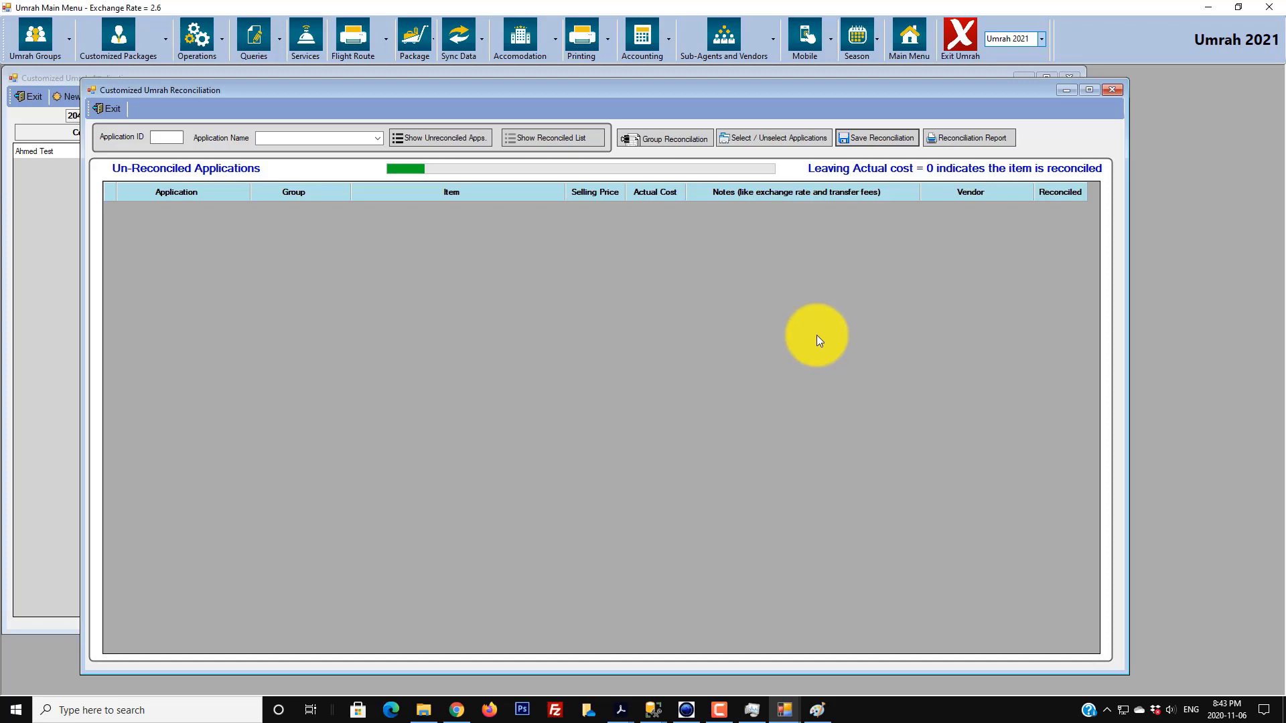
pyautogui.click(561, 137)
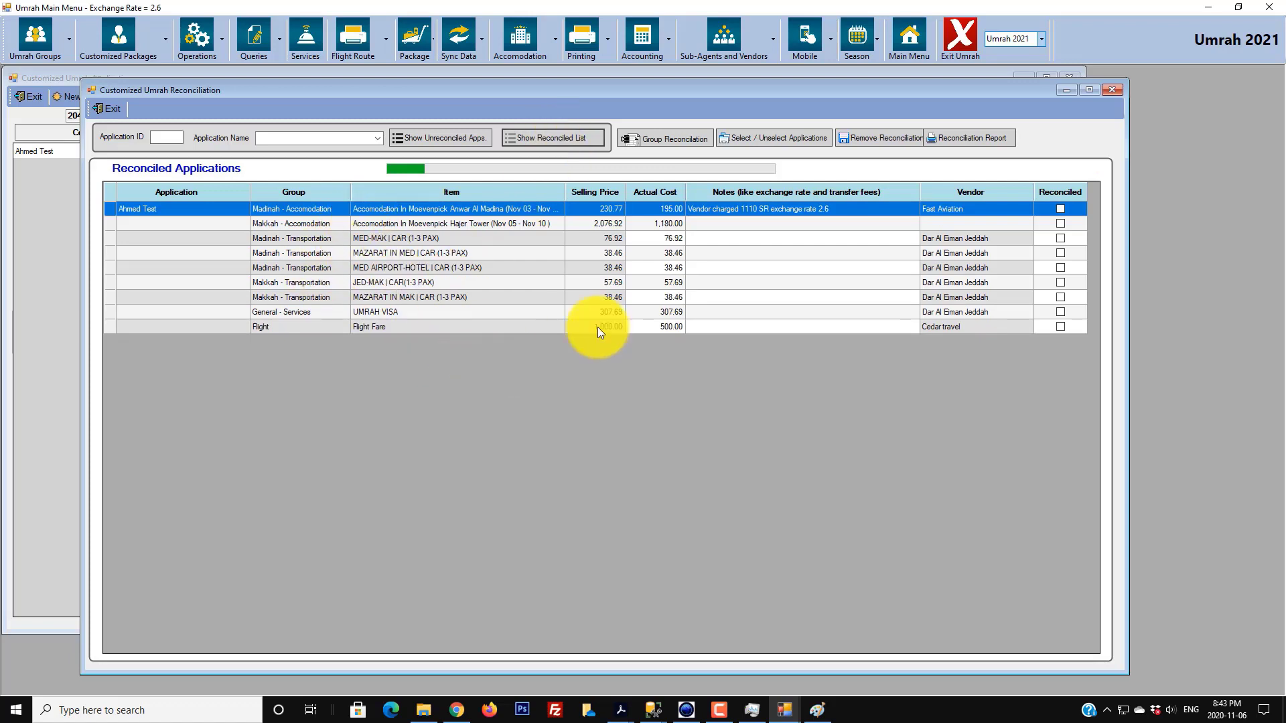
# - Review the reconciled items, including the MAZARAT IN MED, MED AIRPORT-HOTEL and JED-MAK lines
pyautogui.click(609, 221)
pyautogui.click(608, 237)
pyautogui.click(612, 251)
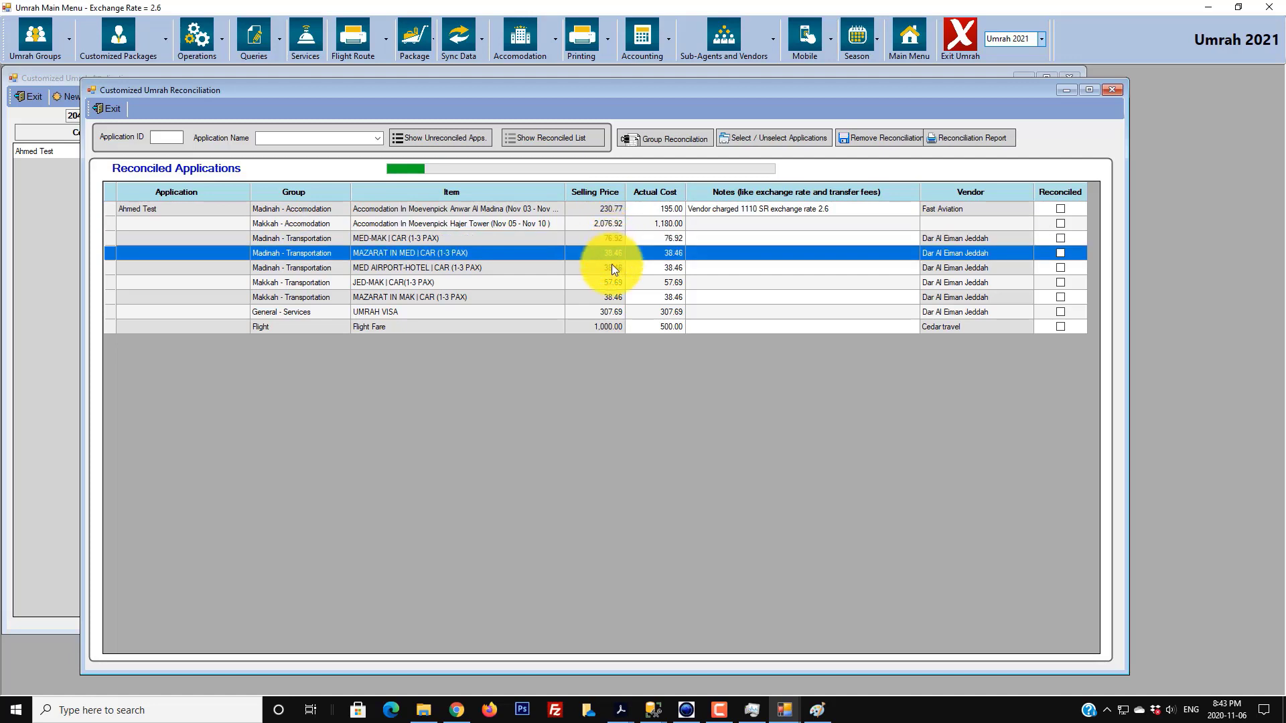
pyautogui.click(612, 265)
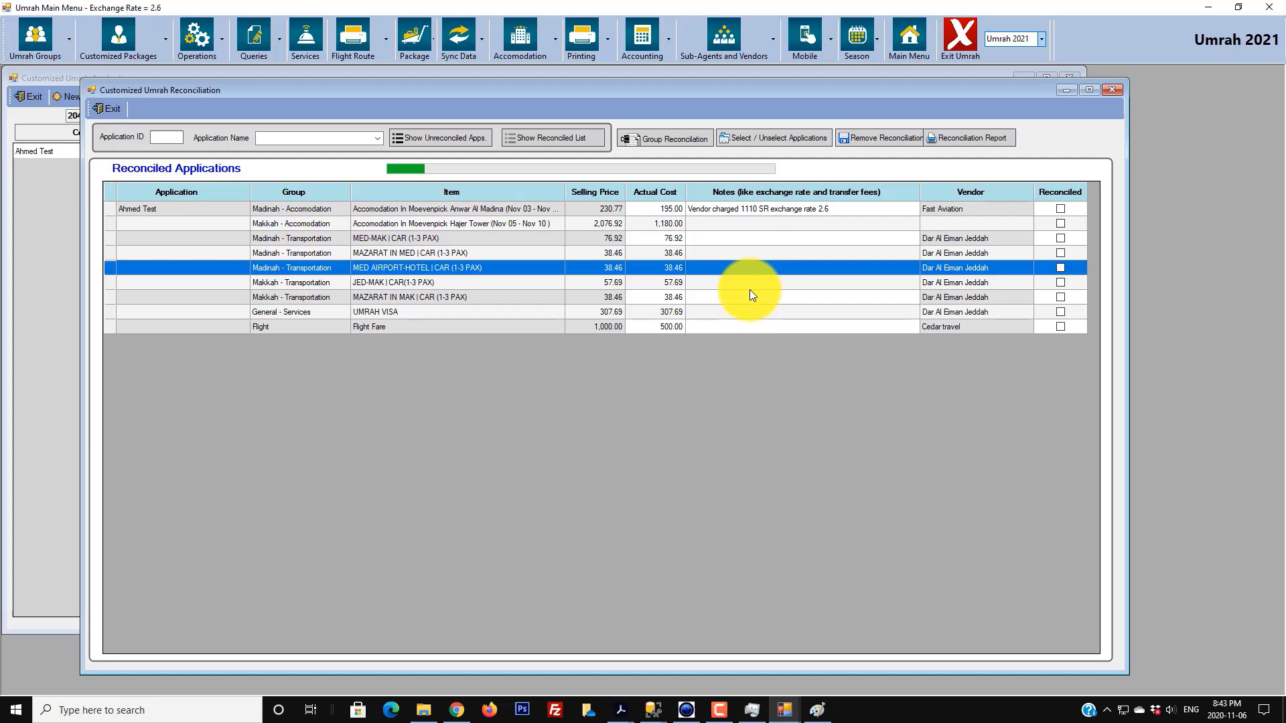
pyautogui.click(693, 279)
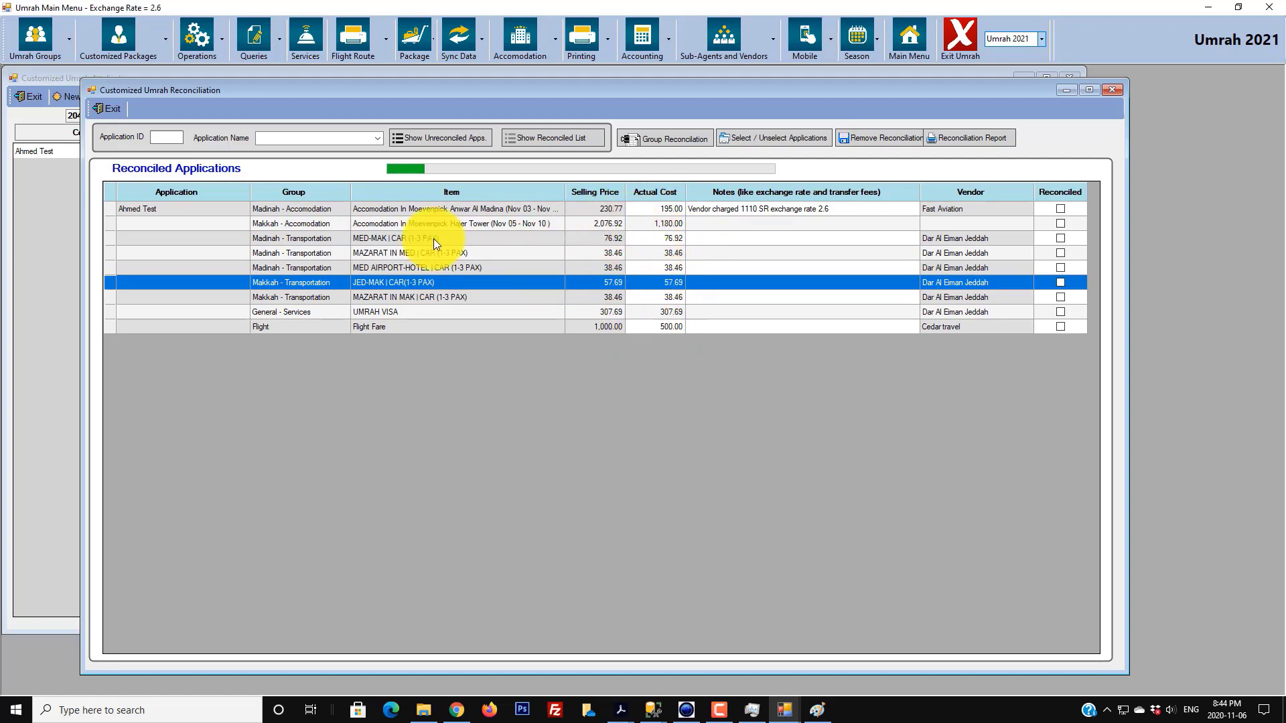
# - Close the customer application and reload the test applicant's record from Customized Packages > Applications
pyautogui.click(37, 193)
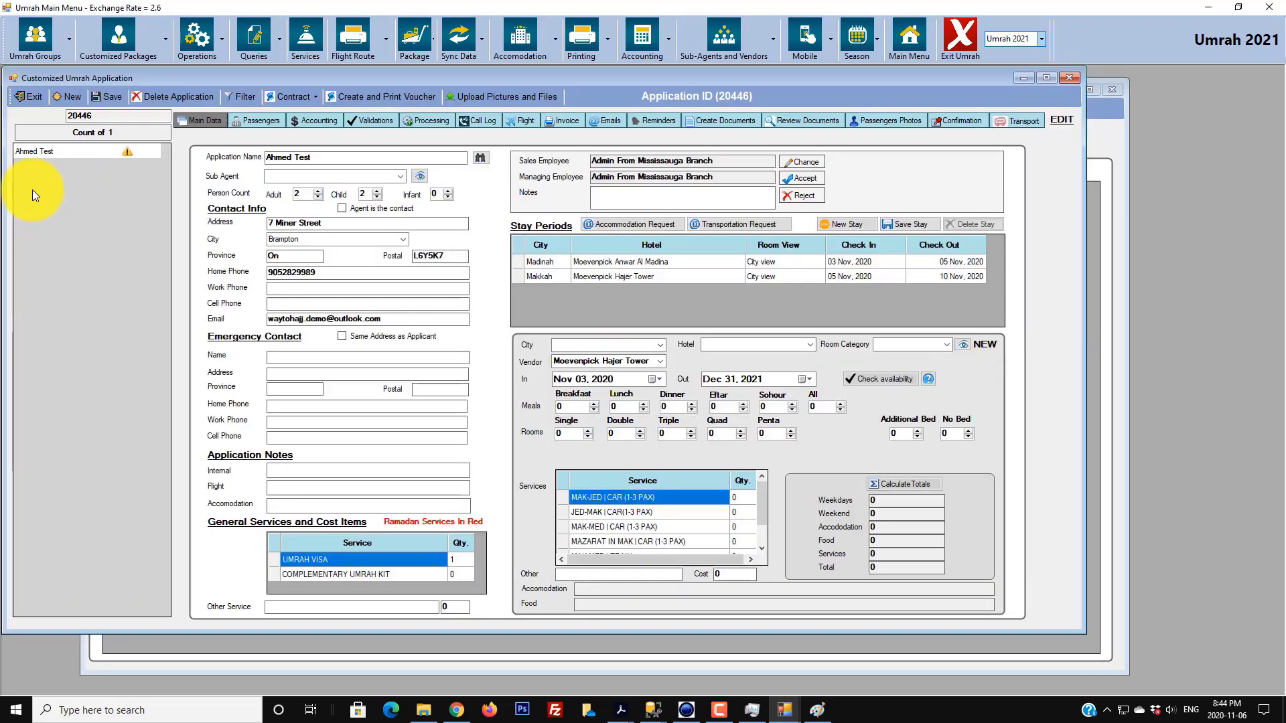
pyautogui.click(28, 94)
pyautogui.click(164, 46)
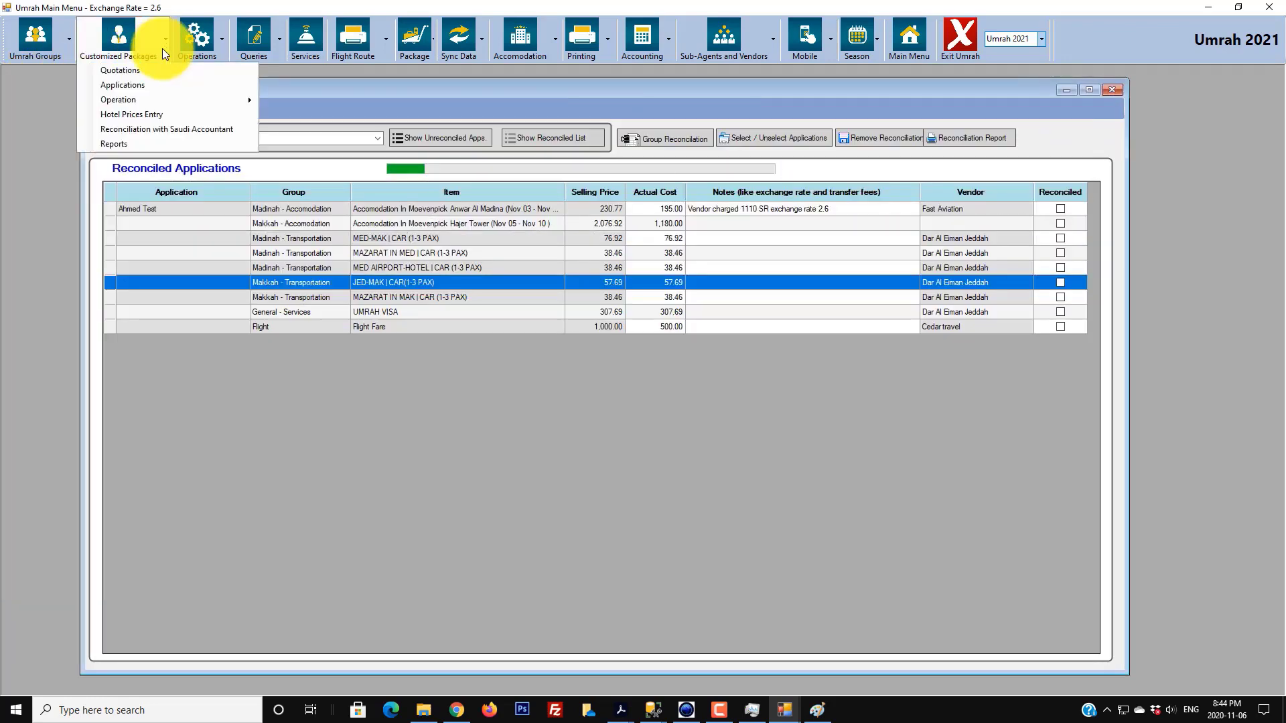
pyautogui.click(127, 87)
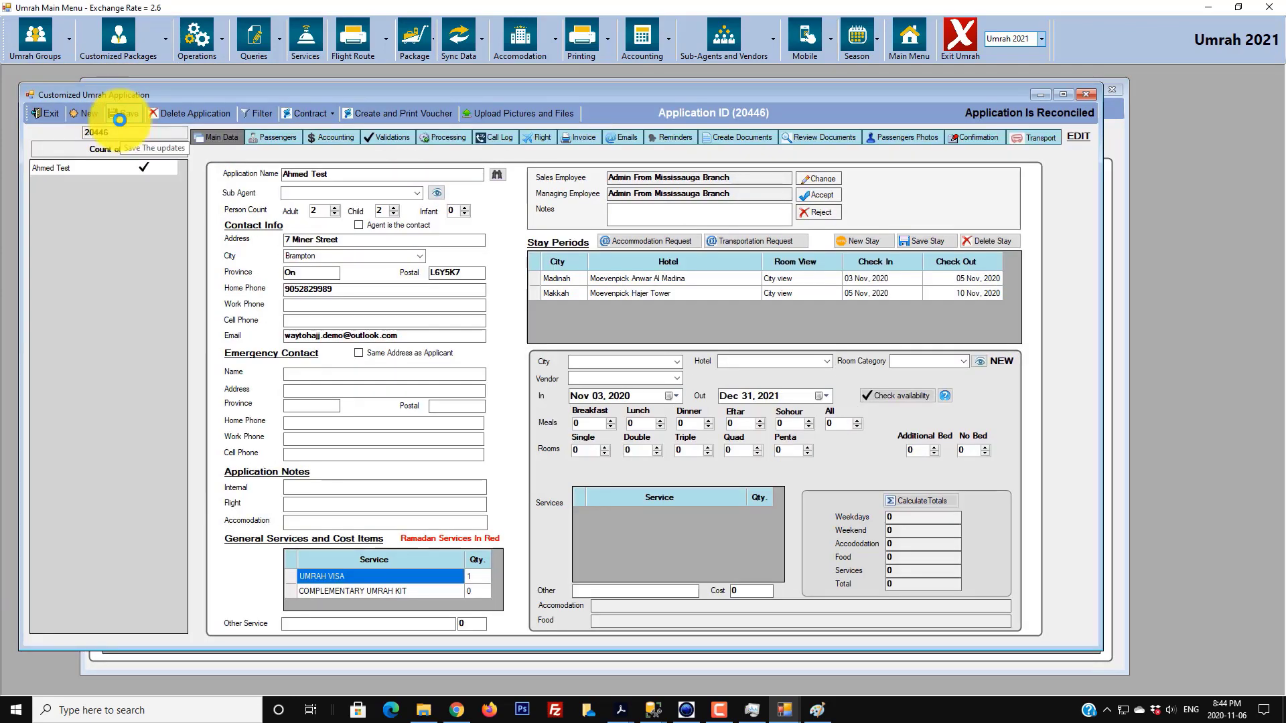
pyautogui.click(73, 171)
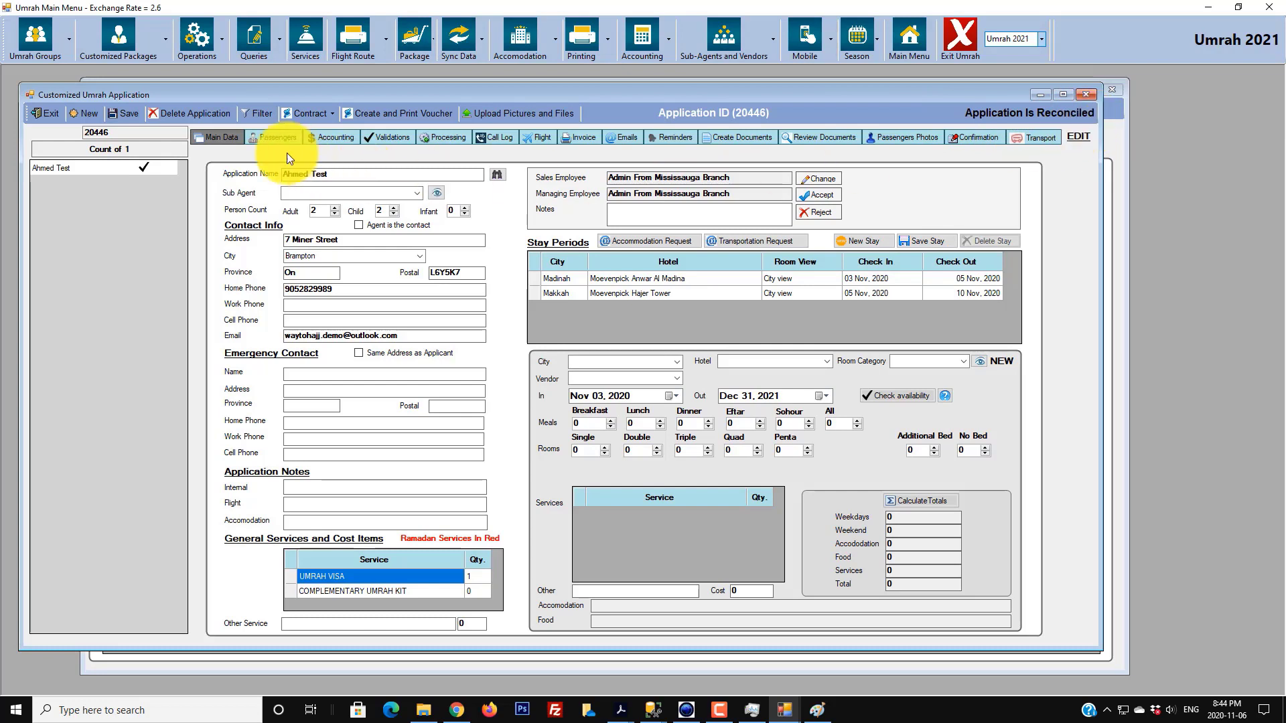
# - Check the application's Accounting and Main Data tabs, then minimize the application window
pyautogui.click(320, 137)
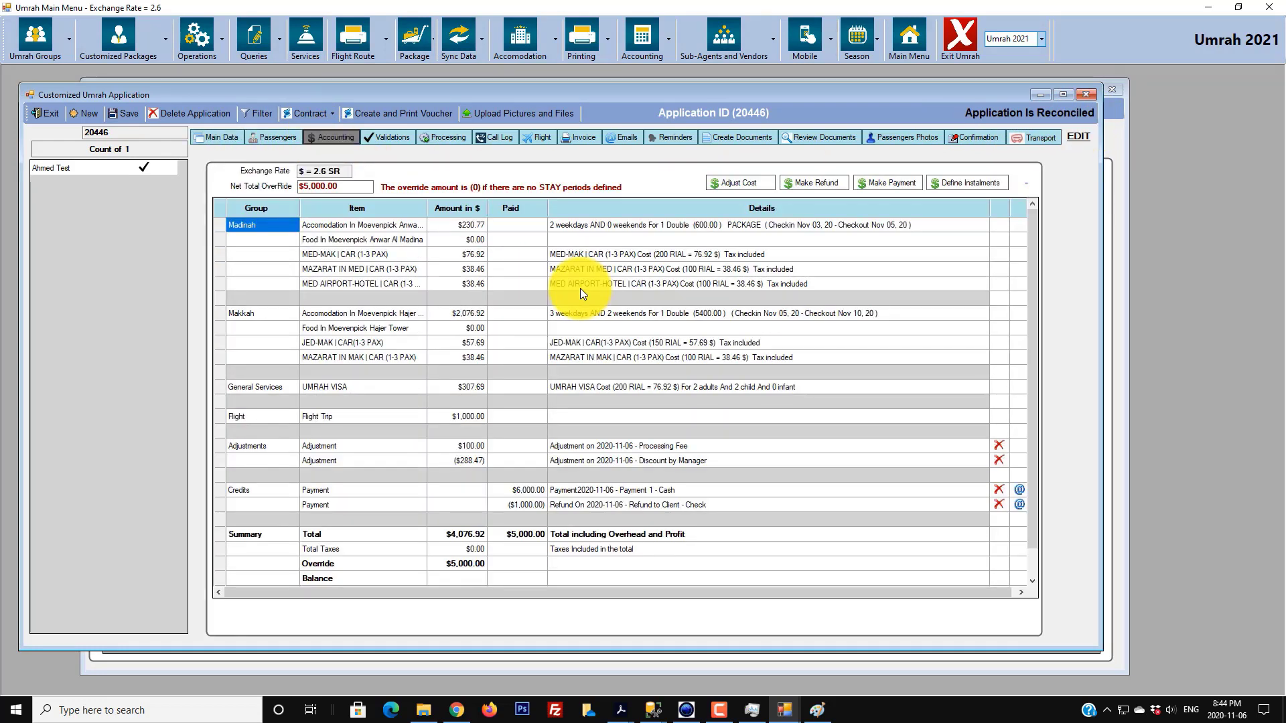
pyautogui.click(221, 139)
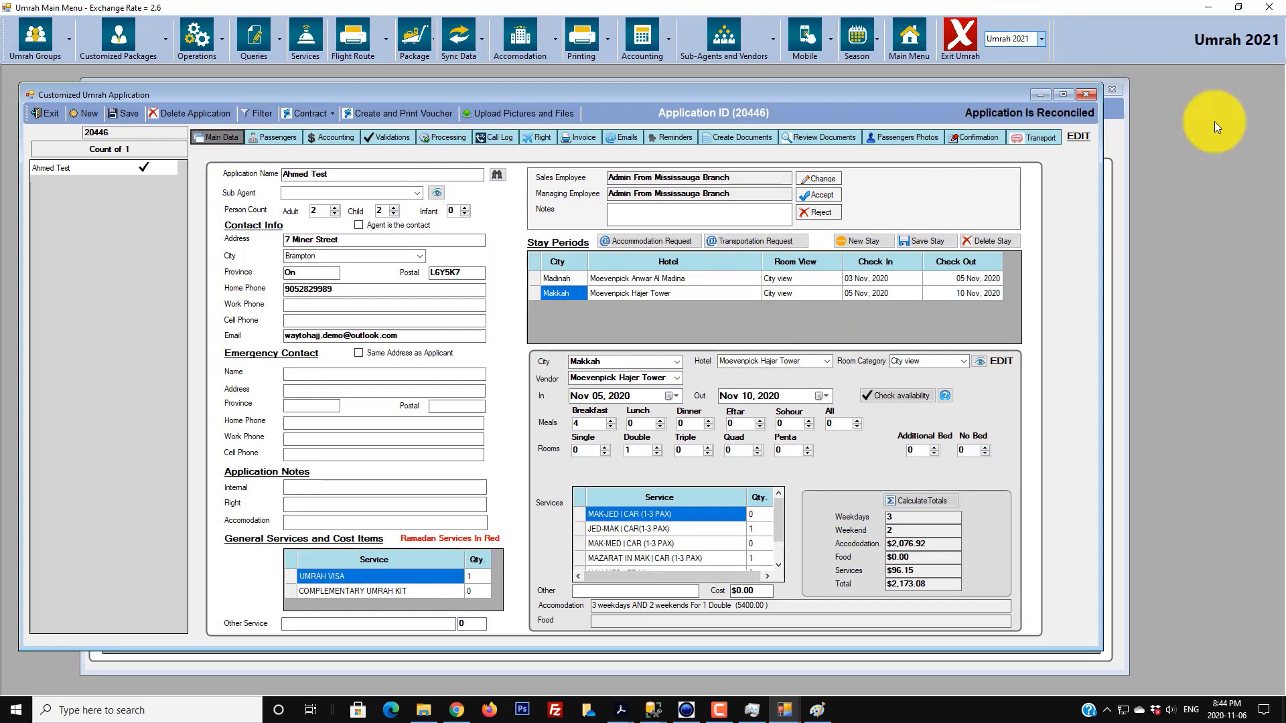
pyautogui.click(1032, 97)
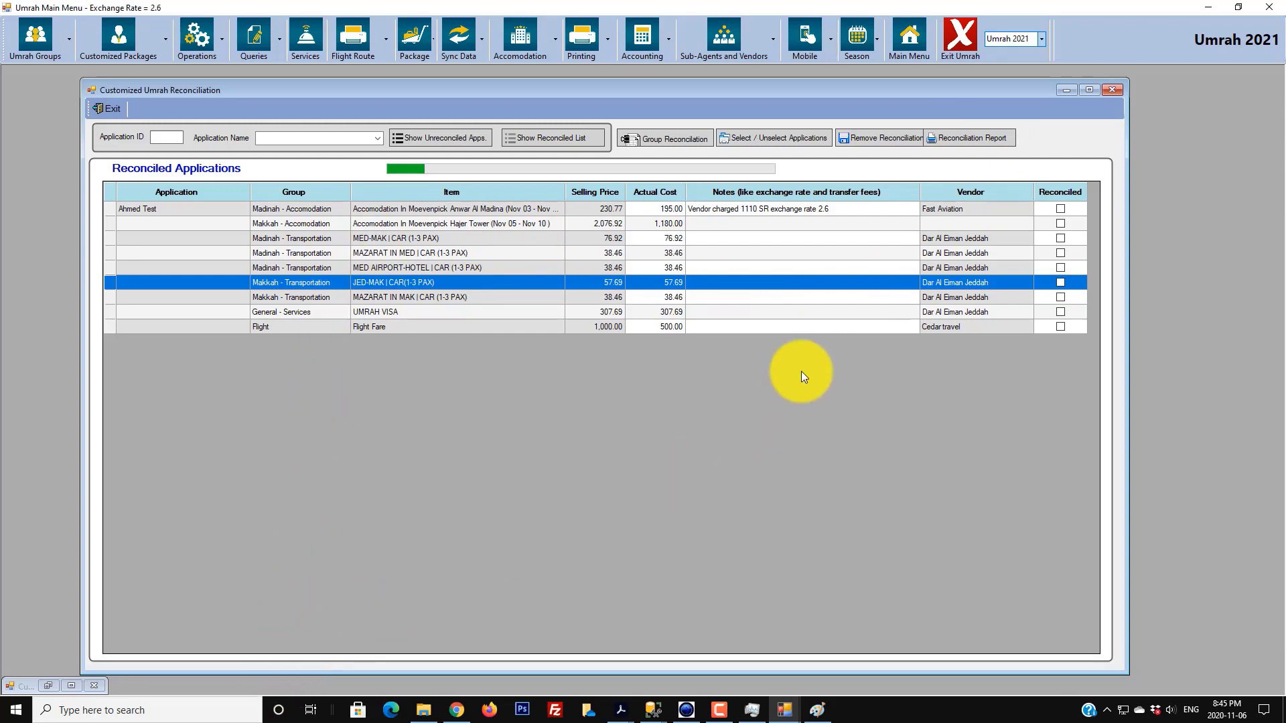
pyautogui.click(967, 138)
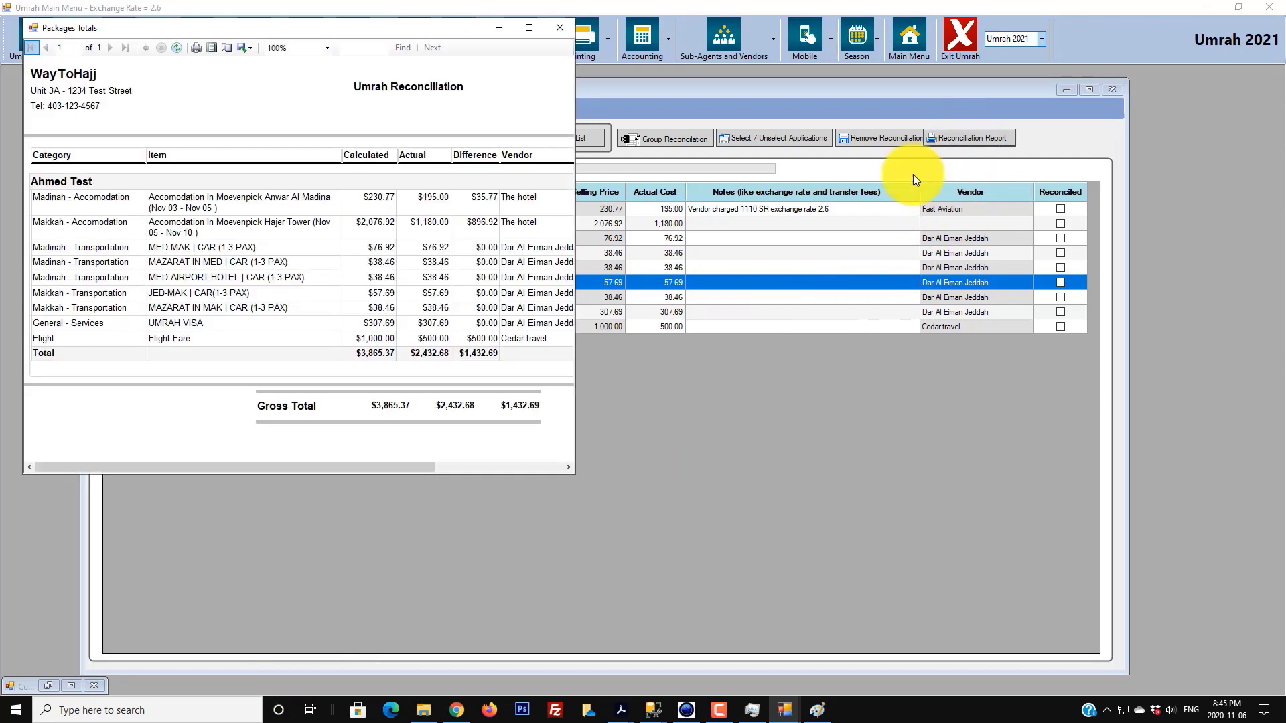
pyautogui.moveTo(574, 473); pyautogui.dragTo(845, 594)
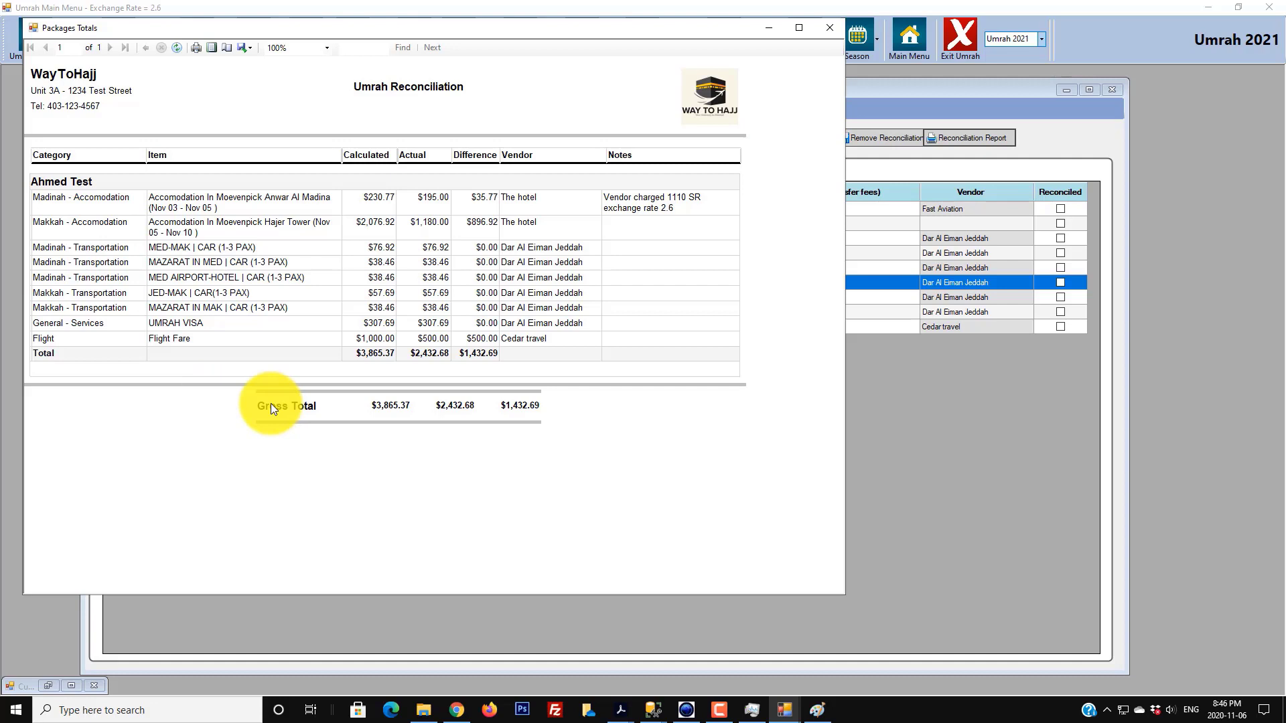
pyautogui.click(245, 47)
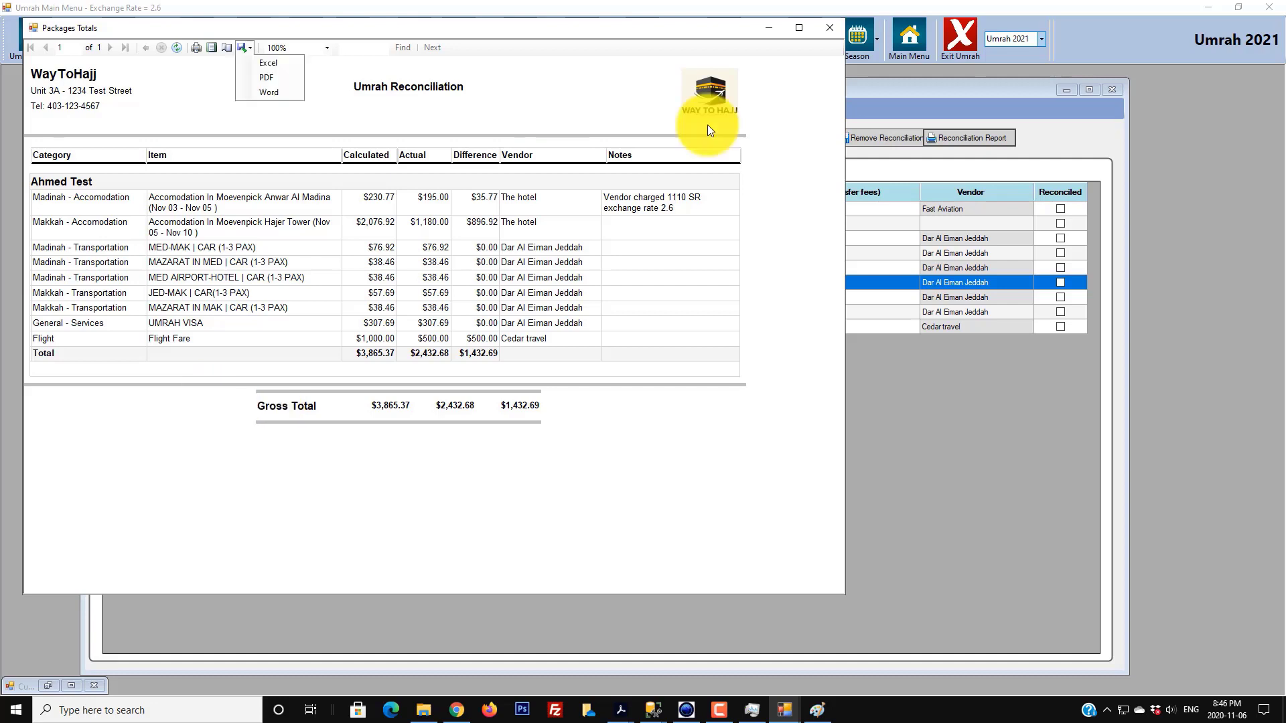
pyautogui.click(837, 27)
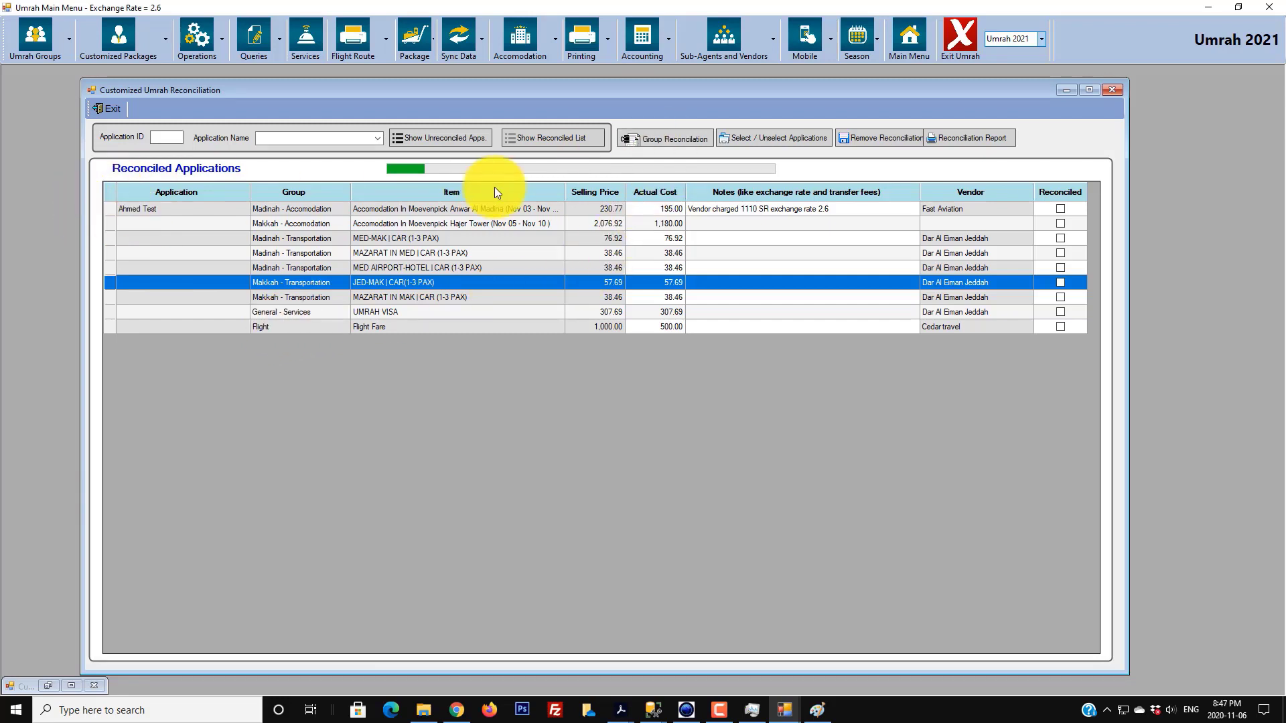
# - Select all nine reconciled items and remove their reconciliation
pyautogui.click(701, 139)
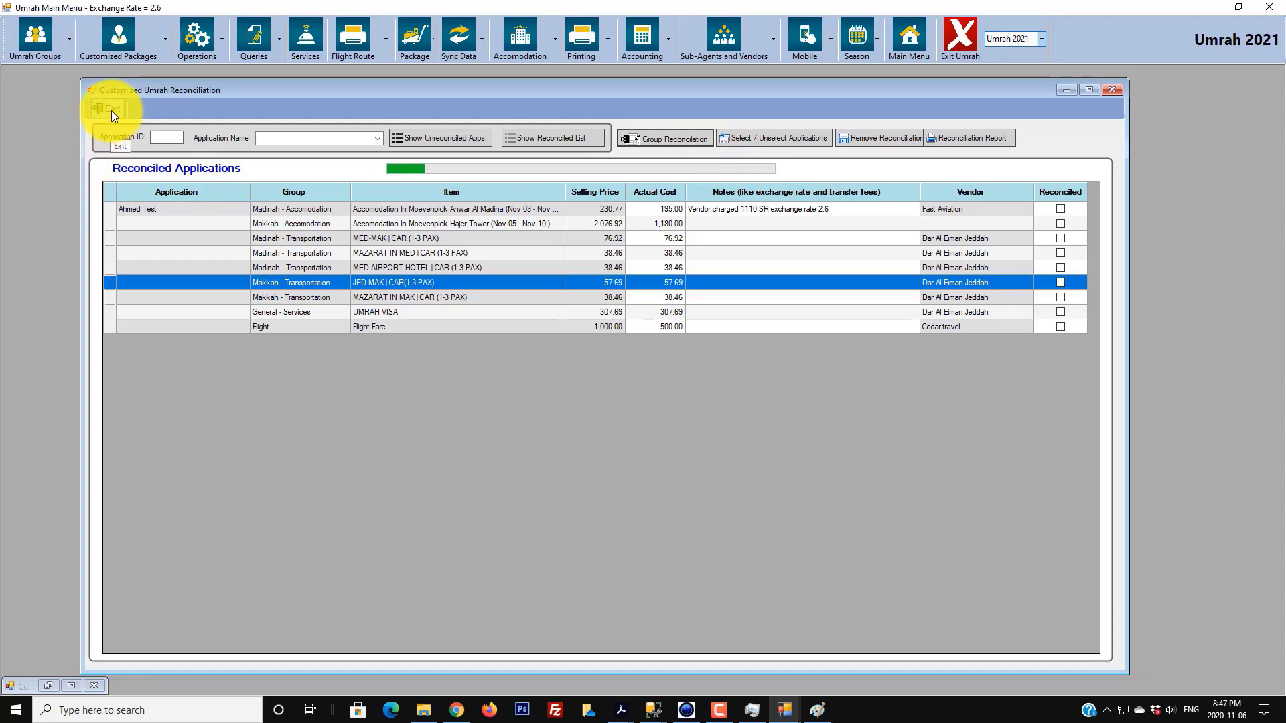
pyautogui.click(621, 266)
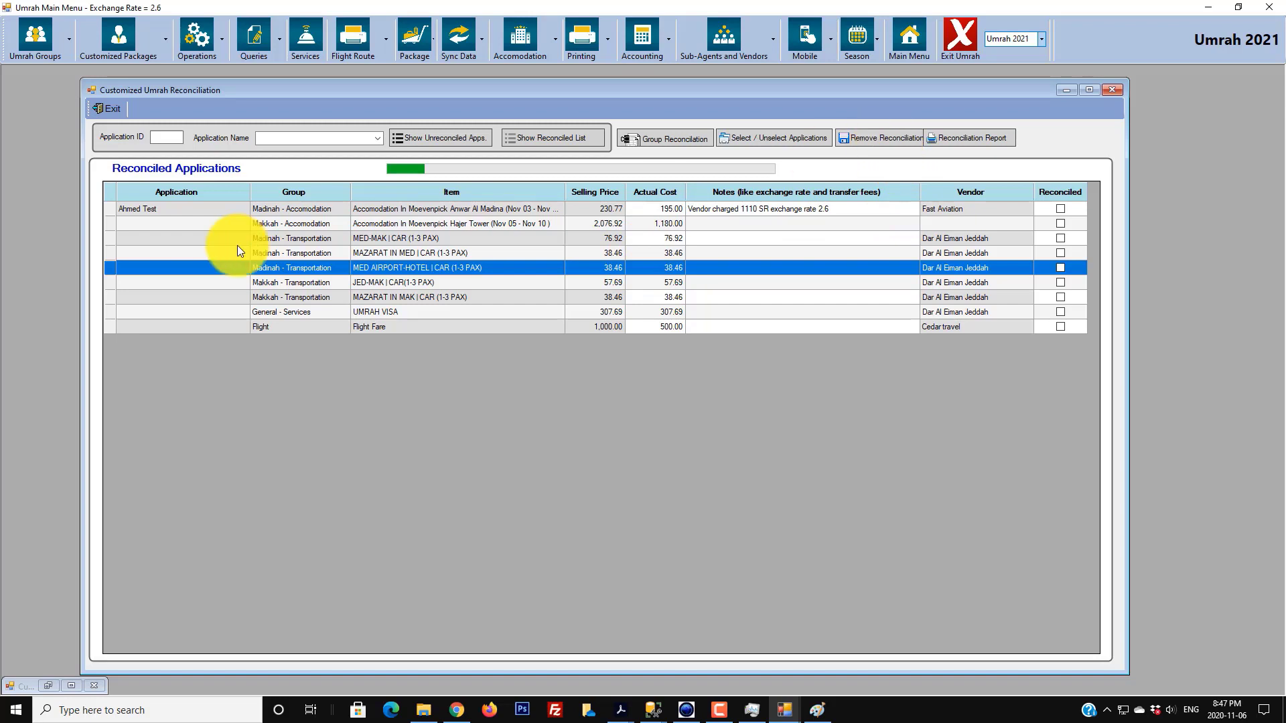
pyautogui.click(213, 209)
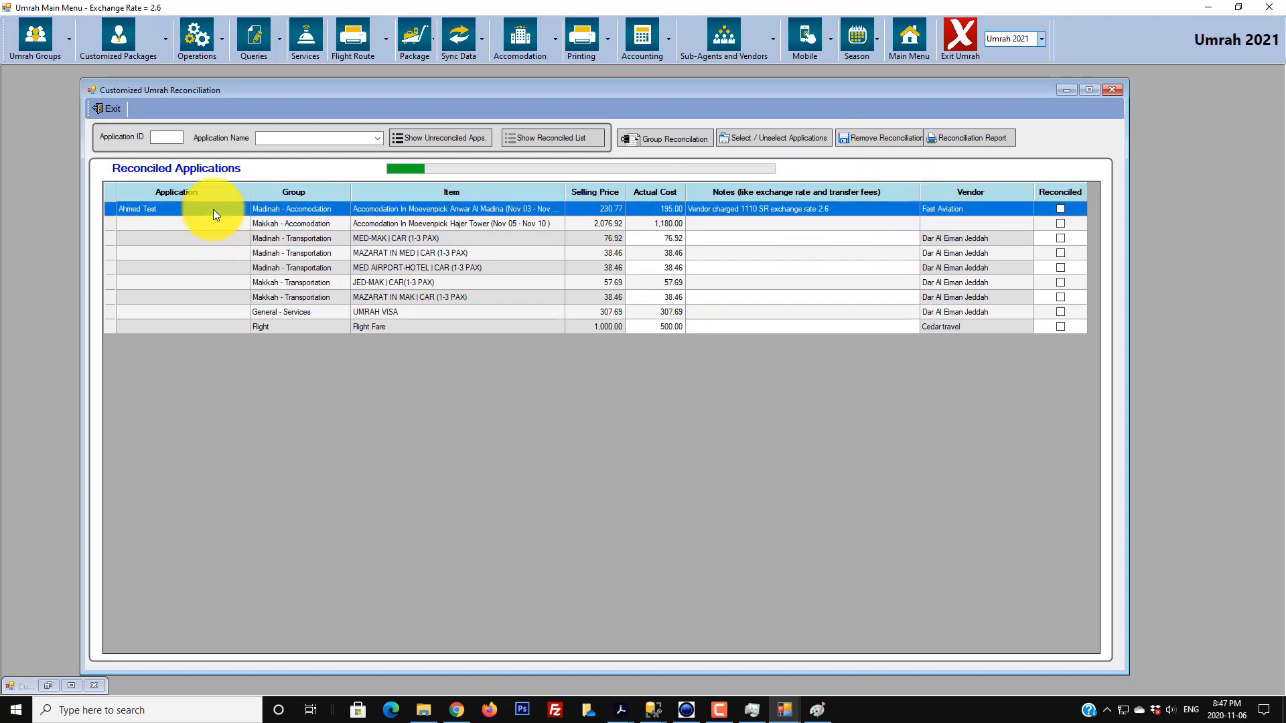
pyautogui.click(910, 137)
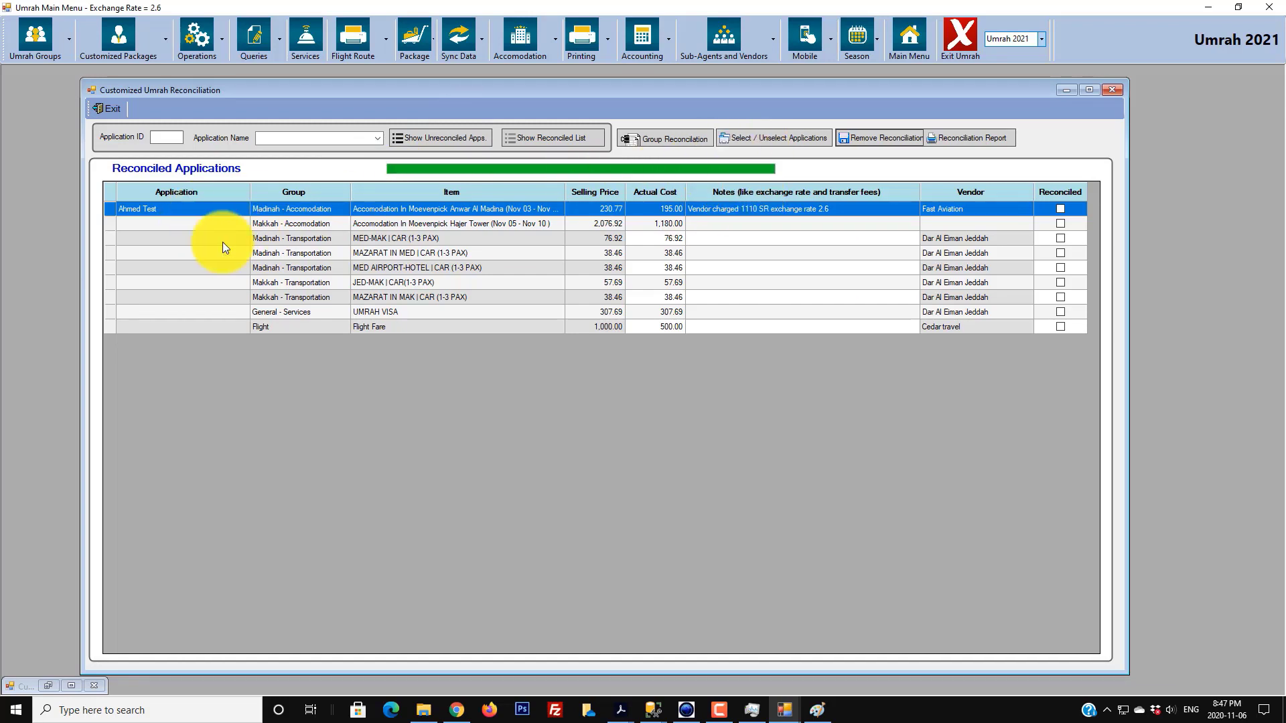
pyautogui.click(742, 139)
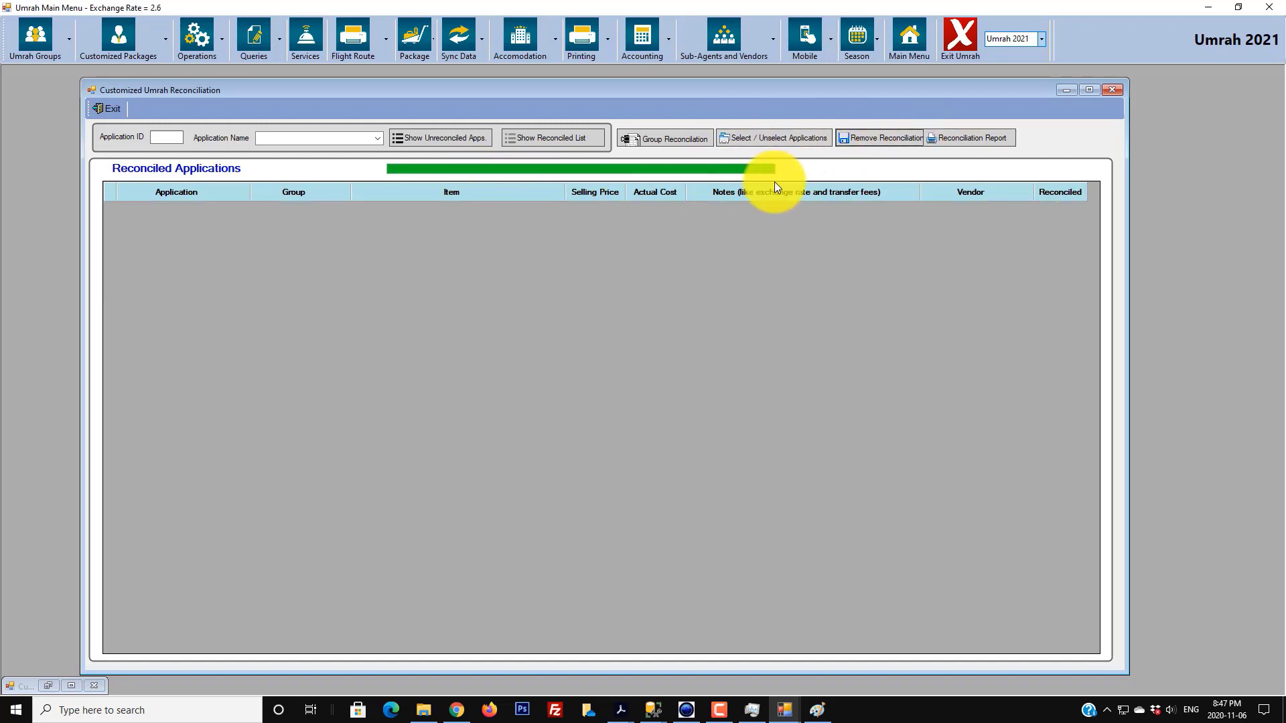
# - In the unreconciled list, enter actual costs of 110.00 for Madinah and 1,180.00 for Makkah accommodation
pyautogui.click(454, 142)
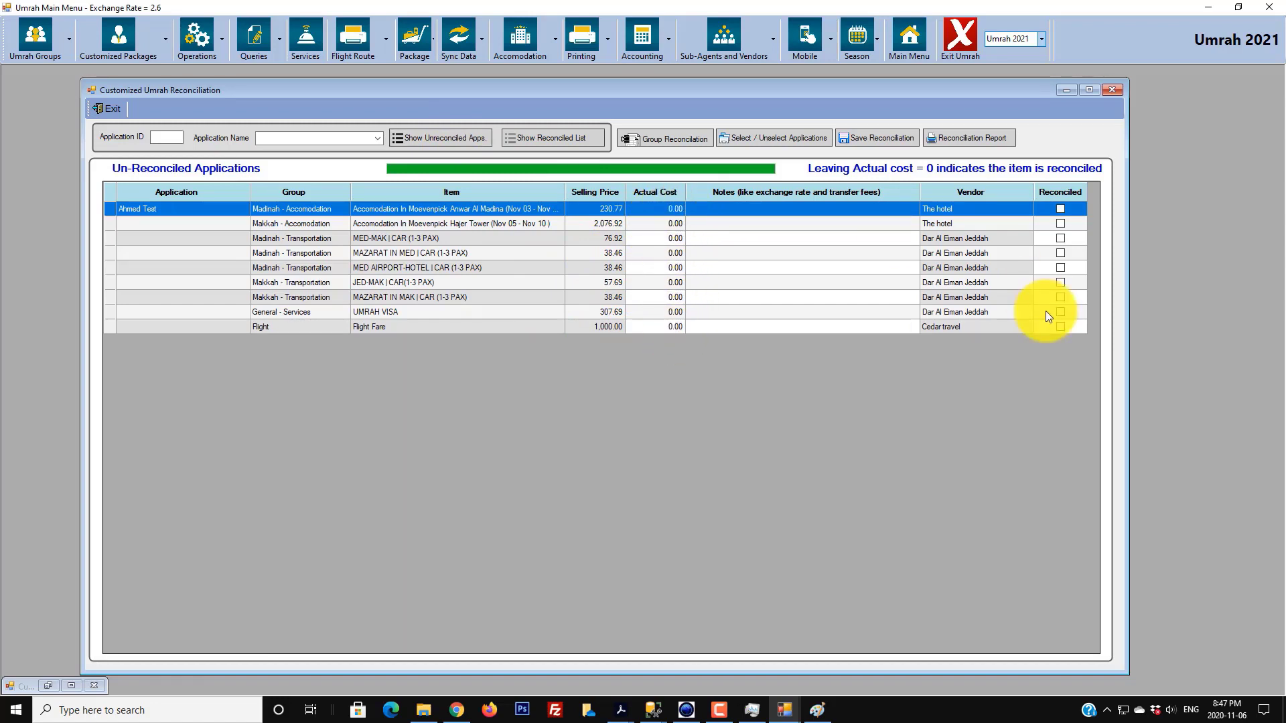
pyautogui.write('1180')
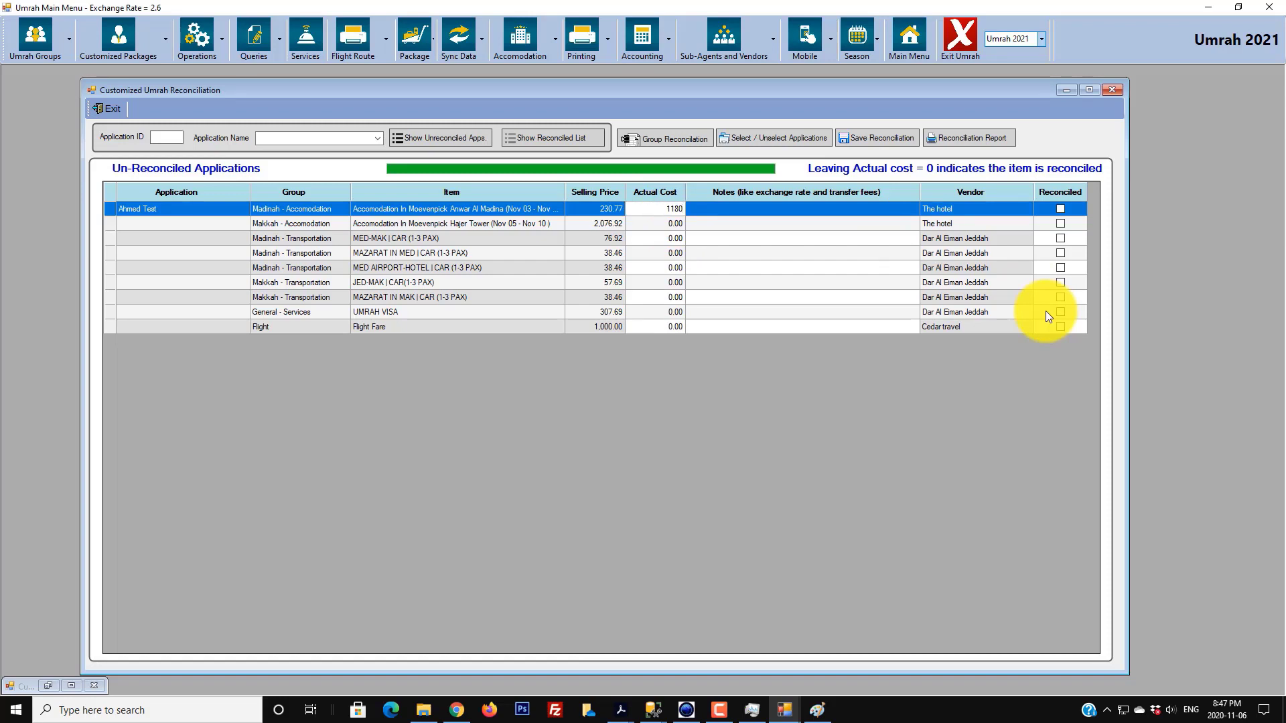
pyautogui.press('BackSpace')
pyautogui.press('BackSpace')
pyautogui.press('Return')
pyautogui.write('1180')
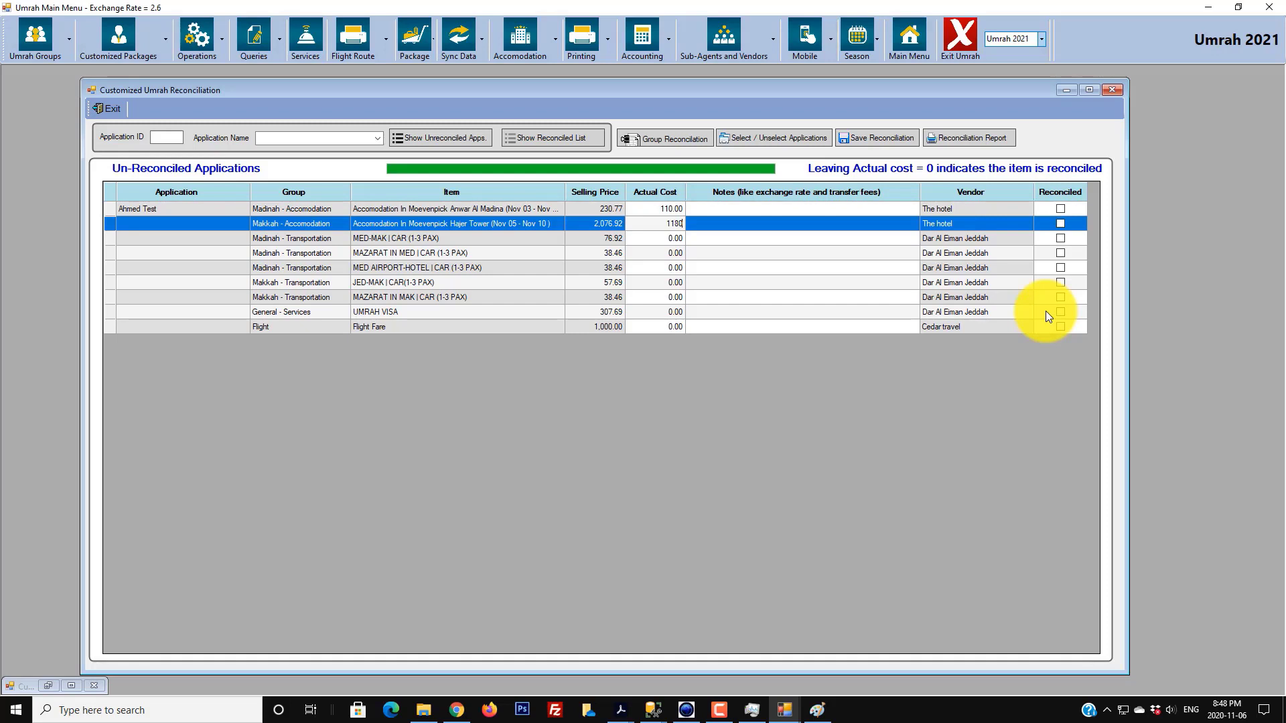
pyautogui.press('Return')
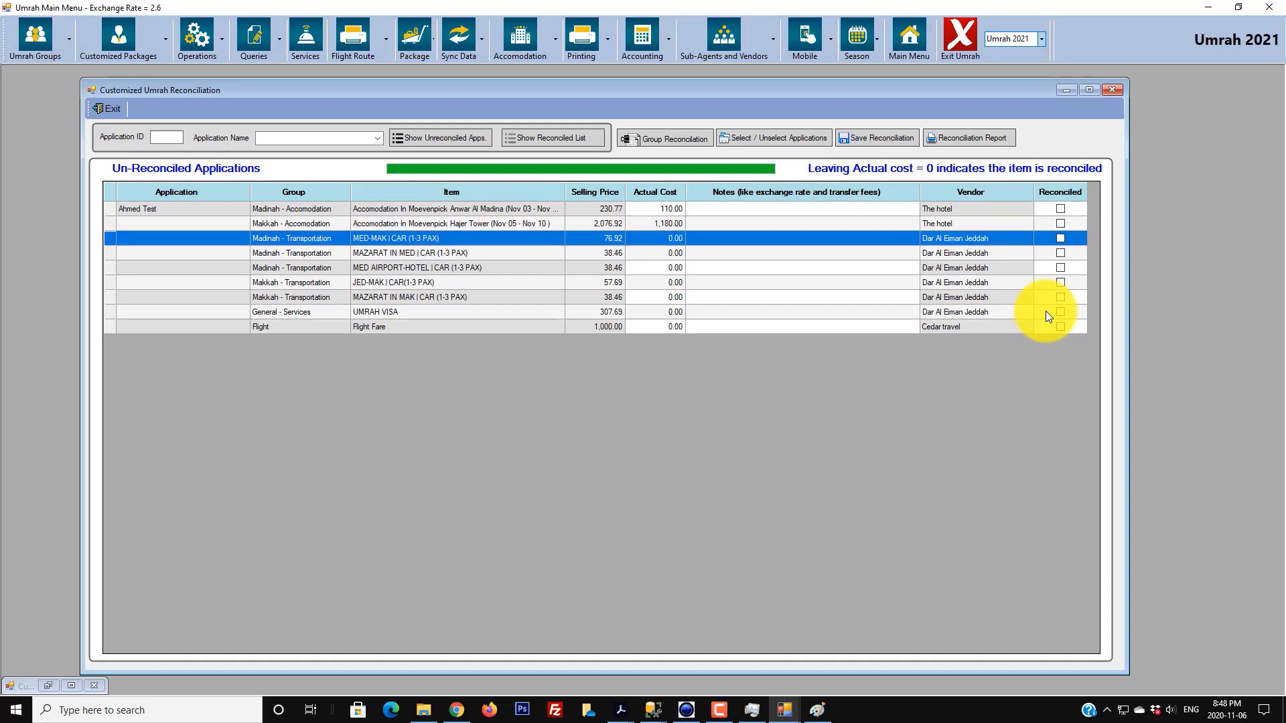
# - Select the MAZARAT IN MED, MED AIRPORT-HOTEL and MED-MAK transport rows for a group reconciliation
pyautogui.click(521, 255)
pyautogui.click(525, 270)
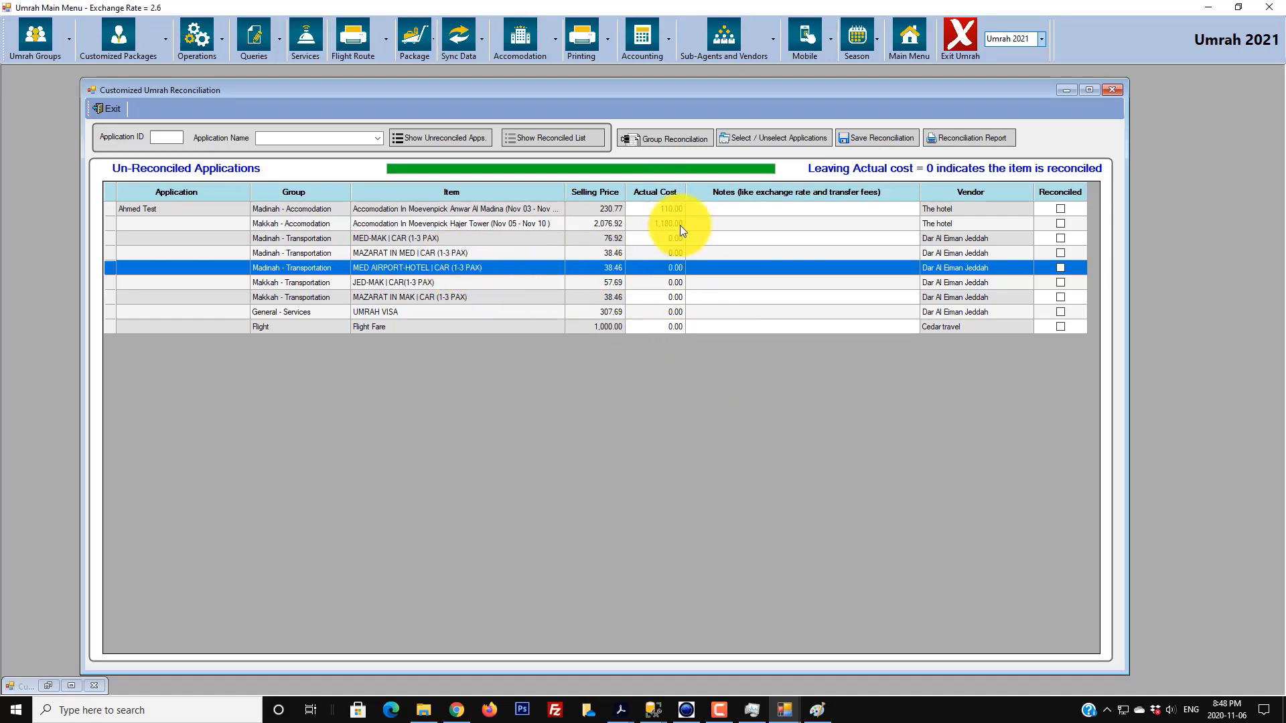
pyautogui.click(431, 239)
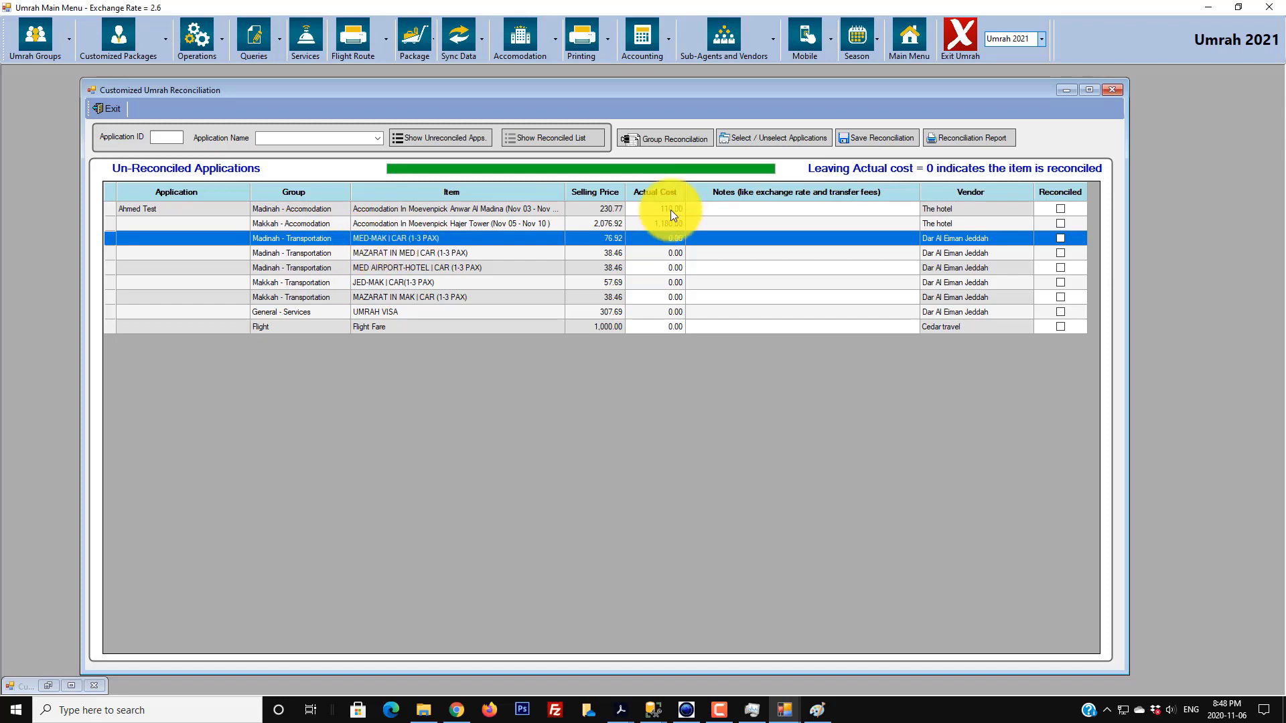
pyautogui.click(677, 143)
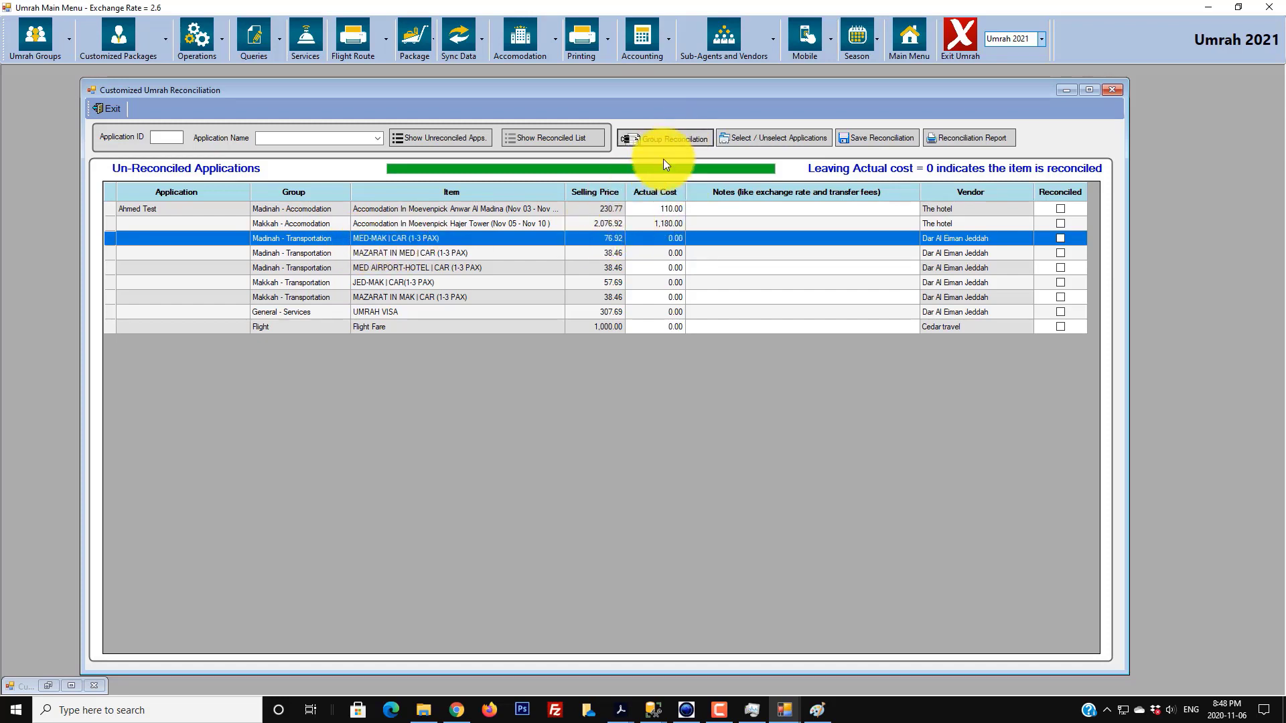
# - Select the five transport rows: MED-MAK, MAZARAT IN MED, MED AIRPORT-HOTEL, JED-MAK and MAZARAT IN MAK
pyautogui.click(436, 253)
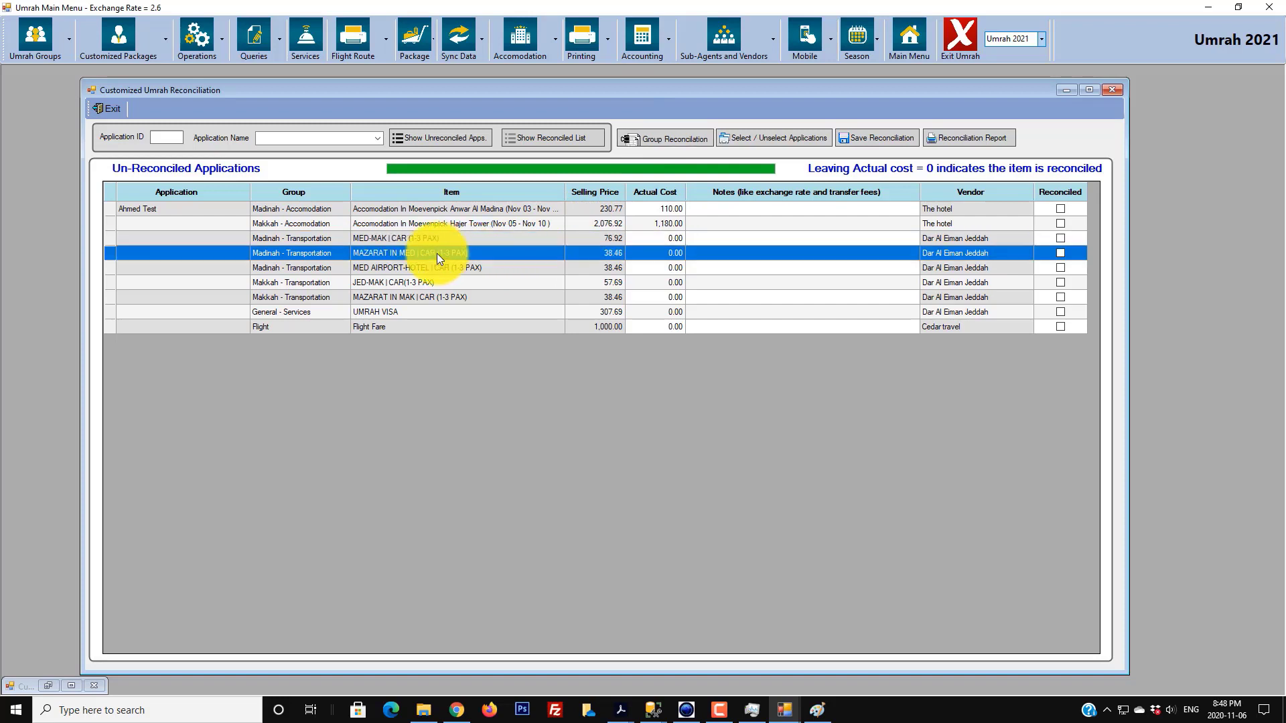
pyautogui.moveTo(436, 235); pyautogui.dragTo(431, 264)
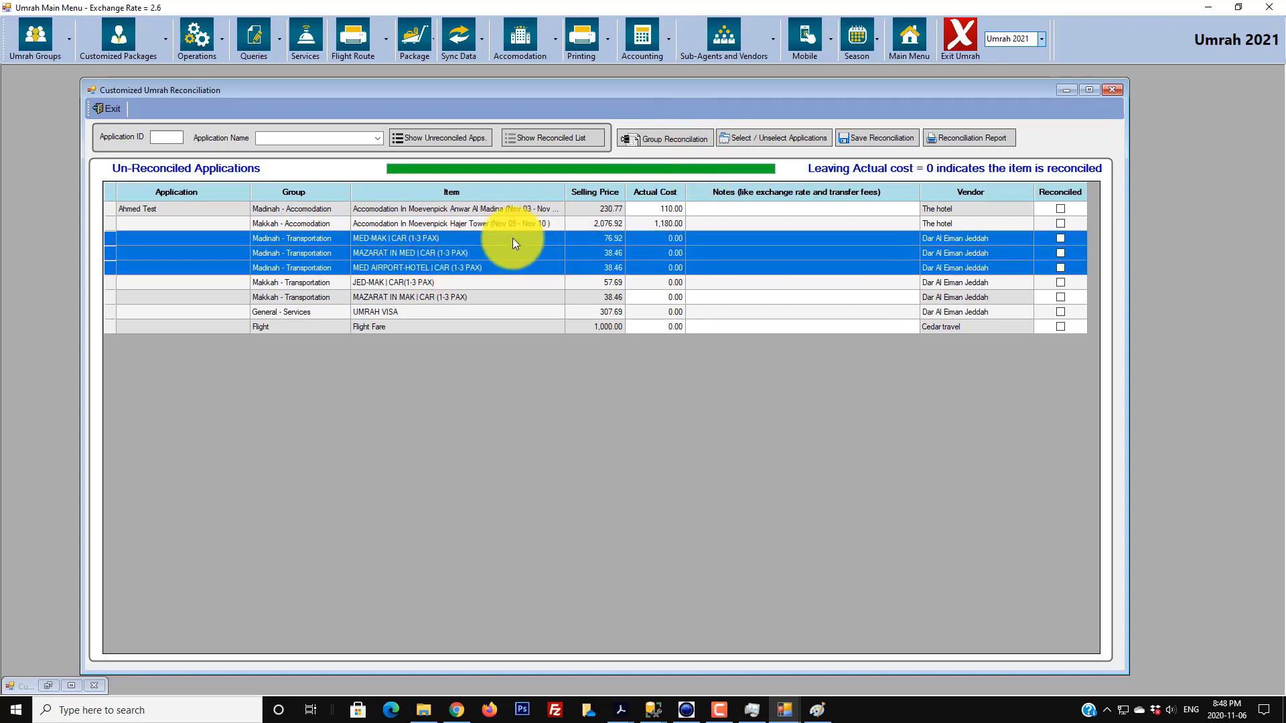
pyautogui.click(472, 265)
pyautogui.click(492, 238)
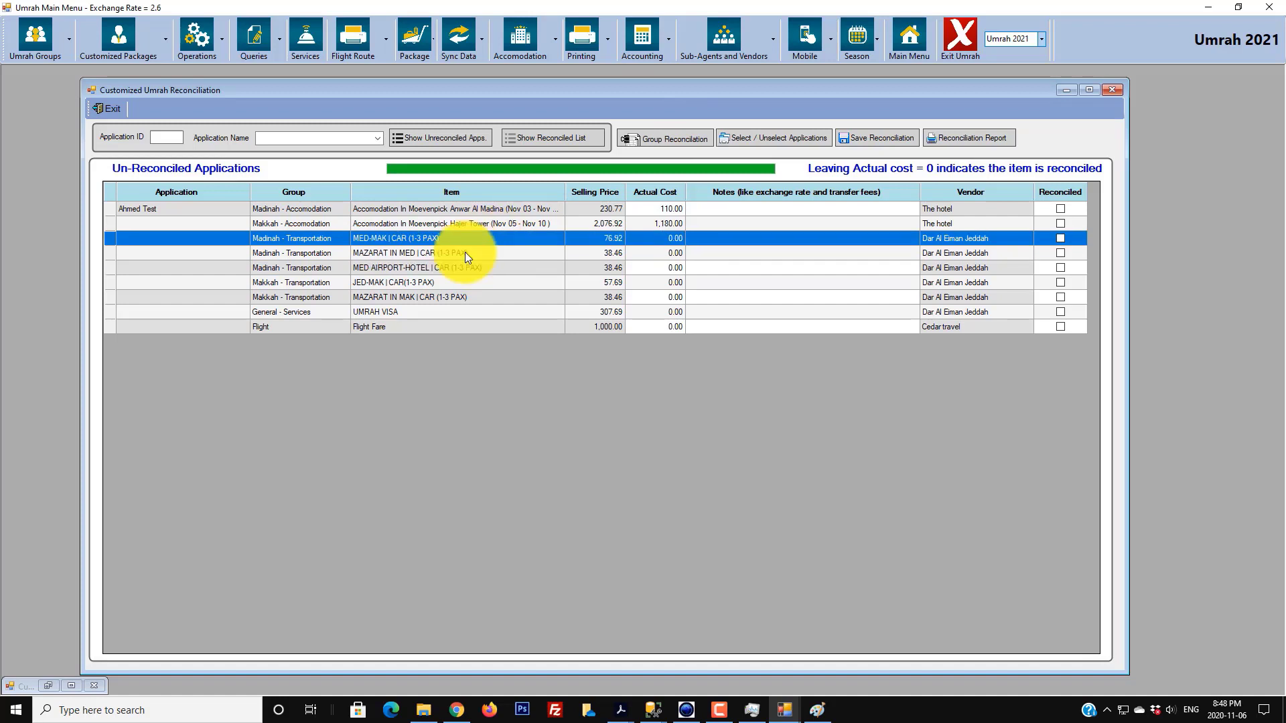
pyautogui.keyDown('shift'); pyautogui.click(465, 252); pyautogui.keyUp('shift')
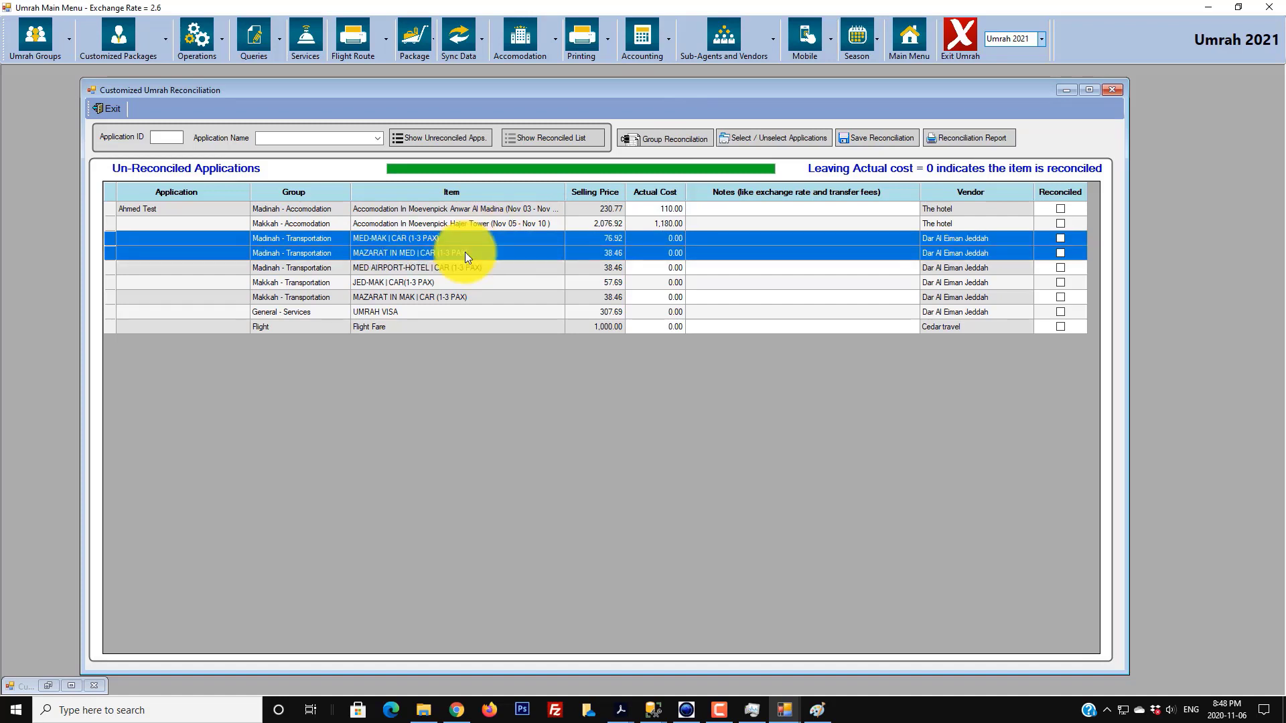
pyautogui.keyDown('shift'); pyautogui.click(462, 268); pyautogui.keyUp('shift')
pyautogui.keyDown('shift'); pyautogui.click(454, 282); pyautogui.keyUp('shift')
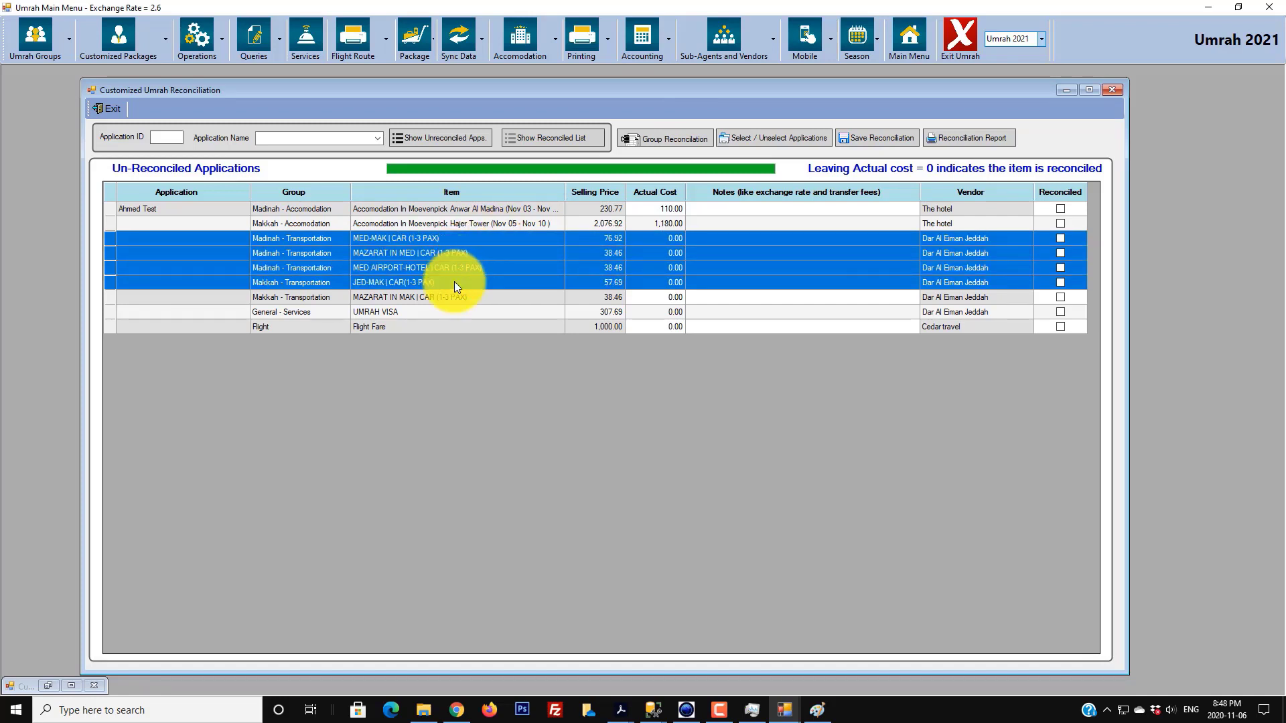
pyautogui.keyDown('shift'); pyautogui.click(454, 297); pyautogui.keyUp('shift')
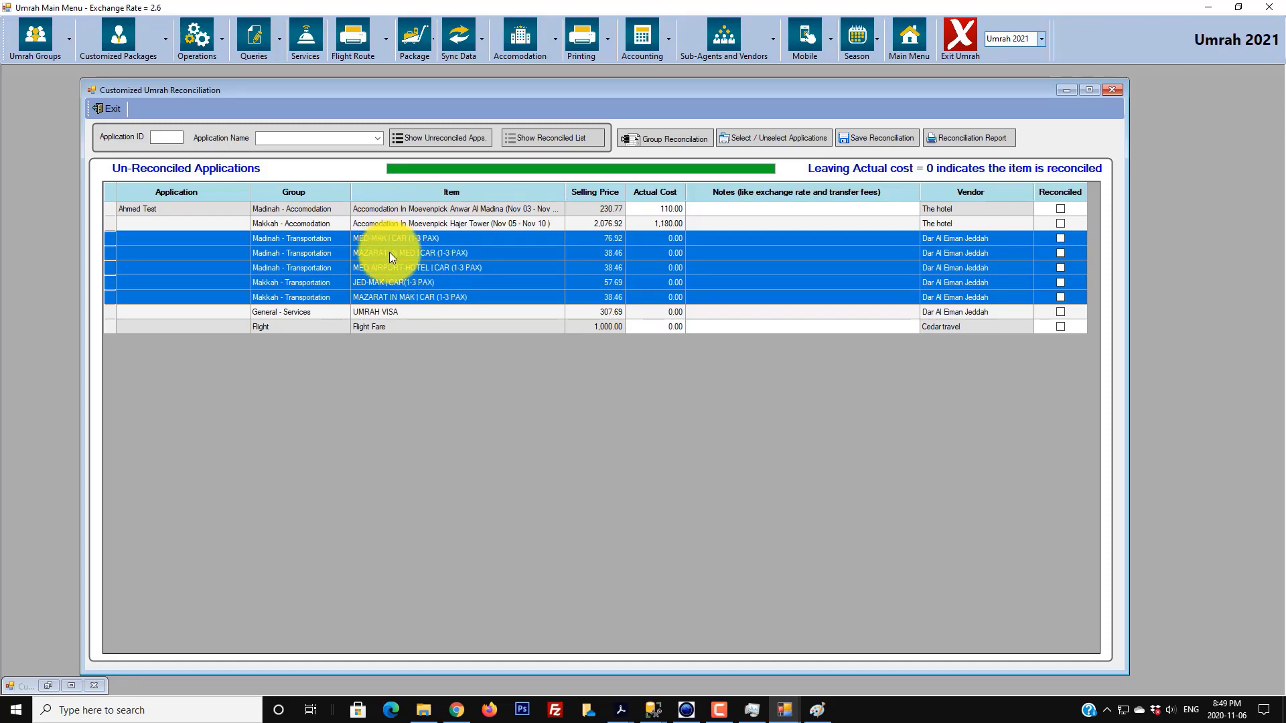
# - Group-reconcile them with a 200 total and the note 'Vendor quoted 600 SAR with exchange rate 2.6'
pyautogui.click(654, 140)
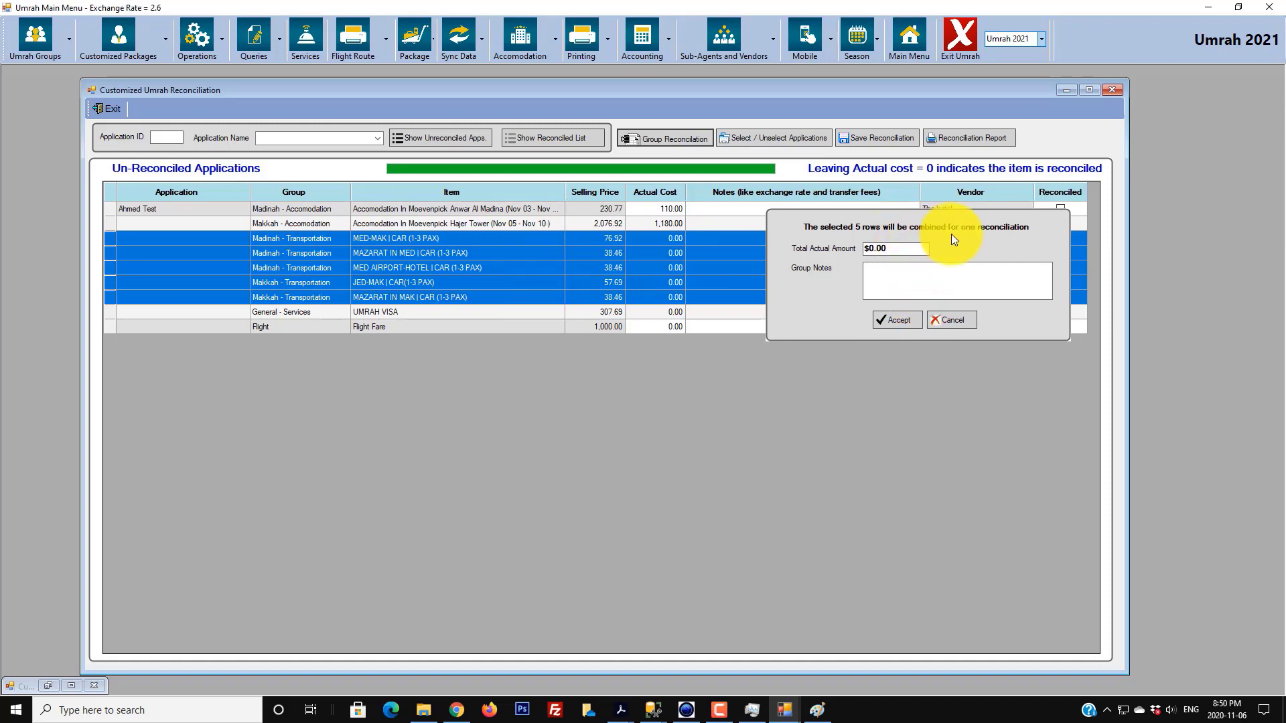
pyautogui.moveTo(889, 249); pyautogui.dragTo(868, 252)
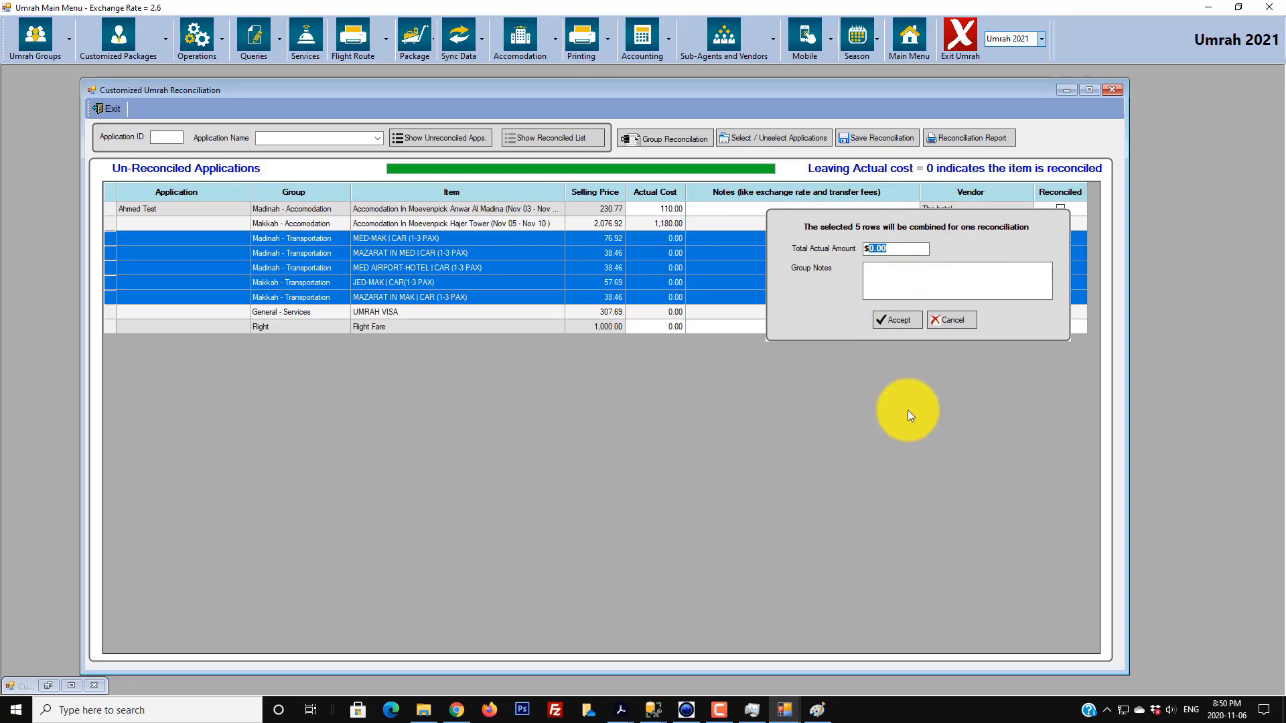
pyautogui.write('200')
pyautogui.click(971, 284)
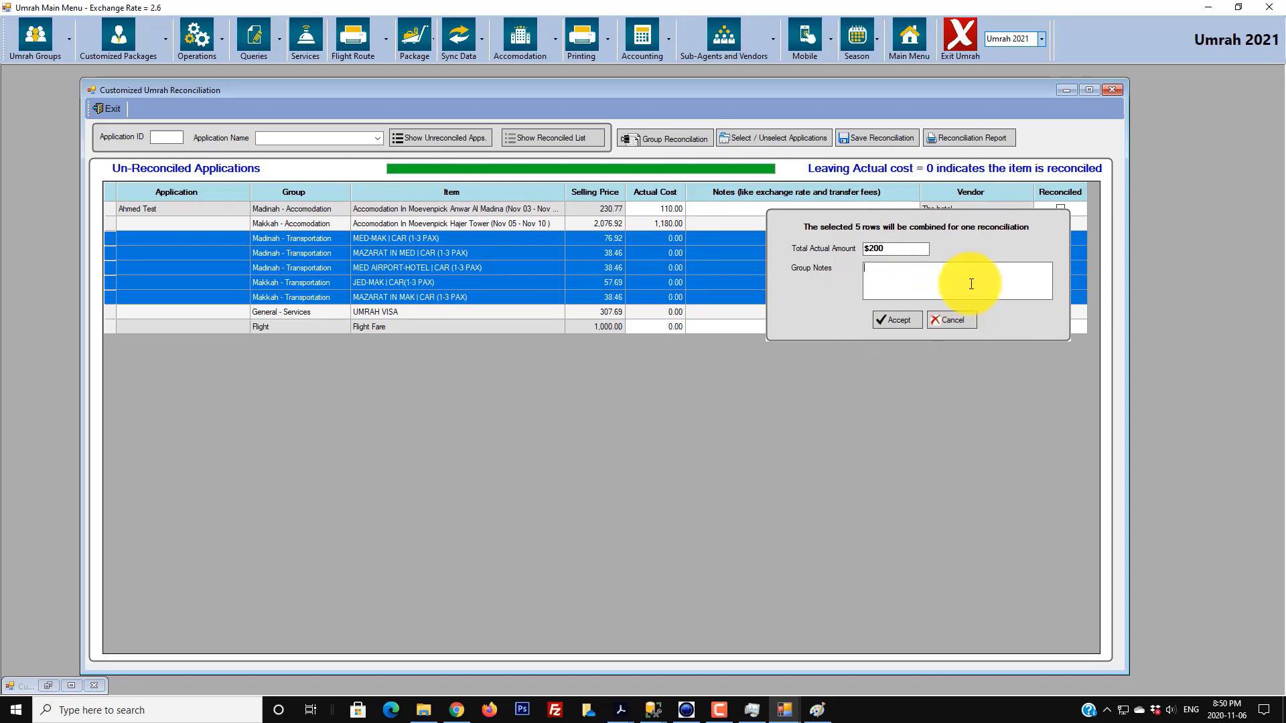
pyautogui.write('Vendor quoted 600 SAR with exchange rate 2.6')
pyautogui.click(902, 323)
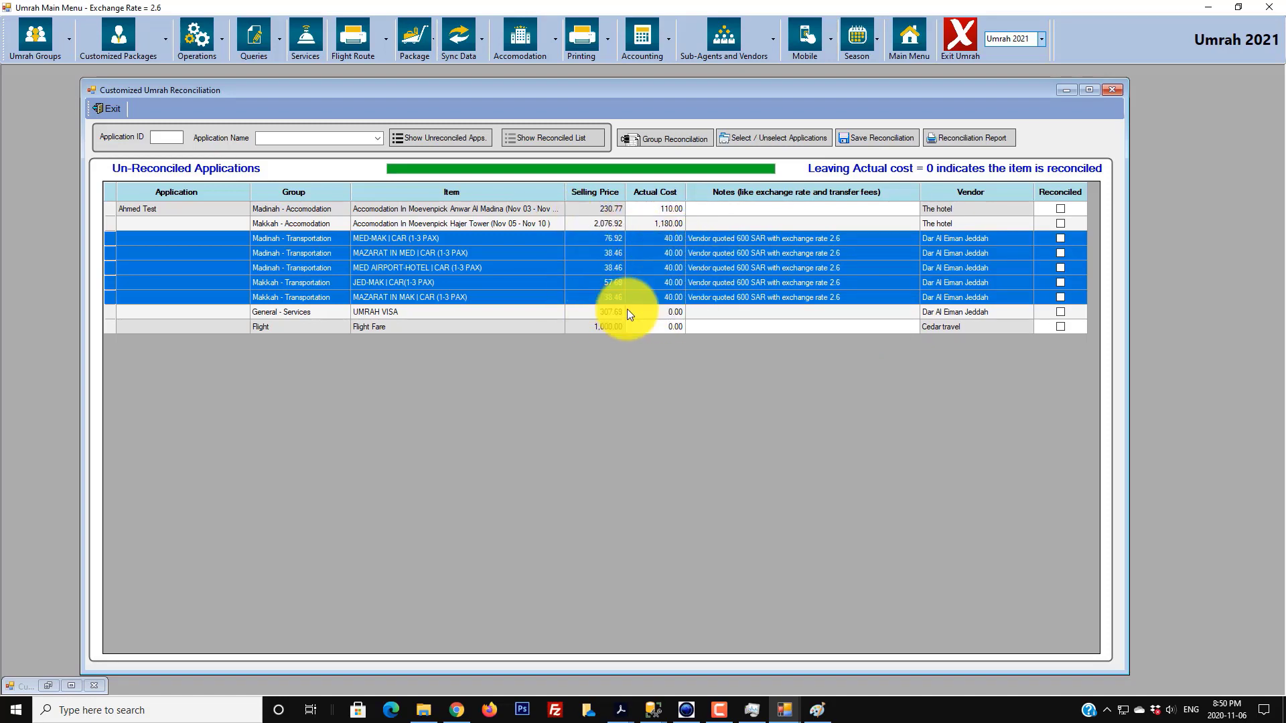
# - Enter actual costs of 307.00 for UMRAH VISA and 500.00 for the flight fare
pyautogui.click(665, 312)
pyautogui.write('307')
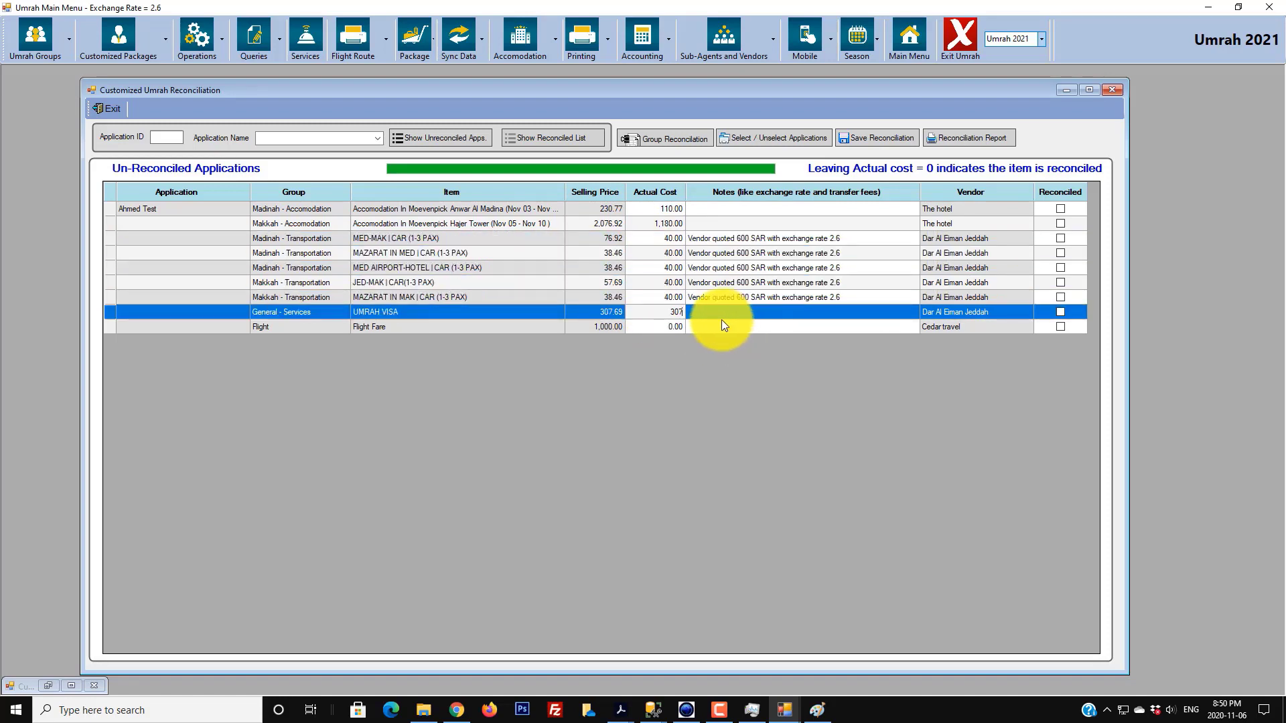
pyautogui.click(677, 326)
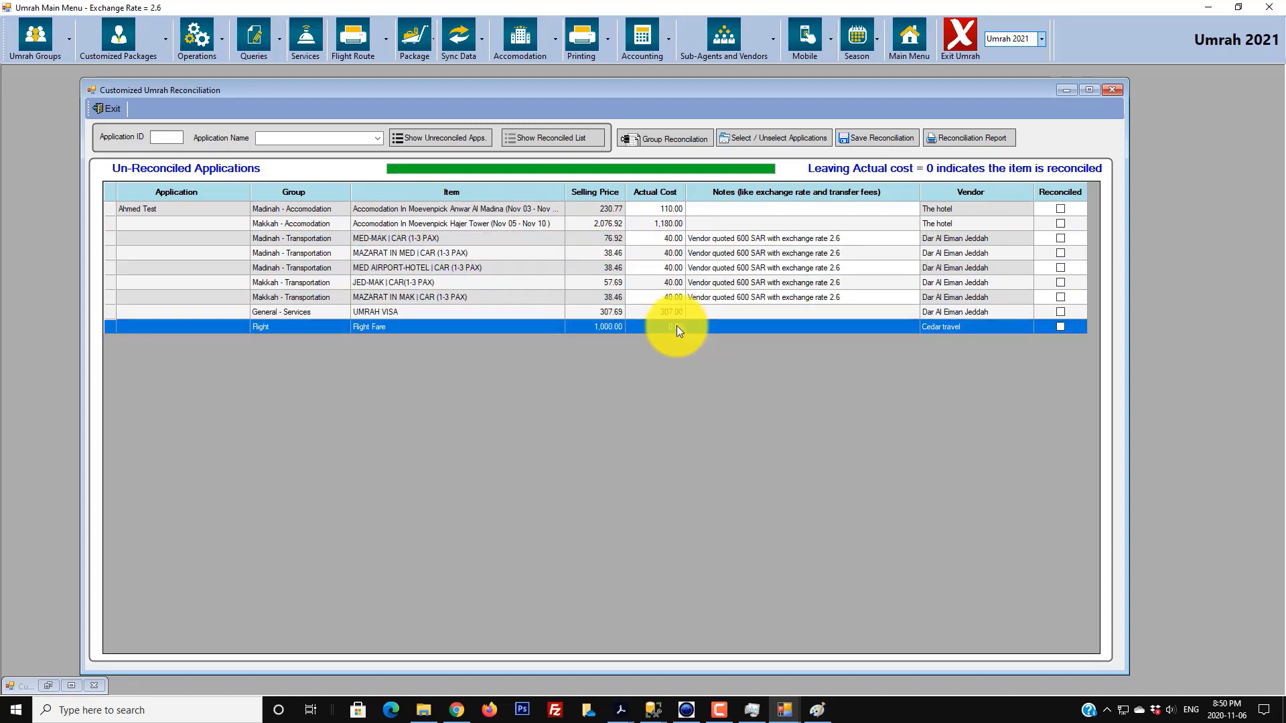
pyautogui.write('500')
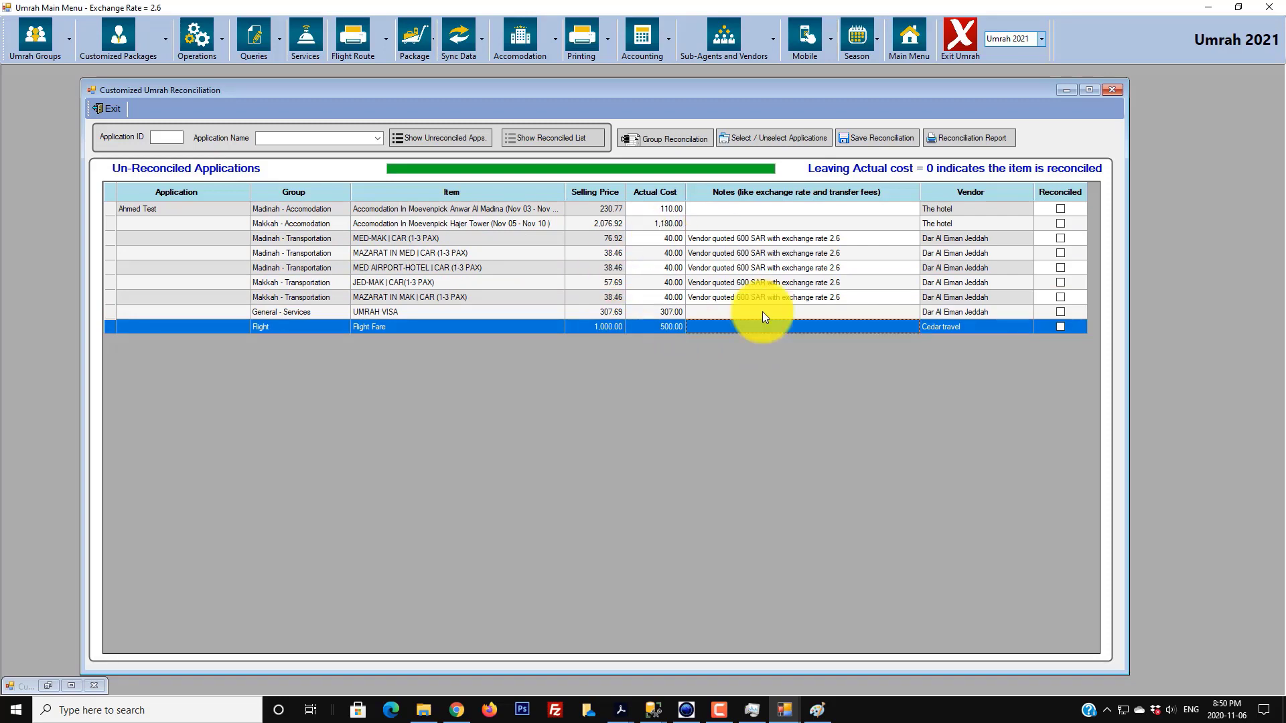
# - Mark all items reconciled, save the reconciliation, and show the Reconciled Applications list
pyautogui.click(180, 211)
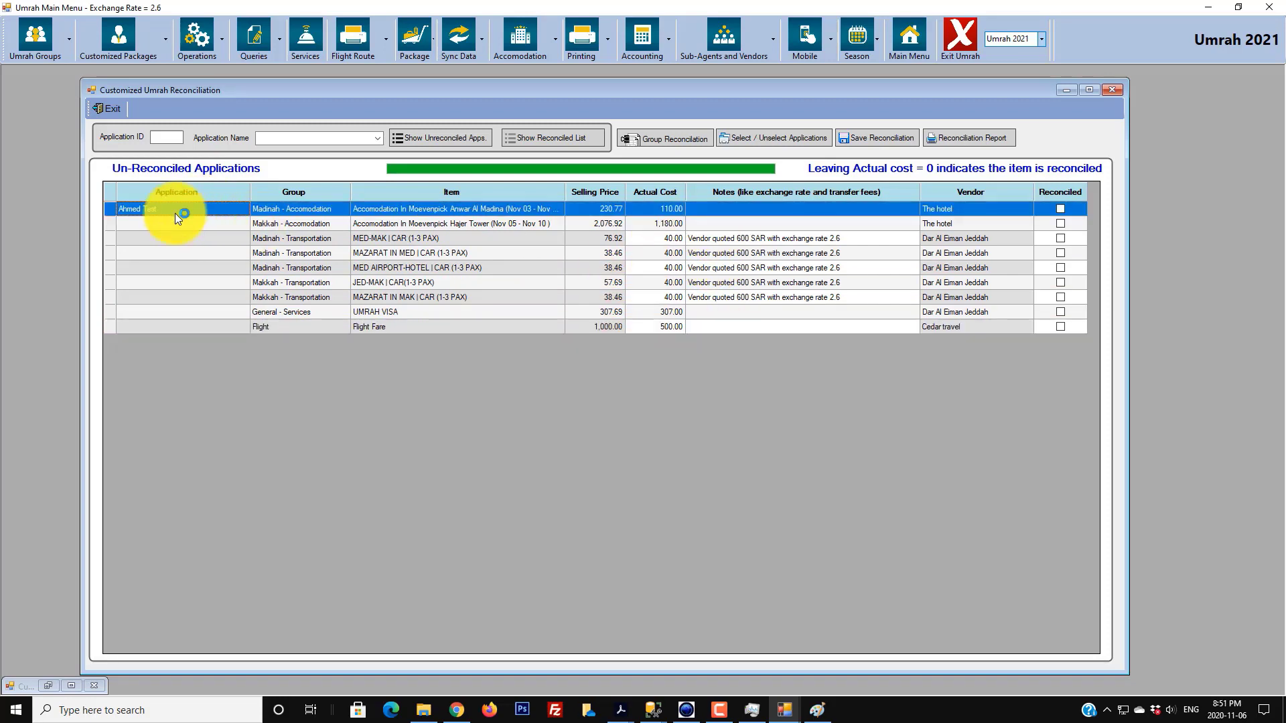
pyautogui.click(757, 138)
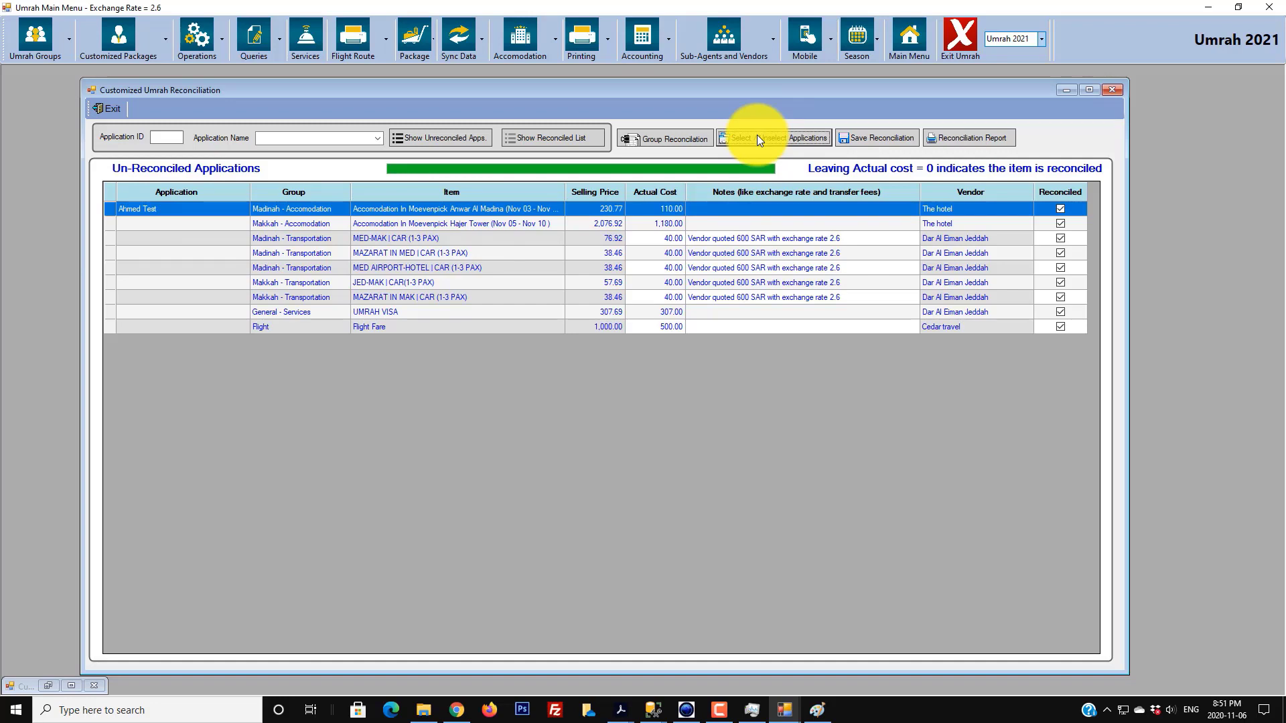
pyautogui.click(899, 138)
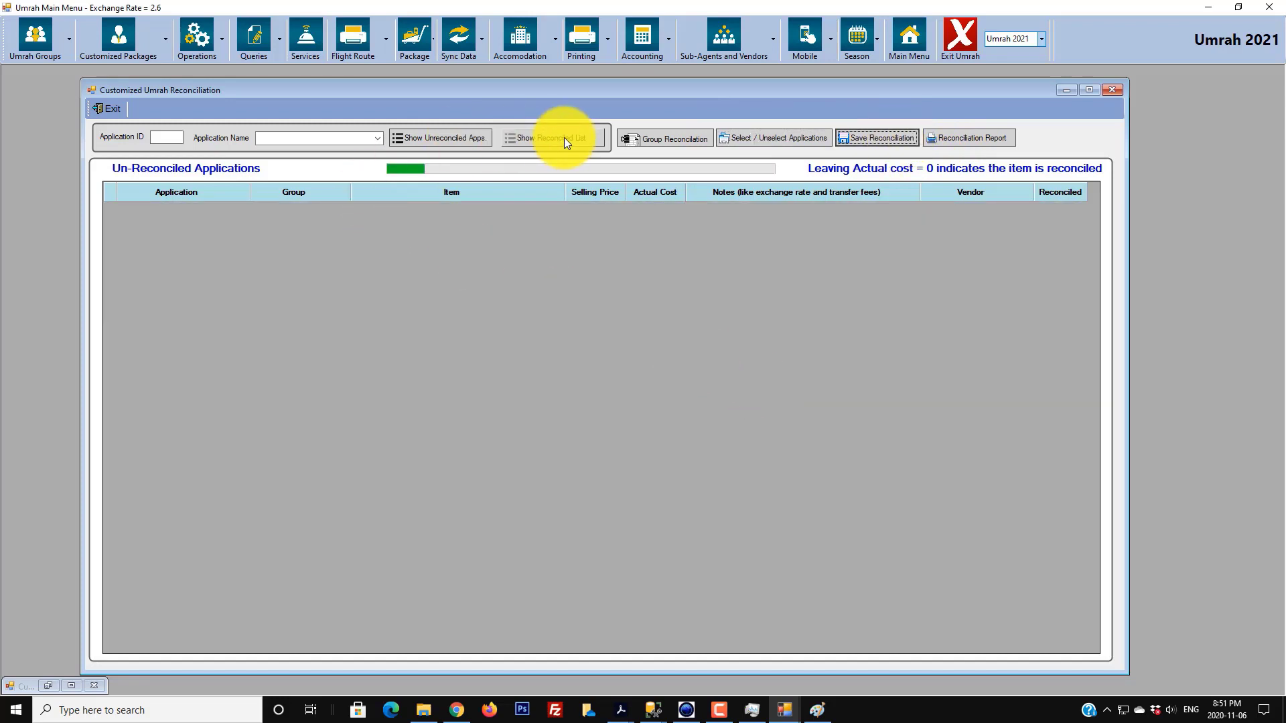
pyautogui.click(570, 142)
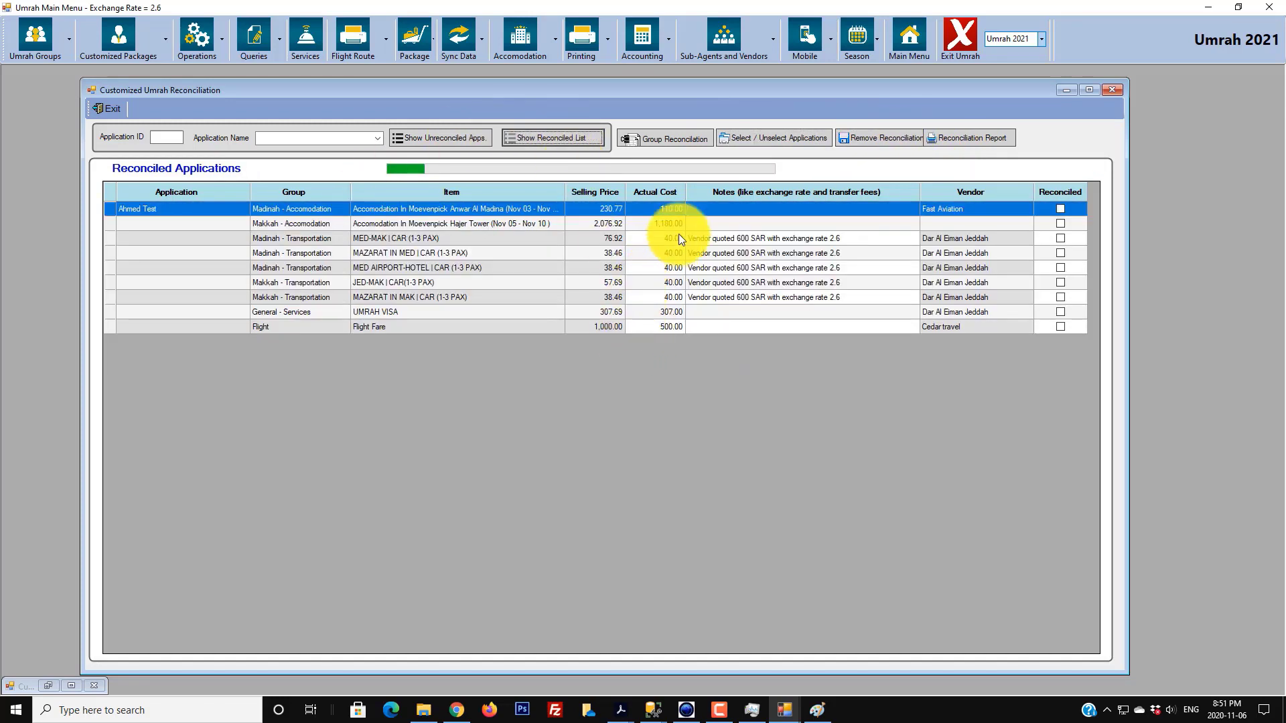